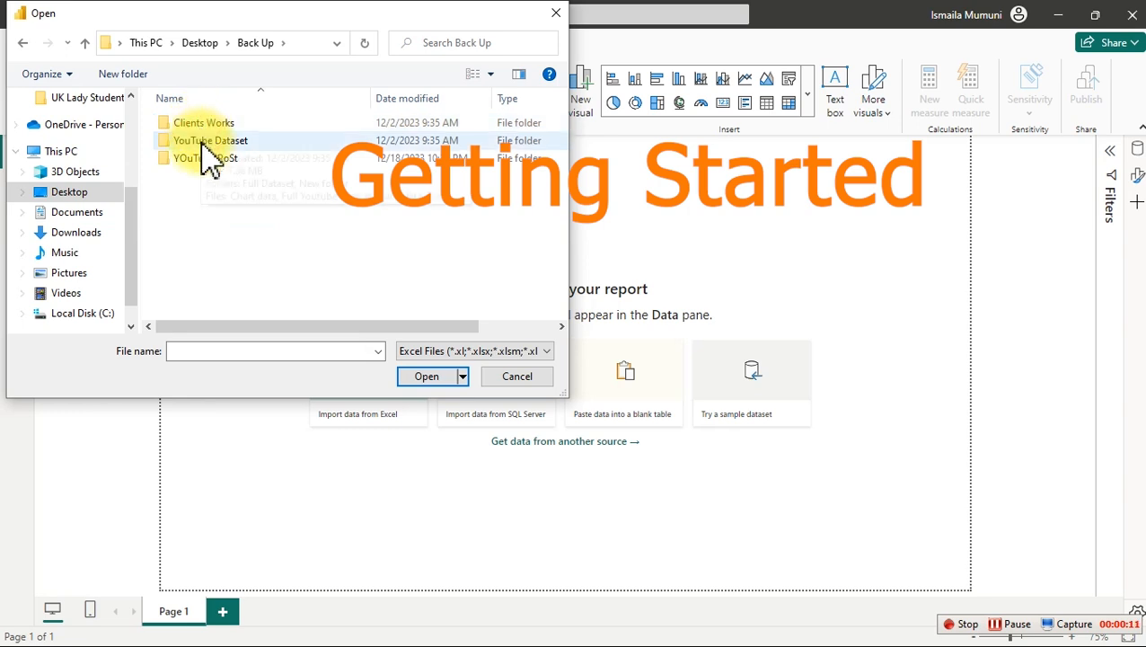
Load the Crime Types table from the Other Data workbook in the Crime Dashboard folder into the query editor for transformation.
{"action": "double_click", "coordinate": [205, 160]}
{"action": "left_click", "coordinate": [218, 177]}
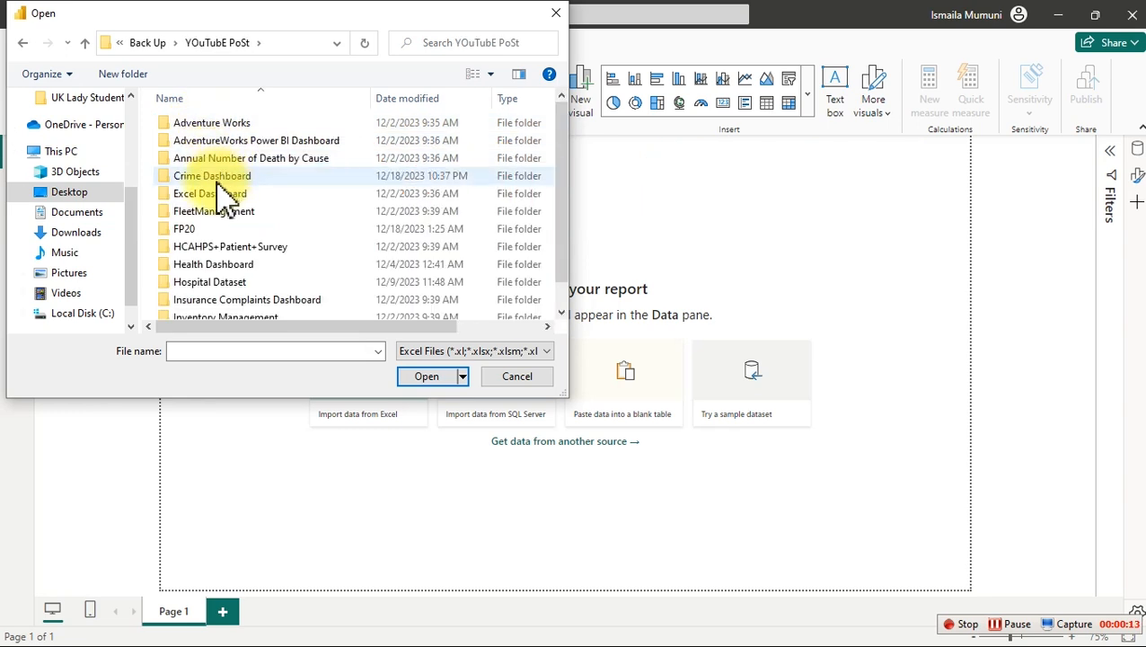
{"action": "double_click", "coordinate": [218, 178]}
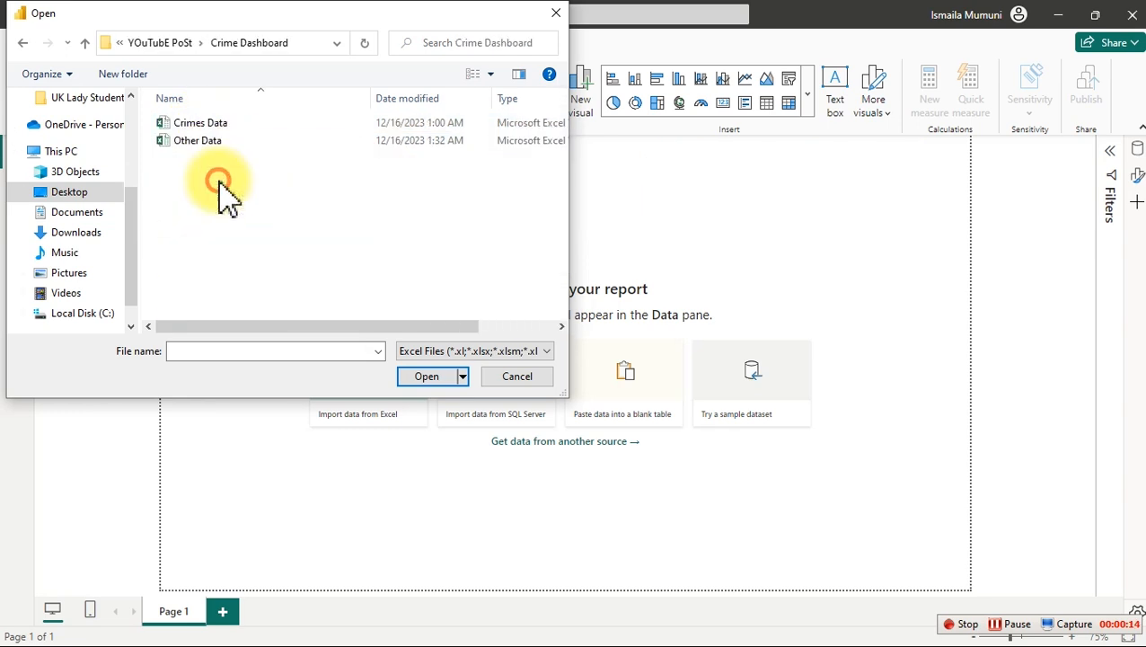
{"action": "left_click", "coordinate": [209, 151]}
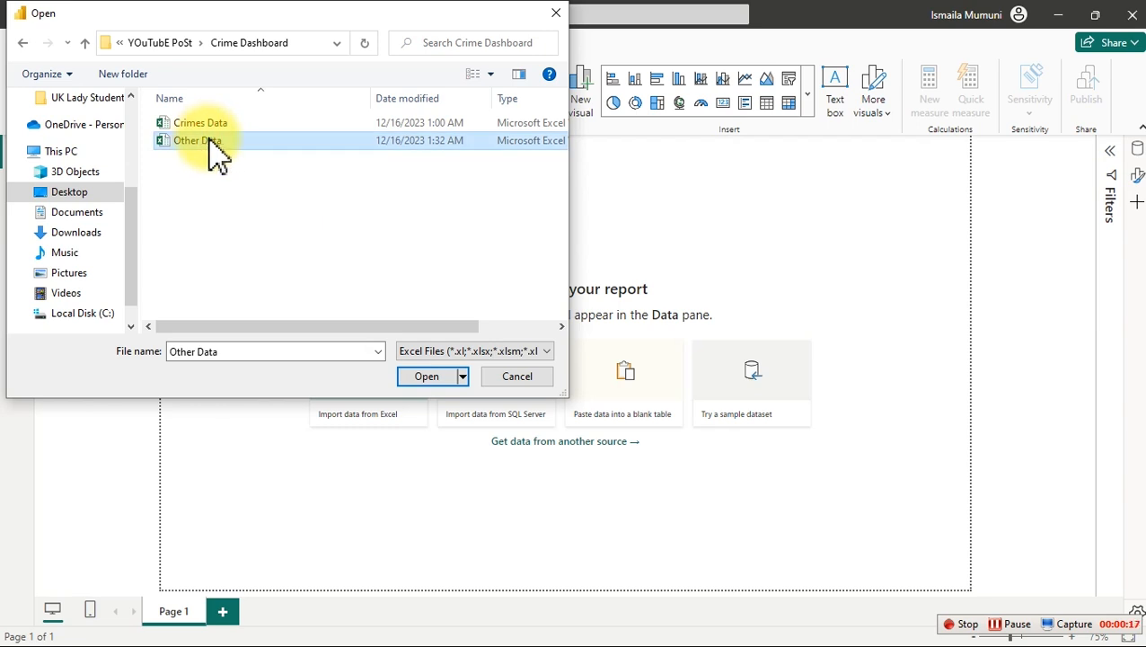
{"action": "left_click", "coordinate": [427, 381]}
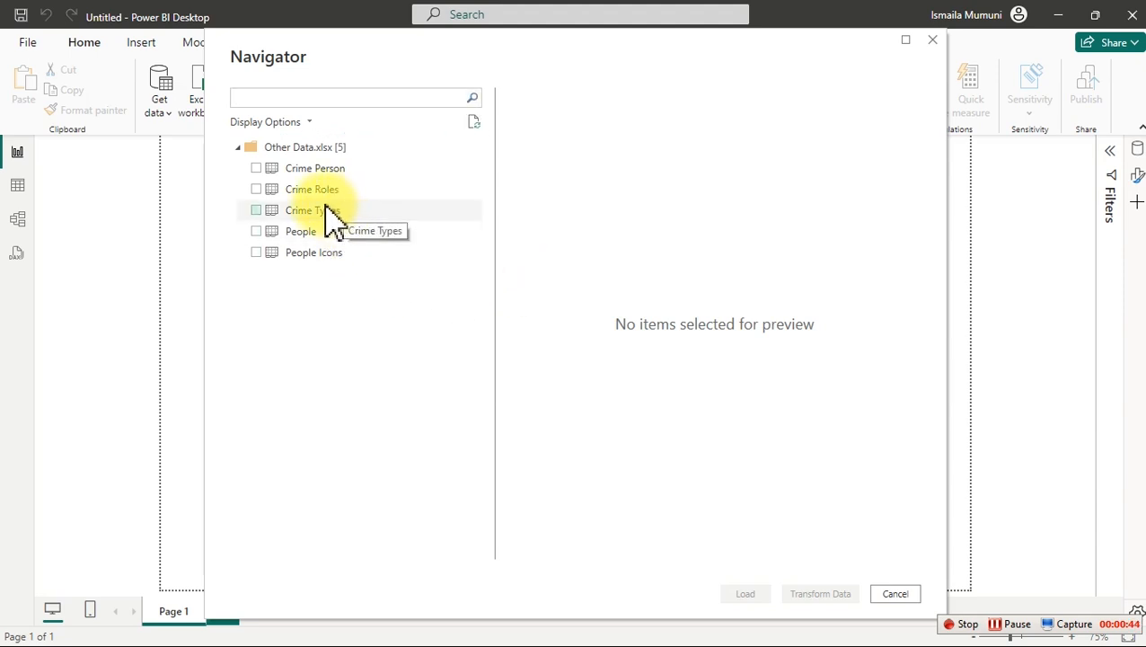
{"action": "left_click", "coordinate": [257, 210]}
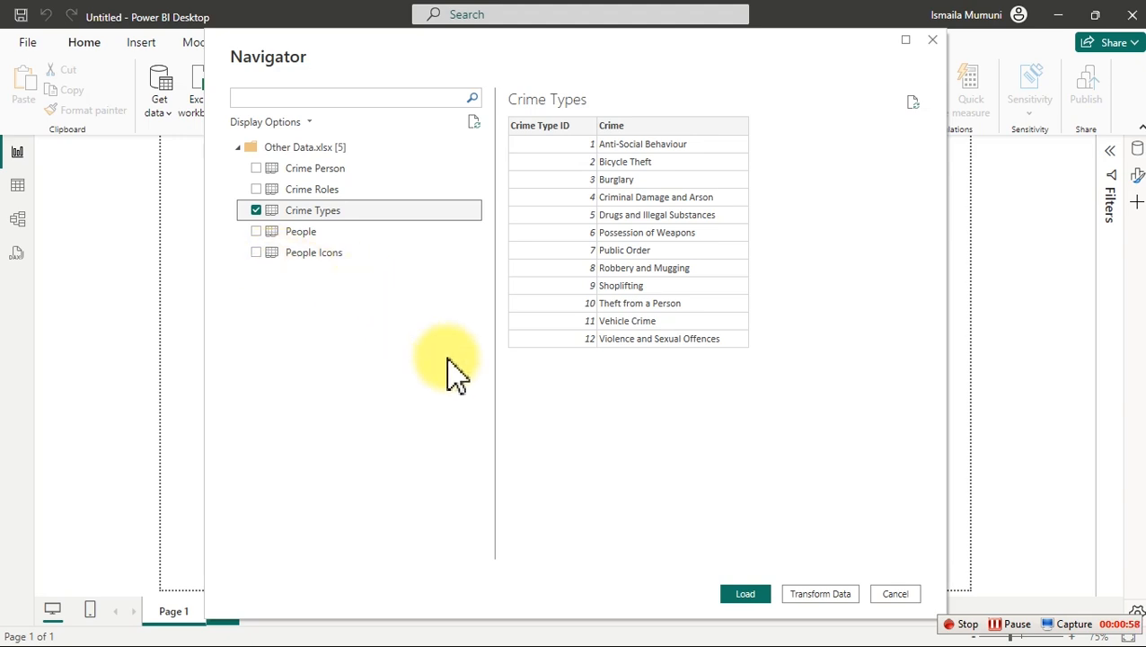
{"action": "left_click", "coordinate": [809, 597]}
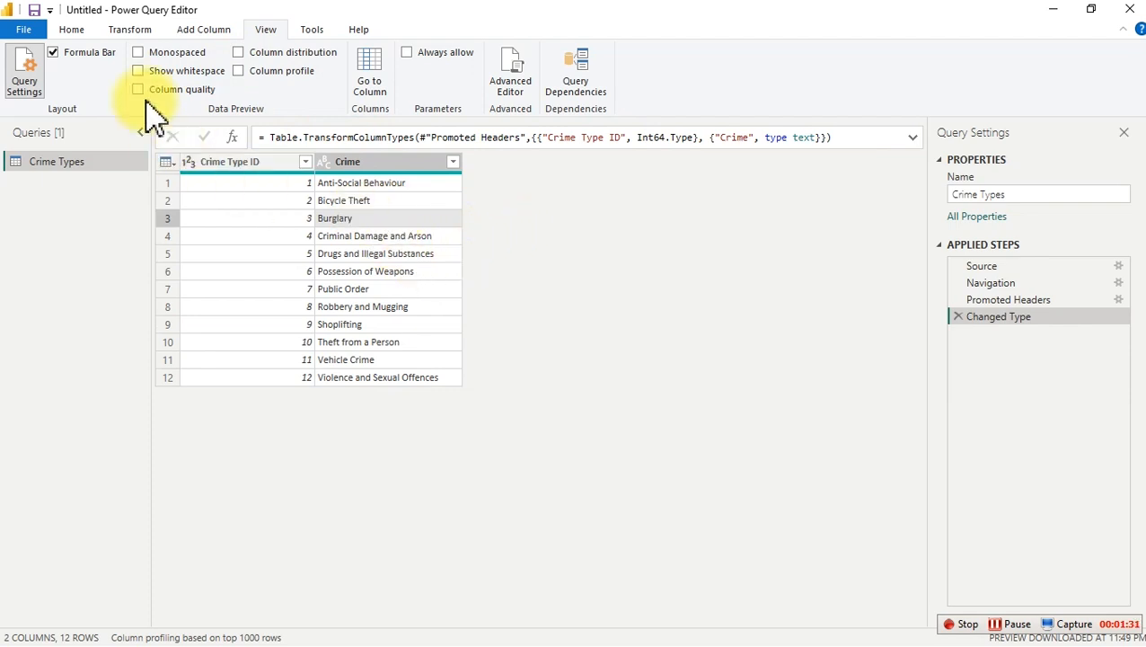
Add the Data table from the Crimes Data Excel workbook as a new source query.
{"action": "left_click", "coordinate": [65, 32]}
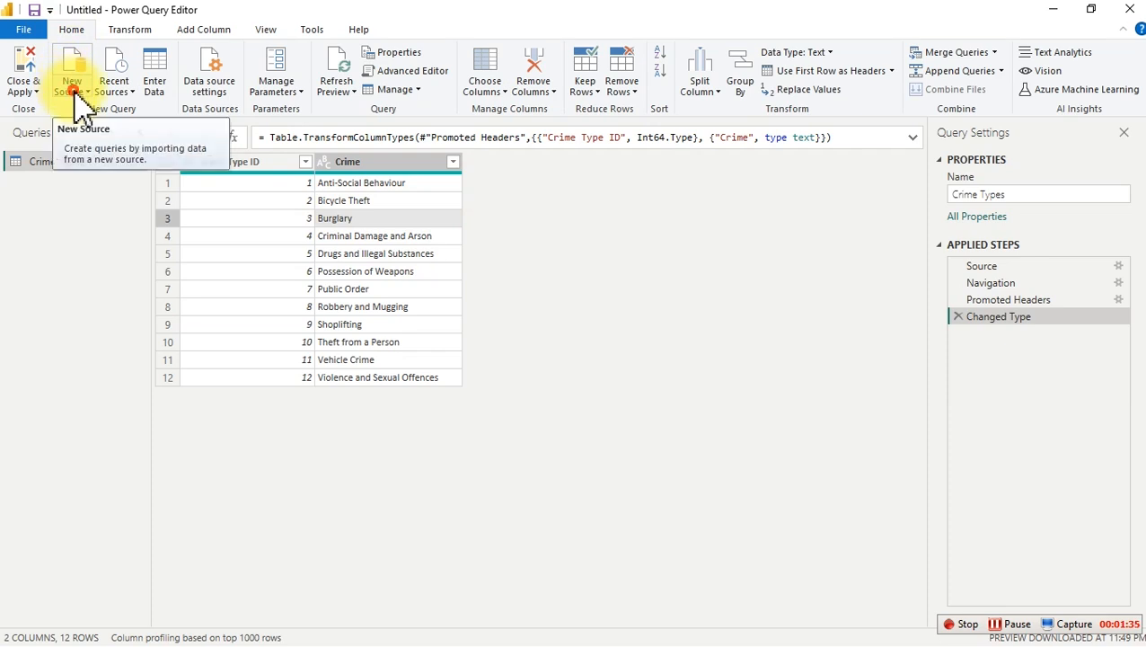
{"action": "left_click", "coordinate": [76, 94]}
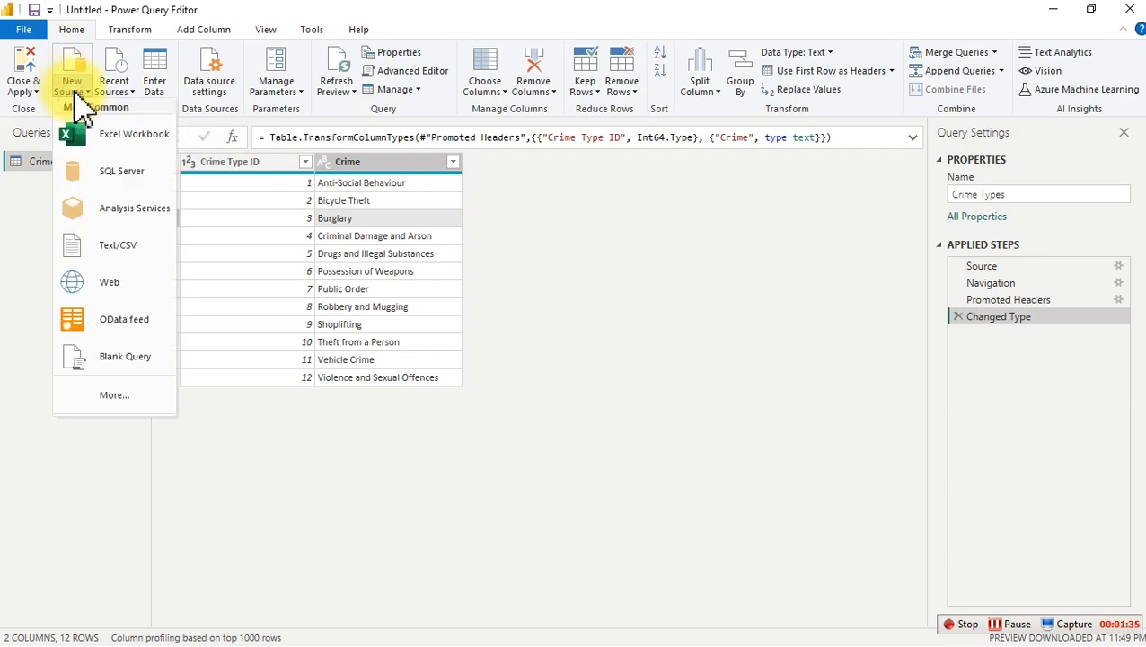
{"action": "left_click", "coordinate": [126, 149]}
{"action": "left_click", "coordinate": [205, 124]}
{"action": "left_click", "coordinate": [427, 378]}
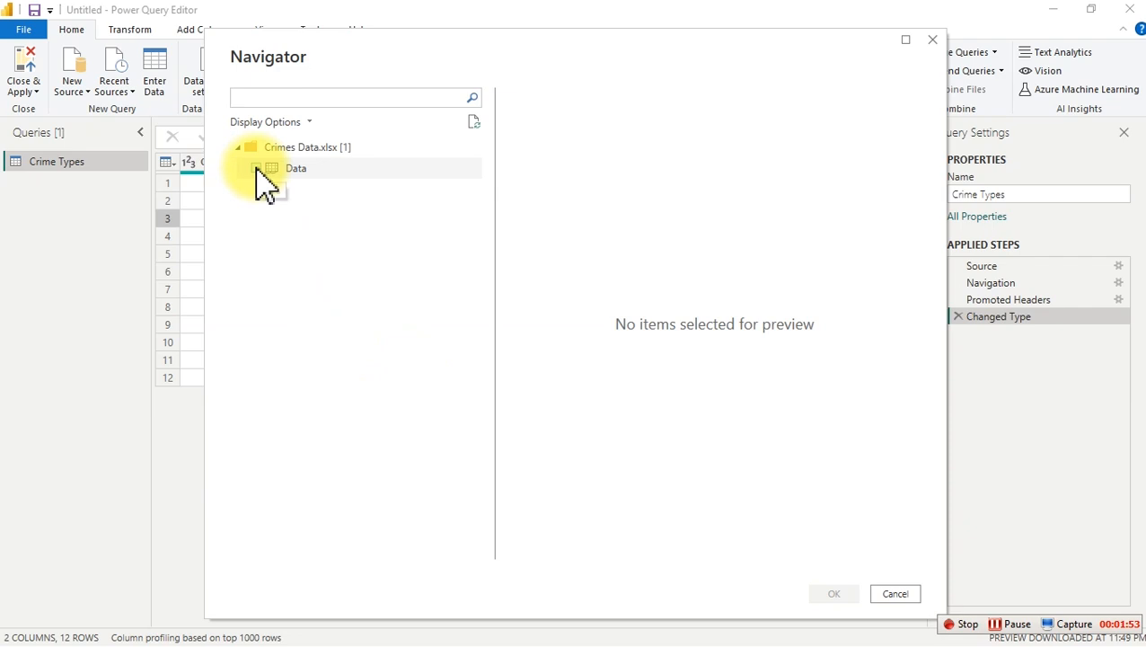
{"action": "left_click", "coordinate": [257, 170]}
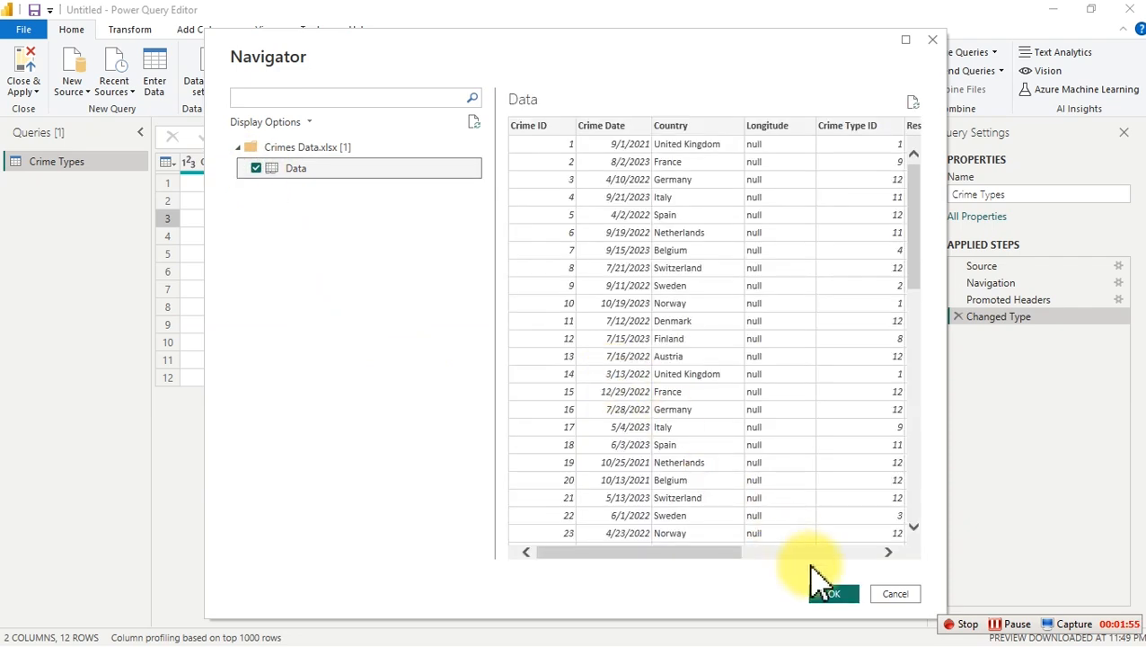
{"action": "left_click", "coordinate": [834, 593]}
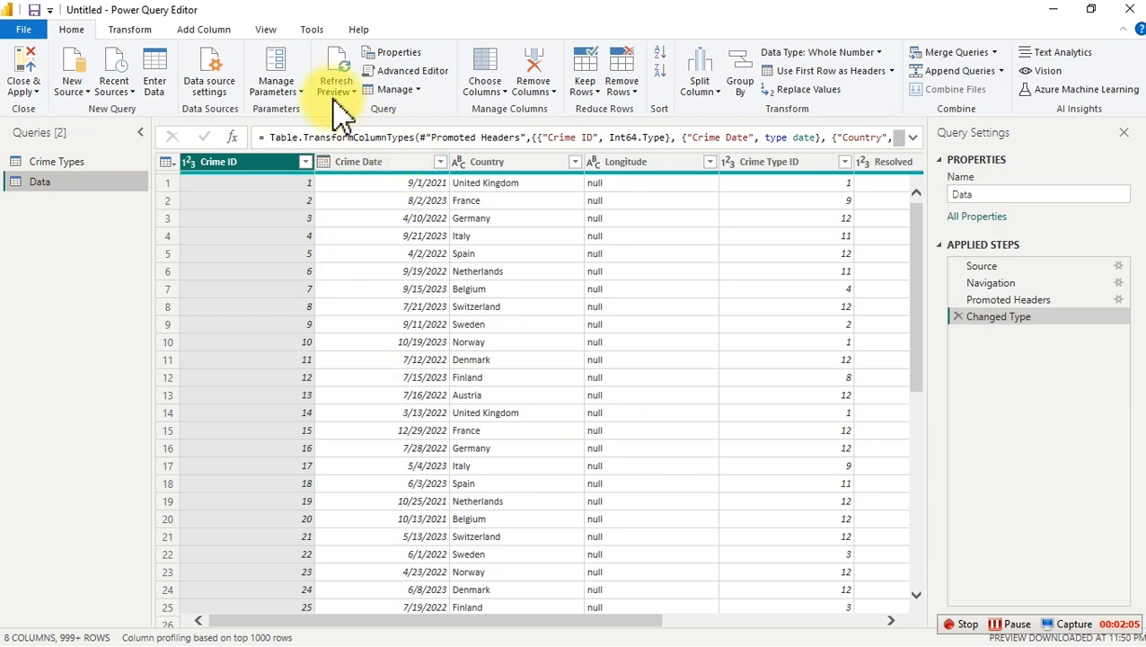
Turn on the column quality preview for the Data query.
{"action": "left_click", "coordinate": [266, 32]}
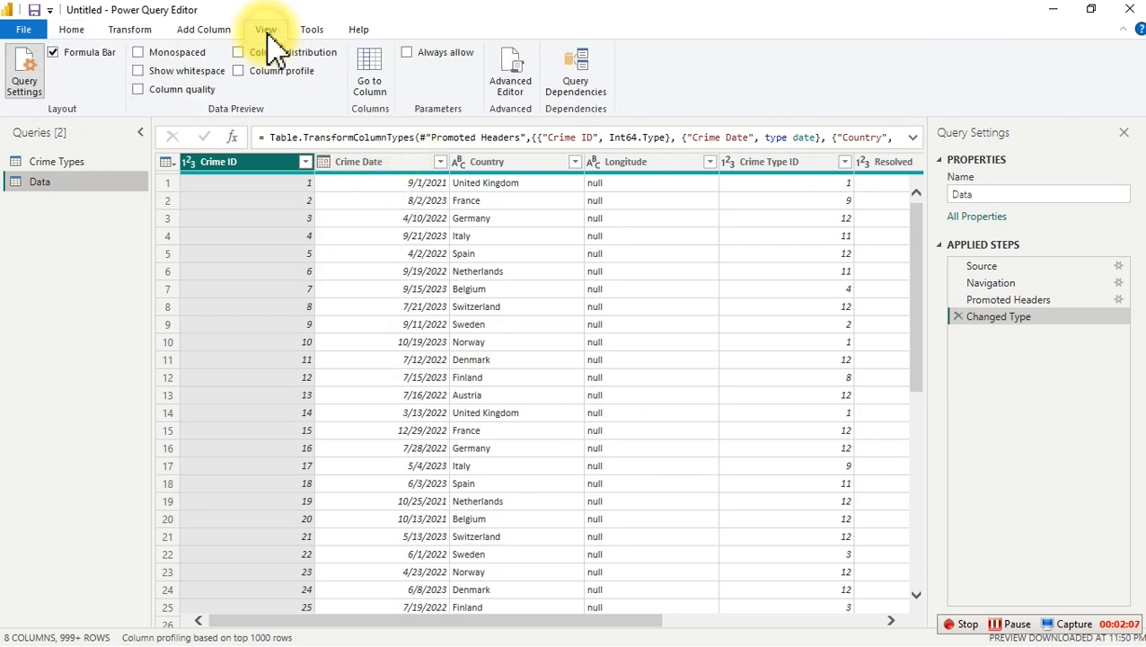
{"action": "left_click", "coordinate": [169, 93]}
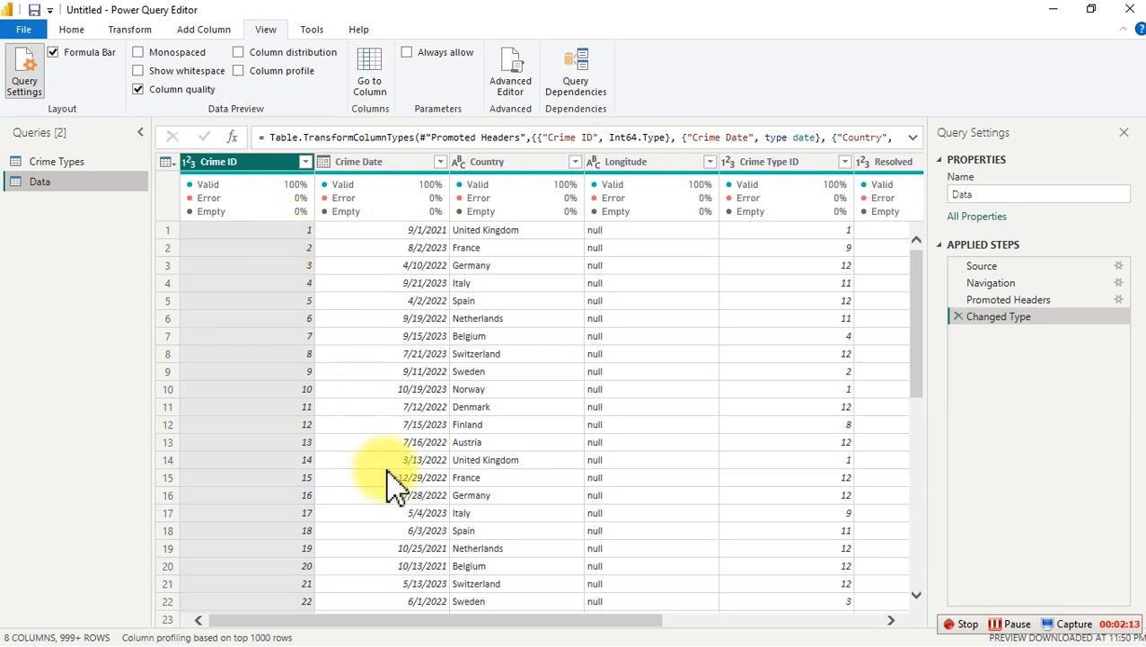
{"action": "mouse_move", "coordinate": [180, 168]}
{"action": "left_mouse_down"}
{"action": "mouse_move", "coordinate": [191, 185]}
{"action": "mouse_move", "coordinate": [410, 207]}
{"action": "mouse_move", "coordinate": [799, 208]}
{"action": "mouse_move", "coordinate": [903, 193]}
{"action": "left_mouse_up"}
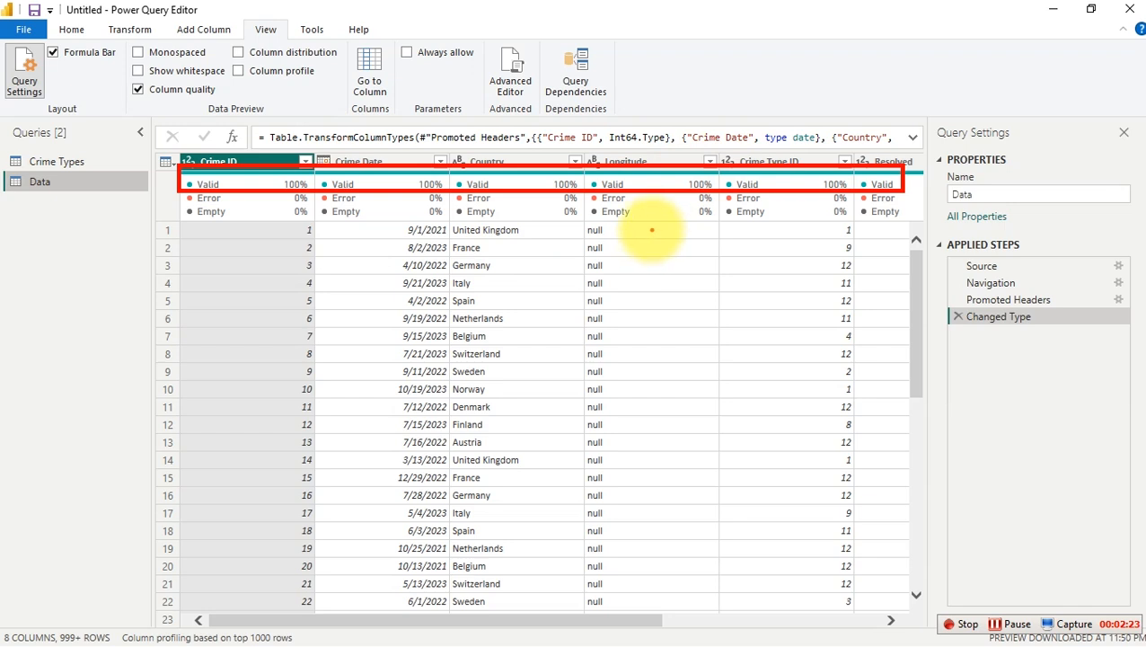
{"action": "left_click_drag", "start_coordinate": [654, 228], "coordinate": [655, 409]}
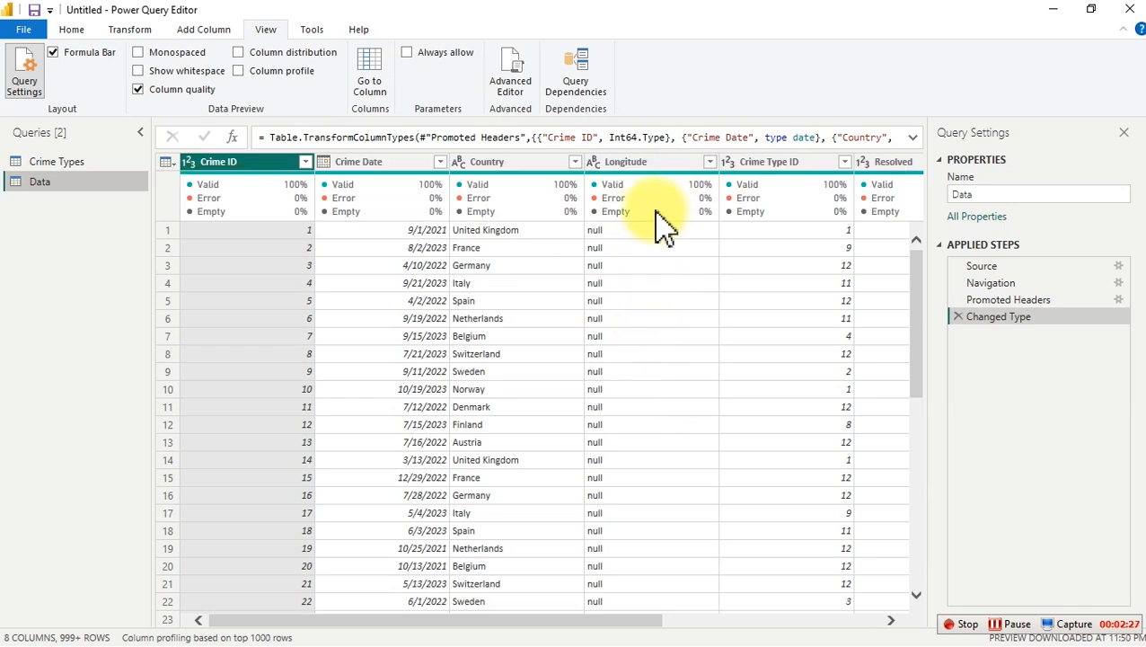
Remove the Longitude column from the Data query.
{"action": "left_click", "coordinate": [708, 163]}
{"action": "left_click", "coordinate": [709, 163]}
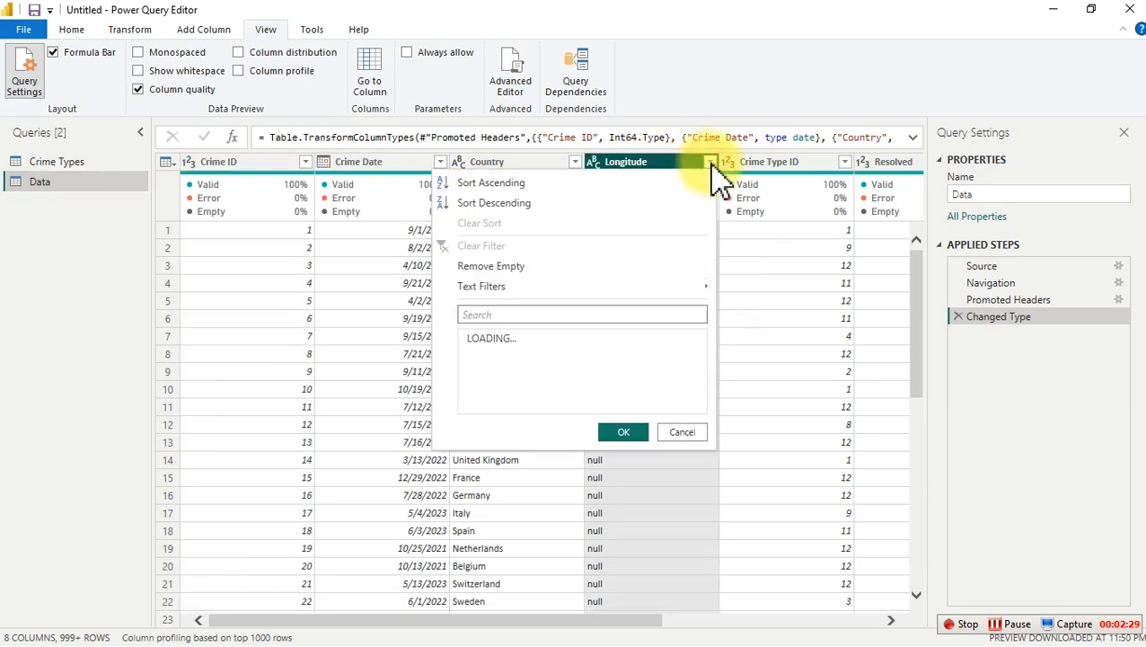
{"action": "left_click", "coordinate": [665, 179]}
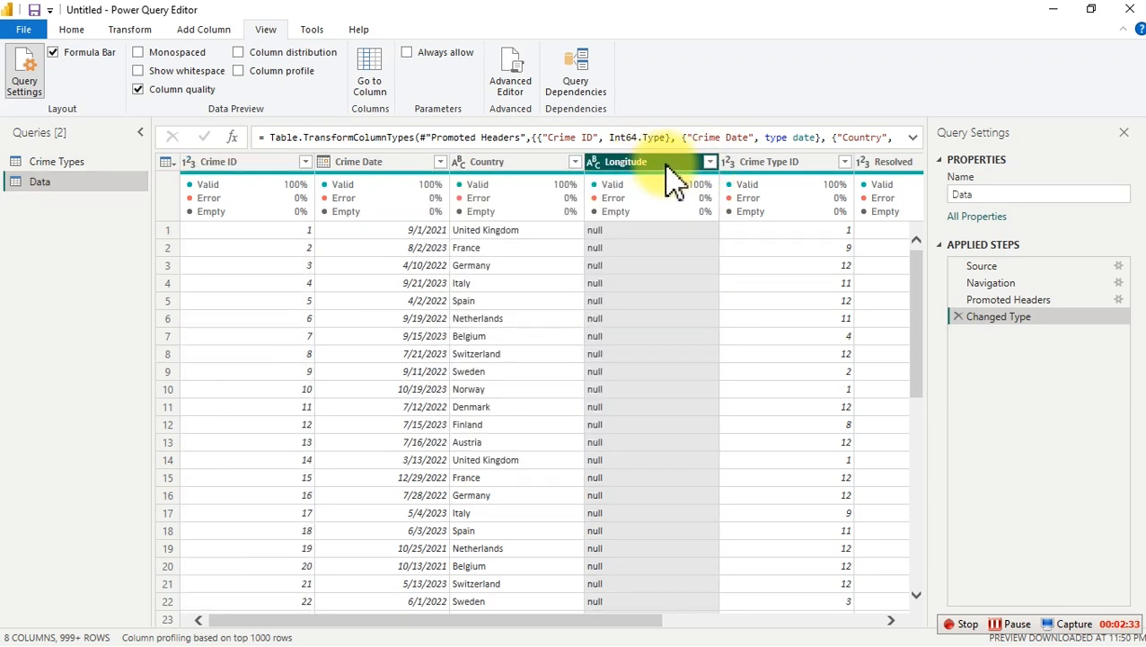
{"action": "mouse_move", "coordinate": [649, 190]}
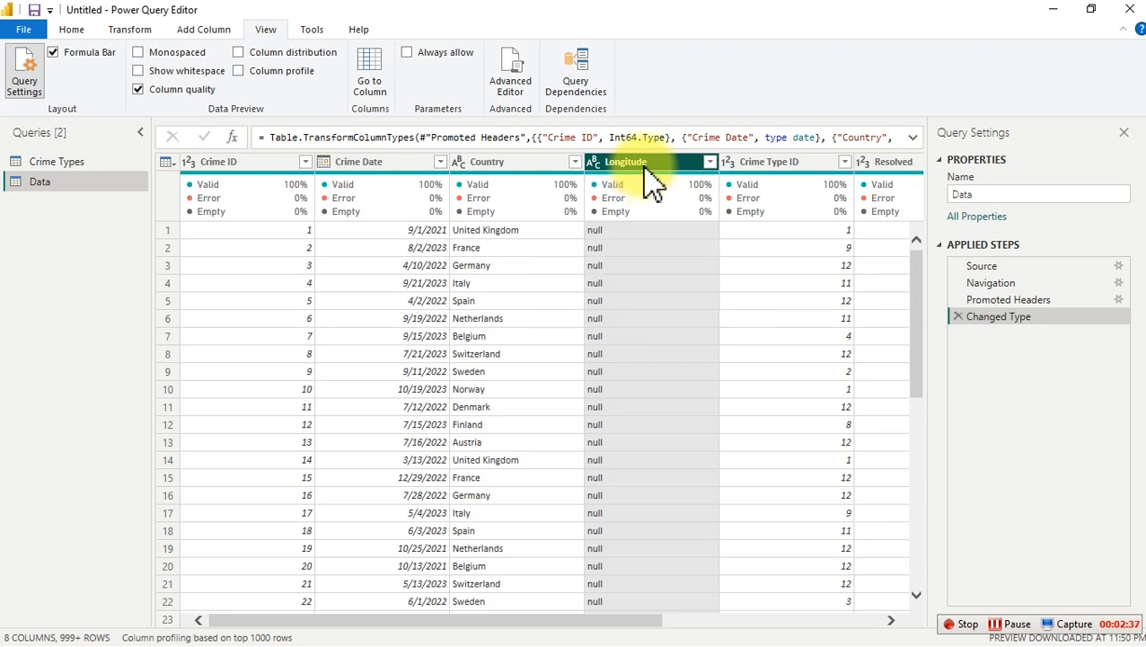
{"action": "right_click", "coordinate": [646, 168]}
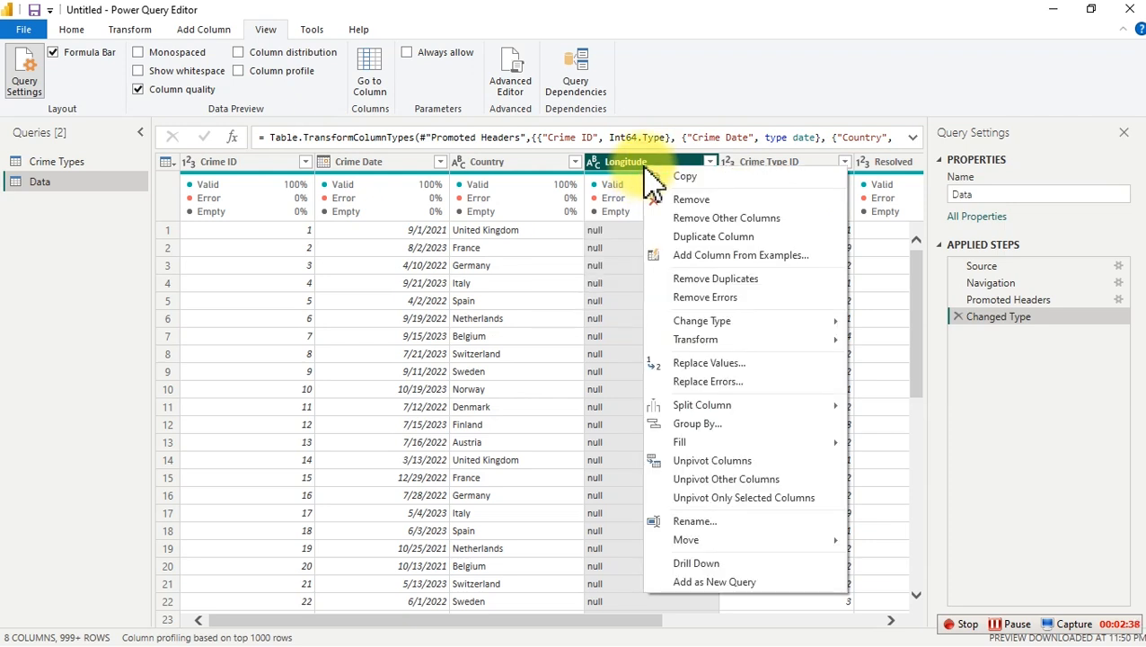
{"action": "left_click", "coordinate": [685, 202]}
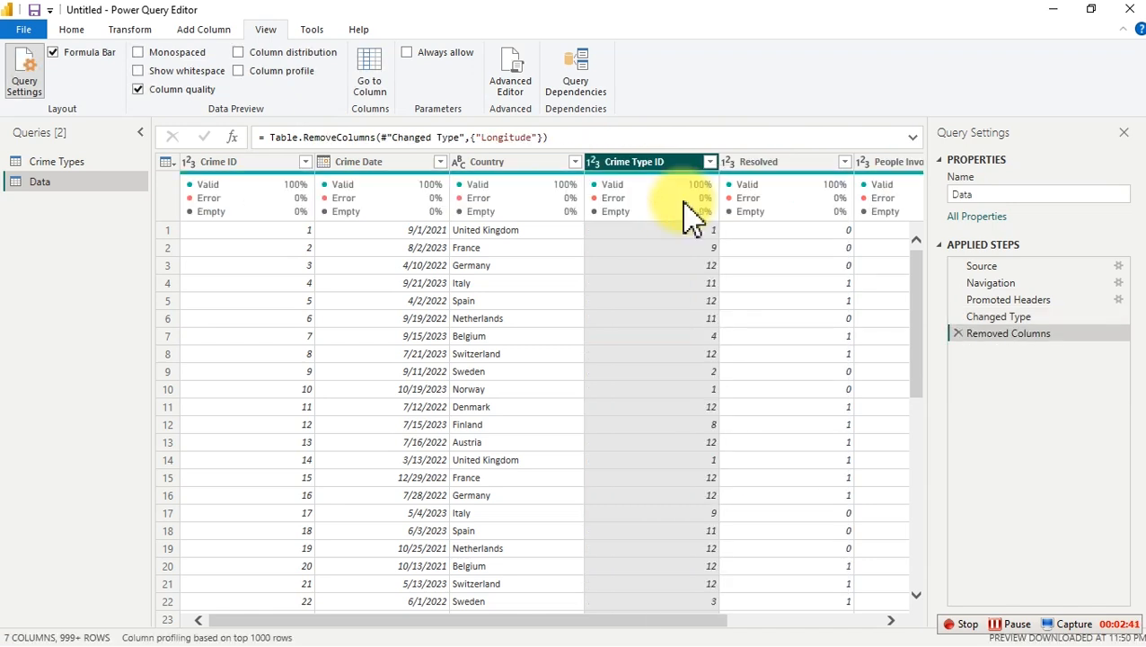
Try to change the data type of the Crime DateTime column to Date/Time.
{"action": "mouse_move", "coordinate": [693, 216]}
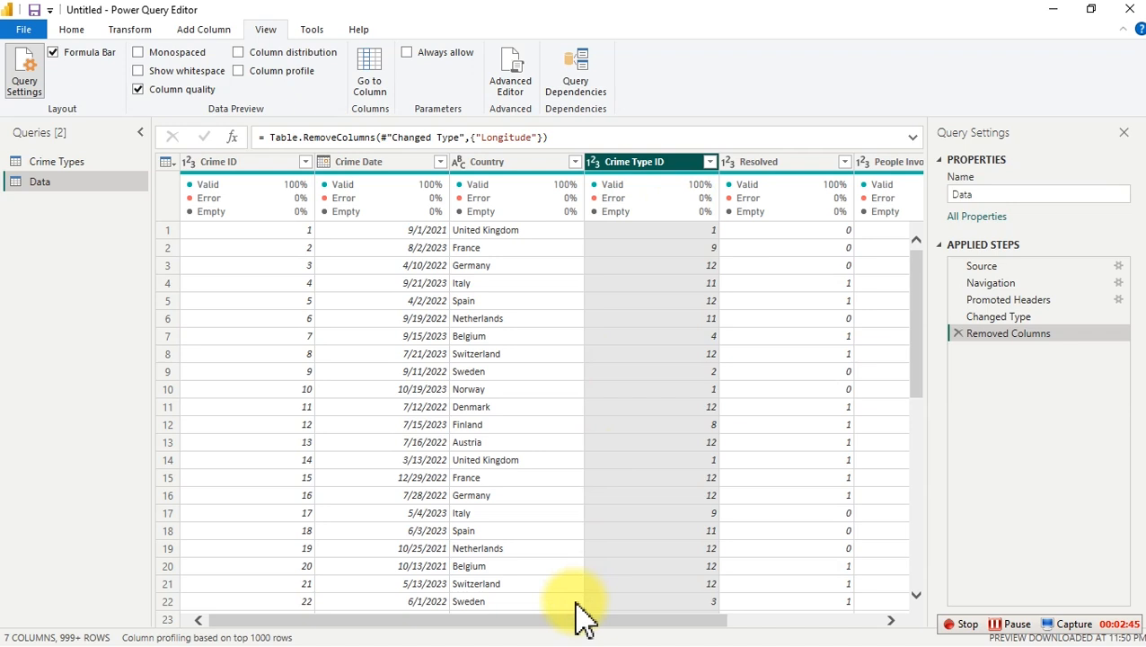
{"action": "left_click_drag", "start_coordinate": [577, 621], "coordinate": [767, 626]}
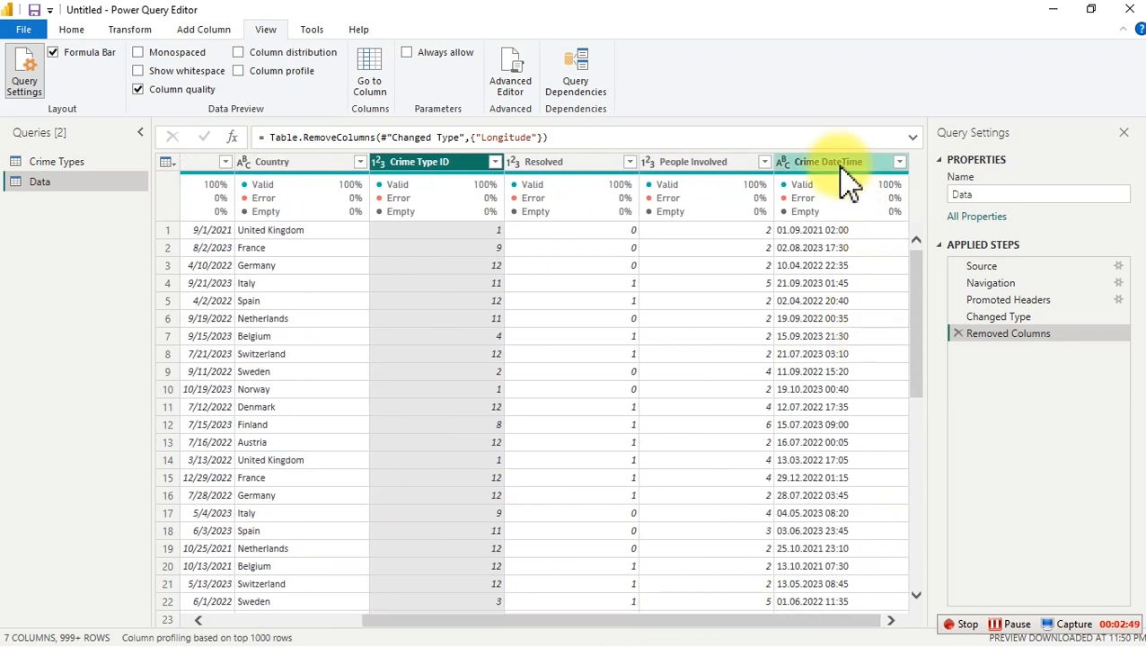
{"action": "left_click", "coordinate": [835, 162]}
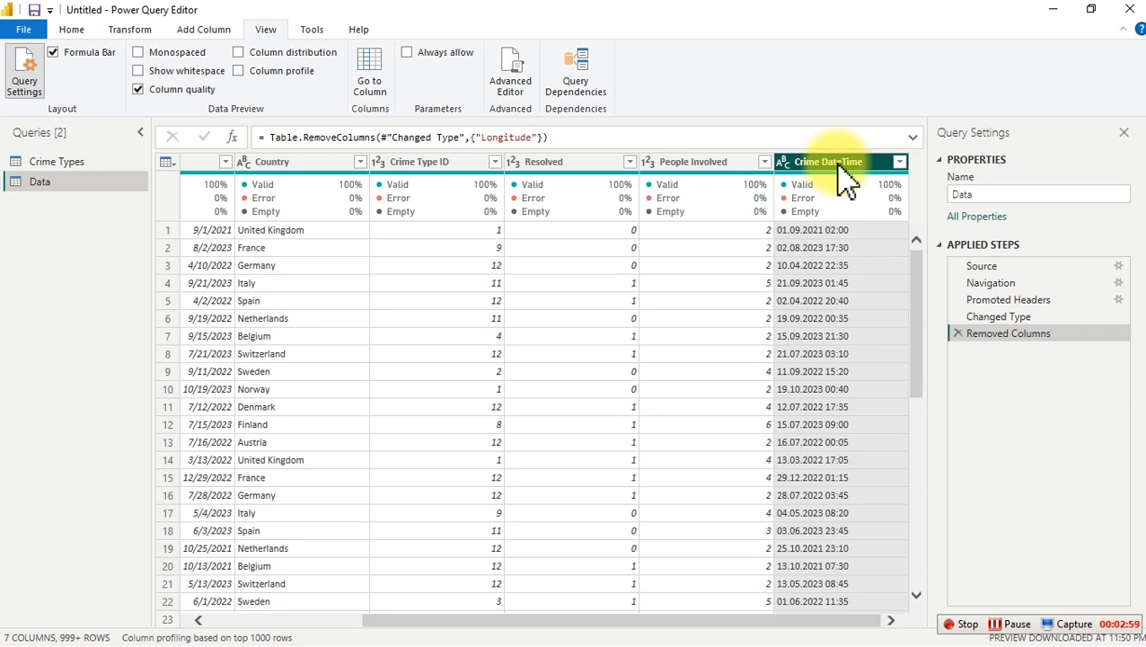
{"action": "left_click", "coordinate": [783, 164]}
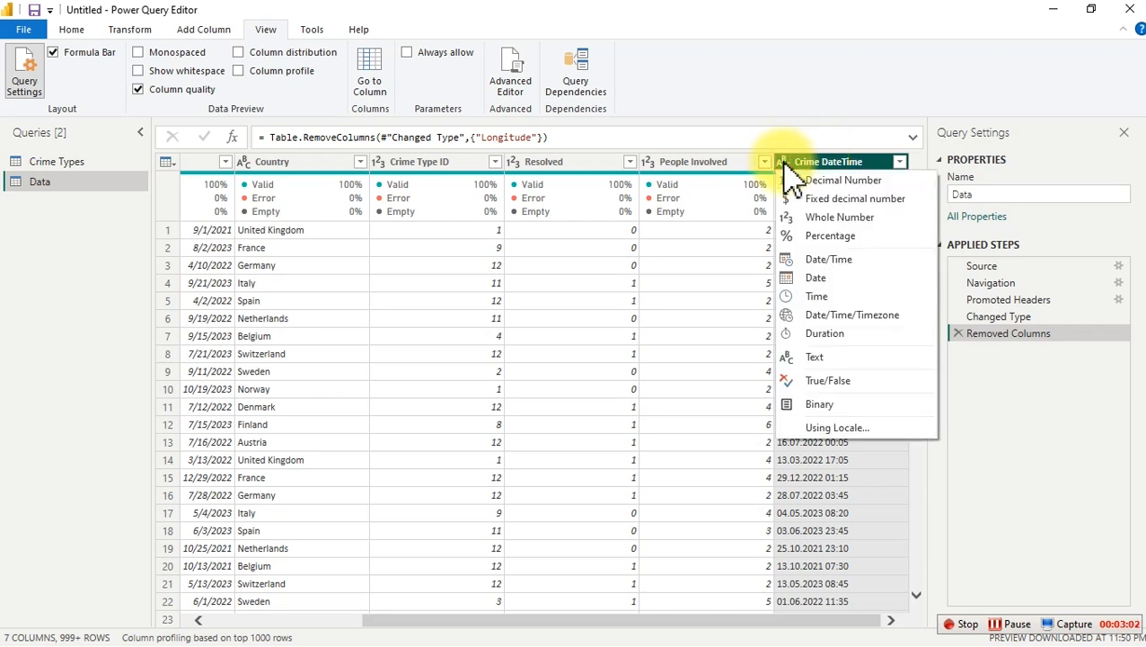
{"action": "left_click", "coordinate": [815, 261]}
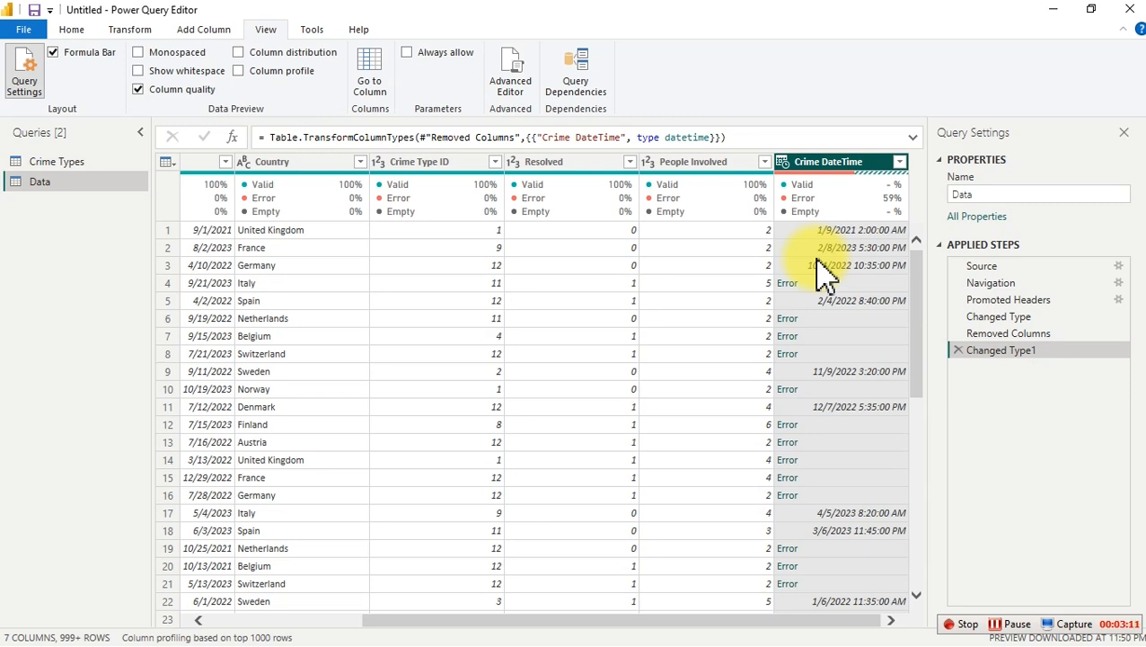
Delete the last type change from the Data query's applied steps.
{"action": "left_click", "coordinate": [966, 360]}
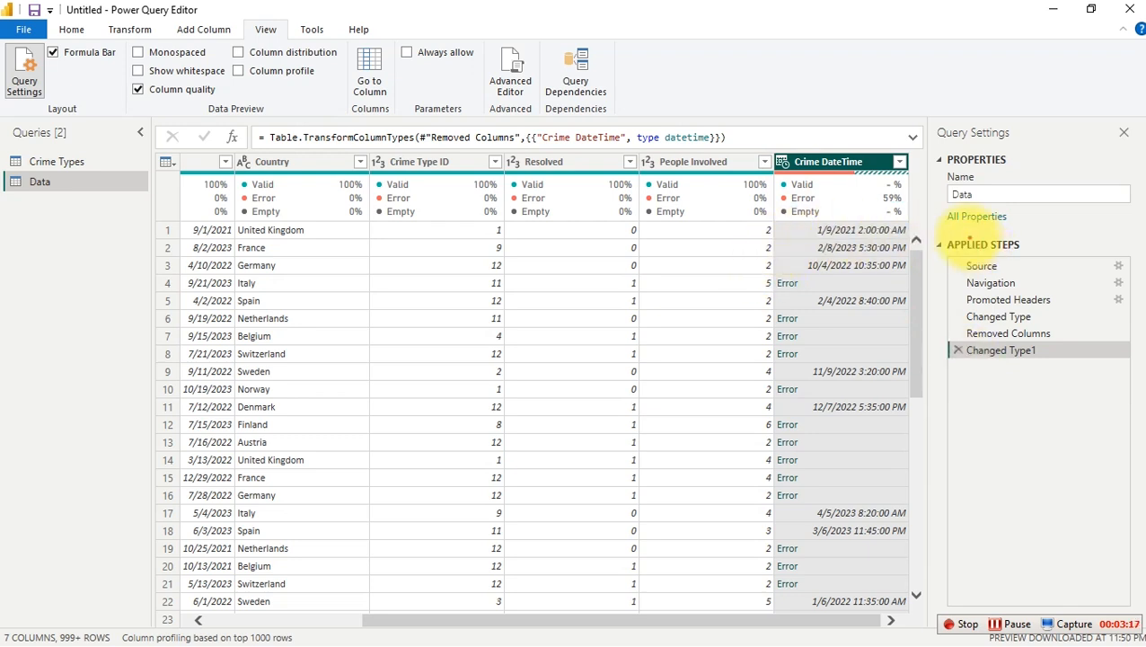
{"action": "left_click_drag", "start_coordinate": [935, 231], "coordinate": [1062, 391]}
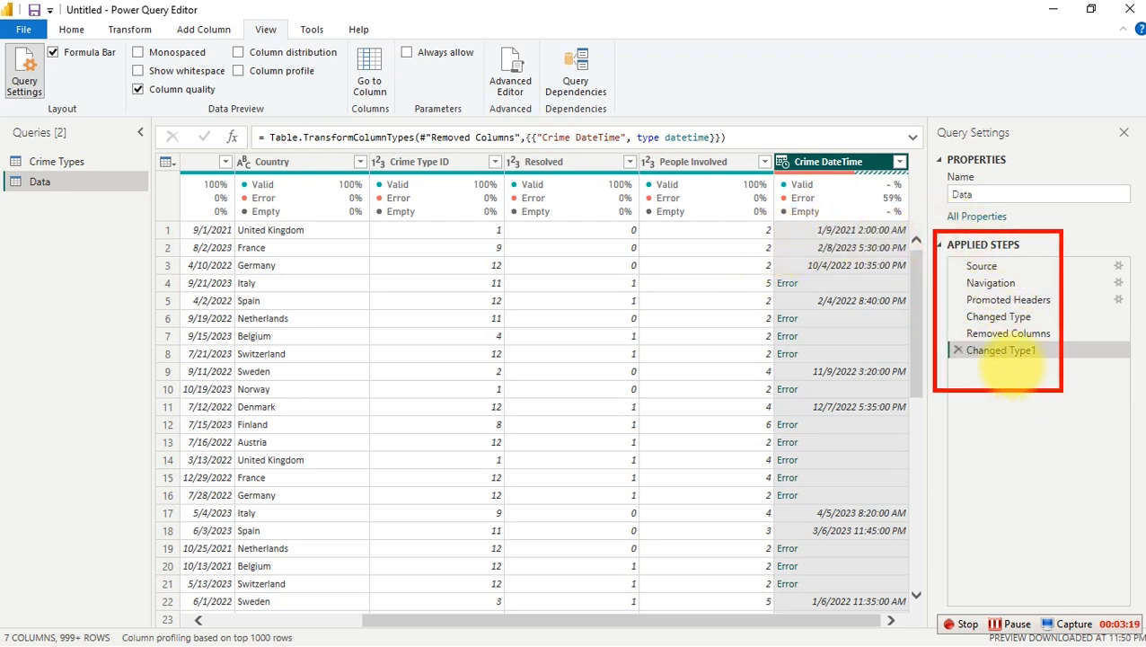
{"action": "left_click_drag", "start_coordinate": [999, 378], "coordinate": [974, 478]}
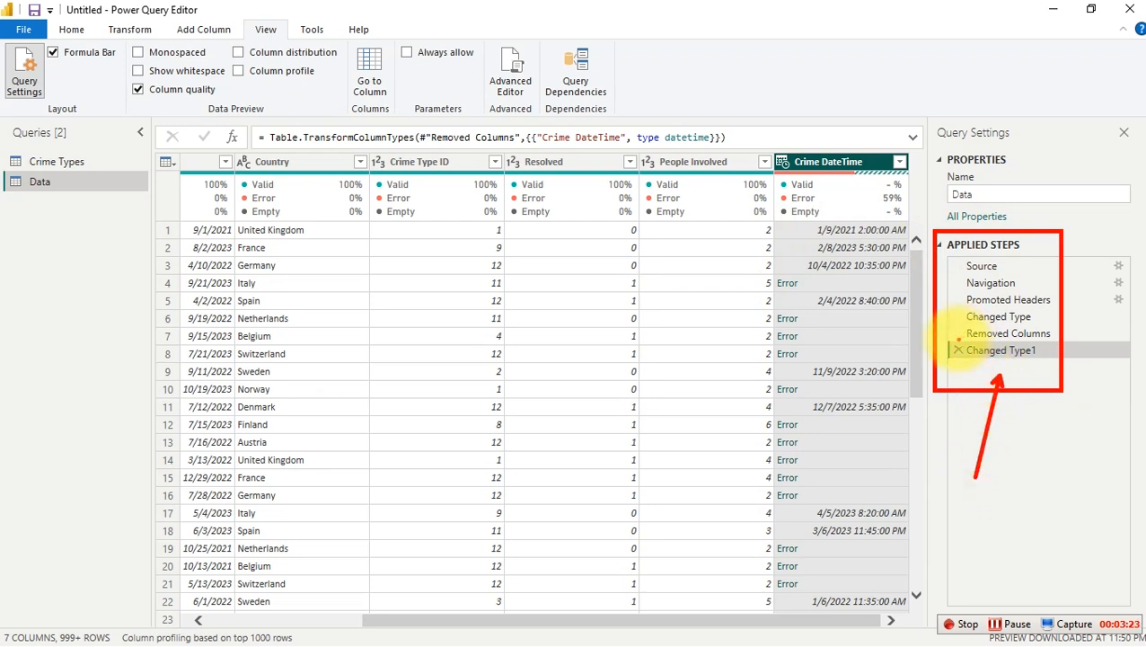
{"action": "left_click_drag", "start_coordinate": [950, 337], "coordinate": [966, 352]}
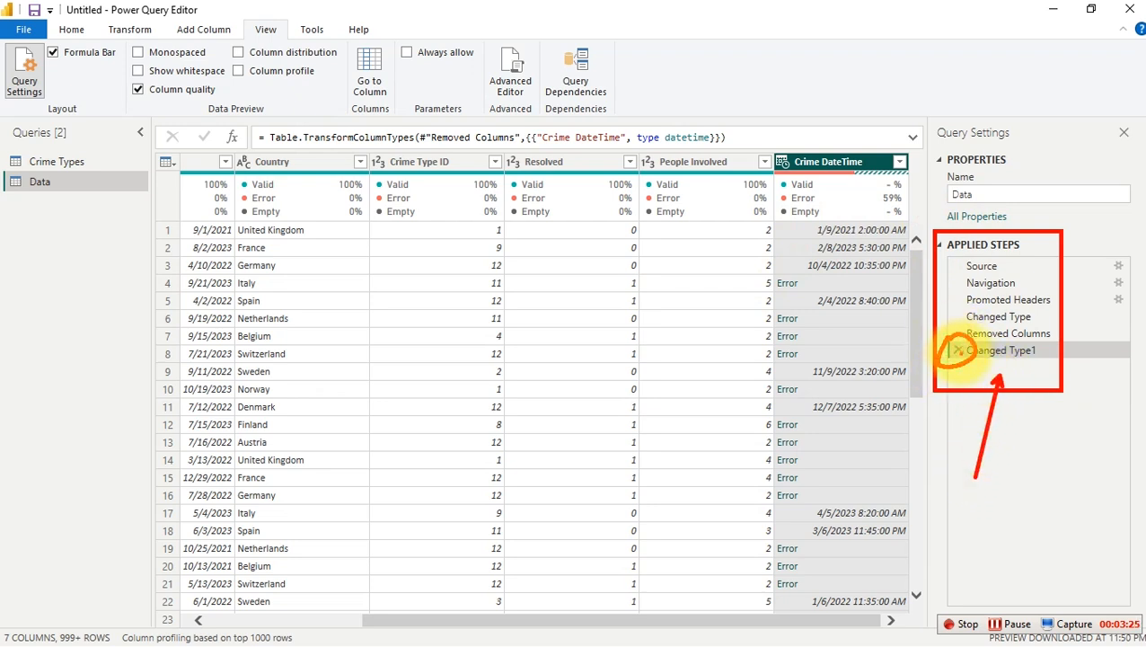
{"action": "left_click", "coordinate": [957, 350]}
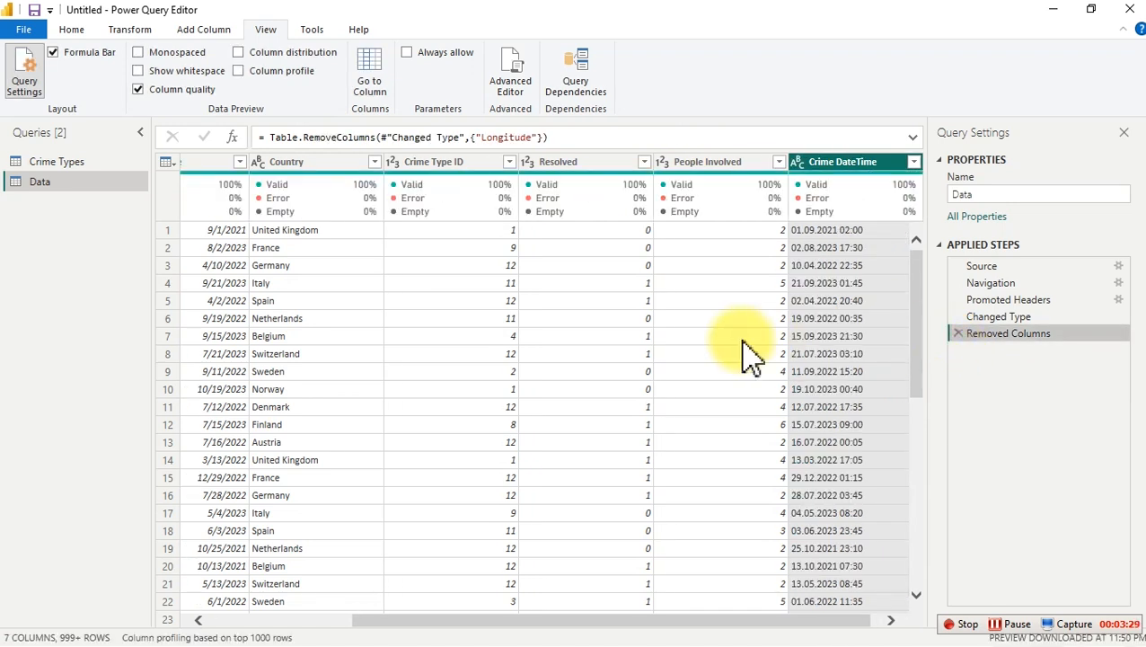
Move the Crime Date column to the end of the Data table.
{"action": "left_click", "coordinate": [222, 186]}
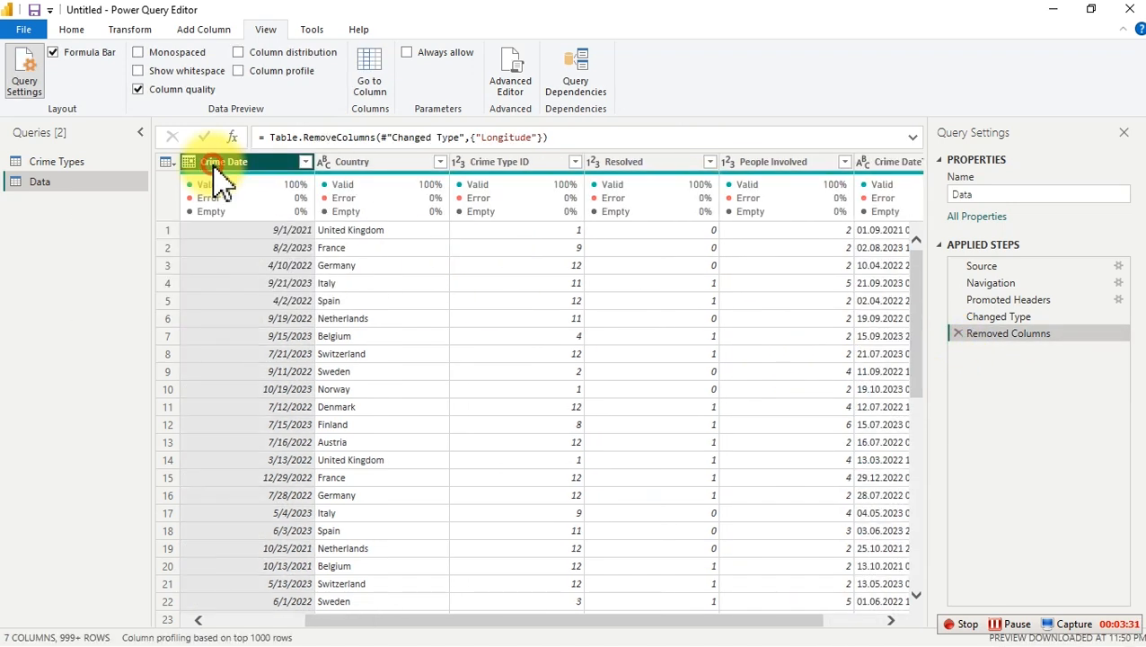
{"action": "right_click", "coordinate": [220, 164]}
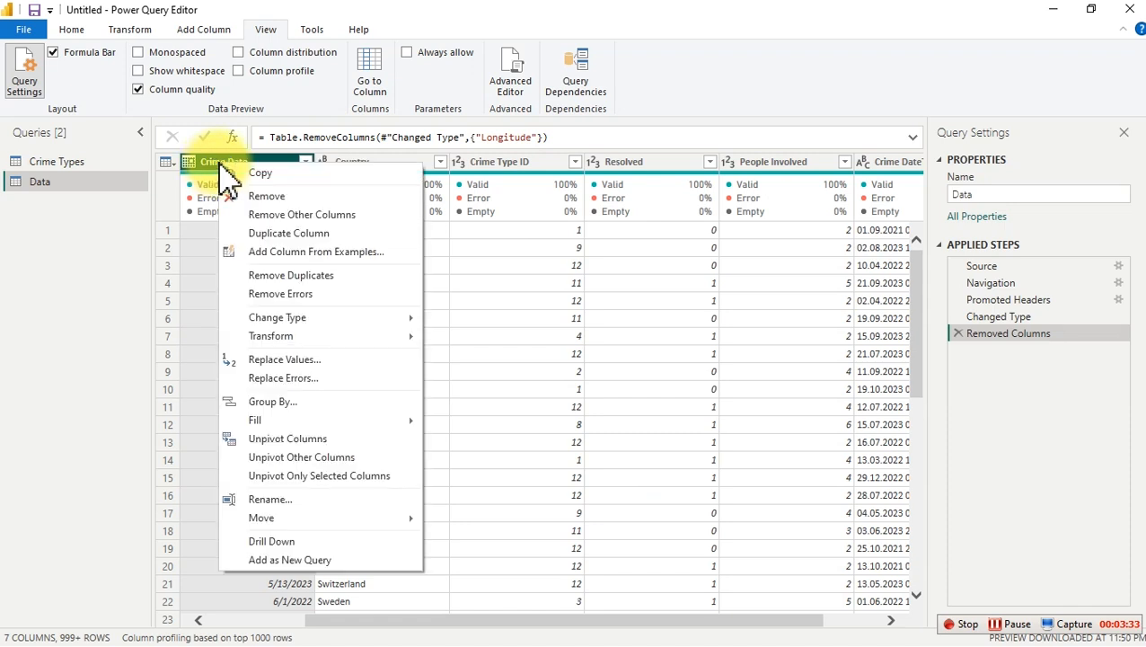
{"action": "mouse_move", "coordinate": [302, 521]}
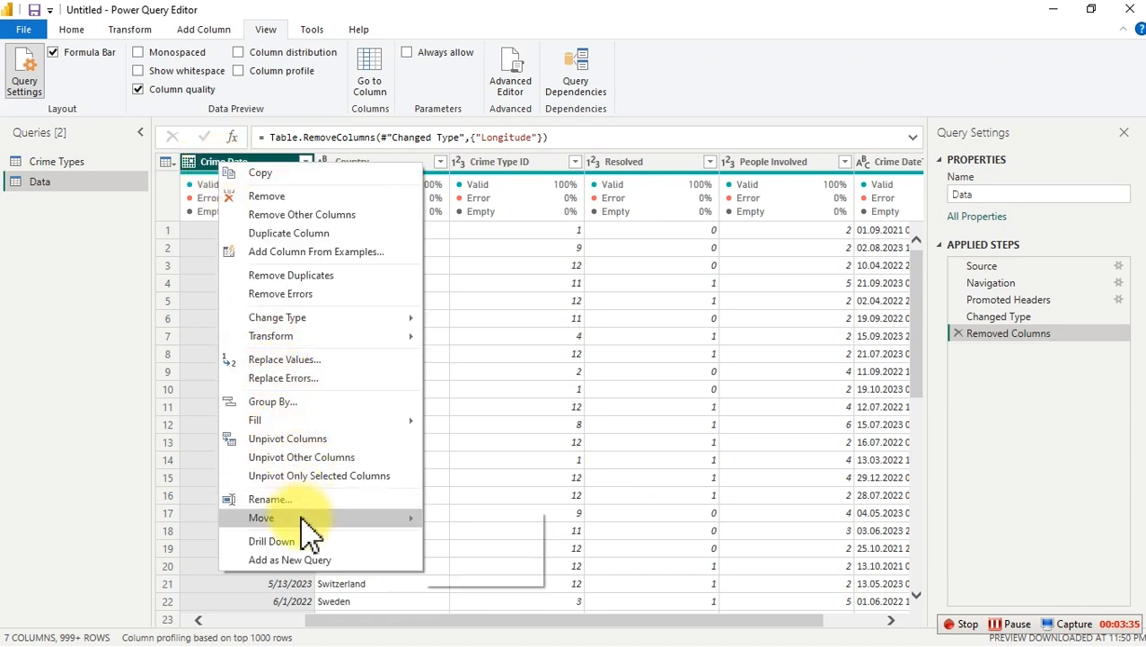
{"action": "left_click", "coordinate": [453, 576]}
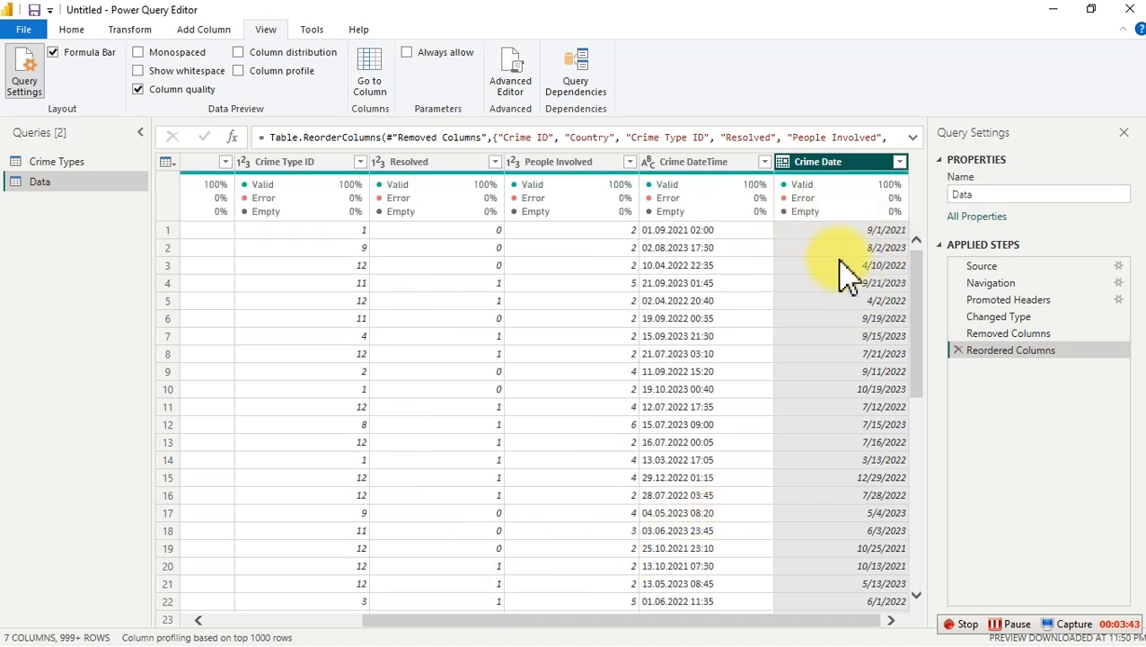
Start splitting the Crime DateTime column by delimiter, keeping the column's values in view beside the dialog.
{"action": "left_click", "coordinate": [682, 167]}
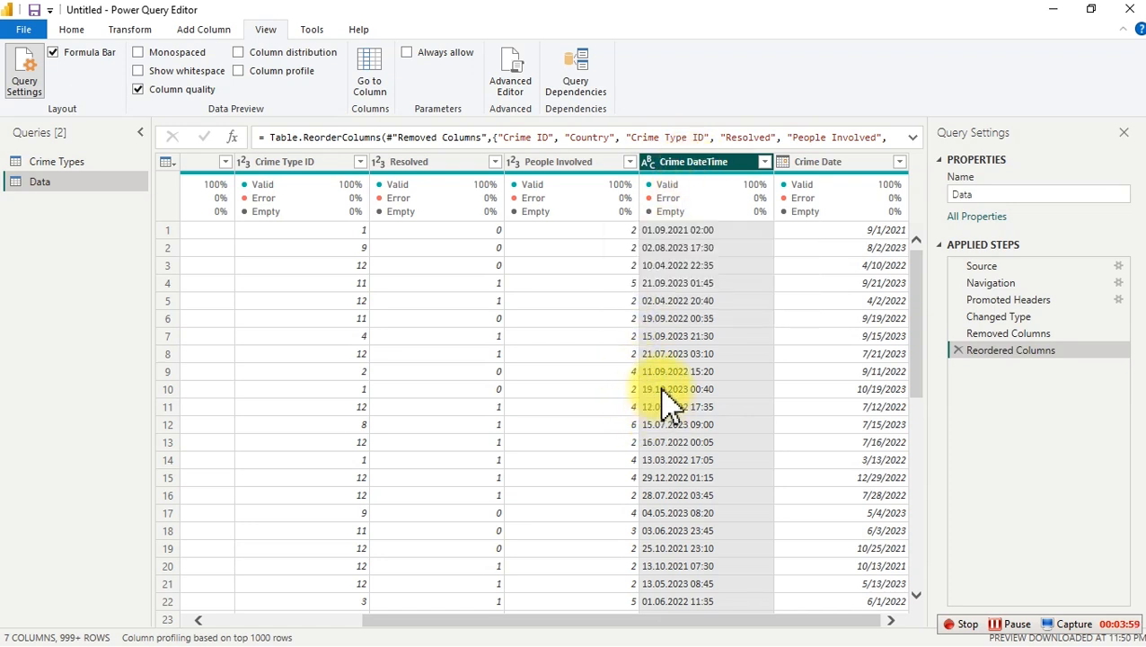
{"action": "left_click", "coordinate": [202, 32]}
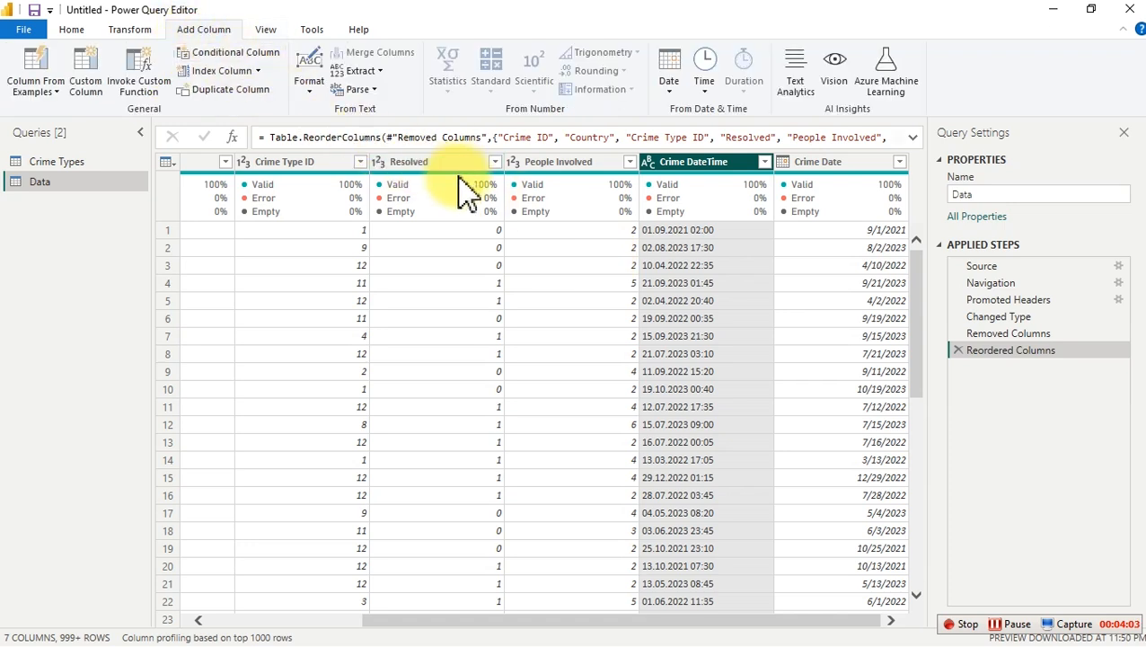
{"action": "mouse_move", "coordinate": [472, 187]}
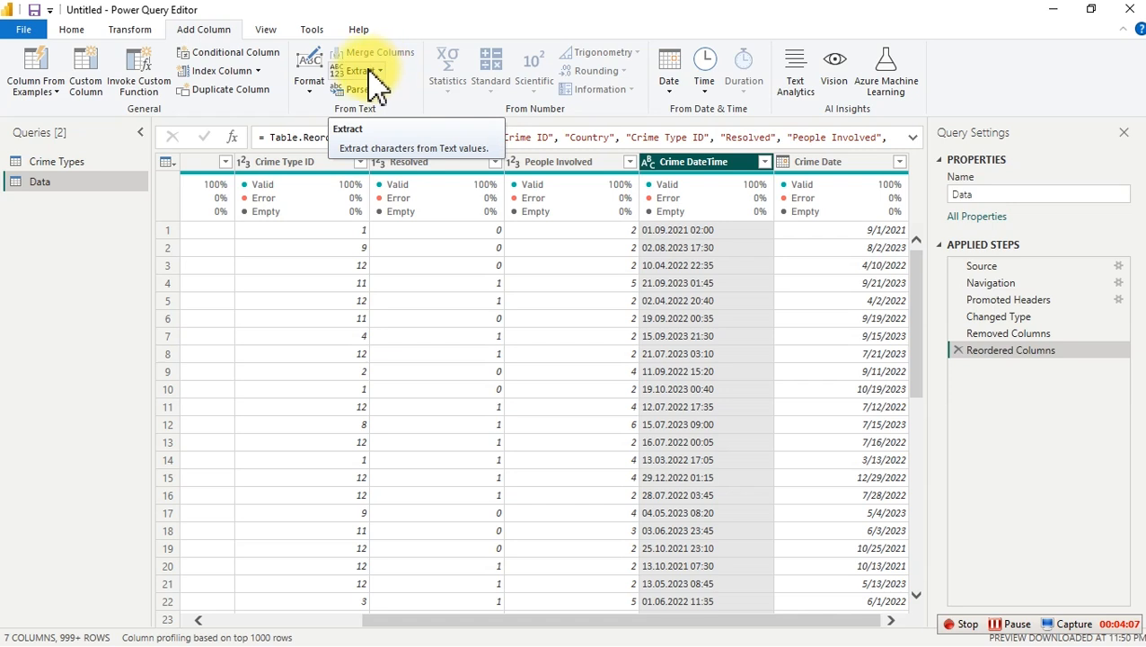
{"action": "left_click", "coordinate": [72, 29]}
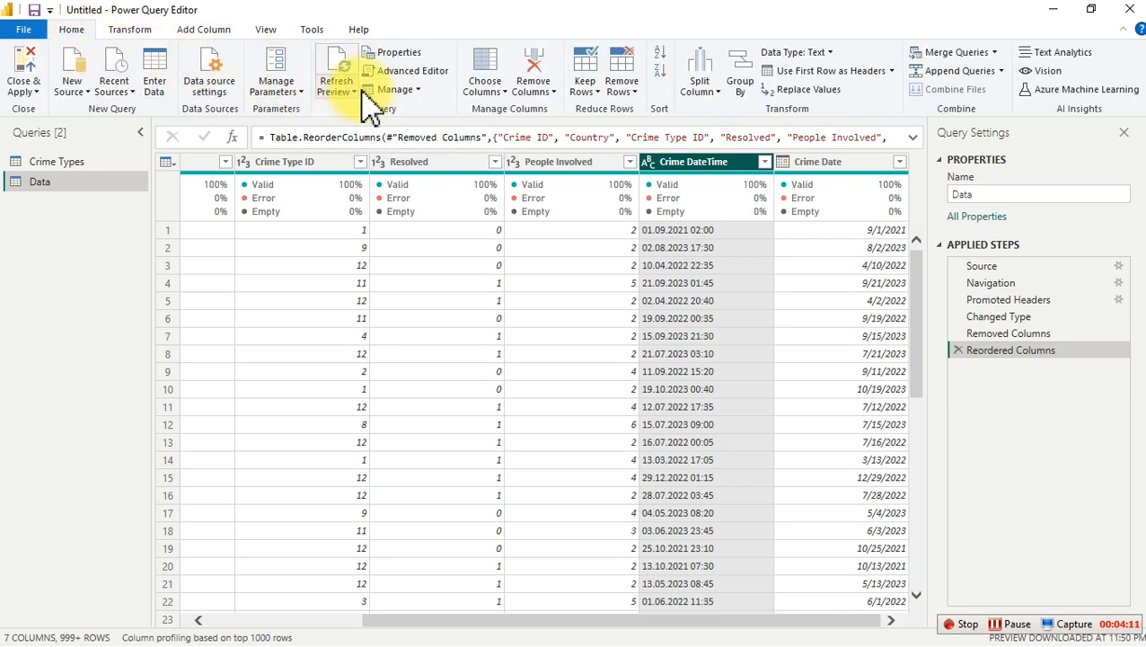
{"action": "left_click", "coordinate": [721, 95]}
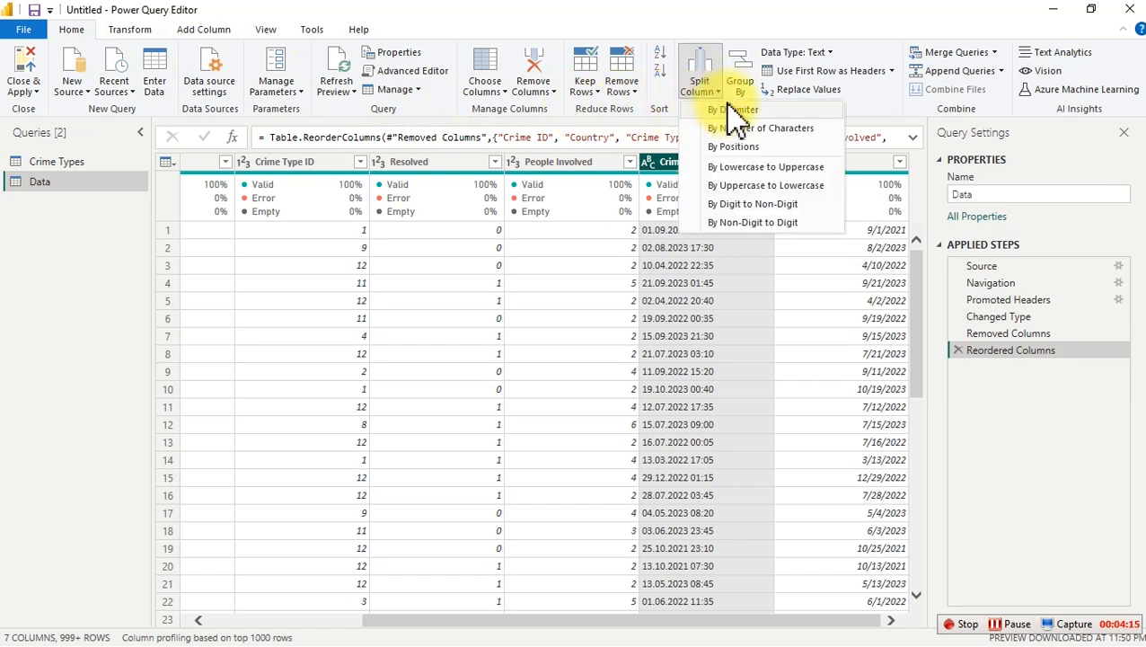
{"action": "left_click", "coordinate": [725, 112]}
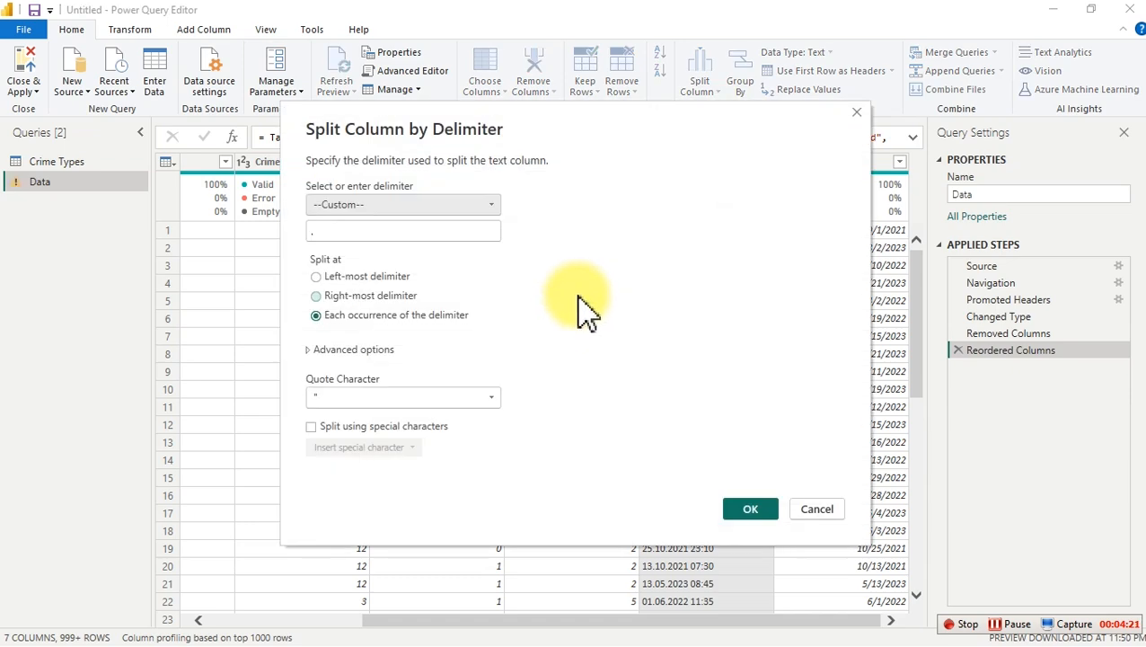
{"action": "left_click_drag", "start_coordinate": [703, 129], "coordinate": [448, 177]}
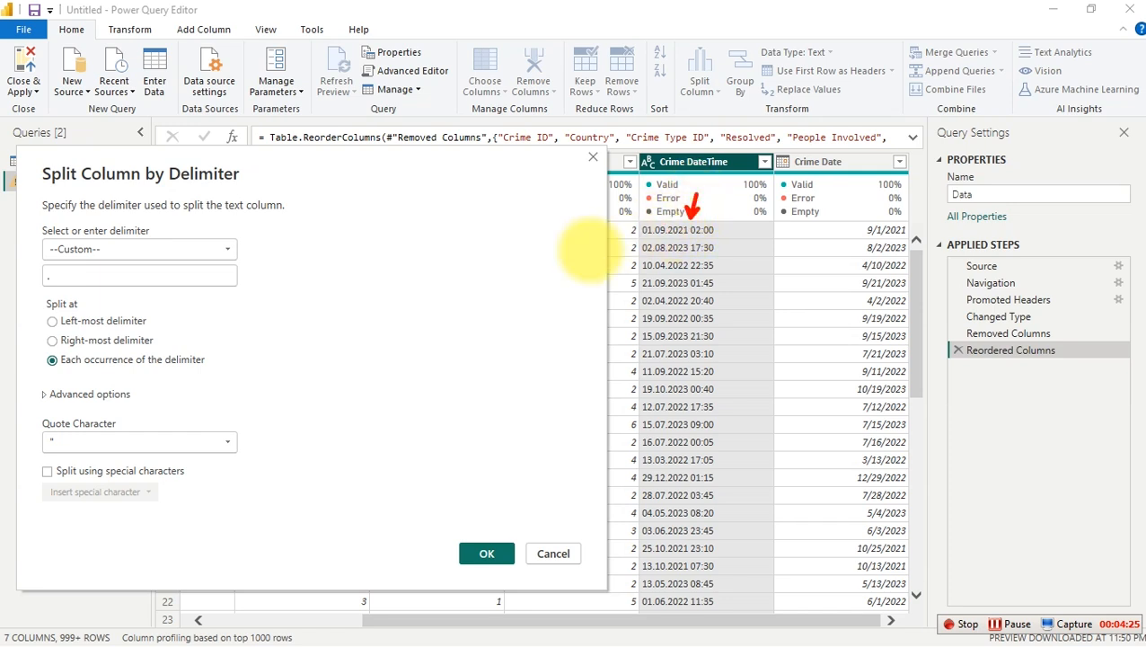
{"action": "mouse_move", "coordinate": [369, 310]}
{"action": "left_mouse_down"}
{"action": "mouse_move", "coordinate": [366, 263]}
{"action": "mouse_move", "coordinate": [414, 284]}
{"action": "left_mouse_up"}
{"action": "mouse_move", "coordinate": [437, 224]}
{"action": "left_mouse_down"}
{"action": "mouse_move", "coordinate": [423, 275]}
{"action": "mouse_move", "coordinate": [461, 268]}
{"action": "left_mouse_up"}
{"action": "left_click", "coordinate": [467, 288]}
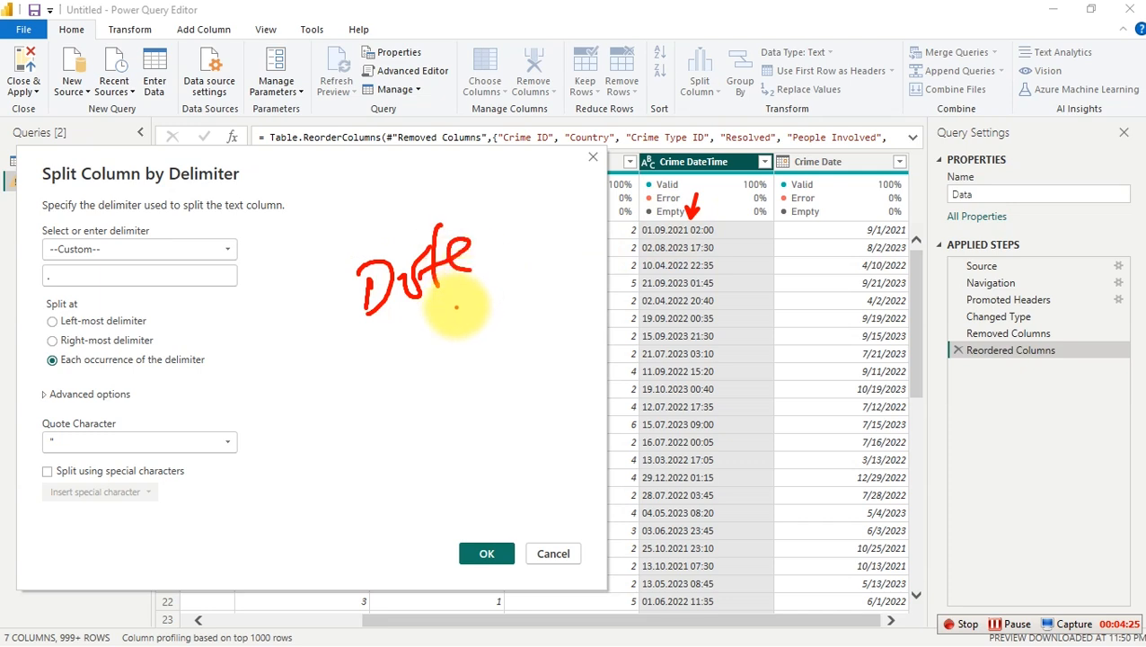
{"action": "left_click", "coordinate": [424, 362]}
{"action": "left_click", "coordinate": [427, 400]}
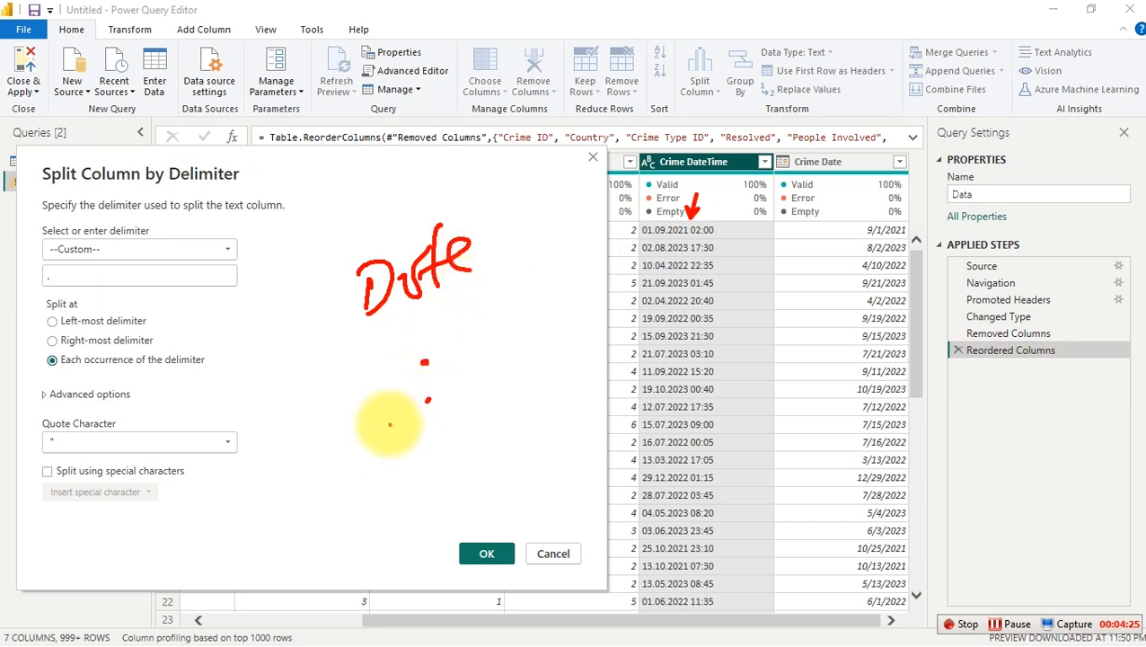
{"action": "key", "text": "Escape"}
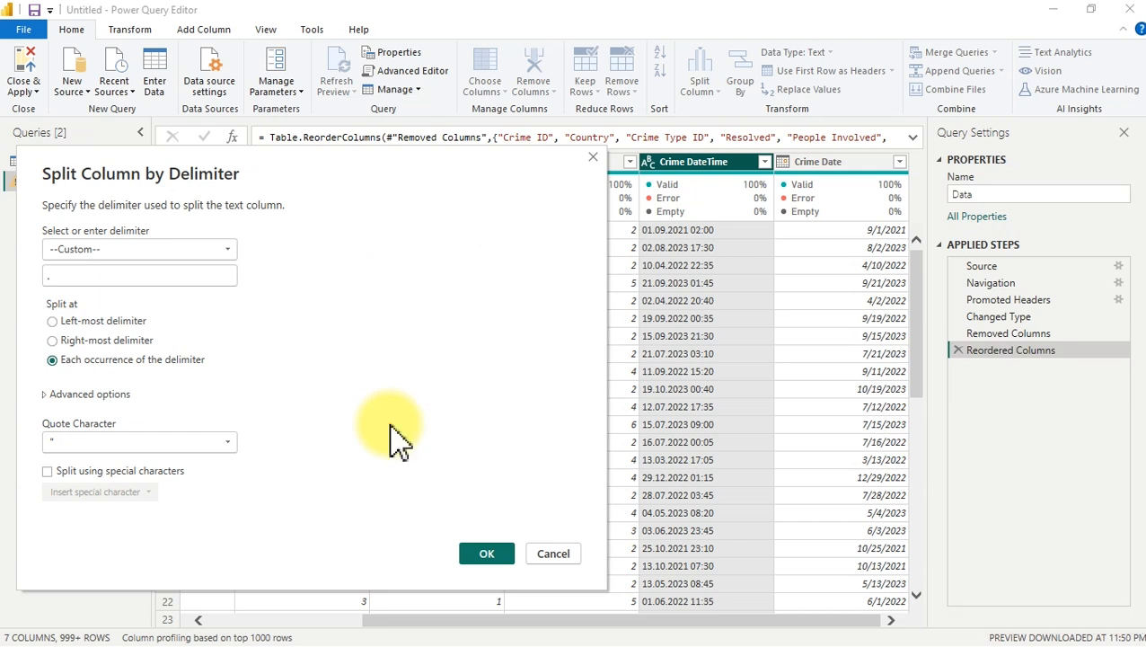
Split the Crime DateTime column at each occurrence of a space.
{"action": "left_click", "coordinate": [198, 251]}
{"action": "left_click", "coordinate": [102, 337]}
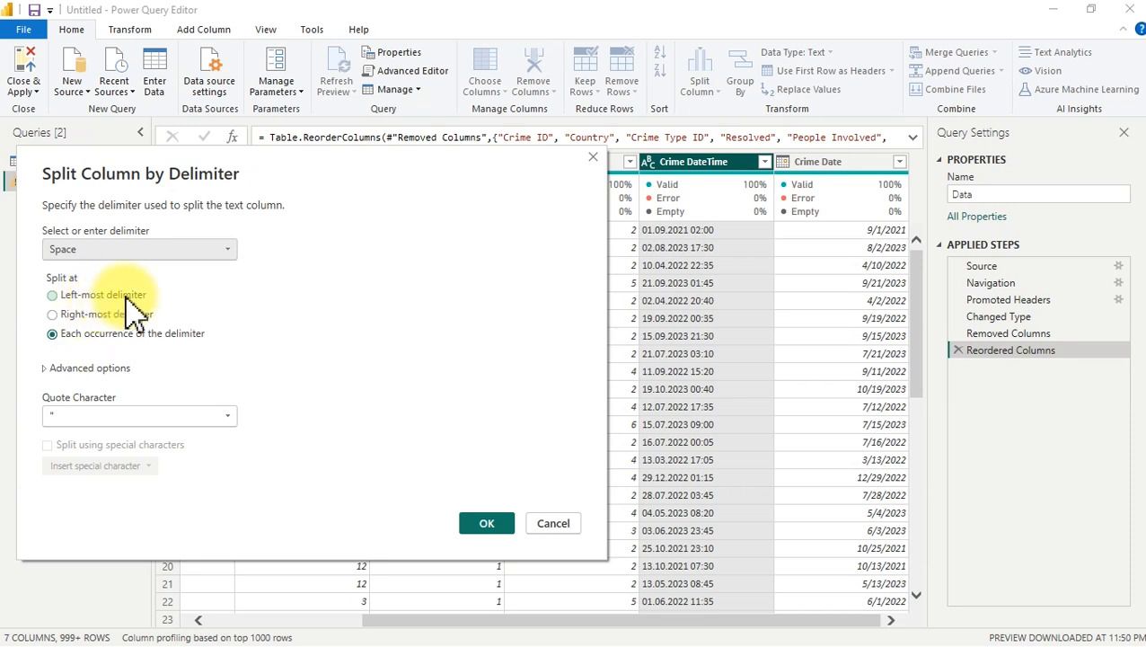
{"action": "left_click", "coordinate": [492, 525]}
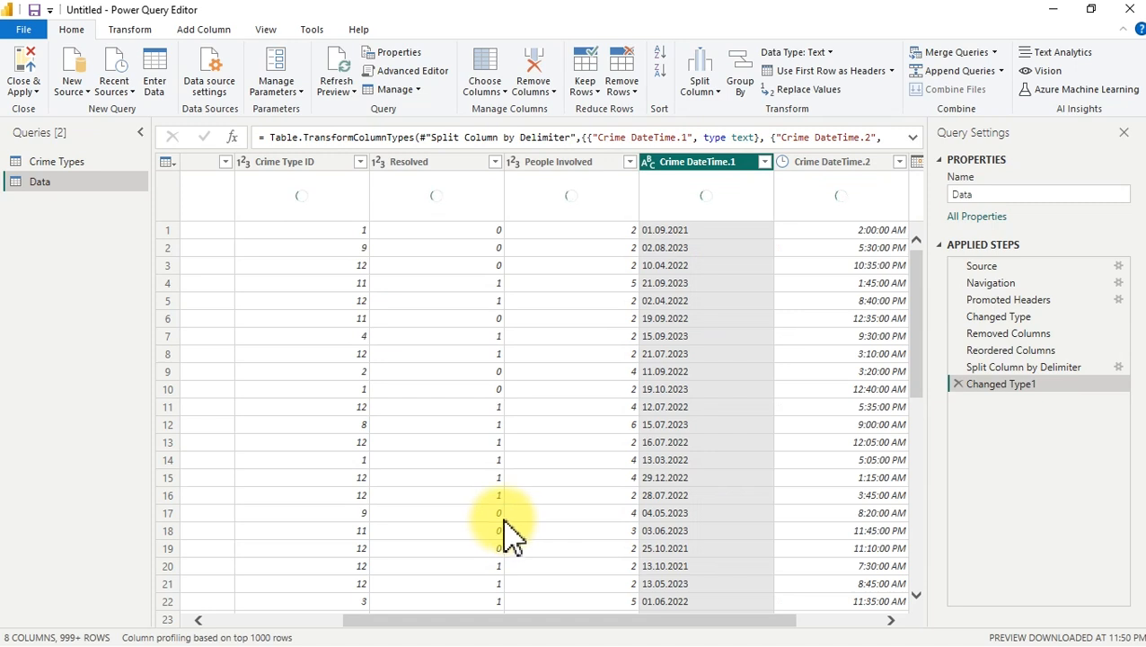
Compare the split columns with Crime Date and remove the redundant Crime DateTime.1 column.
{"action": "left_click_drag", "start_coordinate": [634, 623], "coordinate": [745, 633]}
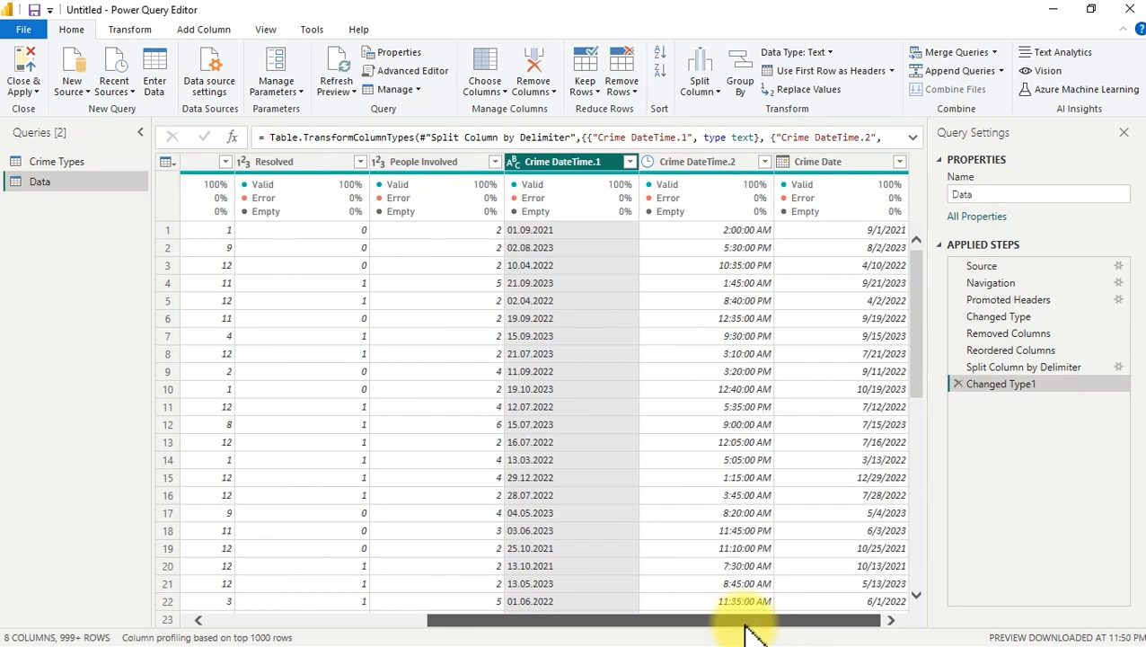
{"action": "left_click", "coordinate": [725, 170]}
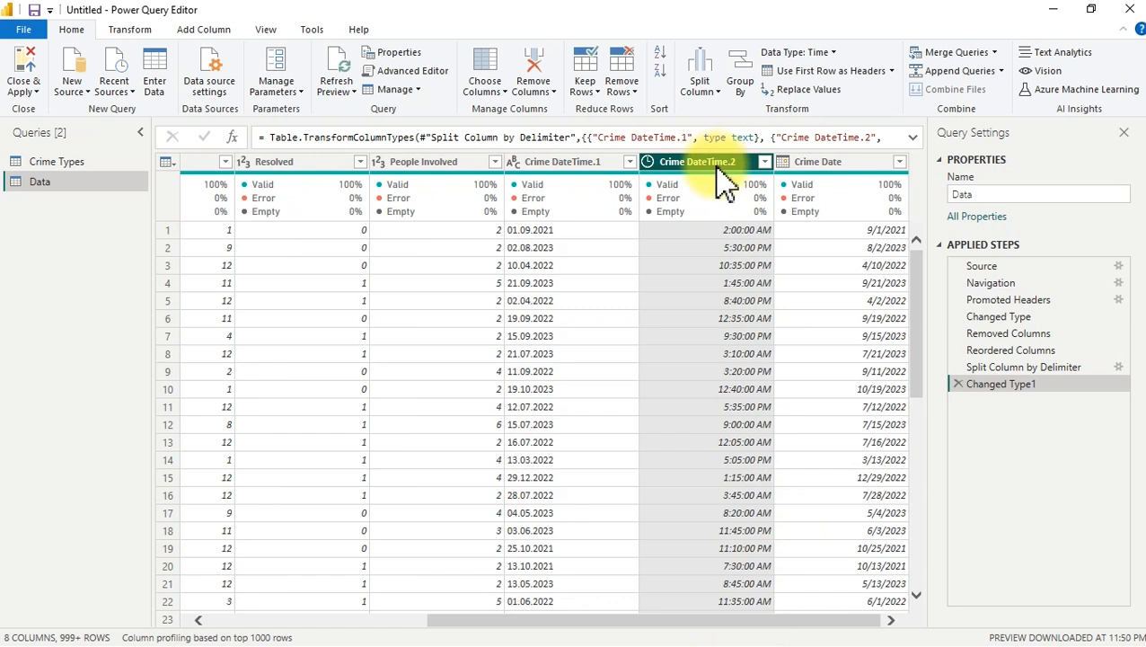
{"action": "left_click", "coordinate": [551, 173]}
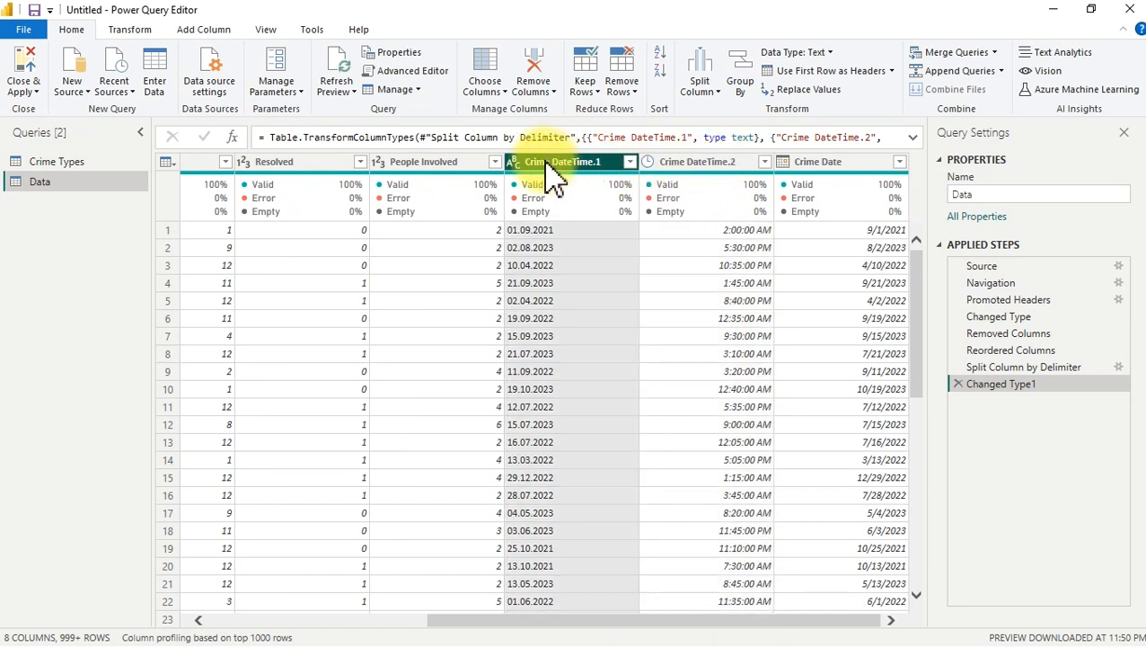
{"action": "left_click", "coordinate": [840, 175]}
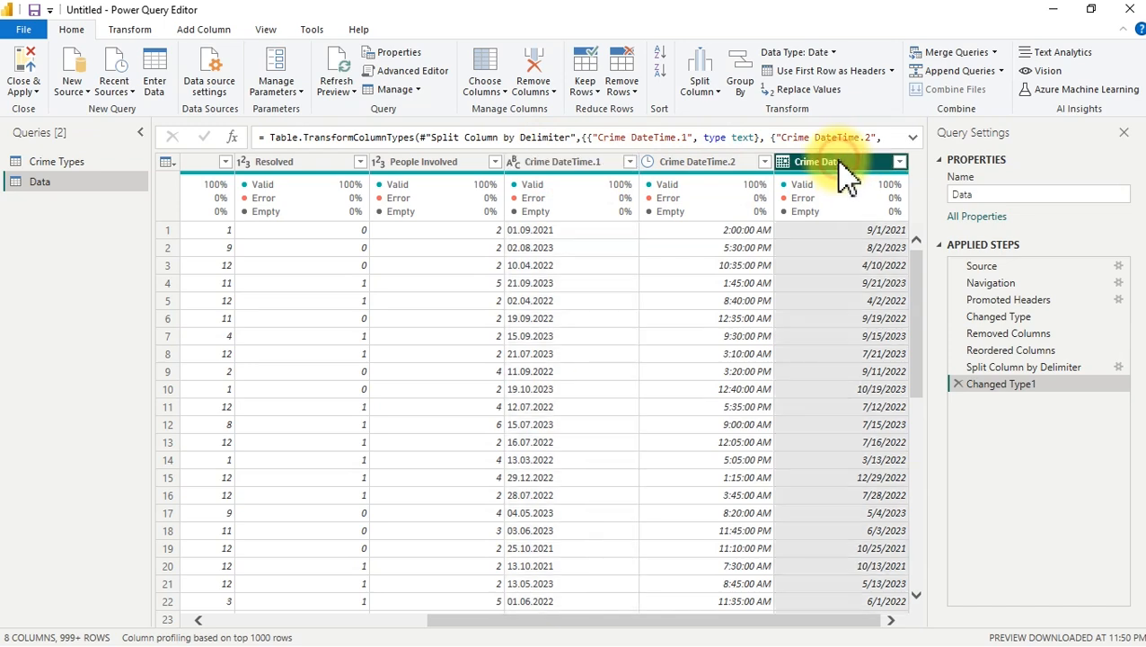
{"action": "left_click", "coordinate": [539, 172]}
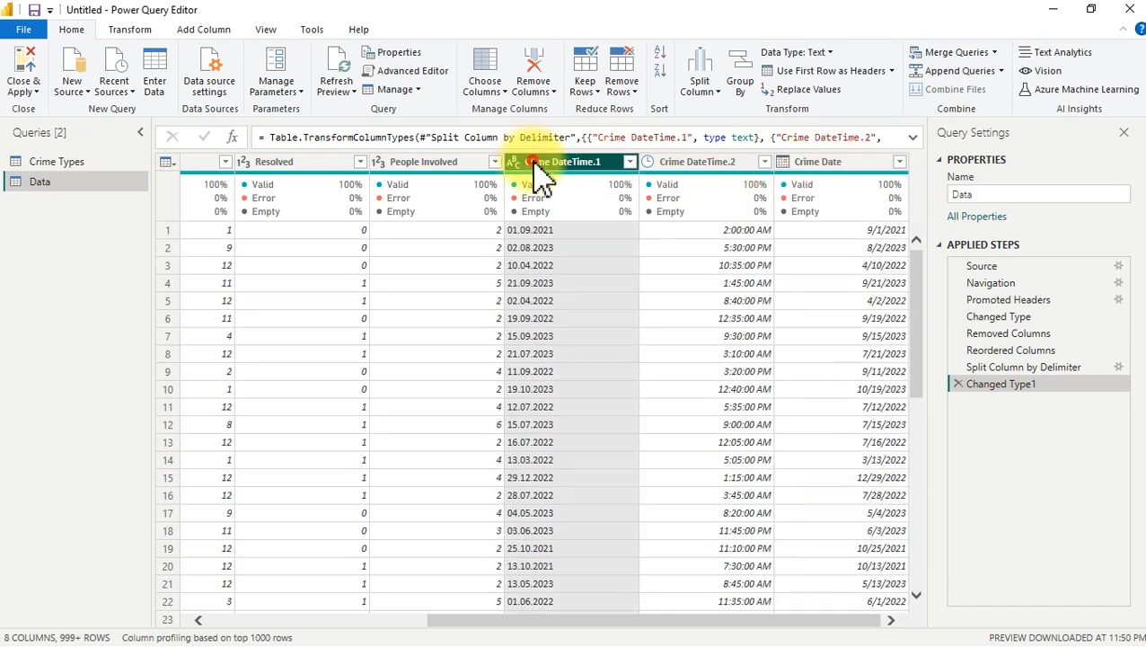
{"action": "key", "text": "Delete"}
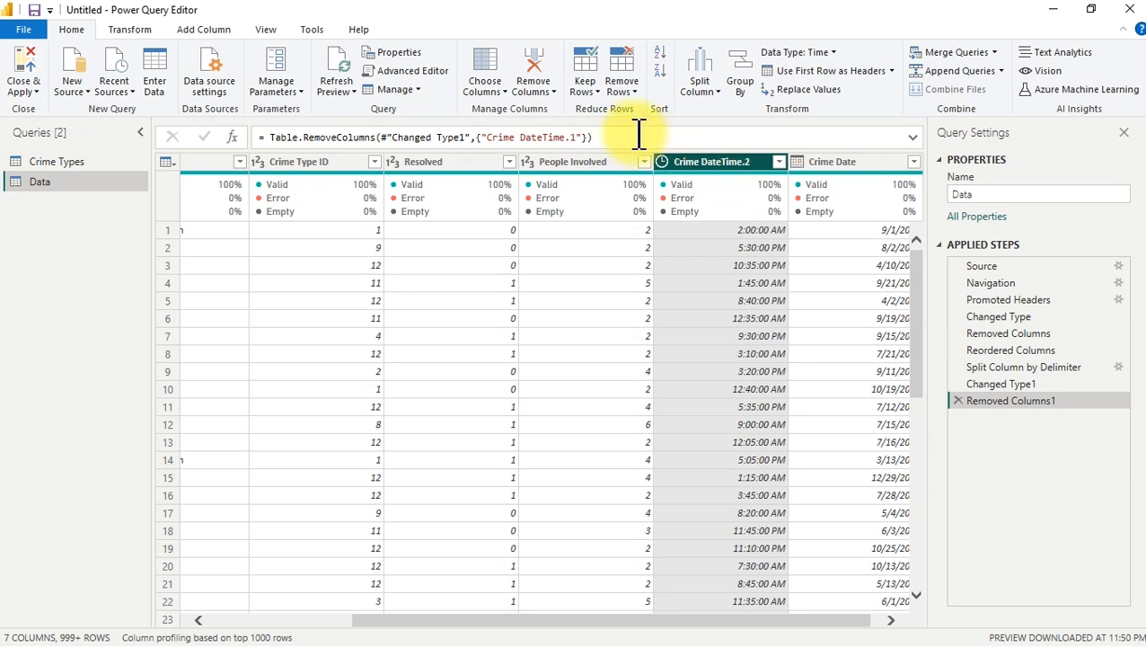
Add a column that extracts the last 2 characters of Crime DateTime.2.
{"action": "left_click", "coordinate": [197, 34]}
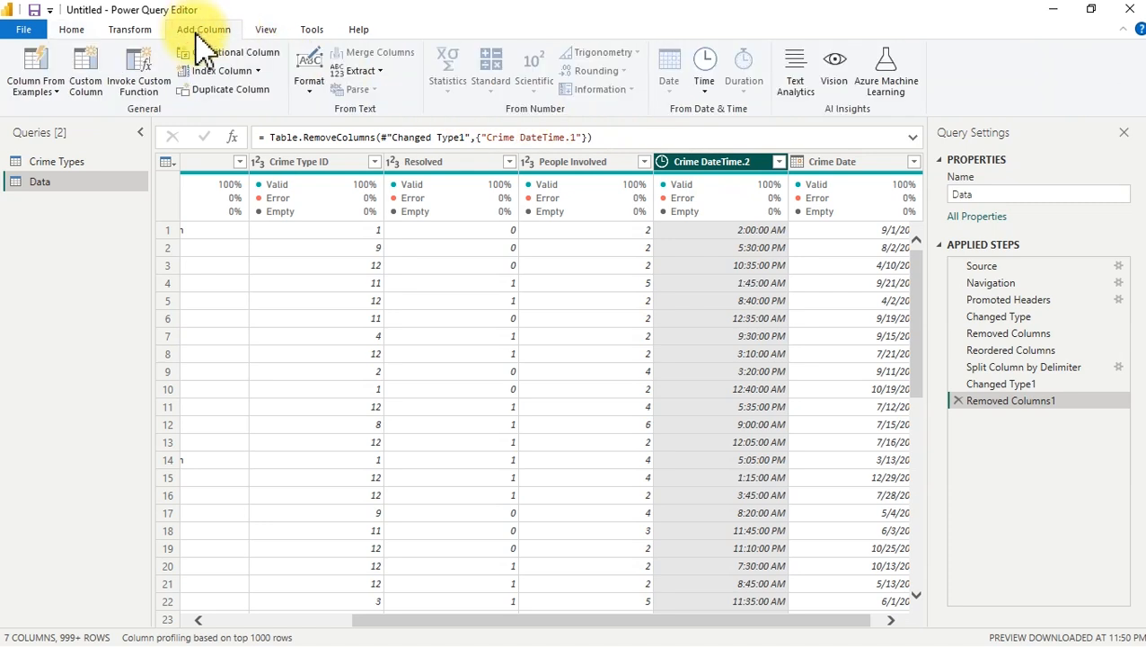
{"action": "left_click", "coordinate": [377, 72]}
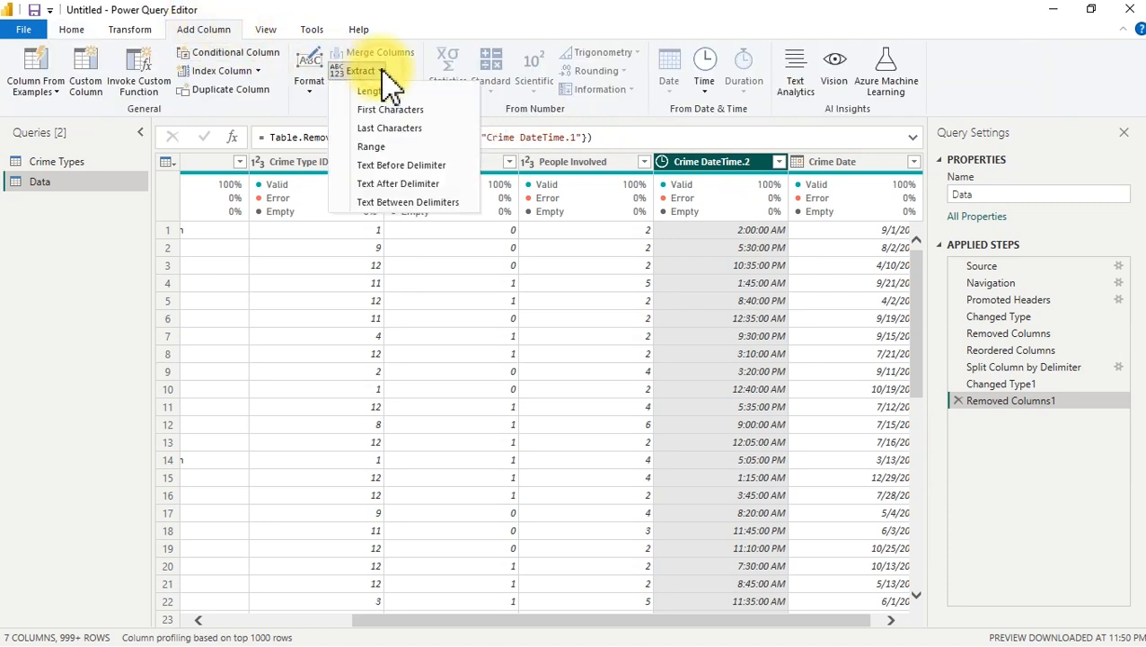
{"action": "left_click", "coordinate": [382, 130]}
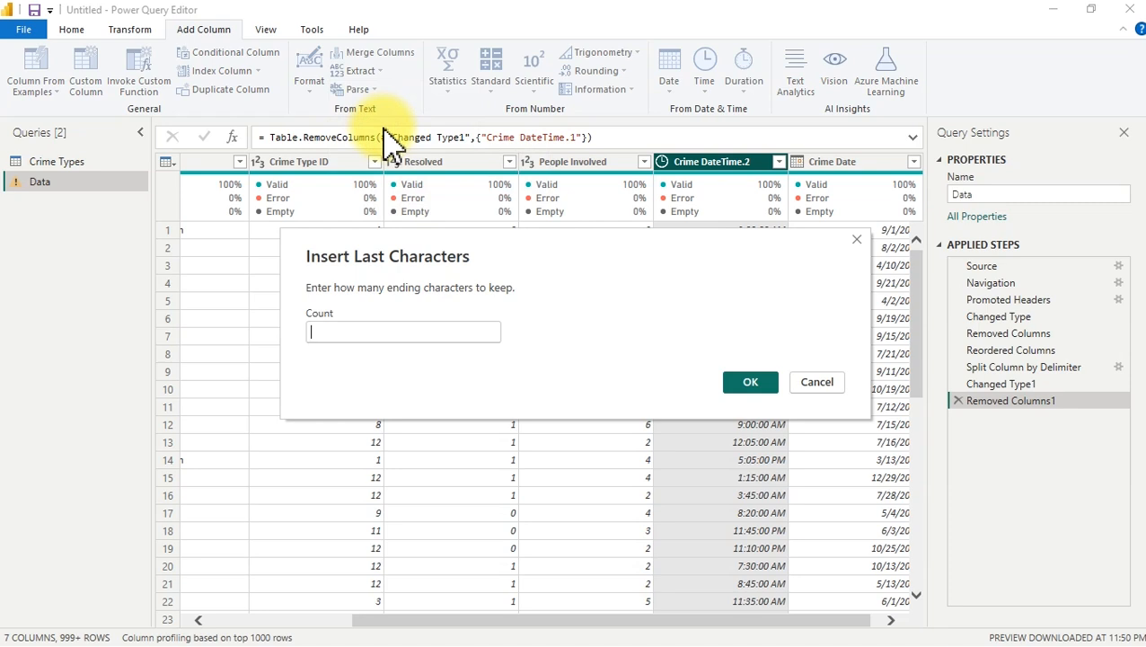
{"action": "type", "text": "2"}
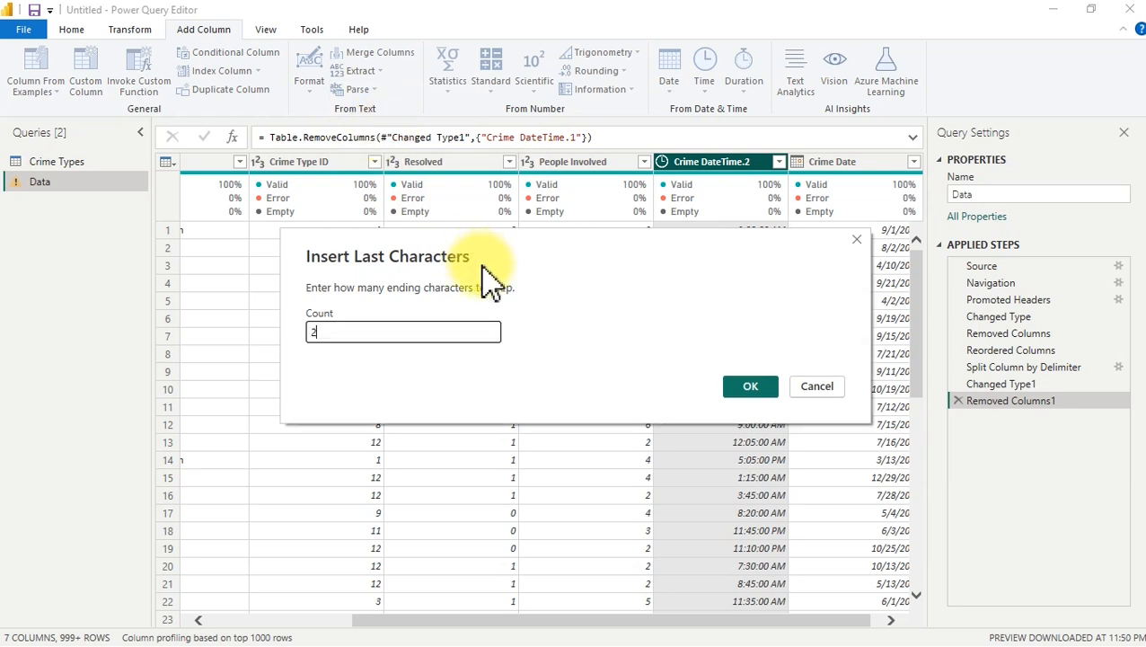
{"action": "left_click", "coordinate": [752, 387]}
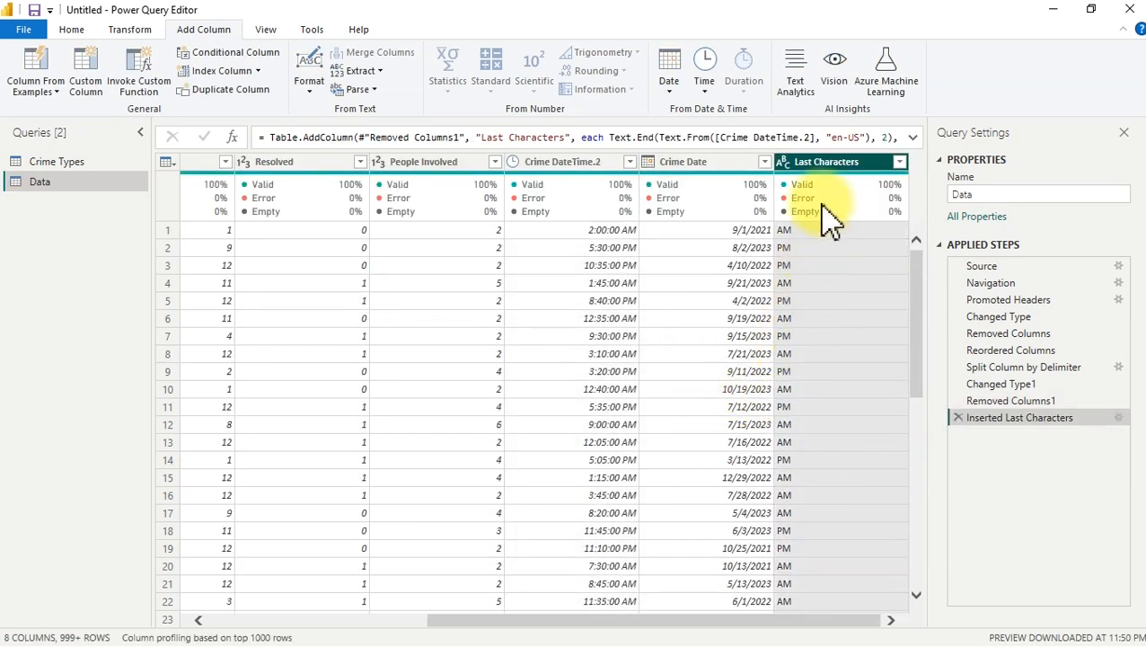
Rename the Crime DateTime.2 column as Crime Time.
{"action": "left_click", "coordinate": [558, 165]}
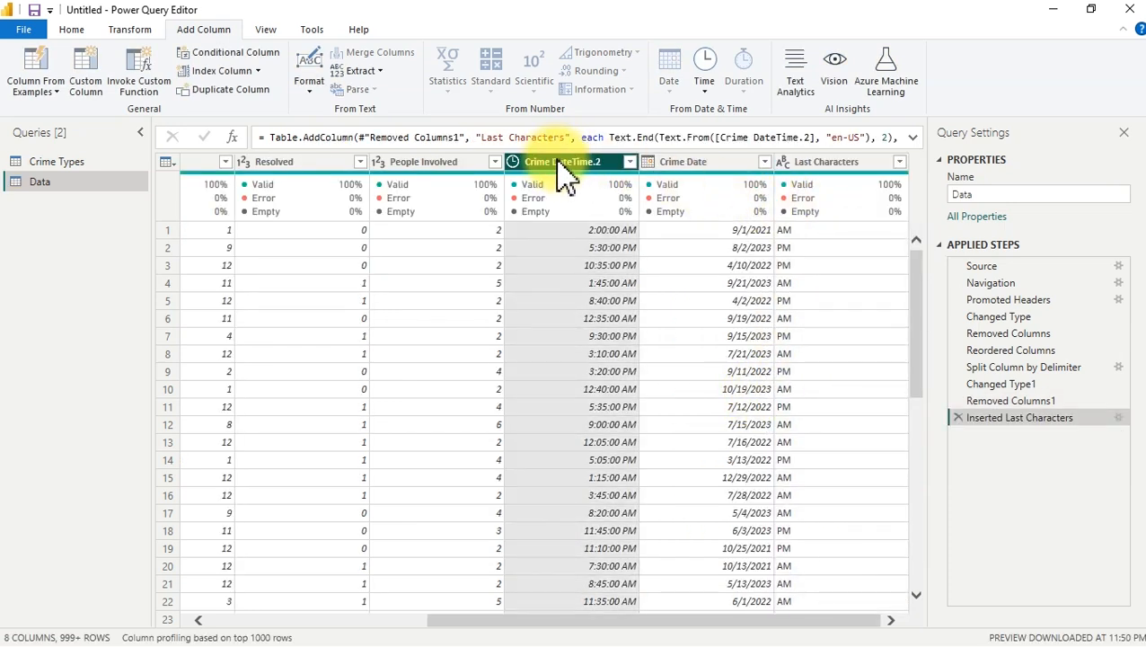
{"action": "double_click", "coordinate": [559, 164]}
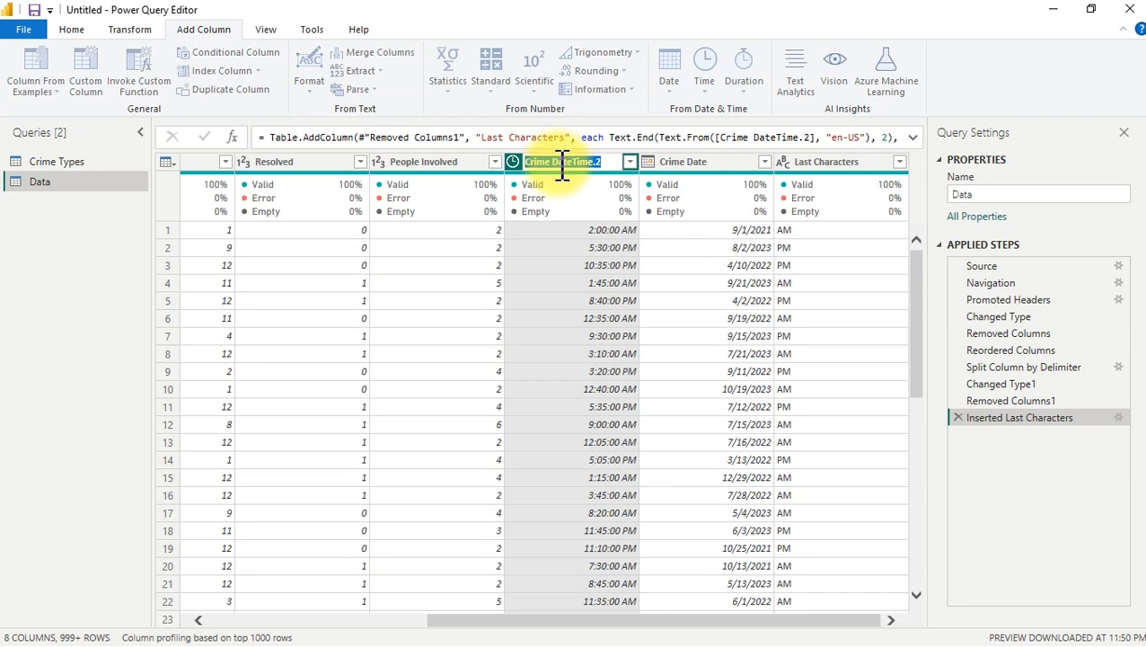
{"action": "type", "text": "Cr"}
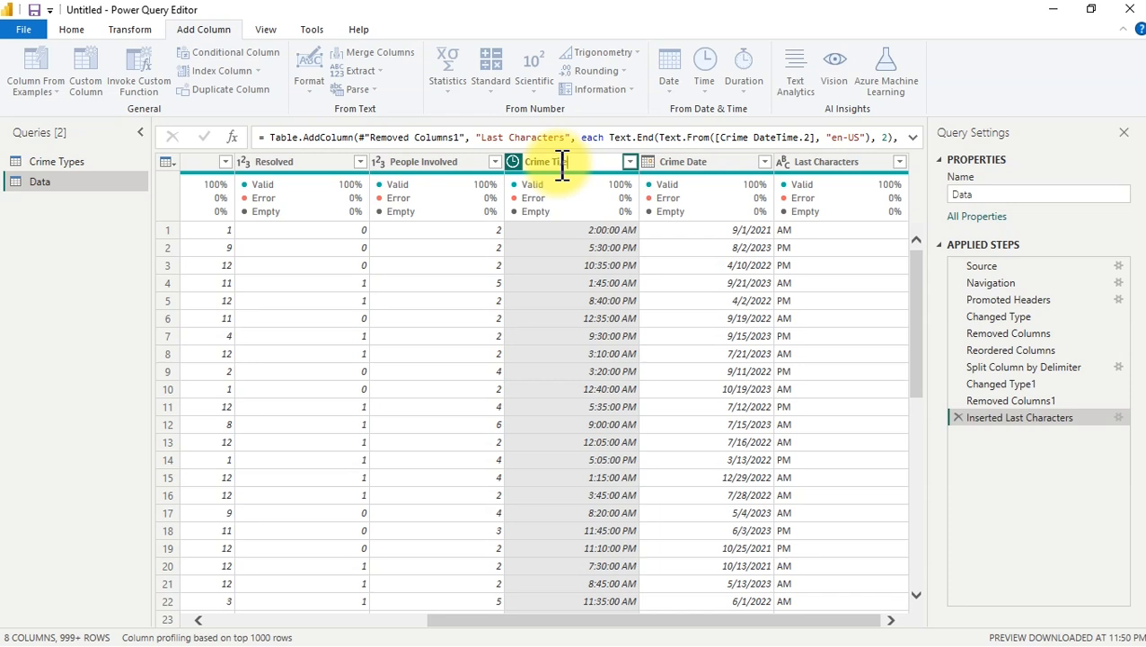
{"action": "key", "text": "Return"}
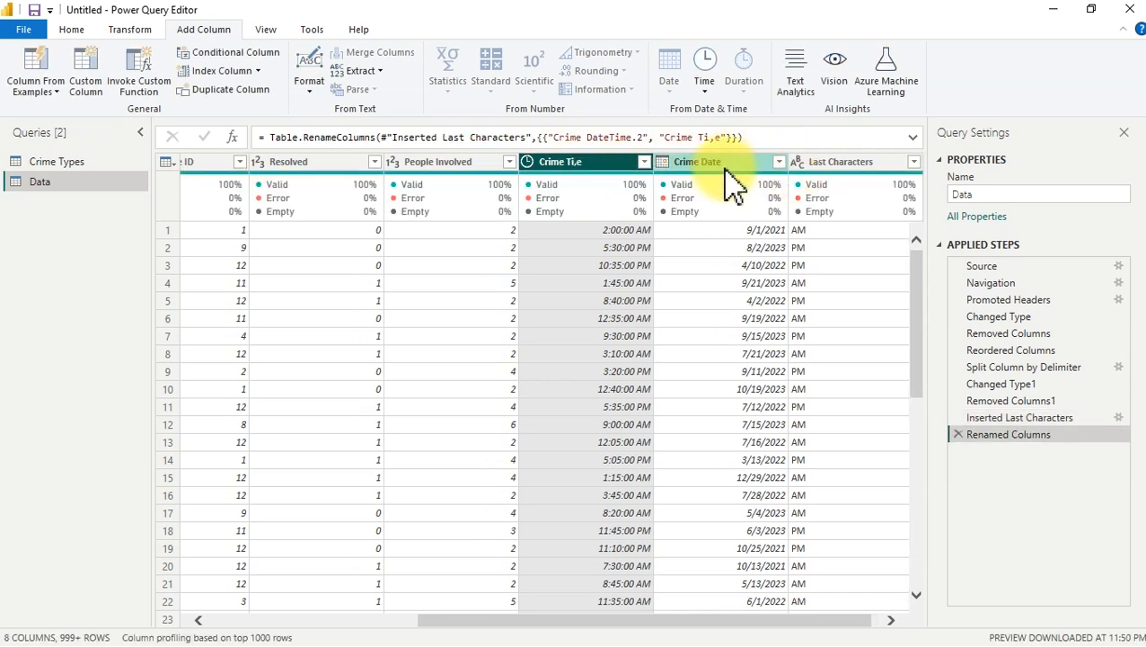
{"action": "double_click", "coordinate": [600, 163]}
{"action": "left_click", "coordinate": [602, 164]}
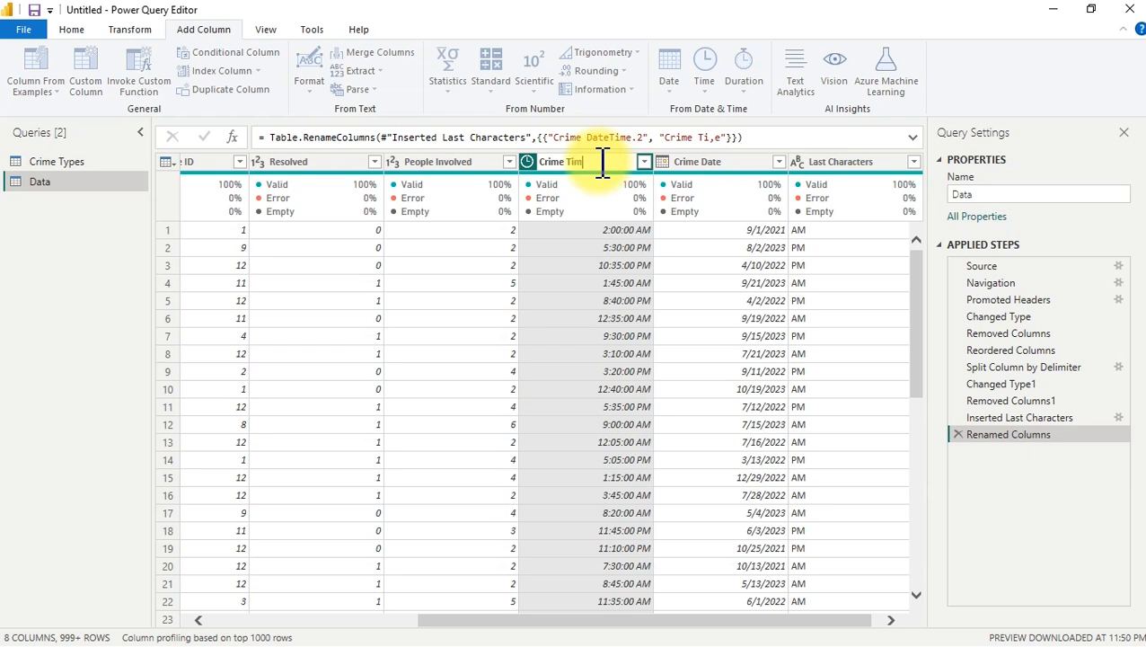
{"action": "key", "text": "Return"}
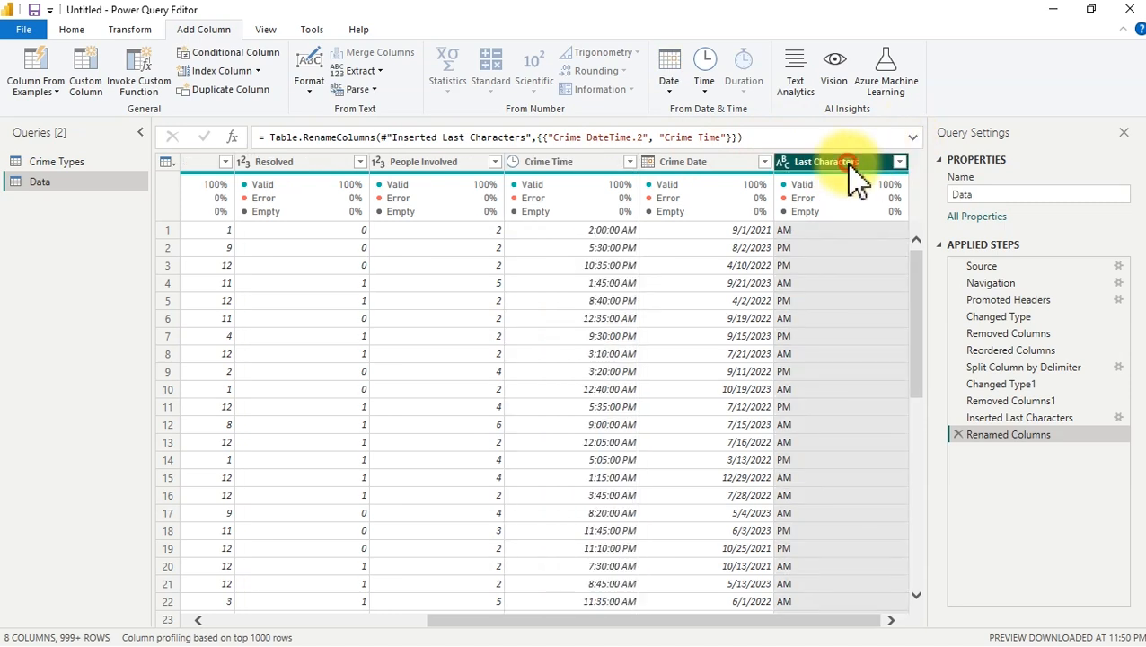
Rename the Last Characters column as Moment.
{"action": "double_click", "coordinate": [853, 164]}
{"action": "type", "text": "Momen"}
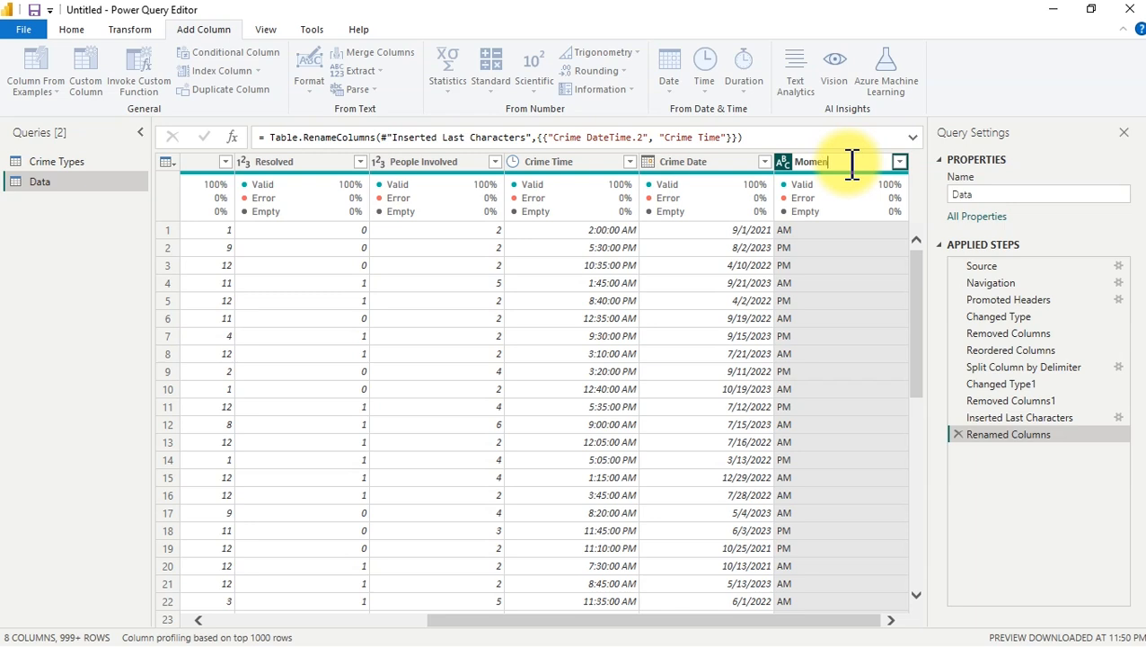
{"action": "type", "text": "t"}
{"action": "key", "text": "Return"}
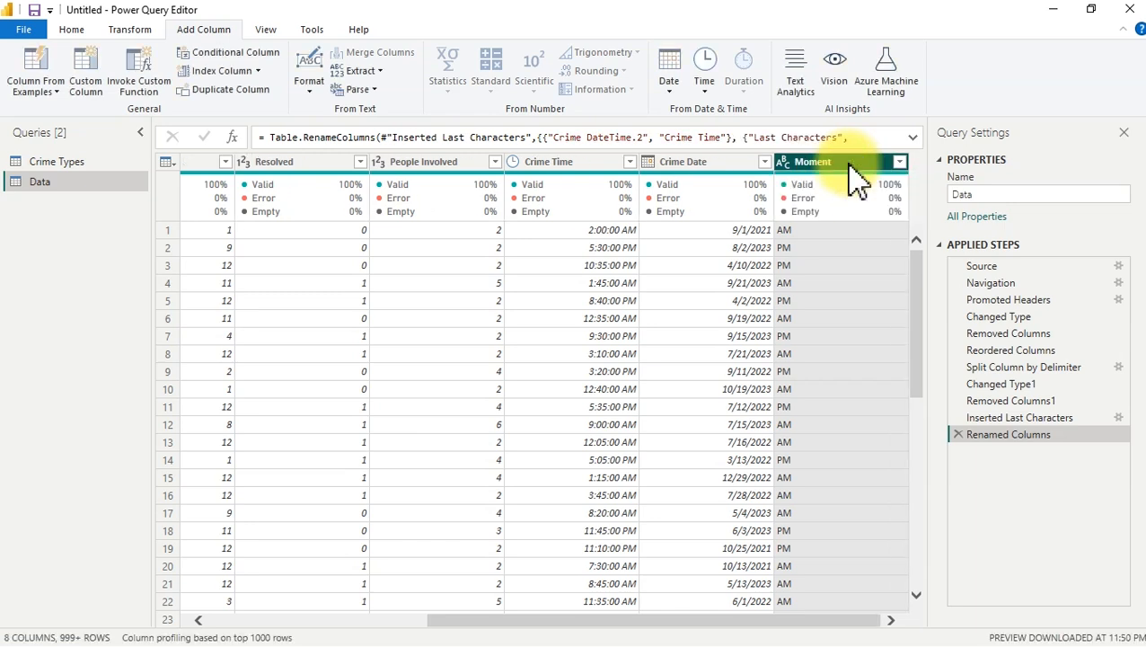
Review the columns of the Data query and the column quality of the Crime Types query.
{"action": "left_click", "coordinate": [696, 166]}
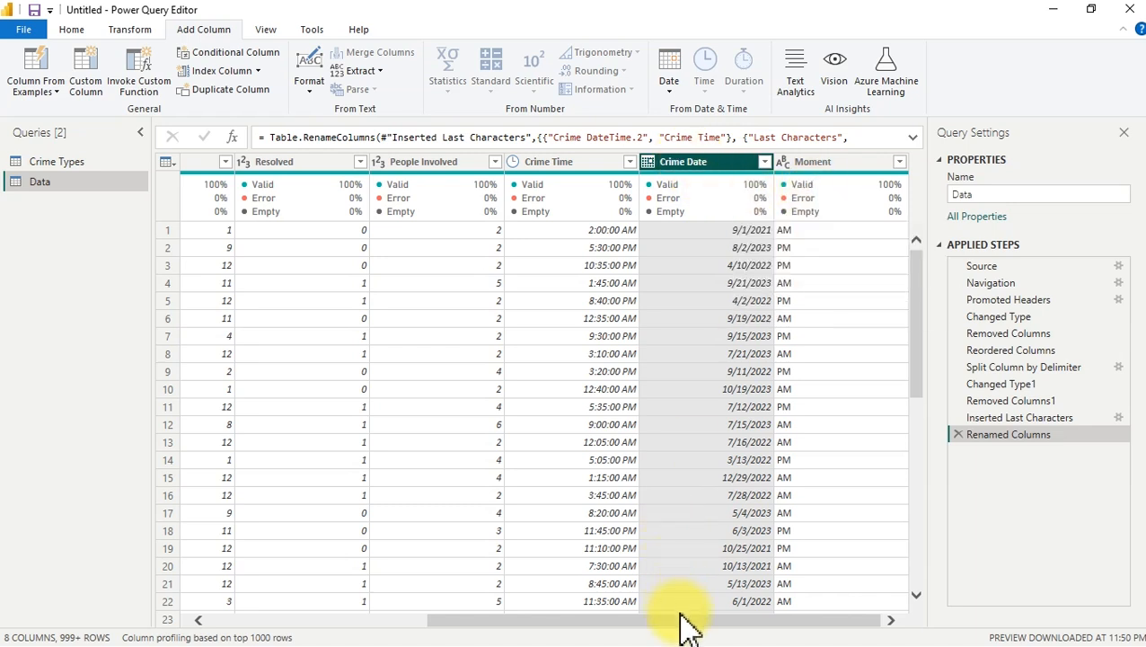
{"action": "left_click_drag", "start_coordinate": [683, 619], "coordinate": [378, 621]}
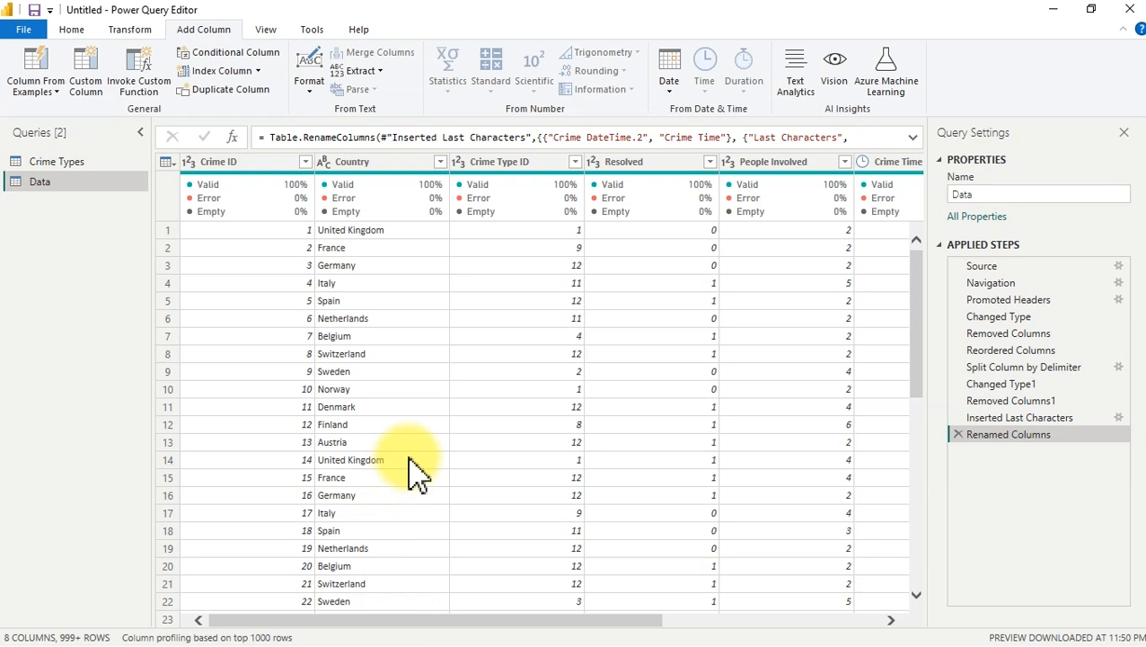
{"action": "left_click", "coordinate": [72, 161]}
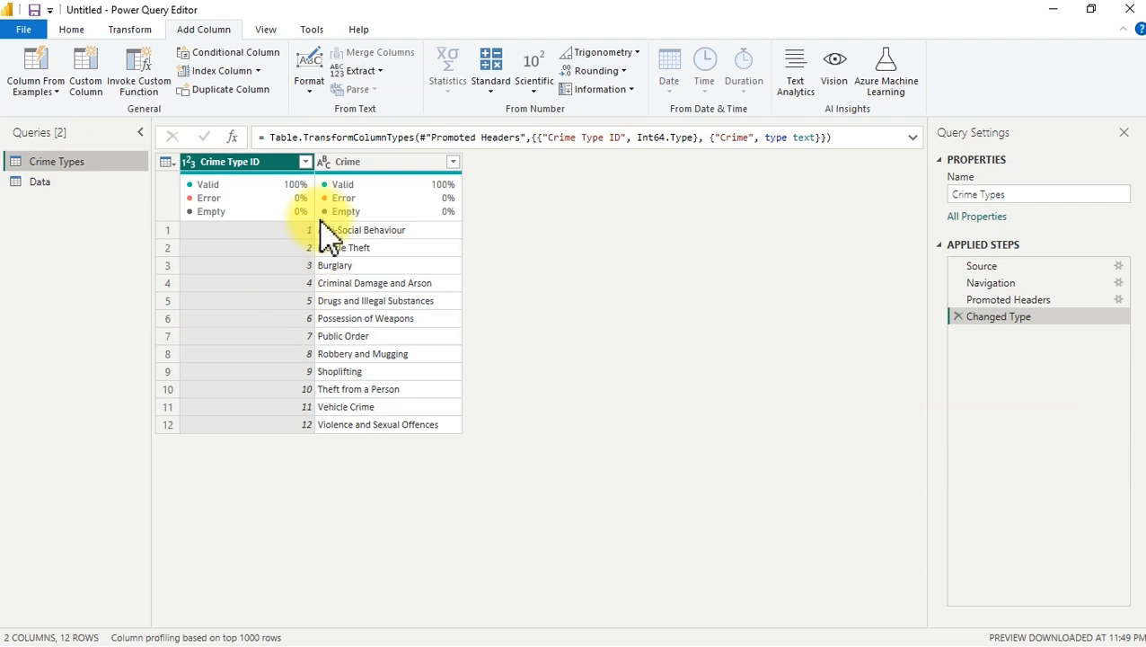
{"action": "mouse_move", "coordinate": [380, 205]}
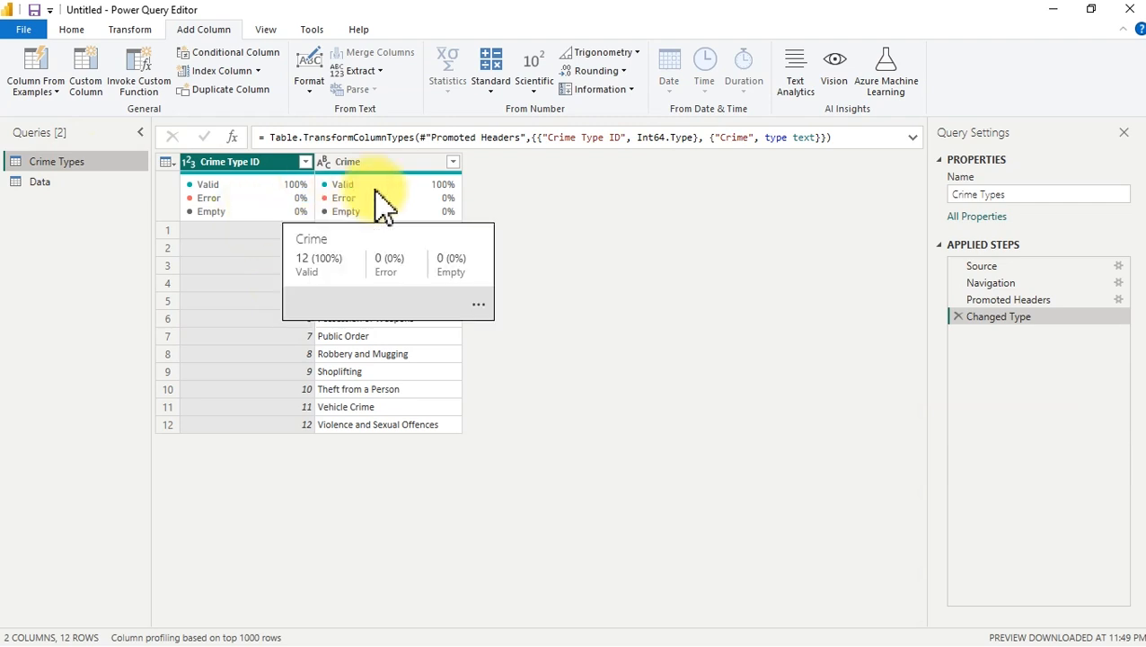
Close and apply the Power Query changes, and open the report's model view.
{"action": "left_click", "coordinate": [75, 31]}
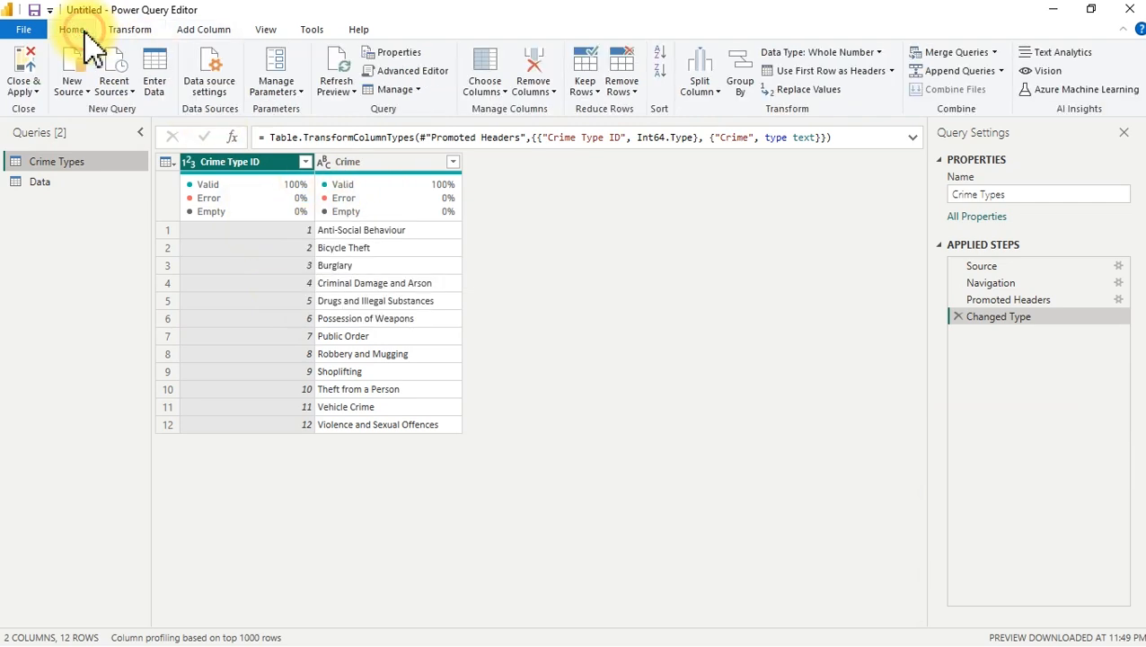
{"action": "left_click", "coordinate": [28, 78]}
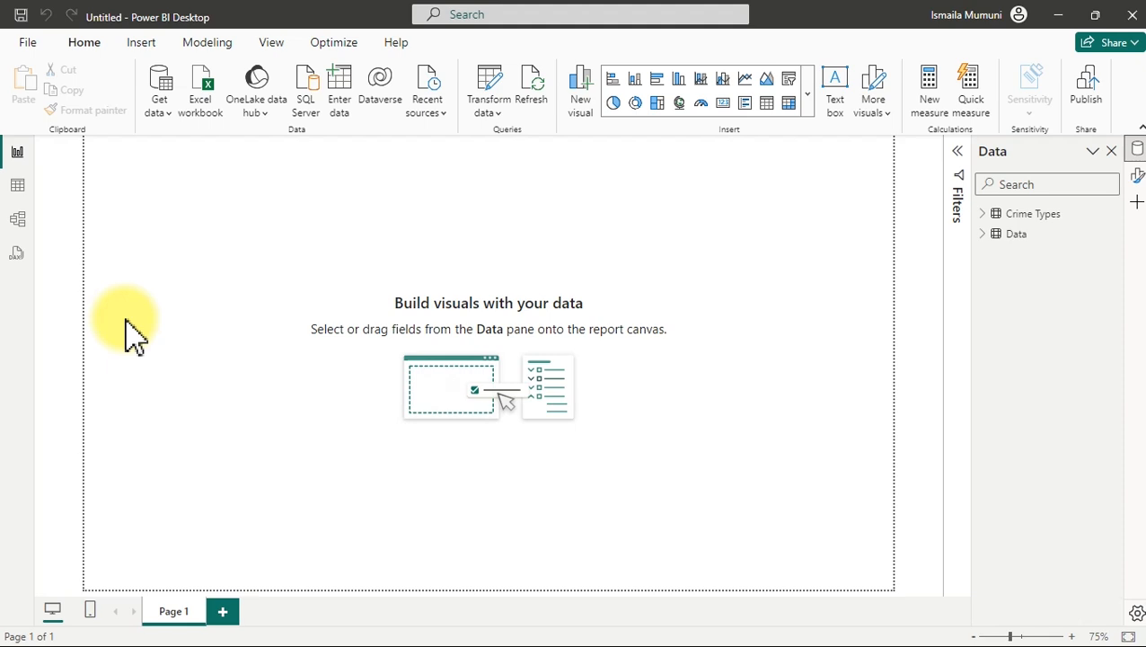
{"action": "left_click", "coordinate": [17, 220]}
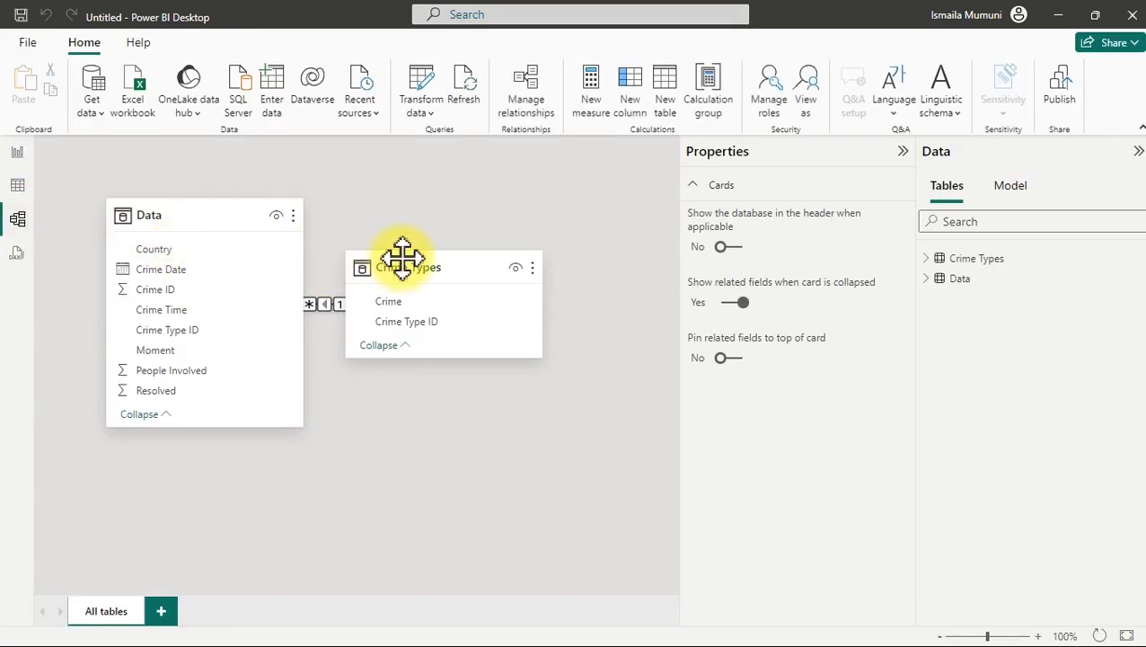
Rearrange the model diagram so the Crime Types table sits above and to the right of the Data table.
{"action": "left_click_drag", "start_coordinate": [402, 259], "coordinate": [473, 224]}
{"action": "left_click_drag", "start_coordinate": [225, 208], "coordinate": [254, 343]}
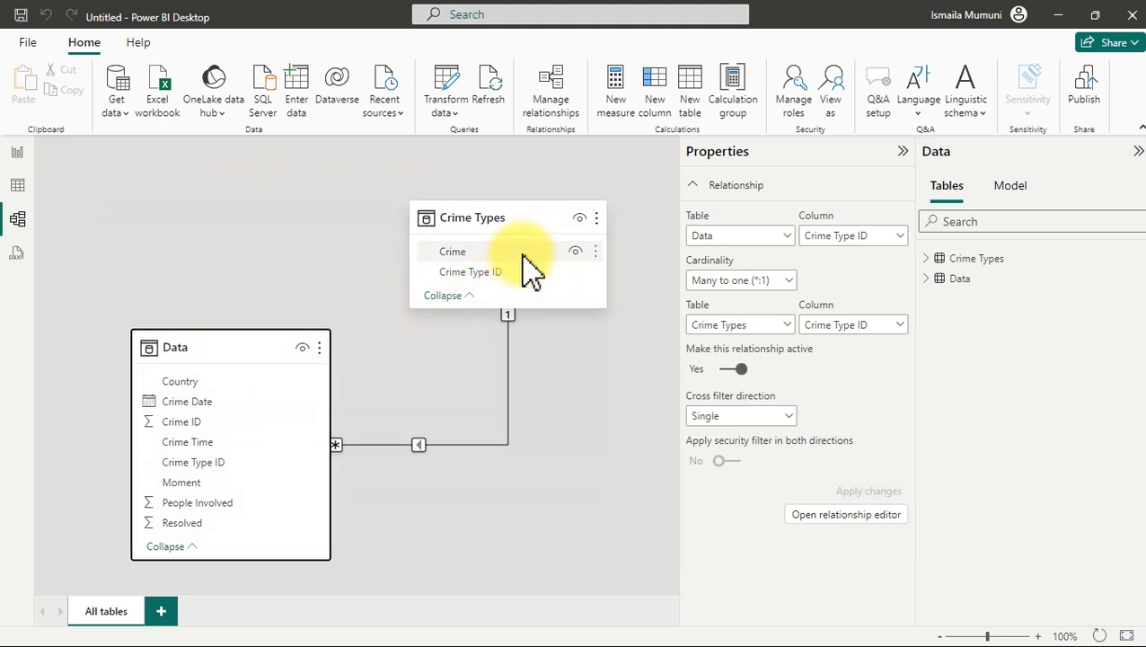
{"action": "left_click_drag", "start_coordinate": [525, 217], "coordinate": [499, 142]}
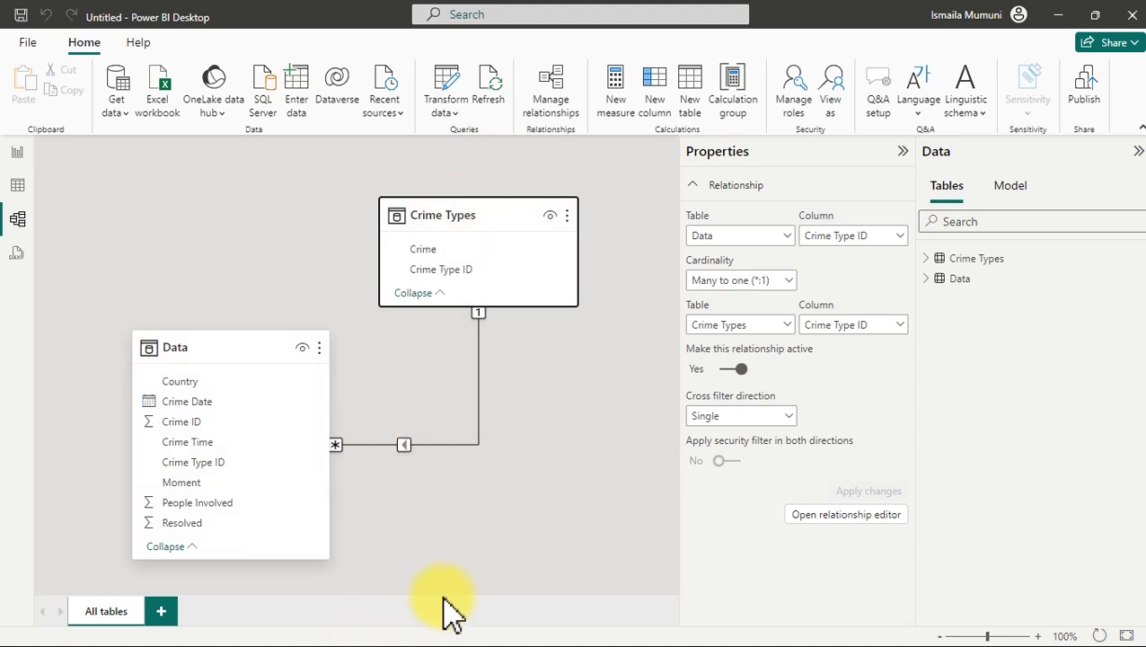
Switch to the finished Crime Dashboard report and examine its total crimes, yearly changes and monthly trend visuals.
{"action": "key", "text": "super"}
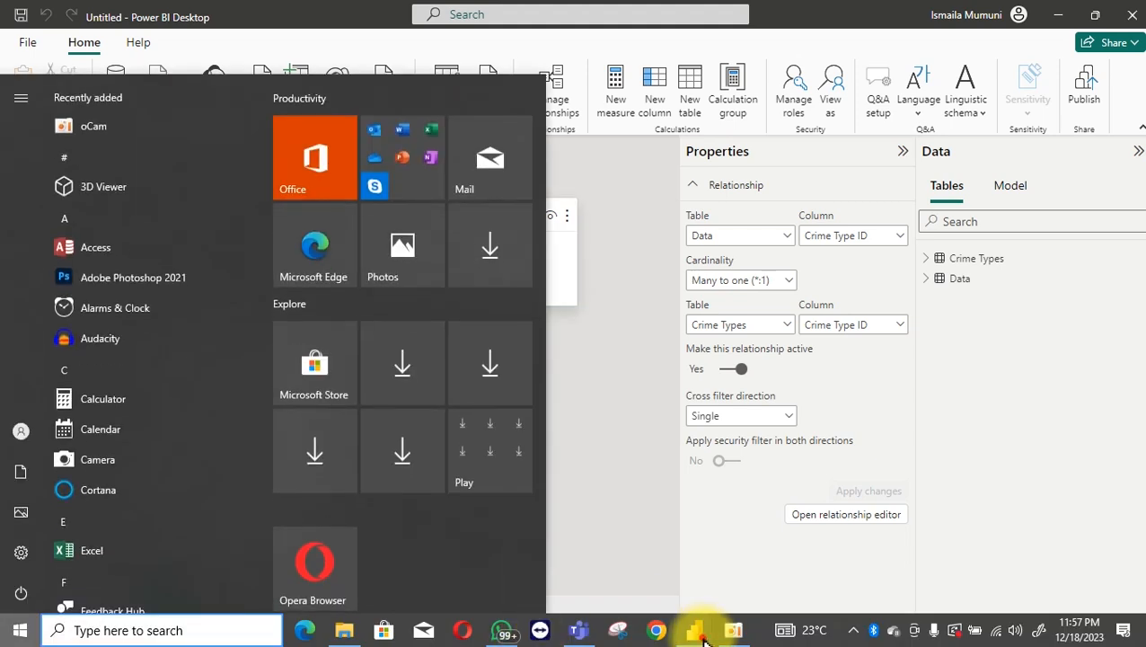
{"action": "mouse_move", "coordinate": [708, 627]}
{"action": "left_click", "coordinate": [621, 557]}
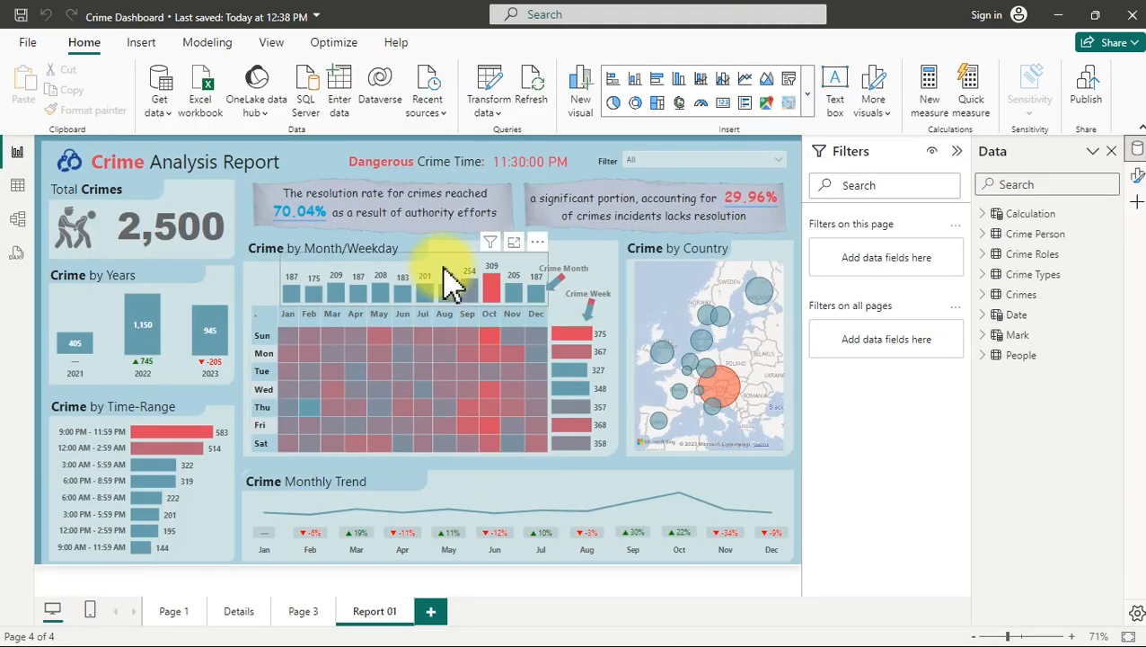
{"action": "key", "text": "ctrl+2"}
{"action": "left_click", "coordinate": [197, 244]}
{"action": "mouse_move", "coordinate": [43, 270]}
{"action": "left_mouse_down"}
{"action": "mouse_move", "coordinate": [46, 289]}
{"action": "mouse_move", "coordinate": [204, 396]}
{"action": "mouse_move", "coordinate": [237, 396]}
{"action": "left_mouse_up"}
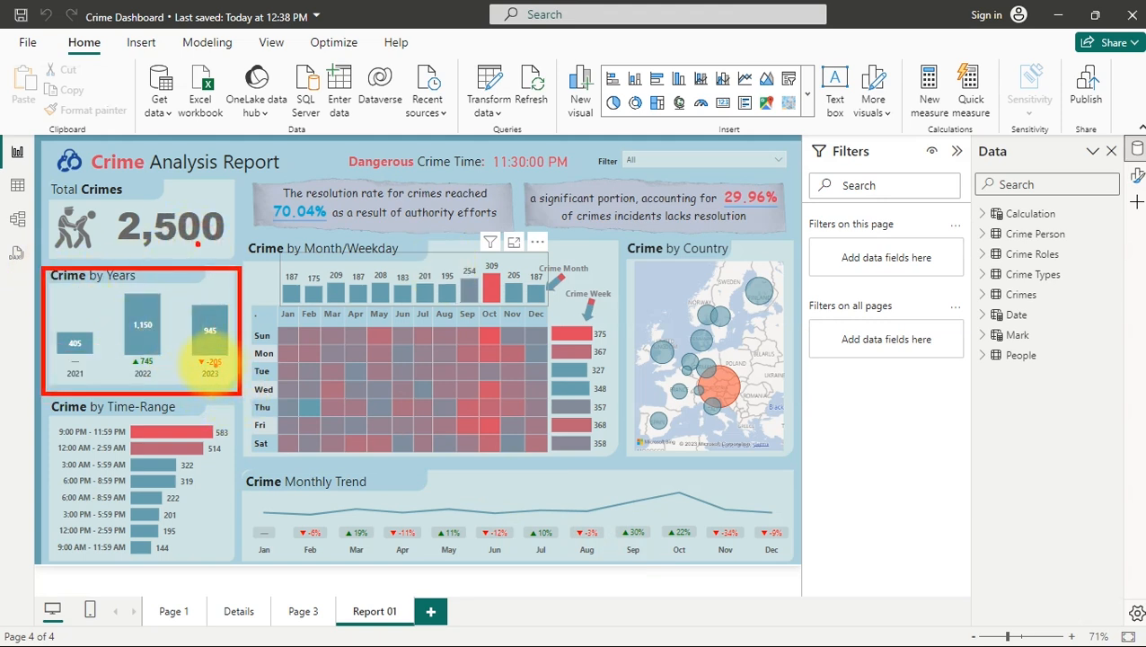
{"action": "mouse_move", "coordinate": [190, 359]}
{"action": "left_mouse_down"}
{"action": "mouse_move", "coordinate": [231, 366]}
{"action": "mouse_move", "coordinate": [215, 365]}
{"action": "left_mouse_up"}
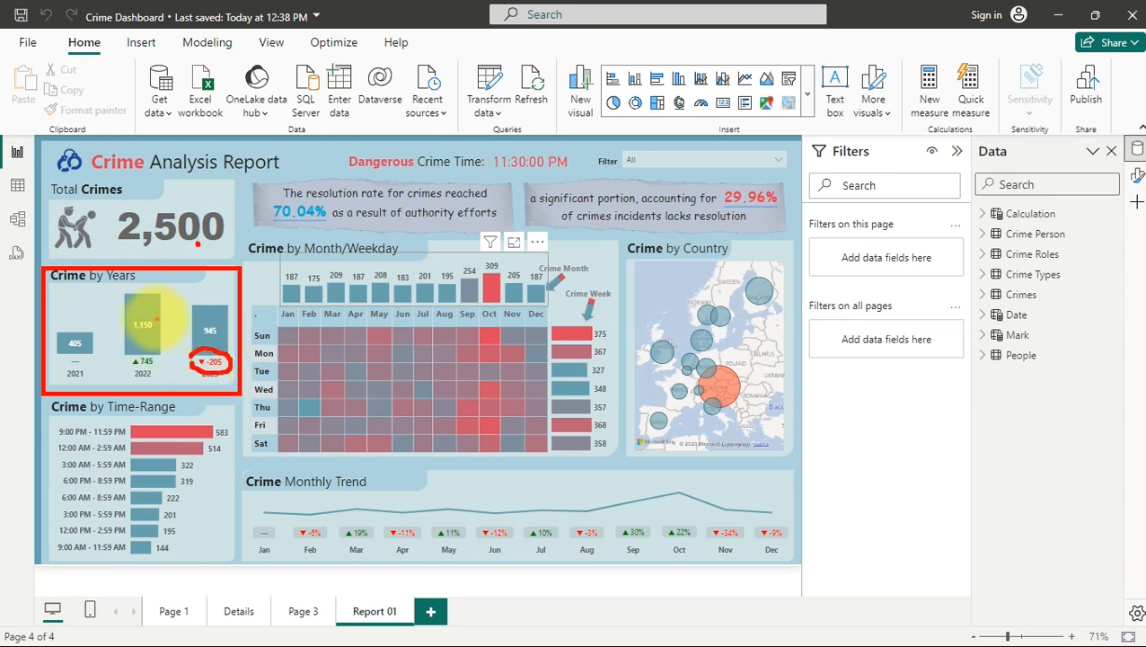
{"action": "mouse_move", "coordinate": [158, 308]}
{"action": "left_mouse_down"}
{"action": "mouse_move", "coordinate": [167, 319]}
{"action": "mouse_move", "coordinate": [179, 300]}
{"action": "mouse_move", "coordinate": [224, 308]}
{"action": "mouse_move", "coordinate": [237, 292]}
{"action": "left_mouse_up"}
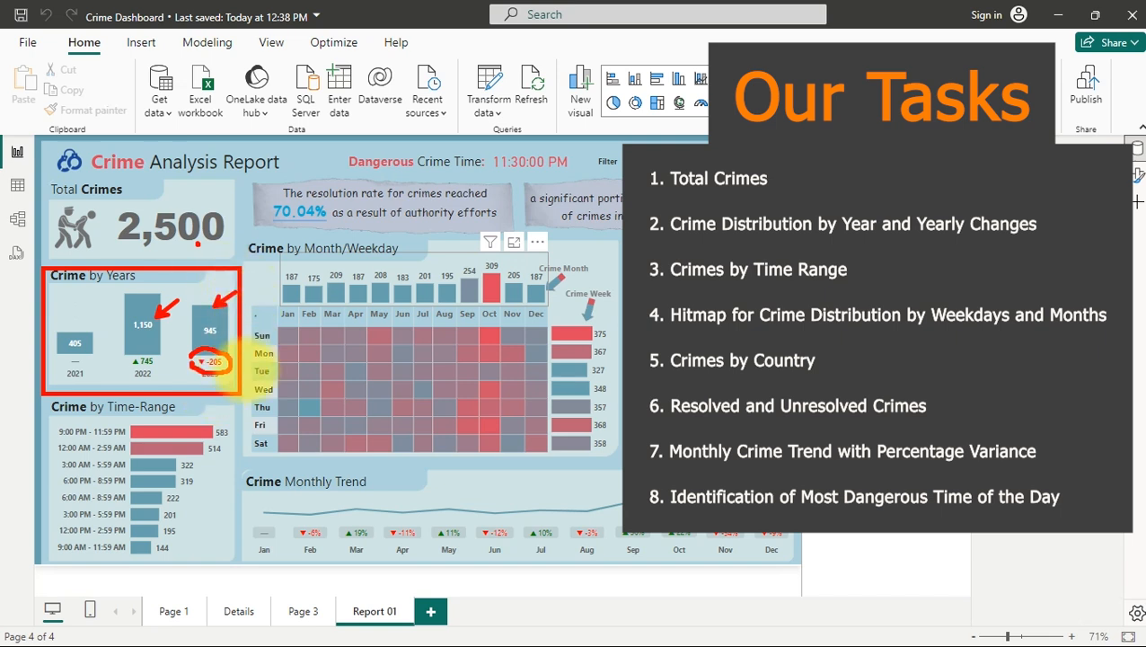
{"action": "left_click_drag", "start_coordinate": [250, 515], "coordinate": [813, 571]}
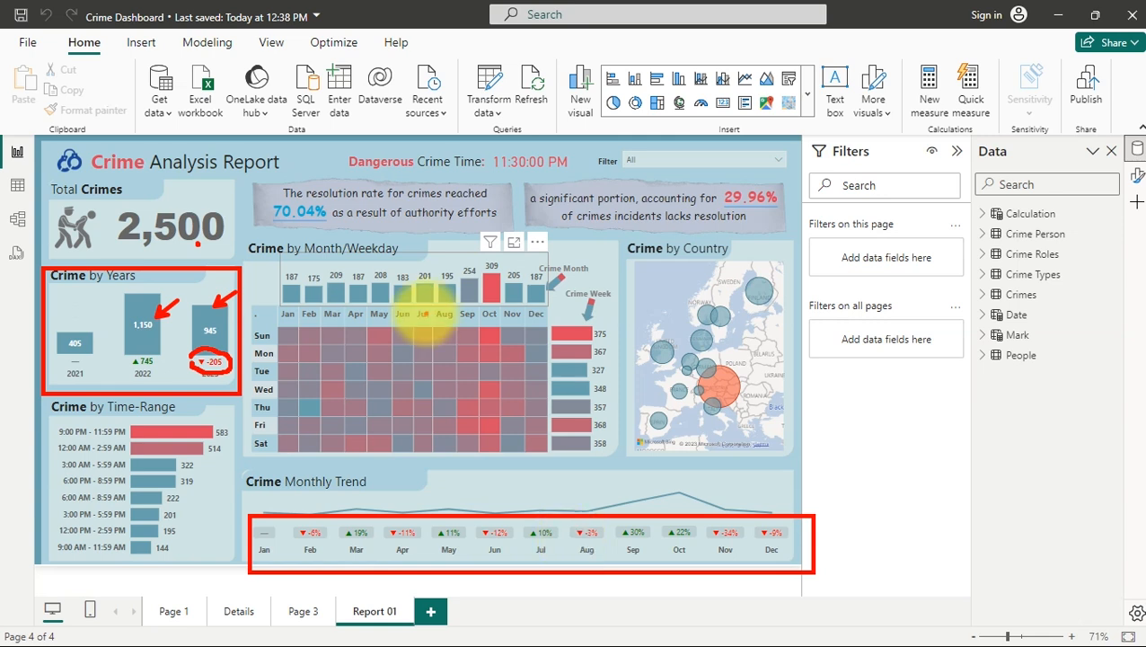
{"action": "mouse_move", "coordinate": [829, 449]}
{"action": "left_mouse_down"}
{"action": "mouse_move", "coordinate": [800, 525]}
{"action": "mouse_move", "coordinate": [865, 468]}
{"action": "mouse_move", "coordinate": [946, 440]}
{"action": "mouse_move", "coordinate": [970, 476]}
{"action": "left_mouse_up"}
{"action": "mouse_move", "coordinate": [871, 534]}
{"action": "left_mouse_down"}
{"action": "mouse_move", "coordinate": [920, 504]}
{"action": "mouse_move", "coordinate": [869, 521]}
{"action": "mouse_move", "coordinate": [1074, 524]}
{"action": "mouse_move", "coordinate": [1036, 499]}
{"action": "left_mouse_up"}
{"action": "key", "text": "Escape"}
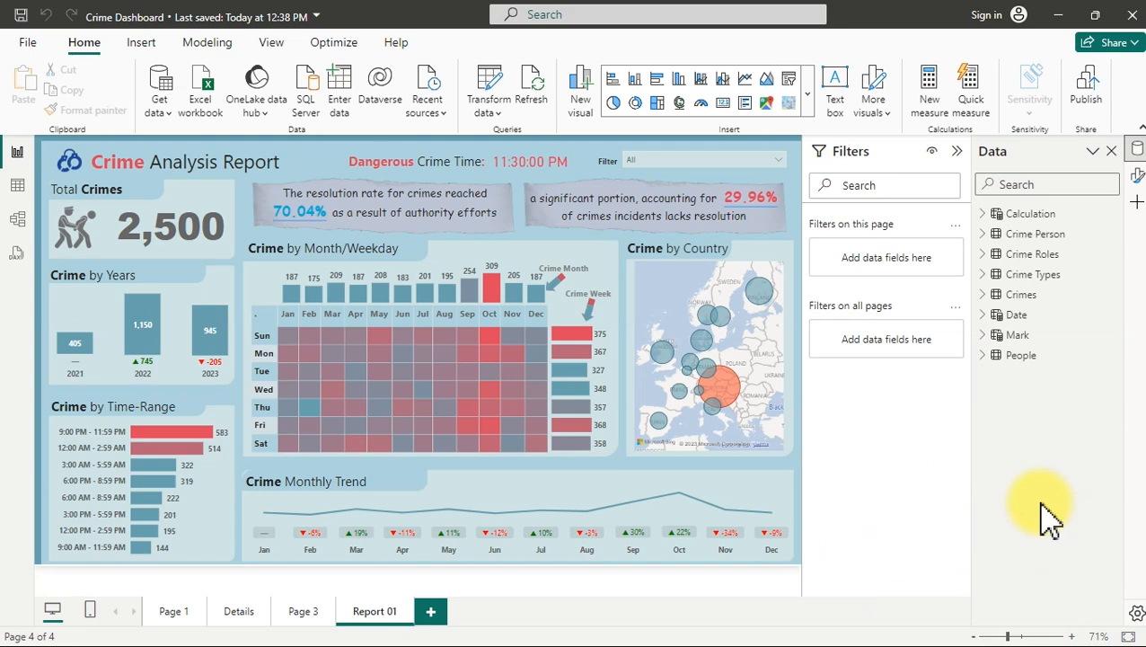
In the untitled report's table view, start a calculated table named DateTable, enlarging the formula text.
{"action": "left_click", "coordinate": [17, 184]}
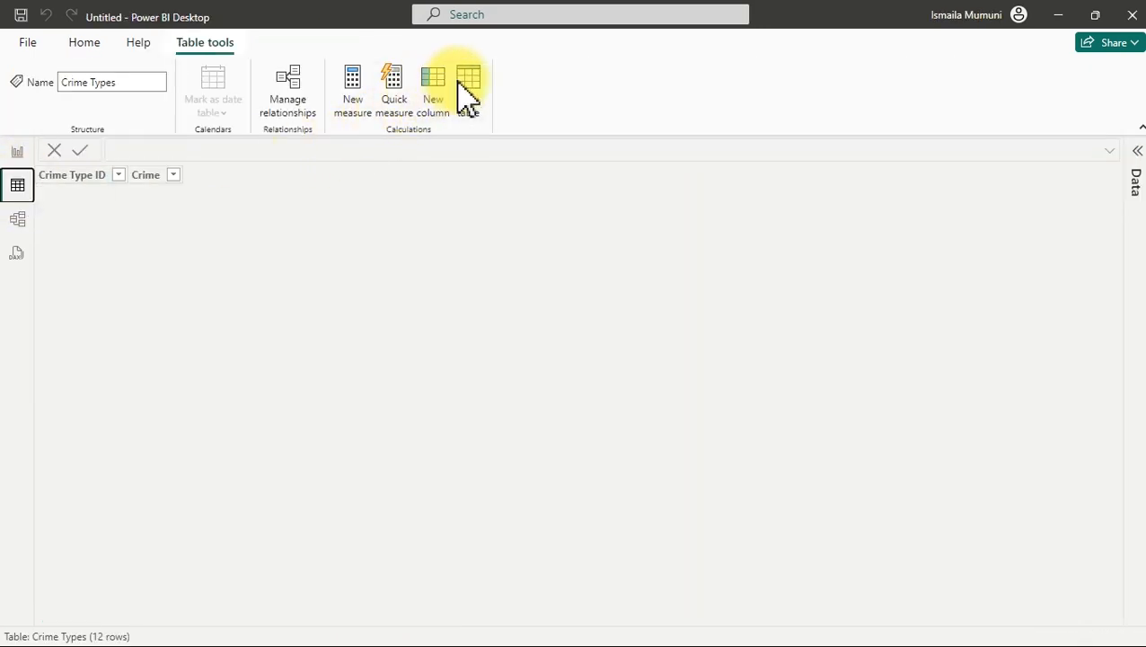
{"action": "left_click", "coordinate": [472, 79]}
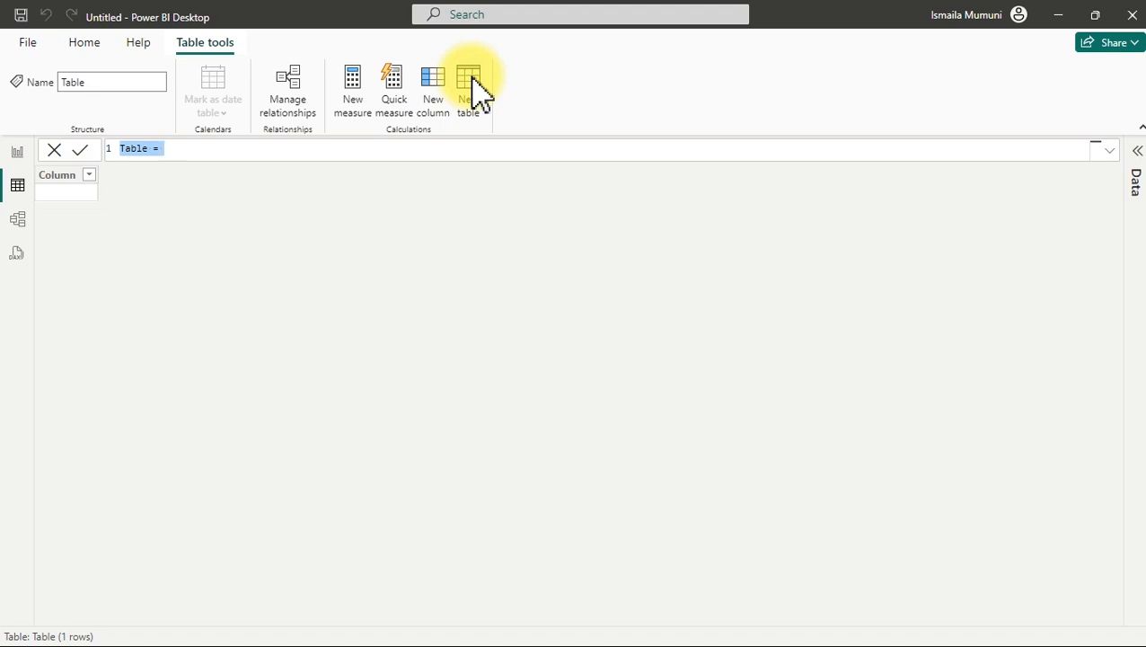
{"action": "key", "text": "ctrl+plus"}
{"action": "key", "text": "ctrl+plus"}
{"action": "key", "text": "ctrl+plus"}
{"action": "key", "text": "ctrl+plus"}
{"action": "key", "text": "ctrl+plus"}
{"action": "key", "text": "ctrl+plus"}
{"action": "key", "text": "ctrl+plus"}
{"action": "key", "text": "ctrl+plus"}
{"action": "key", "text": "ctrl+plus"}
{"action": "key", "text": "ctrl+plus"}
{"action": "key", "text": "ctrl+plus"}
{"action": "key", "text": "ctrl+plus"}
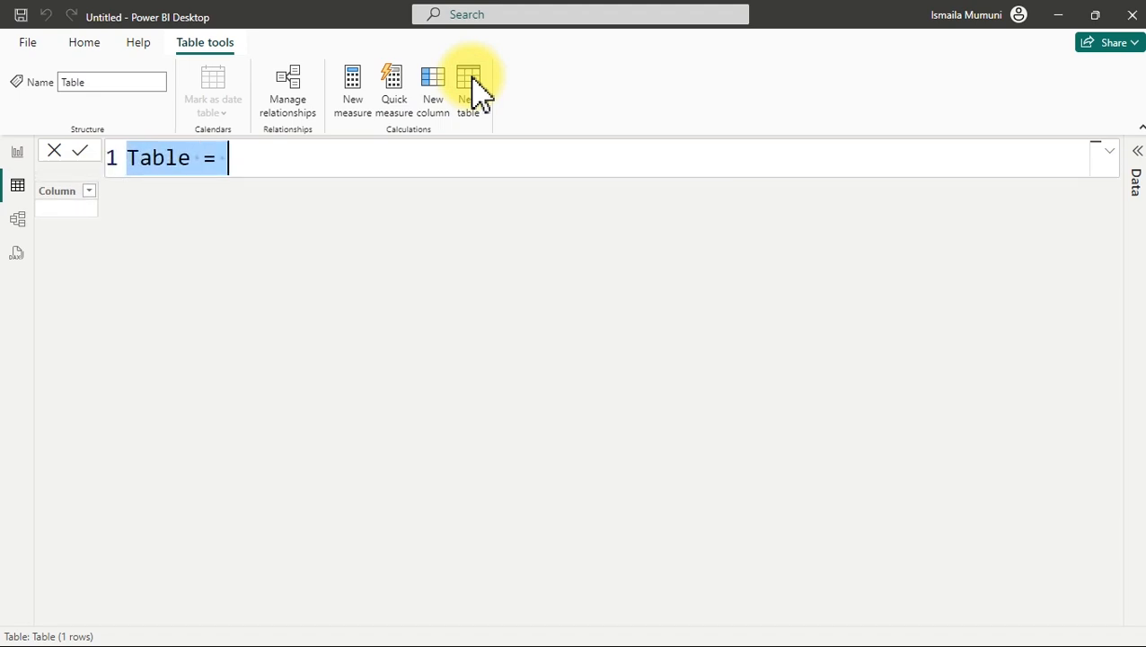
{"action": "type", "text": "DateTable ="}
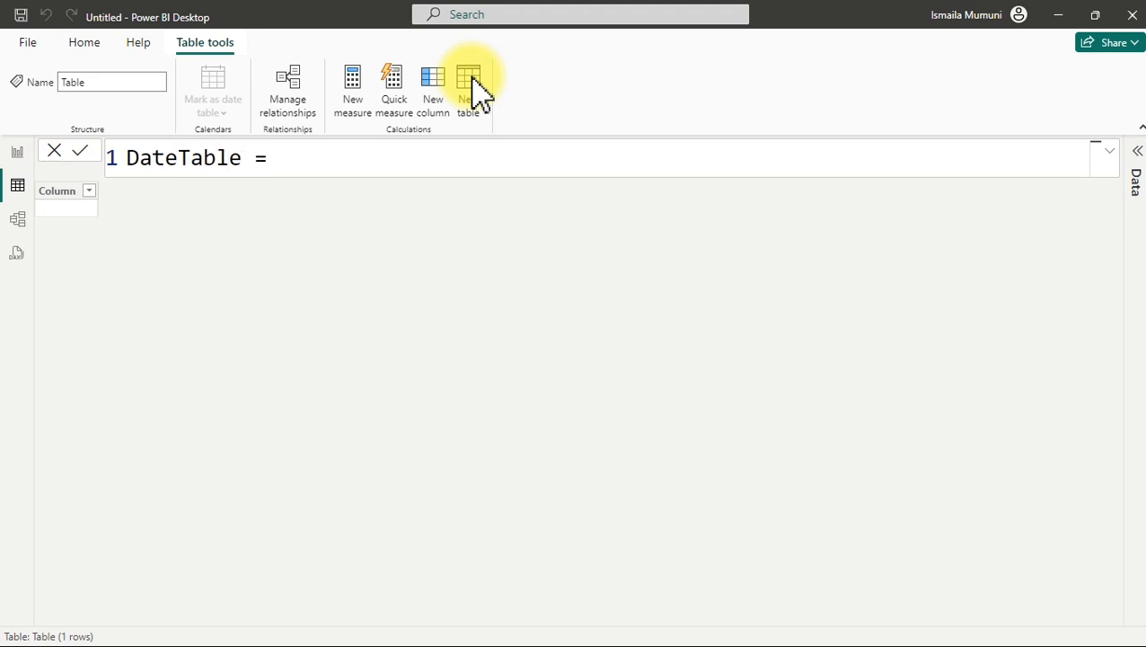
Begin the DateTable formula with ADDCOLUMNS, using CALENDARAUTO() as its table argument.
{"action": "key", "text": "shift+Return"}
{"action": "type", "text": "ADDCOLUMNS("}
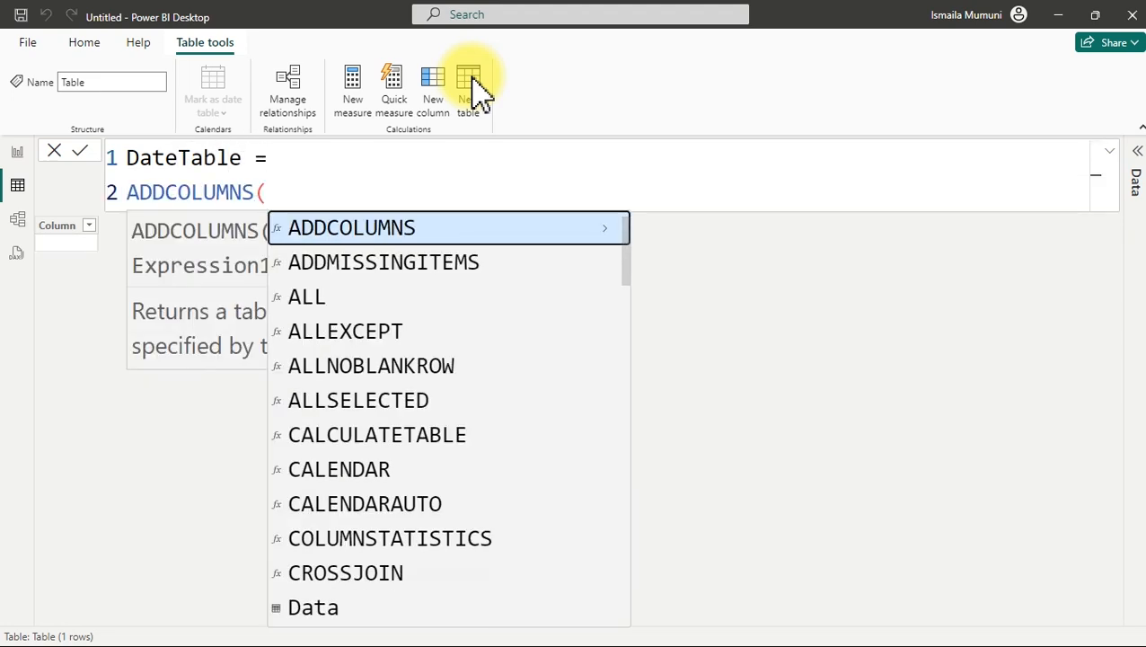
{"action": "key", "text": "shift+Return"}
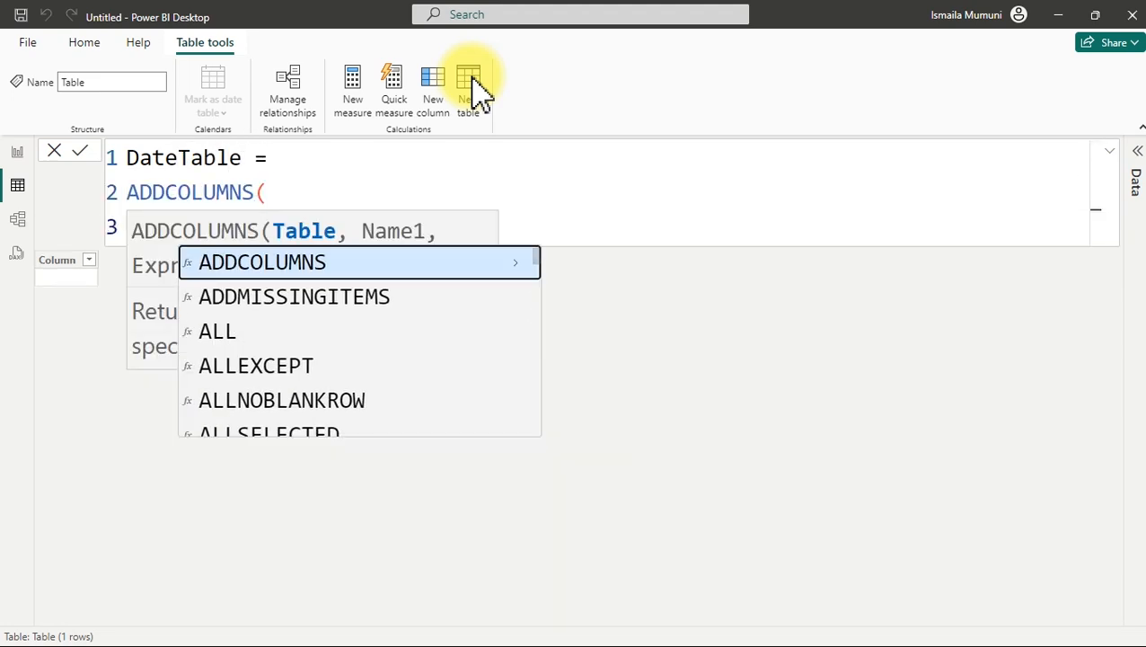
{"action": "type", "text": "CAL"}
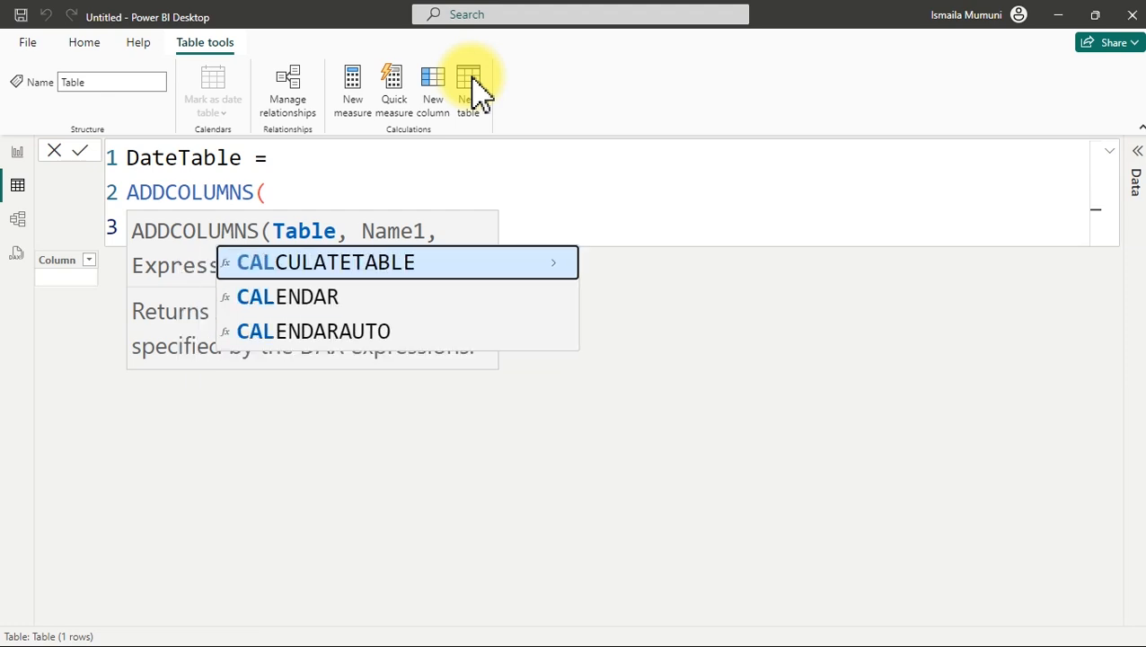
{"action": "key", "text": "Down"}
{"action": "key", "text": "Down"}
{"action": "key", "text": "Tab"}
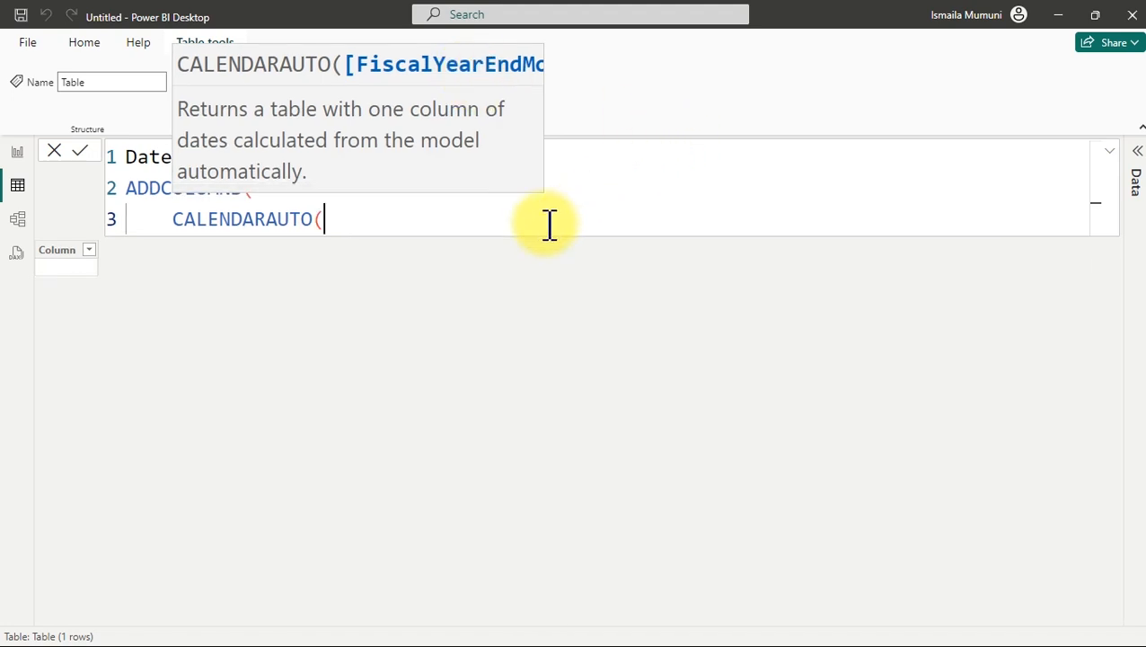
{"action": "type", "text": ")"}
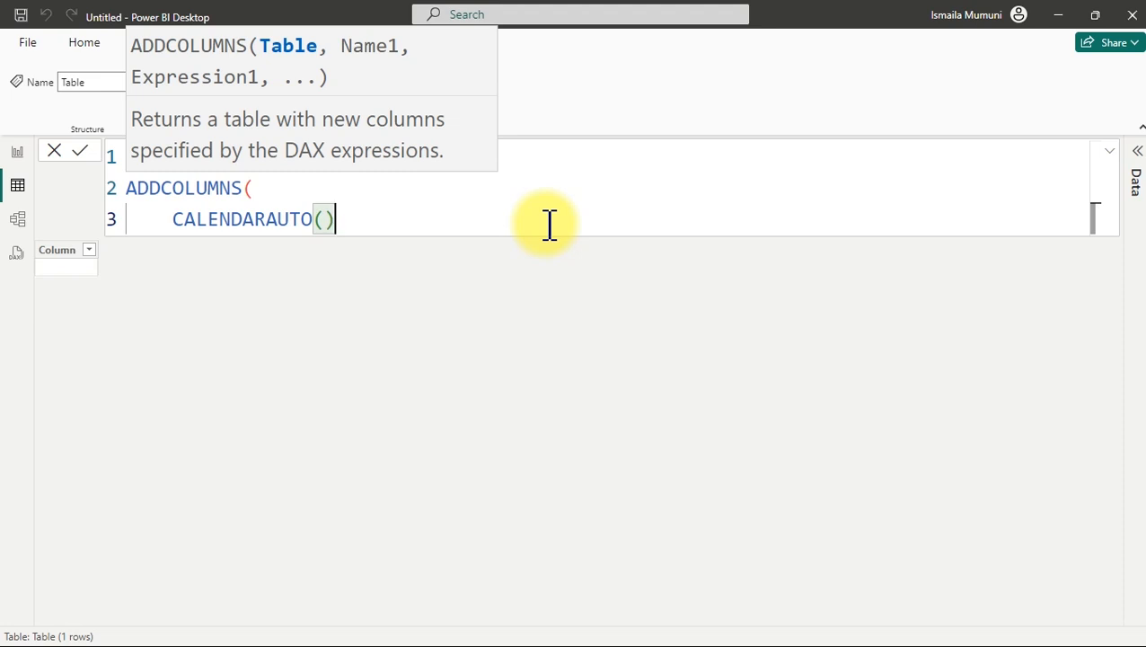
{"action": "type", "text": ","}
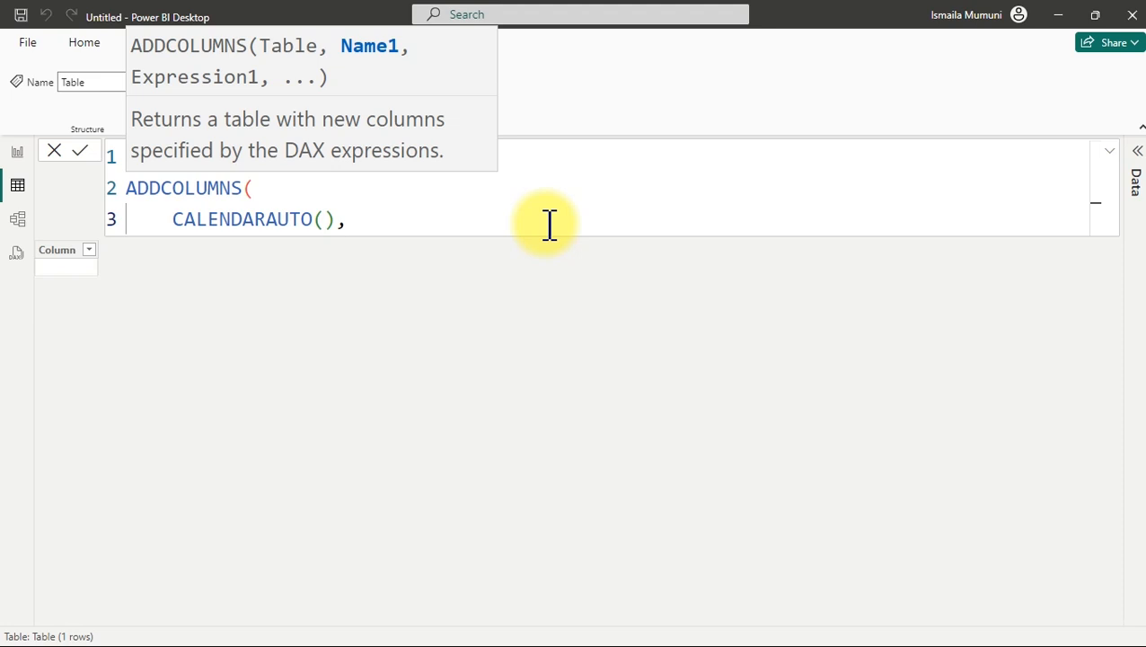
Add a "Year" column to the DateTable formula with the expression YEAR([Date]).
{"action": "key", "text": "shift+Return"}
{"action": "type", "text": "\""}
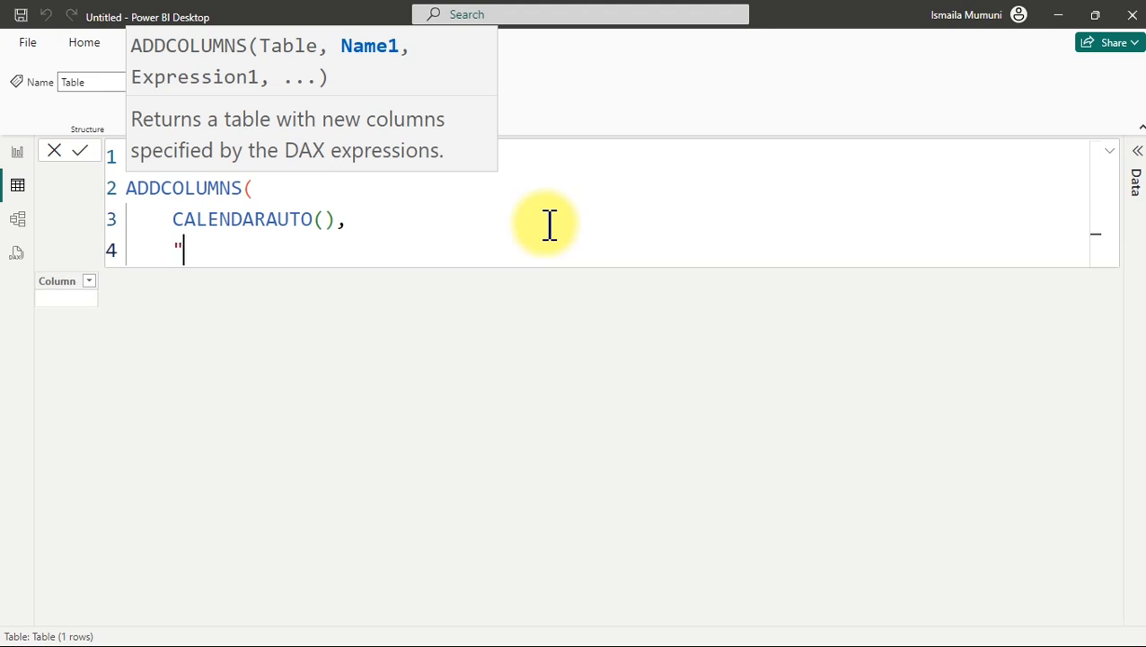
{"action": "type", "text": "year"}
{"action": "key", "text": "BackSpace"}
{"action": "key", "text": "BackSpace"}
{"action": "key", "text": "BackSpace"}
{"action": "key", "text": "BackSpace"}
{"action": "type", "text": "Year\","}
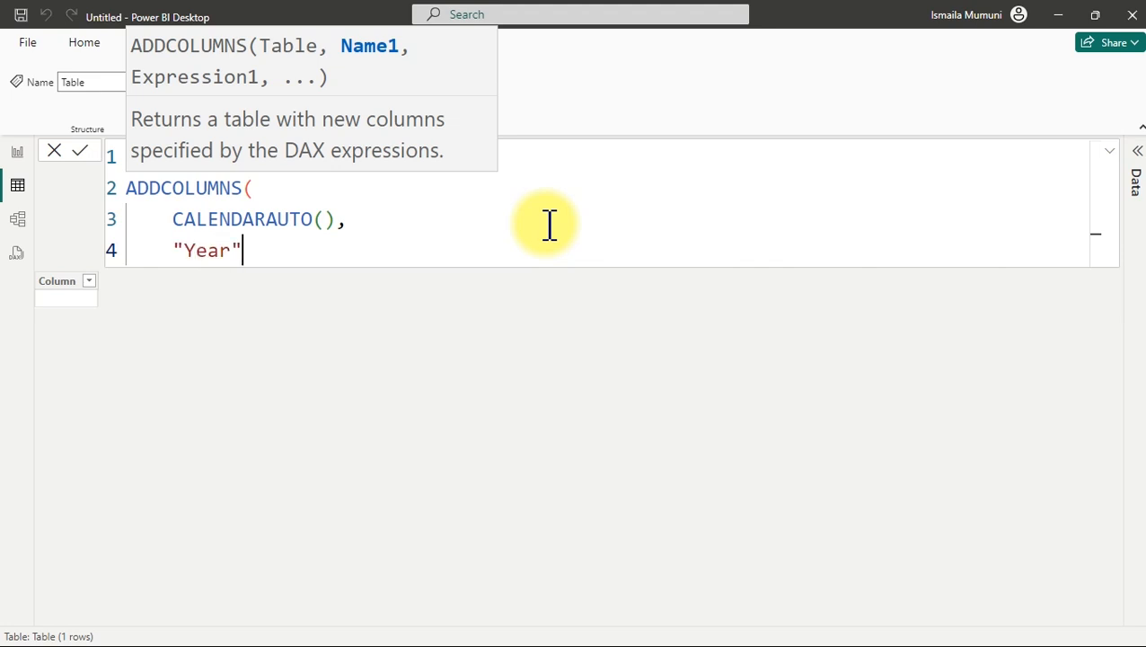
{"action": "type", "text": " yea"}
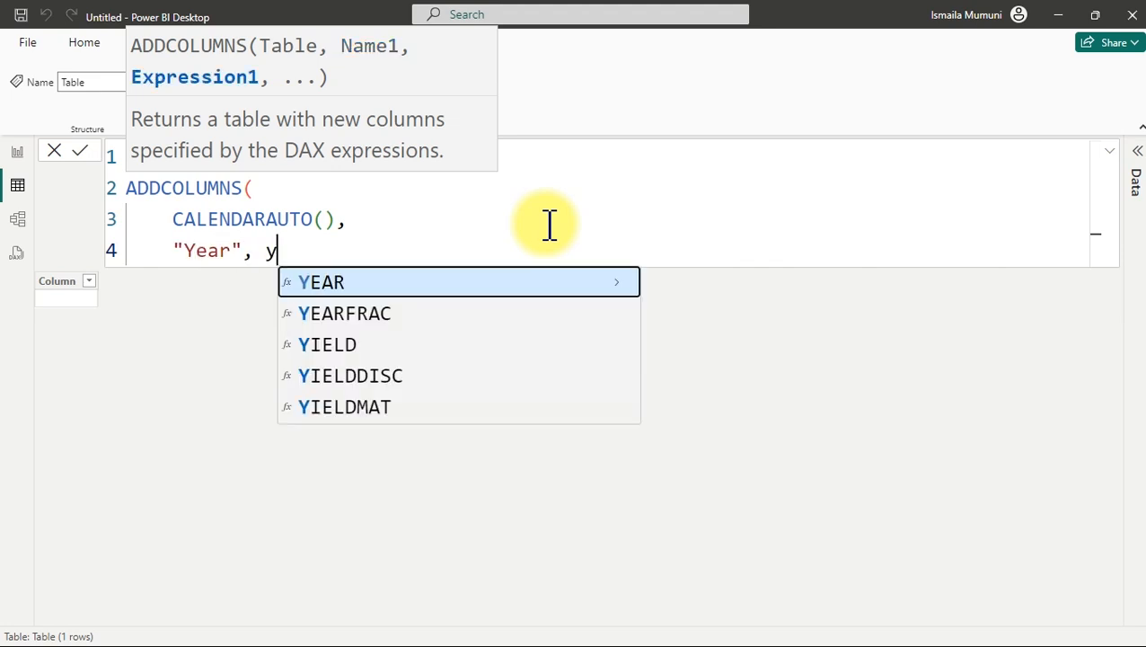
{"action": "key", "text": "Tab"}
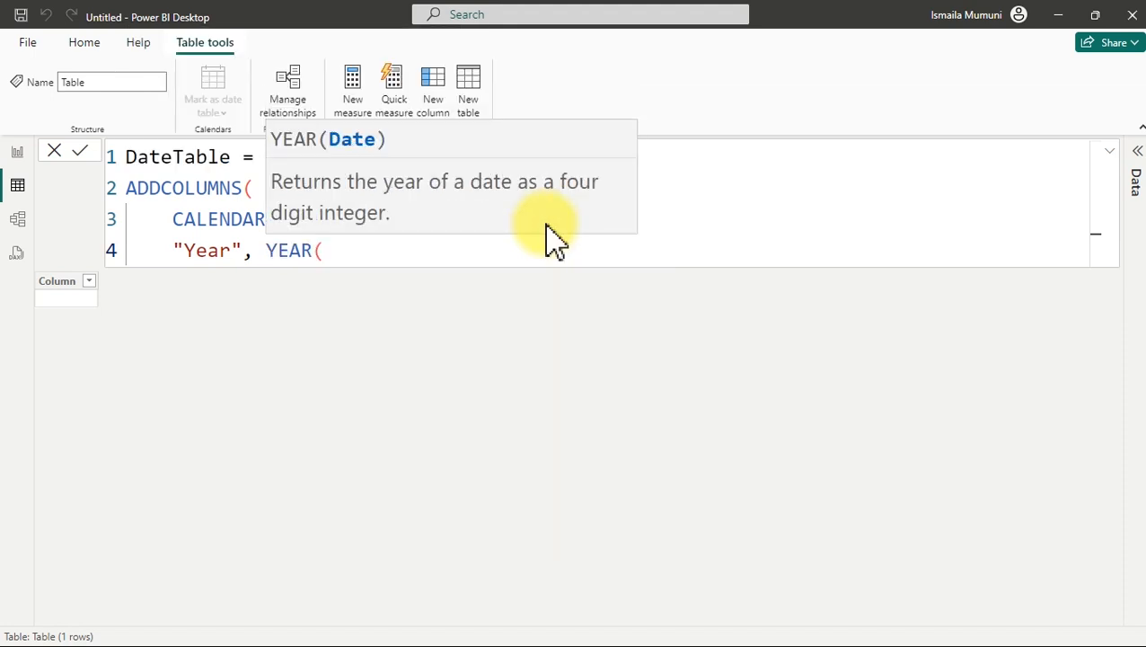
{"action": "type", "text": "[d"}
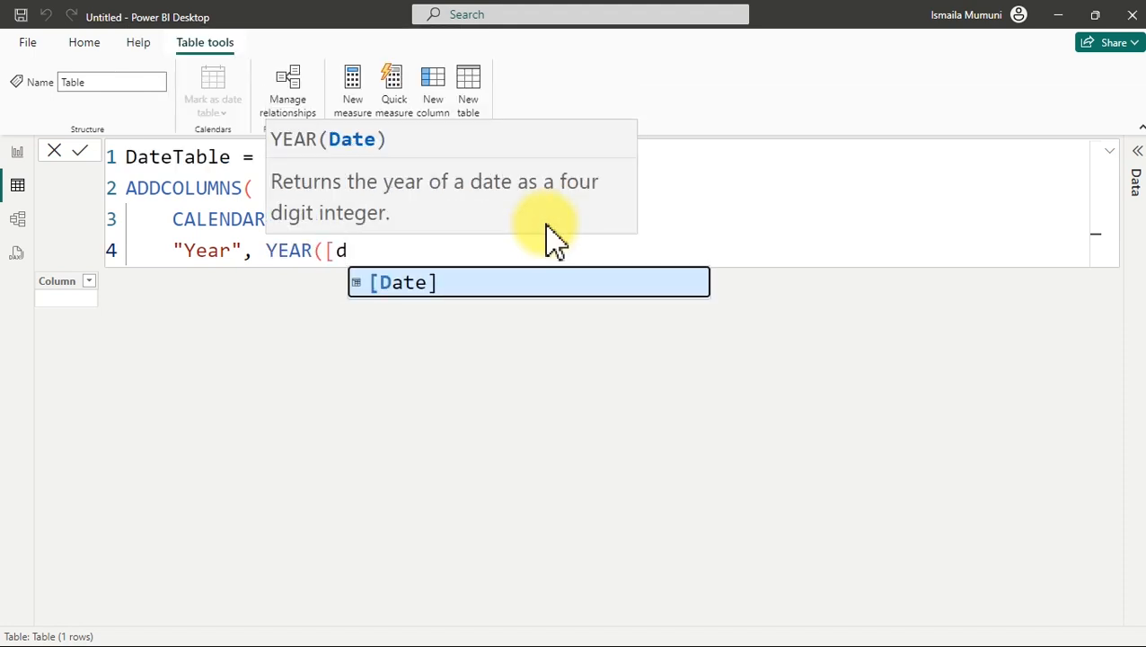
{"action": "key", "text": "Tab"}
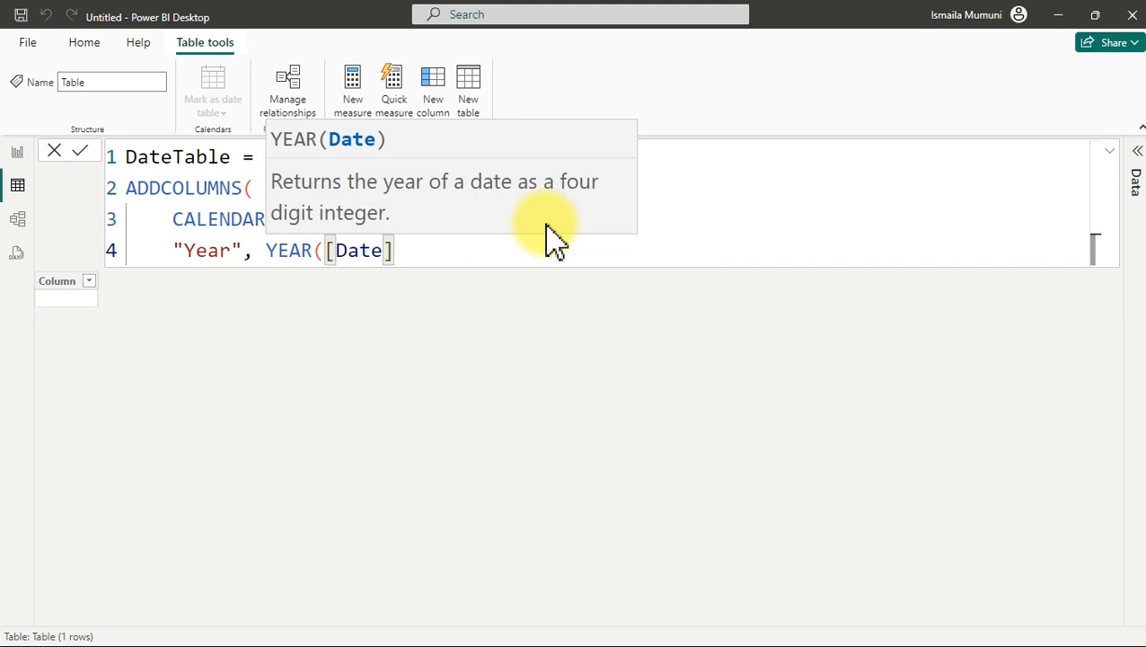
{"action": "type", "text": ")"}
Close the ADDCOLUMNS expression on its own line and commit the DateTable formula.
{"action": "key", "text": "Return"}
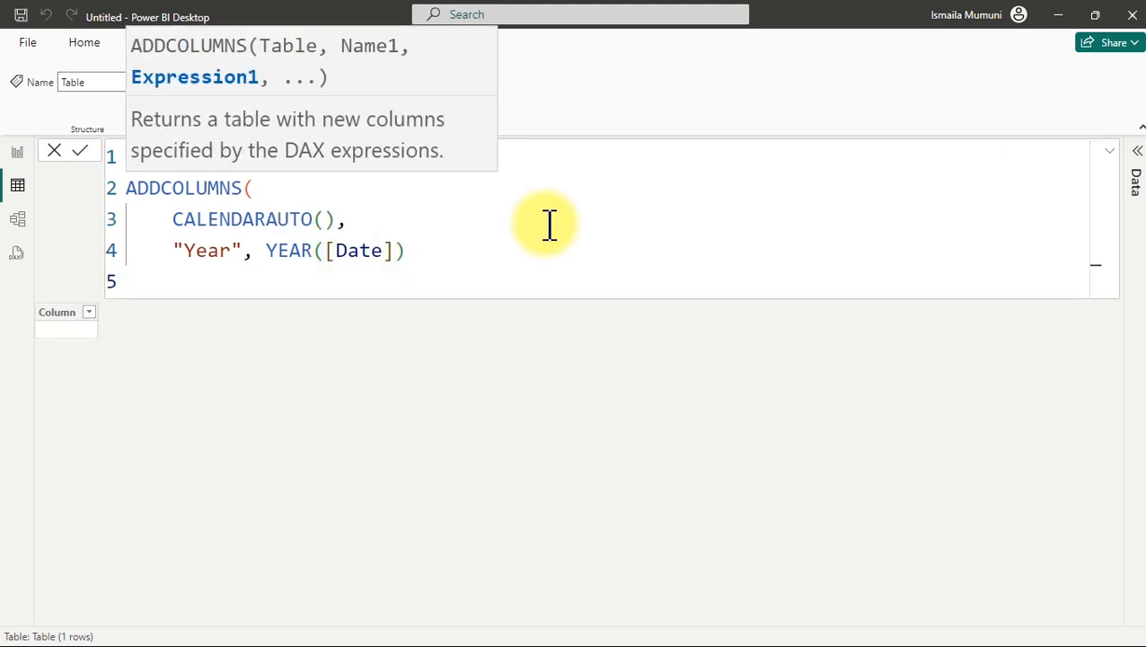
{"action": "key", "text": "Return"}
{"action": "type", "text": ")"}
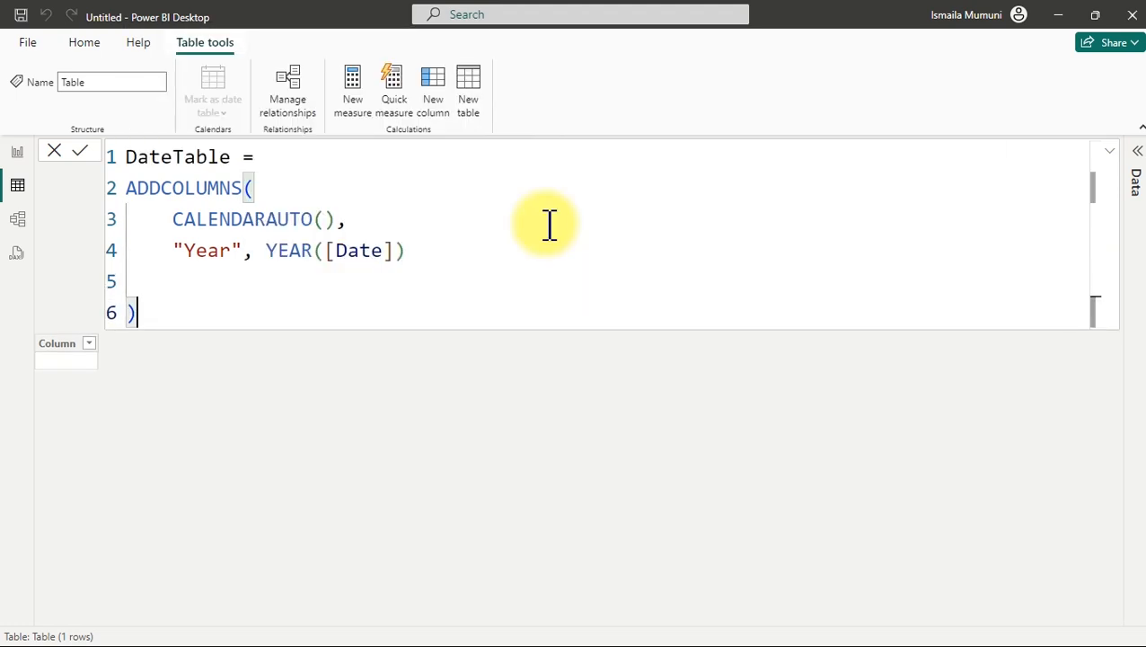
{"action": "key", "text": "Return"}
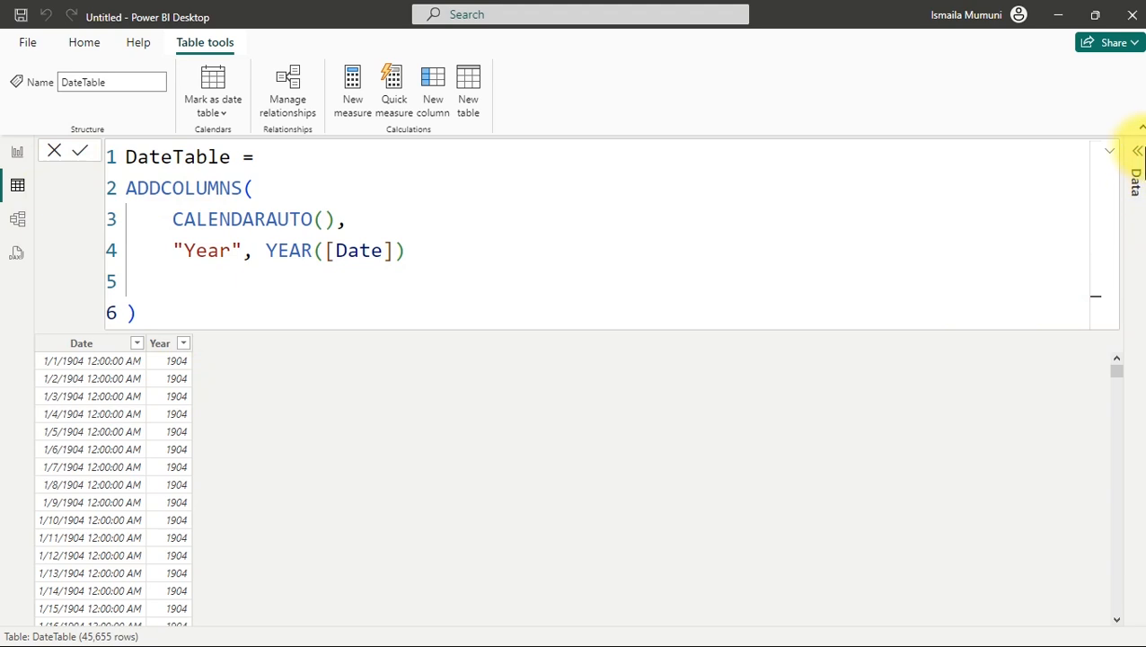
Examine the range of dates in the Data table's Crime Date column, from the earliest to the latest.
{"action": "left_click", "coordinate": [1139, 154]}
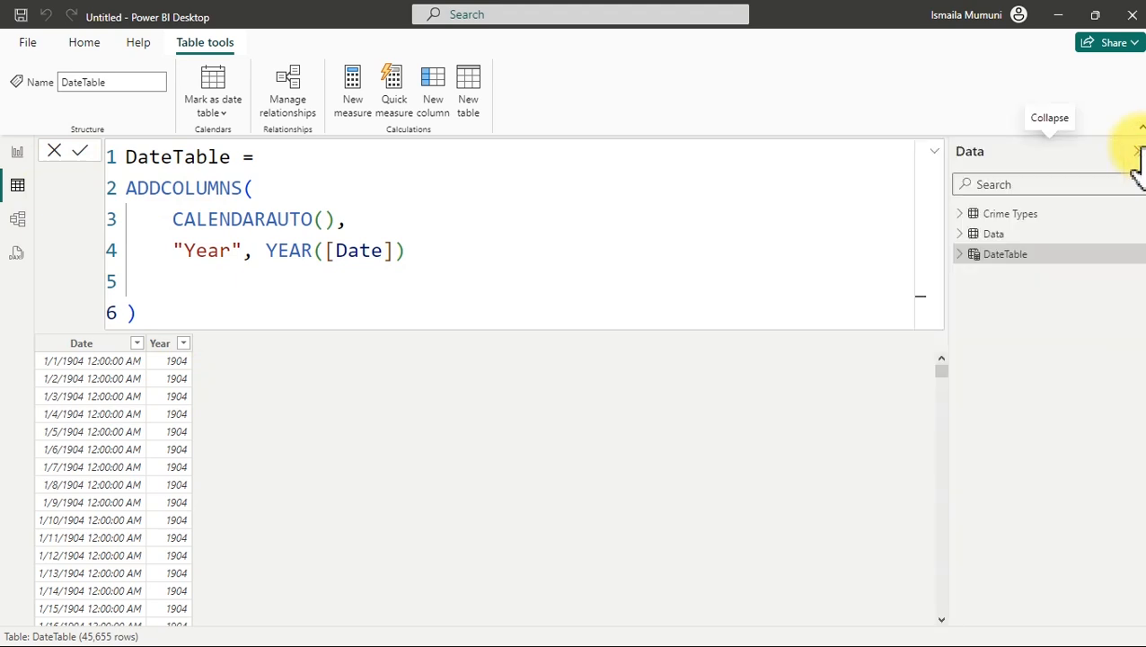
{"action": "left_click", "coordinate": [1013, 237]}
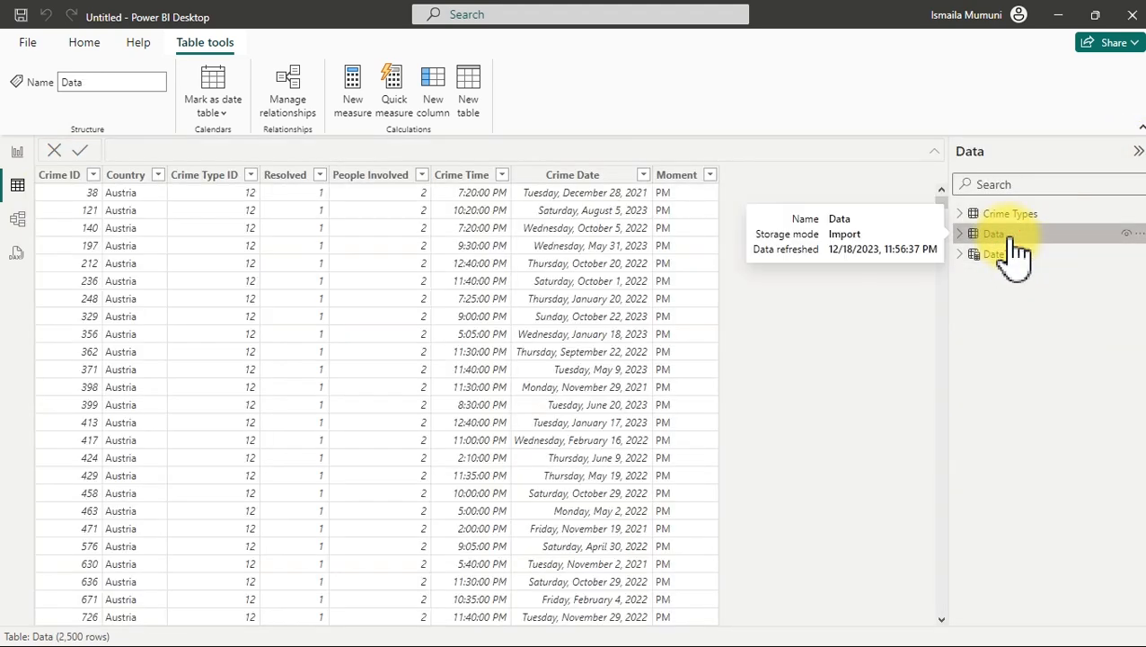
{"action": "left_click", "coordinate": [607, 176]}
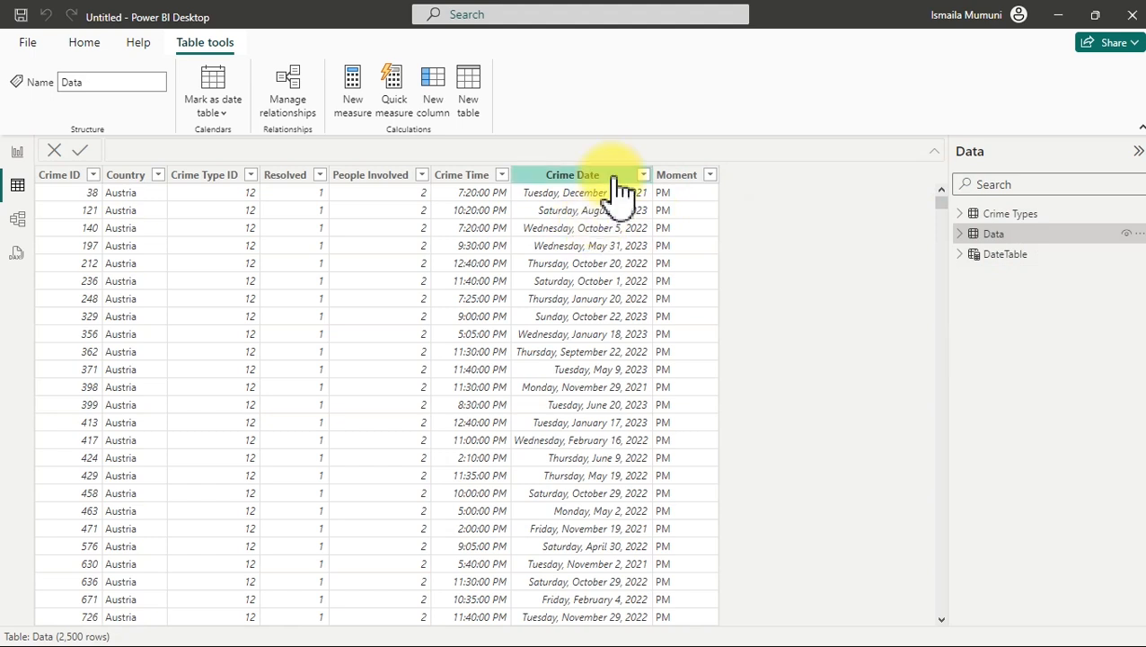
{"action": "left_click", "coordinate": [646, 175]}
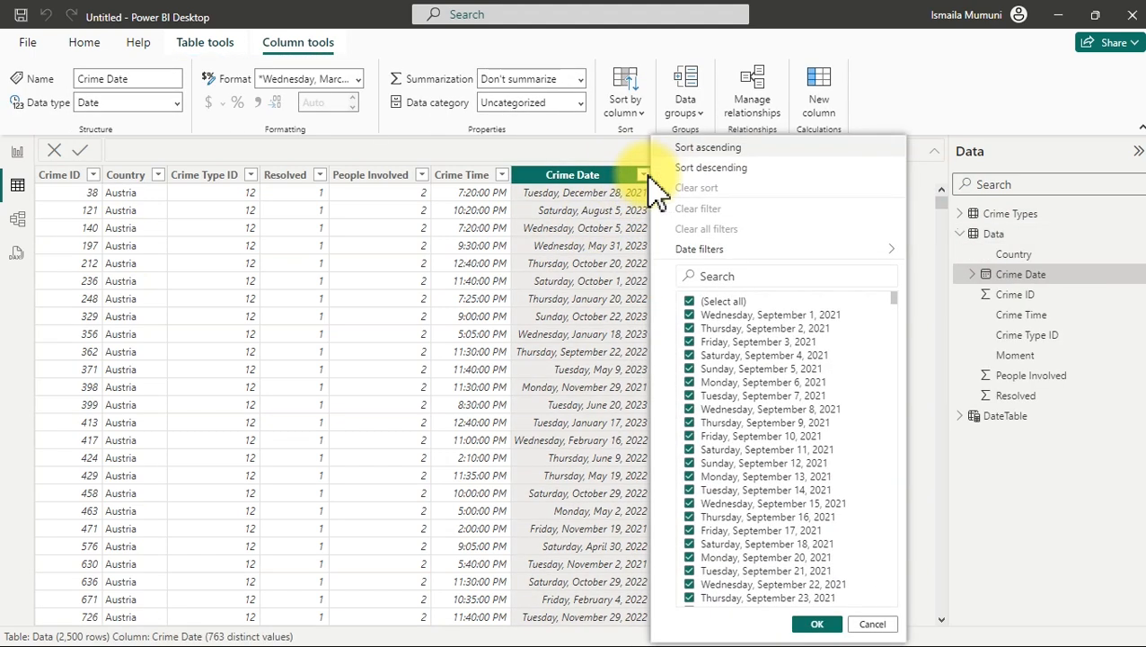
{"action": "scroll", "coordinate": [853, 386], "scroll_direction": "down", "scroll_amount": 10}
{"action": "scroll", "coordinate": [858, 432], "scroll_direction": "down", "scroll_amount": 20}
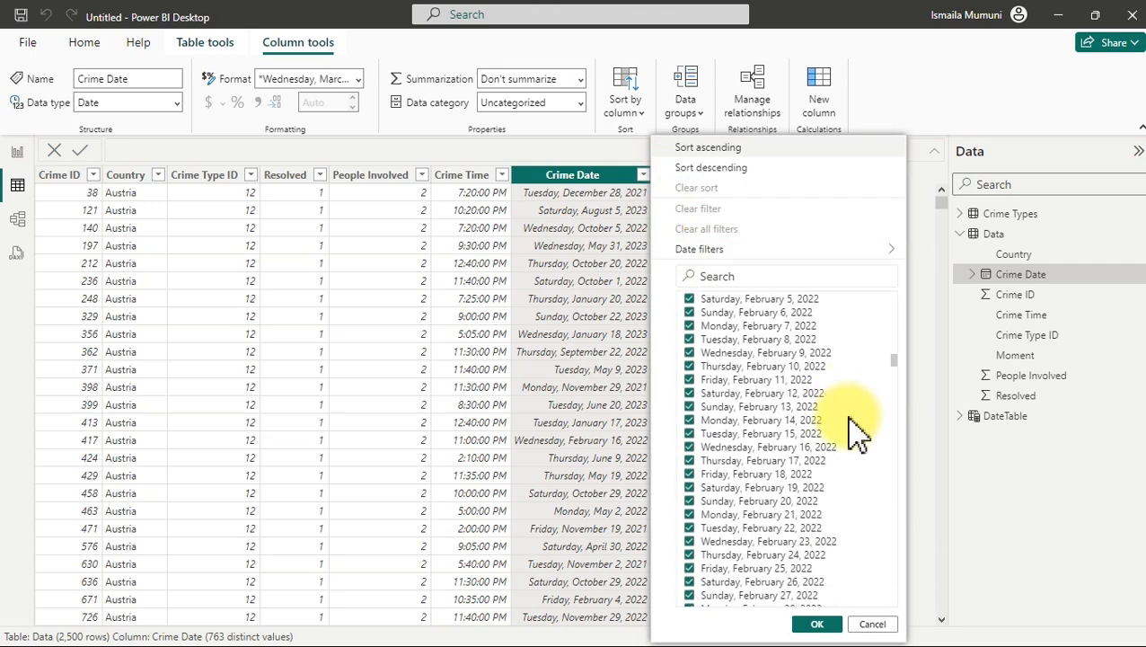
{"action": "scroll", "coordinate": [858, 431], "scroll_direction": "down", "scroll_amount": 7}
{"action": "left_click_drag", "start_coordinate": [892, 371], "coordinate": [898, 629]}
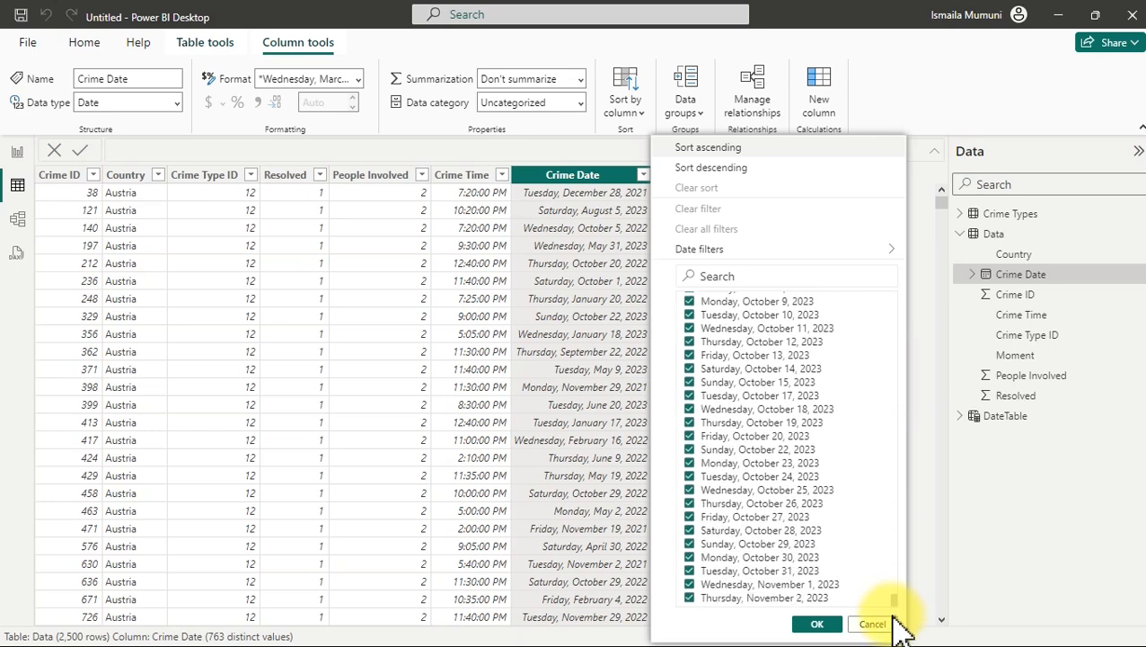
{"action": "left_click_drag", "start_coordinate": [900, 631], "coordinate": [906, 468]}
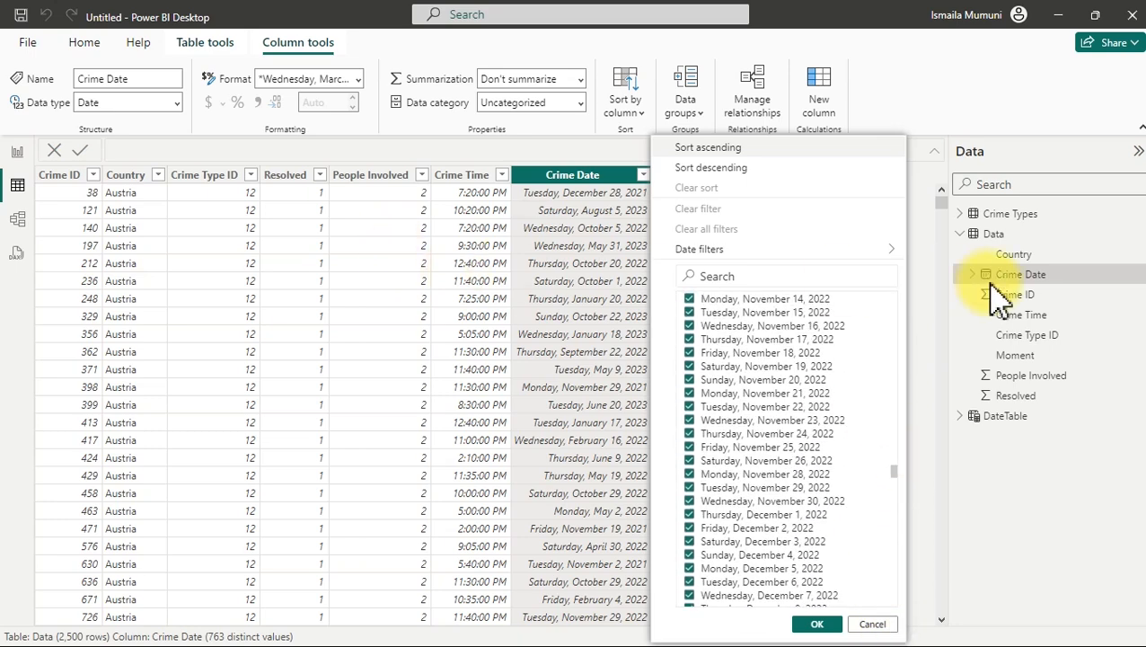
Review the Crime Types table and the Data table's Crime ID and Crime Time columns, and return to DateTable.
{"action": "left_click", "coordinate": [1017, 217]}
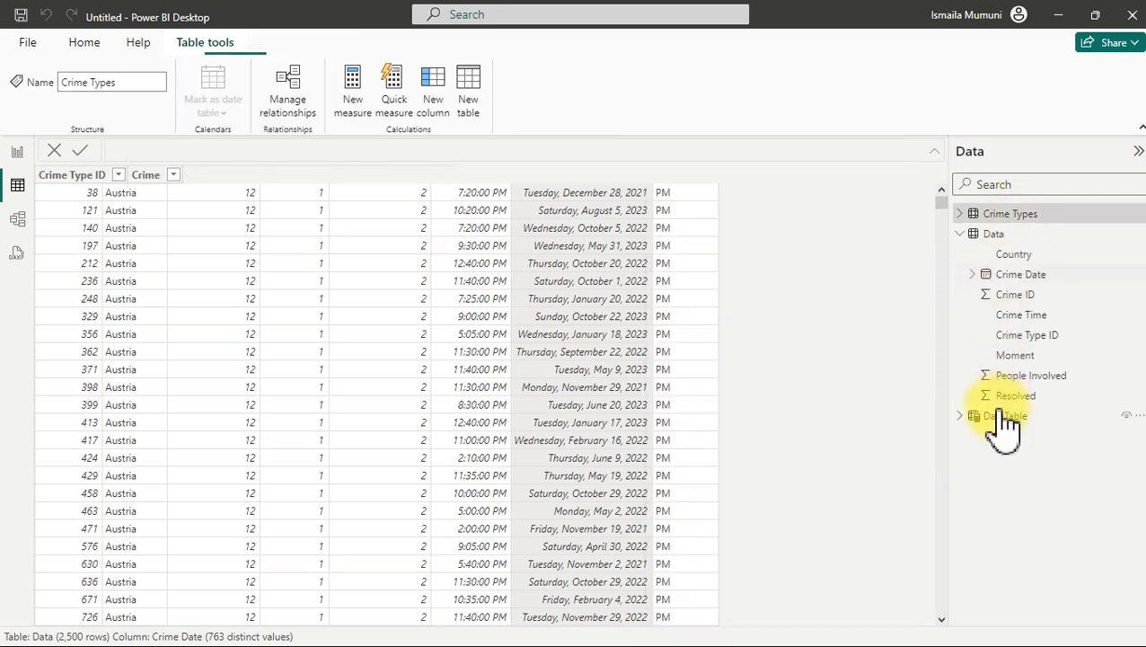
{"action": "left_click", "coordinate": [1001, 417]}
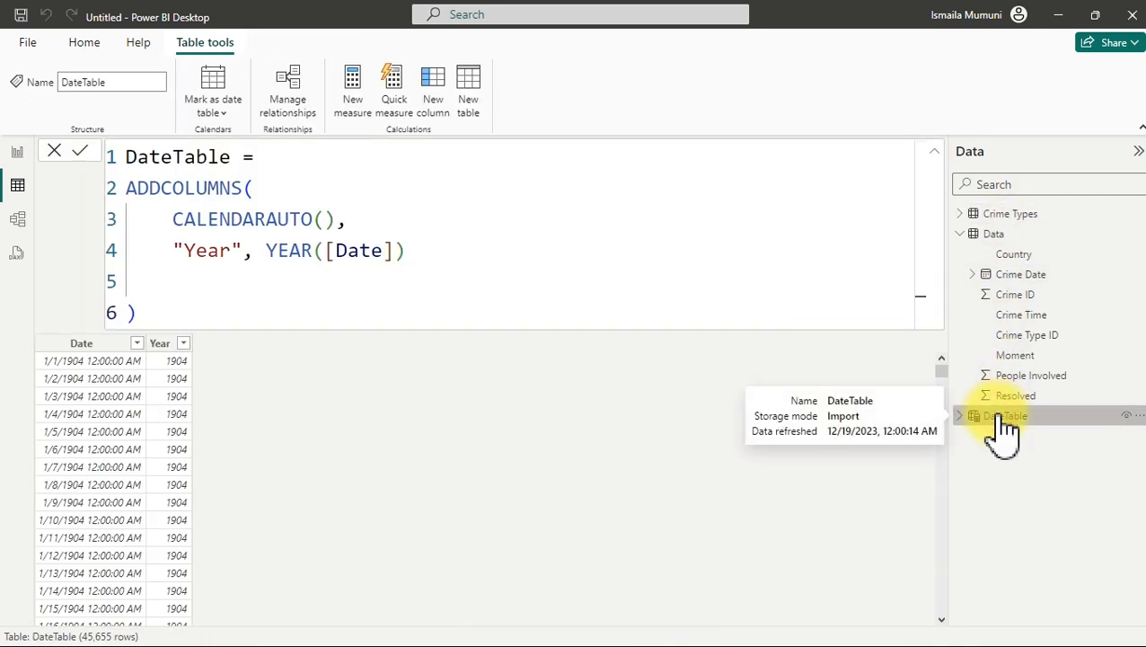
{"action": "left_click", "coordinate": [1026, 219]}
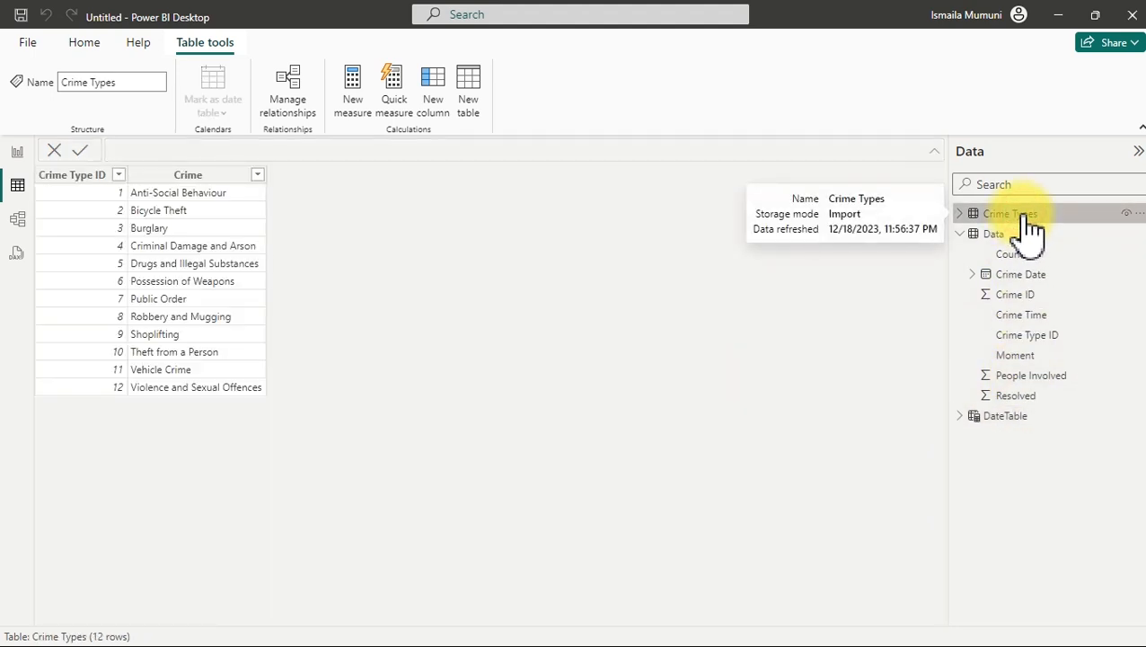
{"action": "left_click", "coordinate": [1027, 297]}
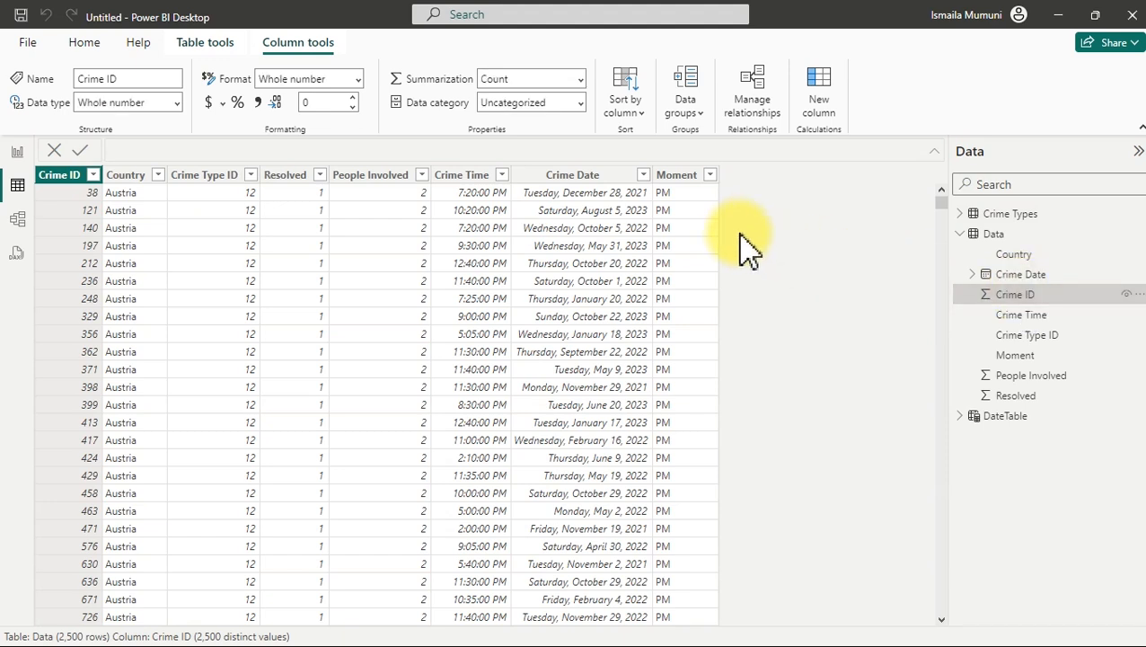
{"action": "left_click", "coordinate": [466, 183]}
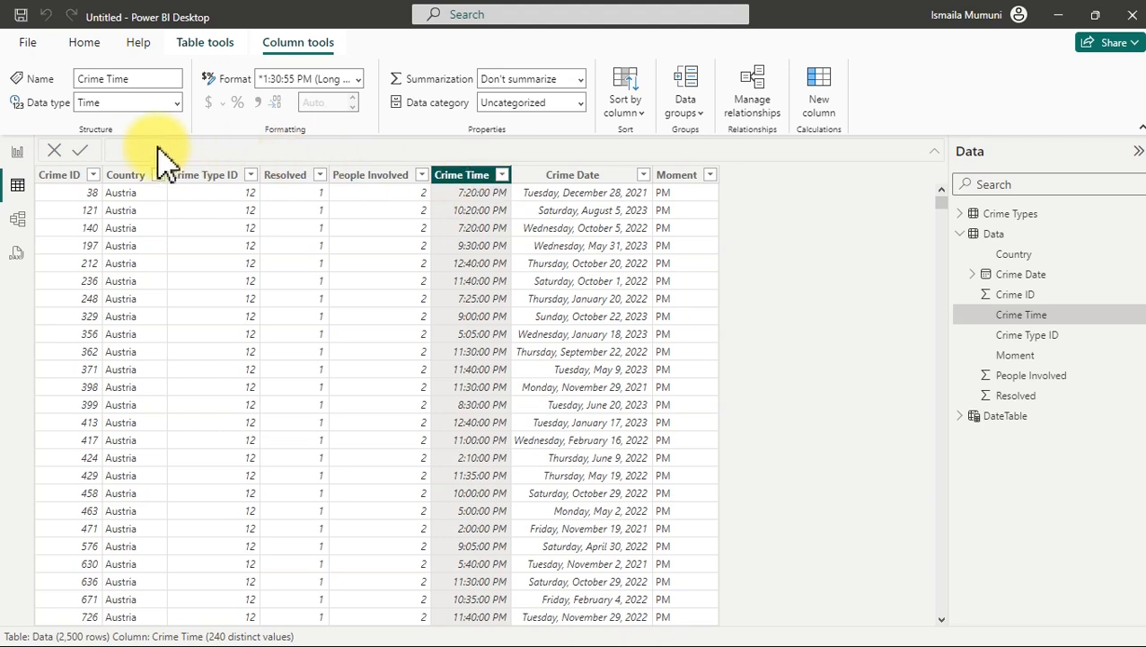
{"action": "left_click", "coordinate": [967, 235]}
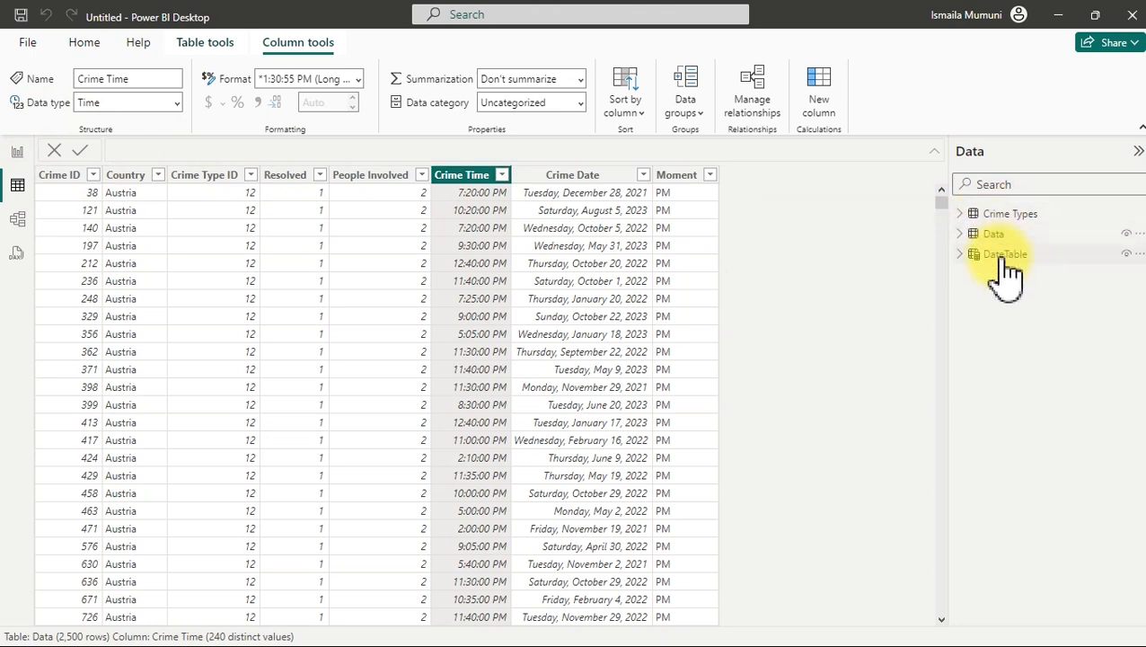
{"action": "left_click", "coordinate": [1000, 263]}
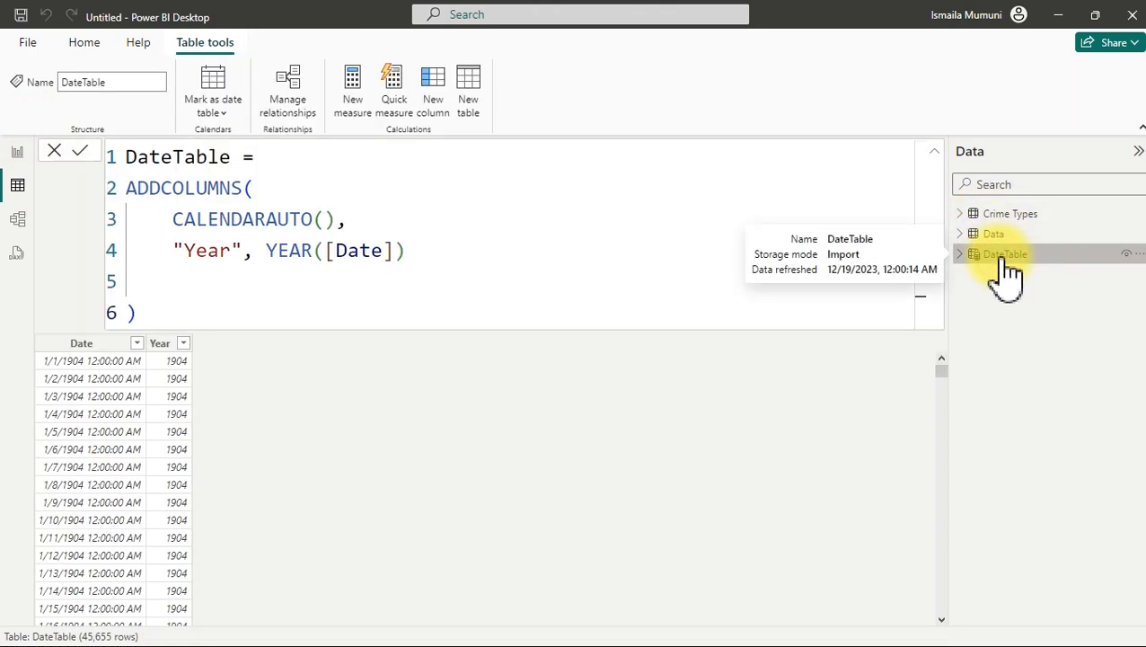
{"action": "left_click", "coordinate": [285, 156]}
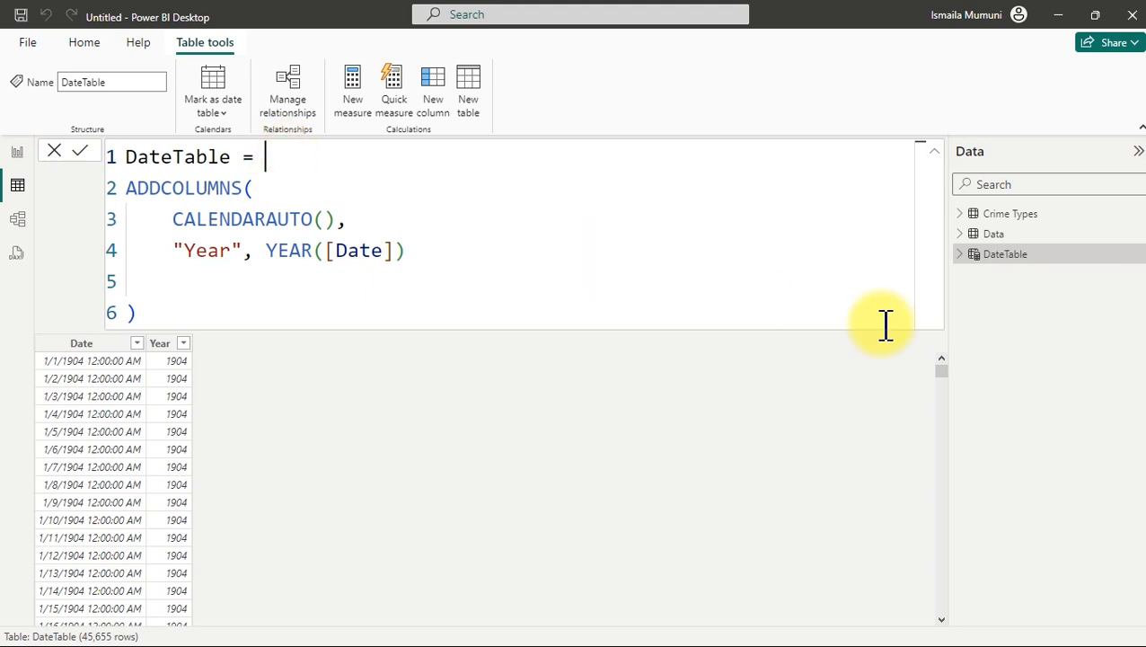
{"action": "key", "text": "shift+Return"}
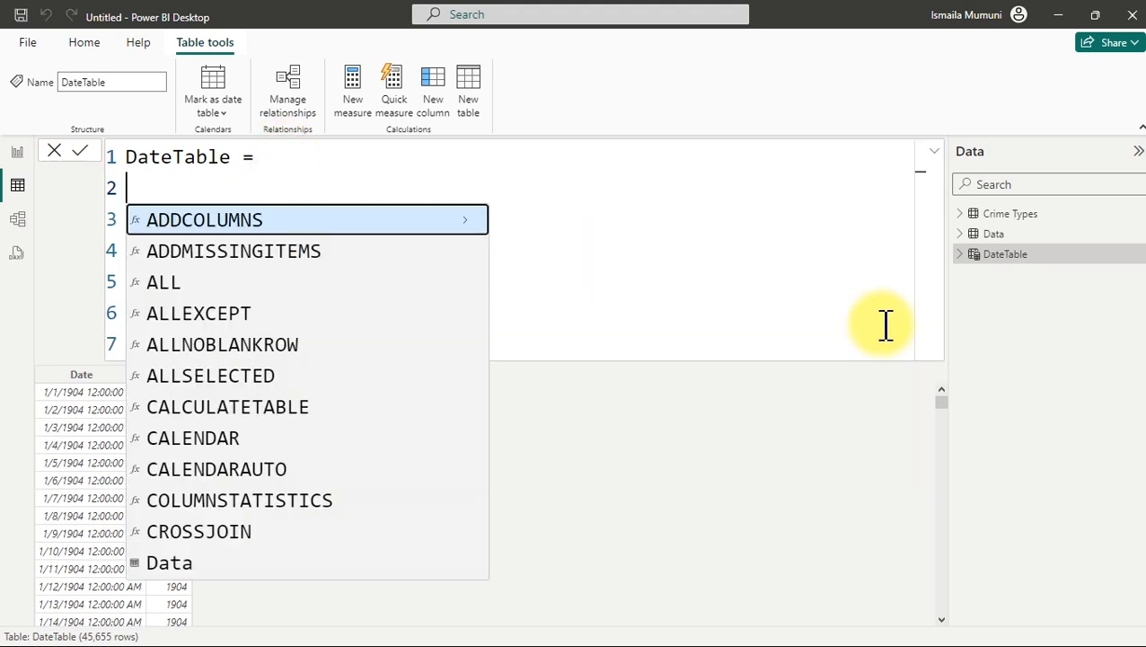
{"action": "key", "text": "Escape"}
{"action": "type", "text": "VAR "}
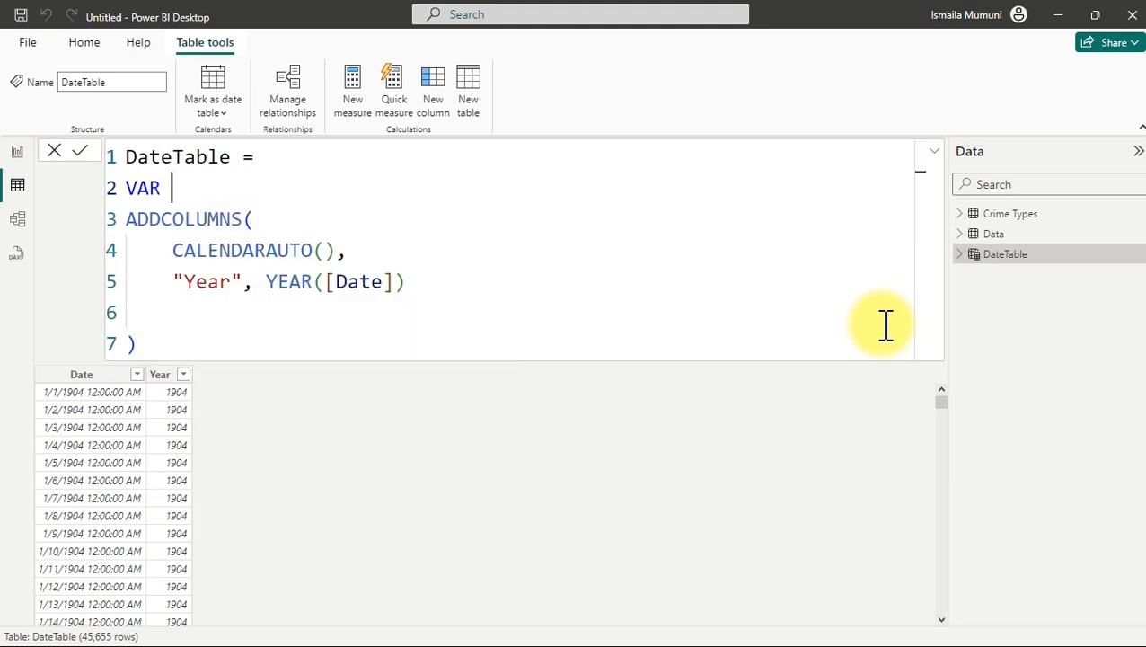
{"action": "type", "text": "_mIN"}
{"action": "key", "text": "BackSpace"}
{"action": "key", "text": "BackSpace"}
{"action": "key", "text": "BackSpace"}
{"action": "type", "text": "MinDate ="}
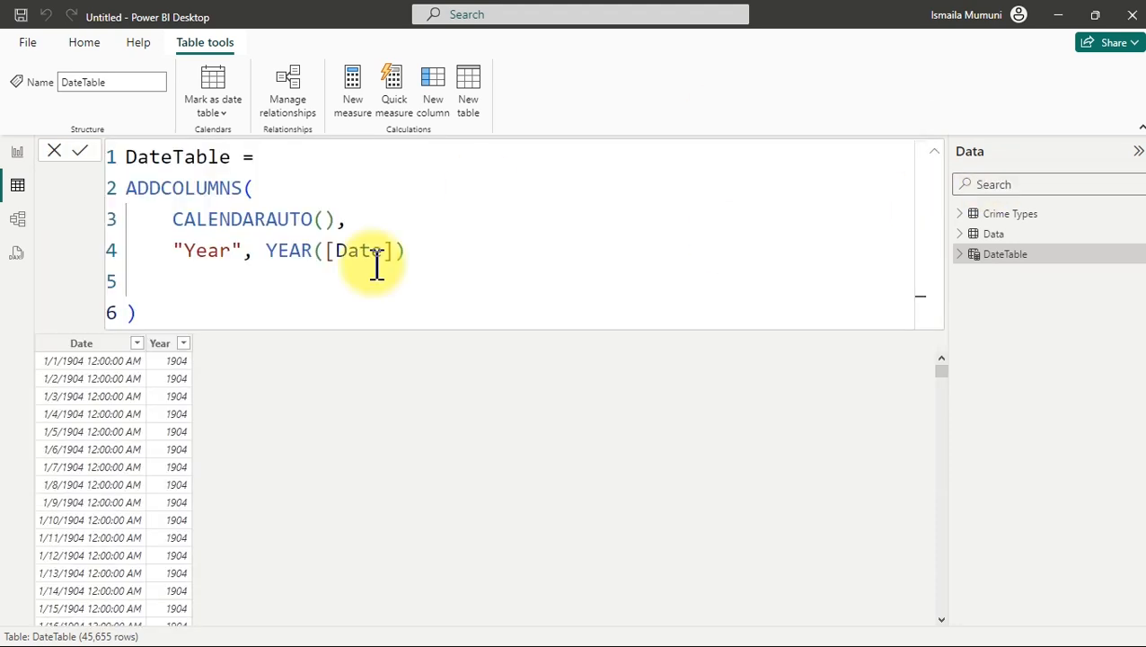
Examine which years the DateTable's Year column covers, leaving its filter unchanged.
{"action": "left_click", "coordinate": [181, 345]}
{"action": "scroll", "coordinate": [260, 427], "scroll_direction": "down", "scroll_amount": 20}
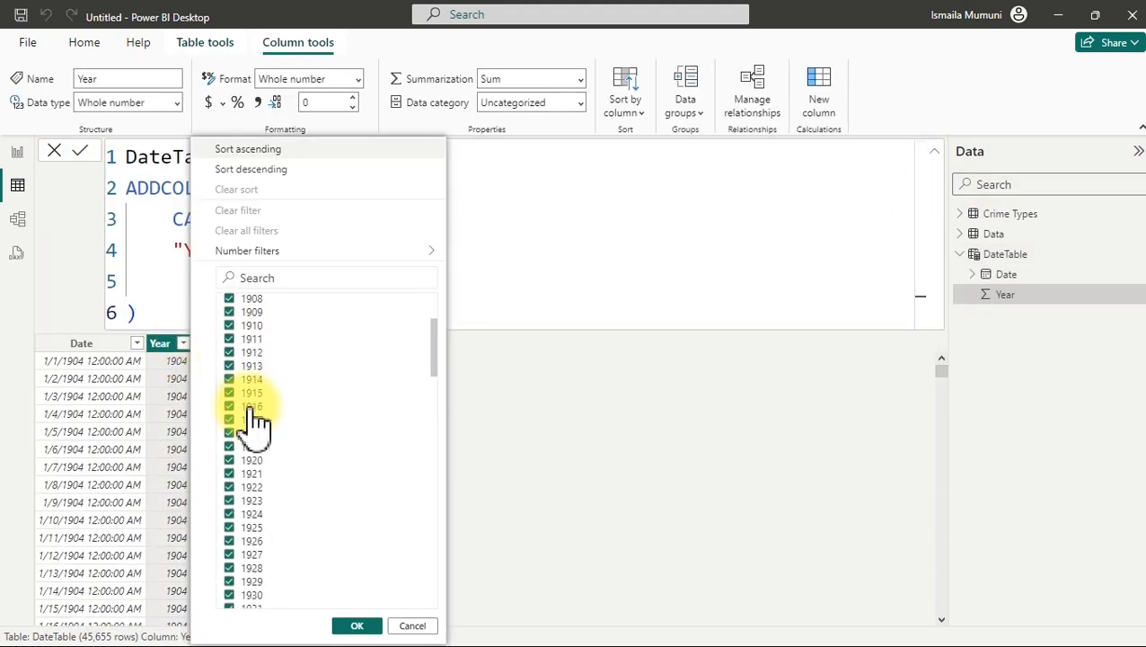
{"action": "scroll", "coordinate": [277, 440], "scroll_direction": "down", "scroll_amount": 5}
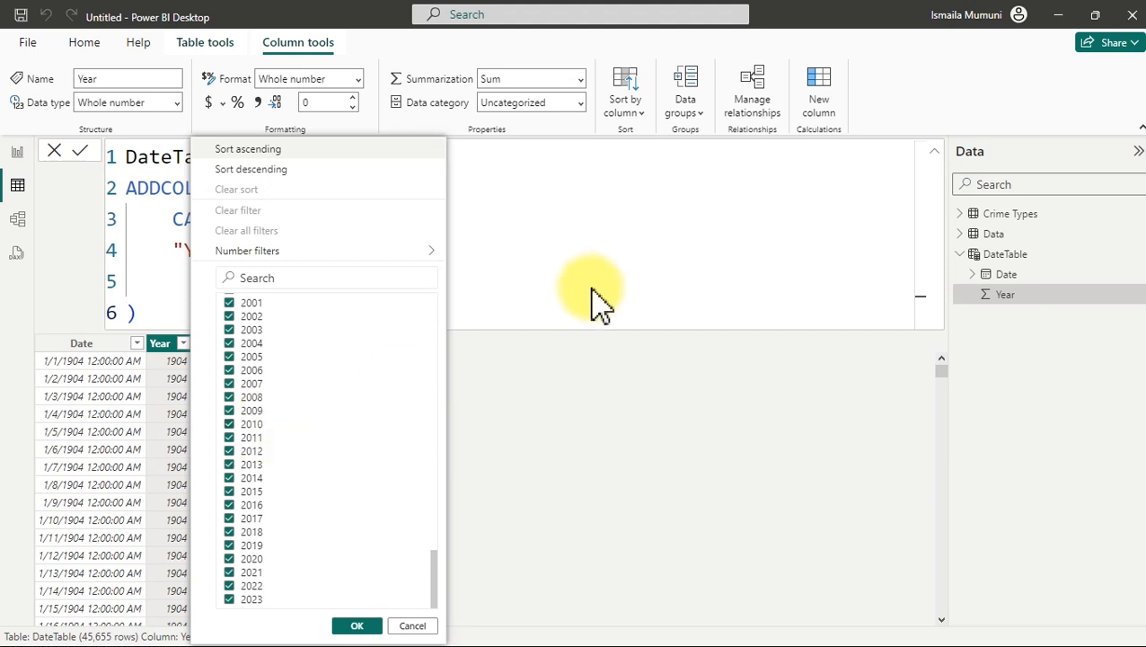
{"action": "left_click", "coordinate": [532, 235]}
Declare a variable named _Mindate on a new line above ADDCOLUMNS in the DateTable formula.
{"action": "left_click", "coordinate": [274, 157]}
{"action": "key", "text": "shift+Return"}
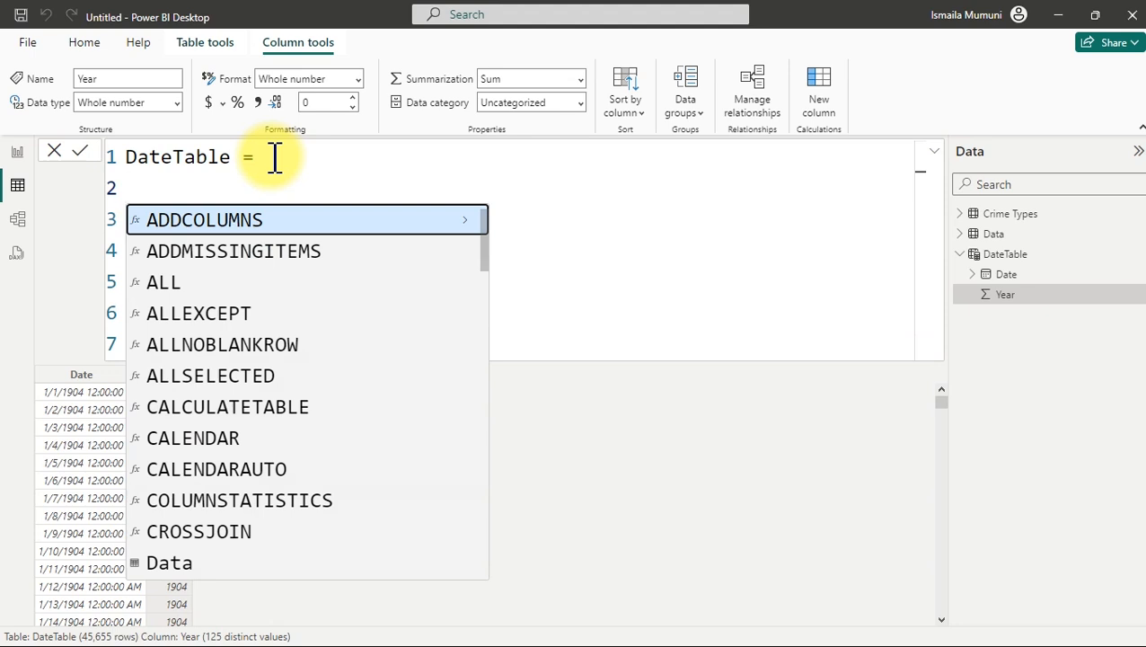
{"action": "type", "text": "VAR"}
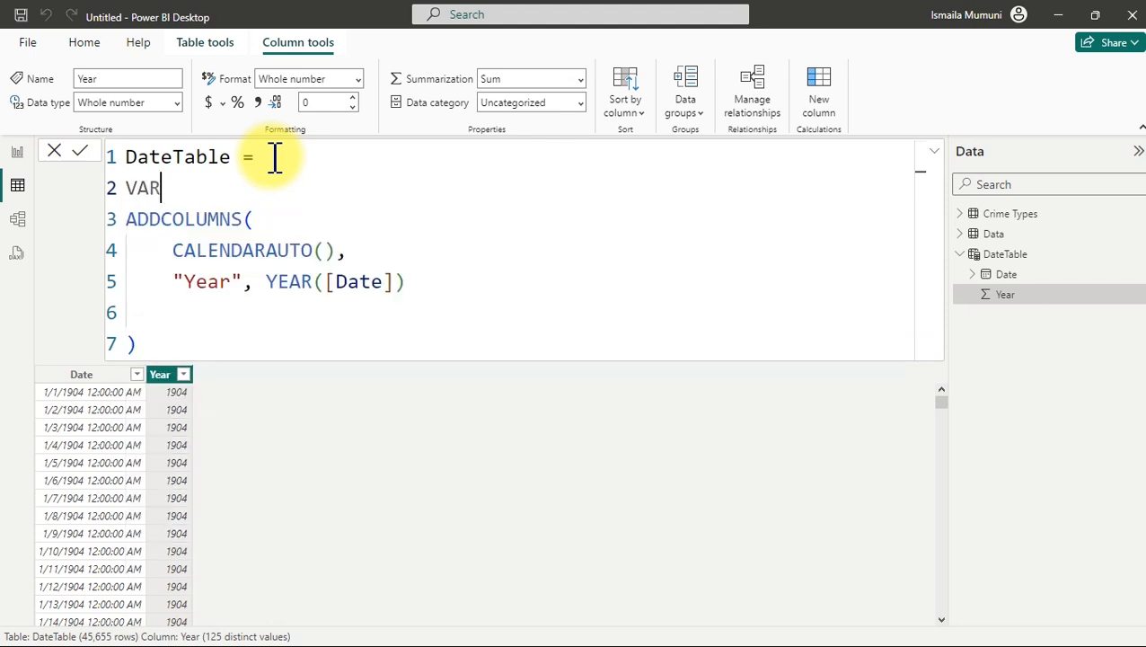
{"action": "type", "text": " _Mindate ="}
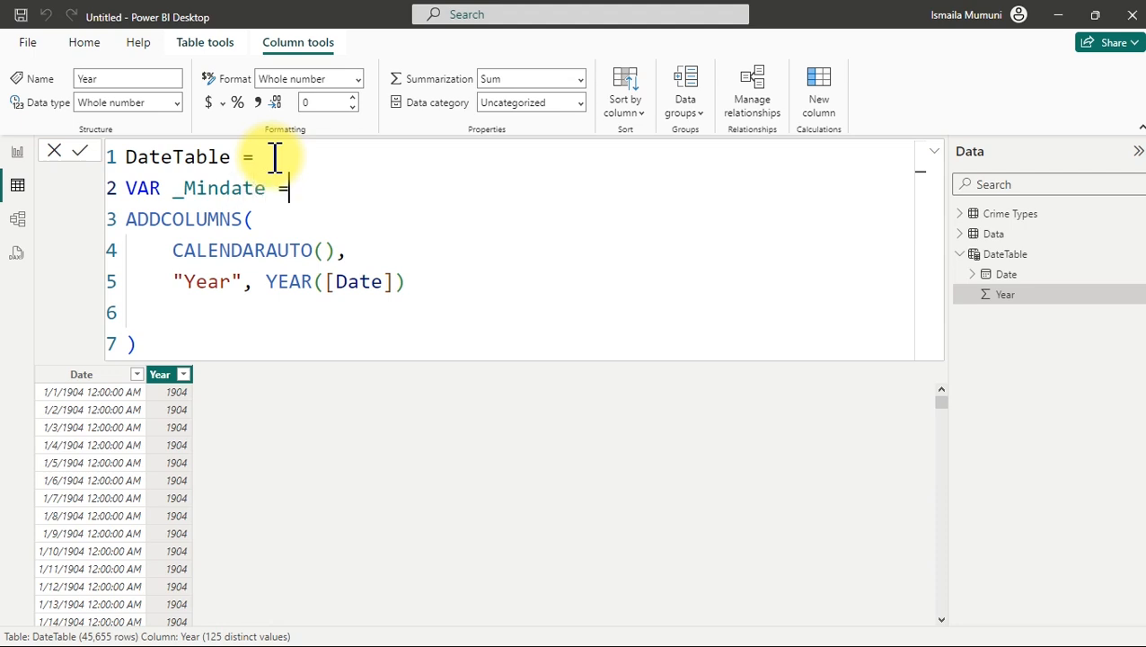
Define _Mindate as YEAR(MIN(Data[Crime Date])).
{"action": "type", "text": "year"}
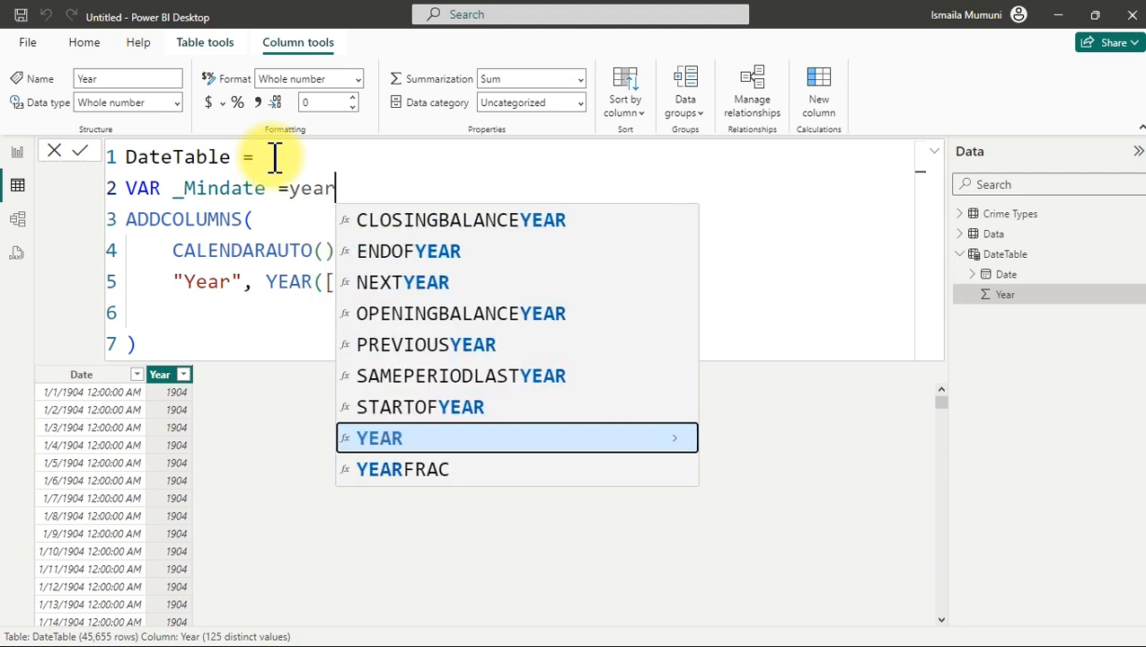
{"action": "key", "text": "Tab"}
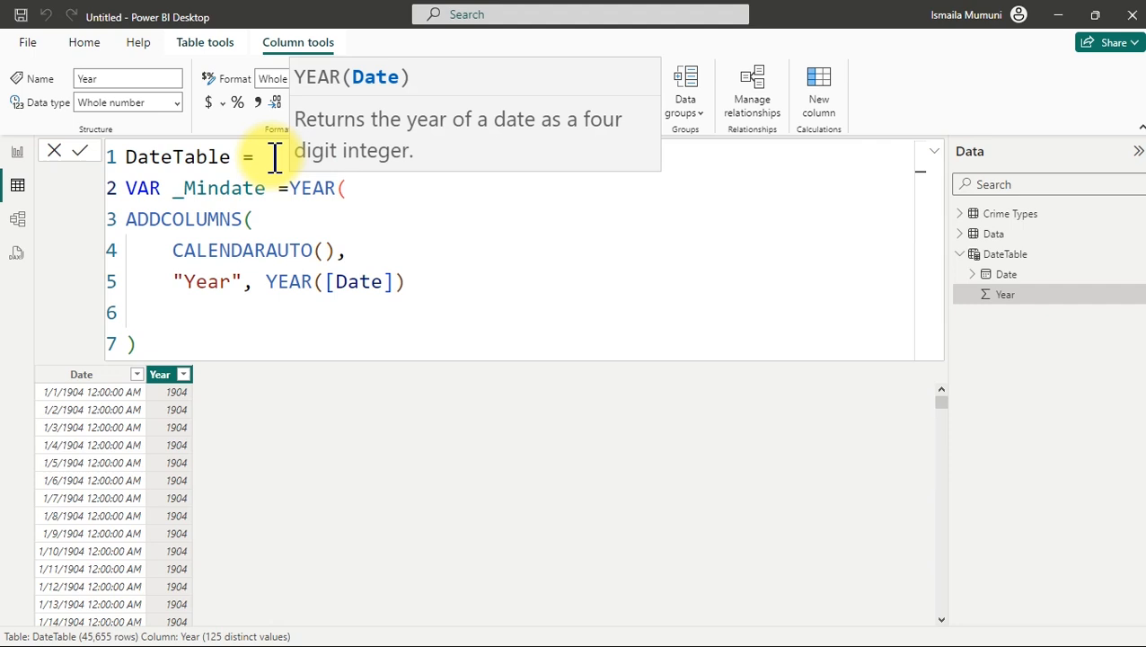
{"action": "type", "text": "min"}
{"action": "key", "text": "Tab"}
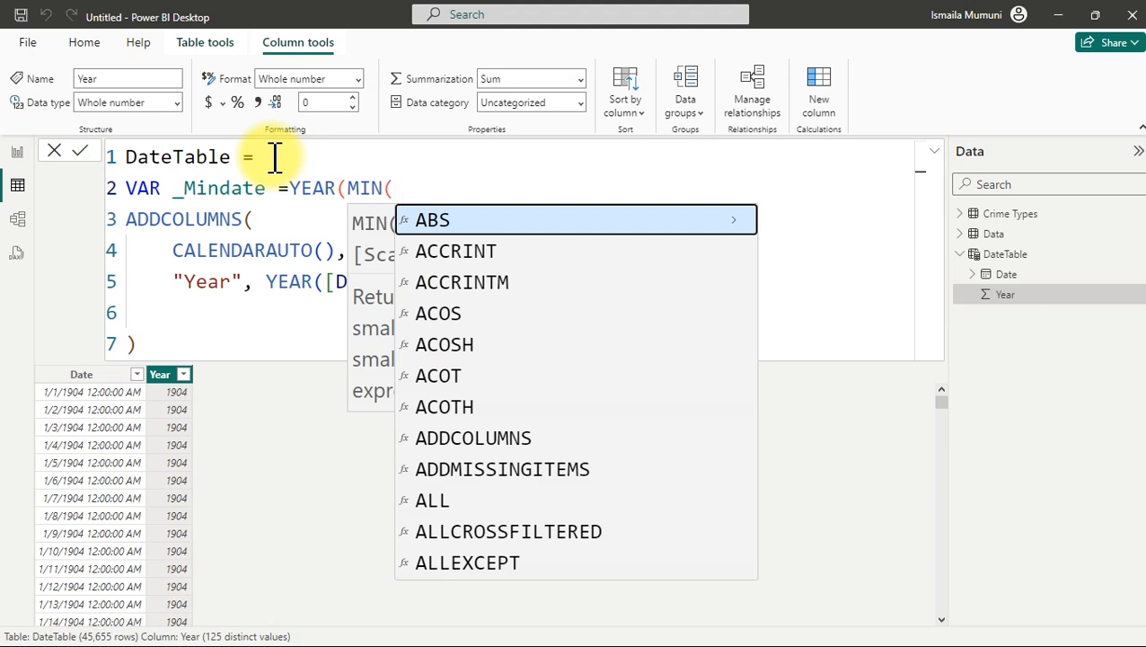
{"action": "type", "text": "crim"}
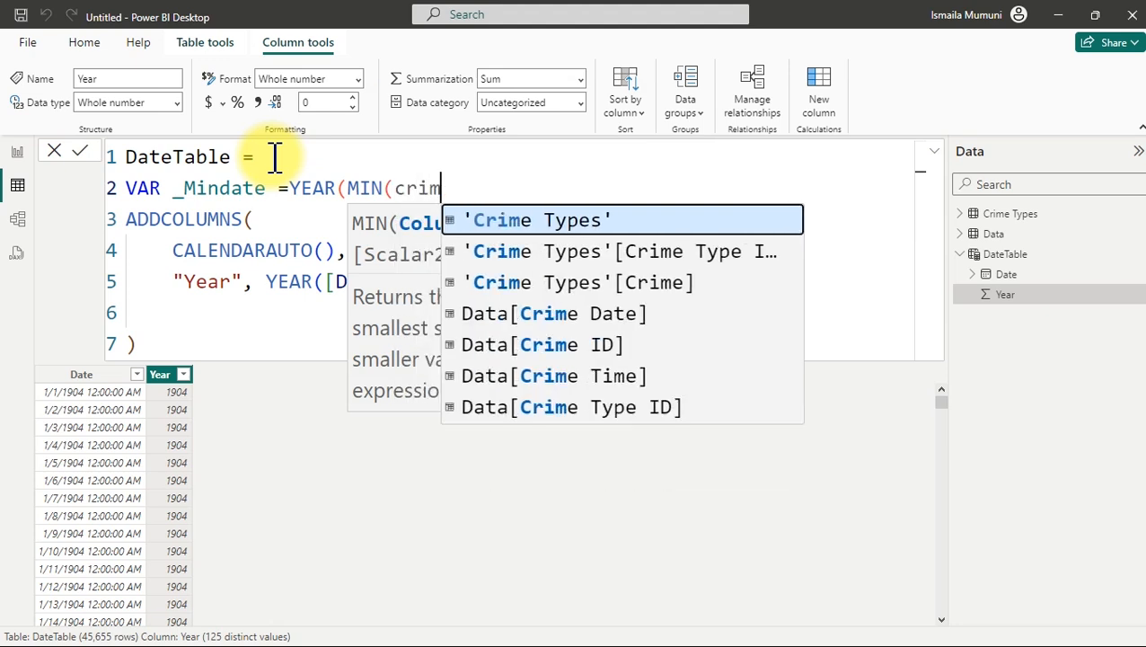
{"action": "key", "text": "Down"}
{"action": "key", "text": "Down"}
{"action": "key", "text": "Down"}
{"action": "key", "text": "Tab"}
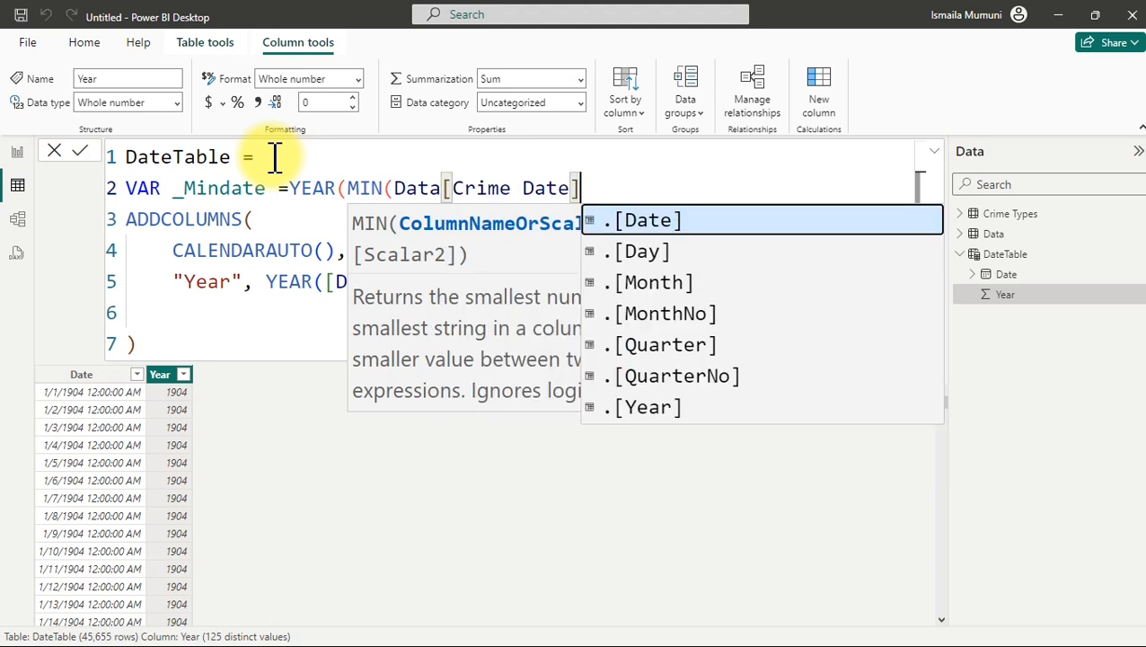
{"action": "type", "text": "))"}
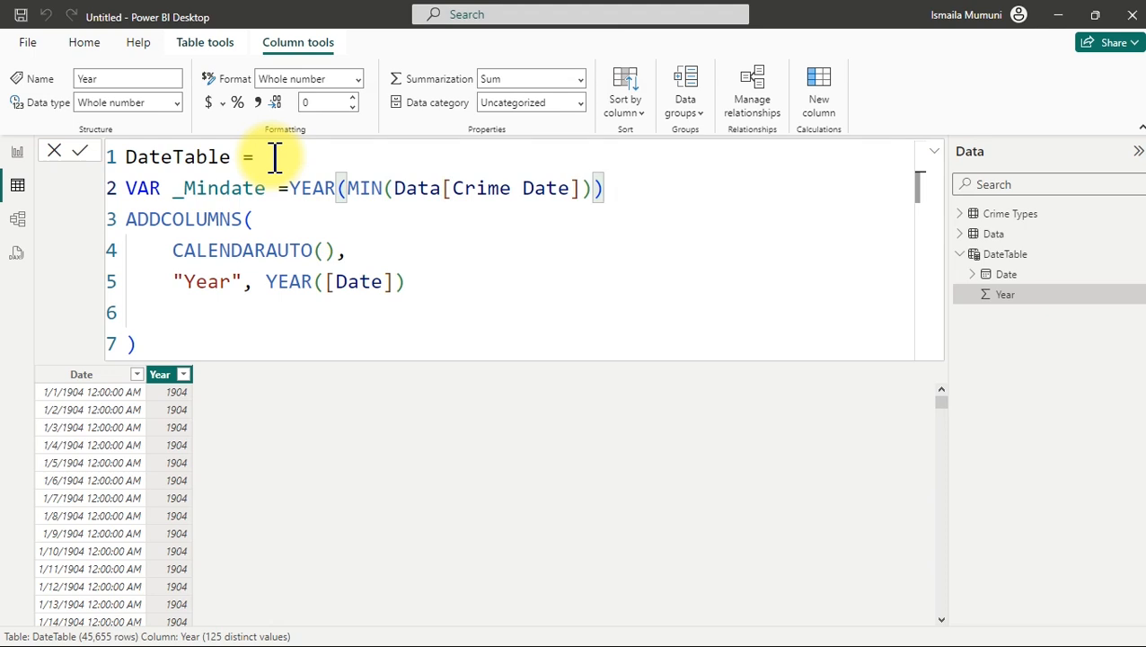
Add a second variable named _Maxdate on a new line below _Mindate, defined as YEAR(MAX(Data[Crime Date])).
{"action": "key", "text": "Return"}
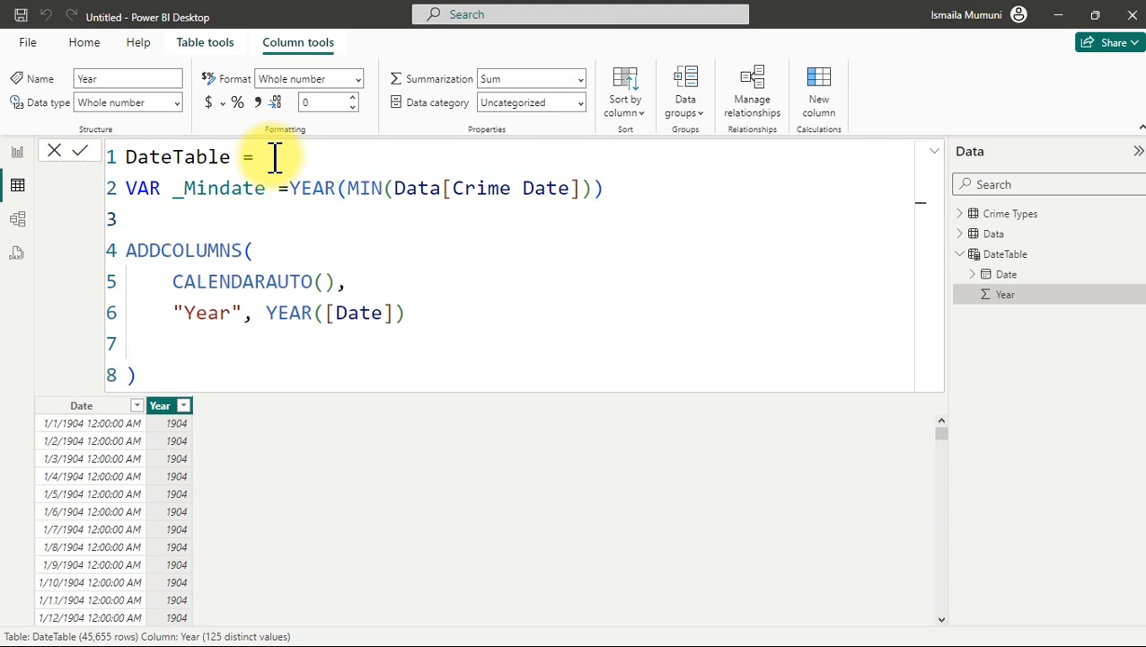
{"action": "type", "text": "VAR _Maxdate ="}
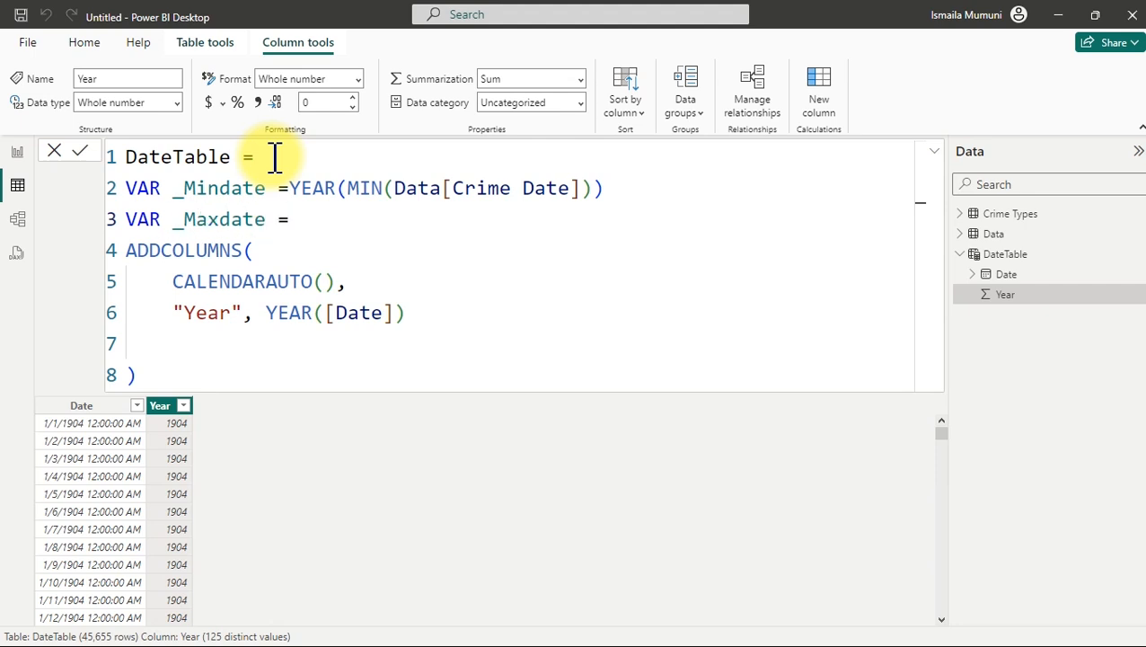
{"action": "type", "text": "yea"}
{"action": "key", "text": "Tab"}
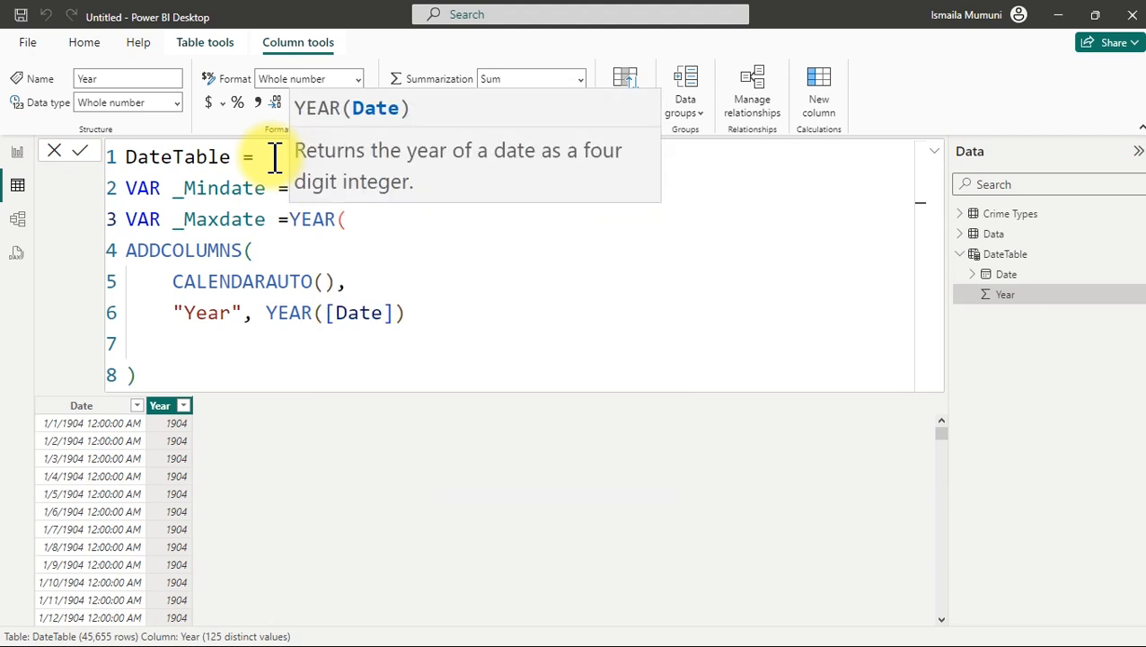
{"action": "type", "text": "max"}
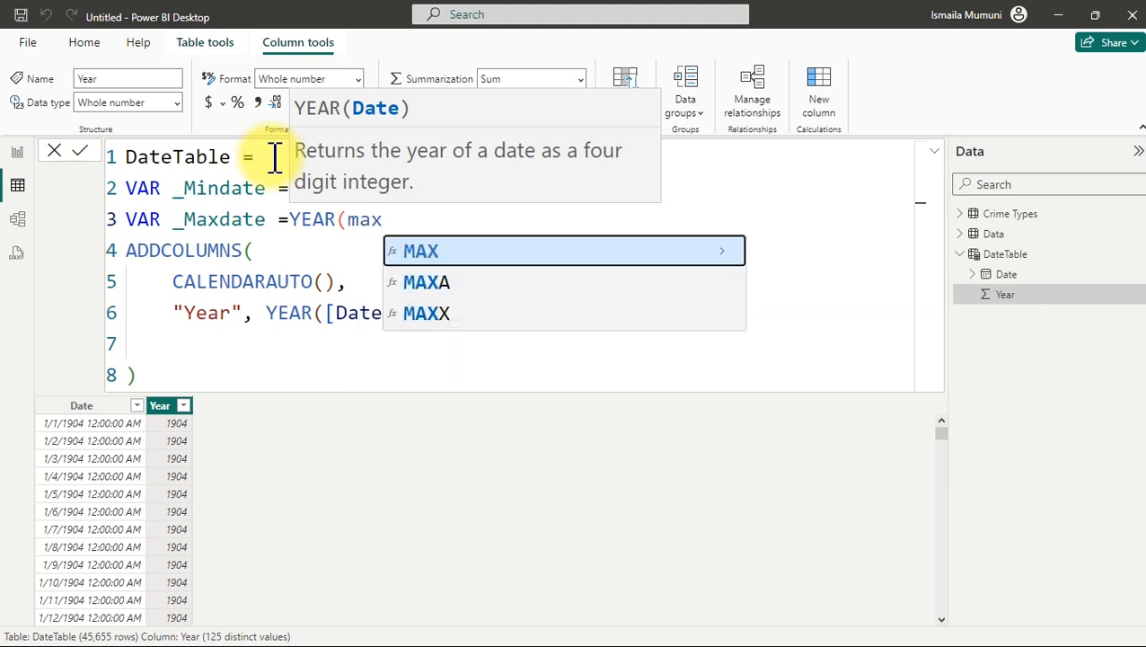
{"action": "key", "text": "Tab"}
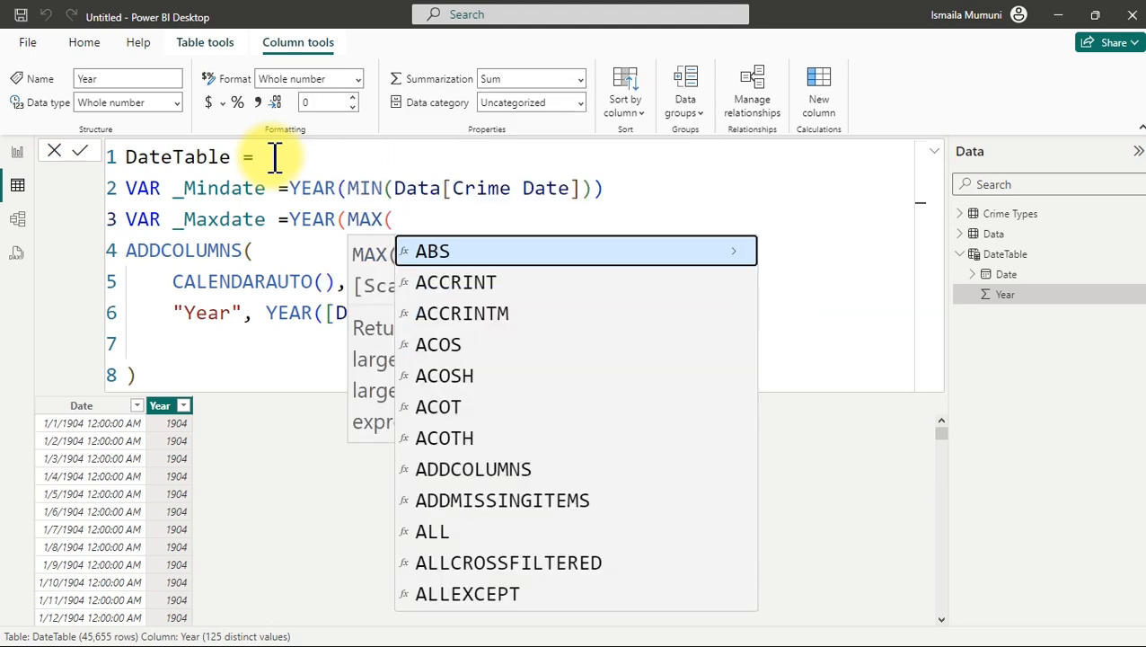
{"action": "type", "text": "crim"}
{"action": "key", "text": "Down"}
{"action": "key", "text": "Down"}
{"action": "key", "text": "Down"}
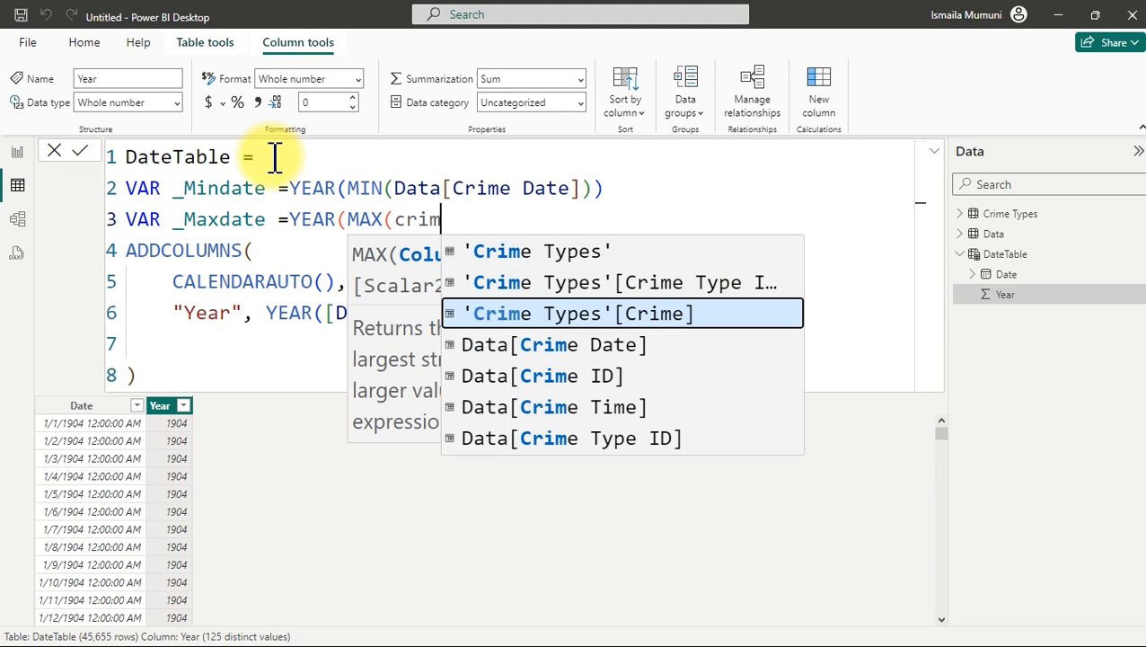
{"action": "key", "text": "Tab"}
{"action": "type", "text": "))"}
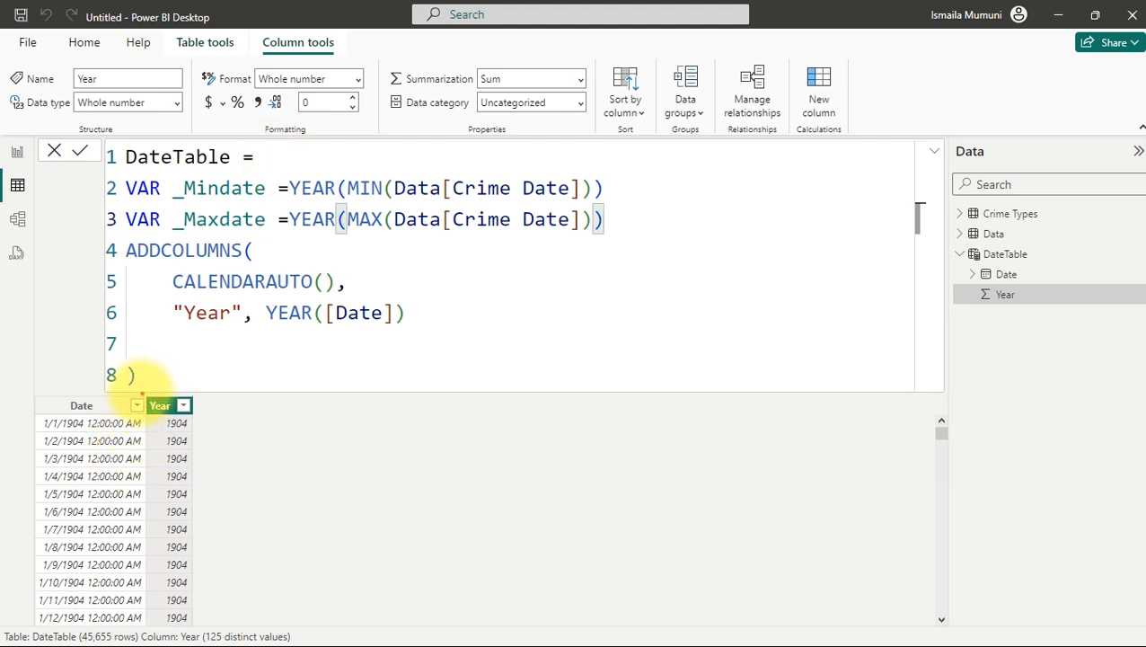
{"action": "left_click_drag", "start_coordinate": [138, 387], "coordinate": [199, 492]}
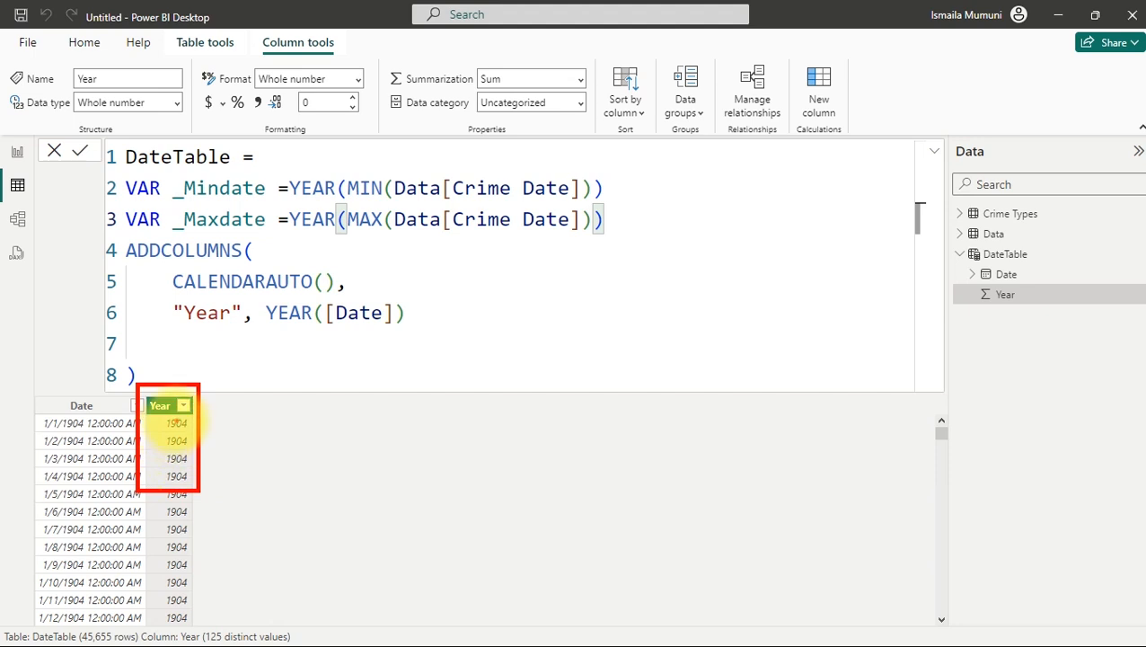
{"action": "left_click_drag", "start_coordinate": [179, 440], "coordinate": [229, 411]}
{"action": "left_click_drag", "start_coordinate": [88, 400], "coordinate": [83, 498]}
{"action": "left_click_drag", "start_coordinate": [70, 458], "coordinate": [86, 542]}
{"action": "left_click_drag", "start_coordinate": [98, 488], "coordinate": [85, 561]}
{"action": "left_click_drag", "start_coordinate": [102, 519], "coordinate": [89, 566]}
{"action": "mouse_move", "coordinate": [164, 518]}
{"action": "left_mouse_down"}
{"action": "mouse_move", "coordinate": [184, 552]}
{"action": "mouse_move", "coordinate": [171, 555]}
{"action": "left_mouse_up"}
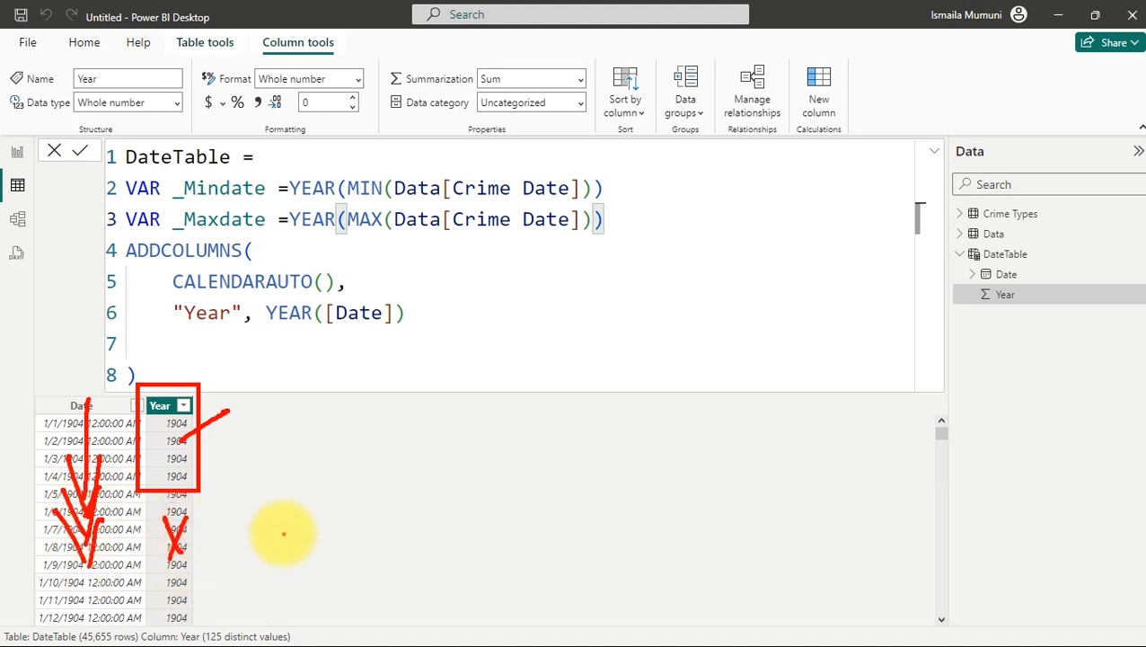
{"action": "key", "text": "Escape"}
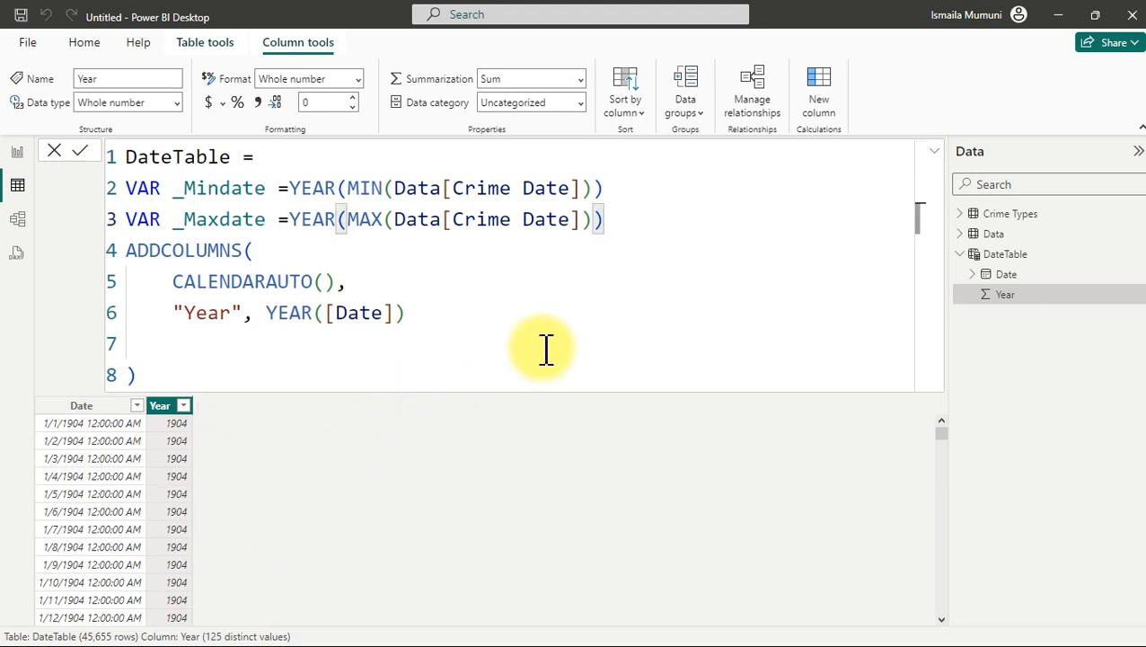
Insert a RETURN line between the _Maxdate variable and ADDCOLUMNS in the DateTable formula.
{"action": "key", "text": "shift+Return"}
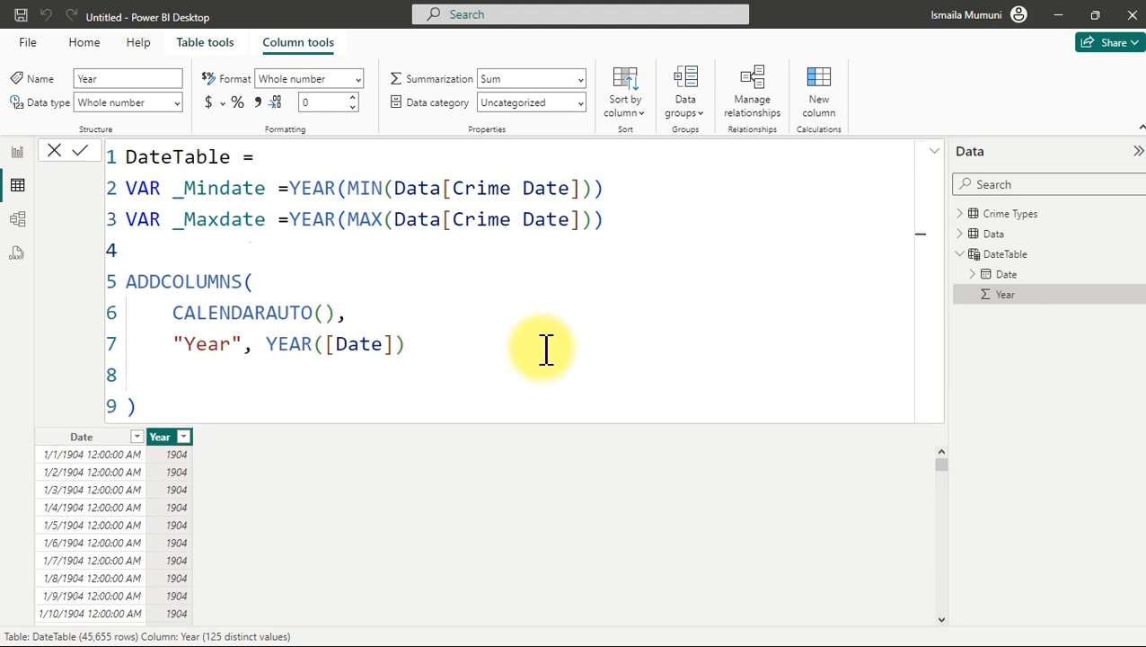
{"action": "type", "text": "ret"}
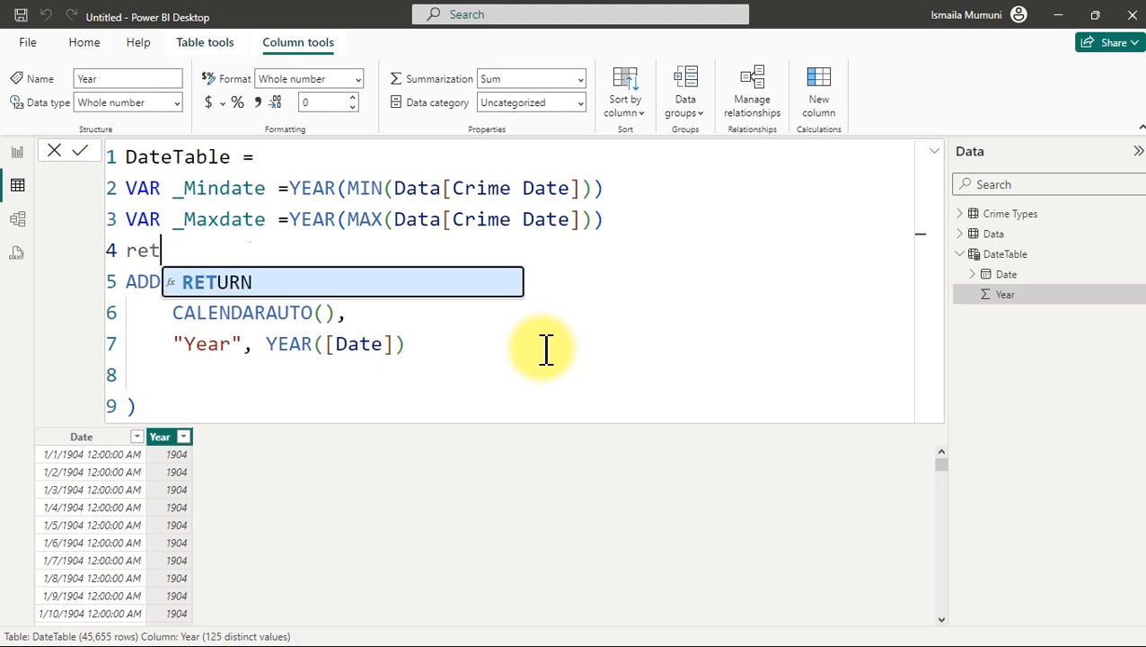
{"action": "key", "text": "Tab"}
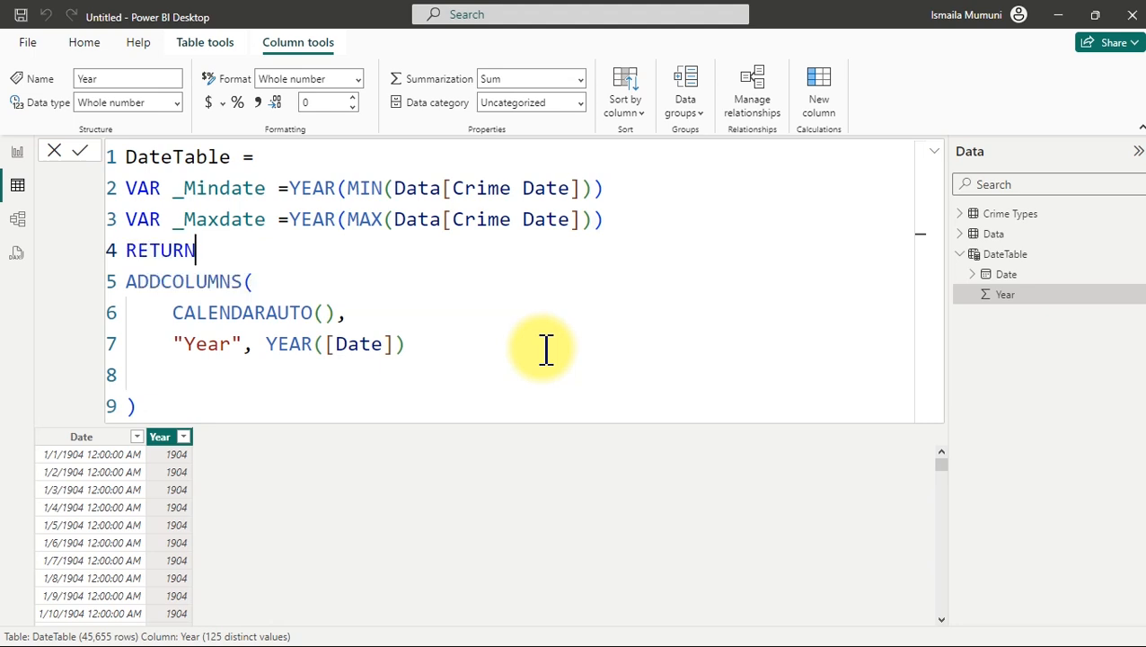
Open a FILTER function inside ADDCOLUMNS on a new line directly before CALENDARAUTO().
{"action": "left_click", "coordinate": [265, 285]}
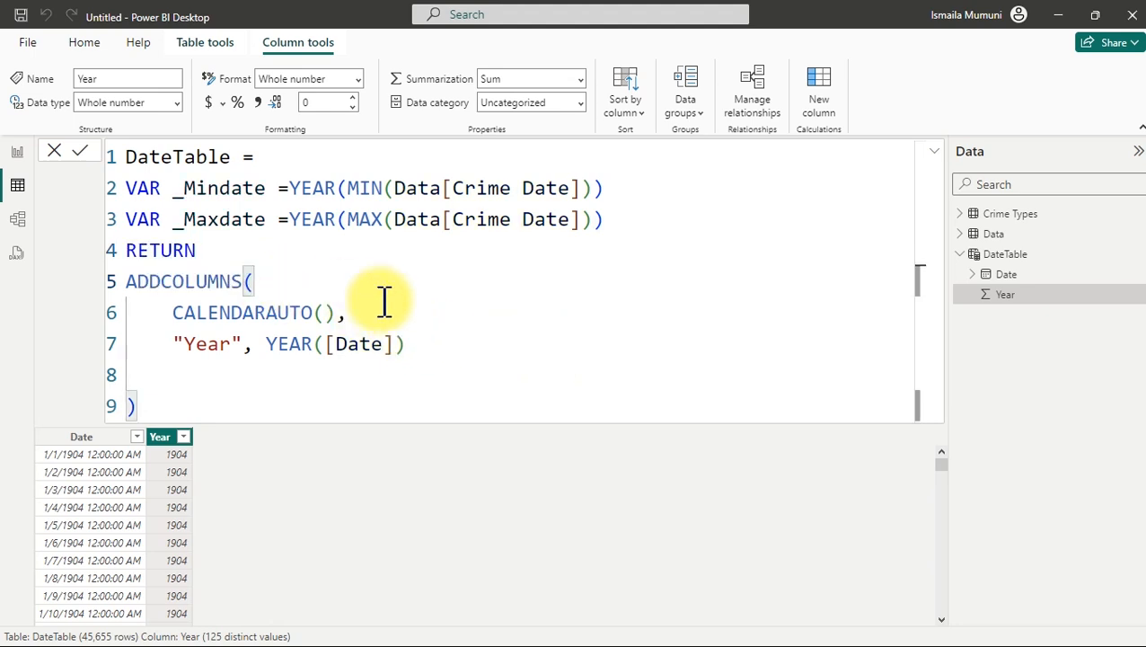
{"action": "key", "text": "Return"}
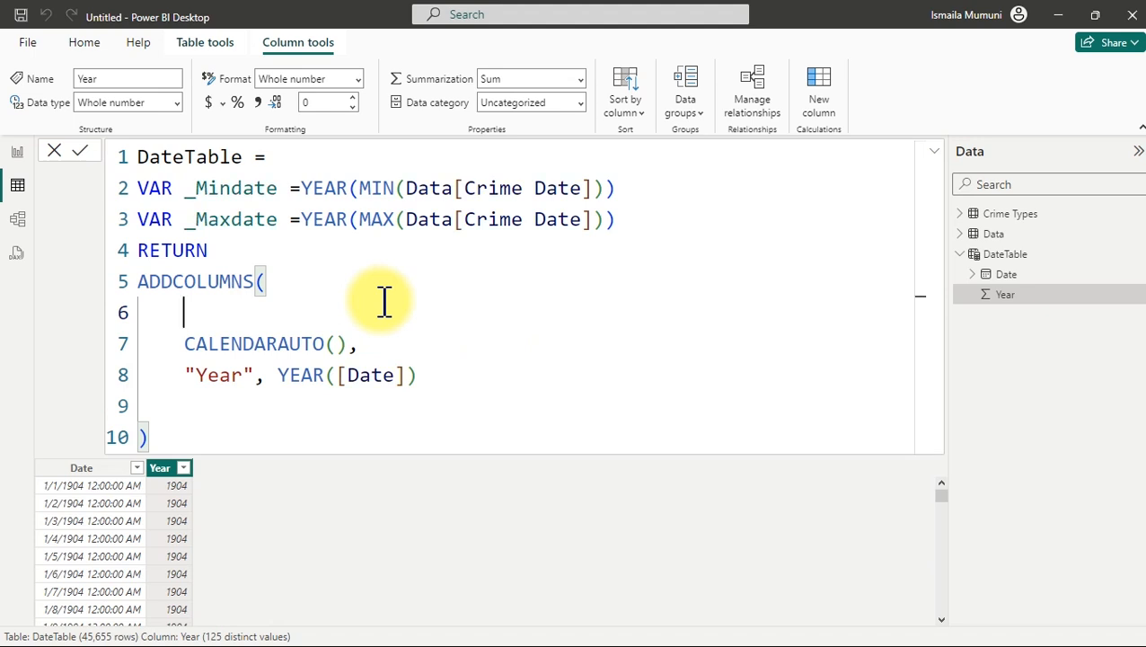
{"action": "type", "text": "fil"}
{"action": "key", "text": "Tab"}
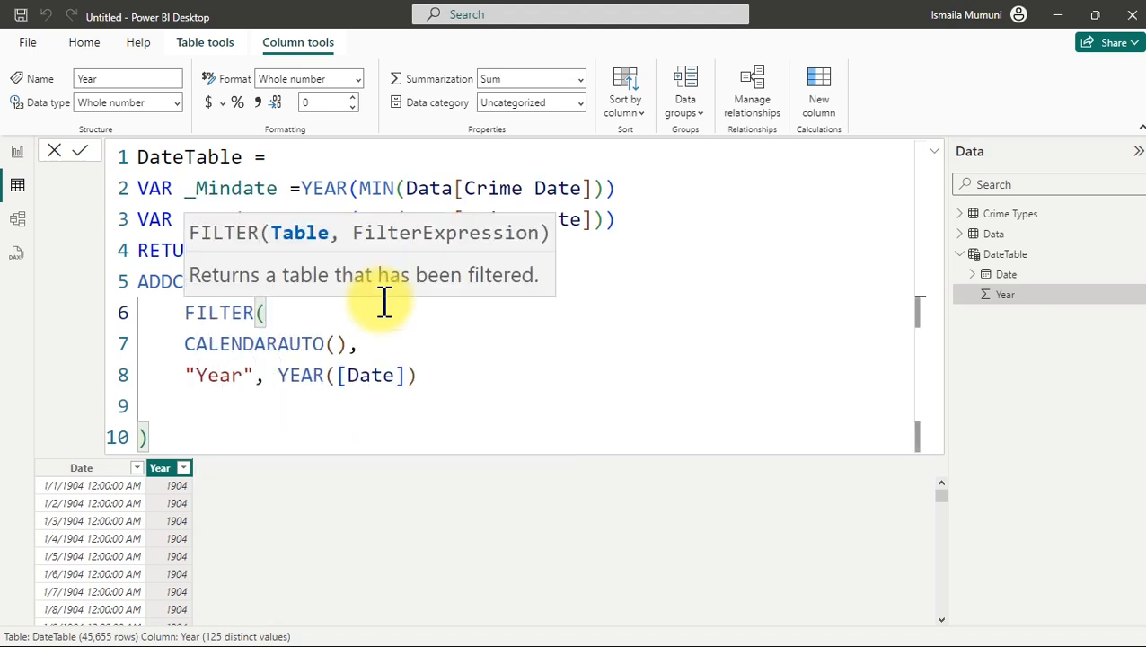
Start the filter condition on a new line below CALENDARAUTO() with the YEAR function applied to [Date].
{"action": "left_click", "coordinate": [381, 350]}
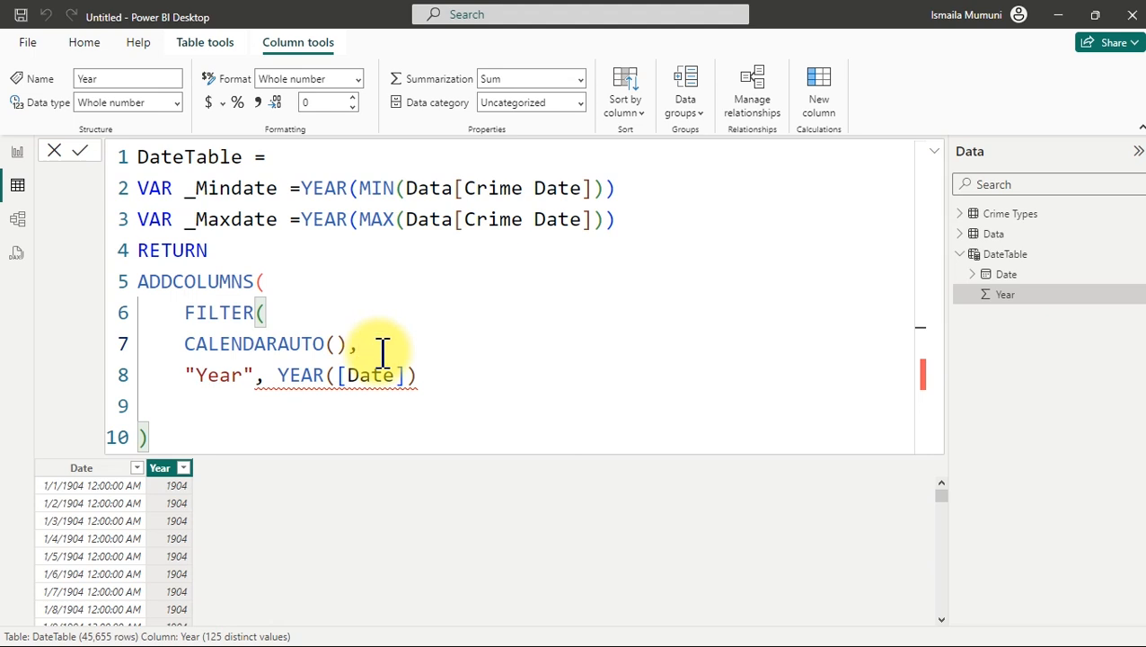
{"action": "key", "text": "Return"}
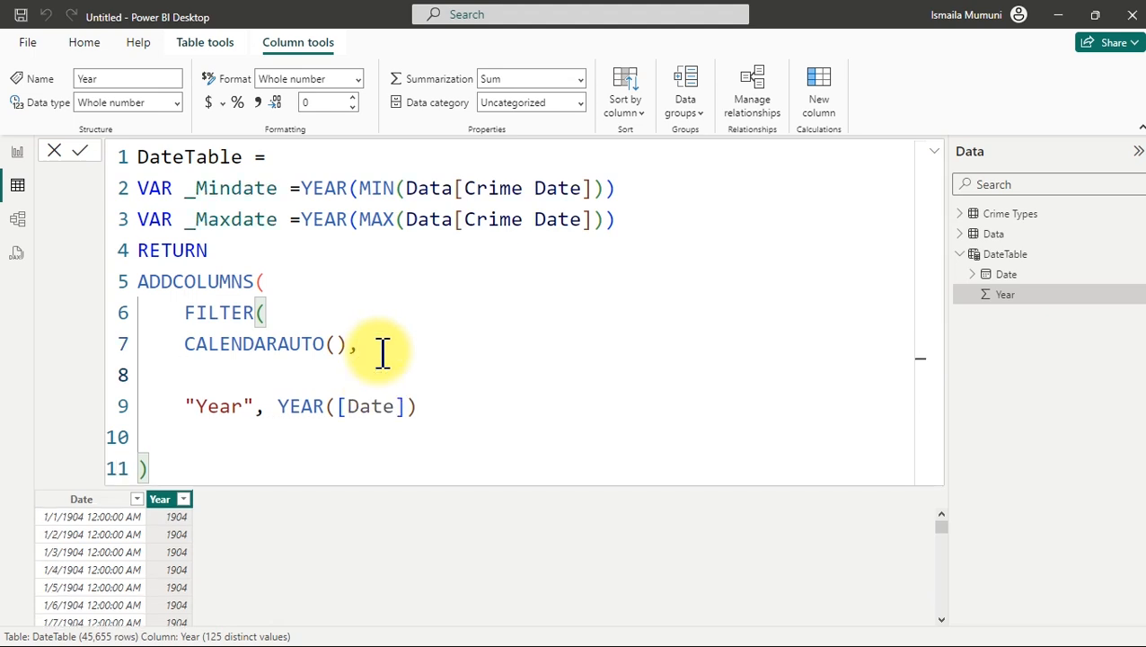
{"action": "type", "text": "ye"}
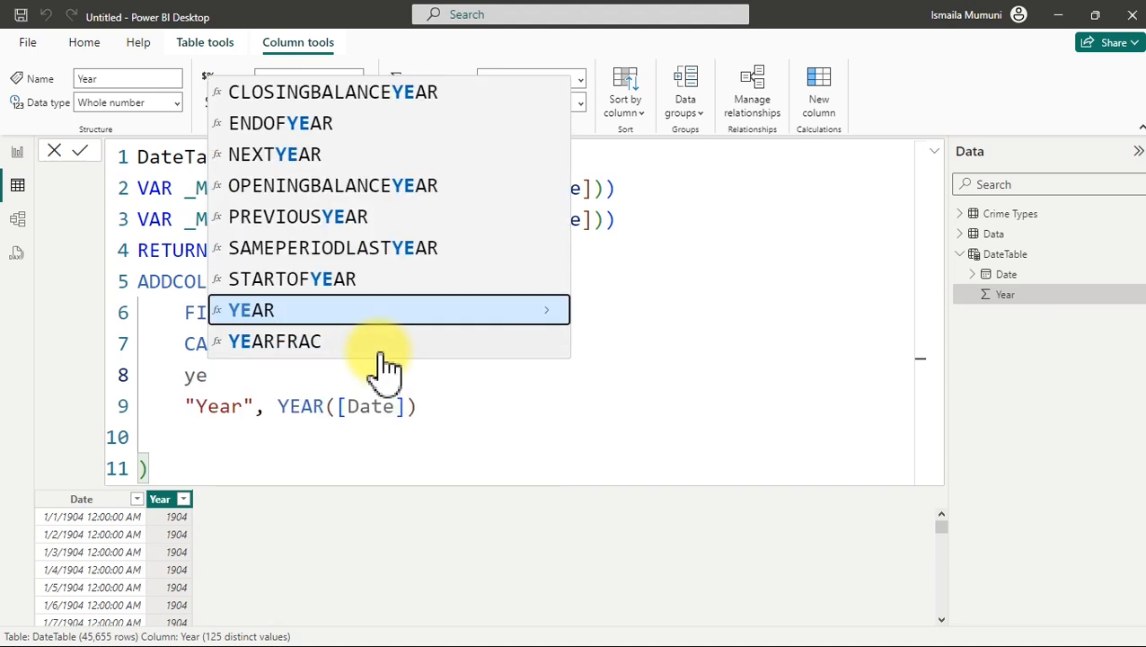
{"action": "key", "text": "Tab"}
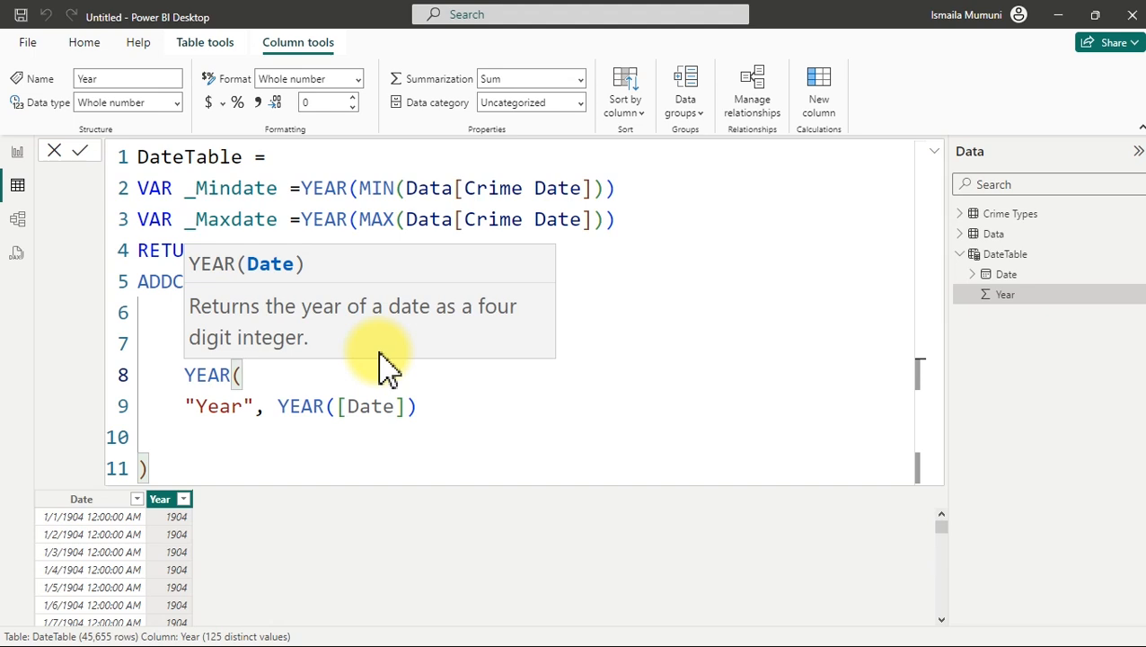
{"action": "type", "text": "data"}
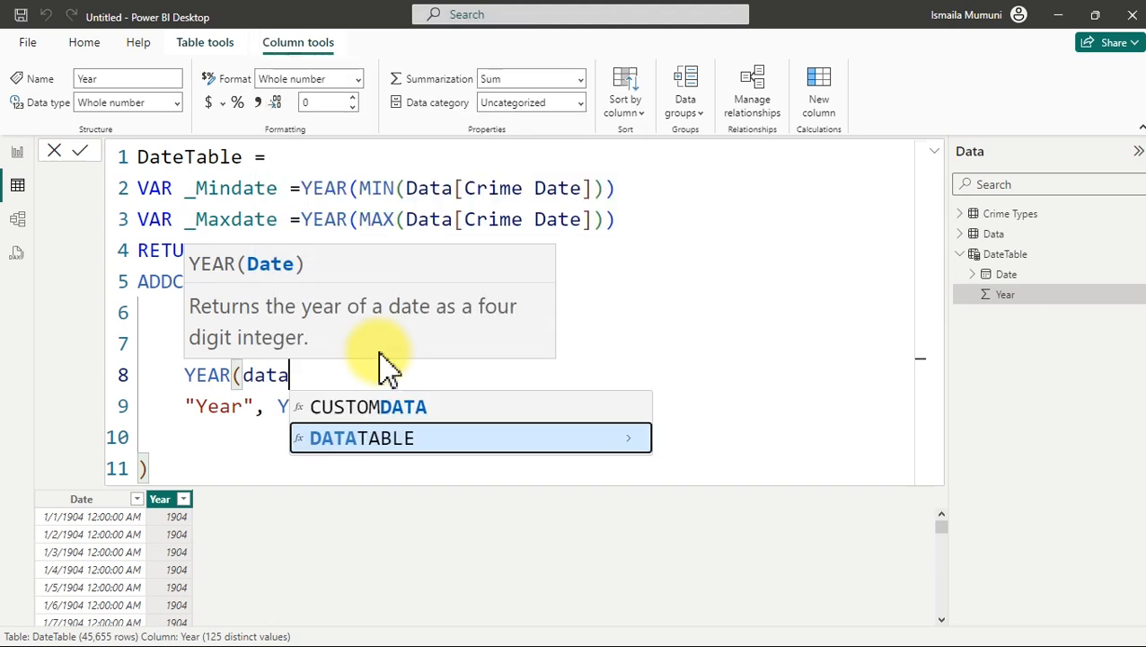
{"action": "key", "text": "BackSpace"}
{"action": "key", "text": "BackSpace"}
{"action": "key", "text": "BackSpace"}
{"action": "key", "text": "BackSpace"}
{"action": "type", "text": "["}
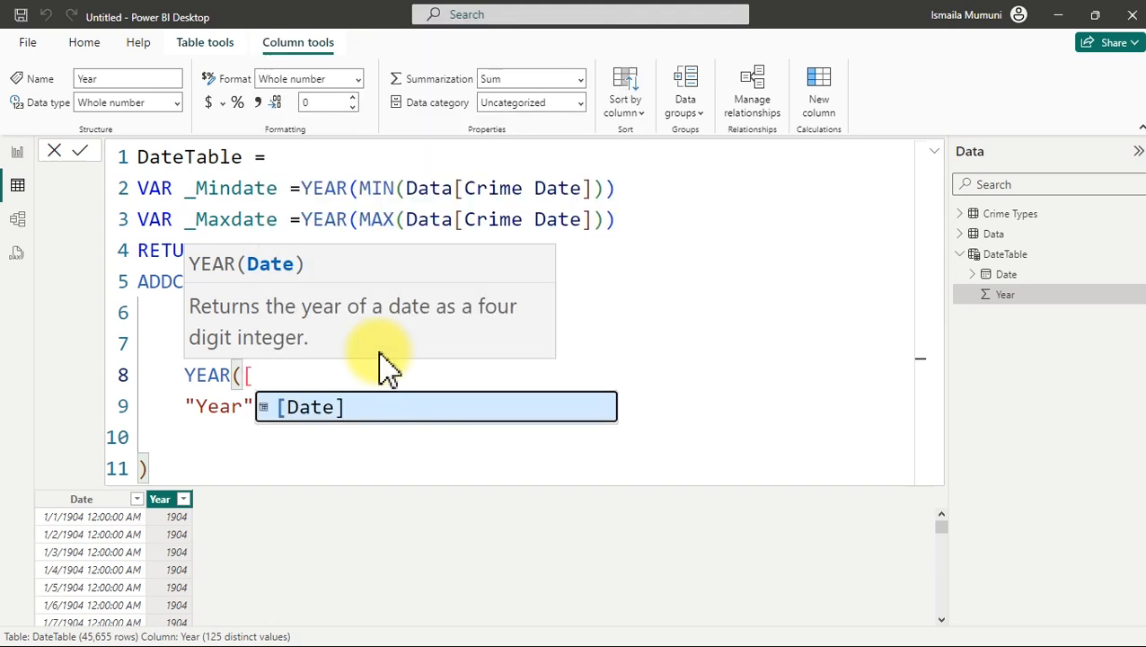
{"action": "key", "text": "Tab"}
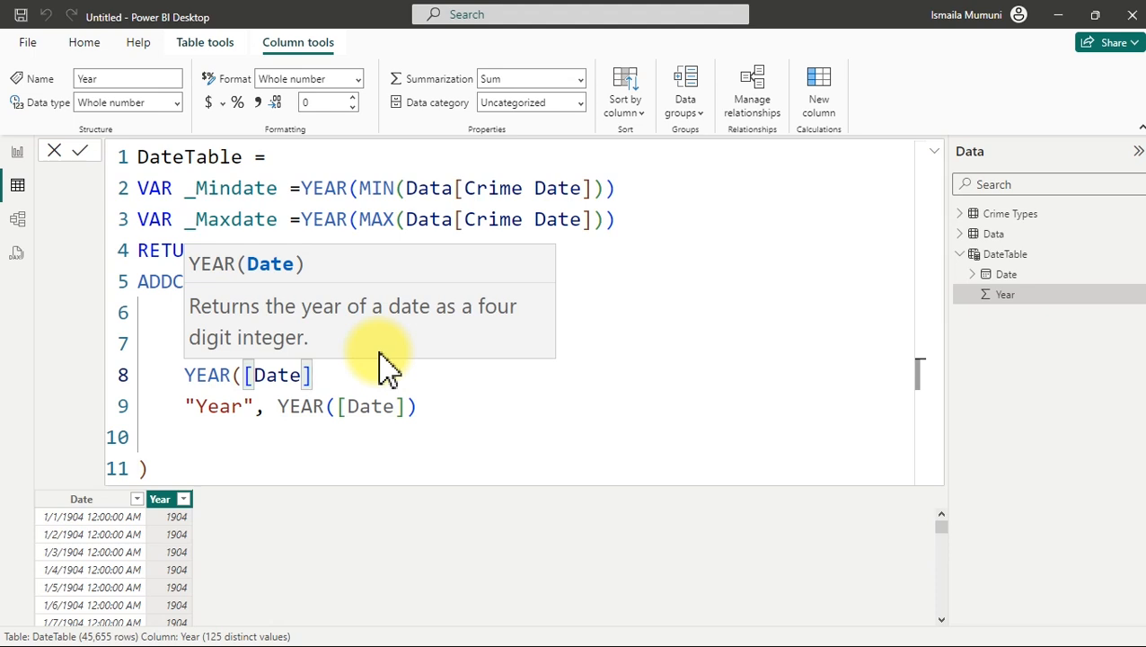
{"action": "key", "text": "ctrl+2"}
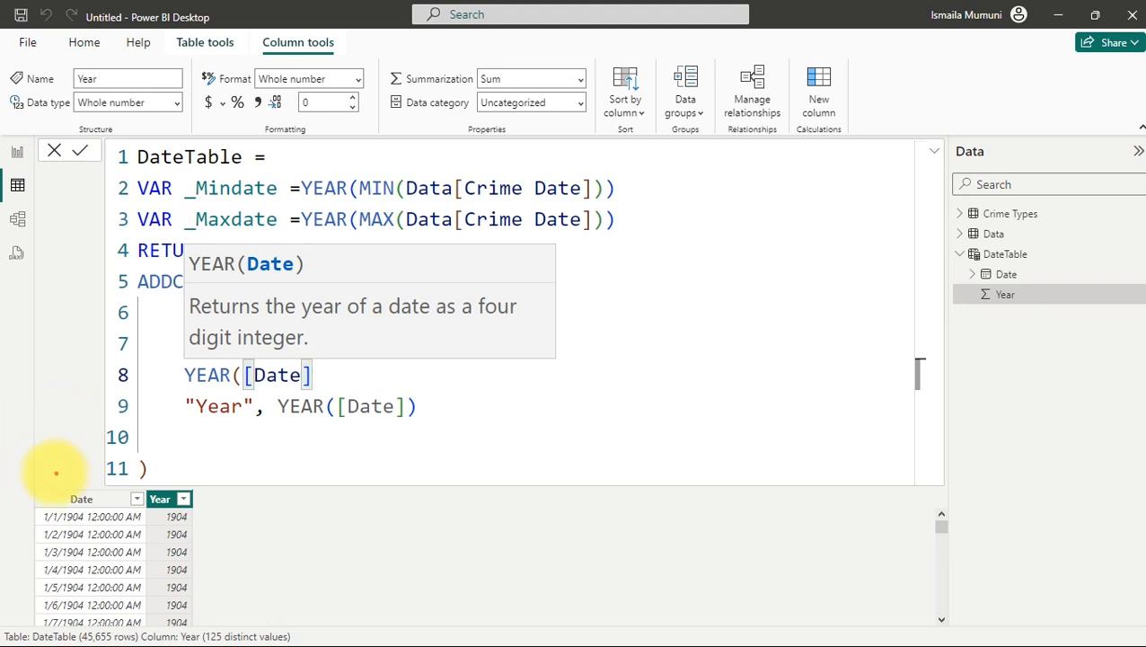
{"action": "left_click_drag", "start_coordinate": [42, 482], "coordinate": [125, 596]}
{"action": "left_click_drag", "start_coordinate": [91, 533], "coordinate": [92, 616]}
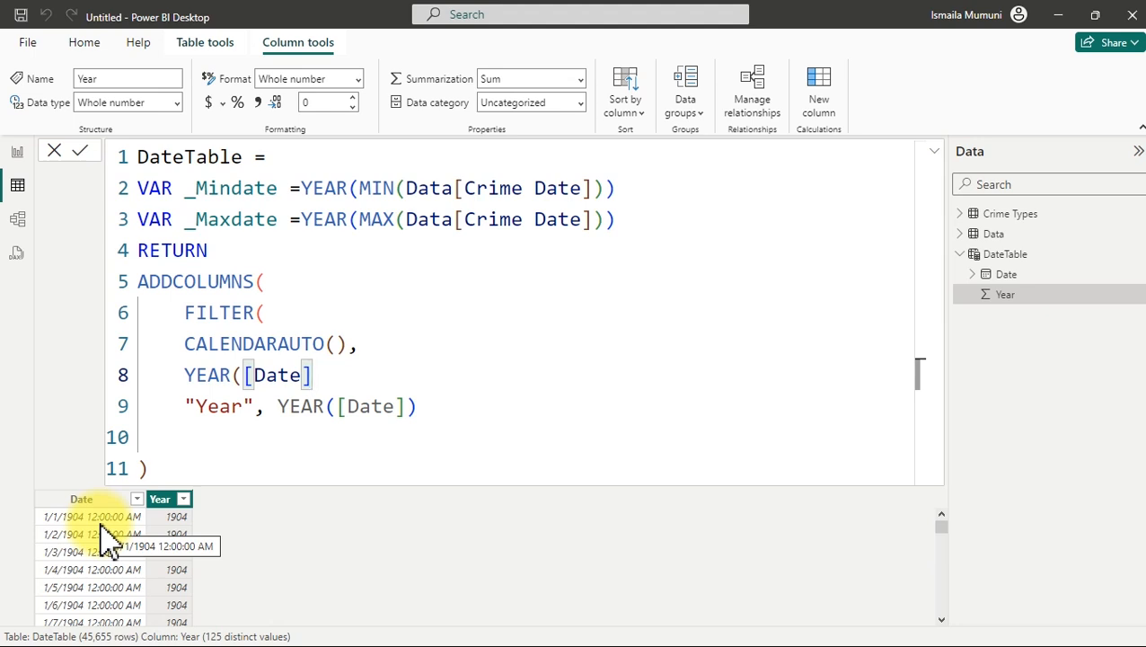
Close the YEAR function and complete the first filter condition with >=_Mindate.
{"action": "type", "text": ")"}
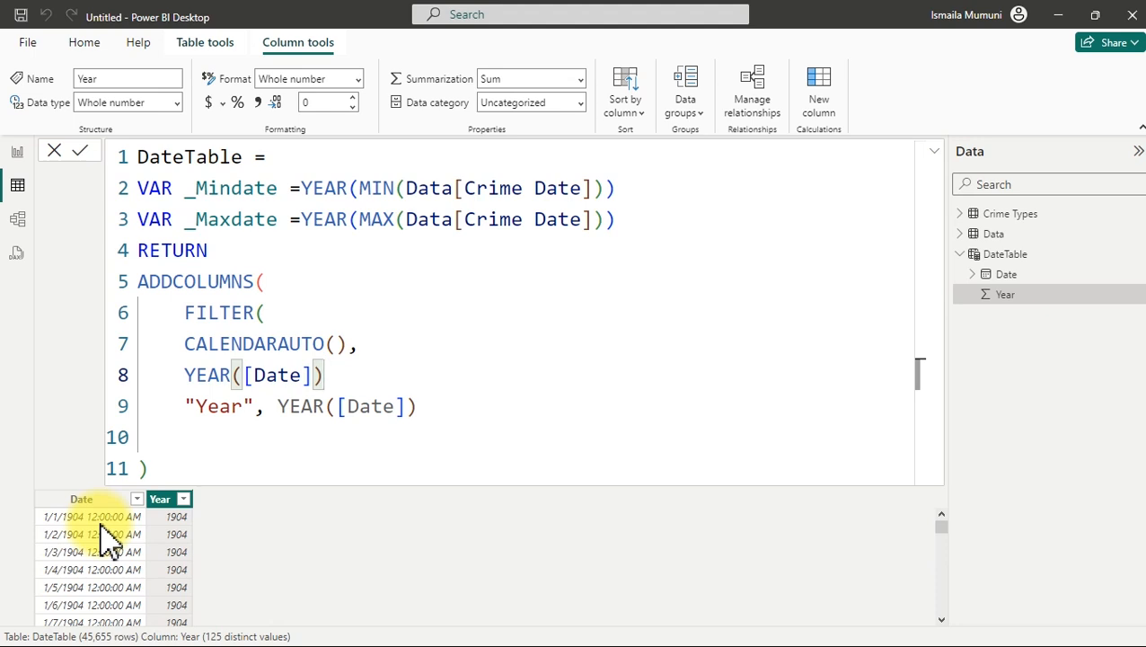
{"action": "type", "text": ">="}
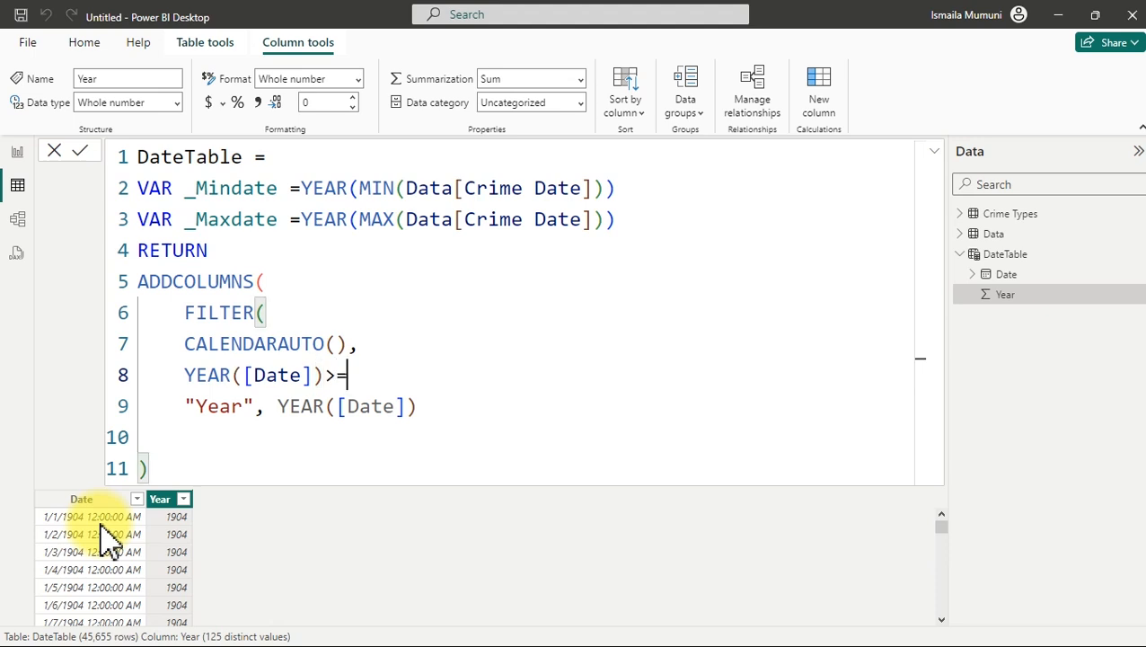
{"action": "type", "text": "_"}
{"action": "key", "text": "Down"}
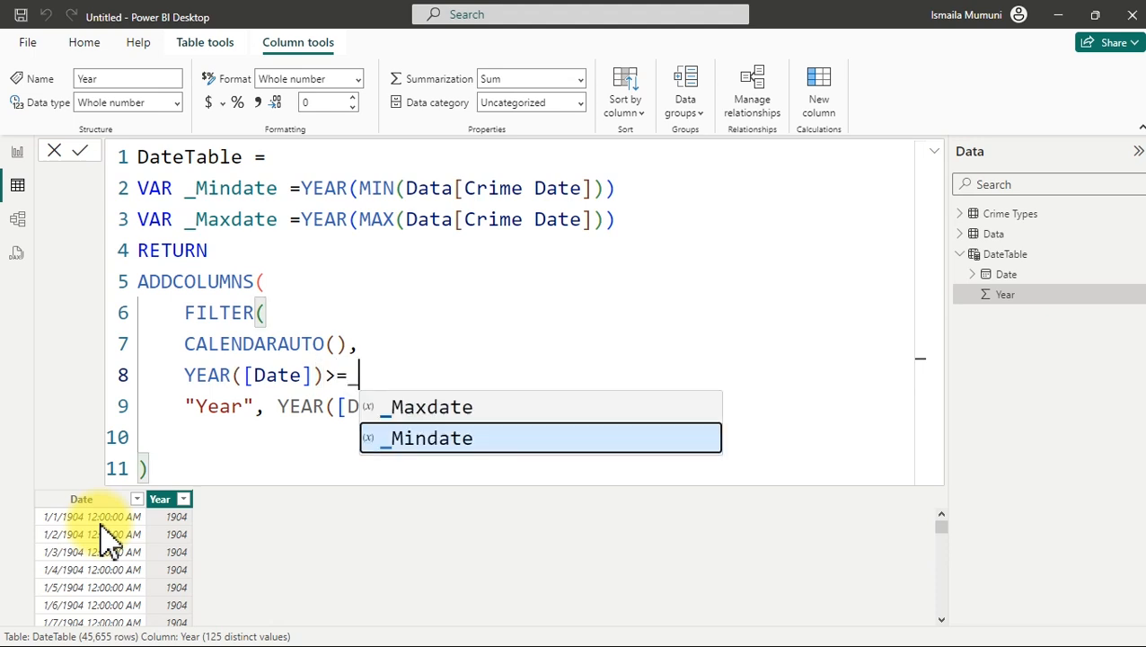
{"action": "key", "text": "Tab"}
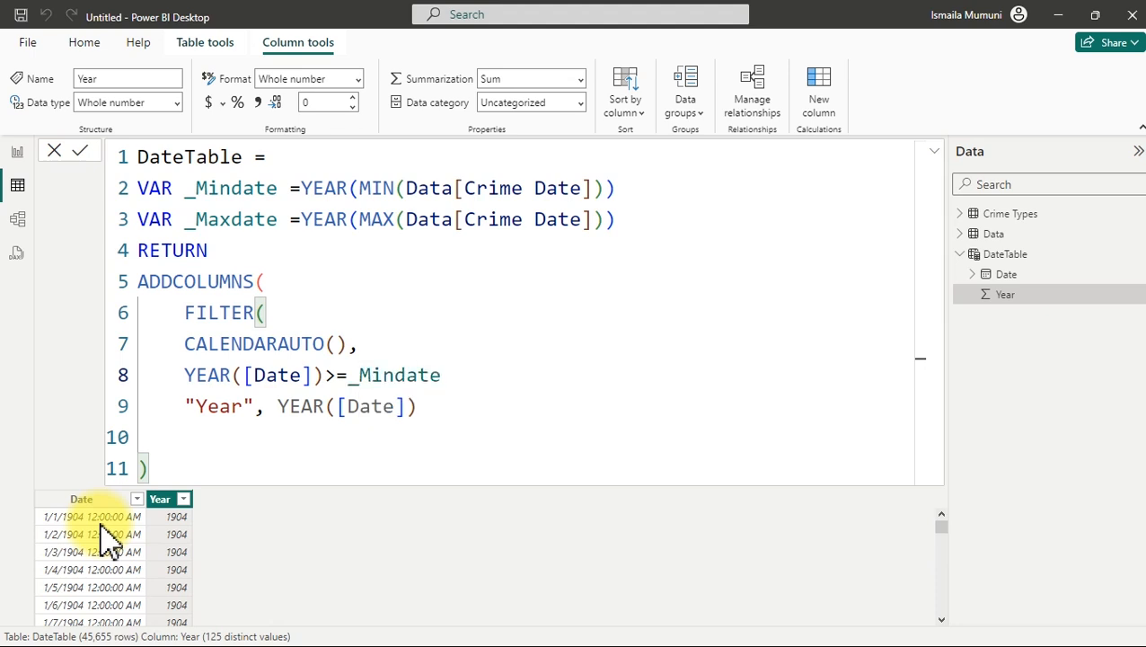
Extend the filter condition with && and add YEAR([Date])<=_Maxdate on a new line below it.
{"action": "type", "text": "&&"}
{"action": "key", "text": "shift+Return"}
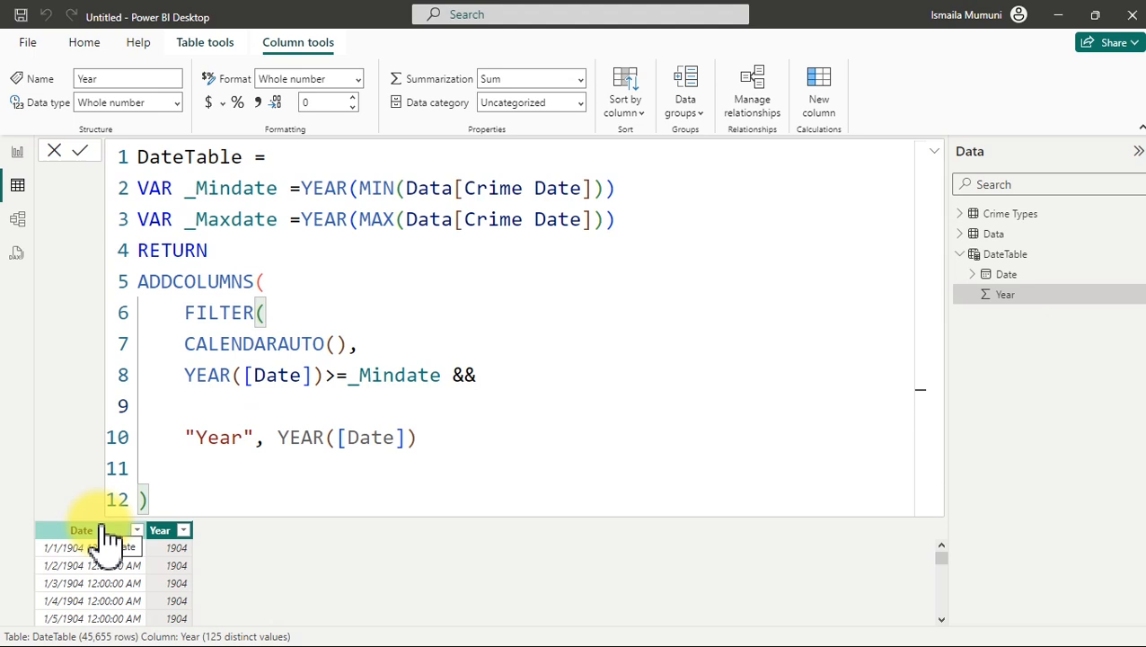
{"action": "type", "text": "ye"}
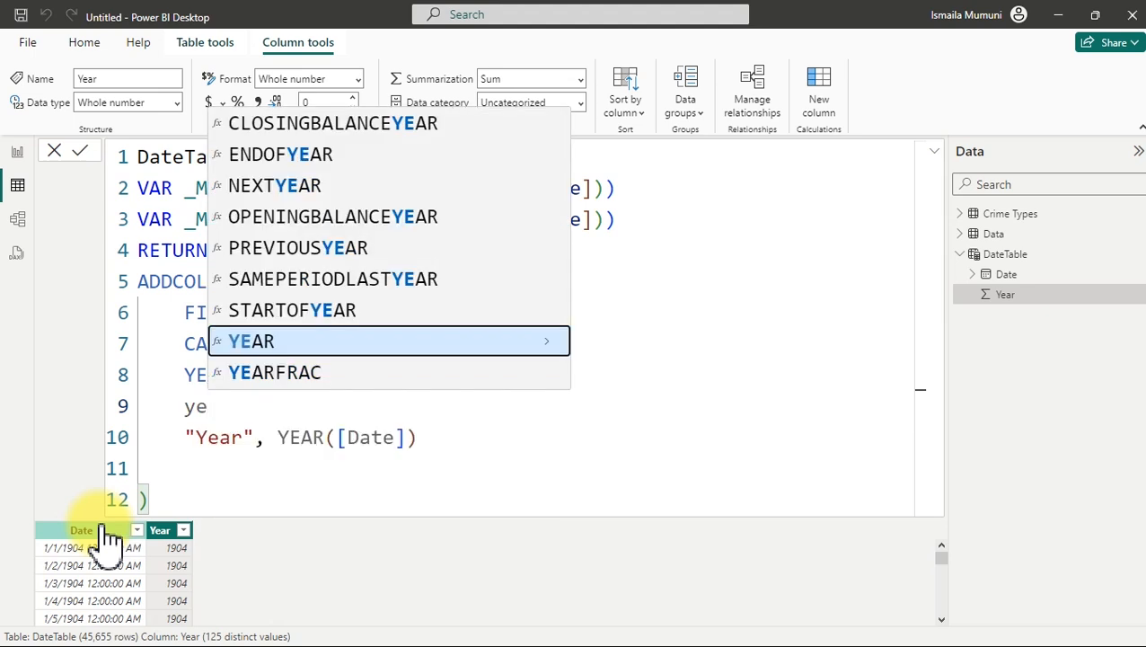
{"action": "key", "text": "Tab"}
{"action": "type", "text": "["}
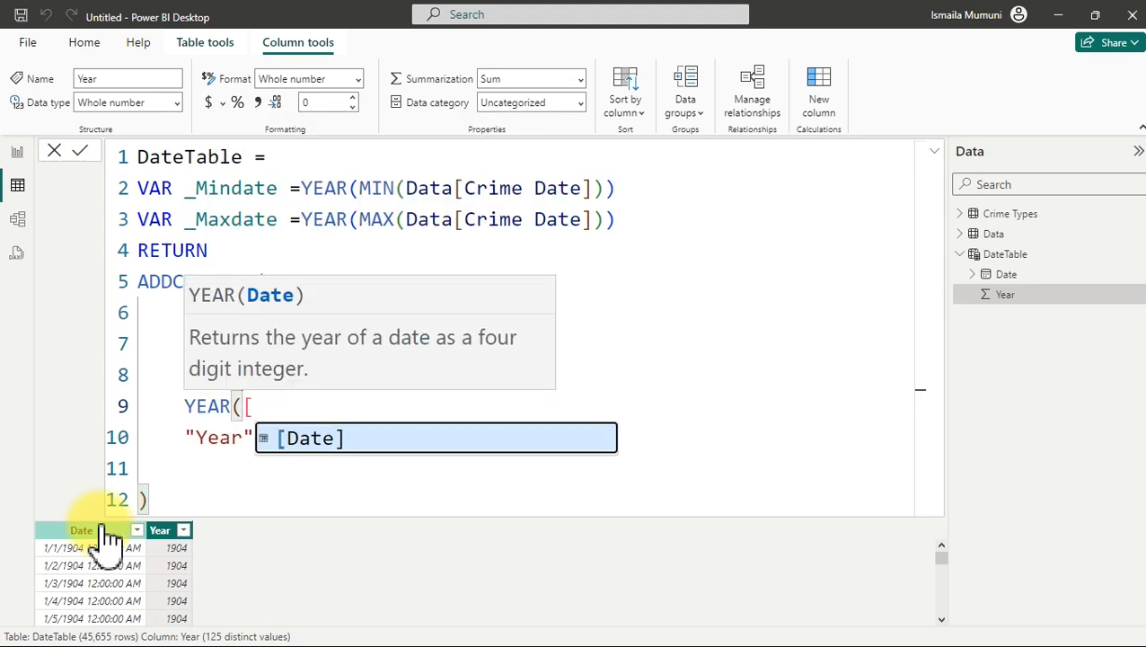
{"action": "key", "text": "Tab"}
{"action": "type", "text": ")<"}
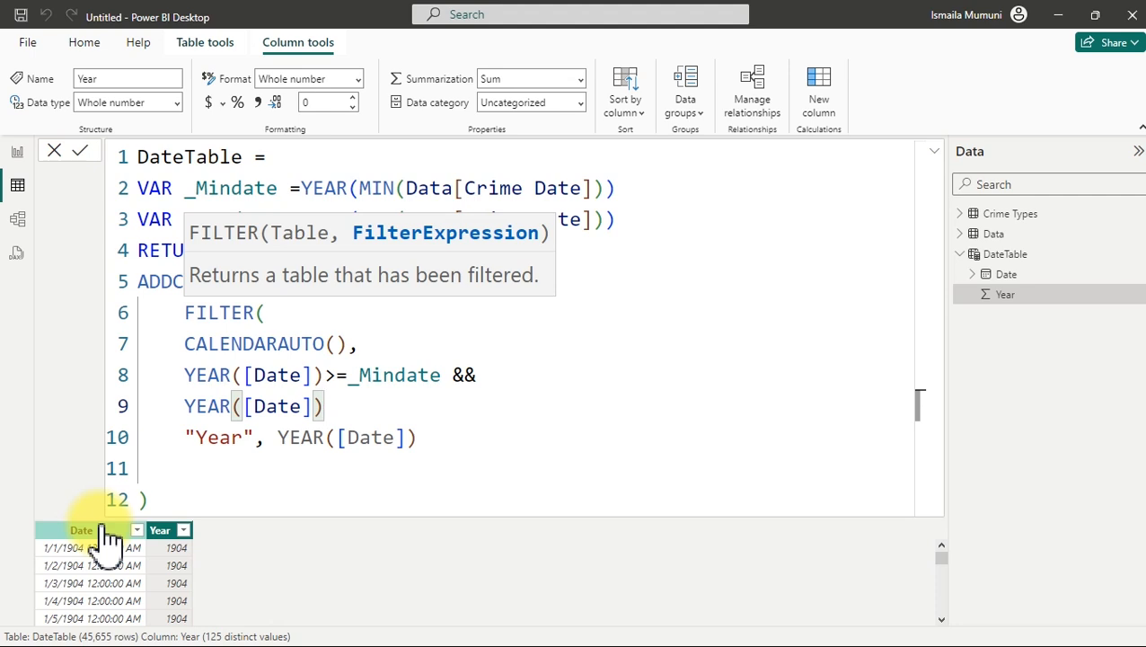
{"action": "type", "text": "="}
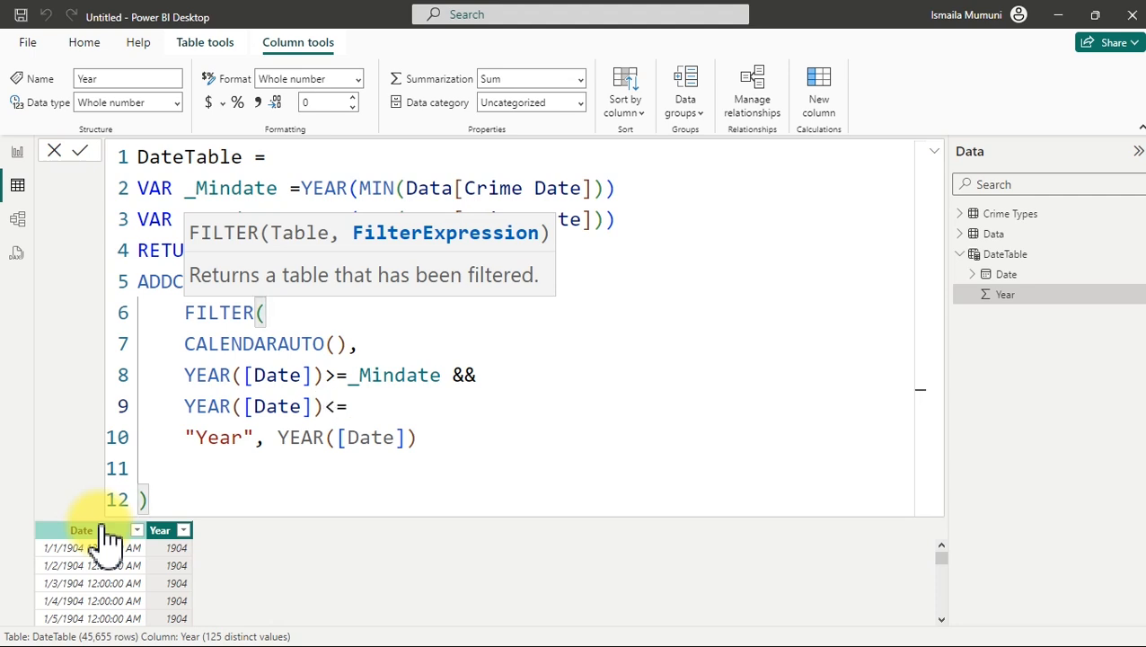
{"action": "type", "text": "_Maxdate"}
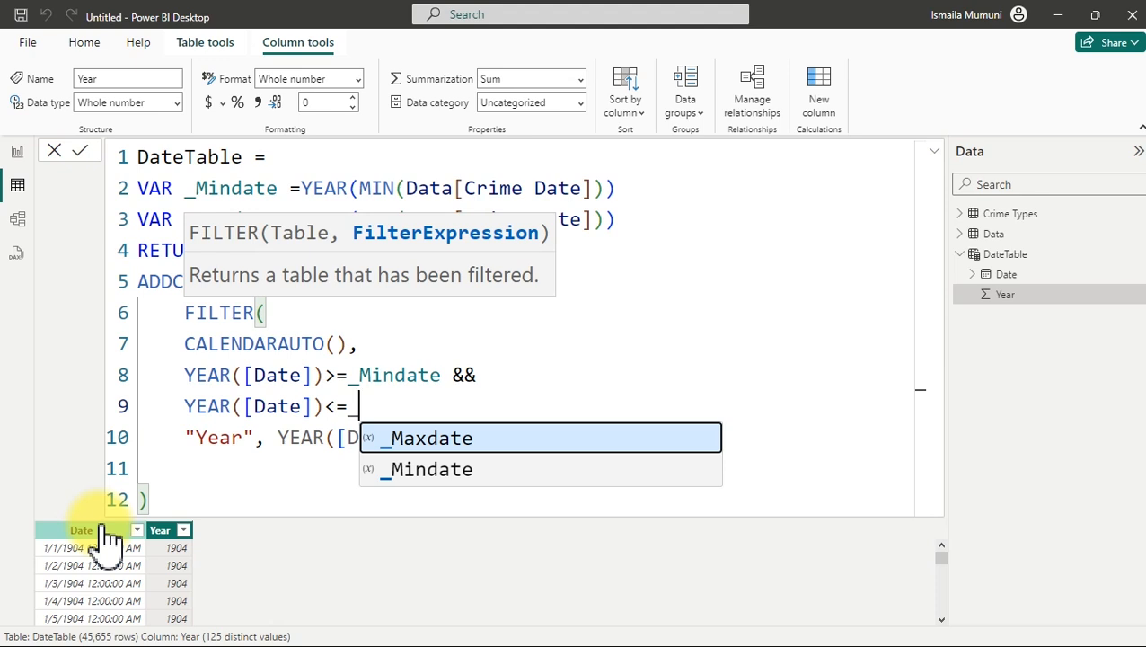
{"action": "key", "text": "Tab"}
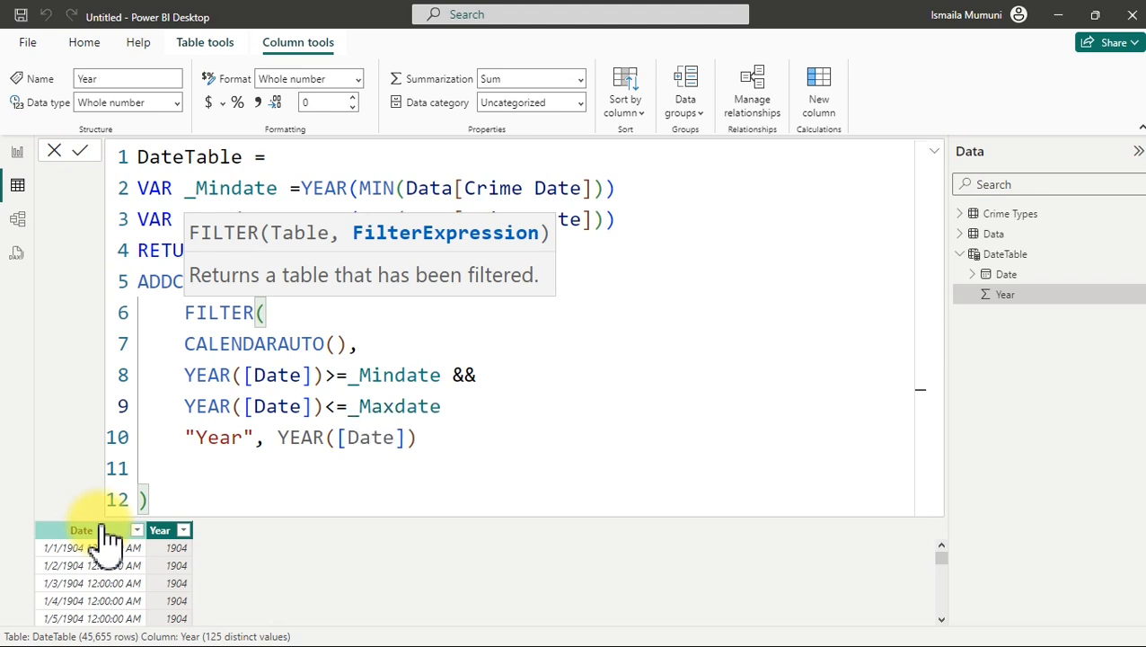
Close the FILTER function with ), on its own line and commit the DateTable formula, then list the Year column's filter values.
{"action": "key", "text": "Return"}
{"action": "type", "text": ")"}
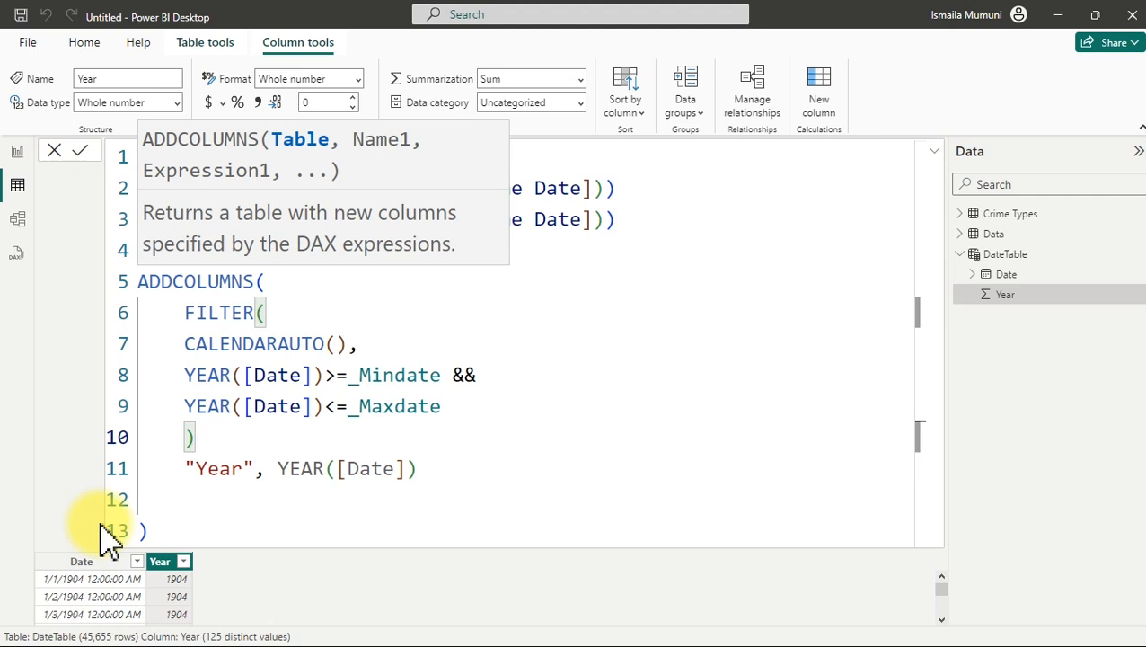
{"action": "type", "text": ","}
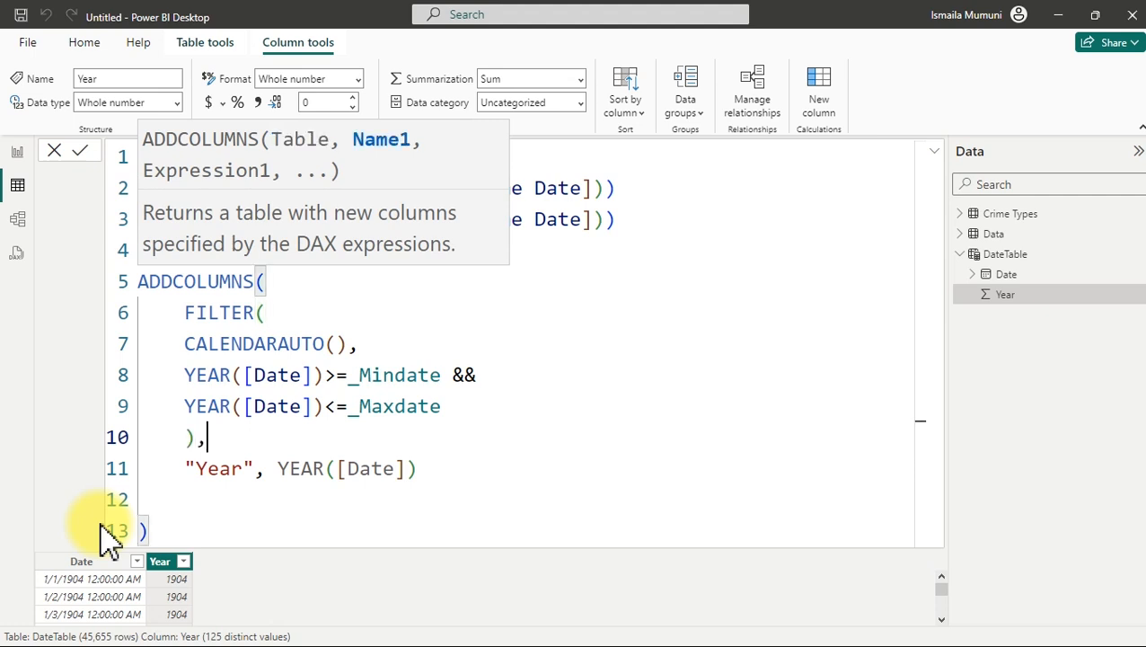
{"action": "key", "text": "Return"}
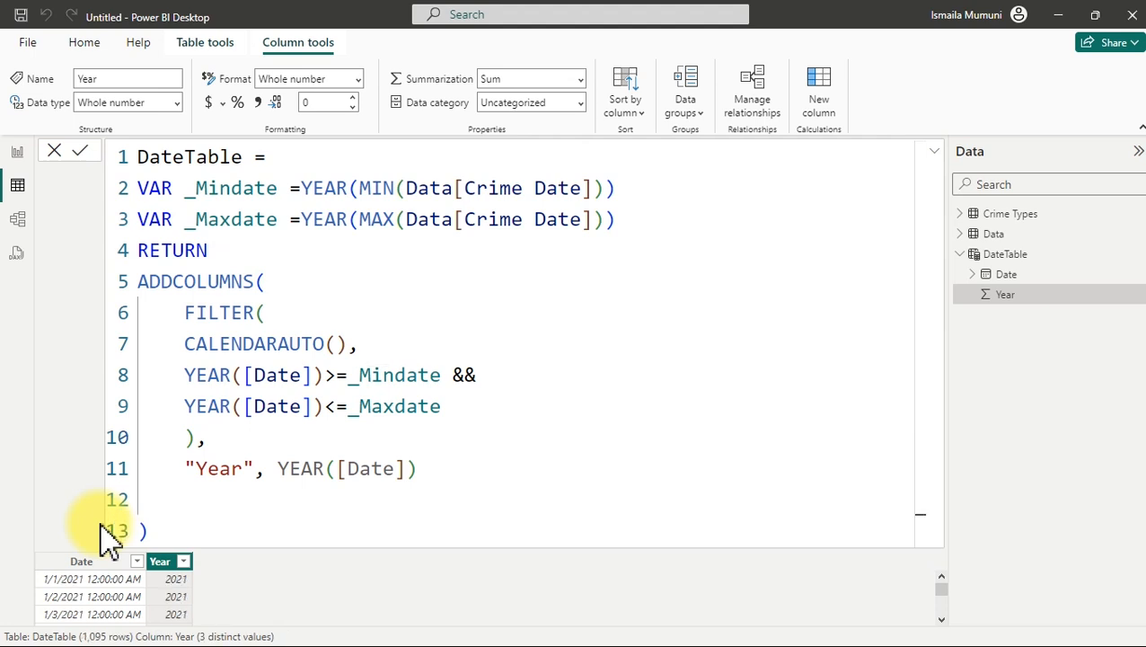
{"action": "left_click", "coordinate": [934, 155]}
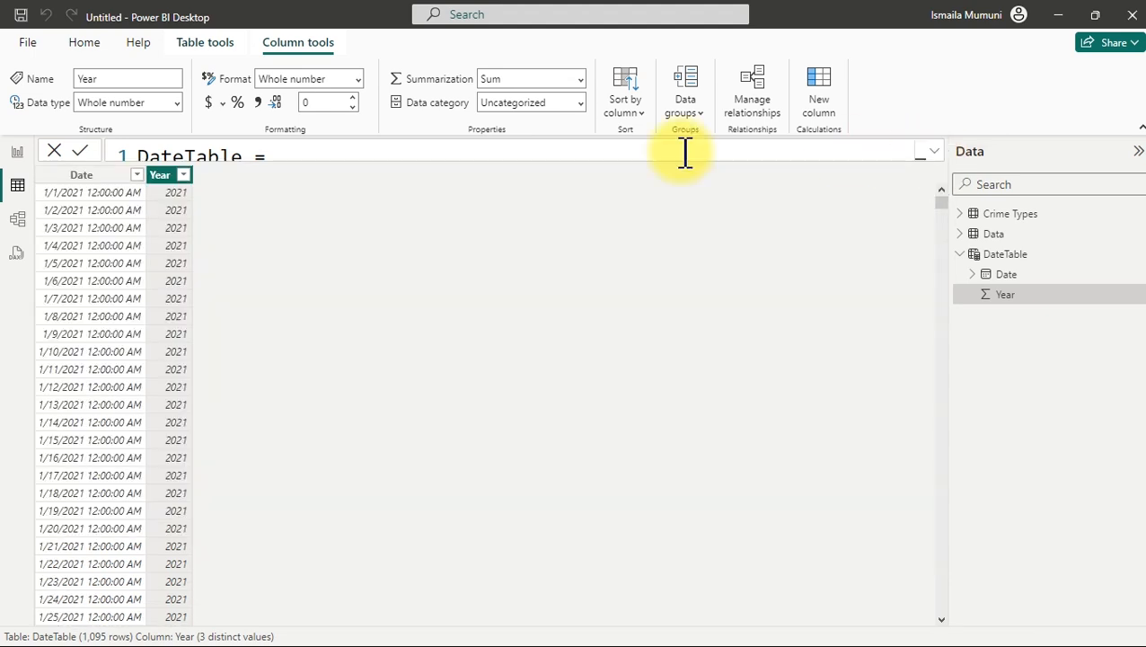
{"action": "left_click", "coordinate": [183, 176]}
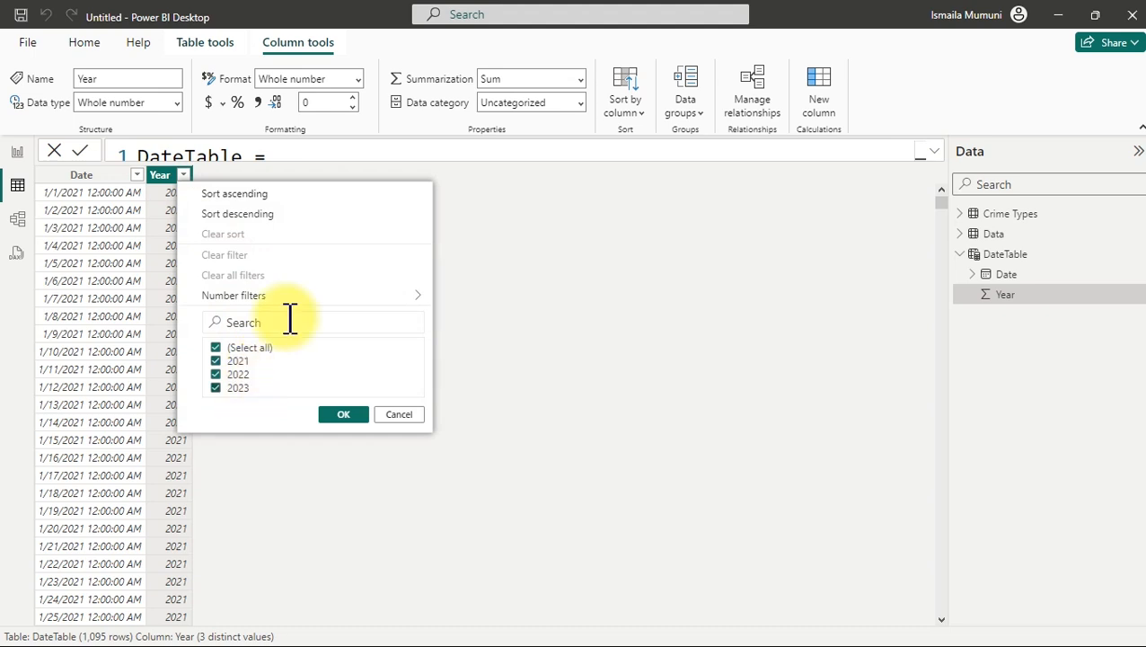
Set the Date column's data type to Date and its format to *3/14/2001 (Short Date).
{"action": "left_click", "coordinate": [72, 178]}
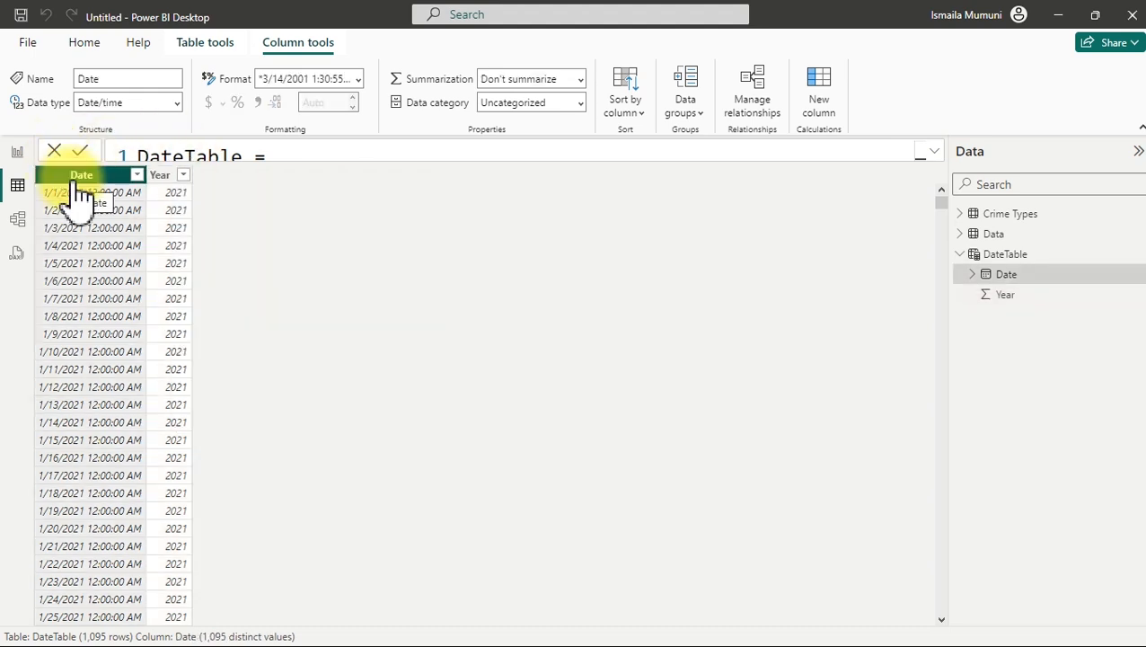
{"action": "left_click", "coordinate": [178, 104]}
{"action": "left_click", "coordinate": [122, 226]}
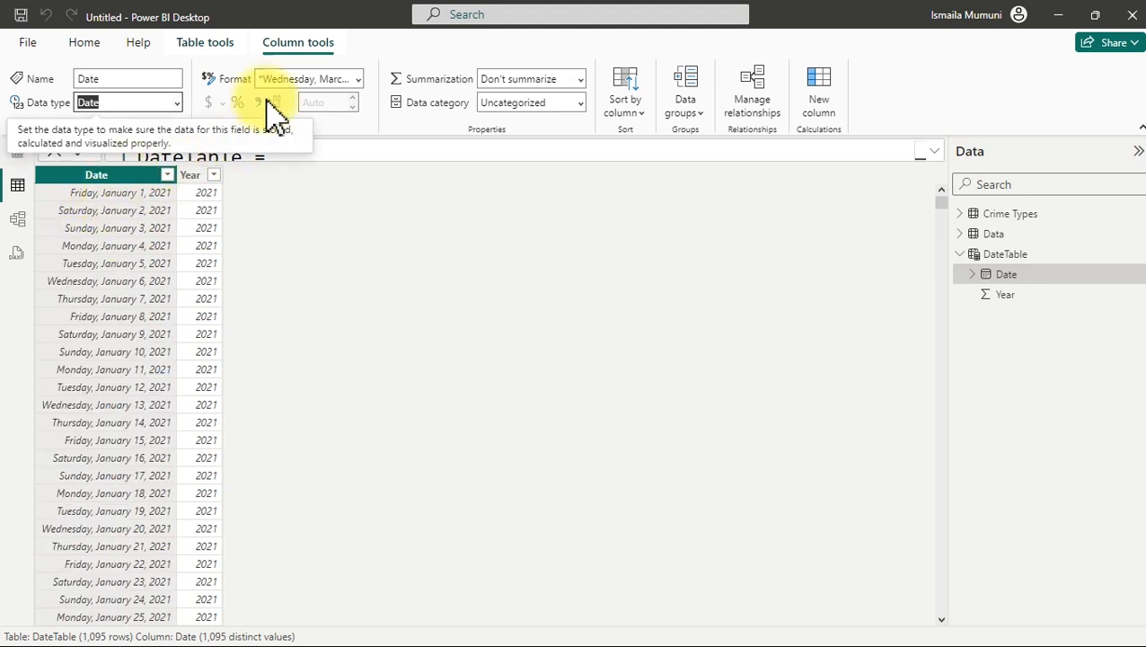
{"action": "left_click", "coordinate": [358, 79]}
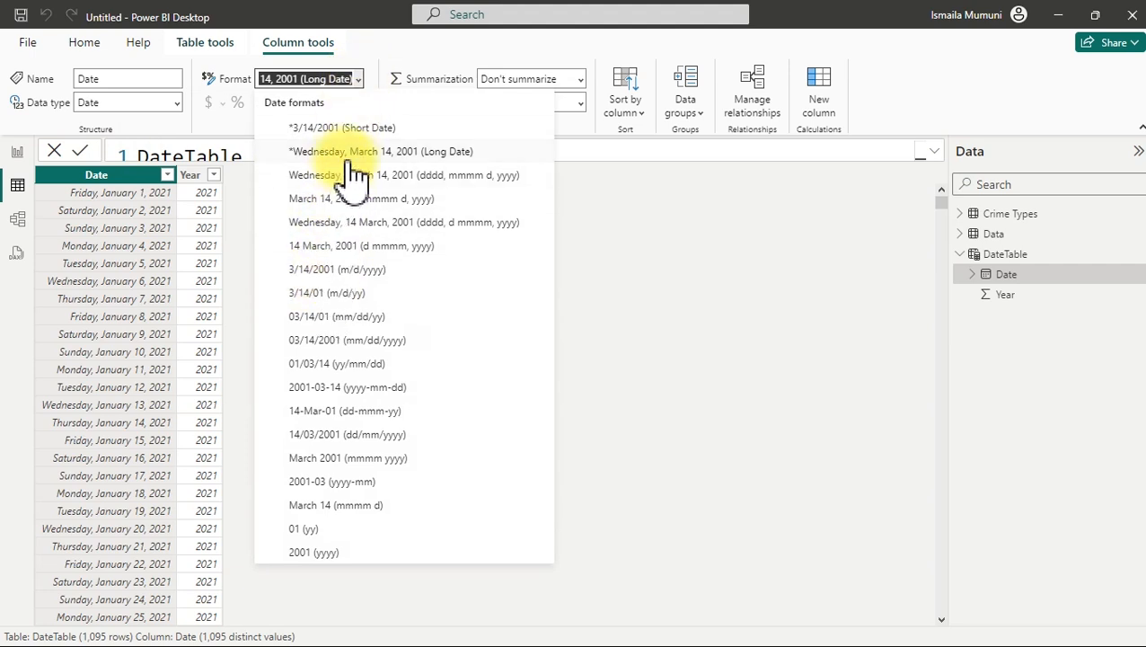
{"action": "left_click", "coordinate": [354, 131]}
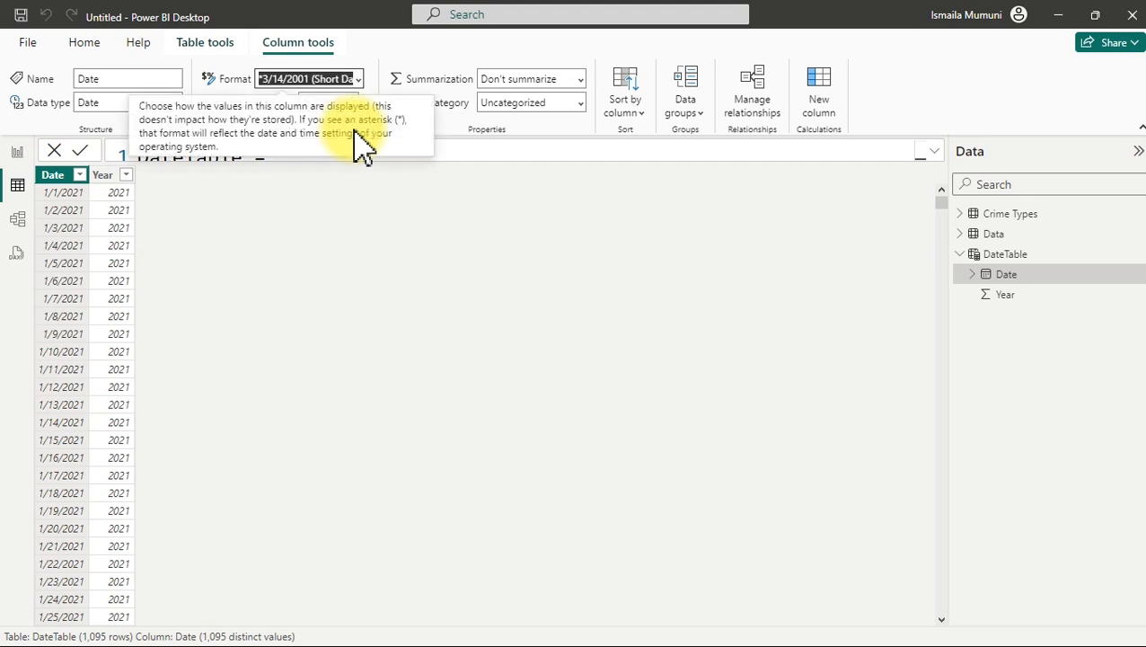
Add a second column name, "Month", on a new line after the Year expression in the expanded DateTable formula.
{"action": "left_click", "coordinate": [938, 153]}
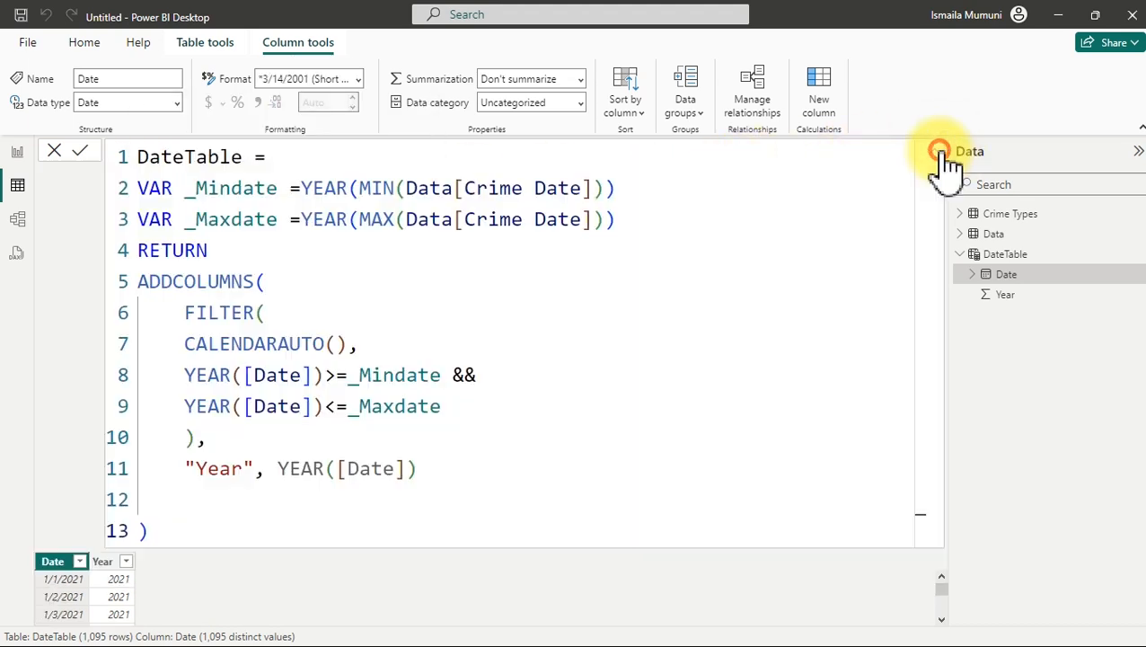
{"action": "left_click", "coordinate": [433, 468]}
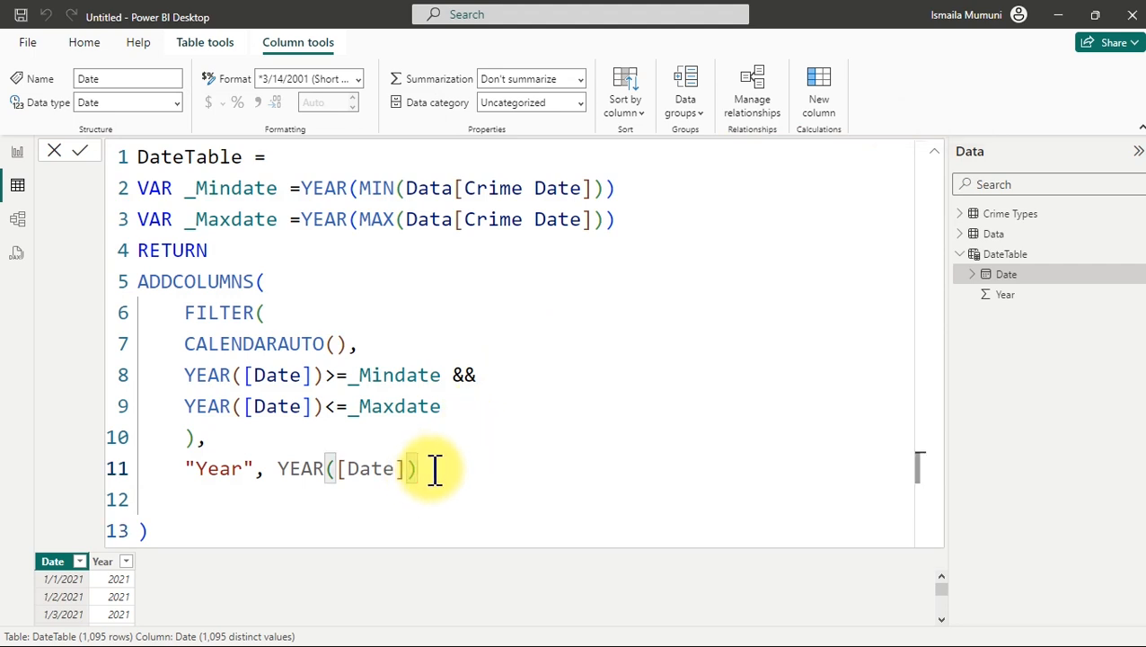
{"action": "type", "text": ","}
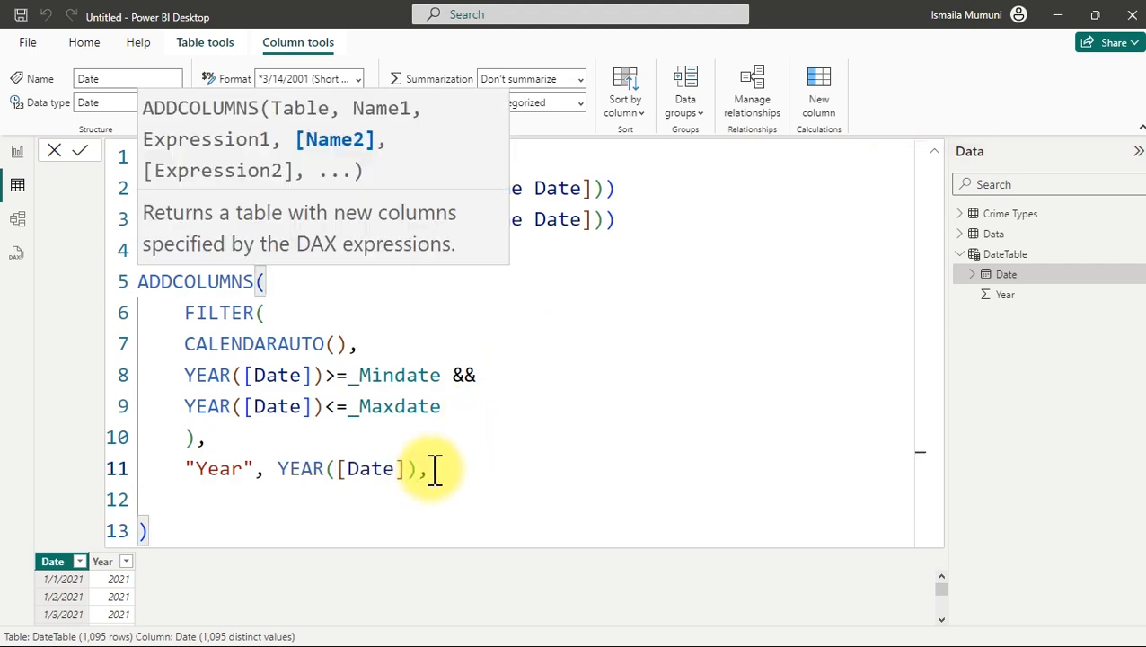
{"action": "key", "text": "shift+Return"}
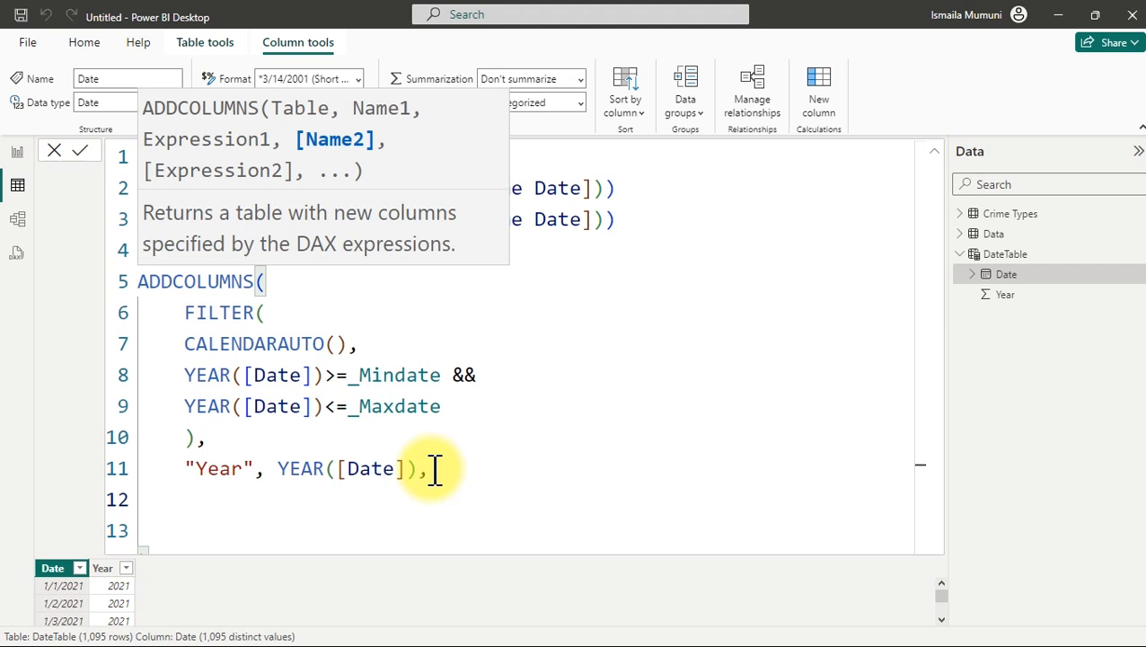
{"action": "type", "text": "\"Month"}
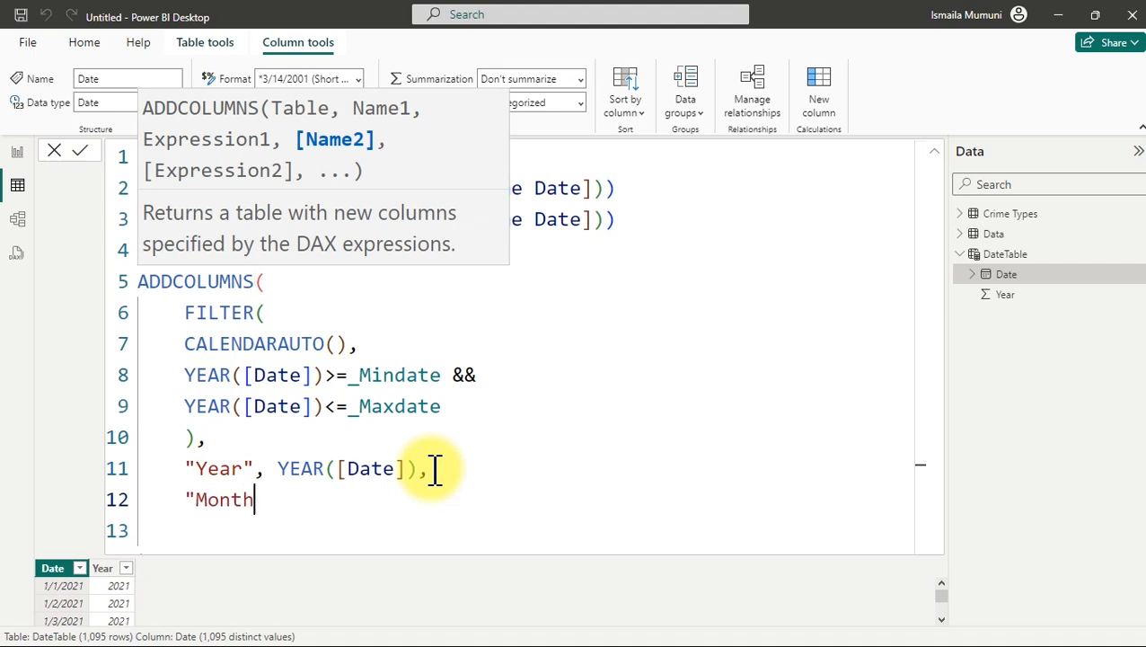
{"action": "type", "text": "\","}
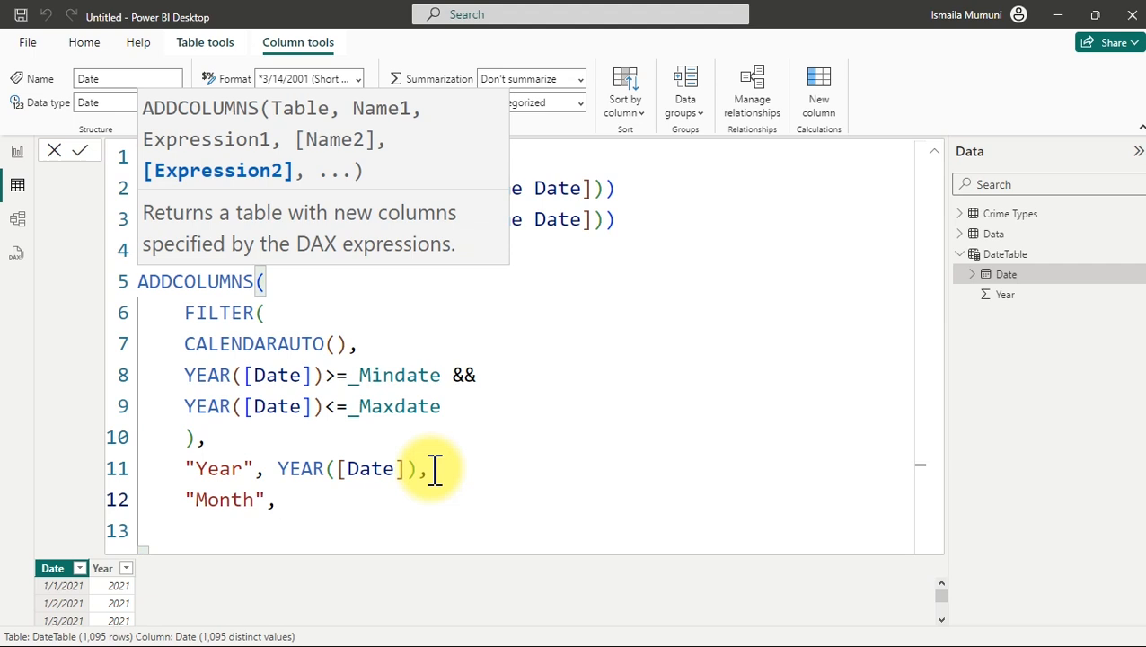
Enter a FORMAT expression on [Date] with the mmm format for the Month column and commit the formula.
{"action": "type", "text": "form"}
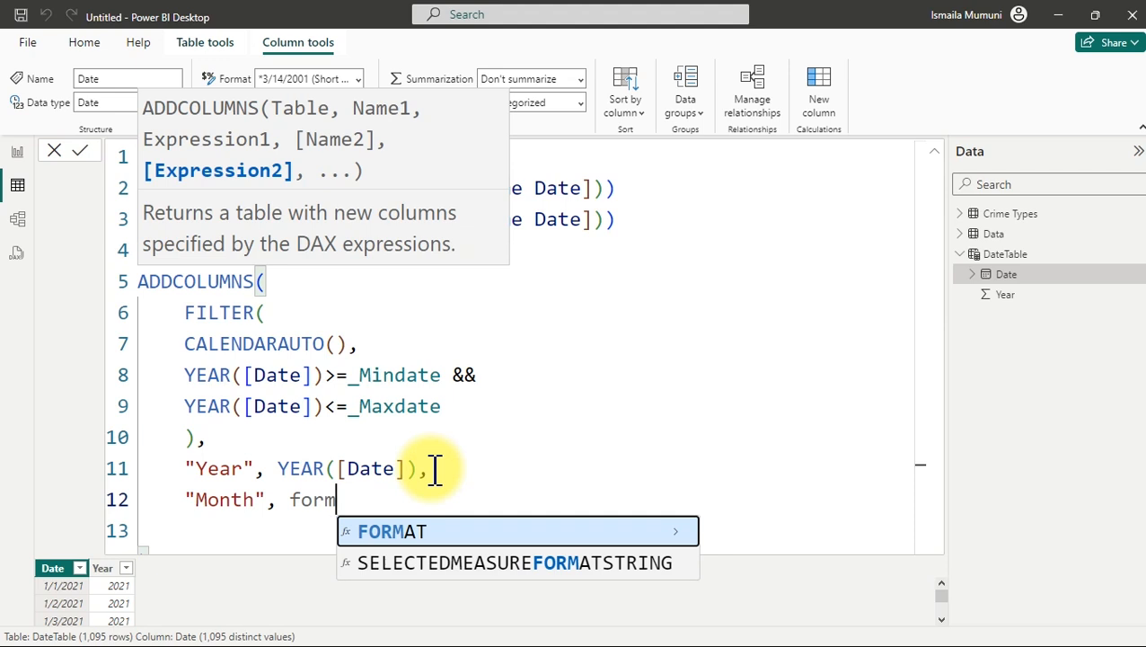
{"action": "key", "text": "Tab"}
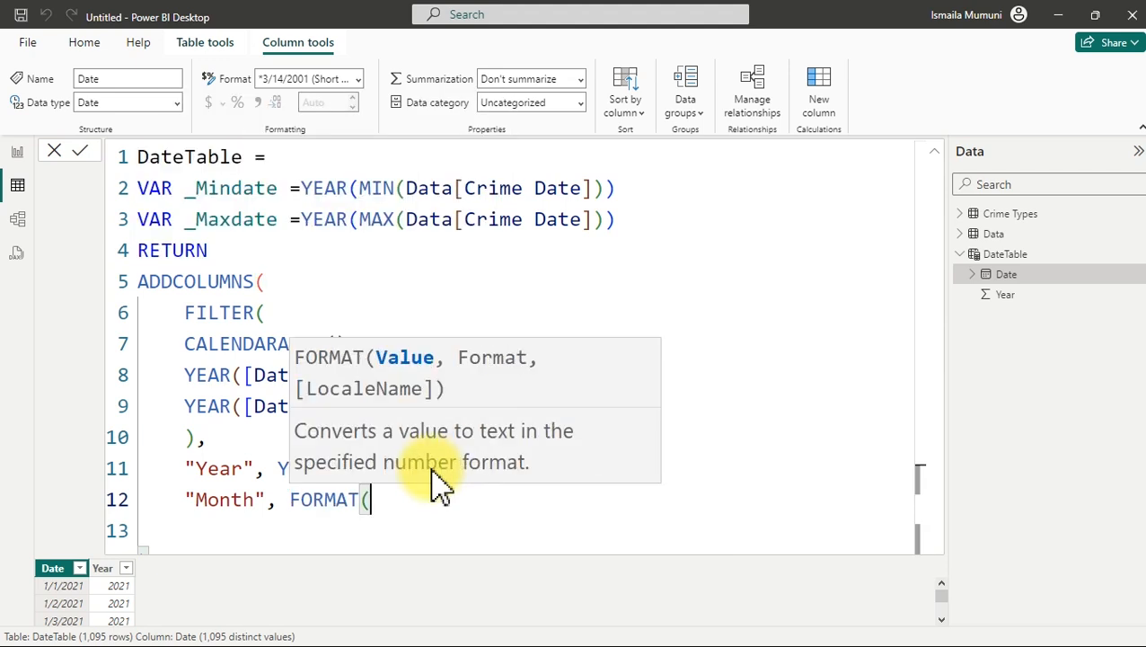
{"action": "type", "text": "["}
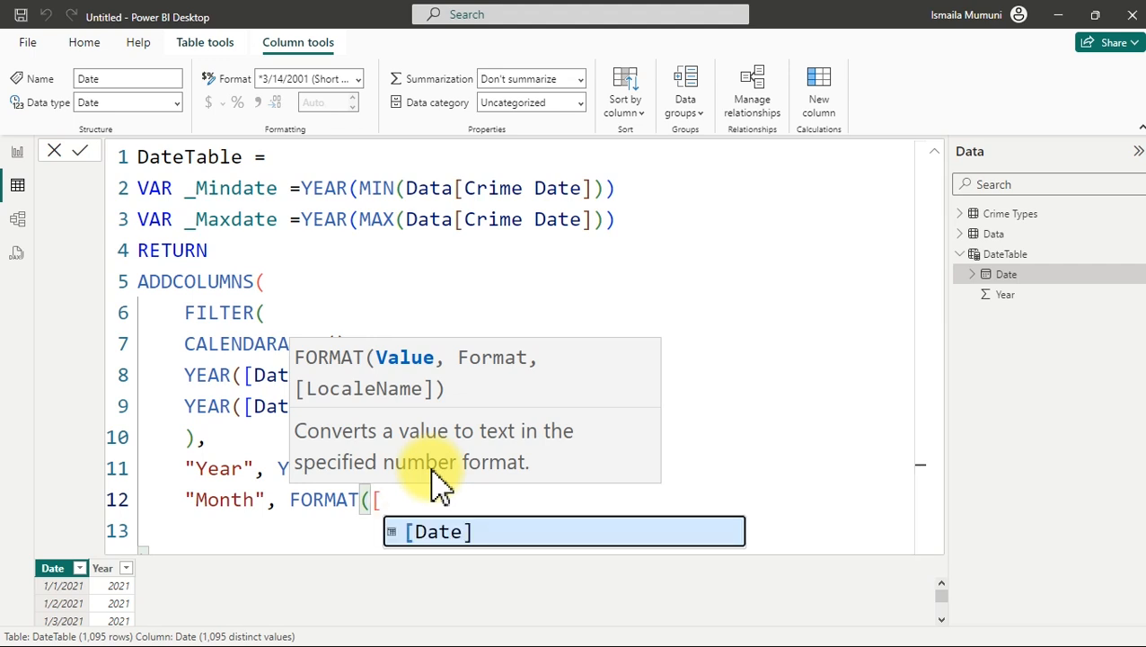
{"action": "key", "text": "Tab"}
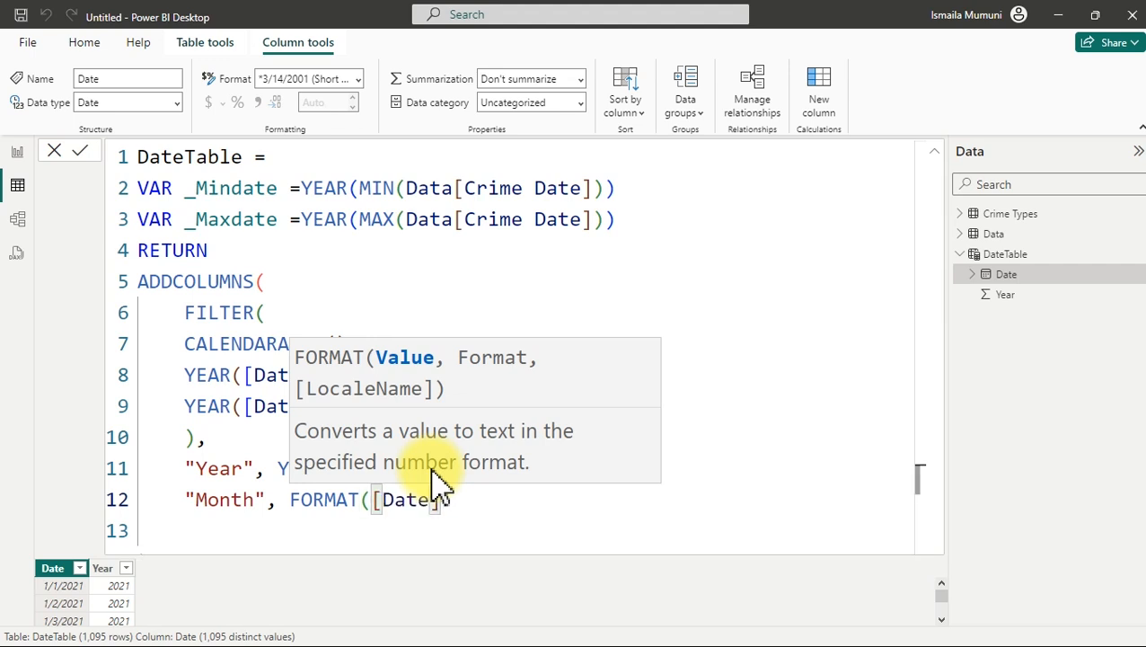
{"action": "type", "text": ","}
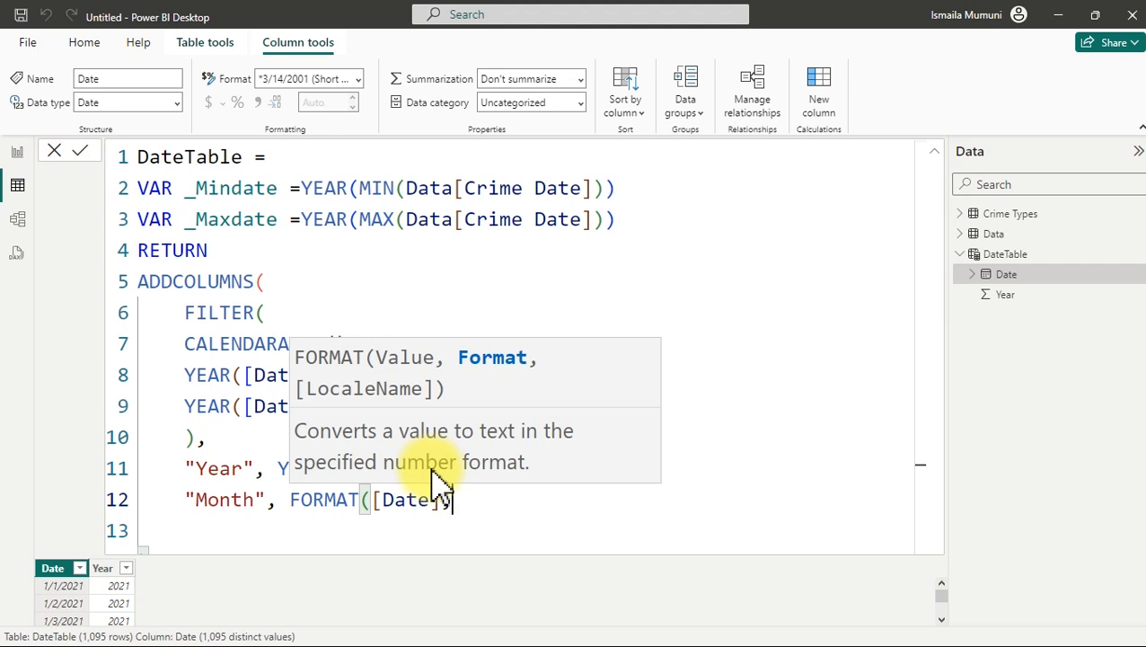
{"action": "type", "text": "\"mmm"}
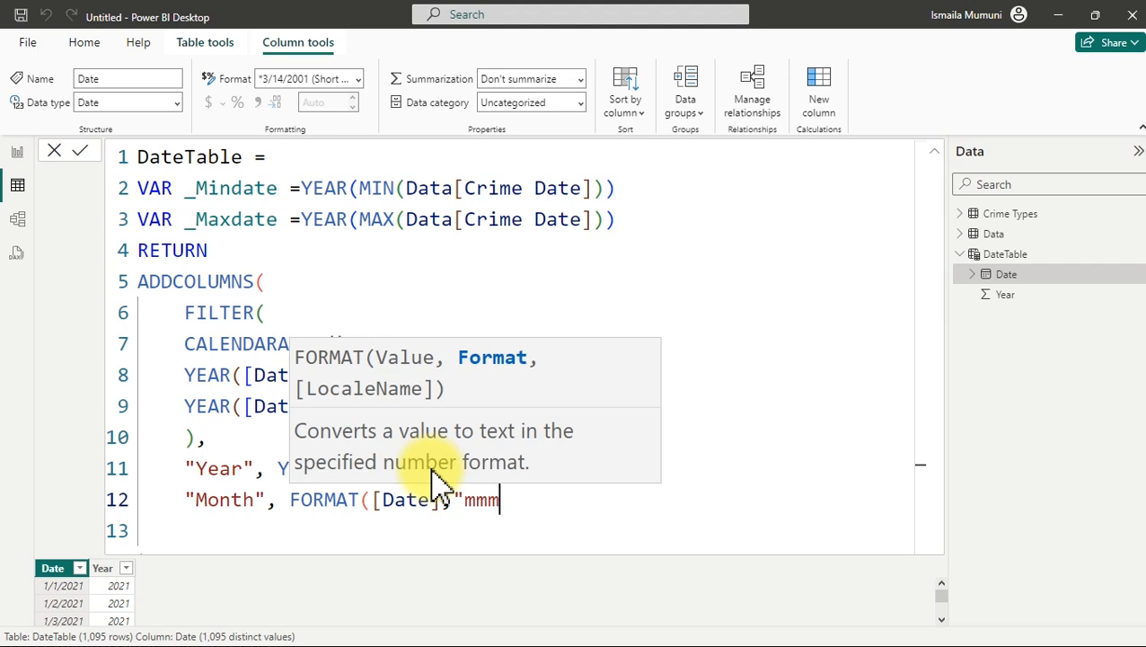
{"action": "type", "text": ")"}
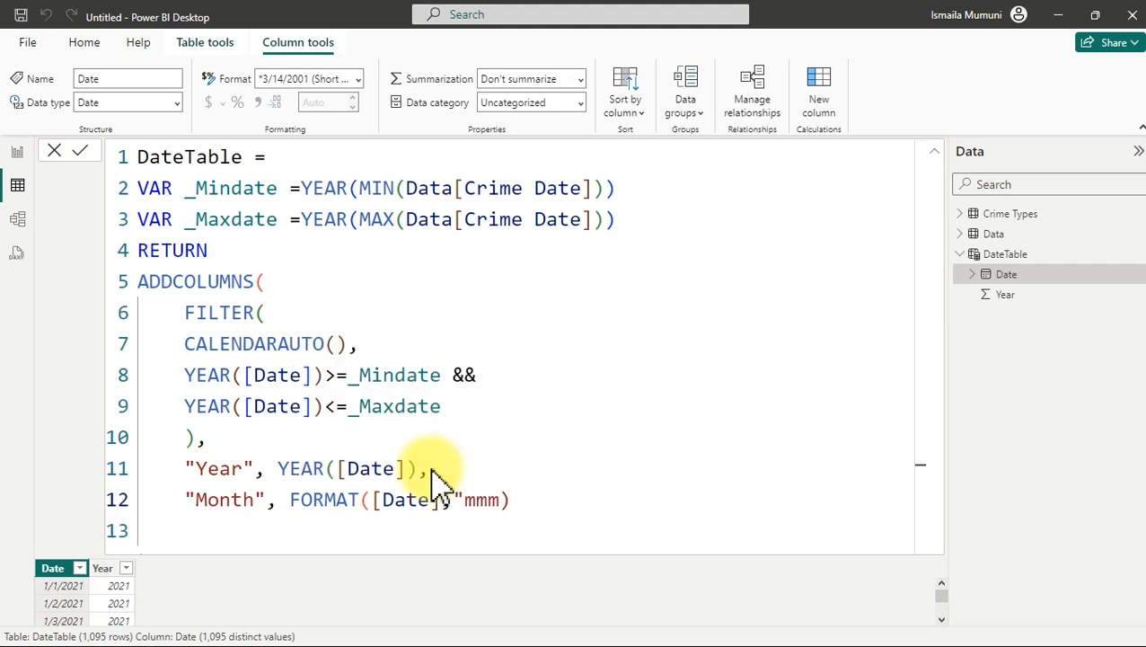
{"action": "key", "text": "Return"}
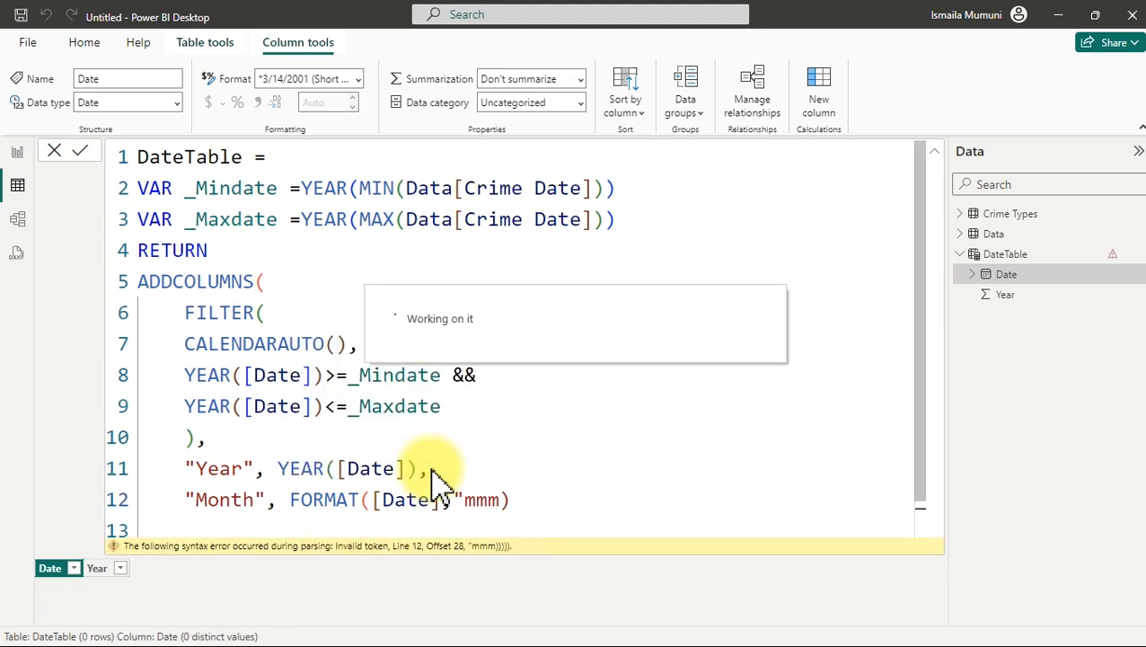
Add the missing closing quotation mark after mmm in the Month column's FORMAT expression and resubmit the formula.
{"action": "double_click", "coordinate": [501, 500]}
{"action": "type", "text": "\""}
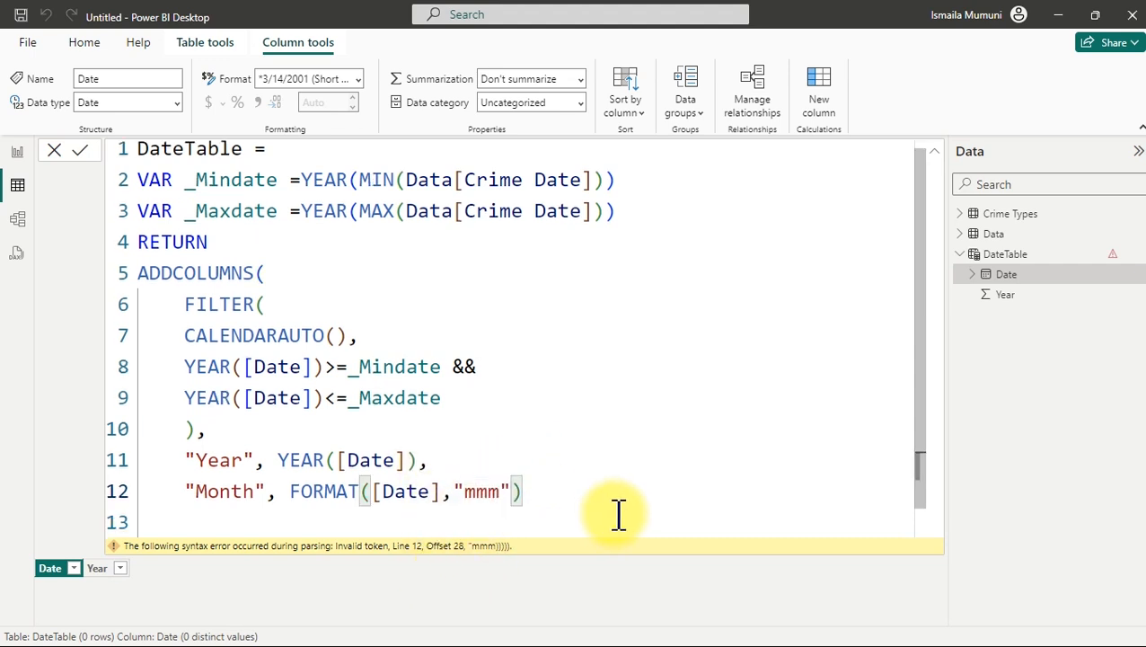
{"action": "left_click", "coordinate": [624, 530]}
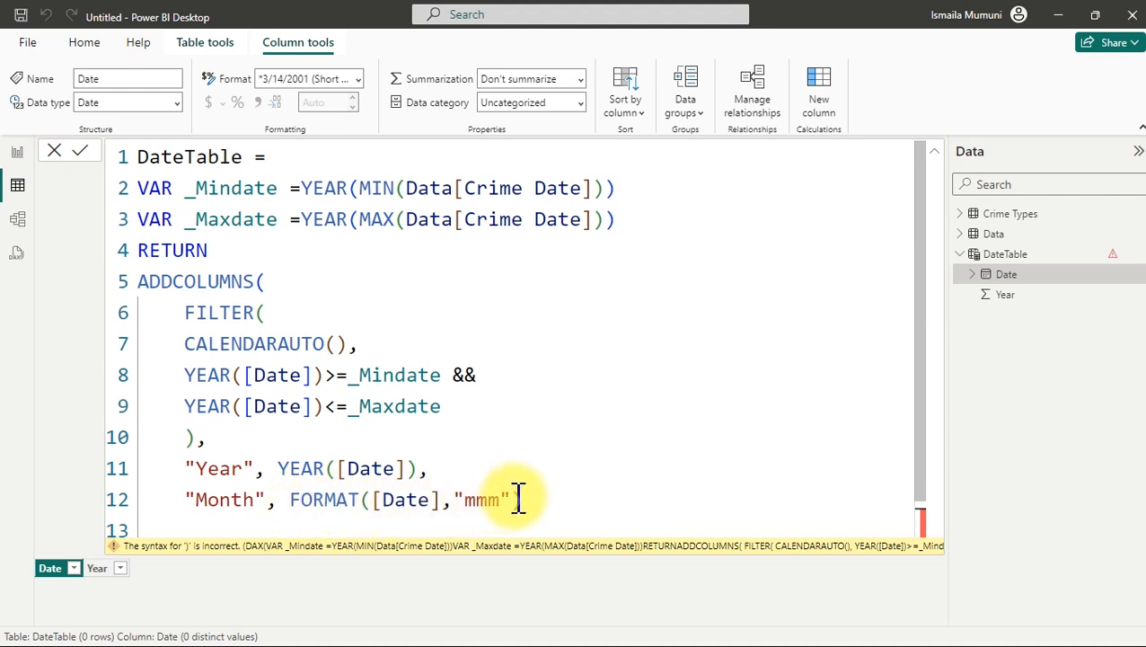
Remove the two surplus closing parentheses at the end of the DateTable formula and commit it.
{"action": "scroll", "coordinate": [519, 499], "scroll_direction": "down", "scroll_amount": 1}
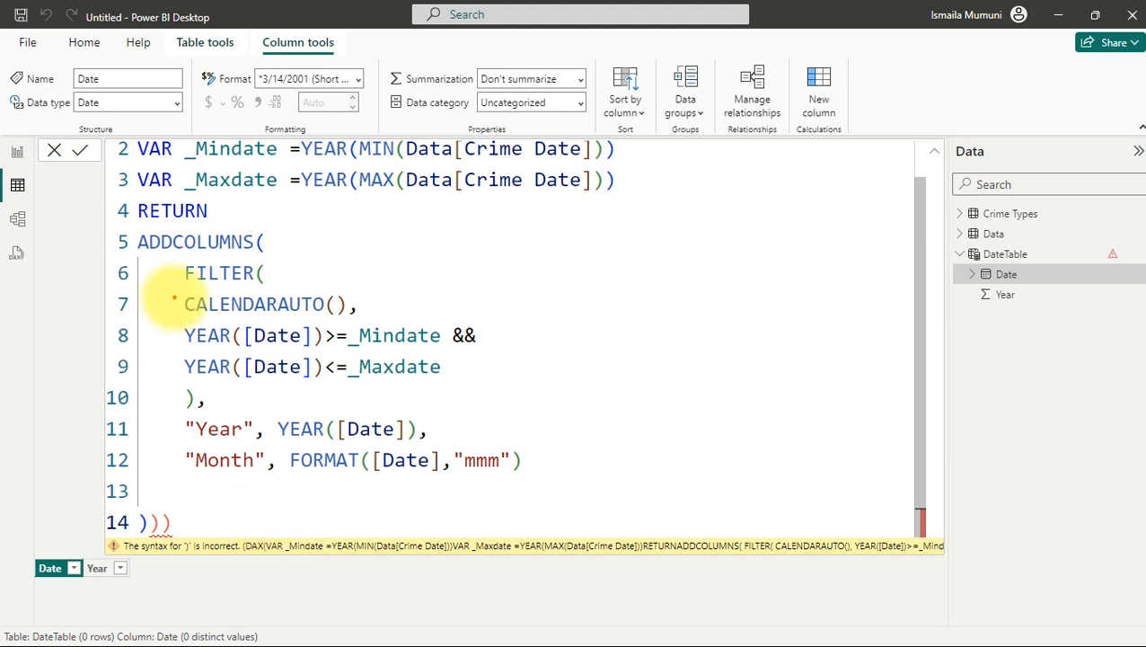
{"action": "left_click", "coordinate": [150, 499]}
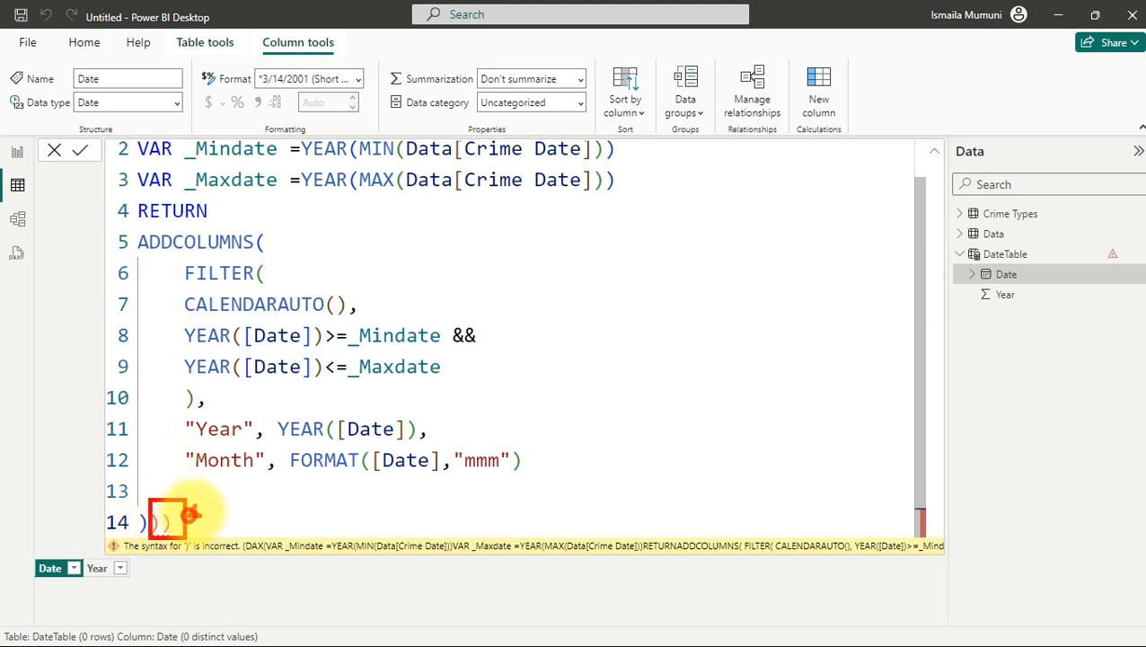
{"action": "left_click", "coordinate": [189, 519]}
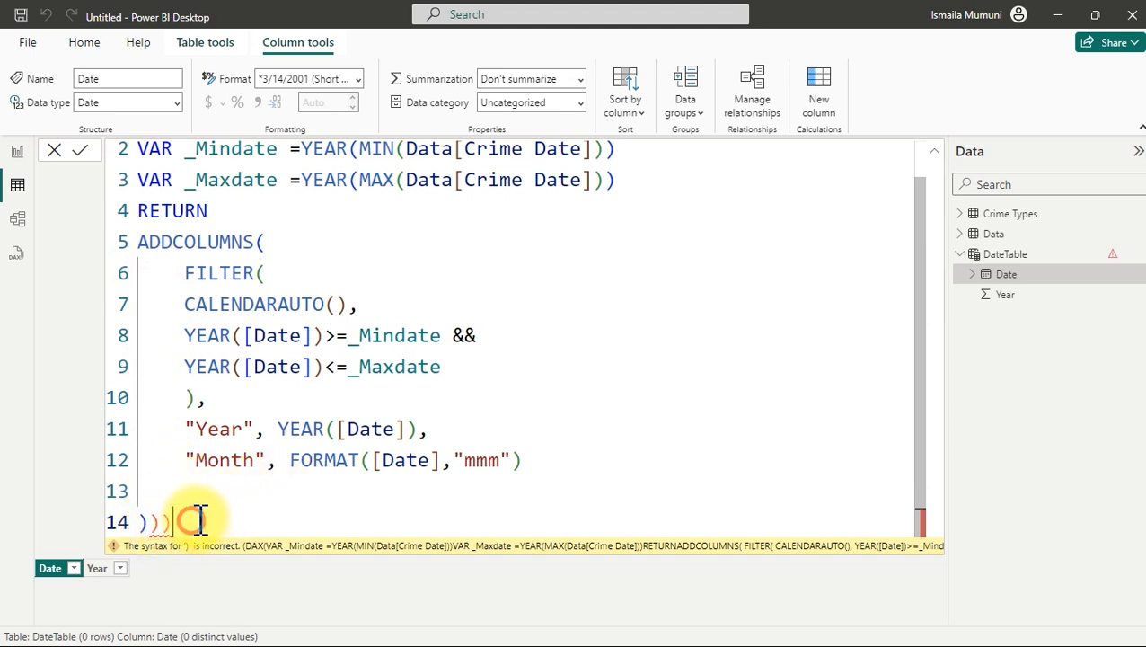
{"action": "key", "text": "BackSpace"}
{"action": "key", "text": "BackSpace"}
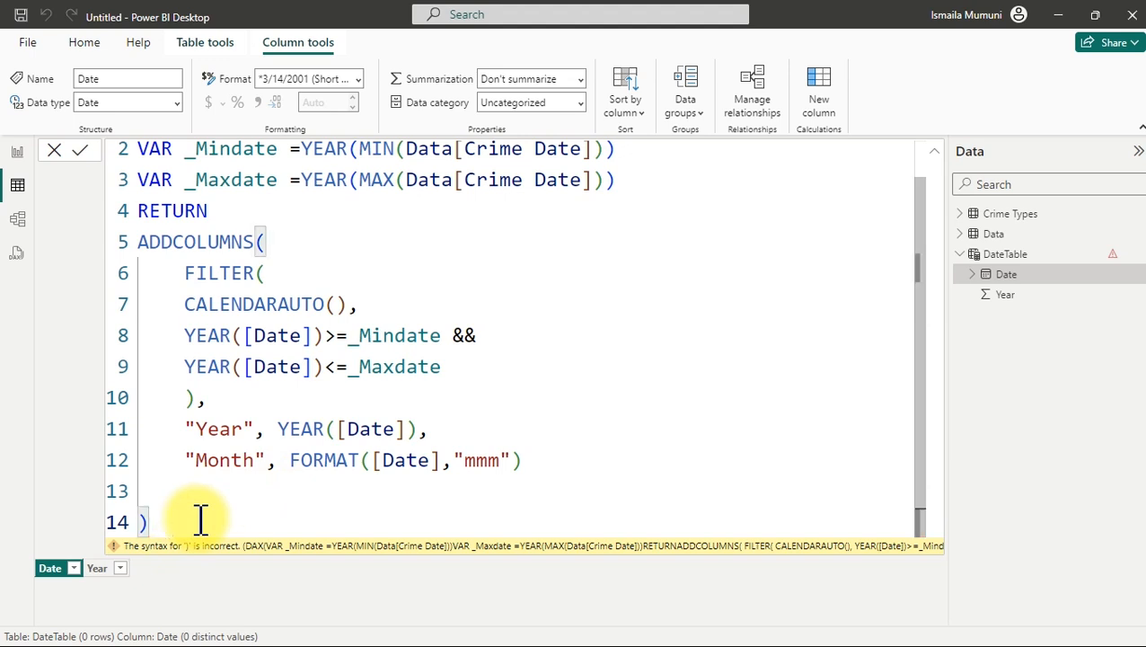
{"action": "key", "text": "Return"}
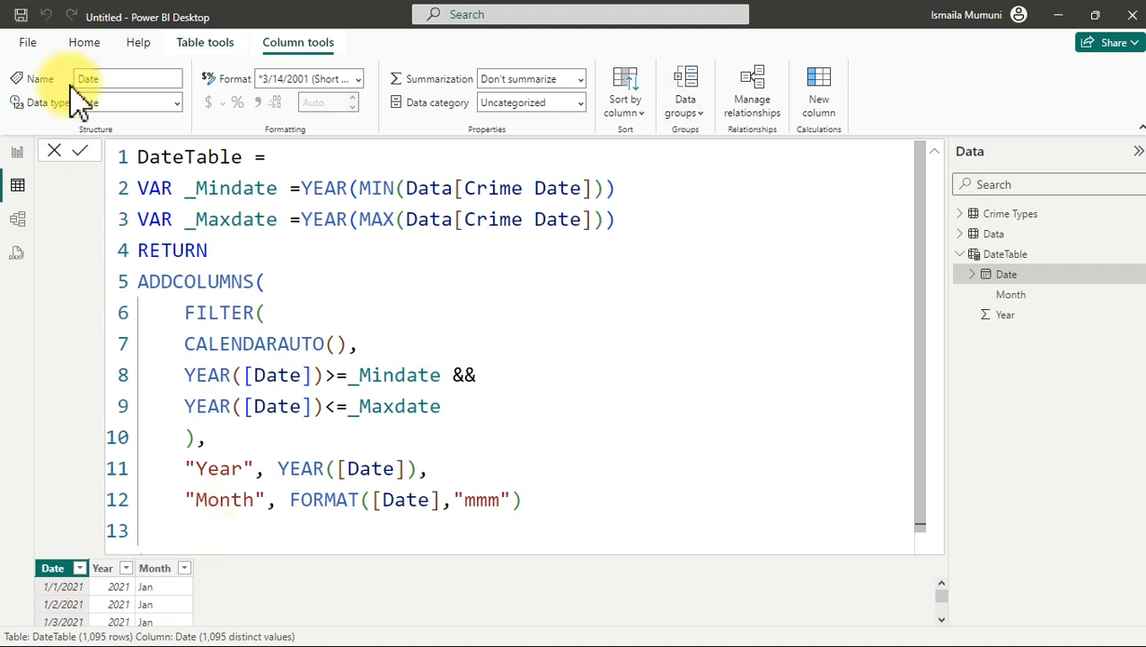
Add the Date field from DateTable to the blank report page as a new visual.
{"action": "left_click", "coordinate": [18, 160]}
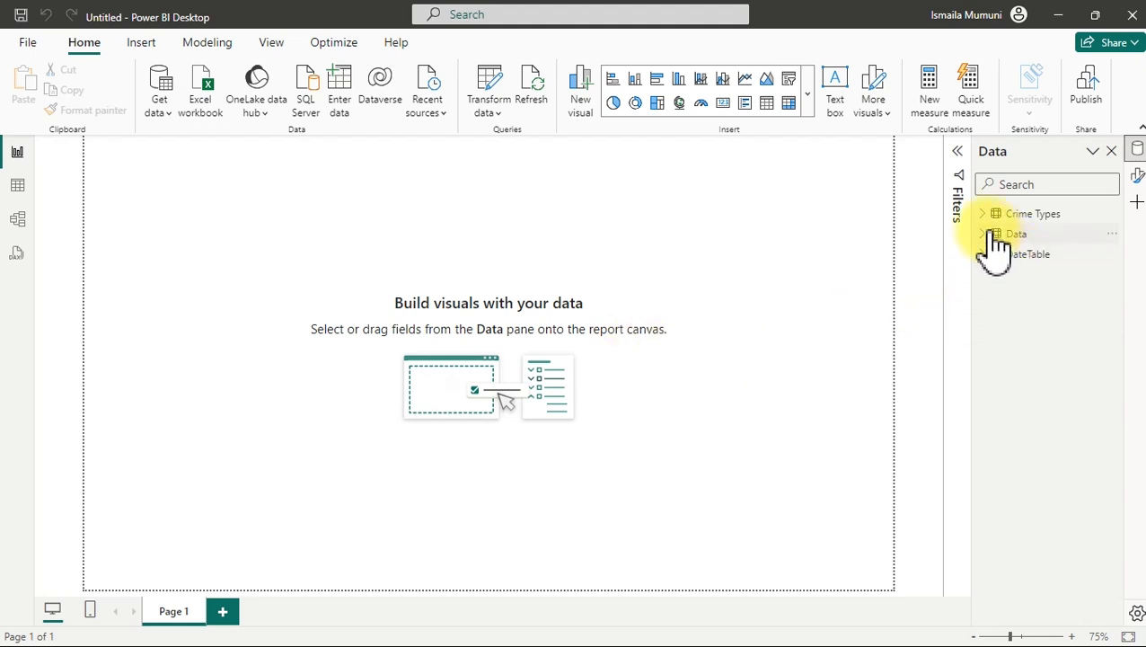
{"action": "mouse_move", "coordinate": [998, 247]}
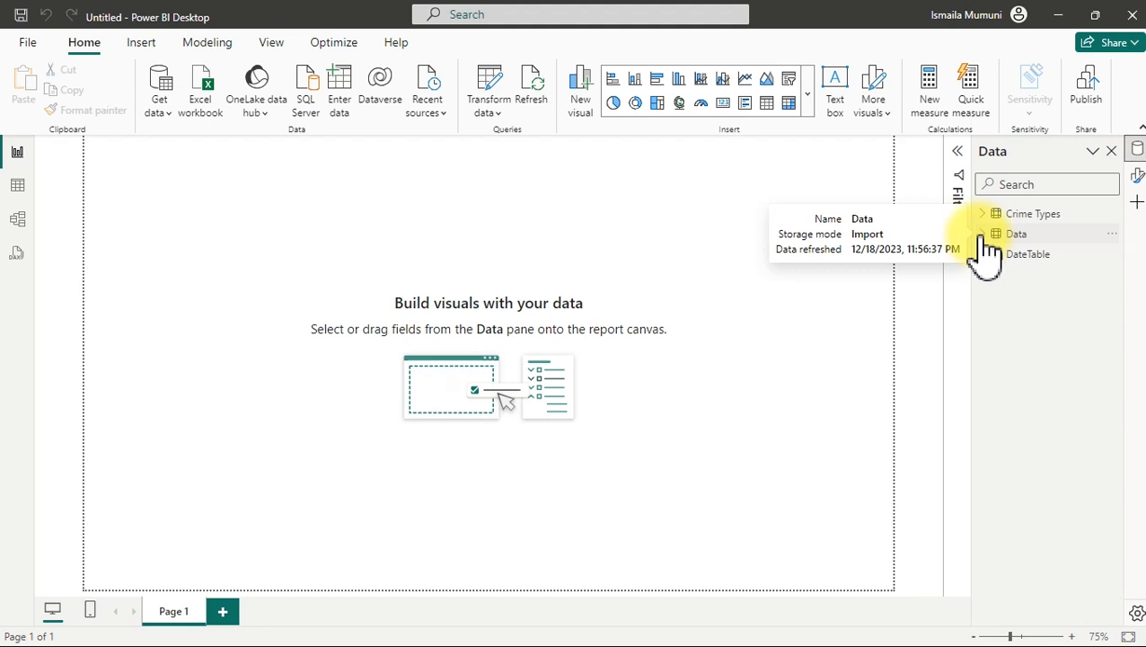
{"action": "left_click", "coordinate": [984, 235]}
{"action": "left_click", "coordinate": [987, 235]}
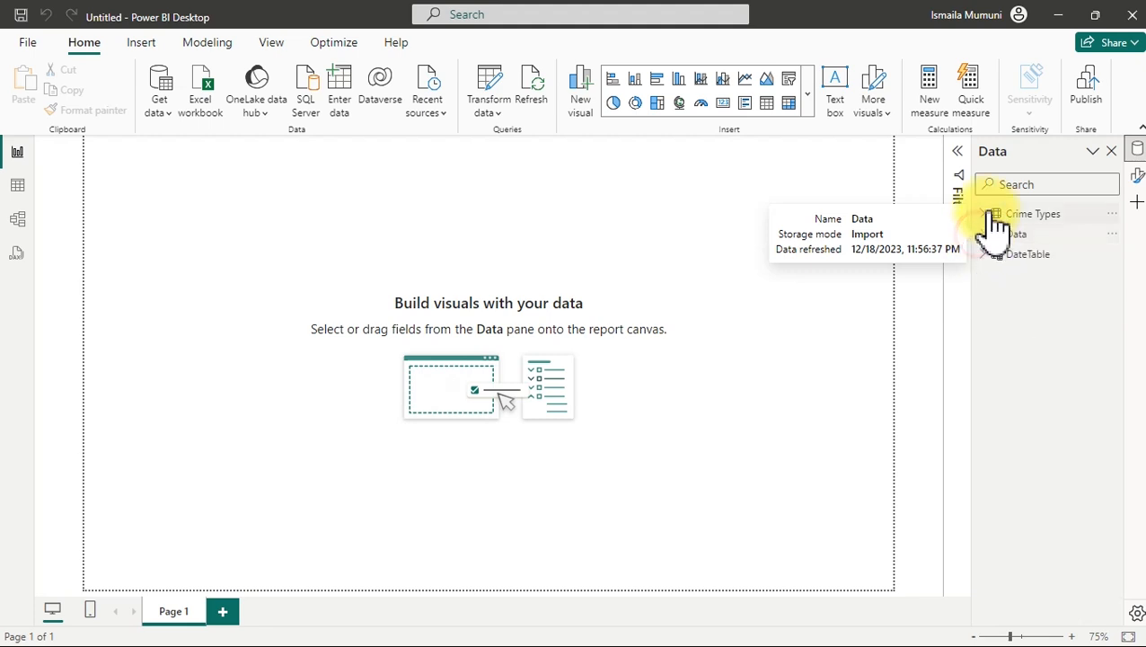
{"action": "left_click", "coordinate": [988, 254]}
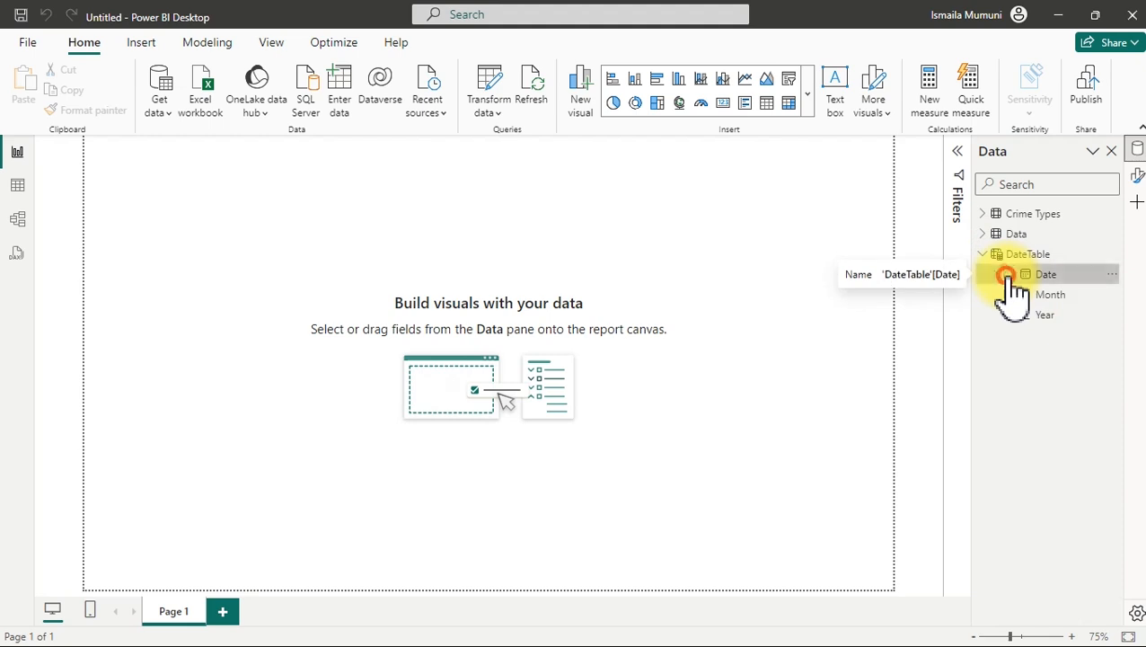
{"action": "left_click", "coordinate": [1009, 275]}
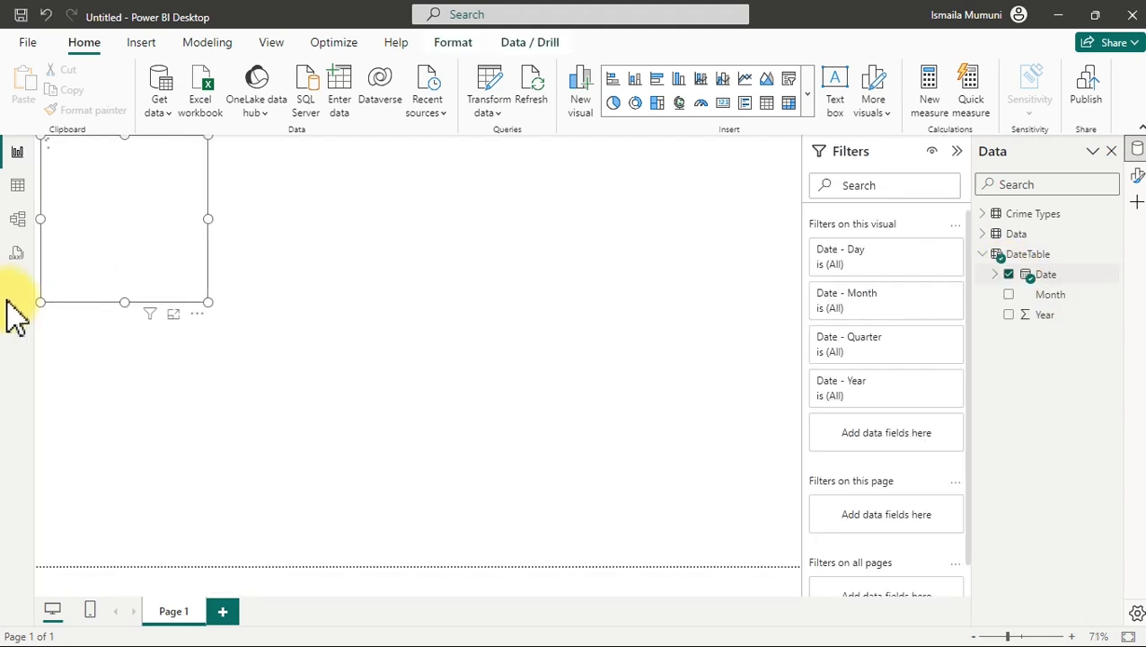
Move the date hierarchy table away from the page corner and enlarge it to show more rows.
{"action": "left_click", "coordinate": [136, 241]}
{"action": "left_click_drag", "start_coordinate": [141, 238], "coordinate": [214, 301]}
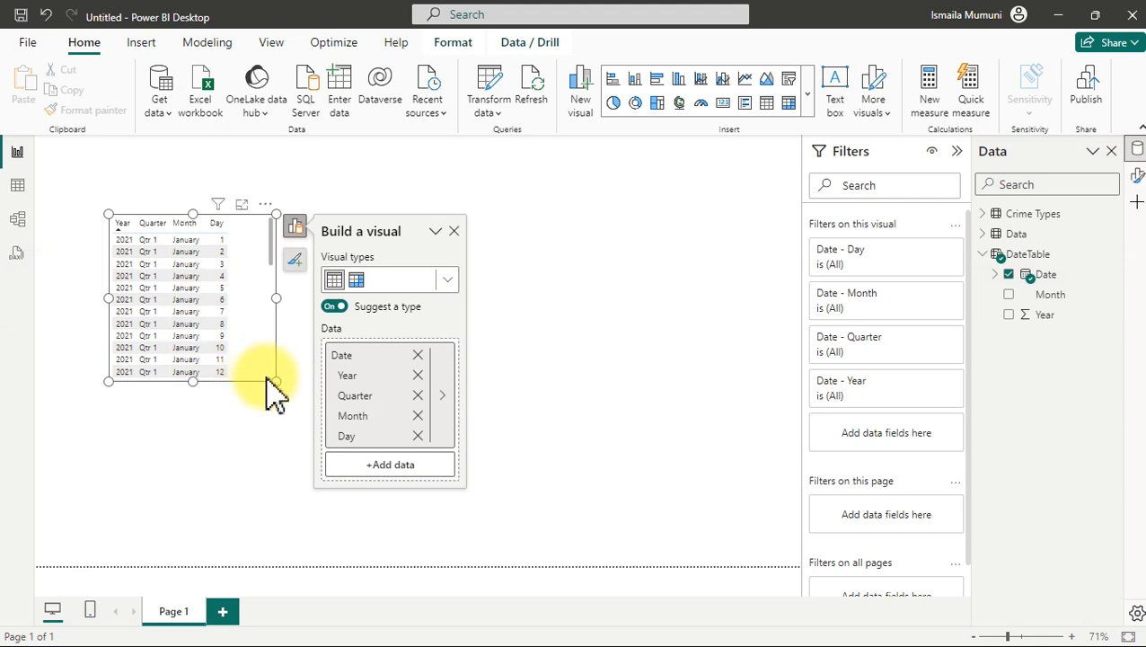
{"action": "left_click_drag", "start_coordinate": [275, 380], "coordinate": [370, 498]}
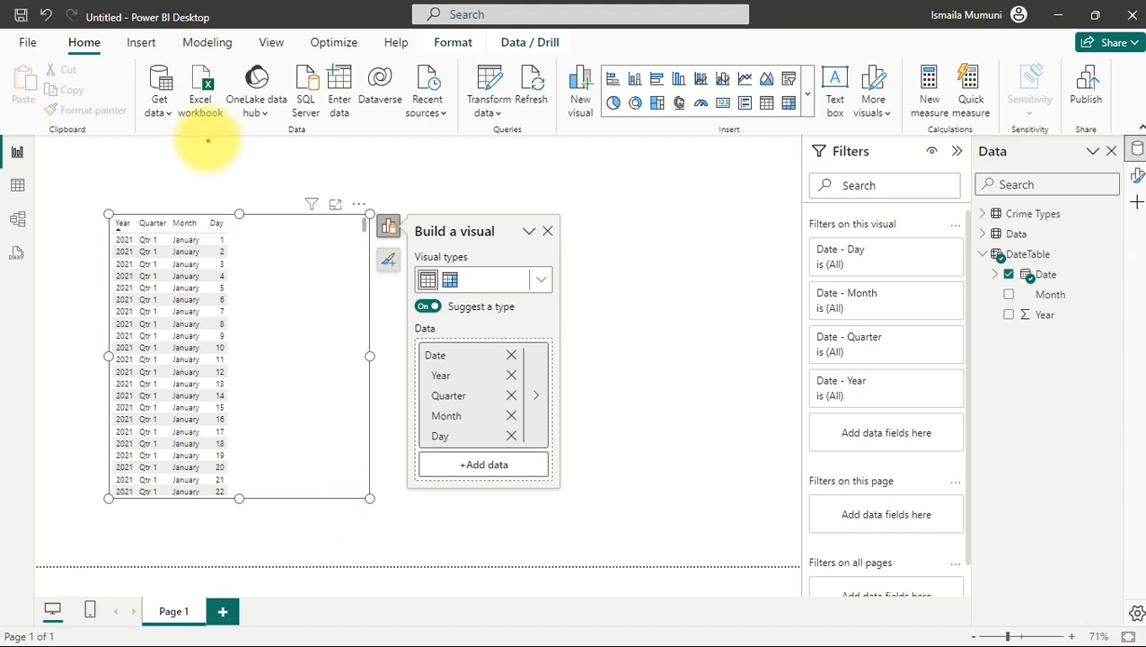
{"action": "left_click_drag", "start_coordinate": [124, 203], "coordinate": [132, 160]}
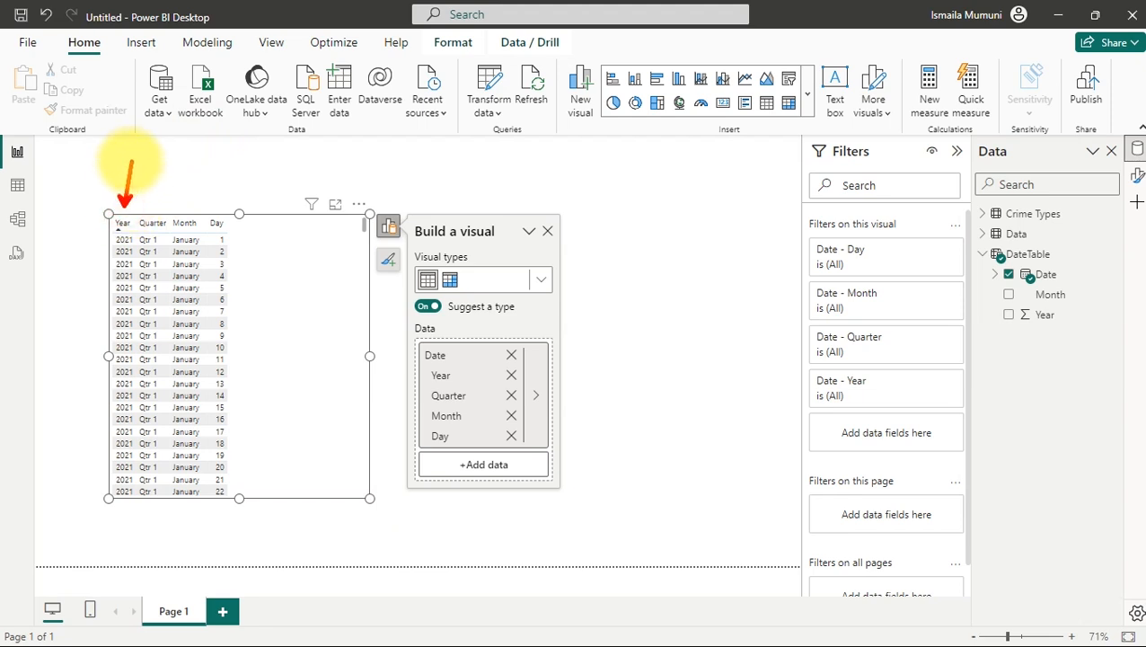
{"action": "left_click_drag", "start_coordinate": [155, 199], "coordinate": [166, 155]}
{"action": "left_click_drag", "start_coordinate": [186, 203], "coordinate": [194, 162]}
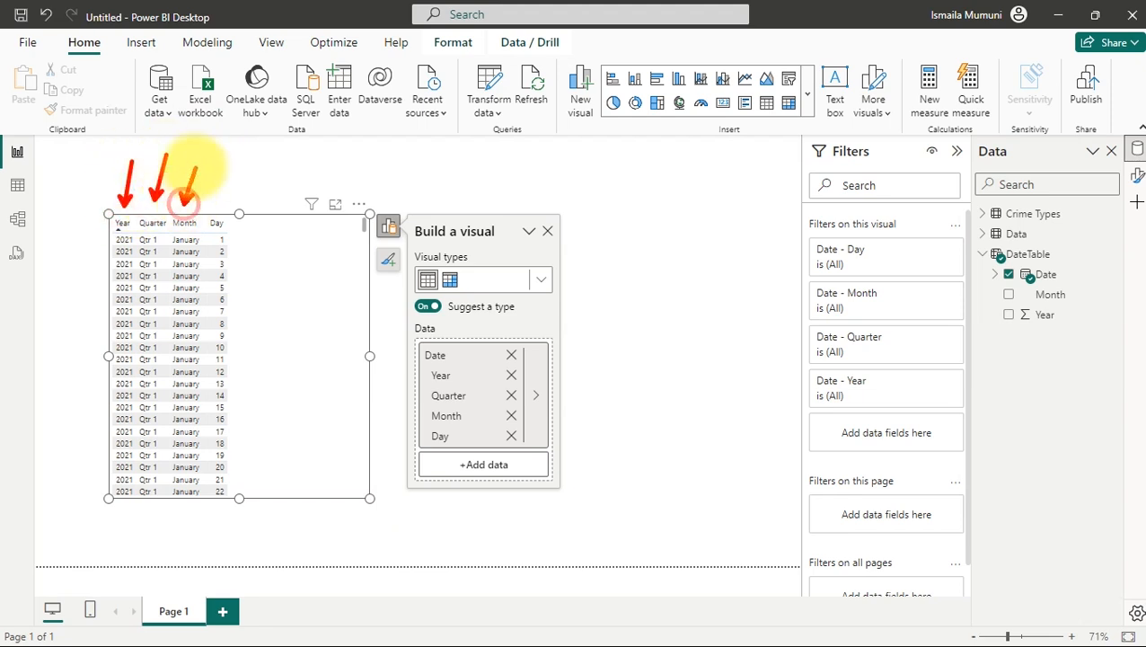
{"action": "left_click_drag", "start_coordinate": [219, 205], "coordinate": [233, 164]}
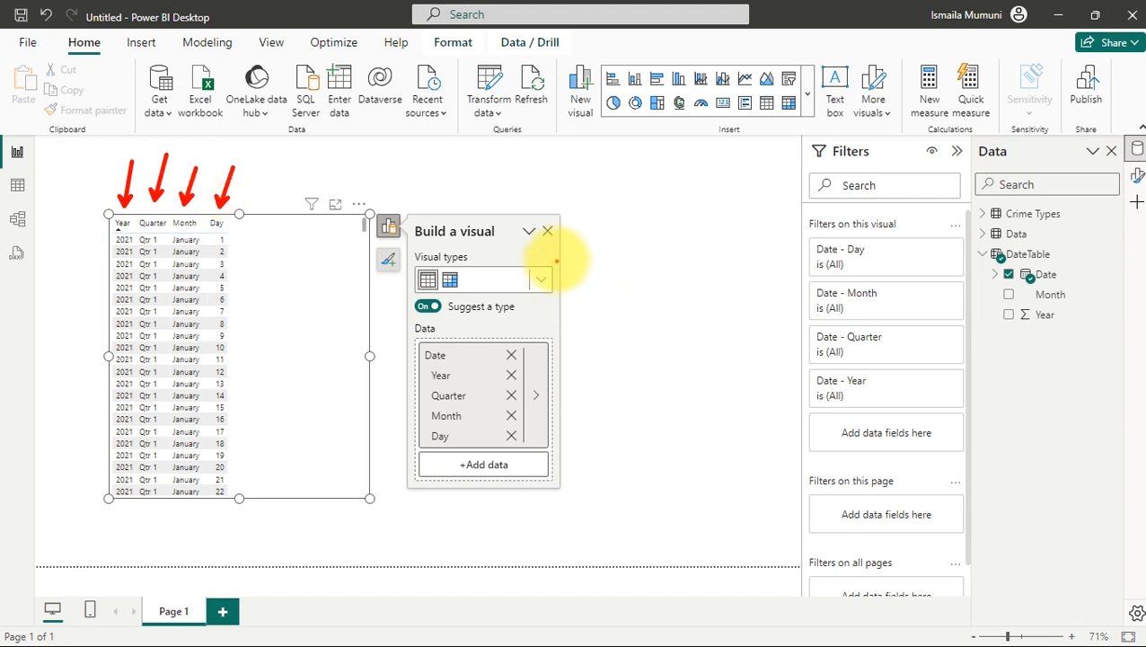
{"action": "mouse_move", "coordinate": [562, 192]}
{"action": "left_mouse_down"}
{"action": "mouse_move", "coordinate": [590, 174]}
{"action": "mouse_move", "coordinate": [584, 210]}
{"action": "left_mouse_up"}
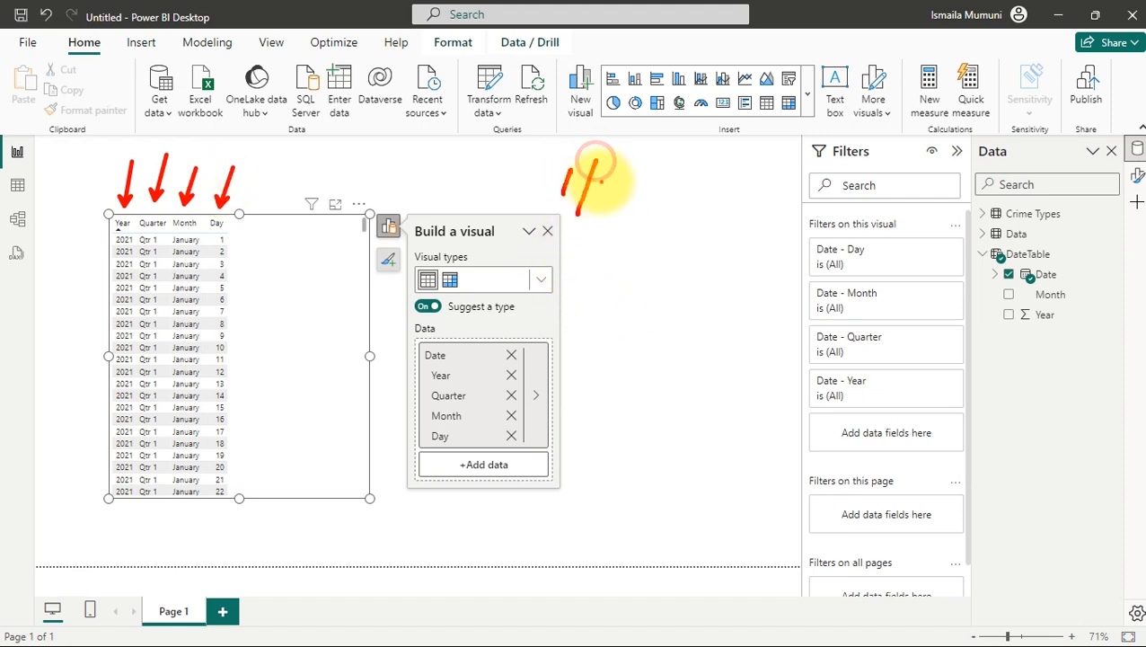
{"action": "mouse_move", "coordinate": [633, 165]}
{"action": "left_mouse_down"}
{"action": "mouse_move", "coordinate": [618, 214]}
{"action": "mouse_move", "coordinate": [671, 206]}
{"action": "mouse_move", "coordinate": [696, 174]}
{"action": "mouse_move", "coordinate": [729, 198]}
{"action": "mouse_move", "coordinate": [749, 187]}
{"action": "left_mouse_up"}
{"action": "mouse_move", "coordinate": [753, 160]}
{"action": "left_mouse_down"}
{"action": "mouse_move", "coordinate": [746, 191]}
{"action": "mouse_move", "coordinate": [657, 222]}
{"action": "left_mouse_up"}
{"action": "left_click_drag", "start_coordinate": [762, 214], "coordinate": [636, 232]}
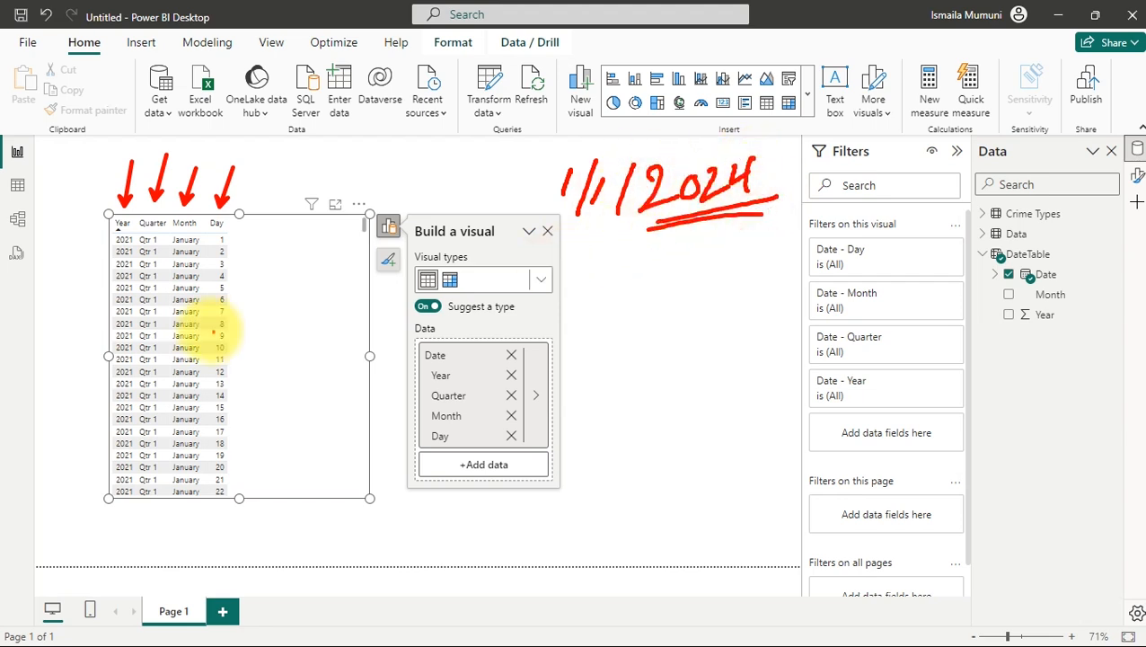
{"action": "mouse_move", "coordinate": [90, 214]}
{"action": "left_mouse_down"}
{"action": "mouse_move", "coordinate": [271, 186]}
{"action": "mouse_move", "coordinate": [302, 459]}
{"action": "mouse_move", "coordinate": [72, 504]}
{"action": "mouse_move", "coordinate": [82, 193]}
{"action": "left_mouse_up"}
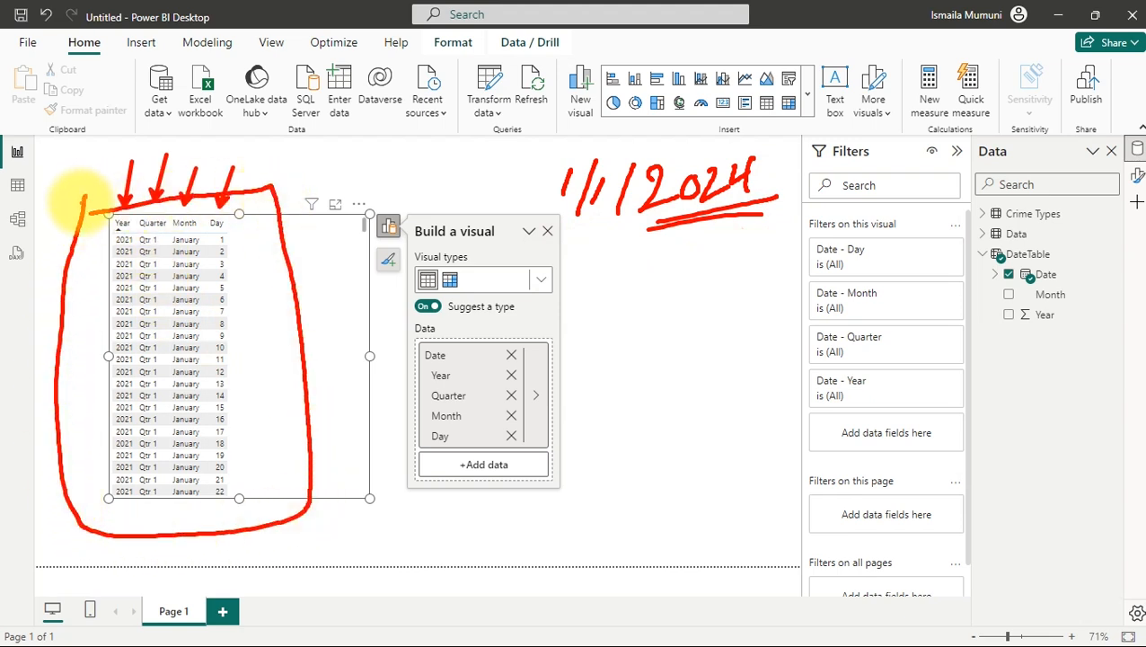
{"action": "key", "text": "Escape"}
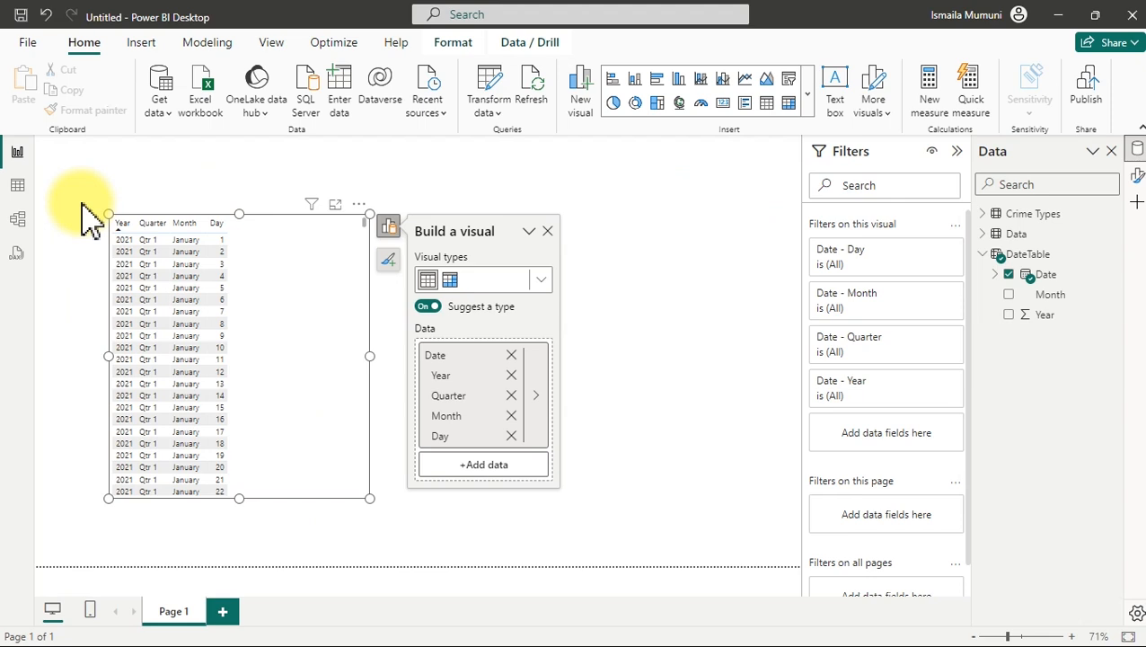
Collapse the DateTable formula and mark DateTable as a date table, using Date as its date column.
{"action": "left_click", "coordinate": [19, 186]}
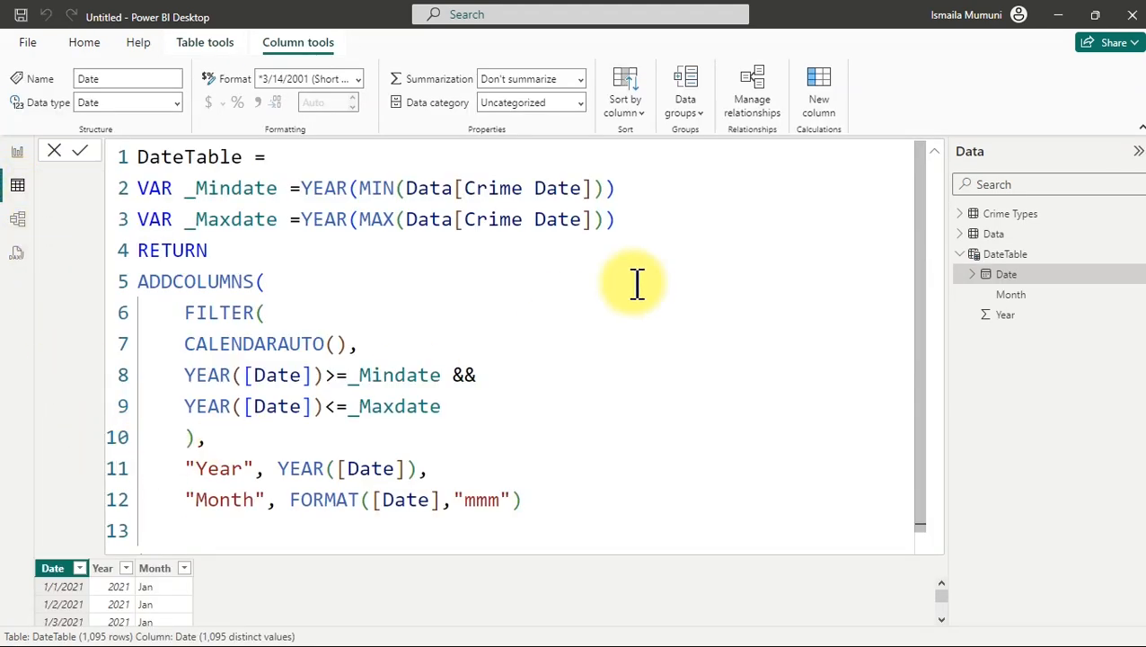
{"action": "left_click", "coordinate": [940, 157]}
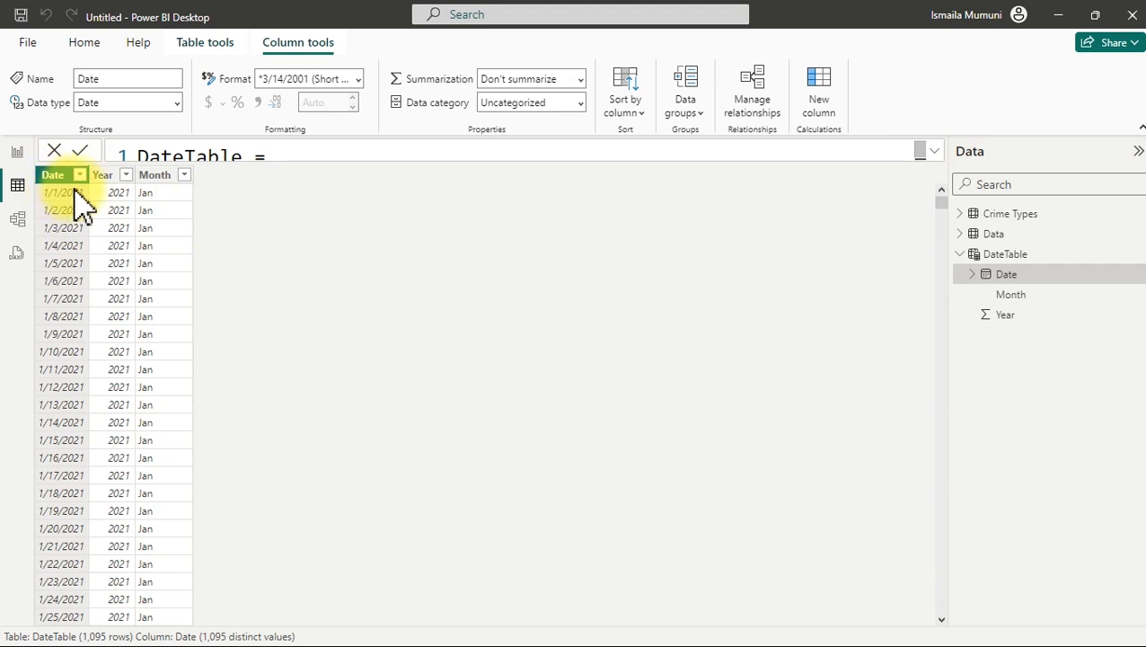
{"action": "left_click", "coordinate": [215, 45]}
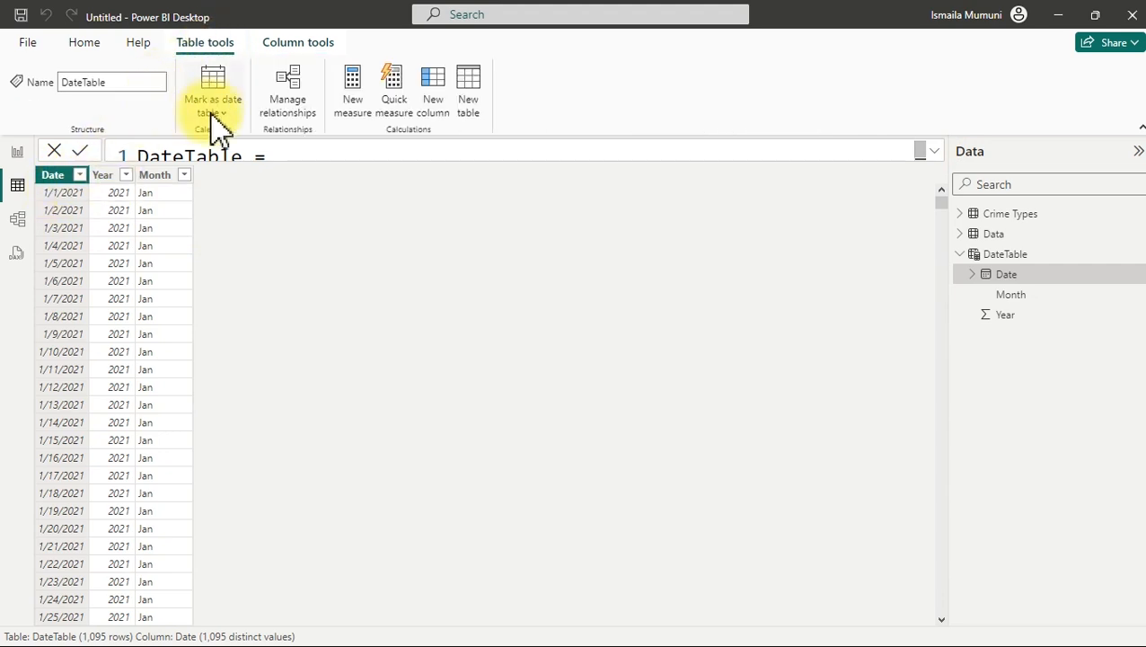
{"action": "left_click", "coordinate": [18, 153]}
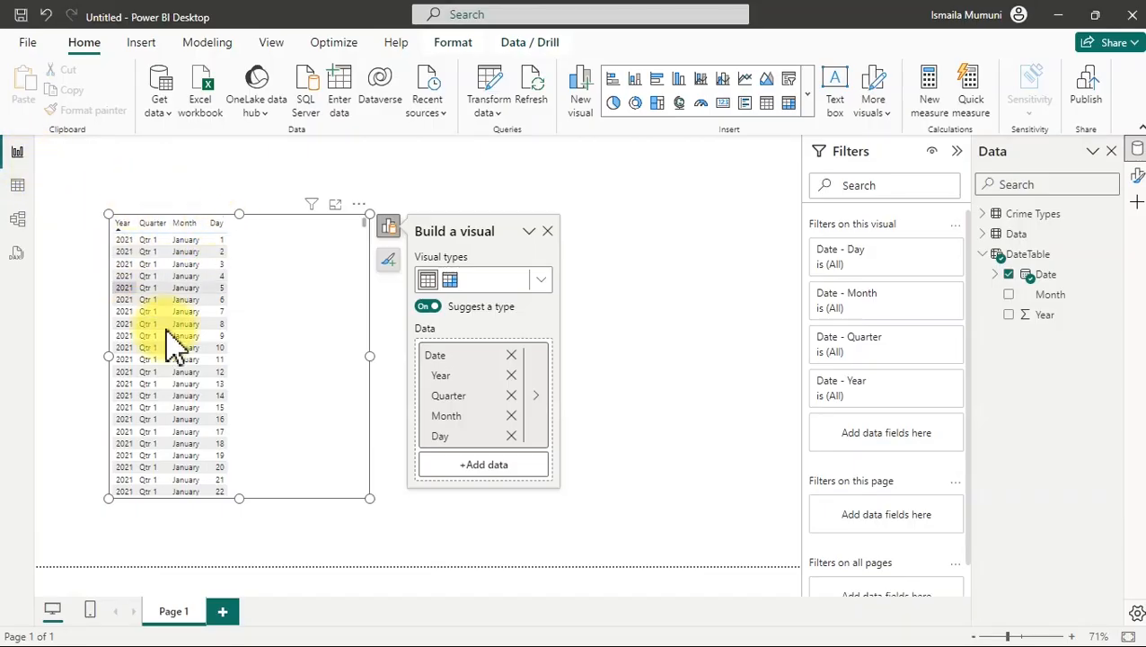
{"action": "left_click", "coordinate": [20, 184]}
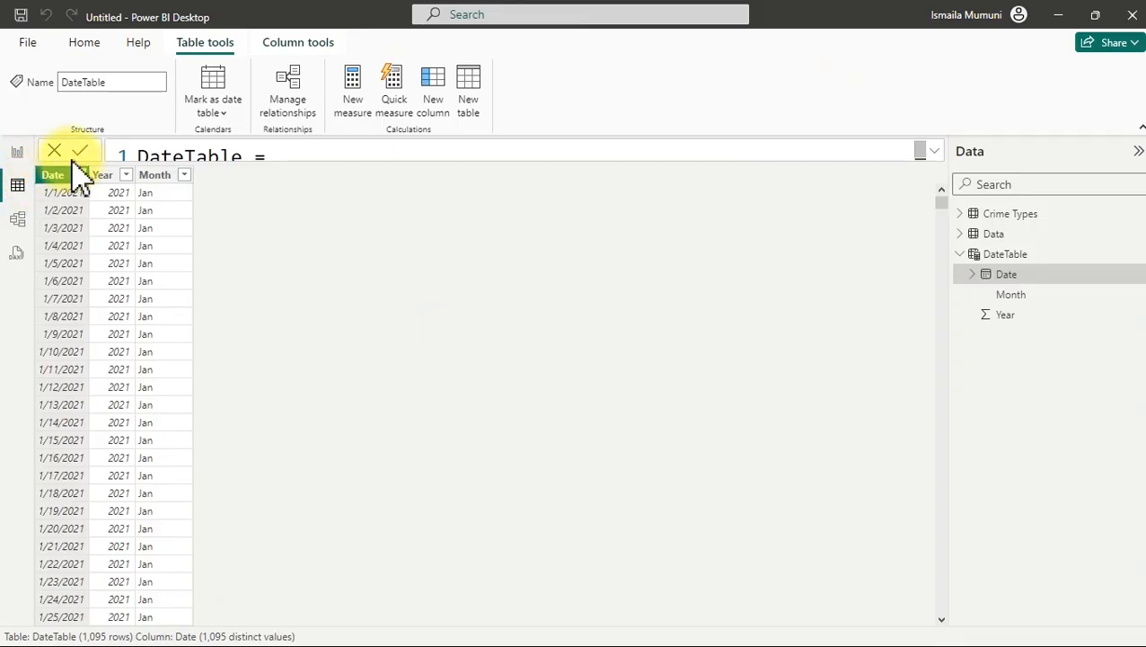
{"action": "left_click", "coordinate": [221, 108]}
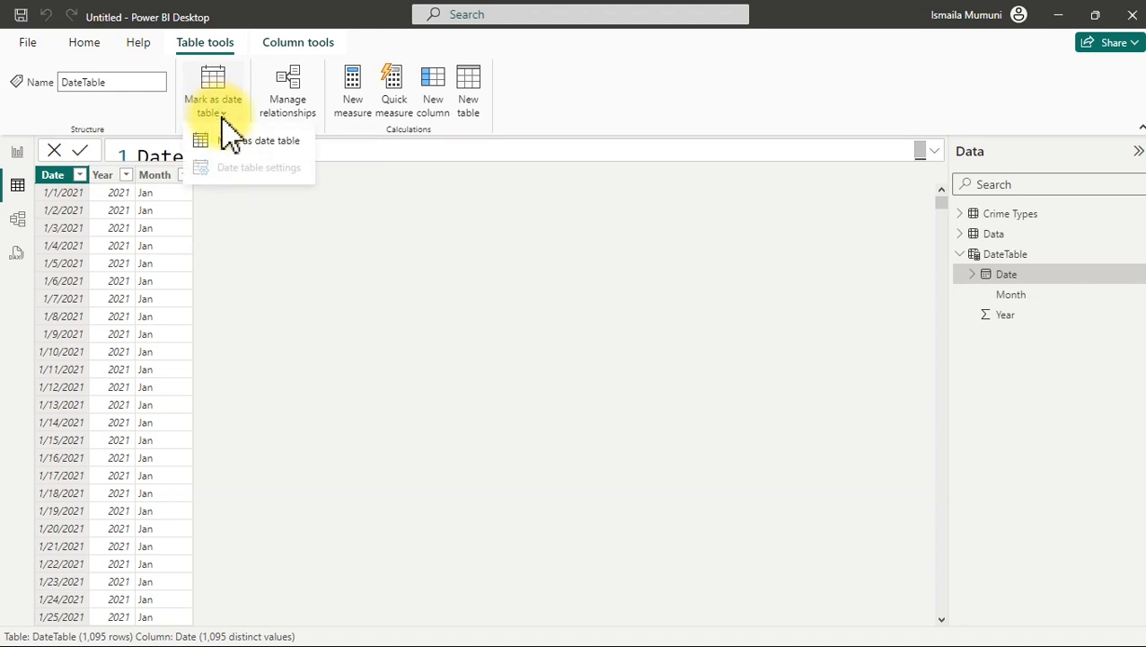
{"action": "left_click", "coordinate": [241, 144]}
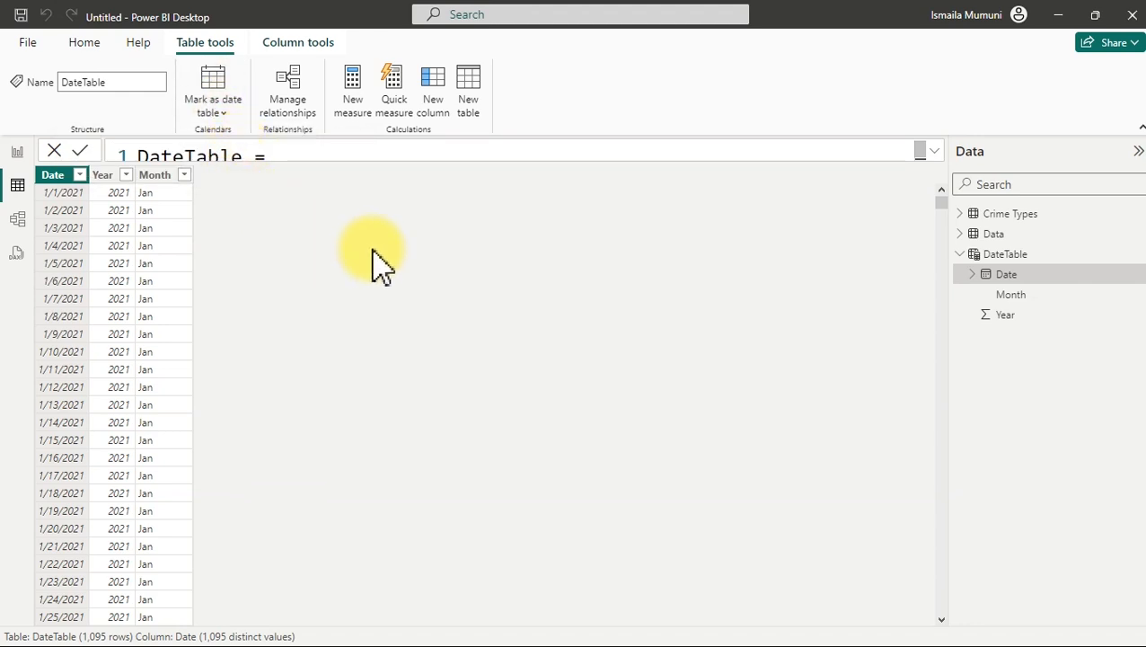
{"action": "left_click", "coordinate": [466, 299]}
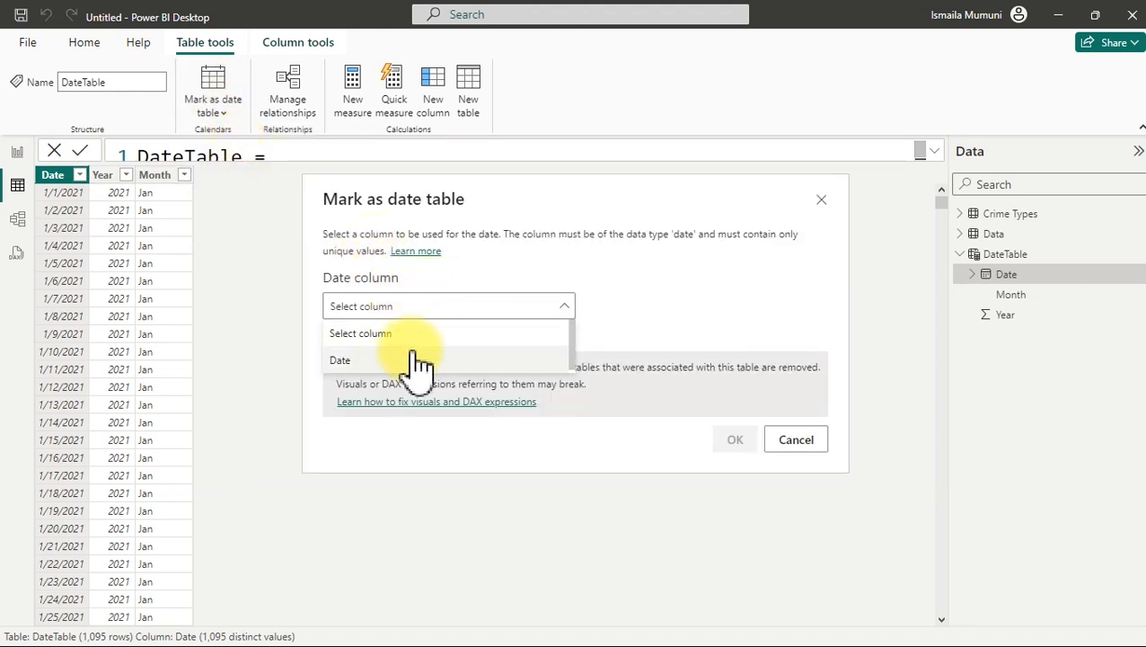
{"action": "left_click", "coordinate": [367, 361]}
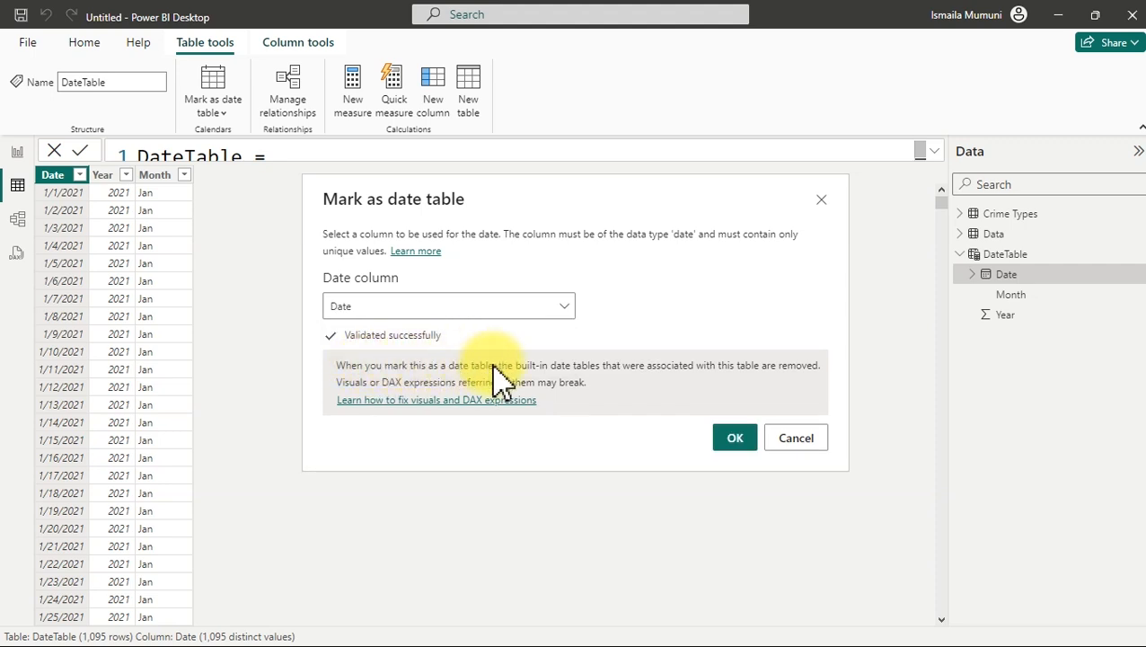
{"action": "left_click", "coordinate": [742, 446]}
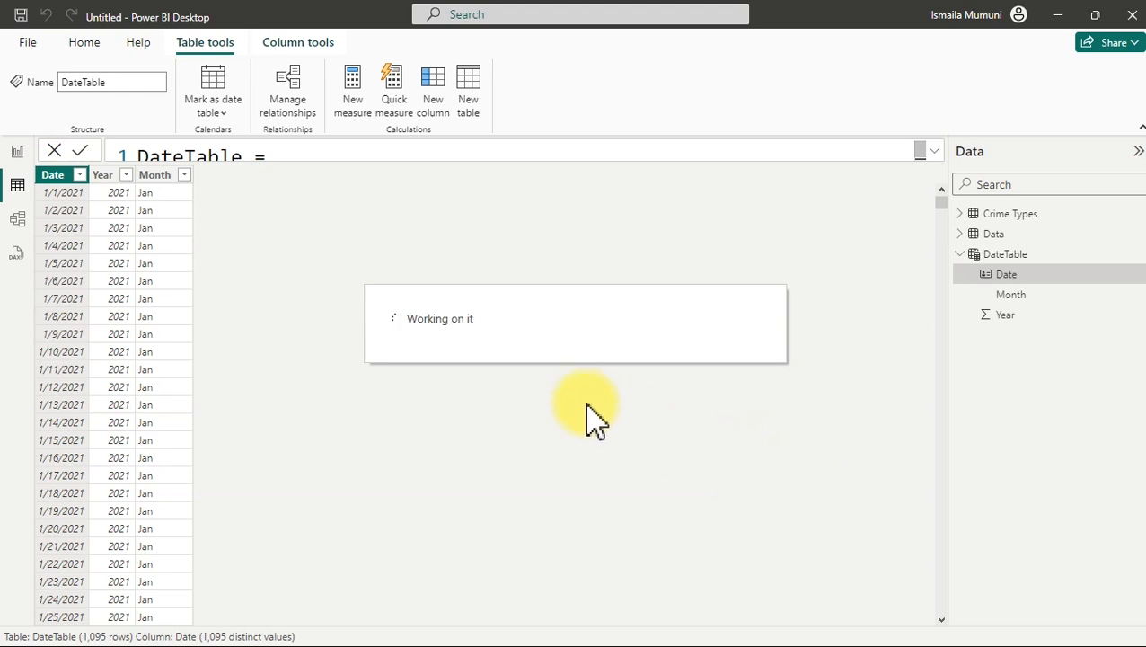
Replace the Date field with DateTable's Month field in the report page's table visual and move the visual toward the page centre.
{"action": "left_click", "coordinate": [17, 153]}
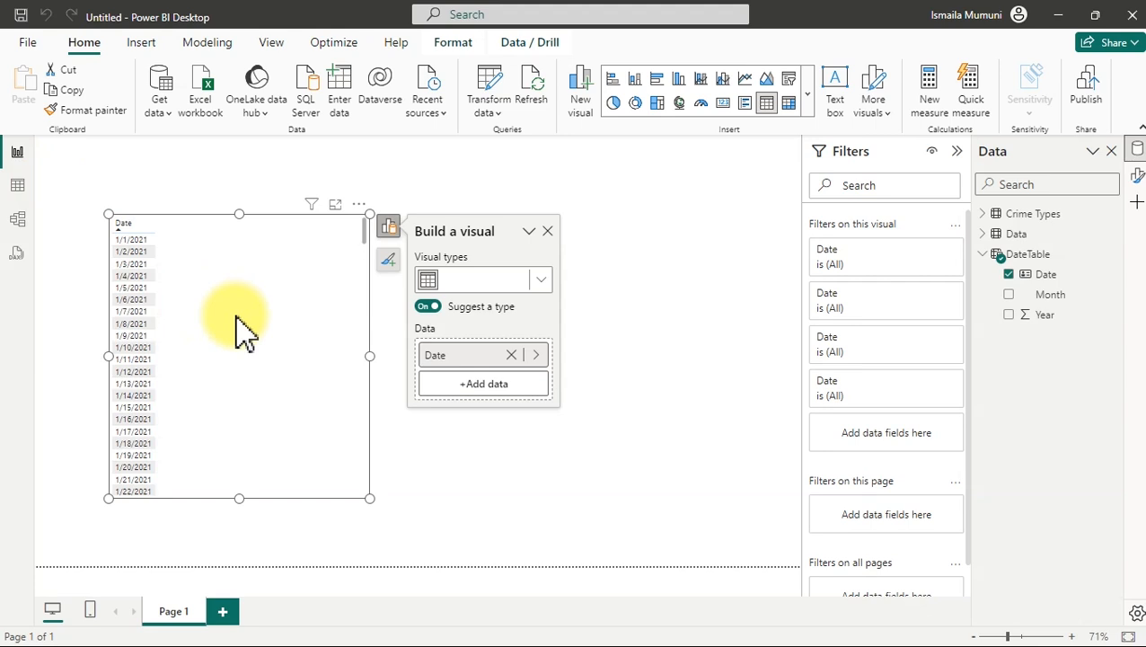
{"action": "left_click_drag", "start_coordinate": [328, 350], "coordinate": [287, 337]}
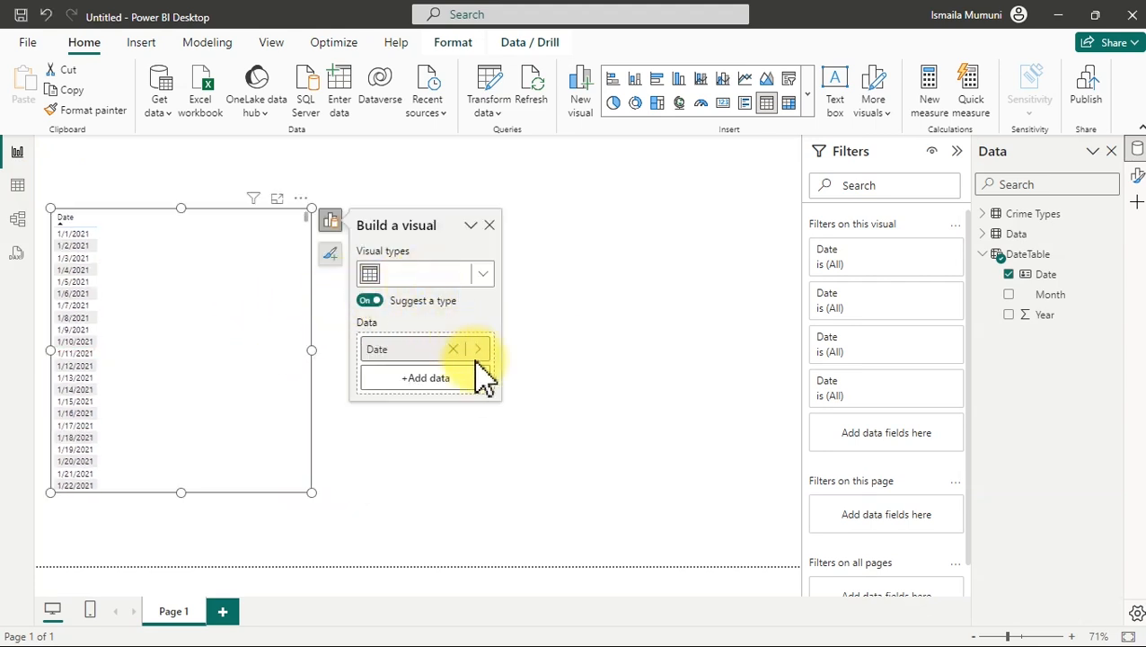
{"action": "left_click", "coordinate": [477, 349]}
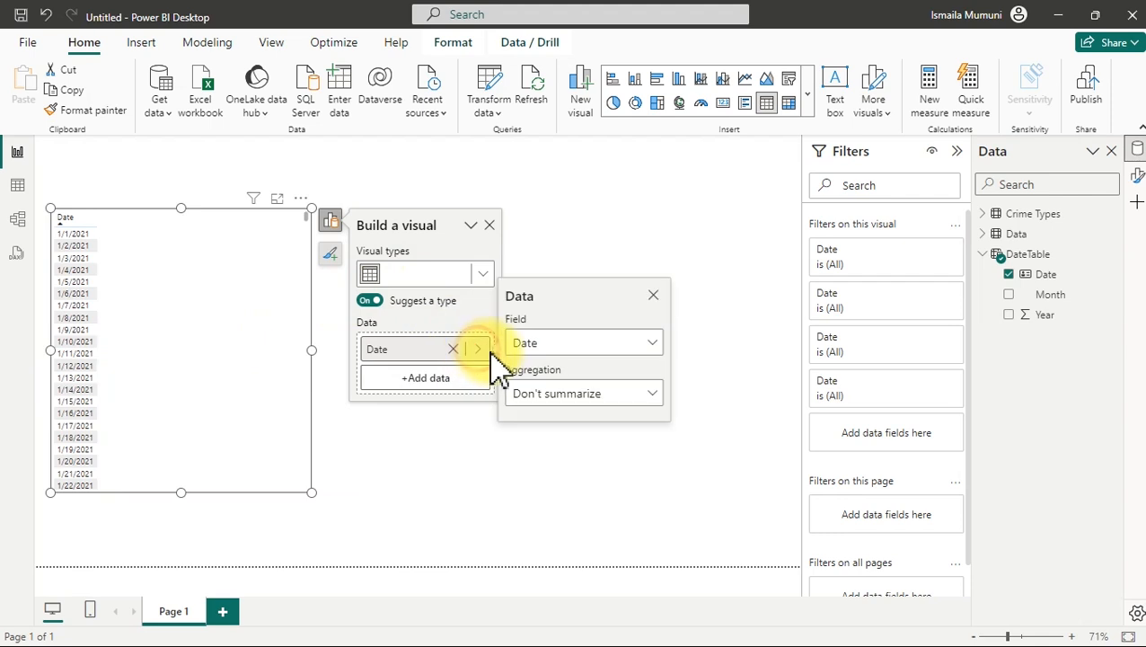
{"action": "left_click", "coordinate": [648, 346]}
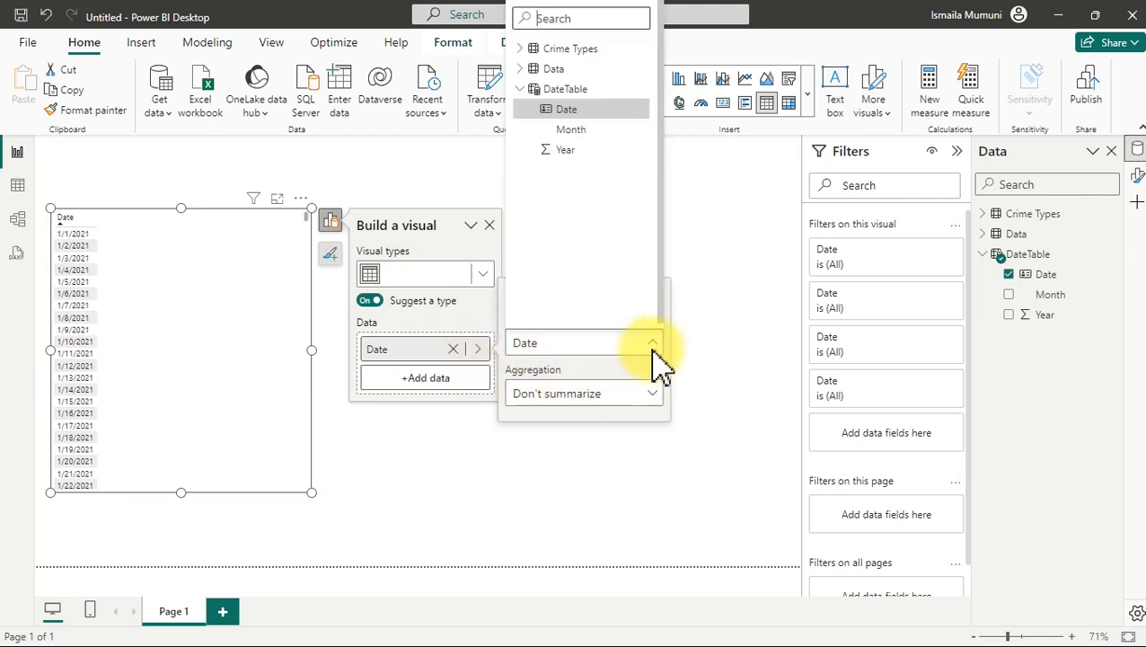
{"action": "left_click", "coordinate": [584, 132]}
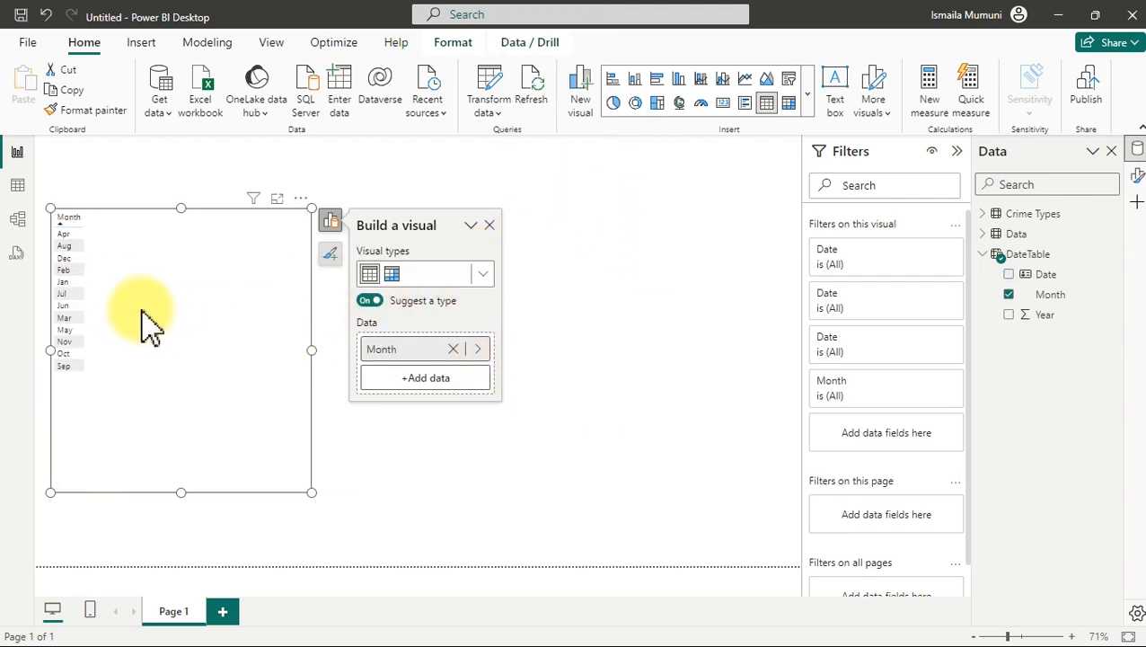
{"action": "left_click_drag", "start_coordinate": [164, 269], "coordinate": [327, 288]}
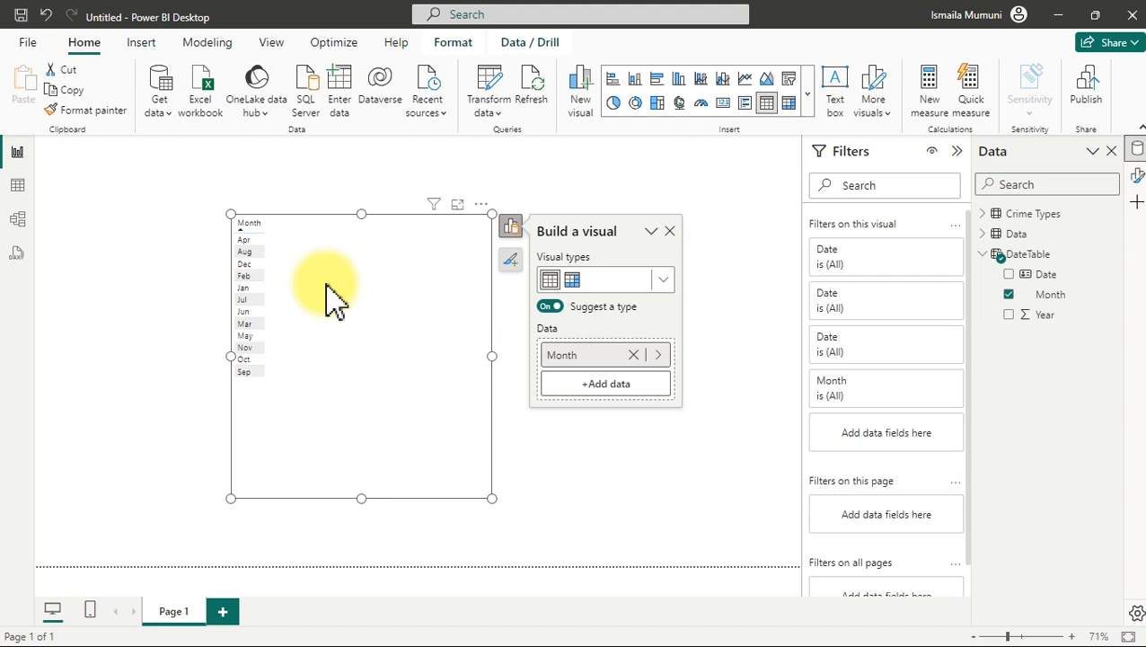
Extend the DateTable formula with a "MonthNum" column defined as MONTH([Date]), commit it and collapse the formula.
{"action": "left_click", "coordinate": [20, 186]}
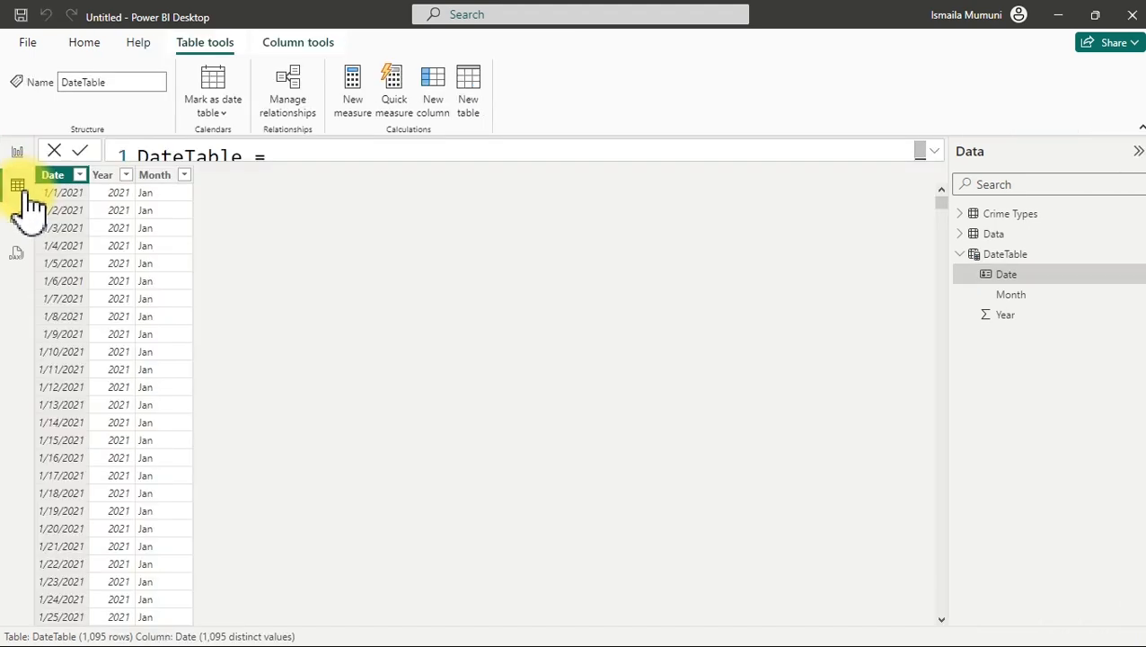
{"action": "left_click", "coordinate": [934, 153]}
{"action": "left_click", "coordinate": [530, 499]}
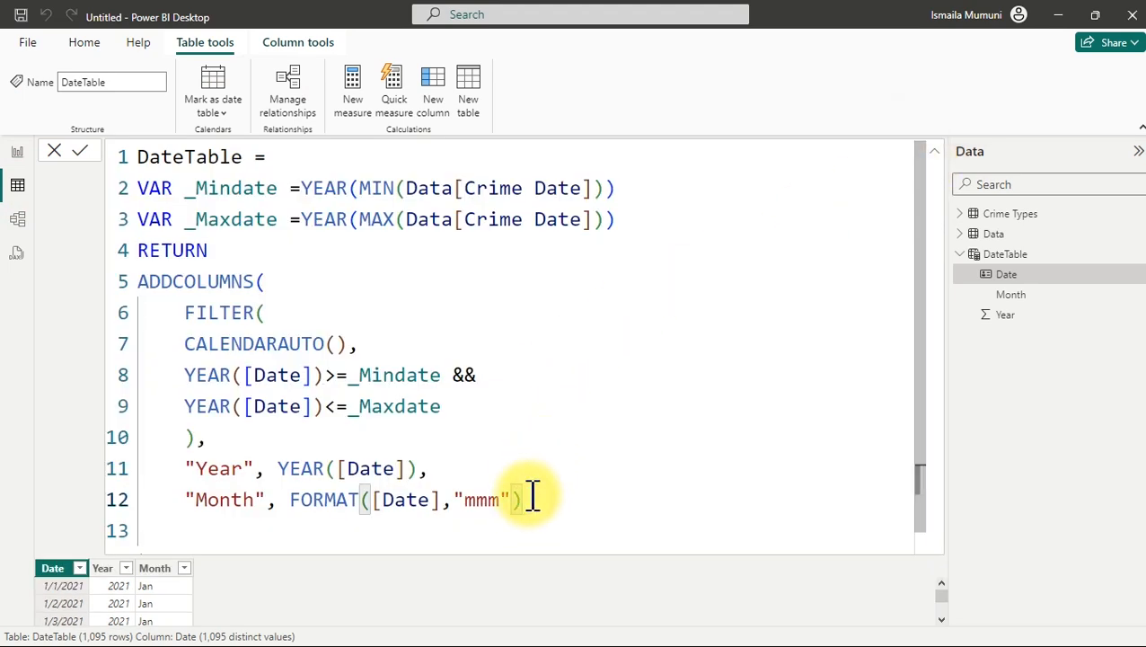
{"action": "type", "text": ","}
{"action": "key", "text": "shift+Return"}
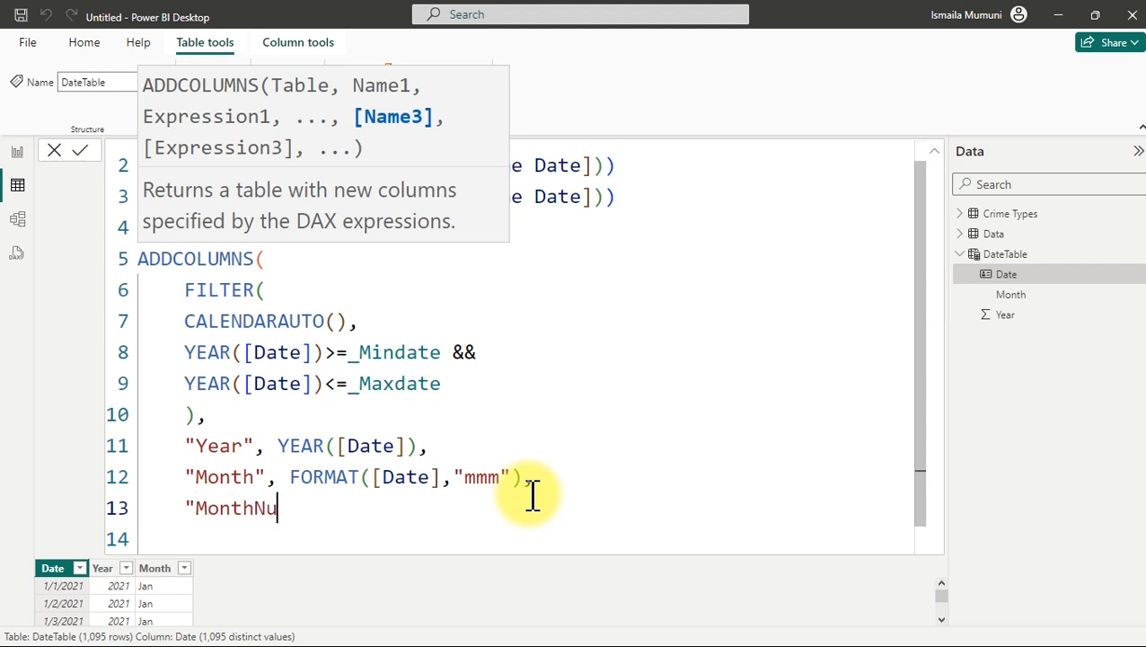
{"action": "type", "text": "\"MonthNum\","}
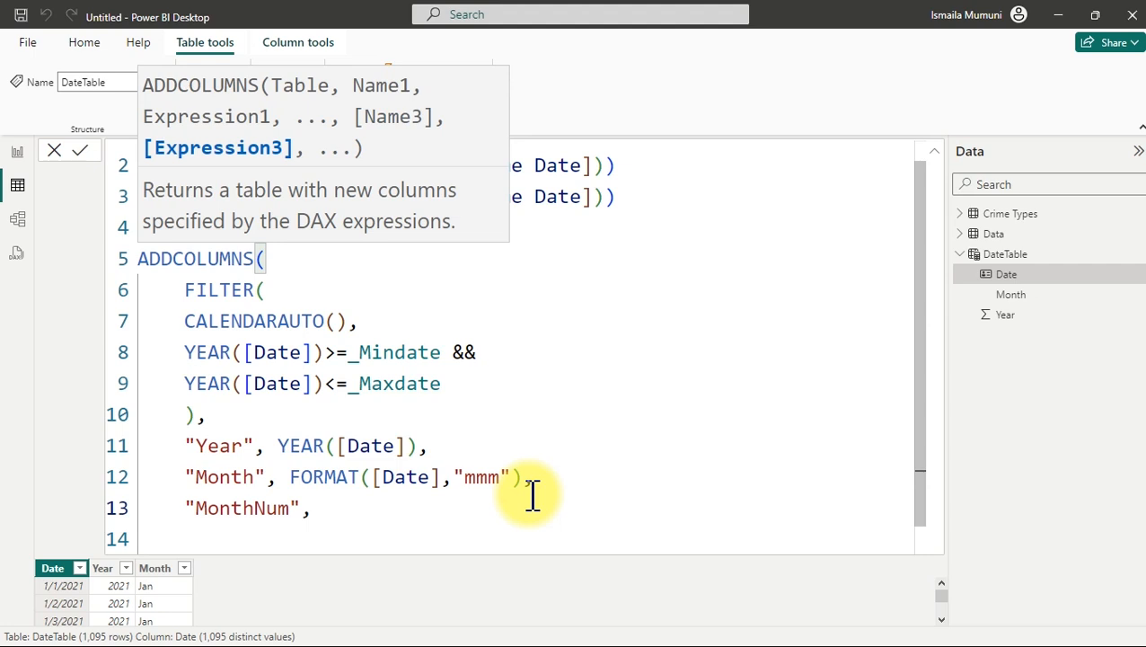
{"action": "type", "text": " mo"}
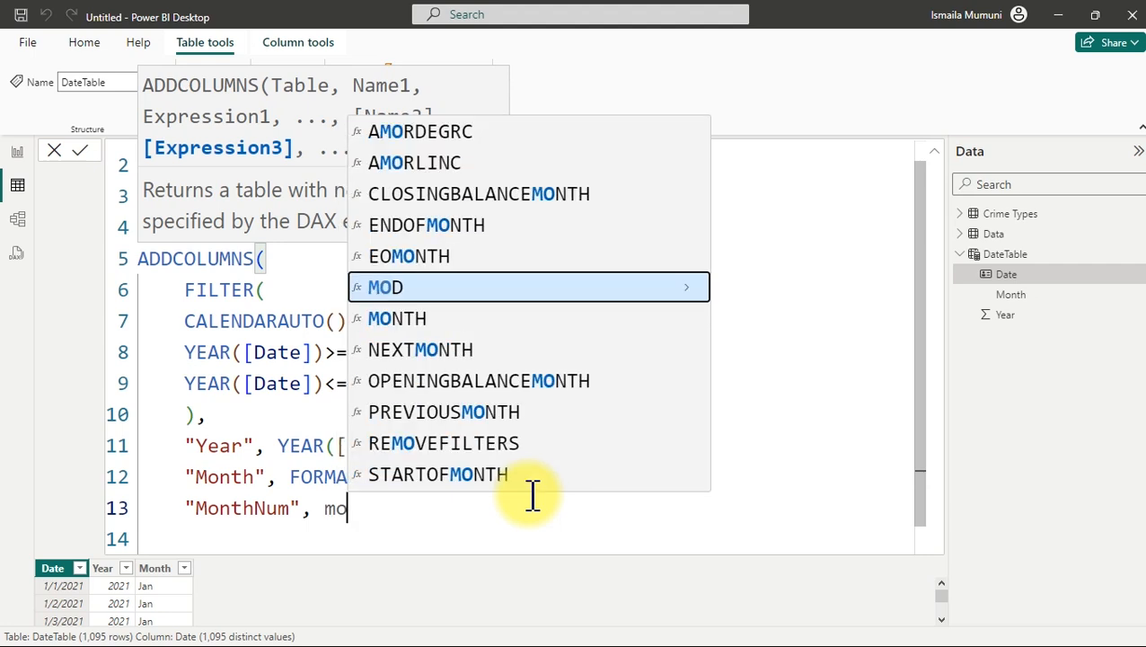
{"action": "key", "text": "Down"}
{"action": "key", "text": "Tab"}
{"action": "type", "text": "["}
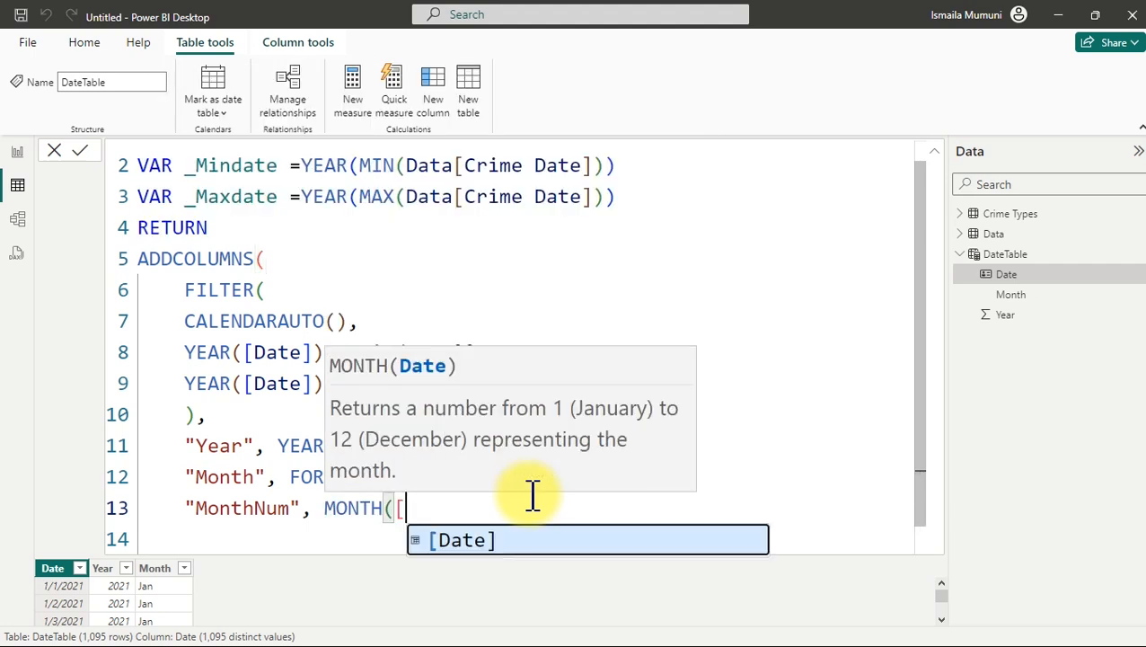
{"action": "key", "text": "Tab"}
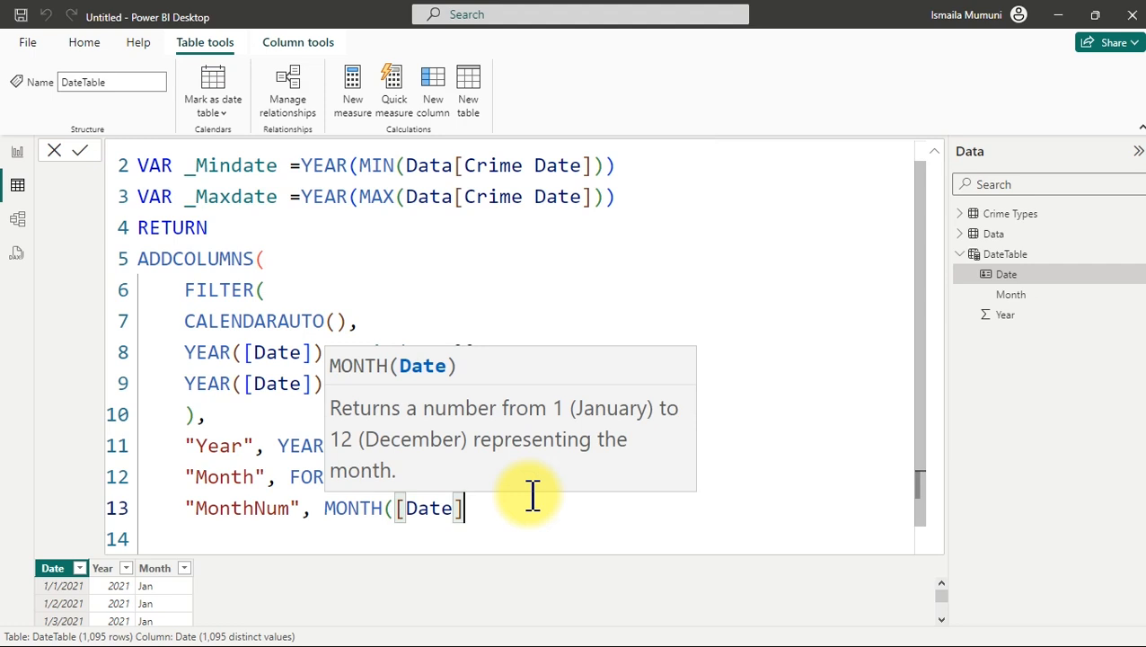
{"action": "type", "text": ")"}
{"action": "key", "text": "Return"}
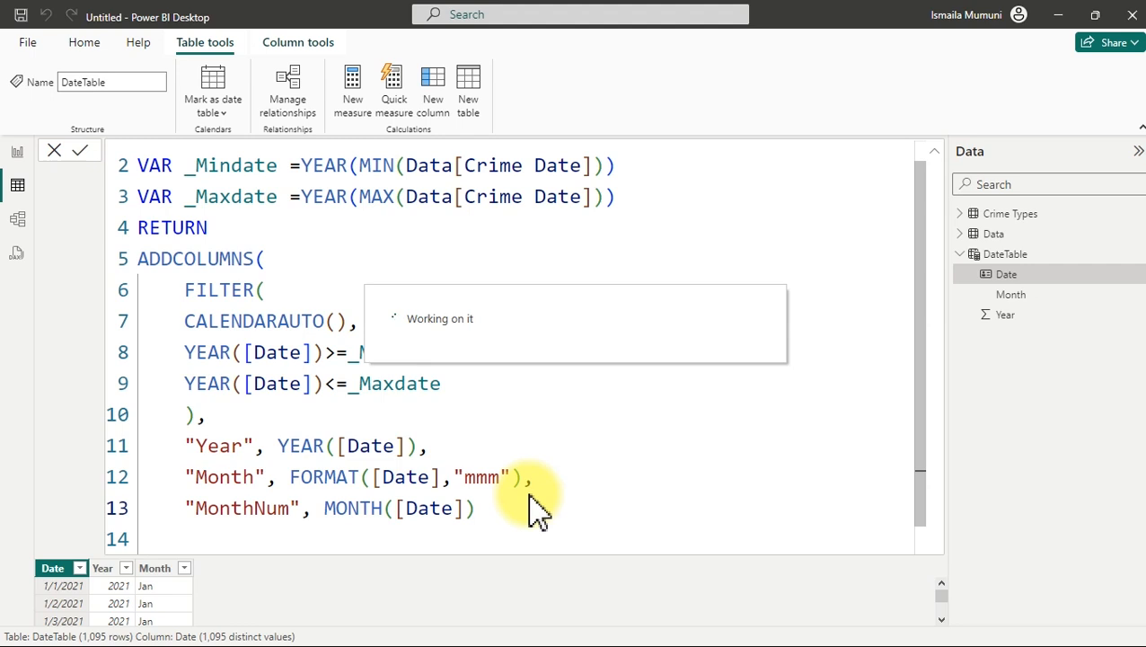
{"action": "left_click", "coordinate": [934, 153]}
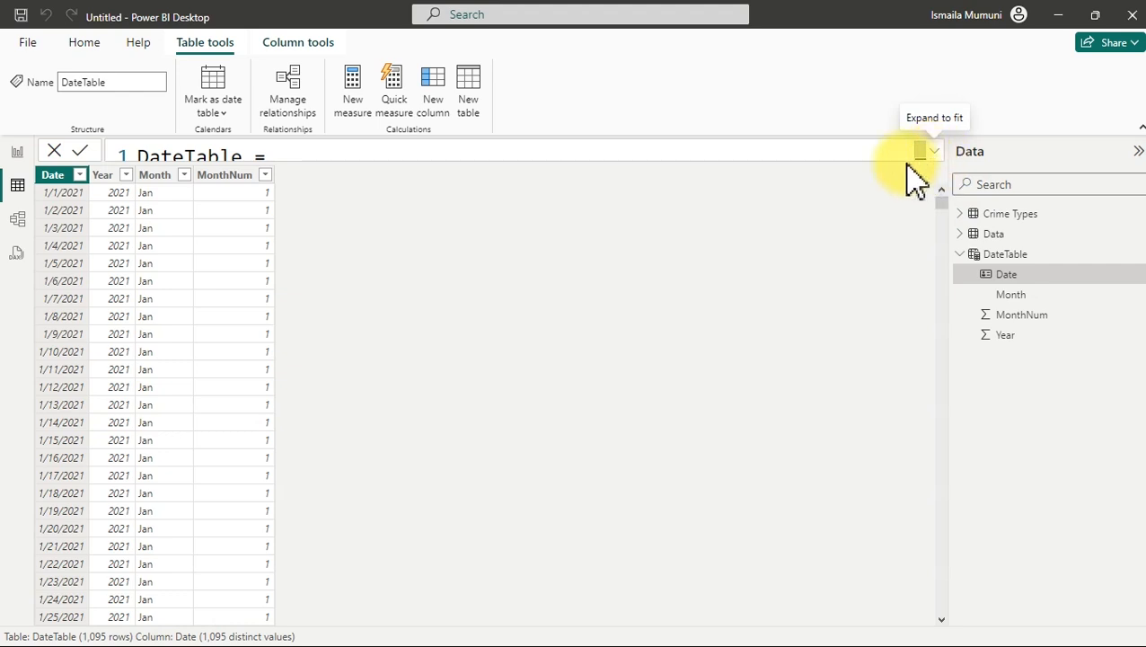
Set DateTable's Month column to sort by MonthNum.
{"action": "left_click", "coordinate": [168, 183]}
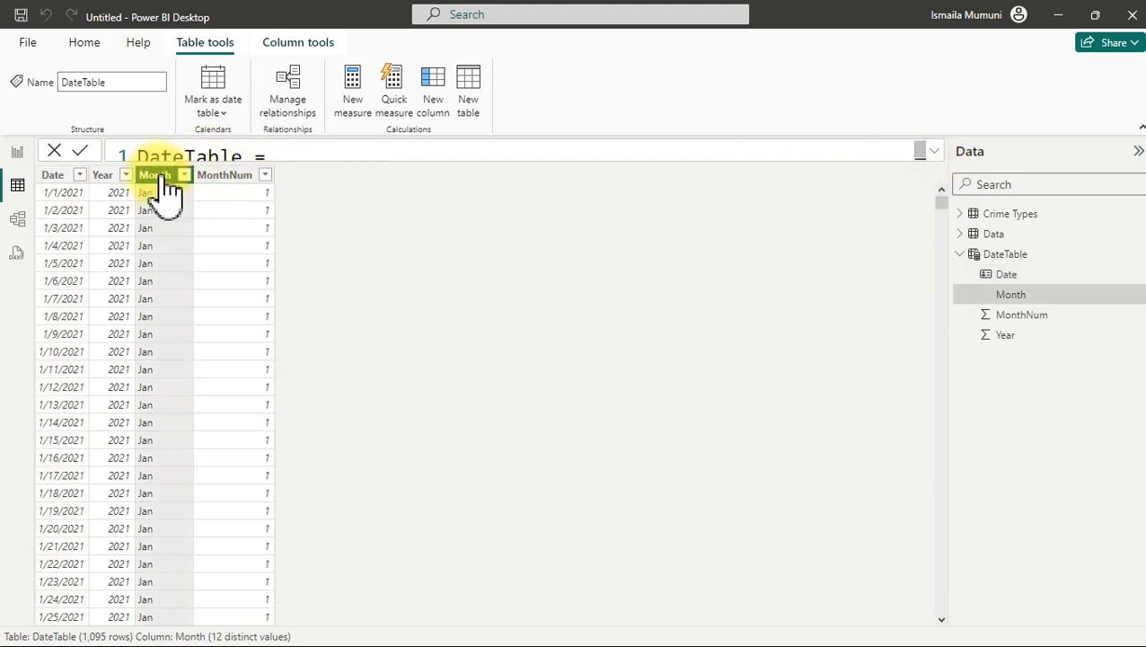
{"action": "left_click", "coordinate": [282, 45]}
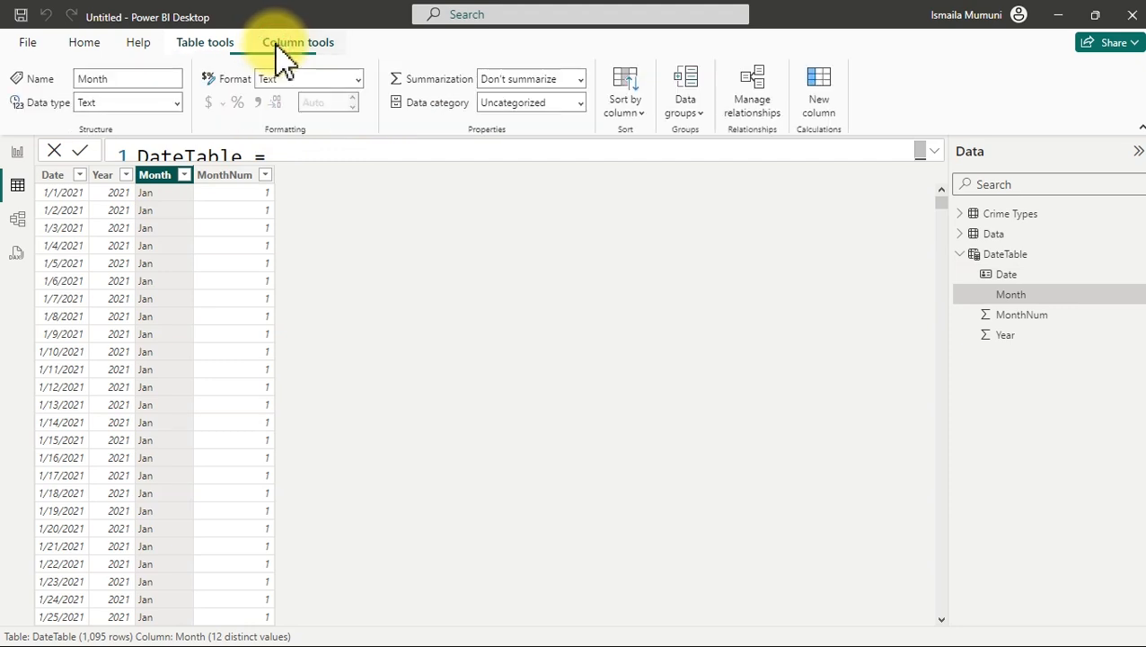
{"action": "left_click", "coordinate": [633, 115]}
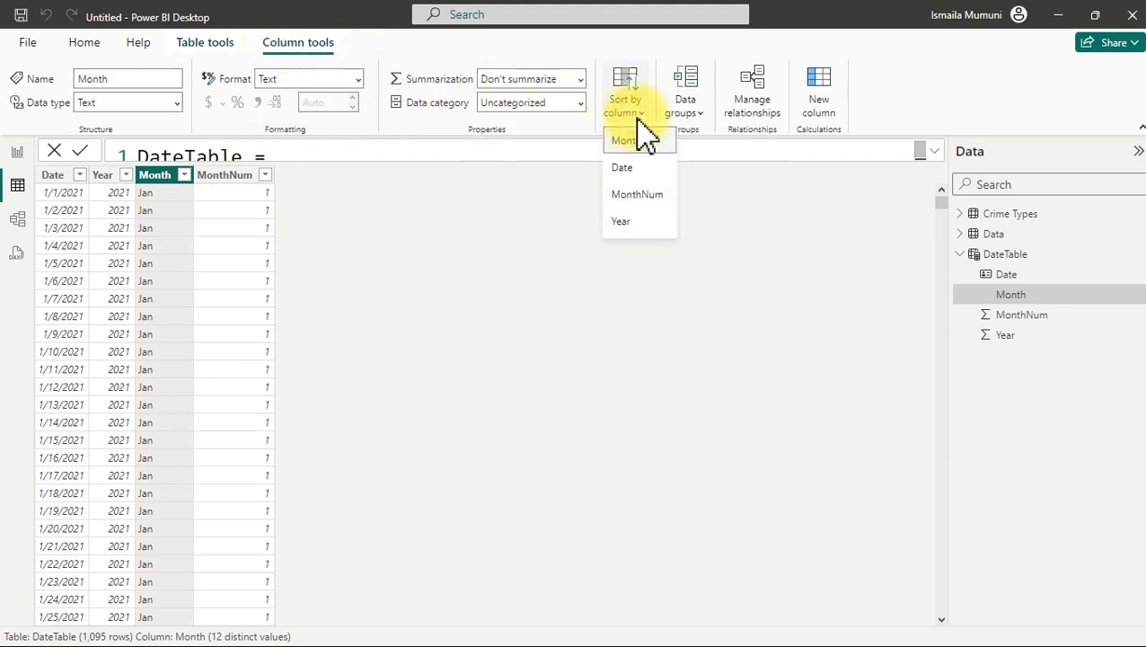
{"action": "left_click", "coordinate": [639, 196]}
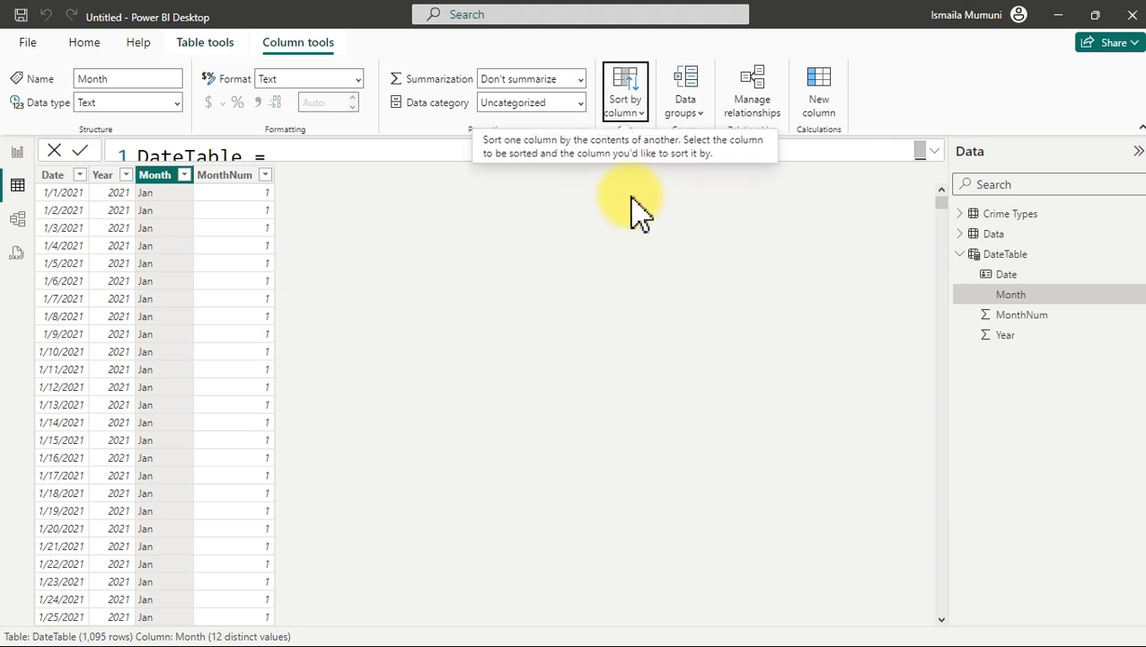
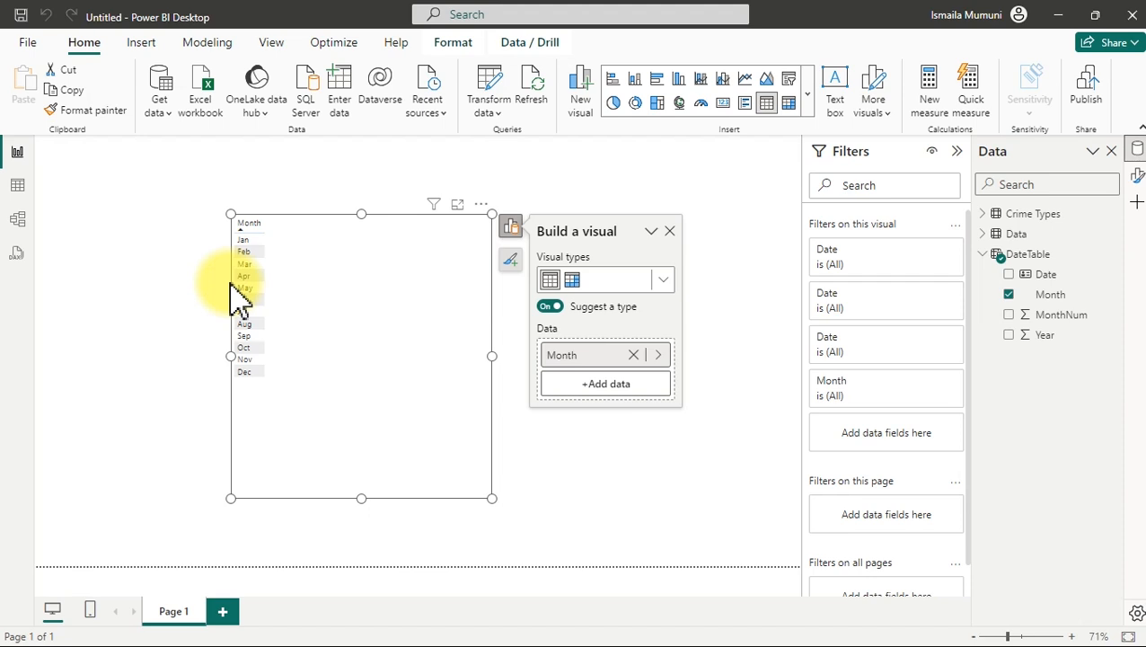
Clear space in the model diagram and arrange Crime Types and DateTable side by side with the Data table below, between them.
{"action": "left_click", "coordinate": [20, 221]}
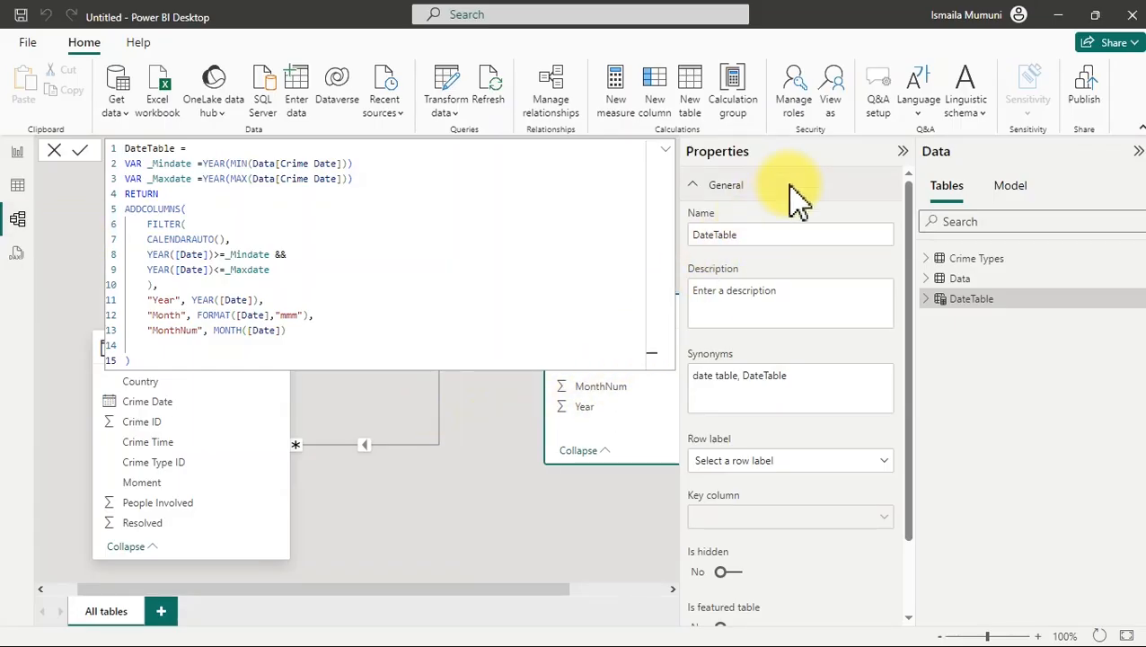
{"action": "left_click", "coordinate": [904, 152]}
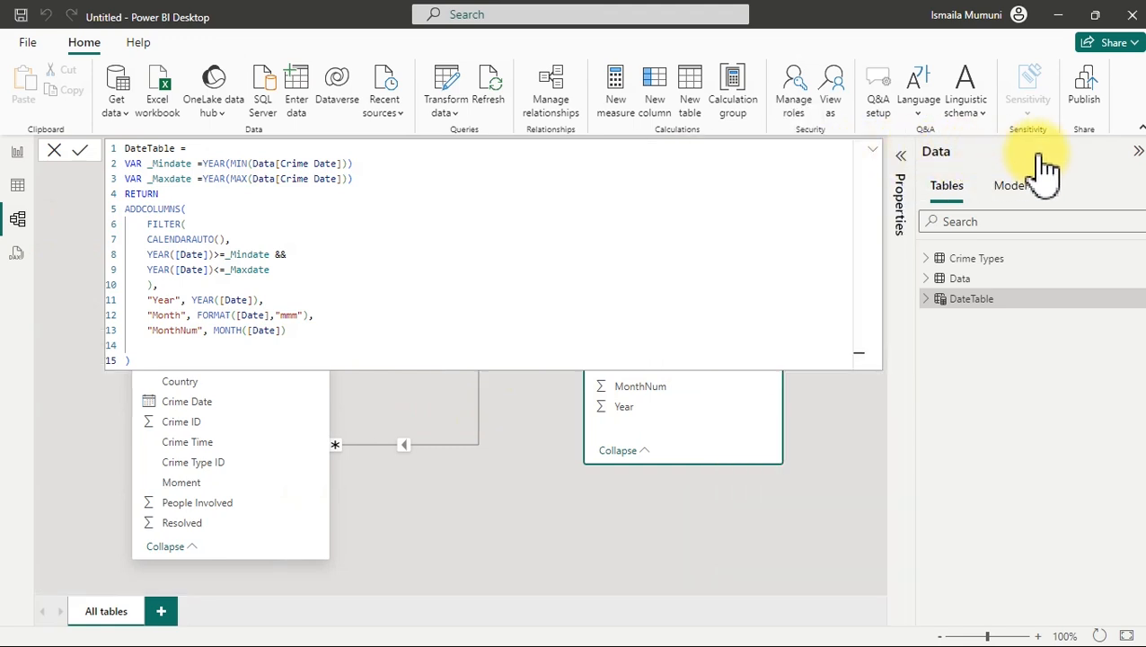
{"action": "left_click", "coordinate": [1137, 151]}
{"action": "left_click", "coordinate": [1081, 152]}
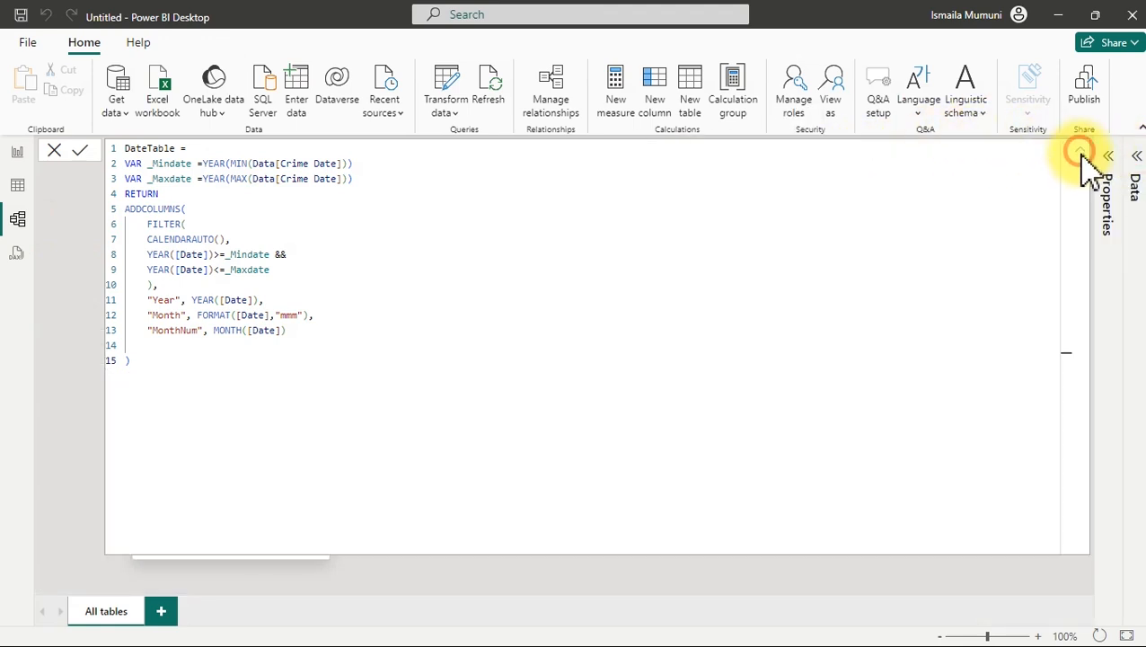
{"action": "left_click", "coordinate": [1083, 154]}
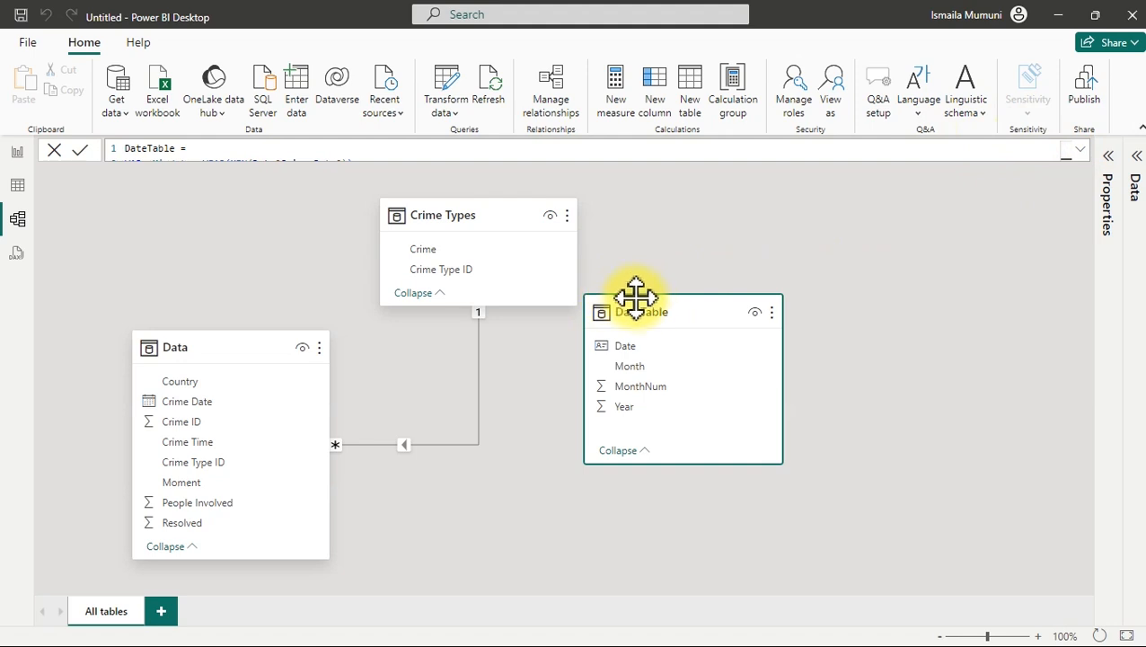
{"action": "left_click_drag", "start_coordinate": [661, 310], "coordinate": [558, 378]}
{"action": "left_click_drag", "start_coordinate": [479, 225], "coordinate": [167, 200]}
{"action": "left_click_drag", "start_coordinate": [238, 334], "coordinate": [403, 438]}
{"action": "left_click_drag", "start_coordinate": [567, 389], "coordinate": [595, 225]}
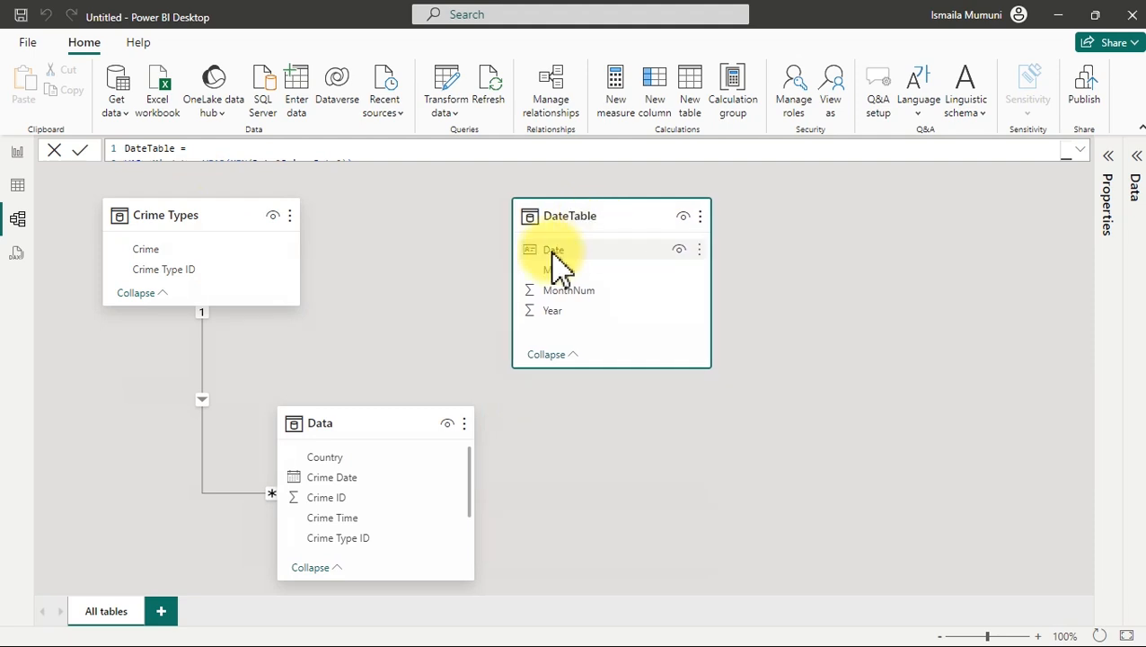
Create a relationship between Crime Date in the Data table and Date in DateTable.
{"action": "left_click", "coordinate": [350, 478]}
{"action": "left_click_drag", "start_coordinate": [364, 476], "coordinate": [604, 251]}
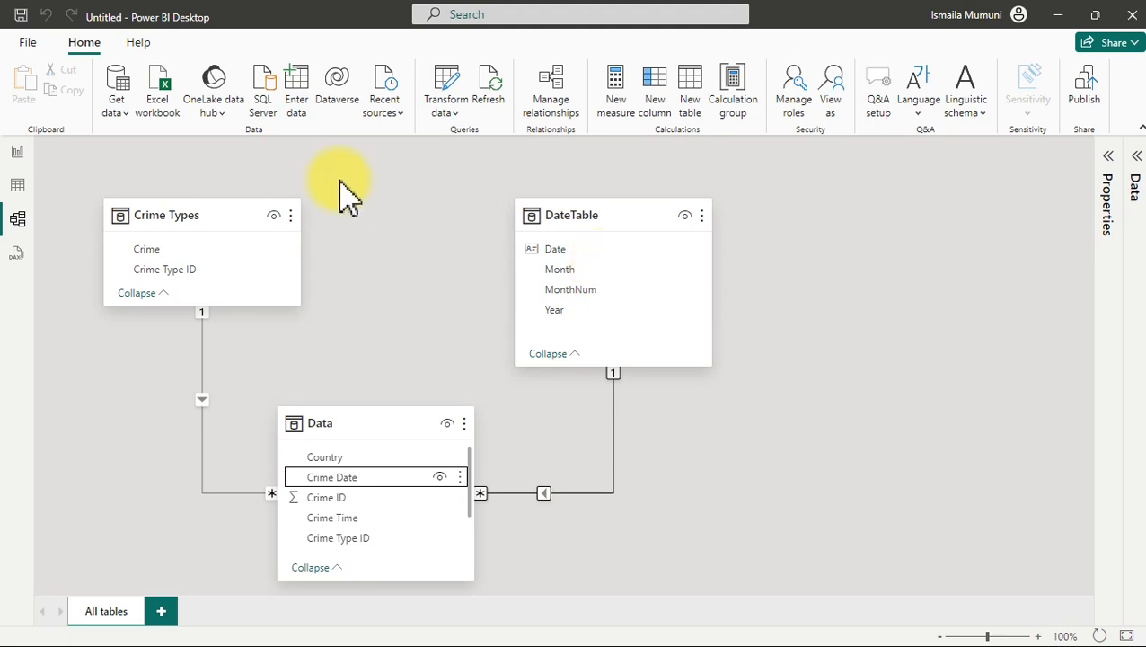
Collapse DateTable's field list and remove the Month table visual from the report page.
{"action": "left_click", "coordinate": [22, 155]}
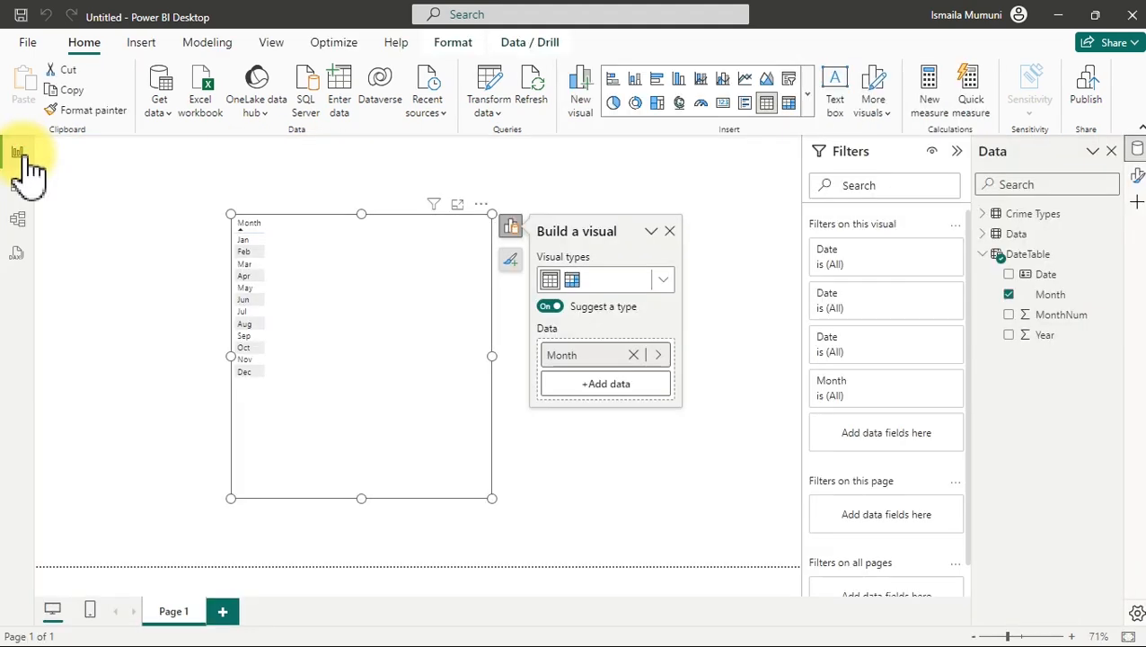
{"action": "left_click", "coordinate": [394, 240]}
{"action": "left_click_drag", "start_coordinate": [390, 240], "coordinate": [312, 230]}
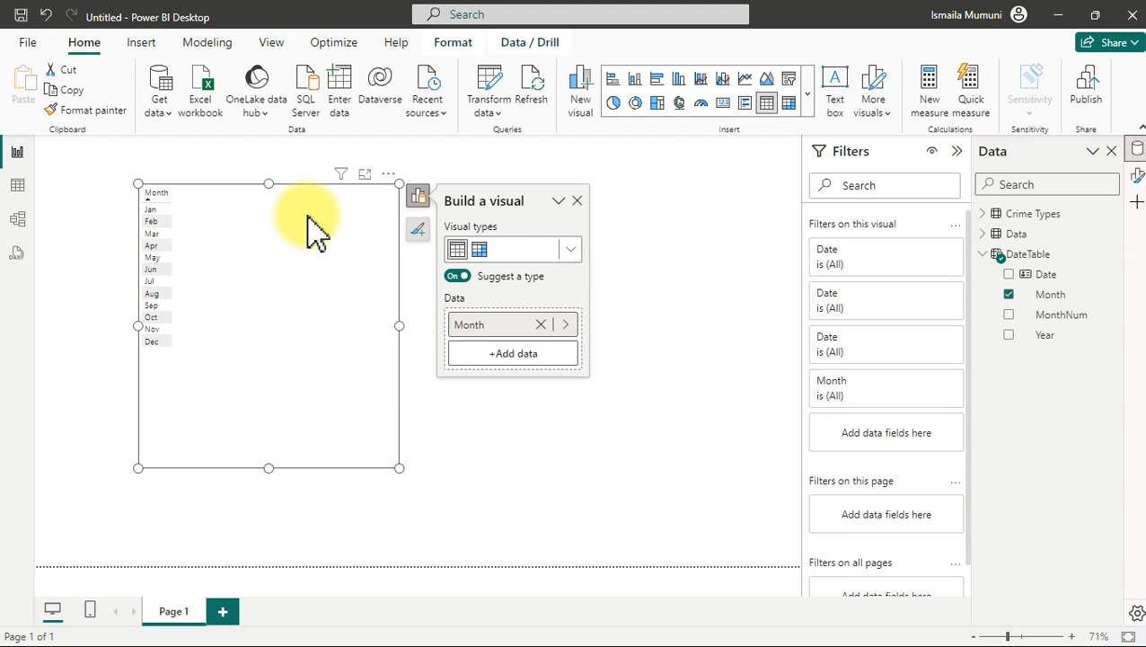
{"action": "left_click", "coordinate": [983, 255]}
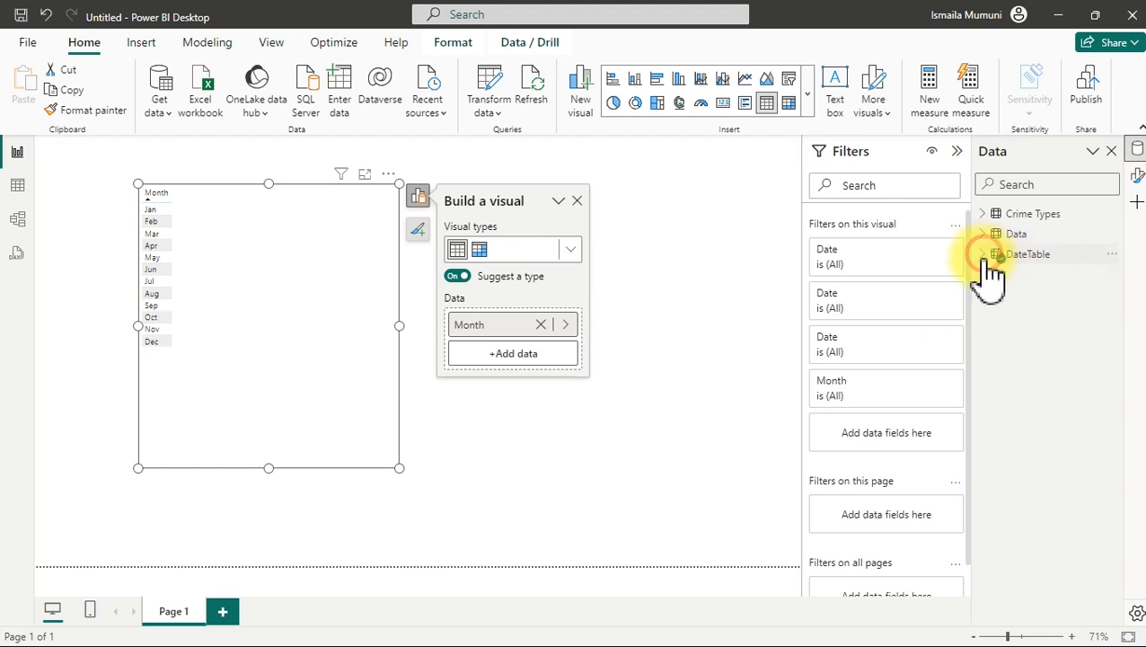
{"action": "left_click", "coordinate": [390, 178]}
{"action": "left_click", "coordinate": [391, 187]}
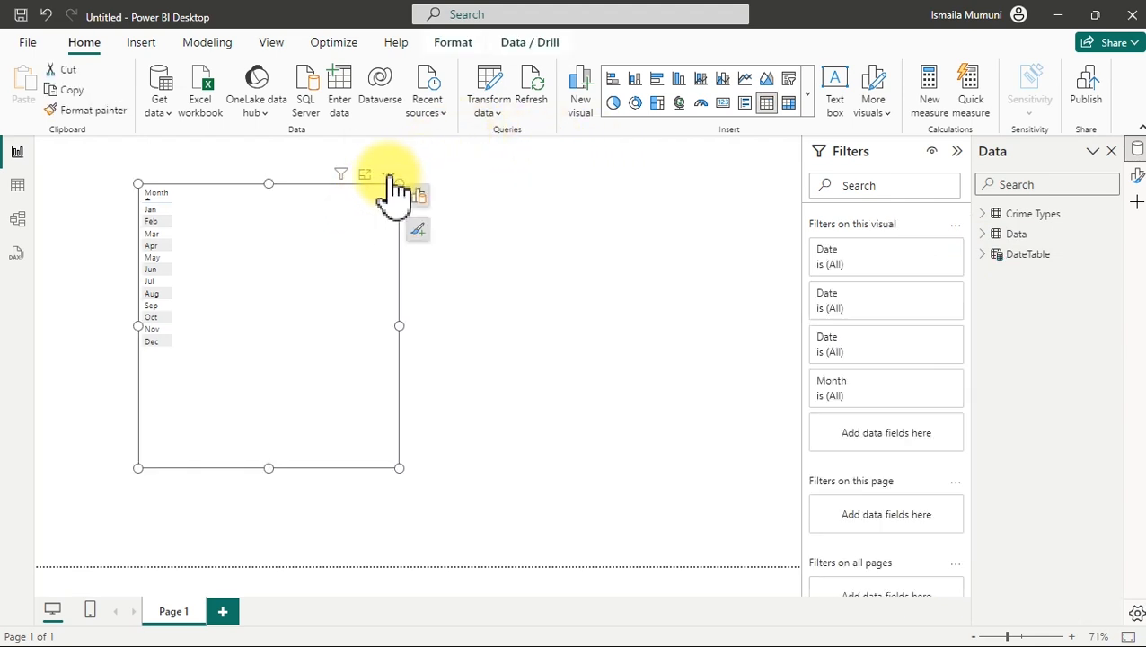
{"action": "left_click", "coordinate": [388, 174]}
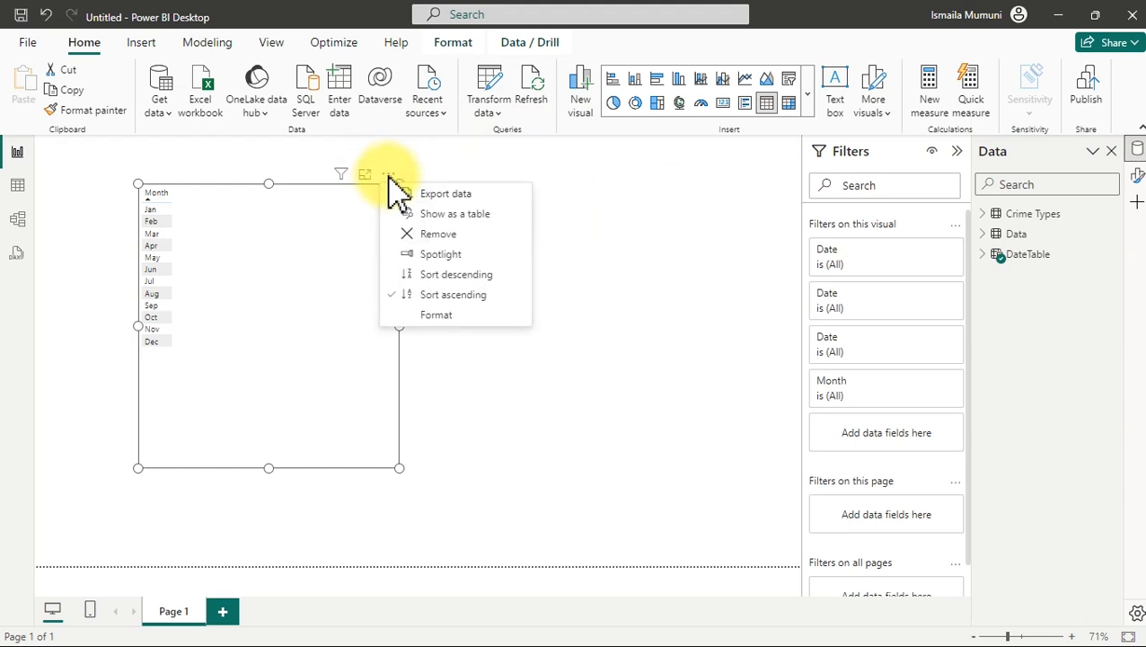
{"action": "left_click", "coordinate": [438, 236]}
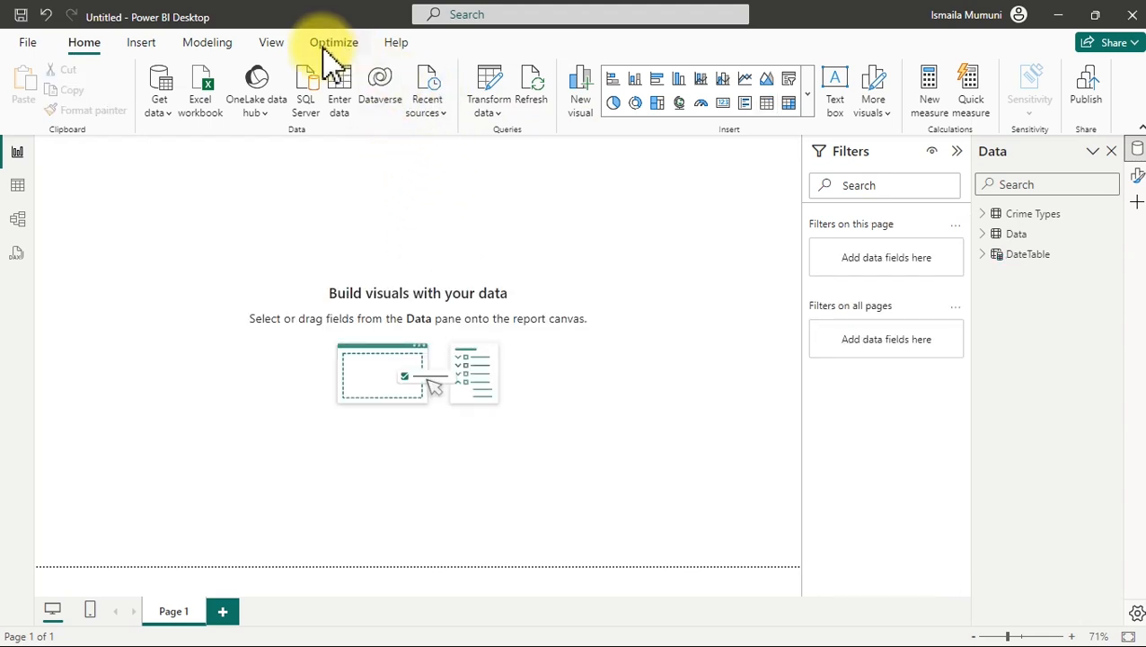
Start a new DAX calculated table and enlarge the formula text for readability.
{"action": "left_click", "coordinate": [223, 47]}
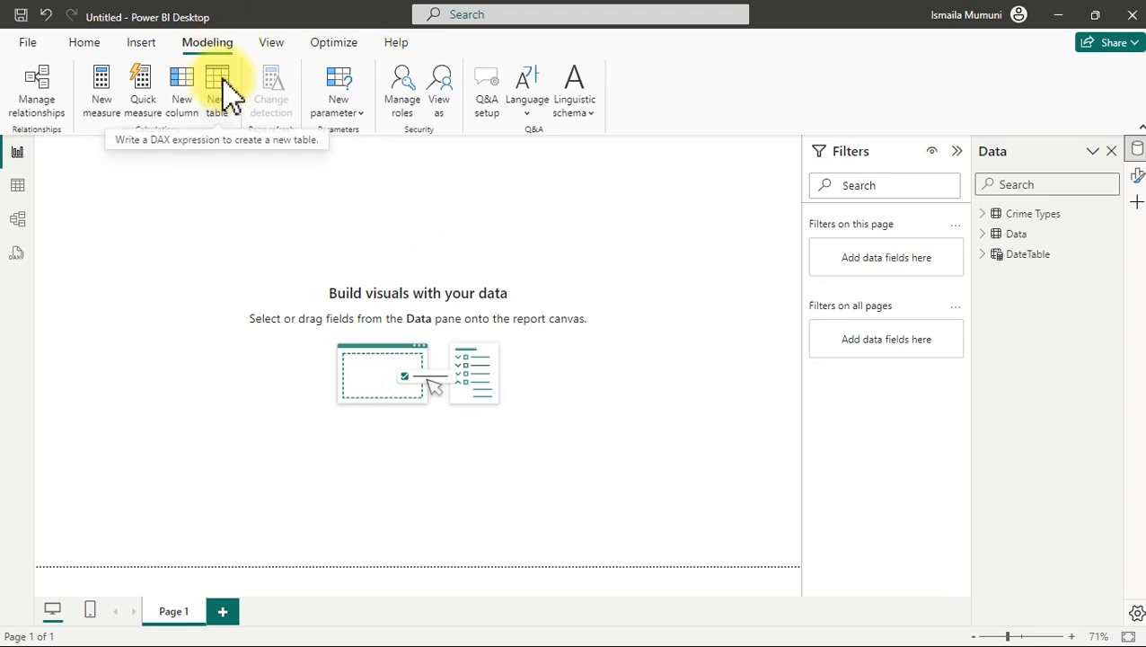
{"action": "left_click", "coordinate": [221, 80]}
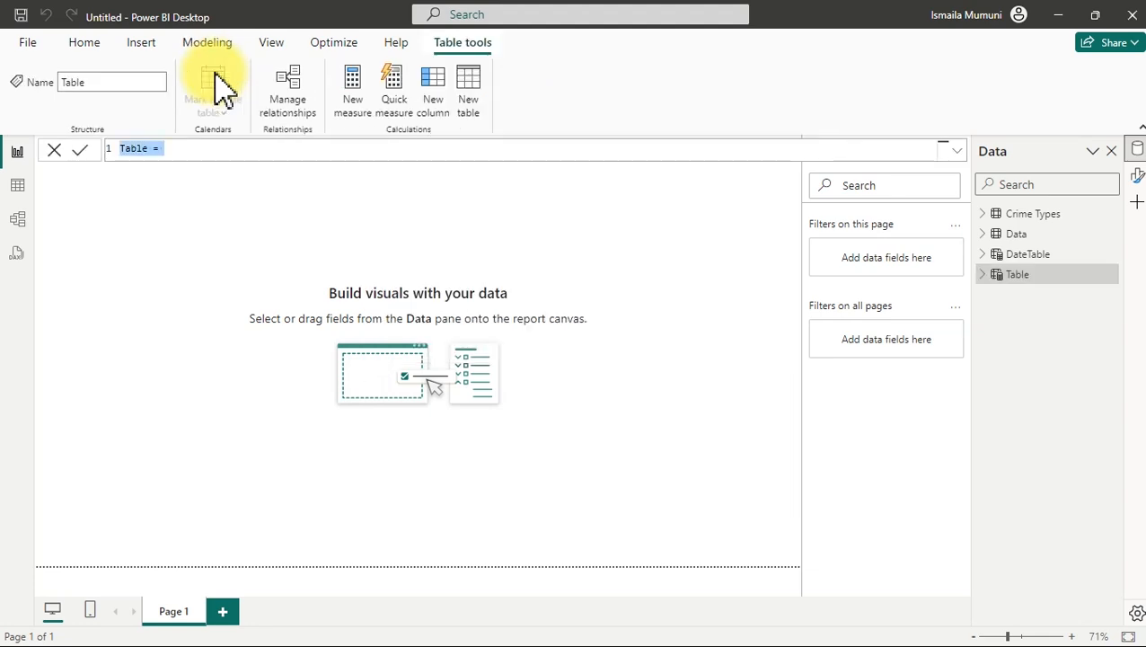
{"action": "key", "text": "ctrl+plus"}
{"action": "key", "text": "ctrl+plus"}
{"action": "key", "text": "ctrl+plus"}
{"action": "key", "text": "ctrl+plus"}
{"action": "key", "text": "ctrl+plus"}
{"action": "key", "text": "ctrl+plus"}
{"action": "key", "text": "ctrl+plus"}
{"action": "key", "text": "ctrl+plus"}
{"action": "key", "text": "ctrl+plus"}
{"action": "key", "text": "ctrl+plus"}
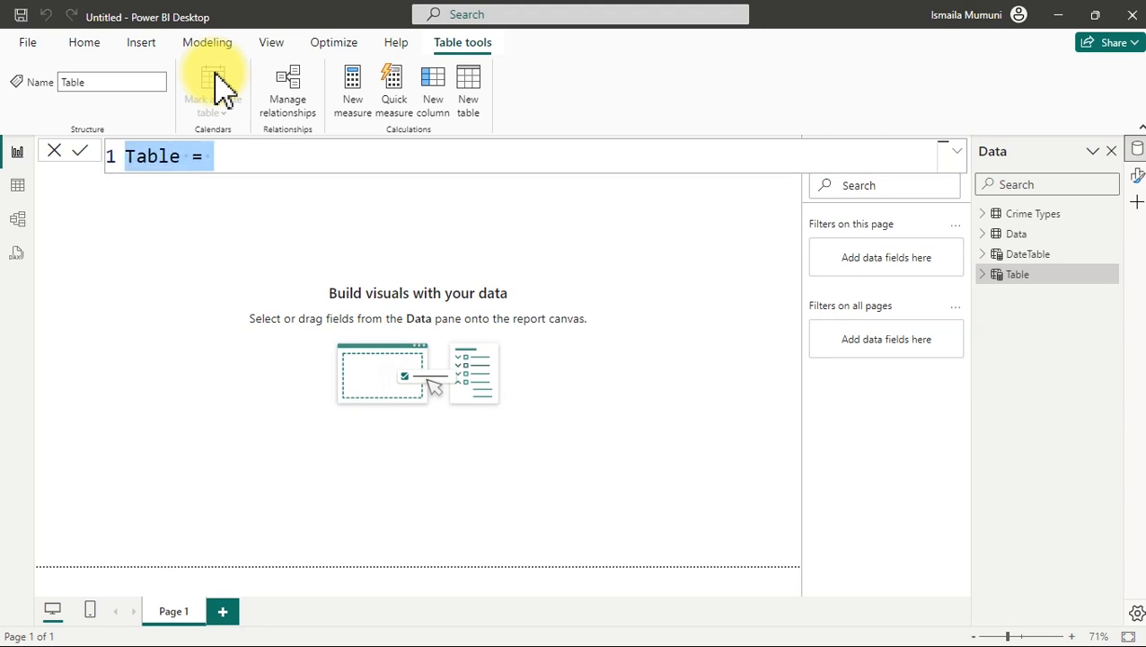
Name the new table Calculations and try to define it with the expression [1].
{"action": "type", "text": "Calculatio"}
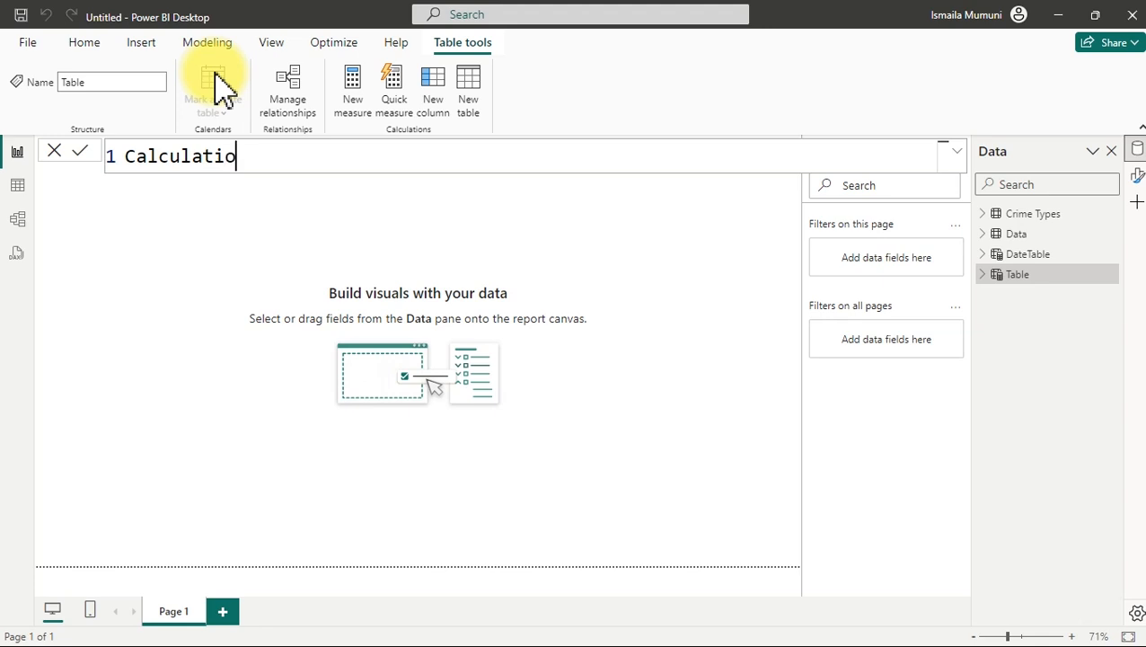
{"action": "type", "text": "ns =[1"}
{"action": "type", "text": "]"}
{"action": "key", "text": "Return"}
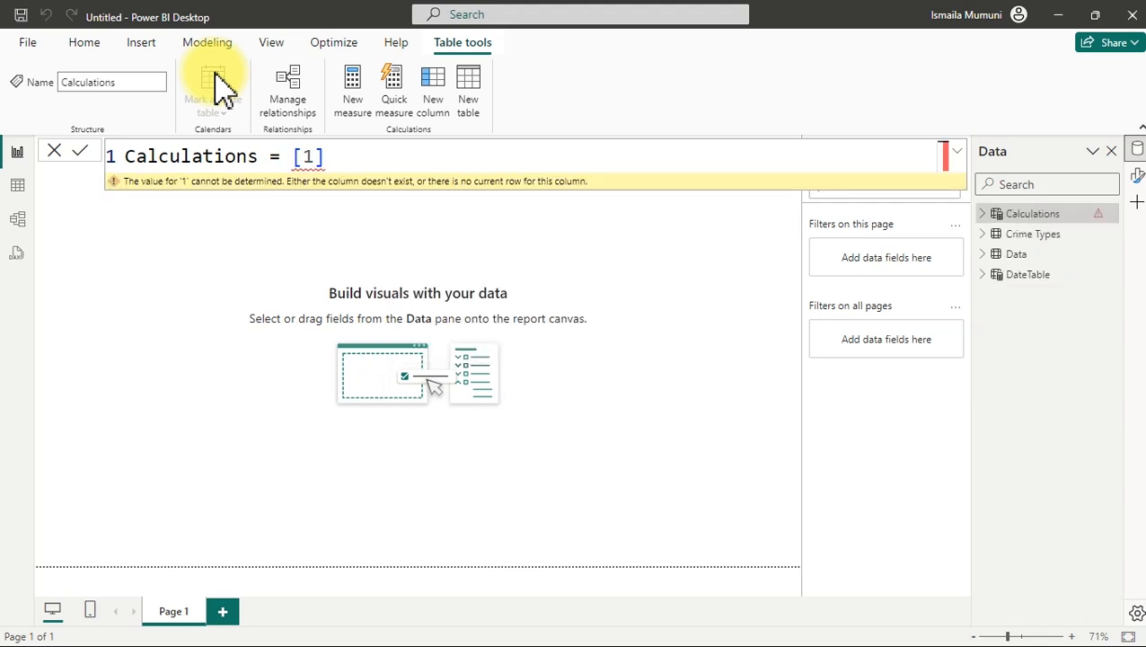
Try the Calculations table formula with the quoted value ["1"].
{"action": "left_click", "coordinate": [306, 158]}
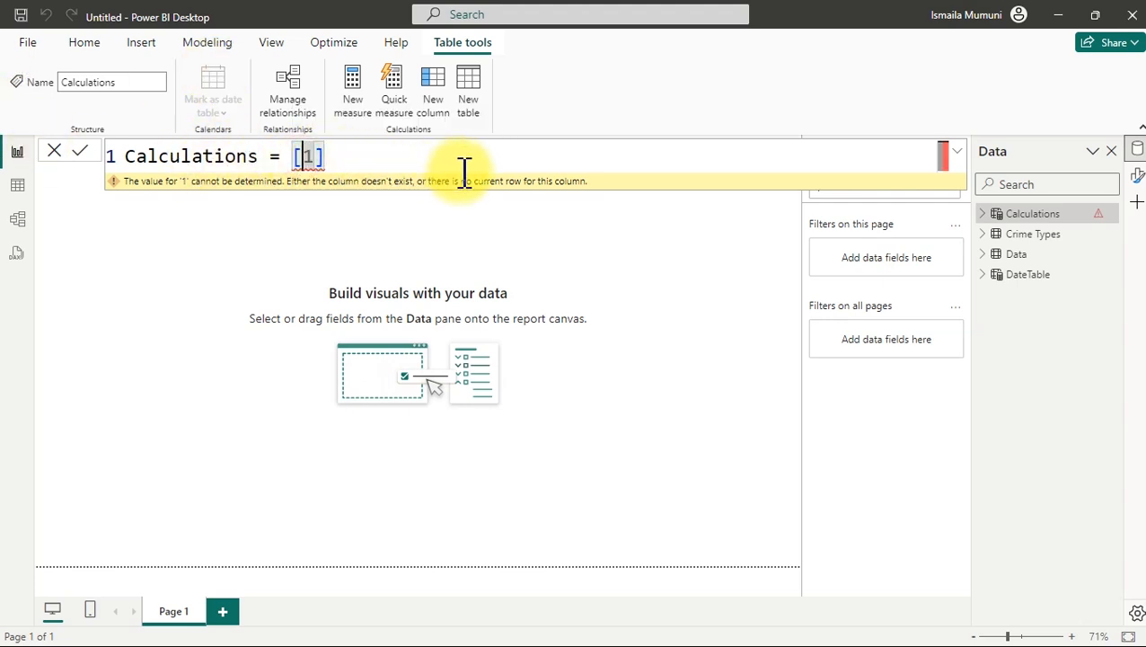
{"action": "type", "text": "\"1"}
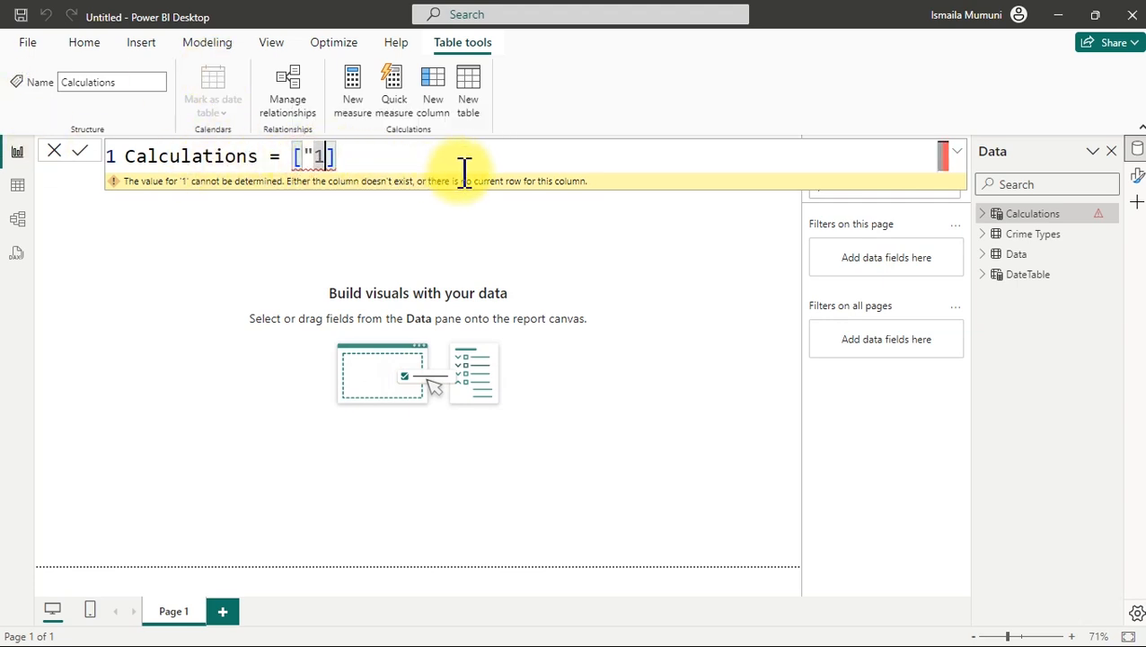
{"action": "type", "text": "\""}
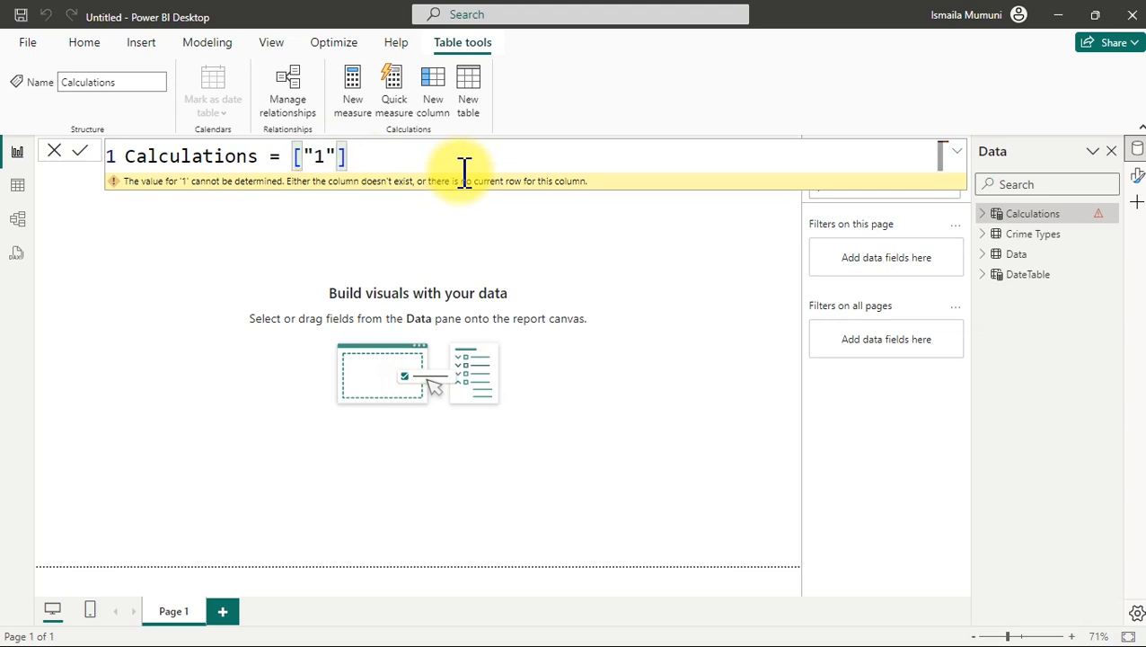
{"action": "left_click", "coordinate": [466, 183]}
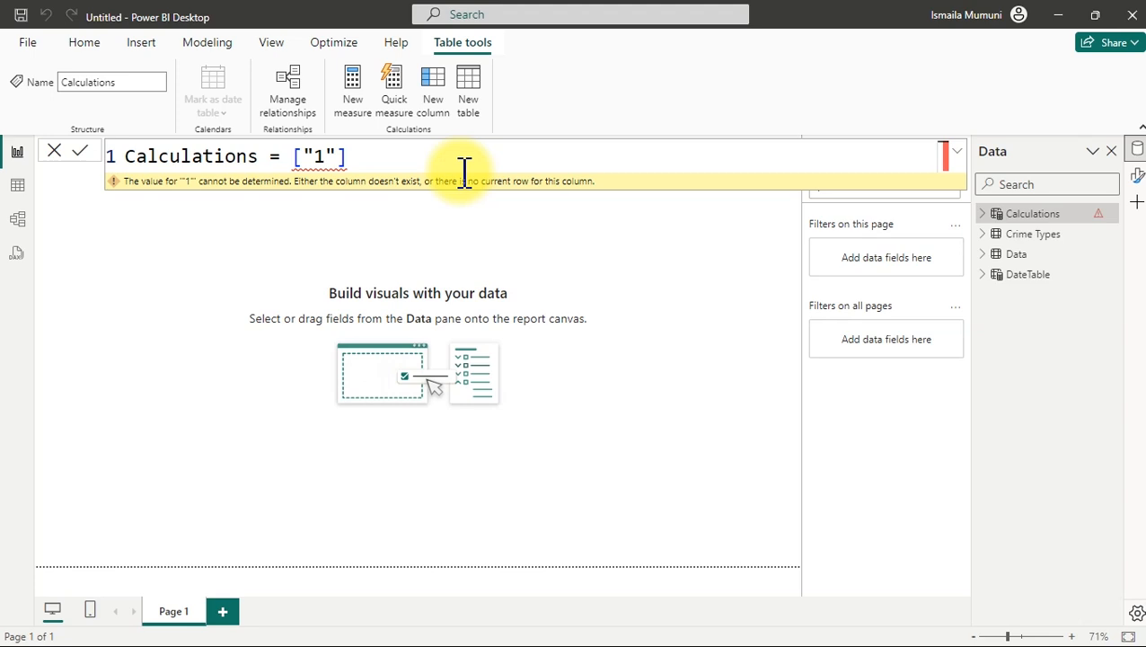
Replace the bracketed value in the Calculations table formula with {1} and commit the table.
{"action": "left_click", "coordinate": [375, 162]}
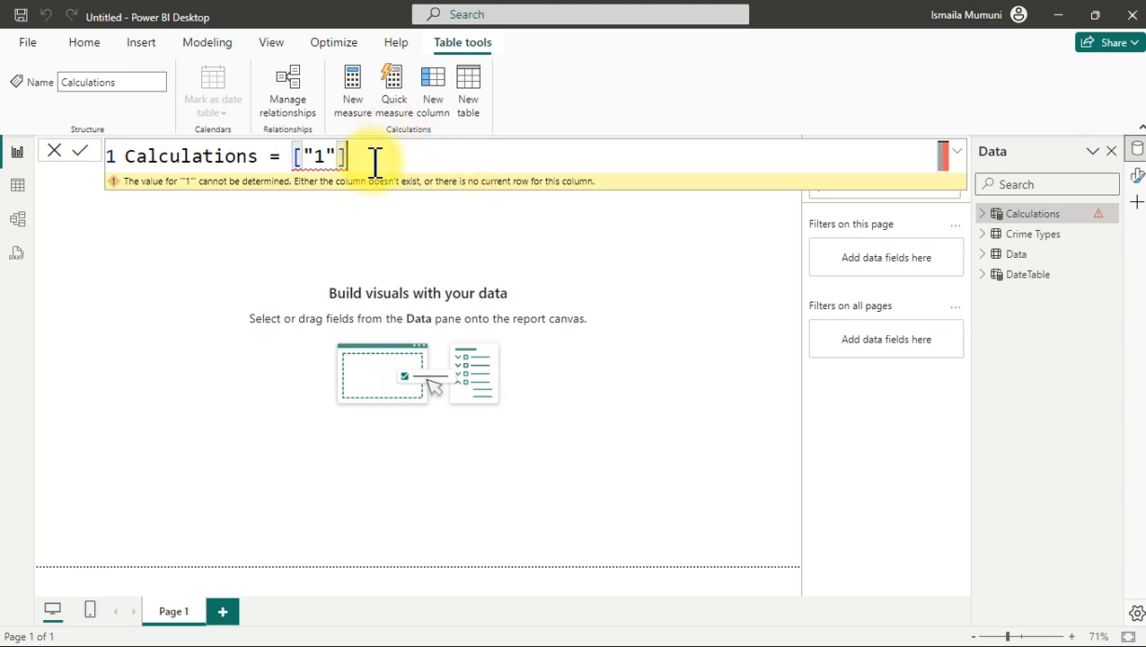
{"action": "key", "text": "BackSpace"}
{"action": "key", "text": "BackSpace"}
{"action": "key", "text": "BackSpace"}
{"action": "key", "text": "BackSpace"}
{"action": "key", "text": "BackSpace"}
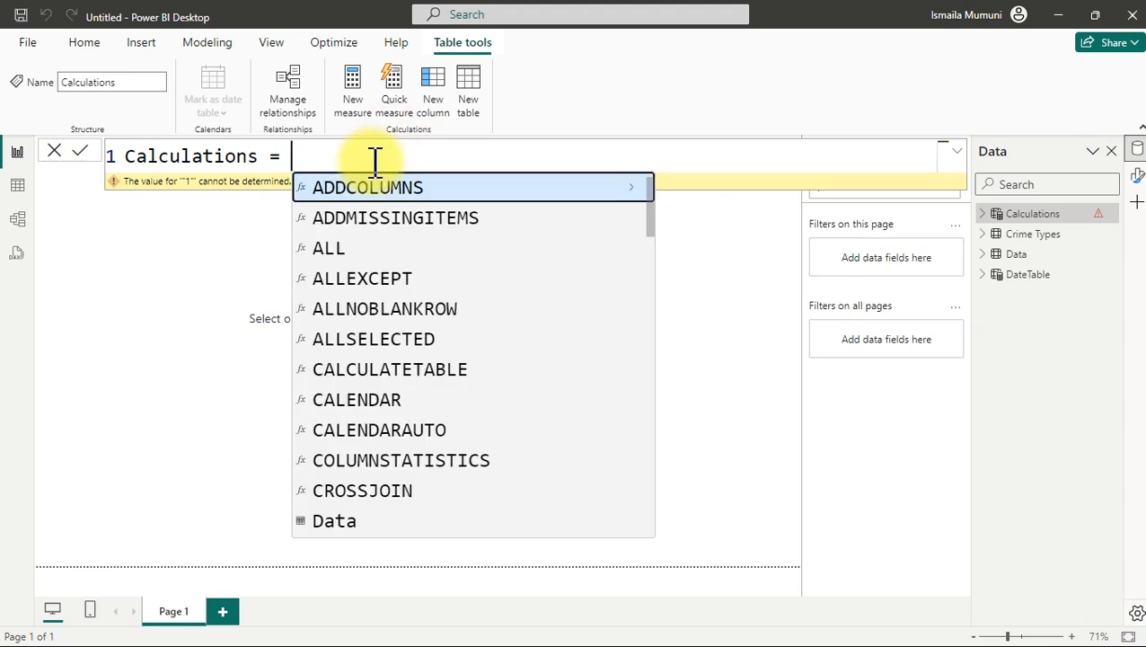
{"action": "type", "text": "{"}
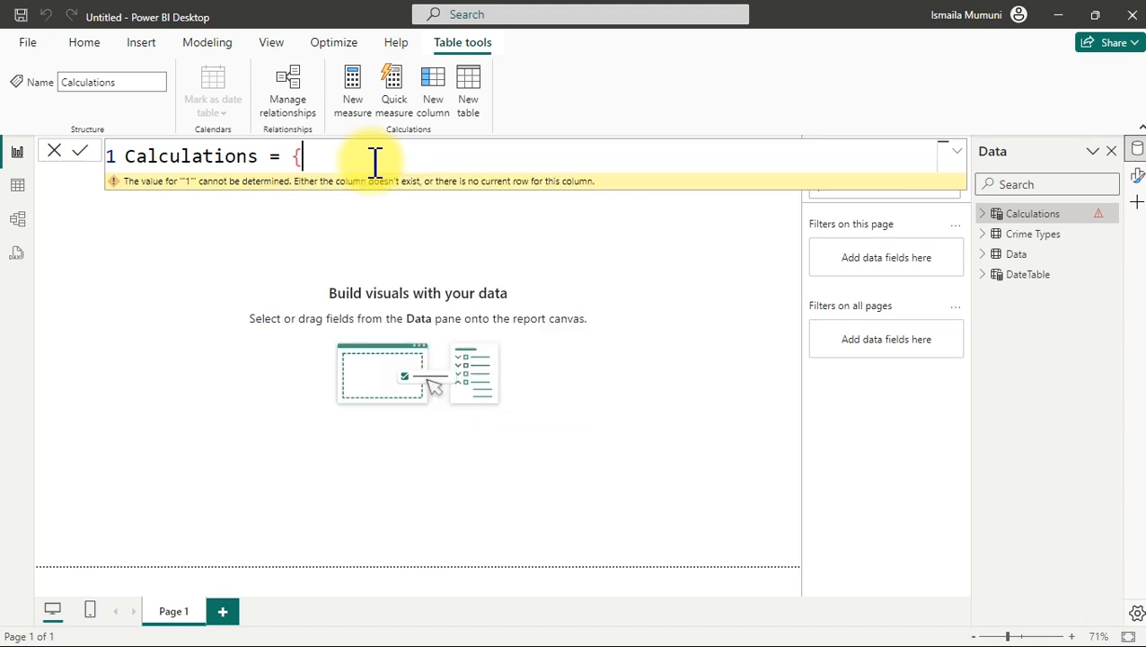
{"action": "type", "text": "1}"}
{"action": "left_click", "coordinate": [375, 165]}
{"action": "key", "text": "Return"}
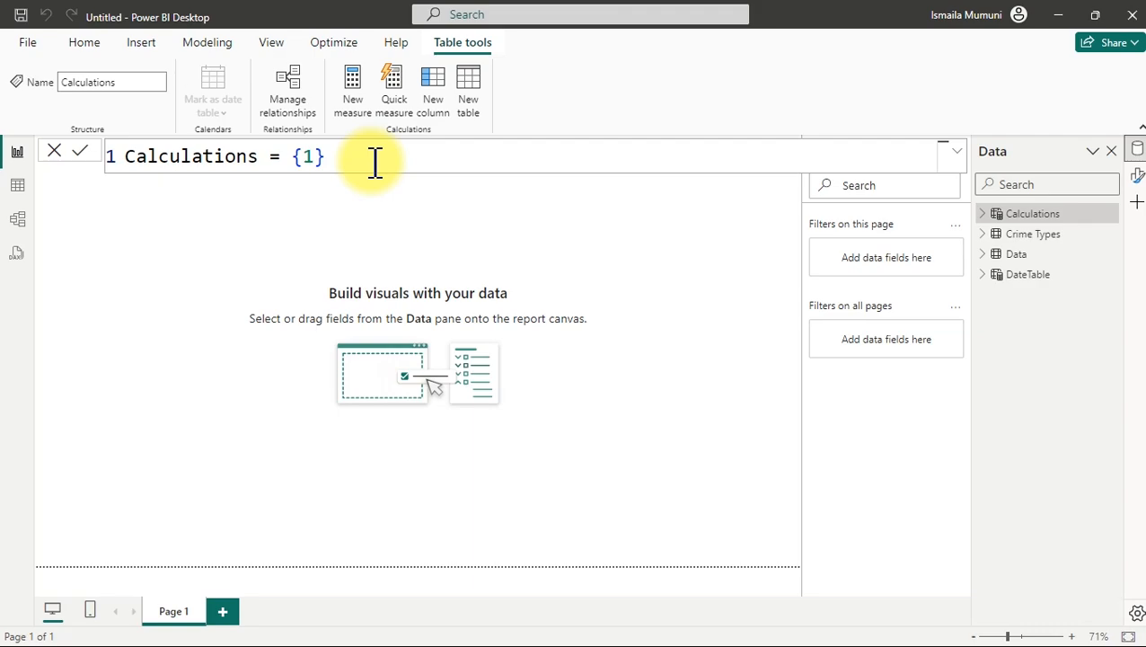
Reposition the Calculations table farther below and away from DateTable in the model diagram, and return to the report.
{"action": "left_click", "coordinate": [18, 223]}
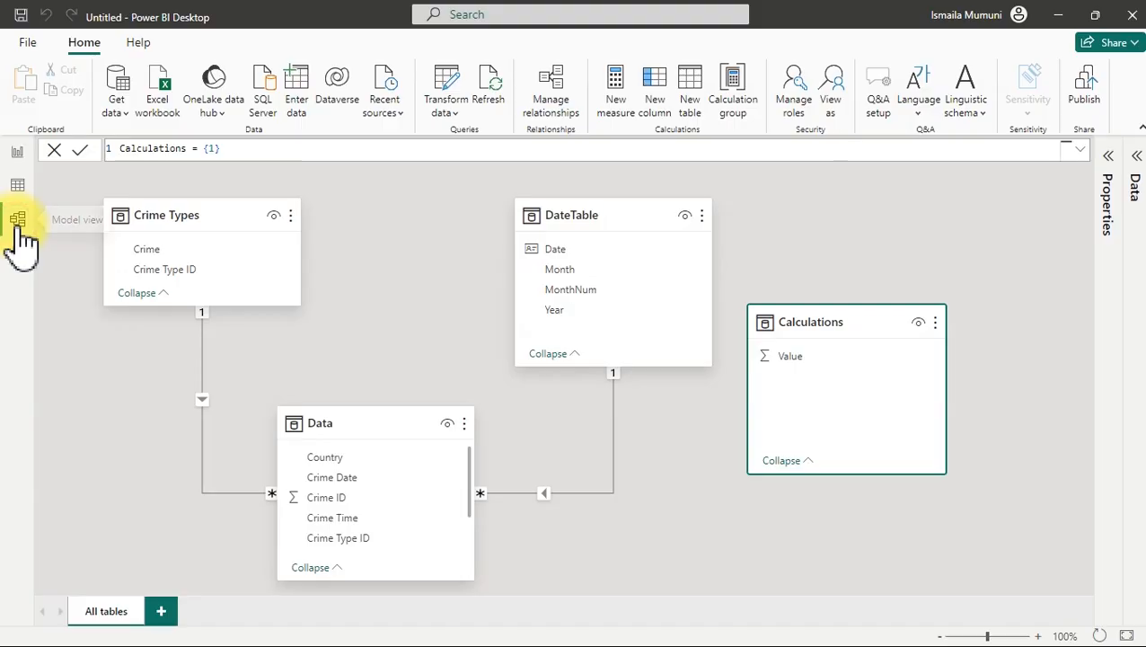
{"action": "left_click_drag", "start_coordinate": [836, 326], "coordinate": [867, 378]}
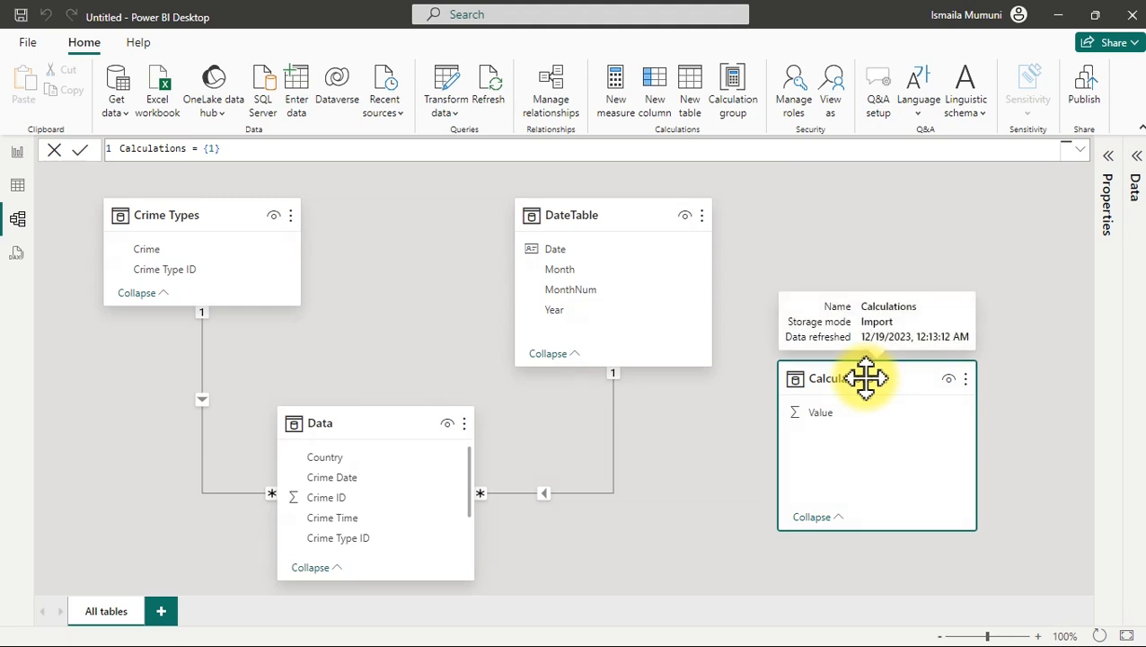
{"action": "left_click", "coordinate": [28, 163]}
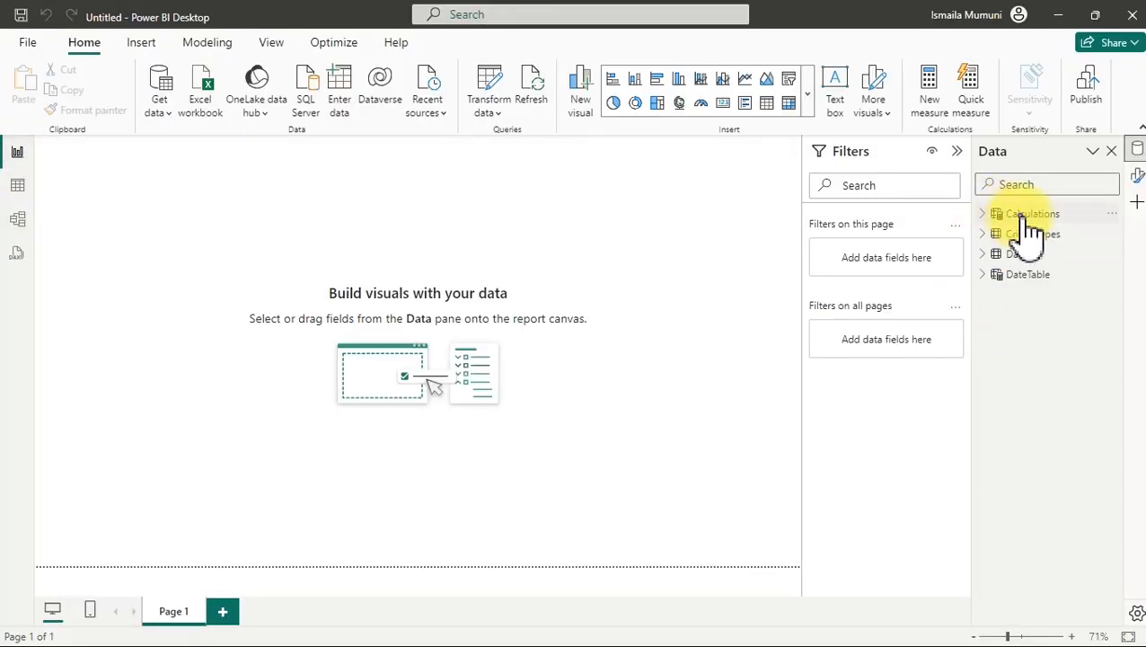
Add a new measure to the Calculations table and name it Total Crimes.
{"action": "right_click", "coordinate": [1025, 218]}
{"action": "left_click", "coordinate": [926, 246]}
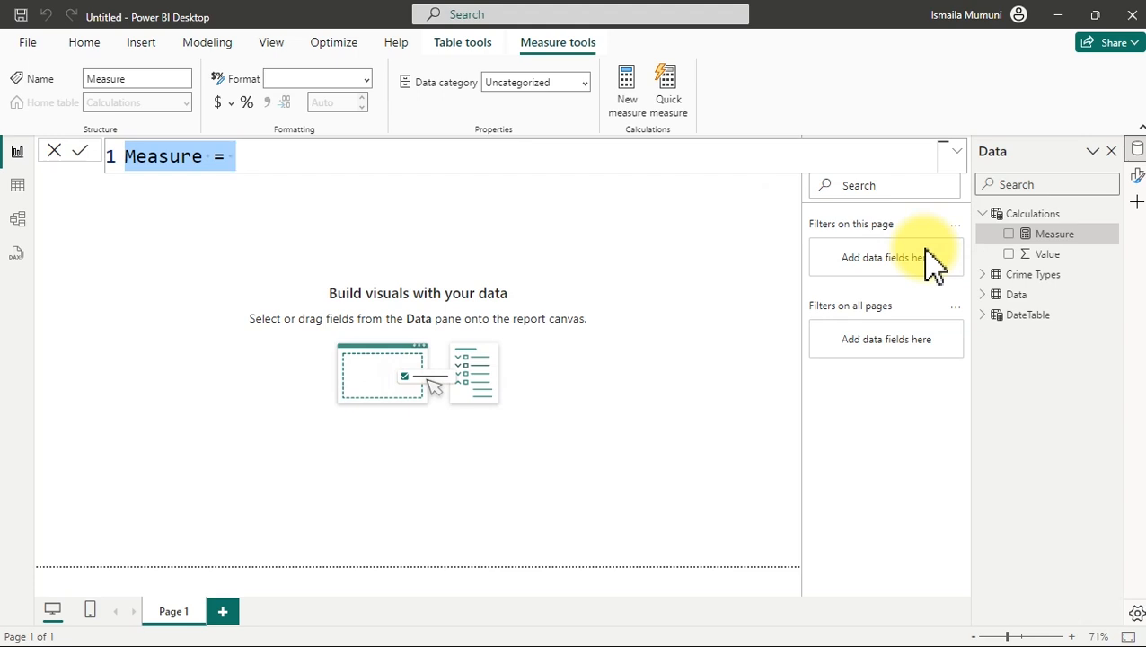
{"action": "type", "text": "total"}
{"action": "key", "text": "BackSpace"}
{"action": "key", "text": "BackSpace"}
{"action": "key", "text": "BackSpace"}
{"action": "key", "text": "BackSpace"}
{"action": "key", "text": "BackSpace"}
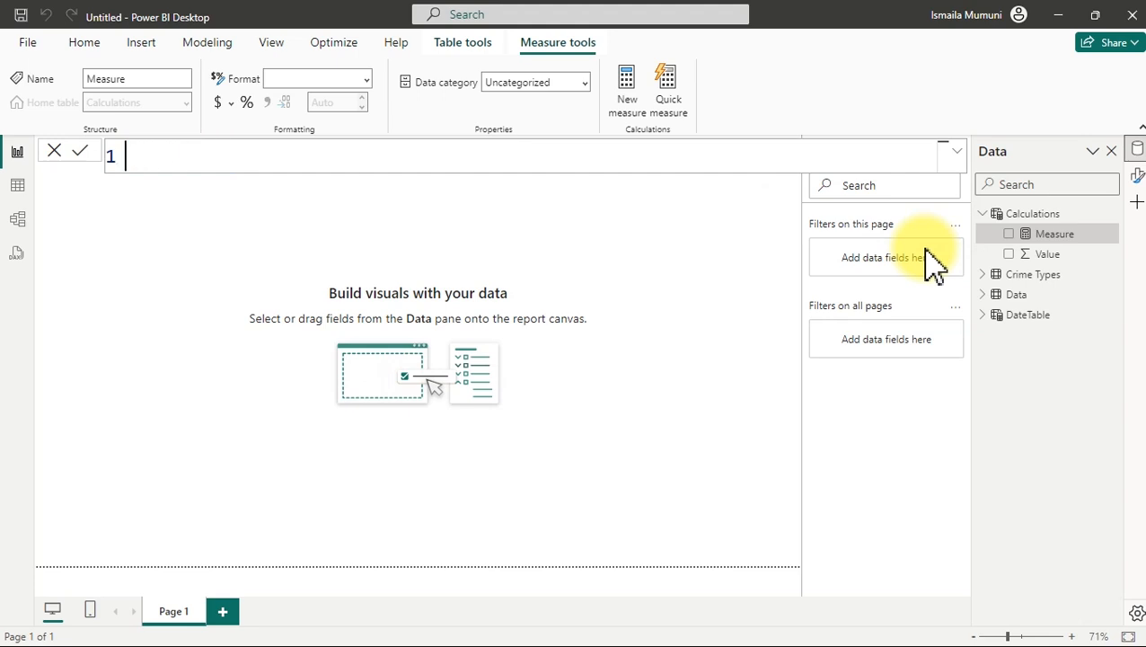
{"action": "type", "text": "Total Cri"}
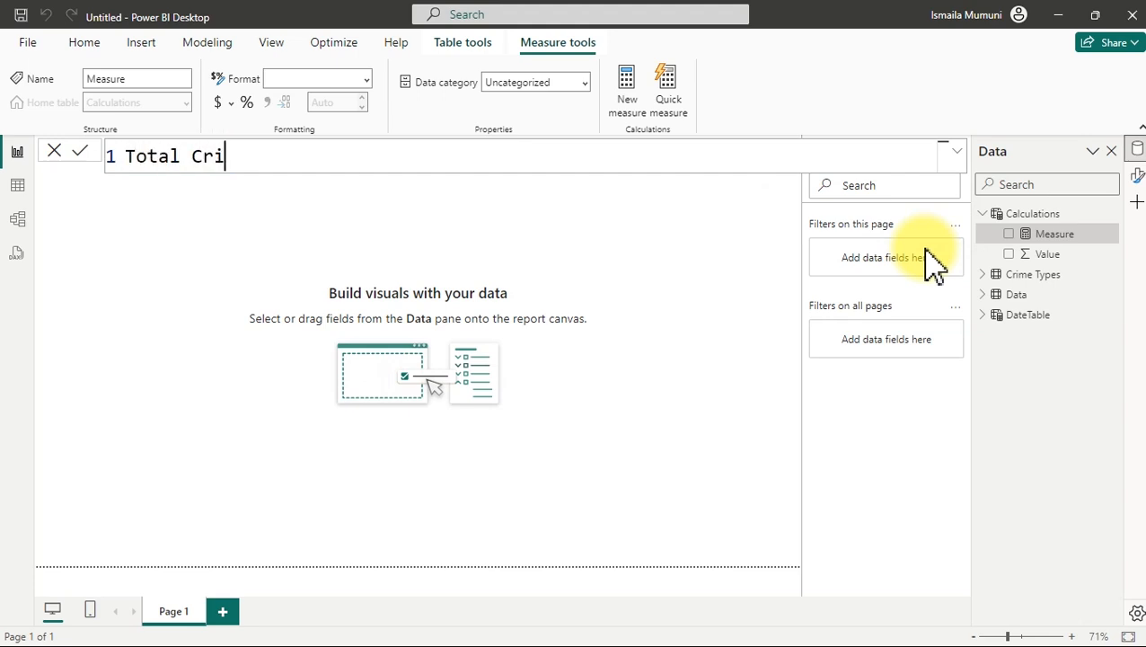
{"action": "type", "text": "mes="}
Define the Total Crimes measure as COUNTROWS(Data) and commit it.
{"action": "type", "text": "countr"}
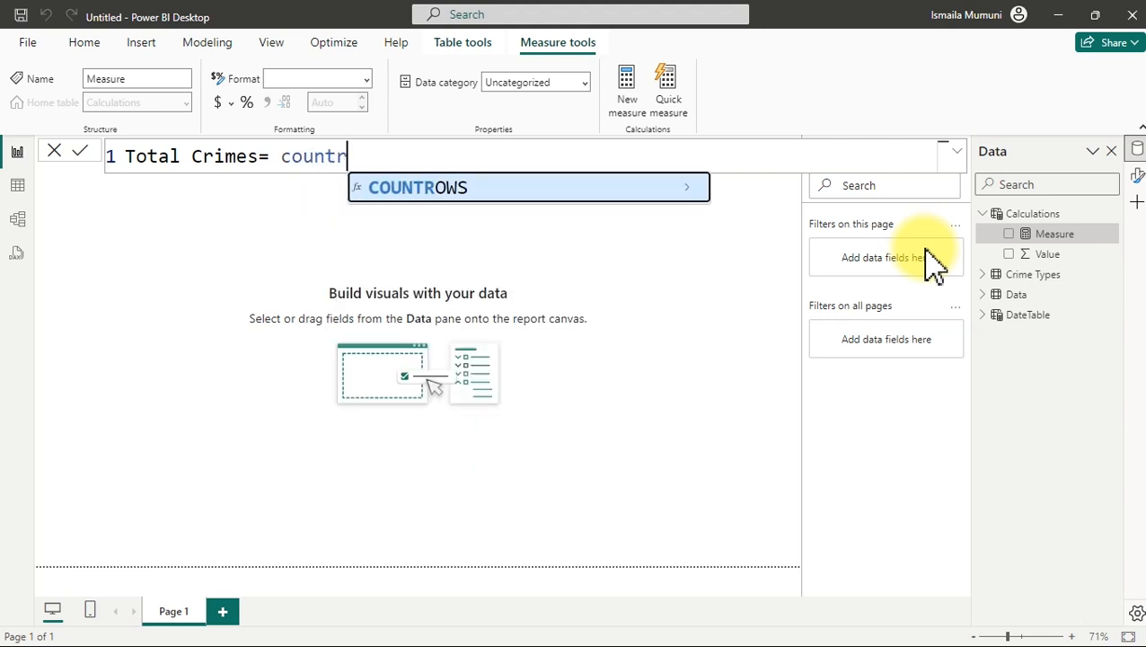
{"action": "key", "text": "Tab"}
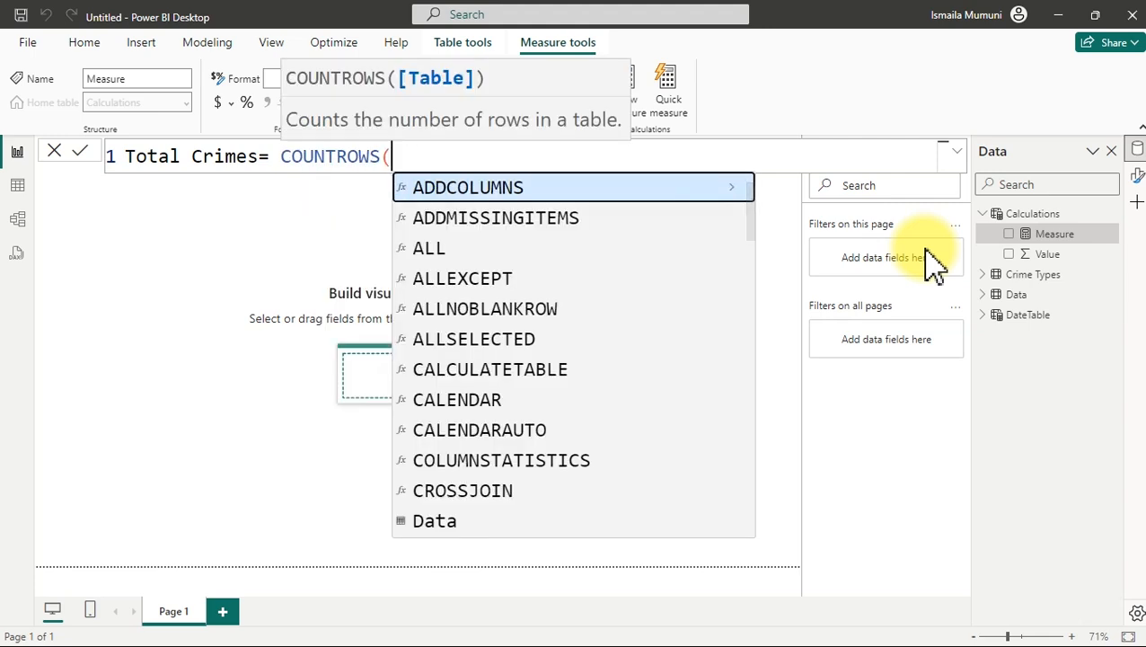
{"action": "type", "text": "dat"}
{"action": "key", "text": "Tab"}
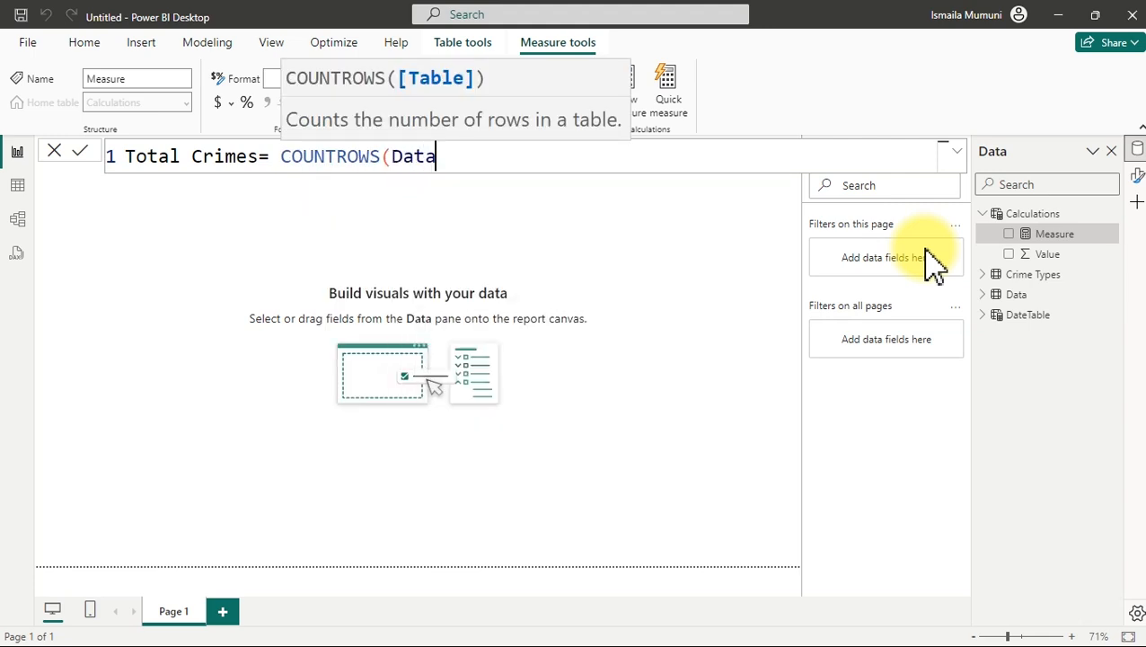
{"action": "type", "text": ")"}
{"action": "left_click", "coordinate": [934, 261]}
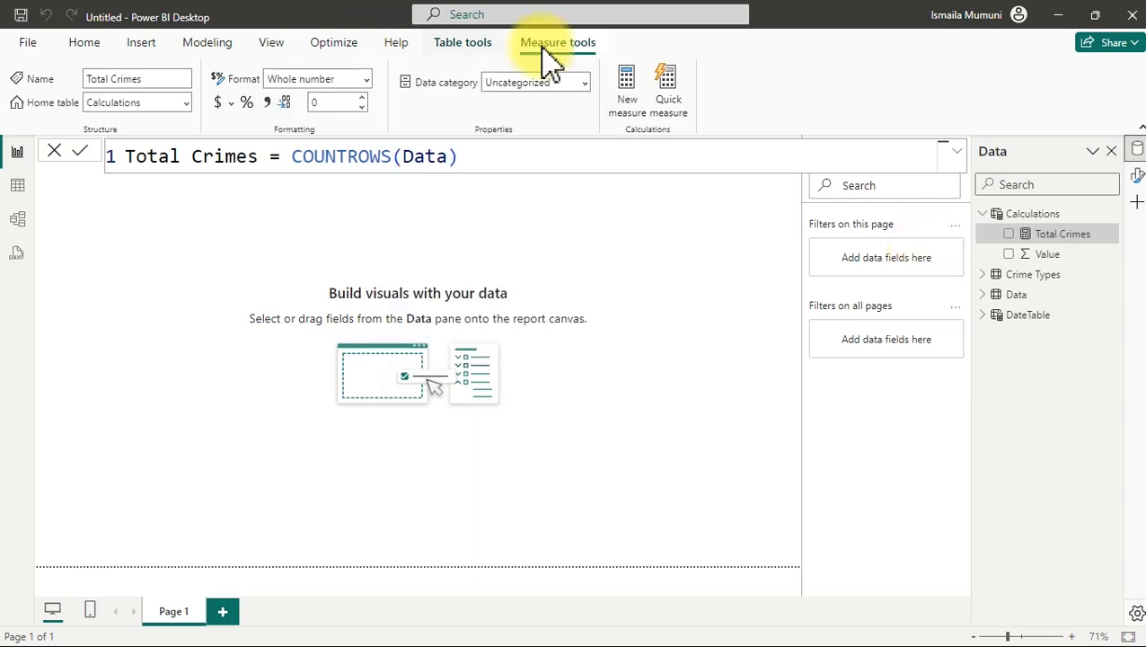
Rename the Data table to Crimes Data and format the Total Crimes measure with a thousands separator.
{"action": "double_click", "coordinate": [1024, 294]}
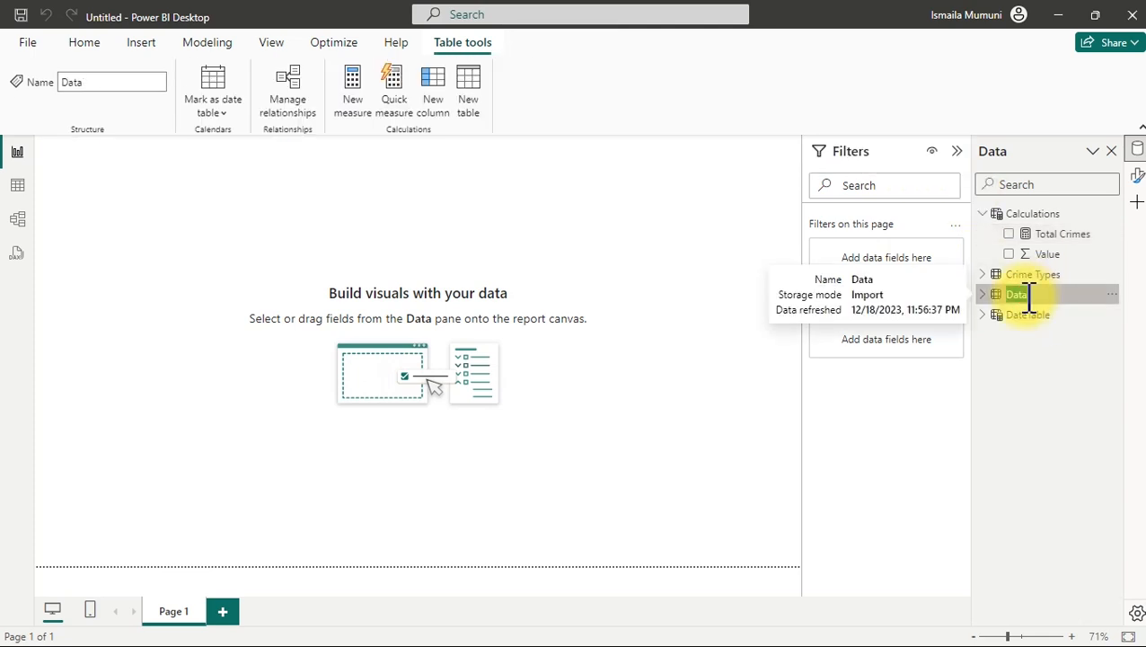
{"action": "type", "text": "Crimes"}
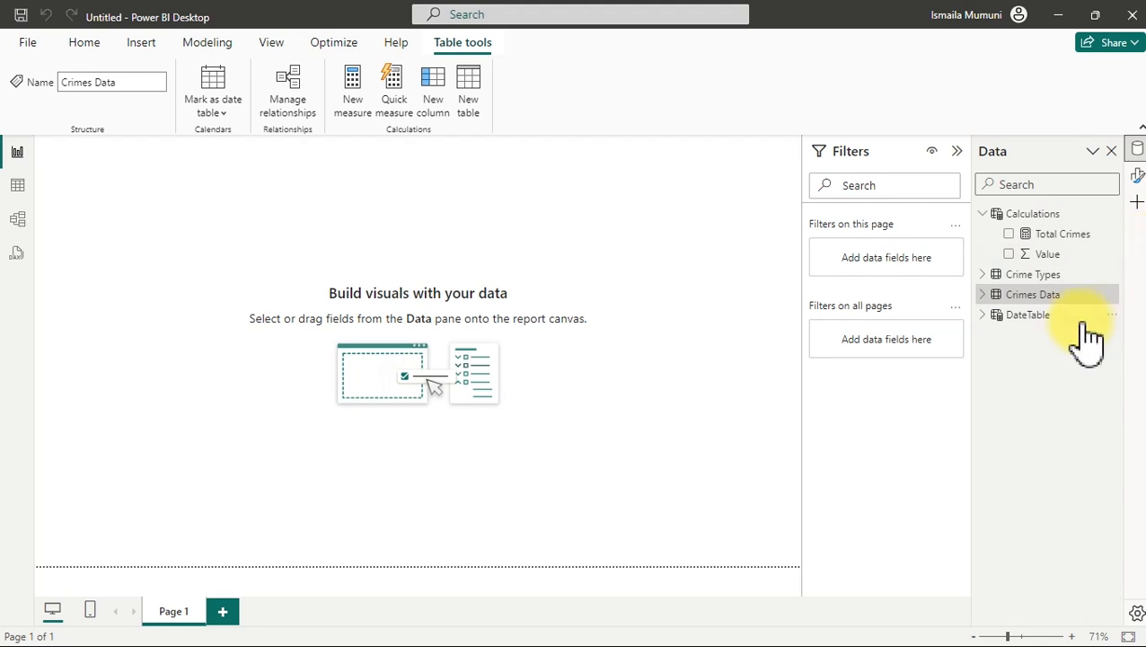
{"action": "left_click", "coordinate": [1066, 236]}
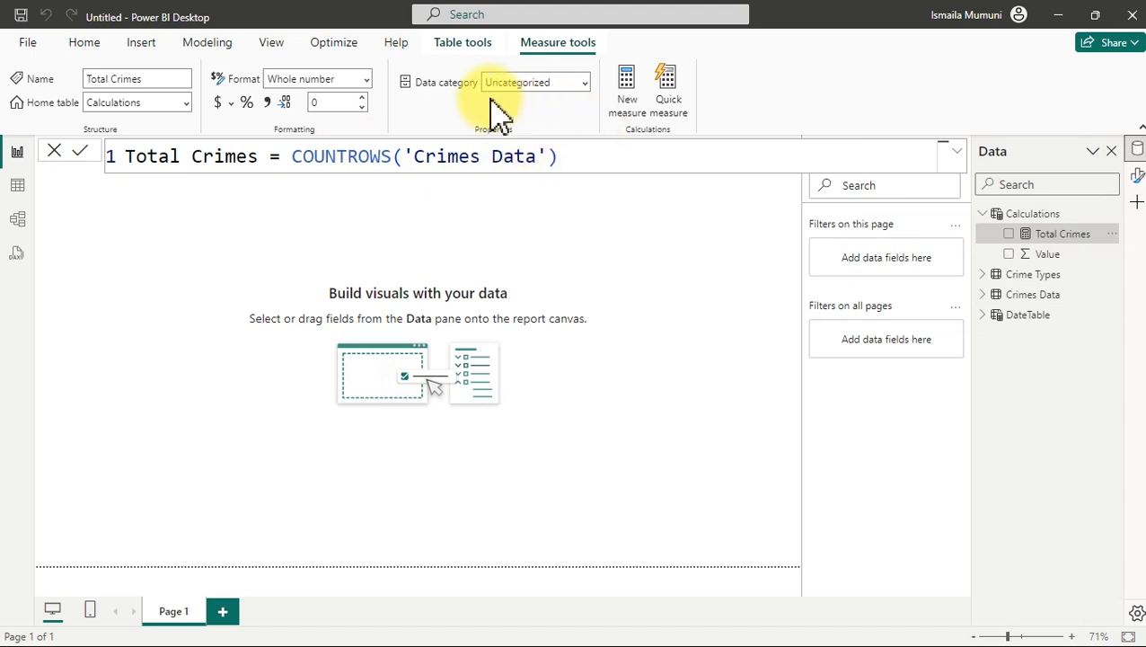
{"action": "left_click", "coordinate": [268, 103]}
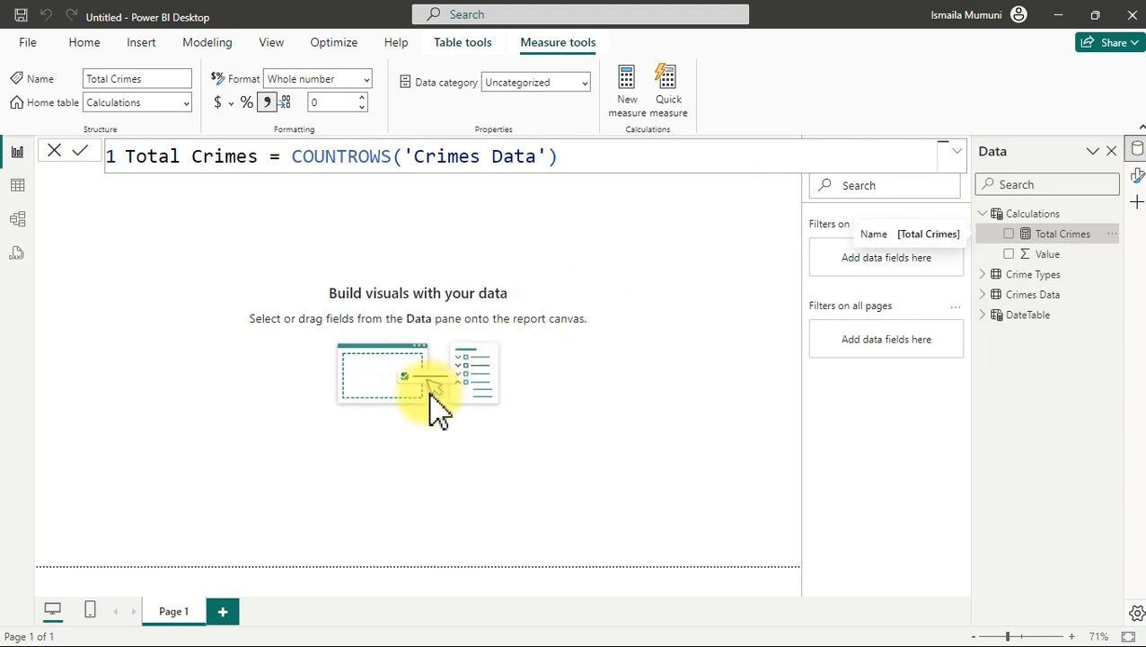
Show Total Crimes in a card visual, reduce its height and place it near the page's upper-left corner.
{"action": "left_click", "coordinate": [1009, 234]}
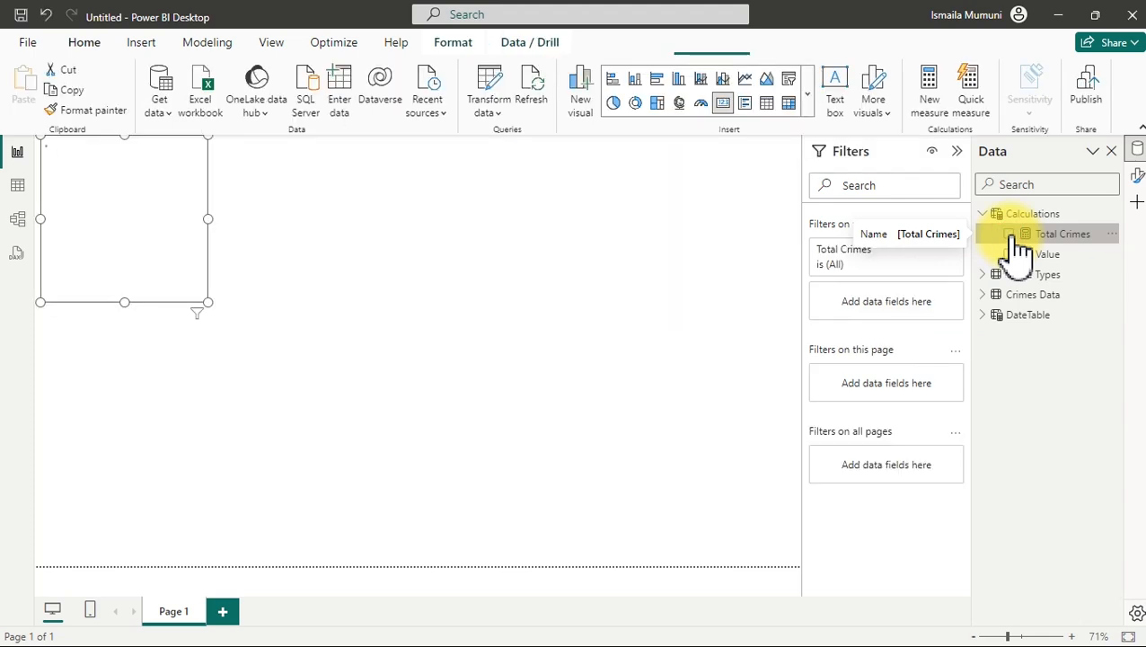
{"action": "left_click_drag", "start_coordinate": [115, 188], "coordinate": [328, 296]}
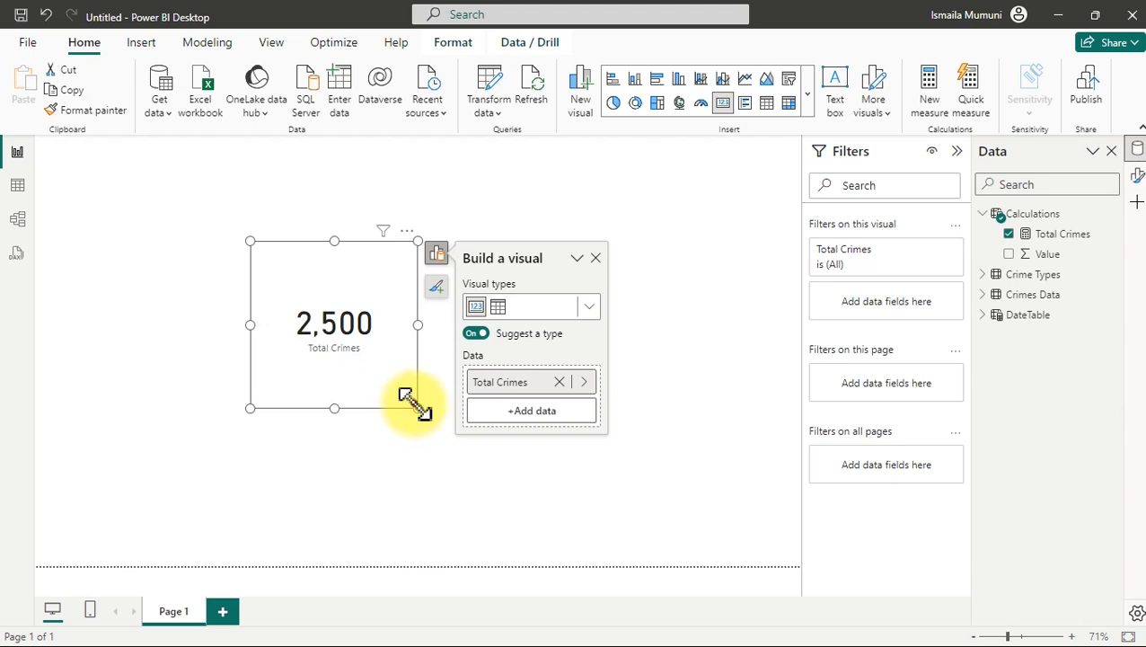
{"action": "left_click_drag", "start_coordinate": [415, 406], "coordinate": [413, 340]}
{"action": "left_click", "coordinate": [344, 272]}
{"action": "left_click_drag", "start_coordinate": [344, 271], "coordinate": [162, 180]}
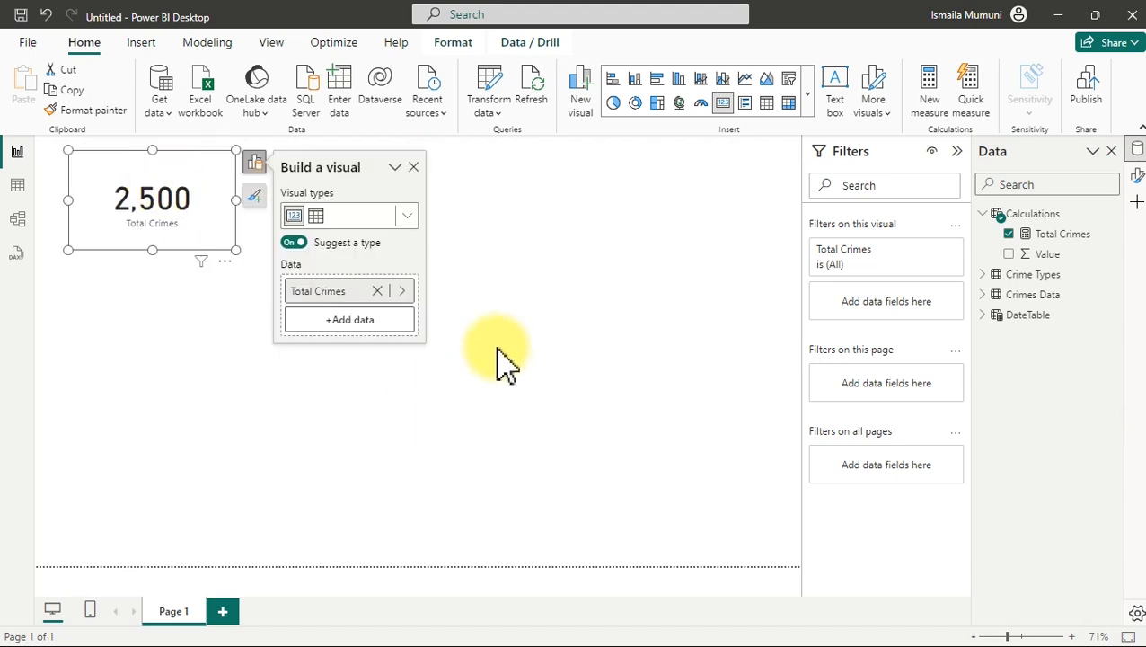
Add a table visual beside the card showing Year from DateTable and the Total Crimes measure.
{"action": "left_click", "coordinate": [495, 367]}
{"action": "left_click", "coordinate": [766, 103]}
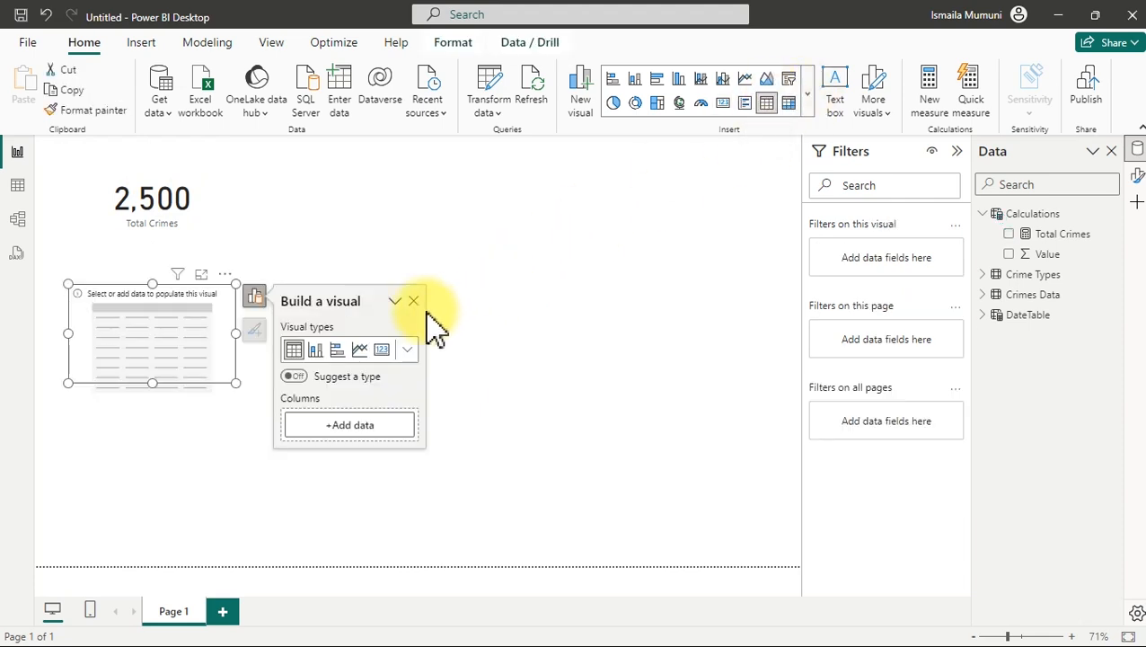
{"action": "left_click_drag", "start_coordinate": [226, 325], "coordinate": [455, 256]}
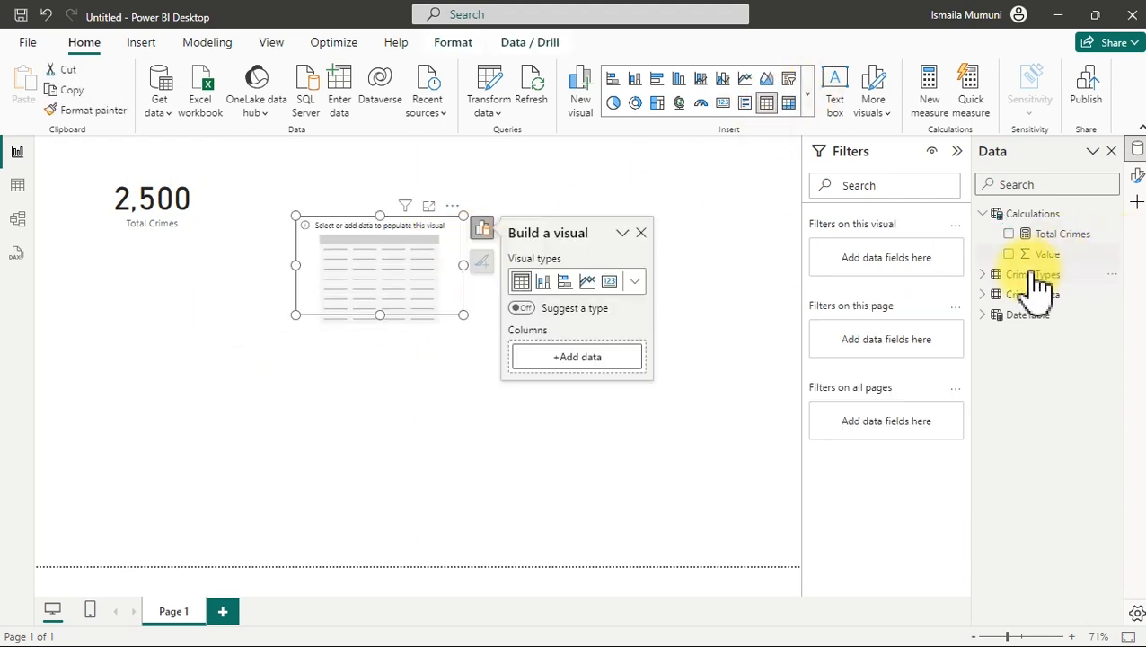
{"action": "left_click", "coordinate": [988, 315]}
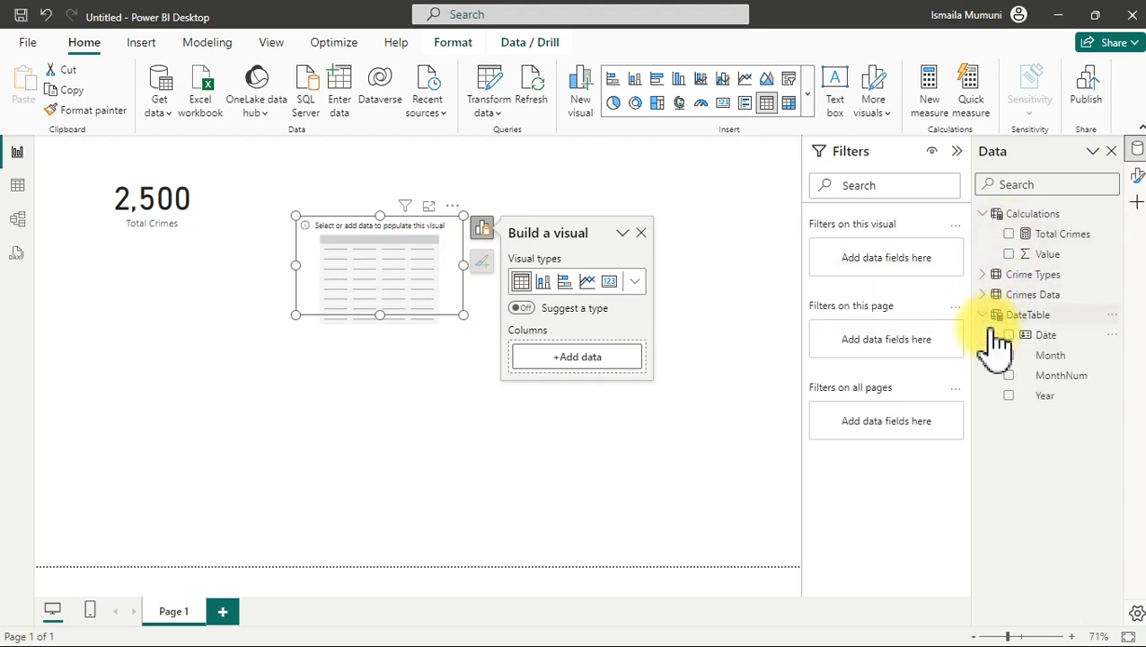
{"action": "left_click", "coordinate": [1010, 396]}
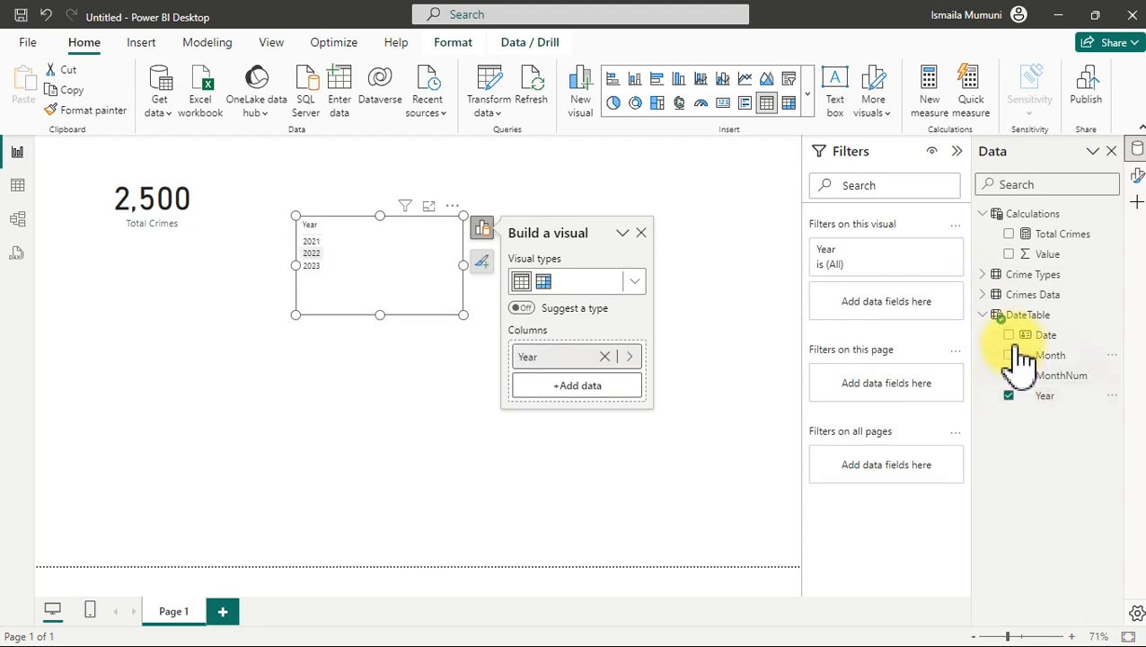
{"action": "left_click", "coordinate": [1009, 234]}
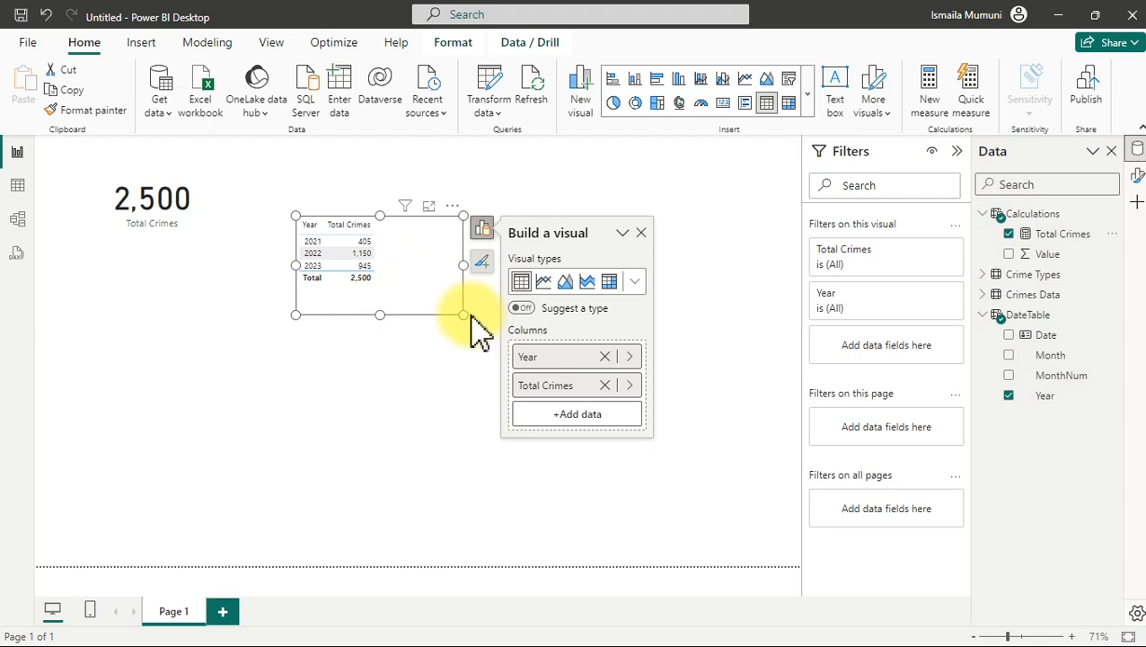
Enlarge the Year table visual and convert it to a clustered column chart, and finally to a stacked column chart.
{"action": "left_click_drag", "start_coordinate": [462, 313], "coordinate": [532, 363]}
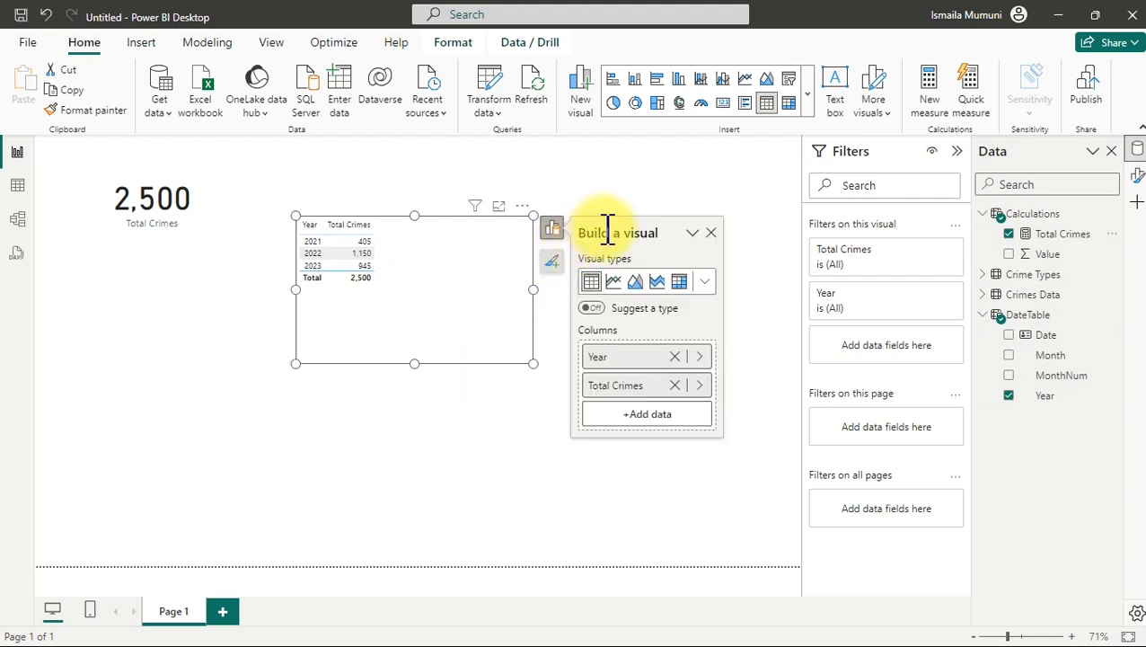
{"action": "left_click", "coordinate": [680, 80]}
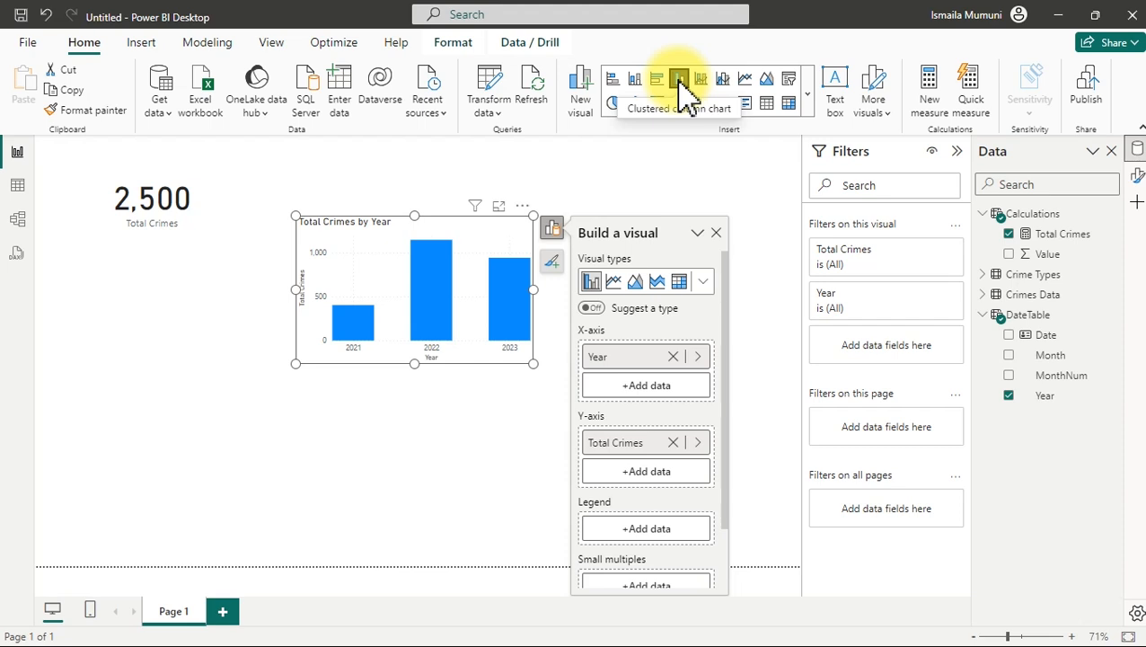
{"action": "left_click", "coordinate": [634, 81]}
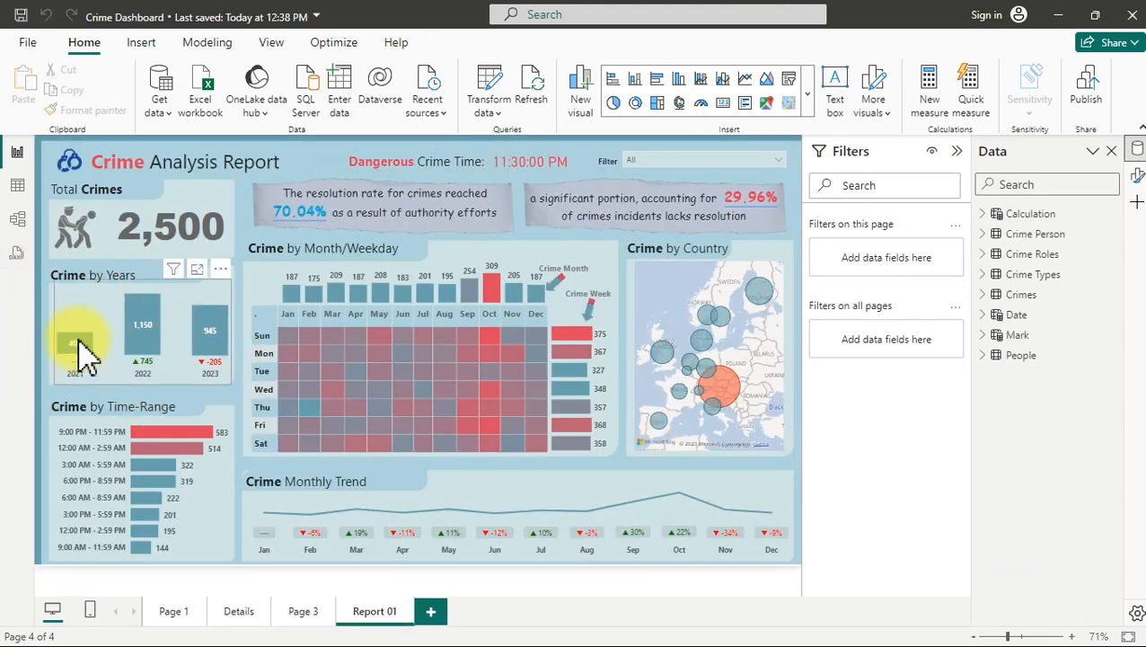
Examine the yearly changes in the Crime by Years chart of the finished Crime Dashboard report, and leave that window.
{"action": "mouse_move", "coordinate": [79, 355]}
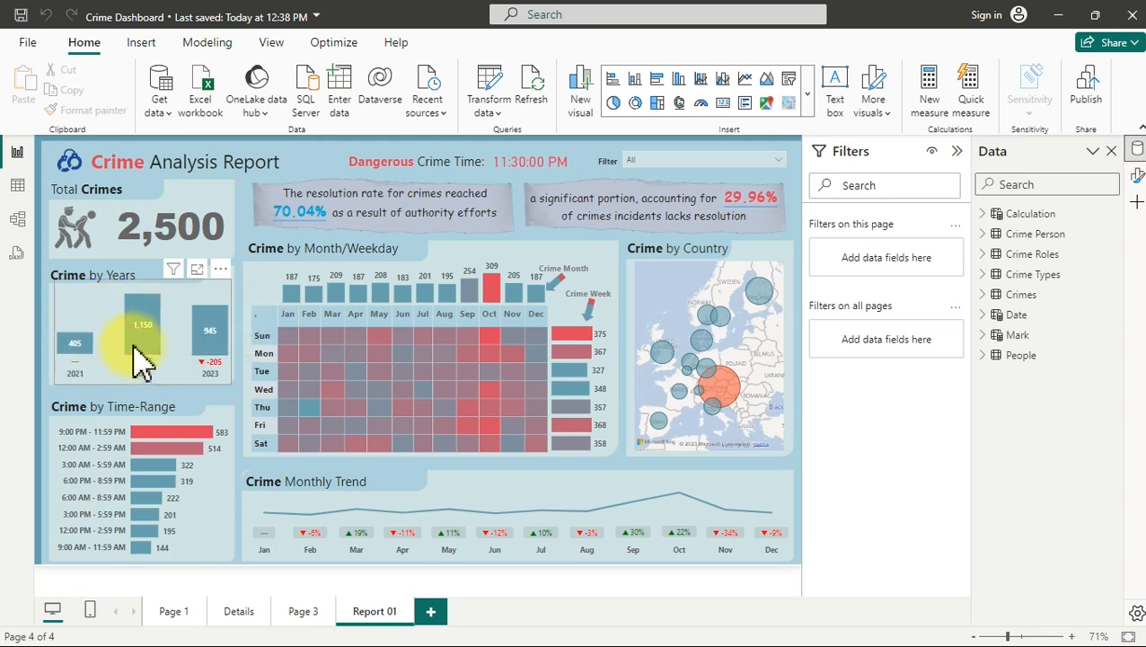
{"action": "mouse_move", "coordinate": [157, 360]}
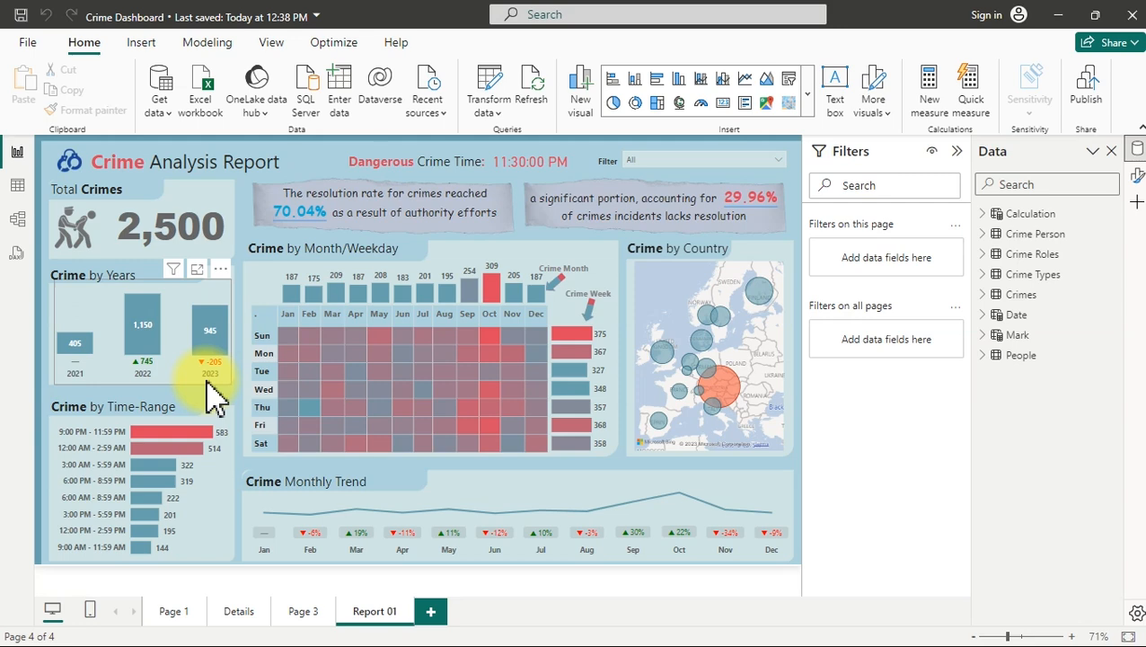
{"action": "left_click", "coordinate": [1060, 14]}
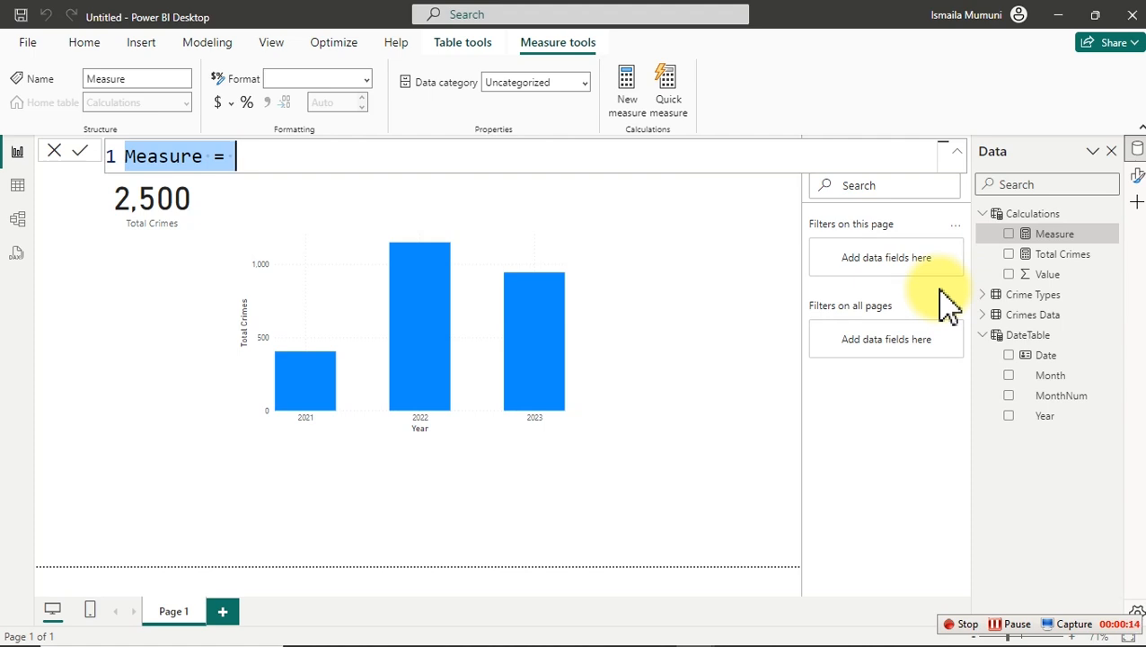
Name the new measure Crime Prev. Year and begin its formula with CALCULATE on the [Total Crimes] measure.
{"action": "type", "text": "Crim"}
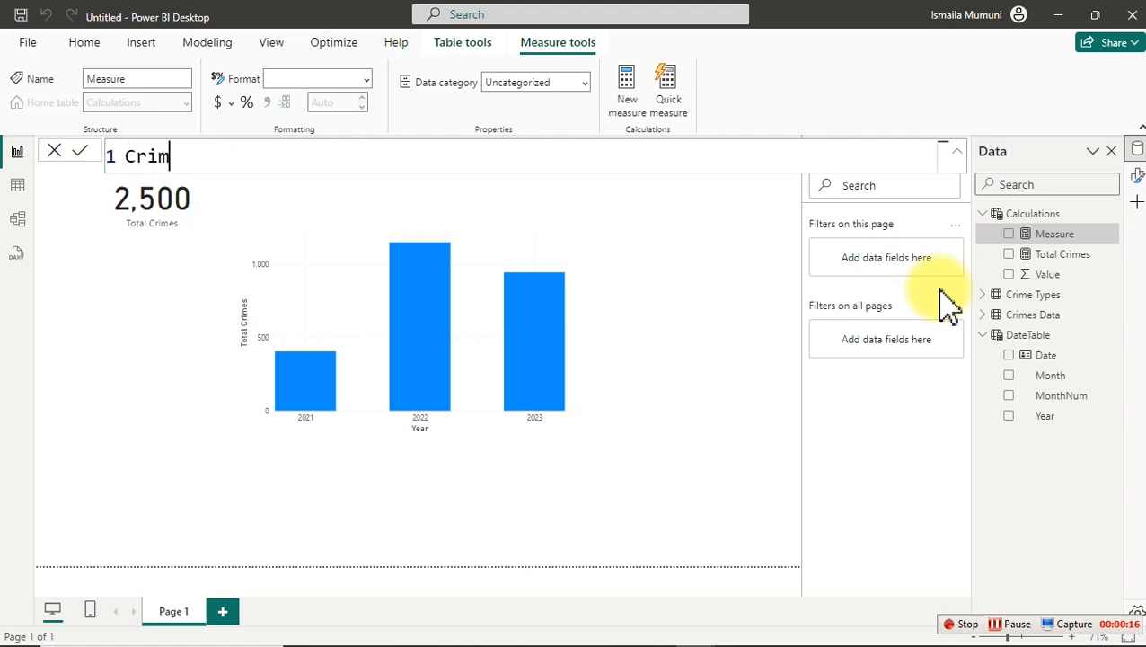
{"action": "type", "text": "e Prev. Year ="}
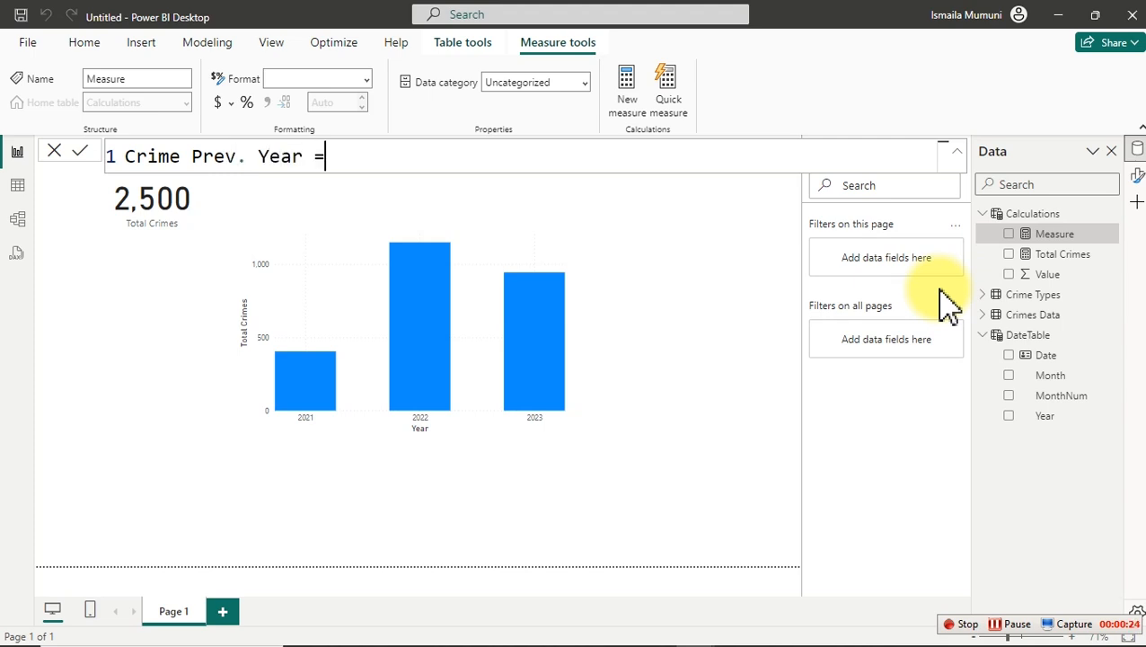
{"action": "key", "text": "shift+Return"}
{"action": "key", "text": "Tab"}
{"action": "type", "text": "cal"}
{"action": "key", "text": "Tab"}
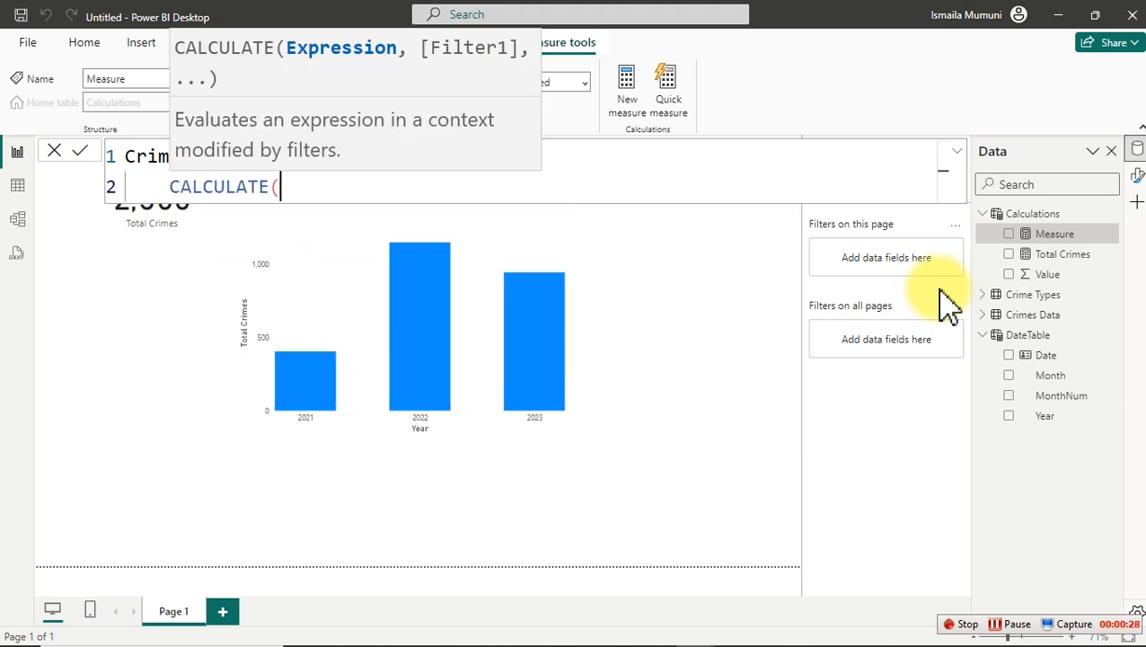
{"action": "key", "text": "shift+Return"}
{"action": "type", "text": "["}
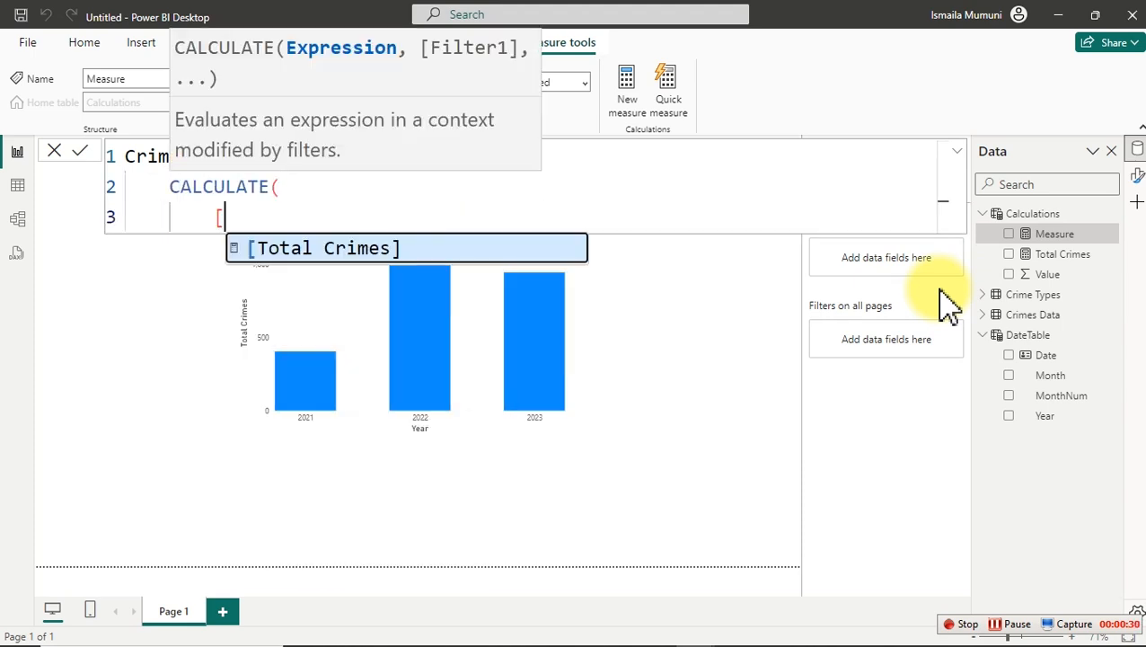
{"action": "key", "text": "Tab"}
{"action": "type", "text": ","}
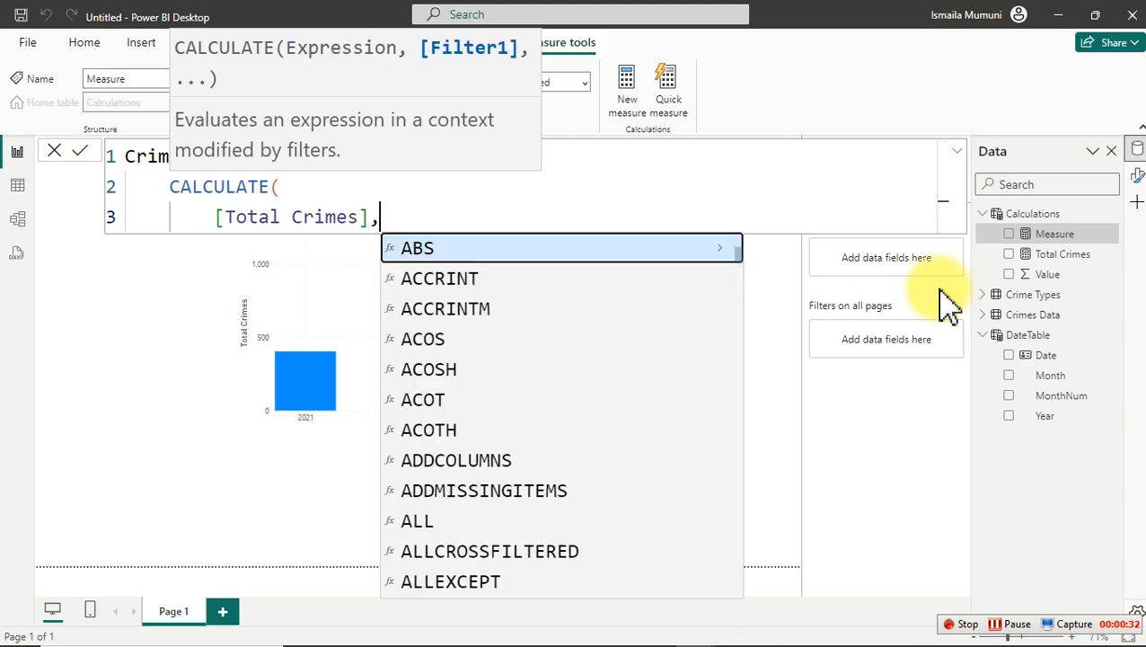
Complete the Crime Prev. Year formula with the filter SAMEPERIODLASTYEAR(DateTable[Date]) and close the CALCULATE function.
{"action": "key", "text": "shift+Return"}
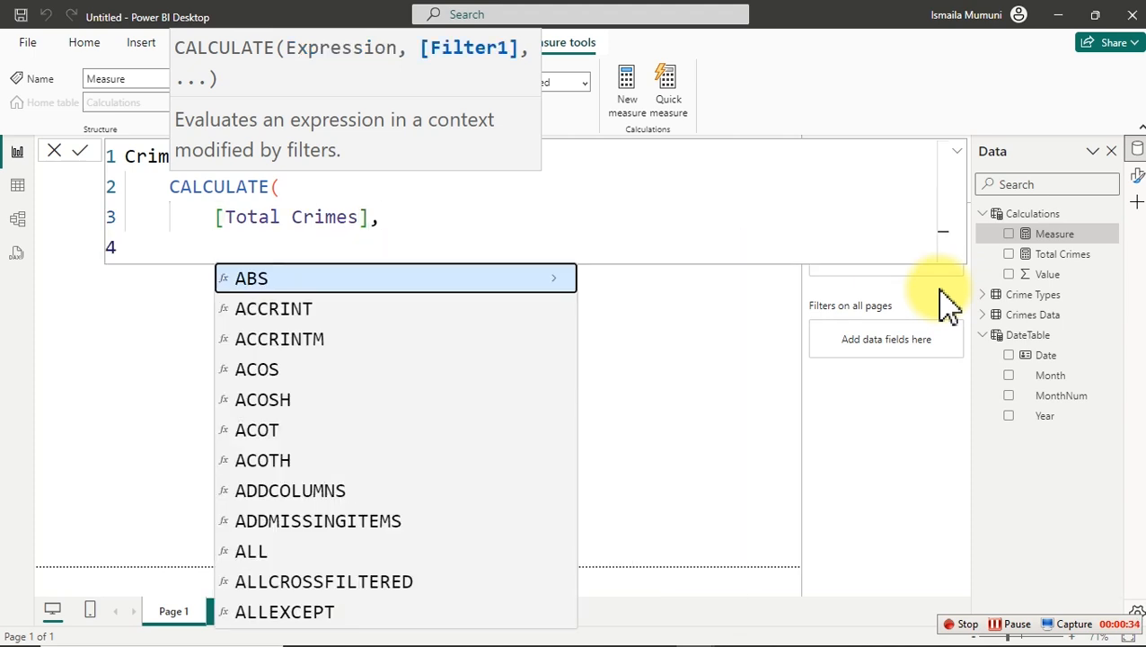
{"action": "type", "text": "S"}
{"action": "key", "text": "Tab"}
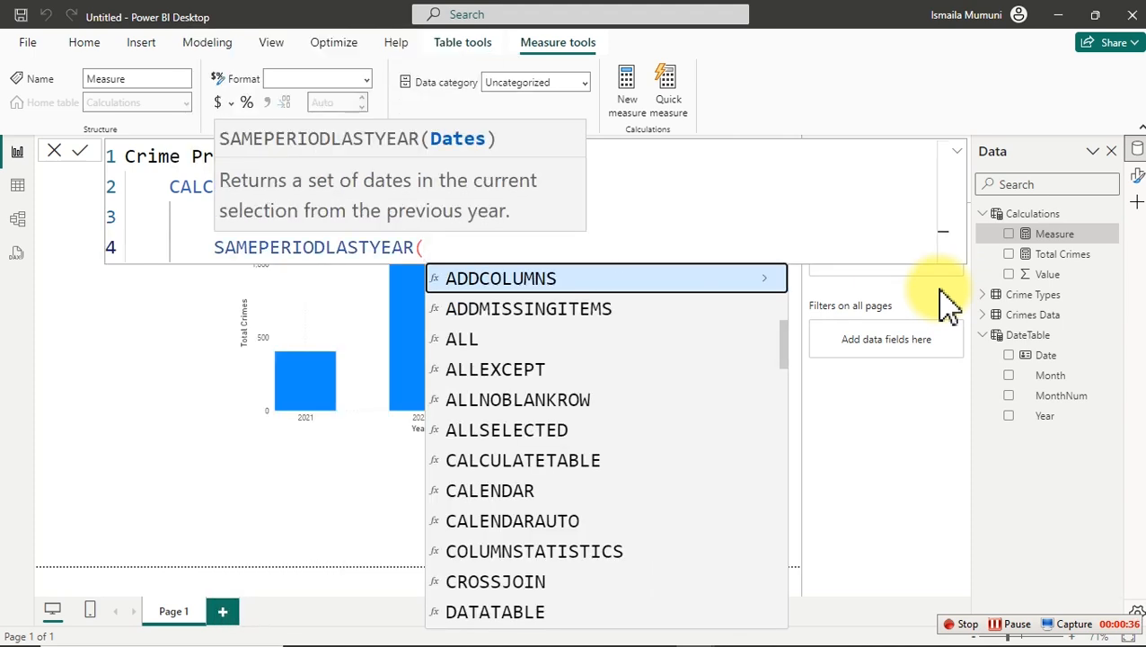
{"action": "type", "text": "date"}
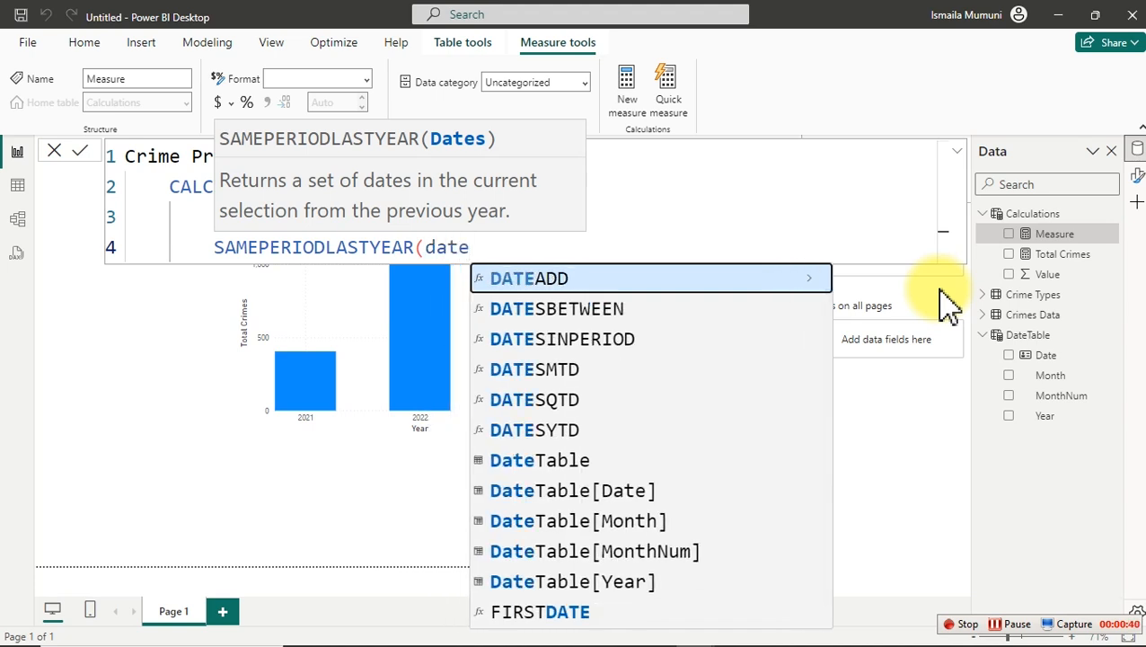
{"action": "key", "text": "Down"}
{"action": "key", "text": "Down"}
{"action": "key", "text": "Down"}
{"action": "key", "text": "Down"}
{"action": "key", "text": "Down"}
{"action": "key", "text": "Down"}
{"action": "key", "text": "Down"}
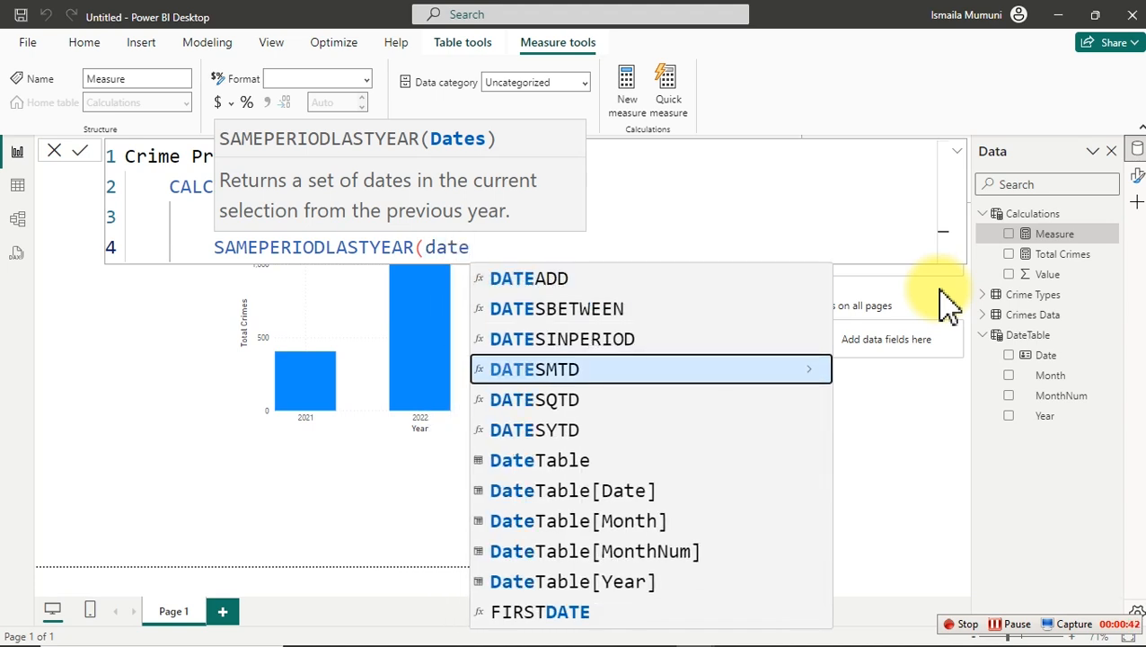
{"action": "key", "text": "Tab"}
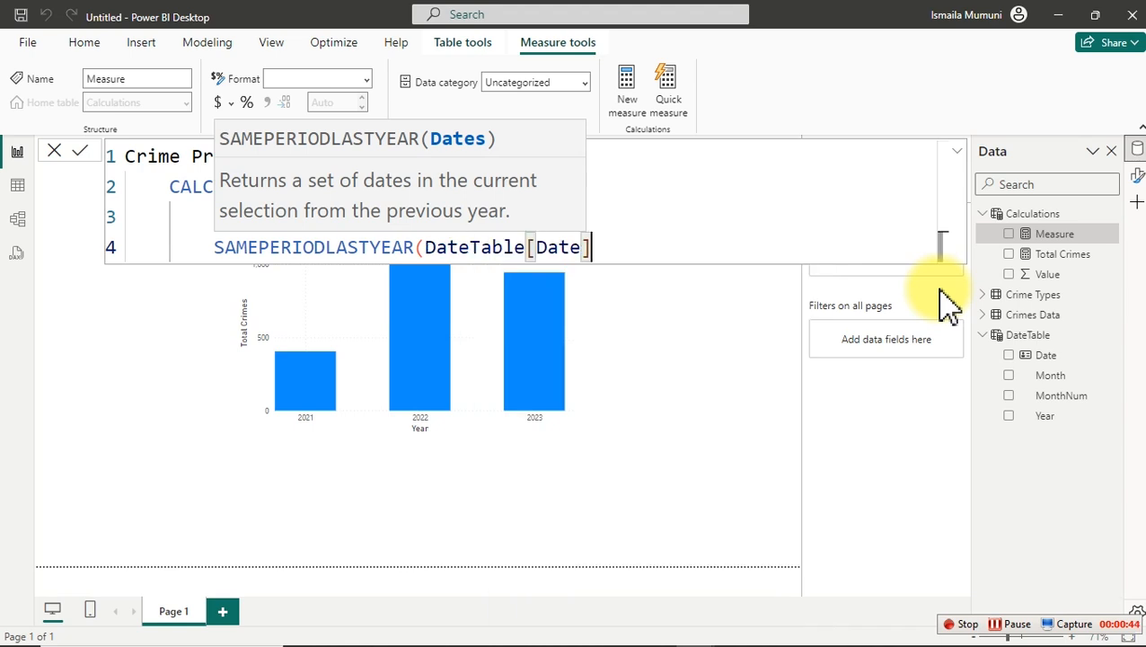
{"action": "type", "text": ")"}
{"action": "key", "text": "Return"}
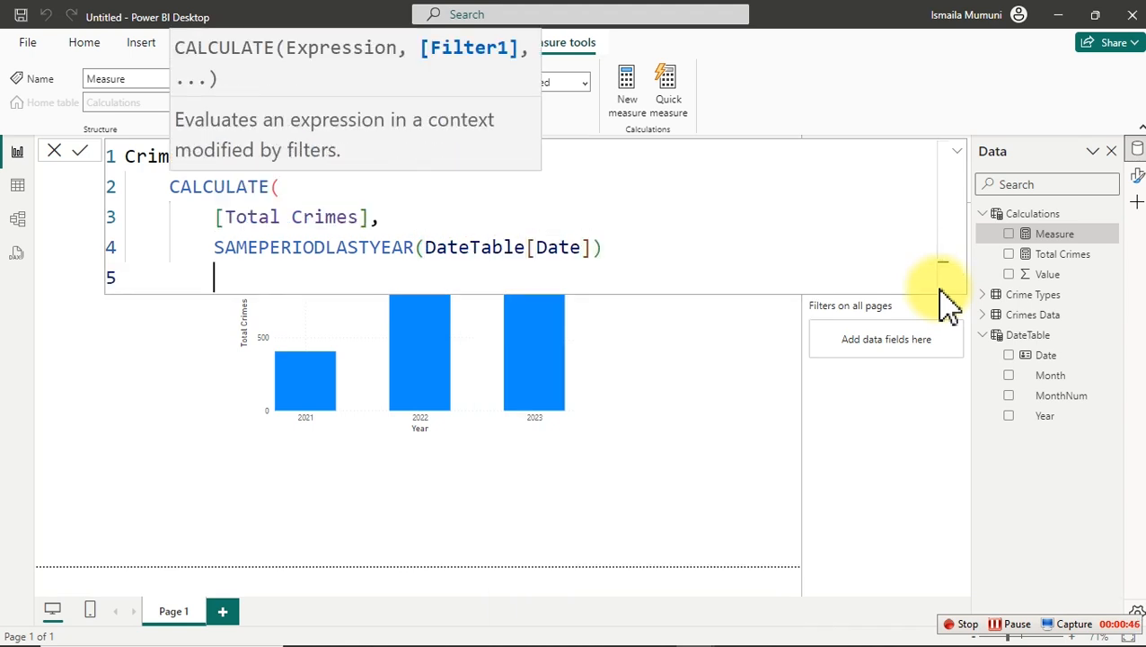
{"action": "type", "text": ")"}
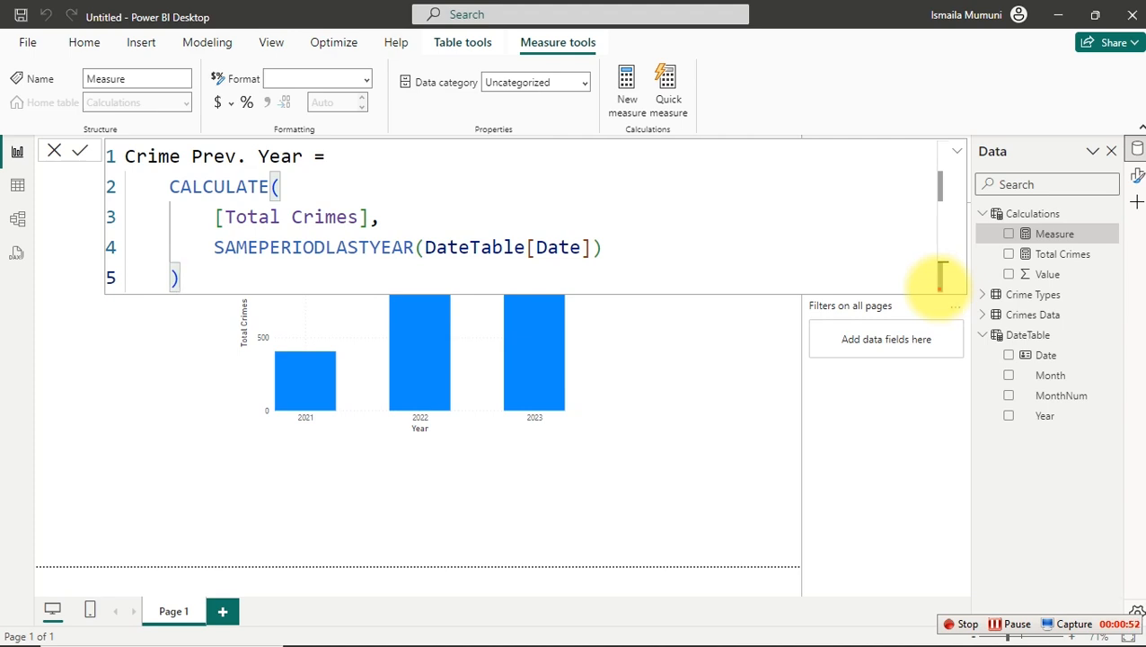
{"action": "mouse_move", "coordinate": [200, 234]}
{"action": "left_mouse_down"}
{"action": "mouse_move", "coordinate": [244, 259]}
{"action": "mouse_move", "coordinate": [635, 264]}
{"action": "left_mouse_up"}
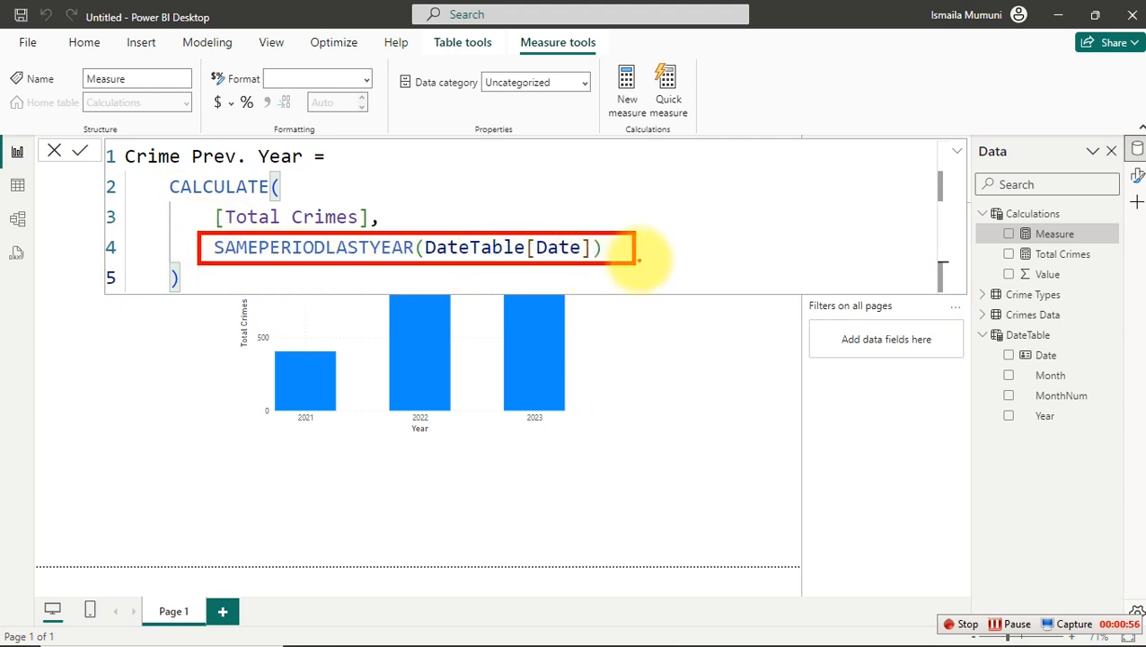
{"action": "mouse_move", "coordinate": [704, 203]}
{"action": "left_mouse_down"}
{"action": "mouse_move", "coordinate": [728, 199]}
{"action": "mouse_move", "coordinate": [737, 214]}
{"action": "left_mouse_up"}
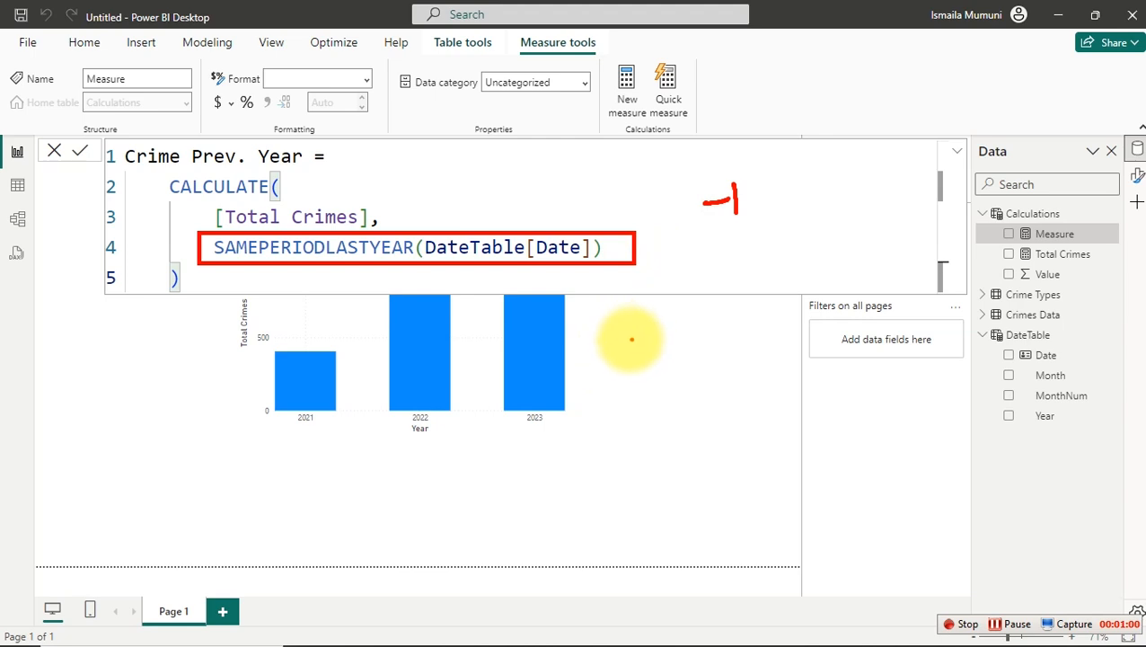
{"action": "mouse_move", "coordinate": [615, 337]}
{"action": "left_mouse_down"}
{"action": "mouse_move", "coordinate": [670, 325]}
{"action": "mouse_move", "coordinate": [696, 302]}
{"action": "mouse_move", "coordinate": [719, 312]}
{"action": "mouse_move", "coordinate": [762, 293]}
{"action": "left_mouse_up"}
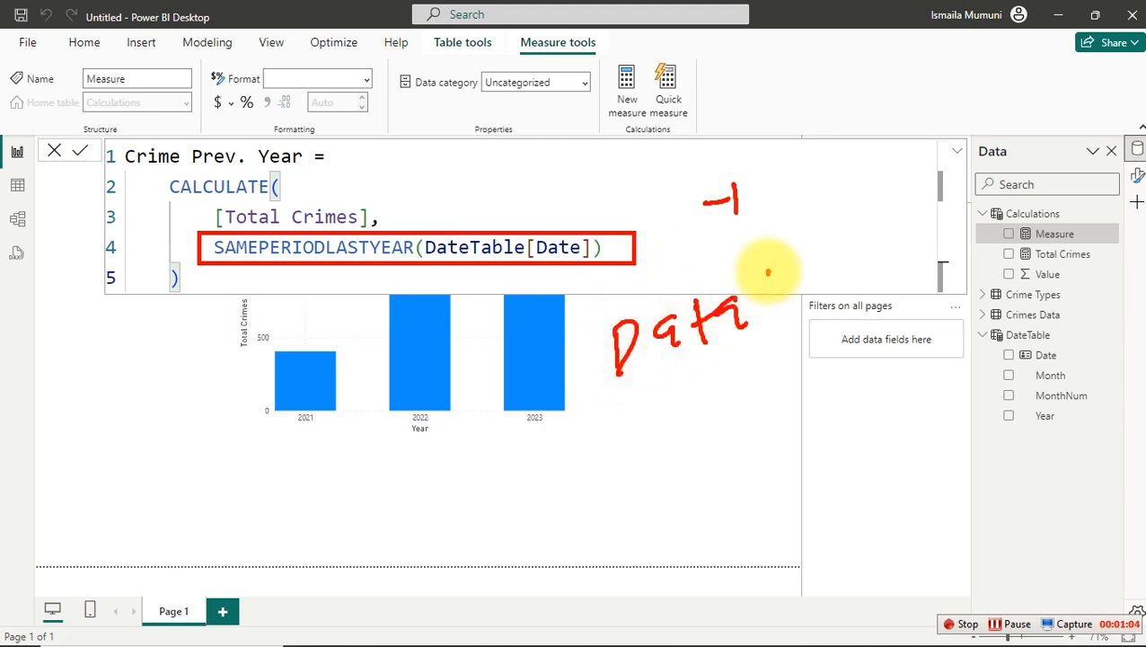
{"action": "mouse_move", "coordinate": [728, 310]}
{"action": "left_mouse_down"}
{"action": "mouse_move", "coordinate": [736, 304]}
{"action": "mouse_move", "coordinate": [734, 322]}
{"action": "left_mouse_up"}
{"action": "left_click_drag", "start_coordinate": [770, 274], "coordinate": [784, 307]}
{"action": "left_click_drag", "start_coordinate": [811, 263], "coordinate": [796, 285]}
{"action": "mouse_move", "coordinate": [842, 235]}
{"action": "left_mouse_down"}
{"action": "mouse_move", "coordinate": [841, 260]}
{"action": "mouse_move", "coordinate": [849, 247]}
{"action": "left_mouse_up"}
{"action": "mouse_move", "coordinate": [665, 446]}
{"action": "left_mouse_down"}
{"action": "mouse_move", "coordinate": [702, 429]}
{"action": "mouse_move", "coordinate": [741, 433]}
{"action": "left_mouse_up"}
{"action": "left_click_drag", "start_coordinate": [762, 391], "coordinate": [813, 416]}
{"action": "left_click_drag", "start_coordinate": [870, 366], "coordinate": [883, 420]}
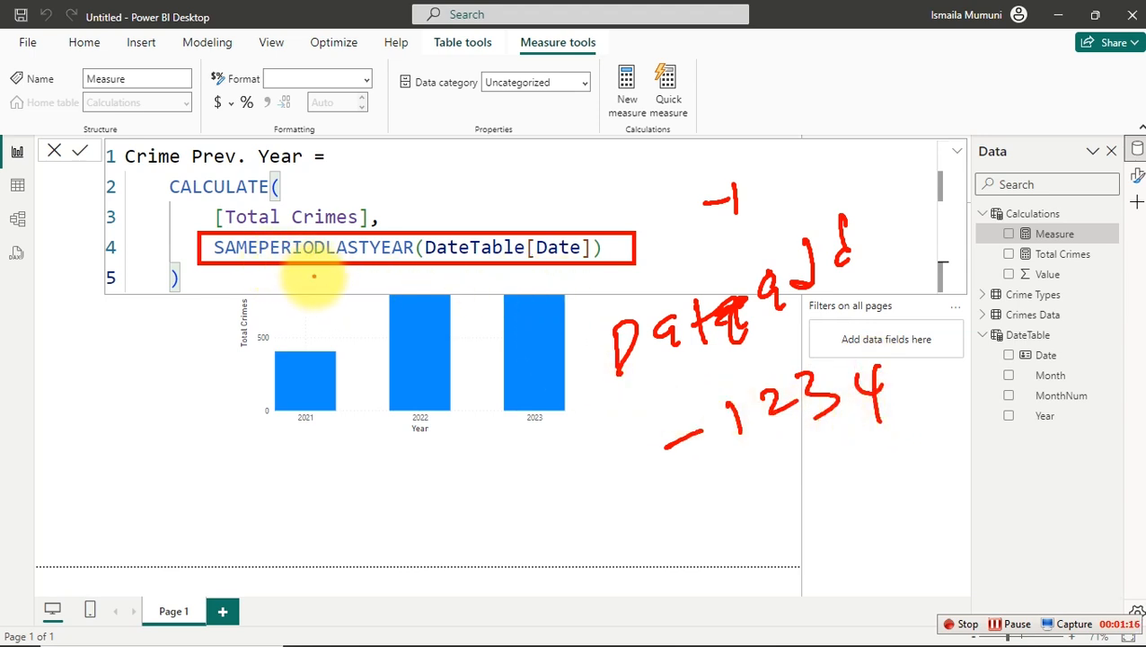
{"action": "left_click_drag", "start_coordinate": [133, 400], "coordinate": [159, 397]}
{"action": "left_click_drag", "start_coordinate": [162, 373], "coordinate": [160, 413]}
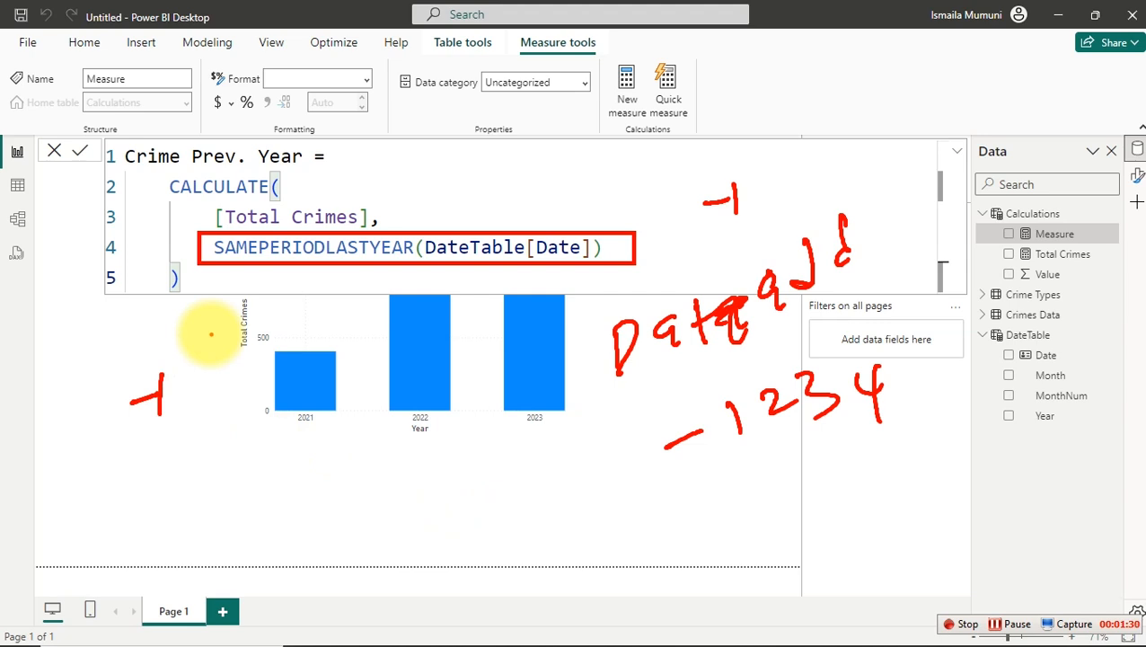
{"action": "key", "text": "Escape"}
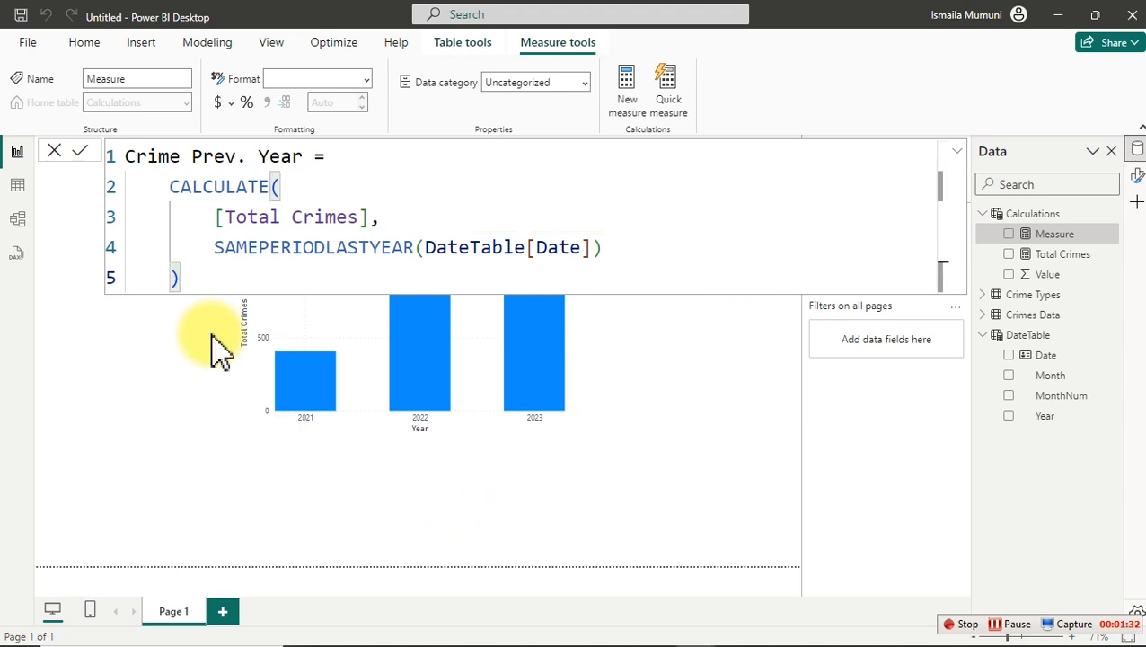
Commit the Crime Prev. Year measure and move the yearly column chart to the lower-left part of the page.
{"action": "left_click", "coordinate": [213, 336]}
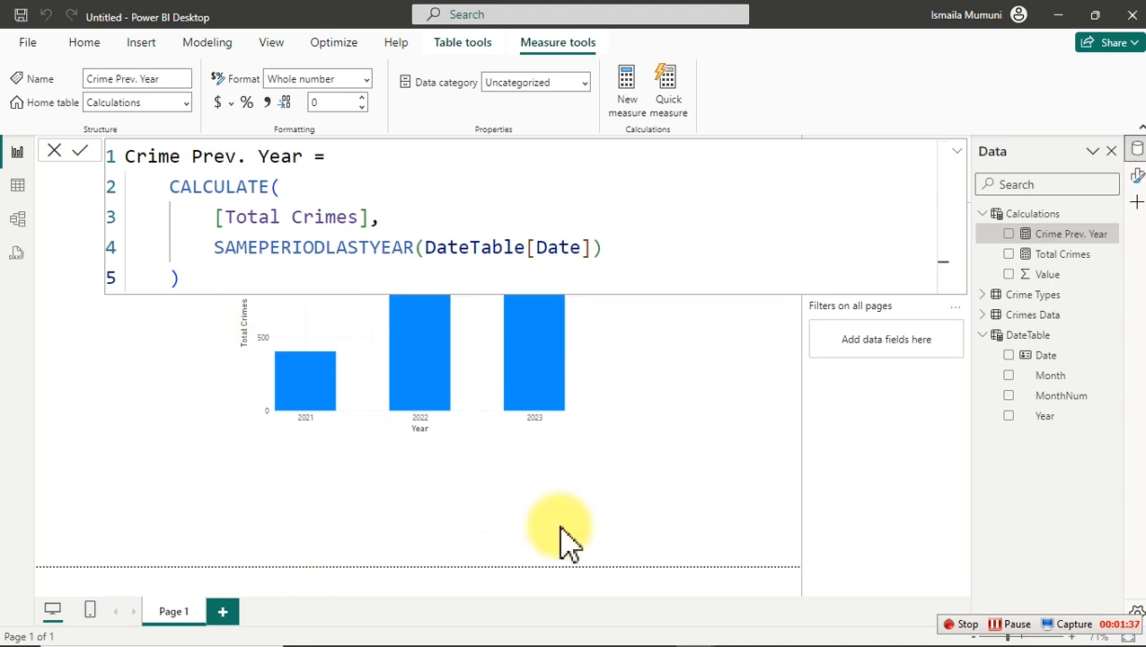
{"action": "left_click", "coordinate": [690, 359]}
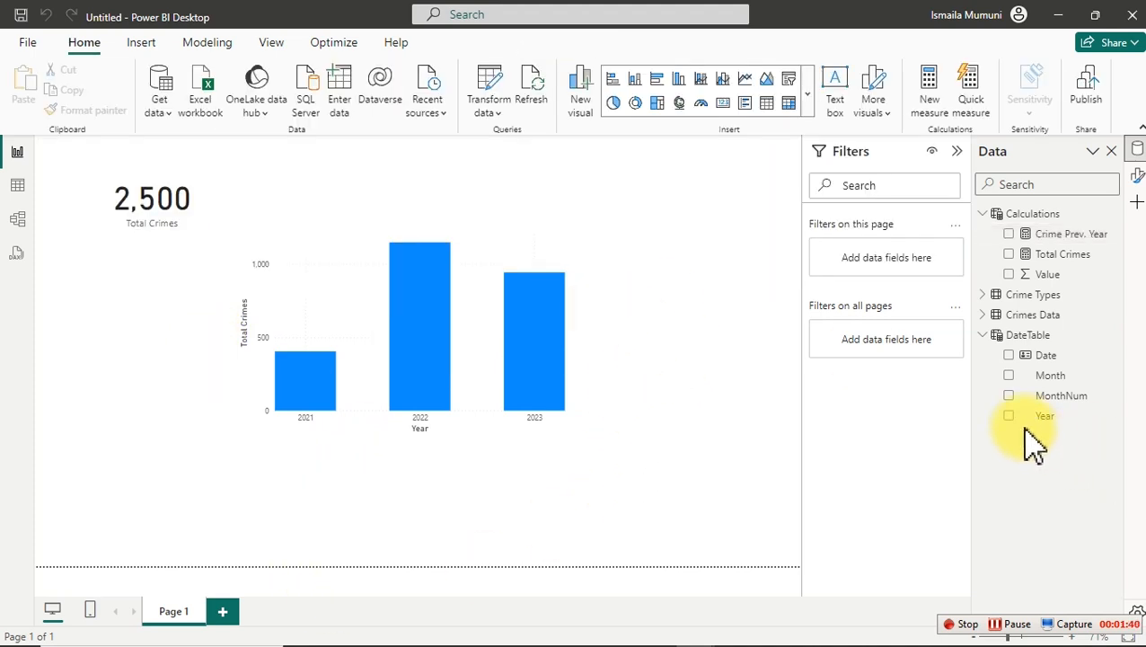
{"action": "left_click_drag", "start_coordinate": [551, 242], "coordinate": [397, 364]}
{"action": "left_click", "coordinate": [702, 248]}
Add an enlarged table visual above the column chart's right side showing Year, Total Crimes and Crime Prev. Year.
{"action": "left_click", "coordinate": [1010, 416]}
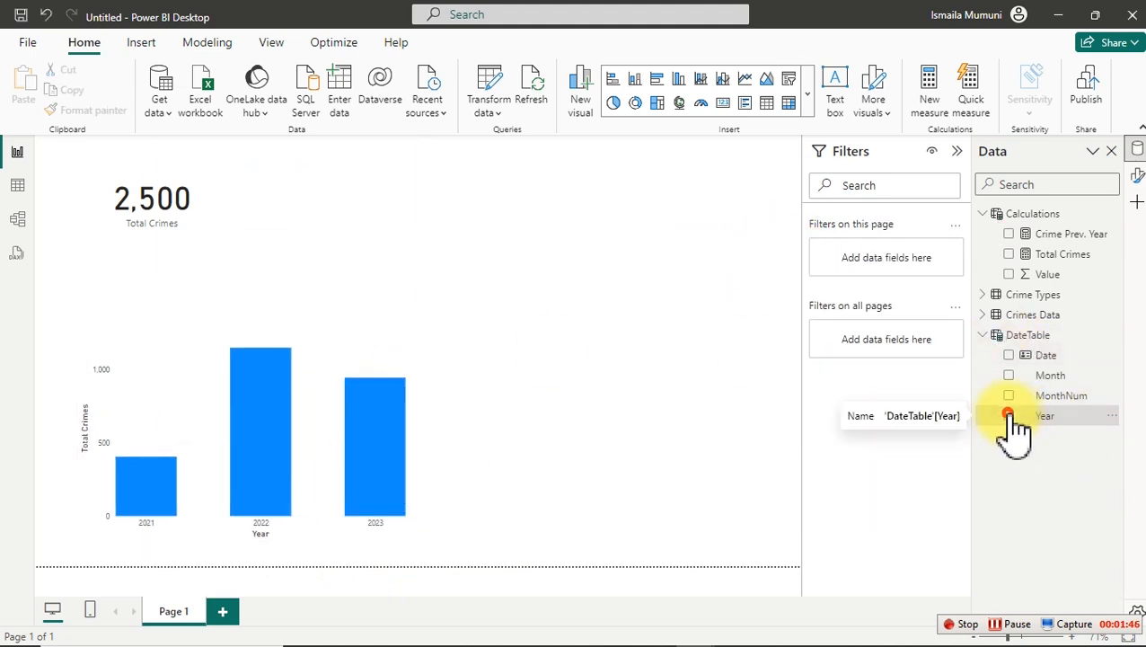
{"action": "left_click", "coordinate": [1021, 253]}
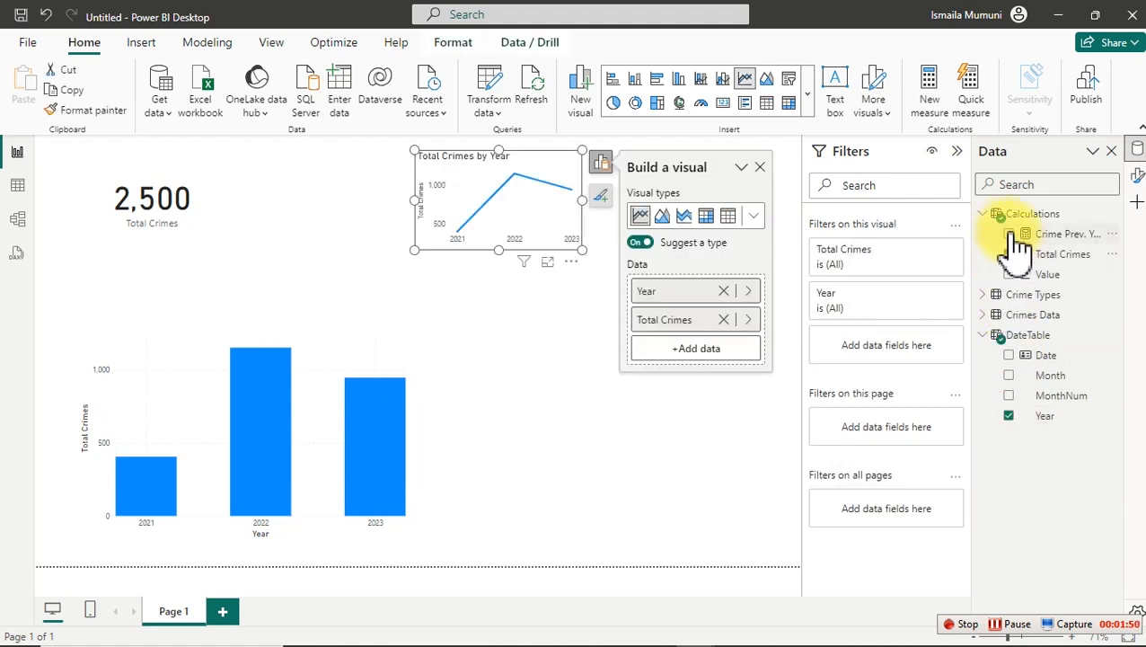
{"action": "left_click", "coordinate": [1011, 235]}
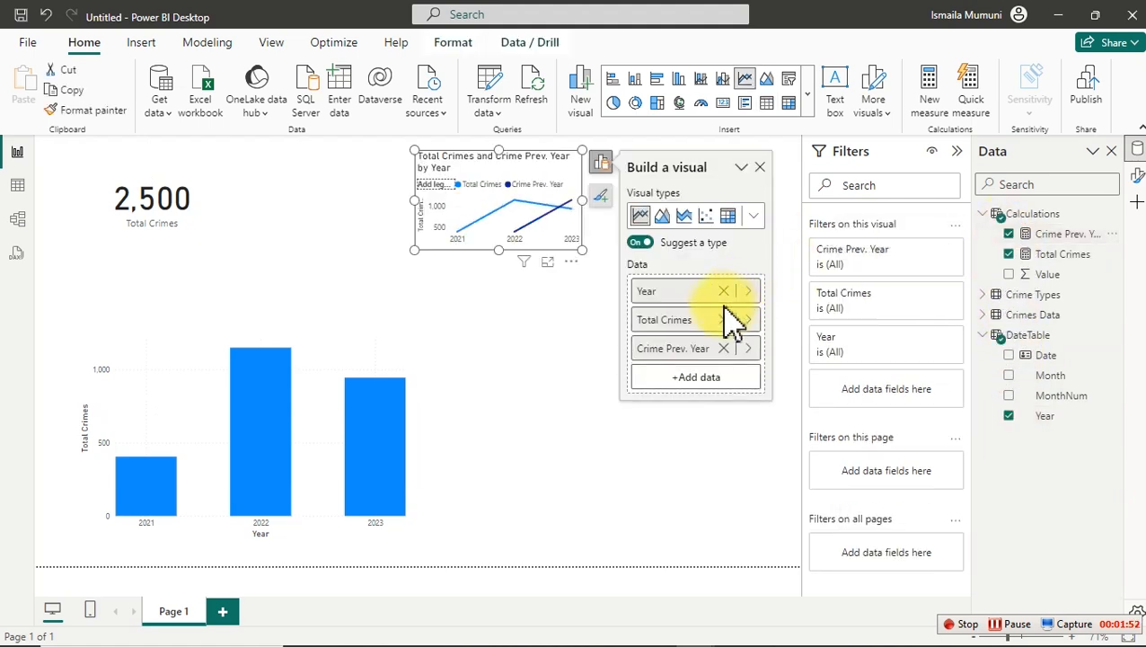
{"action": "left_click", "coordinate": [766, 103]}
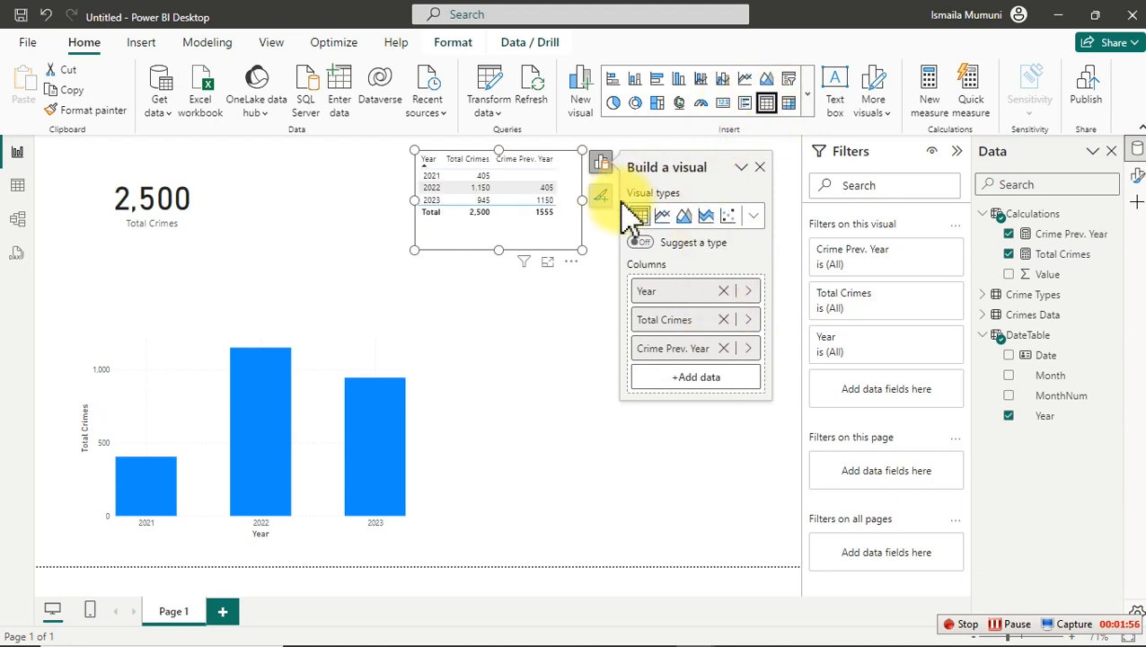
{"action": "left_click_drag", "start_coordinate": [582, 251], "coordinate": [635, 332]}
{"action": "left_click_drag", "start_coordinate": [580, 292], "coordinate": [615, 290]}
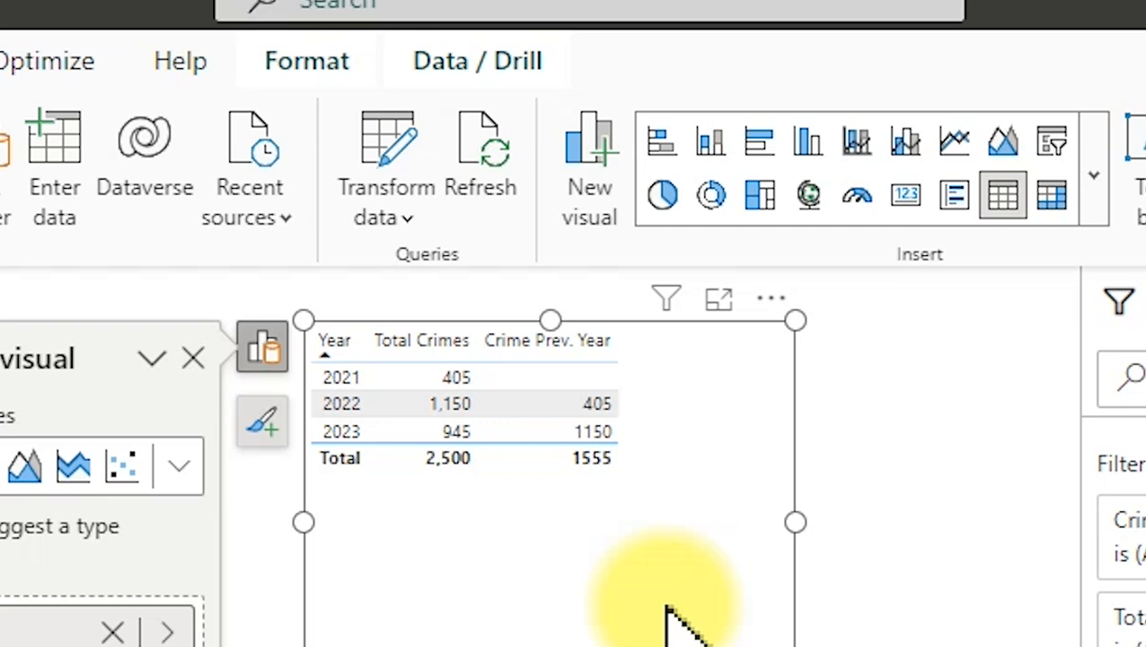
Reduce the table visual's height and place it near the page's lower edge, beside the column chart.
{"action": "left_click", "coordinate": [692, 355]}
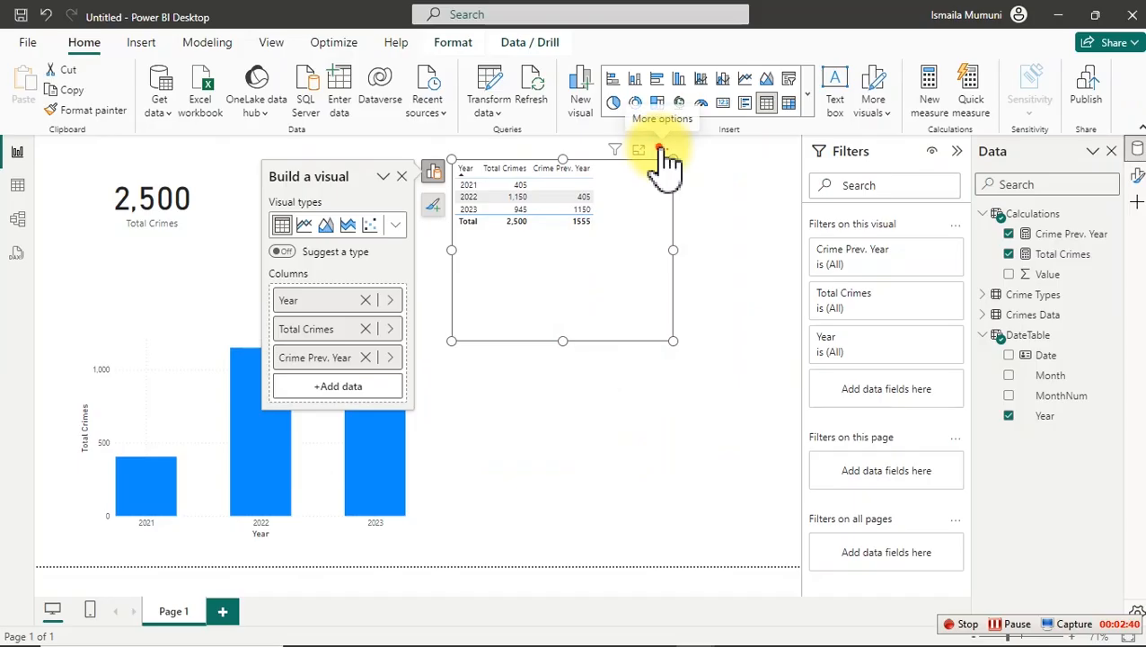
{"action": "left_click_drag", "start_coordinate": [780, 318], "coordinate": [764, 646]}
{"action": "left_click_drag", "start_coordinate": [560, 385], "coordinate": [565, 460]}
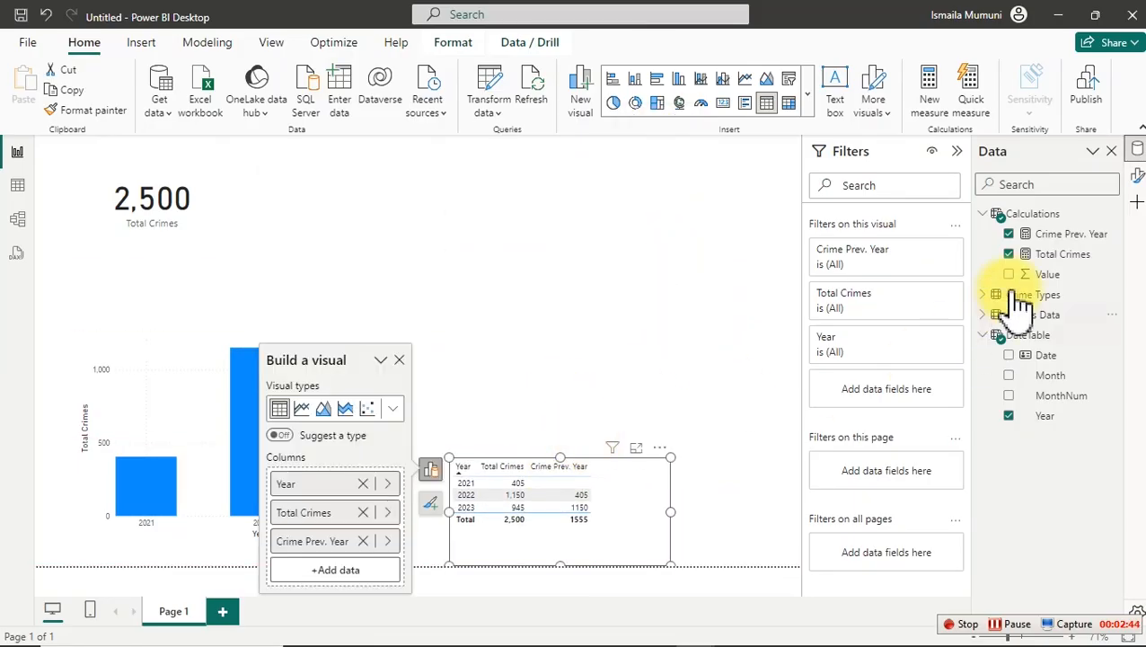
Open the Crime Prev. Year measure from the Calculations table.
{"action": "left_click", "coordinate": [1069, 235]}
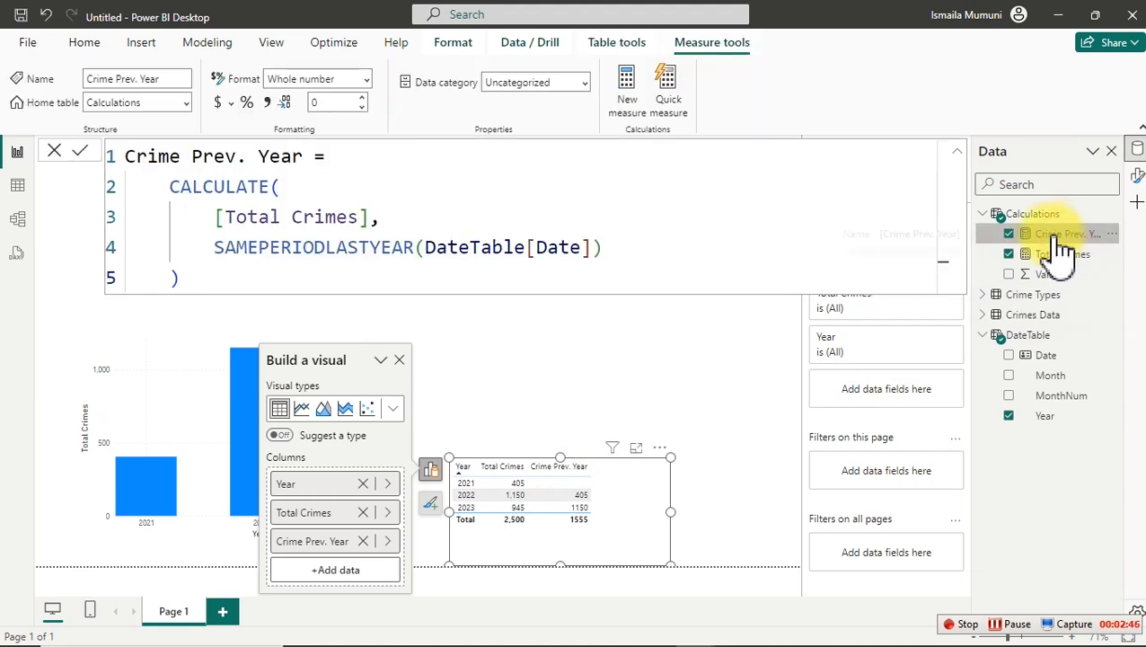
Rename the Crime Prev. Year measure as "Lebel (Year)" in its formula.
{"action": "left_click_drag", "start_coordinate": [307, 157], "coordinate": [138, 165]}
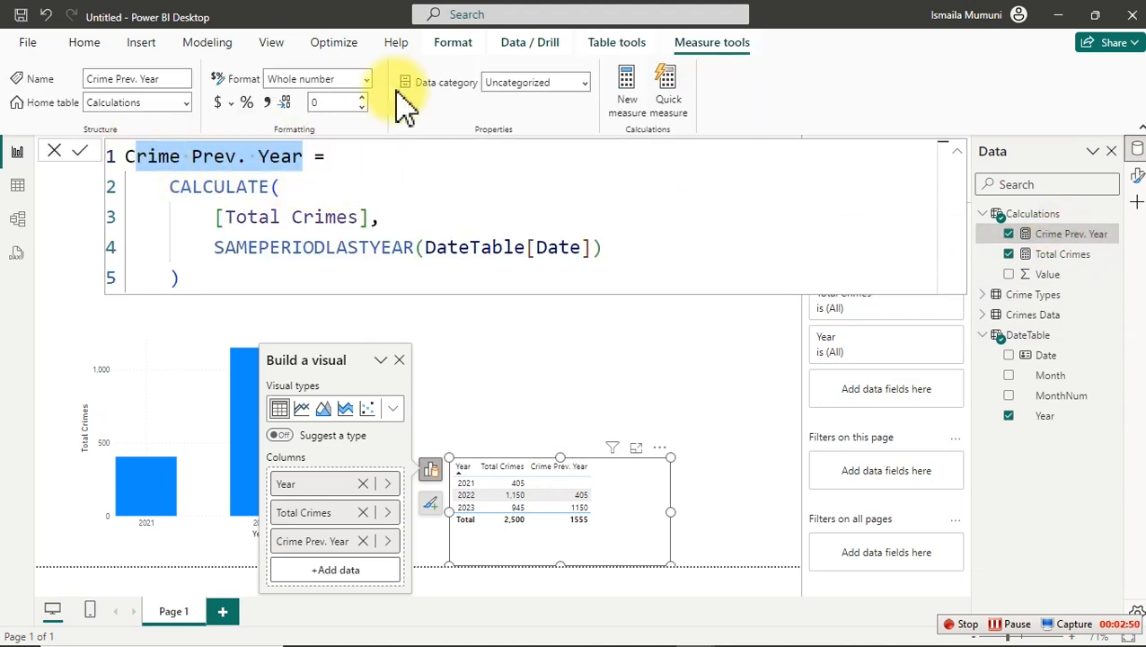
{"action": "key", "text": "BackSpace"}
{"action": "key", "text": "BackSpace"}
{"action": "type", "text": "L"}
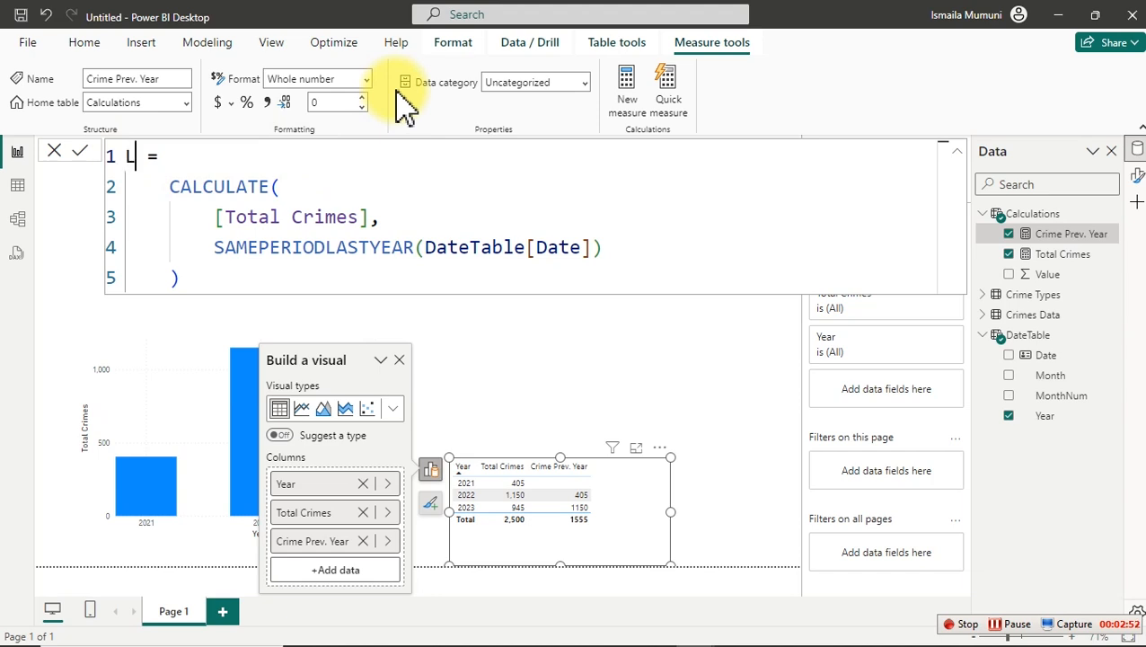
{"action": "type", "text": "ebel"}
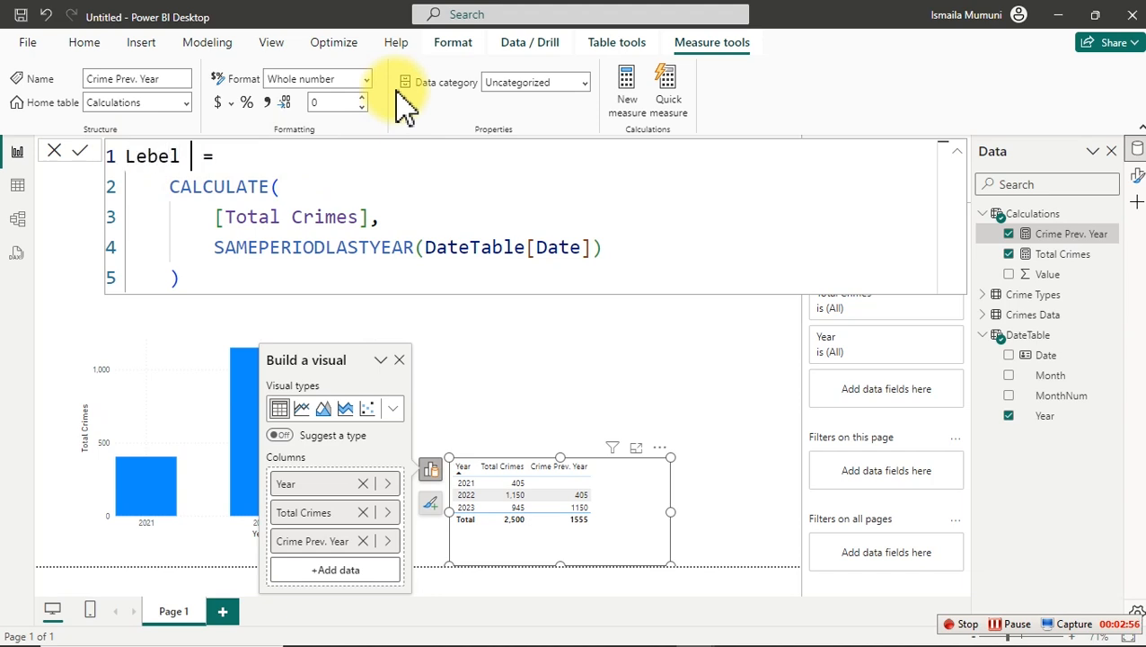
{"action": "type", "text": " (Year)"}
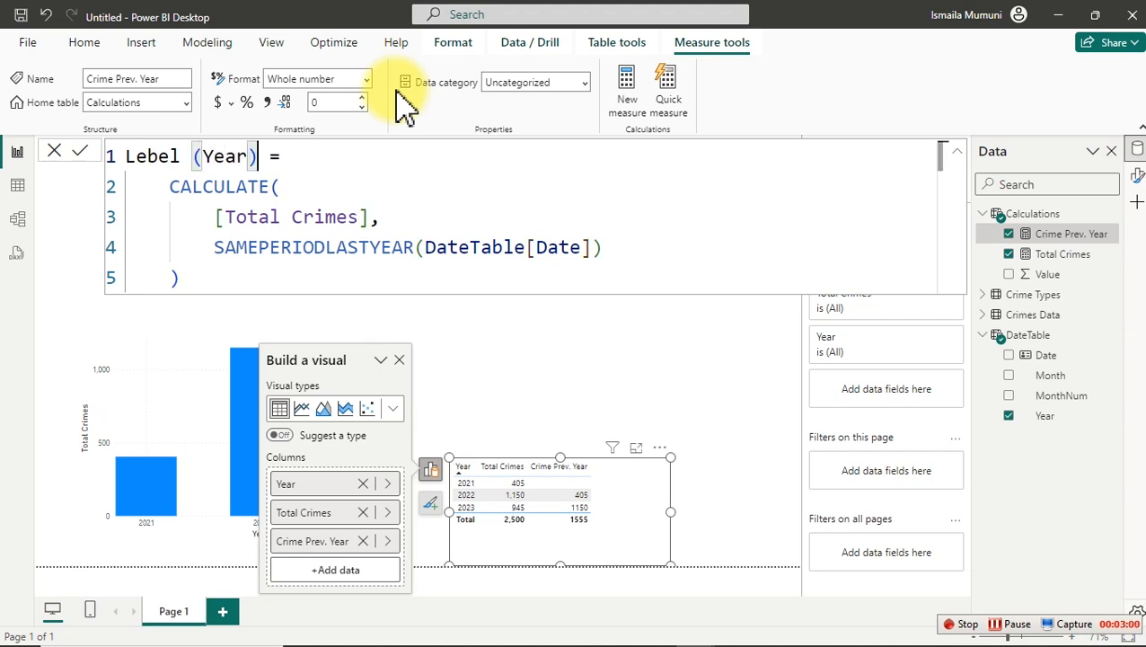
Declare a variable named _PrevYer for the CALCULATE expression, with the expression starting on its own line below.
{"action": "key", "text": "Down"}
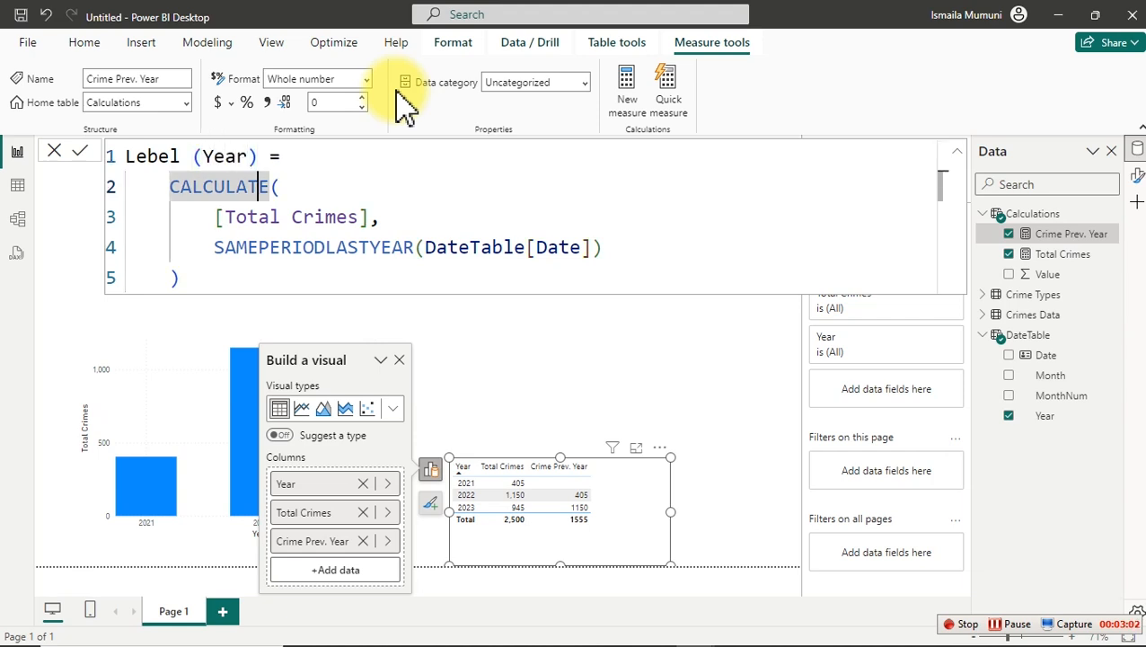
{"action": "key", "text": "Home"}
{"action": "type", "text": "VAR"}
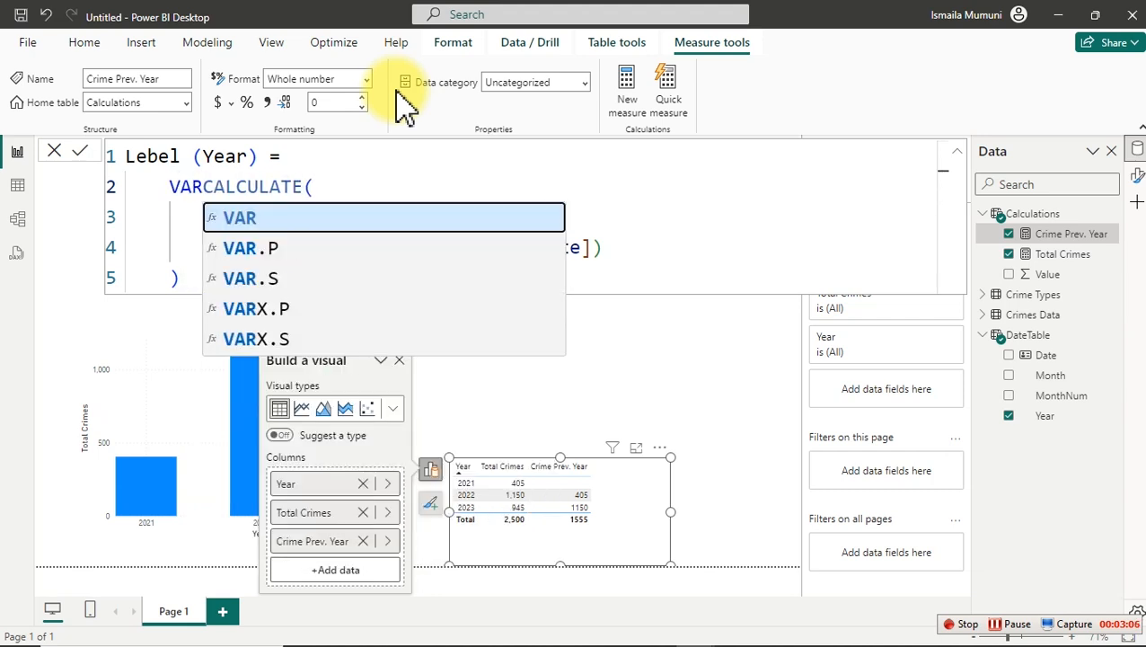
{"action": "type", "text": " _"}
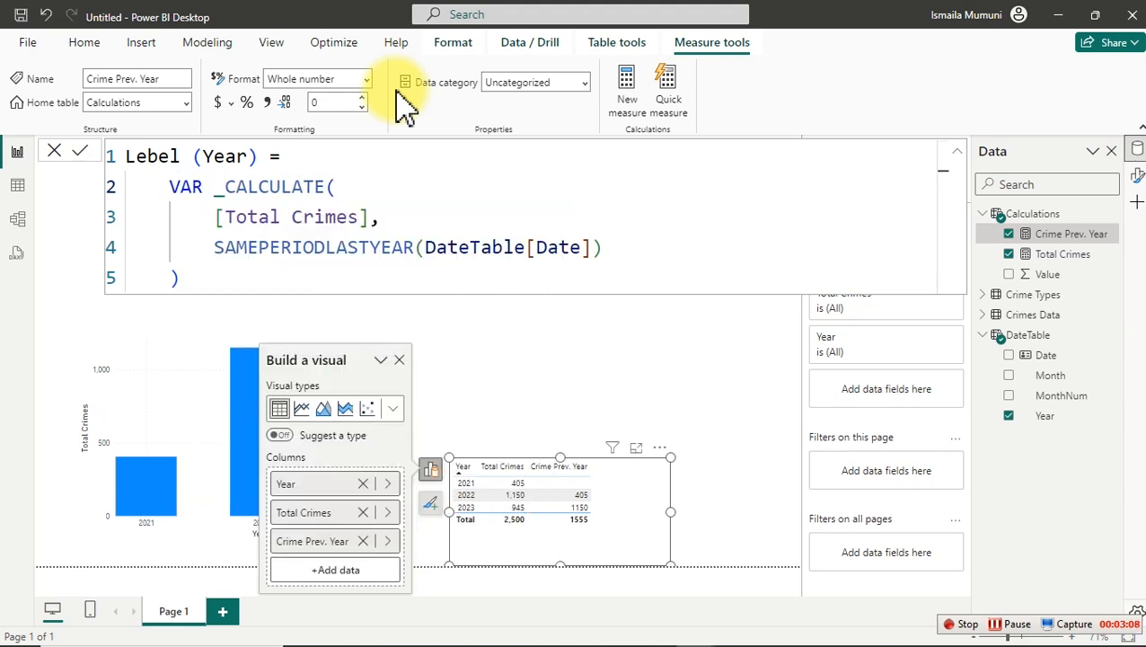
{"action": "type", "text": "Pri"}
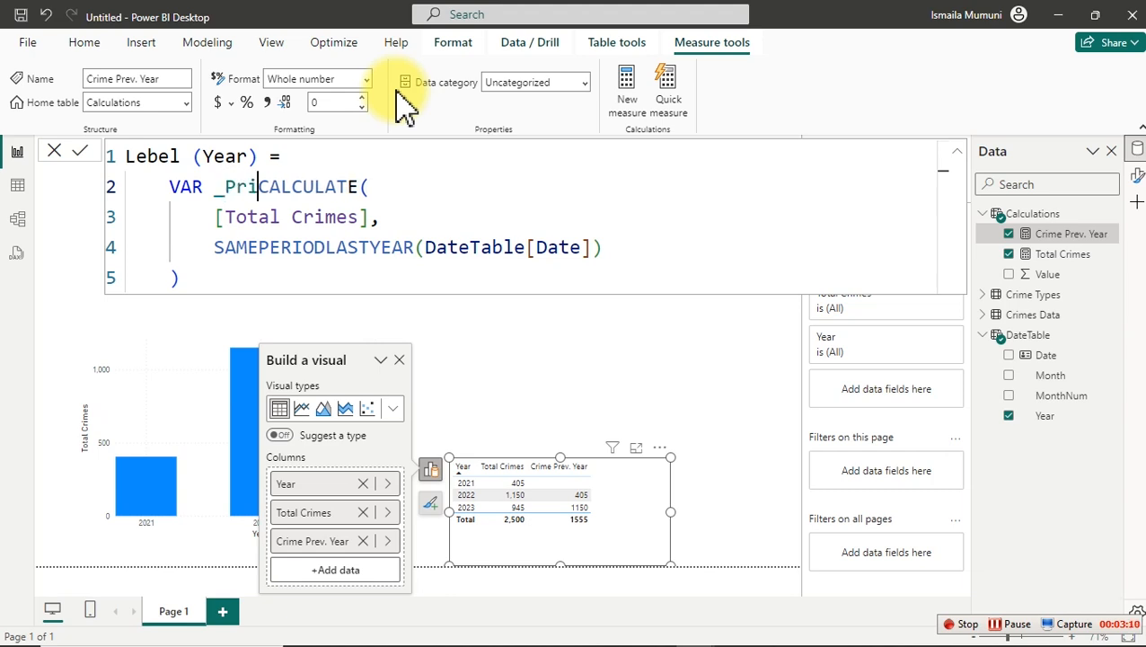
{"action": "key", "text": "BackSpace"}
{"action": "type", "text": "evYer"}
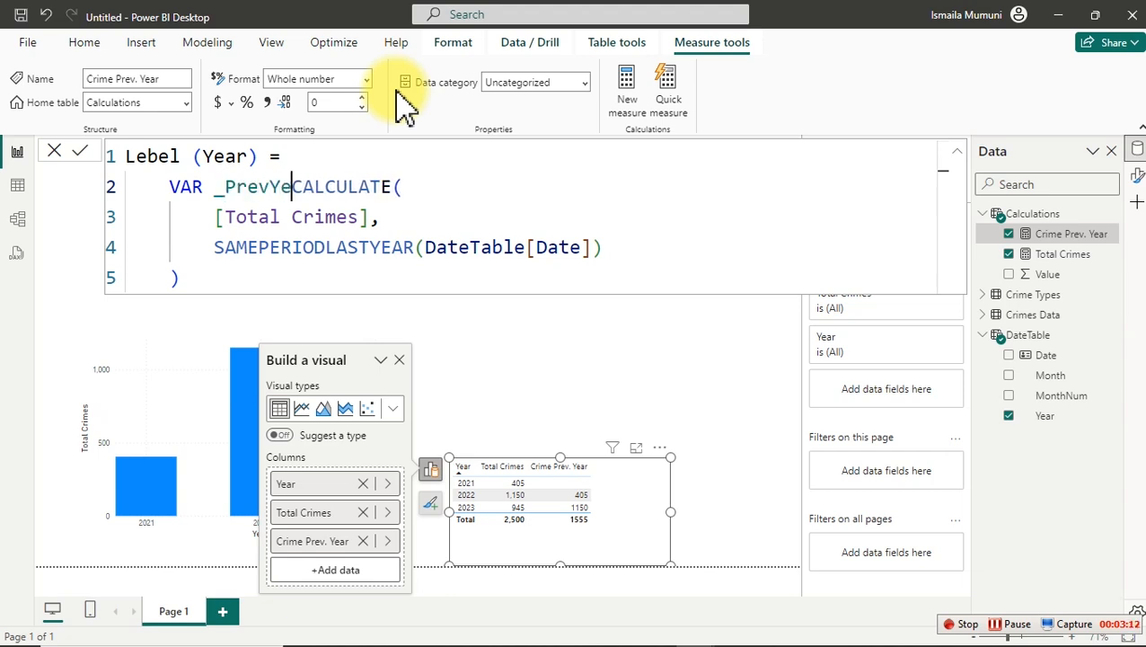
{"action": "type", "text": " ="}
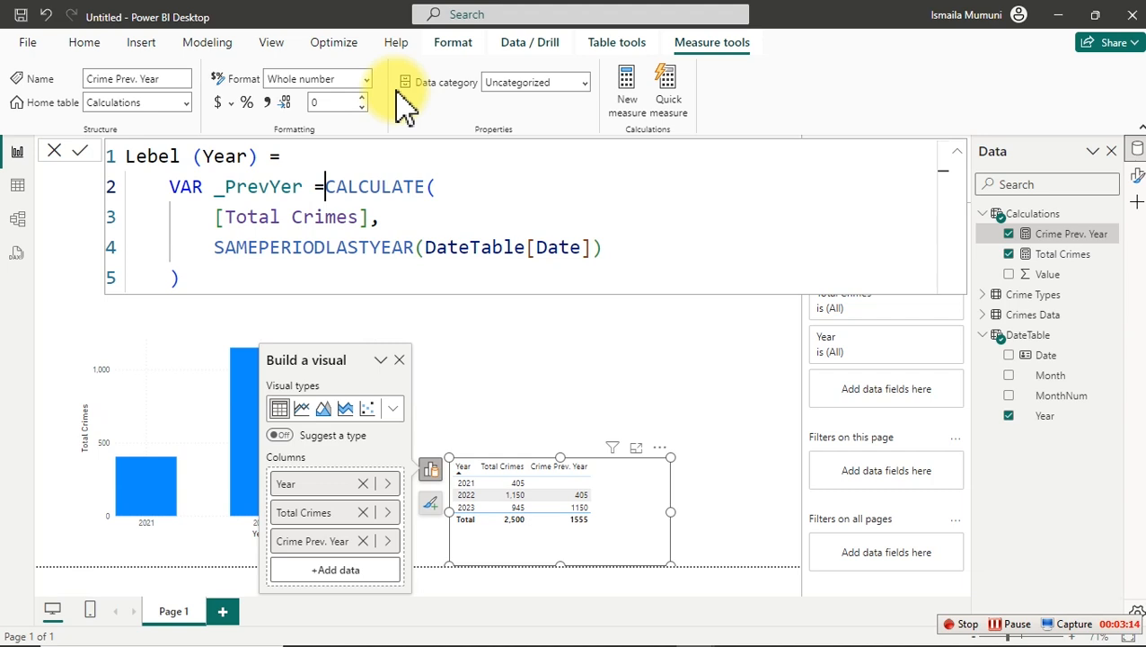
{"action": "key", "text": "shift+Return"}
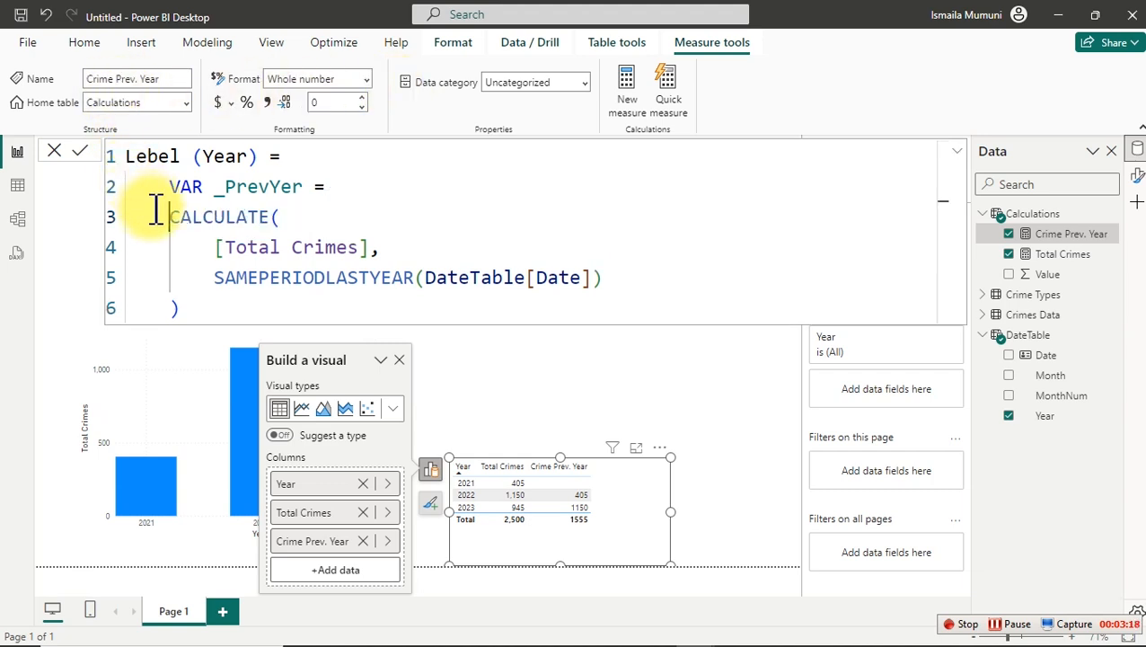
Indent the whole CALCULATE block one level beneath the _PrevYer declaration.
{"action": "left_click_drag", "start_coordinate": [167, 216], "coordinate": [192, 311]}
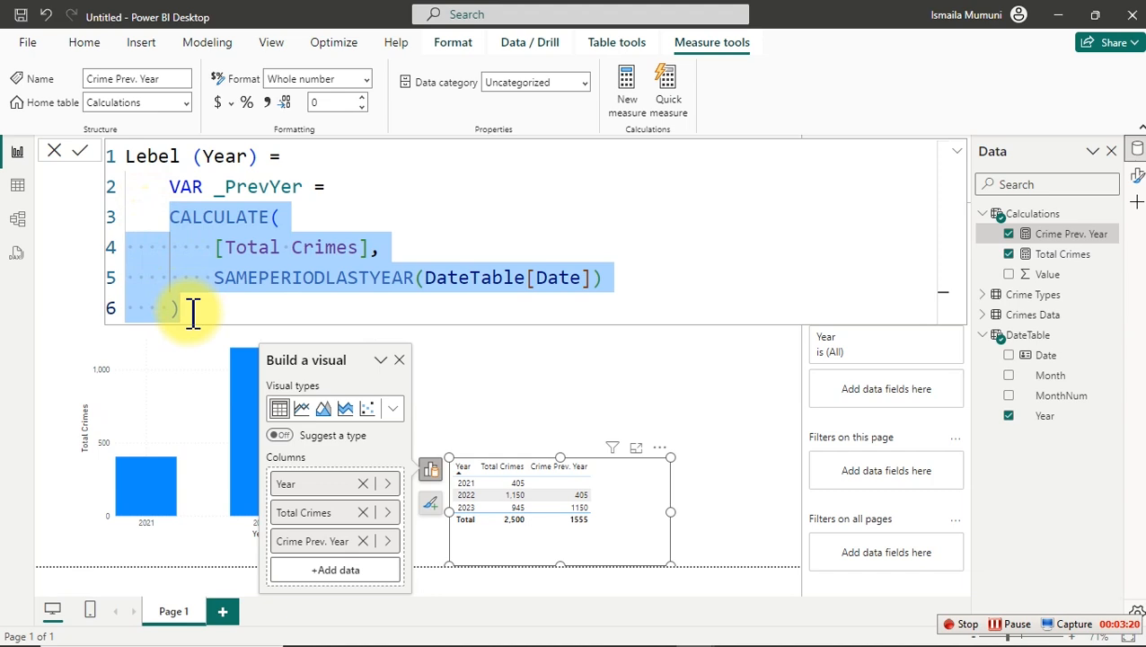
{"action": "key", "text": "Tab"}
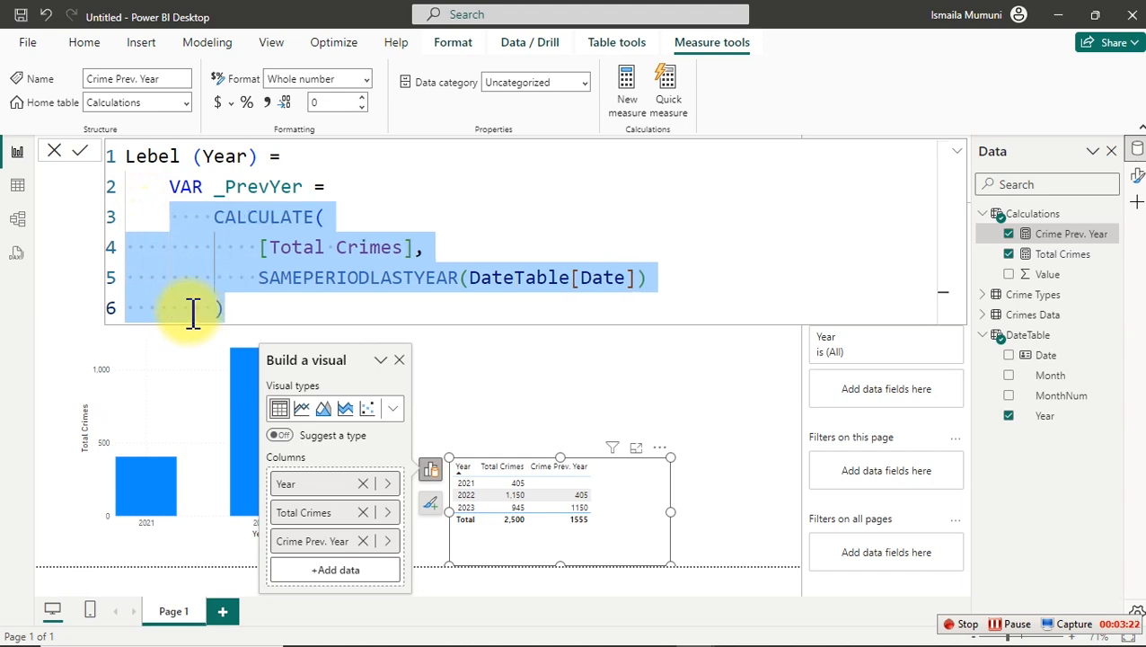
{"action": "left_click", "coordinate": [316, 315]}
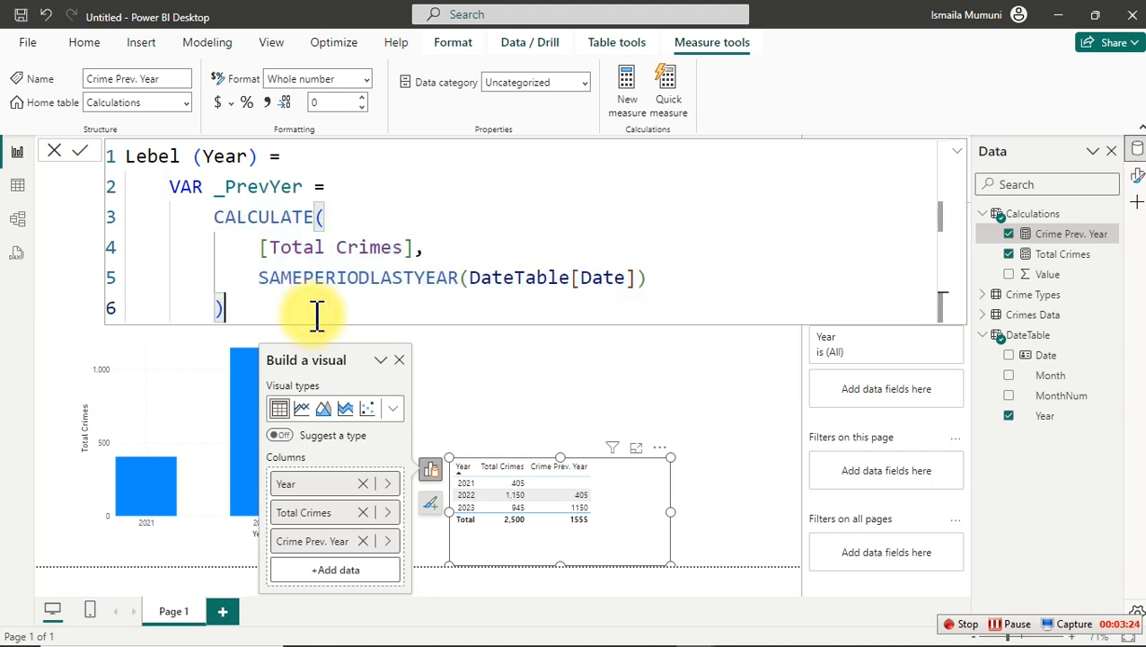
Declare a second variable named _YoYChange on a new line below the CALCULATE block, aligned with the first VAR.
{"action": "key", "text": "Return"}
{"action": "key", "text": "shift+Tab"}
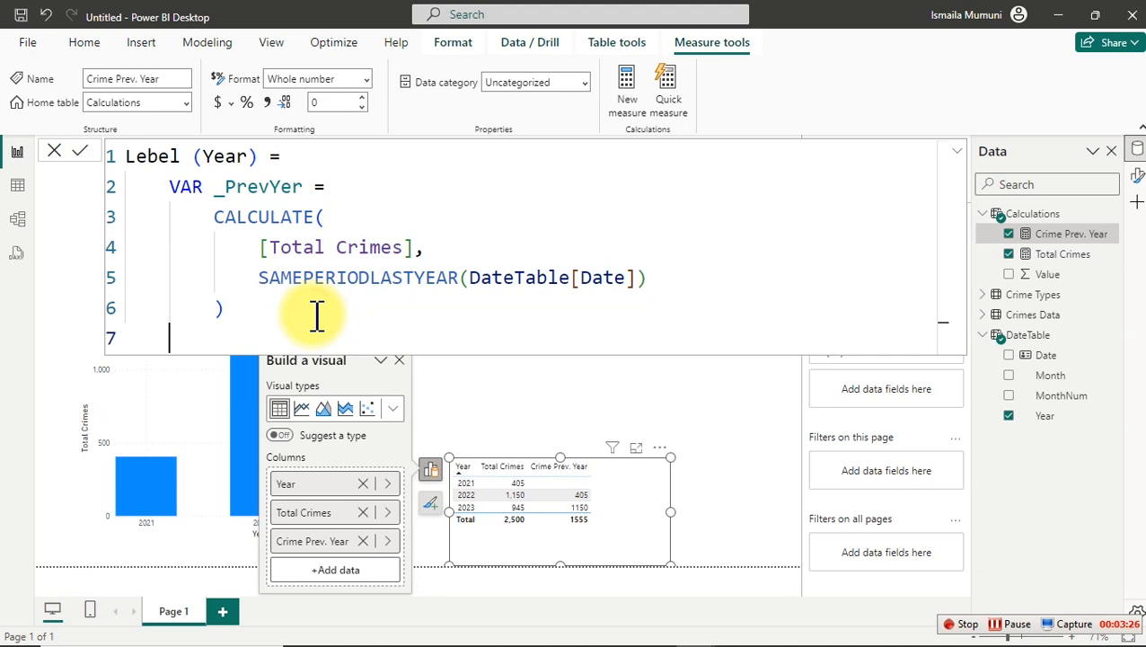
{"action": "type", "text": "VAR _"}
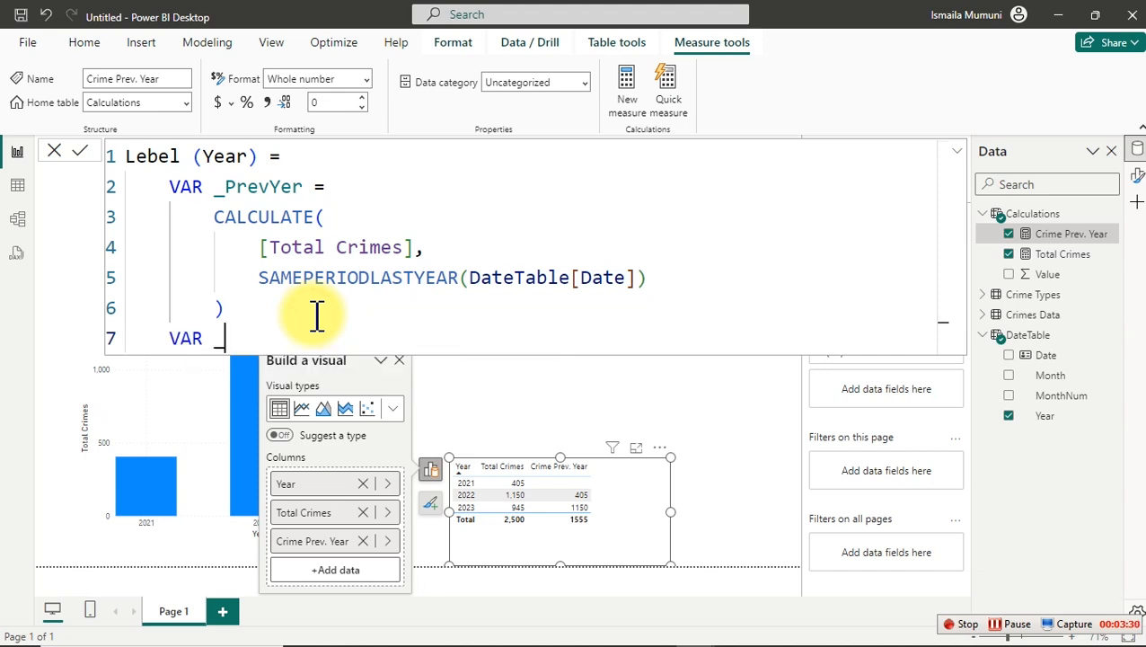
{"action": "type", "text": "YoYChag"}
{"action": "key", "text": "BackSpace"}
{"action": "type", "text": "nge ="}
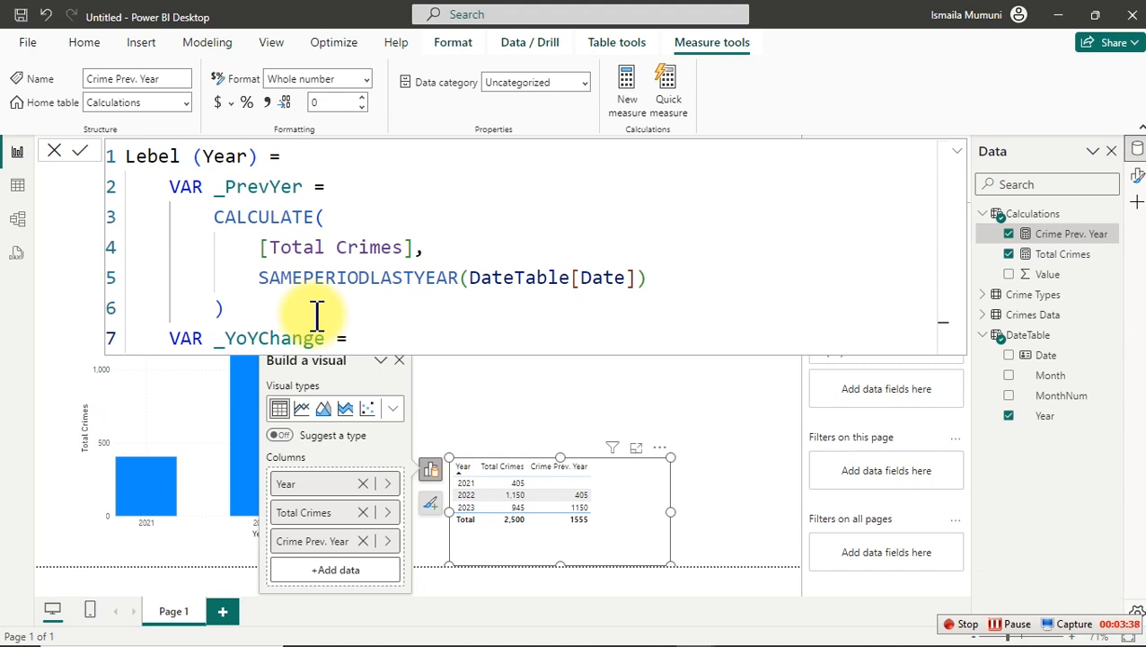
Define _YoYChange as [Total Crimes]-_PrevYer on an indented line and try to commit the measure.
{"action": "key", "text": "shift+Return"}
{"action": "key", "text": "Tab"}
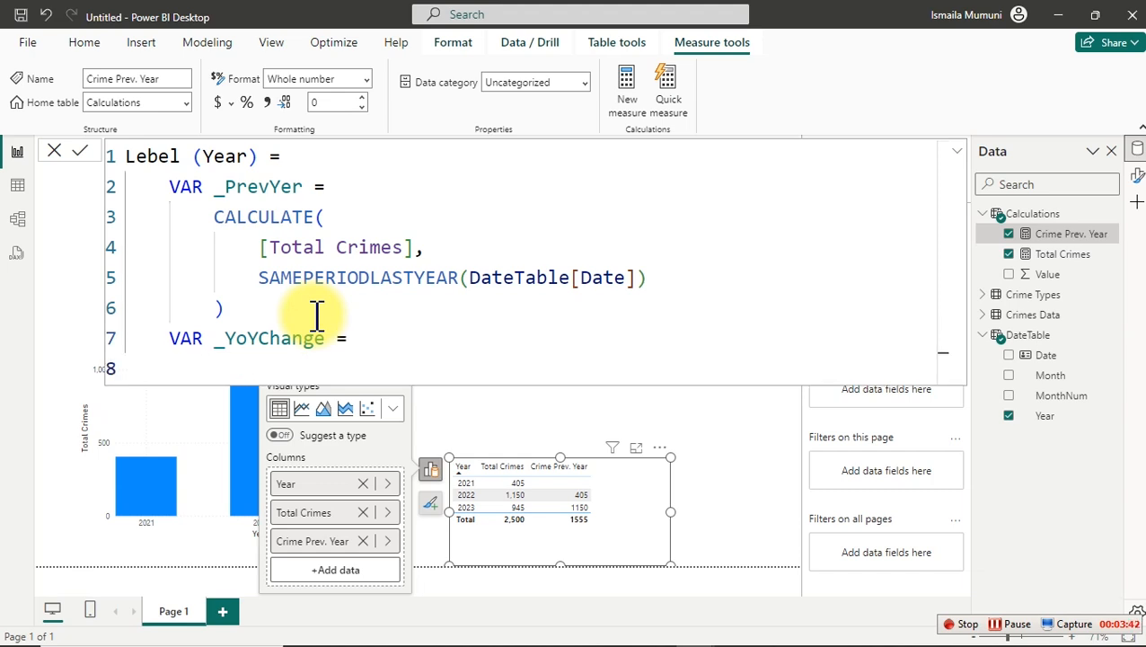
{"action": "type", "text": "["}
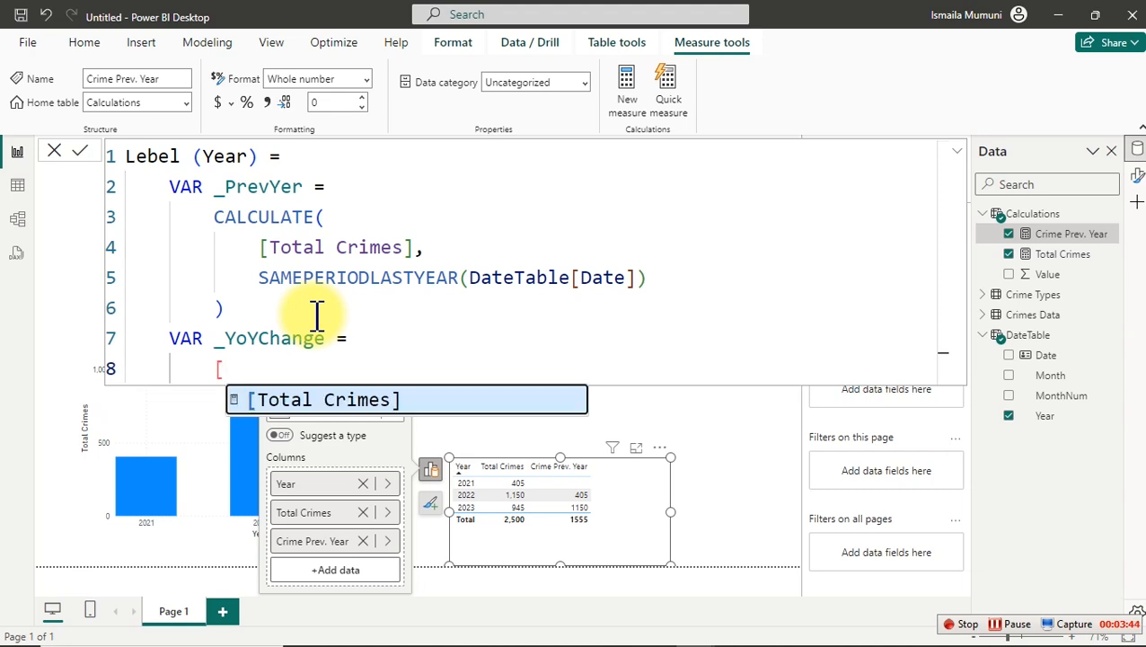
{"action": "key", "text": "Tab"}
{"action": "type", "text": "-"}
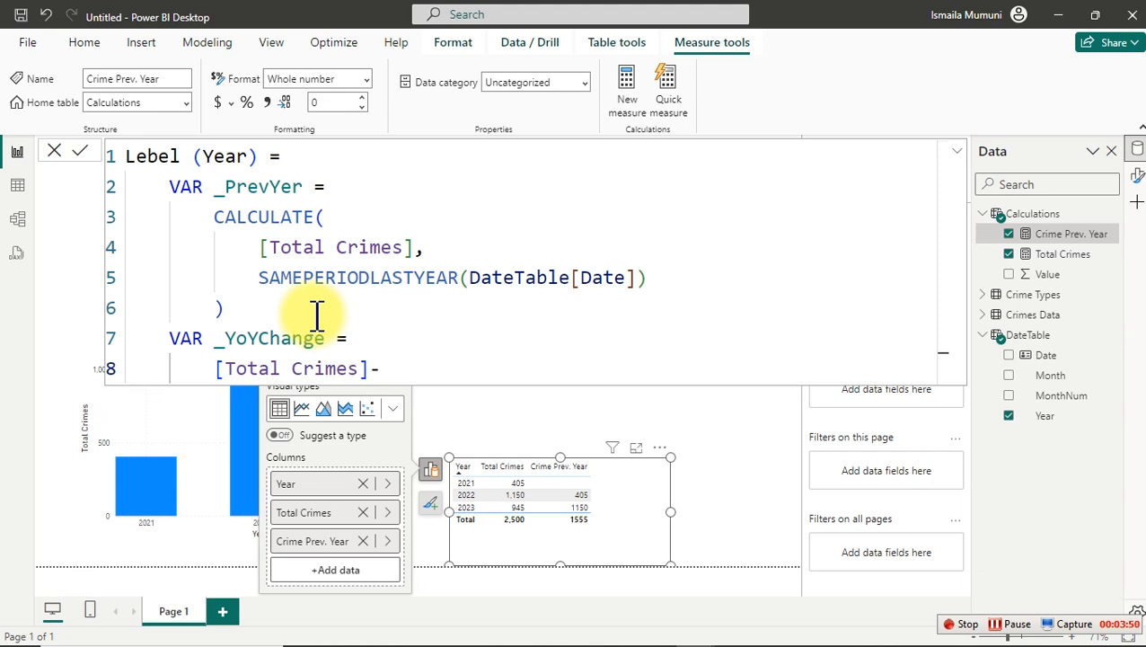
{"action": "type", "text": "_"}
{"action": "key", "text": "Tab"}
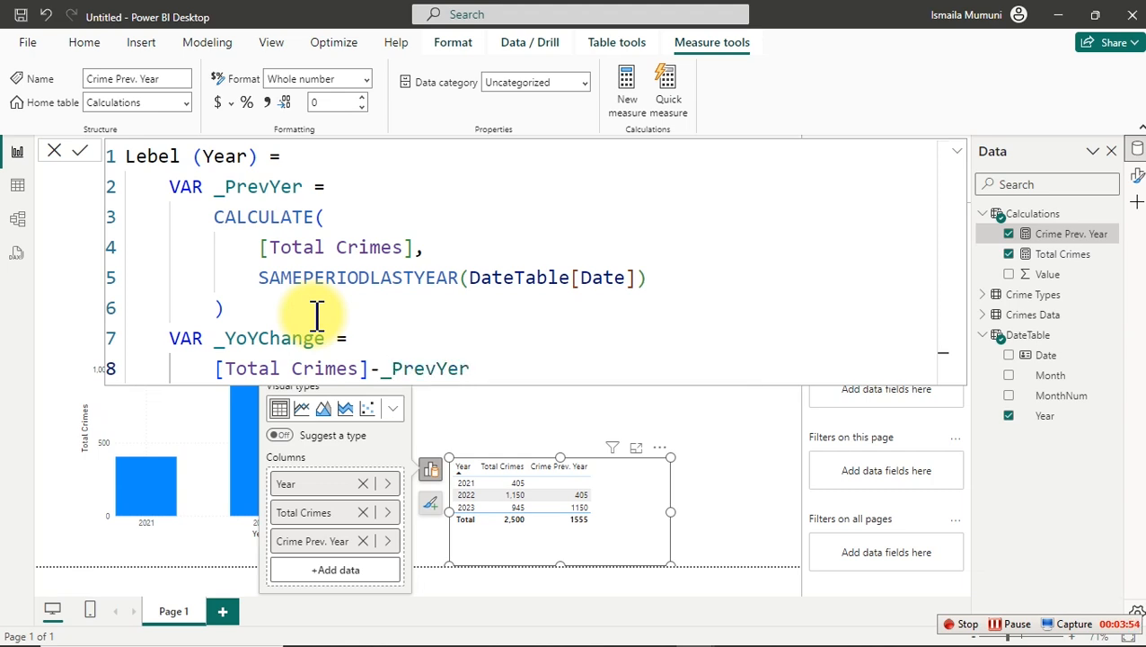
{"action": "key", "text": "Return"}
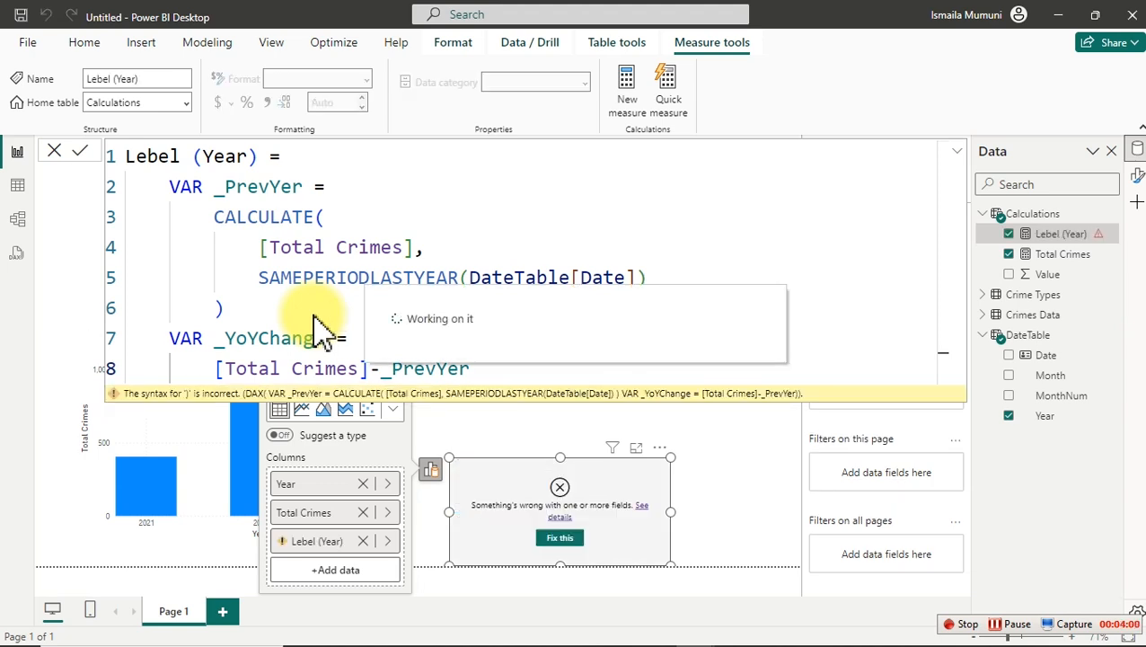
Add a RETURN clause that outputs _YoYChange below the variables, leaving a blank line before it, and commit the measure.
{"action": "left_click", "coordinate": [509, 374]}
{"action": "key", "text": "Return"}
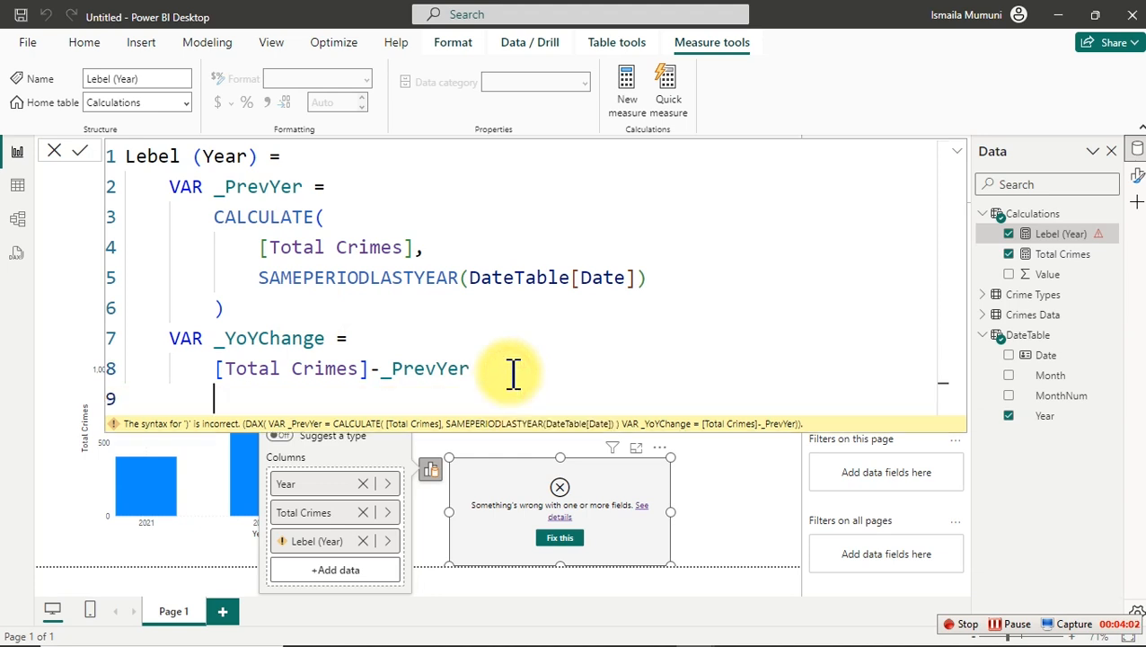
{"action": "key", "text": "Return"}
{"action": "type", "text": "re"}
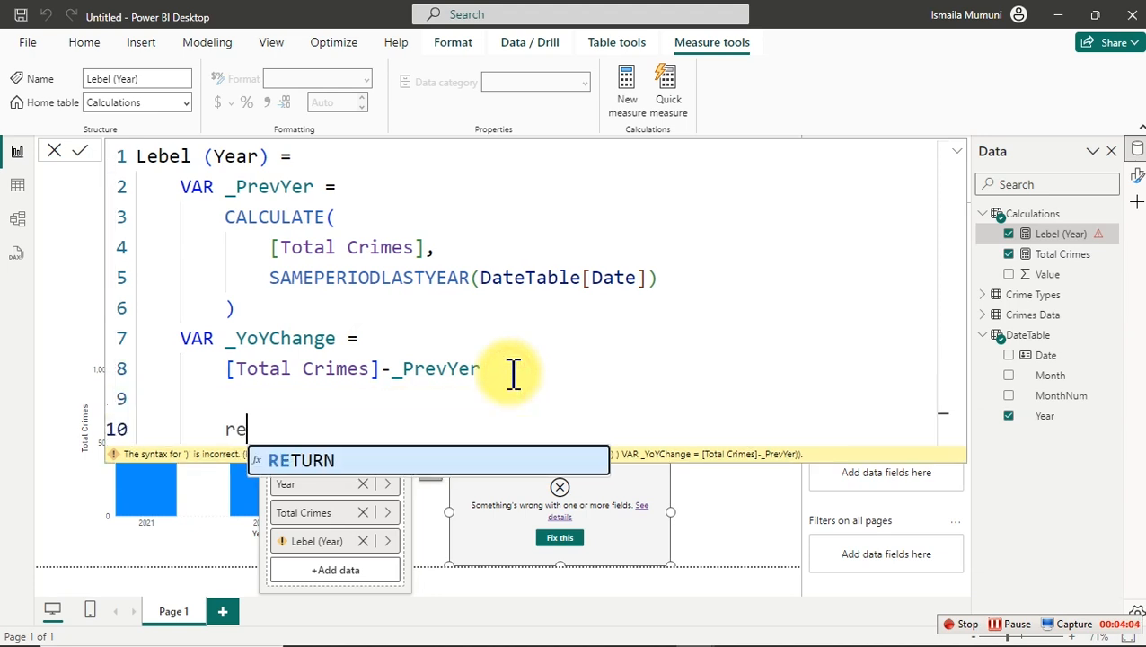
{"action": "key", "text": "Tab"}
{"action": "key", "text": "Return"}
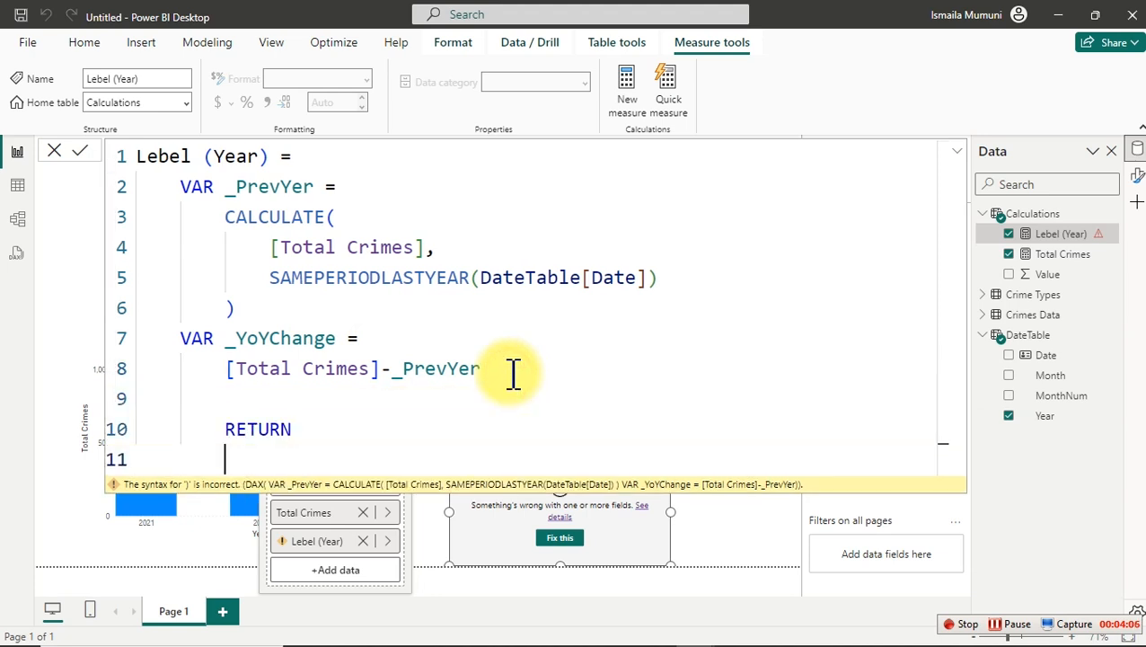
{"action": "type", "text": "_"}
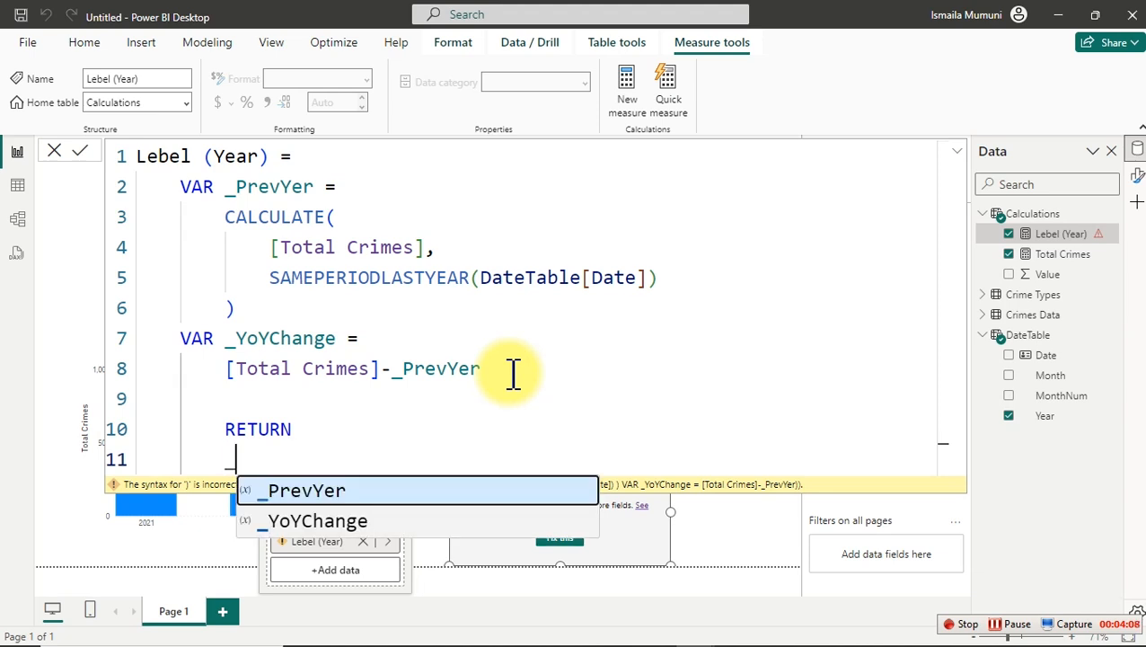
{"action": "key", "text": "Down"}
{"action": "key", "text": "Tab"}
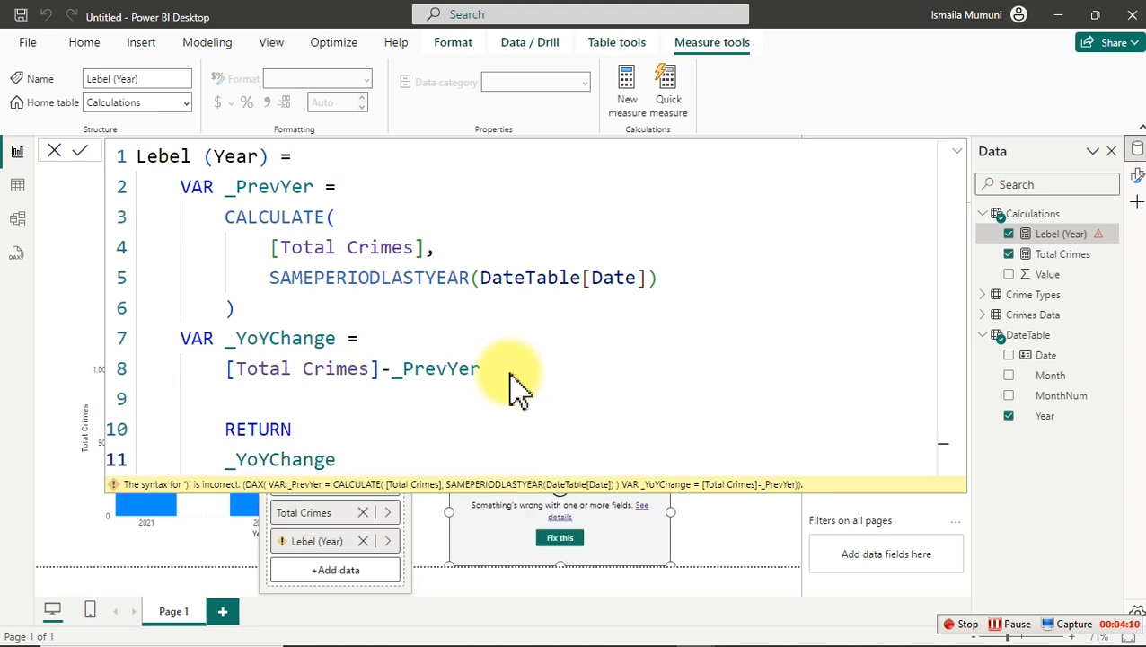
{"action": "key", "text": "Return"}
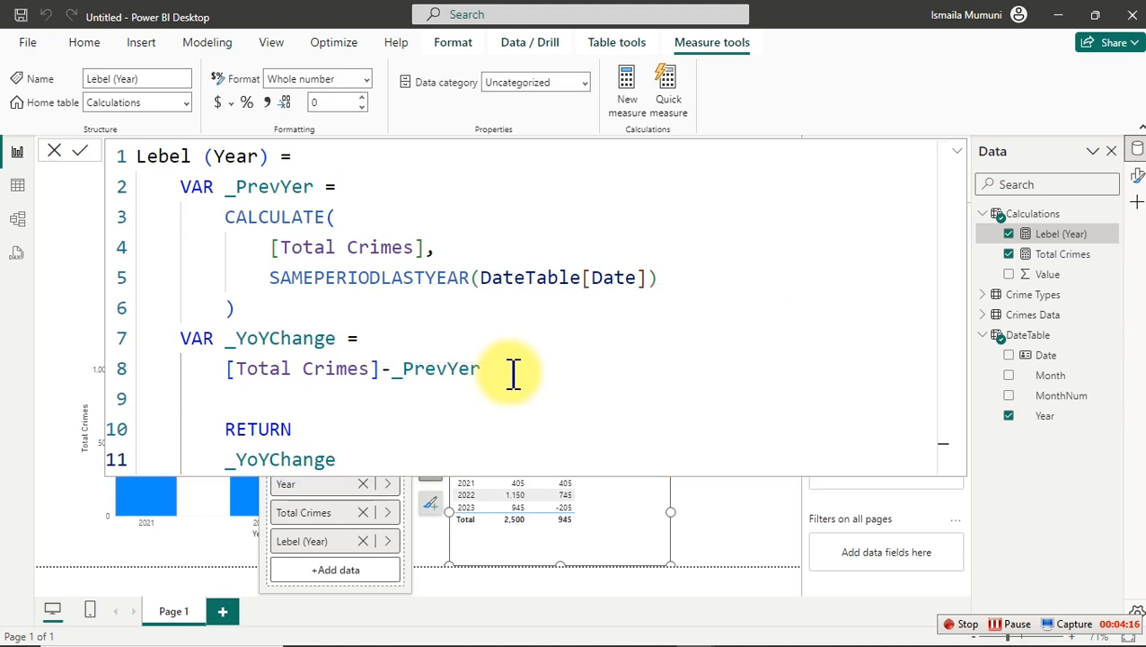
{"action": "left_click", "coordinate": [549, 436]}
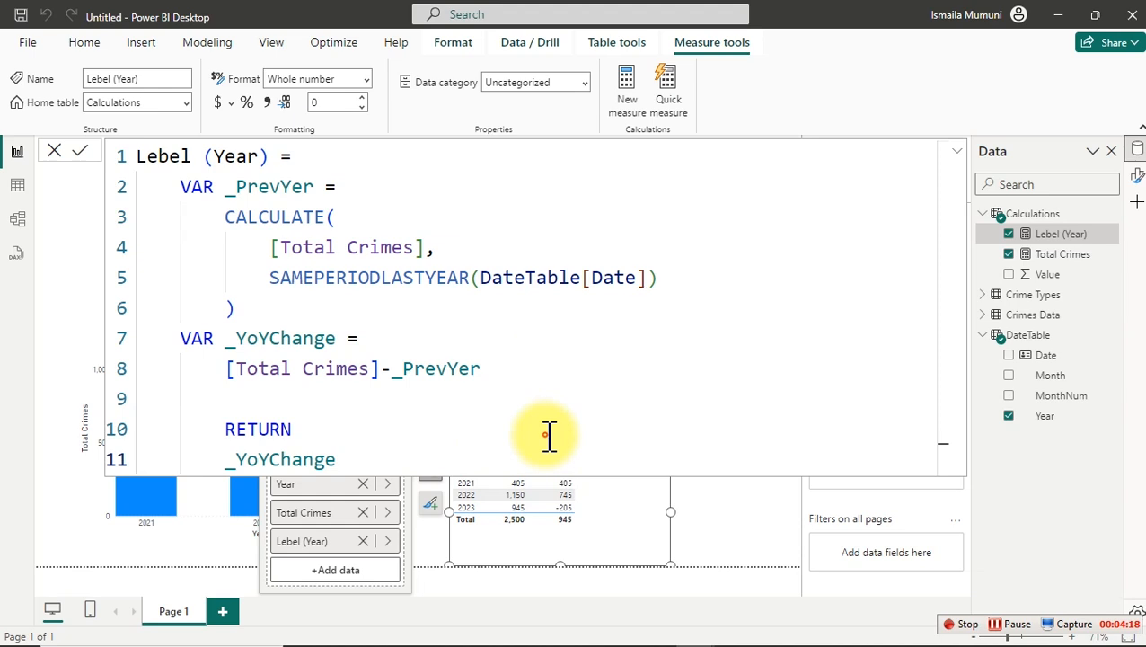
{"action": "double_click", "coordinate": [549, 436]}
{"action": "scroll", "coordinate": [549, 437], "scroll_direction": "down", "scroll_amount": 2}
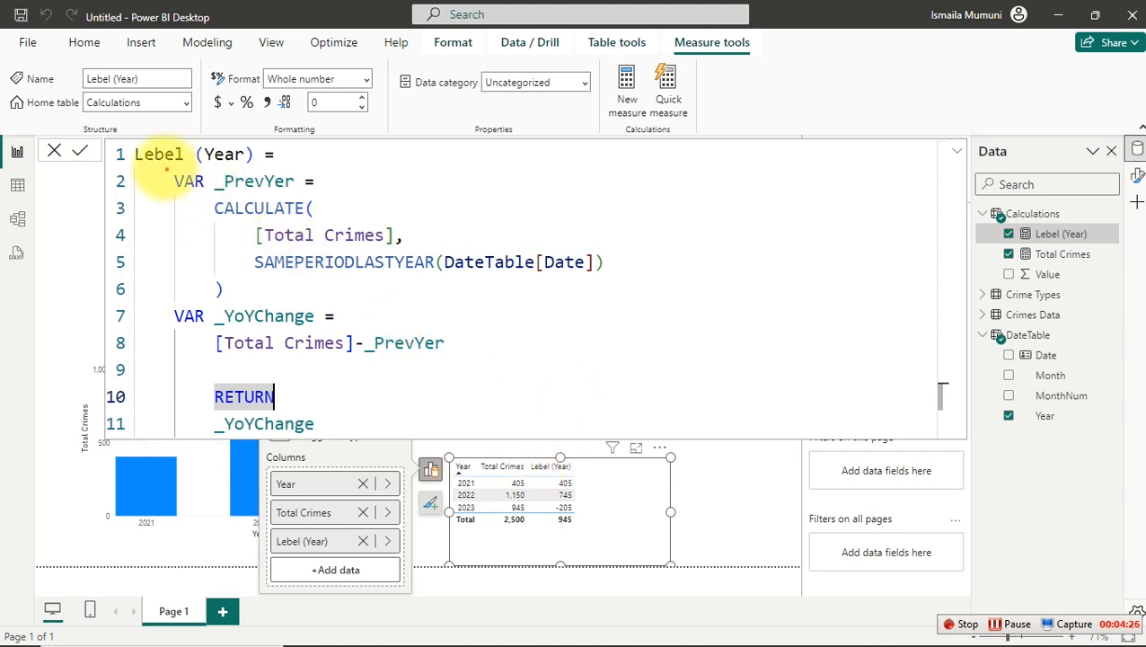
{"action": "mouse_move", "coordinate": [146, 165]}
{"action": "left_mouse_down"}
{"action": "mouse_move", "coordinate": [490, 290]}
{"action": "mouse_move", "coordinate": [632, 304]}
{"action": "left_mouse_up"}
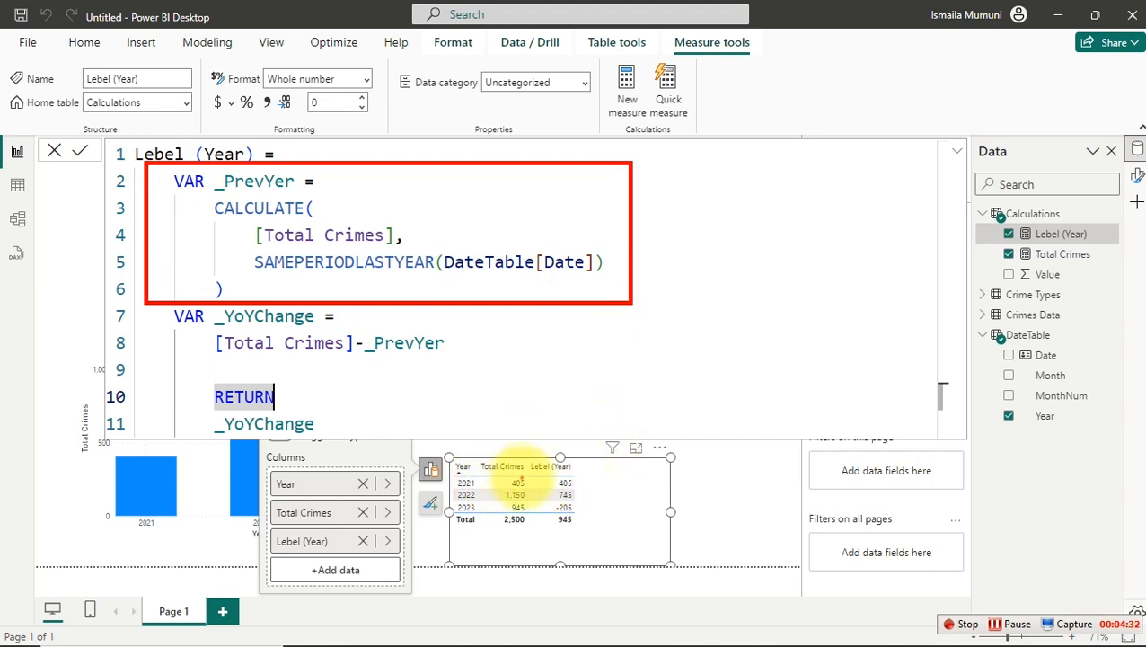
{"action": "left_click_drag", "start_coordinate": [578, 481], "coordinate": [615, 479]}
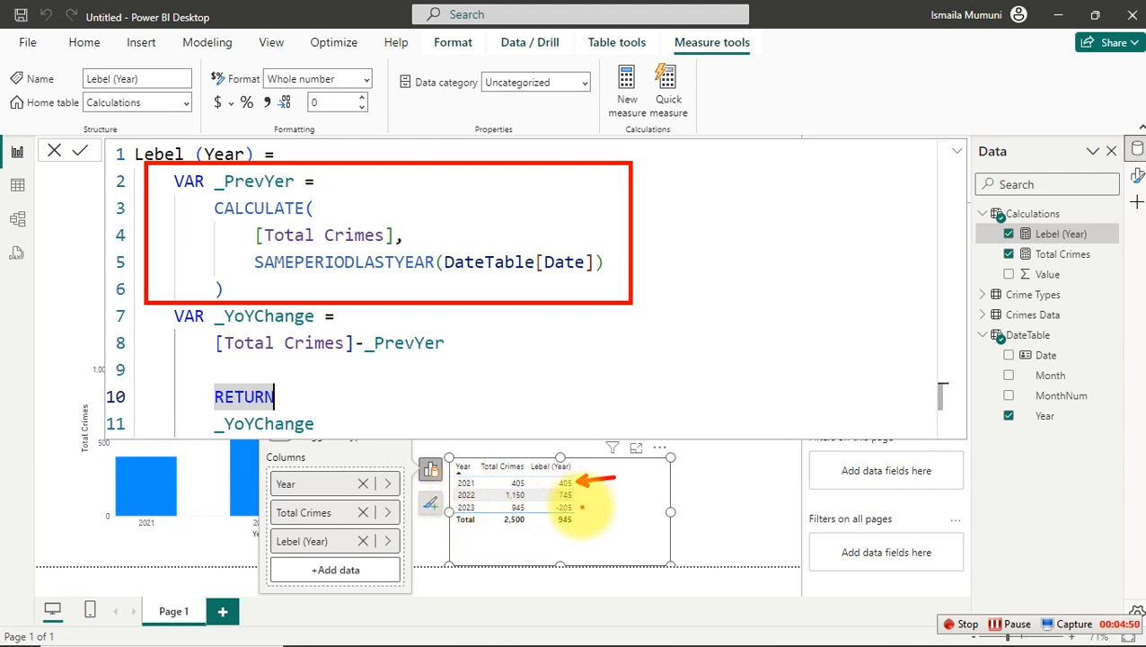
{"action": "left_click_drag", "start_coordinate": [582, 507], "coordinate": [611, 500]}
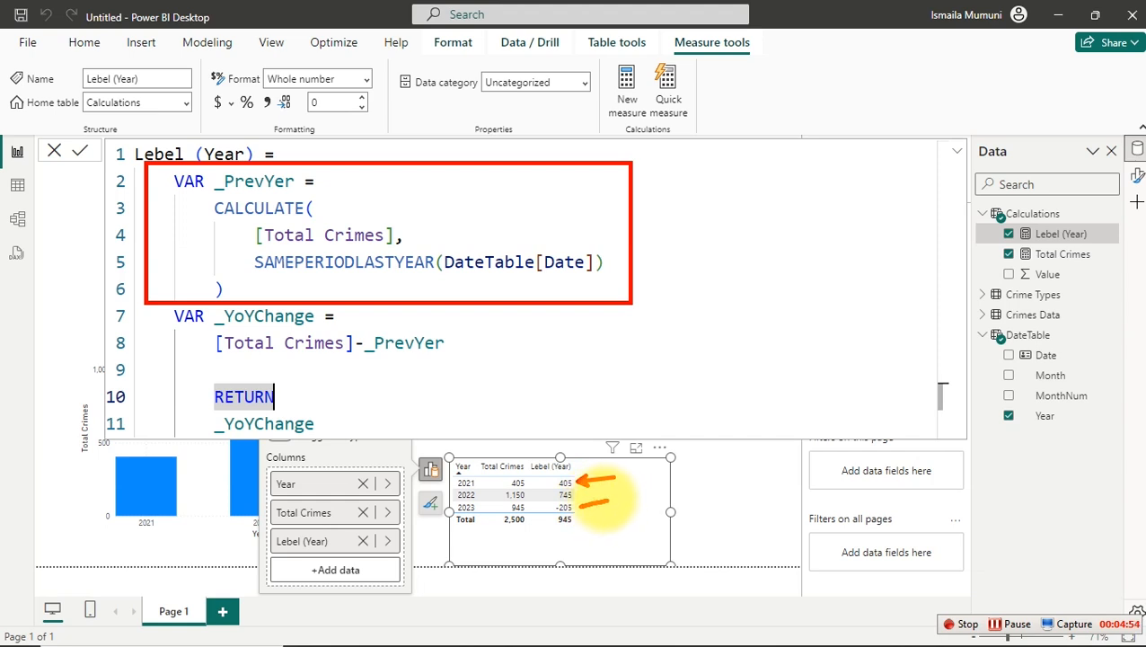
{"action": "key", "text": "Escape"}
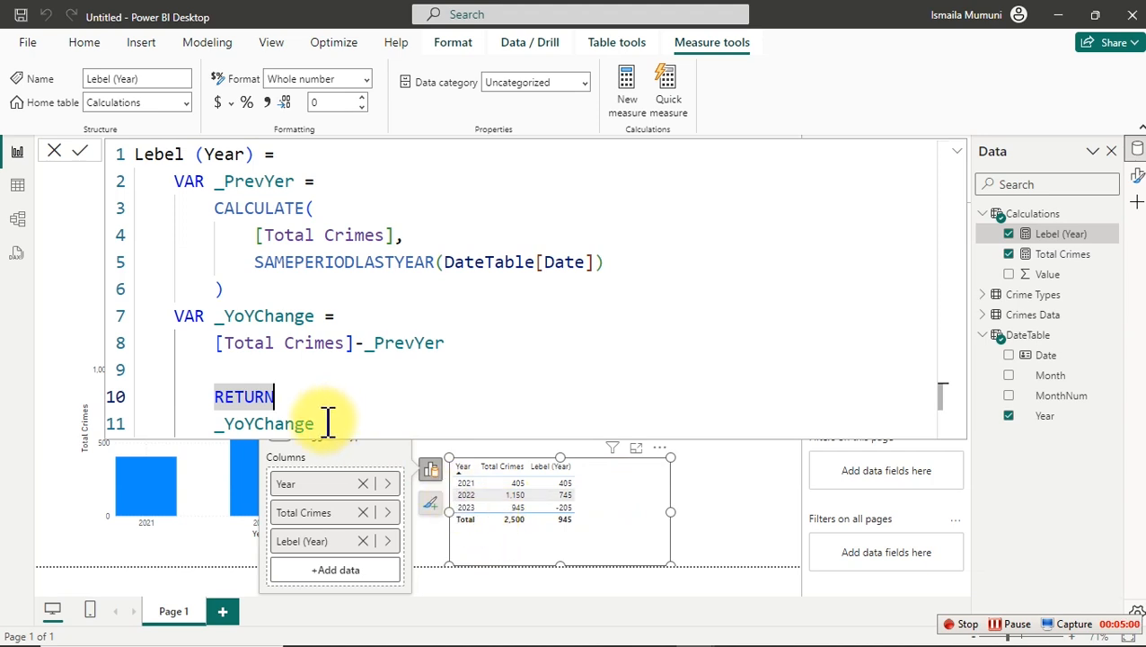
Remove _YoYChange from the RETURN clause, align RETURN with the VAR lines and start a new line beneath it.
{"action": "left_click_drag", "start_coordinate": [325, 423], "coordinate": [205, 409]}
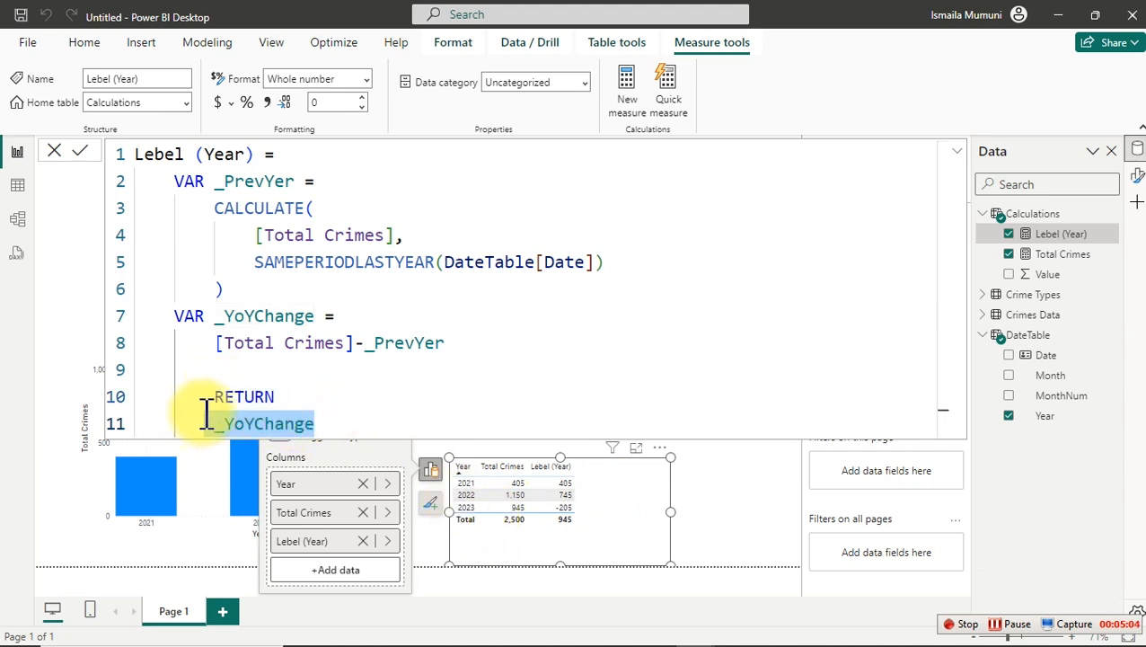
{"action": "key", "text": "Delete"}
{"action": "key", "text": "Up"}
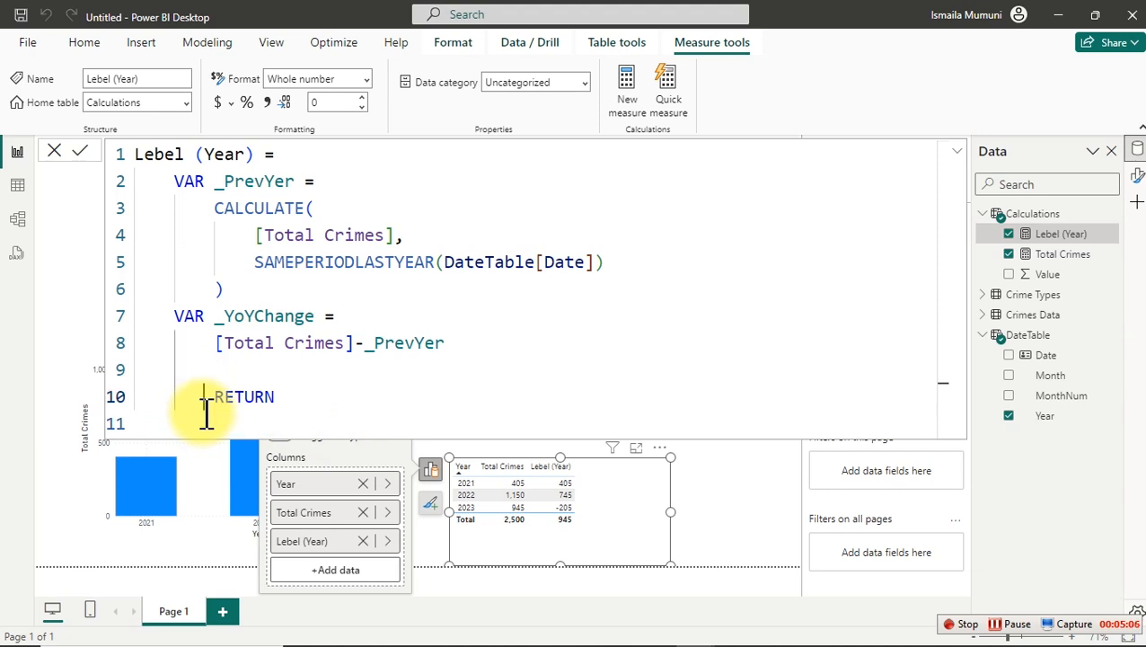
{"action": "key", "text": "BackSpace"}
{"action": "key", "text": "End"}
{"action": "key", "text": "Return"}
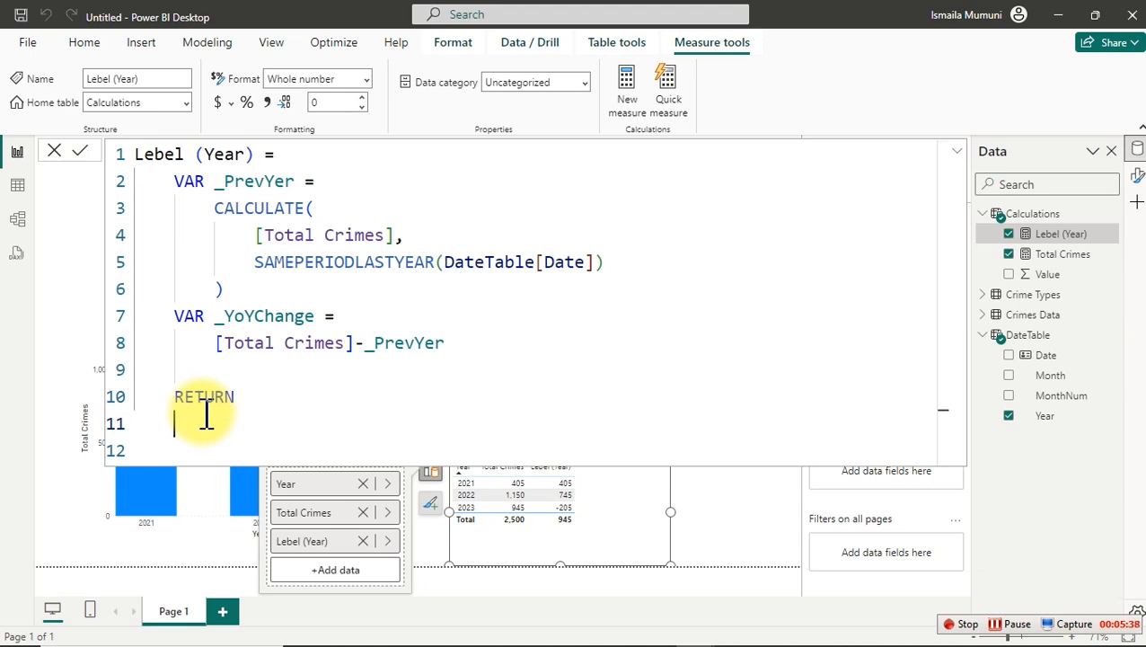
Start a SWITCH function under RETURN with TRUE() as its expression, leaving a new line for the first condition.
{"action": "type", "text": "sw"}
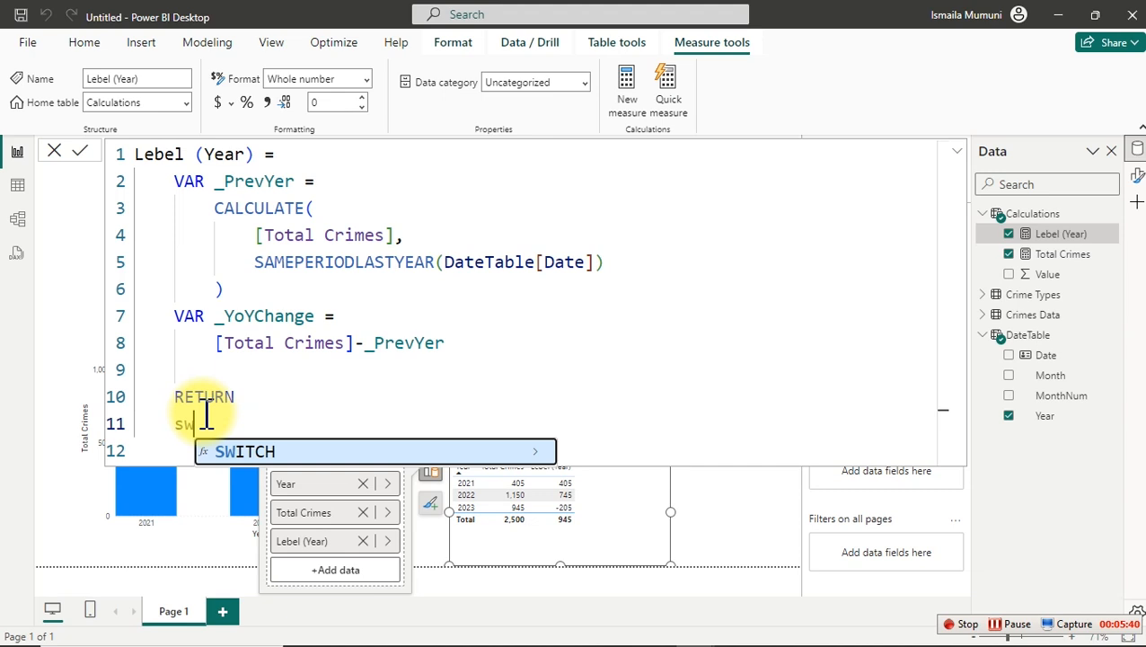
{"action": "key", "text": "Tab"}
{"action": "key", "text": "shift+Return"}
{"action": "type", "text": "tru"}
{"action": "key", "text": "Tab"}
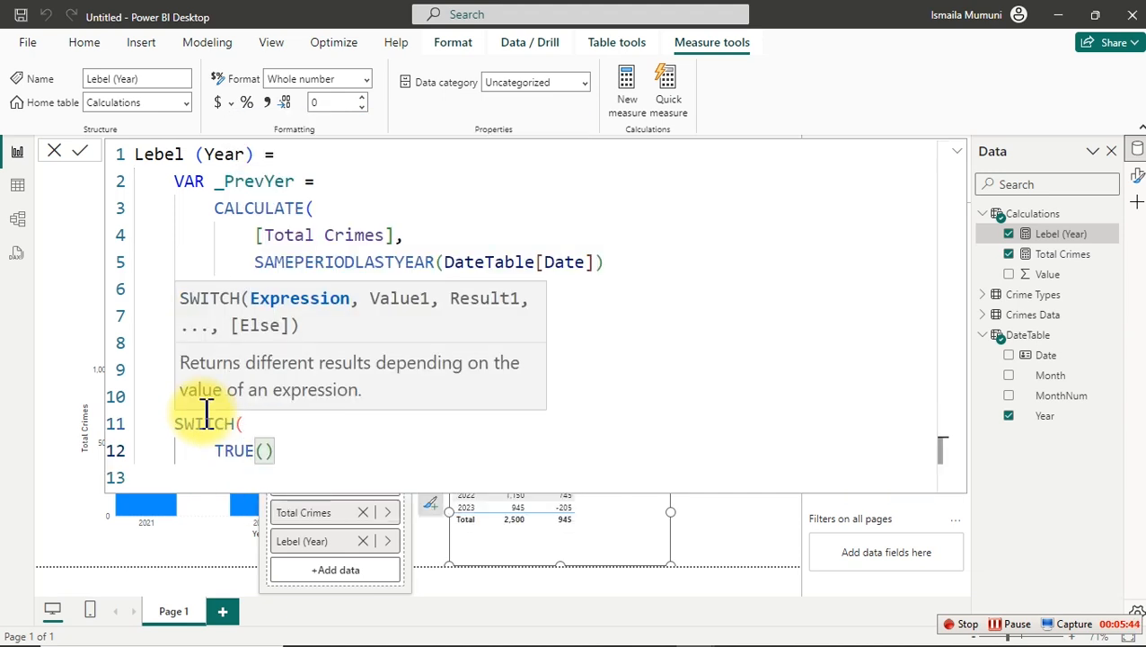
{"action": "type", "text": ","}
{"action": "key", "text": "shift+Return"}
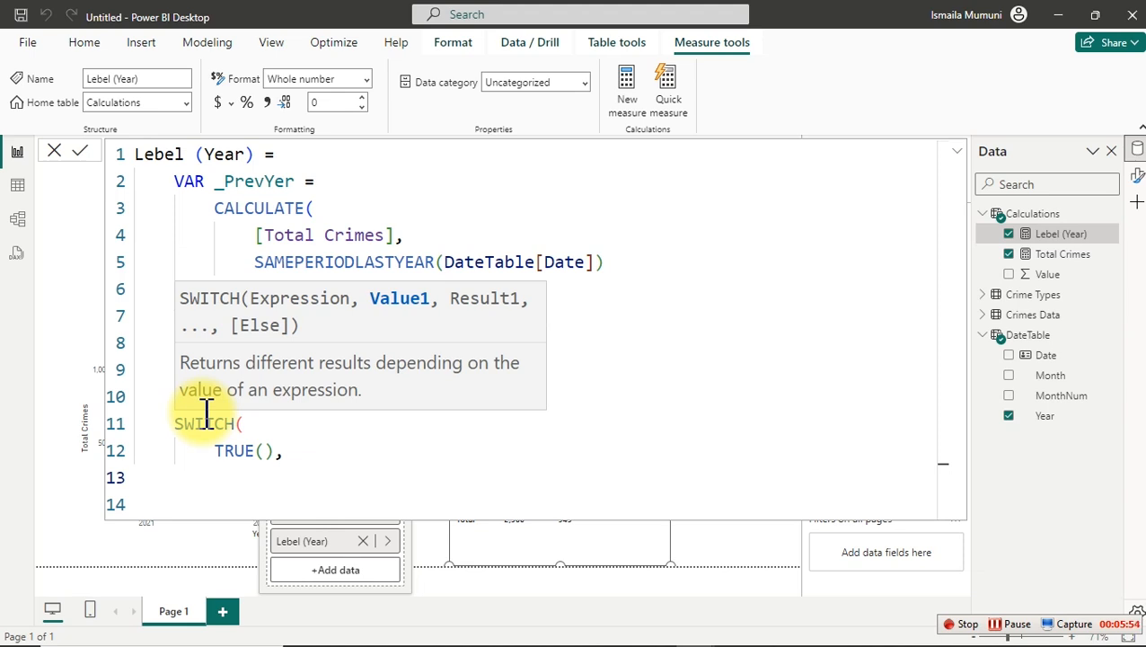
{"action": "type", "text": ")"}
{"action": "key", "text": "BackSpace"}
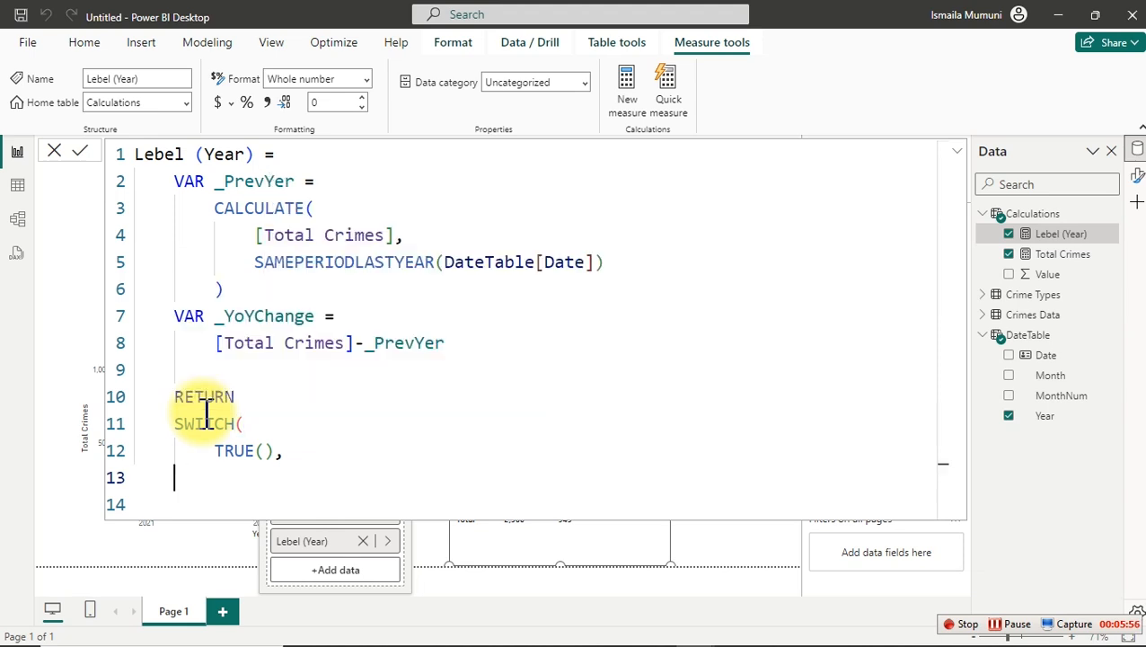
Add the first SWITCH case, _PrevYer =0, returning _PrevYer&"-".
{"action": "type", "text": "_"}
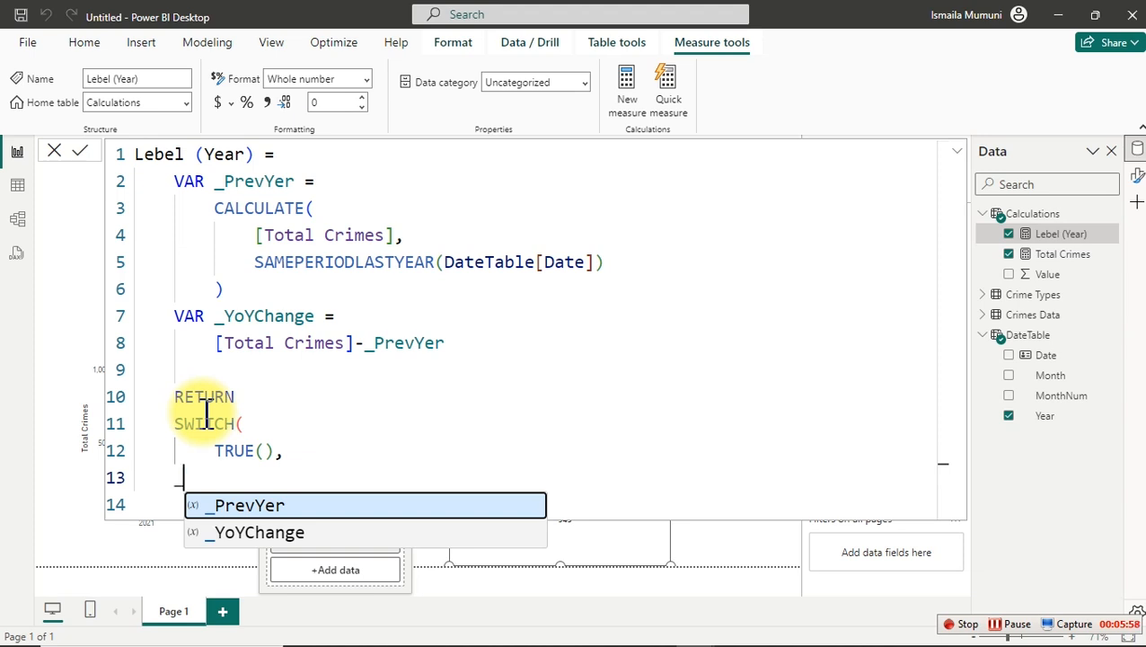
{"action": "key", "text": "Tab"}
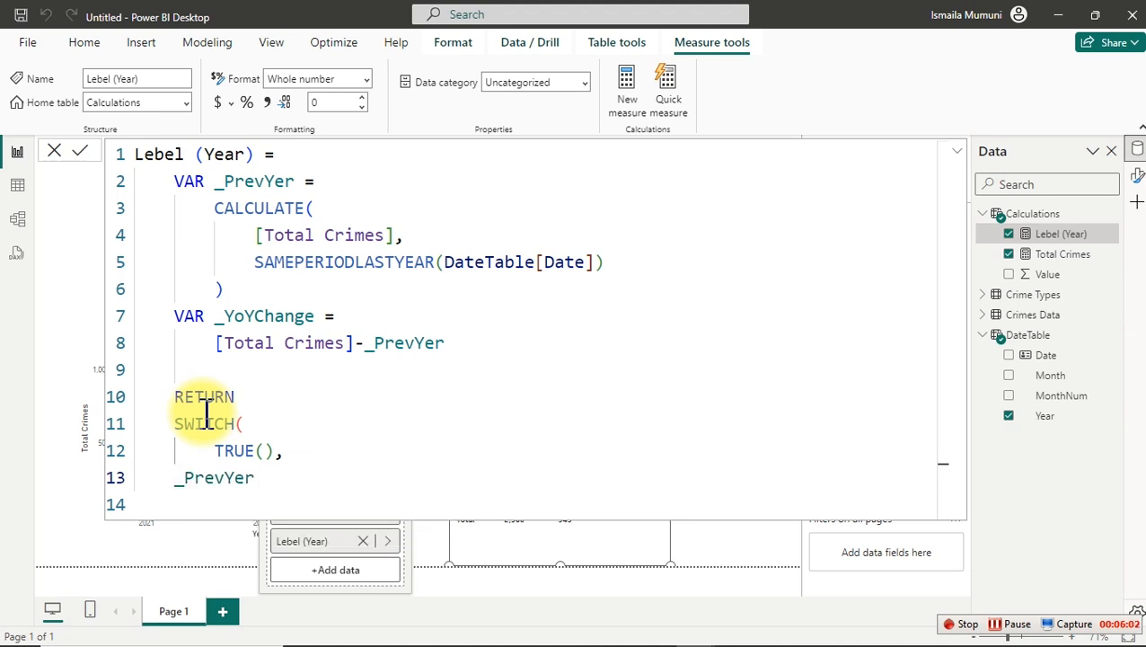
{"action": "type", "text": "="}
{"action": "key", "text": "BackSpace"}
{"action": "type", "text": "=0,"}
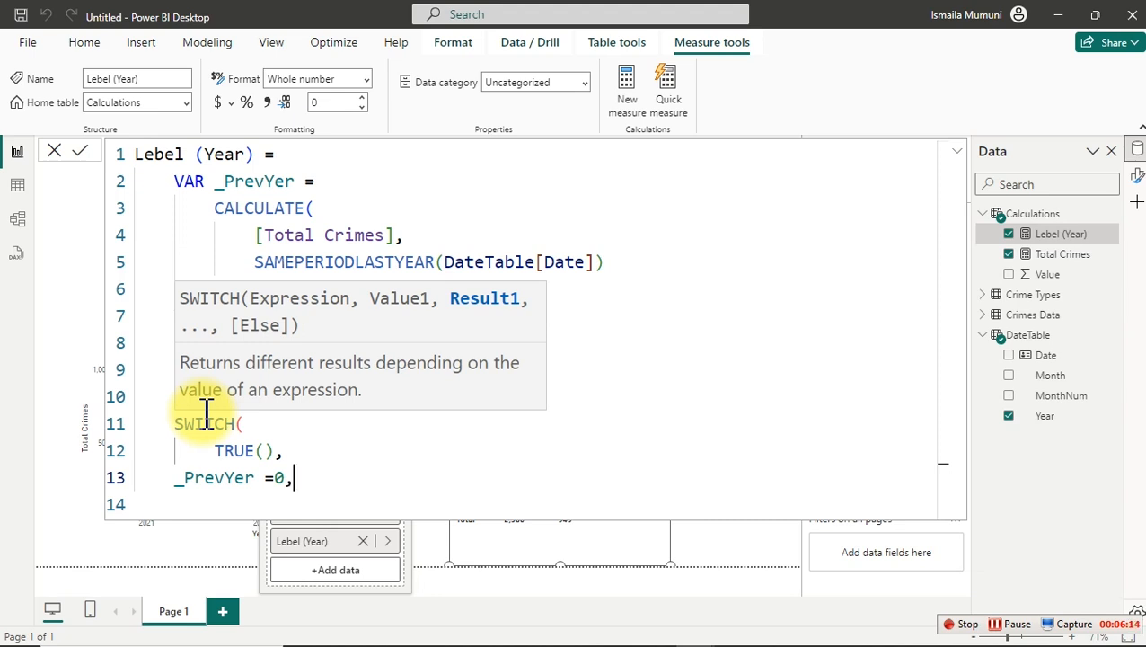
{"action": "type", "text": "_"}
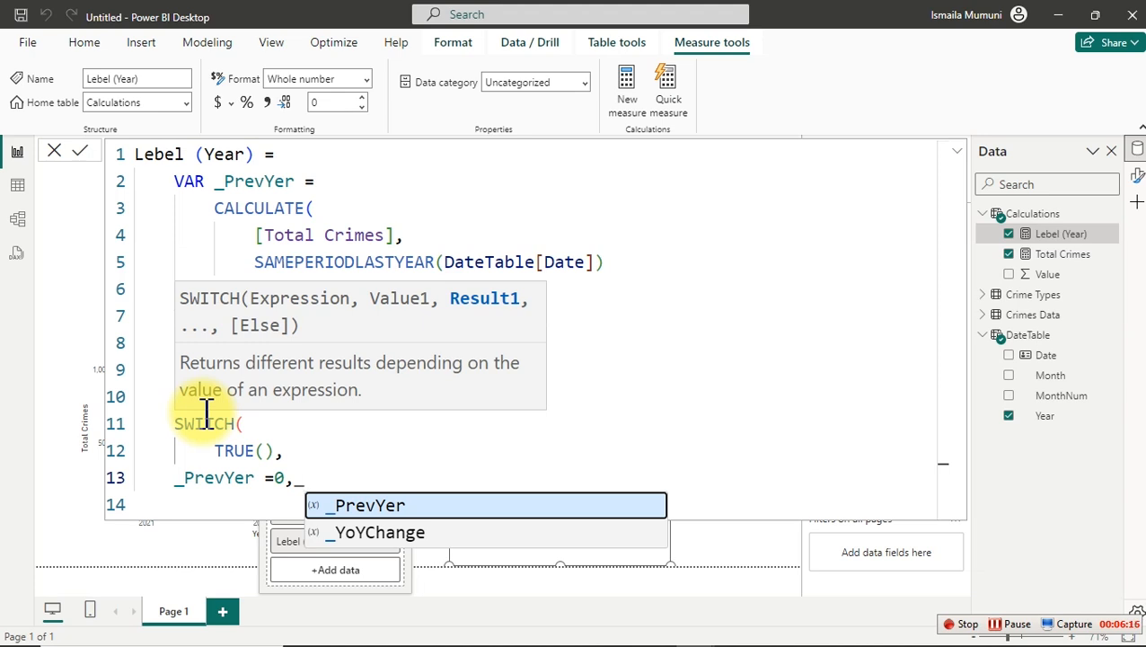
{"action": "key", "text": "Tab"}
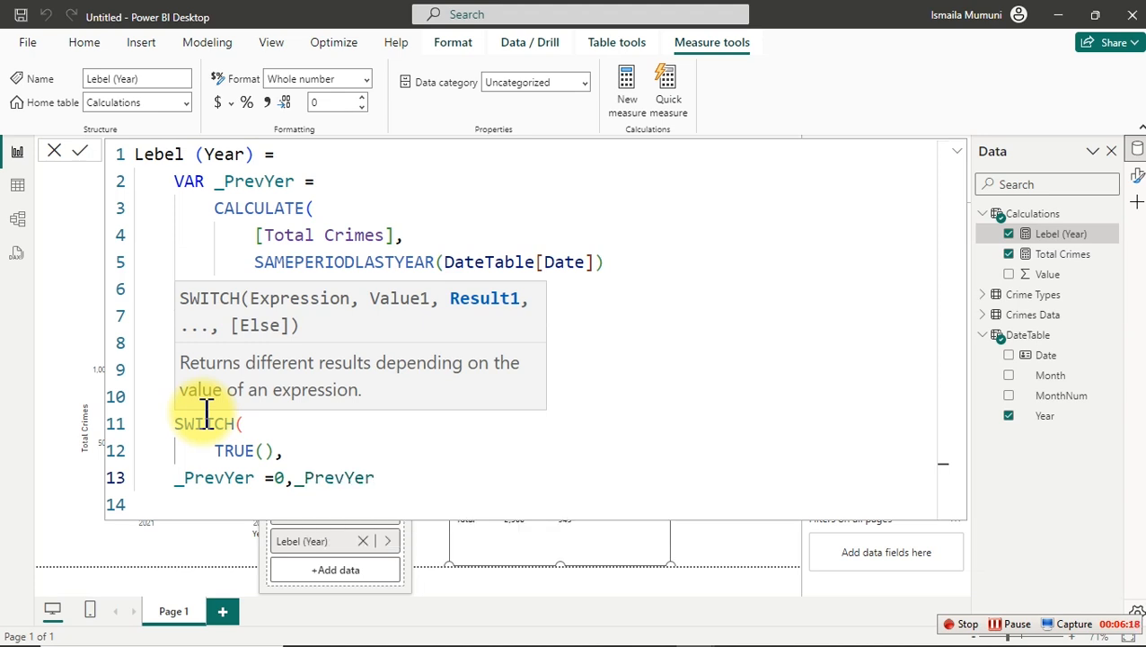
{"action": "type", "text": "&\"-"}
{"action": "type", "text": "\","}
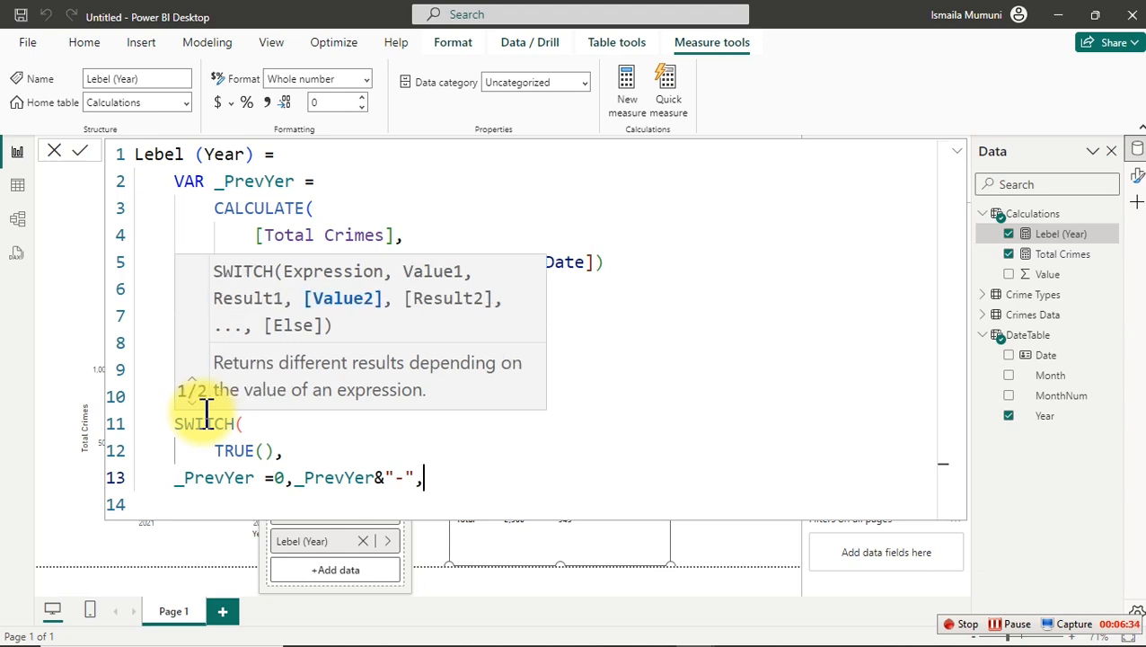
Add a second SWITCH condition, _PrevYer>=1, on a new line.
{"action": "key", "text": "Return"}
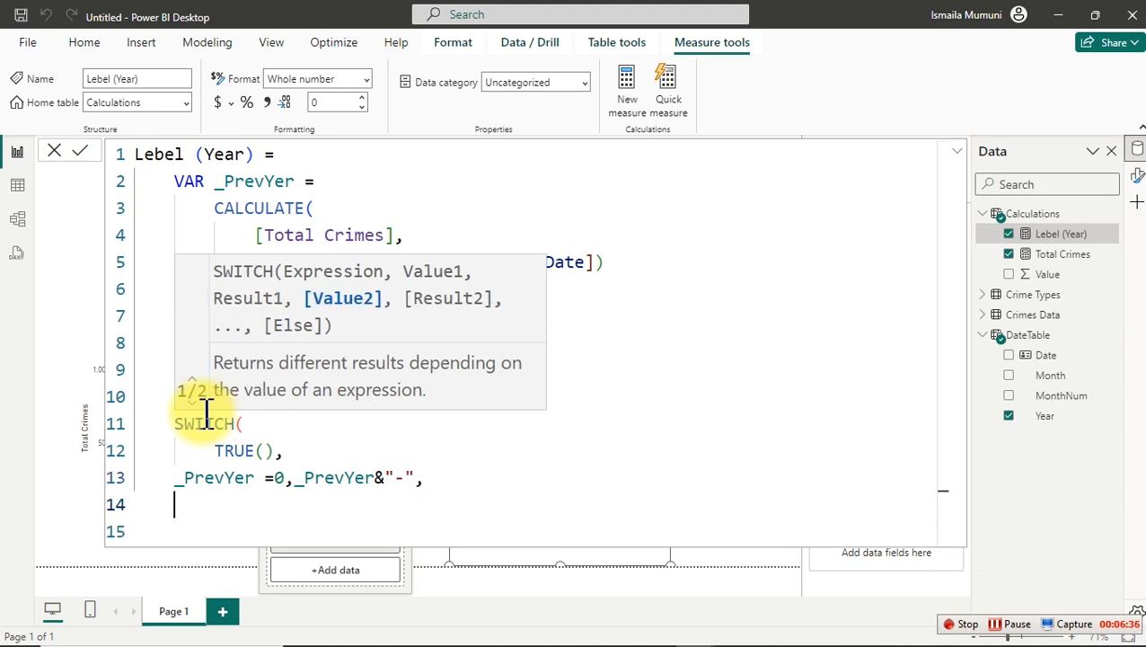
{"action": "type", "text": "_"}
{"action": "key", "text": "Tab"}
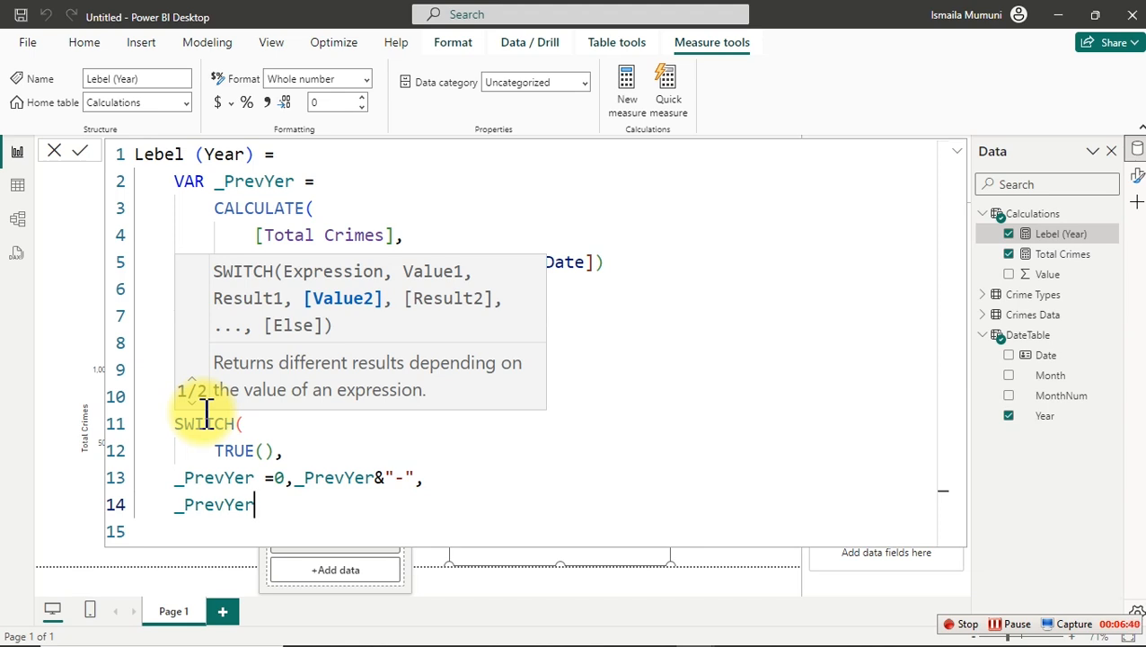
{"action": "type", "text": ">=1,"}
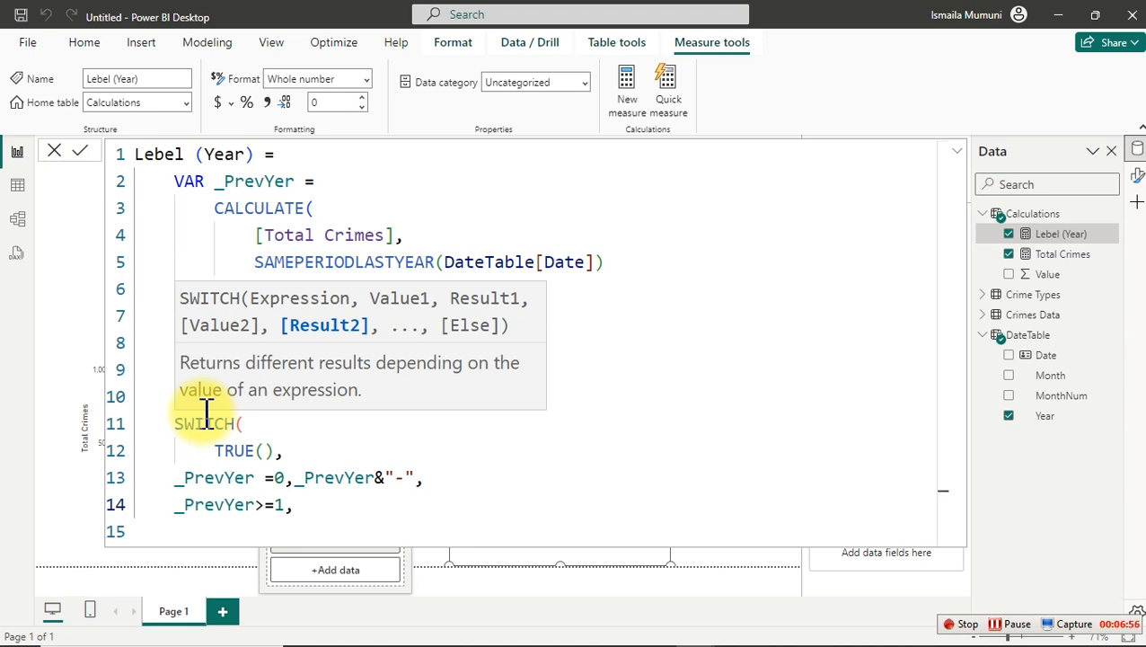
Begin the result text of the _PrevYer>=1 case with a solid upward triangle symbol (▲).
{"action": "type", "text": "\""}
{"action": "key", "text": "super+period"}
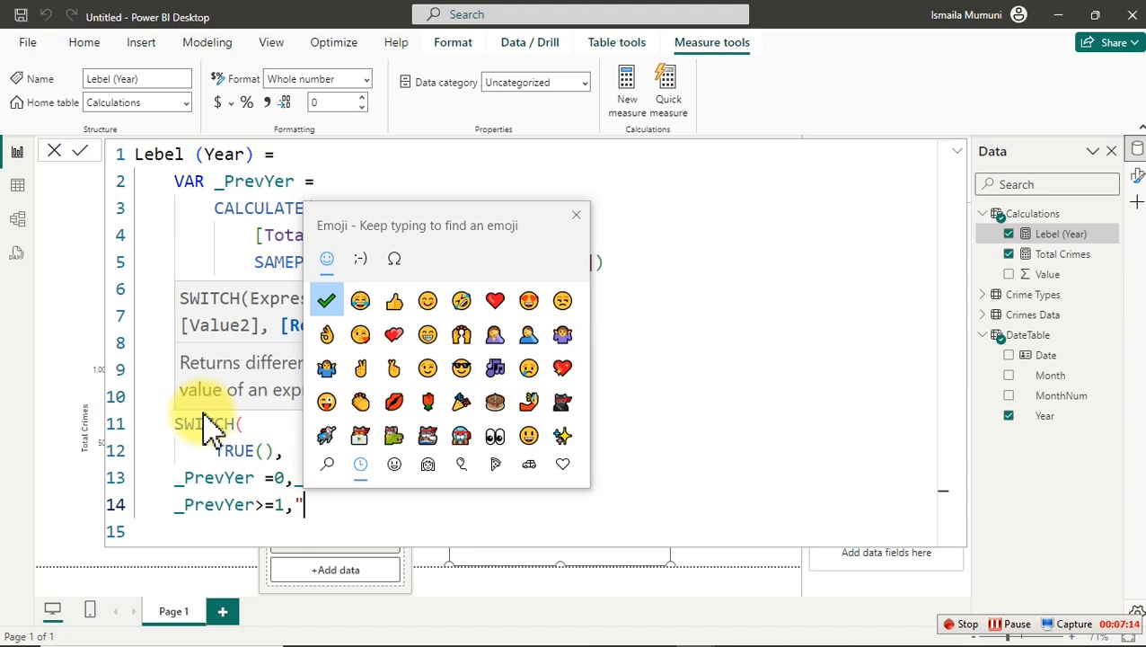
{"action": "left_click", "coordinate": [395, 260]}
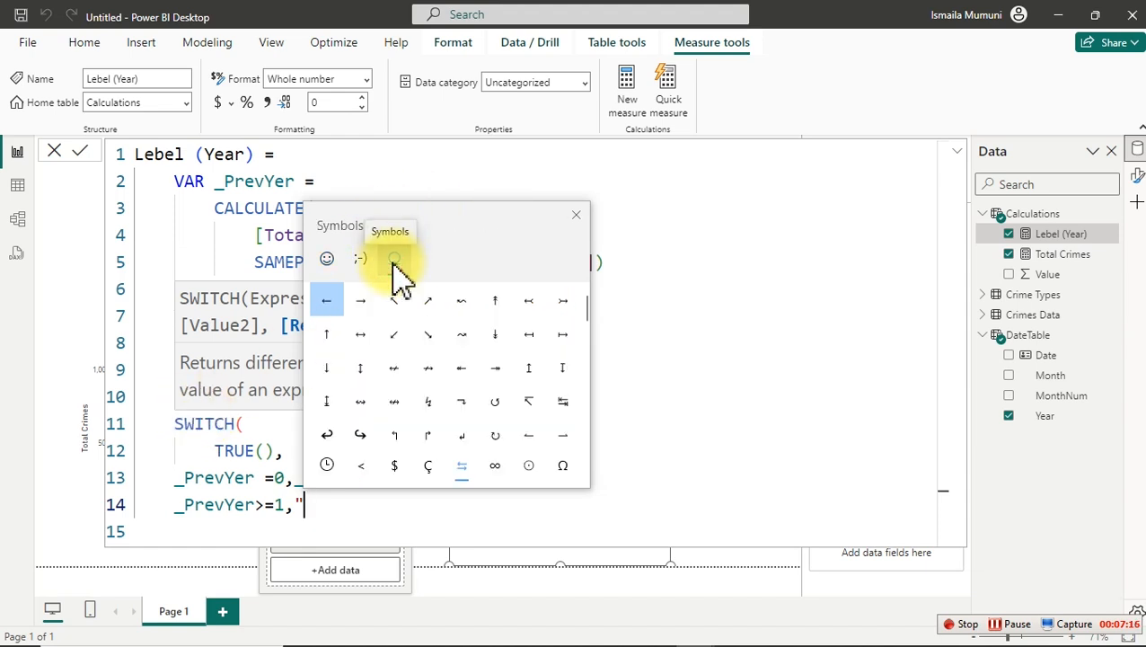
{"action": "scroll", "coordinate": [489, 422], "scroll_direction": "down", "scroll_amount": 5}
{"action": "scroll", "coordinate": [489, 431], "scroll_direction": "down", "scroll_amount": 5}
{"action": "scroll", "coordinate": [431, 418], "scroll_direction": "down", "scroll_amount": 1}
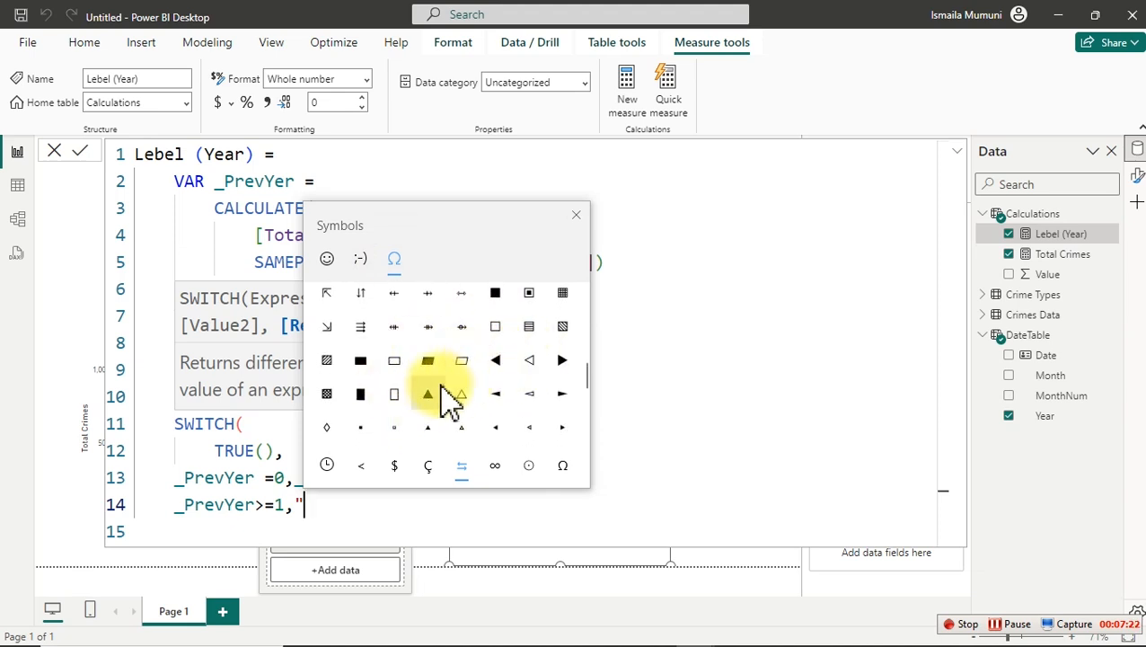
{"action": "scroll", "coordinate": [431, 409], "scroll_direction": "down", "scroll_amount": 5}
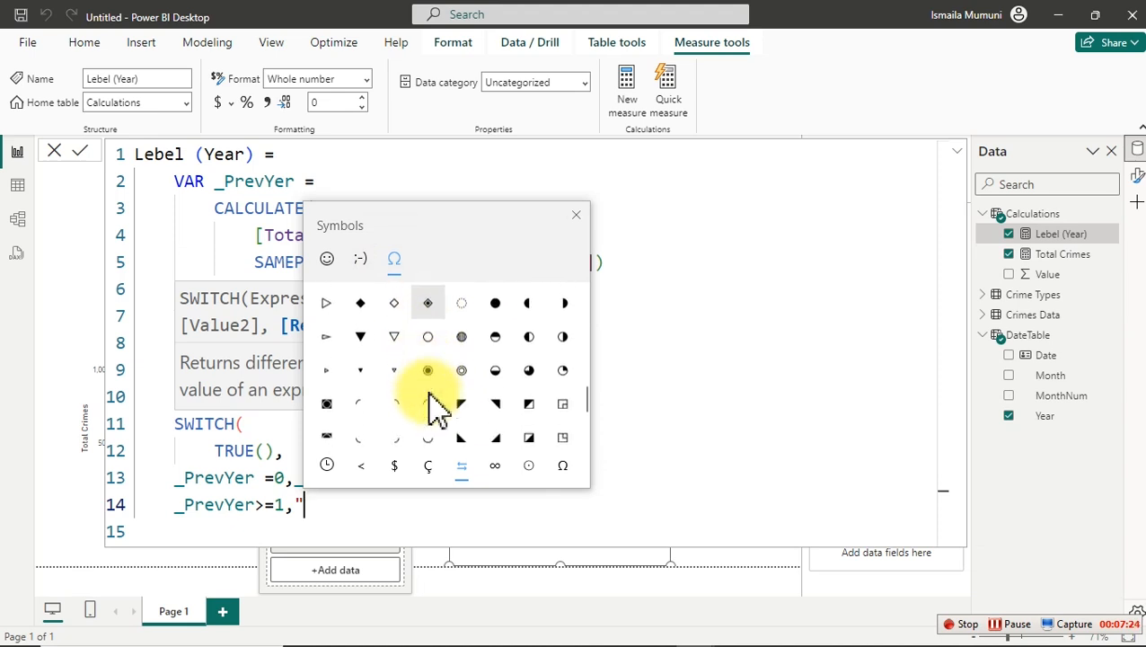
{"action": "scroll", "coordinate": [431, 409], "scroll_direction": "up", "scroll_amount": 8}
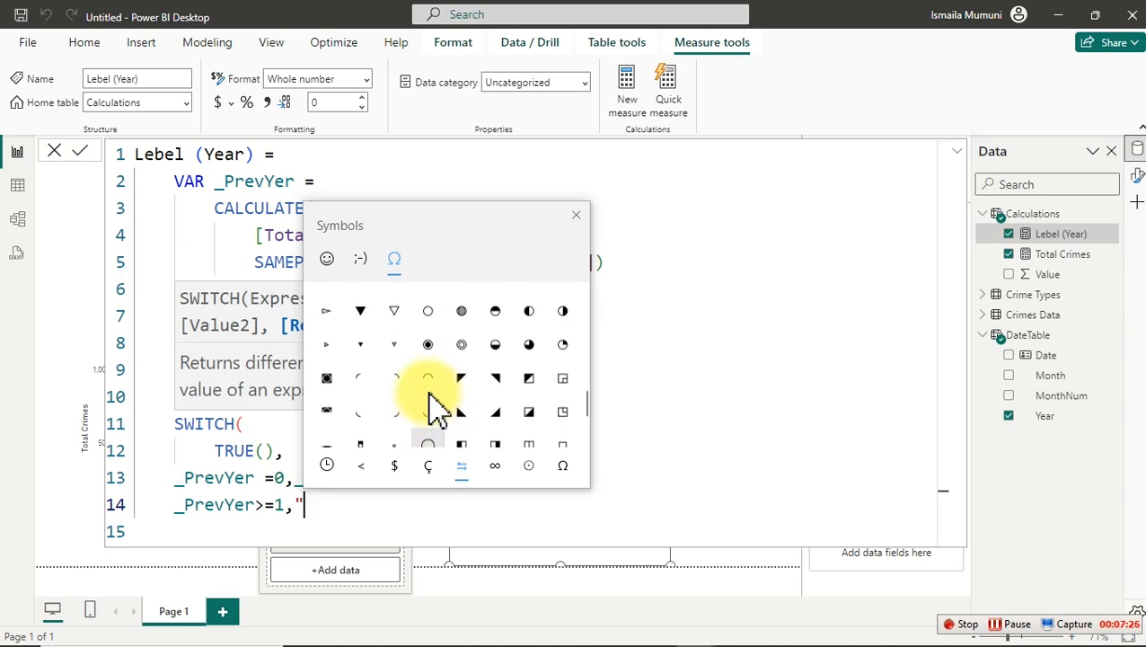
{"action": "scroll", "coordinate": [431, 409], "scroll_direction": "up", "scroll_amount": 3}
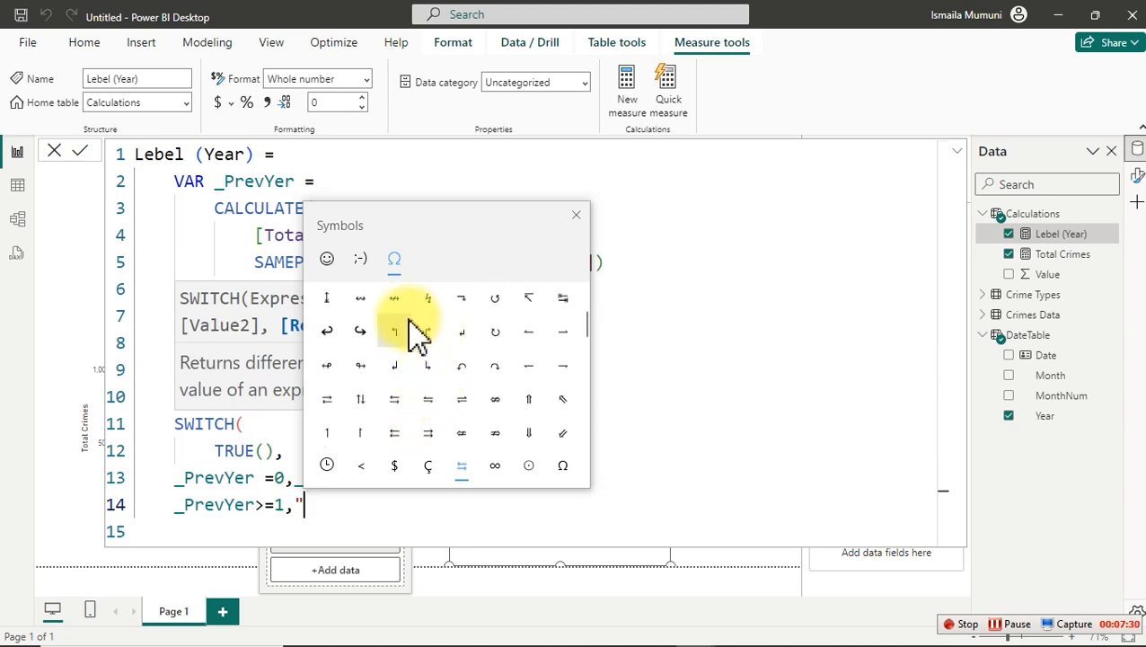
{"action": "scroll", "coordinate": [447, 378], "scroll_direction": "up", "scroll_amount": 2}
{"action": "scroll", "coordinate": [447, 378], "scroll_direction": "up", "scroll_amount": 1}
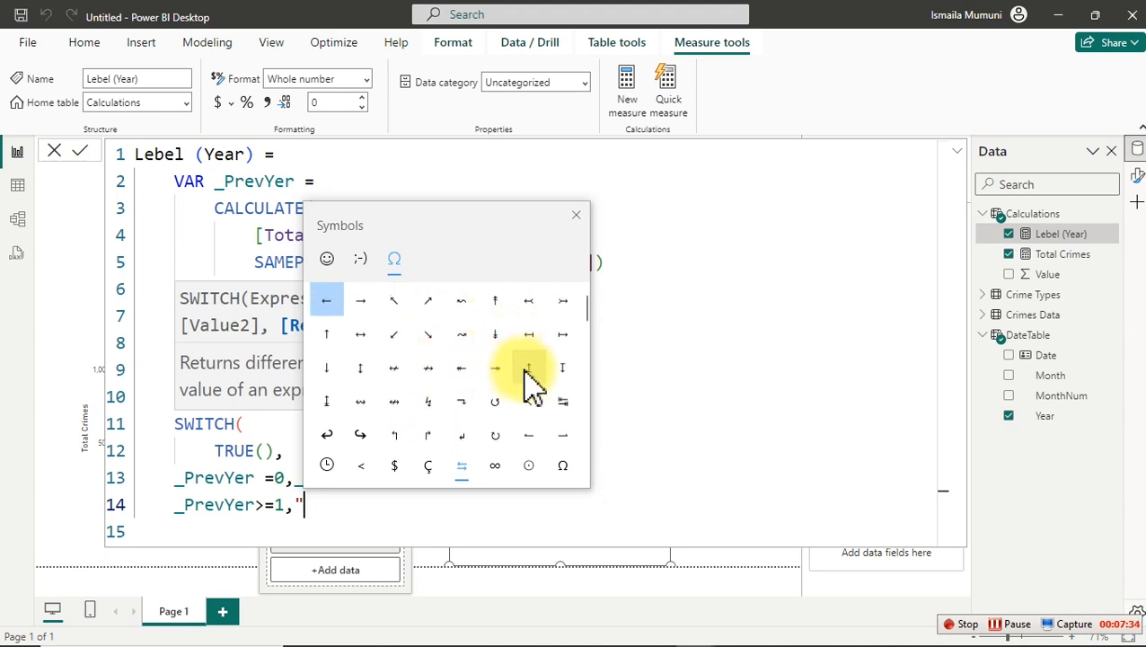
{"action": "scroll", "coordinate": [496, 415], "scroll_direction": "down", "scroll_amount": 4}
{"action": "scroll", "coordinate": [496, 417], "scroll_direction": "down", "scroll_amount": 3}
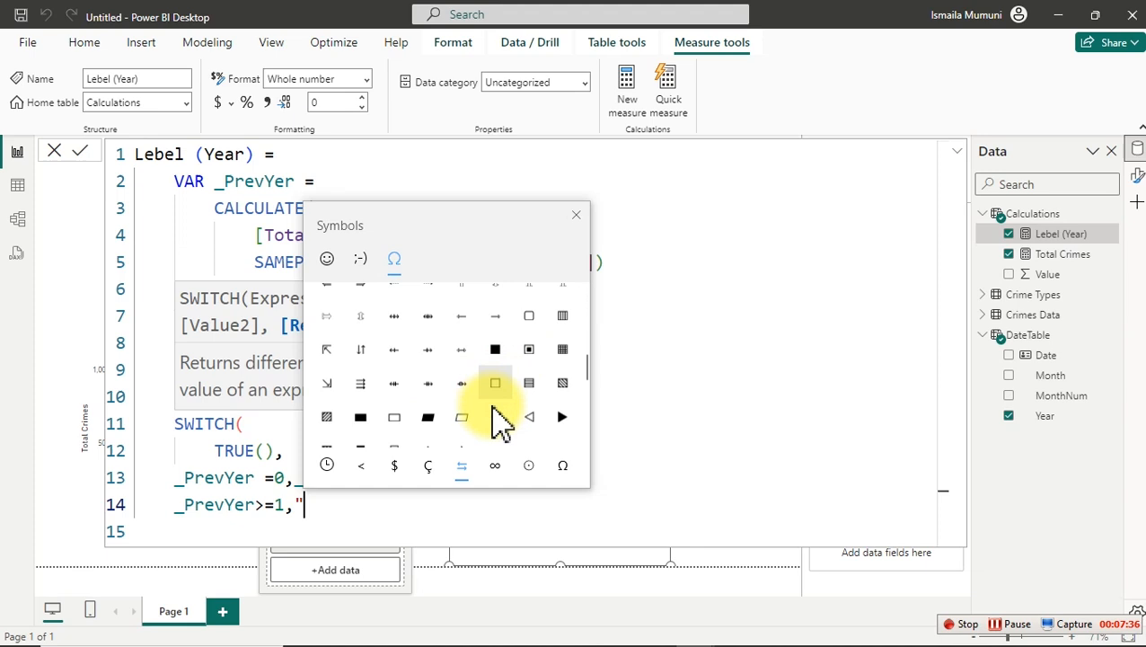
{"action": "left_click", "coordinate": [428, 395]}
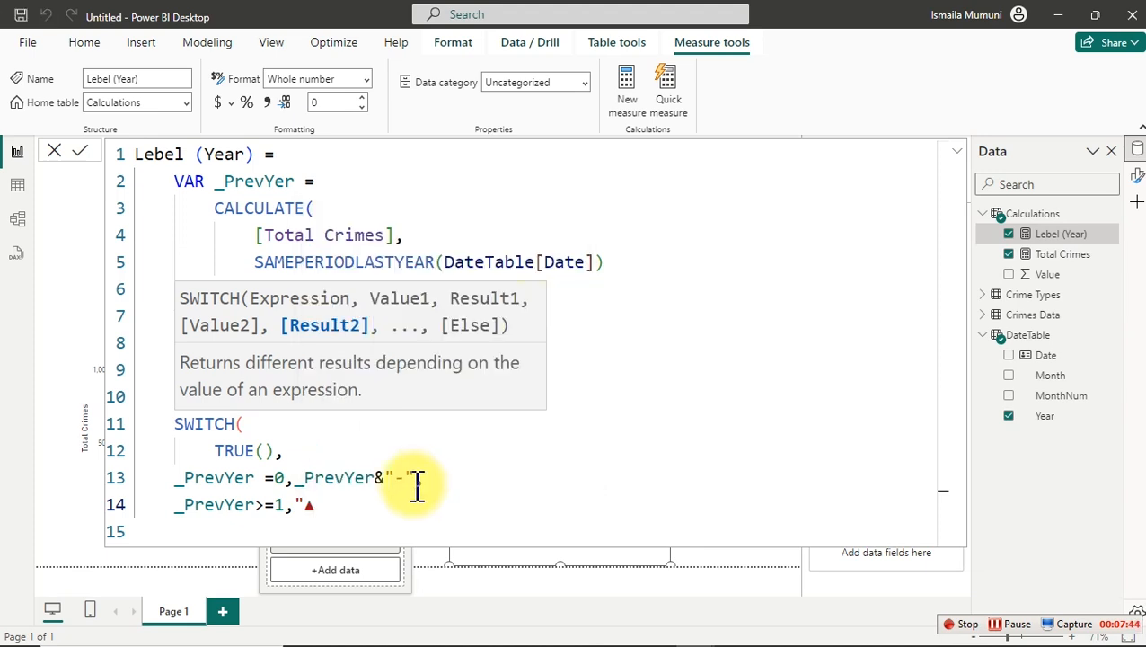
Close the triangle text after a space and append &_PrevYer, ending the case with a comma.
{"action": "type", "text": "\""}
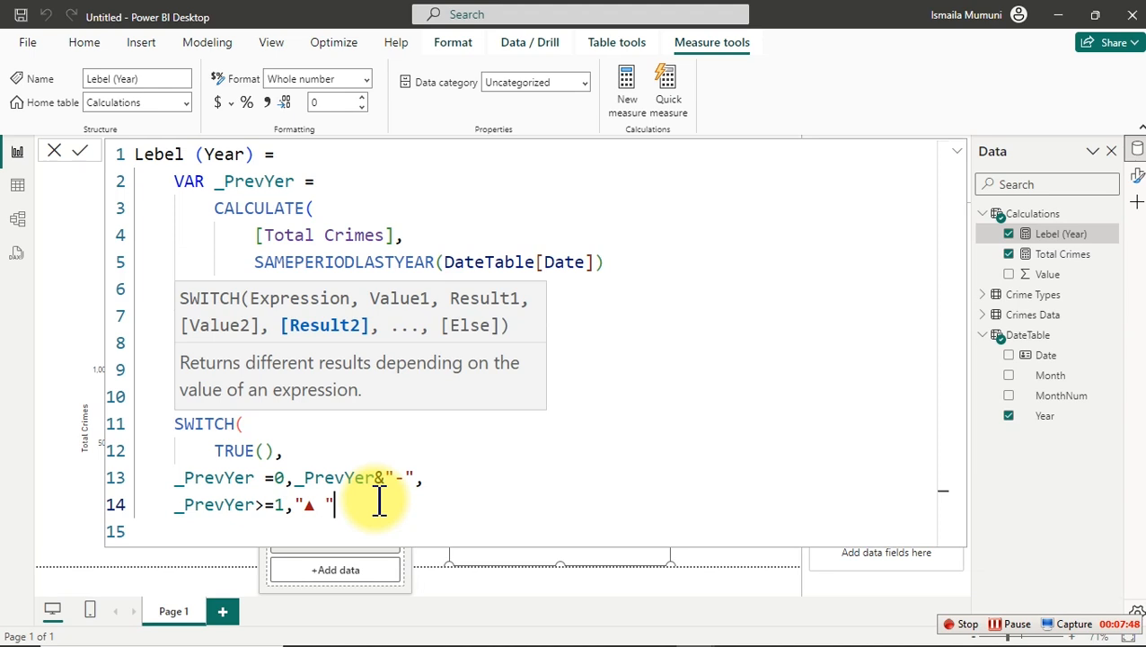
{"action": "type", "text": "&_"}
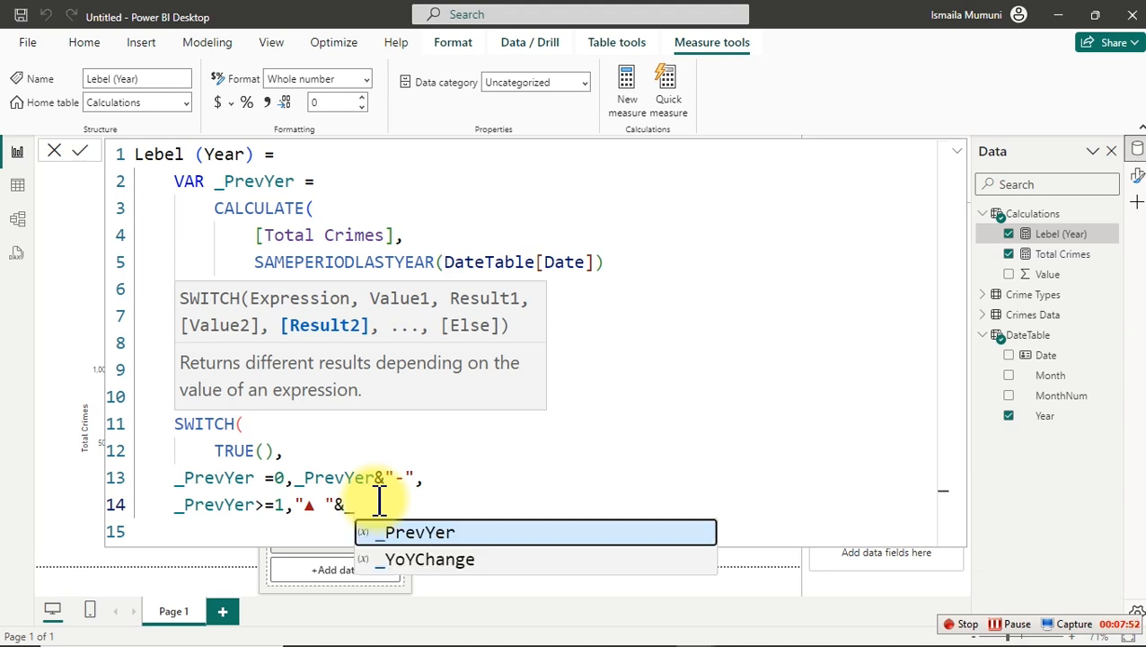
{"action": "key", "text": "Tab"}
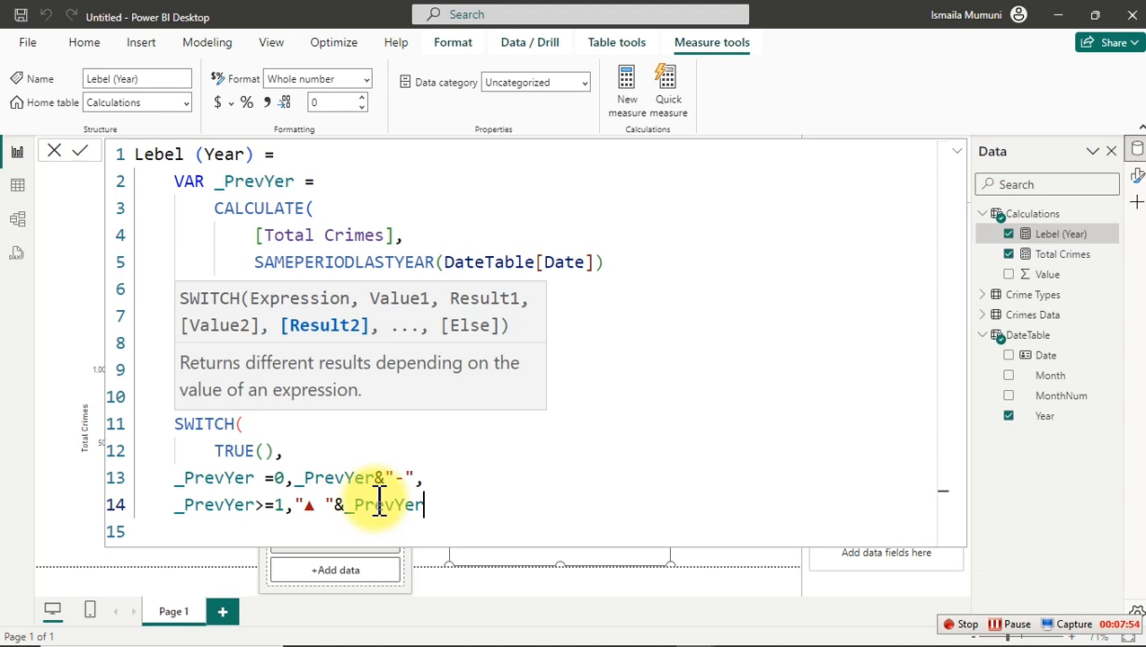
{"action": "type", "text": ","}
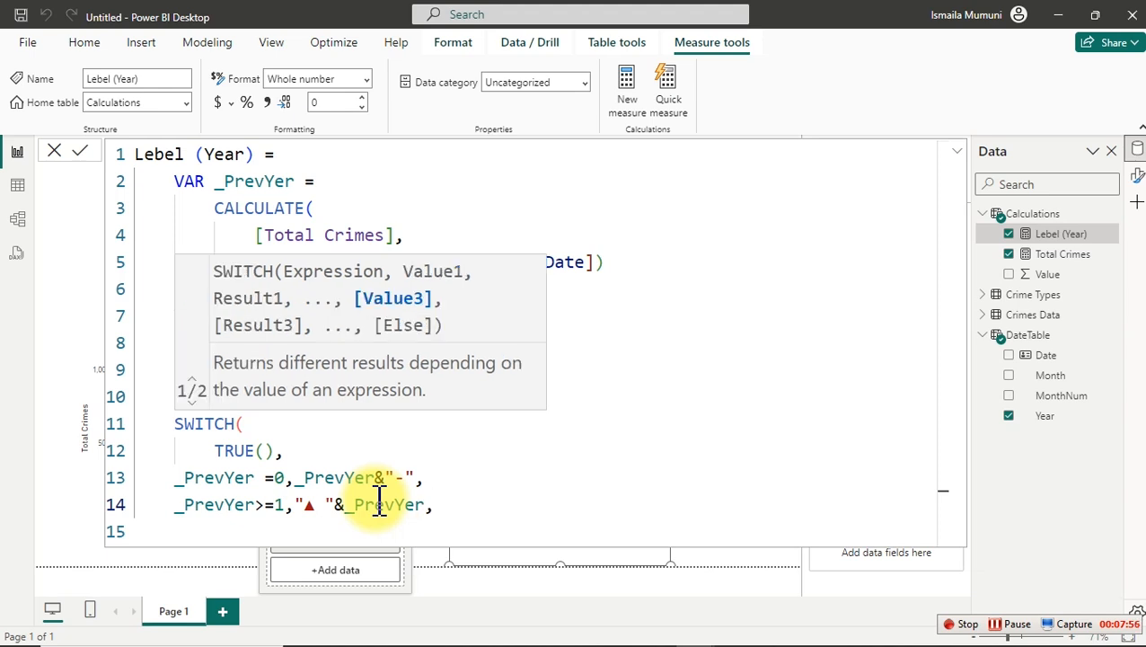
Add a third SWITCH condition, _PrevYer<1, on a new line.
{"action": "key", "text": "Return"}
{"action": "type", "text": "_"}
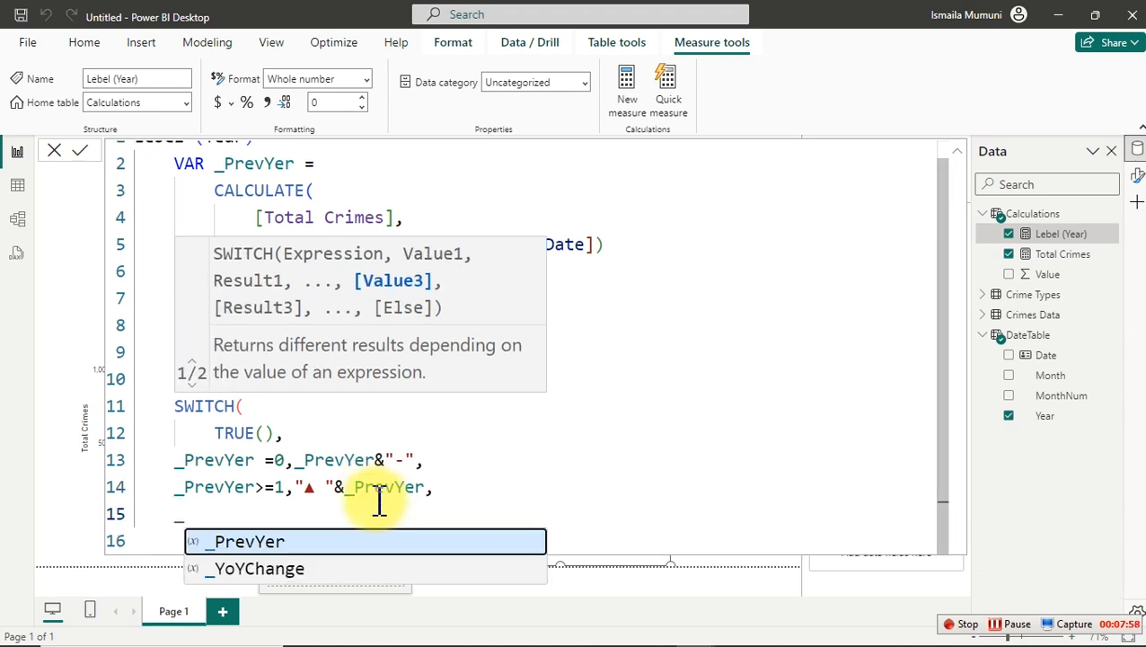
{"action": "key", "text": "Tab"}
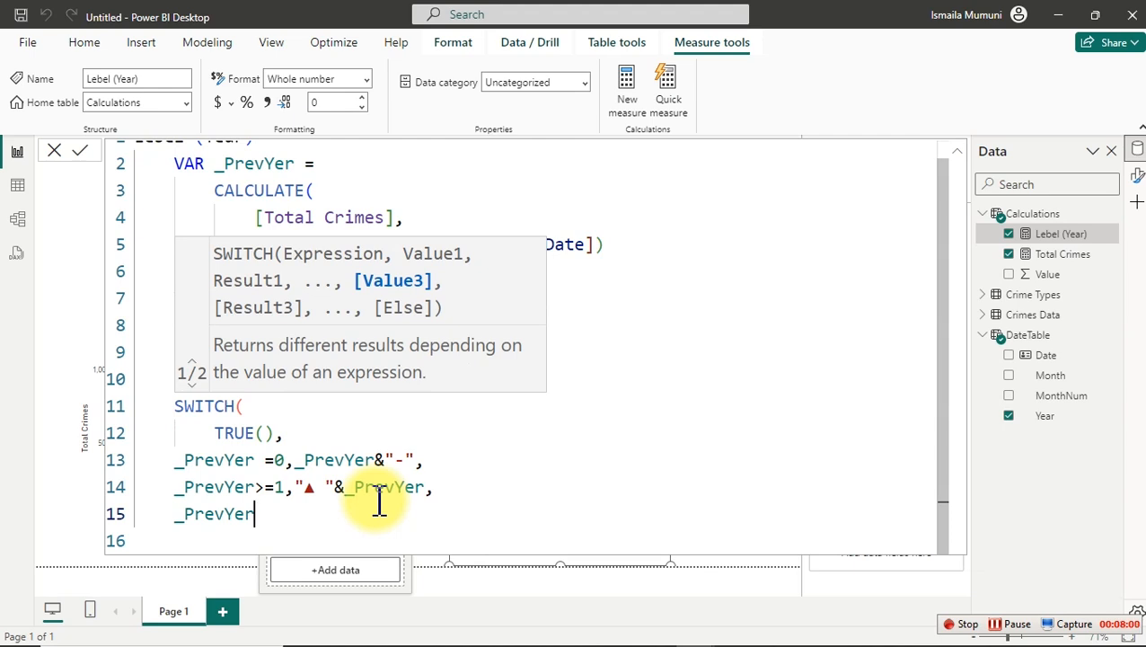
{"action": "type", "text": "<1"}
{"action": "type", "text": ","}
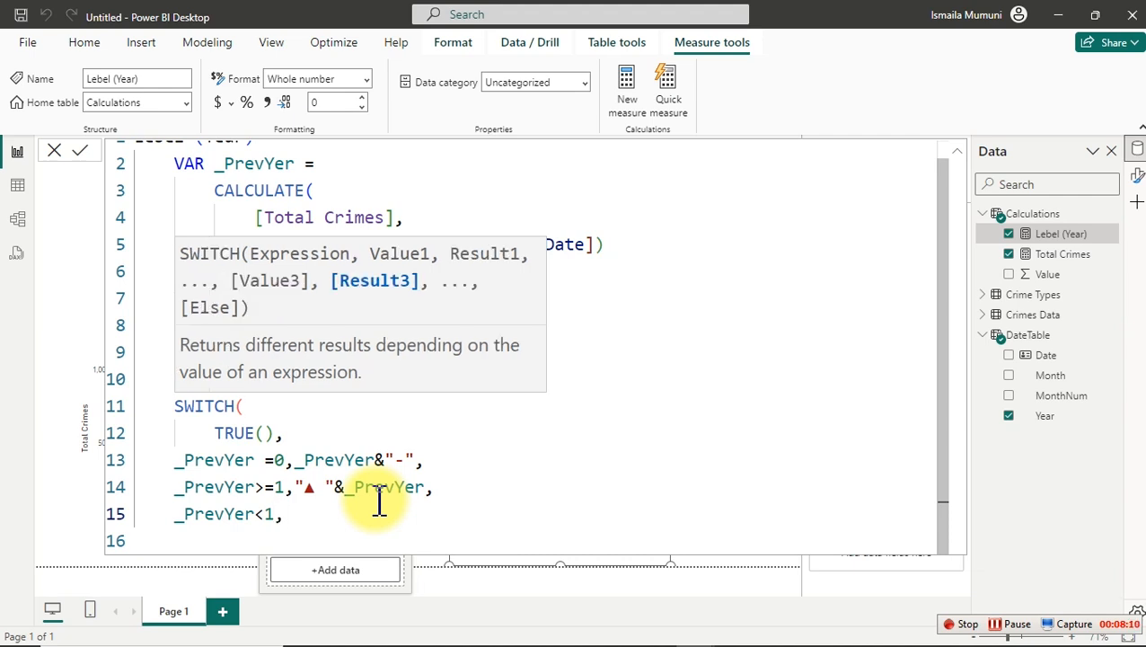
Begin the result text of the _PrevYer<1 case with a solid downward triangle symbol (▼).
{"action": "type", "text": "\""}
{"action": "key", "text": "super+period"}
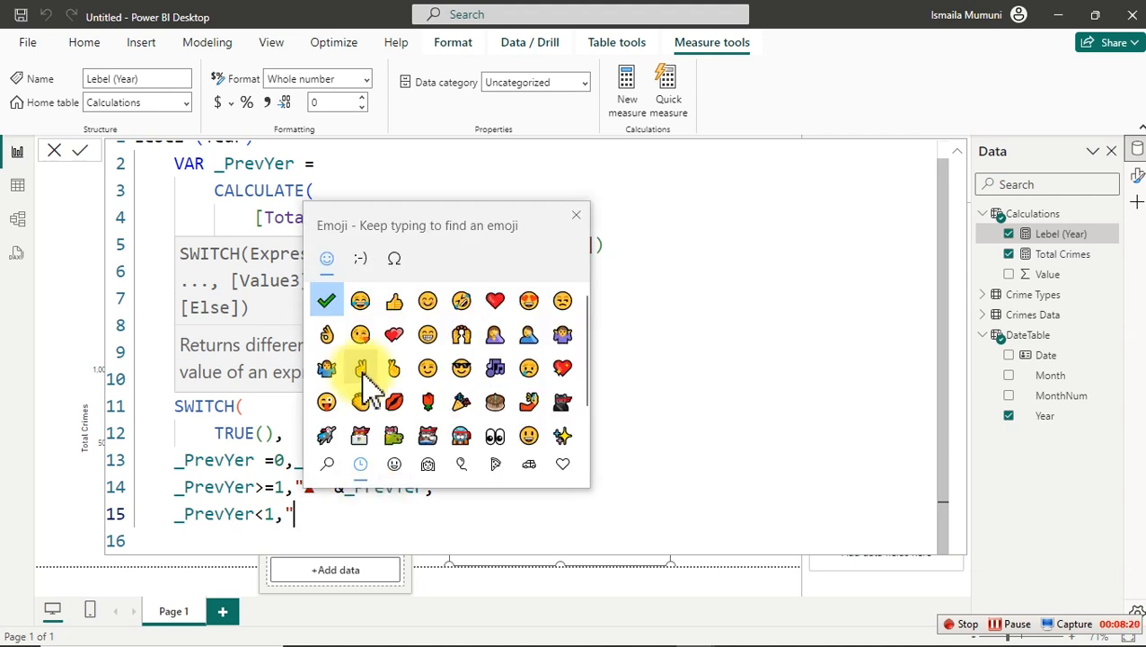
{"action": "left_click", "coordinate": [395, 259]}
{"action": "scroll", "coordinate": [458, 405], "scroll_direction": "down", "scroll_amount": 5}
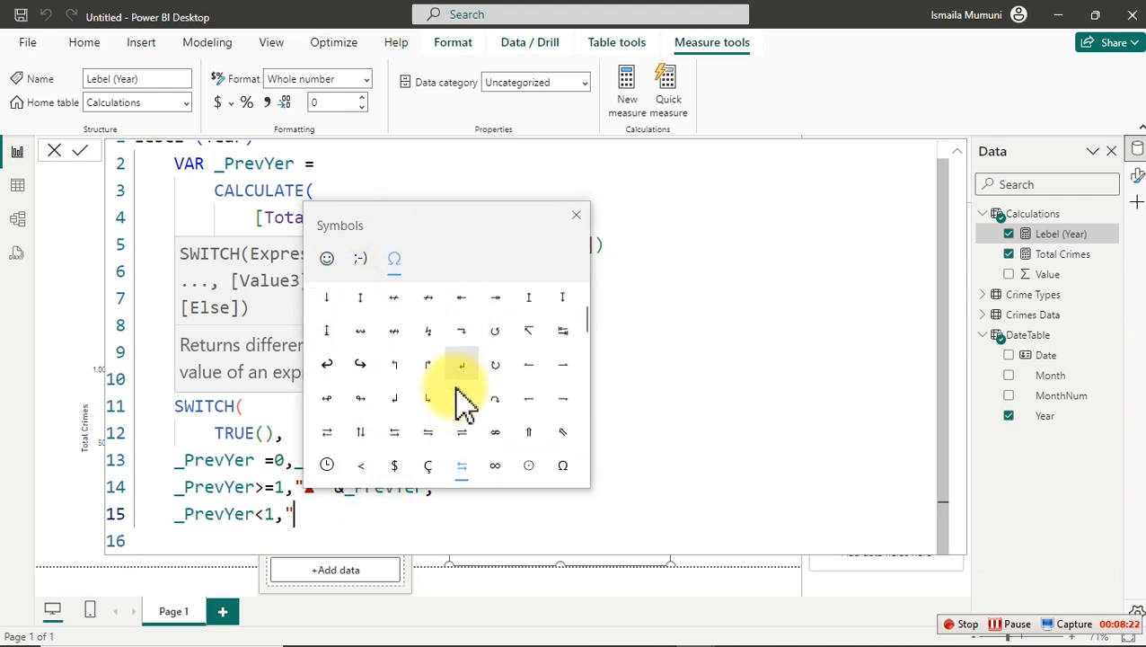
{"action": "scroll", "coordinate": [456, 405], "scroll_direction": "down", "scroll_amount": 2}
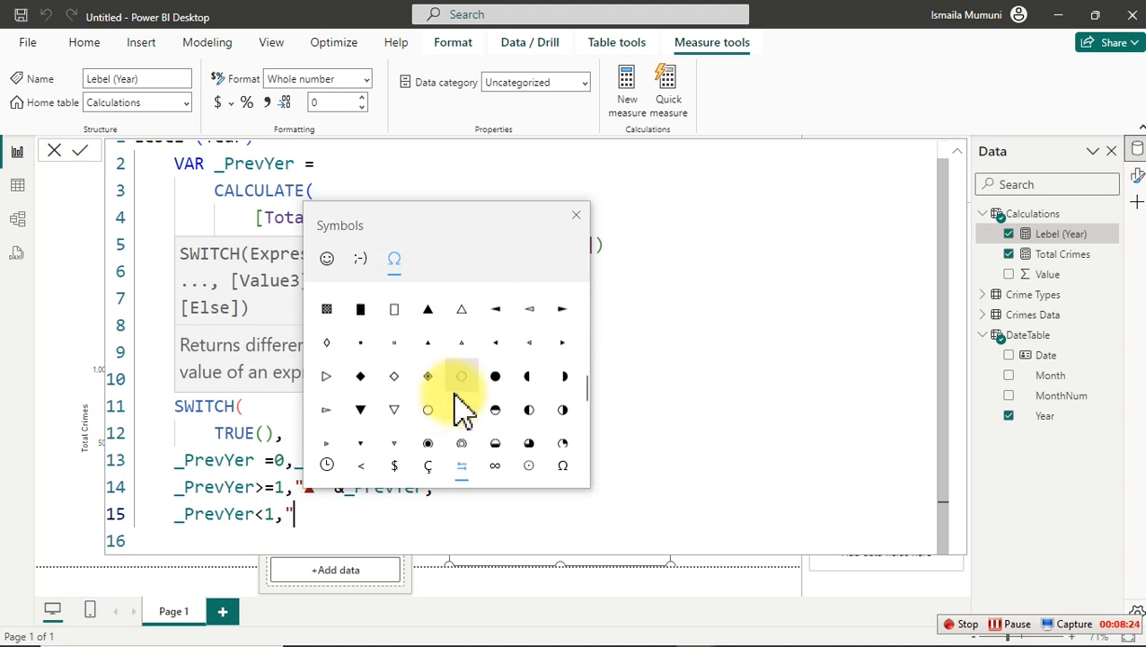
{"action": "left_click", "coordinate": [362, 395]}
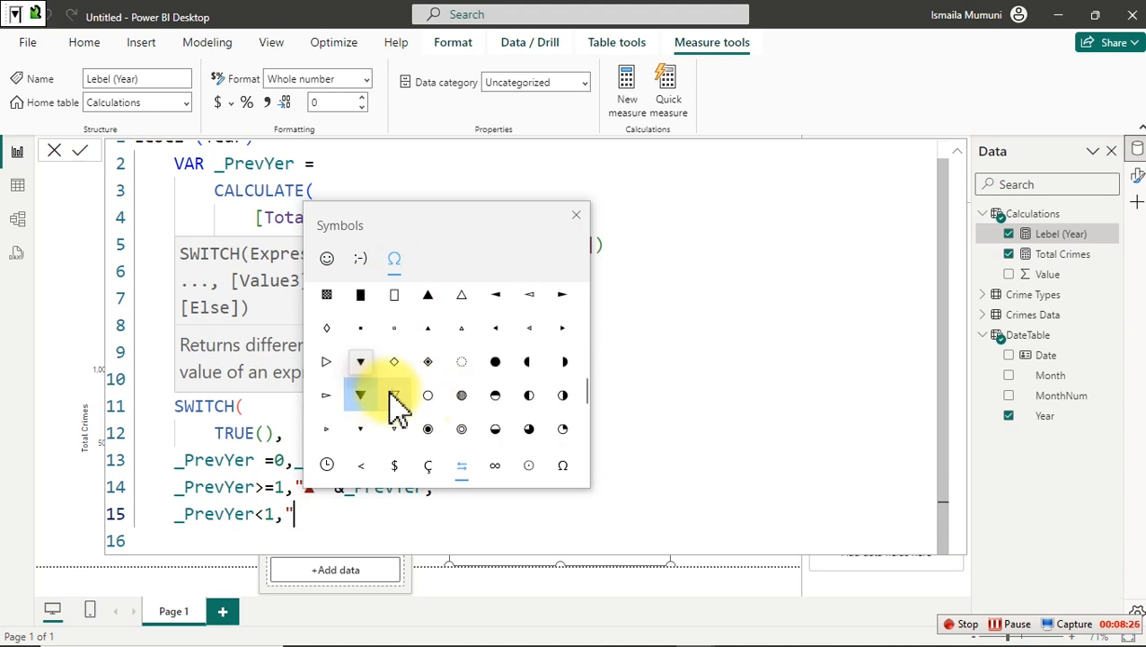
{"action": "left_click", "coordinate": [577, 214]}
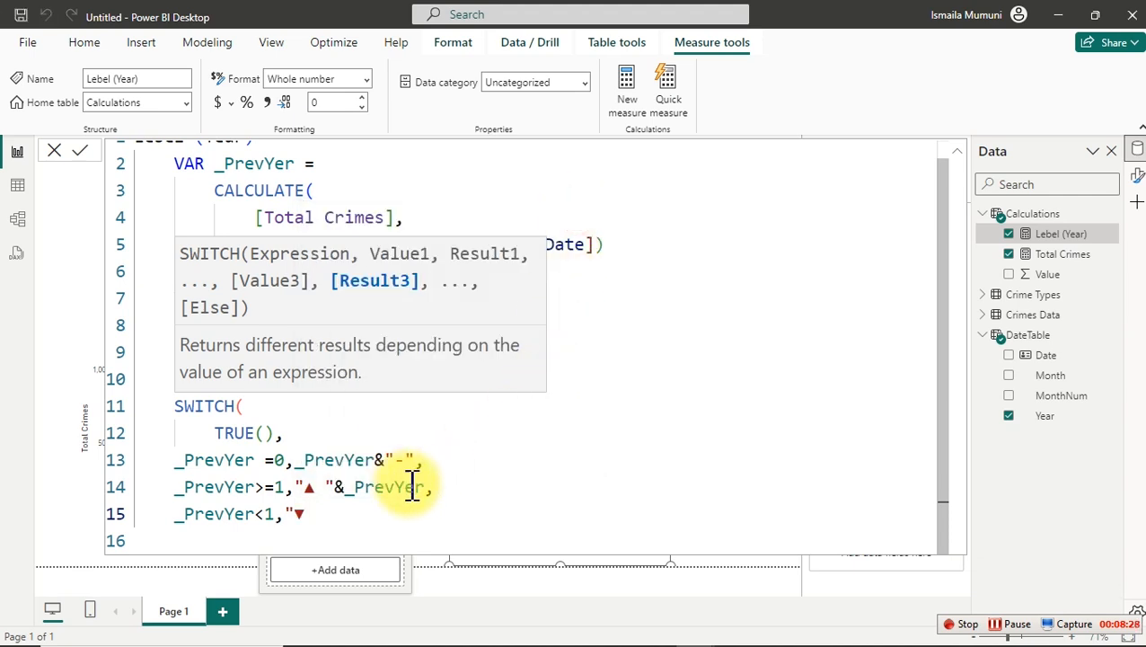
Close the downward-triangle text after a space, append &_PrevYer, and close the SWITCH function with a parenthesis on a new line.
{"action": "type", "text": "\"&"}
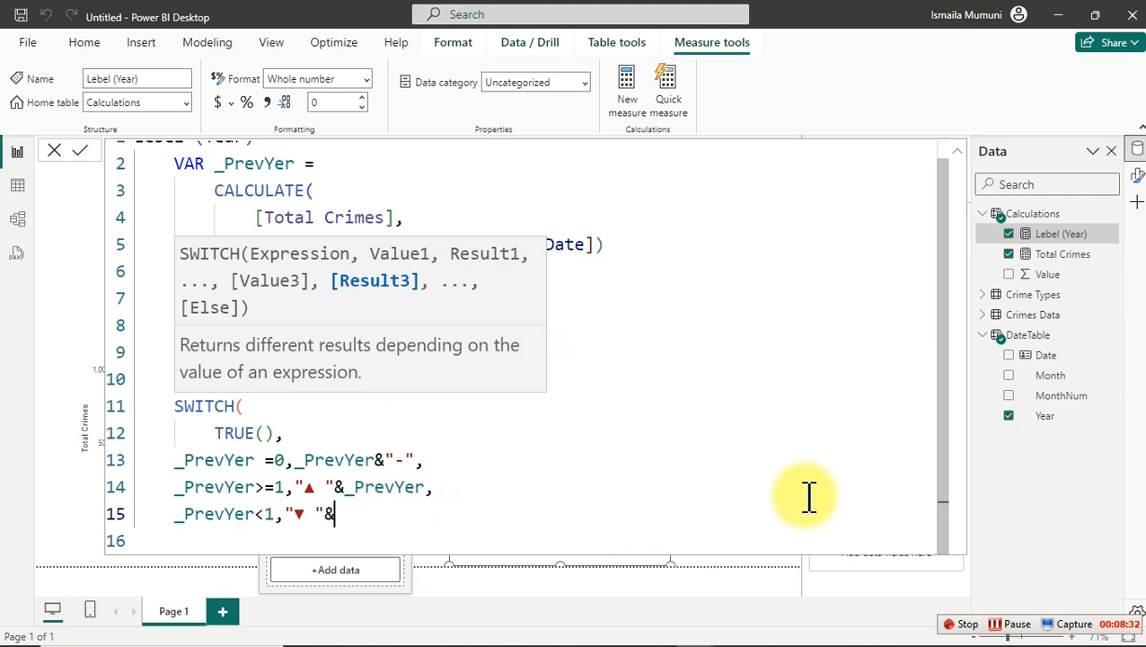
{"action": "type", "text": "_PrevYer"}
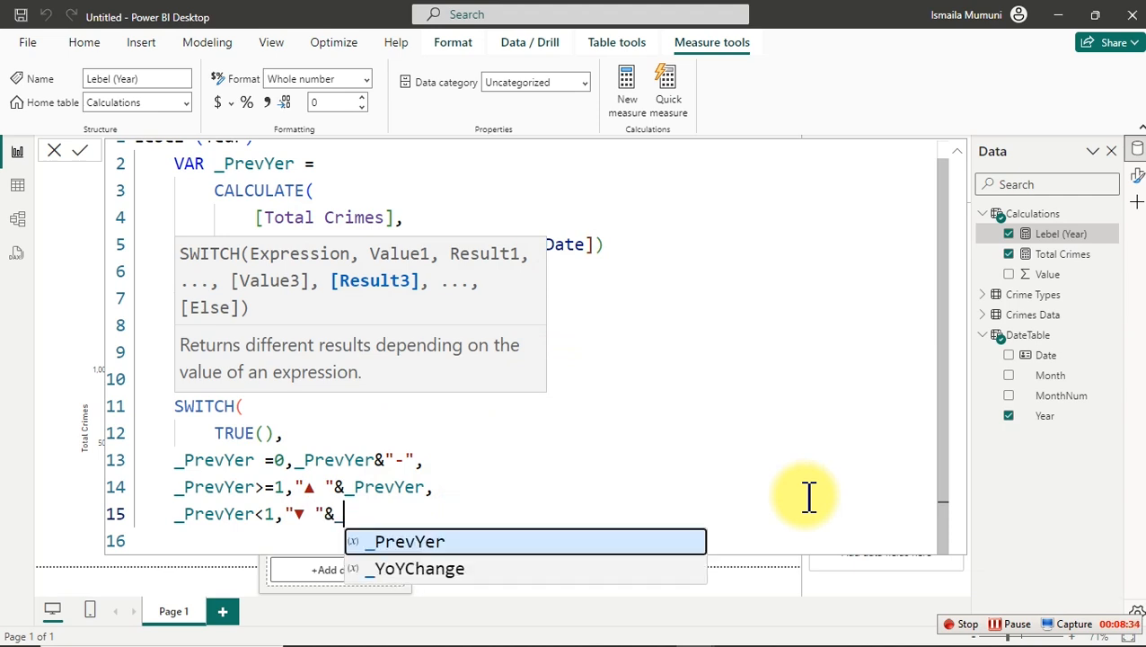
{"action": "key", "text": "Tab"}
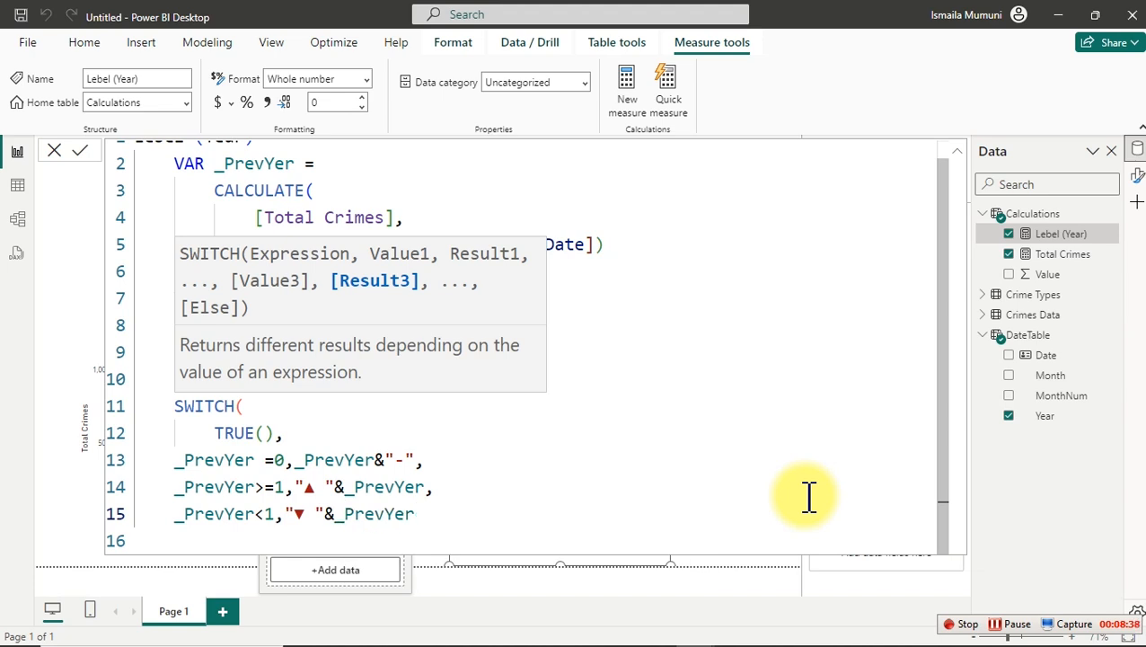
{"action": "key", "text": "Return"}
{"action": "type", "text": ")"}
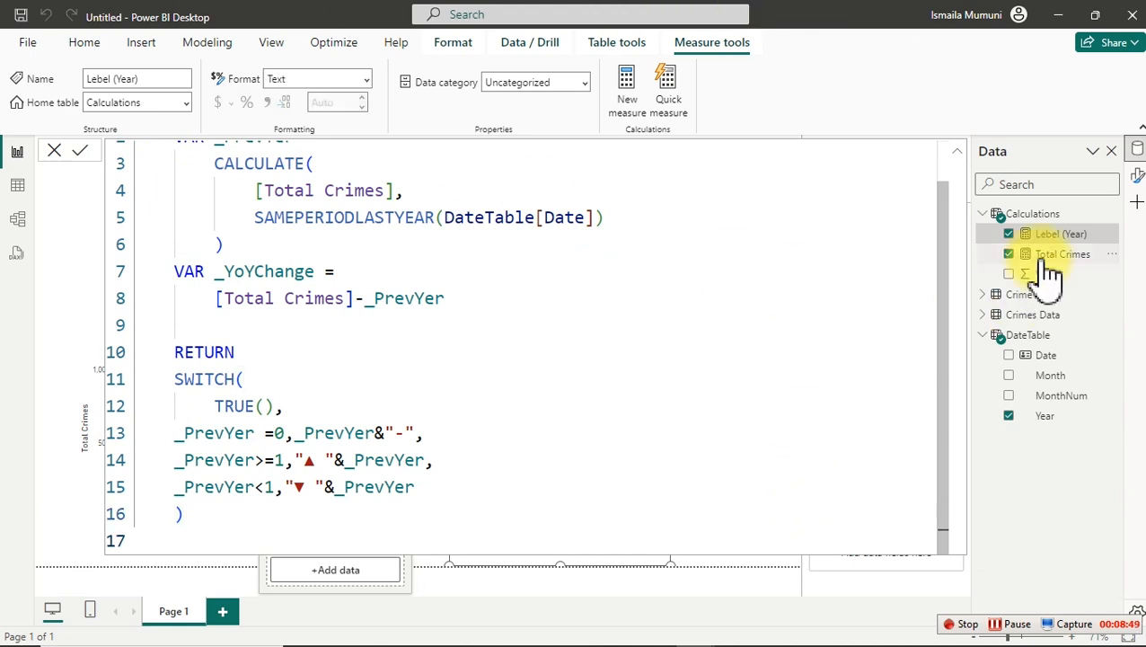
Compare the Lebel (Year) values in the table visual with the measure's formula.
{"action": "left_click", "coordinate": [1053, 279]}
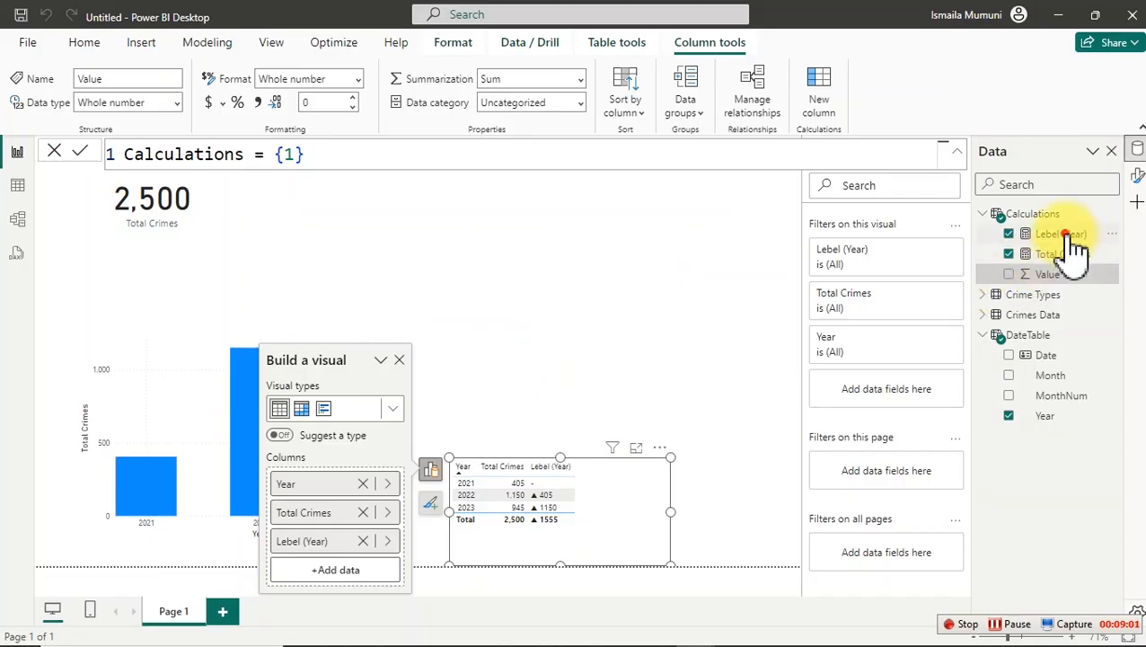
{"action": "left_click", "coordinate": [1069, 238]}
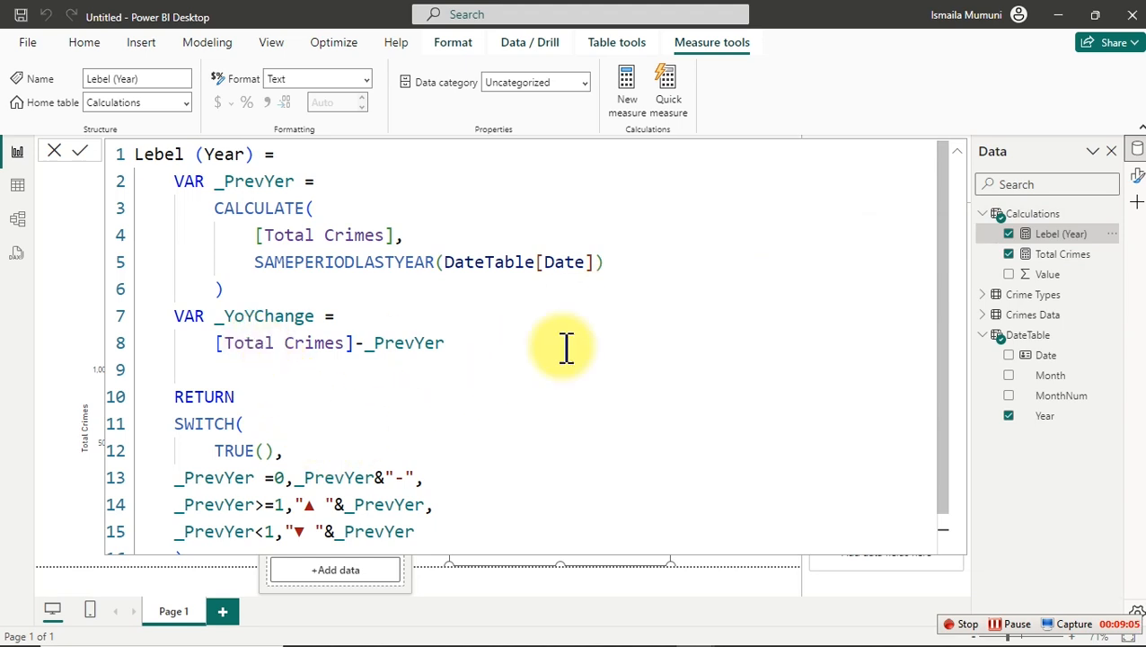
{"action": "left_click", "coordinate": [1049, 275]}
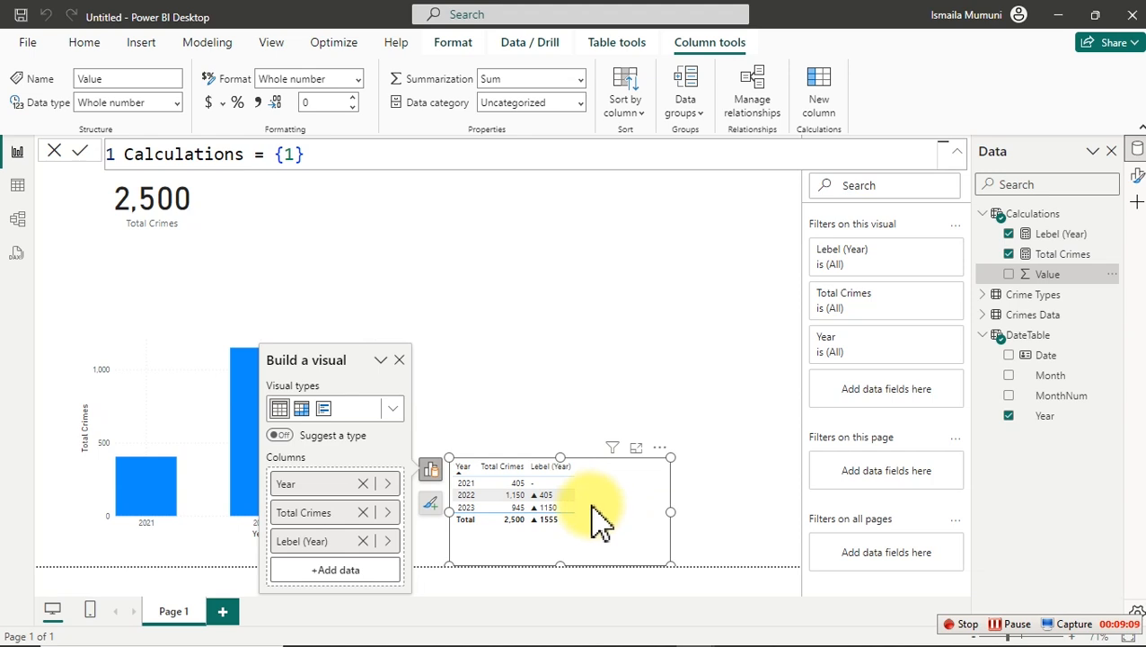
Replace every _PrevYer in the Lebel (Year) measure's SWITCH conditions and results with _YoYChange, and check the table visual.
{"action": "left_click", "coordinate": [1064, 237]}
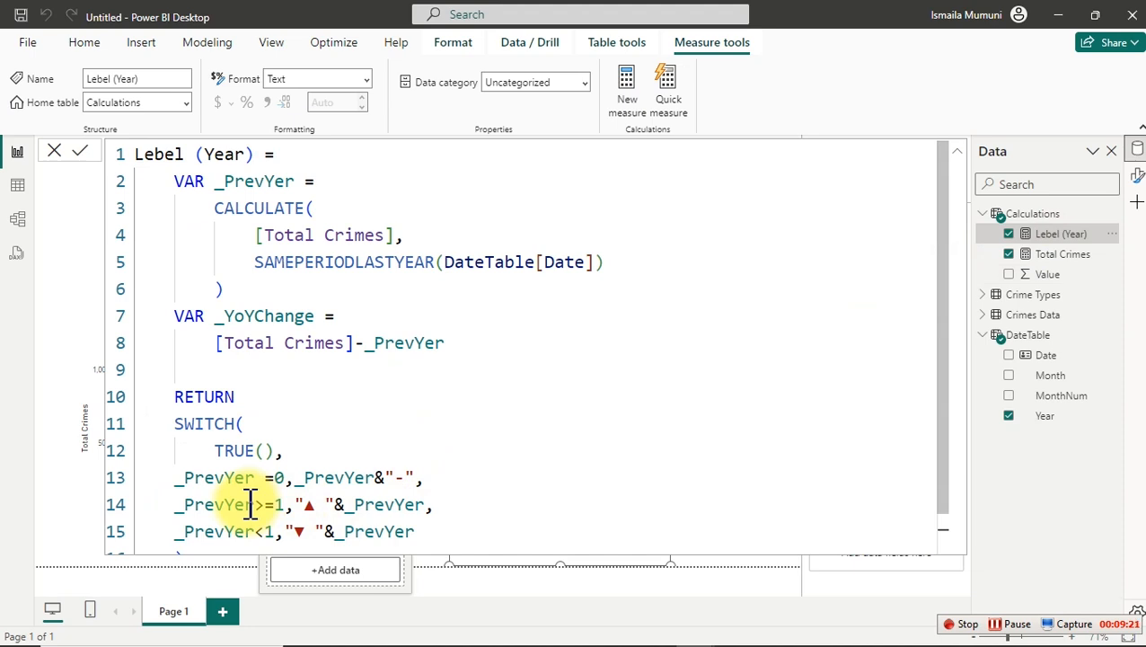
{"action": "left_click_drag", "start_coordinate": [254, 462], "coordinate": [174, 462]}
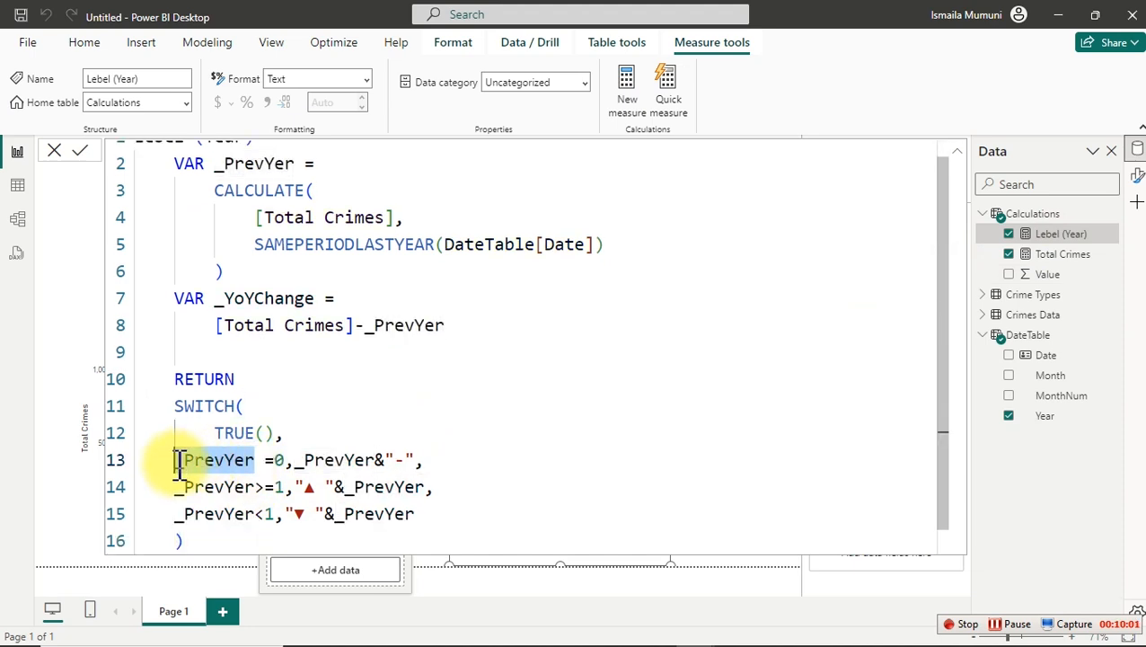
{"action": "key", "text": "BackSpace"}
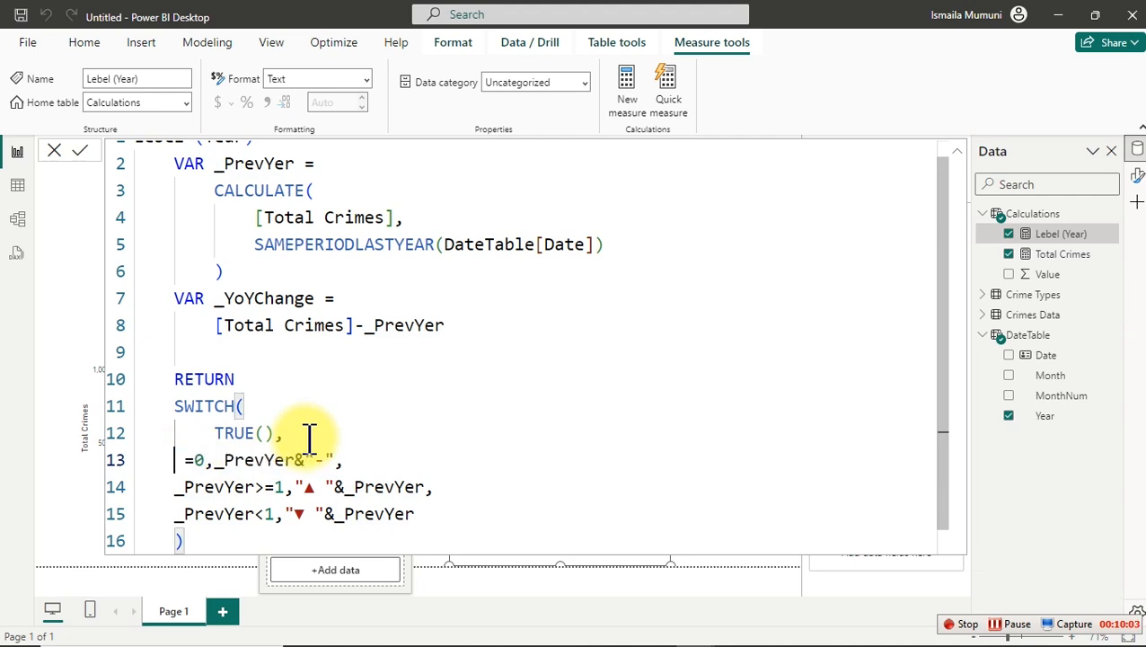
{"action": "type", "text": "_"}
{"action": "key", "text": "Down"}
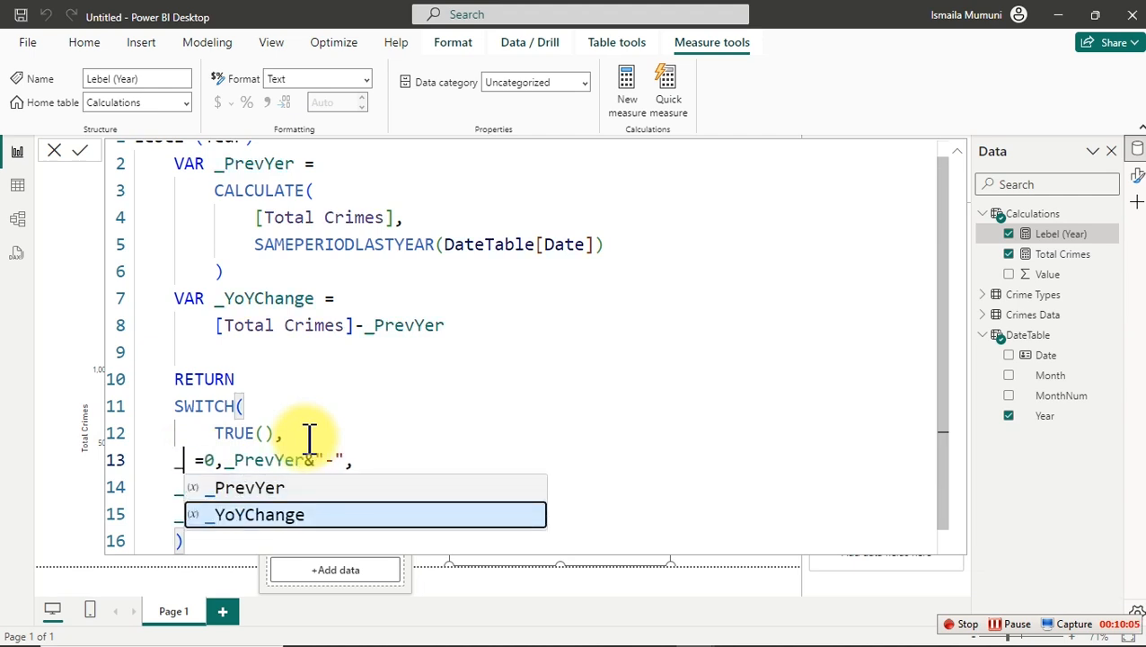
{"action": "key", "text": "Tab"}
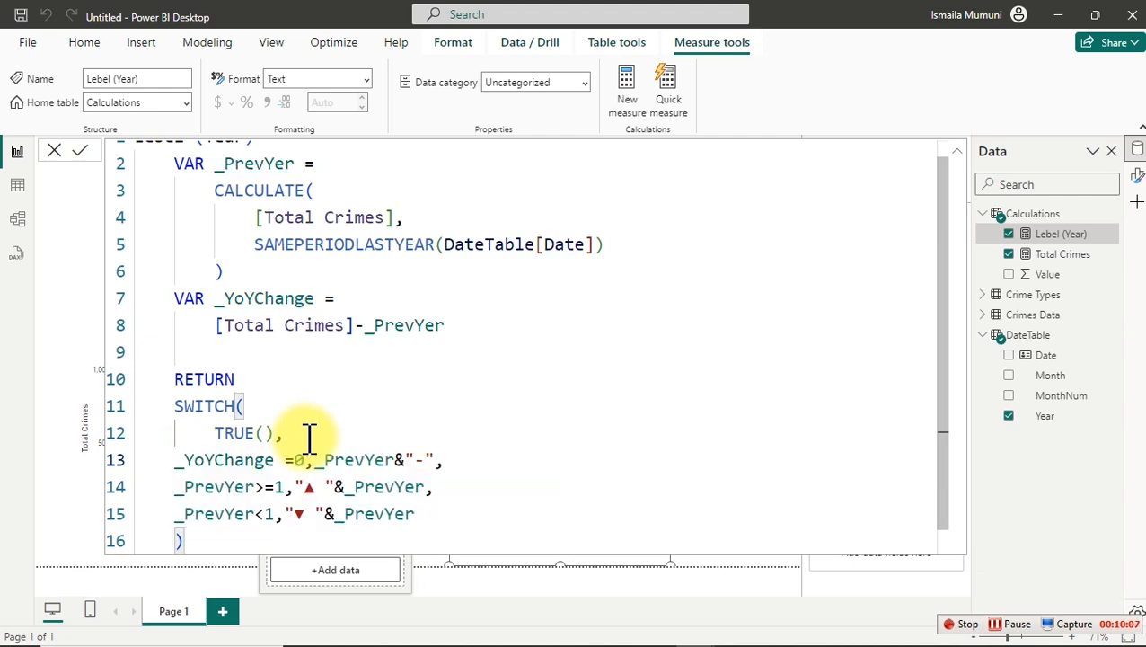
{"action": "double_click", "coordinate": [392, 459]}
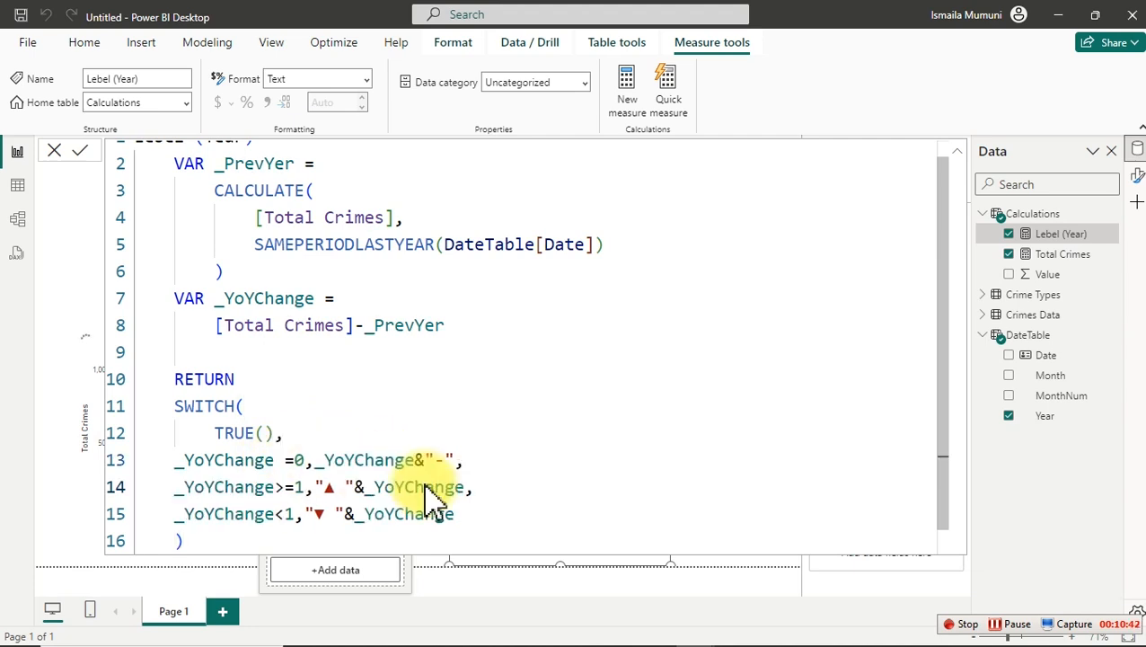
{"action": "key", "text": "Return"}
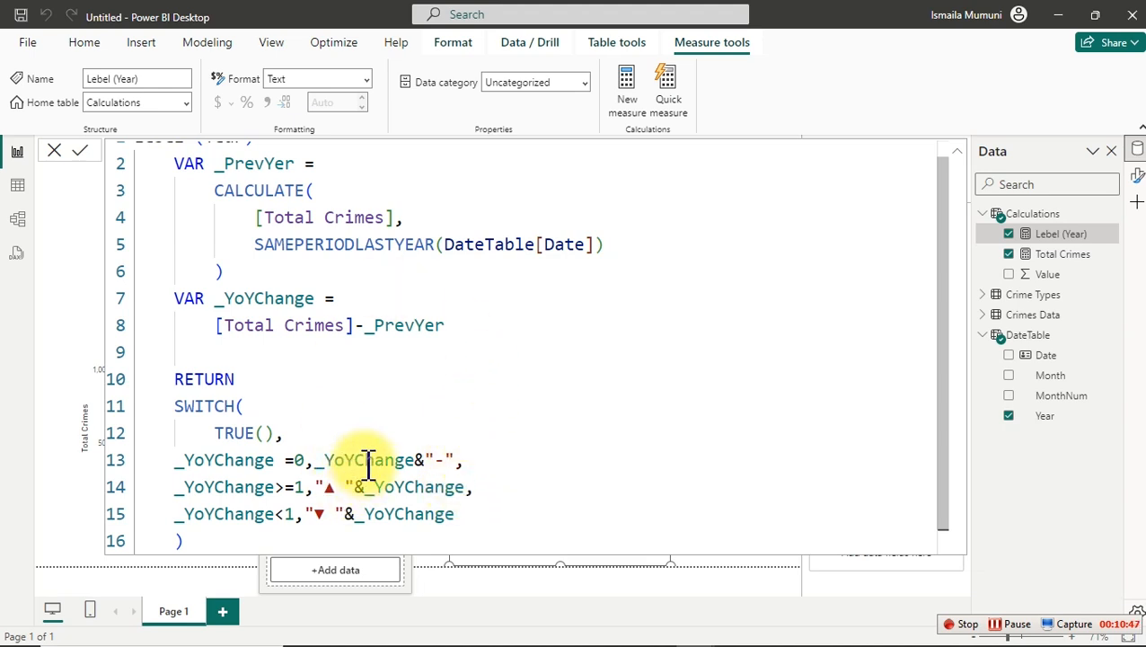
{"action": "left_click", "coordinate": [1047, 274]}
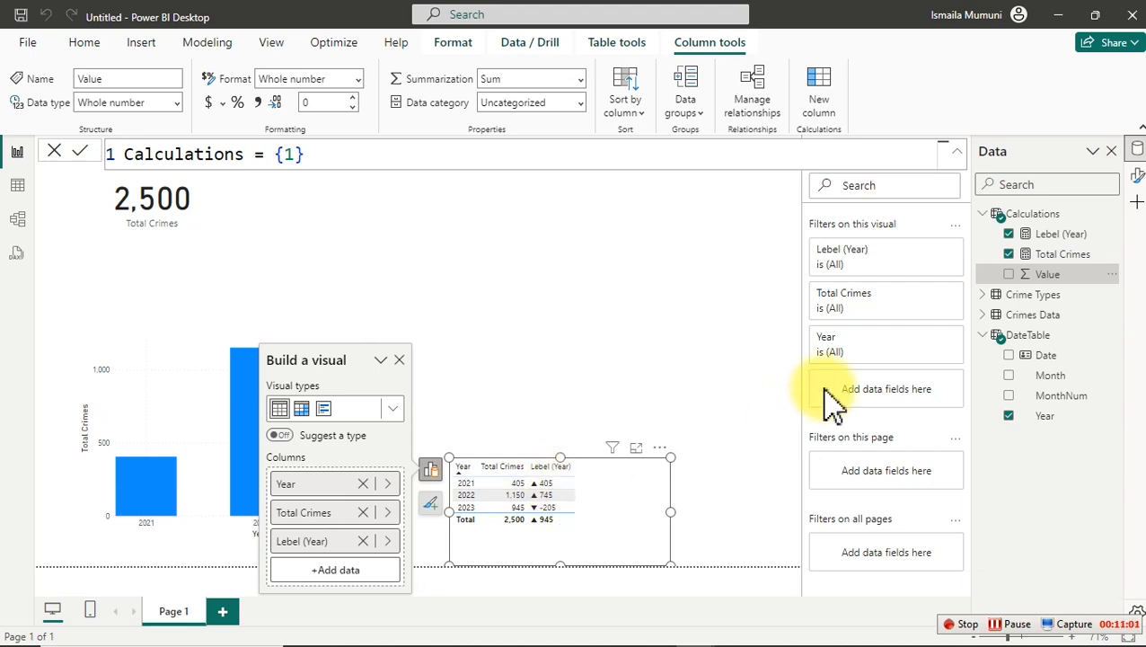
In the Lebel (Year) measure, copy the _YoYChange expression [Total Crimes]-_PrevYer and start an IF( on a new line above it.
{"action": "left_click", "coordinate": [1042, 235]}
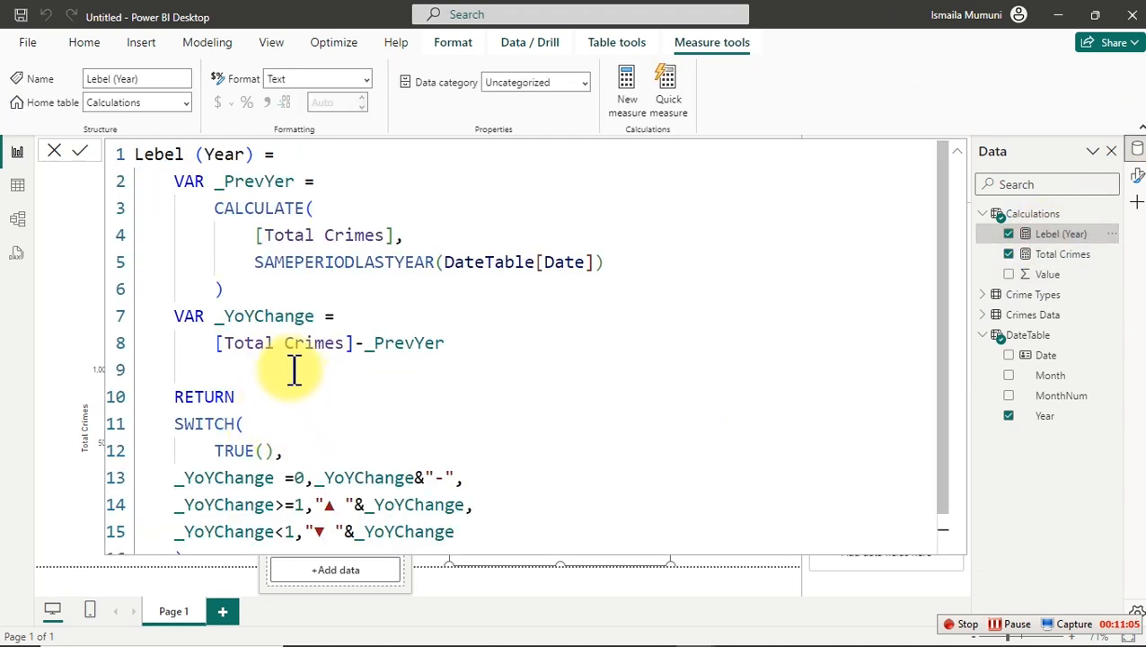
{"action": "left_click", "coordinate": [336, 316]}
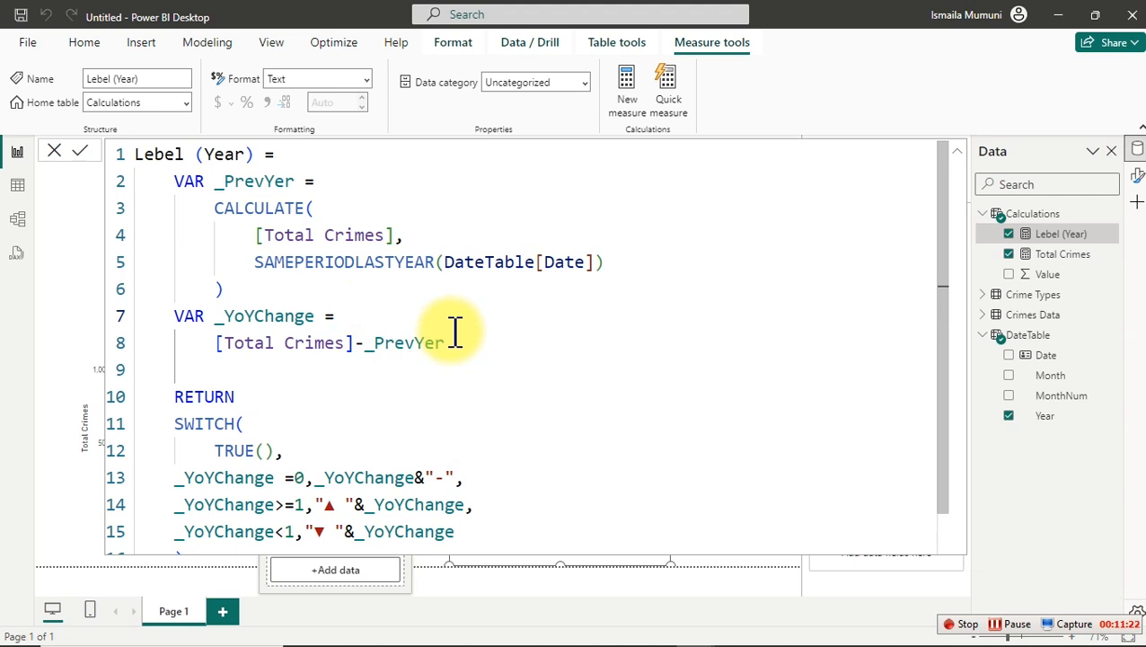
{"action": "left_click_drag", "start_coordinate": [468, 350], "coordinate": [221, 350]}
{"action": "key", "text": "ctrl+c"}
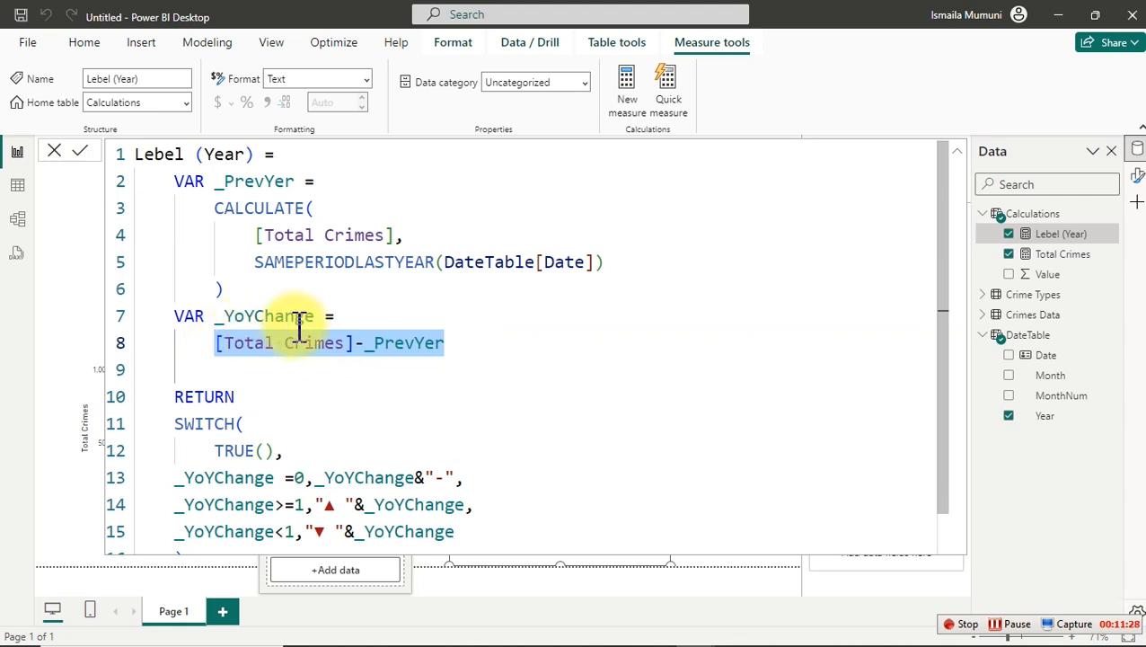
{"action": "left_click", "coordinate": [345, 315]}
{"action": "key", "text": "Return"}
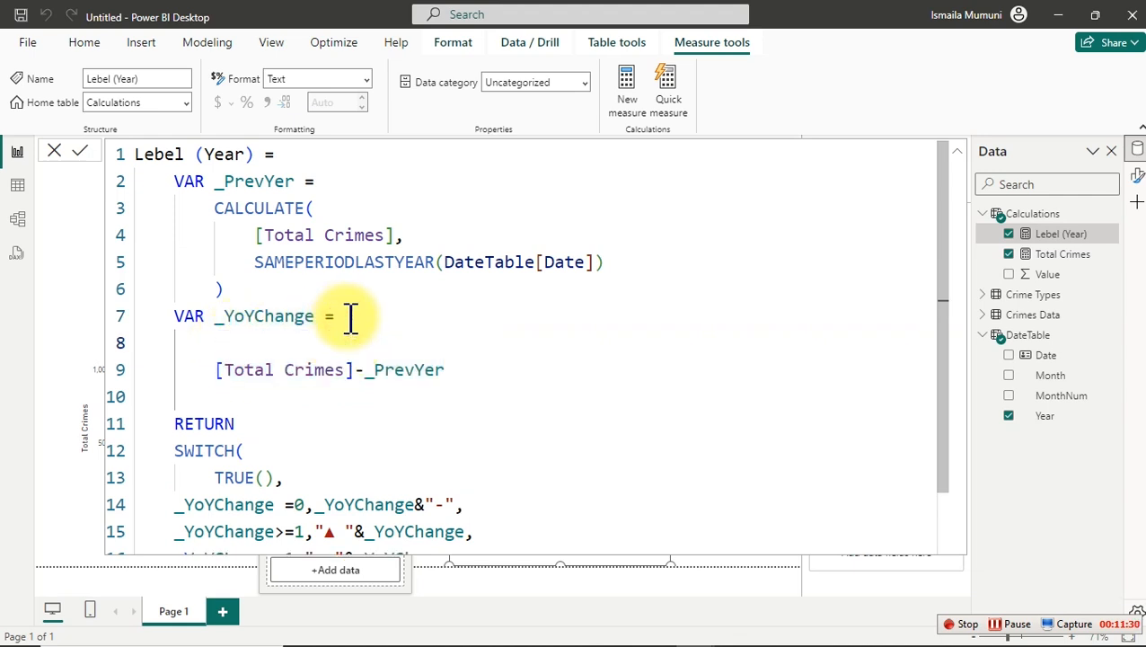
{"action": "type", "text": "if"}
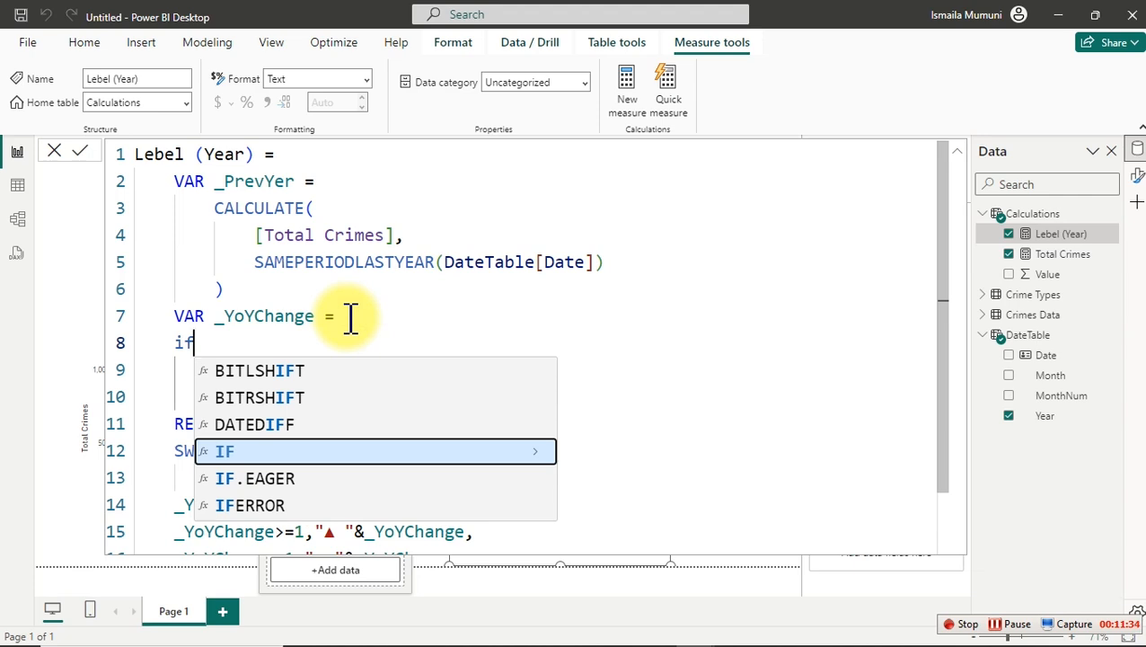
{"action": "key", "text": "Tab"}
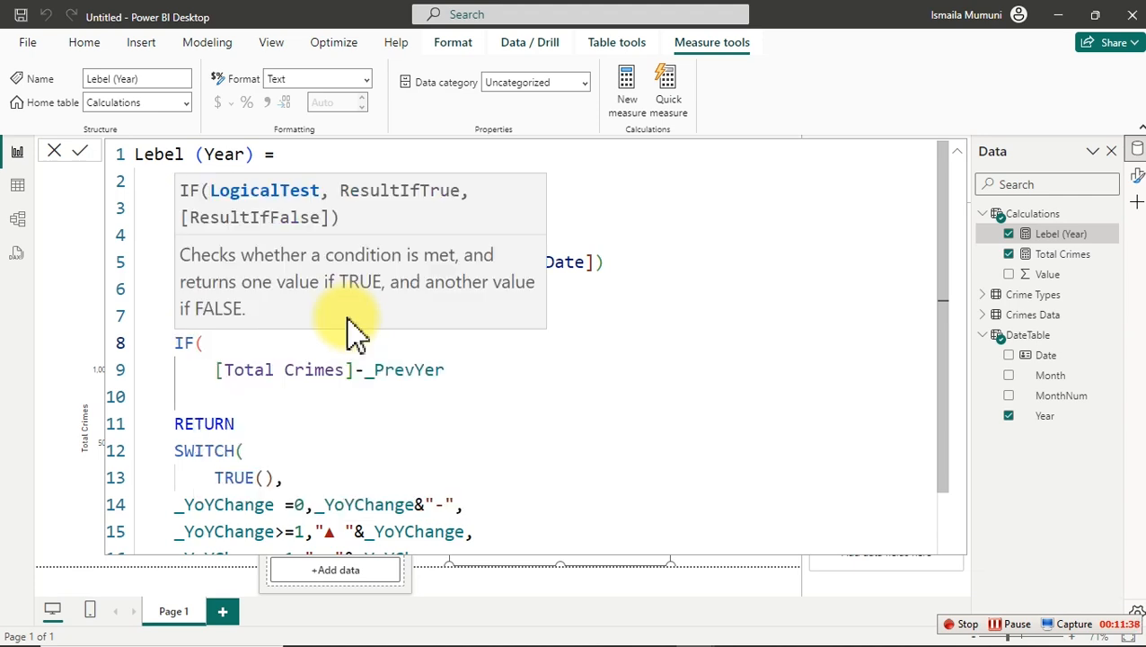
{"action": "left_click", "coordinate": [476, 372]}
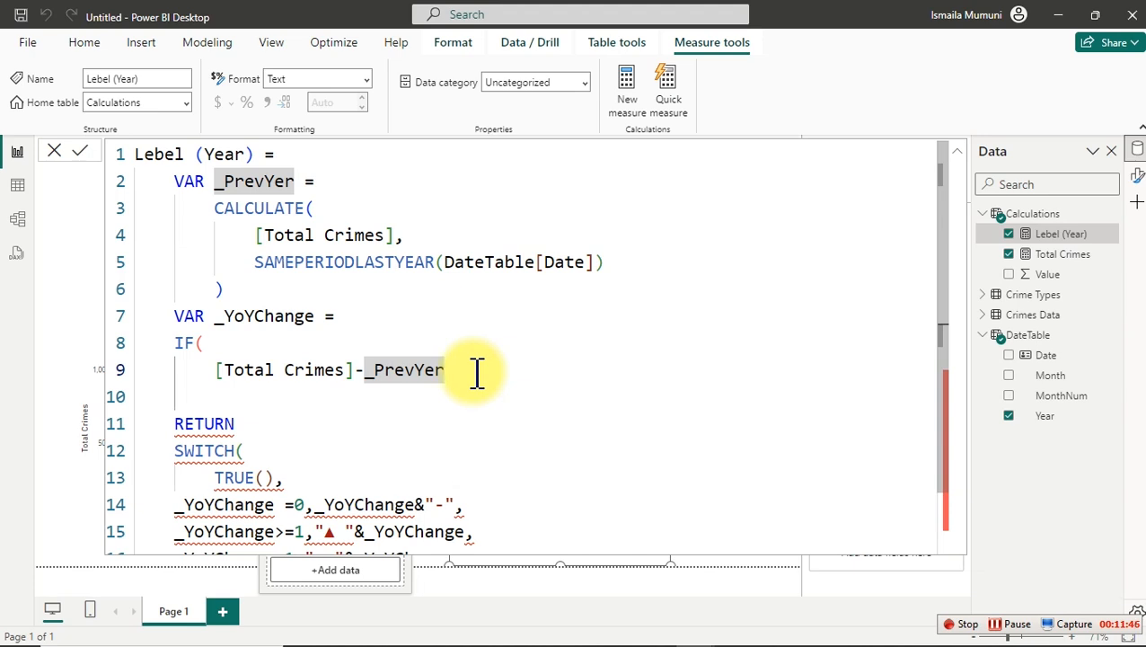
{"action": "type", "text": "<"}
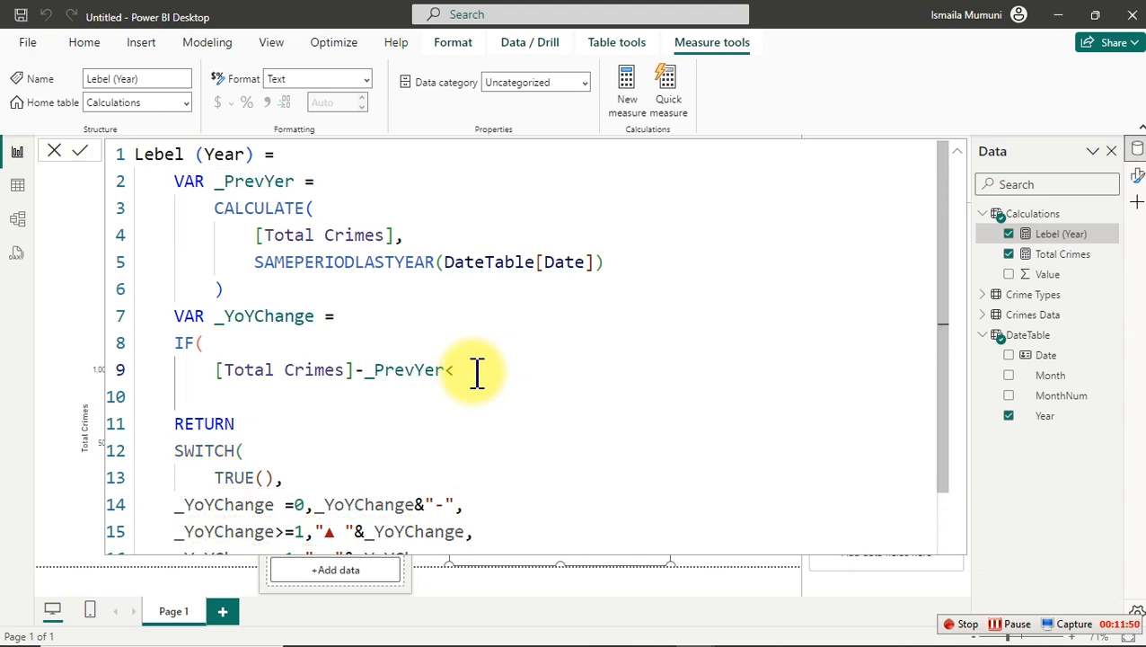
{"action": "type", "text": ">,"}
{"action": "key", "text": "BackSpace"}
{"action": "key", "text": "BackSpace"}
{"action": "key", "text": "BackSpace"}
{"action": "type", "text": "="}
{"action": "key", "text": "BackSpace"}
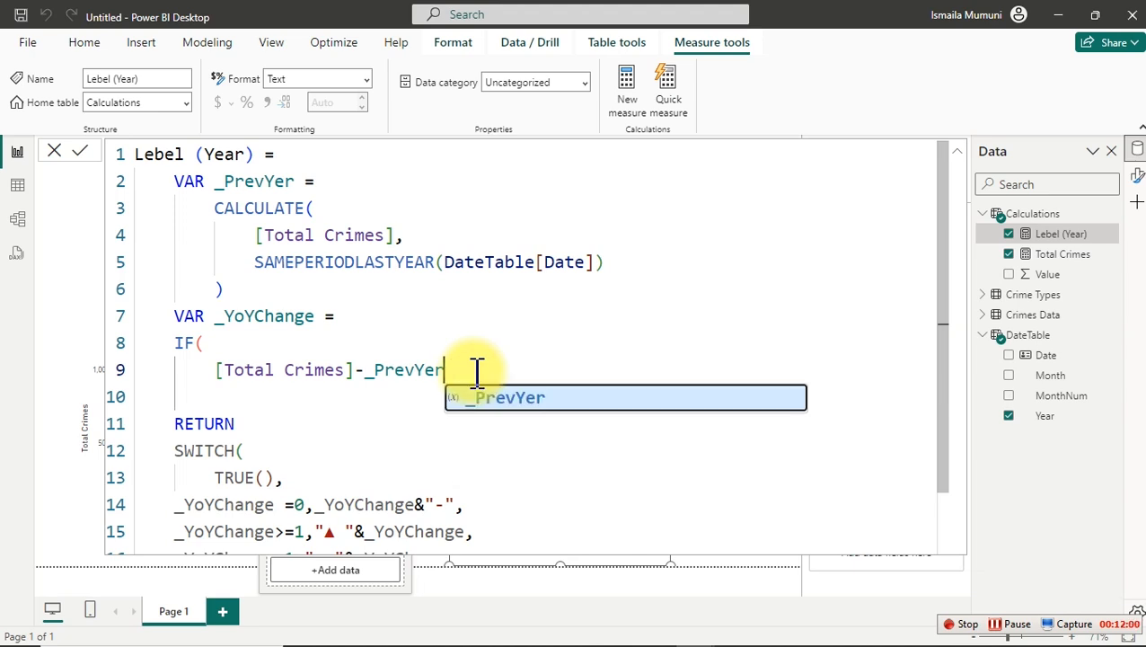
Complete the IF test with <>BLANK() after [Total Crimes]-_PrevYer, followed by a comma and a new line.
{"action": "type", "text": "<>bl"}
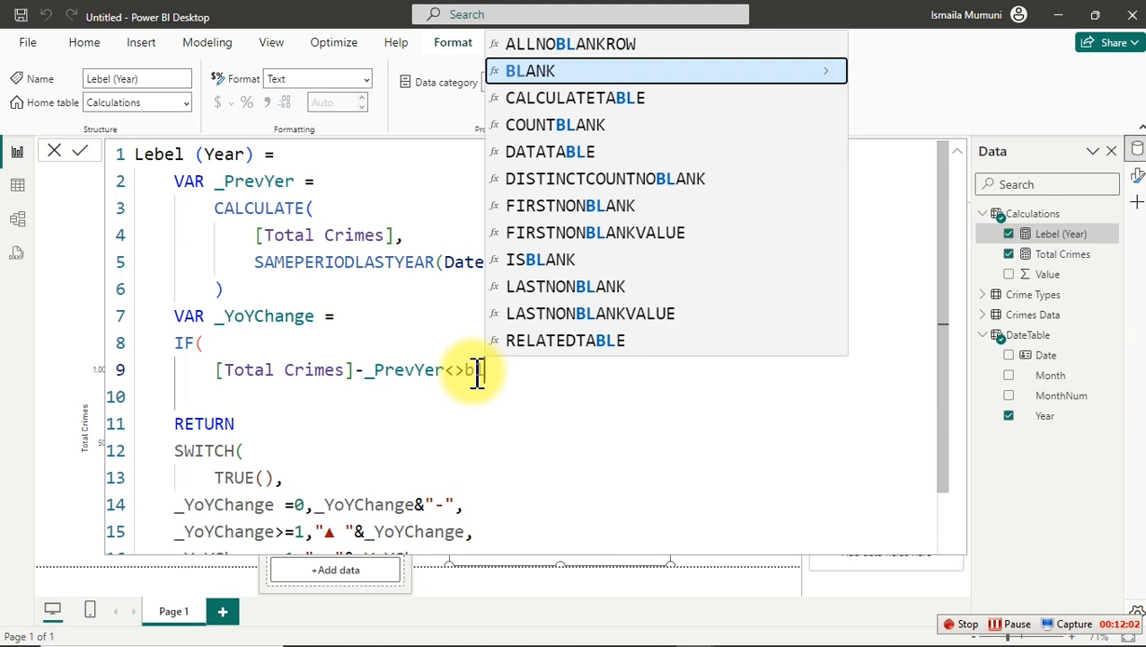
{"action": "key", "text": "Tab"}
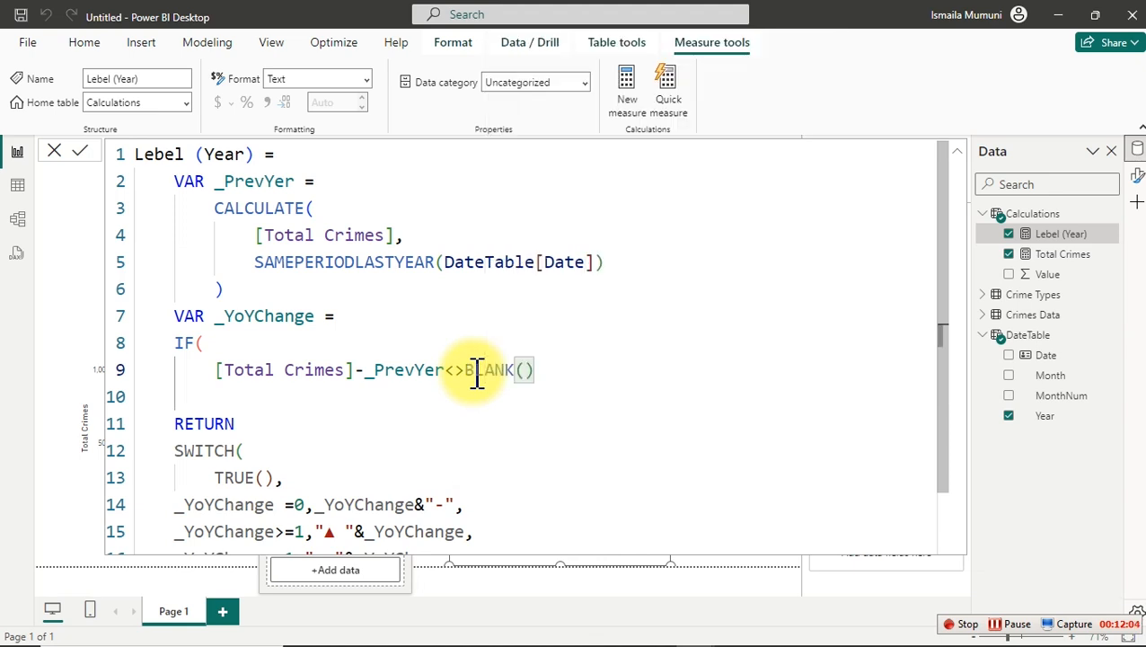
{"action": "type", "text": ","}
{"action": "key", "text": "Return"}
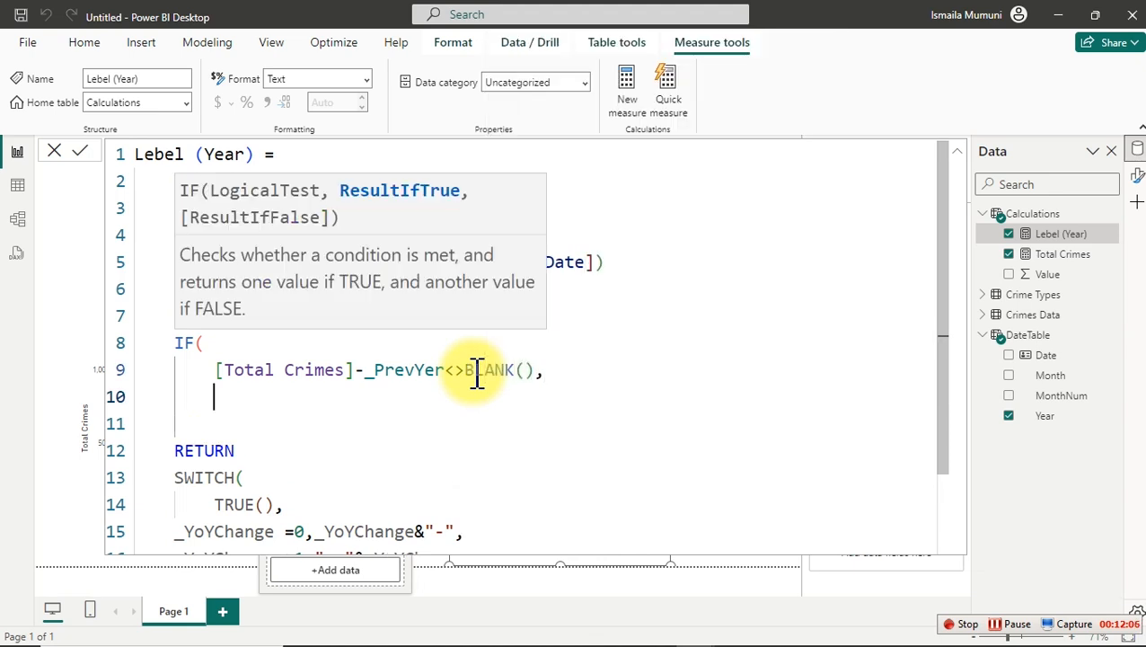
Paste [Total Crimes]-_PrevYer as the IF's true result, add 0 as the false result, close the function, and check the table visual.
{"action": "key", "text": "ctrl+v"}
{"action": "type", "text": ","}
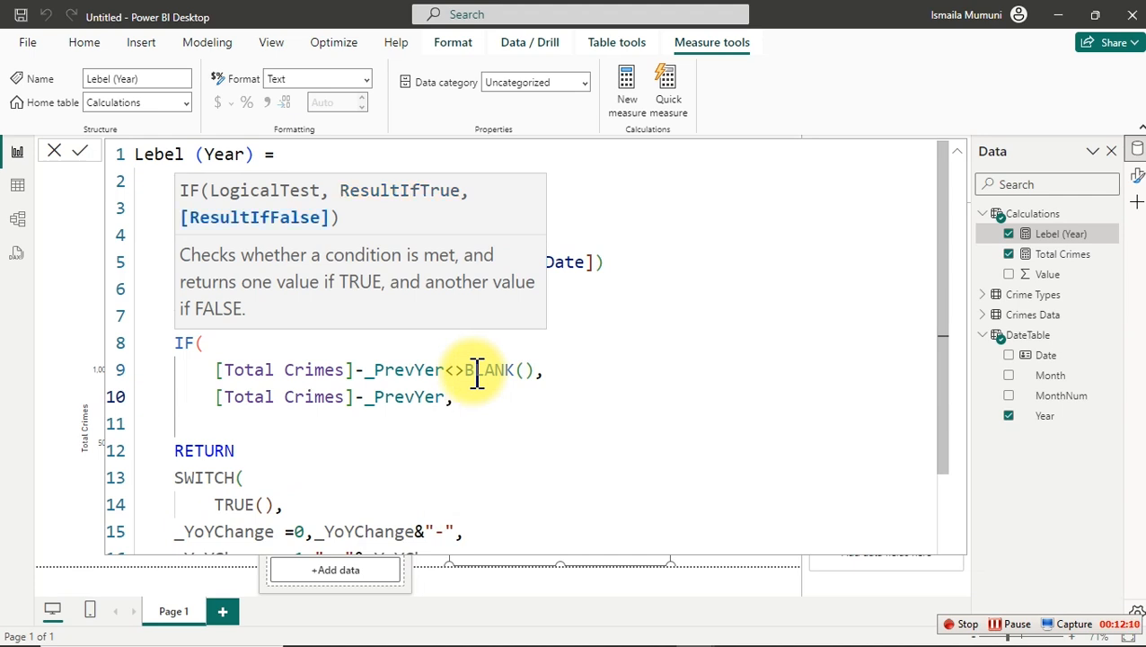
{"action": "type", "text": "0"}
{"action": "key", "text": "Return"}
{"action": "key", "text": "BackSpace"}
{"action": "type", "text": ")"}
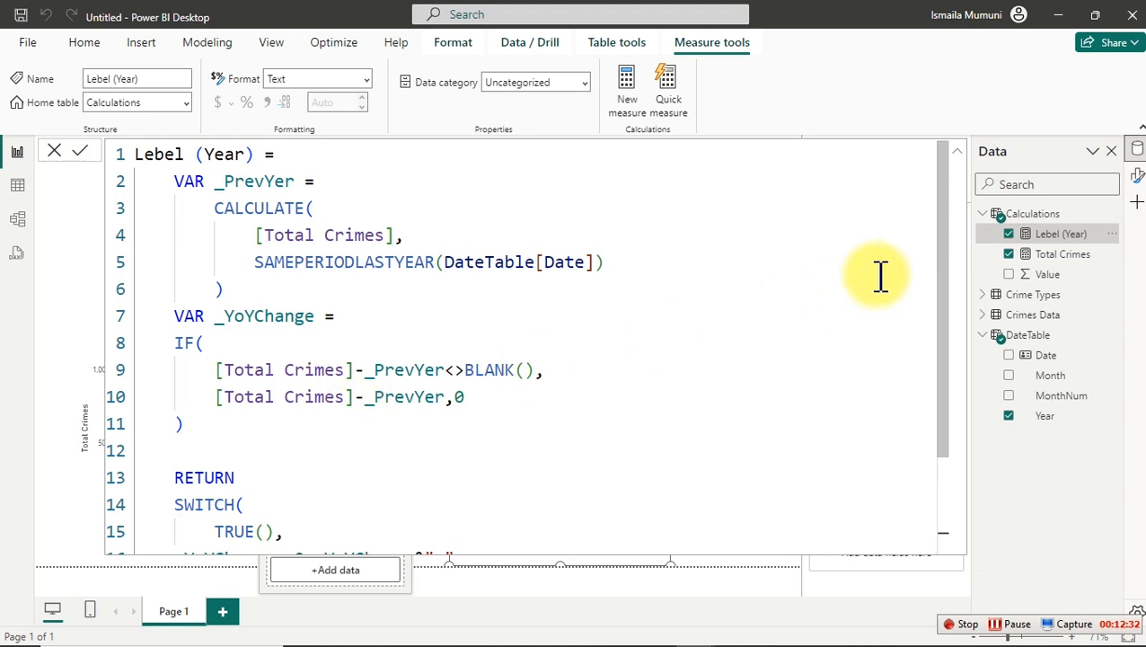
{"action": "left_click", "coordinate": [1058, 282]}
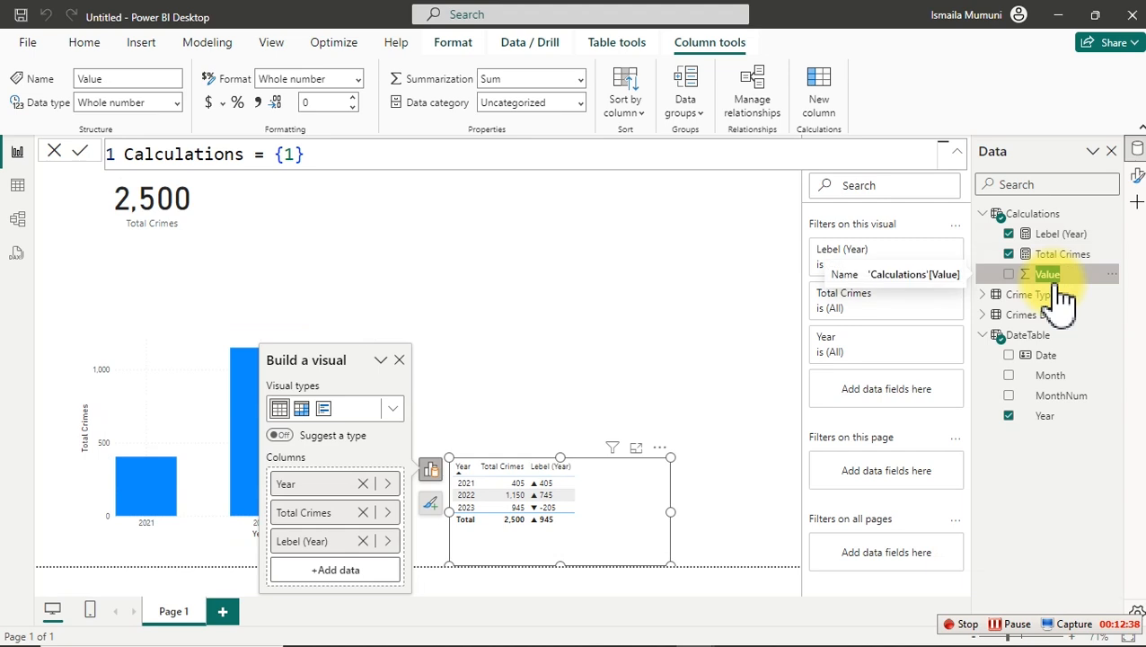
Remove the IF wrapper from _YoYChange in the Lebel (Year) measure, leaving only [Total Crimes]-_PrevYer.
{"action": "left_click", "coordinate": [1062, 235]}
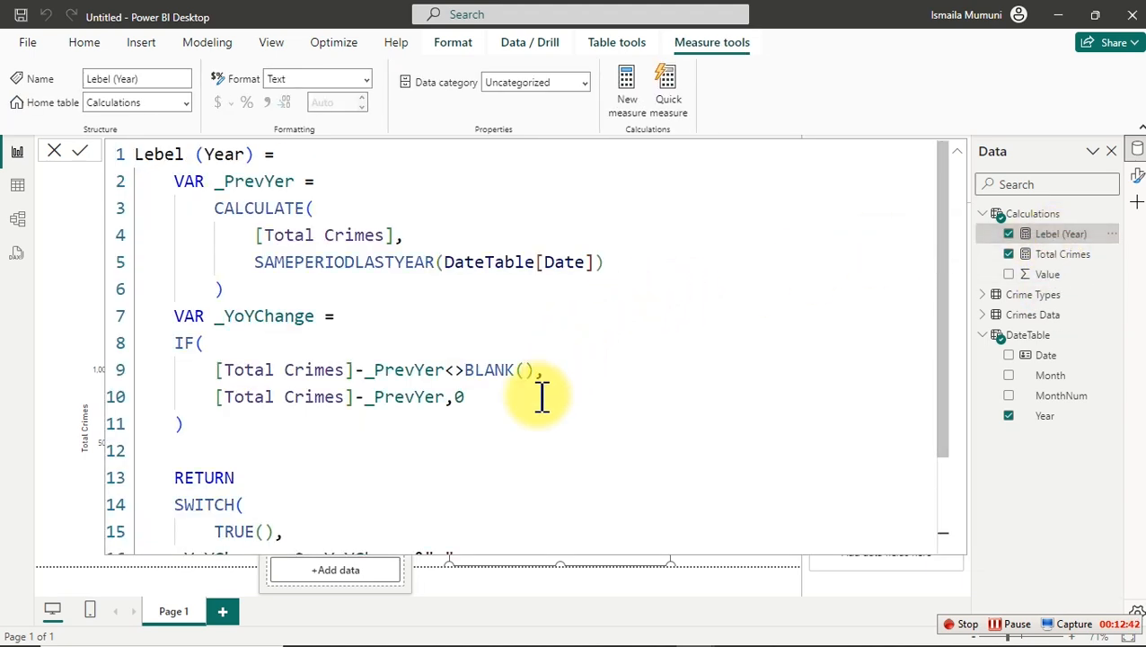
{"action": "left_click", "coordinate": [503, 408]}
{"action": "key", "text": "BackSpace"}
{"action": "key", "text": "BackSpace"}
{"action": "key", "text": "BackSpace"}
{"action": "key", "text": "BackSpace"}
{"action": "key", "text": "BackSpace"}
{"action": "key", "text": "BackSpace"}
{"action": "key", "text": "BackSpace"}
{"action": "key", "text": "BackSpace"}
{"action": "key", "text": "BackSpace"}
{"action": "key", "text": "BackSpace"}
{"action": "key", "text": "BackSpace"}
{"action": "key", "text": "BackSpace"}
{"action": "key", "text": "BackSpace"}
{"action": "key", "text": "BackSpace"}
{"action": "key", "text": "BackSpace"}
{"action": "key", "text": "BackSpace"}
{"action": "key", "text": "BackSpace"}
{"action": "key", "text": "BackSpace"}
{"action": "key", "text": "BackSpace"}
{"action": "key", "text": "BackSpace"}
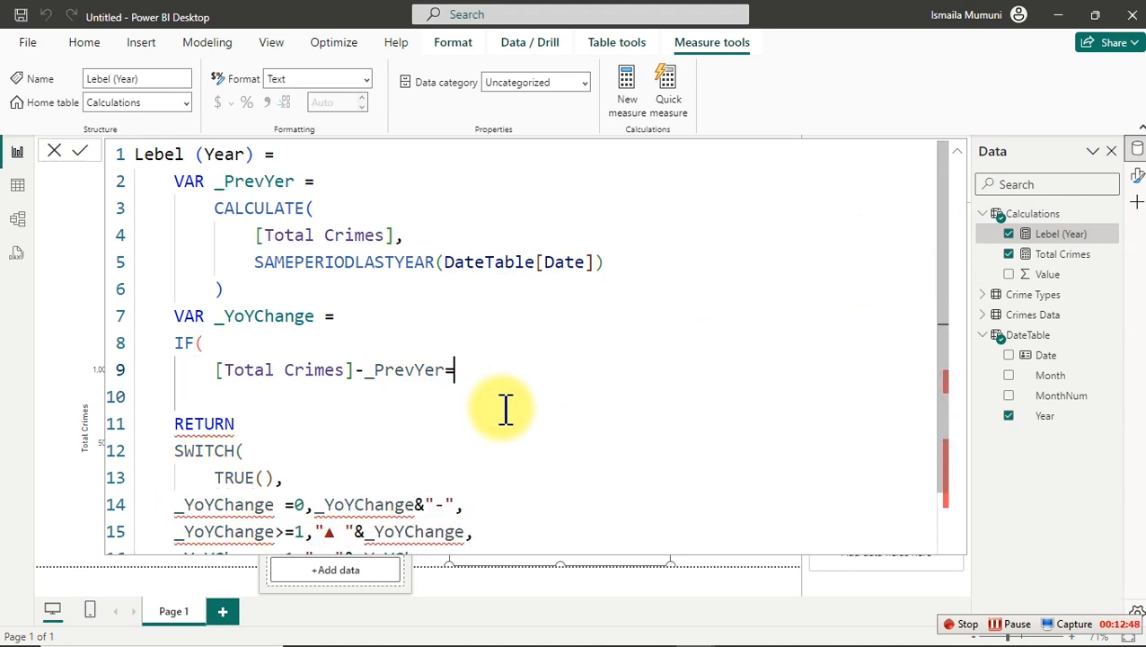
{"action": "key", "text": "Up"}
{"action": "key", "text": "BackSpace"}
{"action": "key", "text": "BackSpace"}
{"action": "key", "text": "BackSpace"}
{"action": "key", "text": "BackSpace"}
{"action": "key", "text": "BackSpace"}
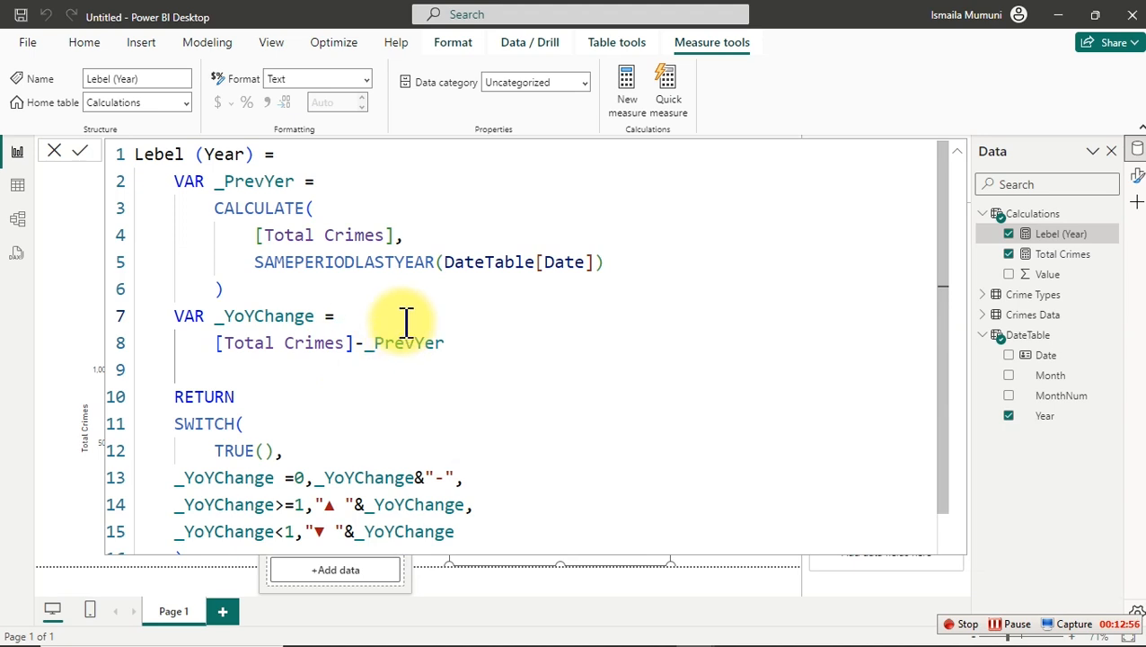
Start an IF( above [Total Crimes]-_PrevYer in _YoYChange with the test _PrevYer<>BLANK() followed by a comma.
{"action": "key", "text": "Return"}
{"action": "type", "text": "if"}
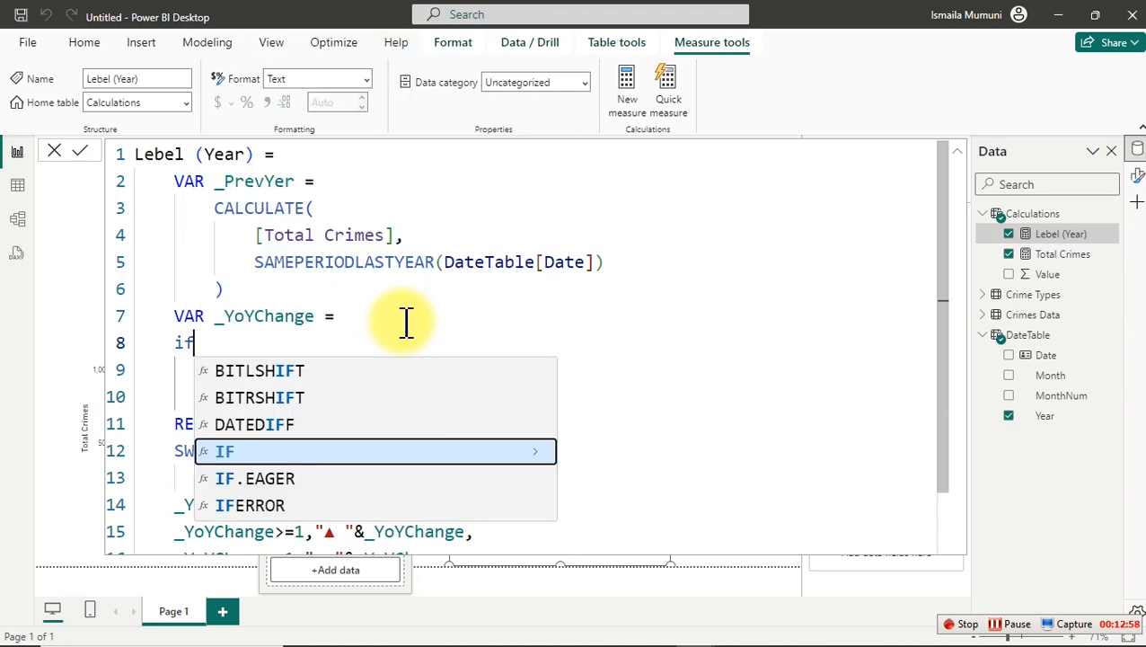
{"action": "key", "text": "Tab"}
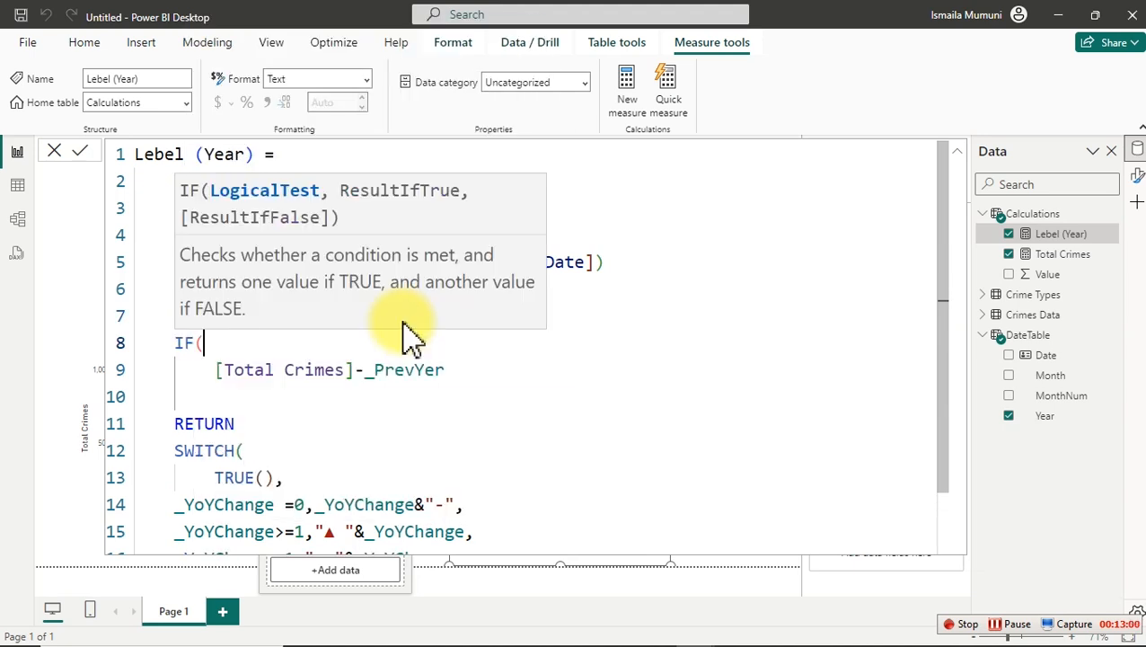
{"action": "type", "text": "_"}
{"action": "key", "text": "Tab"}
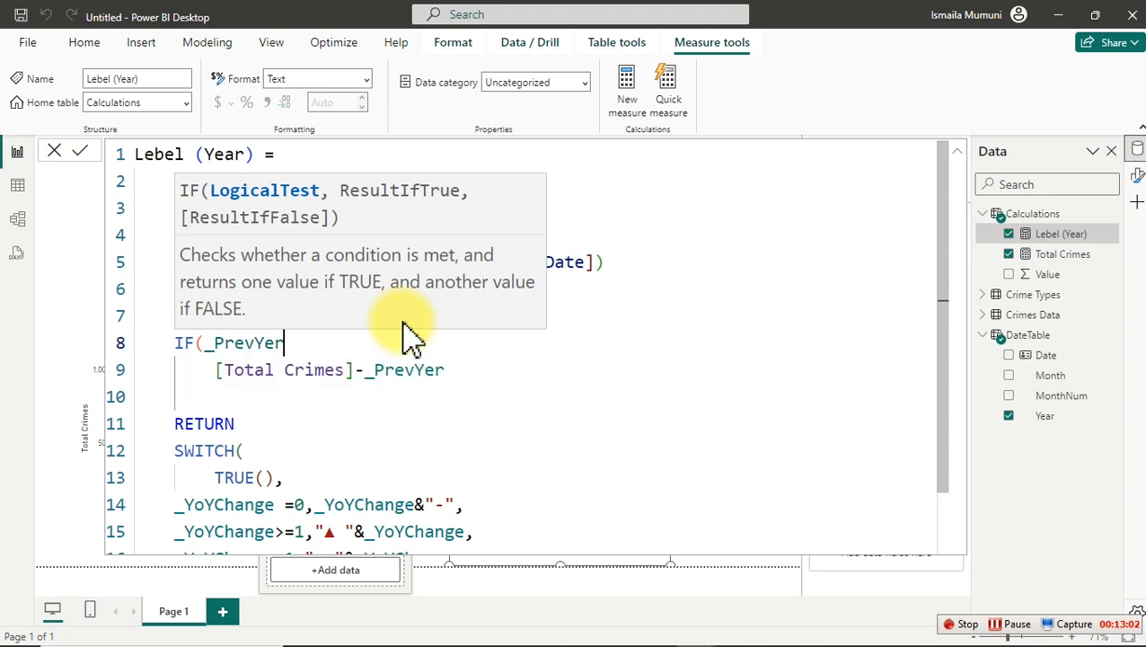
{"action": "type", "text": "<>bl"}
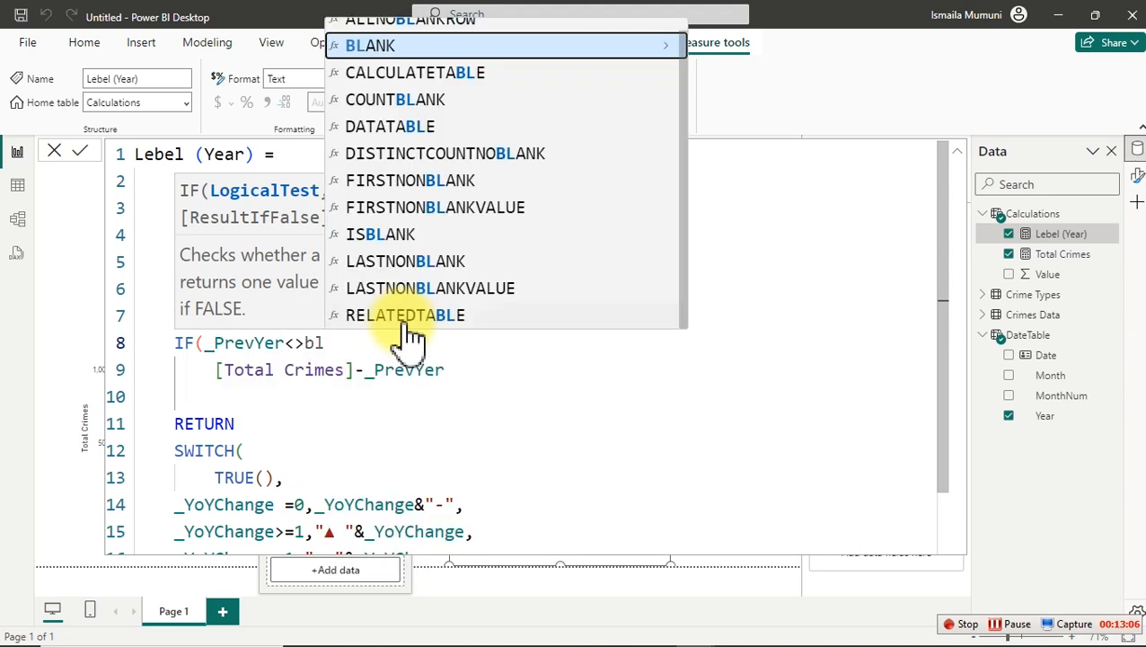
{"action": "key", "text": "Tab"}
{"action": "type", "text": ","}
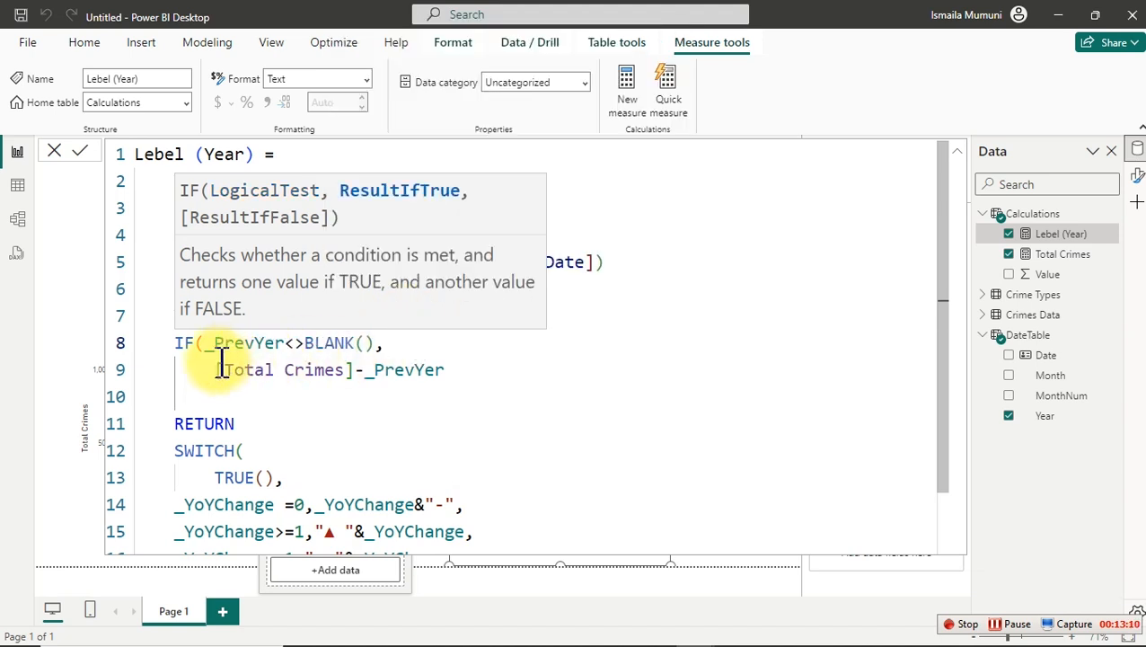
{"action": "left_click_drag", "start_coordinate": [216, 369], "coordinate": [451, 375]}
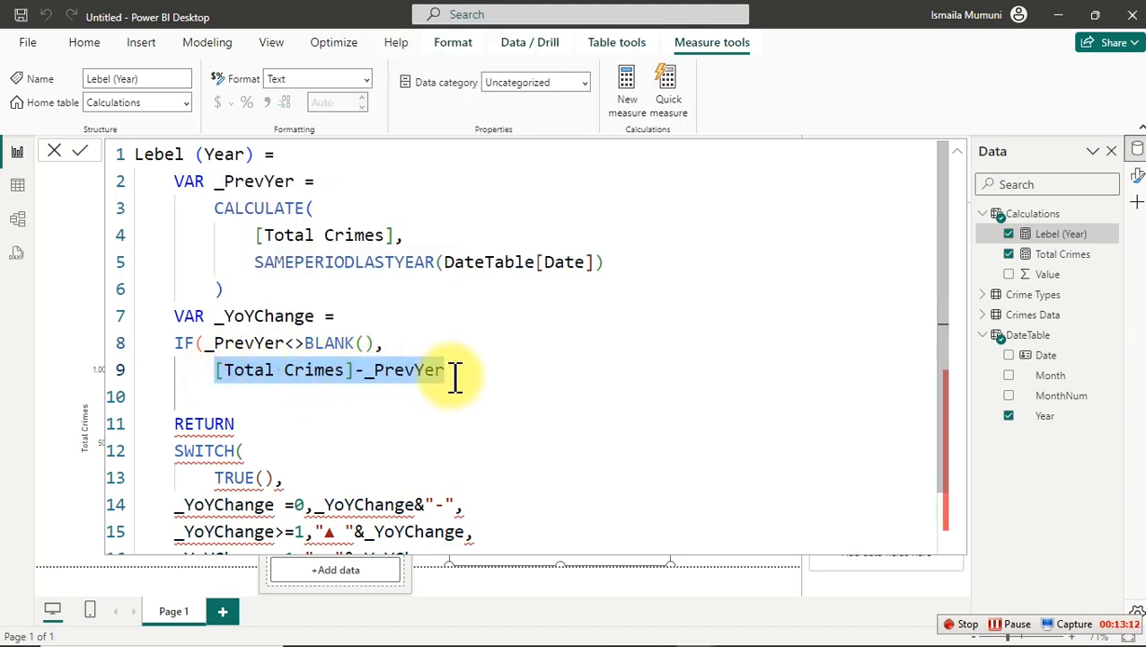
{"action": "left_click", "coordinate": [455, 375]}
{"action": "double_click", "coordinate": [456, 376]}
{"action": "type", "text": ","}
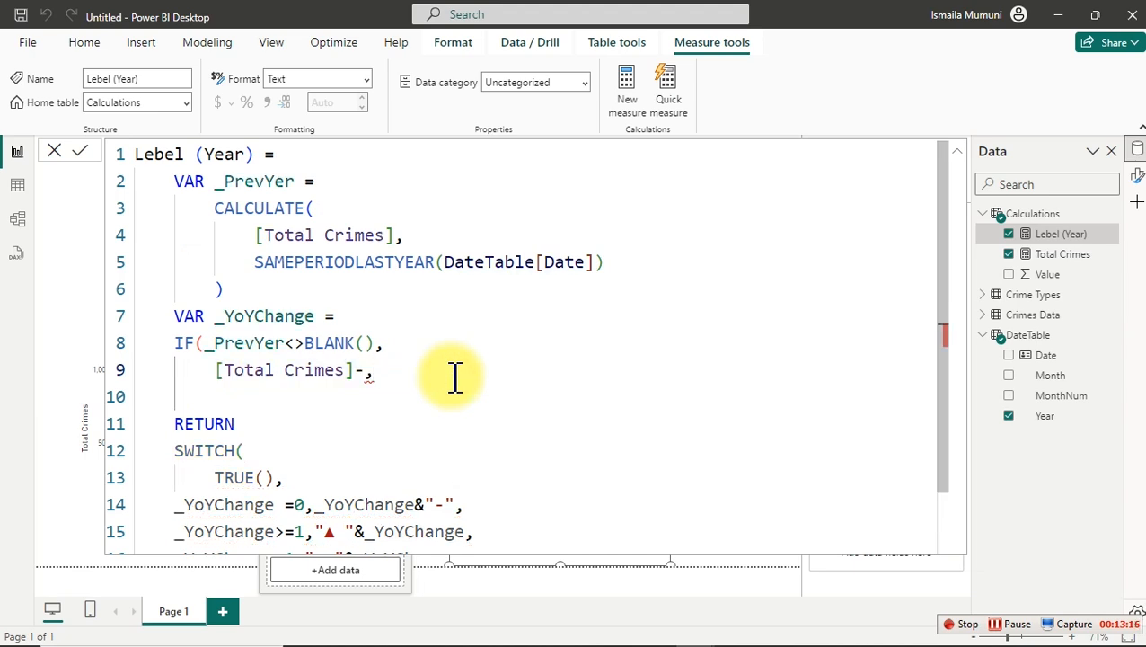
{"action": "key", "text": "ctrl+z"}
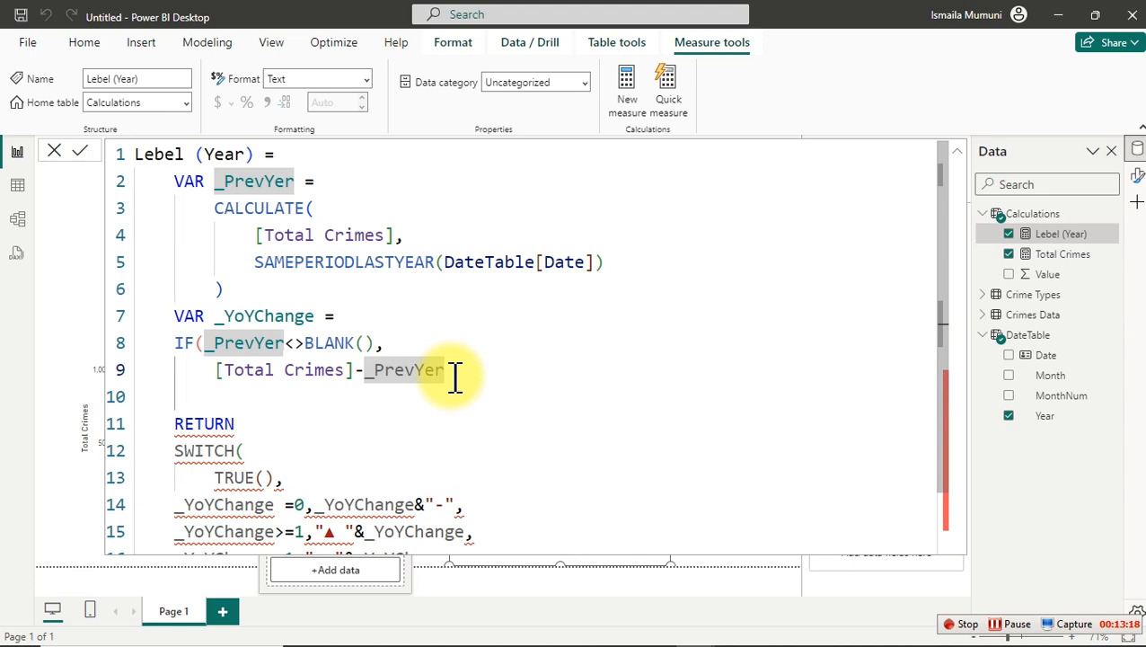
Add 0 as the IF's false result after [Total Crimes]-_PrevYer, close the function, commit the measure, and check the table visual.
{"action": "left_click", "coordinate": [455, 375]}
{"action": "type", "text": ","}
{"action": "key", "text": "Return"}
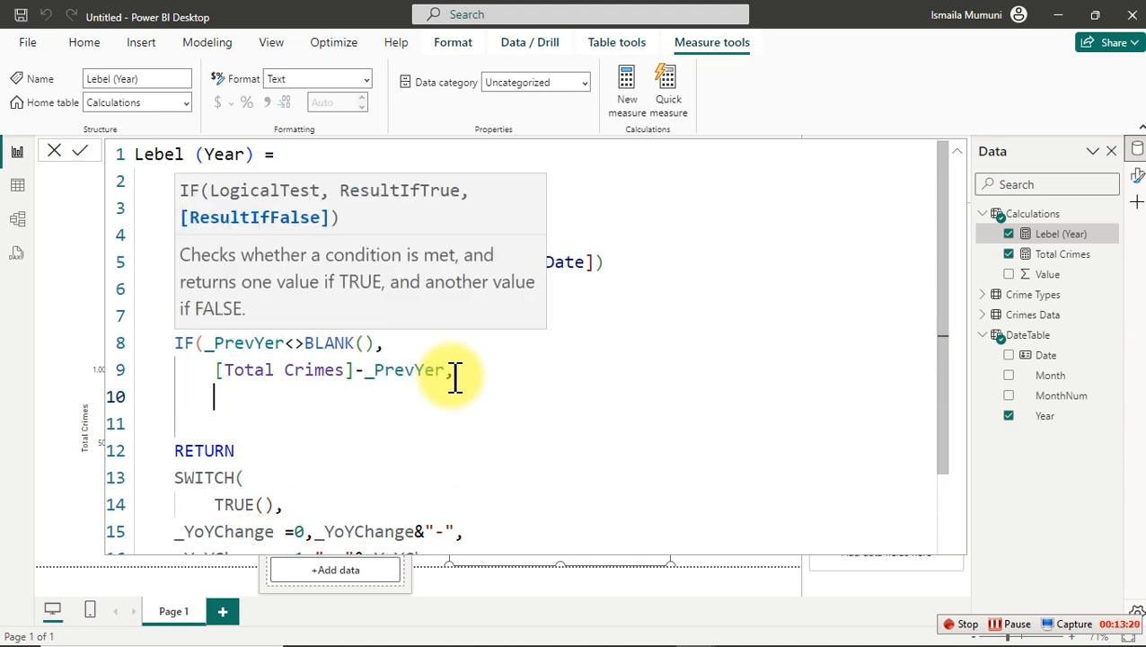
{"action": "type", "text": "0"}
{"action": "key", "text": "Return"}
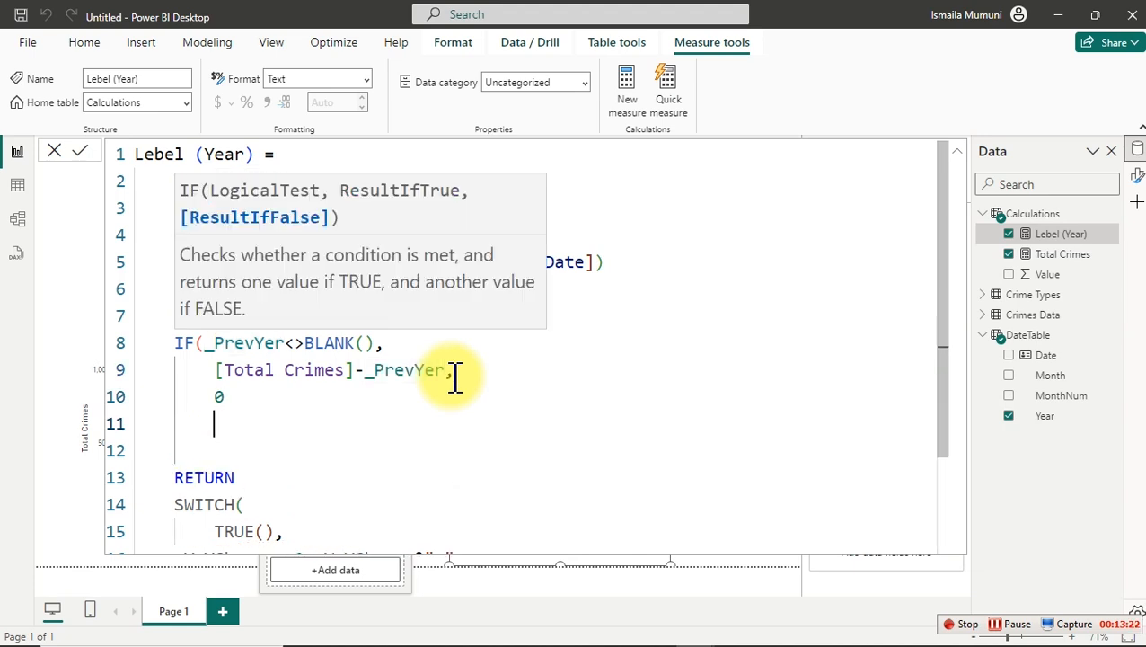
{"action": "key", "text": "BackSpace"}
{"action": "type", "text": ")"}
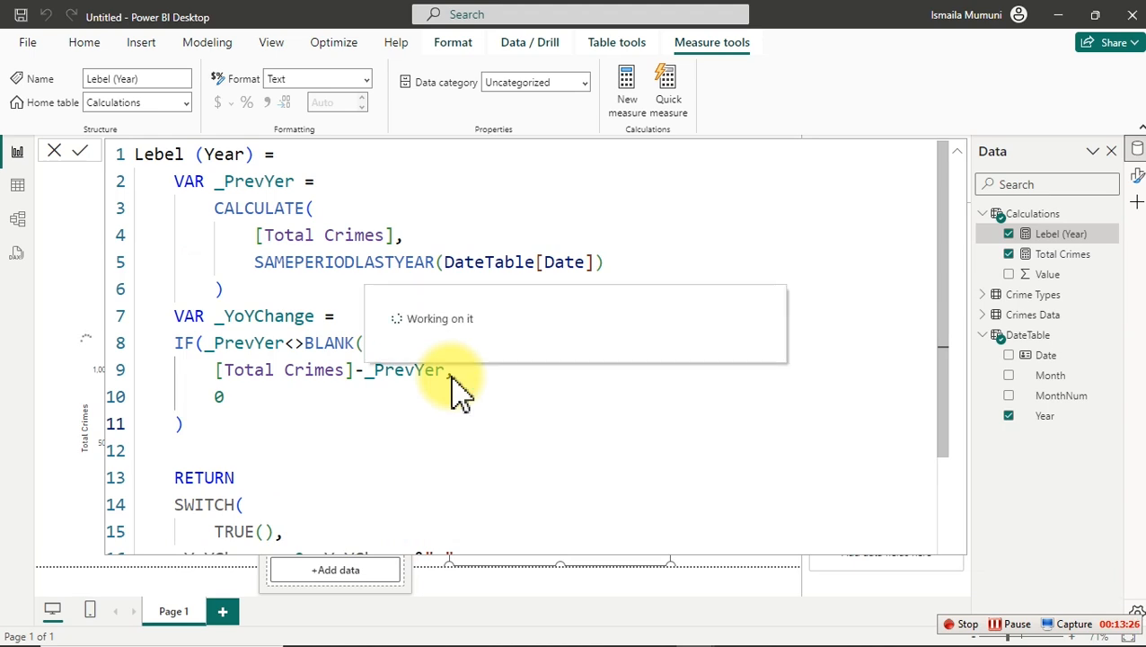
{"action": "left_click", "coordinate": [1060, 276]}
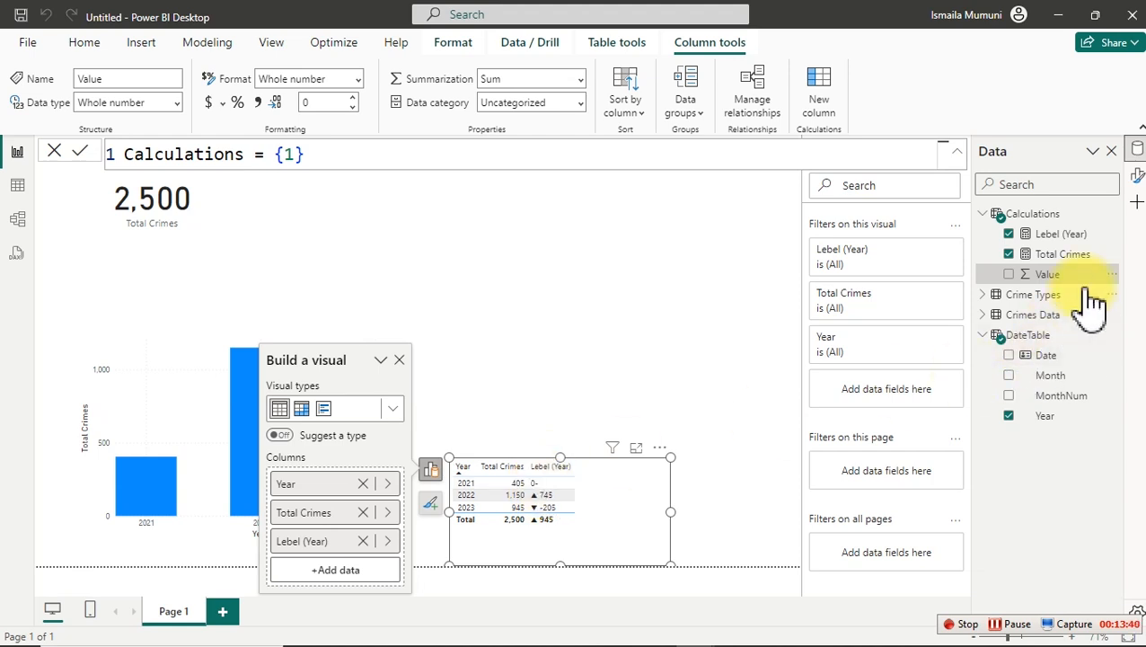
Replace the IF's false result in the Lebel (Year) measure with BLANK(), commit it, and check the table visual.
{"action": "left_click", "coordinate": [1085, 235]}
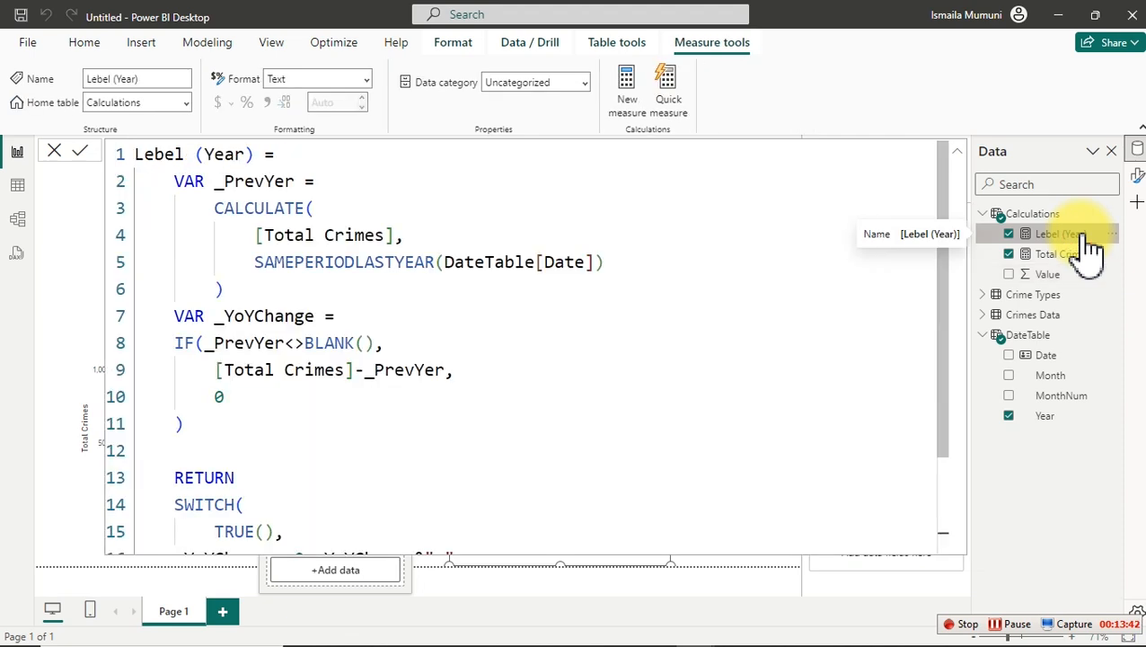
{"action": "left_click", "coordinate": [229, 397]}
{"action": "key", "text": "BackSpace"}
{"action": "type", "text": "bl"}
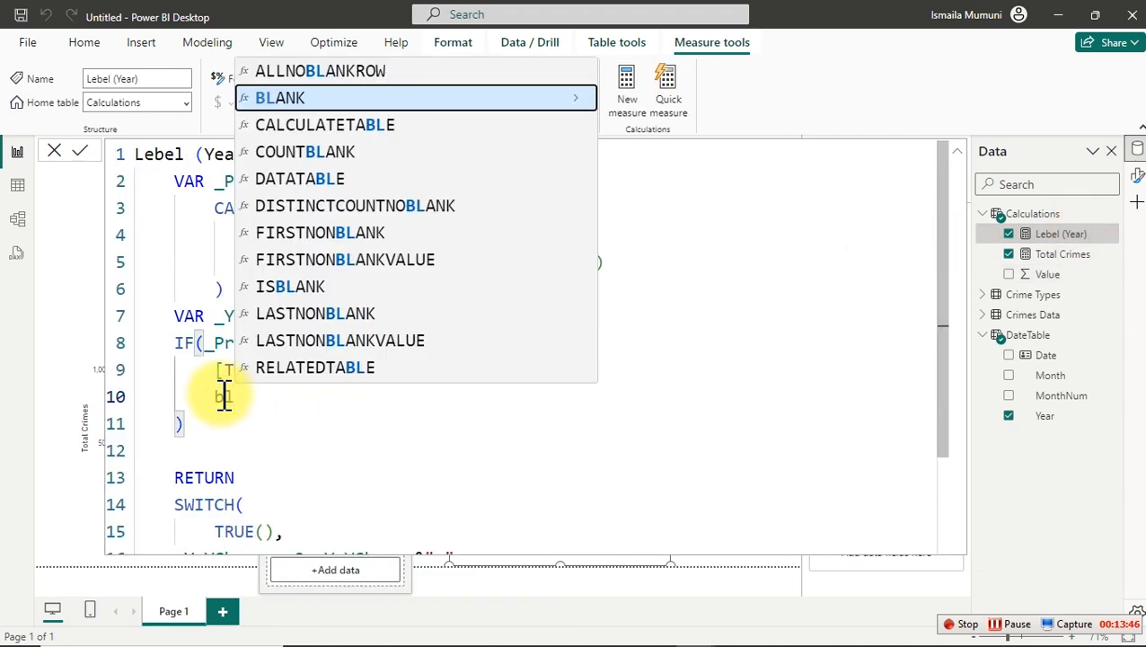
{"action": "key", "text": "Tab"}
{"action": "key", "text": "Return"}
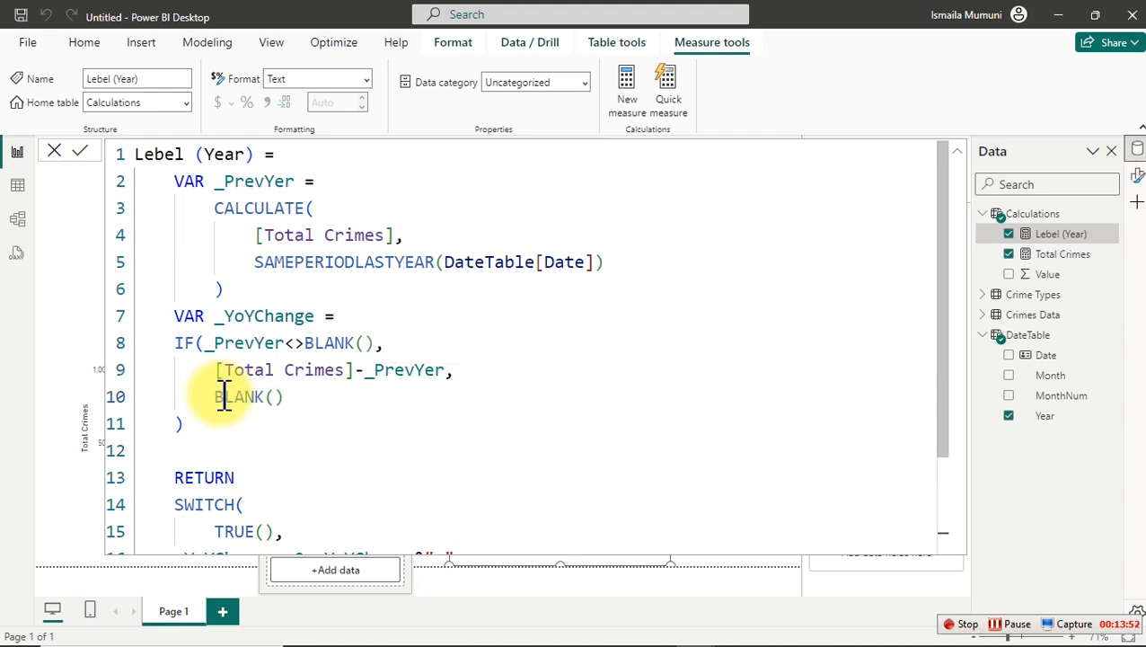
{"action": "left_click", "coordinate": [1042, 275]}
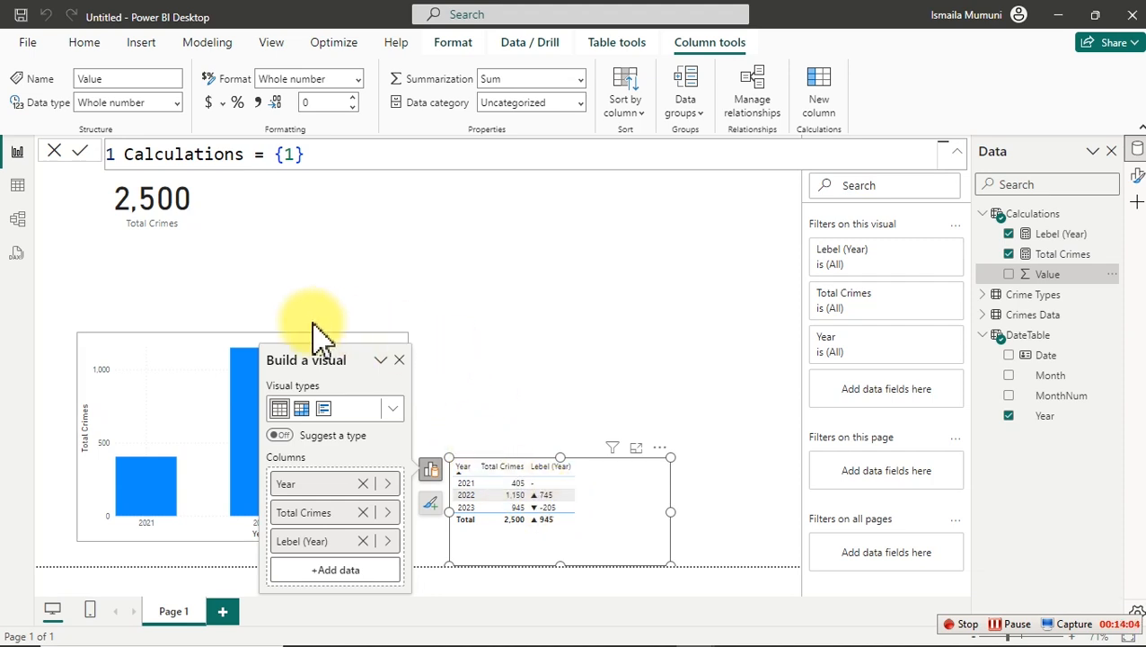
Move the table visual to the upper part of the page, and enlarge and reposition the column chart beneath it.
{"action": "left_click", "coordinate": [189, 357]}
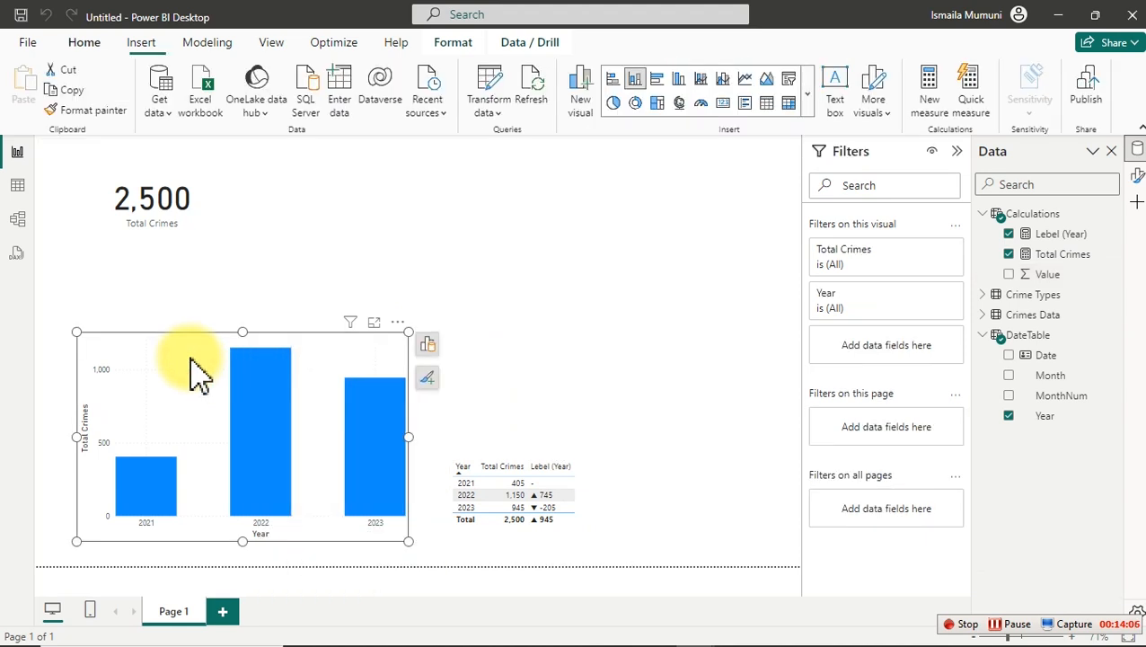
{"action": "left_click_drag", "start_coordinate": [608, 489], "coordinate": [709, 215]}
{"action": "left_click_drag", "start_coordinate": [370, 348], "coordinate": [516, 286]}
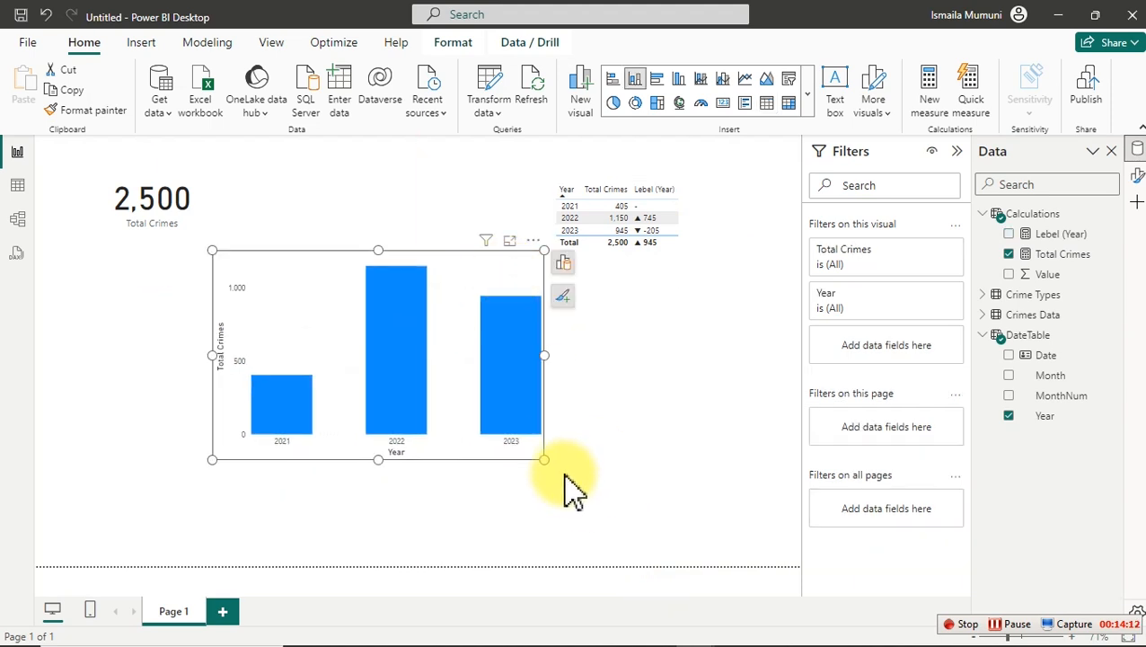
{"action": "left_click_drag", "start_coordinate": [539, 461], "coordinate": [660, 524]}
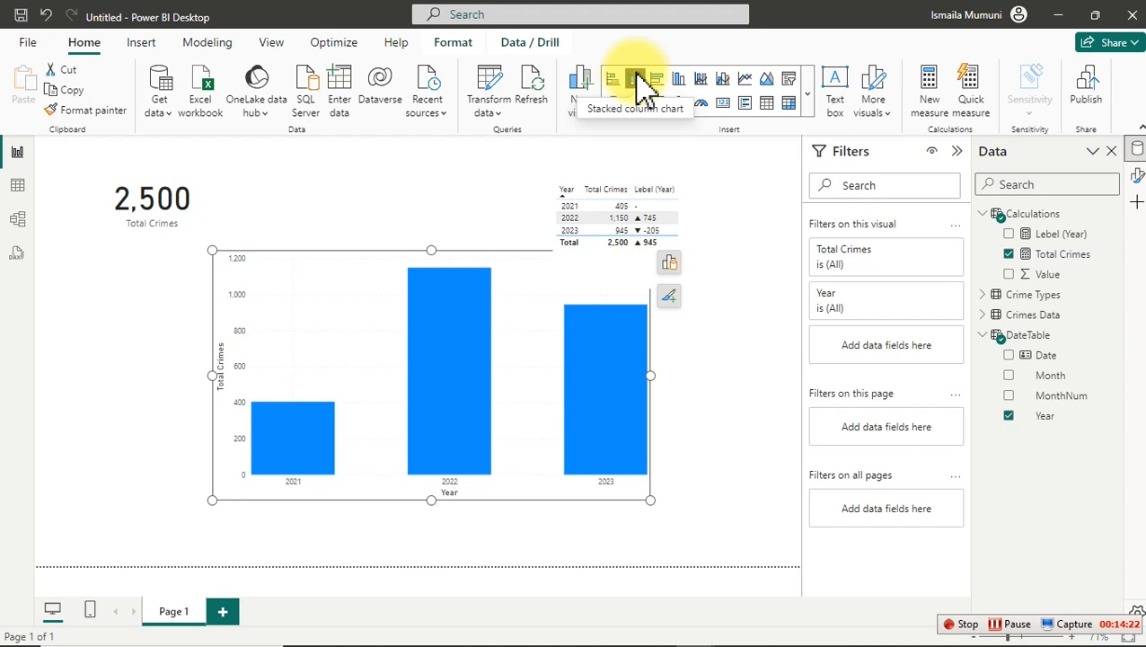
{"action": "left_click_drag", "start_coordinate": [507, 263], "coordinate": [483, 267]}
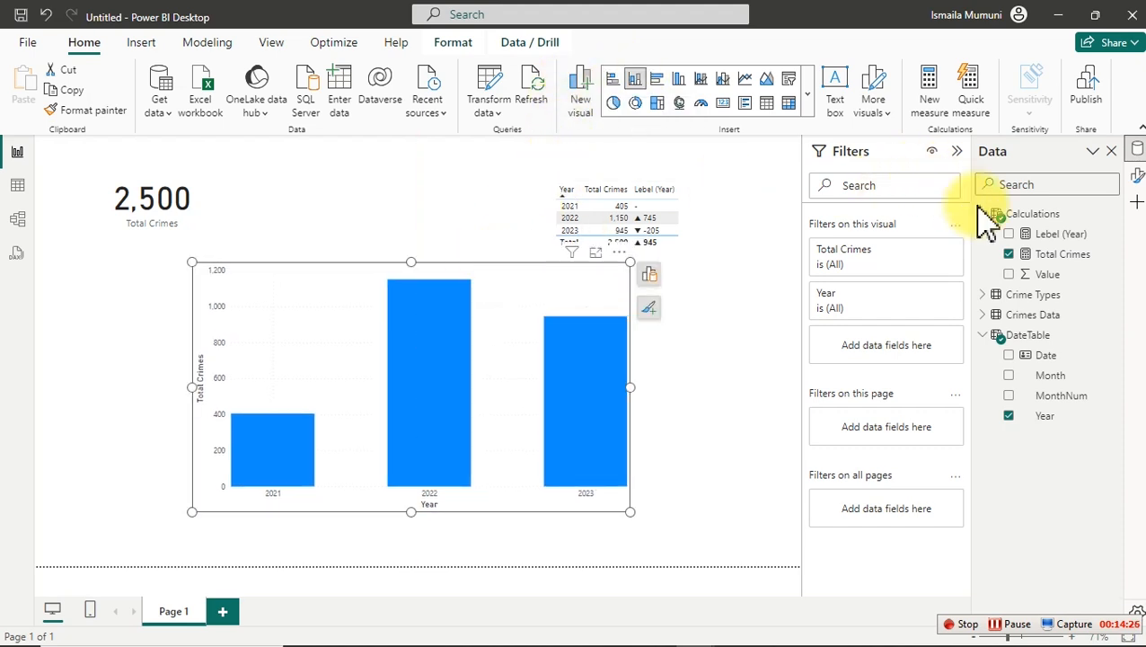
Create a new measure in the Calculations table defined as Blank Measure (Year) =200.
{"action": "left_click", "coordinate": [1069, 256]}
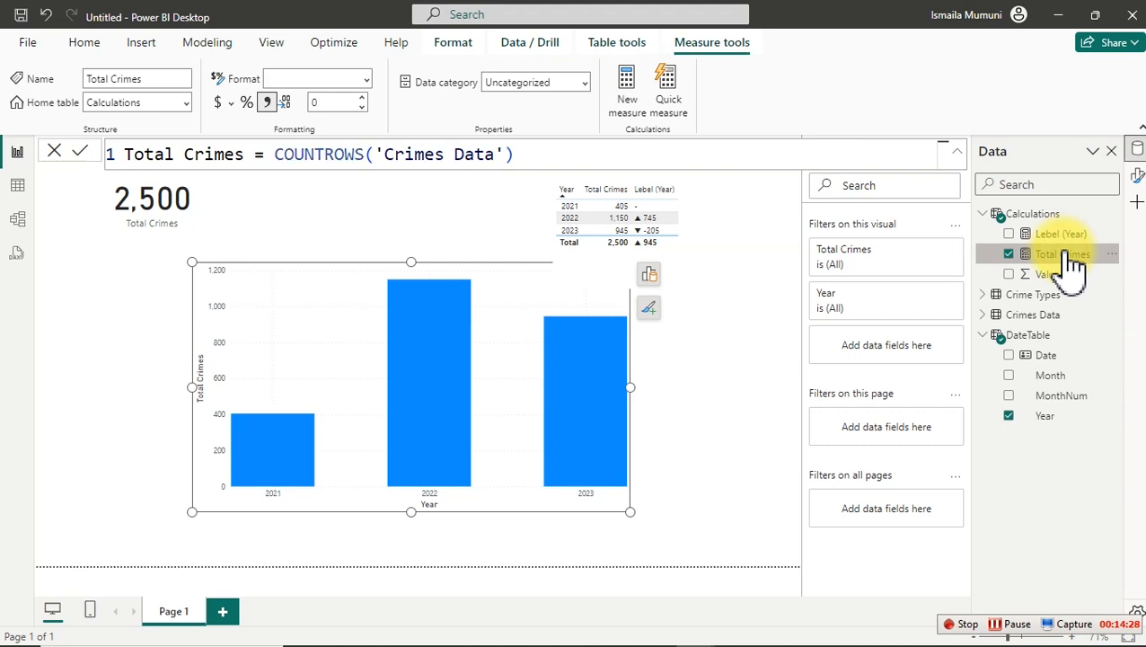
{"action": "right_click", "coordinate": [1069, 254]}
{"action": "key", "text": "Escape"}
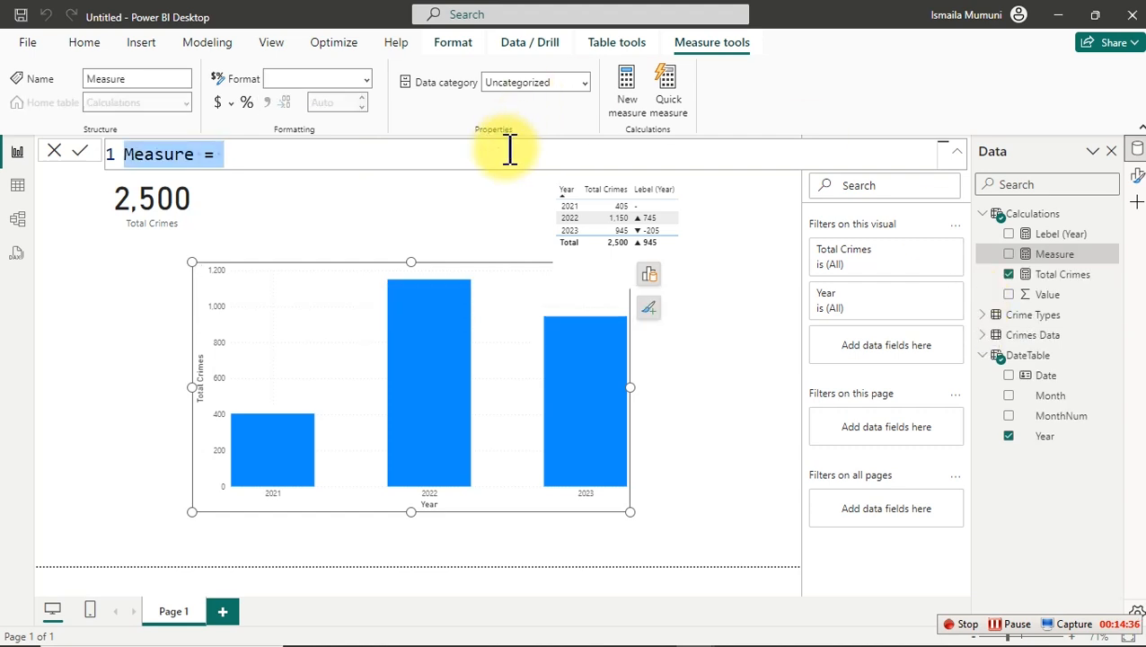
{"action": "type", "text": "Blanck"}
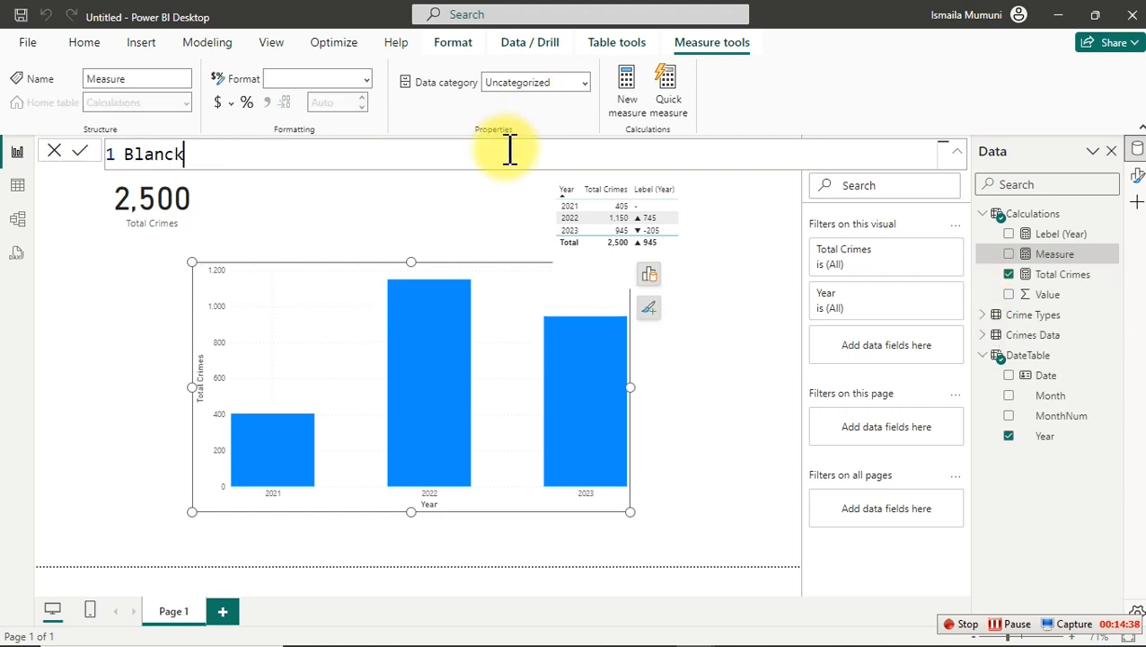
{"action": "key", "text": "BackSpace"}
{"action": "key", "text": "BackSpace"}
{"action": "type", "text": "k Measure"}
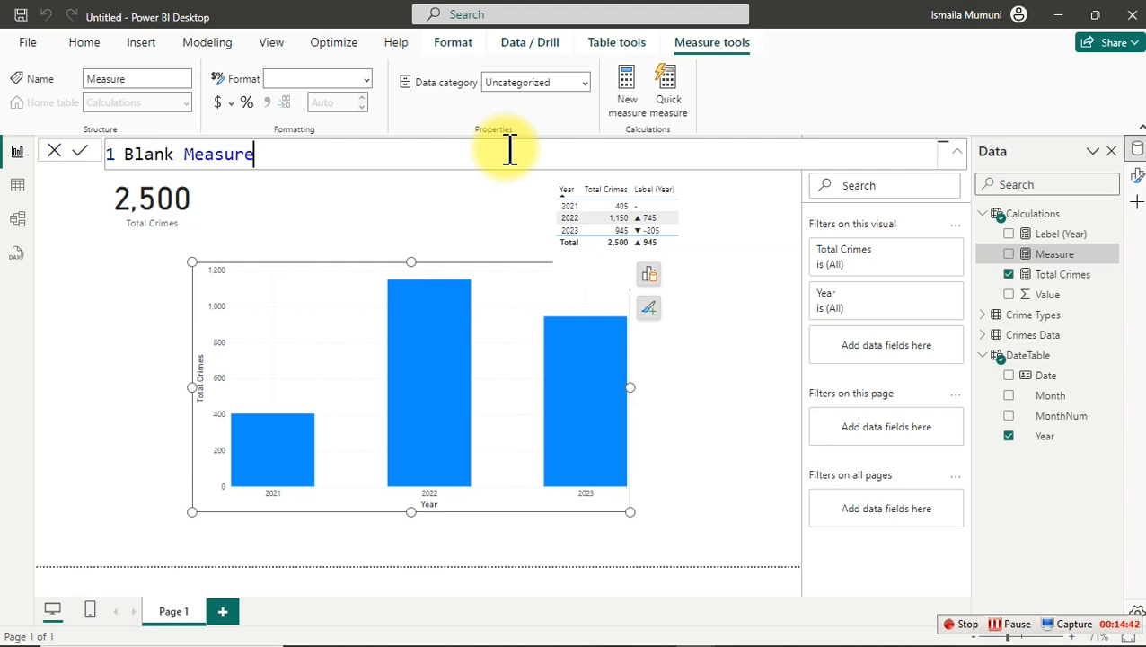
{"action": "type", "text": " (Year) =200"}
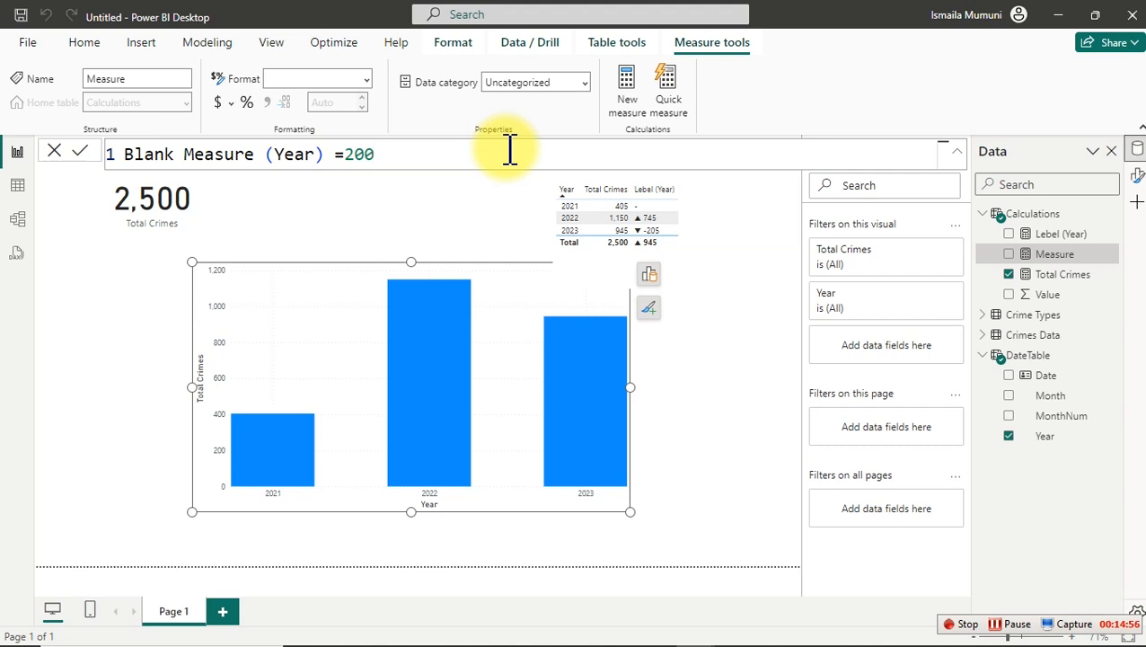
{"action": "left_click", "coordinate": [506, 149]}
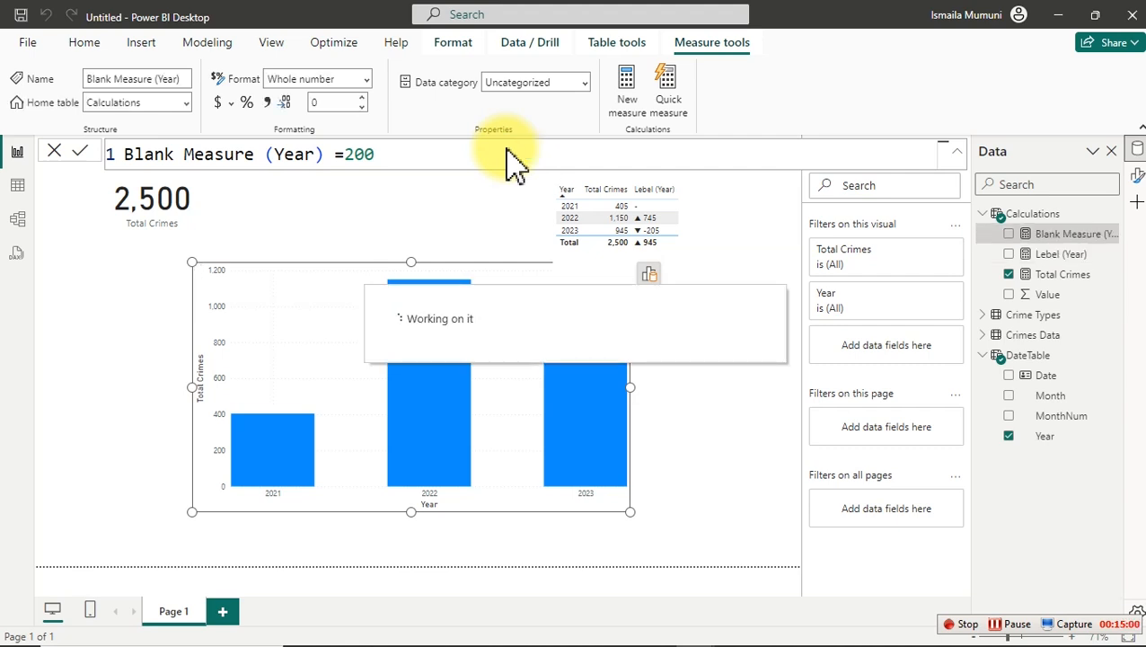
Add Blank Measure (Year) to the column chart's Y-axis ahead of Total Crimes, and shift the chart clear of the table.
{"action": "left_click", "coordinate": [653, 277]}
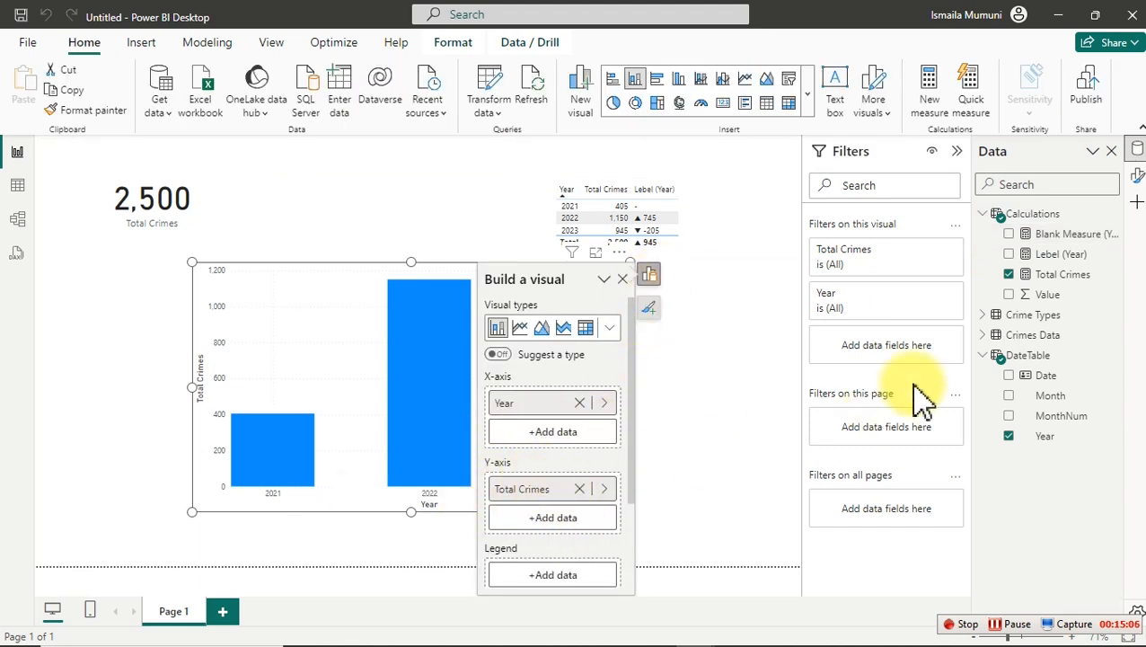
{"action": "left_click", "coordinate": [1010, 236]}
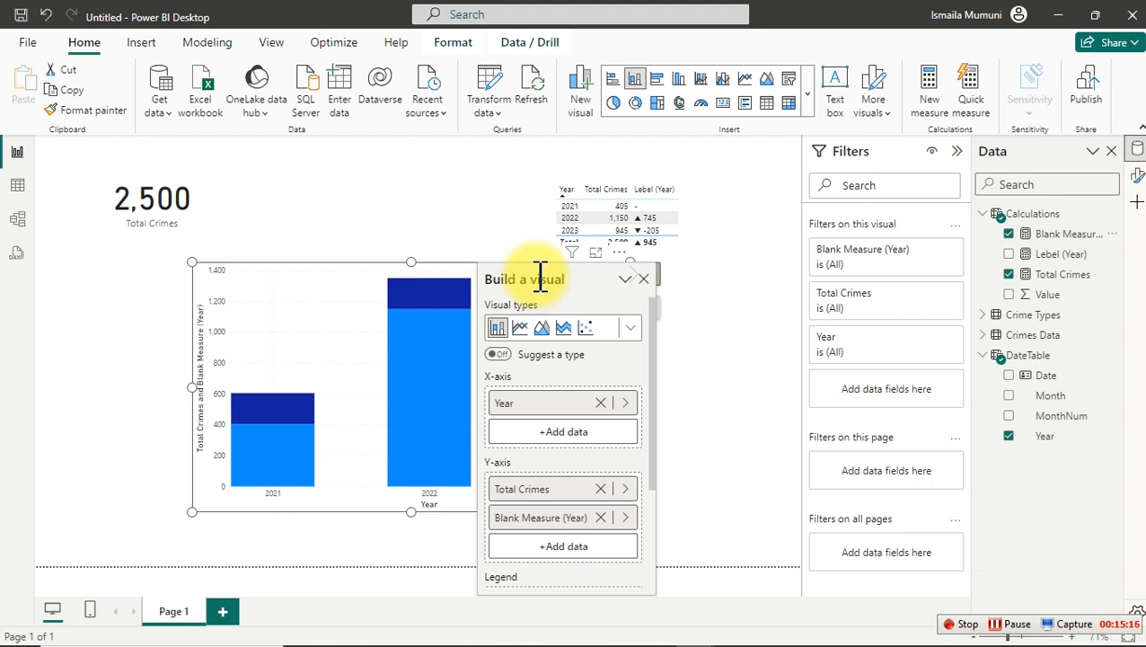
{"action": "left_click_drag", "start_coordinate": [540, 521], "coordinate": [550, 486]}
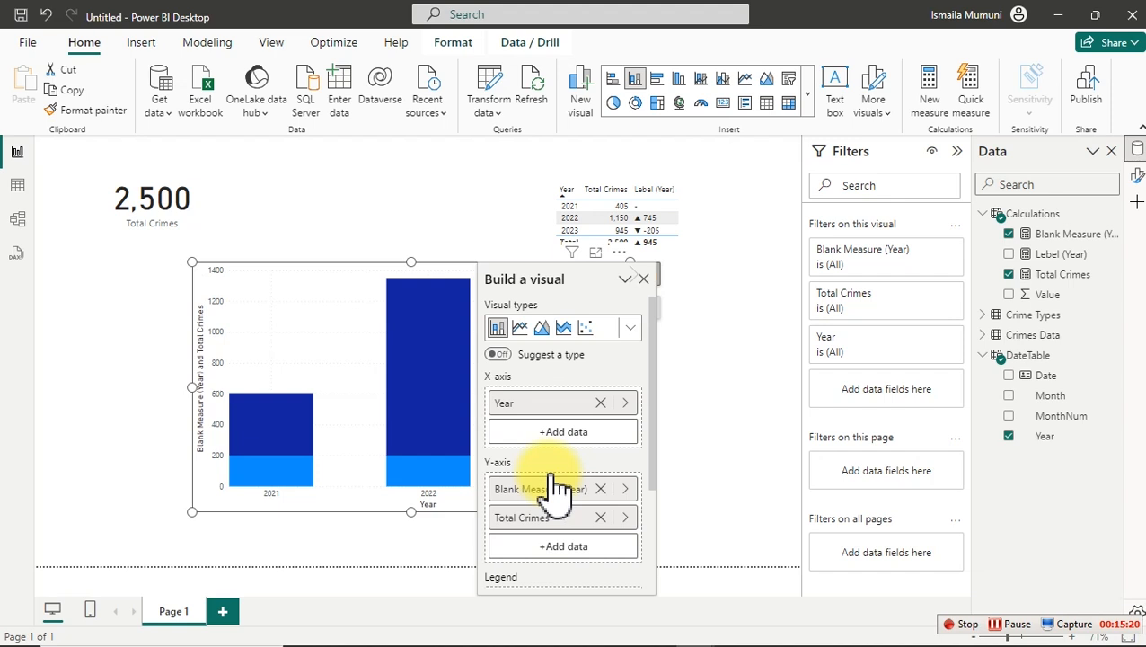
{"action": "mouse_move", "coordinate": [305, 489]}
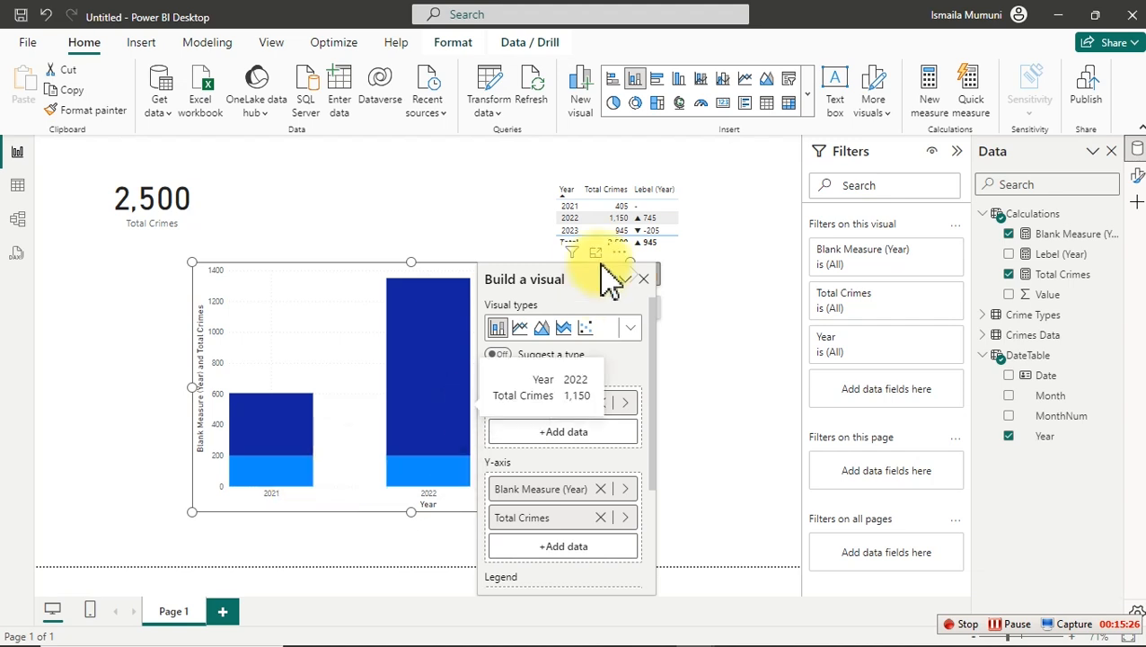
{"action": "left_click", "coordinate": [649, 276]}
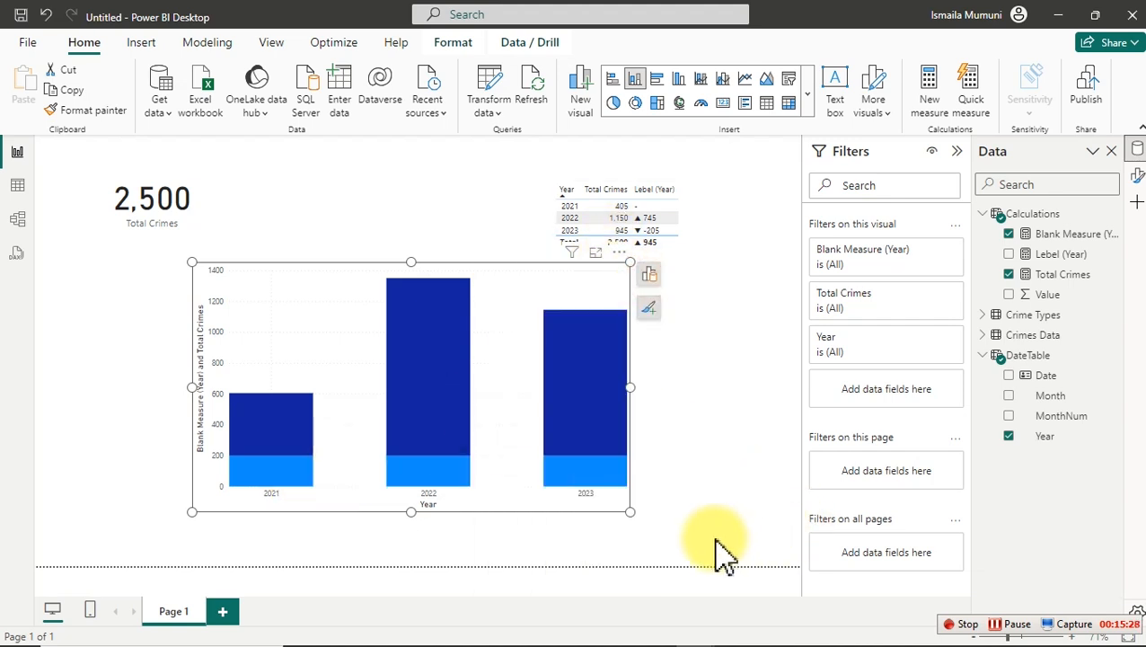
{"action": "left_click_drag", "start_coordinate": [524, 271], "coordinate": [476, 284]}
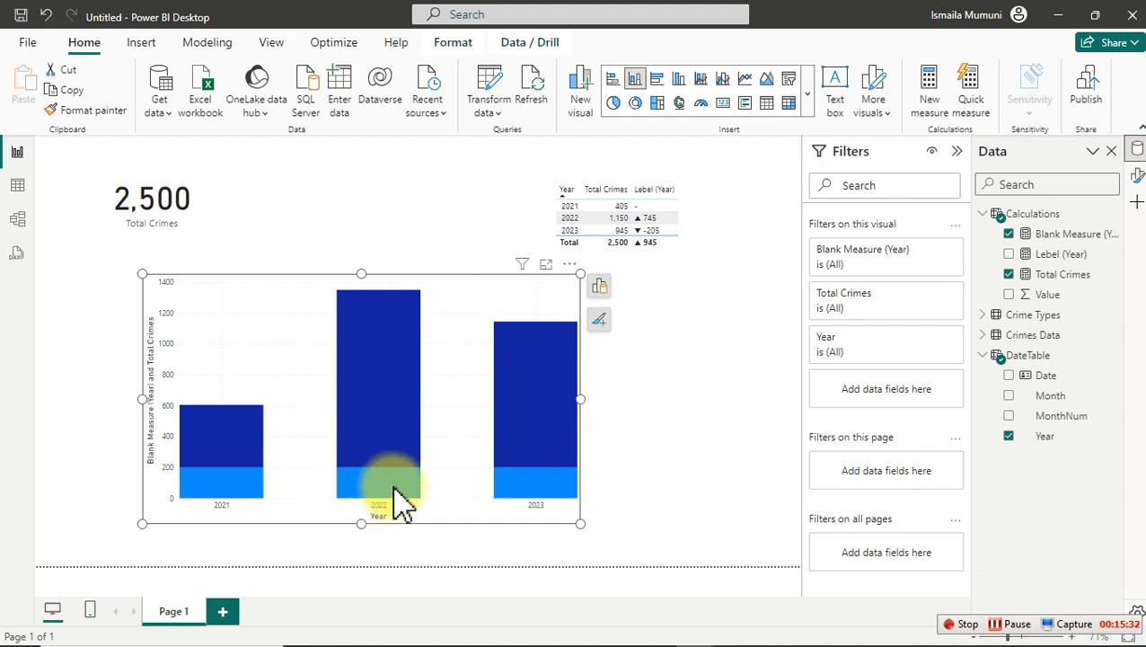
Shift the column chart slightly clear of the table and turn on its data labels.
{"action": "mouse_move", "coordinate": [401, 508]}
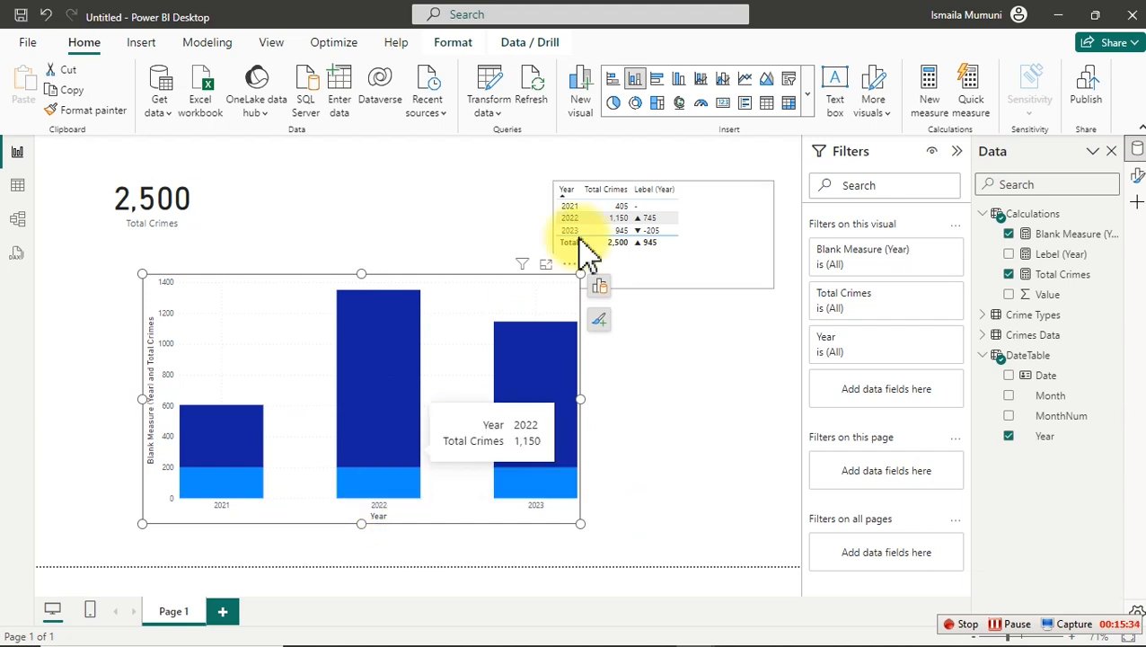
{"action": "left_click_drag", "start_coordinate": [454, 288], "coordinate": [425, 294]}
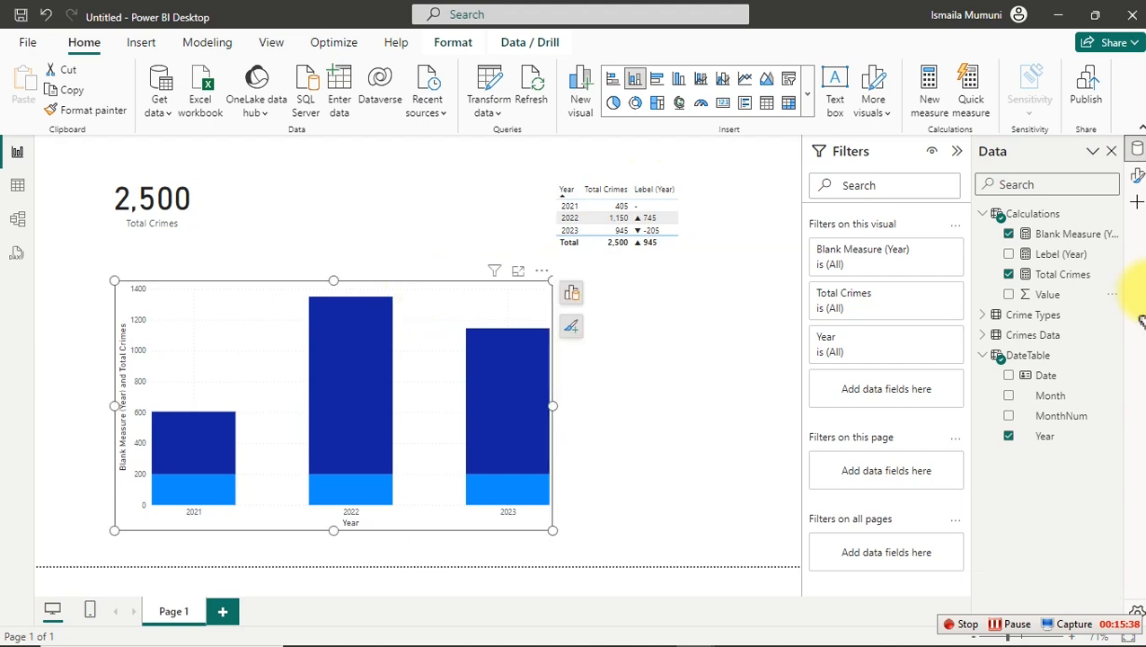
{"action": "left_click", "coordinate": [1135, 178]}
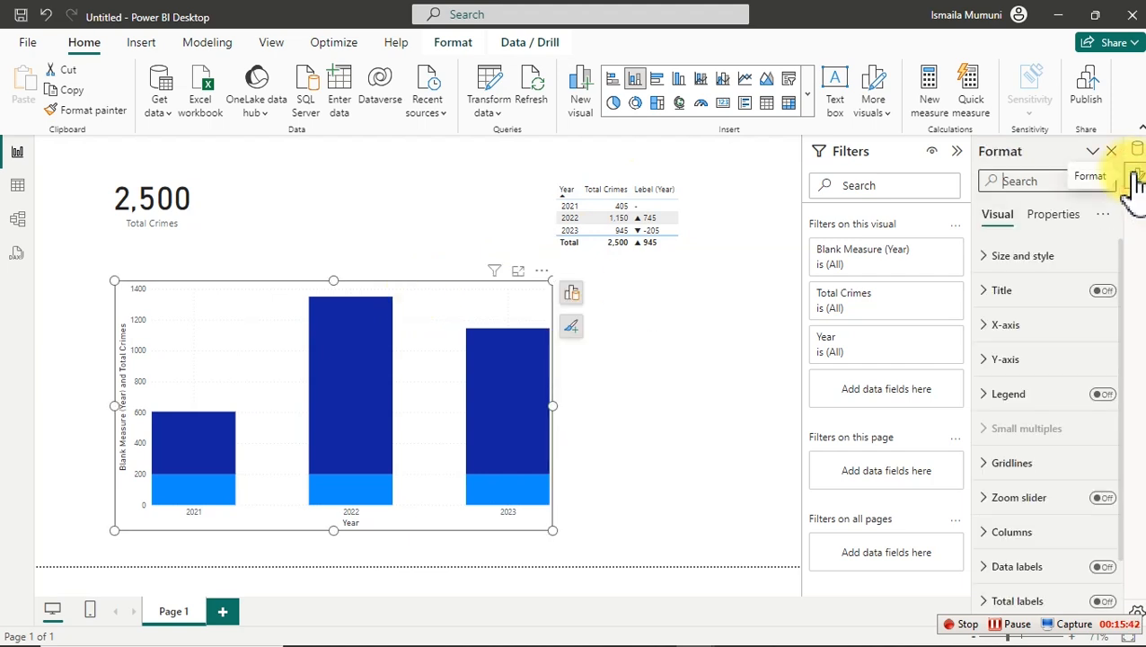
{"action": "scroll", "coordinate": [1074, 467], "scroll_direction": "down", "scroll_amount": 2}
{"action": "left_click", "coordinate": [1101, 499]}
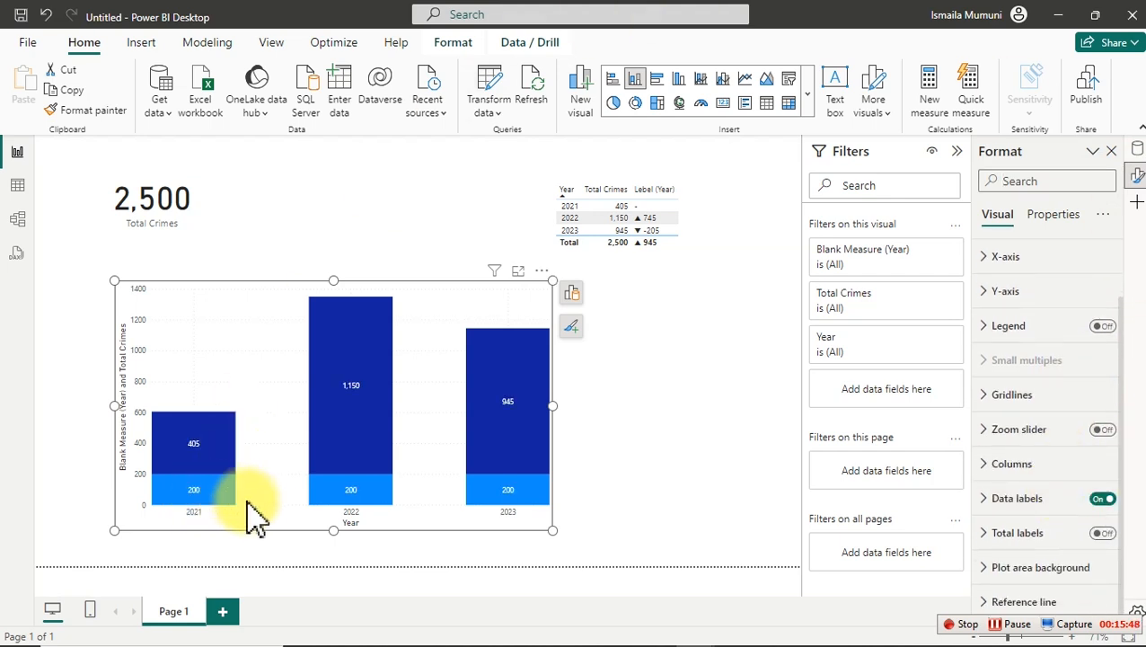
{"action": "mouse_move", "coordinate": [516, 519]}
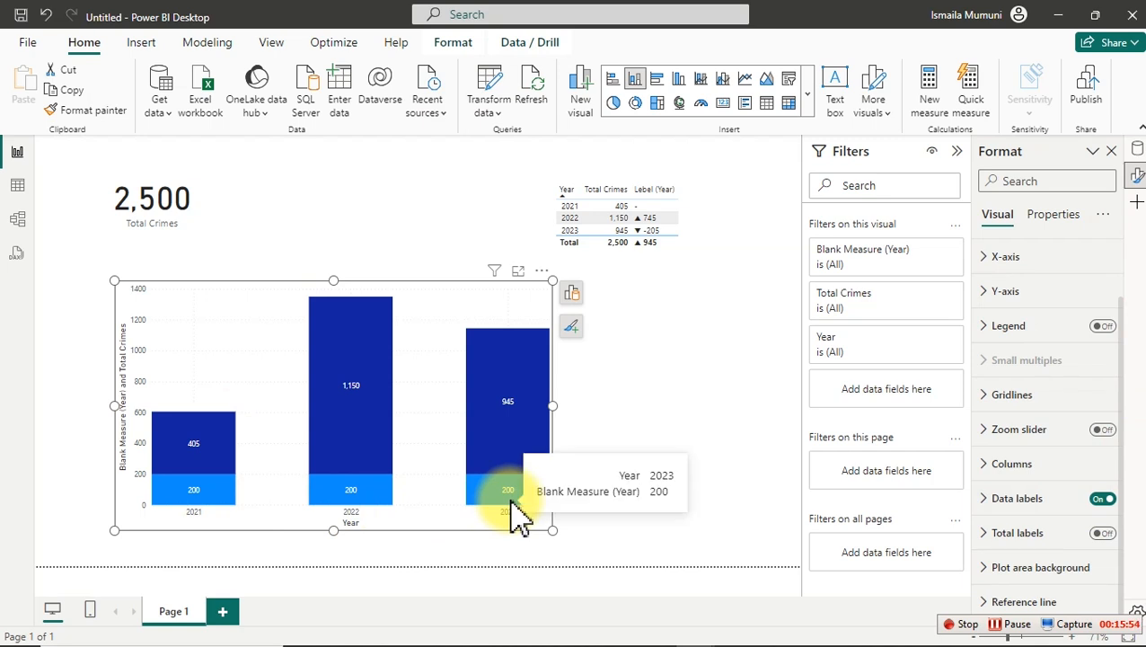
Apply the chart's data label settings to the Blank Measure (Year) series only.
{"action": "left_click", "coordinate": [988, 503]}
{"action": "scroll", "coordinate": [1057, 514], "scroll_direction": "down", "scroll_amount": 5}
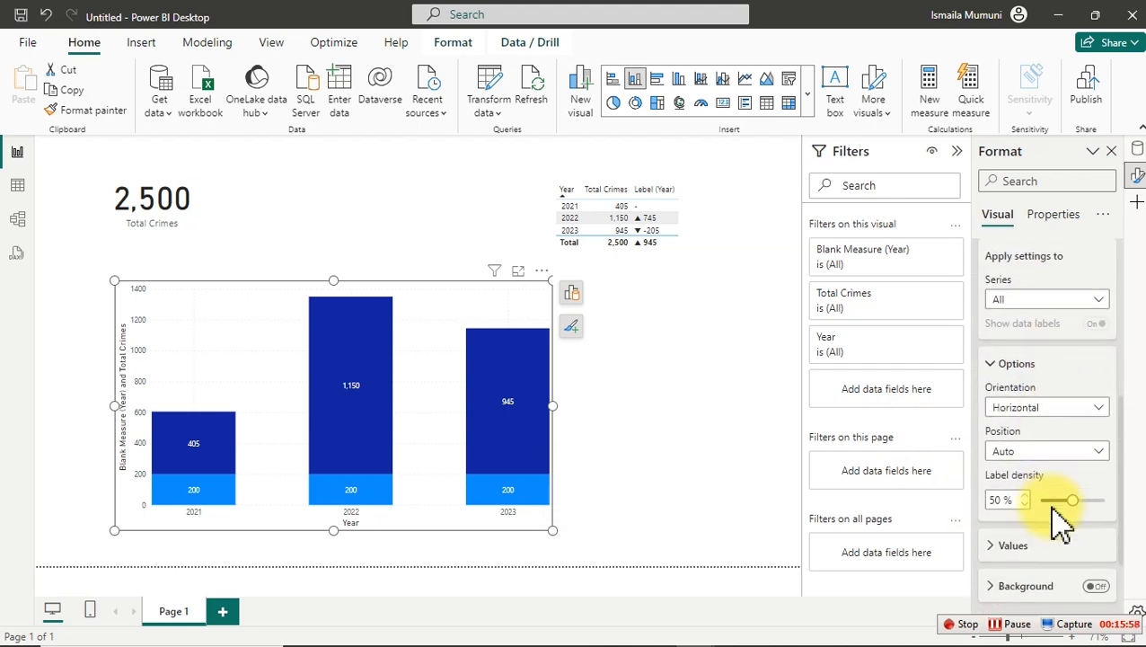
{"action": "left_click", "coordinate": [1079, 302]}
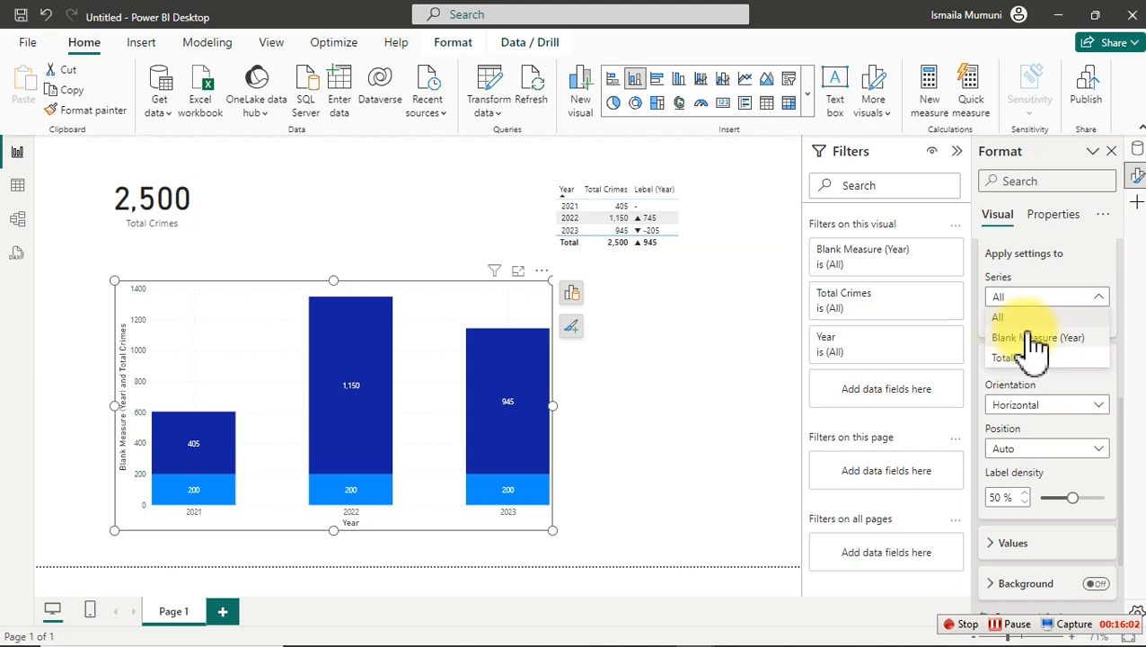
{"action": "left_click", "coordinate": [1067, 344]}
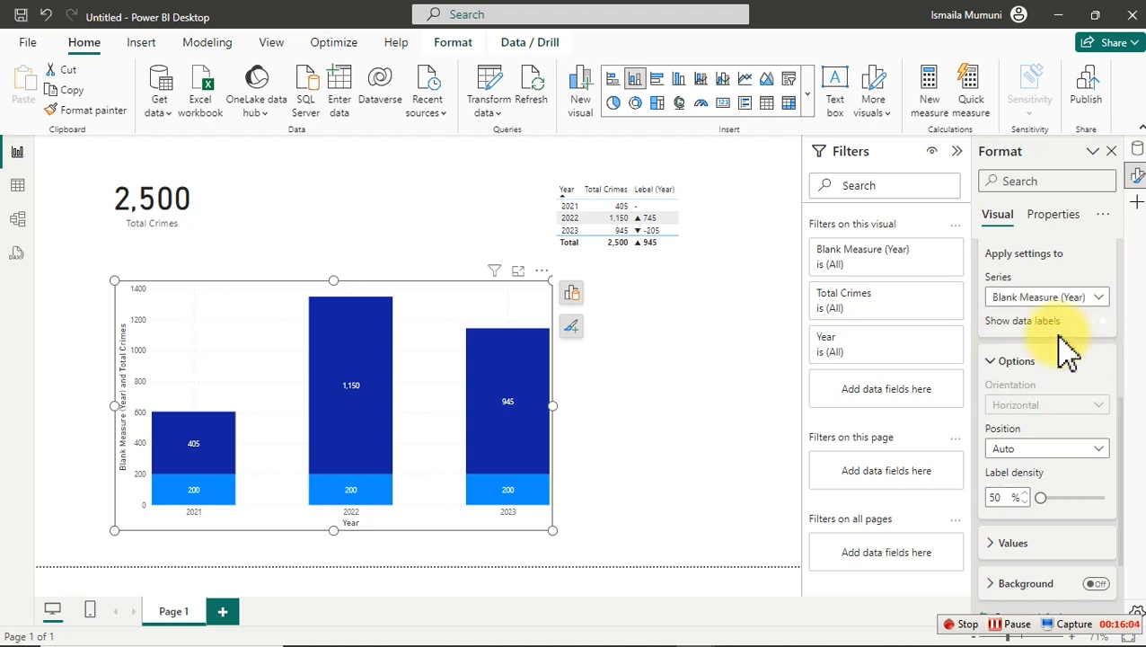
Turn on a custom label for the Blank Measure (Year) series and use Lebel (Year) from Calculations as its field.
{"action": "scroll", "coordinate": [1062, 389], "scroll_direction": "down", "scroll_amount": 2}
{"action": "scroll", "coordinate": [1037, 360], "scroll_direction": "up", "scroll_amount": 1}
{"action": "scroll", "coordinate": [1033, 404], "scroll_direction": "down", "scroll_amount": 1}
{"action": "left_click", "coordinate": [1013, 424]}
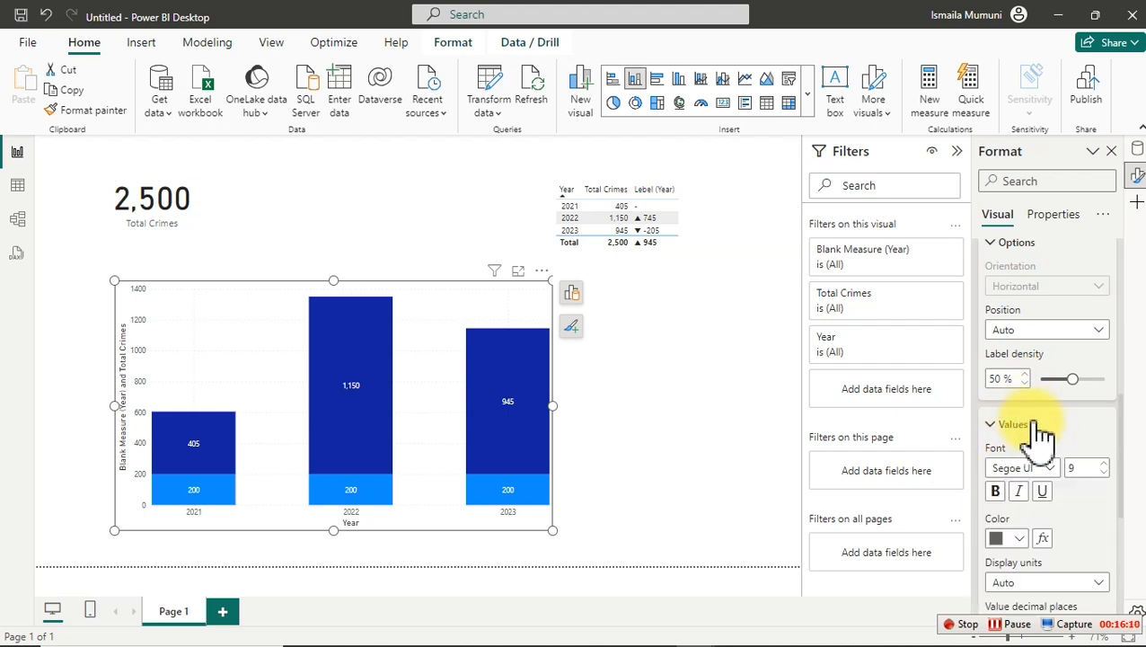
{"action": "scroll", "coordinate": [1031, 422], "scroll_direction": "down", "scroll_amount": 5}
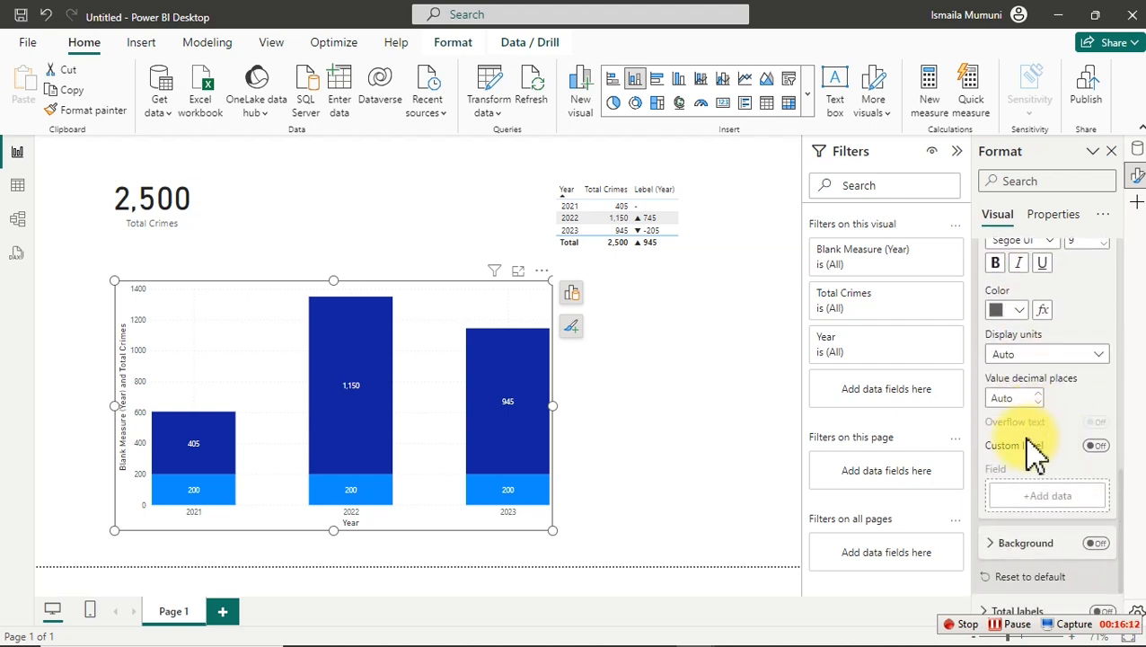
{"action": "left_click", "coordinate": [1095, 446]}
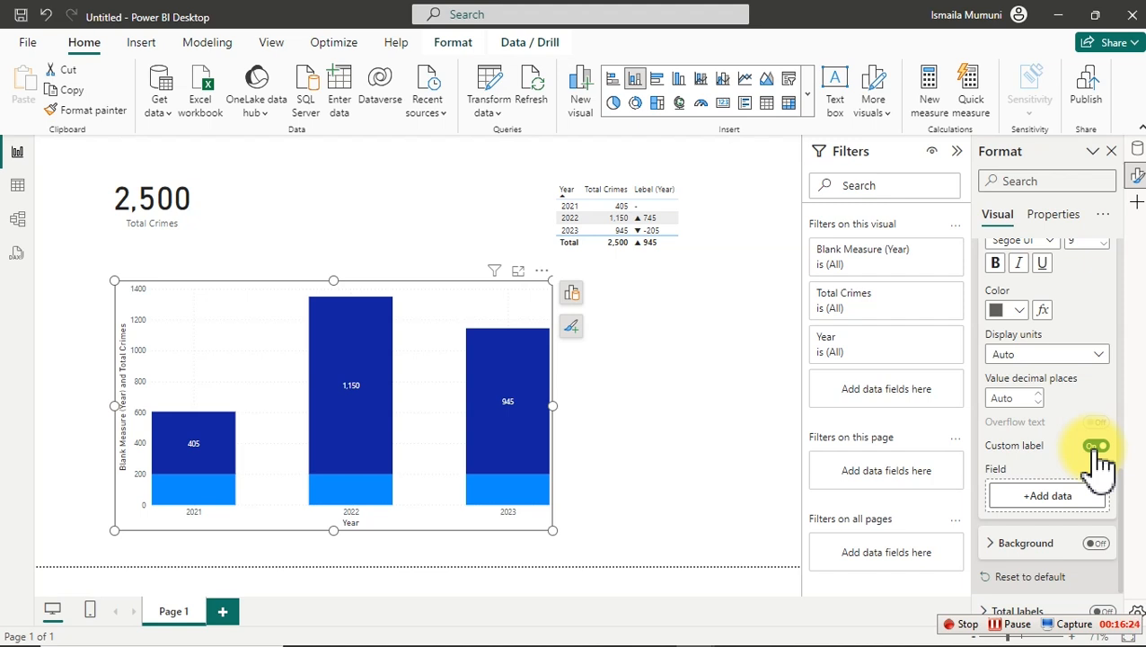
{"action": "left_click", "coordinate": [1058, 495]}
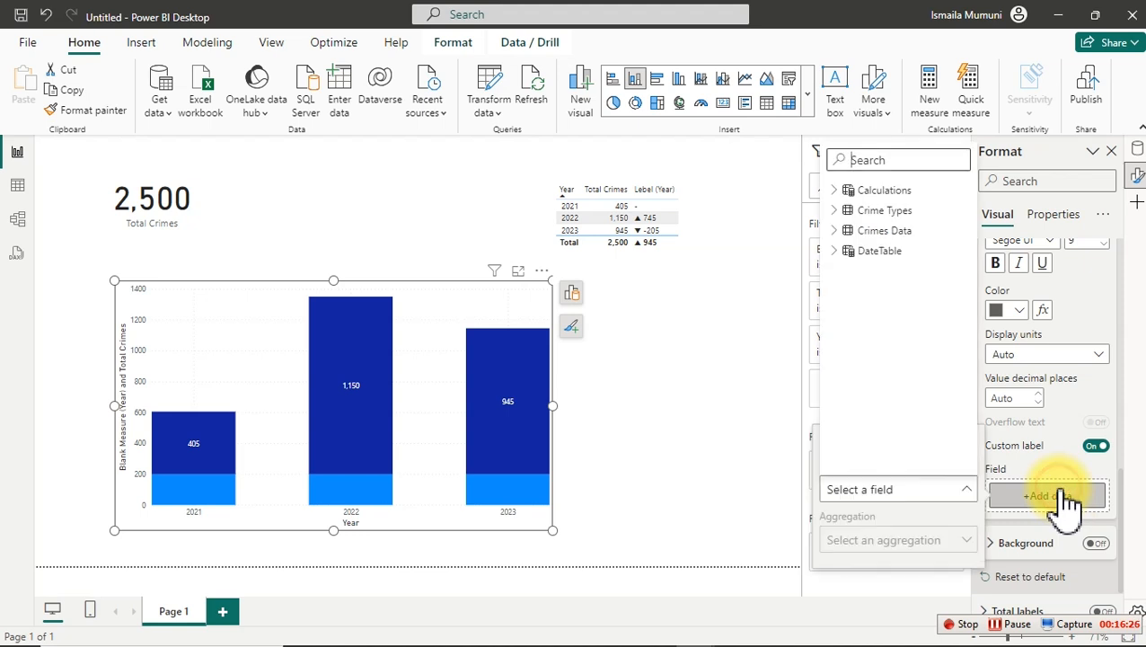
{"action": "left_click", "coordinate": [842, 193]}
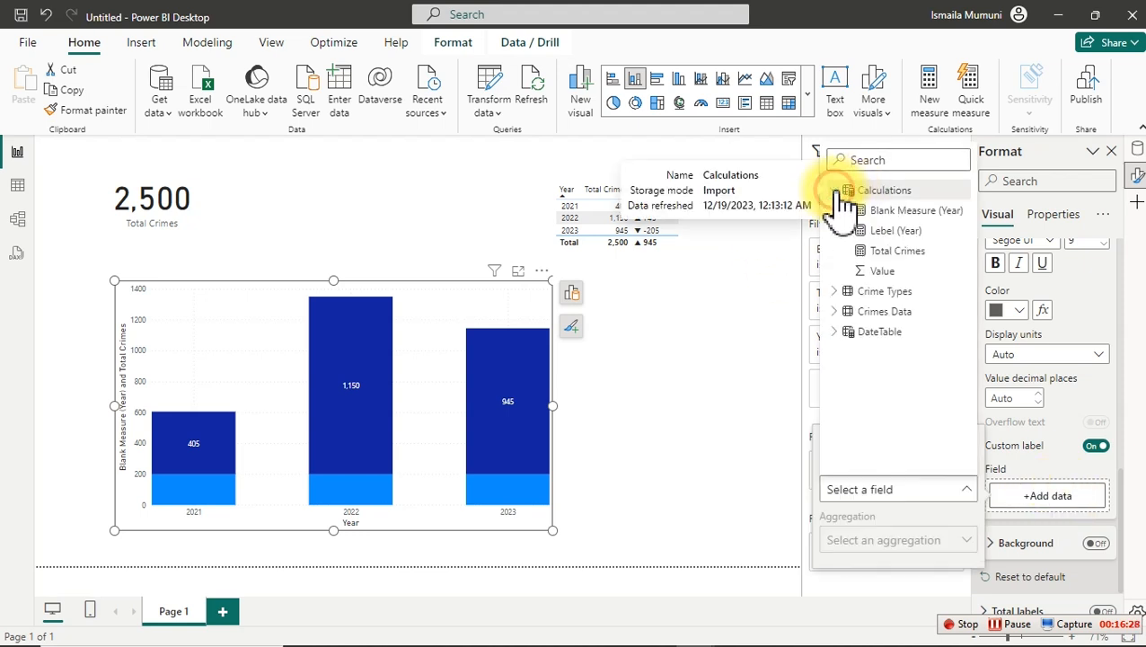
{"action": "left_click", "coordinate": [899, 231]}
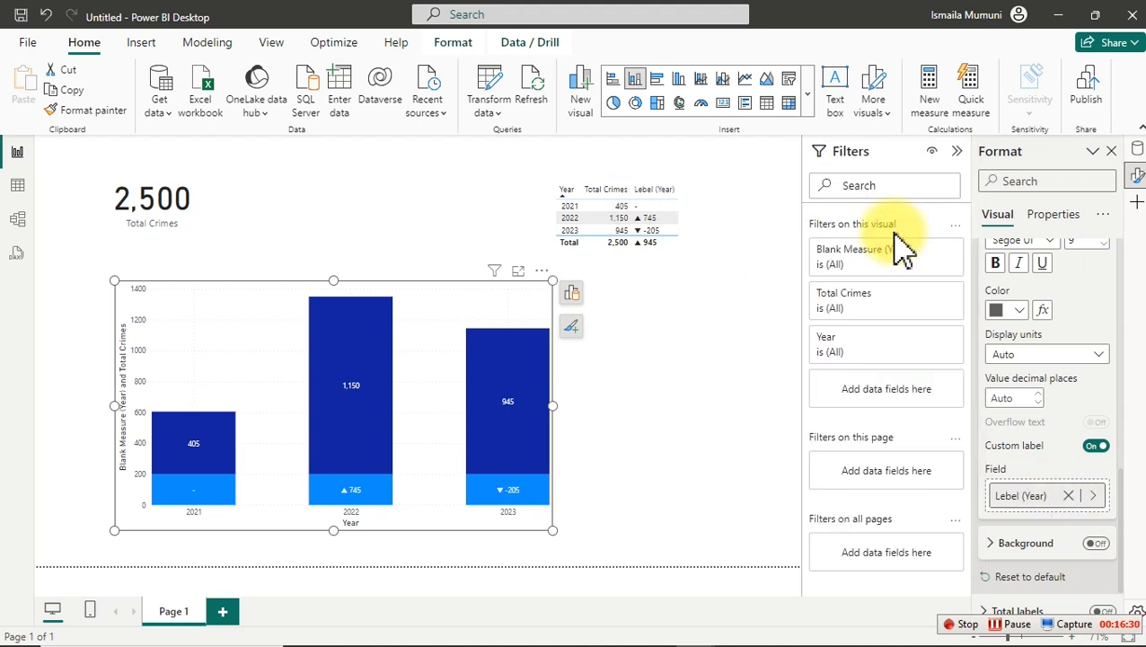
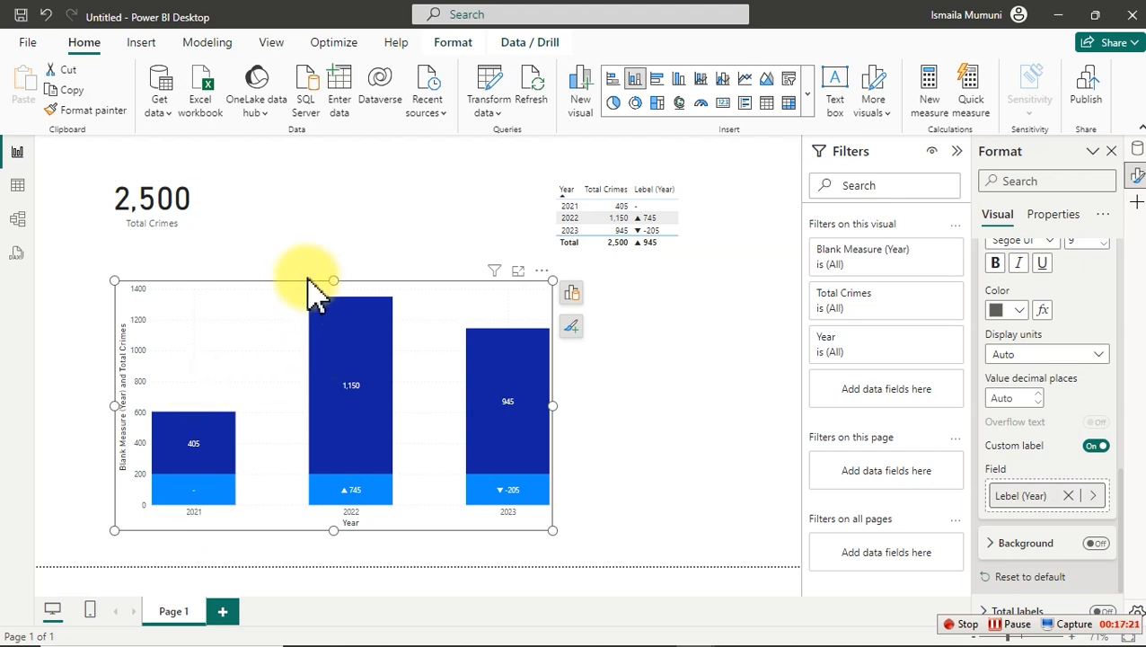
Copy the full Lebel (Year) formula into a new measure in the Calculations table.
{"action": "left_click", "coordinate": [1137, 150]}
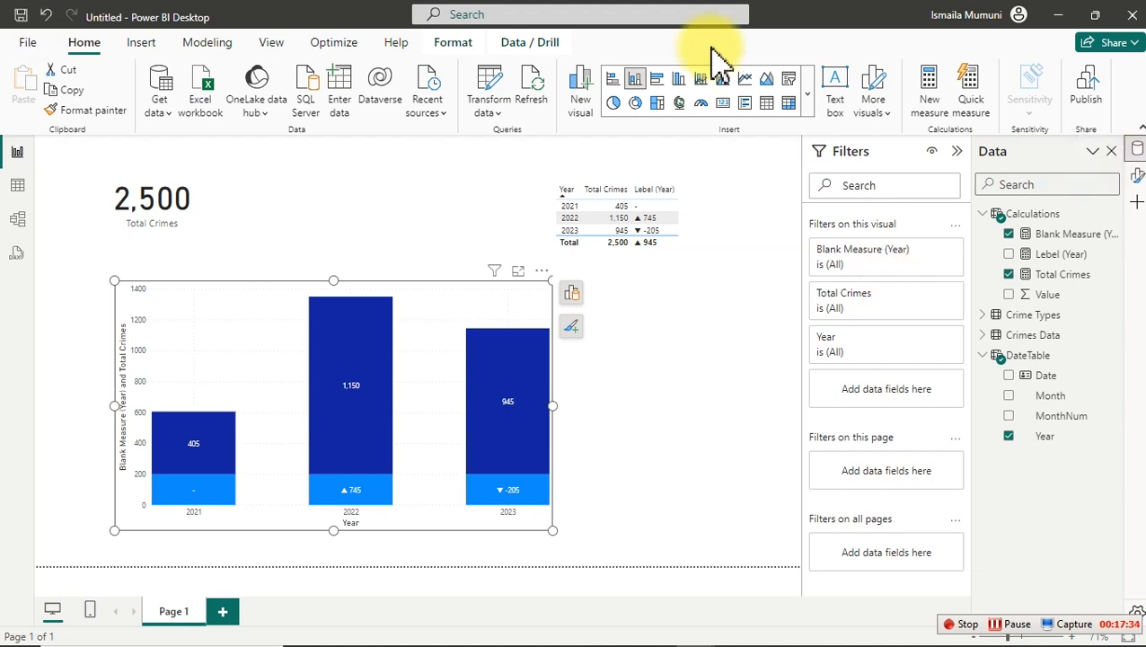
{"action": "left_click", "coordinate": [1061, 254]}
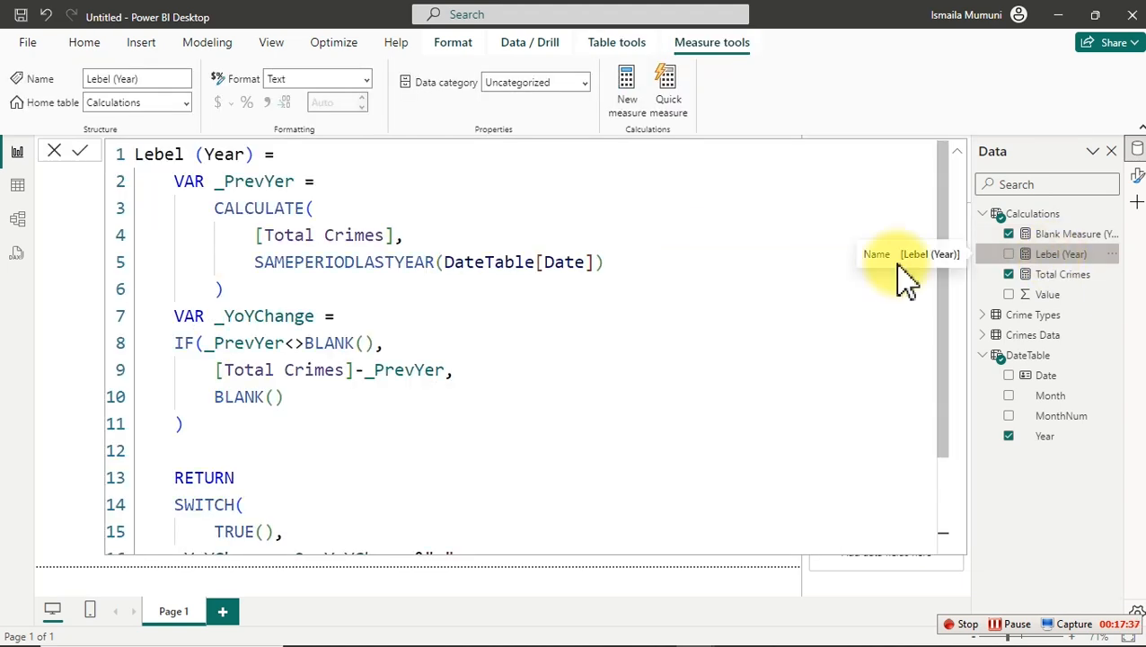
{"action": "left_click", "coordinate": [625, 280]}
{"action": "key", "text": "ctrl+a"}
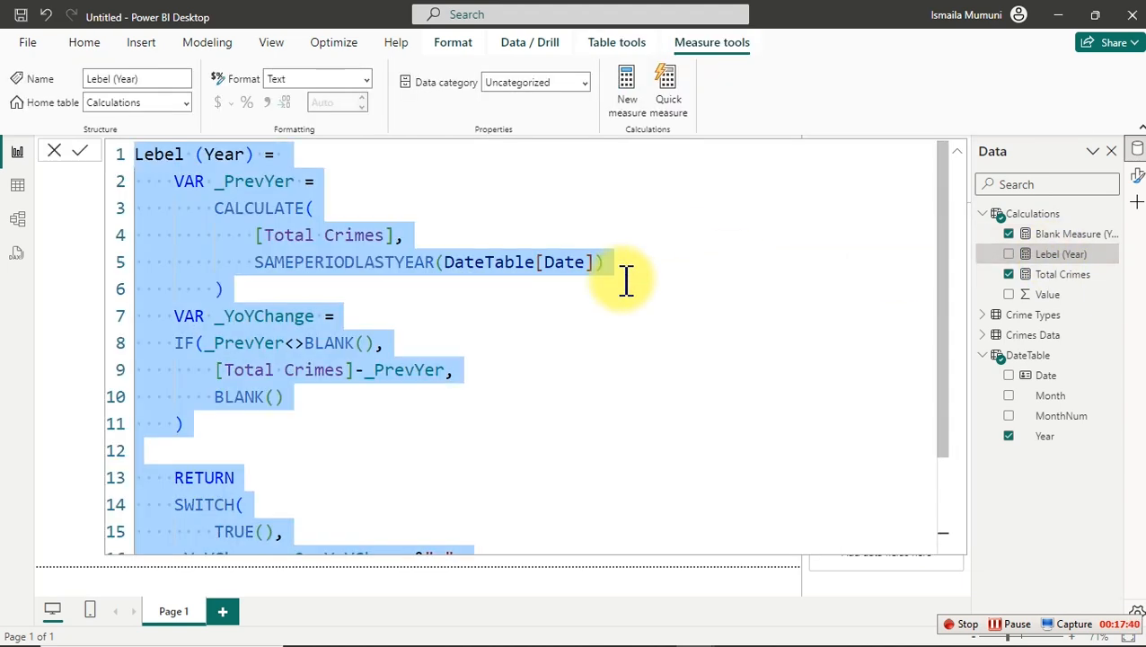
{"action": "left_click", "coordinate": [629, 94]}
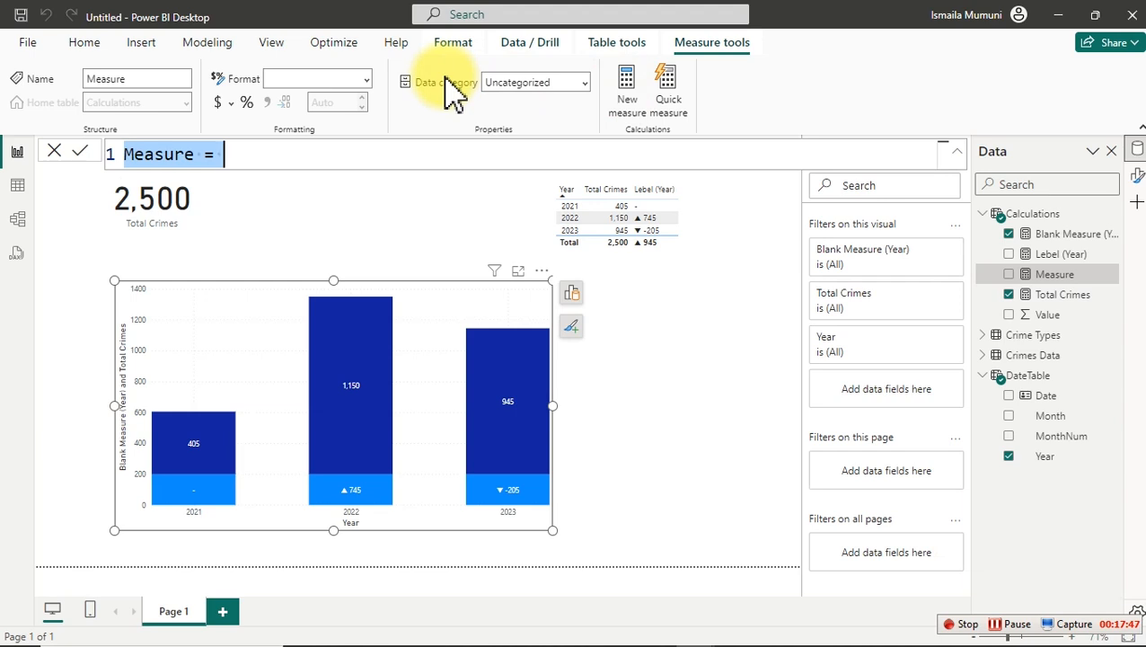
{"action": "key", "text": "ctrl+v"}
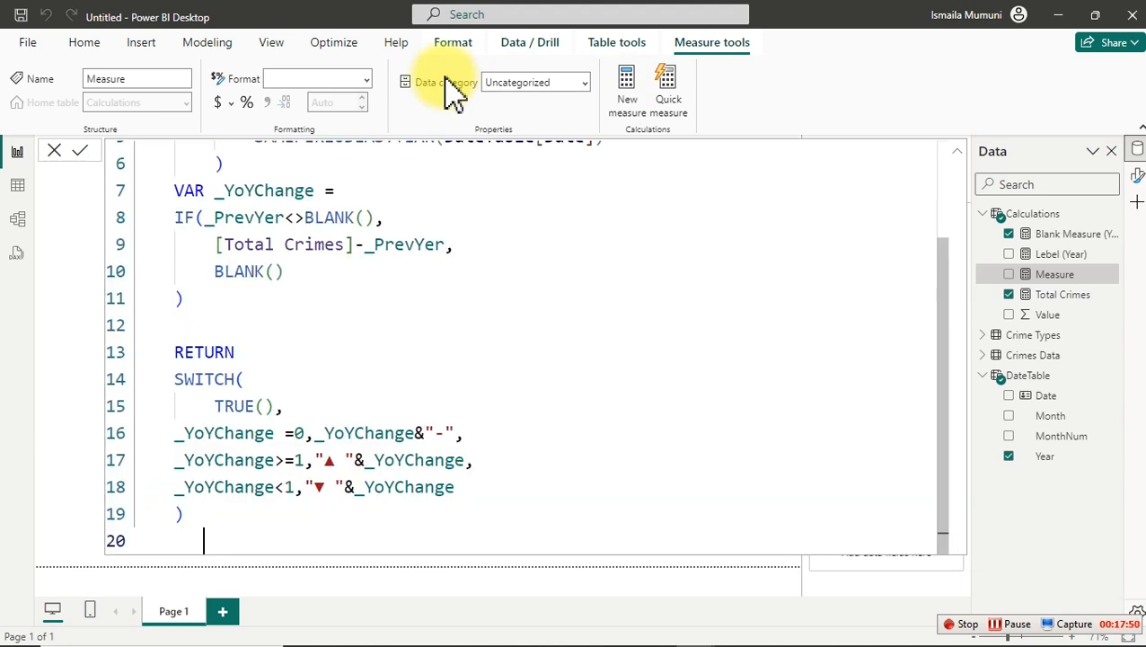
Rename the copied measure in its formula from Lebel (Year) to CF (Year).
{"action": "scroll", "coordinate": [411, 307], "scroll_direction": "up", "scroll_amount": 3}
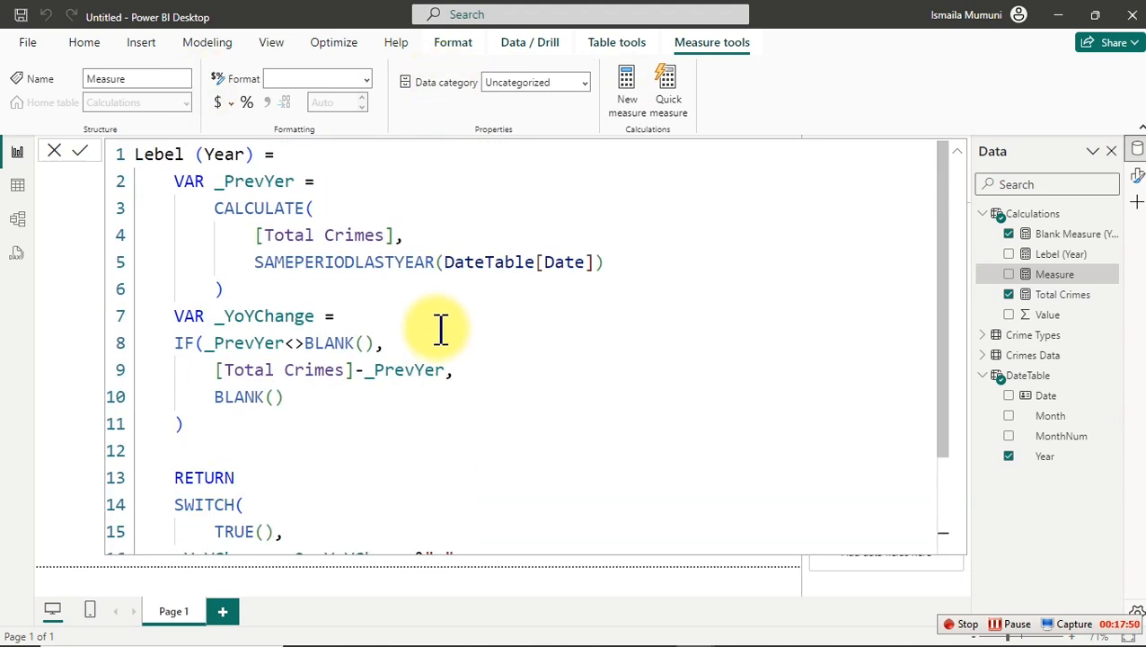
{"action": "left_click", "coordinate": [193, 154]}
{"action": "key", "text": "BackSpace"}
{"action": "key", "text": "BackSpace"}
{"action": "key", "text": "BackSpace"}
{"action": "key", "text": "BackSpace"}
{"action": "key", "text": "BackSpace"}
{"action": "key", "text": "BackSpace"}
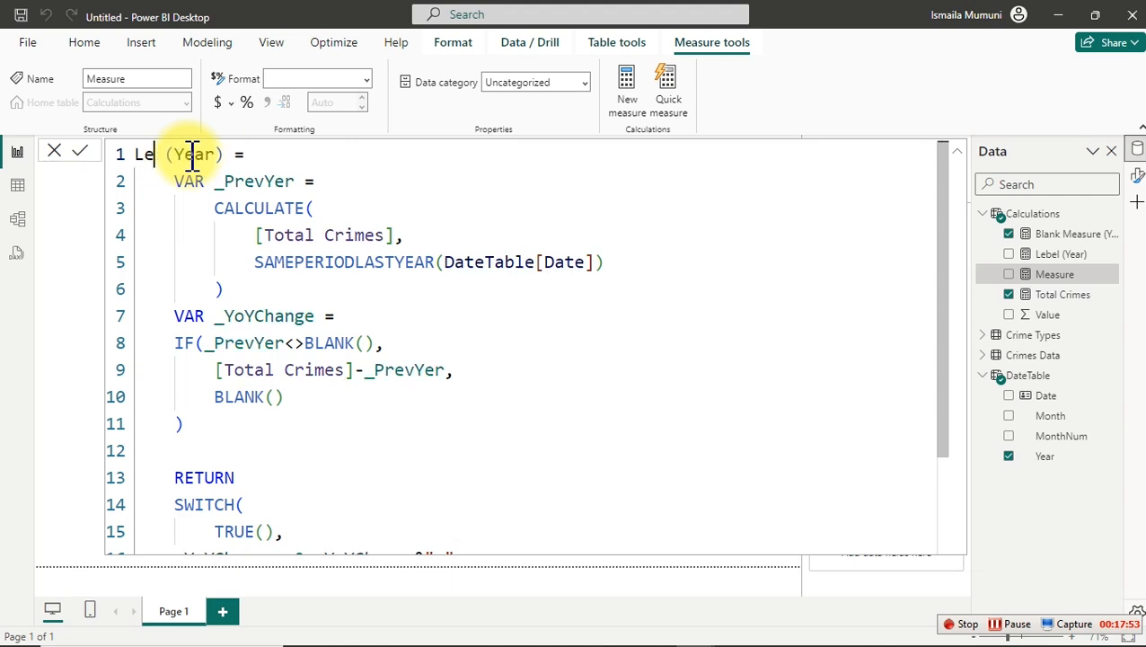
{"action": "type", "text": "Cf"}
{"action": "key", "text": "BackSpace"}
{"action": "type", "text": "F"}
Delete the three SWITCH result expressions in the new measure, keeping the _YoYChange conditions.
{"action": "scroll", "coordinate": [336, 316], "scroll_direction": "down", "scroll_amount": 1}
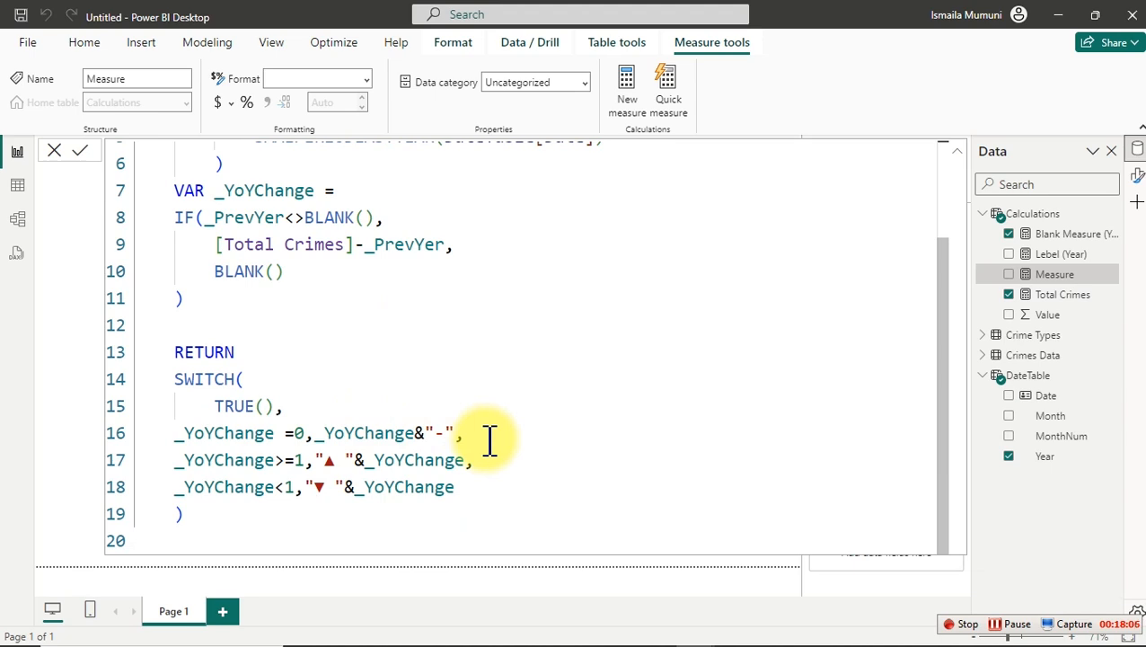
{"action": "left_click", "coordinate": [460, 434]}
{"action": "left_click_drag", "start_coordinate": [456, 436], "coordinate": [319, 435]}
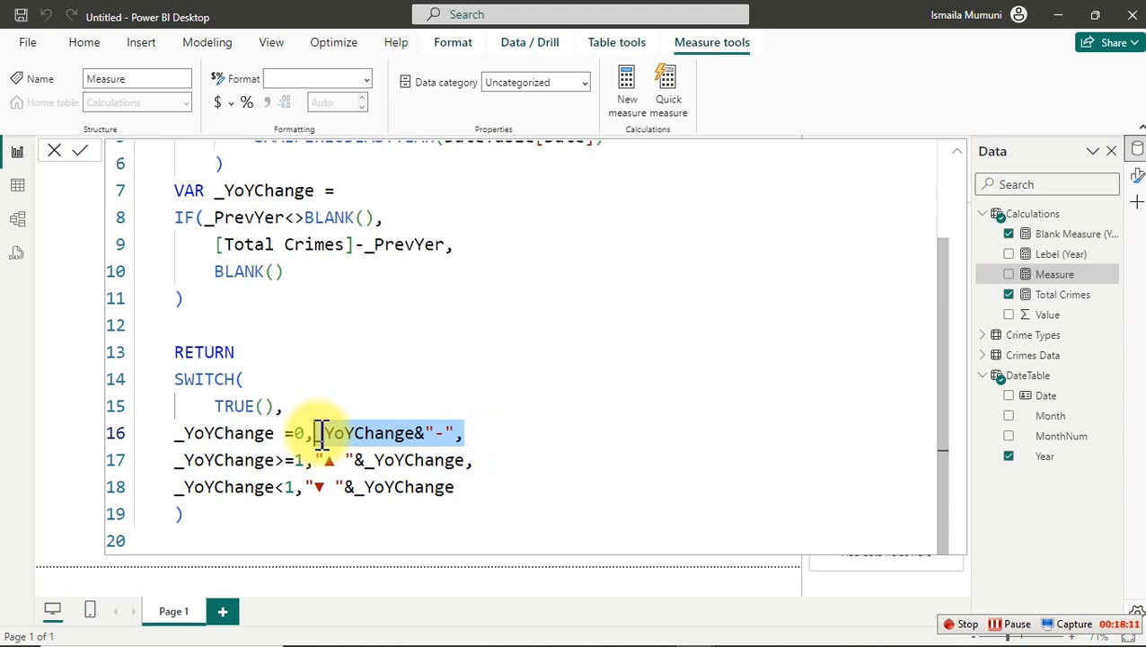
{"action": "key", "text": "BackSpace"}
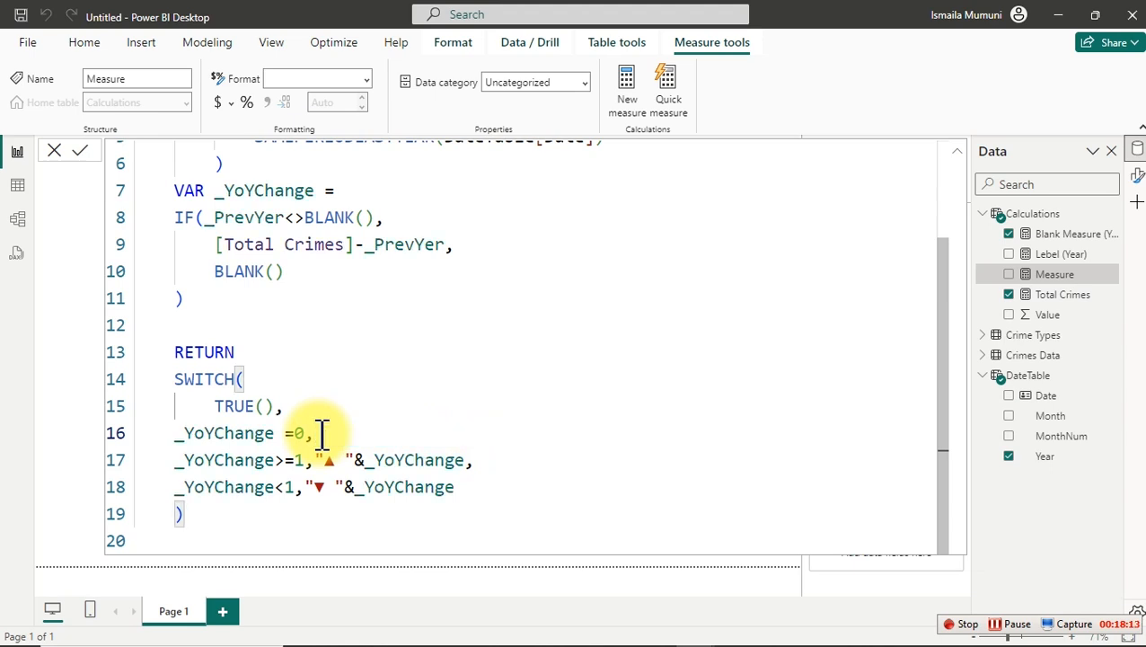
{"action": "left_click_drag", "start_coordinate": [476, 461], "coordinate": [316, 460]}
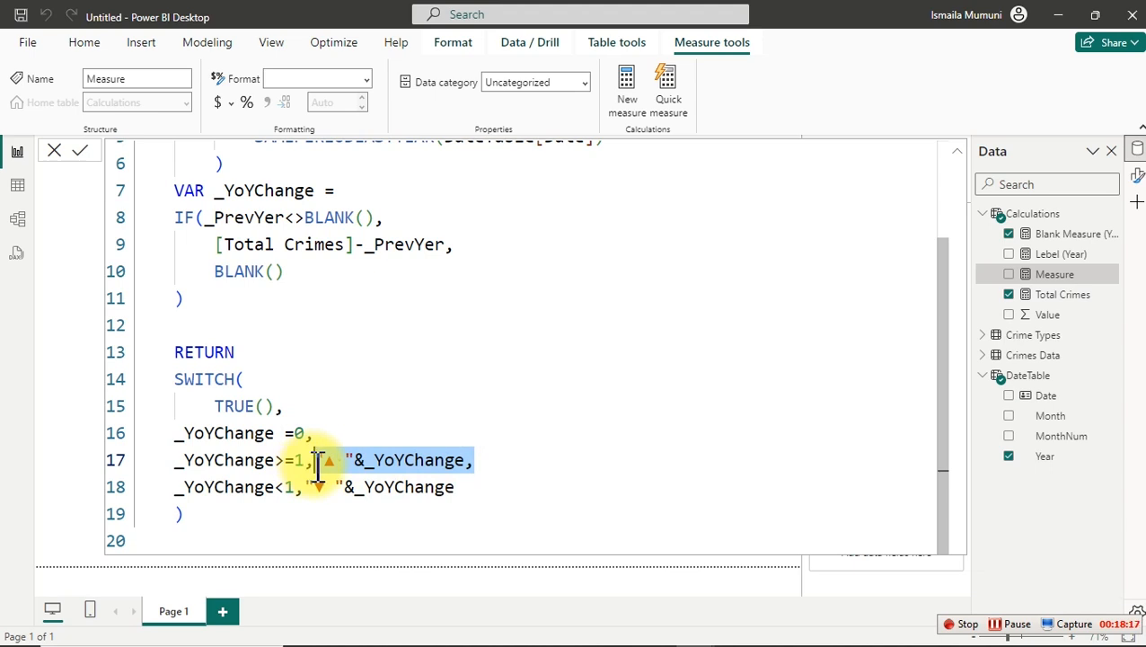
{"action": "key", "text": "BackSpace"}
{"action": "left_click_drag", "start_coordinate": [458, 487], "coordinate": [312, 490]}
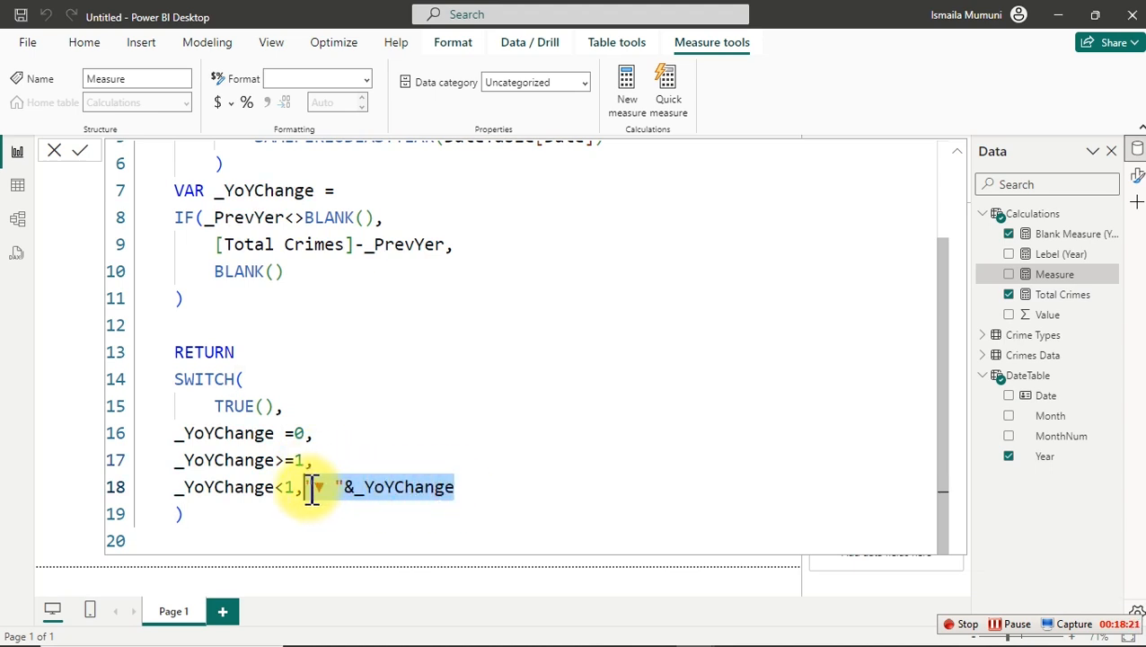
{"action": "key", "text": "BackSpace"}
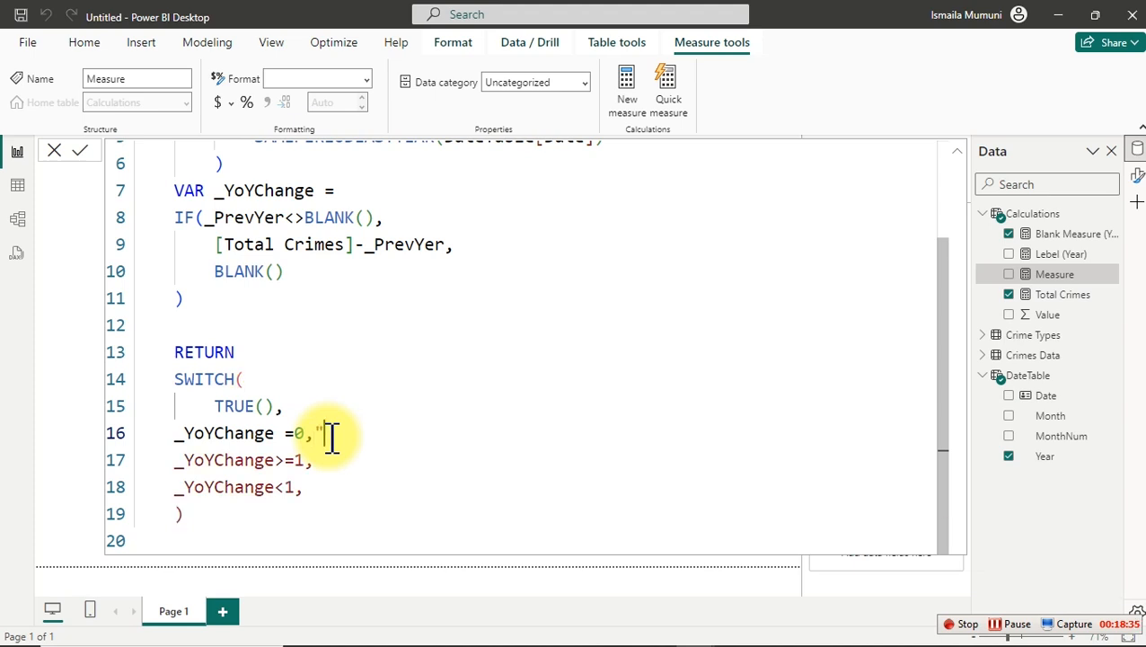
In the new measure's SWITCH, return "Gray" when _YoYChange =0 and "Green" when _YoYChange>=1.
{"action": "type", "text": "\"Gr"}
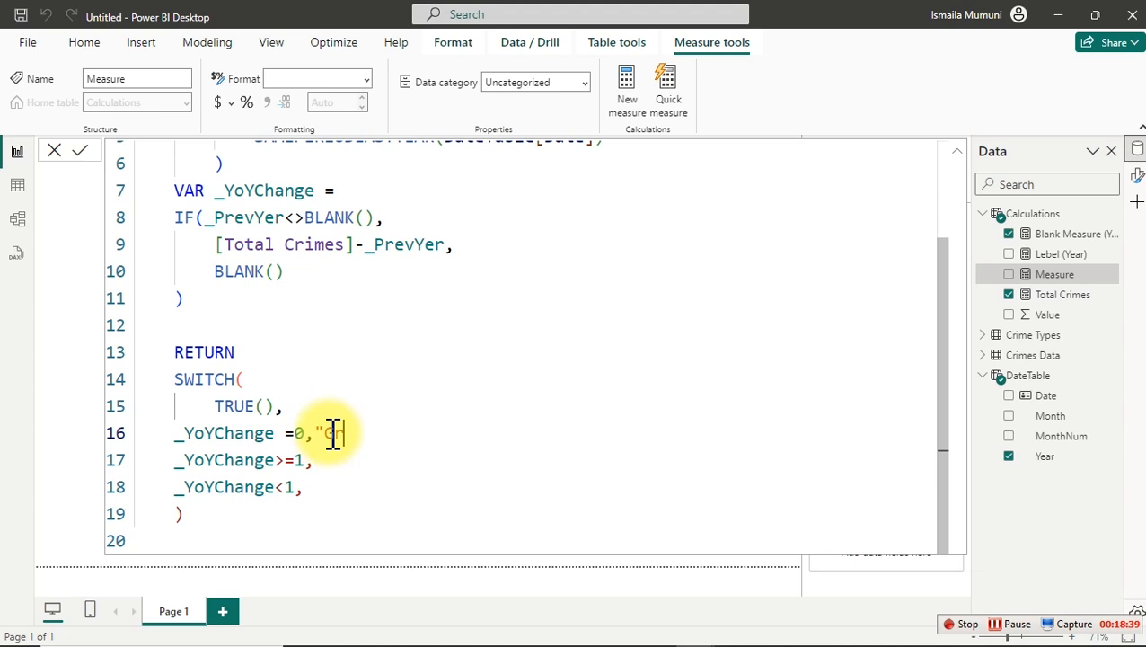
{"action": "type", "text": "ay\""}
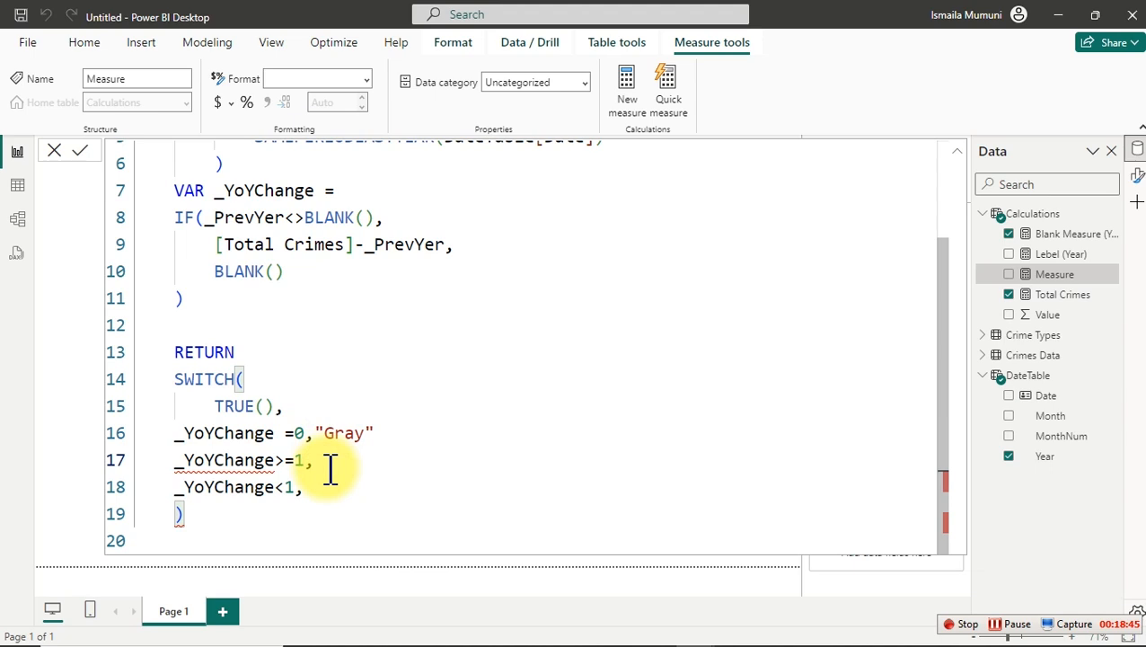
{"action": "left_click", "coordinate": [382, 433]}
{"action": "type", "text": ","}
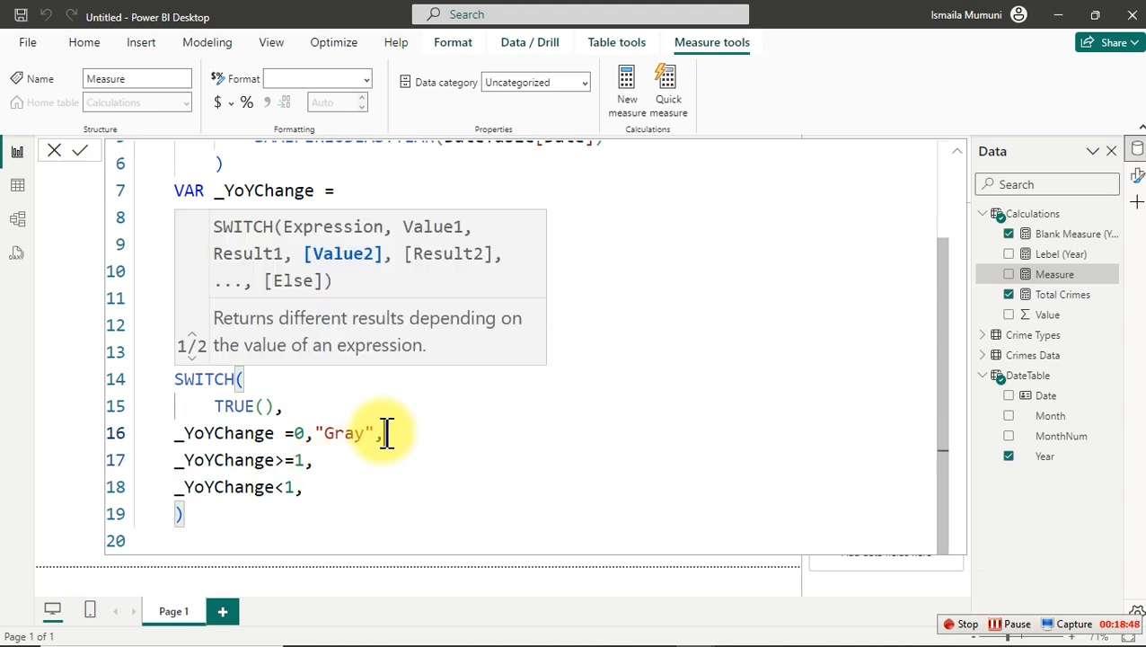
{"action": "left_click", "coordinate": [337, 462]}
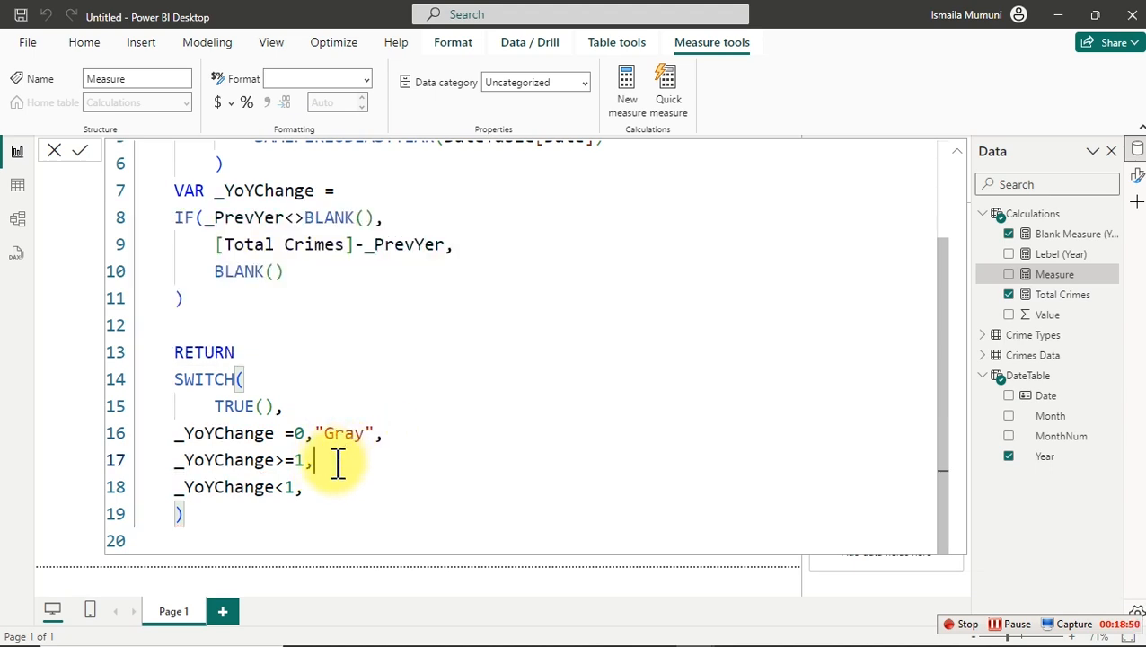
{"action": "type", "text": "\""}
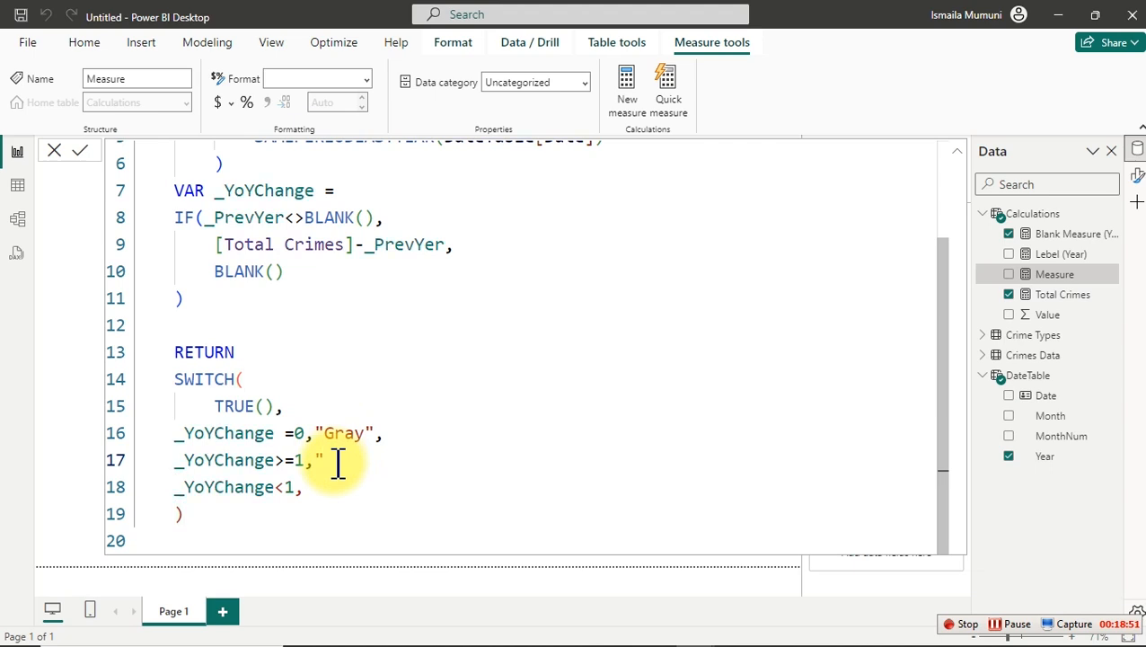
{"action": "type", "text": "Green\""}
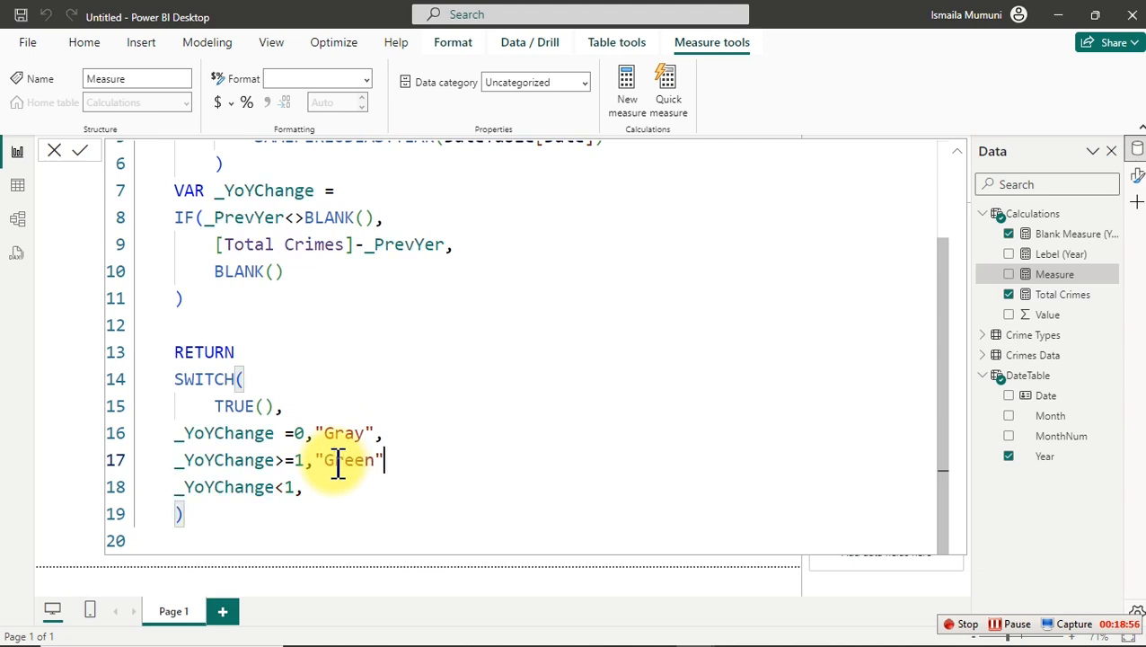
{"action": "type", "text": ","}
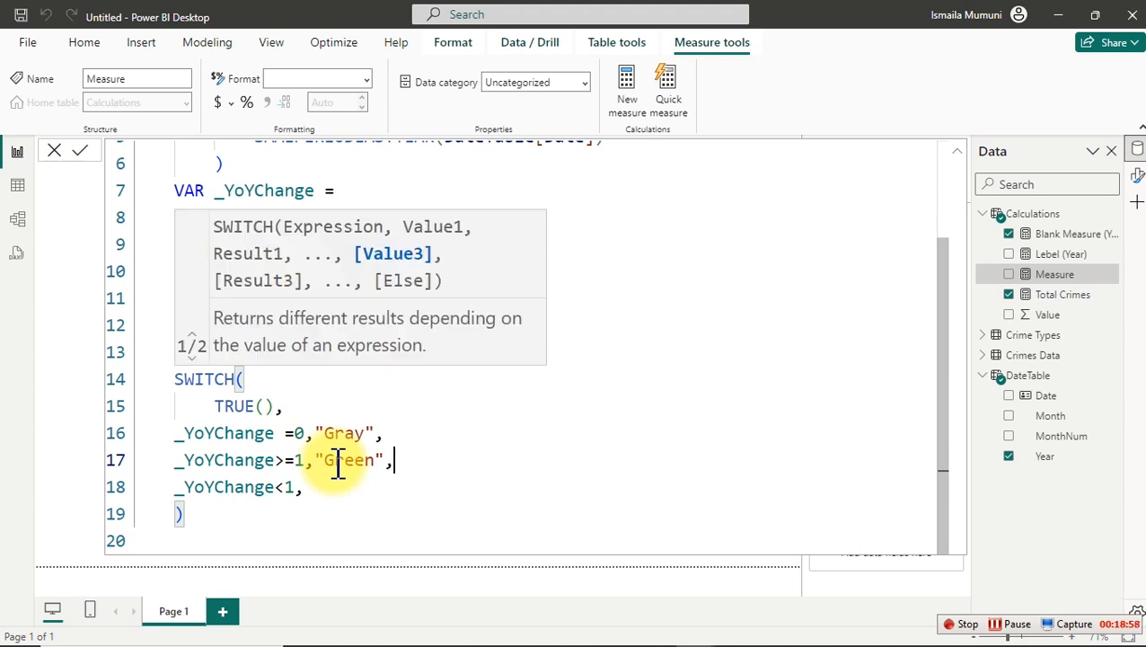
Return "Red" for the _YoYChange<1 condition and commit the CF (Year) measure.
{"action": "left_click", "coordinate": [332, 493]}
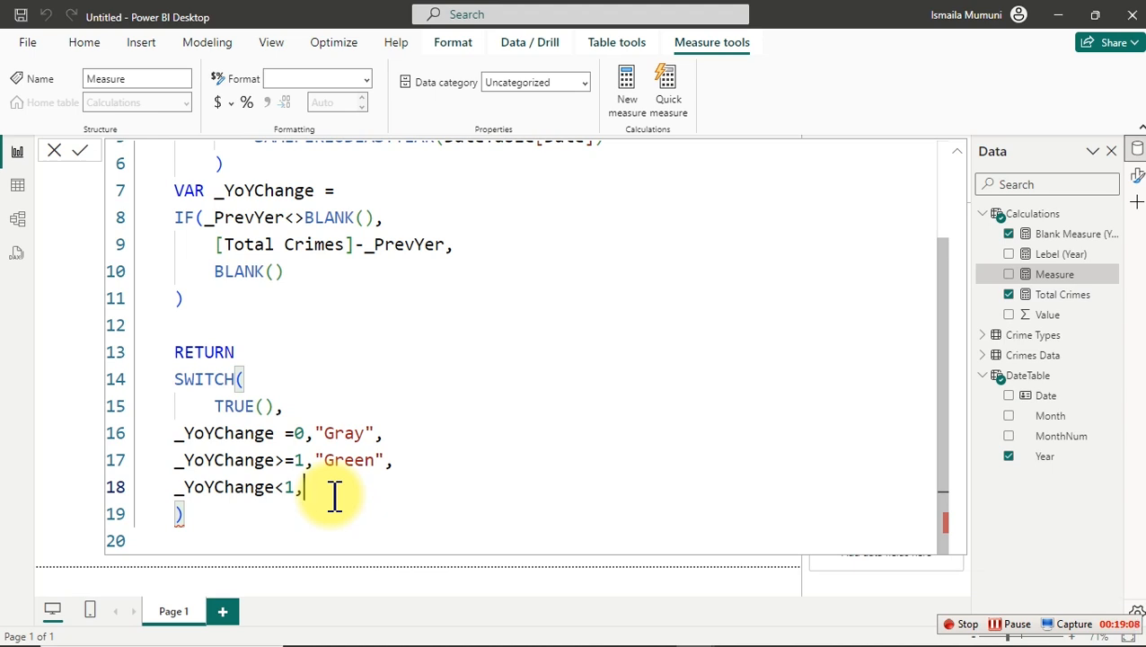
{"action": "type", "text": "\""}
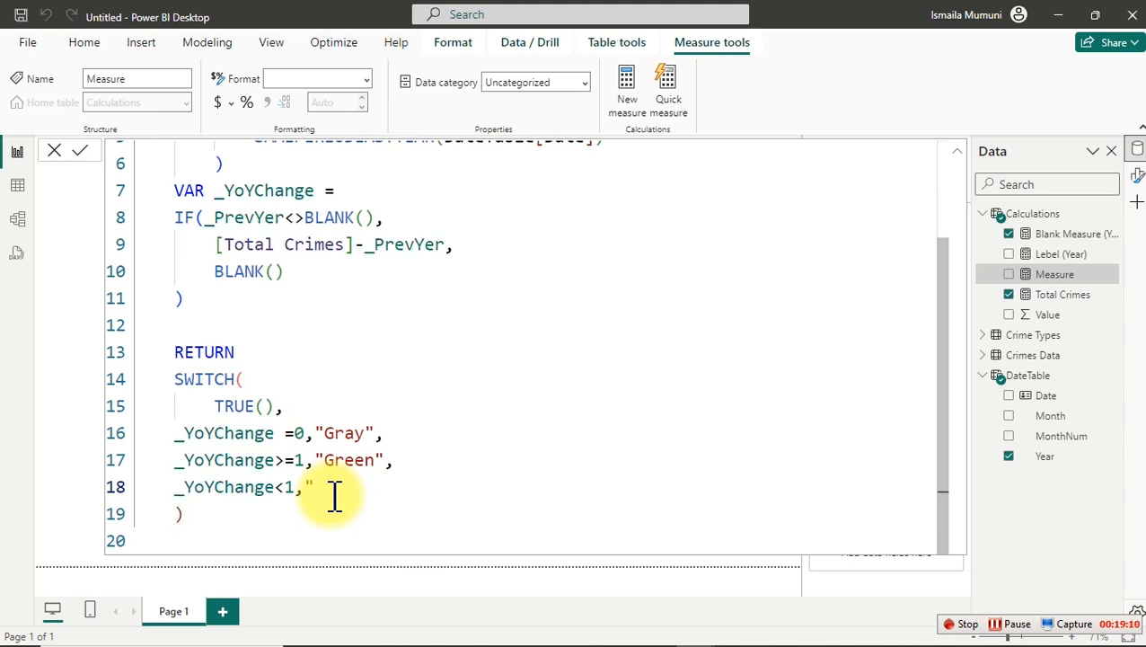
{"action": "type", "text": "Red\""}
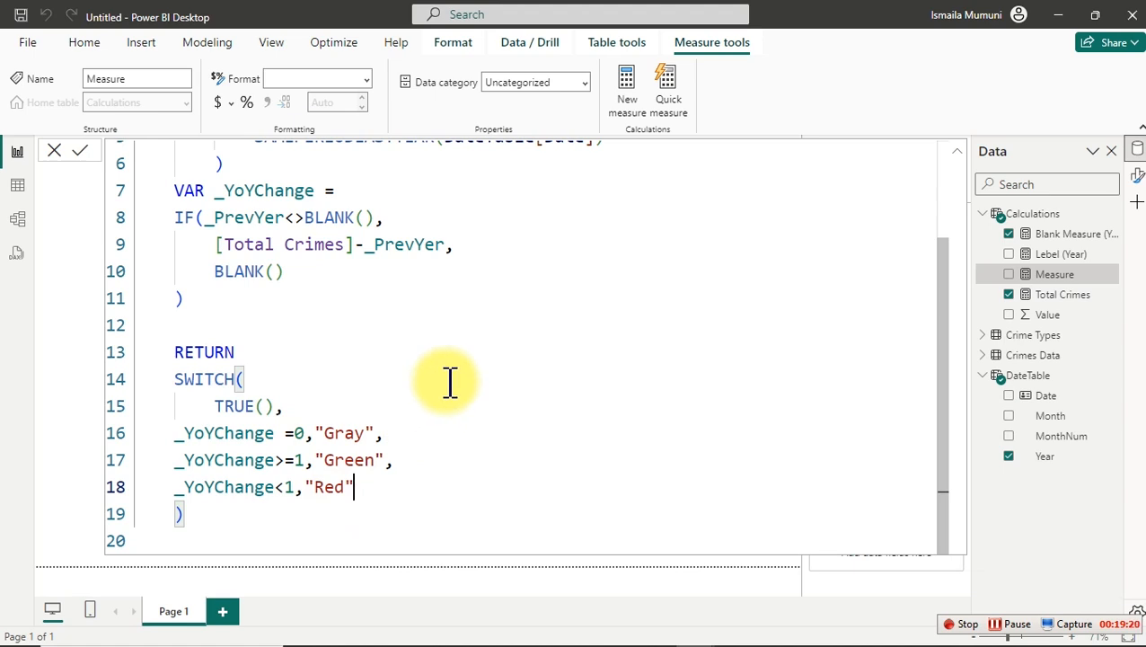
{"action": "key", "text": "Return"}
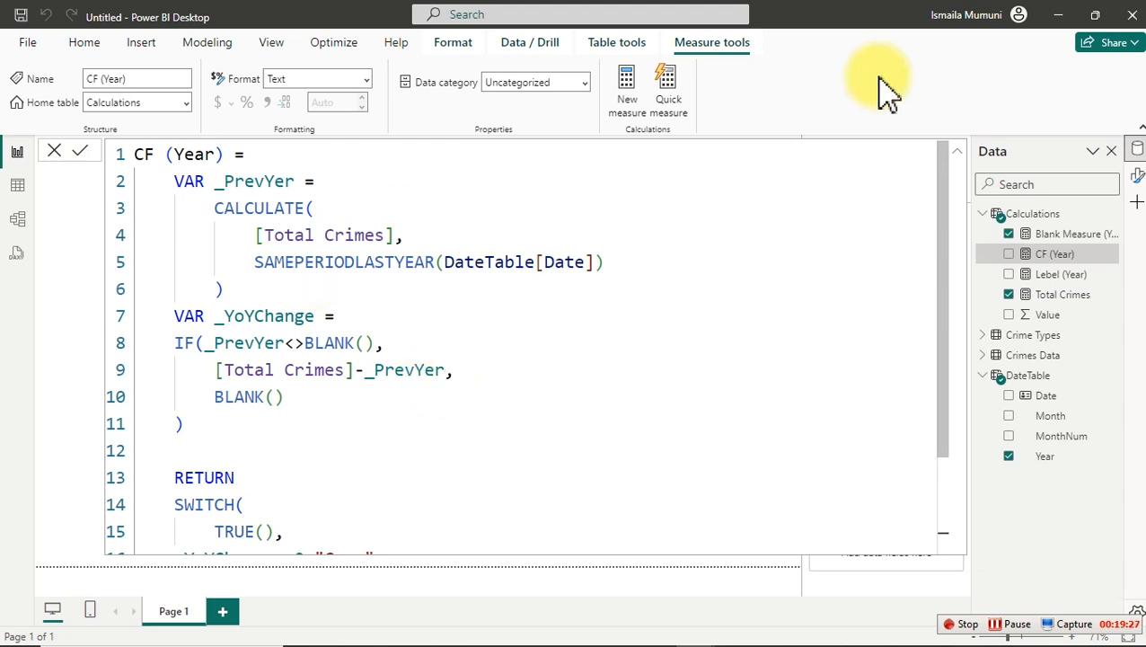
Leave the formula and bring up the column chart's data label value settings for the Blank Measure (Year) series.
{"action": "left_click", "coordinate": [1049, 315]}
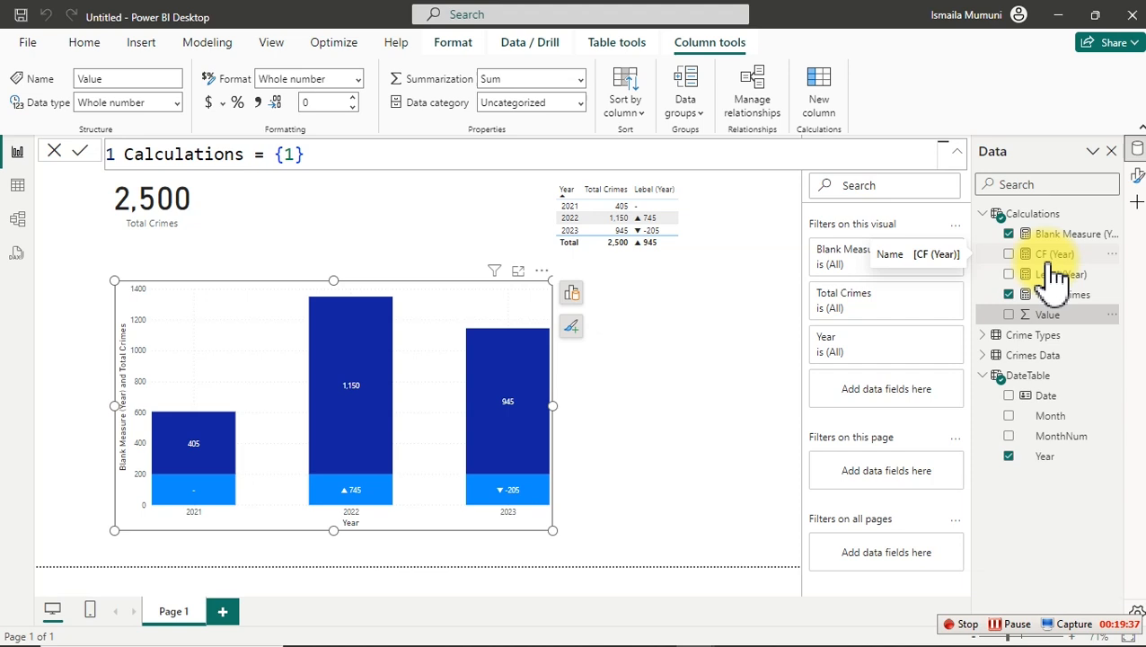
{"action": "left_click", "coordinate": [1137, 175]}
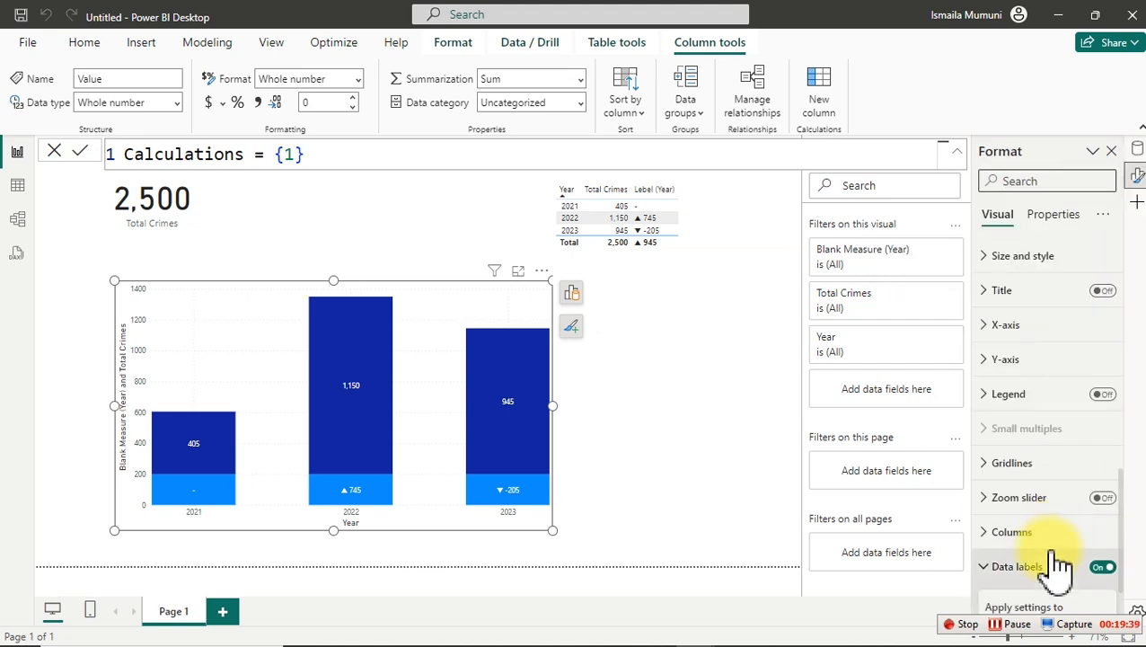
{"action": "scroll", "coordinate": [1055, 539], "scroll_direction": "down", "scroll_amount": 5}
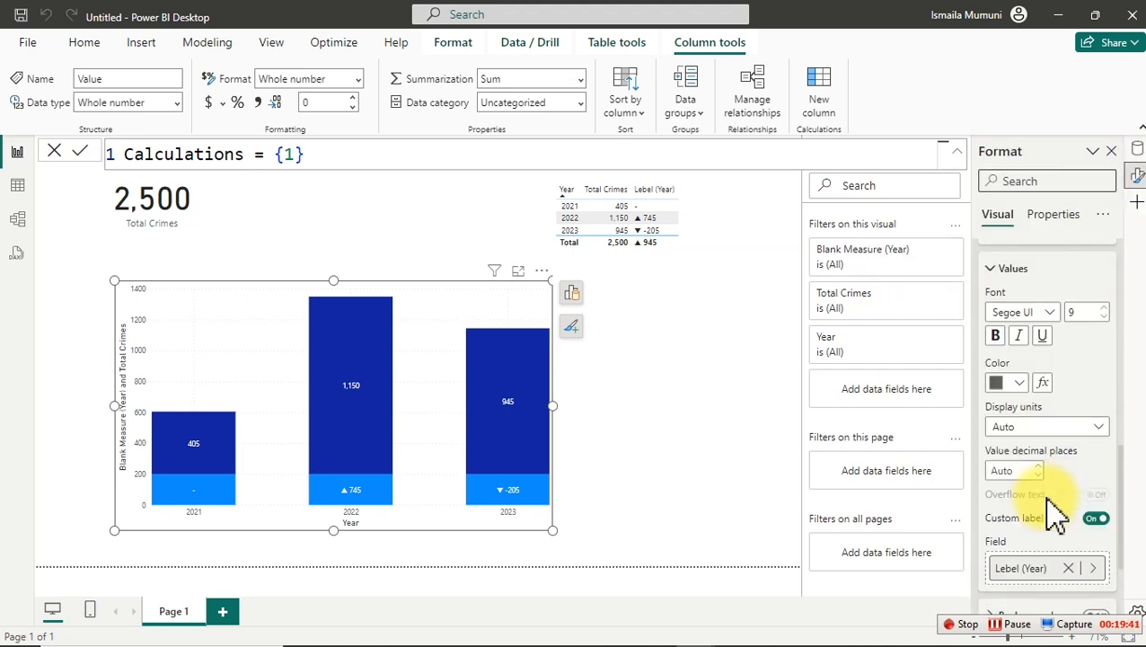
{"action": "scroll", "coordinate": [1055, 512], "scroll_direction": "down", "scroll_amount": 1}
{"action": "scroll", "coordinate": [1058, 503], "scroll_direction": "up", "scroll_amount": 4}
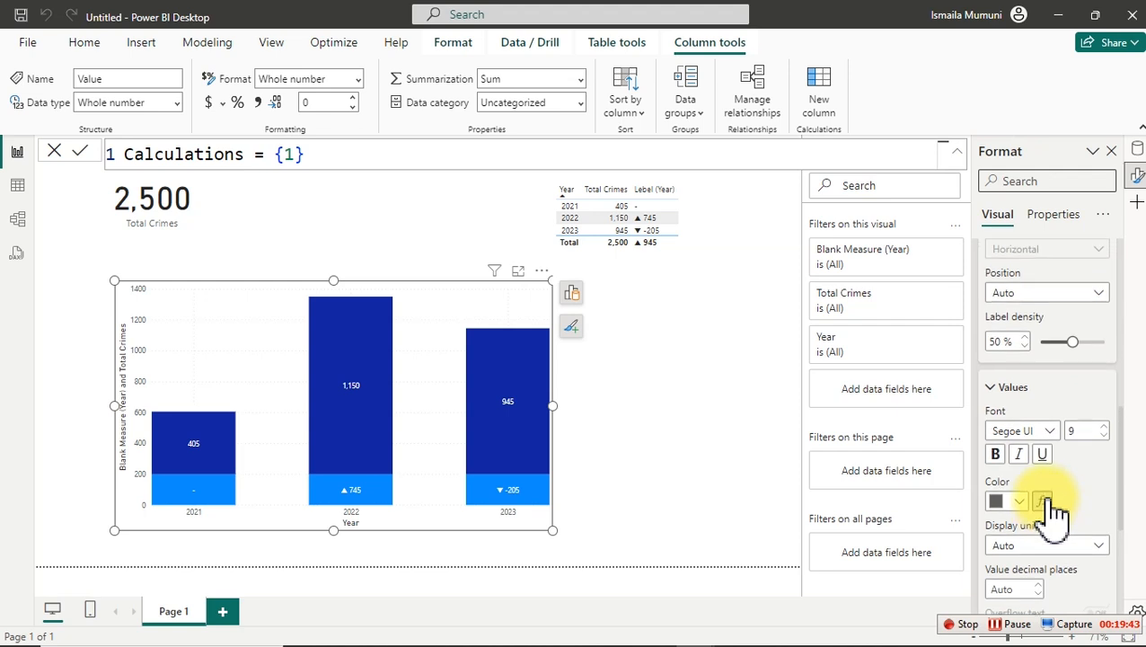
{"action": "scroll", "coordinate": [1069, 449], "scroll_direction": "down", "scroll_amount": 2}
{"action": "scroll", "coordinate": [1078, 423], "scroll_direction": "down", "scroll_amount": 4}
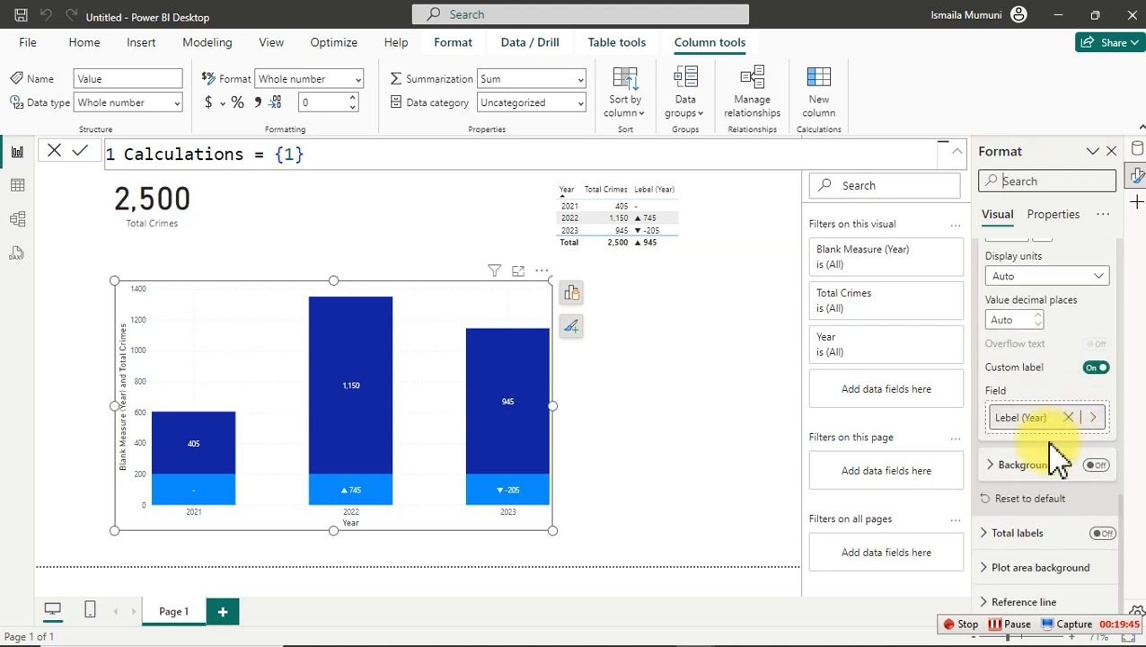
{"action": "scroll", "coordinate": [1060, 359], "scroll_direction": "up", "scroll_amount": 2}
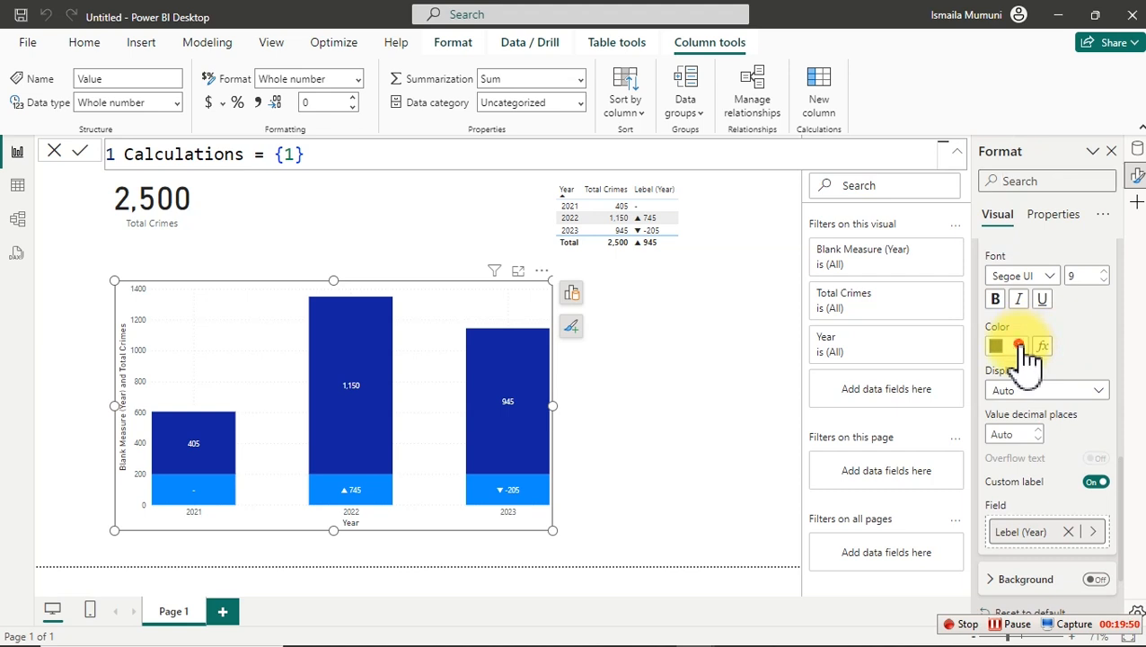
Try a fixed red and a fixed white color for the Blank Measure (Year) data labels.
{"action": "left_click", "coordinate": [1015, 346]}
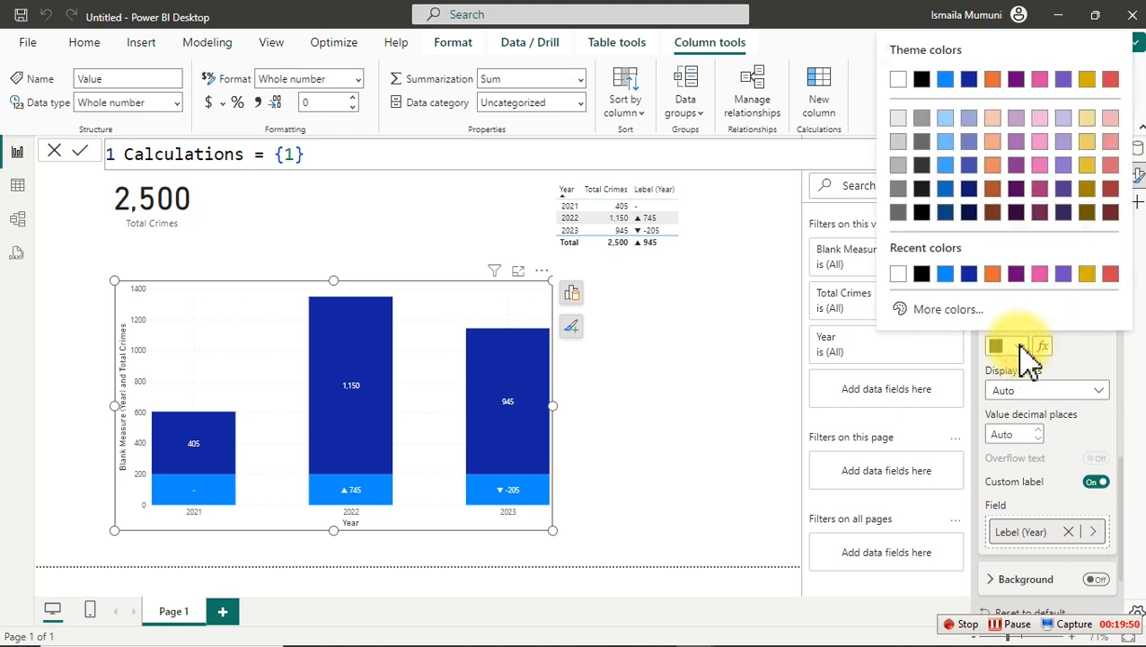
{"action": "left_click", "coordinate": [1107, 80]}
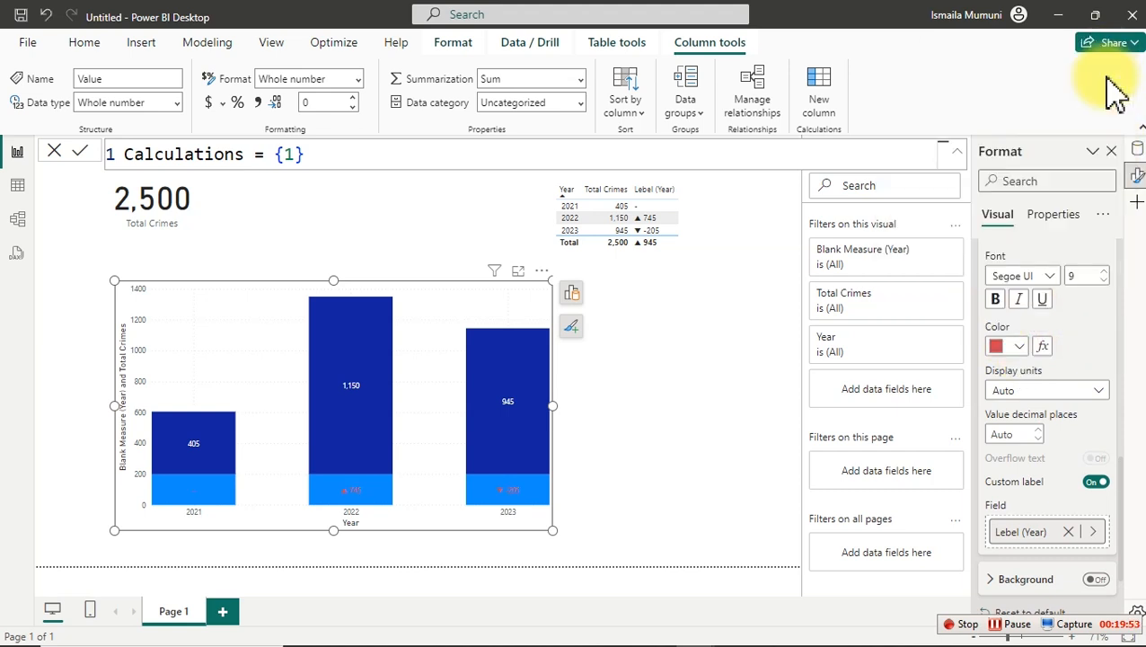
{"action": "mouse_move", "coordinate": [500, 519]}
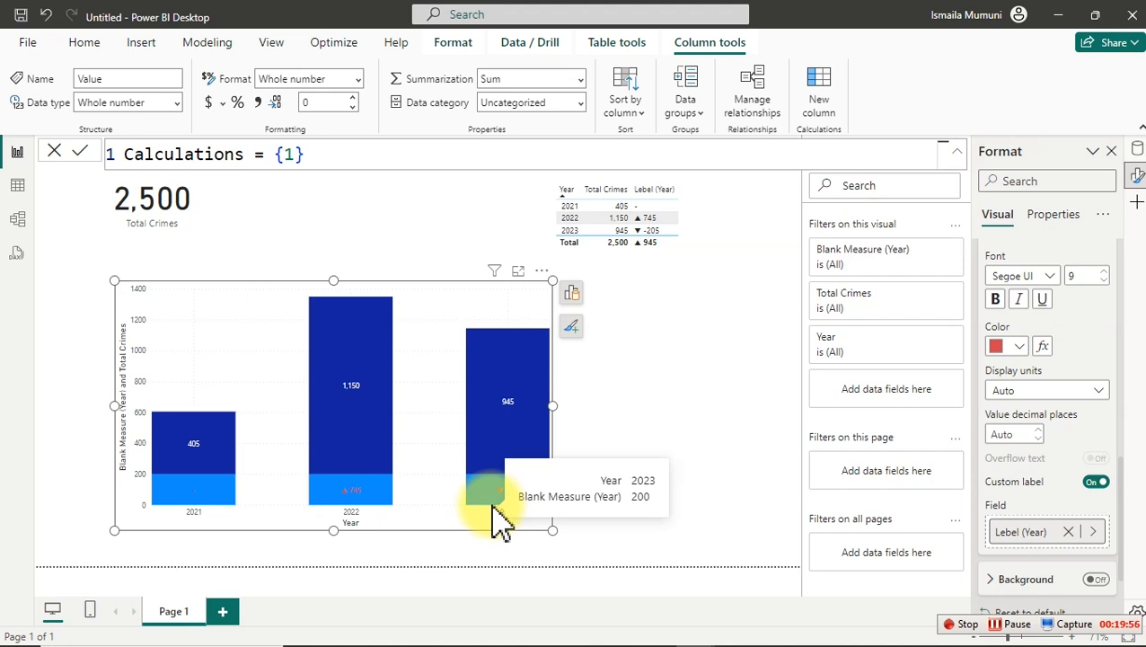
{"action": "left_click", "coordinate": [1004, 347]}
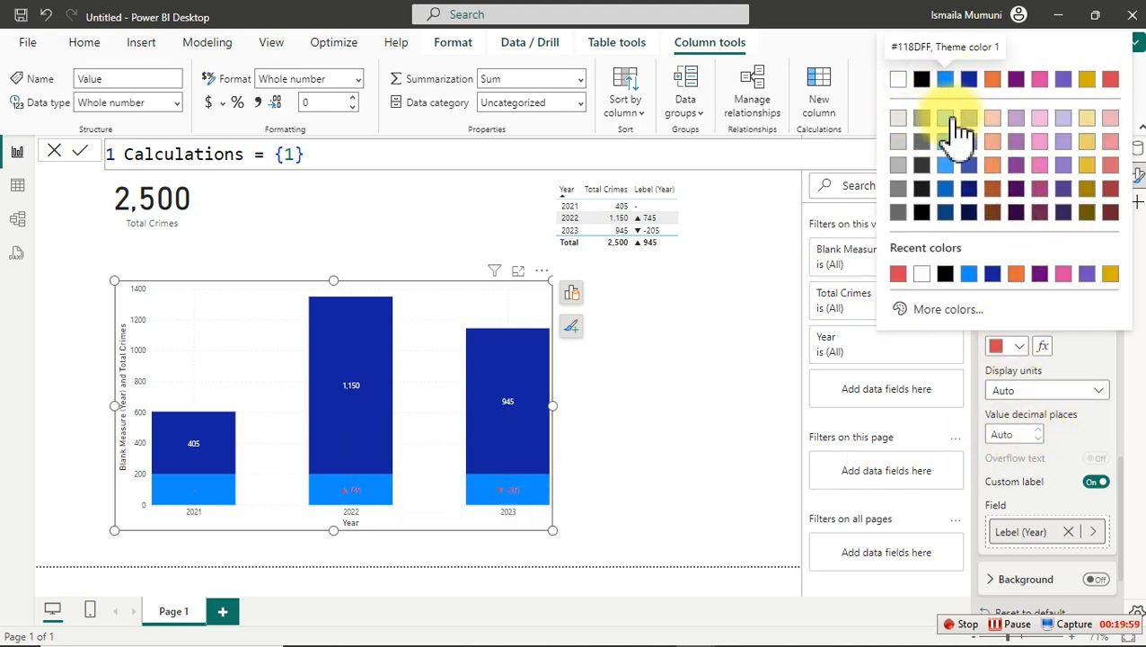
{"action": "left_click", "coordinate": [898, 79]}
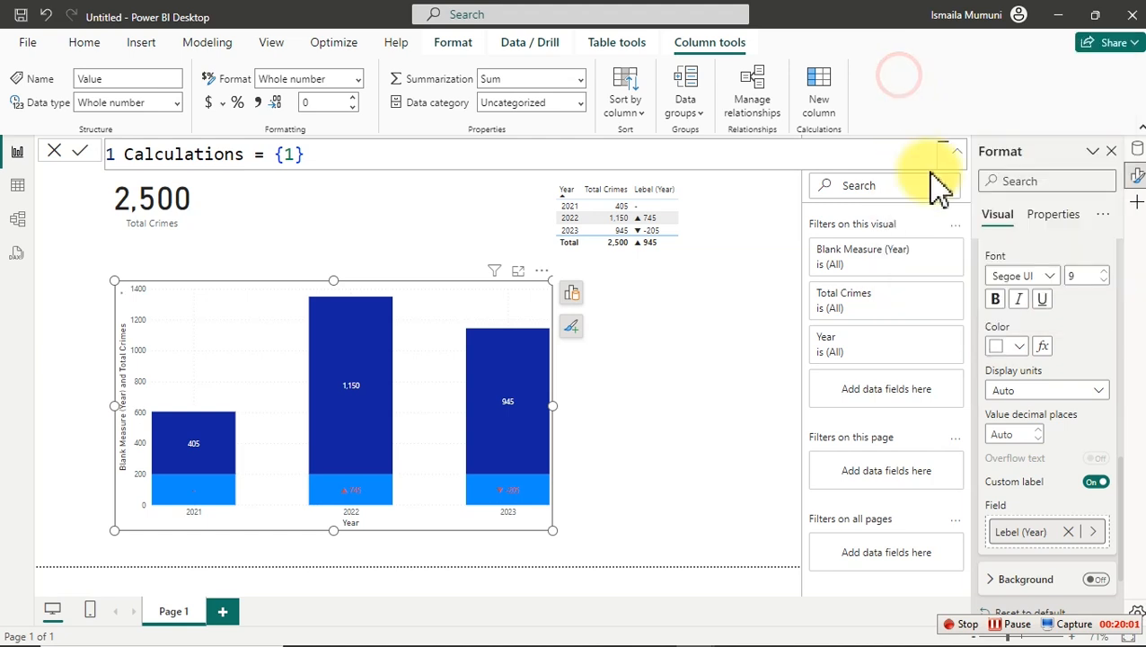
Color the Blank Measure (Year) data labels conditionally by field value, based on CF (Year) from Calculations.
{"action": "left_click", "coordinate": [1042, 347]}
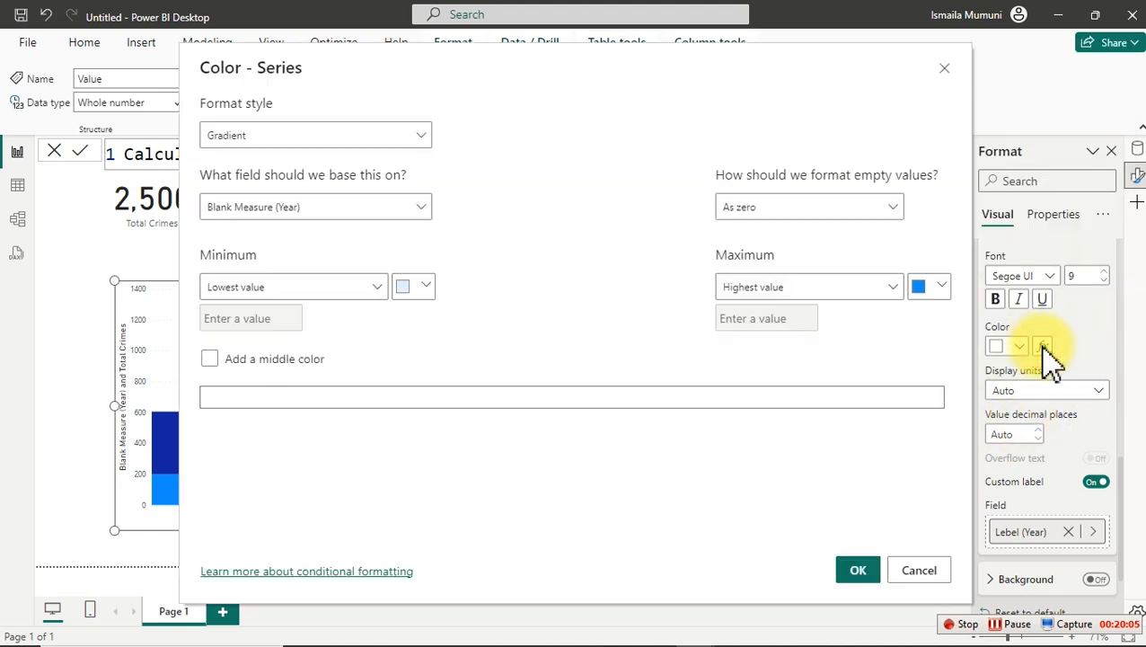
{"action": "left_click", "coordinate": [297, 135]}
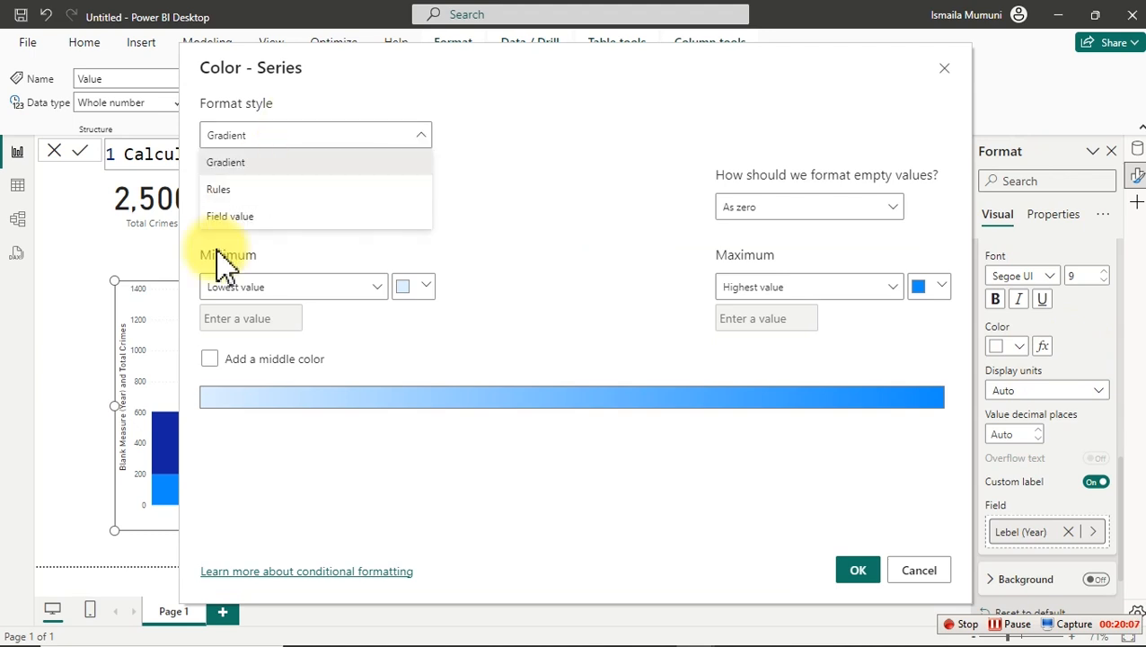
{"action": "left_click", "coordinate": [233, 215]}
{"action": "left_click", "coordinate": [249, 209]}
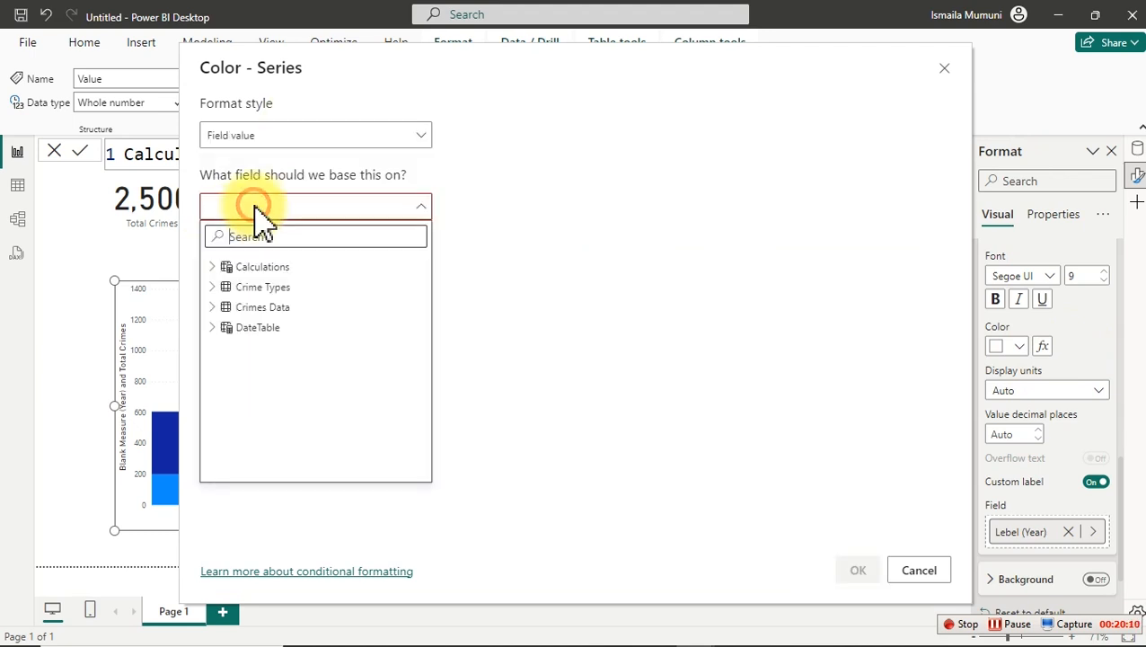
{"action": "left_click", "coordinate": [224, 270]}
{"action": "left_click", "coordinate": [269, 307]}
{"action": "left_click", "coordinate": [857, 570]}
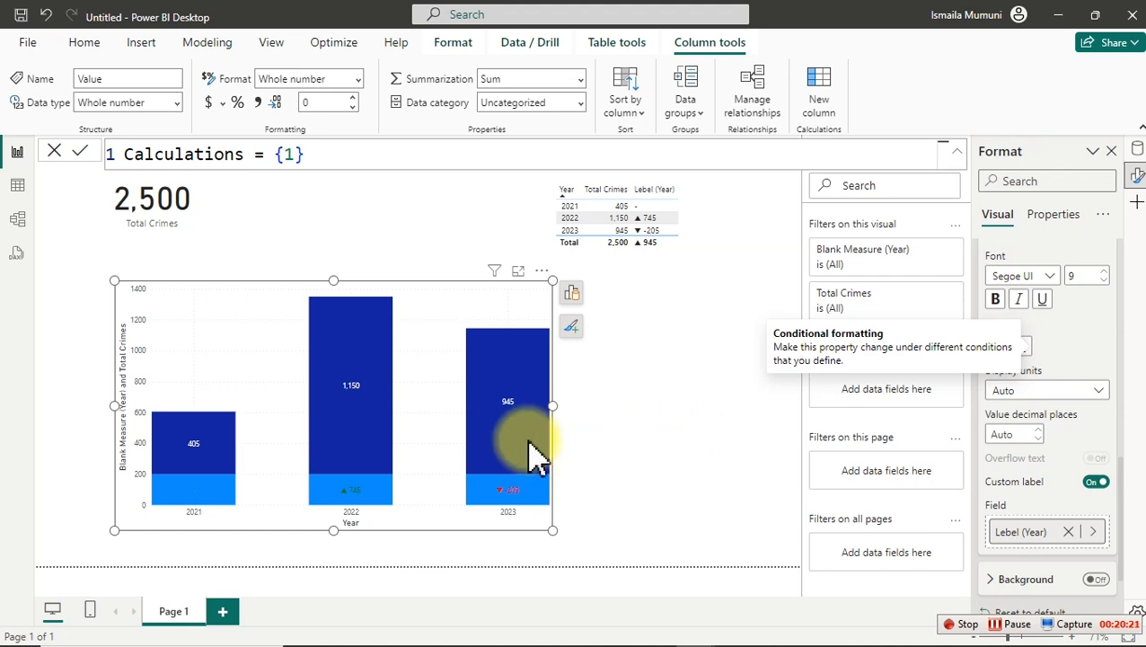
{"action": "mouse_move", "coordinate": [222, 494]}
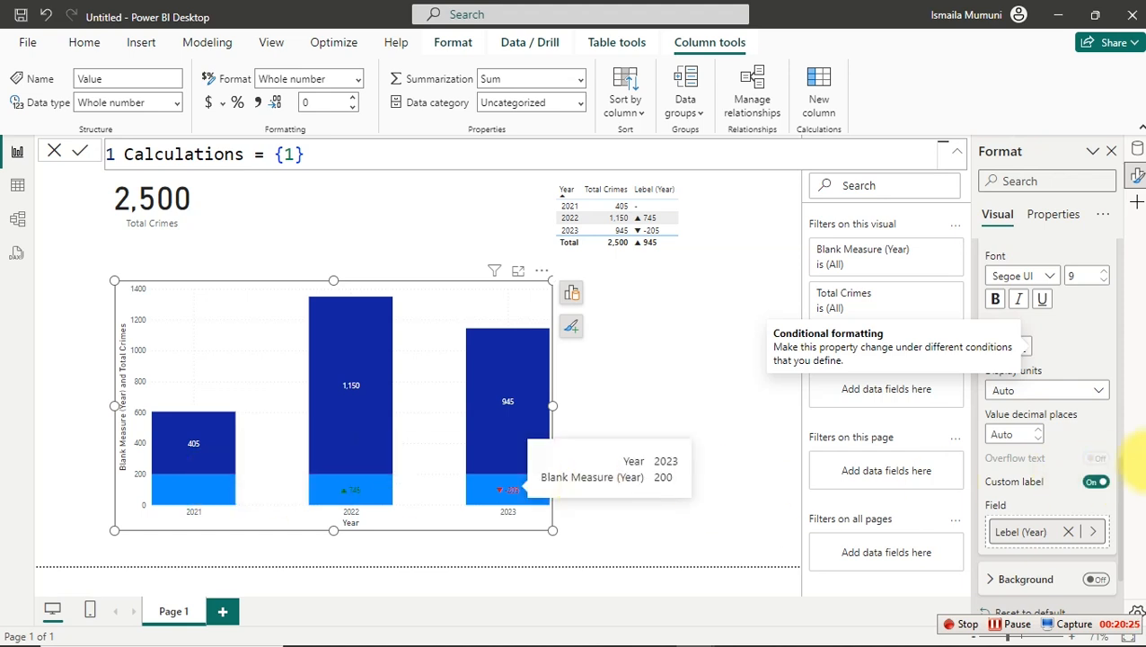
Set the column color of the Blank Measure (Year) series to white.
{"action": "scroll", "coordinate": [1078, 400], "scroll_direction": "up", "scroll_amount": 2}
{"action": "scroll", "coordinate": [1078, 400], "scroll_direction": "up", "scroll_amount": 6}
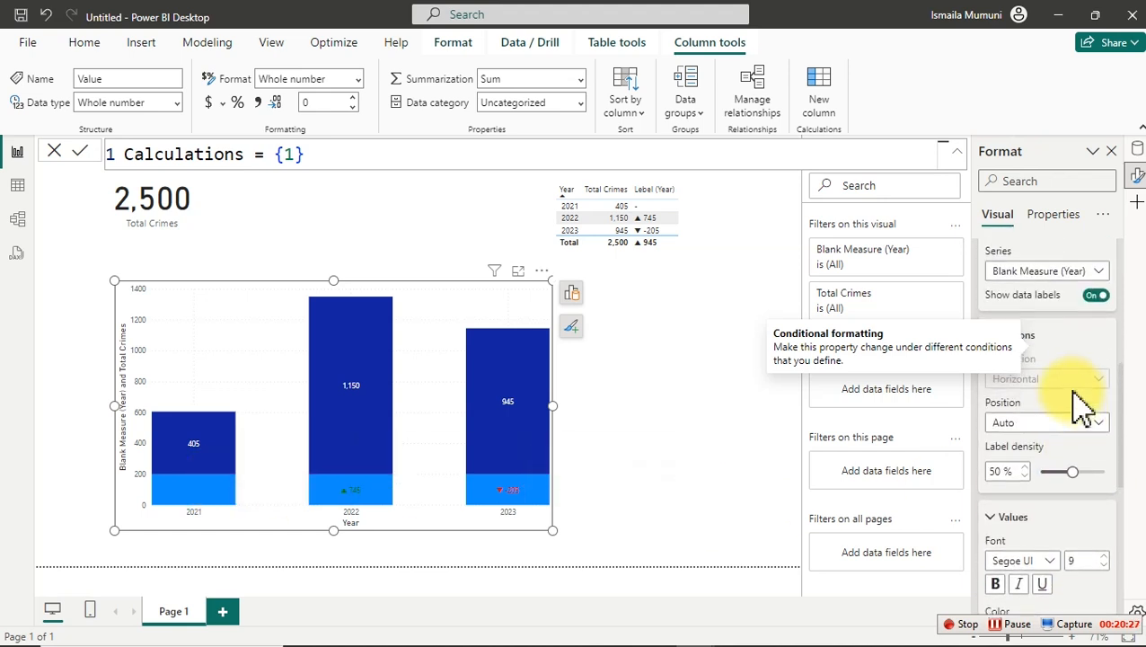
{"action": "scroll", "coordinate": [1083, 400], "scroll_direction": "up", "scroll_amount": 1}
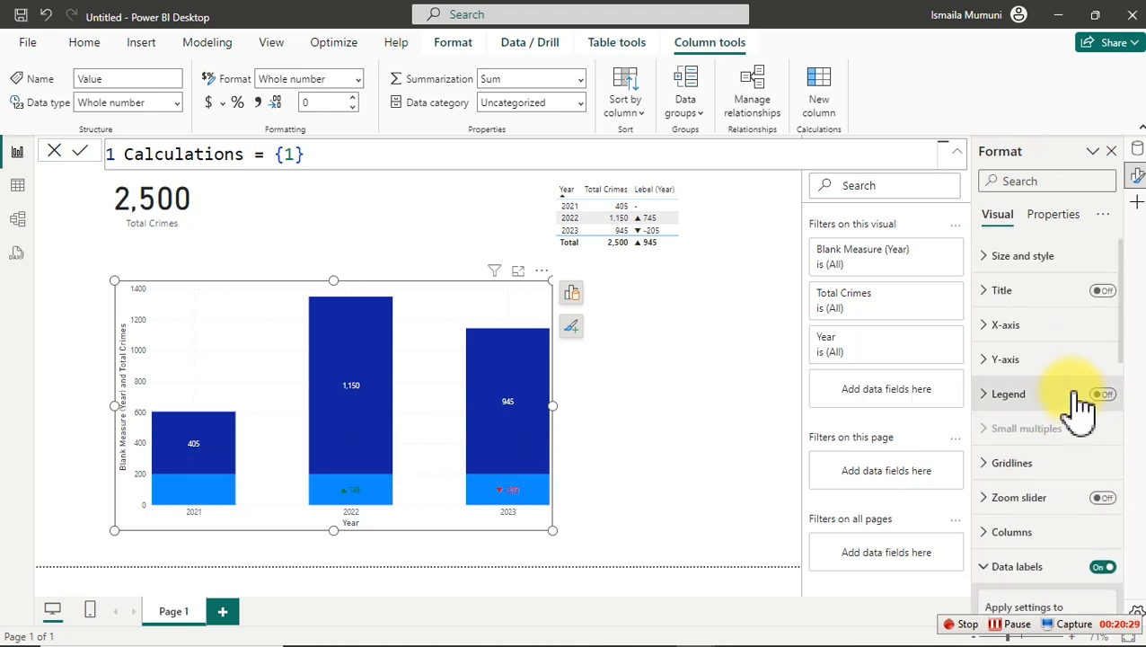
{"action": "left_click", "coordinate": [997, 532]}
{"action": "scroll", "coordinate": [1029, 490], "scroll_direction": "down", "scroll_amount": 4}
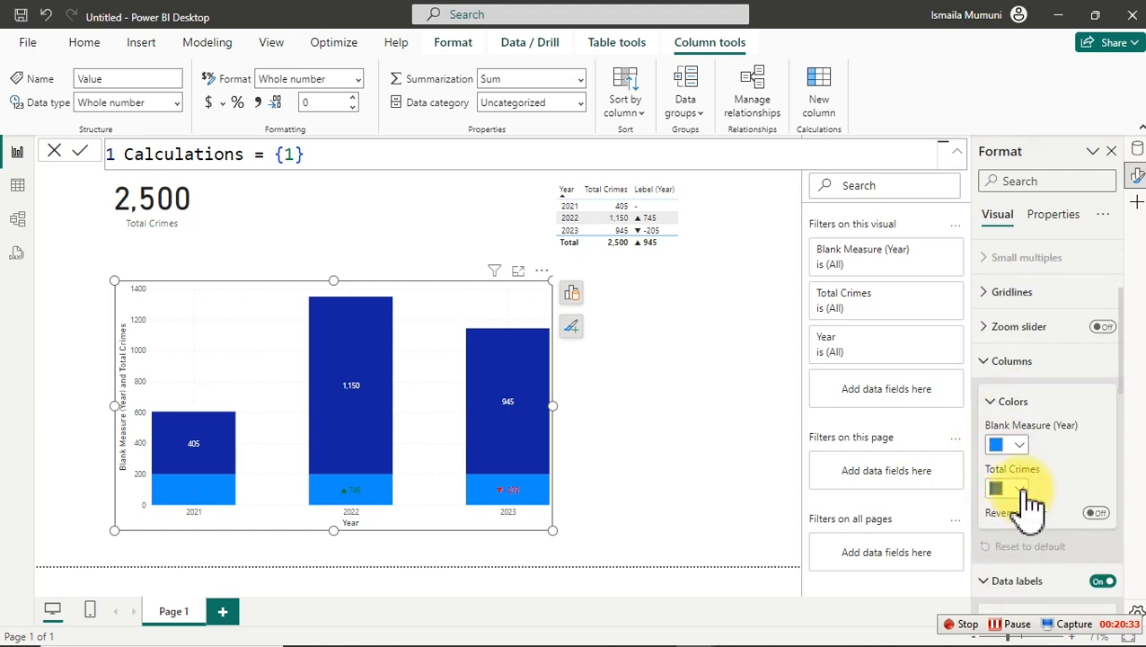
{"action": "left_click", "coordinate": [1015, 447]}
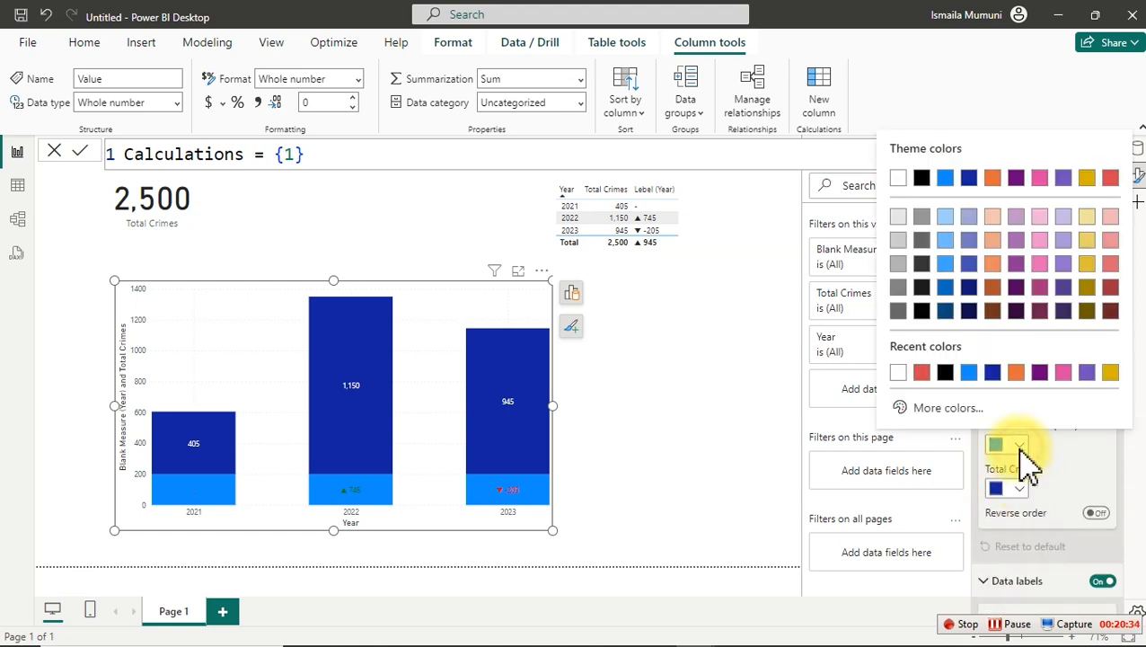
{"action": "left_click", "coordinate": [899, 180]}
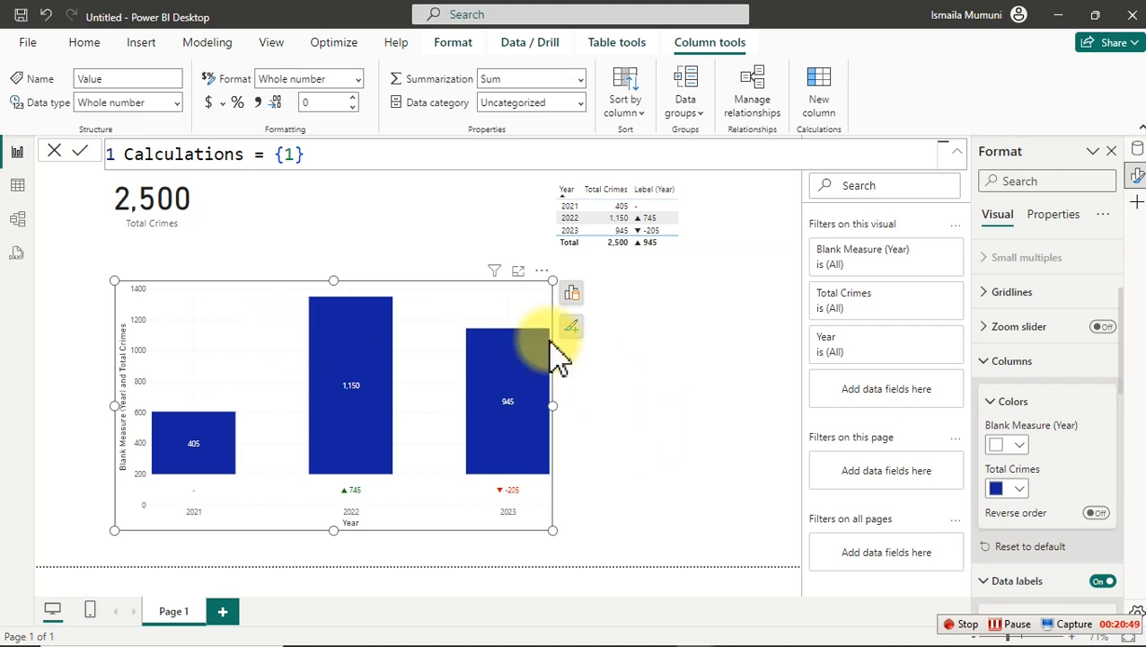
Turn off the Y-axis title and values on the column chart.
{"action": "left_click", "coordinate": [1102, 361]}
{"action": "left_click", "coordinate": [1047, 397]}
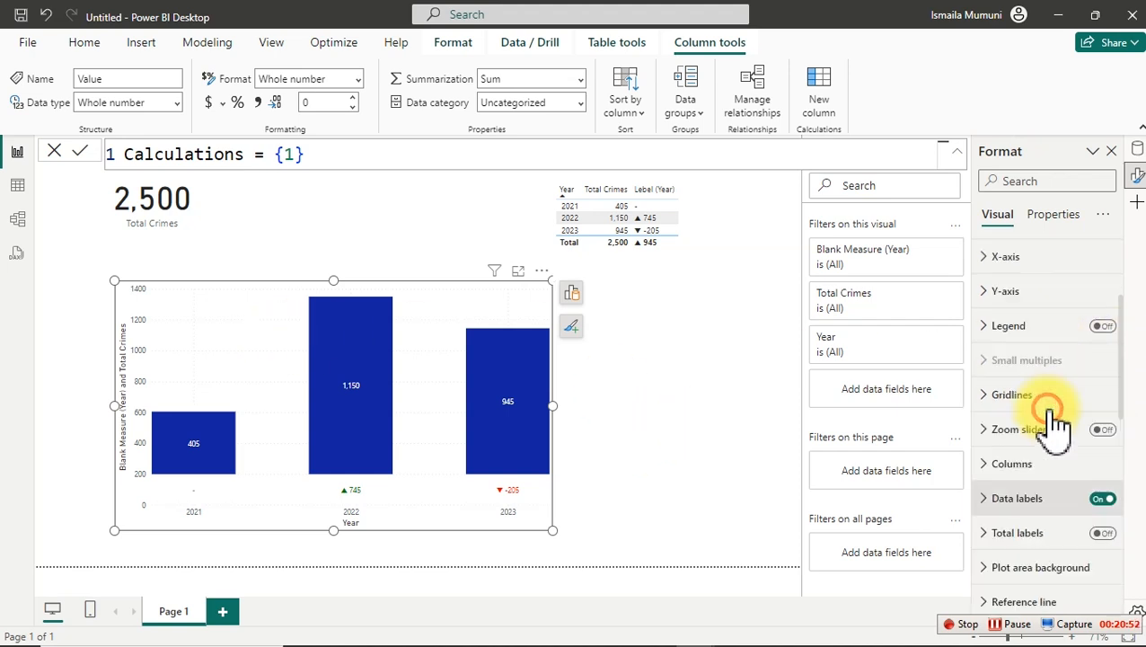
{"action": "left_click", "coordinate": [1042, 298]}
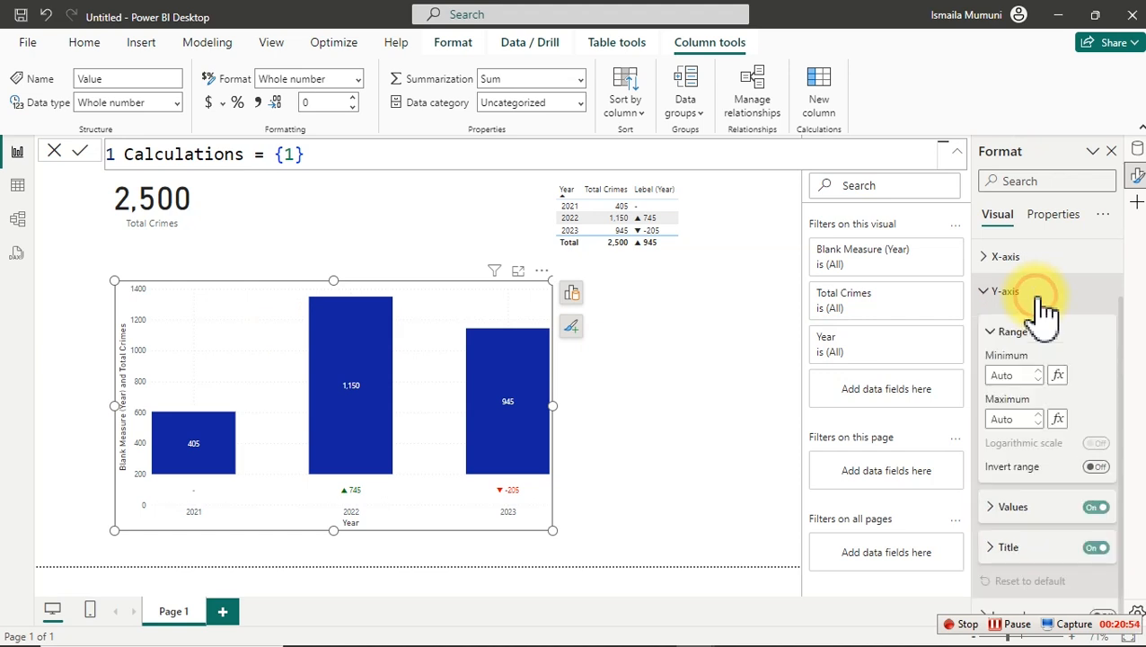
{"action": "left_click", "coordinate": [1092, 550]}
{"action": "left_click", "coordinate": [1094, 508]}
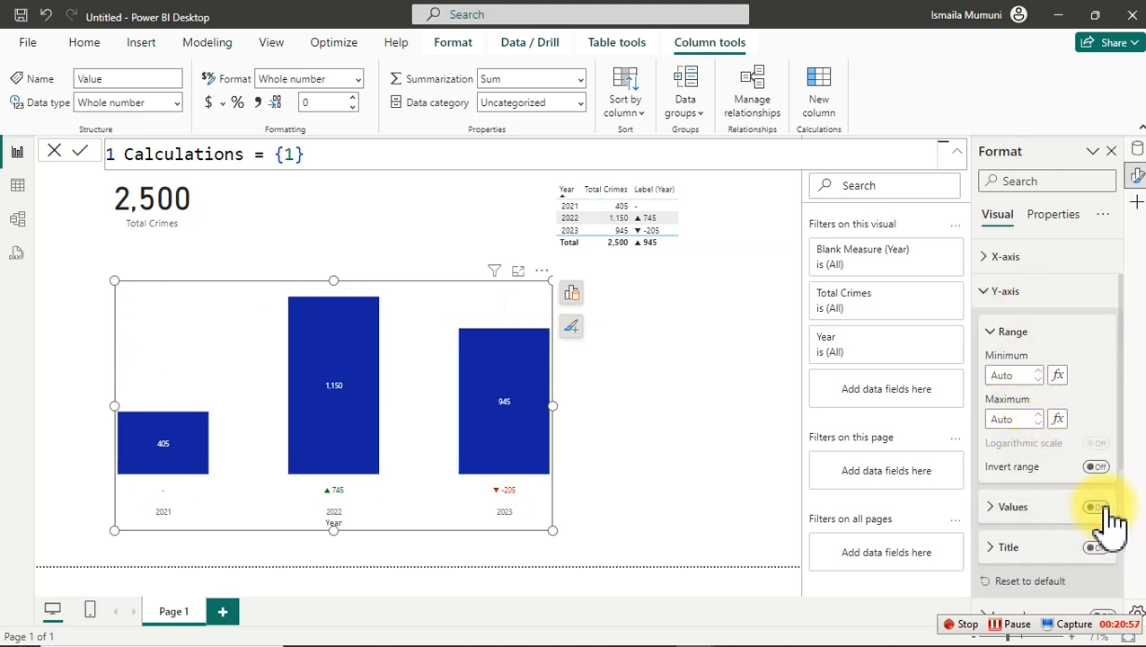
Turn off the X-axis title of the yearly column chart and make its X-axis values bold.
{"action": "left_click", "coordinate": [1030, 292]}
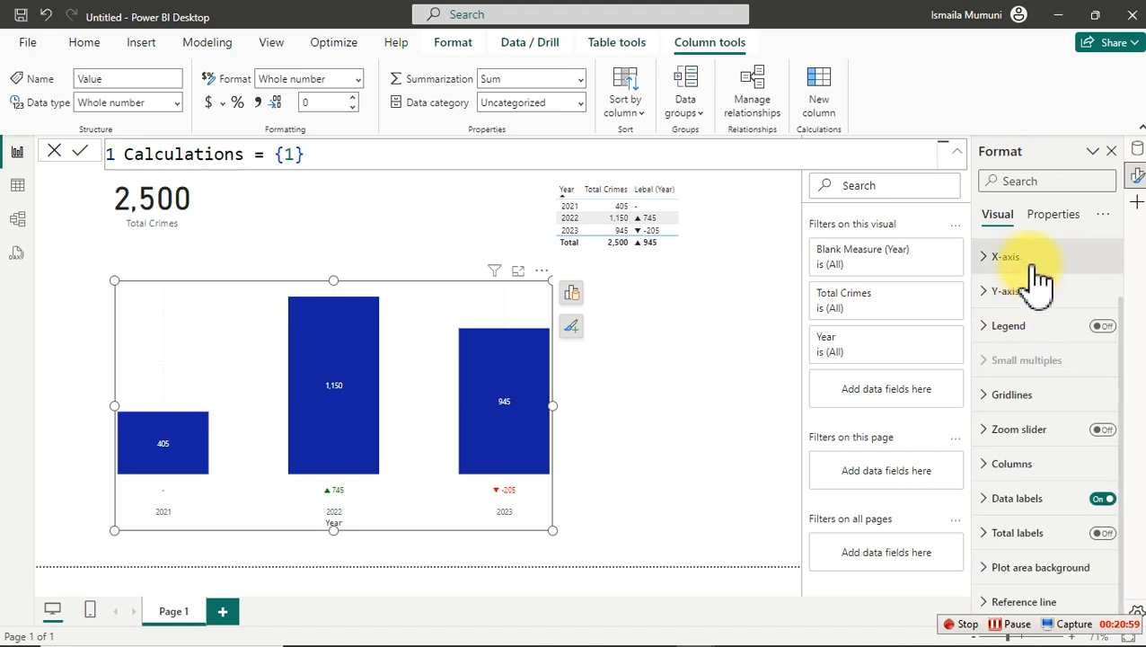
{"action": "left_click", "coordinate": [1029, 261]}
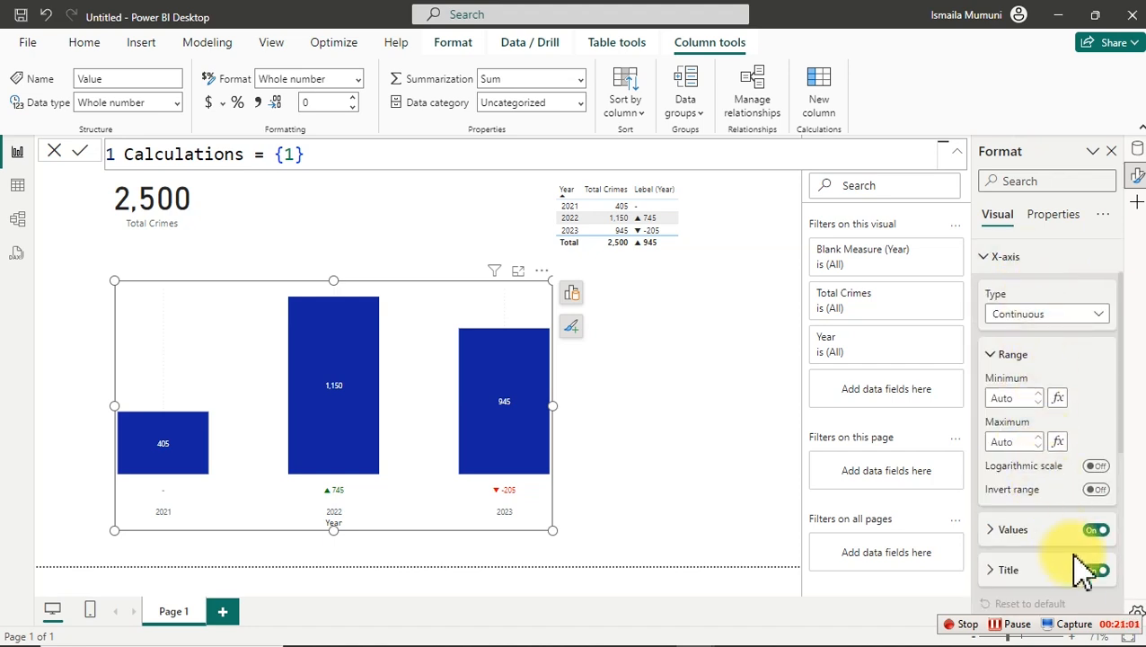
{"action": "left_click", "coordinate": [1098, 573]}
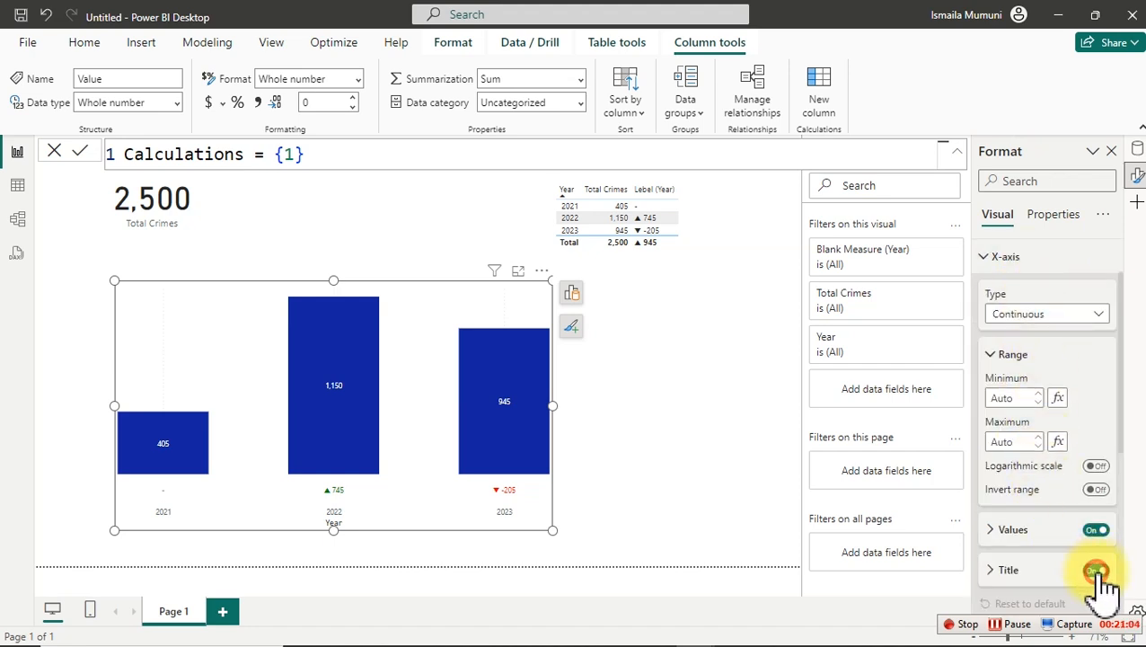
{"action": "left_click", "coordinate": [1048, 529]}
{"action": "scroll", "coordinate": [1042, 525], "scroll_direction": "down", "scroll_amount": 3}
{"action": "left_click", "coordinate": [992, 422]}
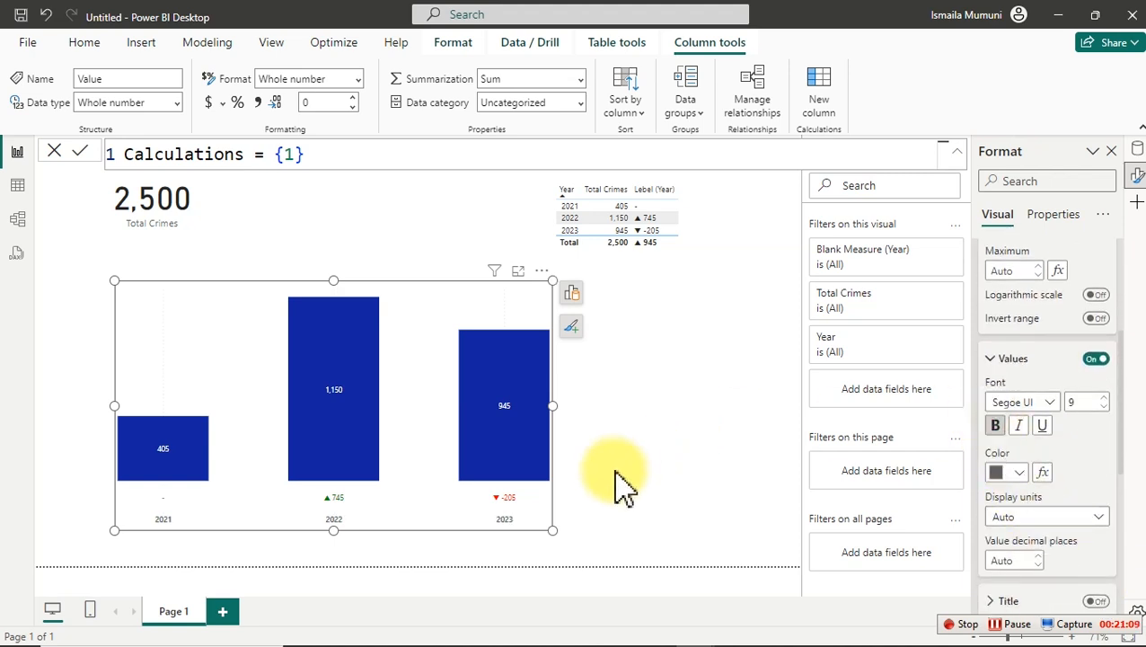
{"action": "scroll", "coordinate": [1051, 373], "scroll_direction": "up", "scroll_amount": 3}
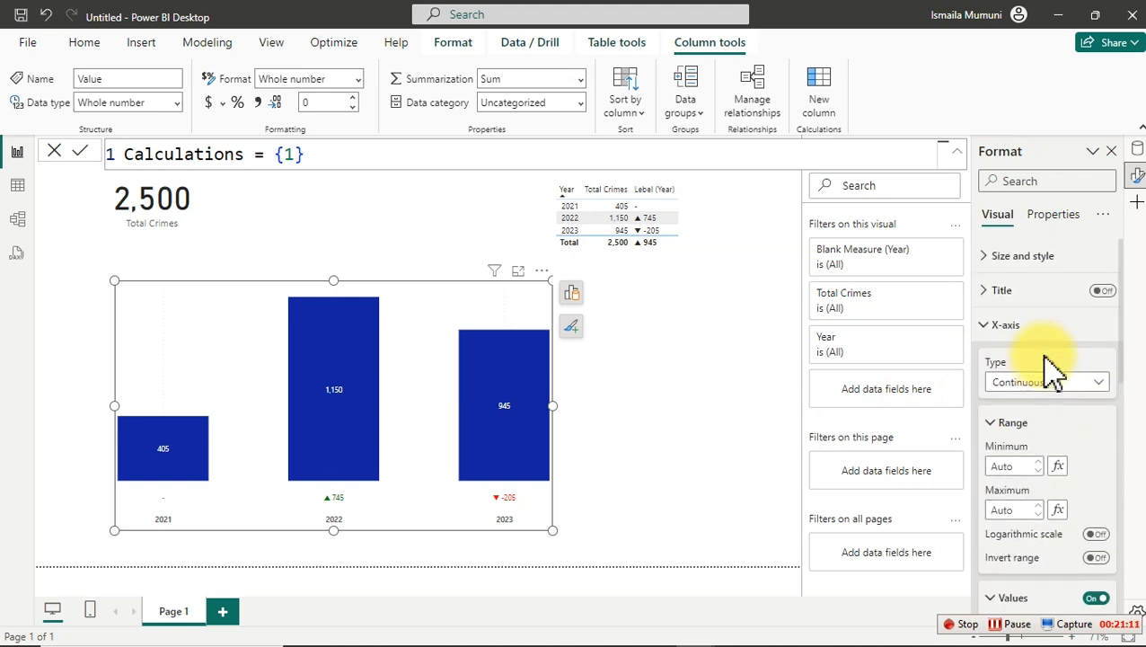
{"action": "left_click", "coordinate": [986, 319]}
Make the Blank Measure (Year) data label values bold and set their font size to 10.
{"action": "scroll", "coordinate": [1024, 414], "scroll_direction": "down", "scroll_amount": 2}
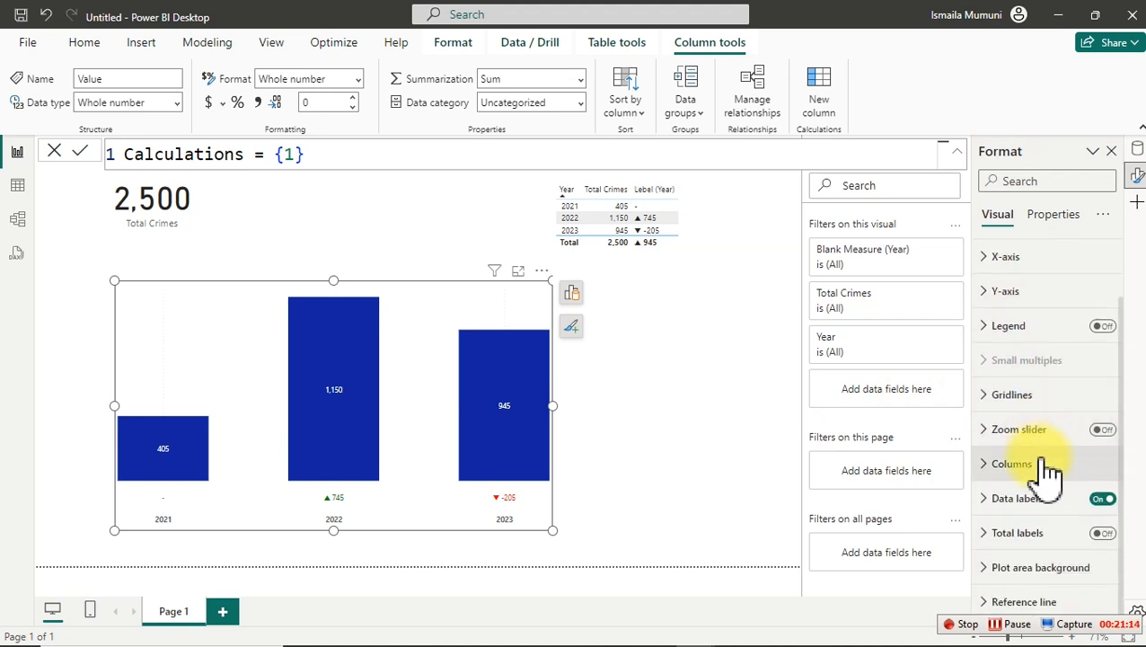
{"action": "left_click", "coordinate": [997, 500]}
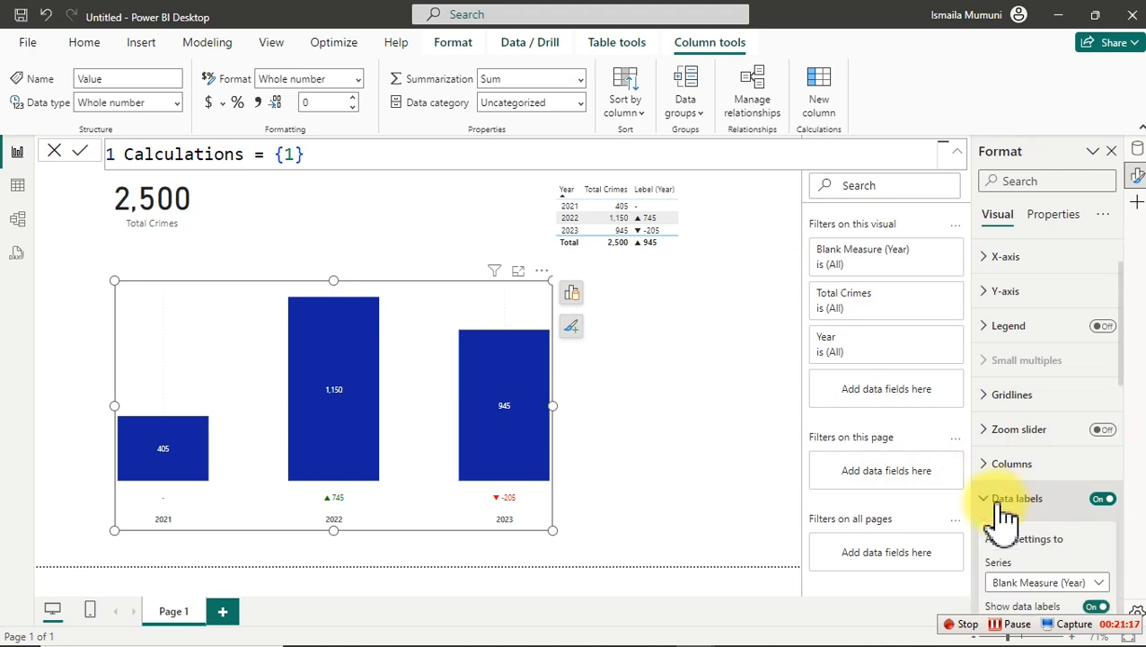
{"action": "scroll", "coordinate": [1004, 514], "scroll_direction": "down", "scroll_amount": 6}
{"action": "scroll", "coordinate": [1005, 507], "scroll_direction": "down", "scroll_amount": 1}
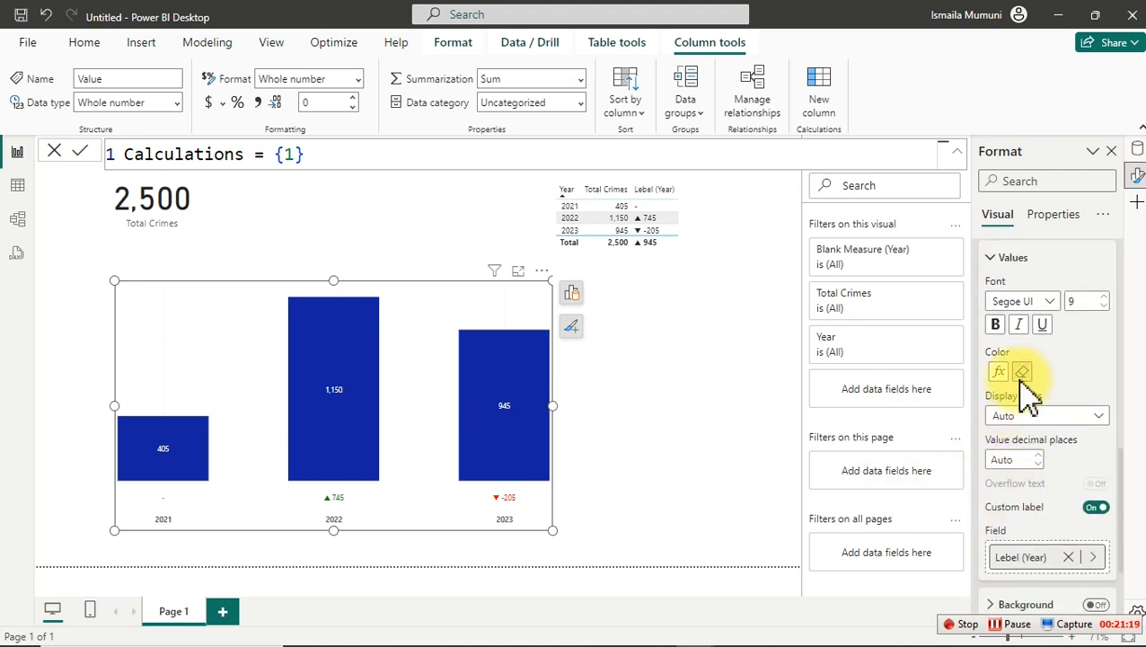
{"action": "left_click", "coordinate": [999, 329]}
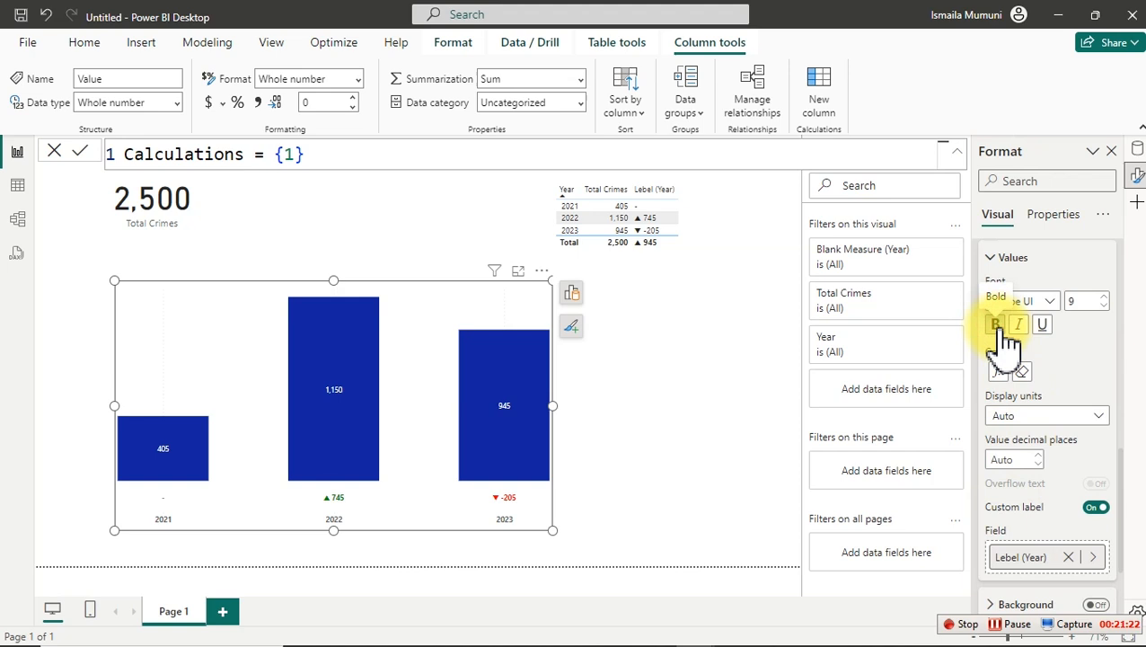
{"action": "left_click", "coordinate": [1102, 298]}
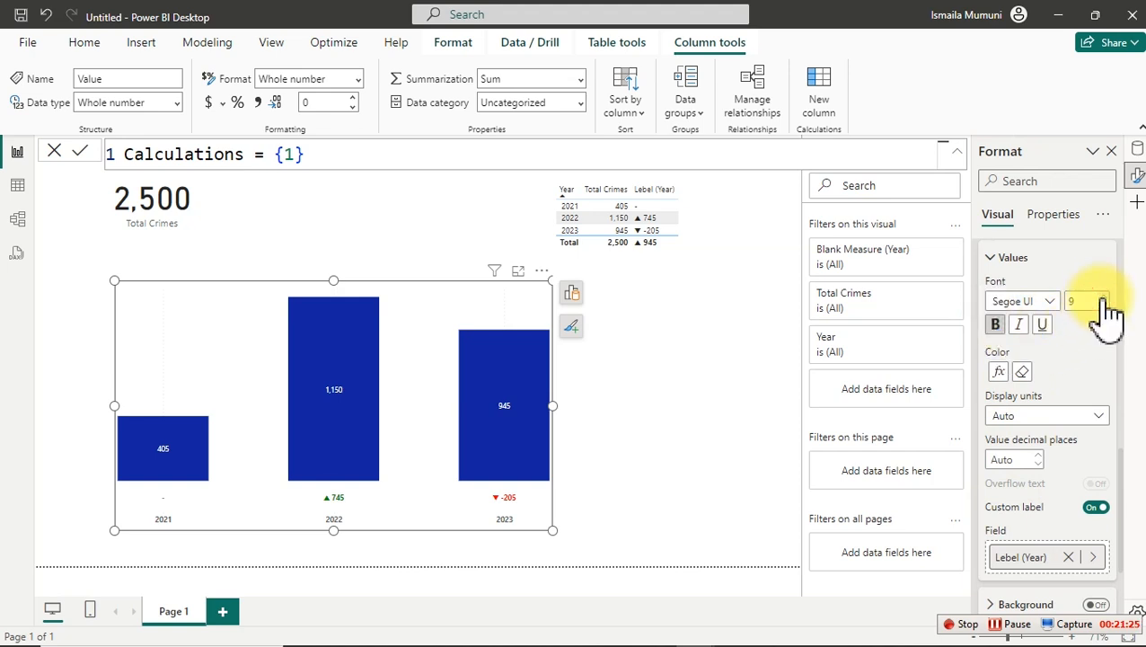
{"action": "left_click", "coordinate": [1103, 297]}
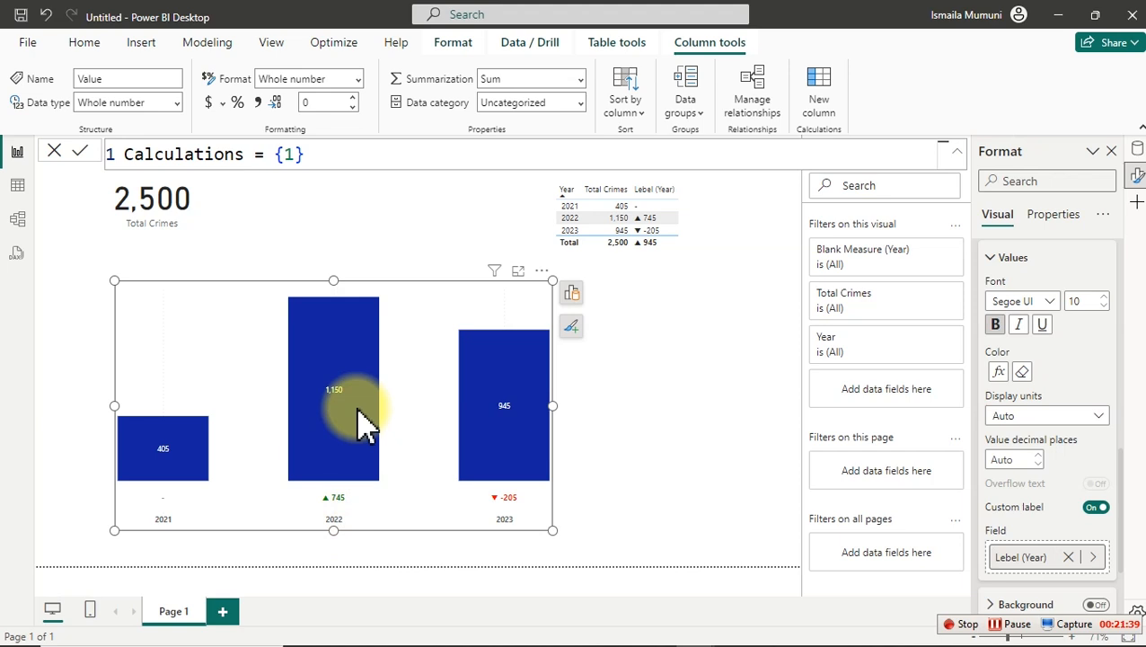
Shrink the yearly column chart to a small visual and move it near the page's left edge below the Total Crimes card.
{"action": "mouse_move", "coordinate": [359, 413]}
{"action": "mouse_move", "coordinate": [479, 409]}
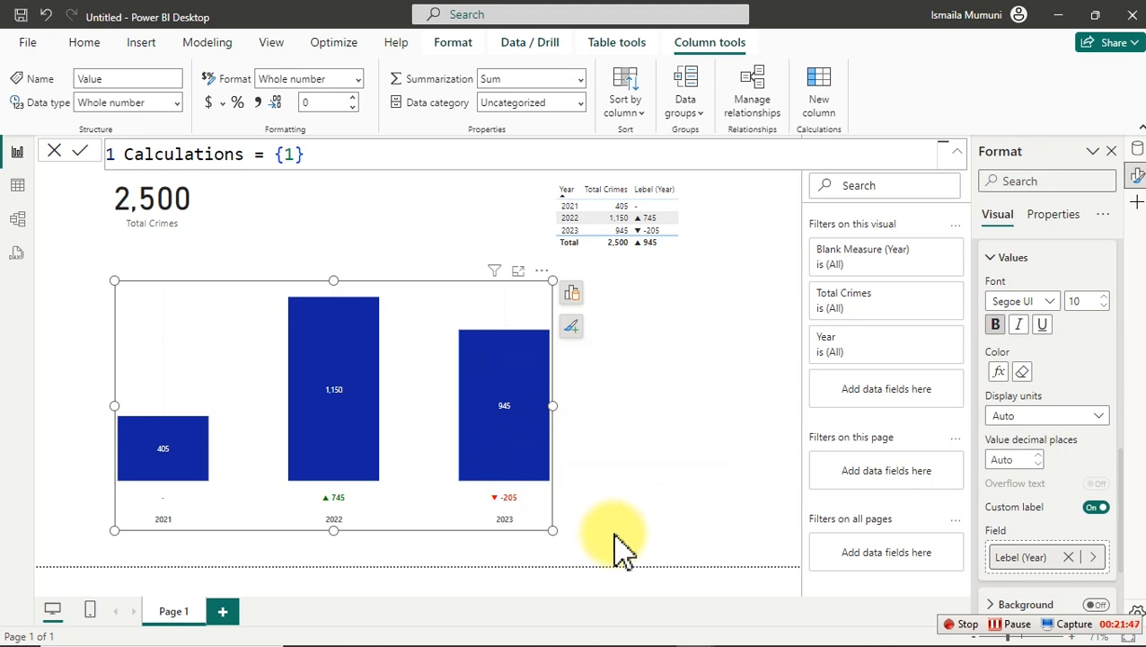
{"action": "left_click_drag", "start_coordinate": [551, 531], "coordinate": [286, 414]}
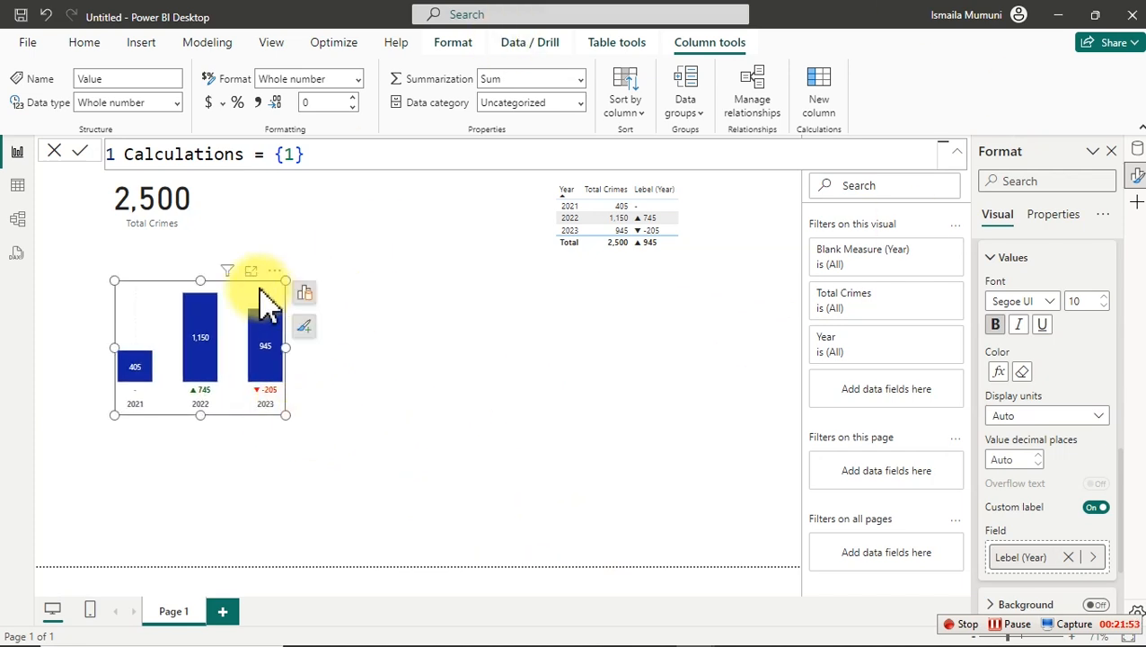
{"action": "left_click_drag", "start_coordinate": [256, 281], "coordinate": [204, 333]}
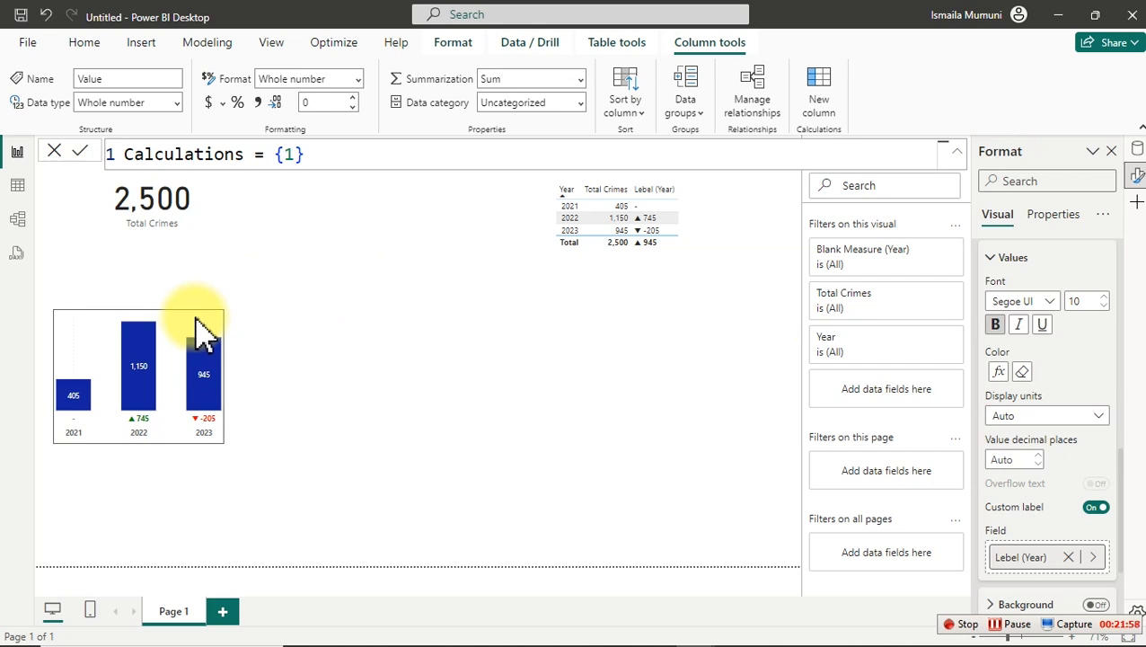
{"action": "left_click_drag", "start_coordinate": [204, 332], "coordinate": [201, 330]}
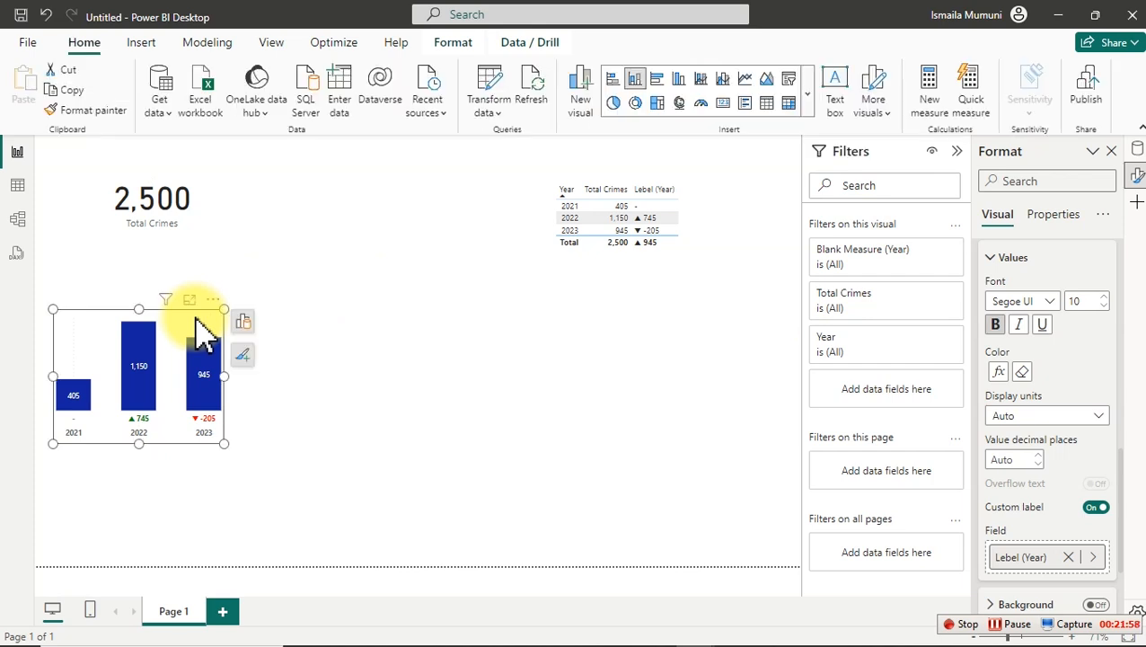
Insert a line chart and stretch it wide along the lower part of the page, beside the yearly column chart.
{"action": "left_click", "coordinate": [476, 321]}
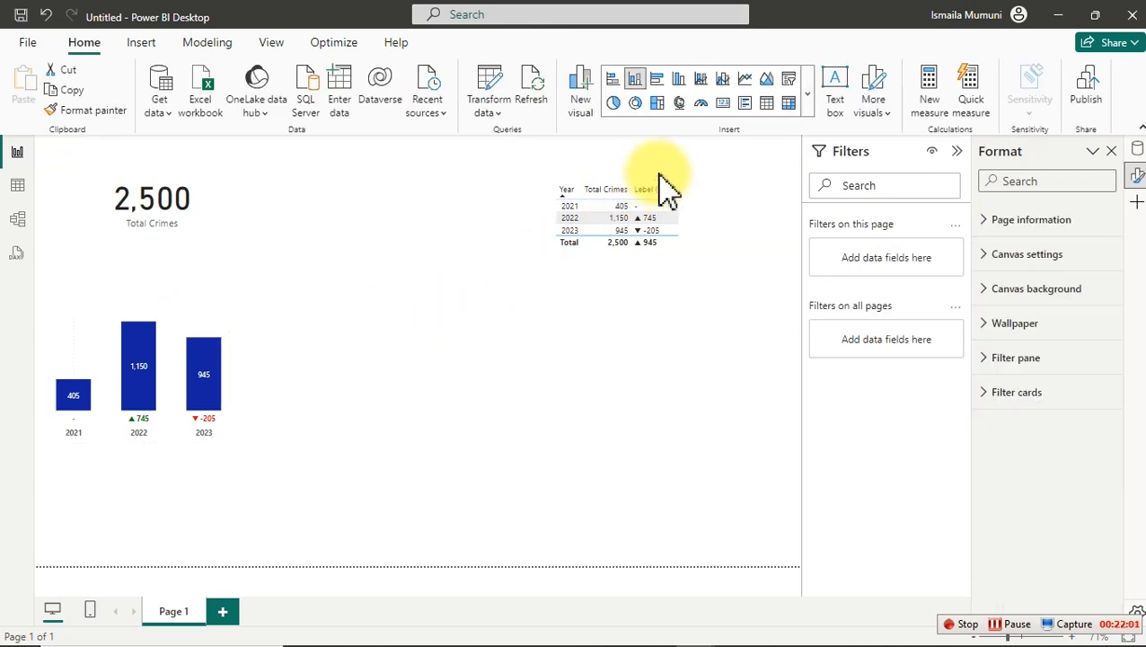
{"action": "left_click", "coordinate": [745, 79]}
{"action": "left_click_drag", "start_coordinate": [100, 512], "coordinate": [335, 491]}
{"action": "left_click_drag", "start_coordinate": [455, 481], "coordinate": [777, 521]}
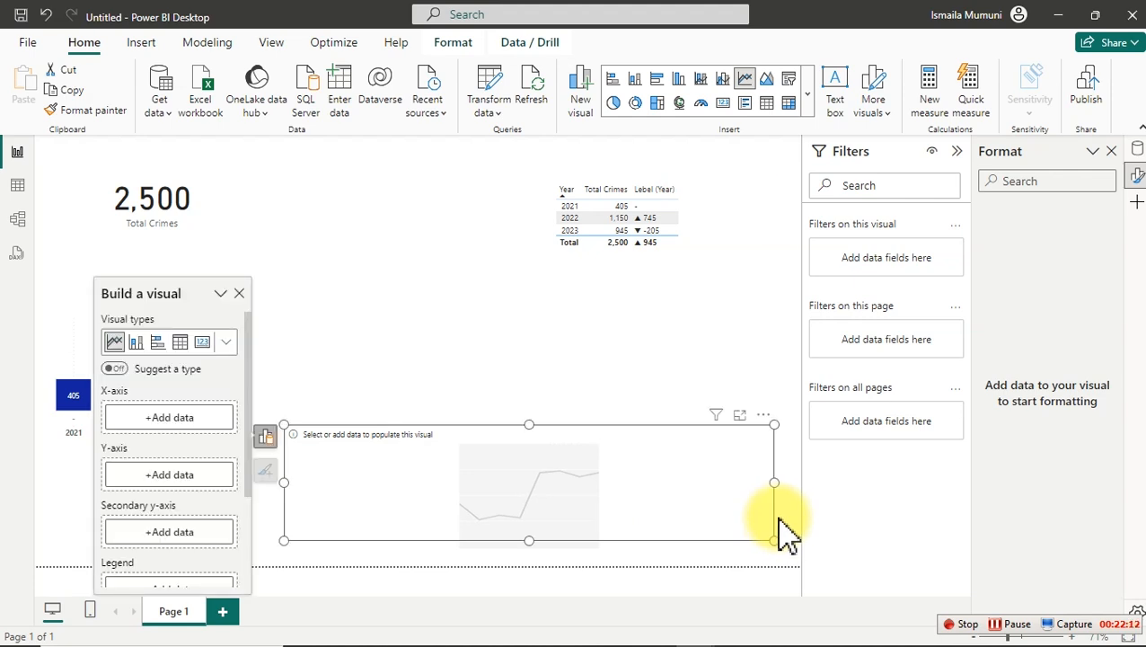
Plot Total Crimes by Month from DateTable in the new line chart.
{"action": "left_click", "coordinate": [1137, 149]}
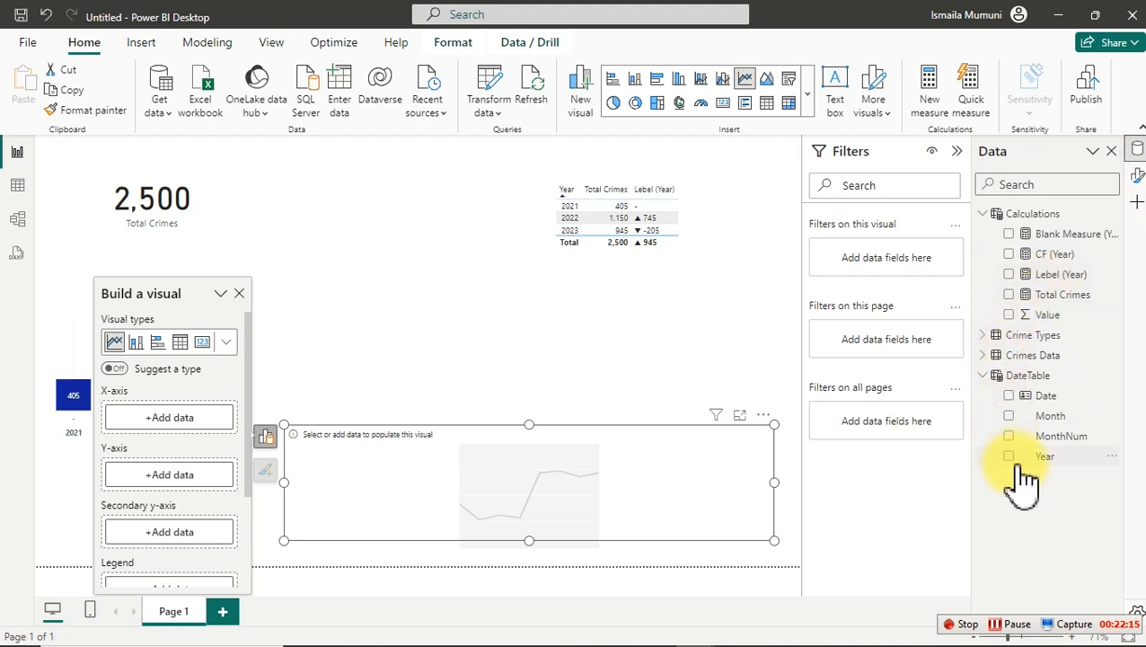
{"action": "left_click", "coordinate": [1009, 416]}
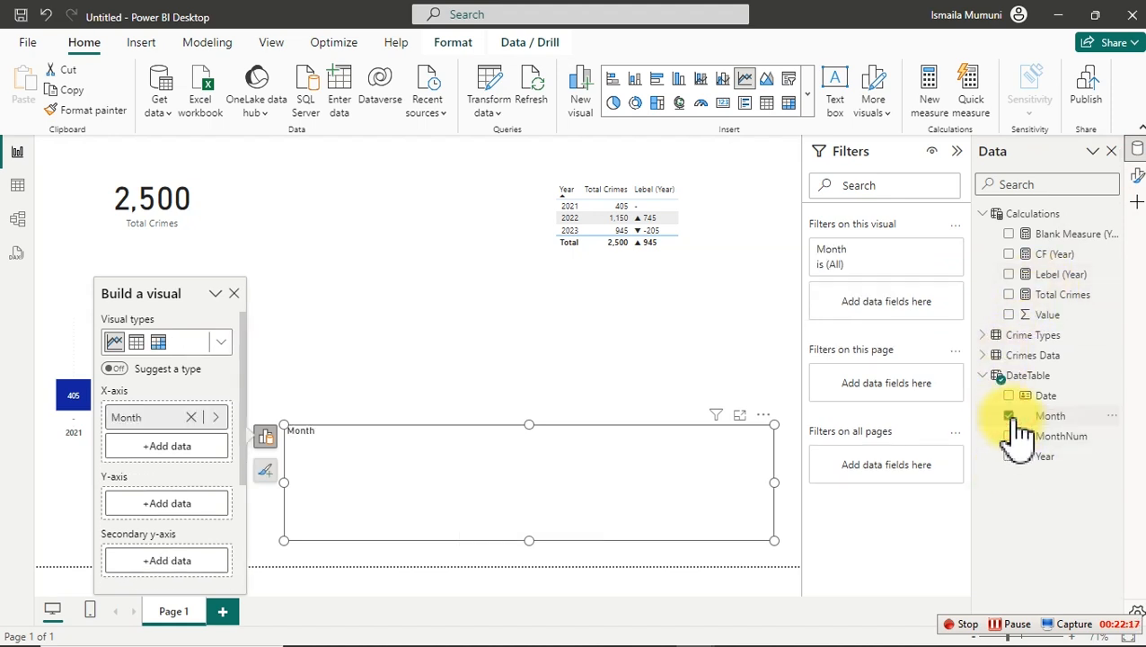
{"action": "left_click", "coordinate": [1010, 295]}
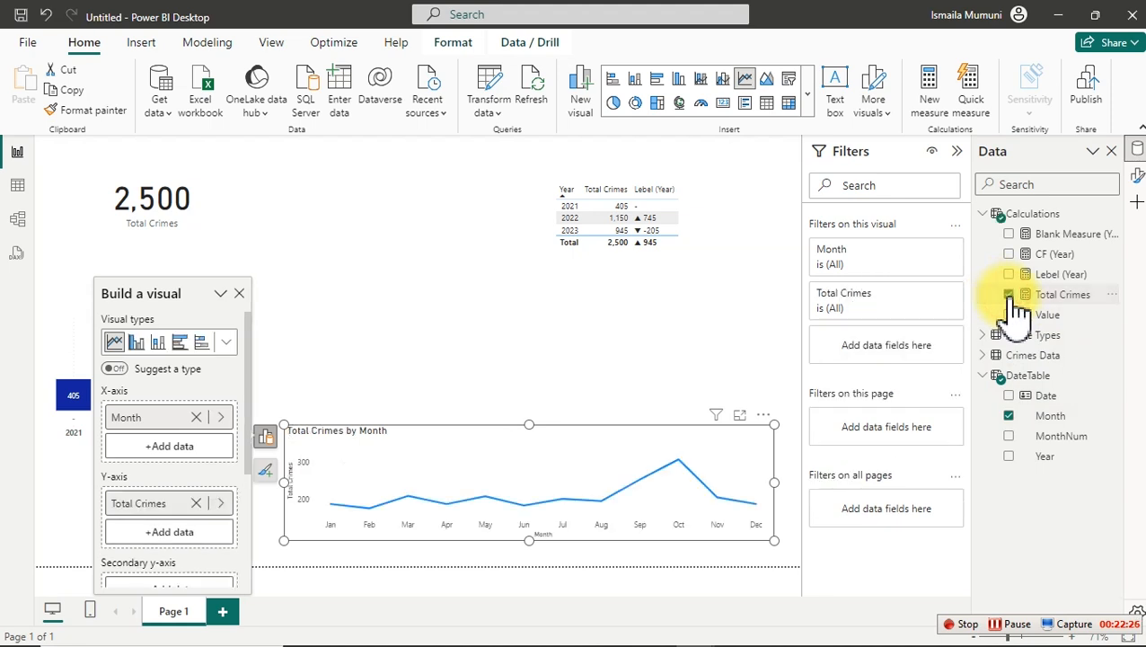
{"action": "left_click", "coordinate": [285, 305]}
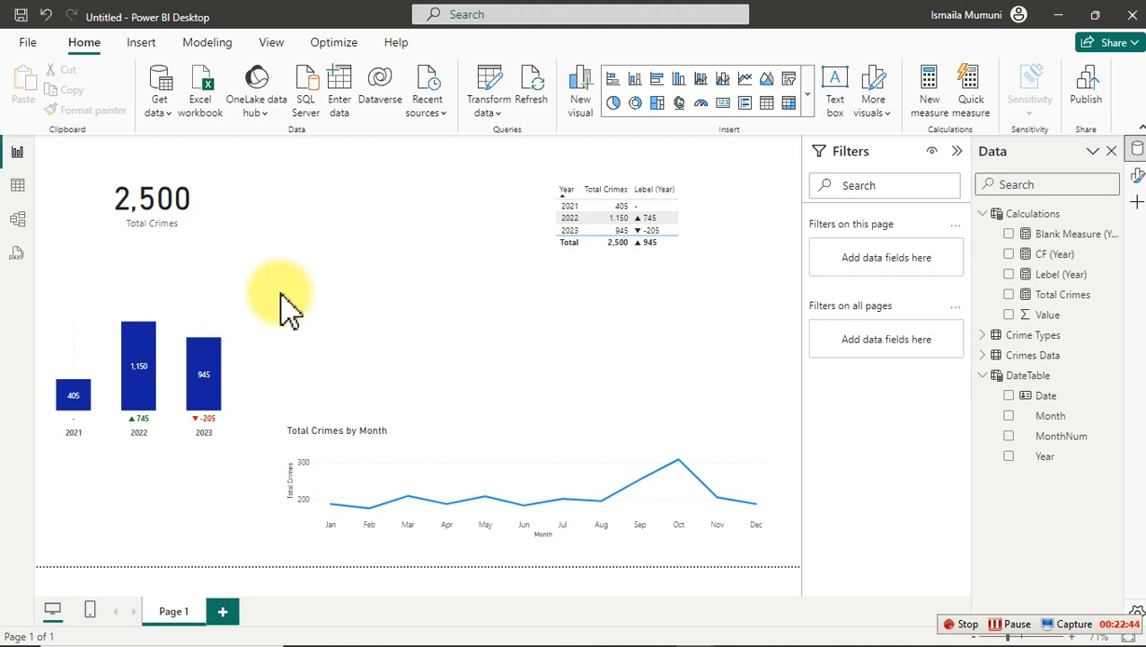
{"action": "left_click", "coordinate": [633, 88]}
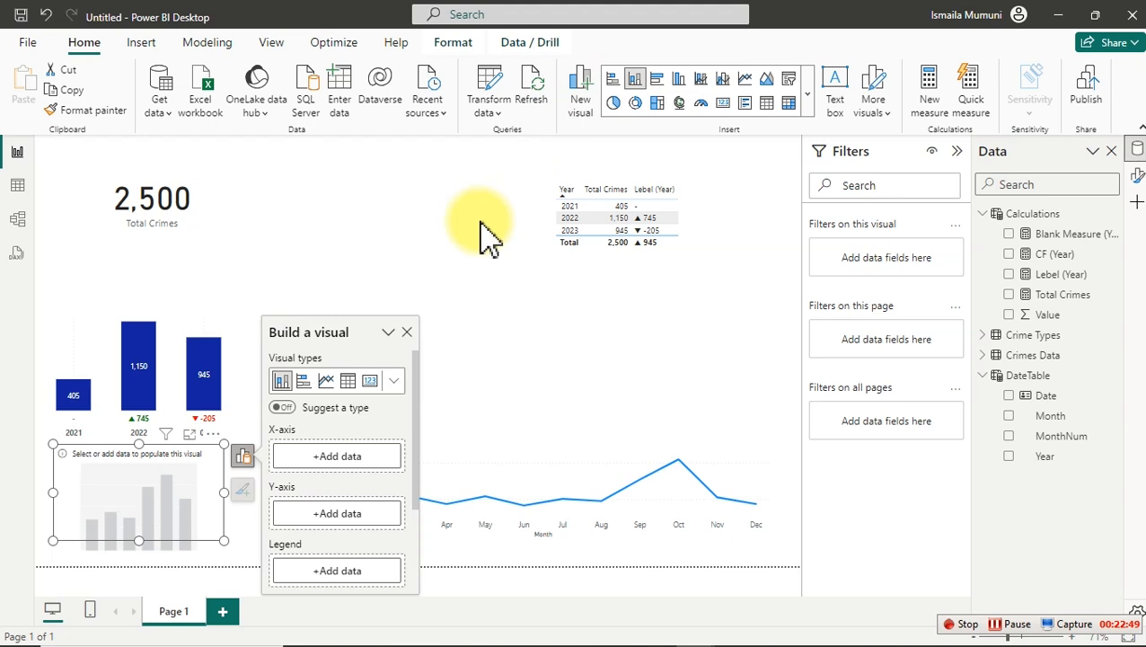
{"action": "key", "text": "Delete"}
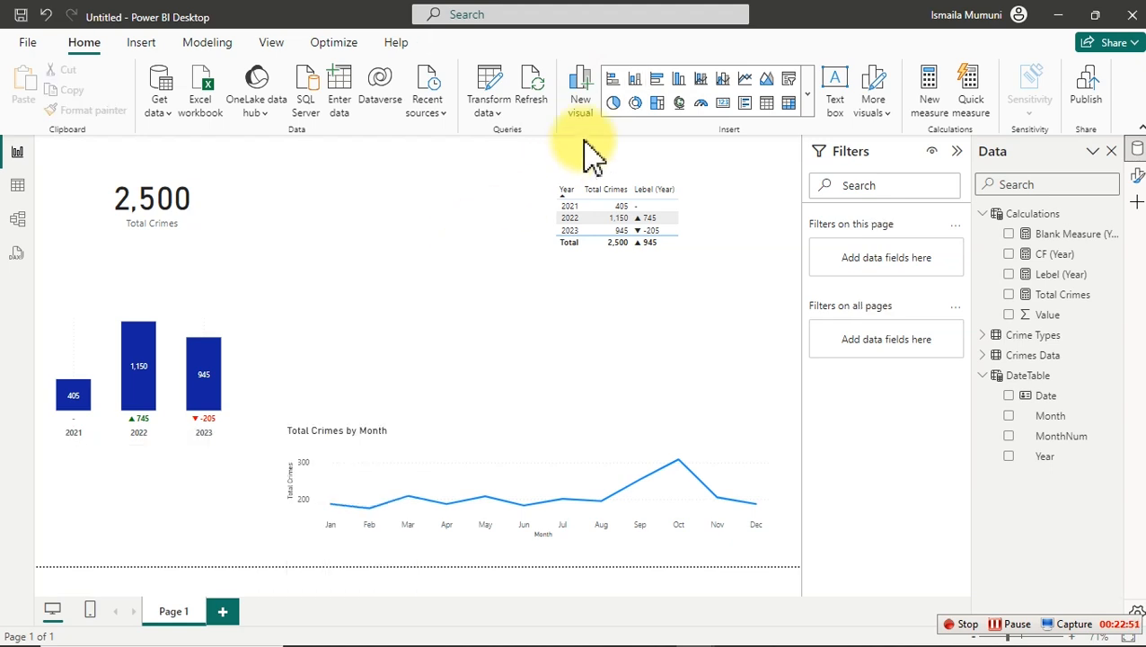
Convert the Total Crimes by Month line chart to a stacked column chart.
{"action": "left_click", "coordinate": [593, 444]}
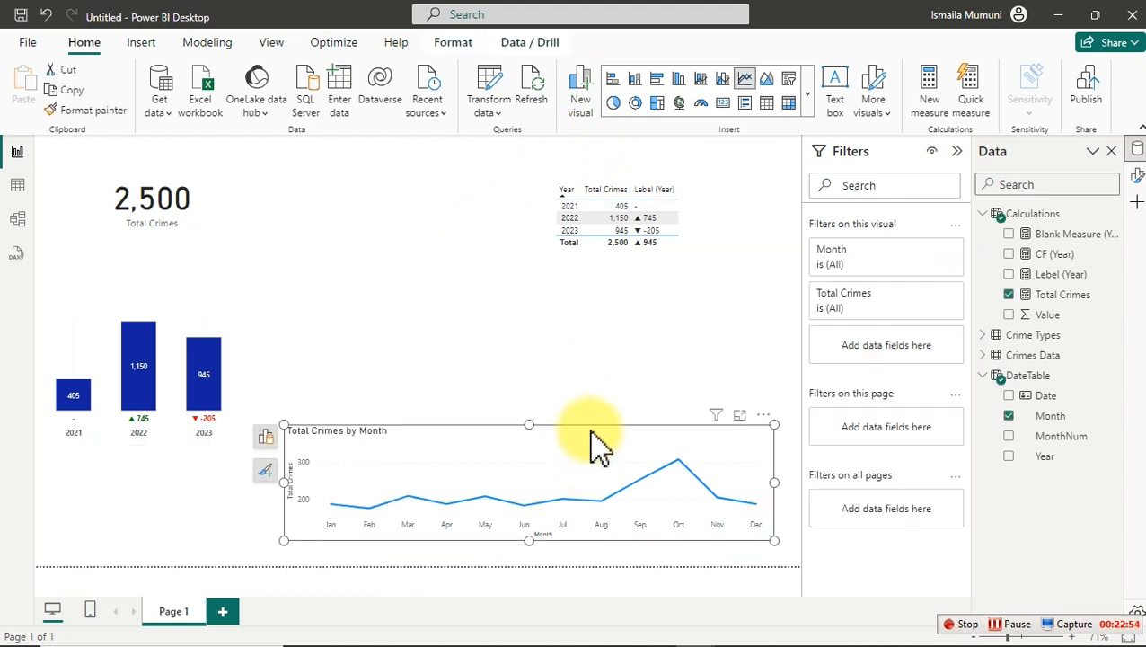
{"action": "left_click", "coordinate": [634, 81]}
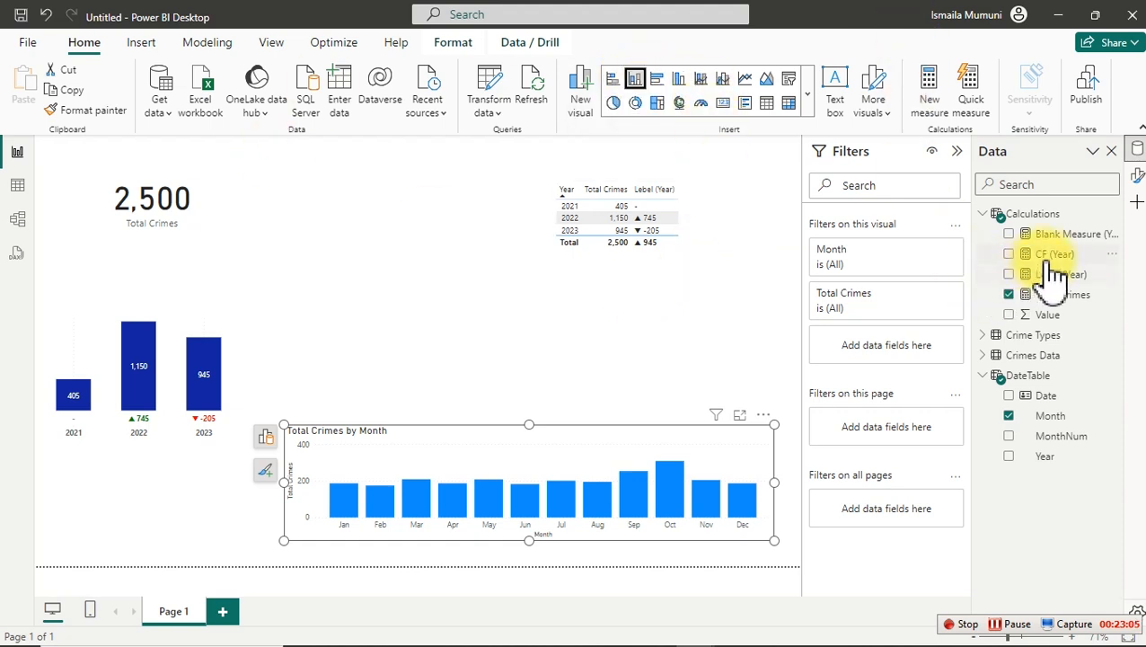
Create the measure Blank Measure (Month) = 200 from a copy of the Blank Measure (Year) formula.
{"action": "left_click", "coordinate": [1067, 235]}
{"action": "left_click", "coordinate": [434, 154]}
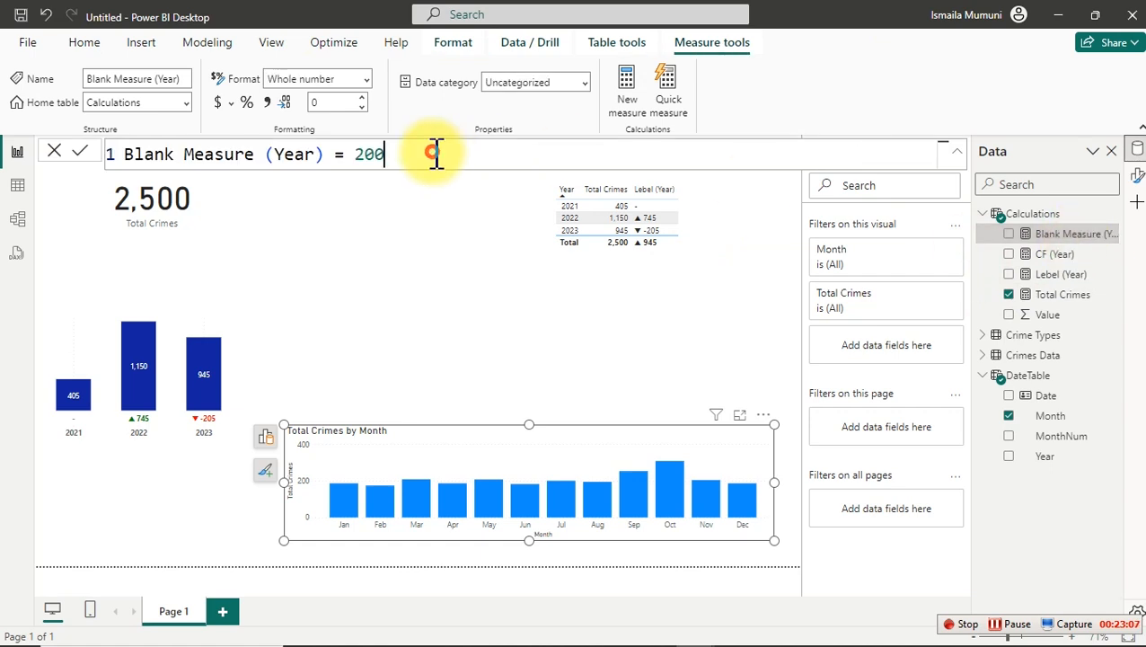
{"action": "key", "text": "ctrl+a"}
{"action": "key", "text": "ctrl+c"}
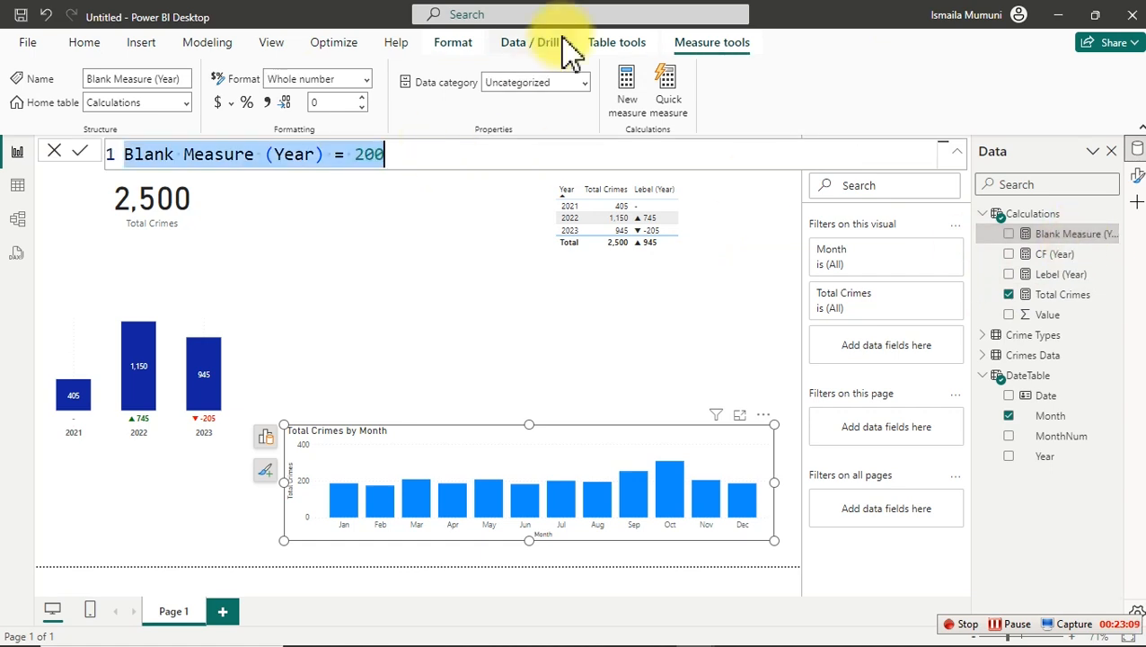
{"action": "left_click", "coordinate": [628, 79]}
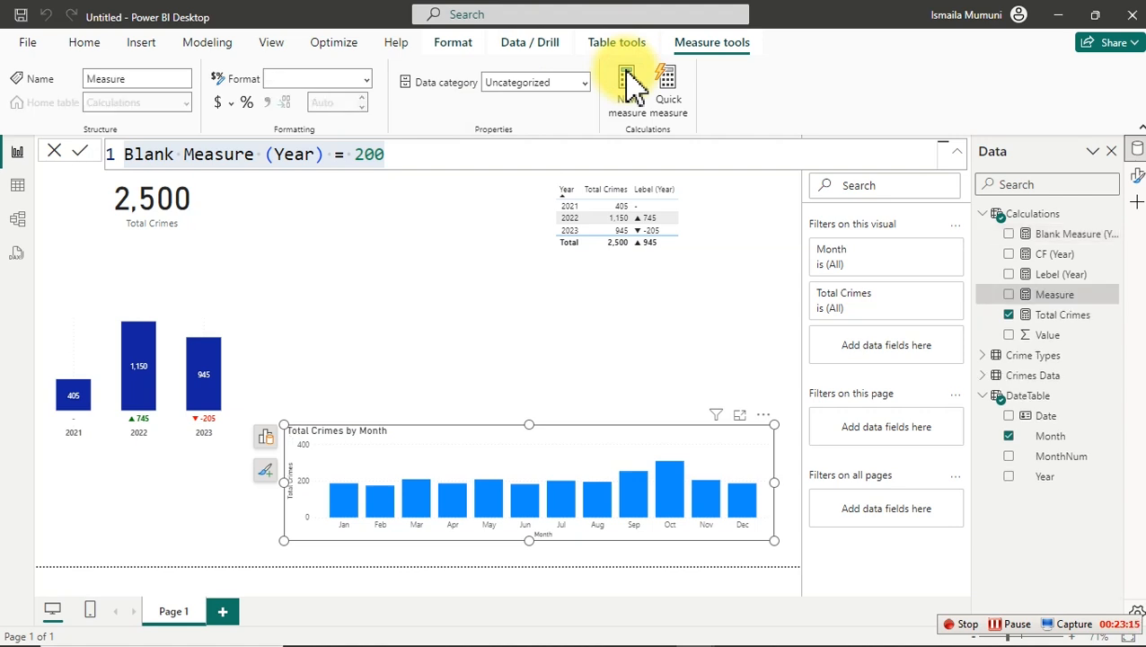
{"action": "key", "text": "ctrl+v"}
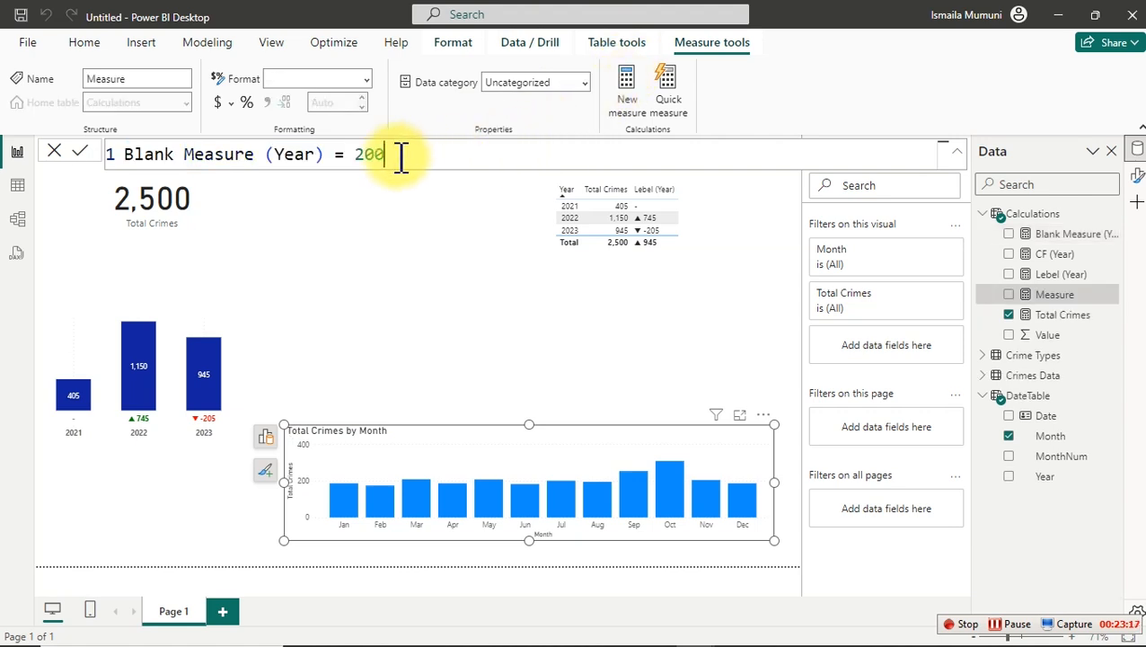
{"action": "double_click", "coordinate": [301, 153]}
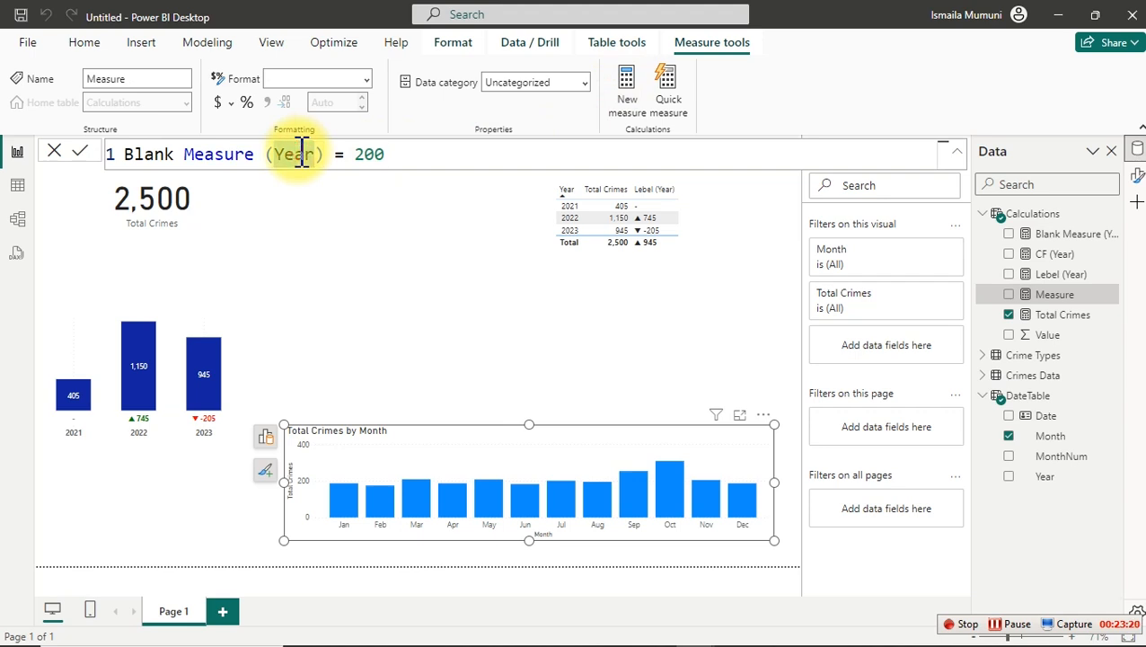
{"action": "type", "text": "Month"}
{"action": "key", "text": "Return"}
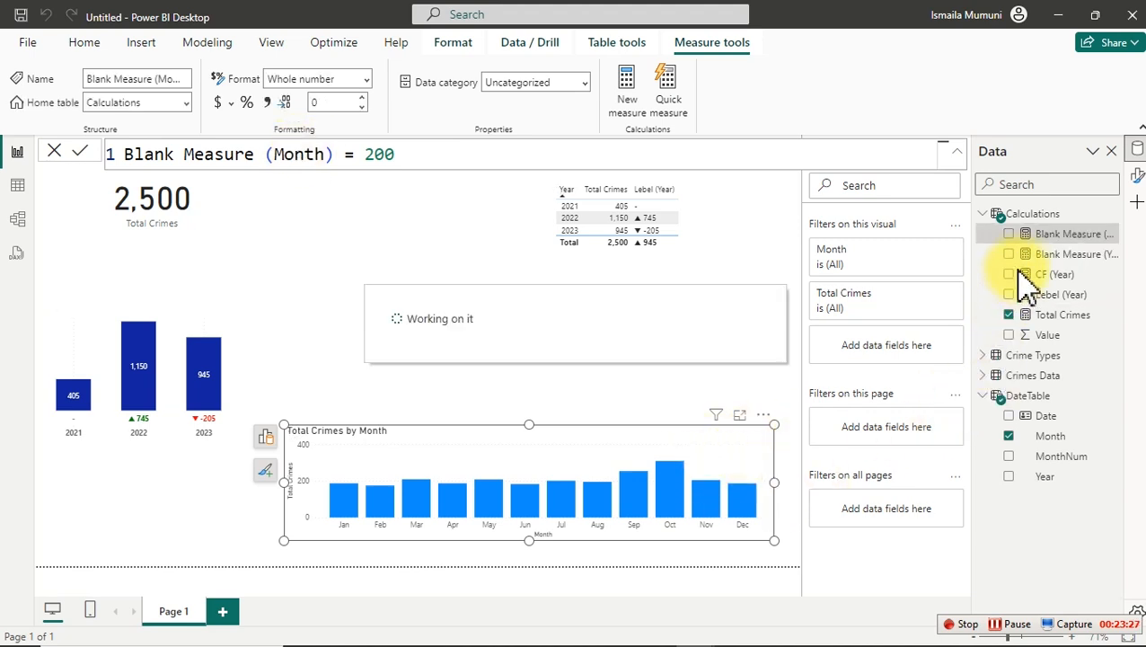
Add Blank Measure (Month) to the monthly column chart's Y-axis and place it ahead of Total Crimes.
{"action": "left_click", "coordinate": [1010, 234]}
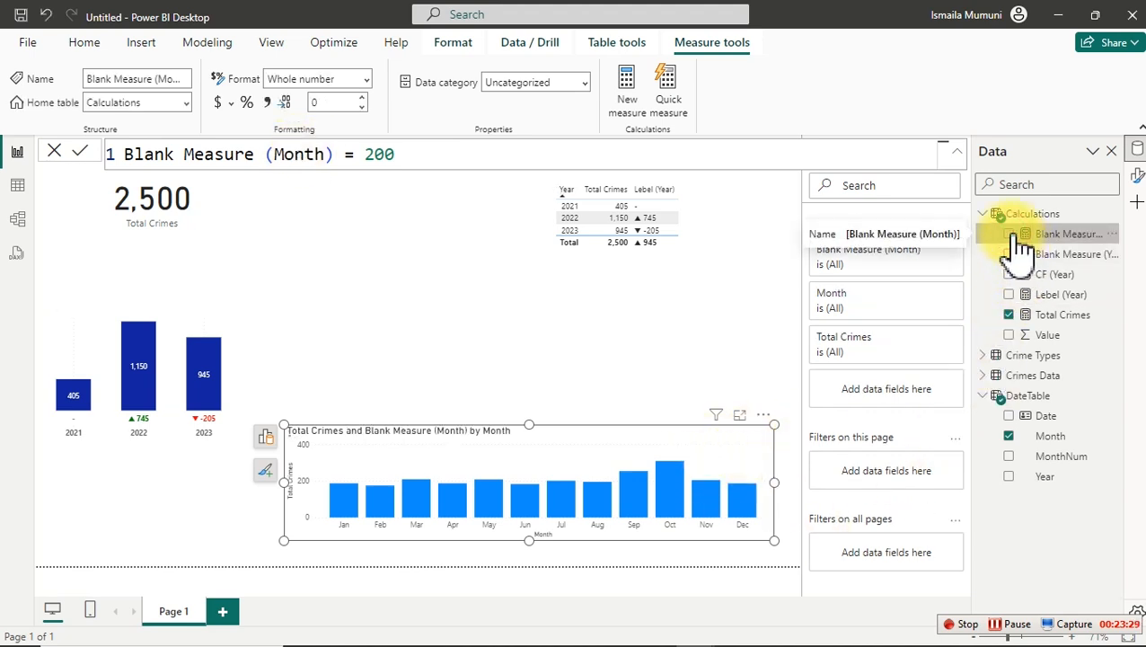
{"action": "left_click_drag", "start_coordinate": [215, 537], "coordinate": [220, 501]}
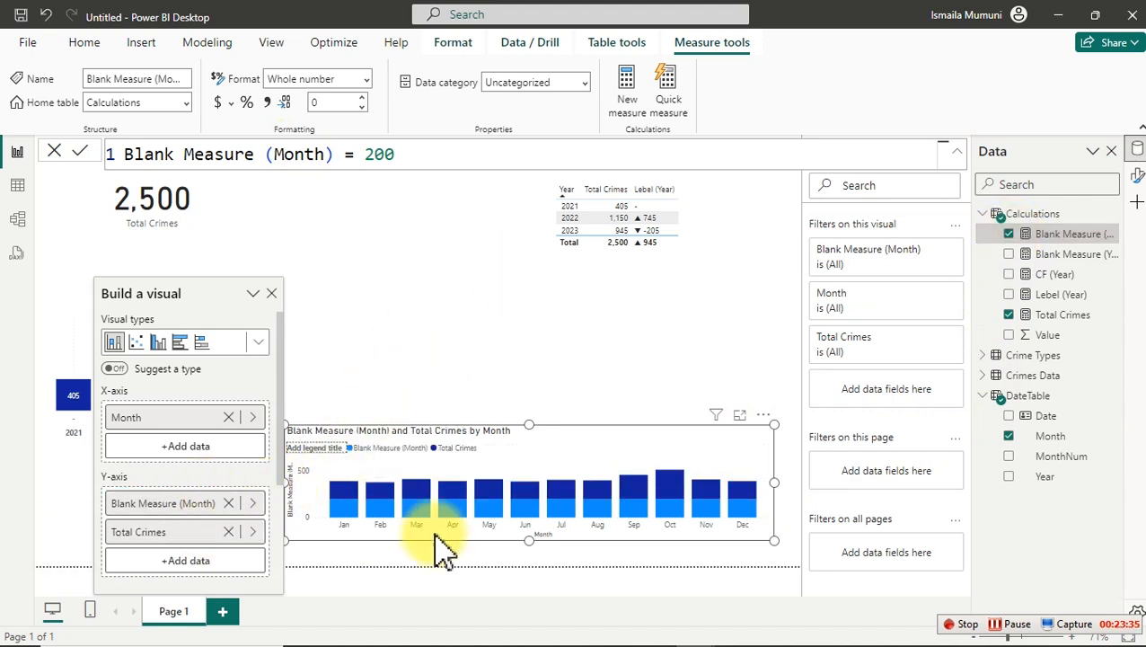
{"action": "mouse_move", "coordinate": [365, 507]}
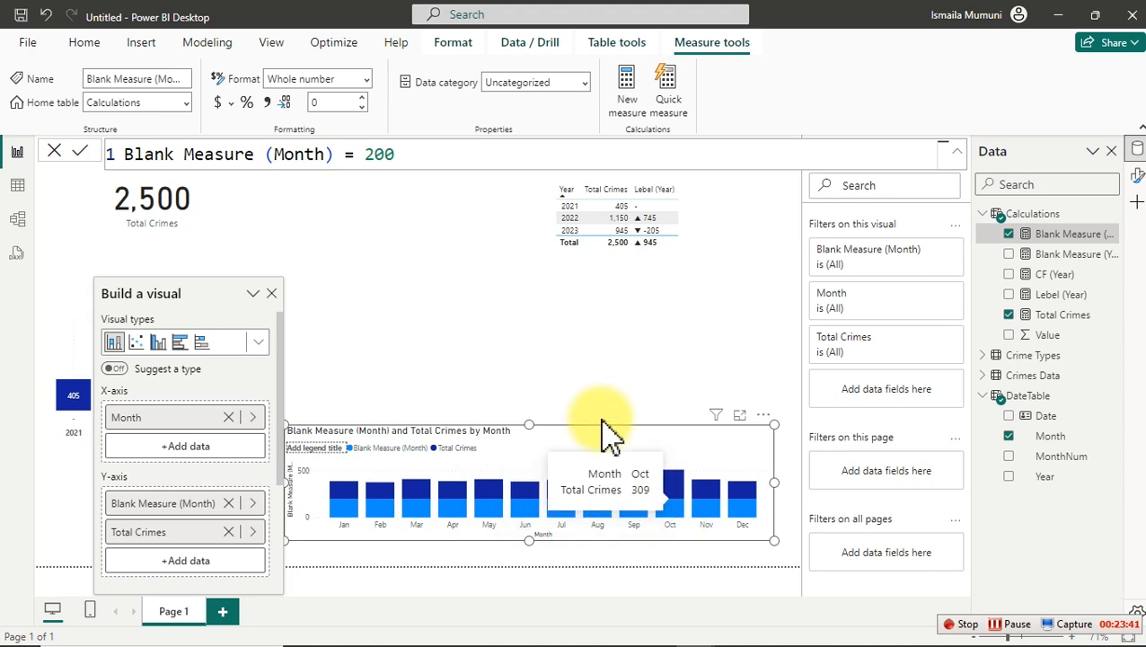
{"action": "left_click", "coordinate": [596, 333]}
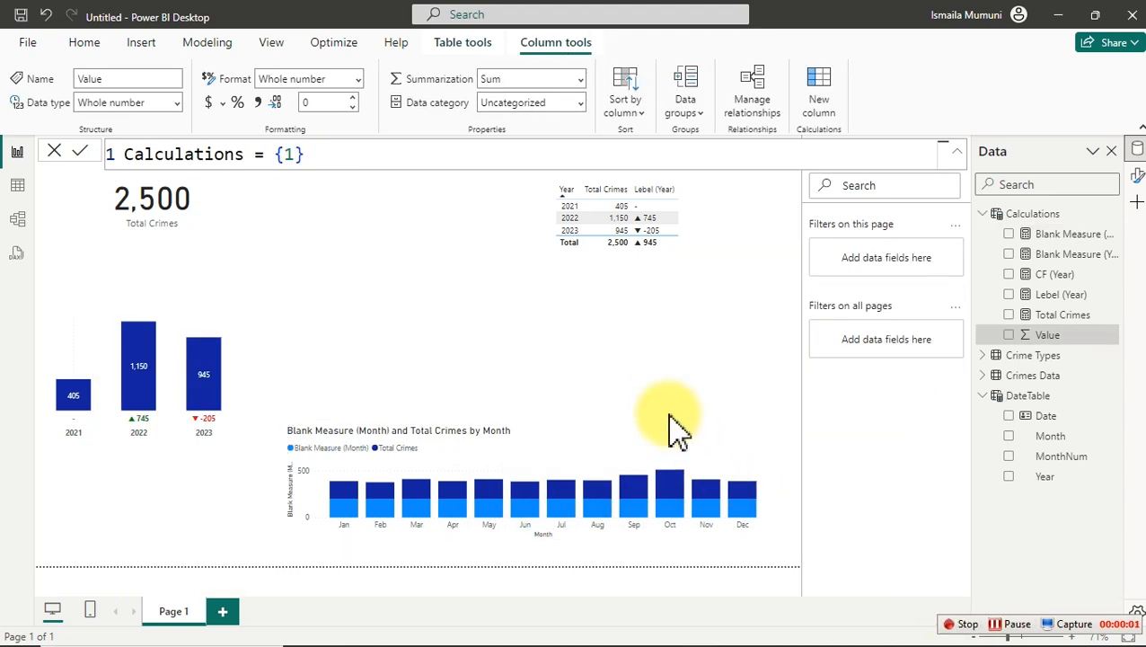
Enlarge the table visual that lists Total Crimes by year by extending its lower edge.
{"action": "left_click", "coordinate": [605, 281]}
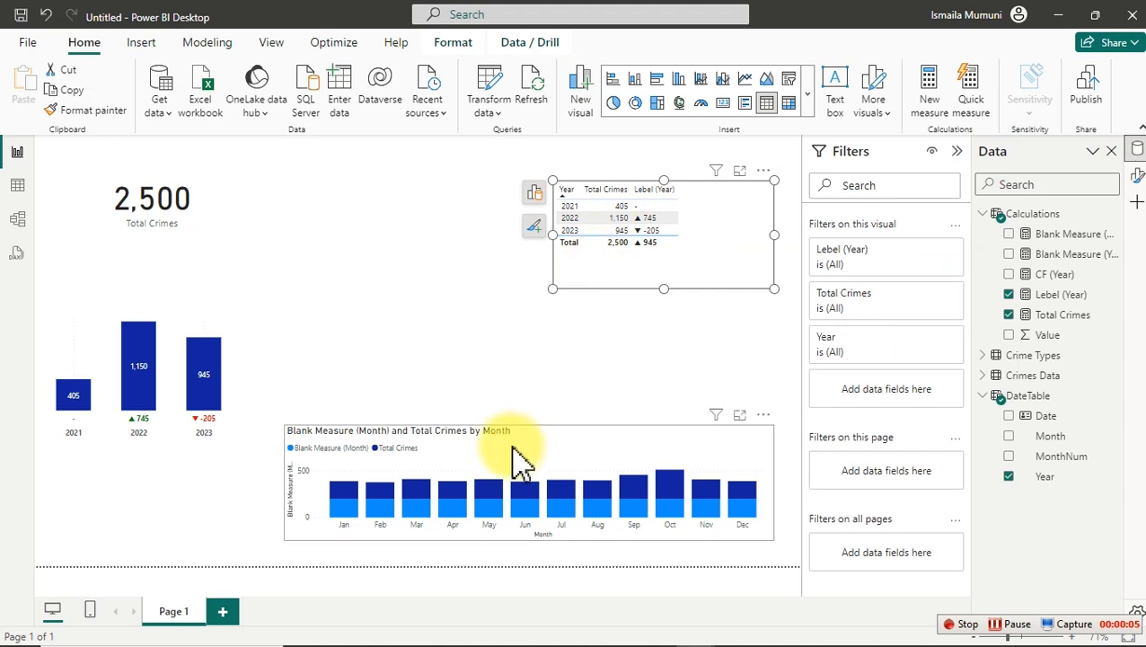
{"action": "left_click", "coordinate": [663, 288]}
{"action": "left_click_drag", "start_coordinate": [657, 327], "coordinate": [668, 374]}
Remove Lebel (Year) from the table's columns and replace the Year field with Month.
{"action": "left_click", "coordinate": [534, 193]}
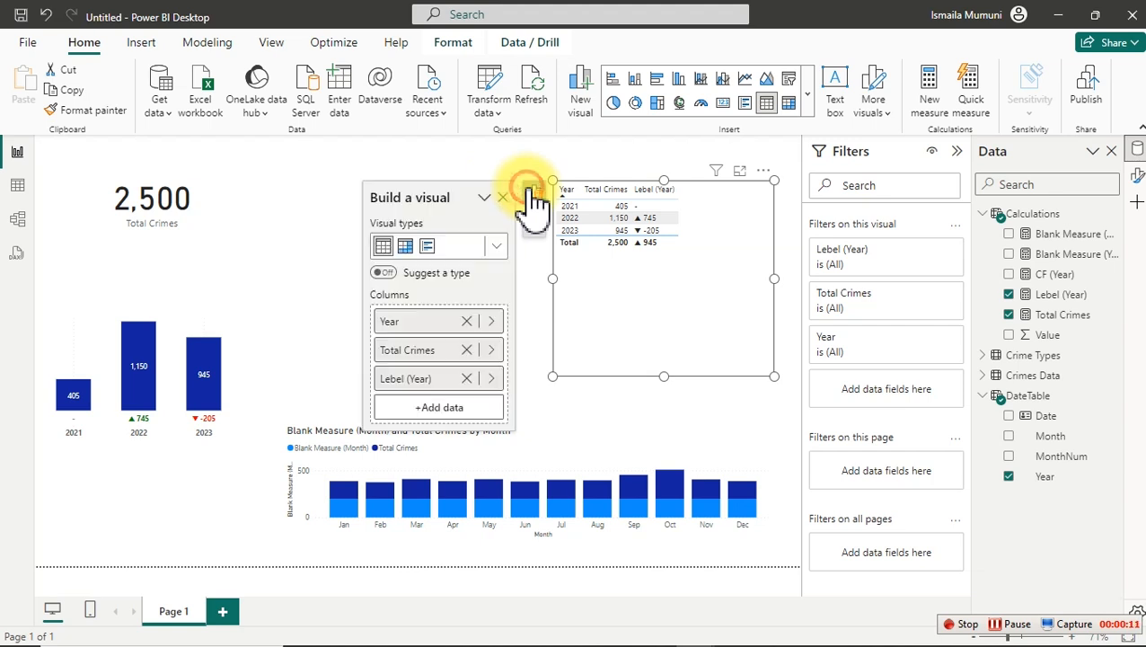
{"action": "left_click", "coordinate": [472, 378]}
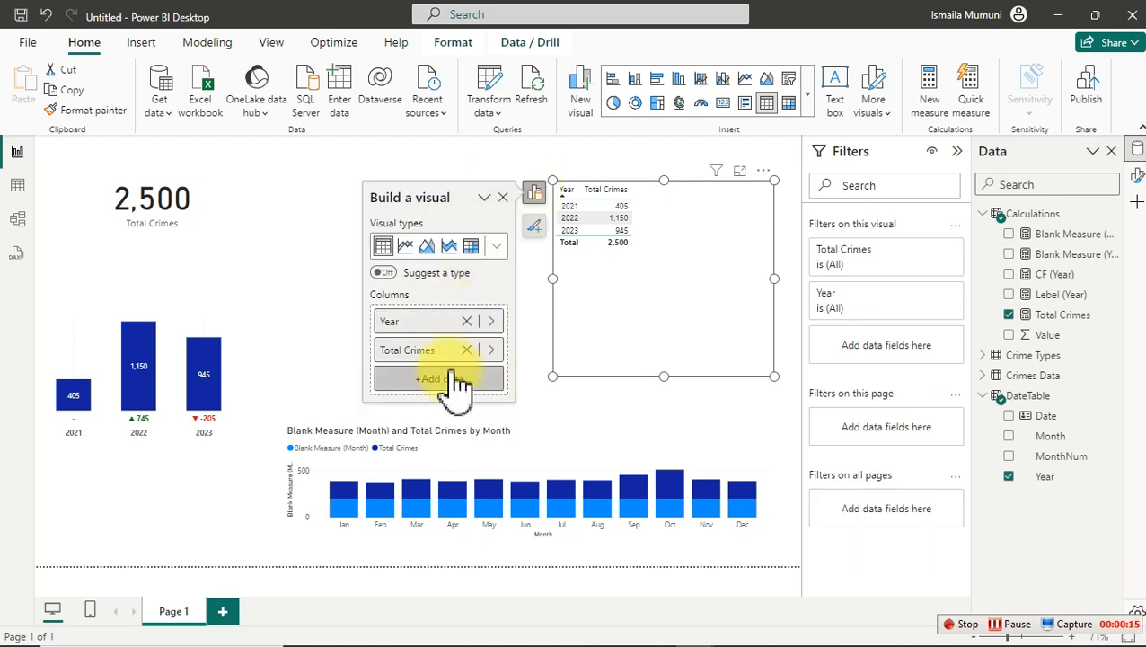
{"action": "left_click", "coordinate": [492, 320]}
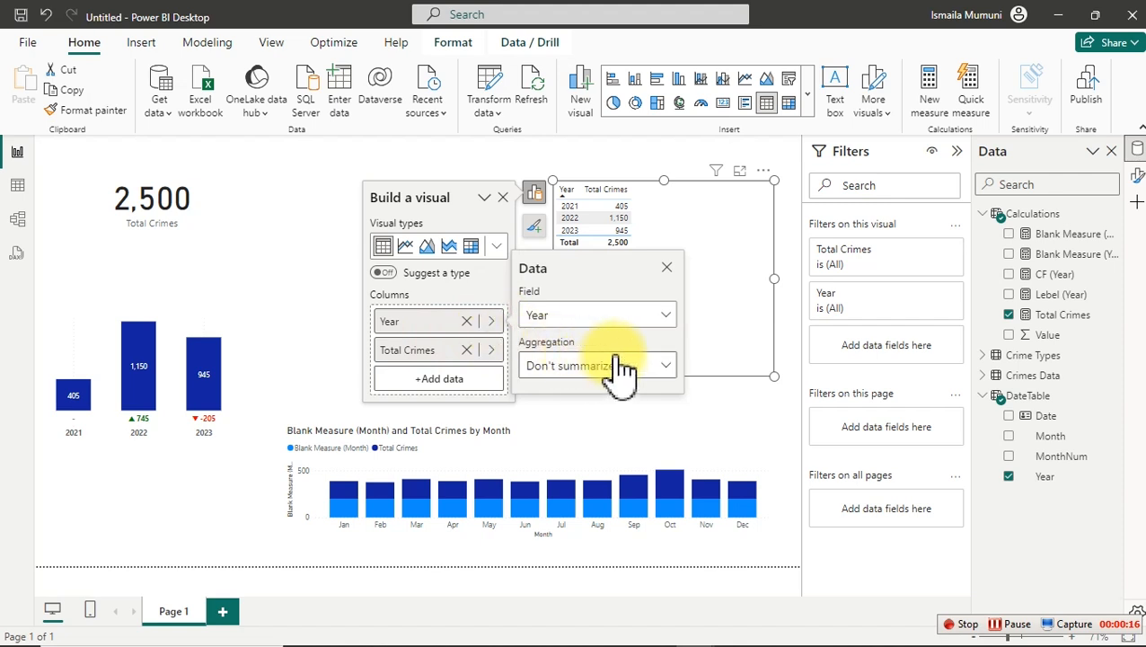
{"action": "left_click", "coordinate": [623, 314]}
{"action": "left_click", "coordinate": [581, 131]}
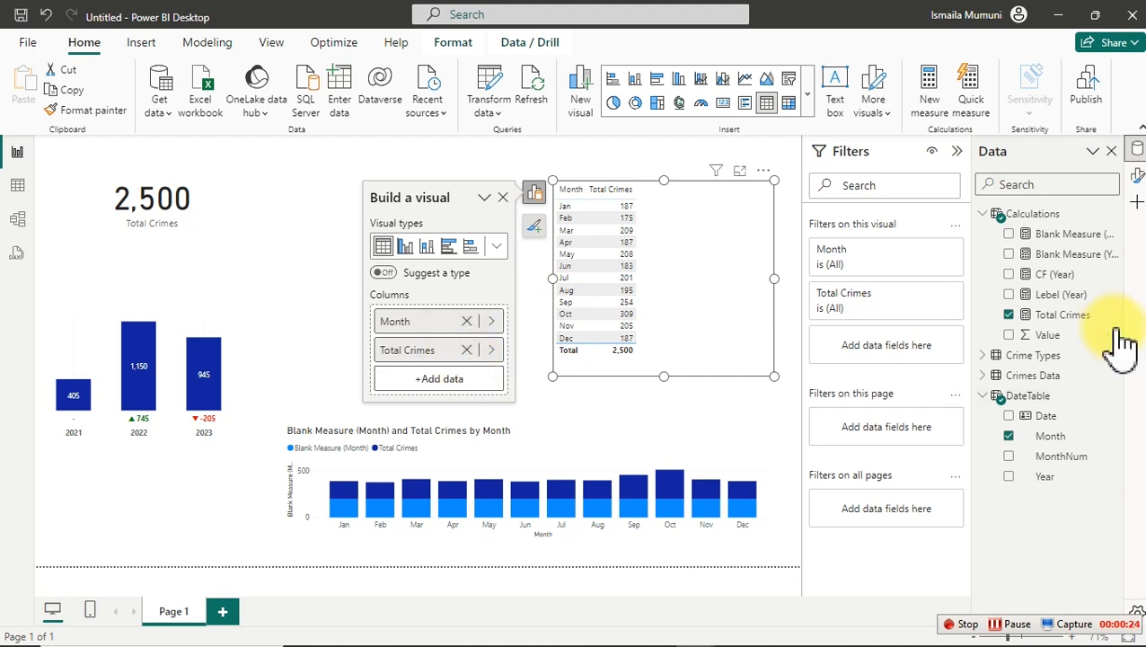
Start a new measure in the Calculations table and name it Cime PrevMonth.
{"action": "right_click", "coordinate": [1083, 284]}
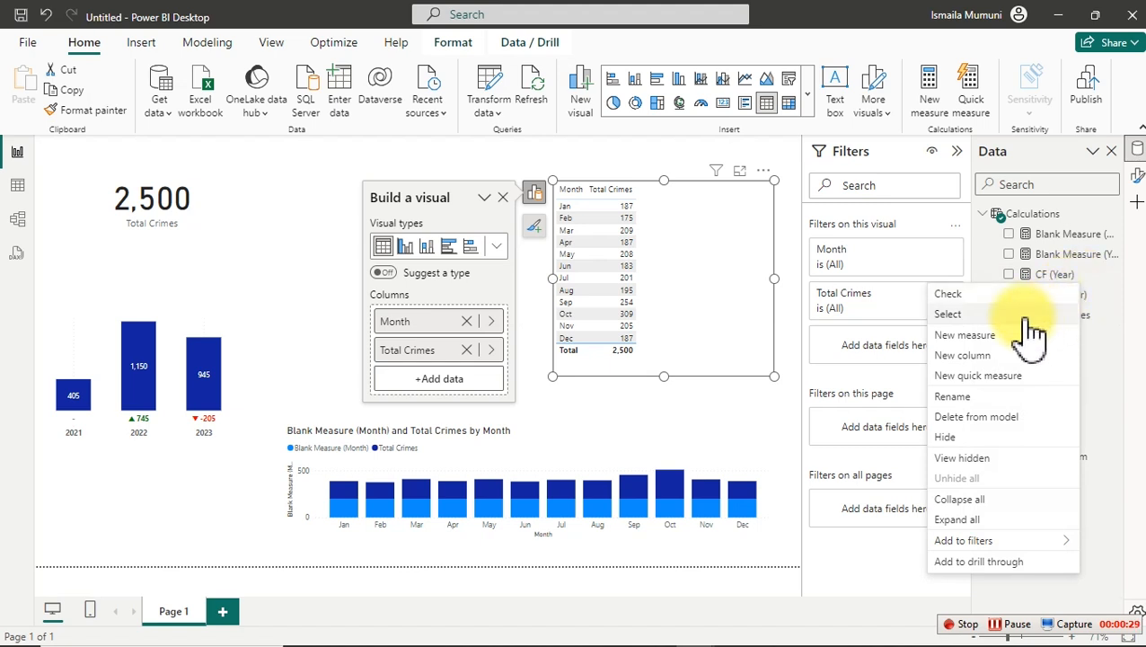
{"action": "key", "text": "Escape"}
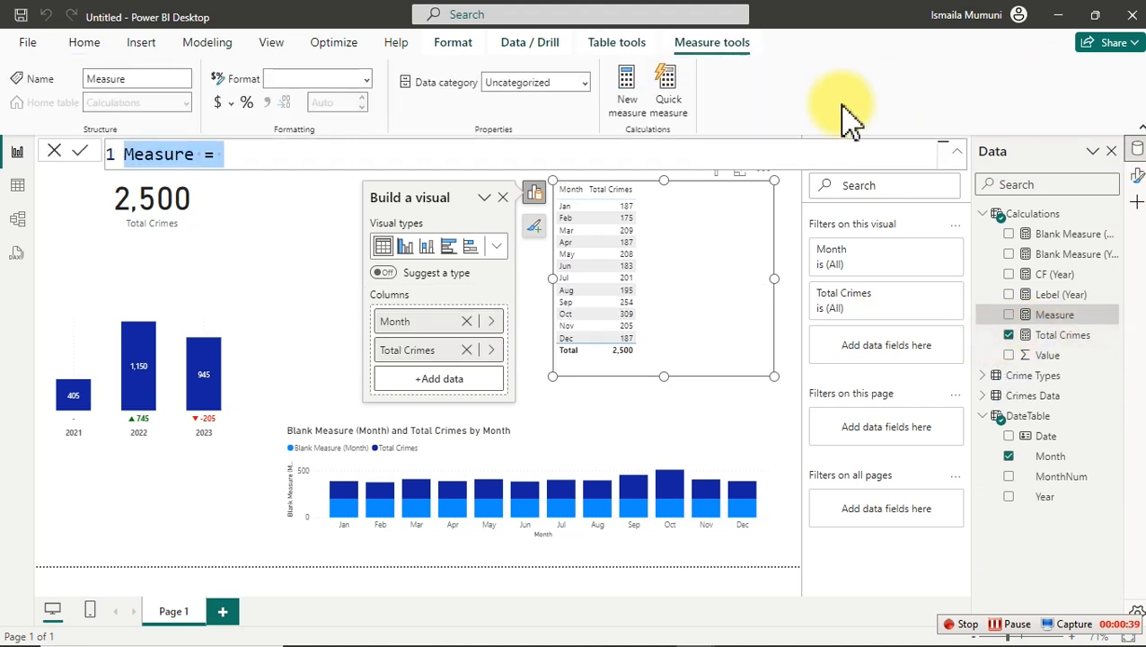
{"action": "type", "text": "Cime "}
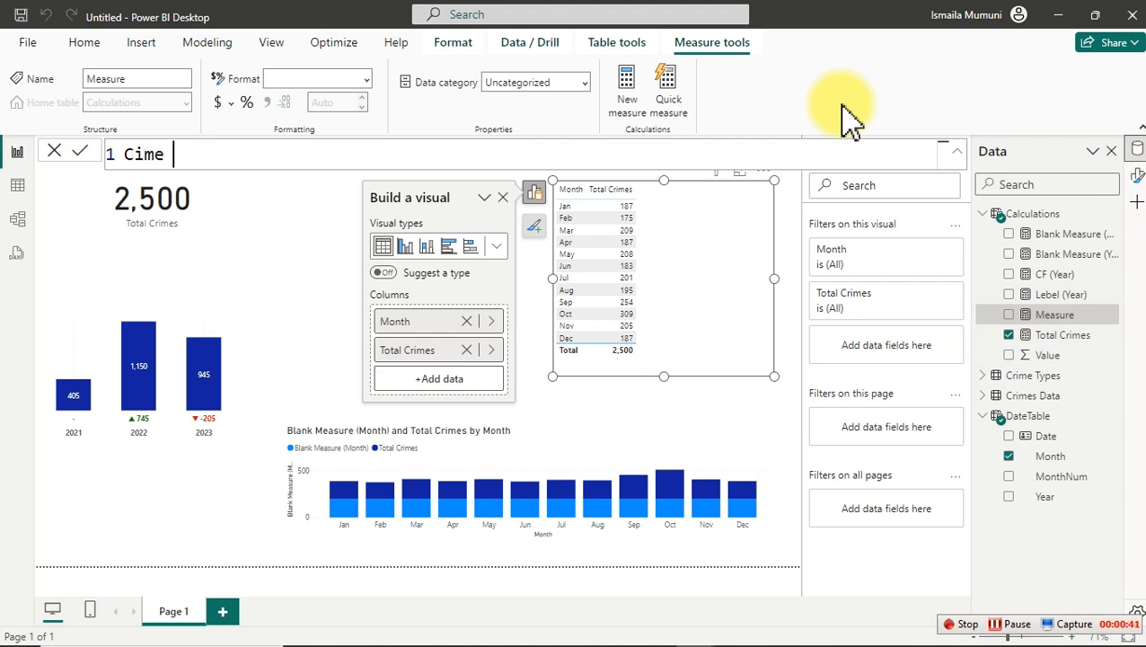
{"action": "type", "text": "PrevMonth ="}
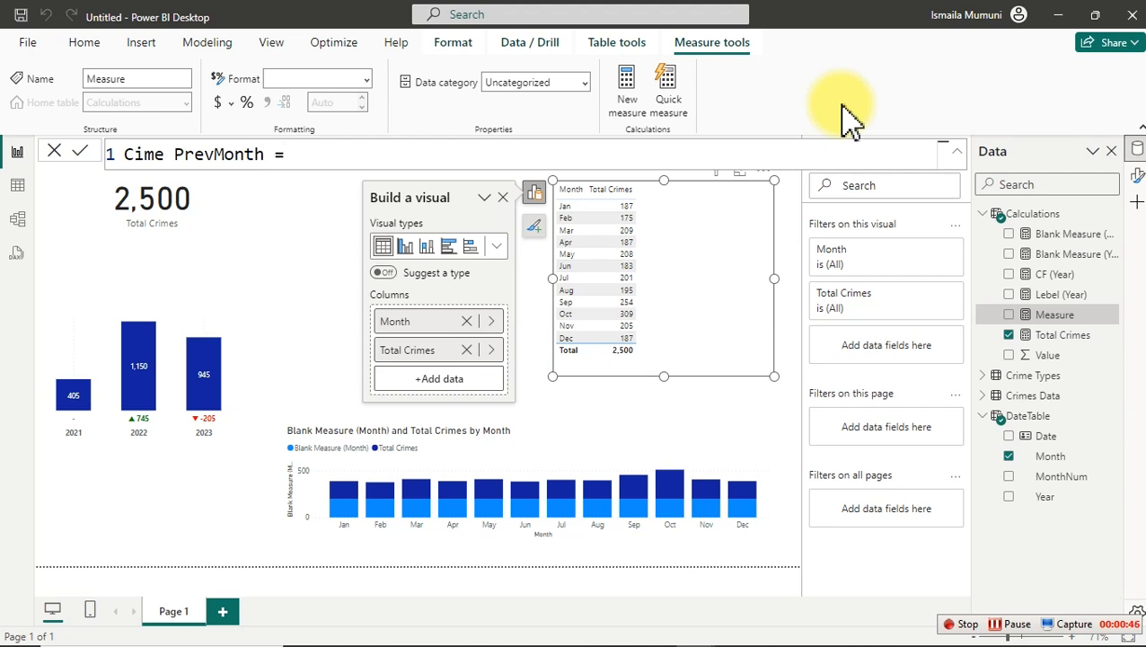
{"action": "key", "text": "shift+Return"}
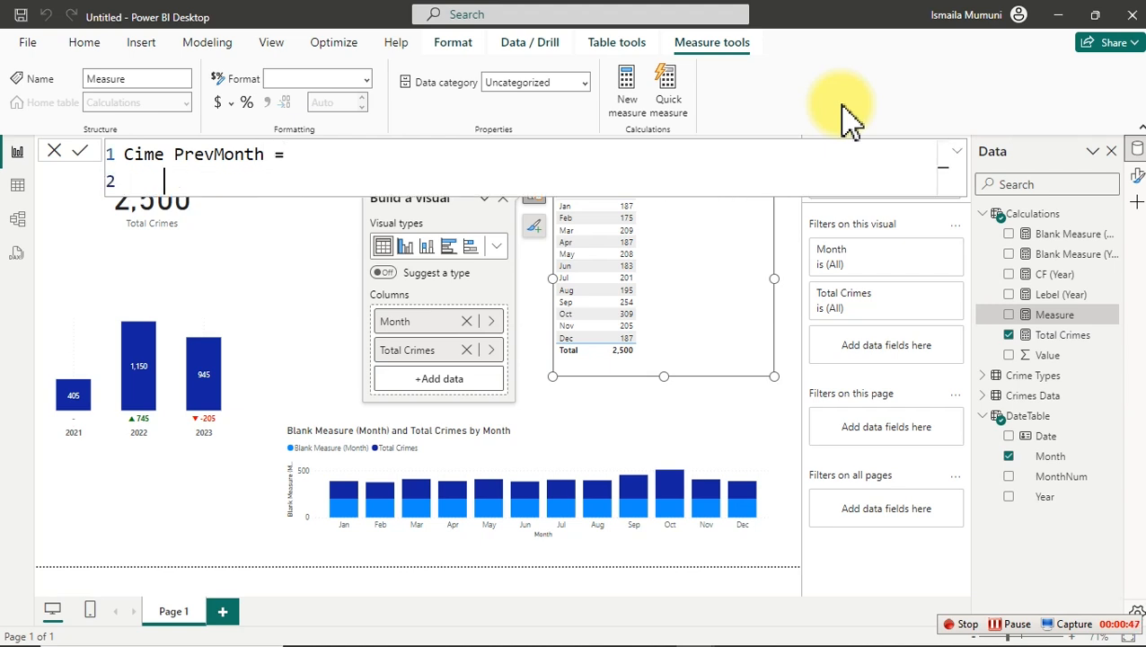
Begin the Cime PrevMonth formula with CALCULATE, using [Total Crimes] as its expression on a separate line.
{"action": "type", "text": "cal"}
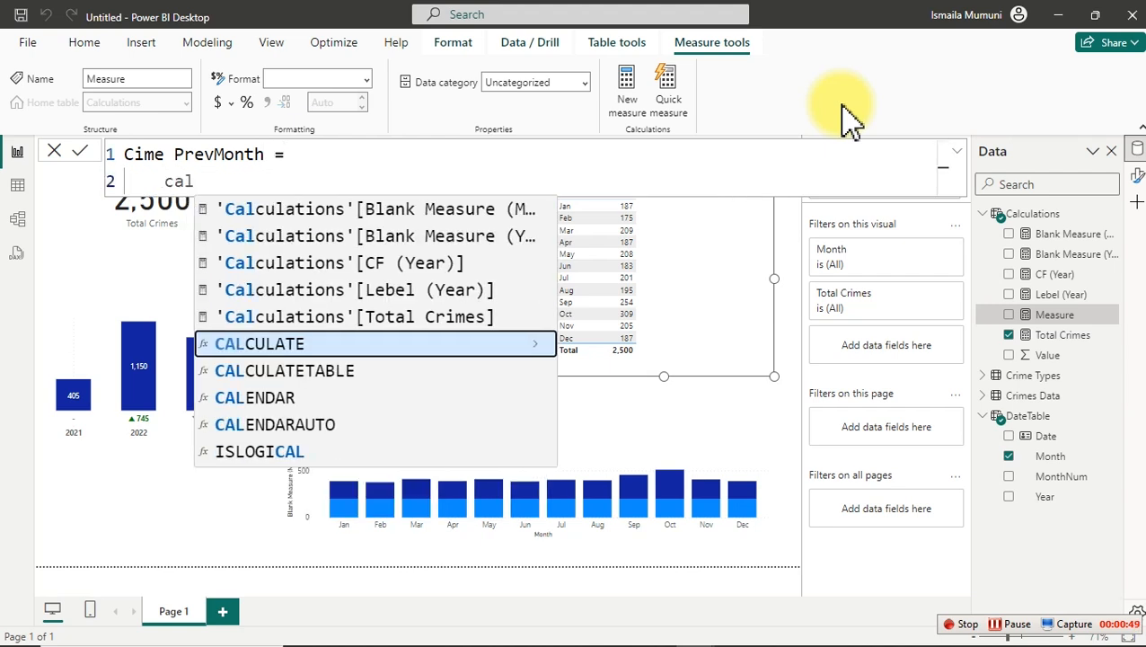
{"action": "key", "text": "Tab"}
{"action": "key", "text": "shift+Return"}
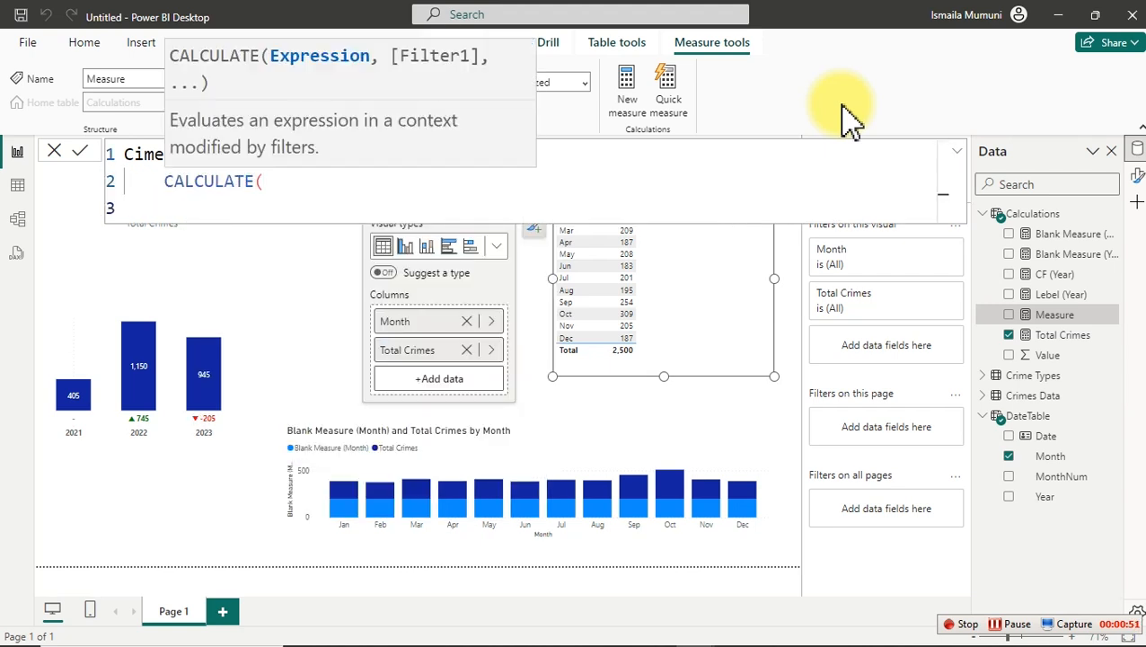
{"action": "type", "text": "["}
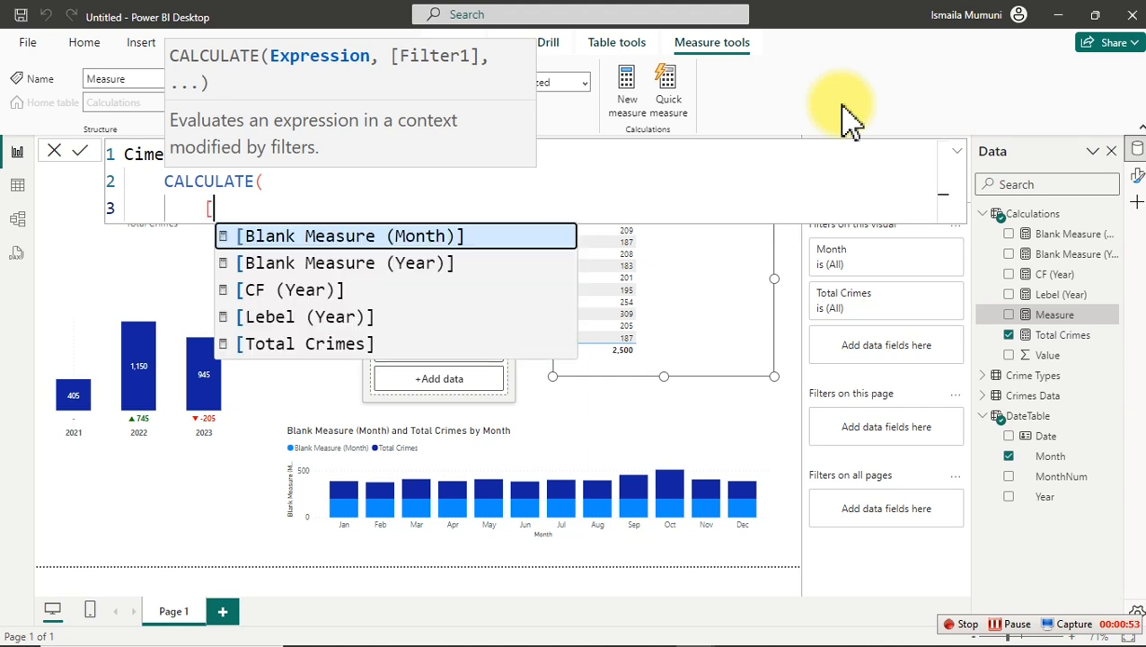
{"action": "key", "text": "Down"}
{"action": "key", "text": "Down"}
{"action": "key", "text": "Down"}
{"action": "key", "text": "Down"}
{"action": "key", "text": "Down"}
{"action": "key", "text": "Up"}
{"action": "key", "text": "Tab"}
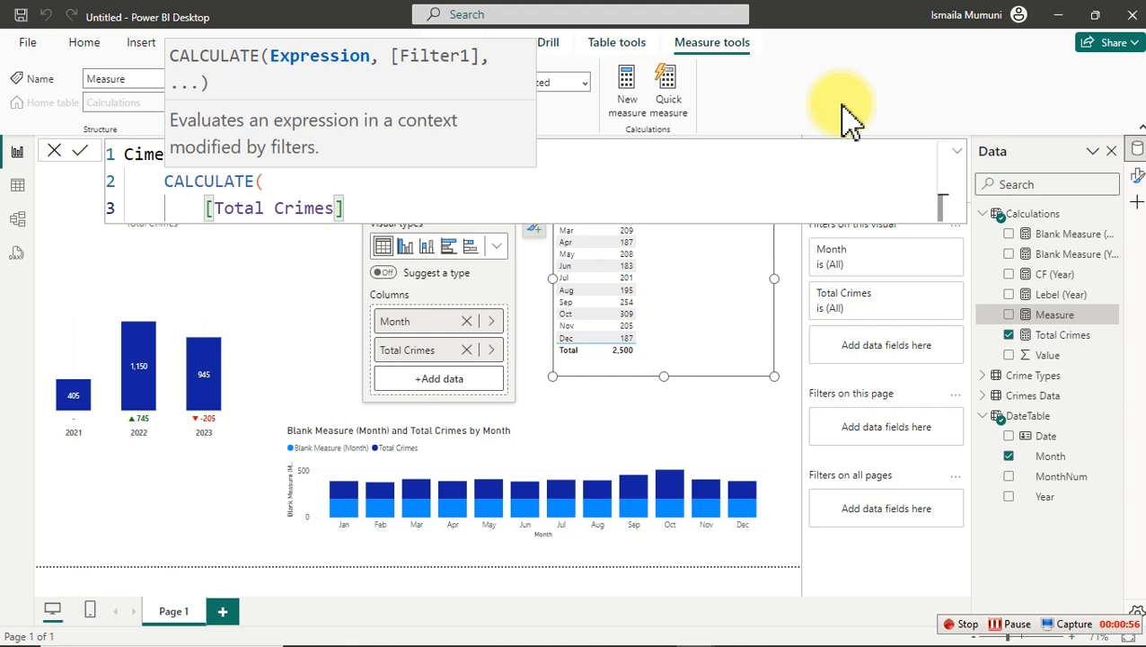
{"action": "type", "text": ","}
{"action": "key", "text": "shift+Return"}
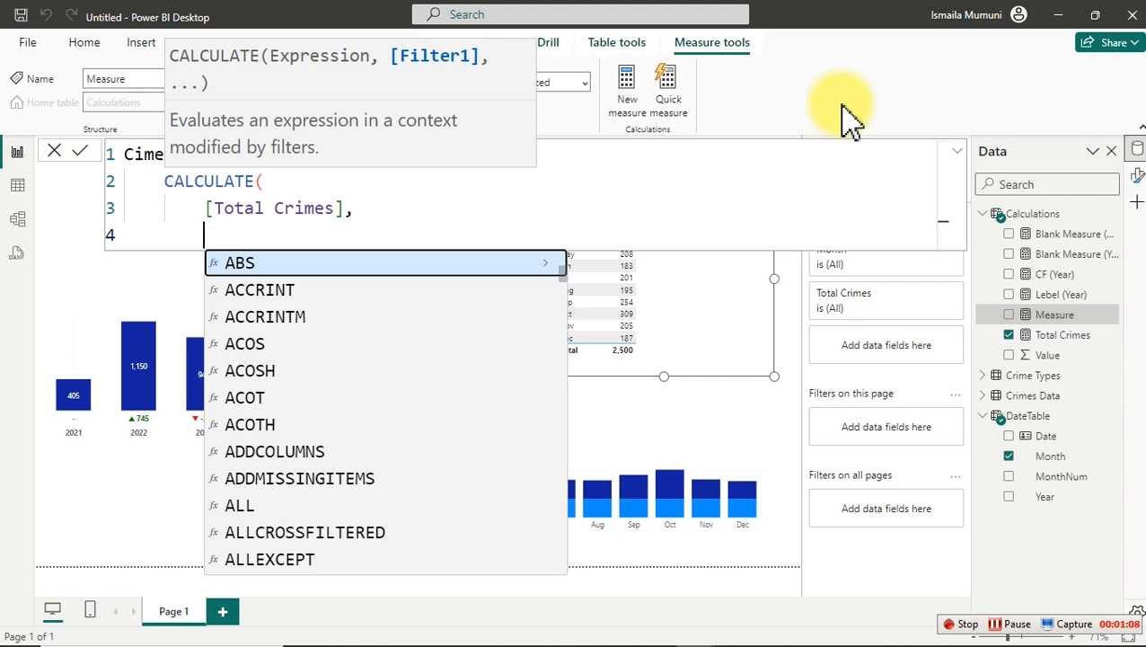
Add a DATEADD filter argument to the formula with DateTable[Date] as its dates column.
{"action": "type", "text": "datea"}
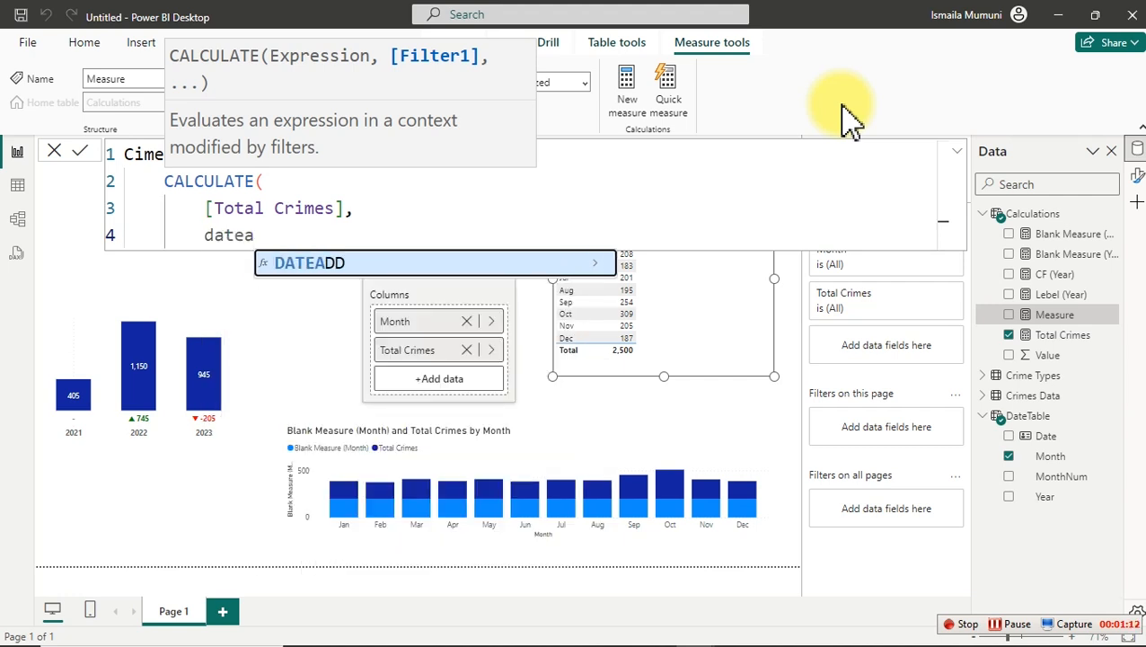
{"action": "key", "text": "Tab"}
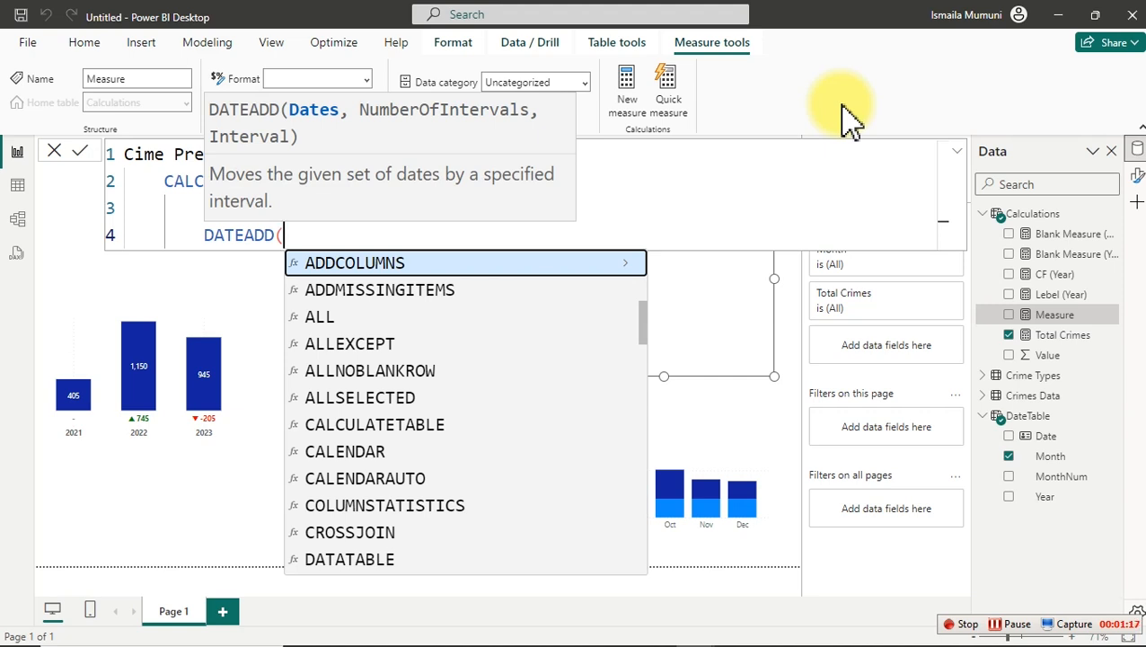
{"action": "type", "text": "date"}
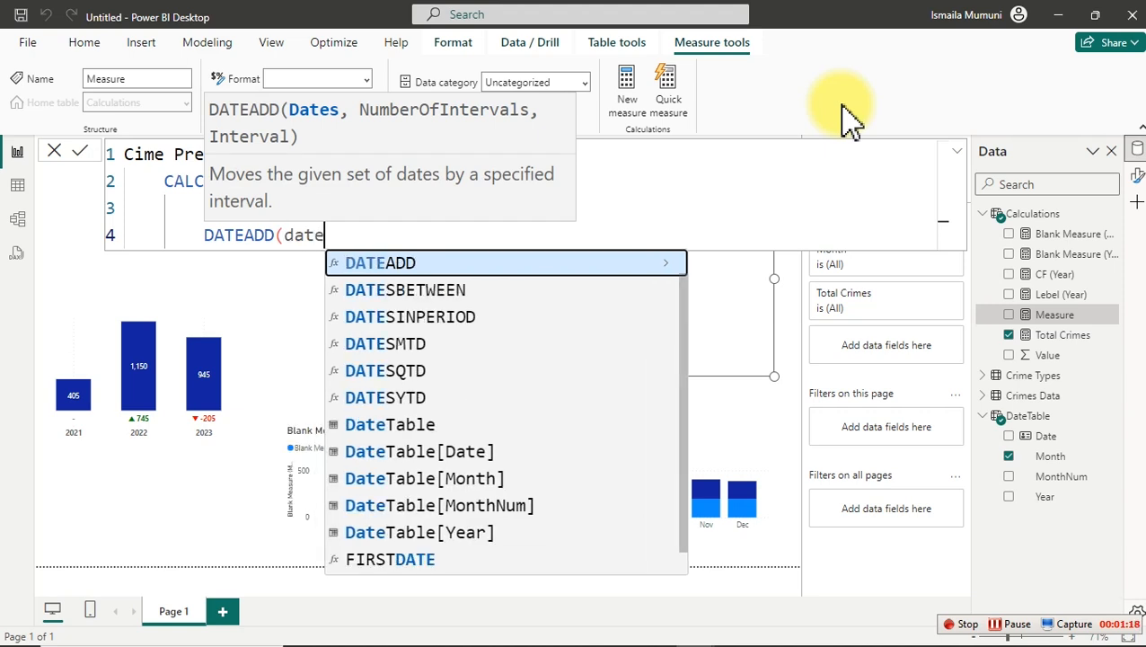
{"action": "key", "text": "Down"}
{"action": "key", "text": "Down"}
{"action": "key", "text": "Down"}
{"action": "key", "text": "Down"}
{"action": "key", "text": "Down"}
{"action": "key", "text": "Down"}
{"action": "key", "text": "Down"}
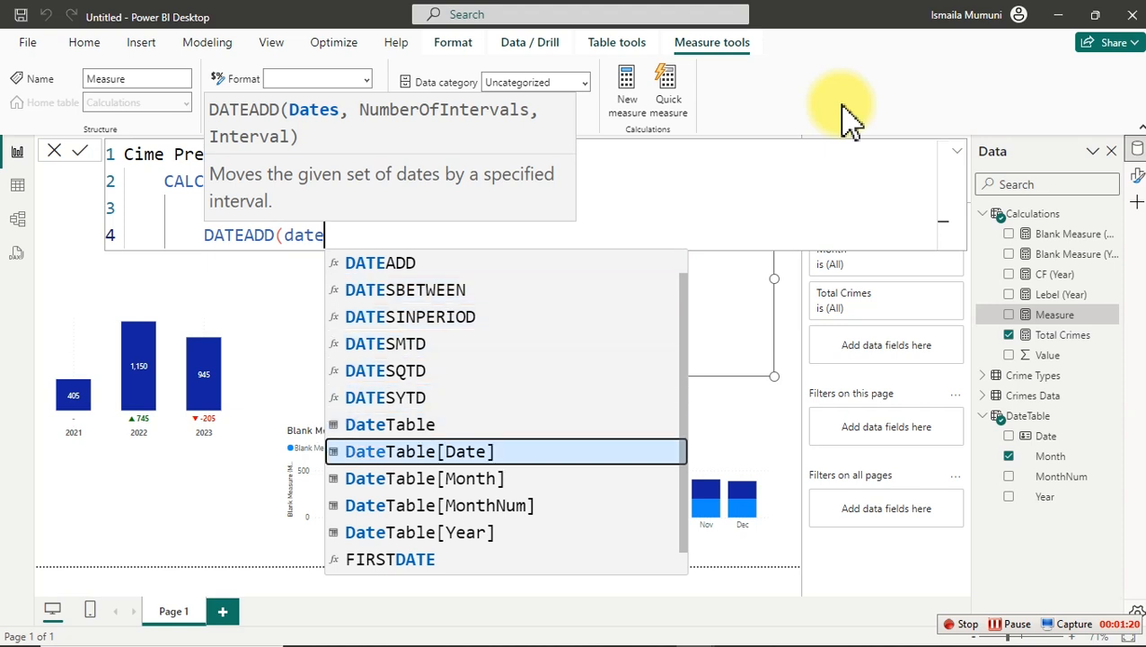
{"action": "key", "text": "Tab"}
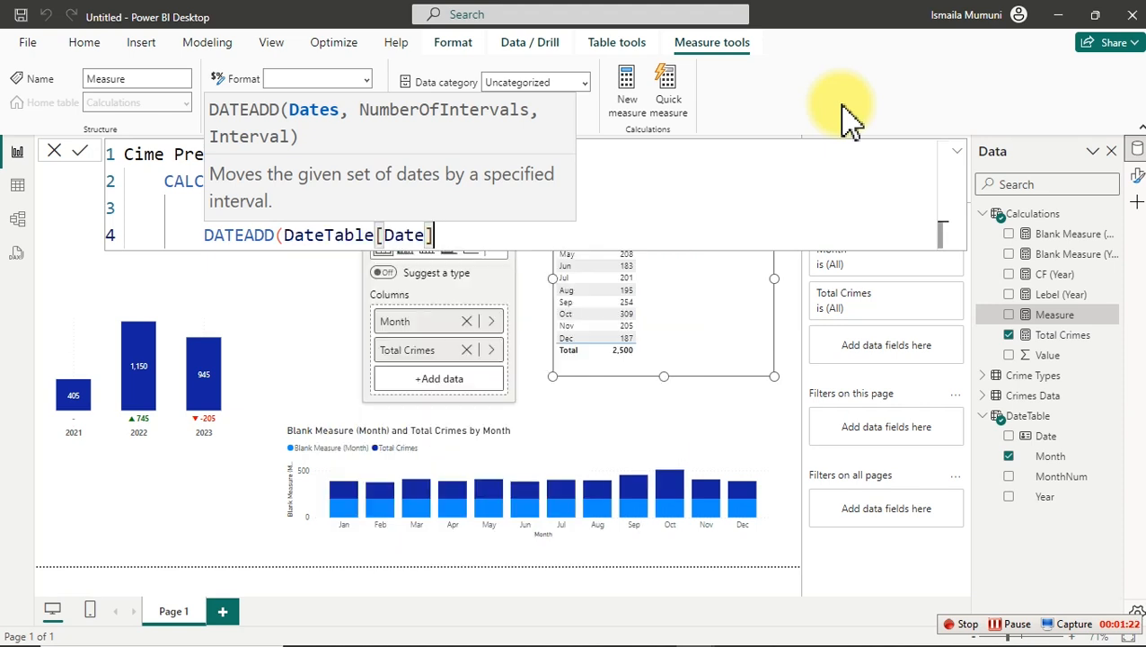
{"action": "type", "text": ","}
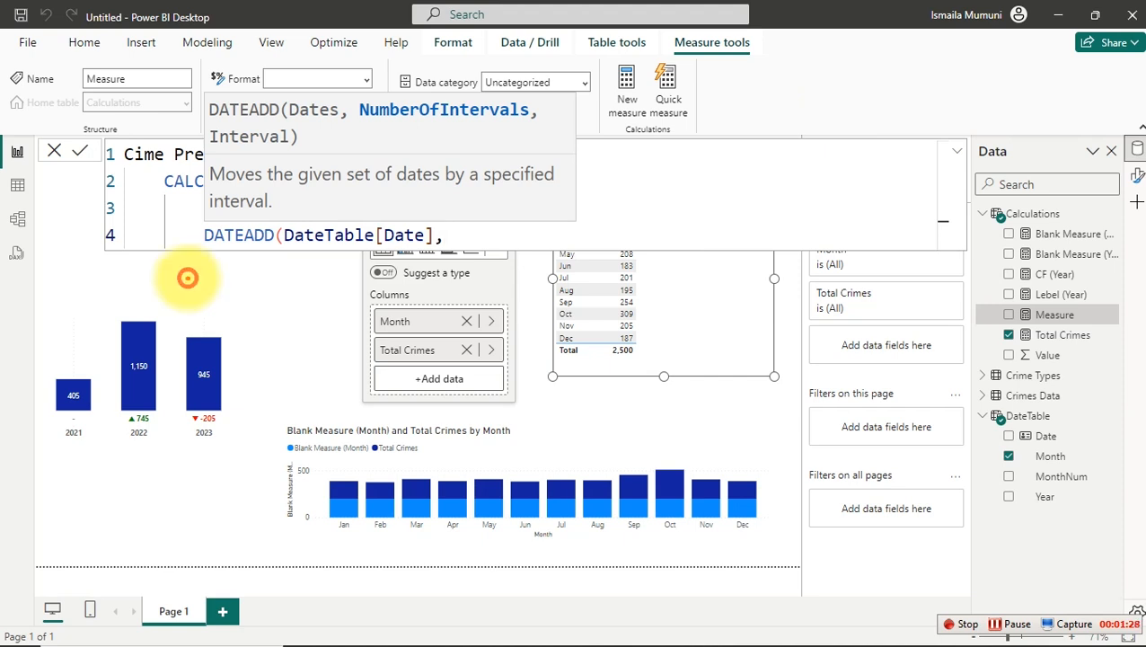
{"action": "mouse_move", "coordinate": [205, 97]}
{"action": "left_mouse_down"}
{"action": "mouse_move", "coordinate": [359, 217]}
{"action": "mouse_move", "coordinate": [569, 214]}
{"action": "left_mouse_up"}
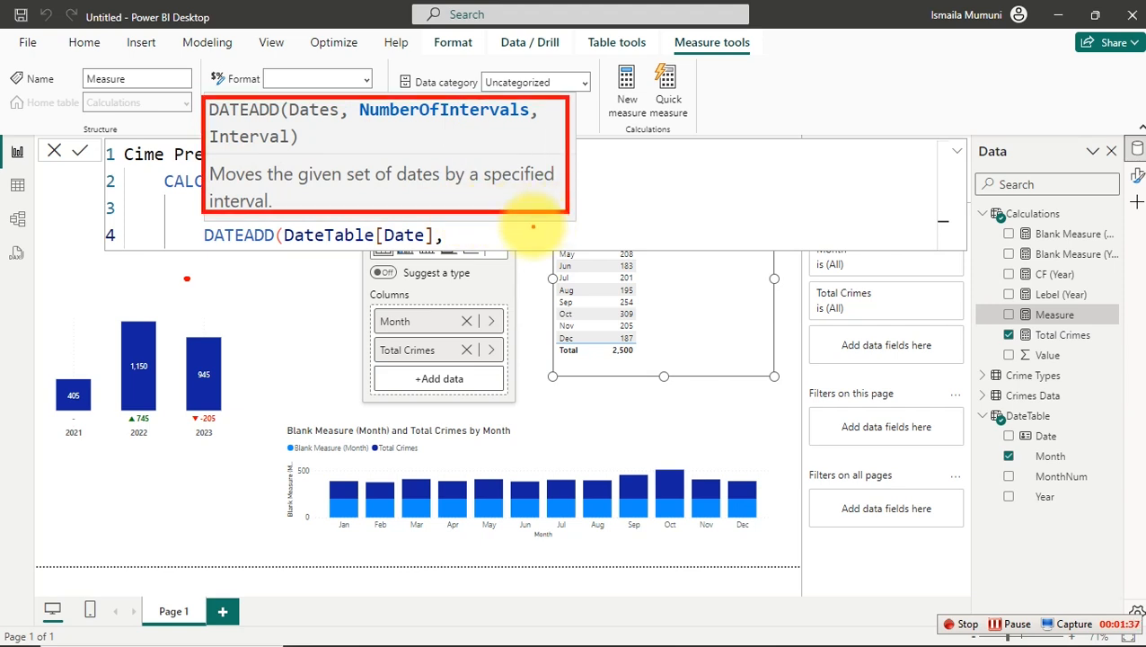
{"action": "left_click_drag", "start_coordinate": [289, 118], "coordinate": [329, 109]}
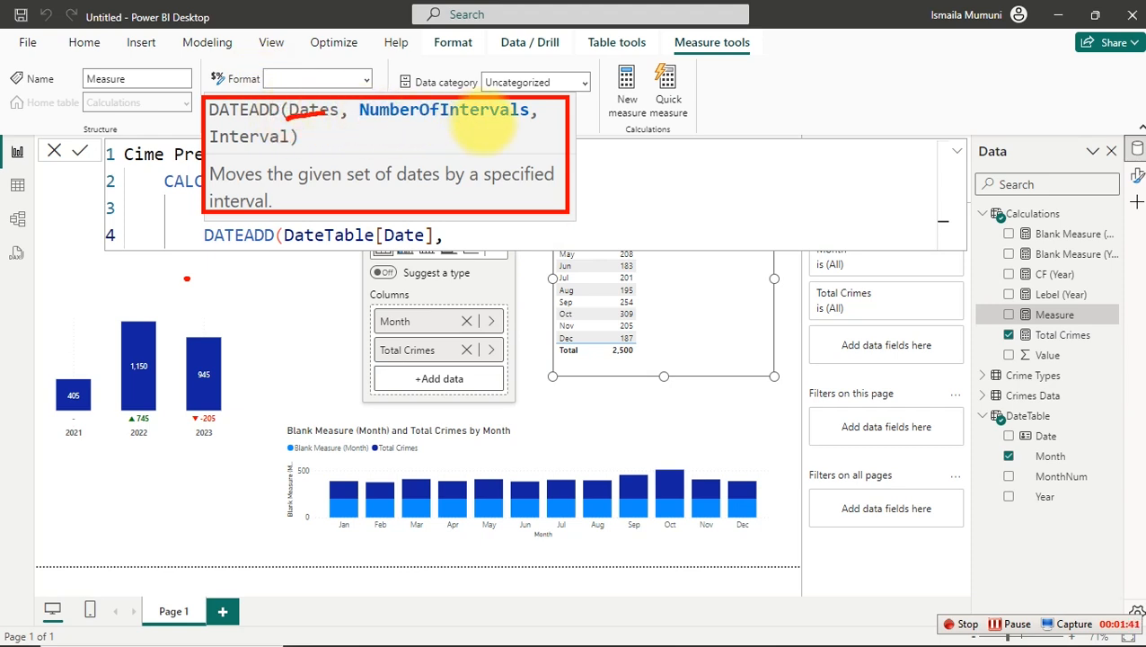
{"action": "left_click_drag", "start_coordinate": [359, 118], "coordinate": [541, 114]}
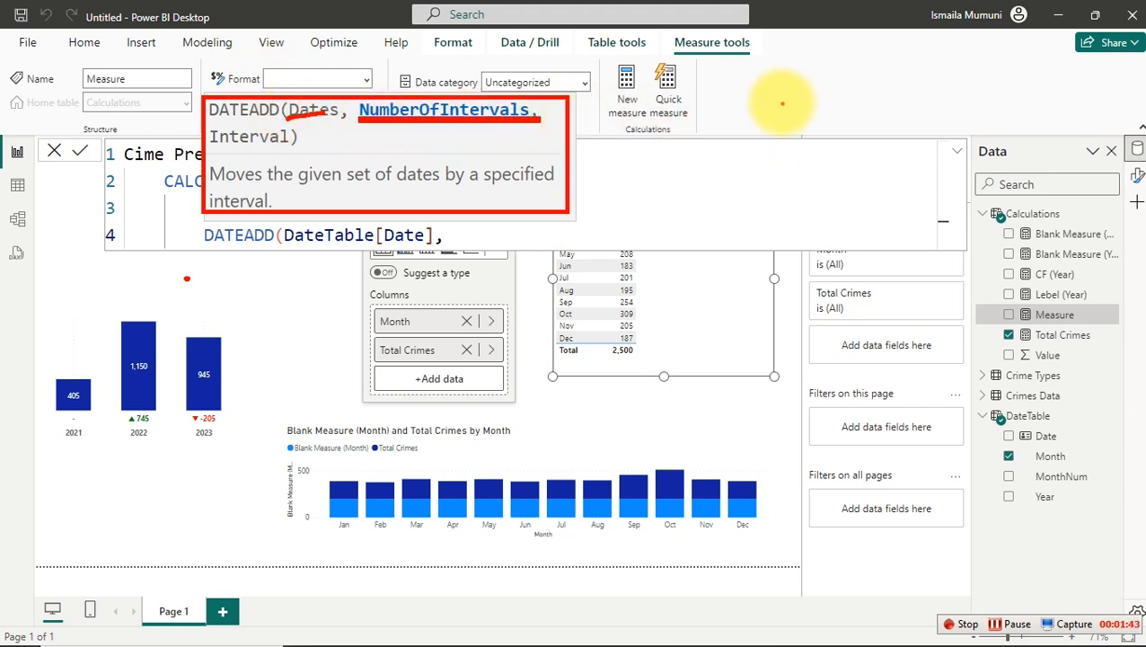
{"action": "mouse_move", "coordinate": [770, 103]}
{"action": "left_mouse_down"}
{"action": "mouse_move", "coordinate": [807, 108]}
{"action": "mouse_move", "coordinate": [793, 120]}
{"action": "mouse_move", "coordinate": [818, 133]}
{"action": "mouse_move", "coordinate": [788, 160]}
{"action": "mouse_move", "coordinate": [811, 174]}
{"action": "left_mouse_up"}
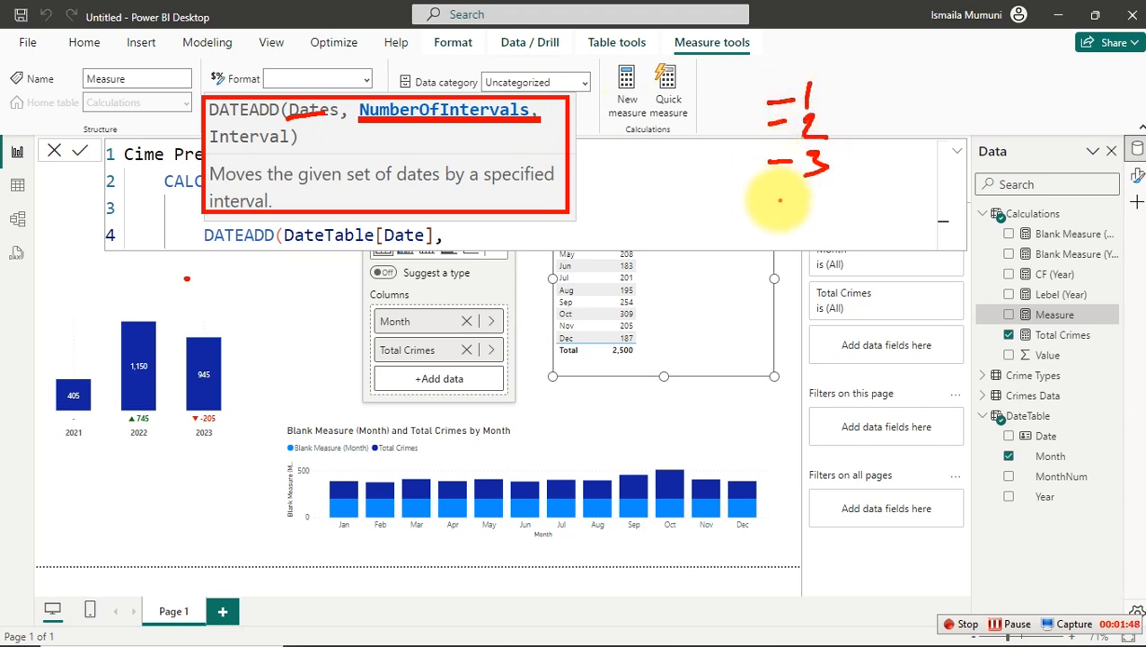
{"action": "left_click_drag", "start_coordinate": [768, 205], "coordinate": [790, 204]}
{"action": "mouse_move", "coordinate": [820, 193]}
{"action": "left_mouse_down"}
{"action": "mouse_move", "coordinate": [837, 207]}
{"action": "mouse_move", "coordinate": [823, 223]}
{"action": "left_mouse_up"}
{"action": "mouse_move", "coordinate": [852, 113]}
{"action": "left_mouse_down"}
{"action": "mouse_move", "coordinate": [859, 83]}
{"action": "mouse_move", "coordinate": [886, 112]}
{"action": "mouse_move", "coordinate": [921, 115]}
{"action": "left_mouse_up"}
{"action": "left_click_drag", "start_coordinate": [972, 84], "coordinate": [988, 126]}
{"action": "mouse_move", "coordinate": [1033, 81]}
{"action": "left_mouse_down"}
{"action": "mouse_move", "coordinate": [1024, 85]}
{"action": "mouse_move", "coordinate": [1062, 106]}
{"action": "left_mouse_up"}
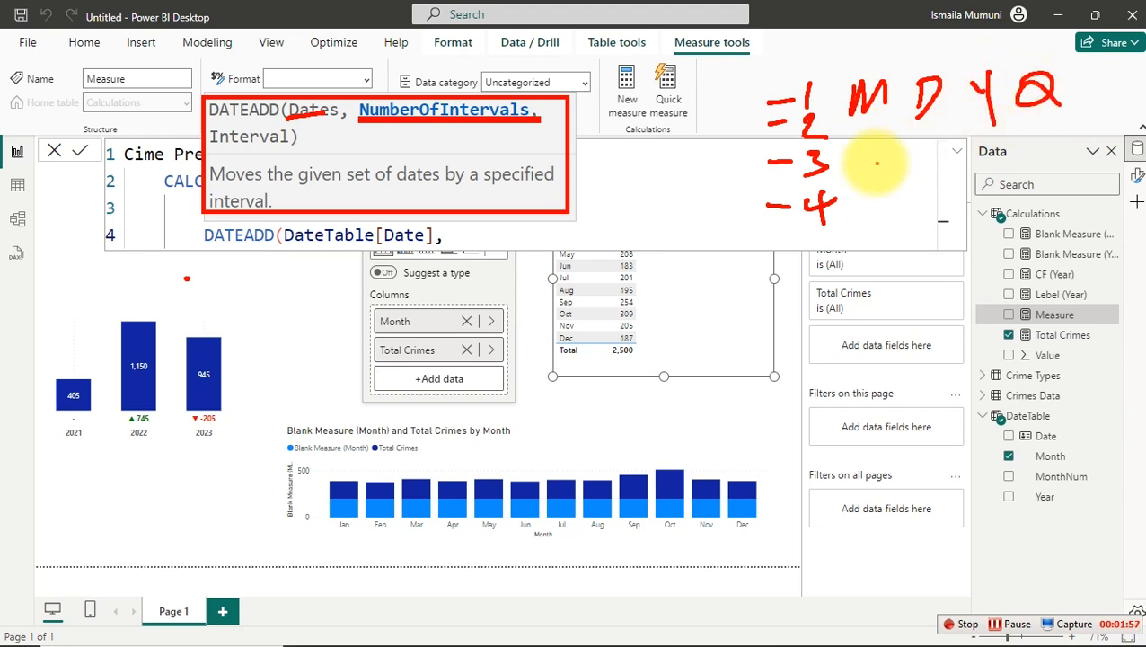
{"action": "mouse_move", "coordinate": [870, 170]}
{"action": "left_mouse_down"}
{"action": "mouse_move", "coordinate": [867, 192]}
{"action": "mouse_move", "coordinate": [907, 160]}
{"action": "mouse_move", "coordinate": [934, 166]}
{"action": "mouse_move", "coordinate": [967, 149]}
{"action": "mouse_move", "coordinate": [997, 171]}
{"action": "left_mouse_up"}
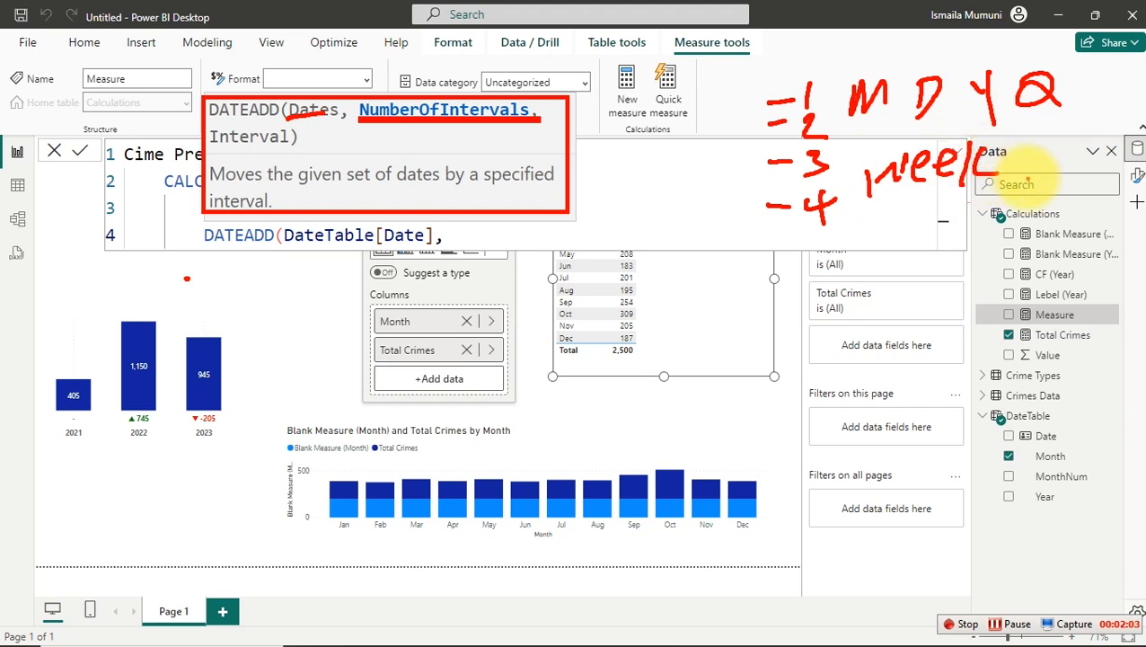
{"action": "key", "text": "Escape"}
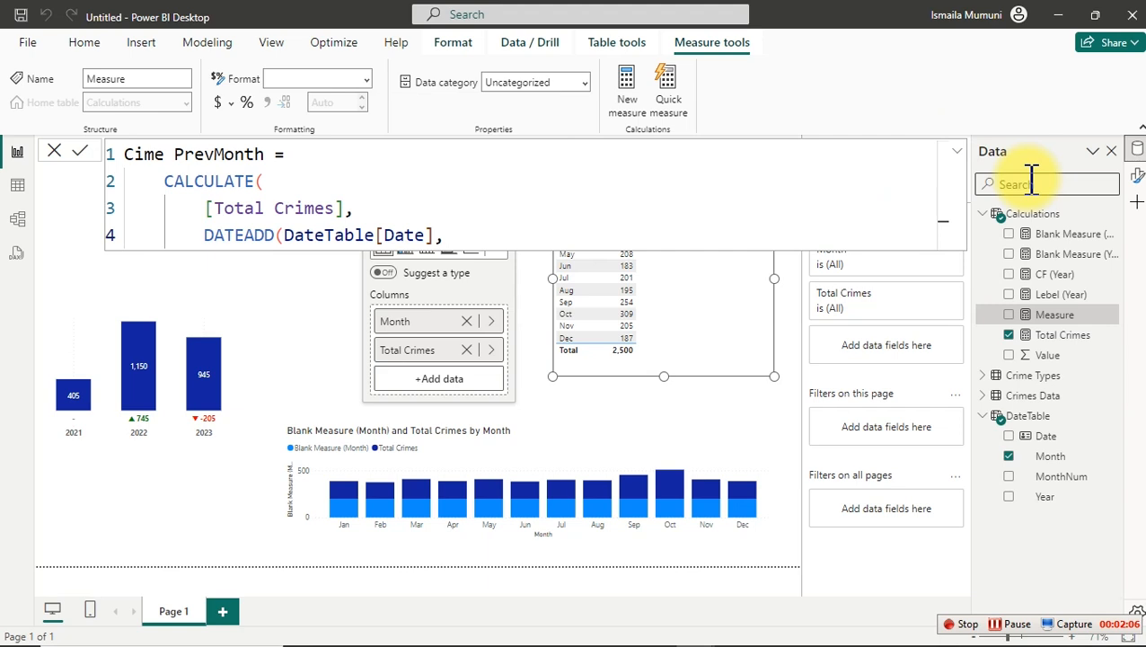
Complete DATEADD with an interval of -1 MONTH, close the CALCULATE formula and commit the Cime PrevMonth measure.
{"action": "type", "text": "-1,"}
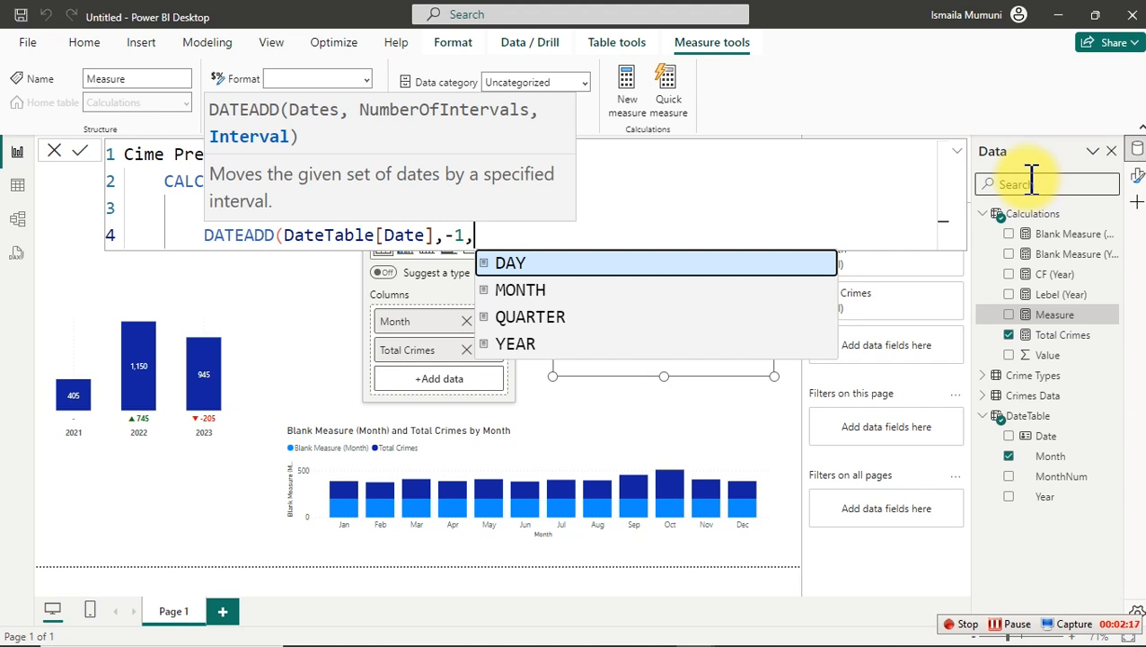
{"action": "key", "text": "Down"}
{"action": "key", "text": "Tab"}
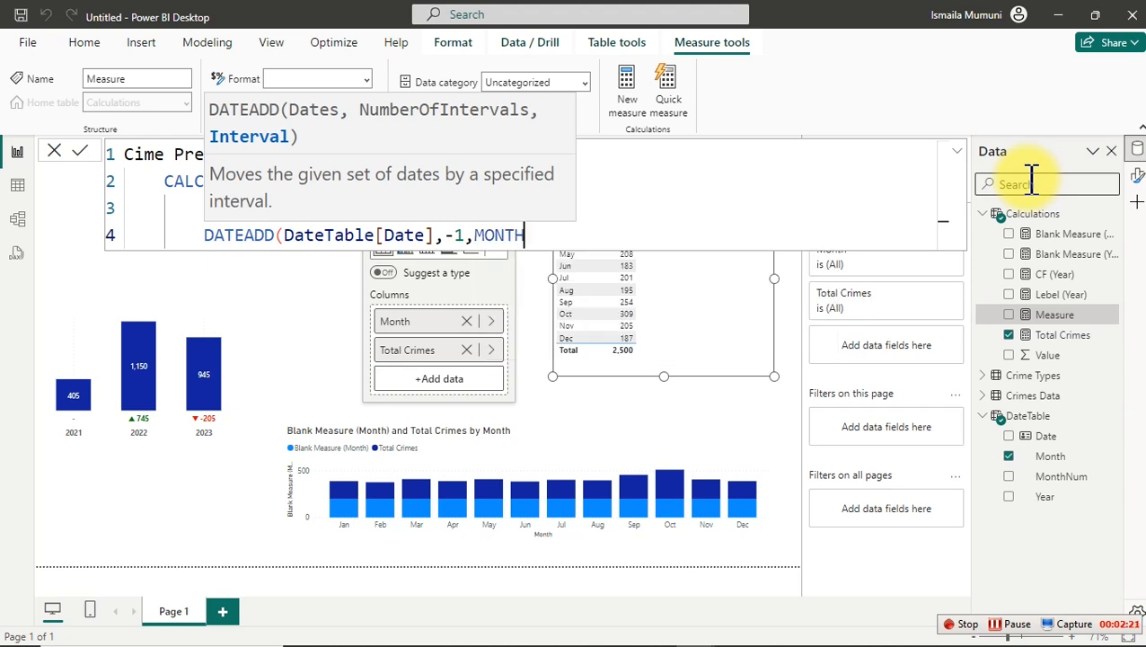
{"action": "type", "text": ")"}
{"action": "key", "text": "Return"}
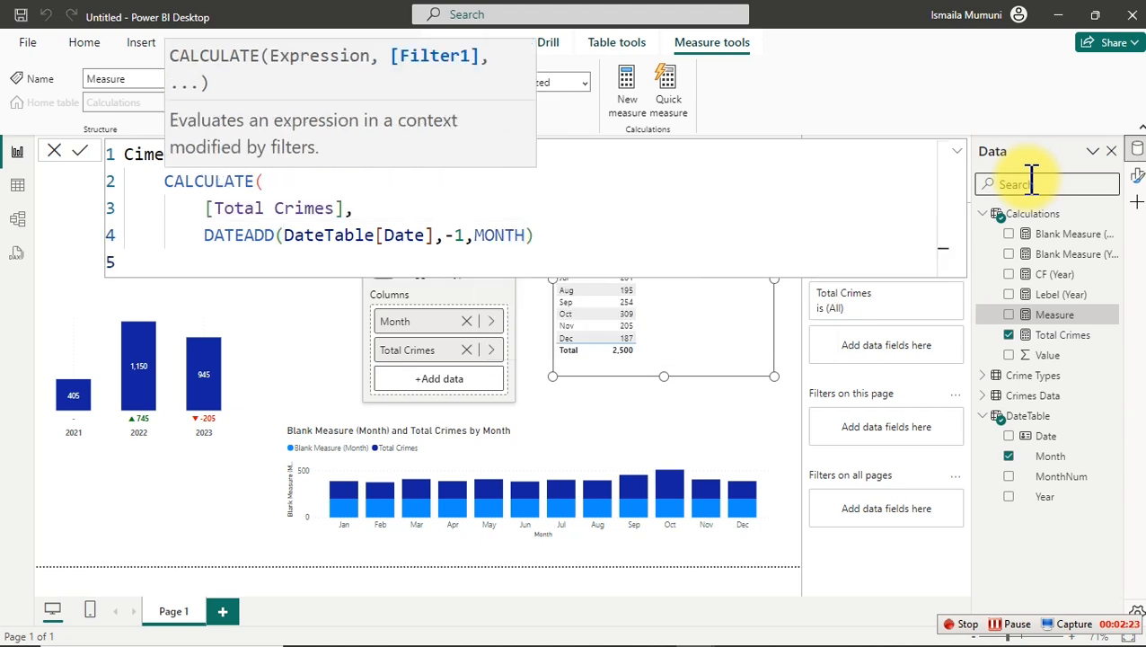
{"action": "type", "text": ")"}
{"action": "left_click", "coordinate": [1030, 183]}
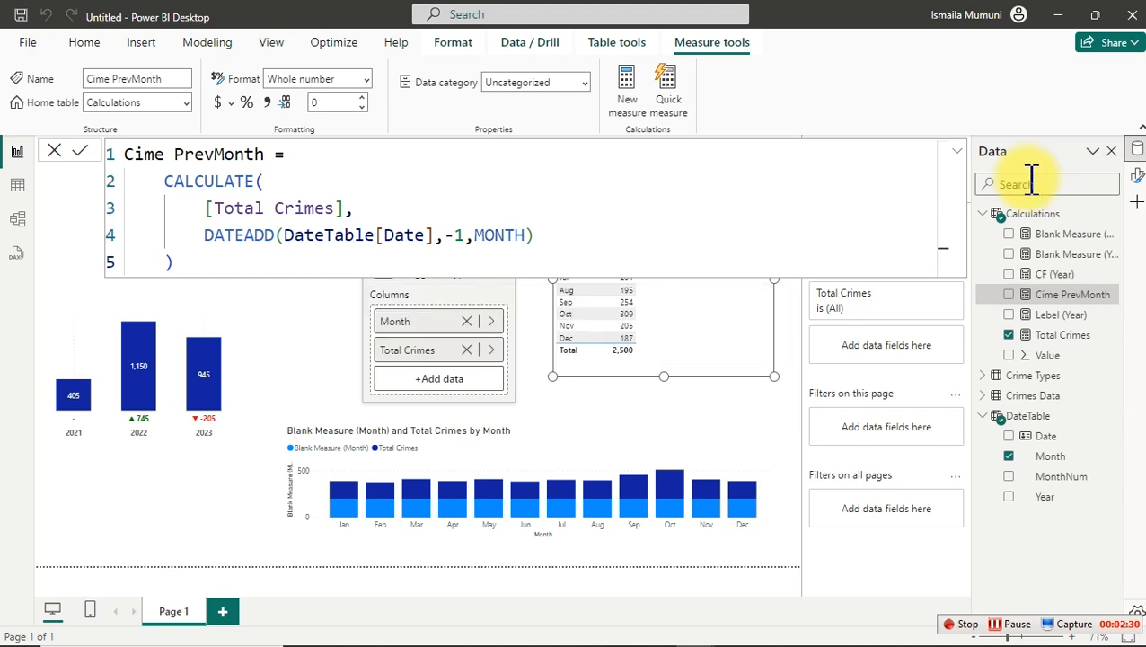
Add the Cime PrevMonth measure to the monthly table and collapse the expanded formula.
{"action": "left_click", "coordinate": [1009, 296]}
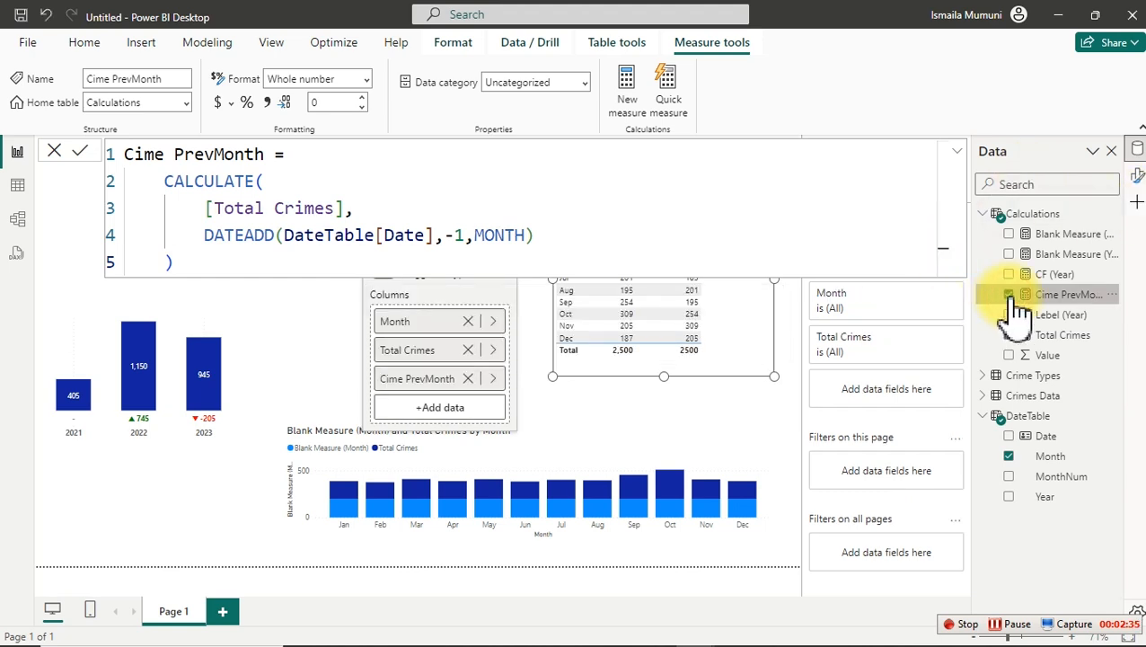
{"action": "left_click", "coordinate": [1056, 358]}
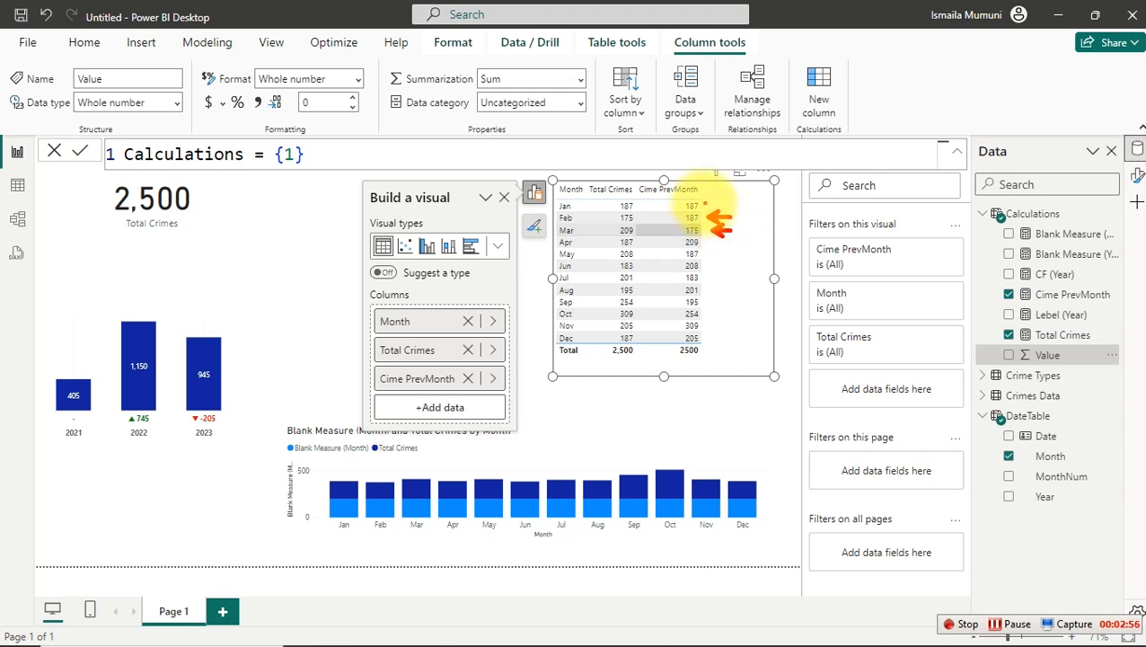
{"action": "mouse_move", "coordinate": [711, 197]}
{"action": "left_mouse_down"}
{"action": "mouse_move", "coordinate": [714, 209]}
{"action": "mouse_move", "coordinate": [727, 200]}
{"action": "left_mouse_up"}
{"action": "mouse_move", "coordinate": [569, 193]}
{"action": "left_mouse_down"}
{"action": "mouse_move", "coordinate": [577, 205]}
{"action": "mouse_move", "coordinate": [587, 185]}
{"action": "left_mouse_up"}
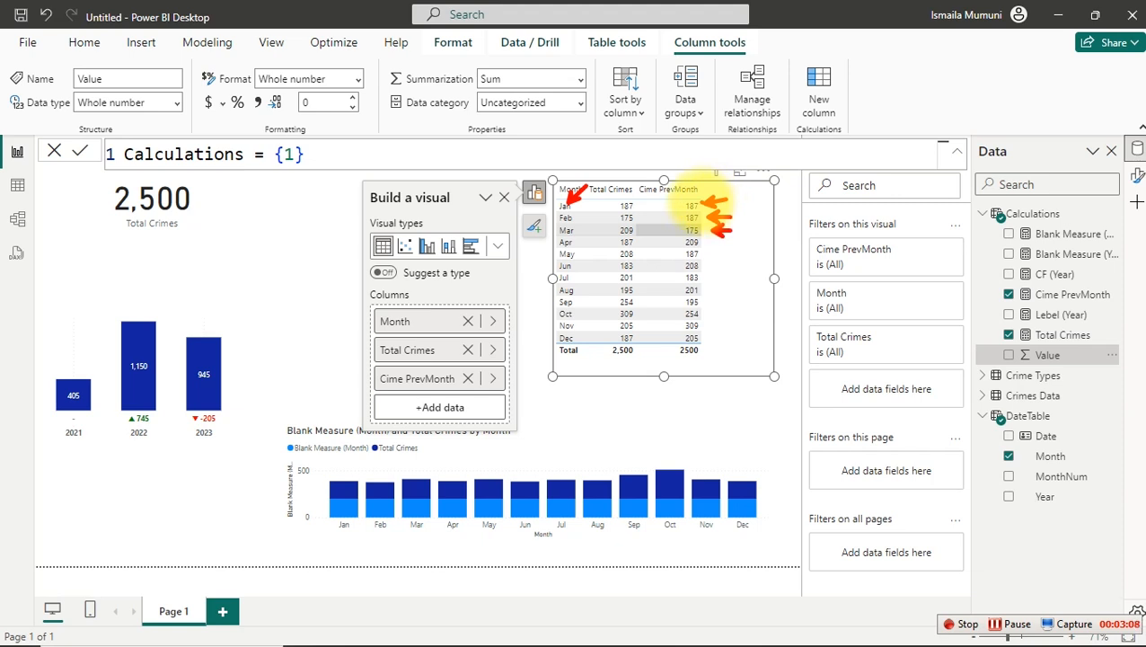
{"action": "mouse_move", "coordinate": [72, 353]}
{"action": "left_mouse_down"}
{"action": "mouse_move", "coordinate": [274, 276]}
{"action": "mouse_move", "coordinate": [29, 310]}
{"action": "mouse_move", "coordinate": [65, 253]}
{"action": "left_mouse_up"}
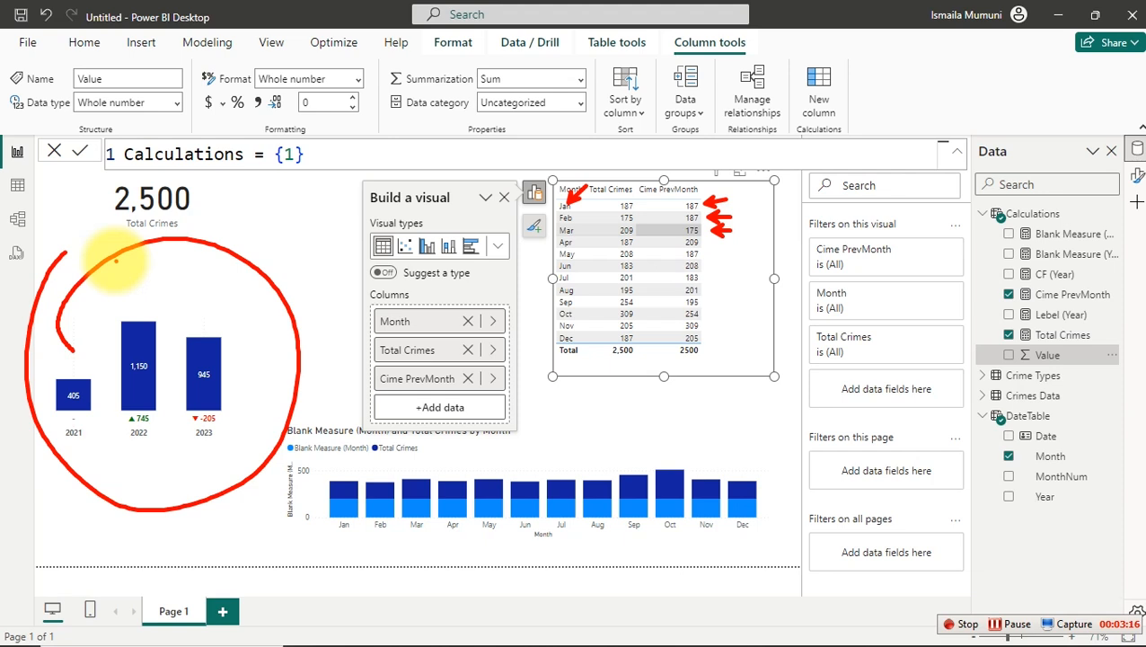
{"action": "key", "text": "Escape"}
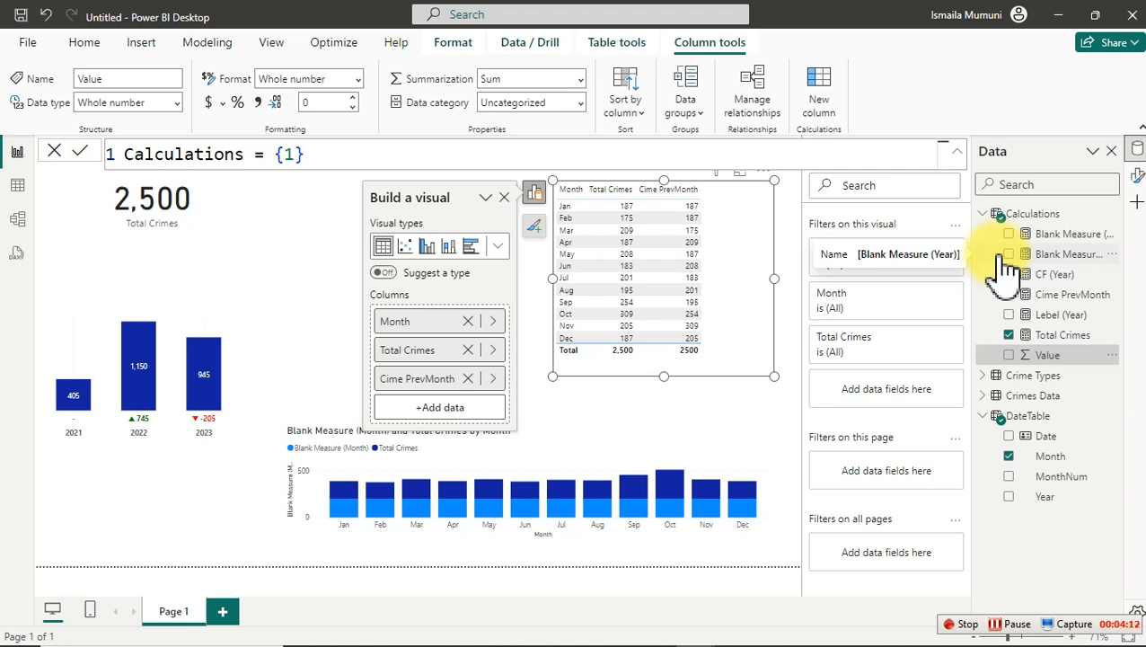
Create a new measure named Label (Month) in the Calculations table and begin its expression on a second line.
{"action": "right_click", "coordinate": [1071, 361]}
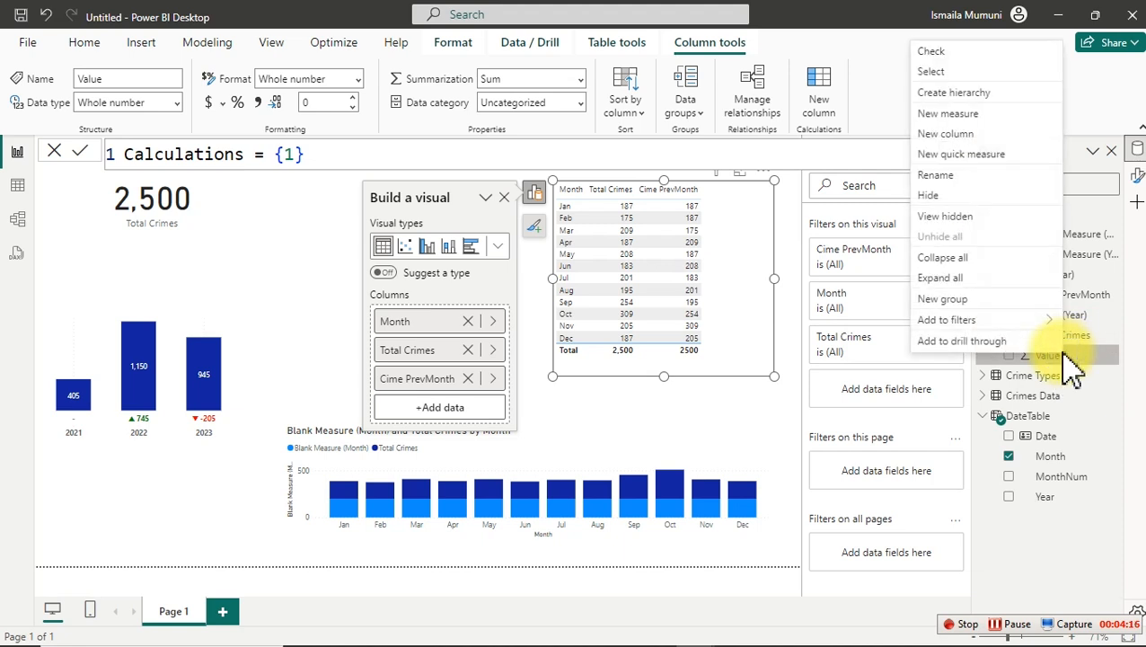
{"action": "left_click", "coordinate": [956, 114]}
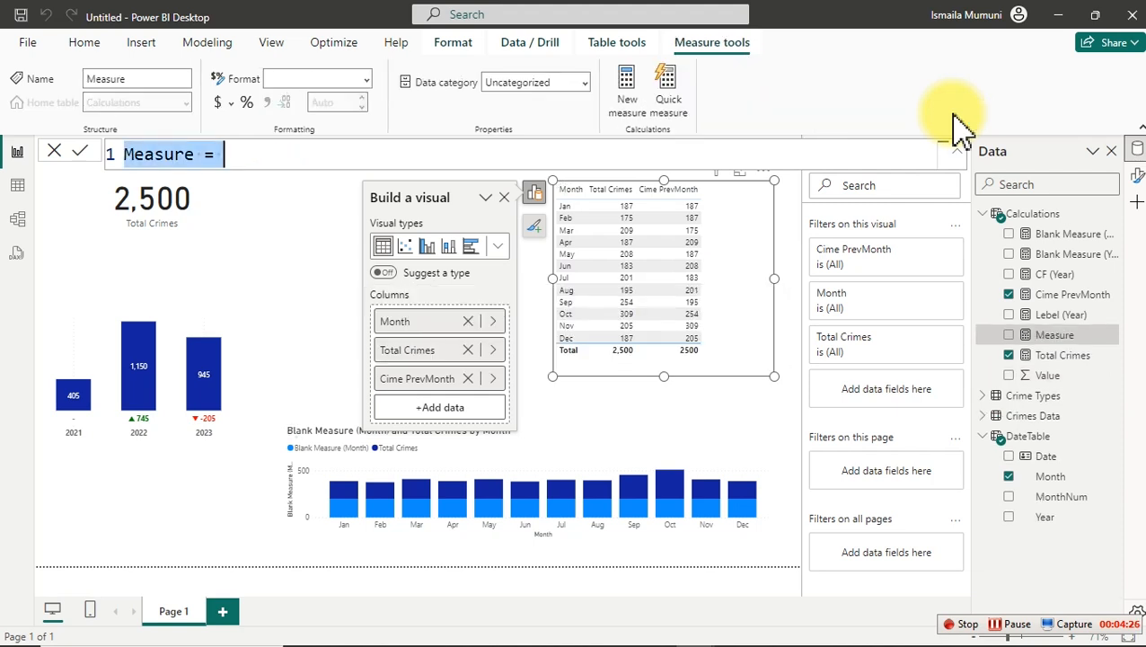
{"action": "key", "text": "BackSpace"}
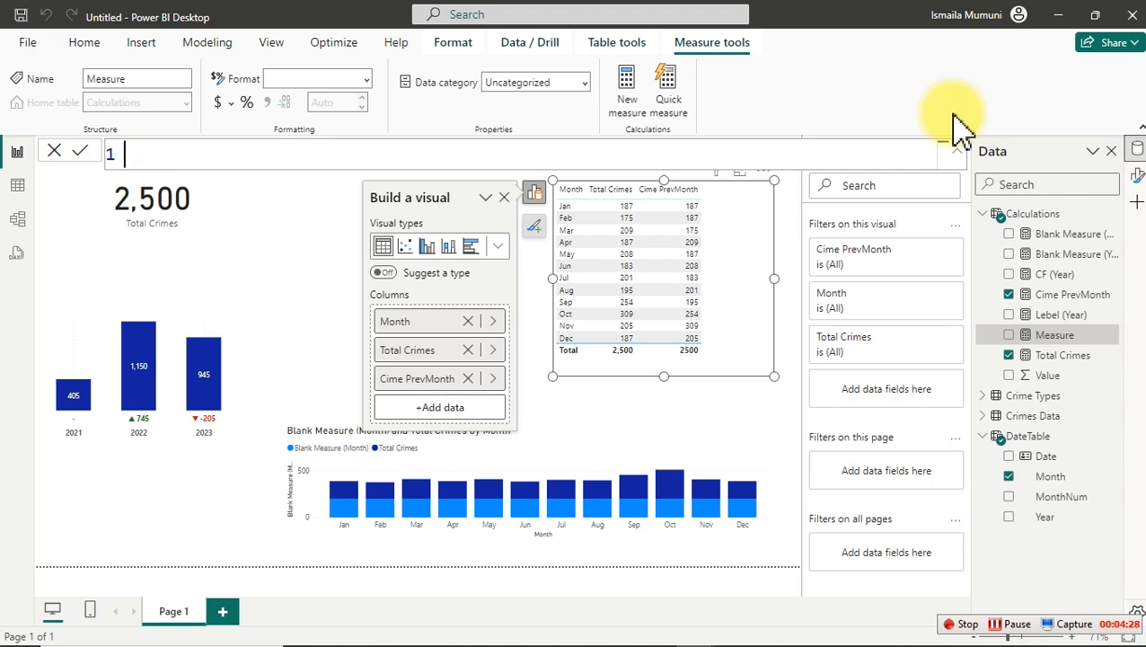
{"action": "type", "text": "Label (Month) ="}
{"action": "key", "text": "shift+Return"}
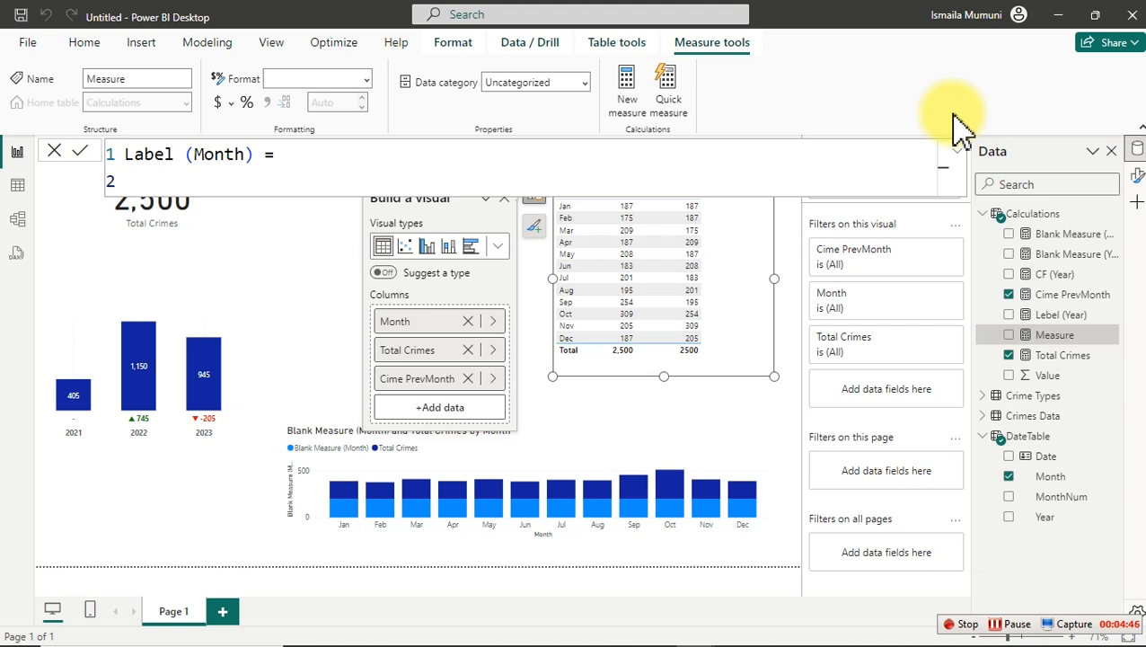
Declare a variable named _MoMChange in the Label (Month) formula.
{"action": "type", "text": "V"}
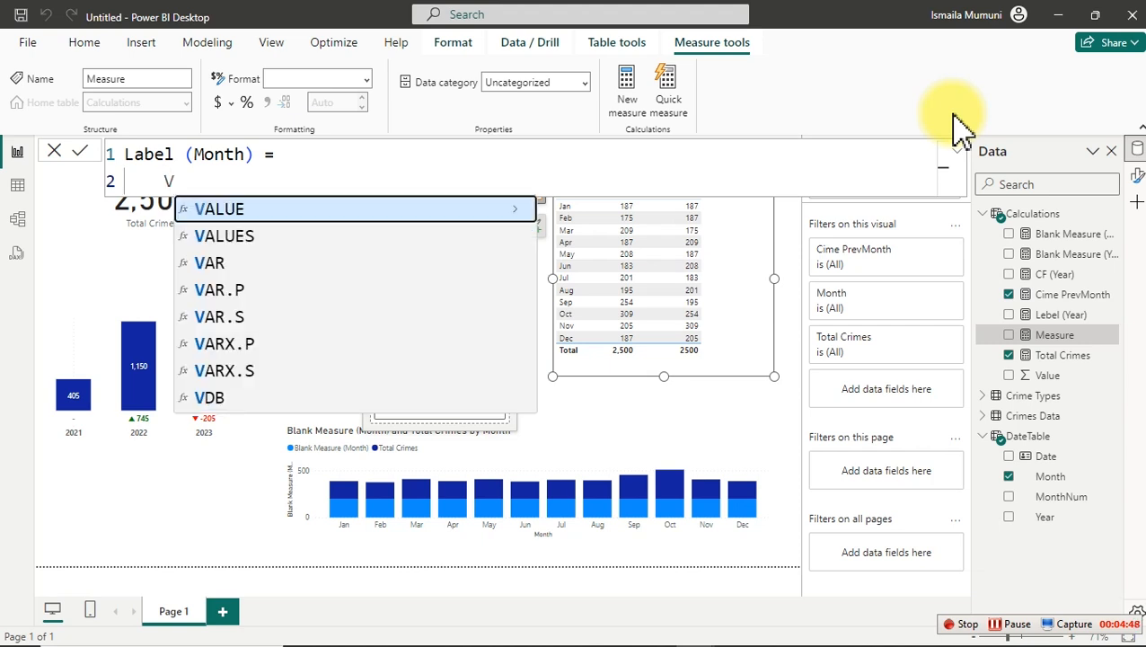
{"action": "type", "text": "AR _"}
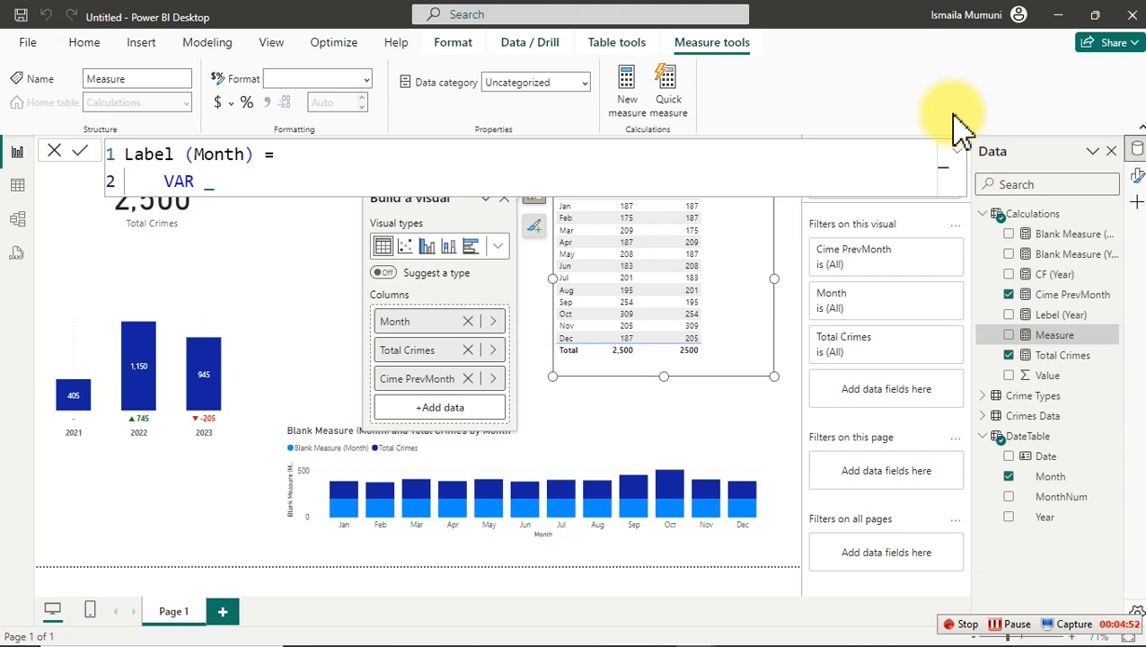
{"action": "type", "text": "mO"}
{"action": "key", "text": "BackSpace"}
{"action": "key", "text": "BackSpace"}
{"action": "type", "text": "Mo"}
{"action": "type", "text": "Ca"}
{"action": "key", "text": "BackSpace"}
{"action": "type", "text": "hn"}
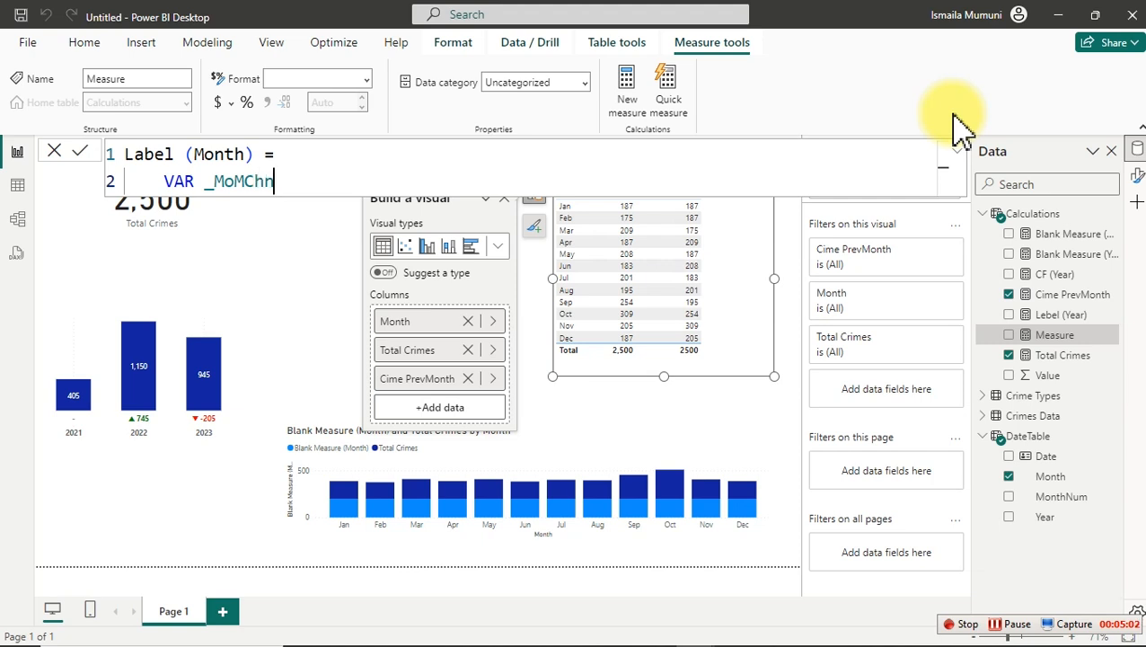
{"action": "key", "text": "BackSpace"}
{"action": "type", "text": "ange"}
Extend the variable name to _Pct_MoMChange, add the equals sign and start its expression on a new indented line.
{"action": "key", "text": "Left"}
{"action": "key", "text": "Left"}
{"action": "key", "text": "Left"}
{"action": "key", "text": "Left"}
{"action": "key", "text": "Left"}
{"action": "key", "text": "Left"}
{"action": "key", "text": "Left"}
{"action": "key", "text": "Left"}
{"action": "key", "text": "Left"}
{"action": "type", "text": "%"}
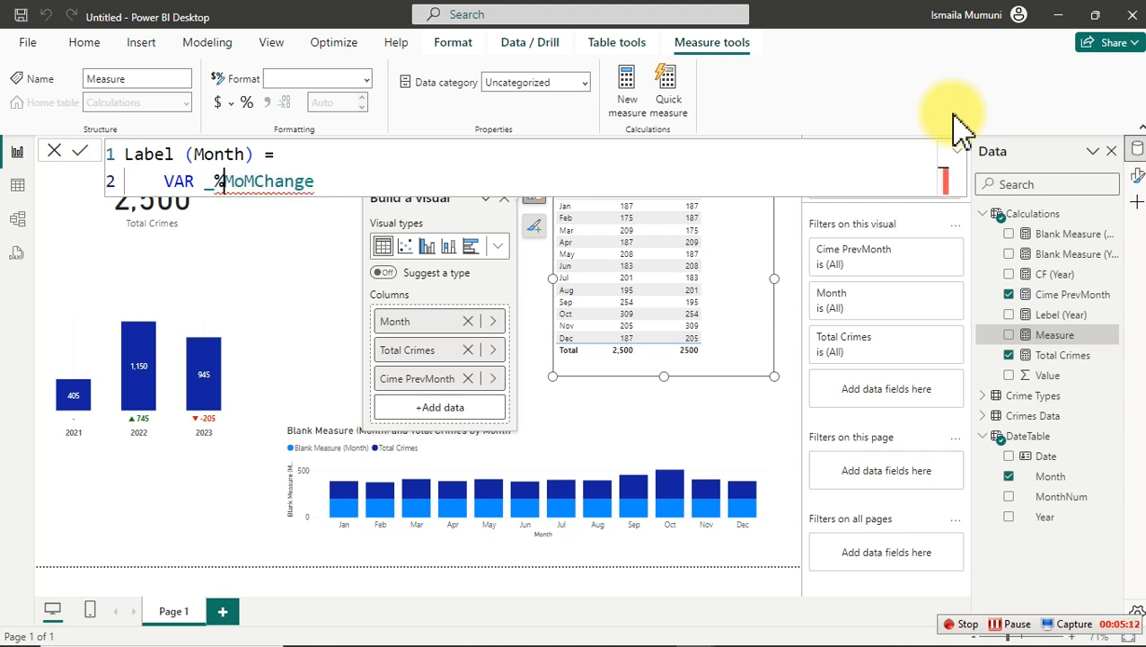
{"action": "key", "text": "BackSpace"}
{"action": "type", "text": "Pct"}
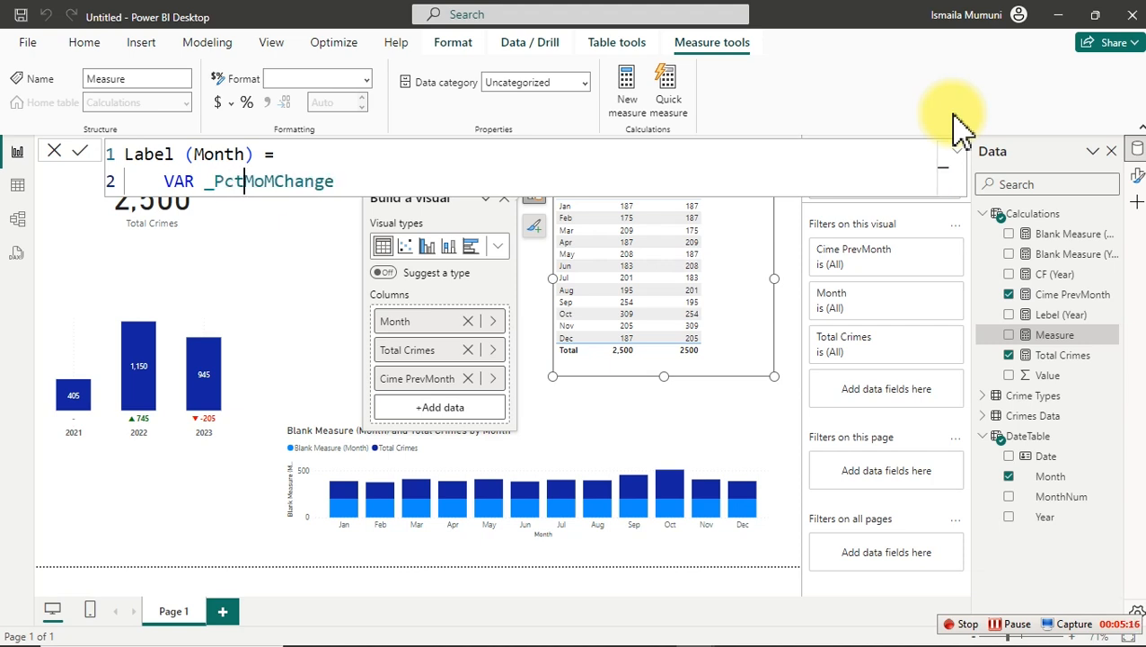
{"action": "type", "text": "_"}
{"action": "key", "text": "End"}
{"action": "type", "text": "="}
{"action": "key", "text": "Return"}
{"action": "key", "text": "Tab"}
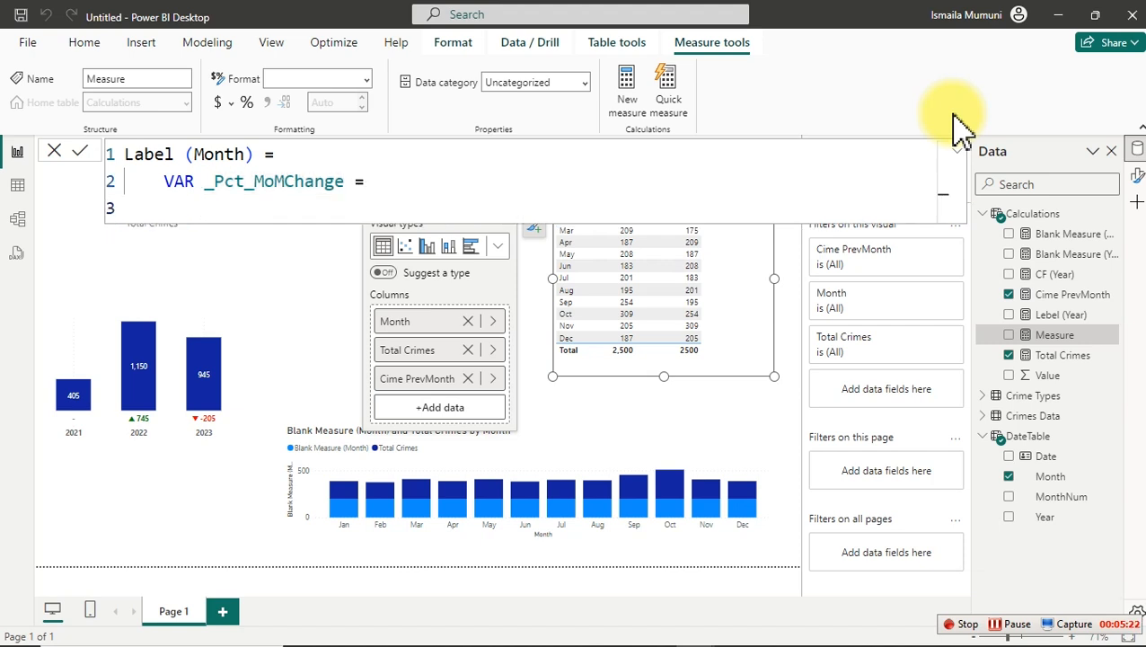
Start the variable's expression with DIVIDE, using [Total Crimes] - [Cime PrevMonth] as the numerator on its own line.
{"action": "type", "text": "div"}
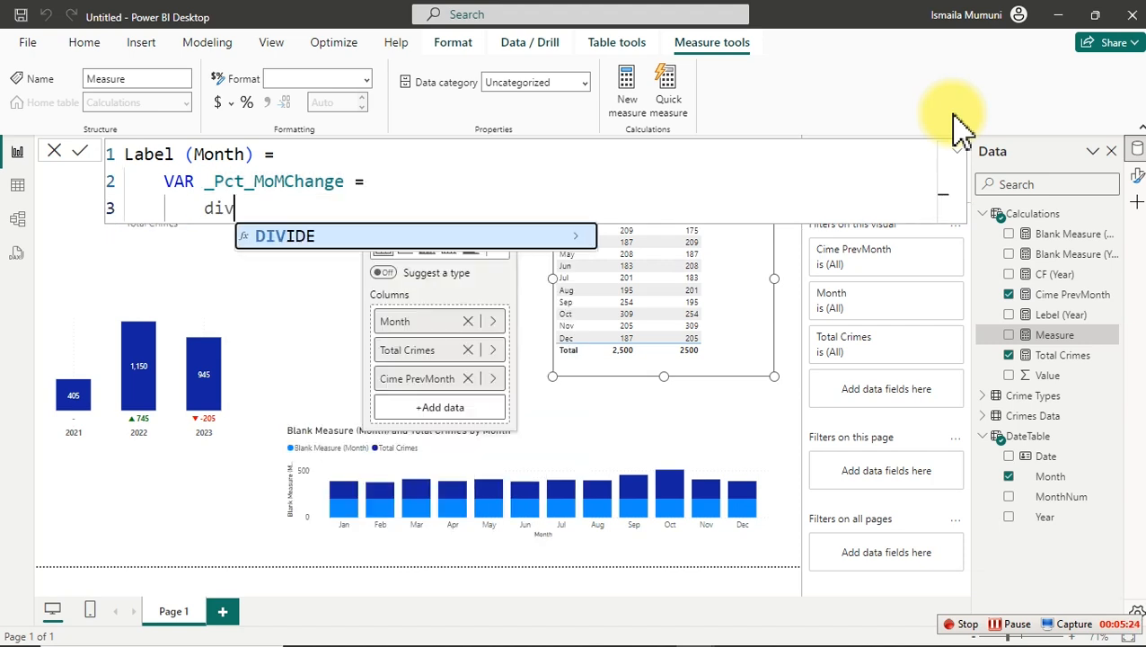
{"action": "key", "text": "Tab"}
{"action": "key", "text": "shift+Return"}
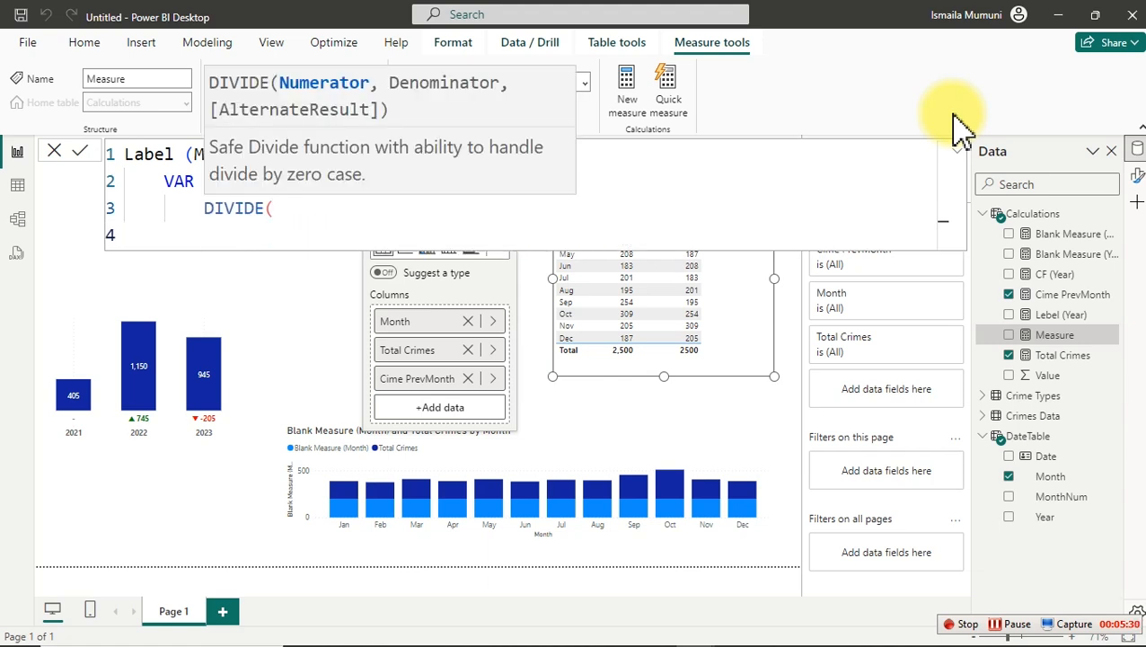
{"action": "type", "text": "["}
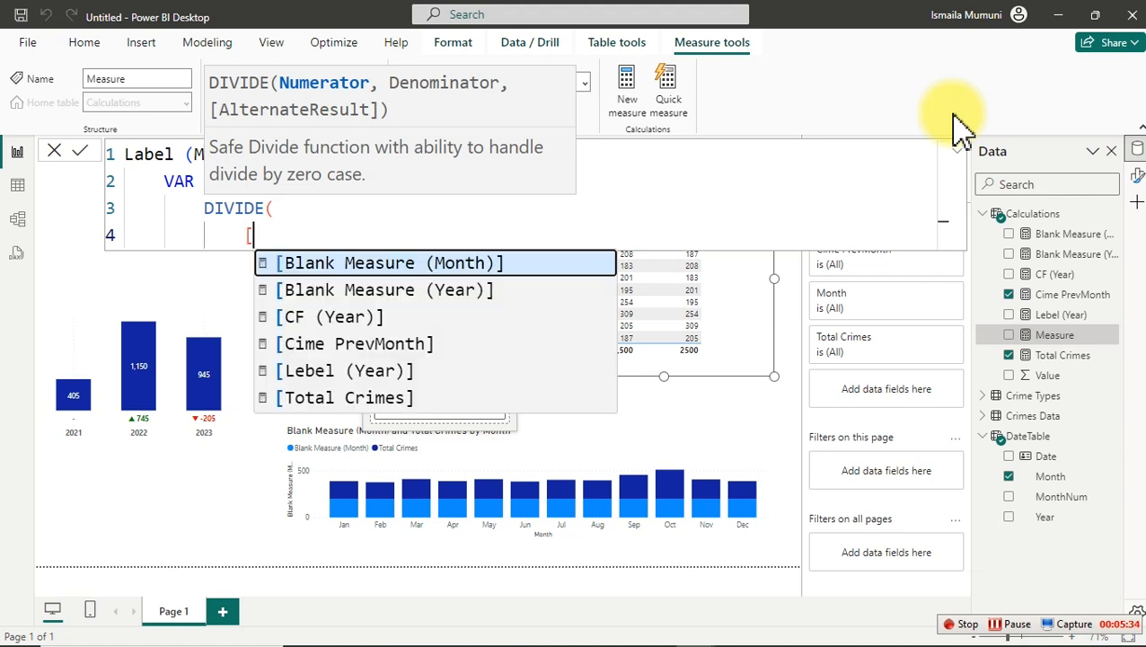
{"action": "key", "text": "Up"}
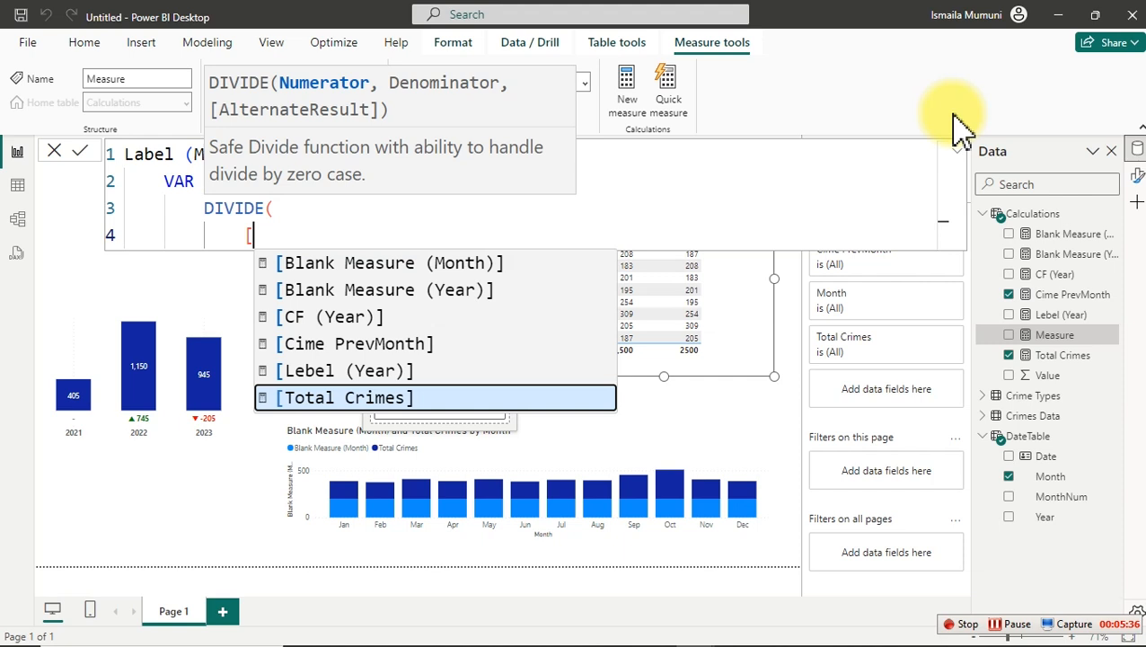
{"action": "key", "text": "Tab"}
{"action": "type", "text": "-"}
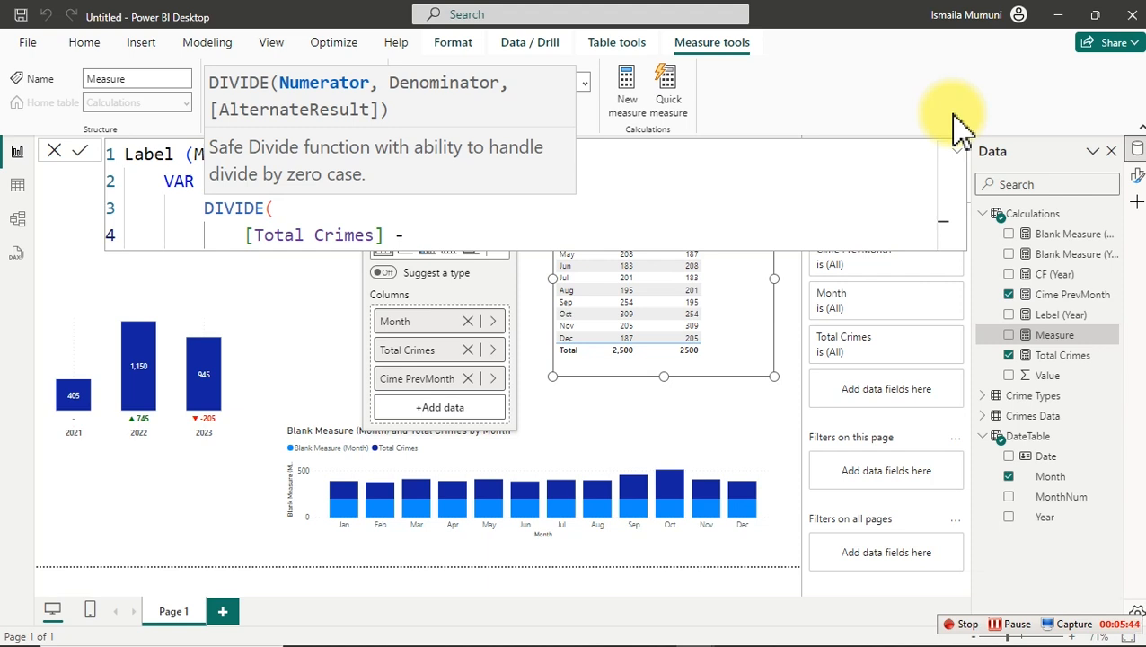
{"action": "type", "text": "["}
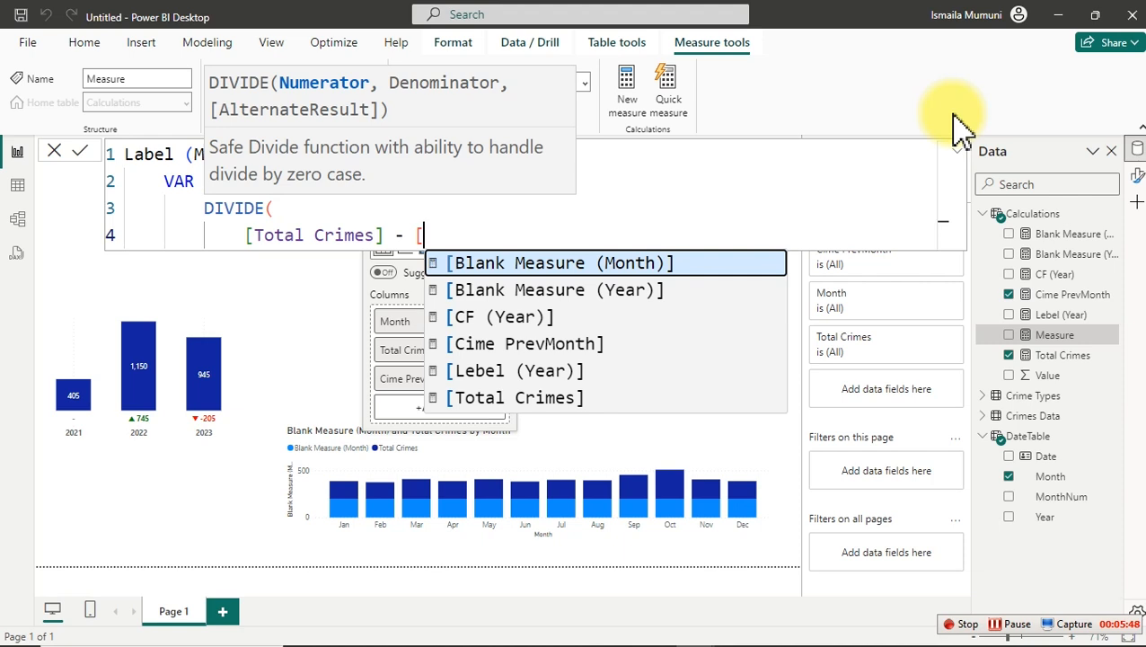
{"action": "key", "text": "Down"}
{"action": "key", "text": "Down"}
{"action": "key", "text": "Down"}
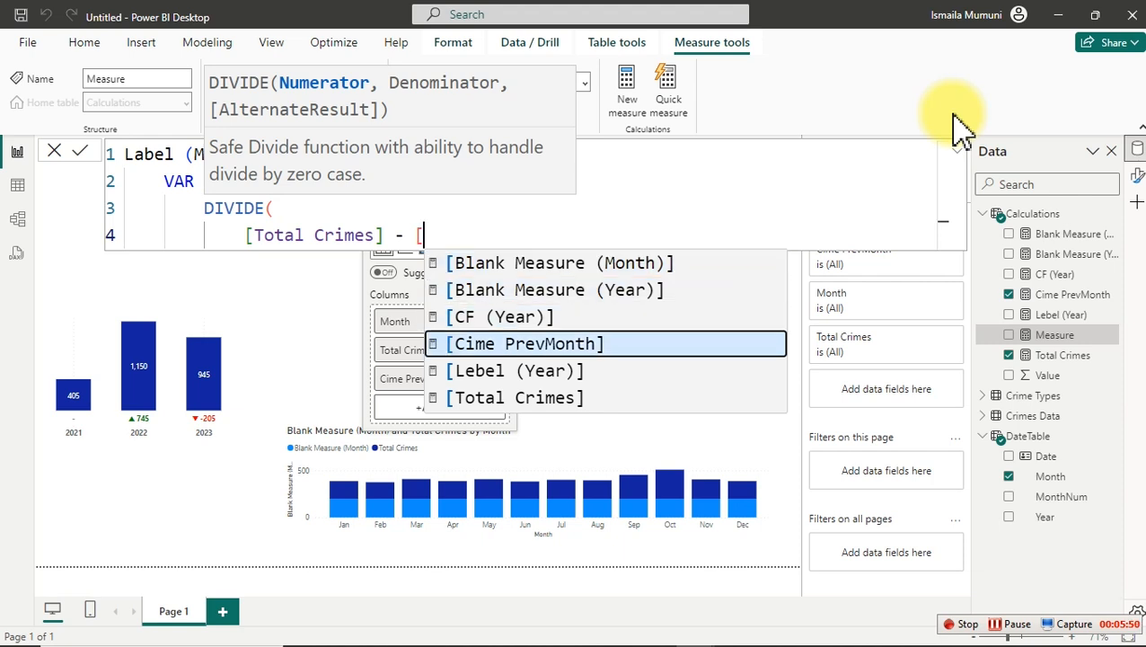
{"action": "key", "text": "Tab"}
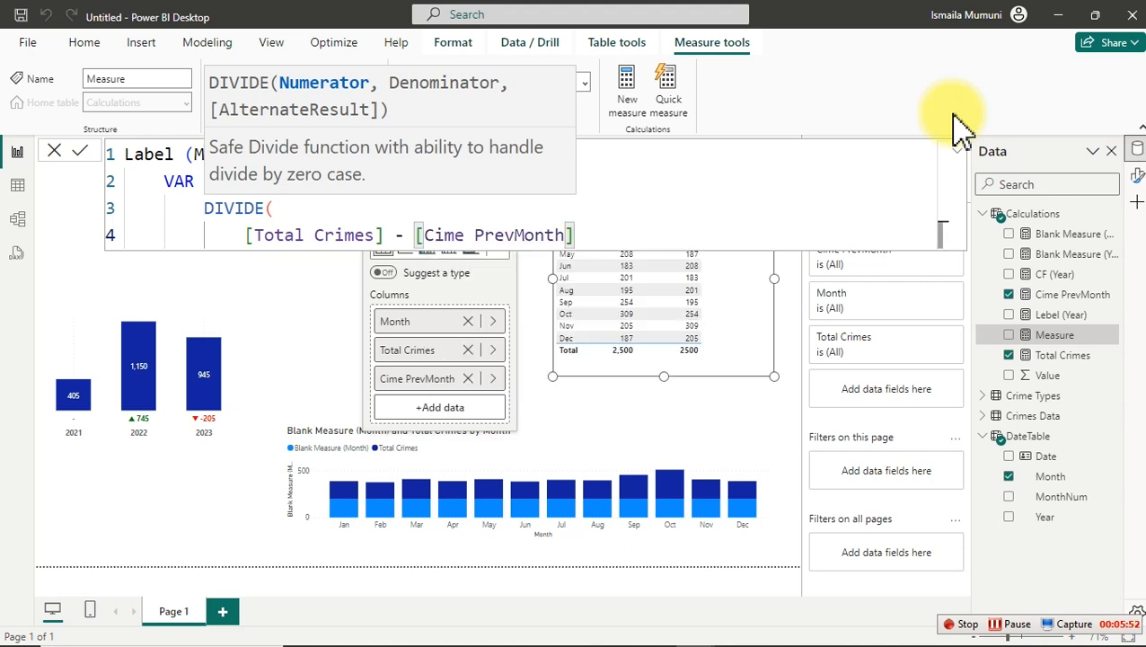
{"action": "type", "text": ","}
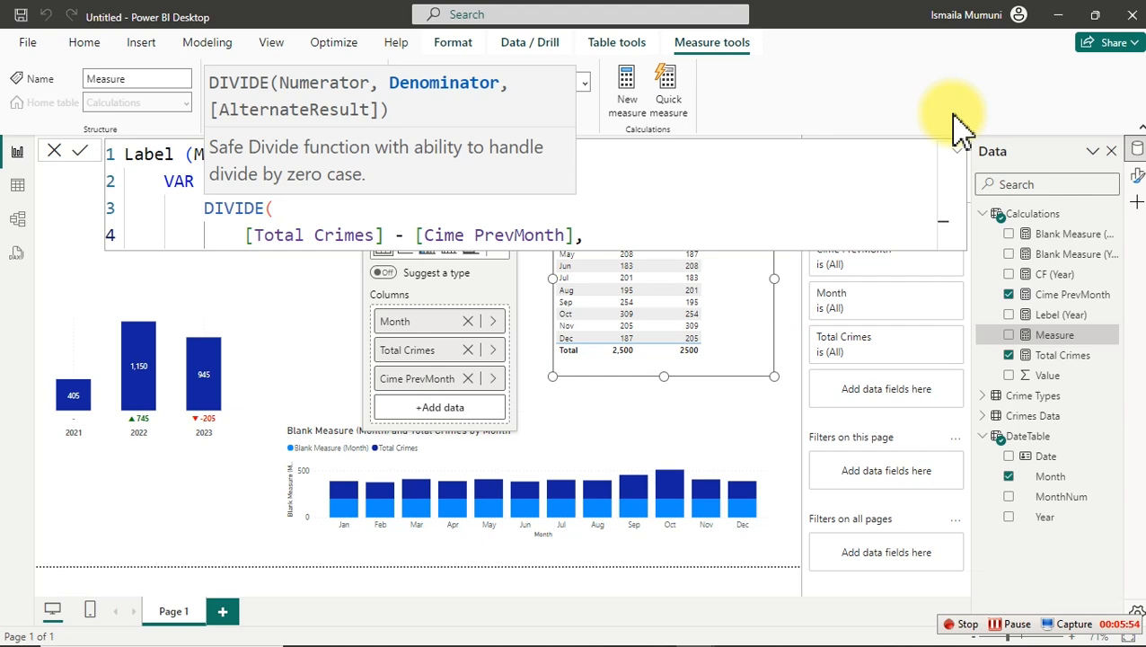
Add [Cime PrevMonth] as the DIVIDE denominator on a separate line and close the function.
{"action": "key", "text": "shift+Return"}
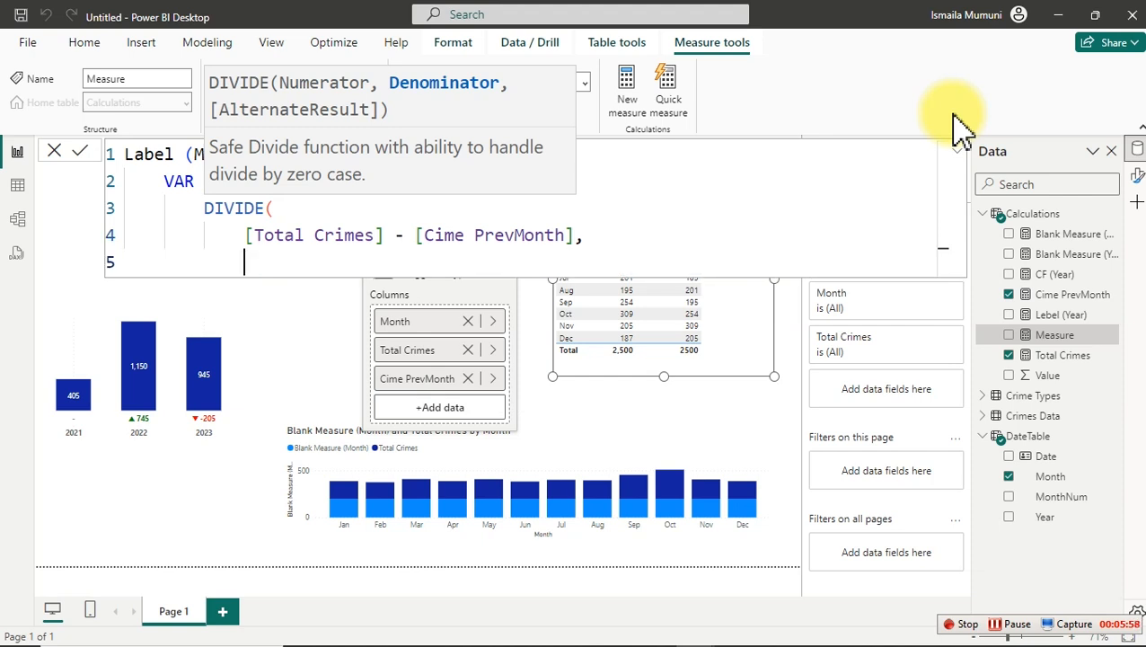
{"action": "type", "text": "["}
{"action": "key", "text": "Down"}
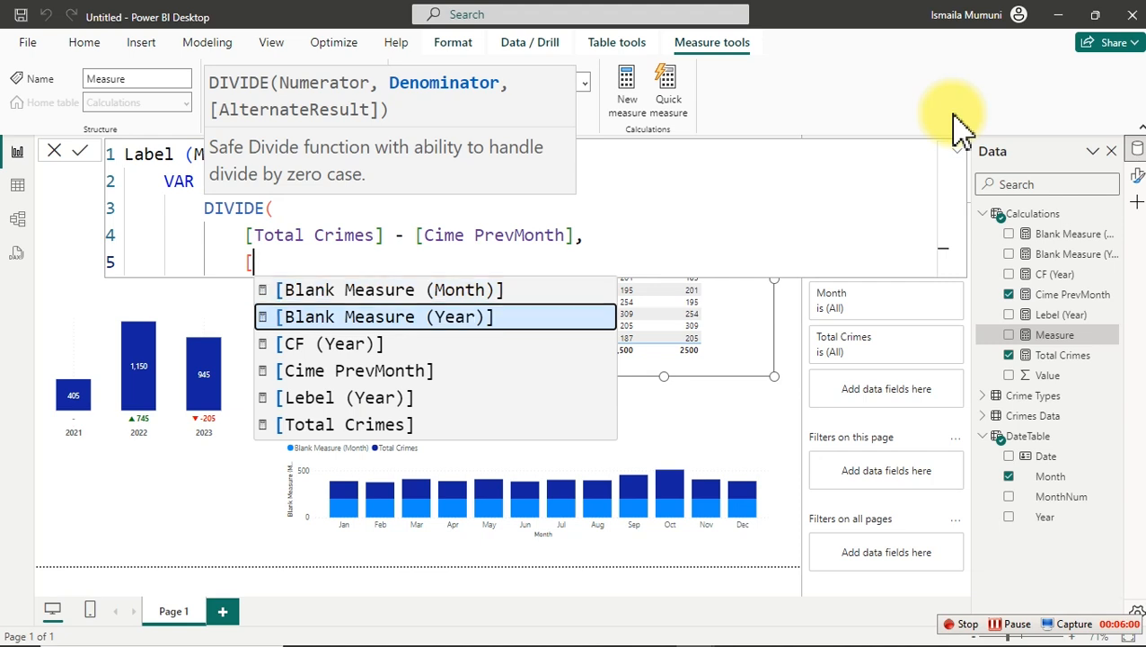
{"action": "key", "text": "Down"}
{"action": "key", "text": "Down"}
{"action": "key", "text": "Tab"}
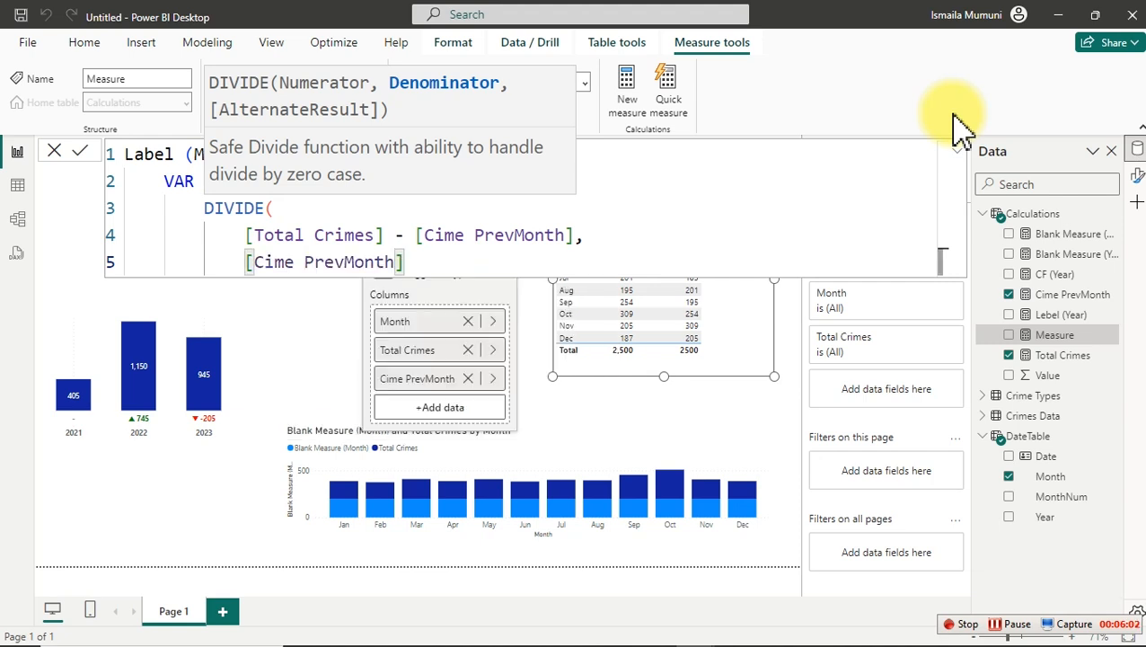
{"action": "key", "text": "shift+Return"}
{"action": "type", "text": ")"}
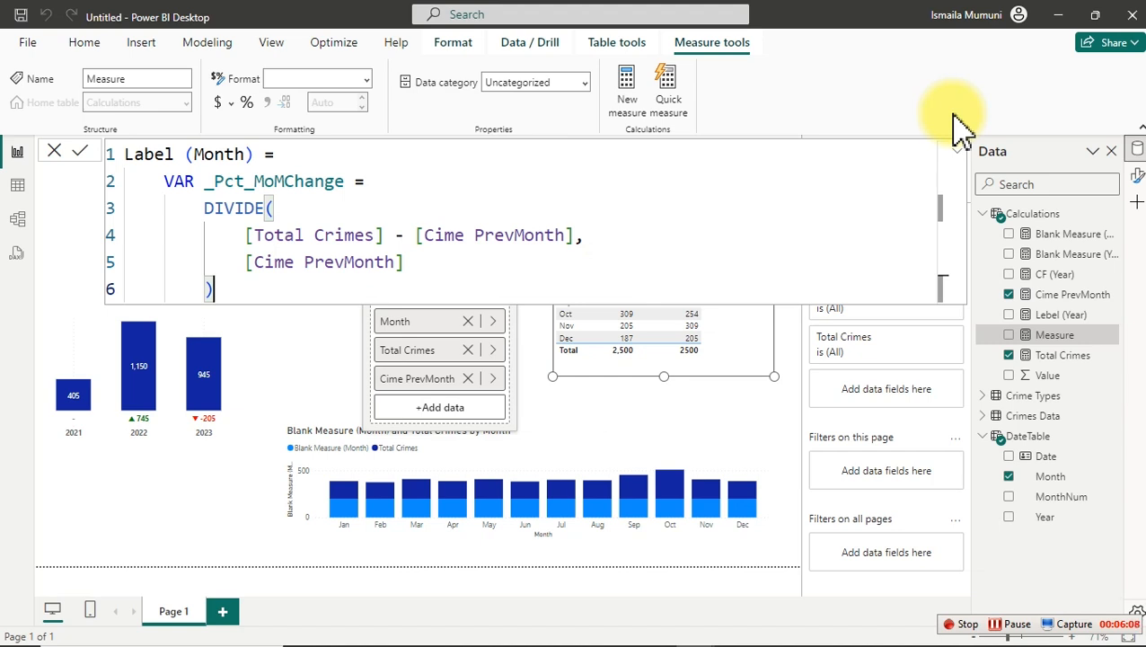
Return _Pct_MoMChange at the end of the formula and commit the Label (Month) measure.
{"action": "key", "text": "shift+Return"}
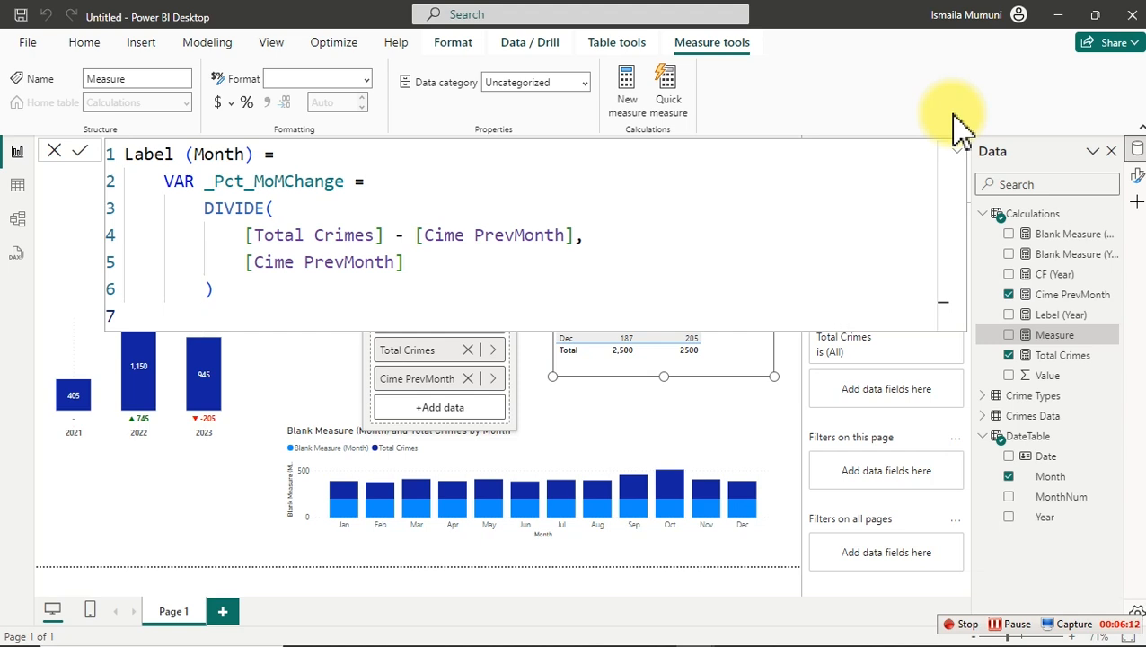
{"action": "type", "text": "RETURN"}
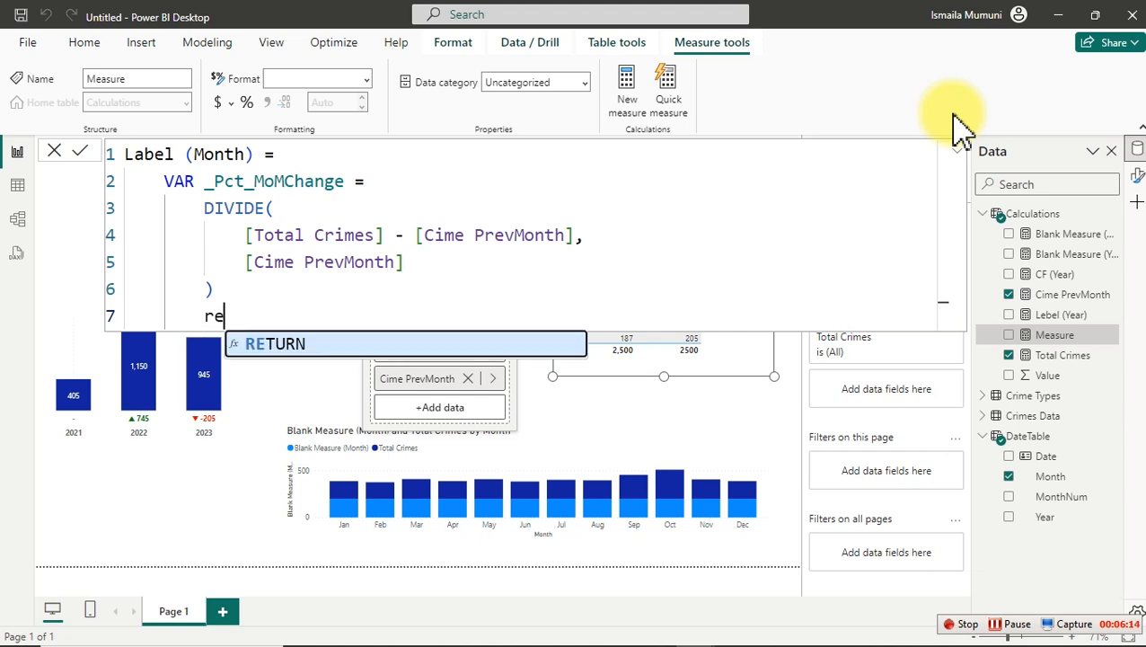
{"action": "key", "text": "Tab"}
{"action": "key", "text": "shift+Return"}
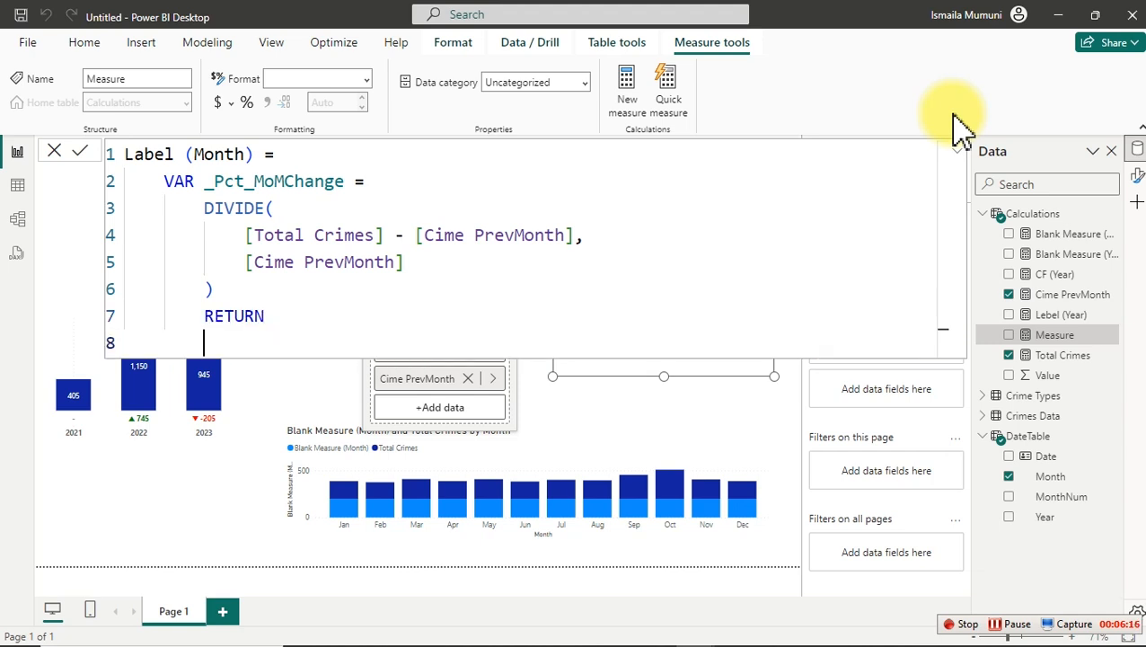
{"action": "type", "text": "_"}
{"action": "key", "text": "Tab"}
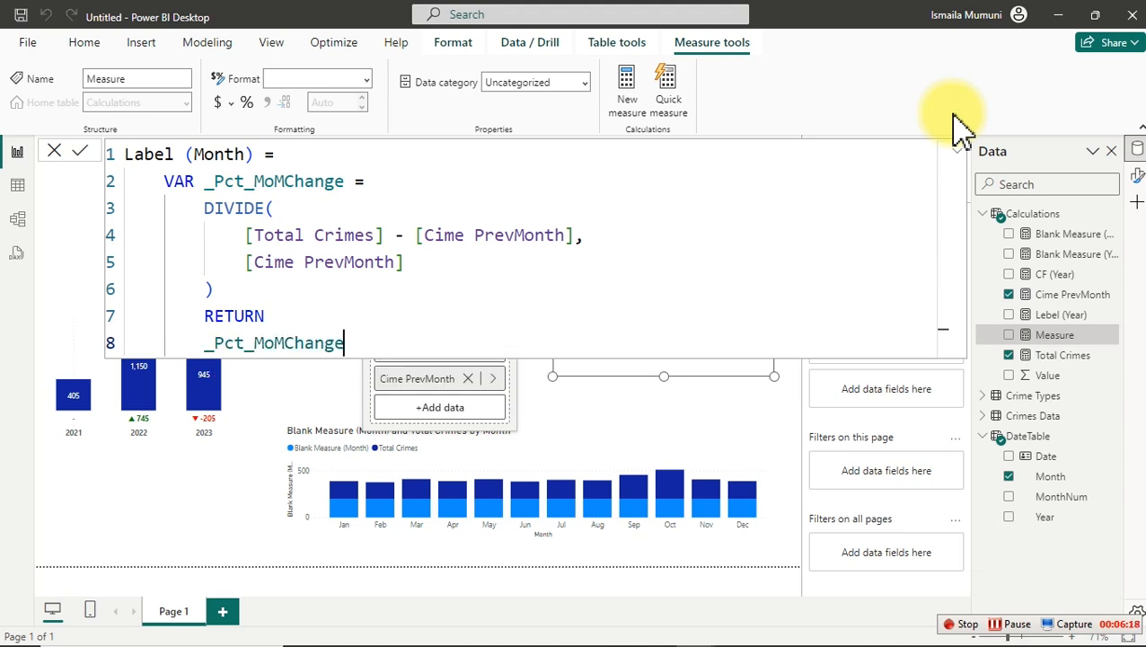
{"action": "key", "text": "Return"}
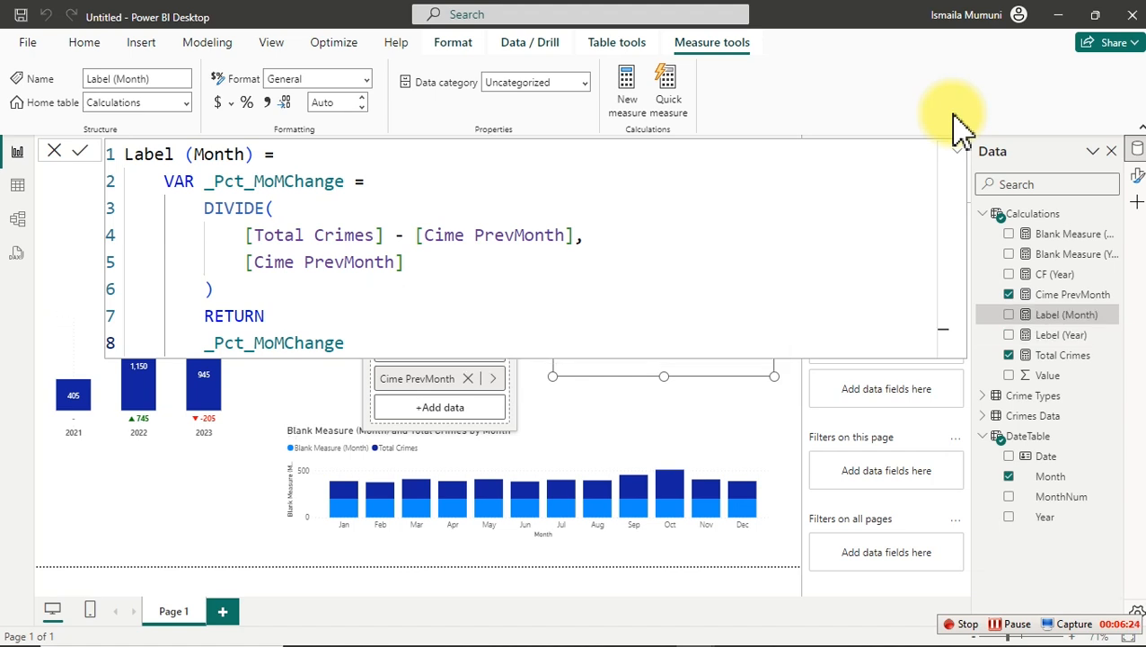
Add the Label (Month) measure, formatted as a percentage with 2 decimals, to the monthly table and review the table in focus mode.
{"action": "left_click", "coordinate": [1009, 315]}
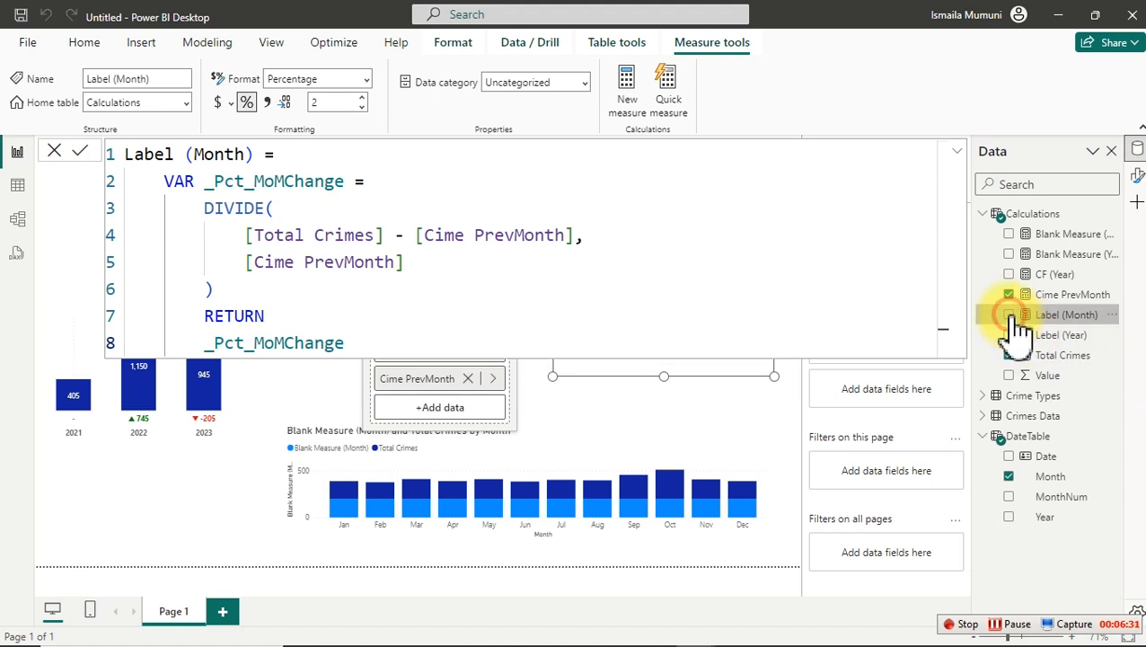
{"action": "left_click", "coordinate": [1055, 375]}
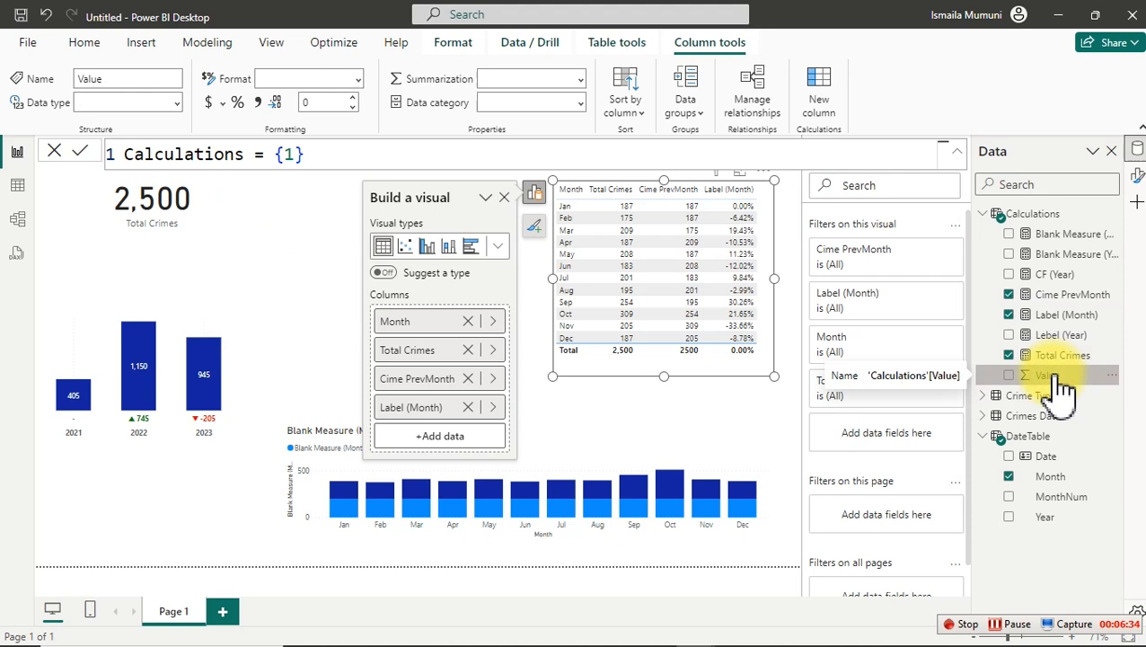
{"action": "left_click", "coordinate": [738, 176]}
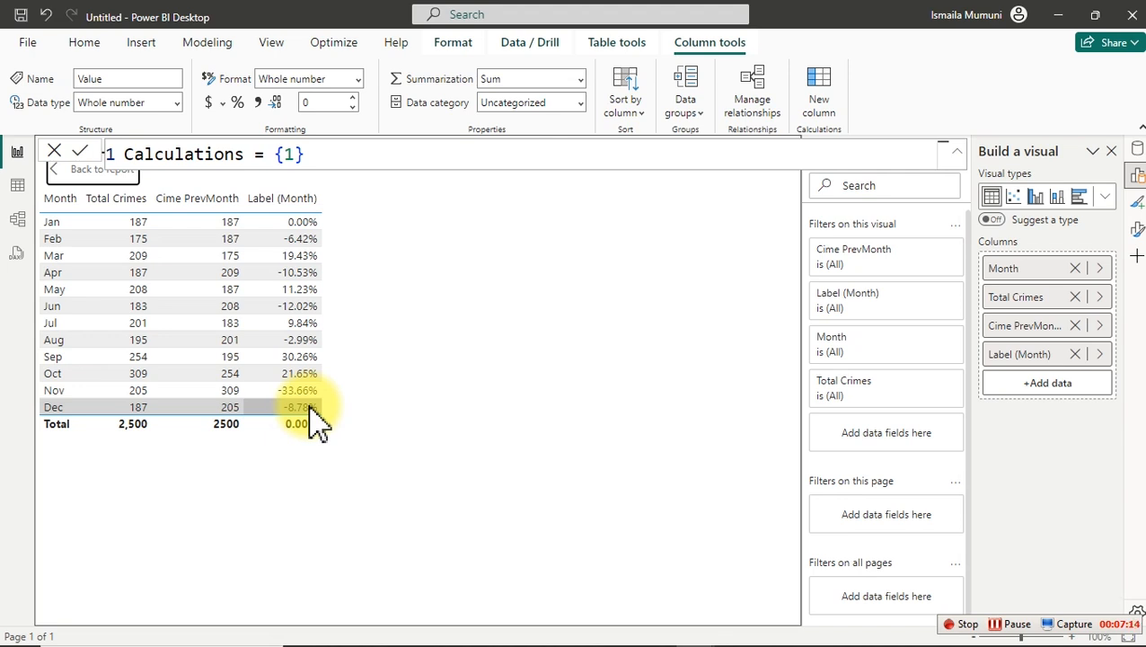
{"action": "left_click", "coordinate": [72, 176]}
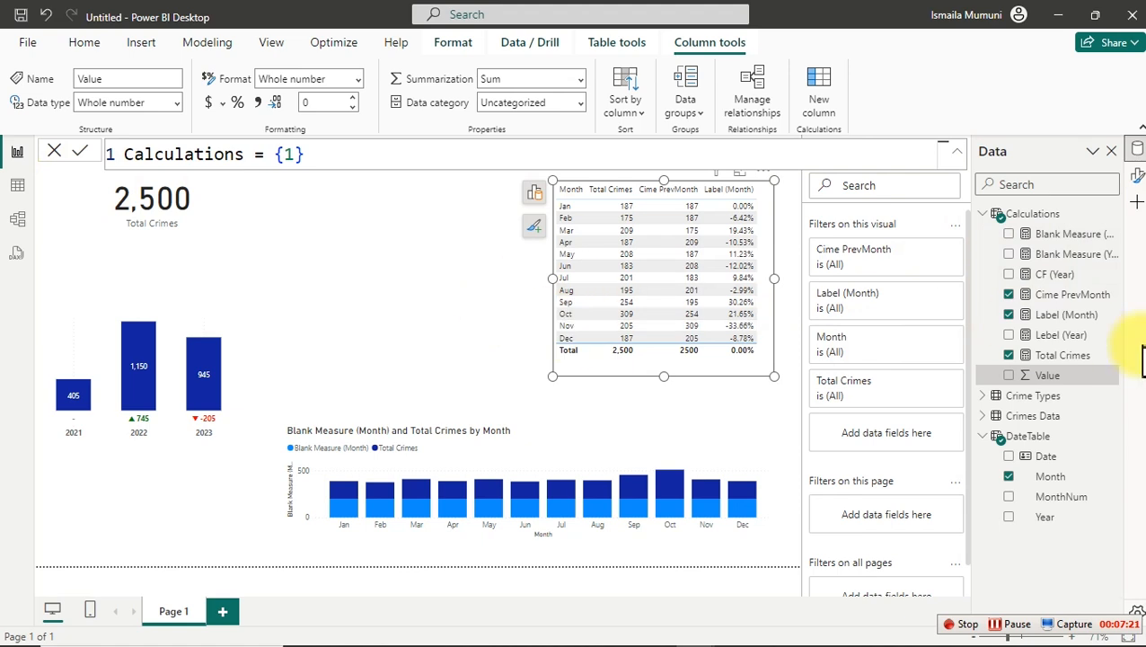
Open the Label (Month) measure's formula and delete its RETURN clause with _Pct_MoMChange.
{"action": "left_click", "coordinate": [1087, 355]}
{"action": "left_click", "coordinate": [1050, 316]}
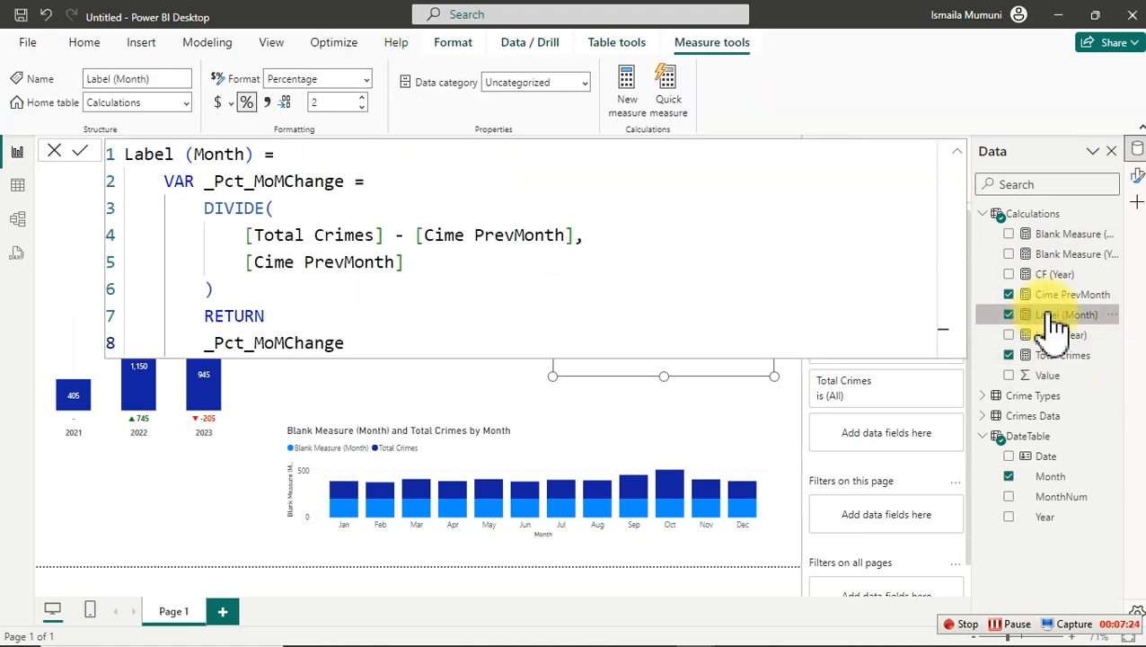
{"action": "left_click_drag", "start_coordinate": [362, 342], "coordinate": [209, 319]}
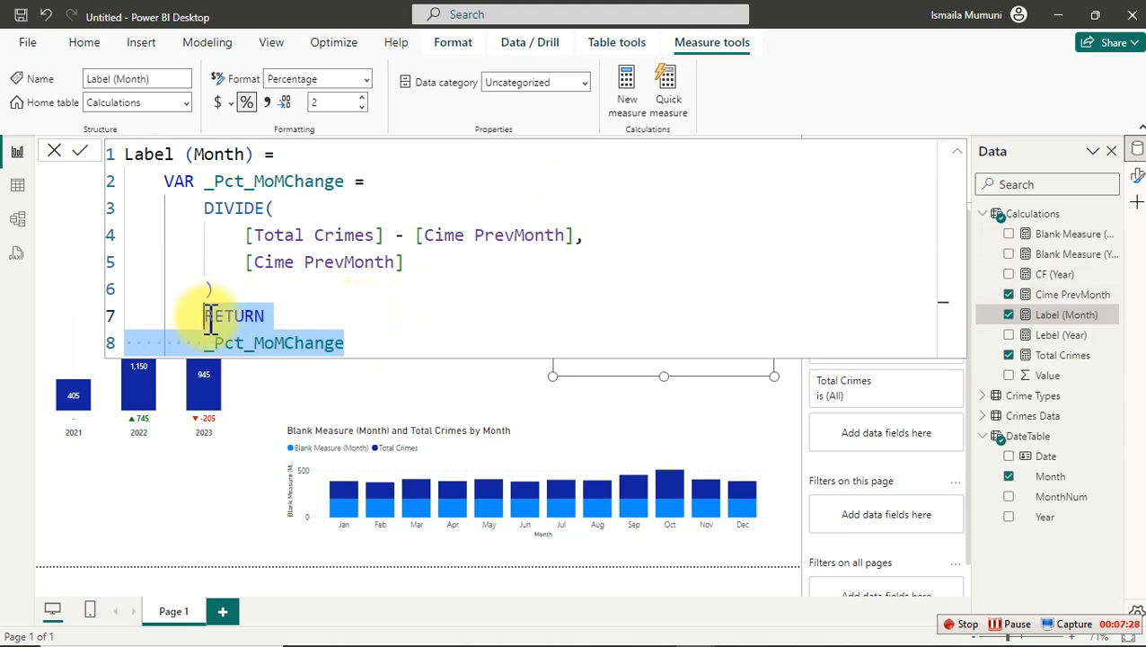
{"action": "key", "text": "BackSpace"}
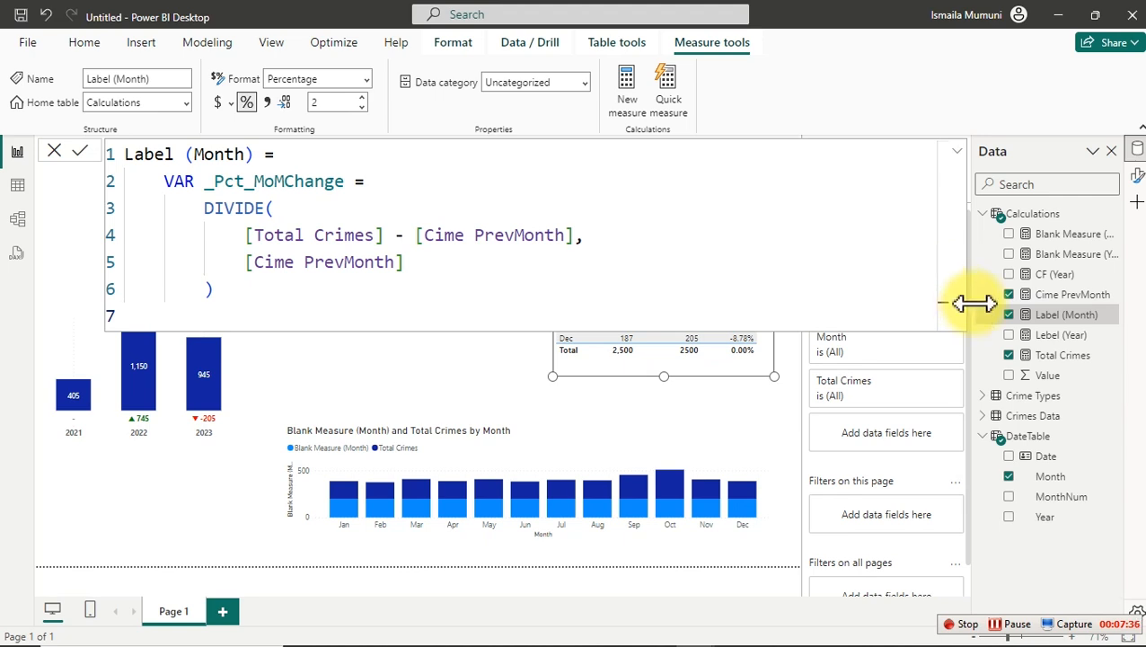
Declare a second variable, _NegativePct = -0.01, below the DIVIDE expression in the Label (Month) measure.
{"action": "type", "text": "VA"}
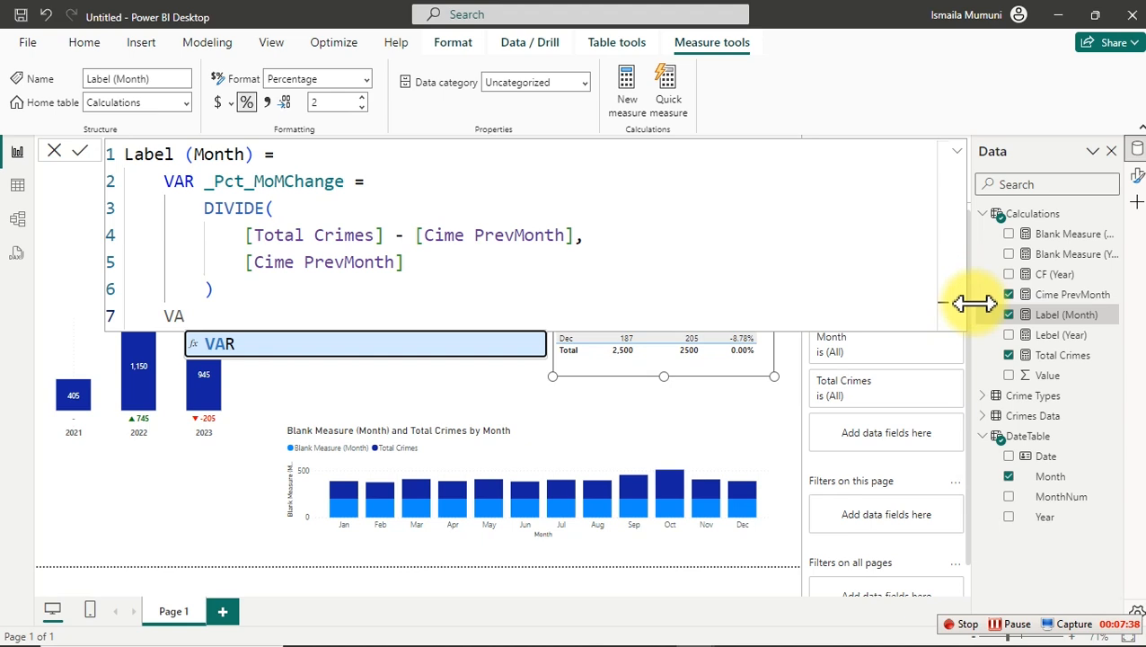
{"action": "type", "text": "R"}
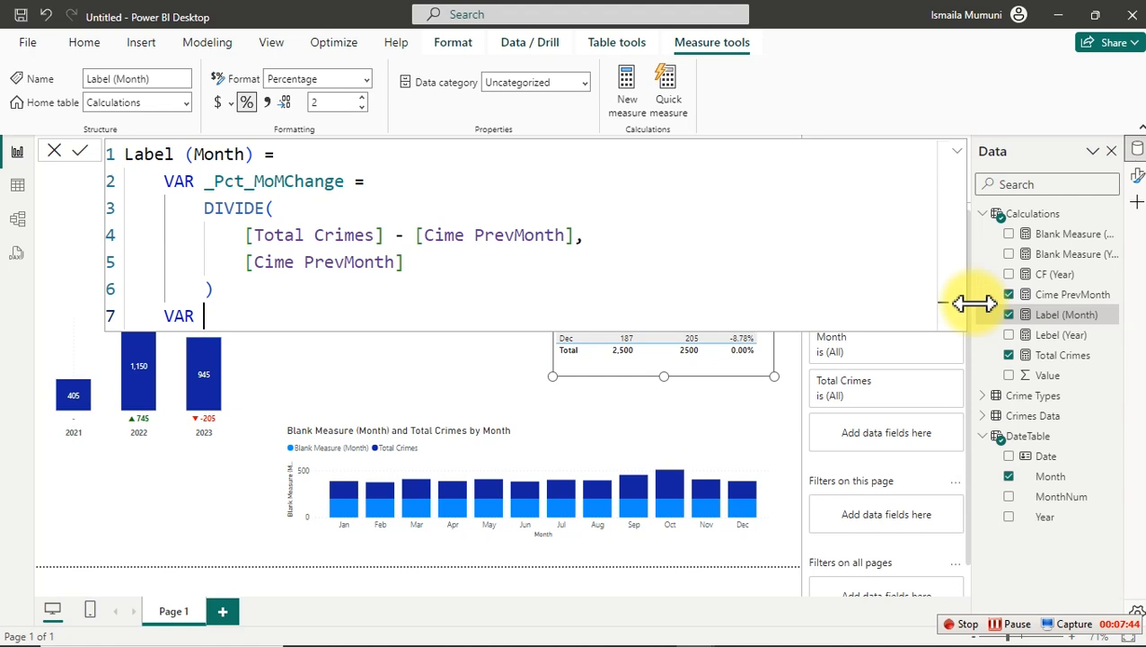
{"action": "type", "text": " _NegativeP"}
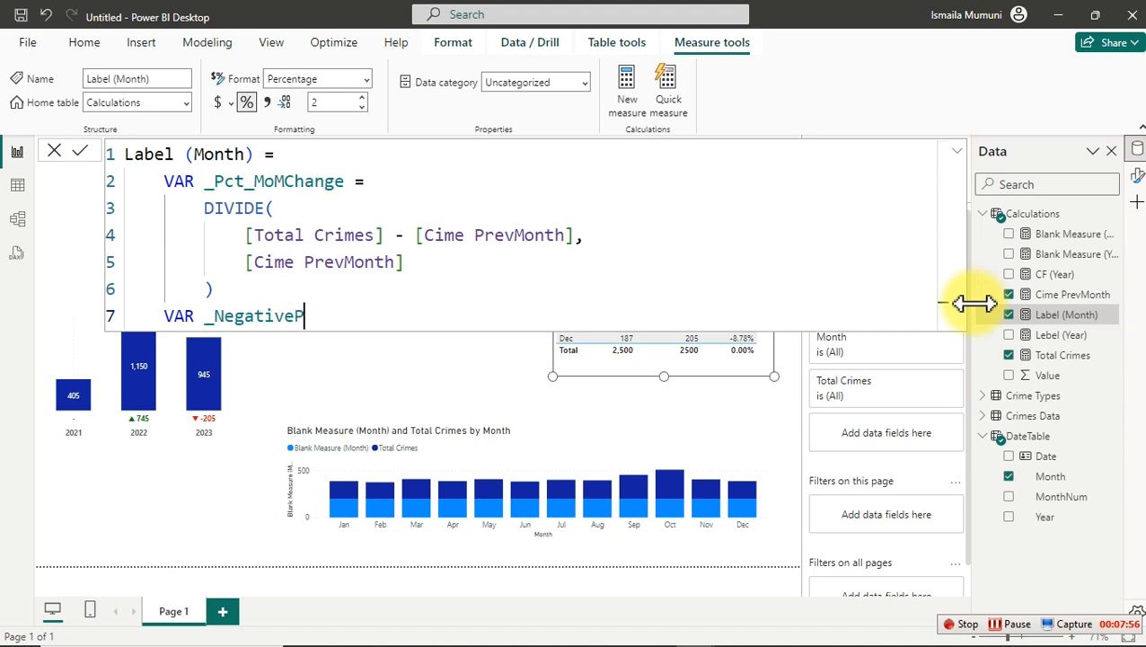
{"action": "key", "text": "BackSpace"}
{"action": "type", "text": "Pct = -0.01"}
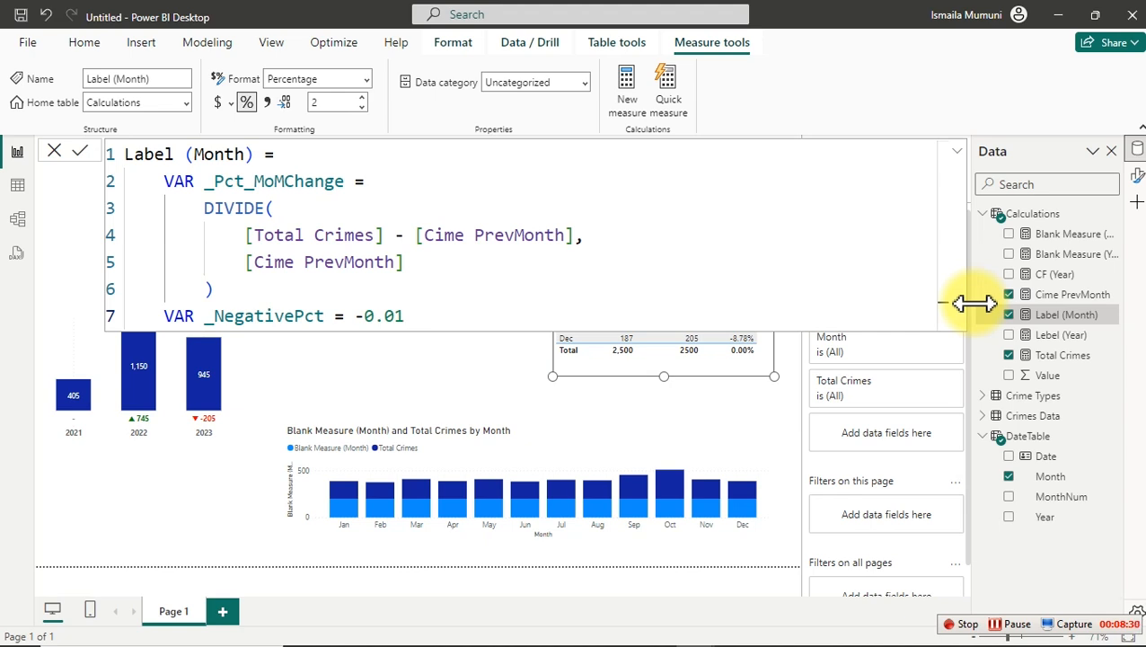
Add a RETURN clause below the variables that starts a SWITCH function with TRUE() as its expression.
{"action": "key", "text": "Return"}
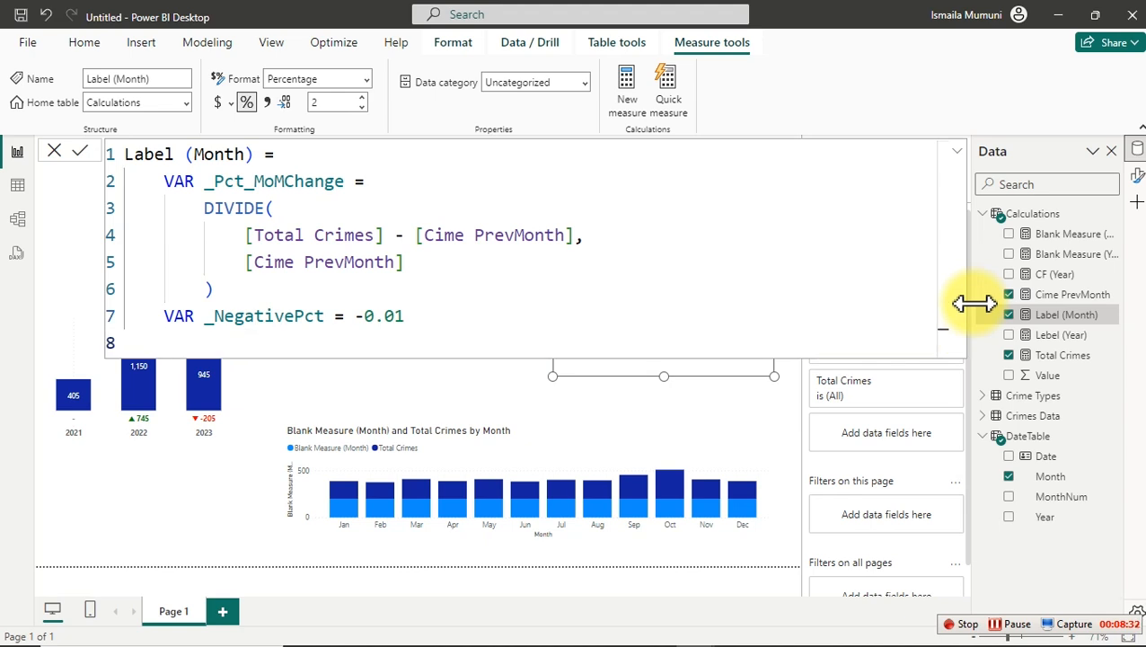
{"action": "type", "text": "ret"}
{"action": "key", "text": "Tab"}
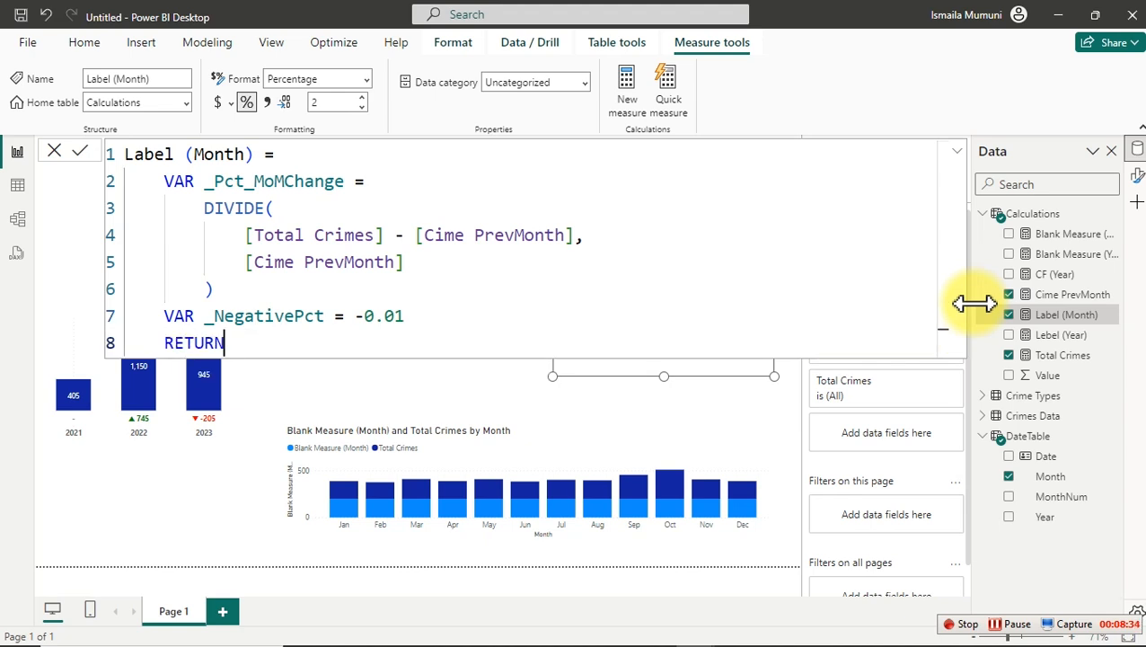
{"action": "key", "text": "Return"}
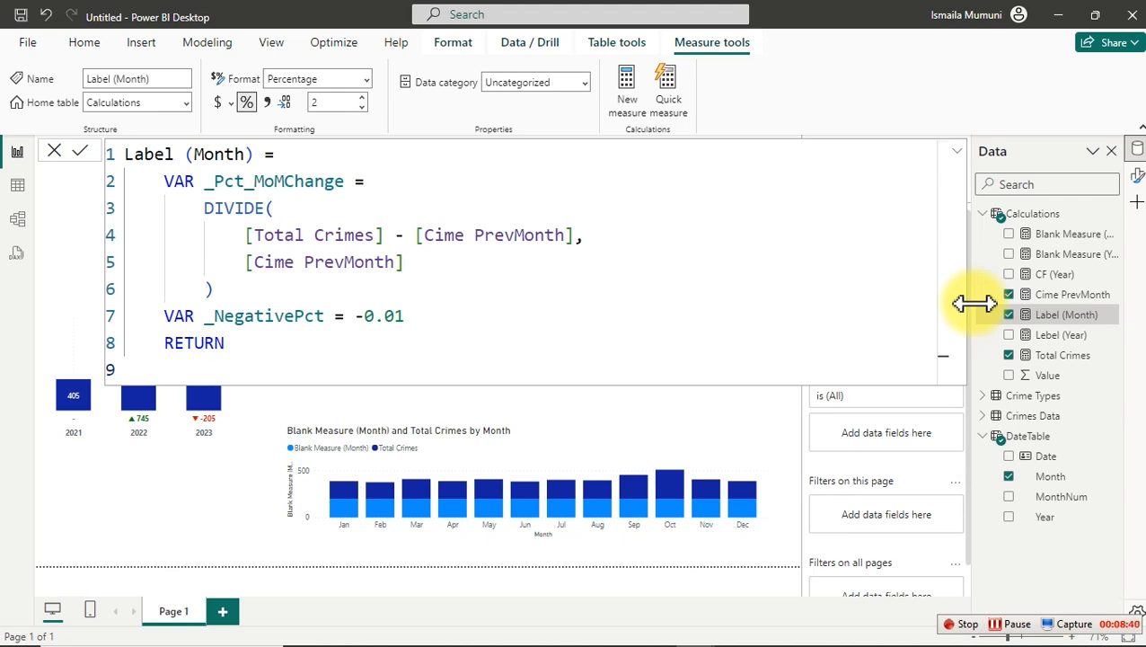
{"action": "type", "text": "sw"}
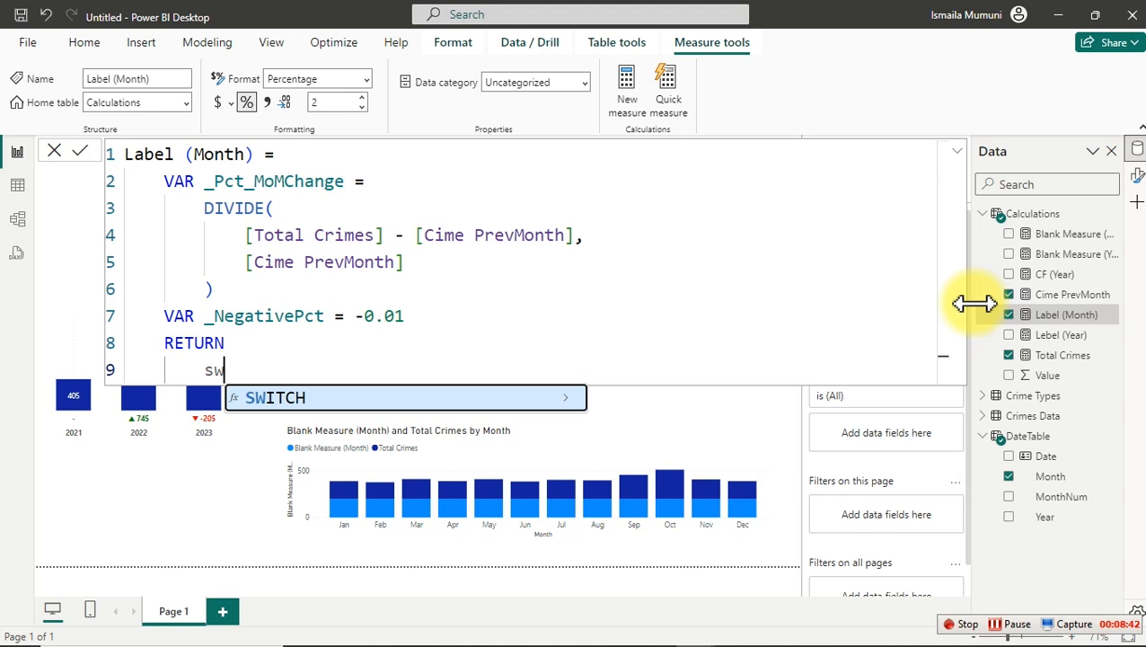
{"action": "key", "text": "Tab"}
{"action": "key", "text": "shift+Return"}
{"action": "key", "text": "Tab"}
{"action": "type", "text": "true"}
{"action": "key", "text": "Tab"}
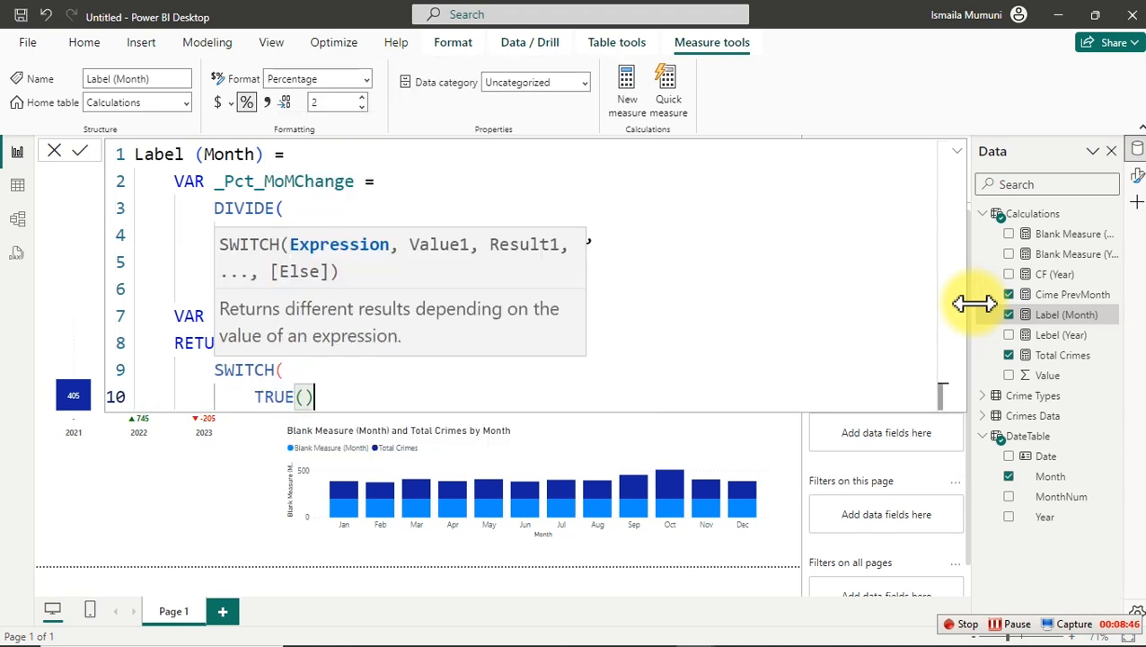
{"action": "type", "text": ","}
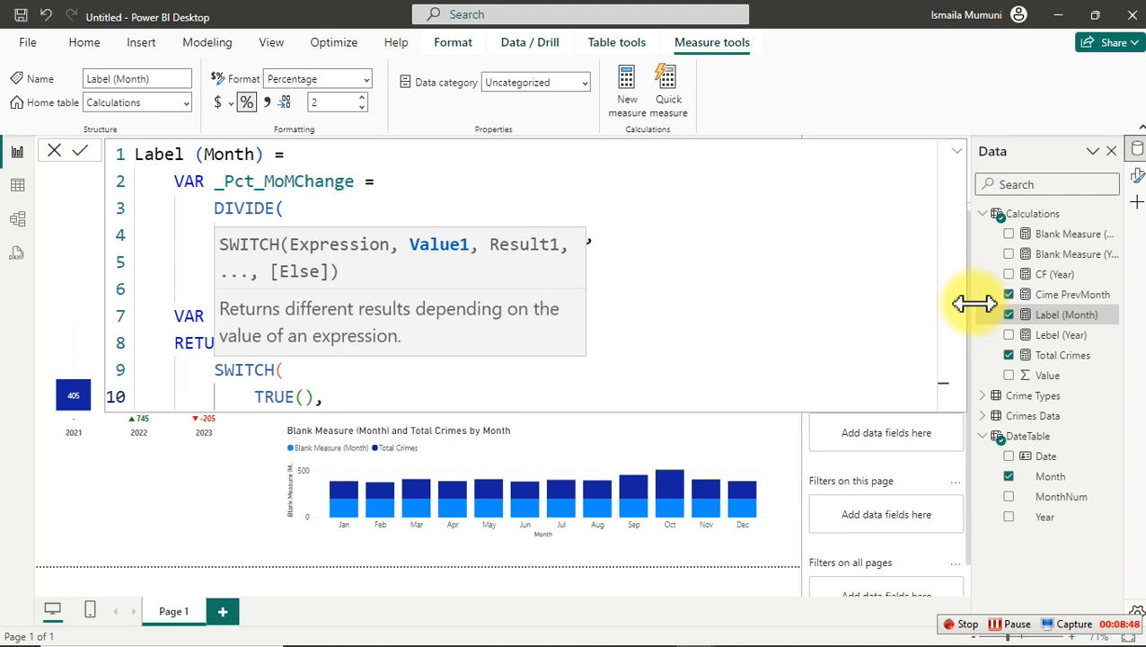
Add the first SWITCH condition on its own line, _Pct_MoMChange = 0, and start its result with 0.
{"action": "key", "text": "shift+Return"}
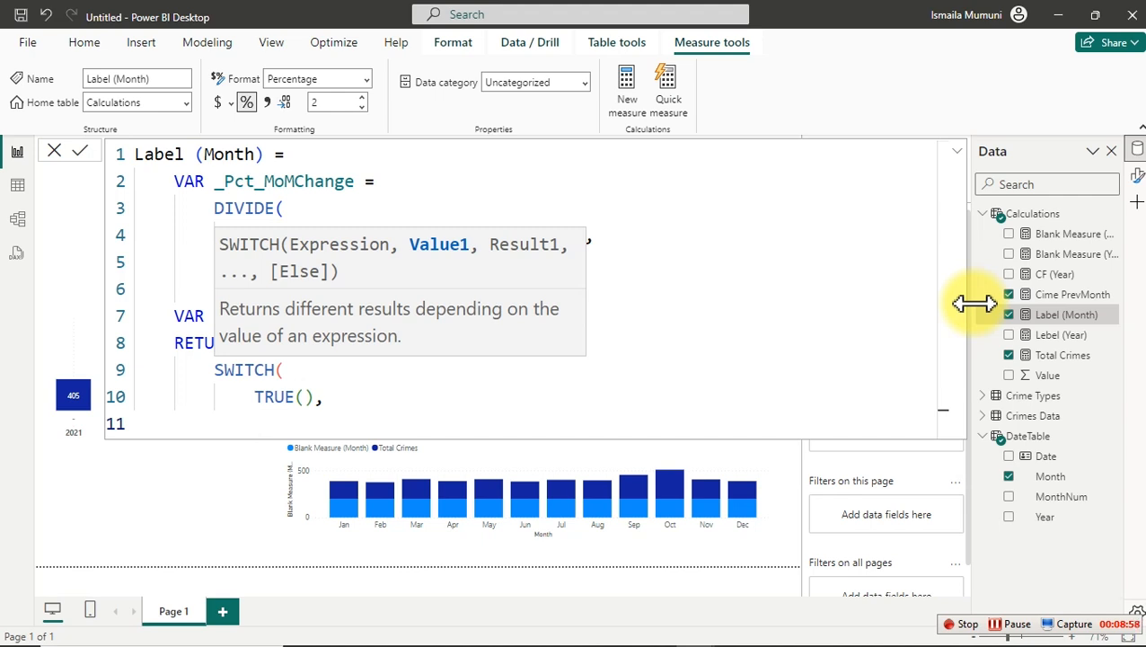
{"action": "type", "text": "_"}
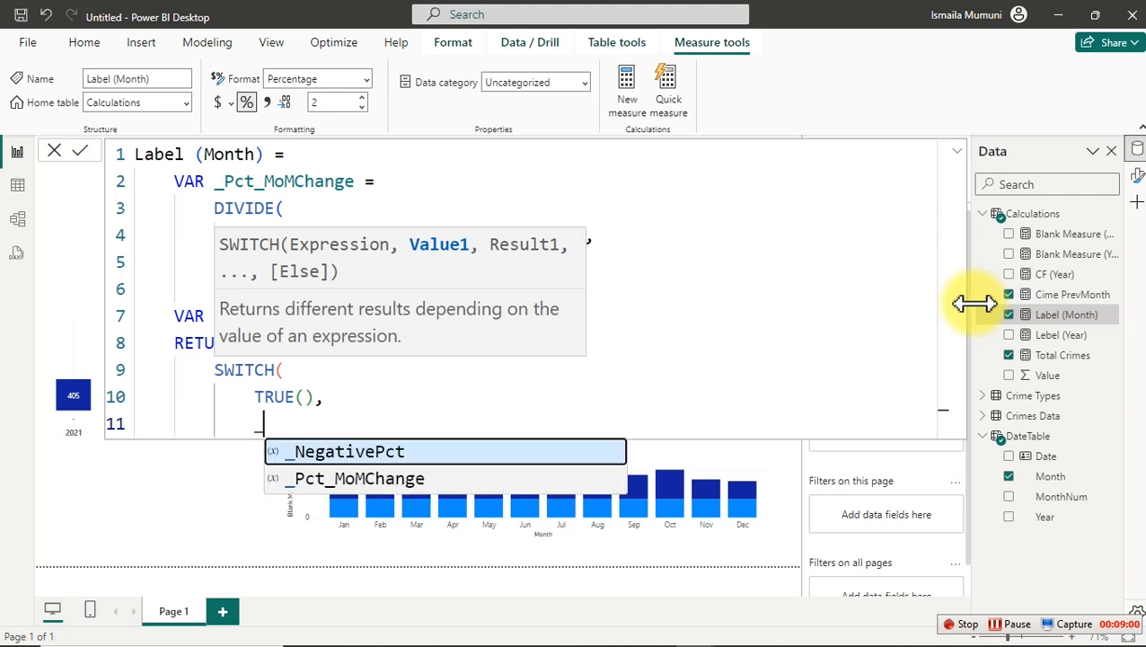
{"action": "key", "text": "Down"}
{"action": "key", "text": "Tab"}
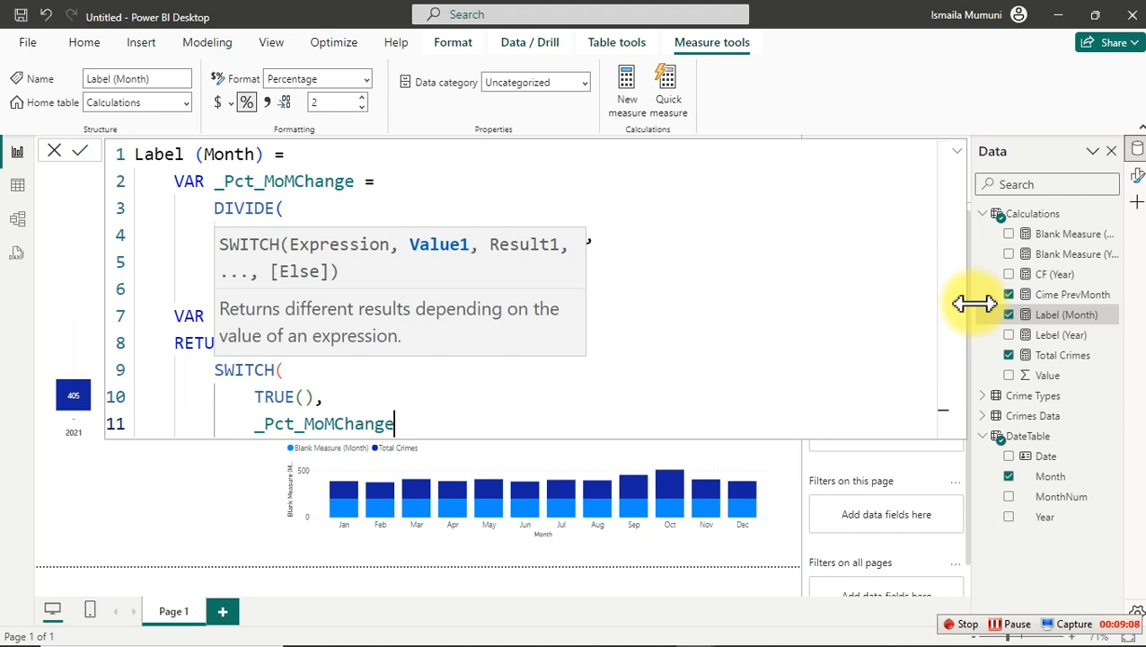
{"action": "type", "text": "=0"}
{"action": "key", "text": "BackSpace"}
{"action": "key", "text": "BackSpace"}
{"action": "type", "text": "= 0,"}
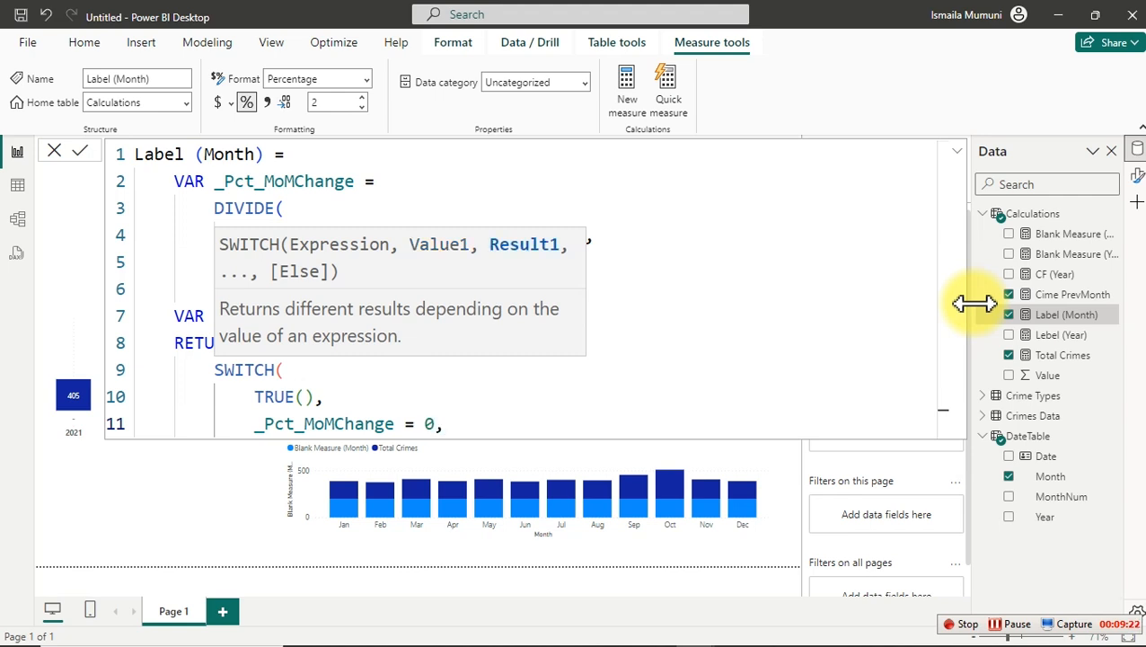
{"action": "type", "text": "0"}
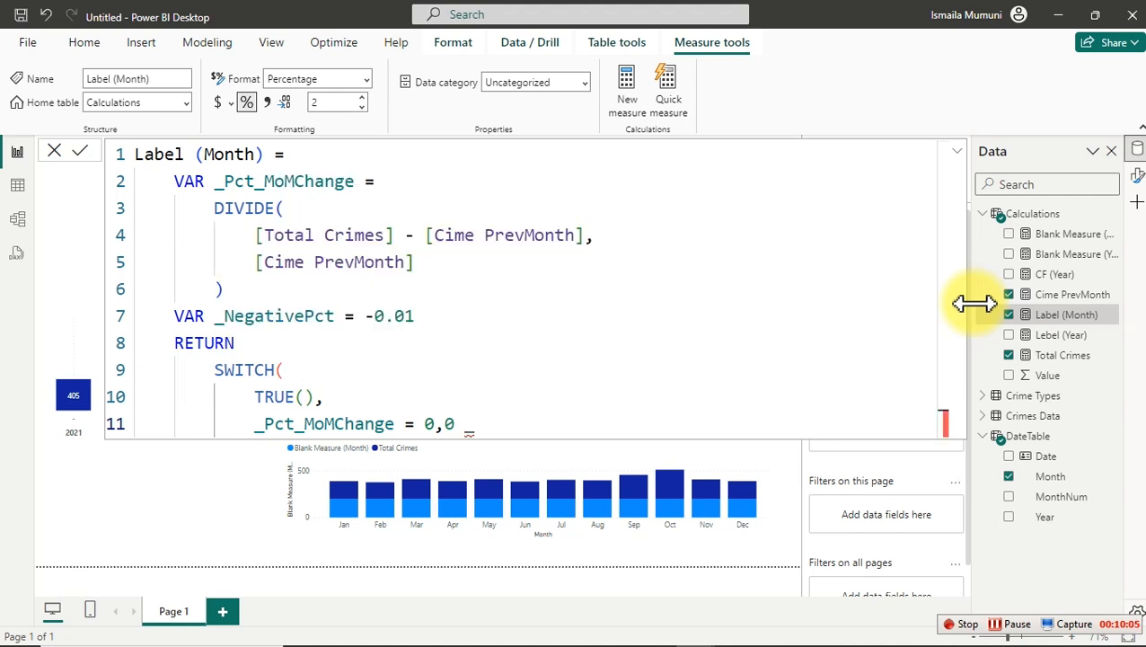
Extend the zero-change SWITCH line of the Label (Month) measure to read _Pct_MoMChange = 0,0,_Pct_MoMChange&"-",.
{"action": "key", "text": "BackSpace"}
{"action": "key", "text": "BackSpace"}
{"action": "type", "text": ","}
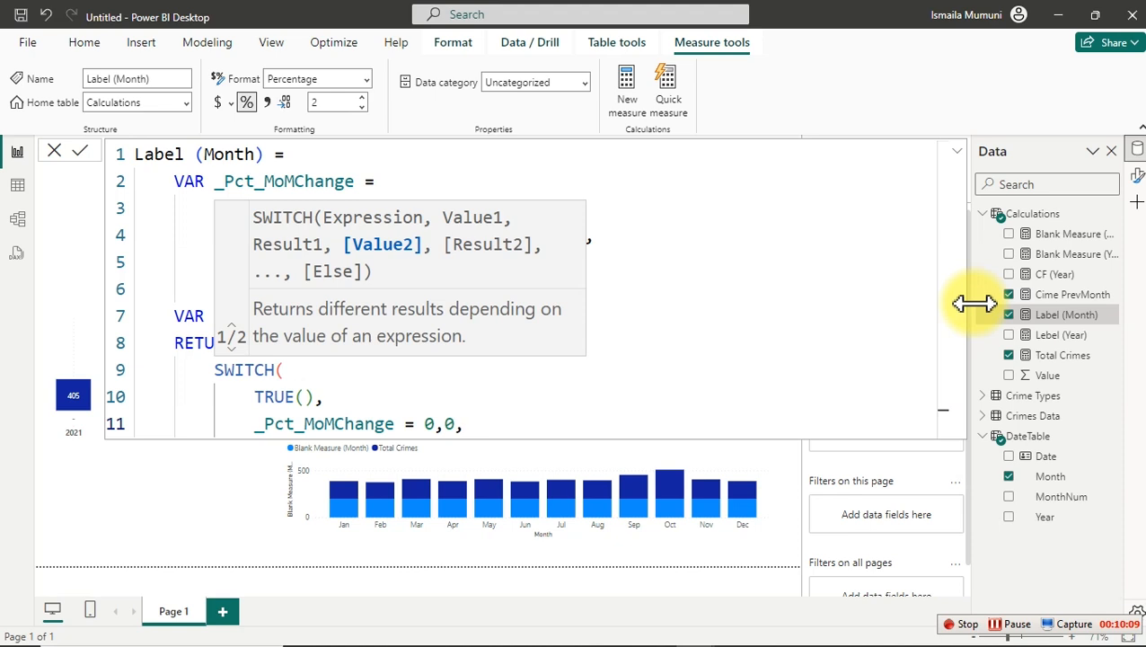
{"action": "type", "text": "_"}
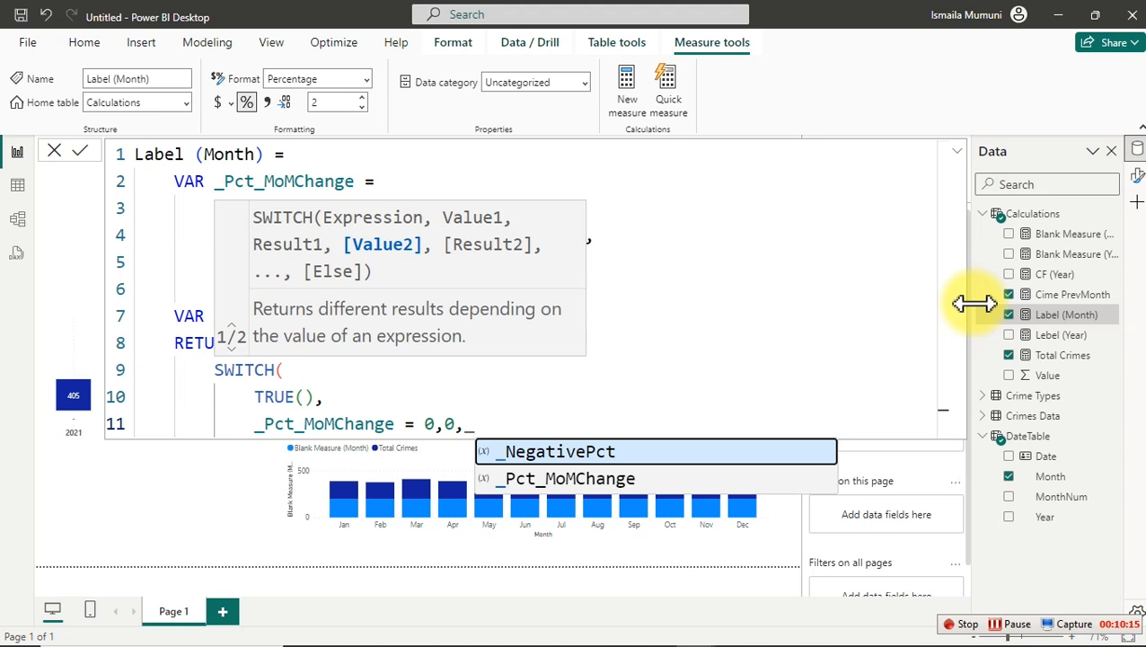
{"action": "key", "text": "Down"}
{"action": "key", "text": "Tab"}
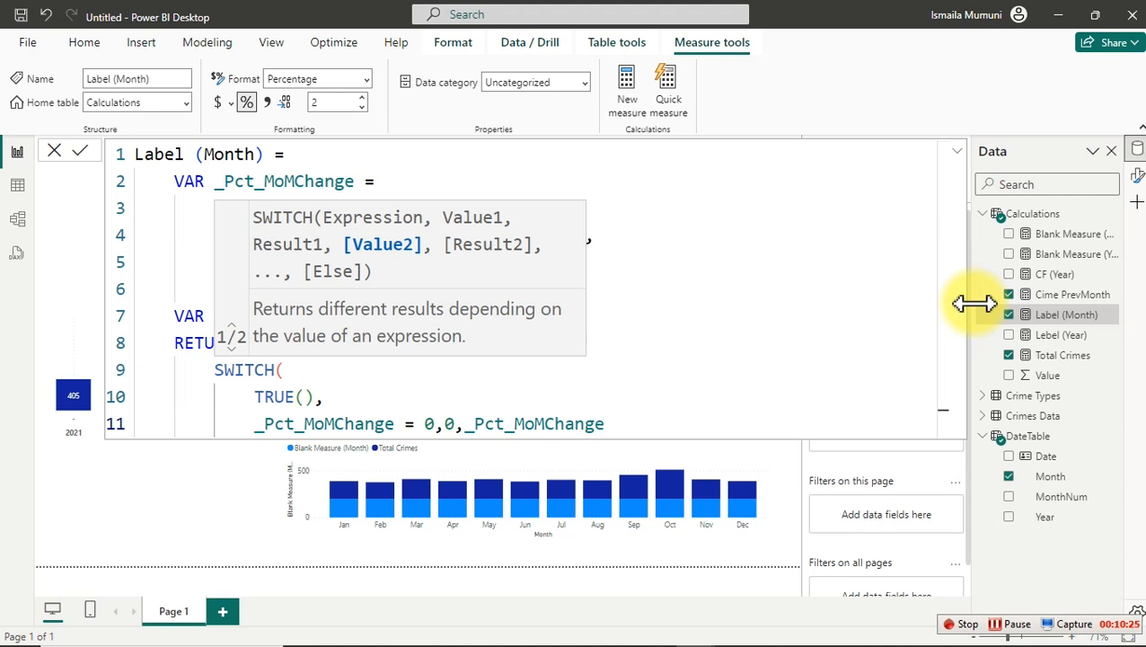
{"action": "type", "text": "&\"-\","}
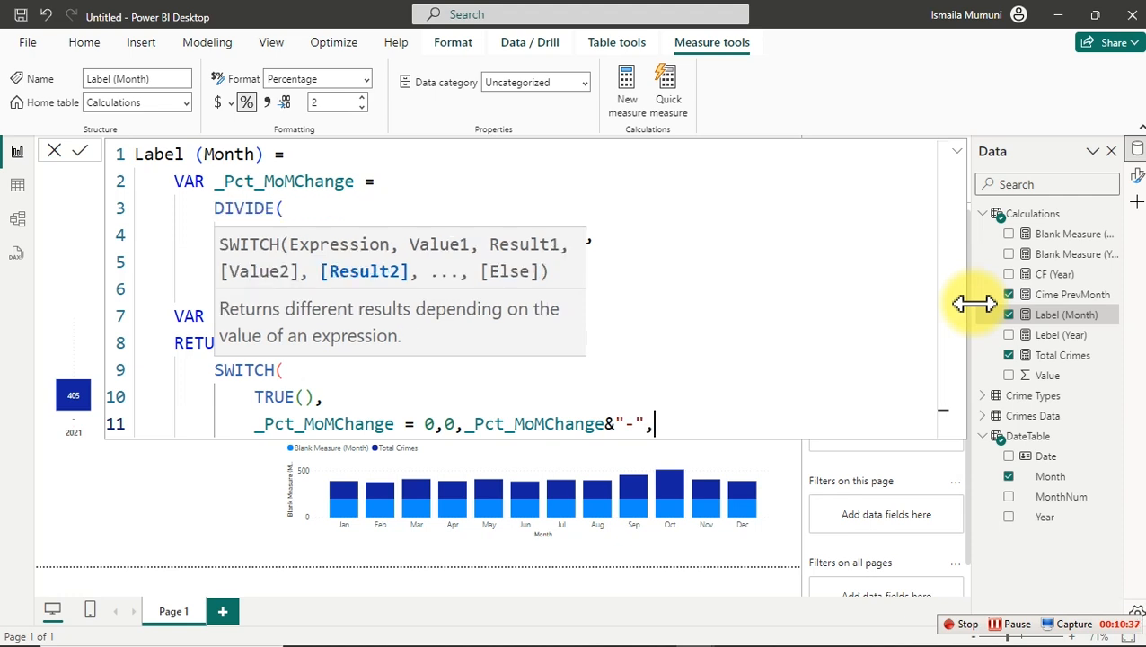
Add a SWITCH branch on a new line that returns _Pct_MoMChange when _Pct_MoMChange>=1, ending with a comma.
{"action": "key", "text": "shift+Return"}
{"action": "type", "text": "_"}
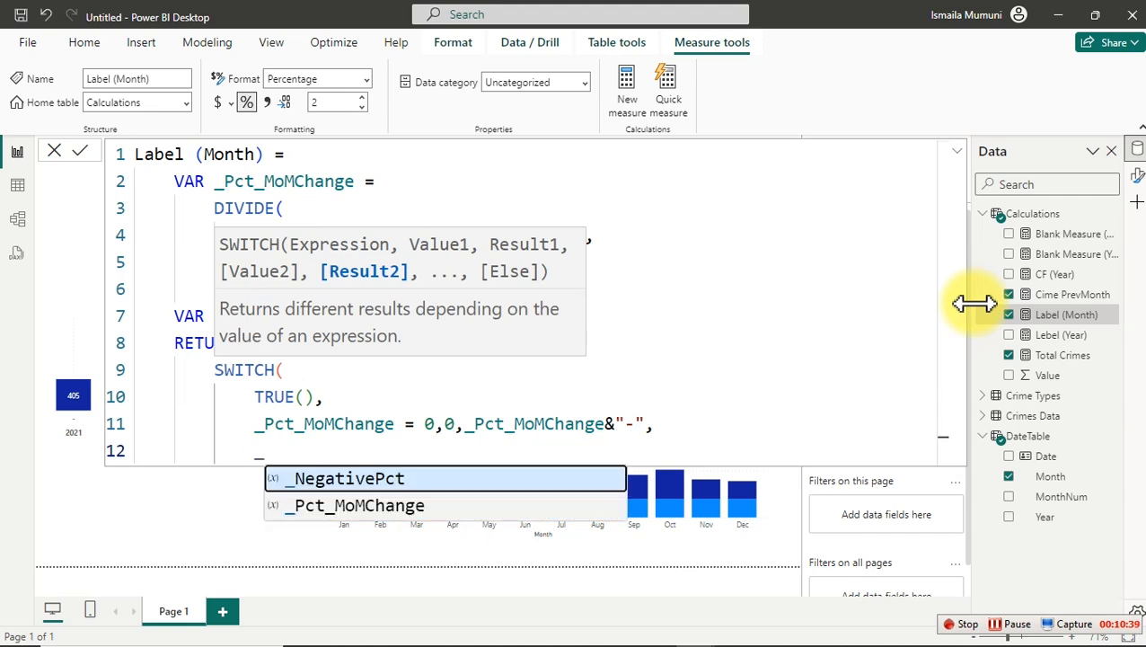
{"action": "key", "text": "Down"}
{"action": "key", "text": "Tab"}
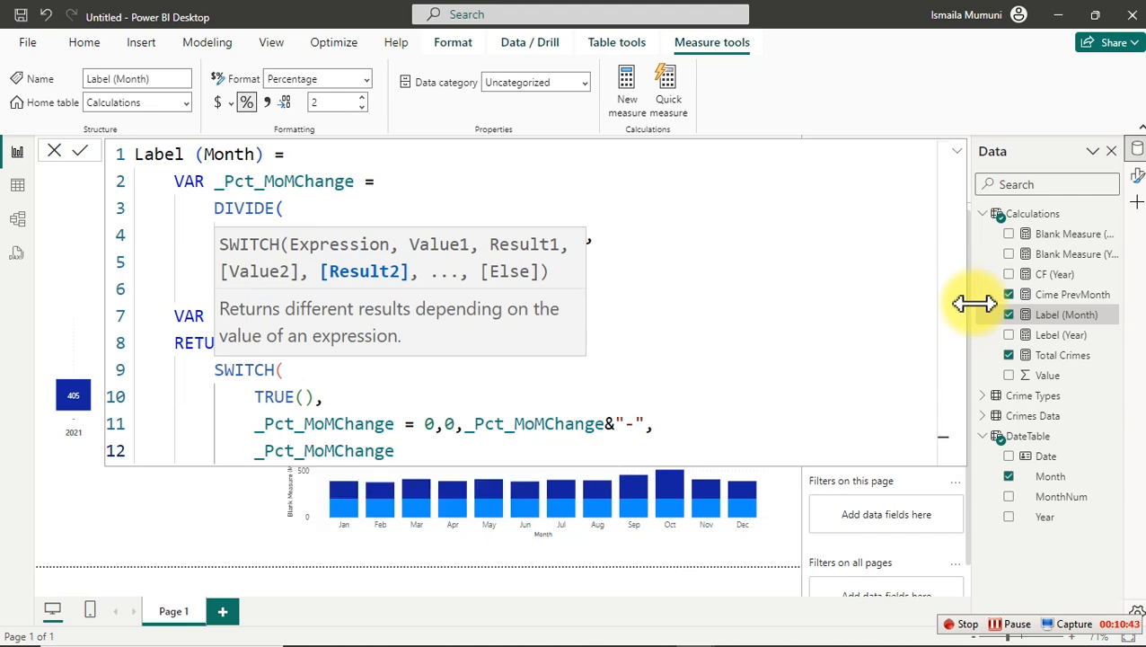
{"action": "type", "text": ">="}
{"action": "type", "text": "1,"}
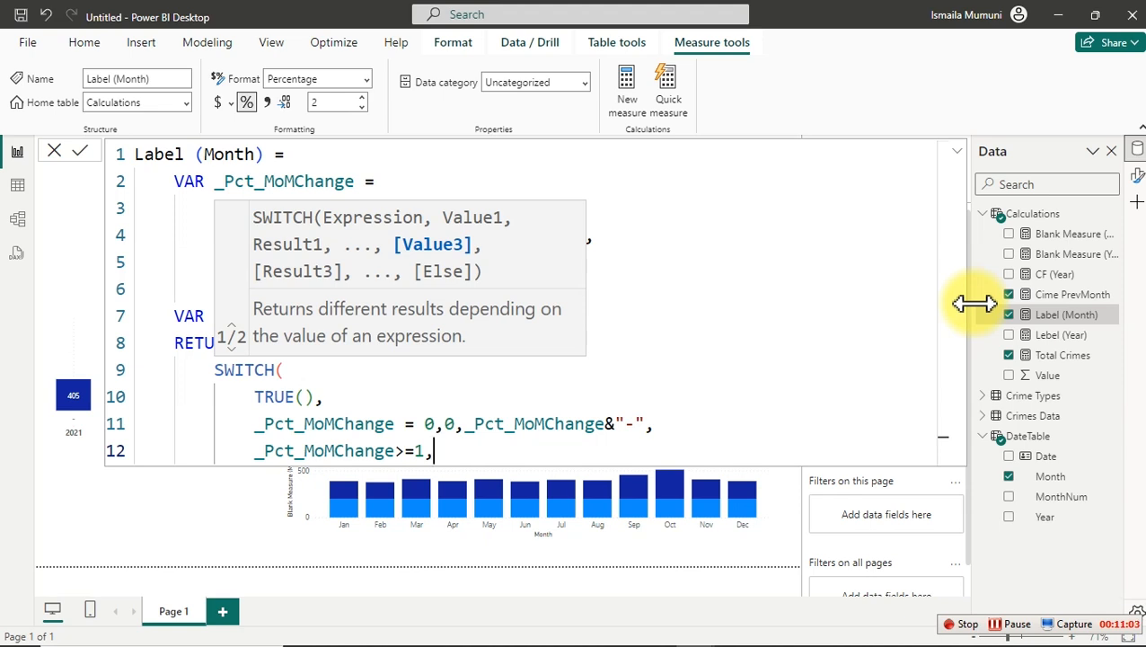
{"action": "type", "text": "_"}
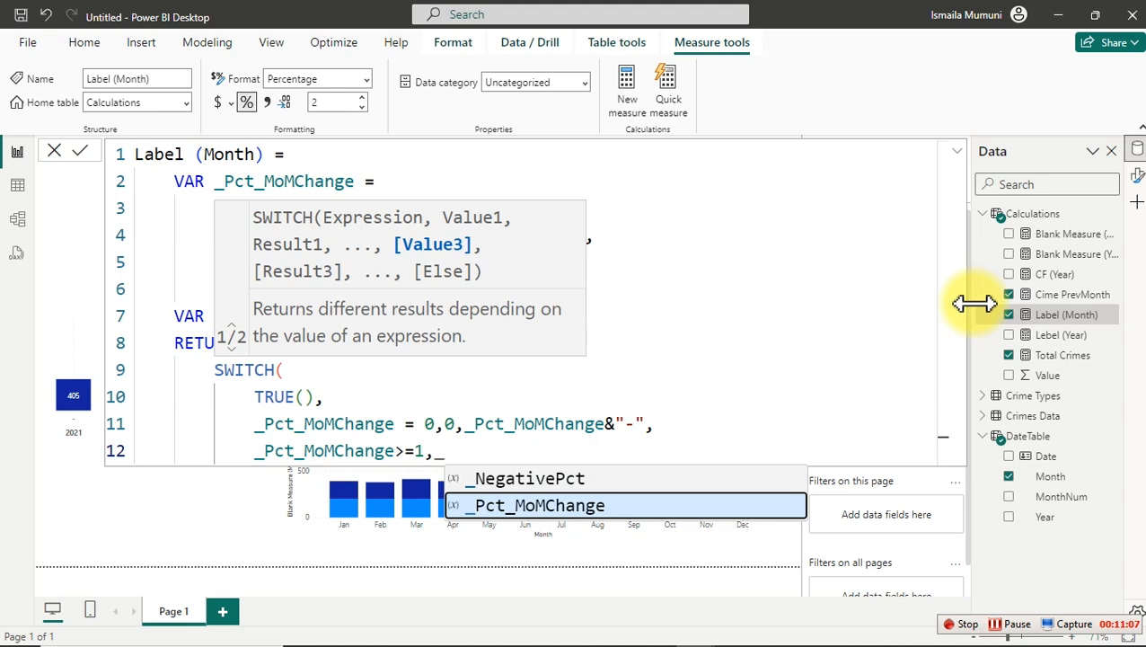
{"action": "key", "text": "Tab"}
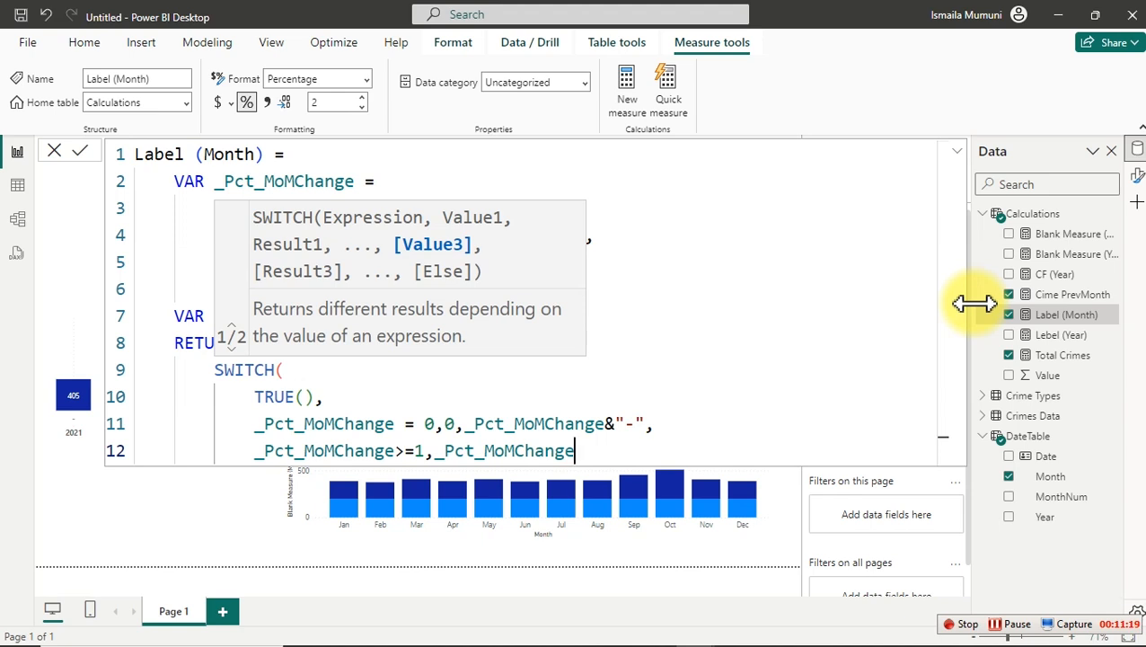
{"action": "key", "text": "shift+Return"}
{"action": "key", "text": "BackSpace"}
{"action": "key", "text": "BackSpace"}
{"action": "key", "text": "BackSpace"}
{"action": "key", "text": "BackSpace"}
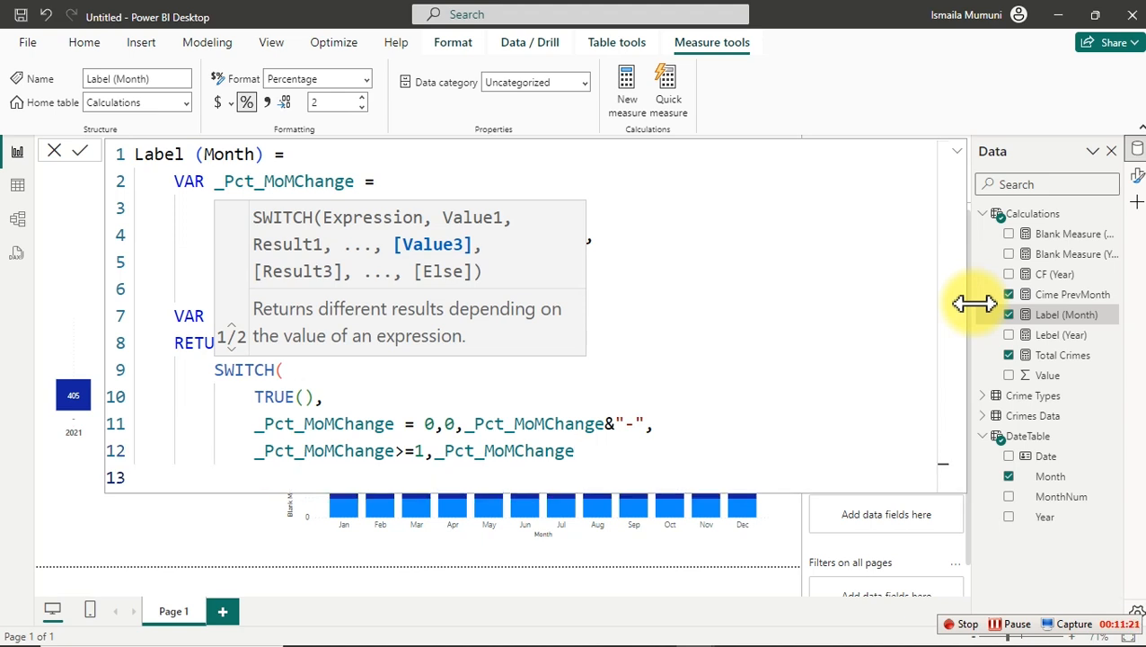
{"action": "type", "text": ","}
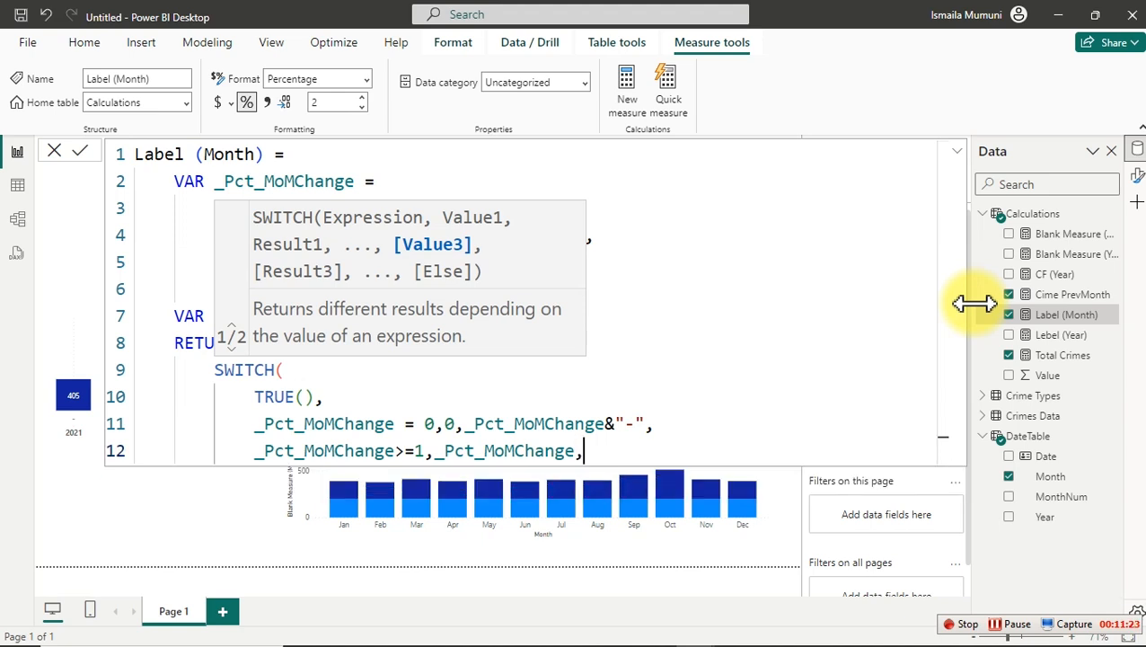
Add a final SWITCH branch returning _Pct_MoMChange when _Pct_MoMChange<1, and commit the Label (Month) formula.
{"action": "key", "text": "shift+Return"}
{"action": "type", "text": "_"}
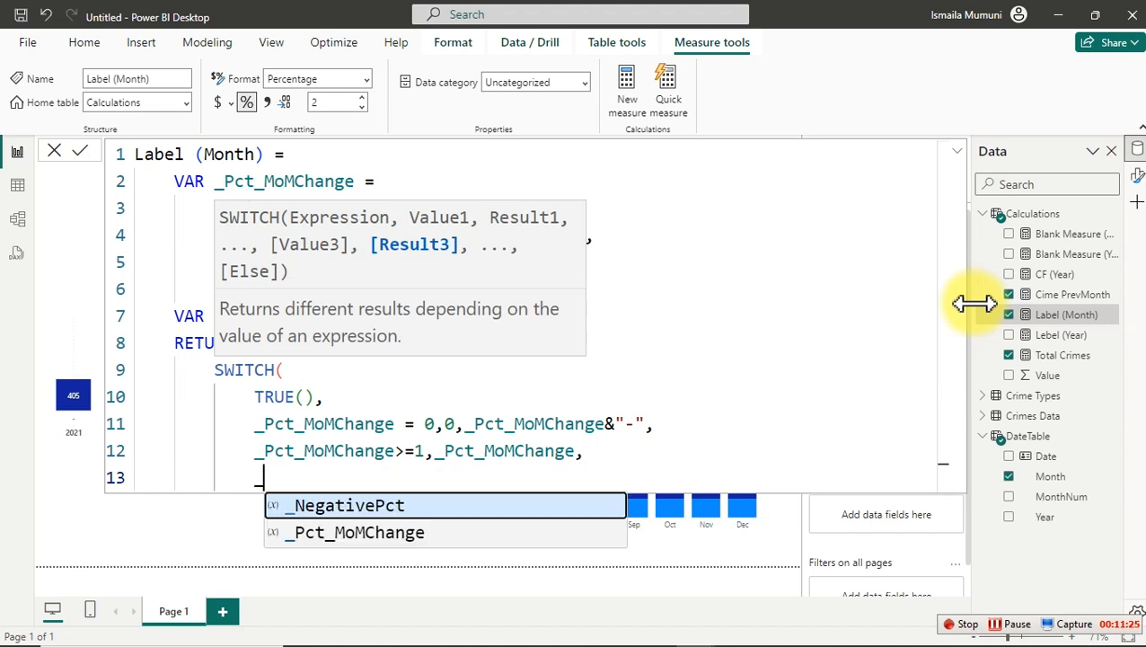
{"action": "key", "text": "Down"}
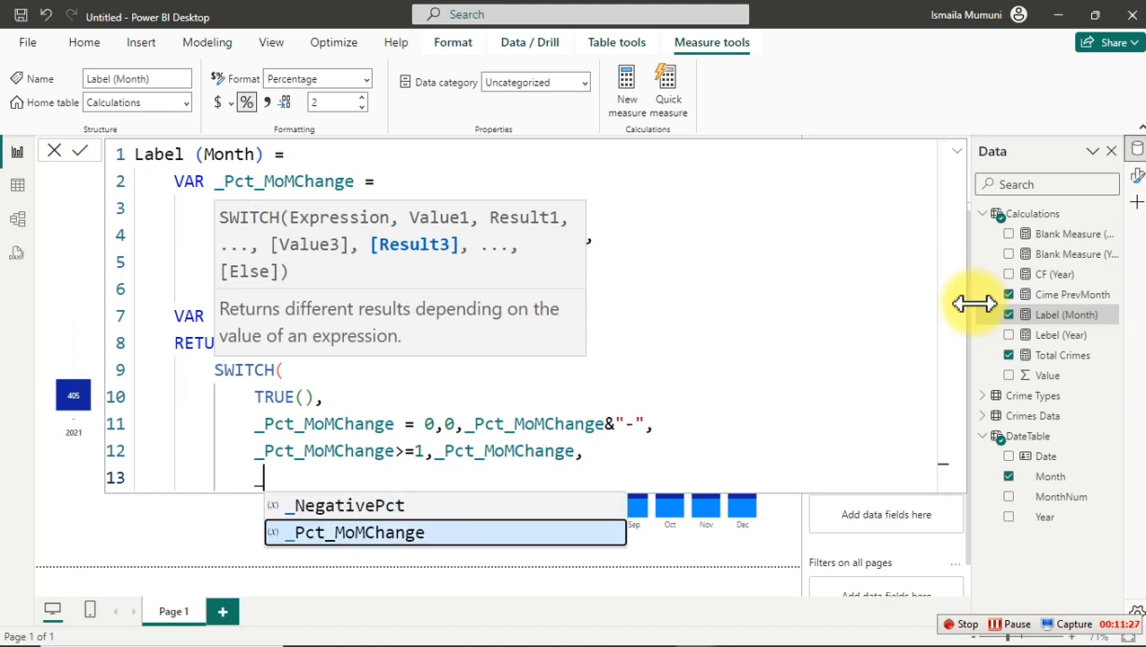
{"action": "key", "text": "Tab"}
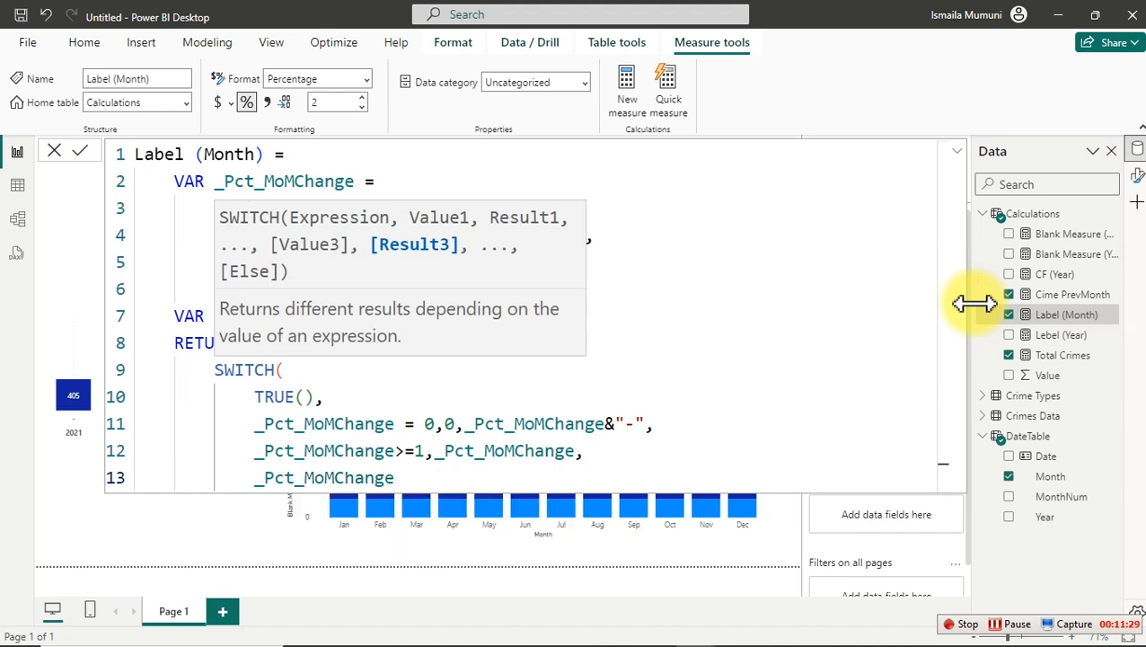
{"action": "type", "text": "<1,"}
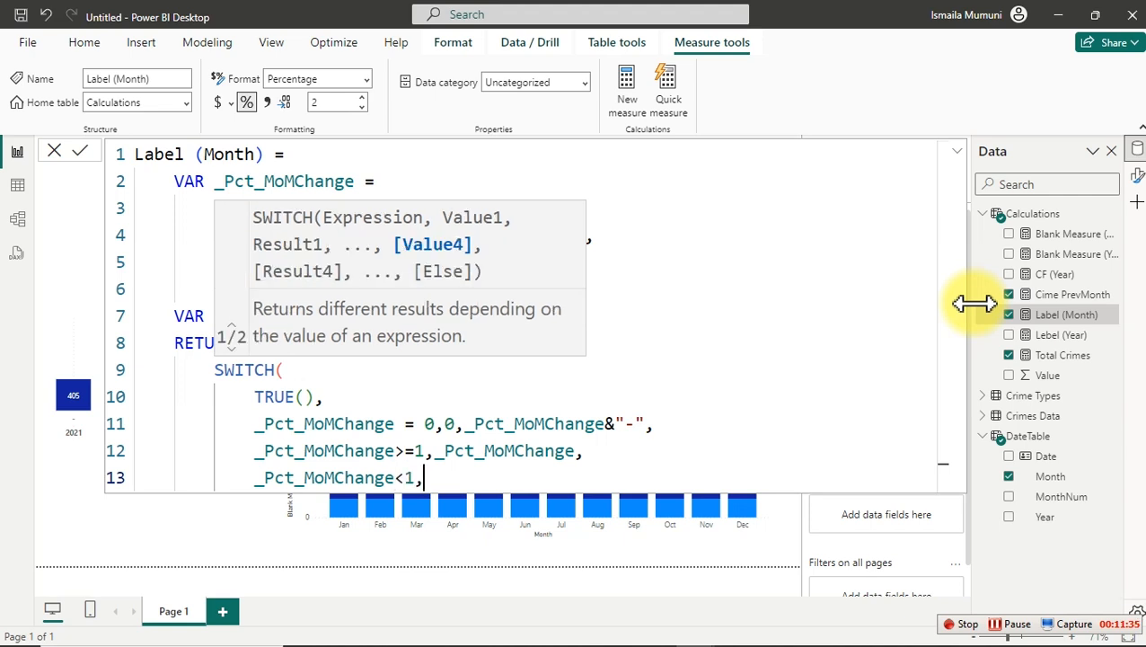
{"action": "type", "text": "_"}
{"action": "key", "text": "Down"}
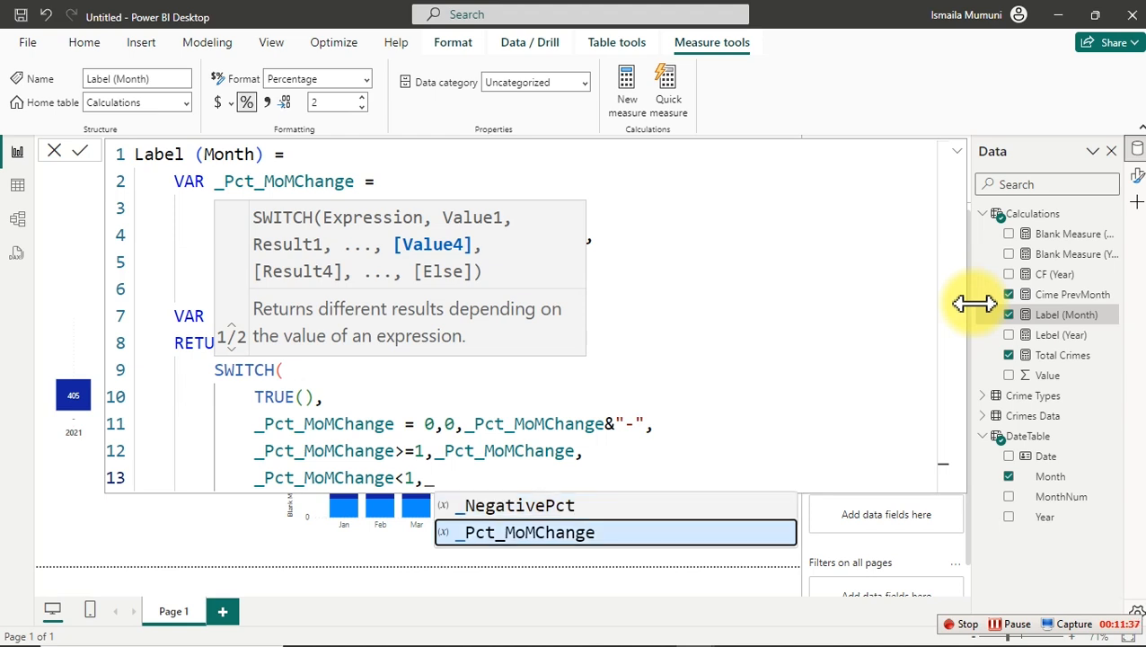
{"action": "key", "text": "Tab"}
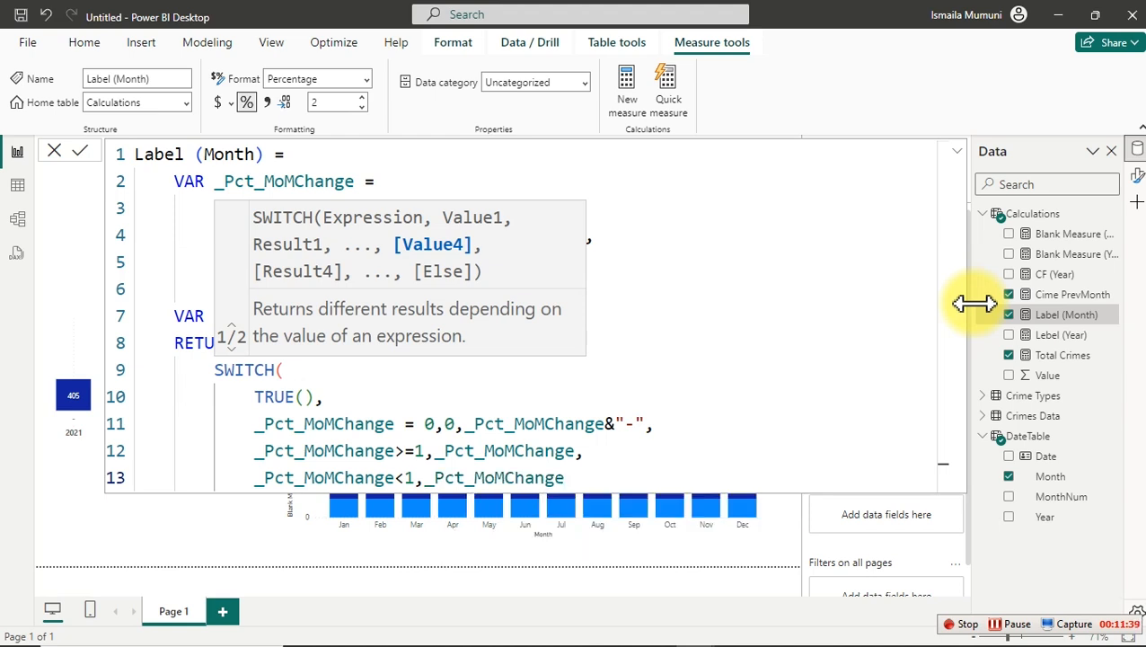
{"action": "key", "text": "Return"}
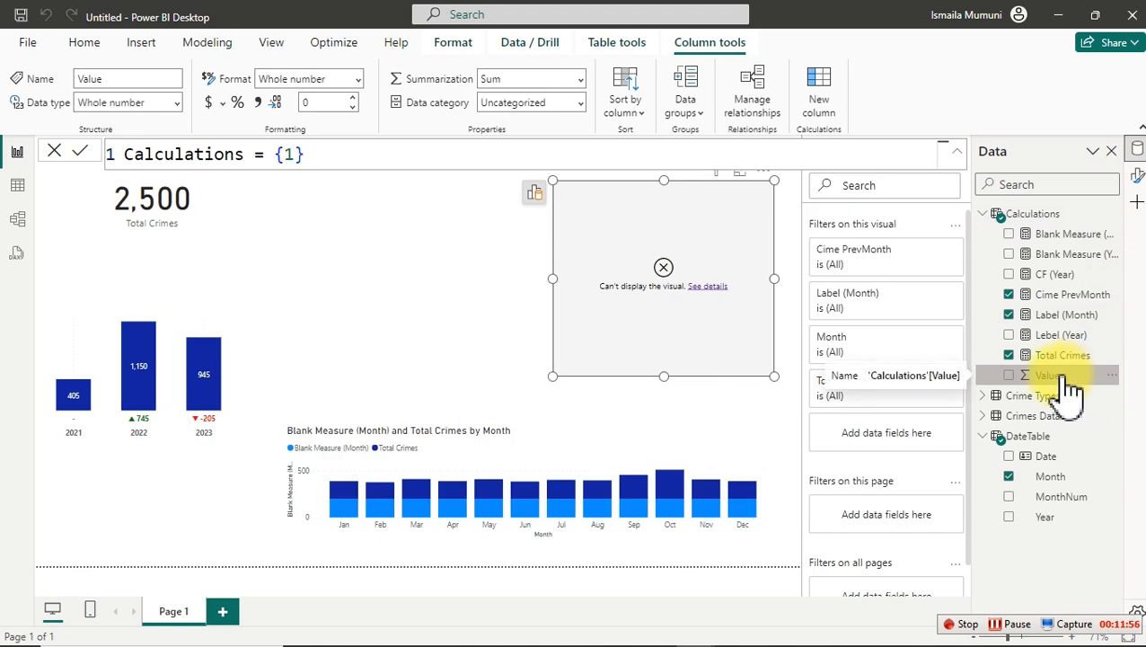
Reopen the Label (Month) measure and remove the extra 0 argument so the first branch reads _Pct_MoMChange = 0,_Pct_MoMChange&"-".
{"action": "left_click", "coordinate": [1076, 357]}
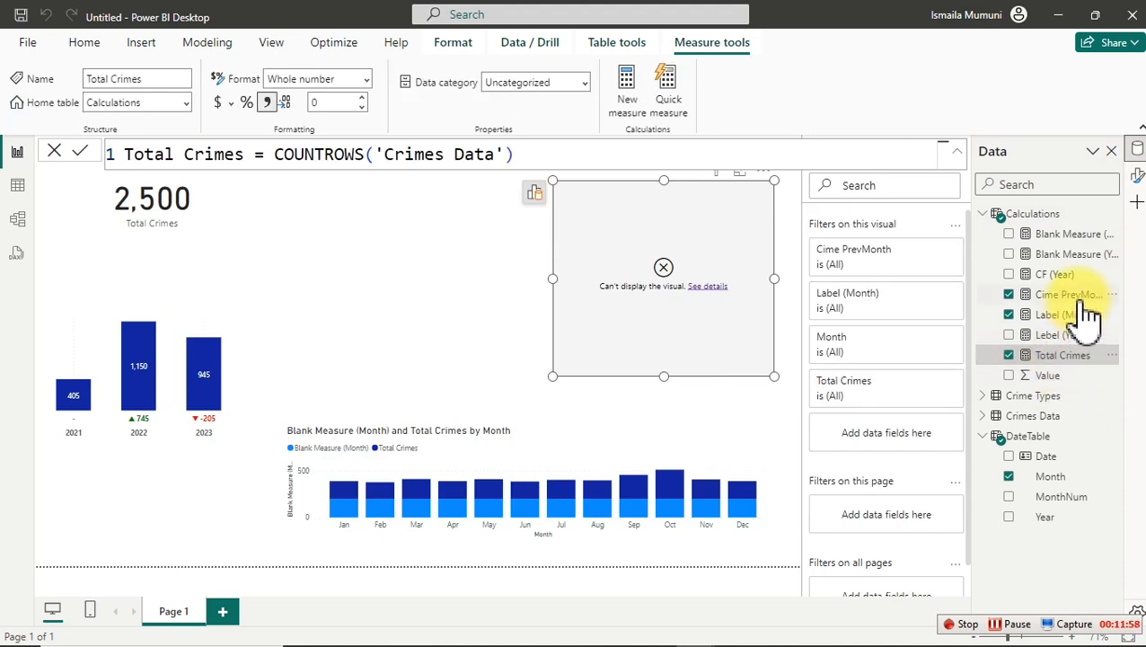
{"action": "left_click", "coordinate": [1078, 314]}
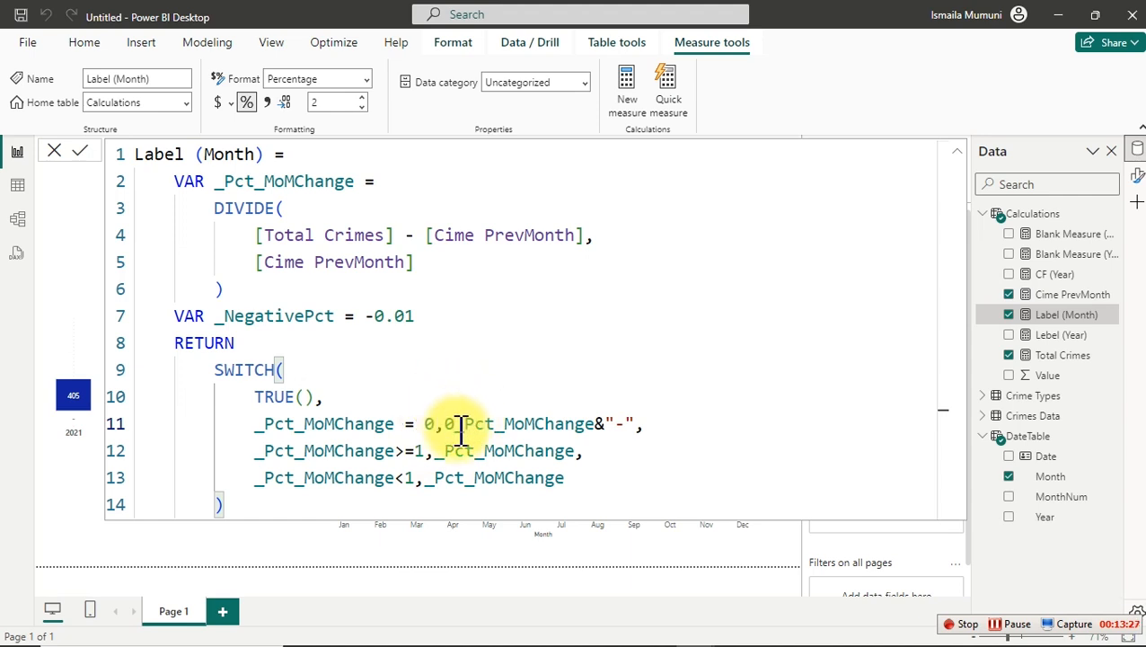
{"action": "key", "text": "BackSpace"}
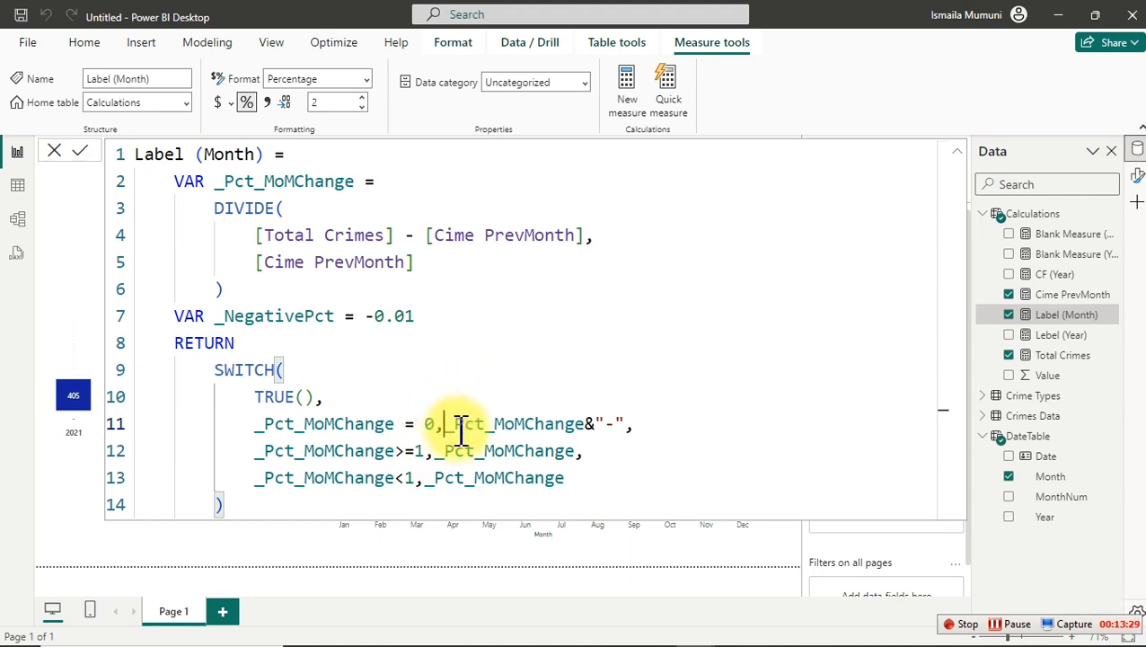
{"action": "left_click", "coordinate": [573, 401]}
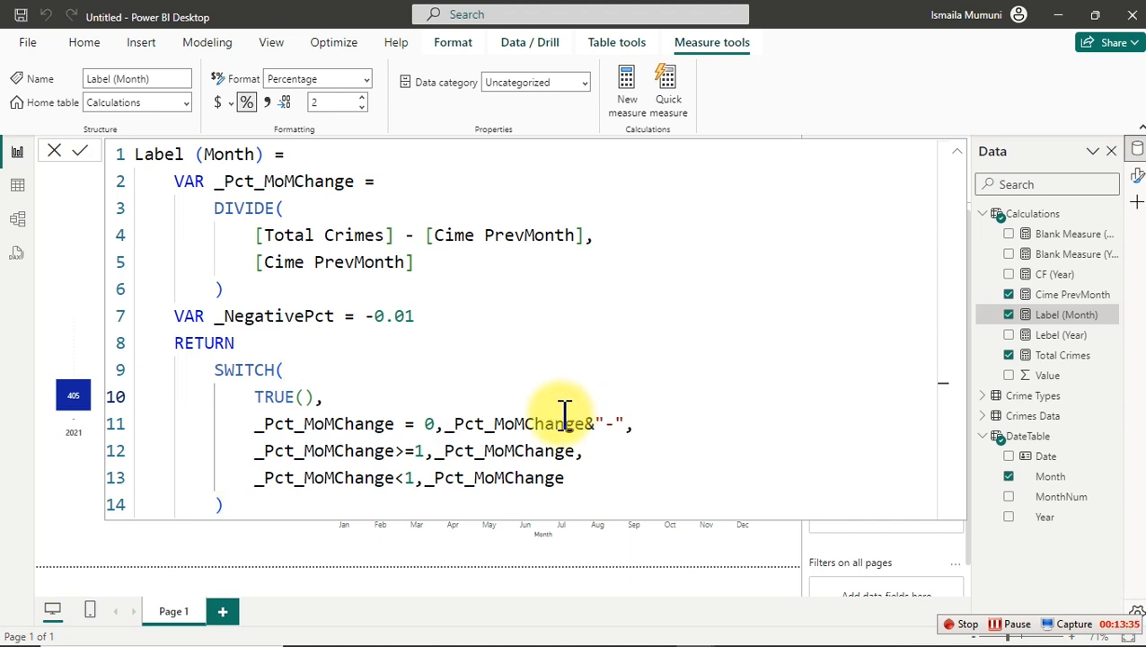
{"action": "left_click", "coordinate": [1061, 379]}
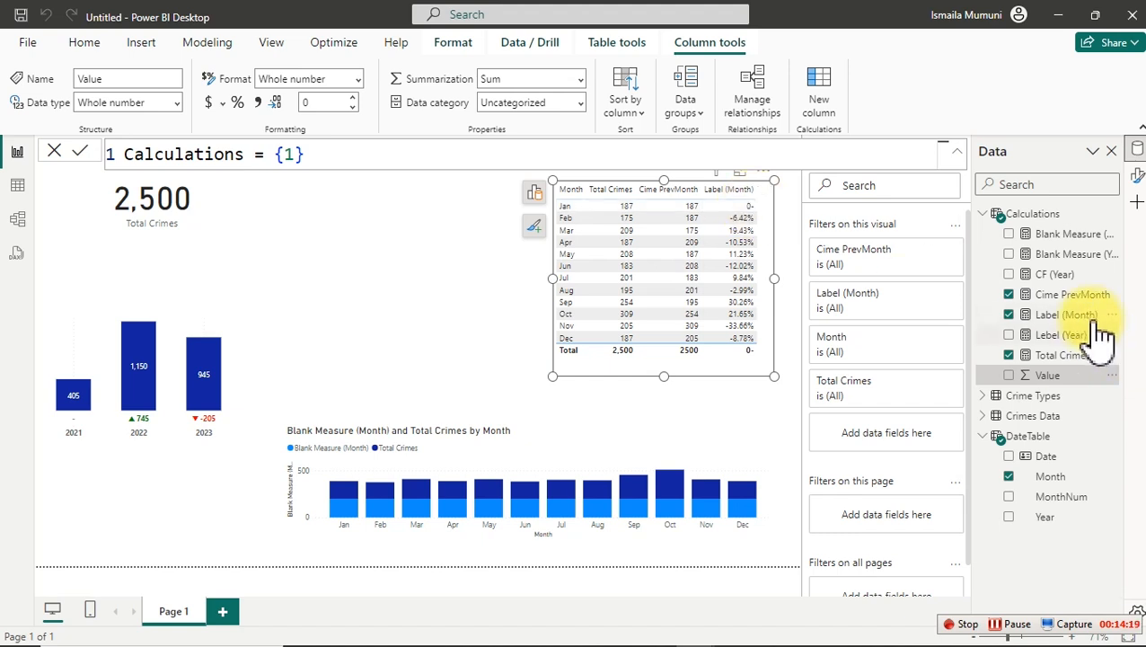
In the Label (Month) measure, prefix the result of the _Pct_MoMChange>=1 branch with the text "▲ "&.
{"action": "left_click", "coordinate": [1067, 316]}
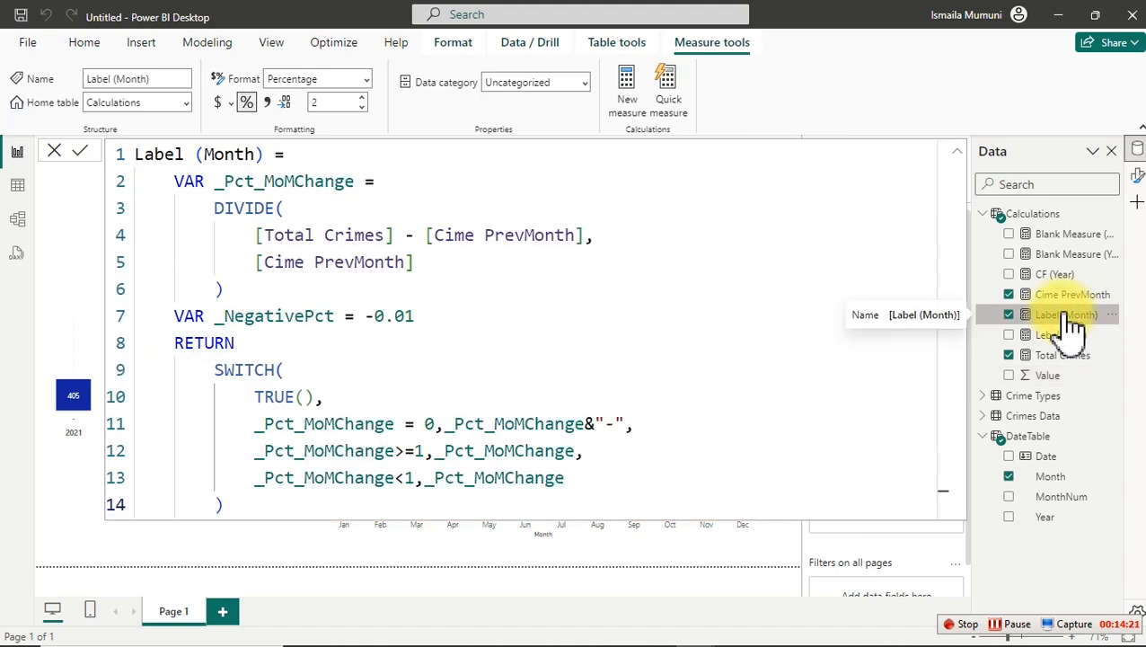
{"action": "left_click", "coordinate": [432, 454]}
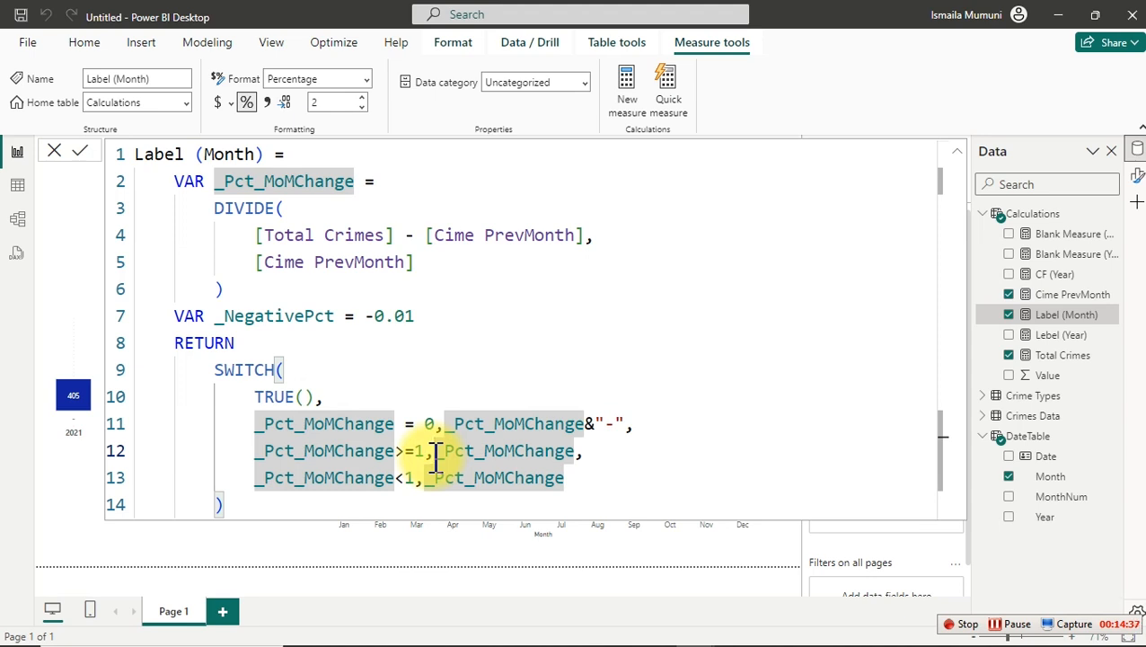
{"action": "type", "text": "\""}
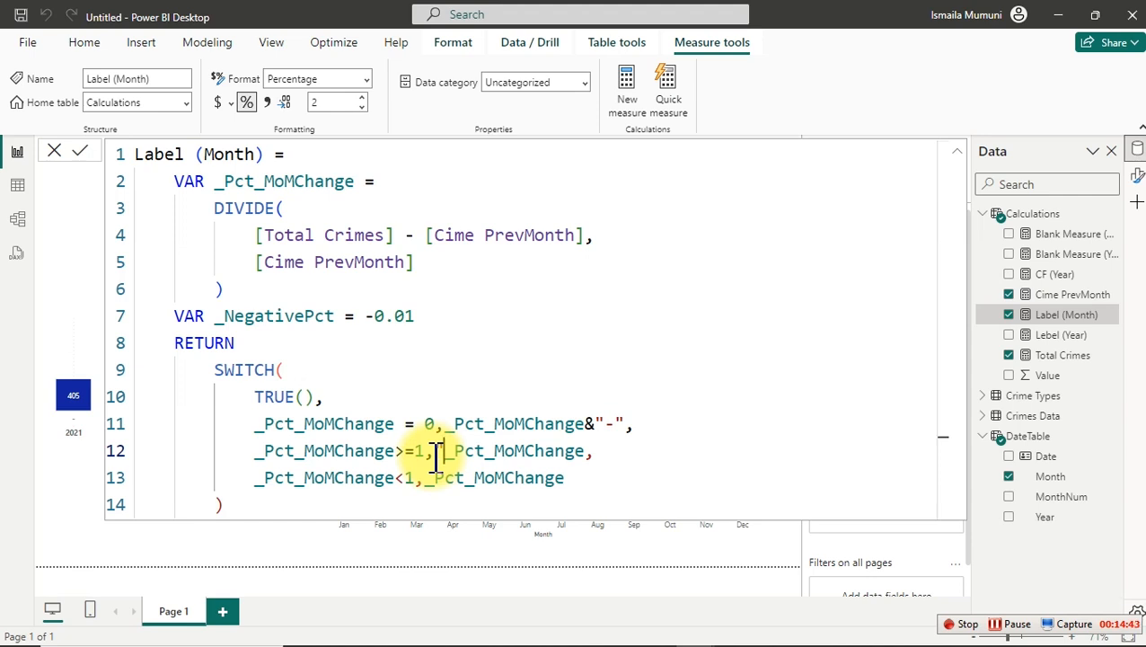
{"action": "key", "text": "super+period"}
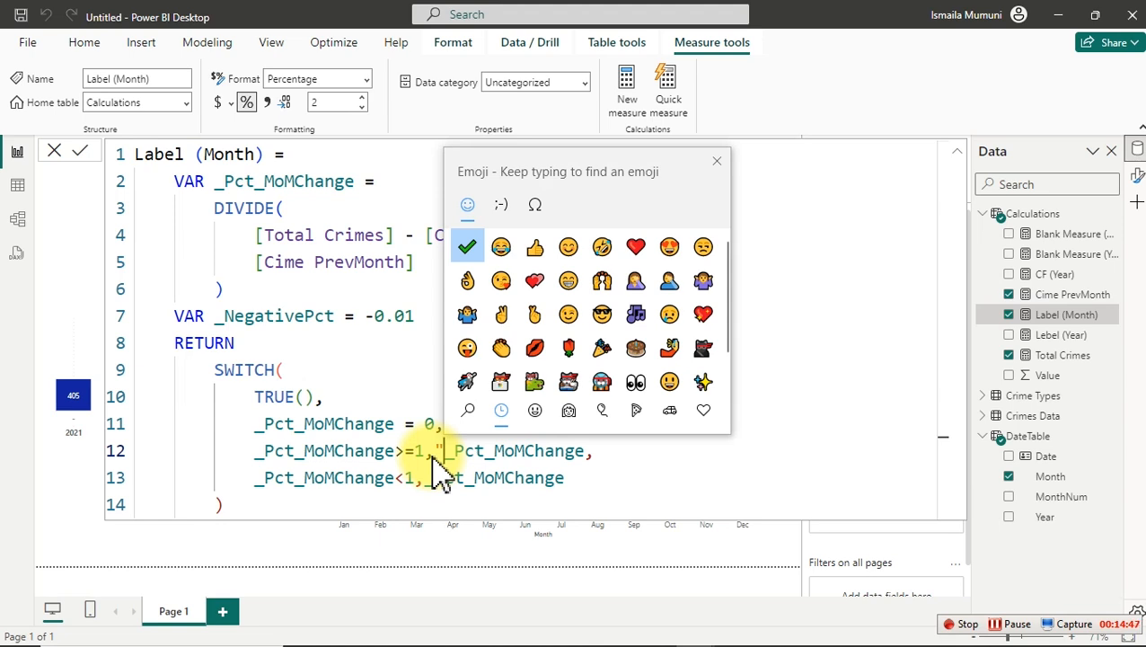
{"action": "left_click", "coordinate": [539, 207]}
{"action": "scroll", "coordinate": [620, 337], "scroll_direction": "down", "scroll_amount": 5}
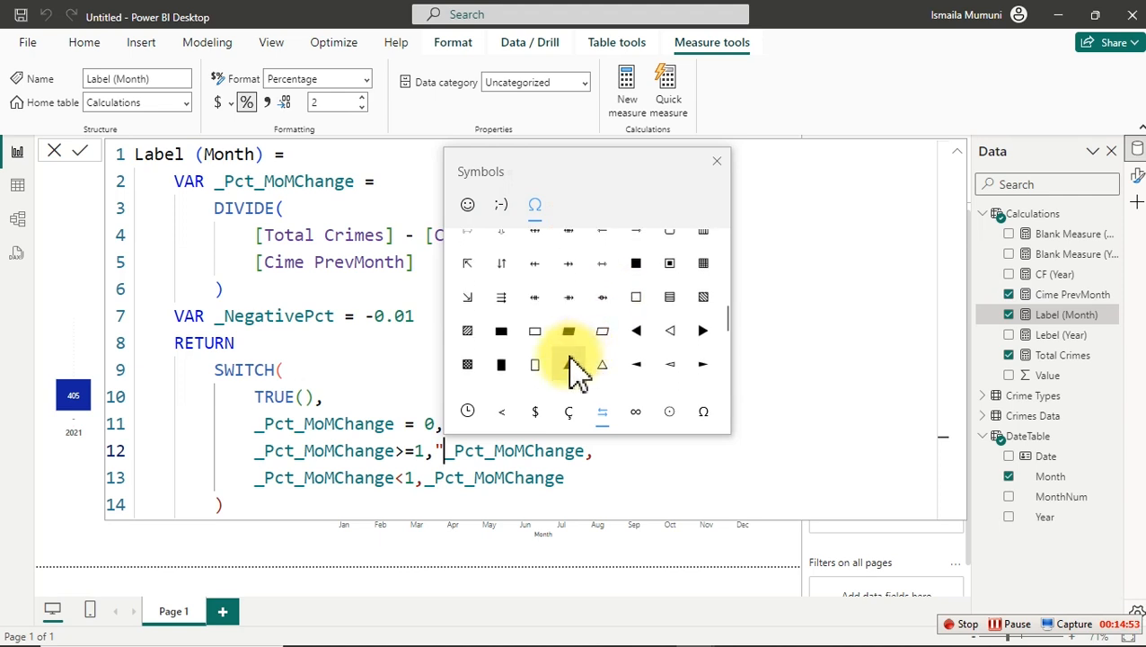
{"action": "left_click", "coordinate": [569, 364]}
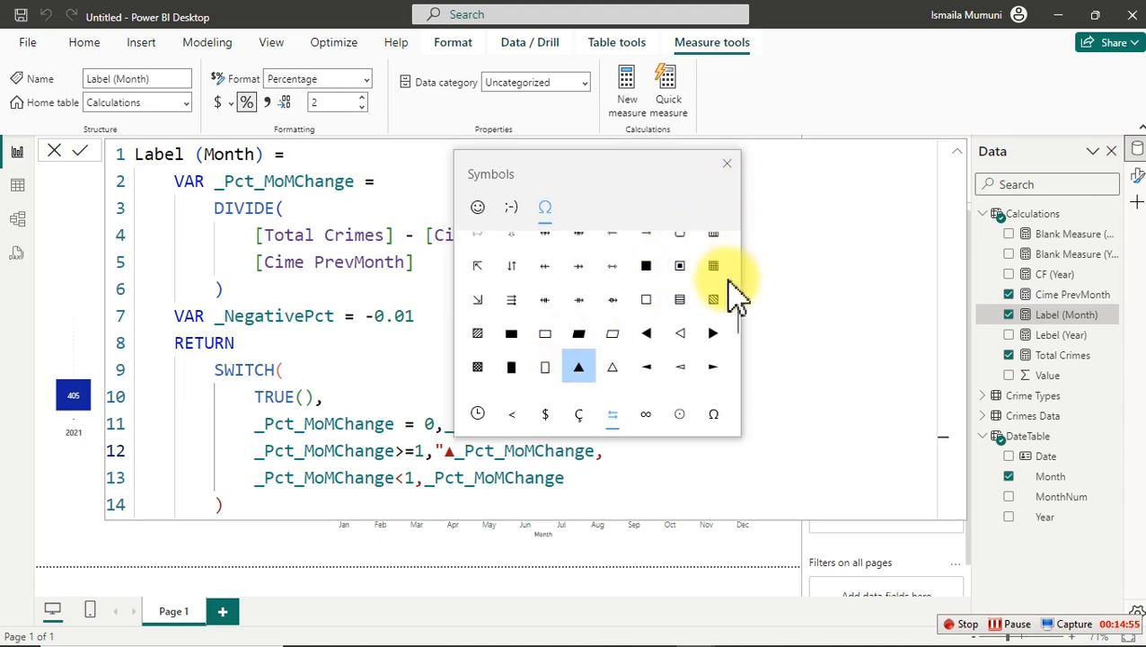
{"action": "left_click", "coordinate": [728, 164]}
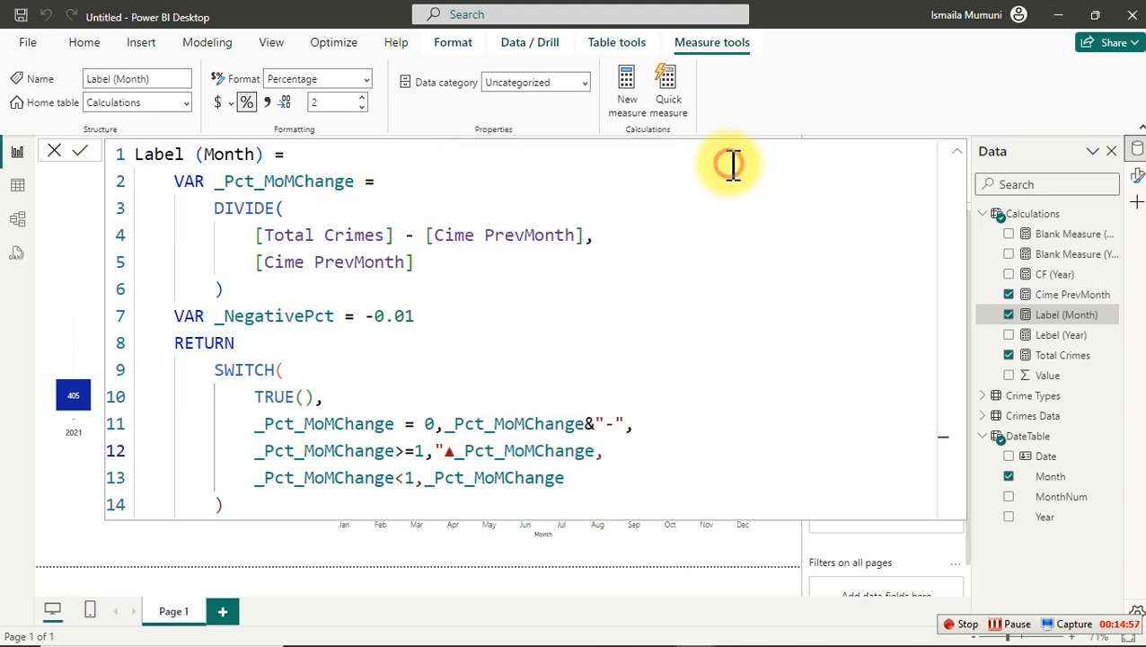
{"action": "type", "text": "\""}
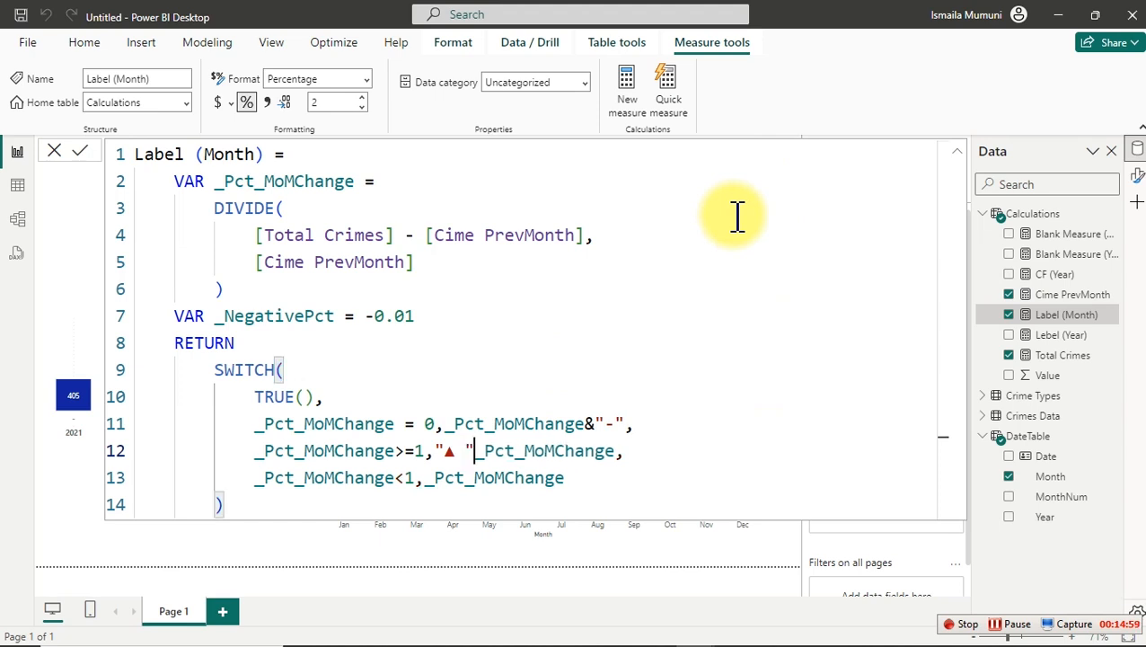
{"action": "type", "text": "&"}
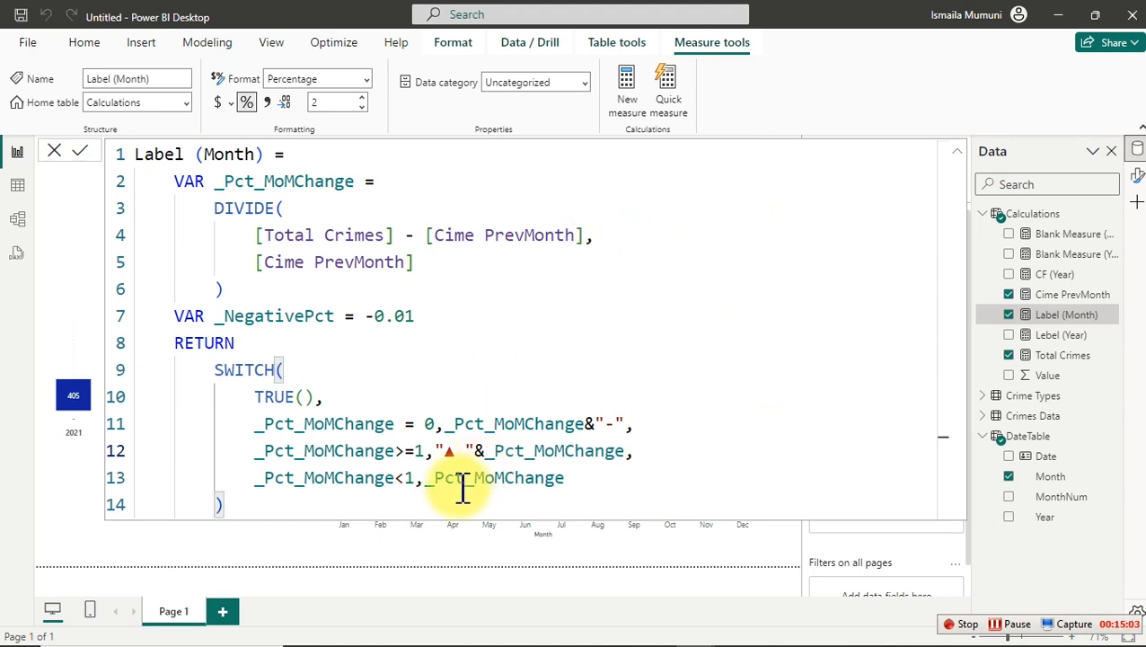
Prefix the result of the _Pct_MoMChange<1 branch with the text "▼ "& and commit the Label (Month) formula.
{"action": "left_click", "coordinate": [422, 480]}
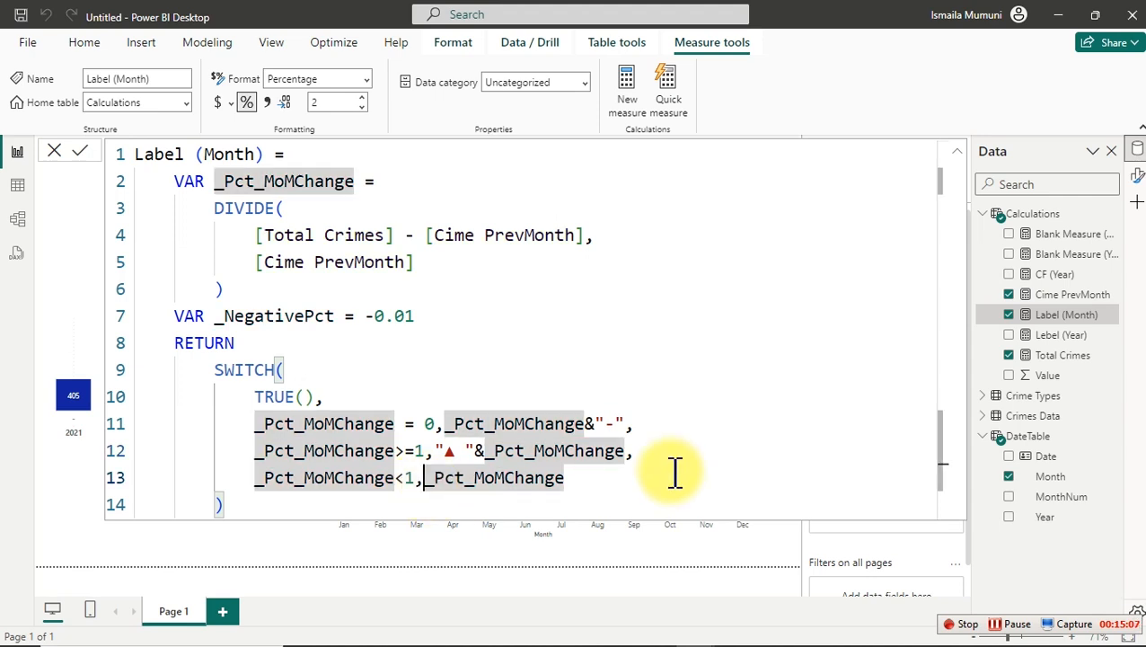
{"action": "type", "text": "\""}
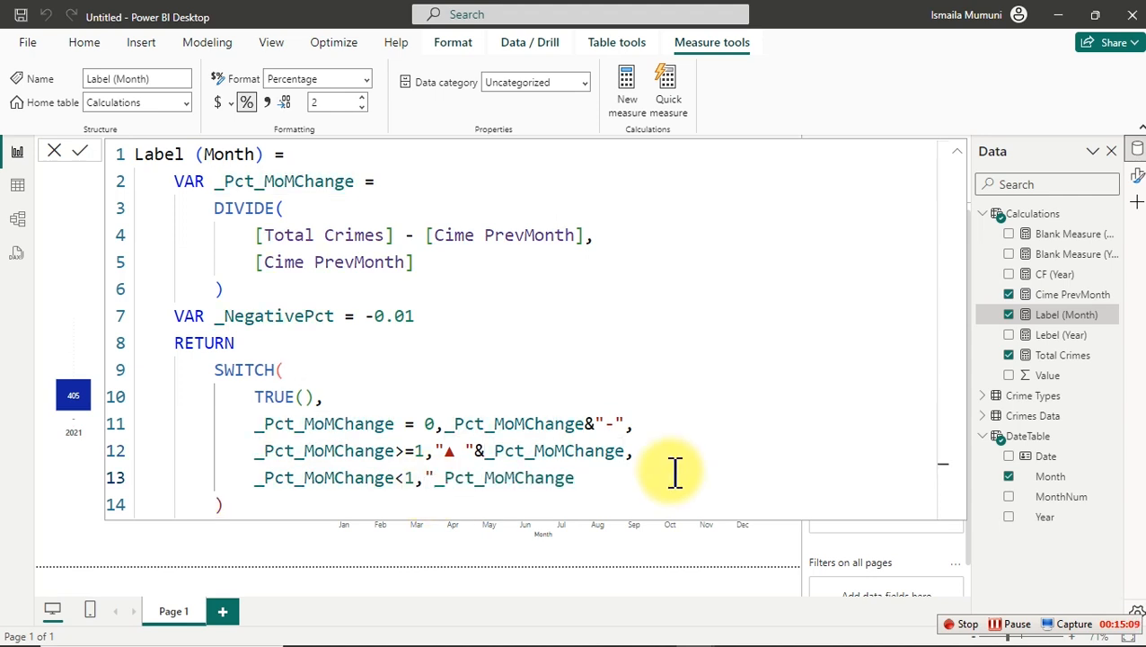
{"action": "key", "text": "super+period"}
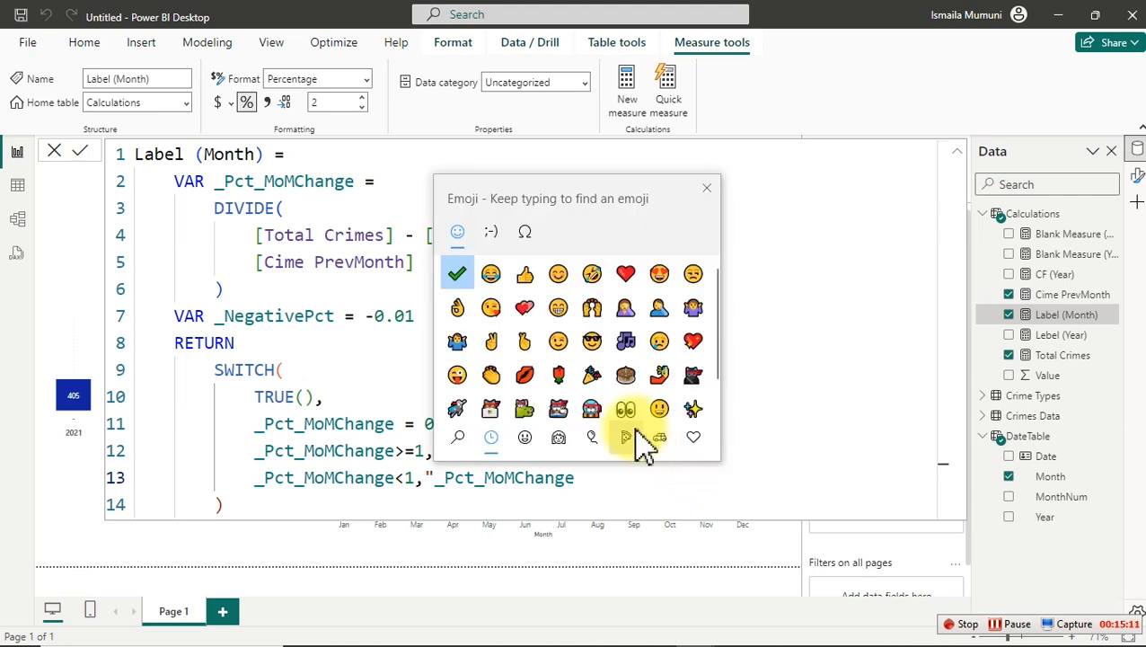
{"action": "left_click", "coordinate": [525, 231]}
{"action": "scroll", "coordinate": [669, 418], "scroll_direction": "down", "scroll_amount": 5}
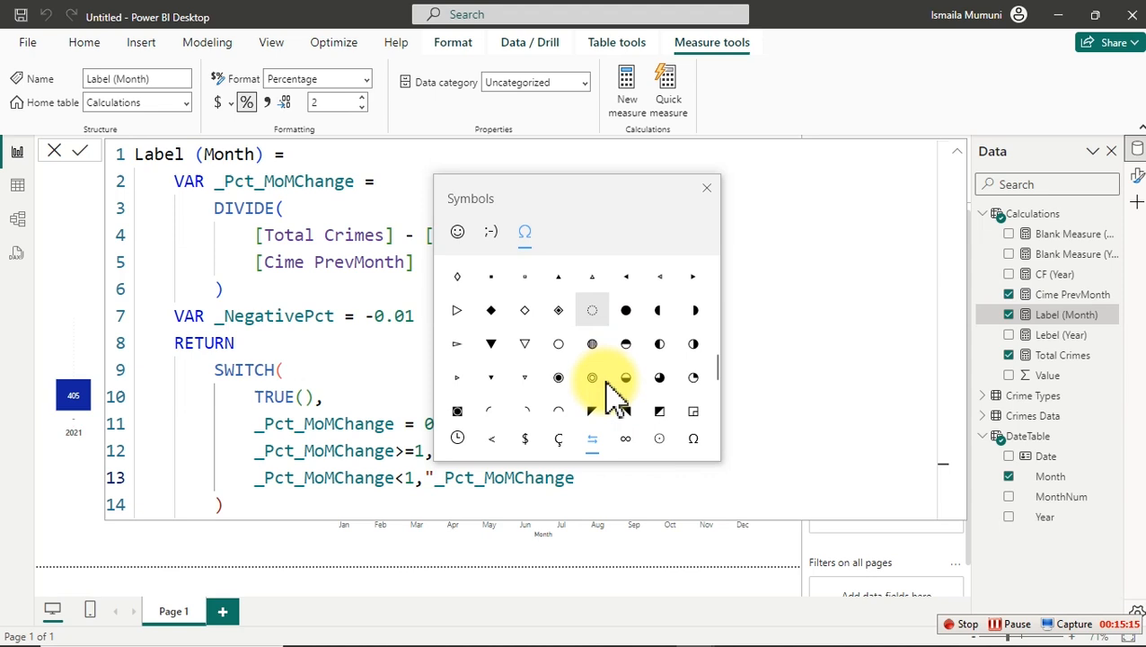
{"action": "left_click", "coordinate": [491, 344]}
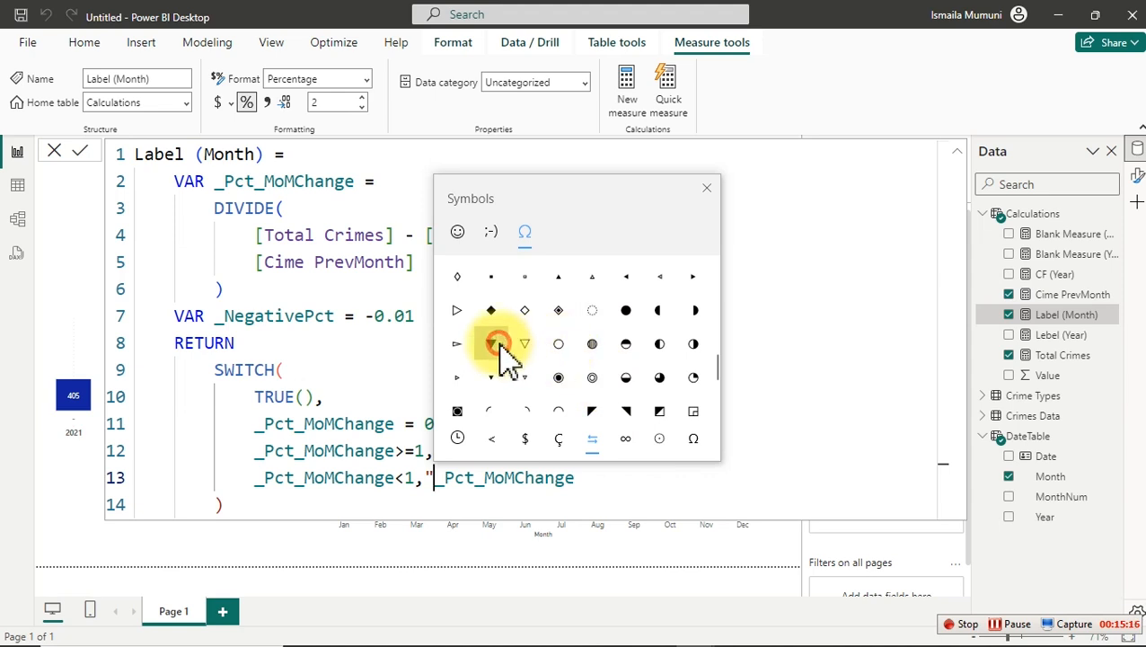
{"action": "left_click", "coordinate": [720, 194]}
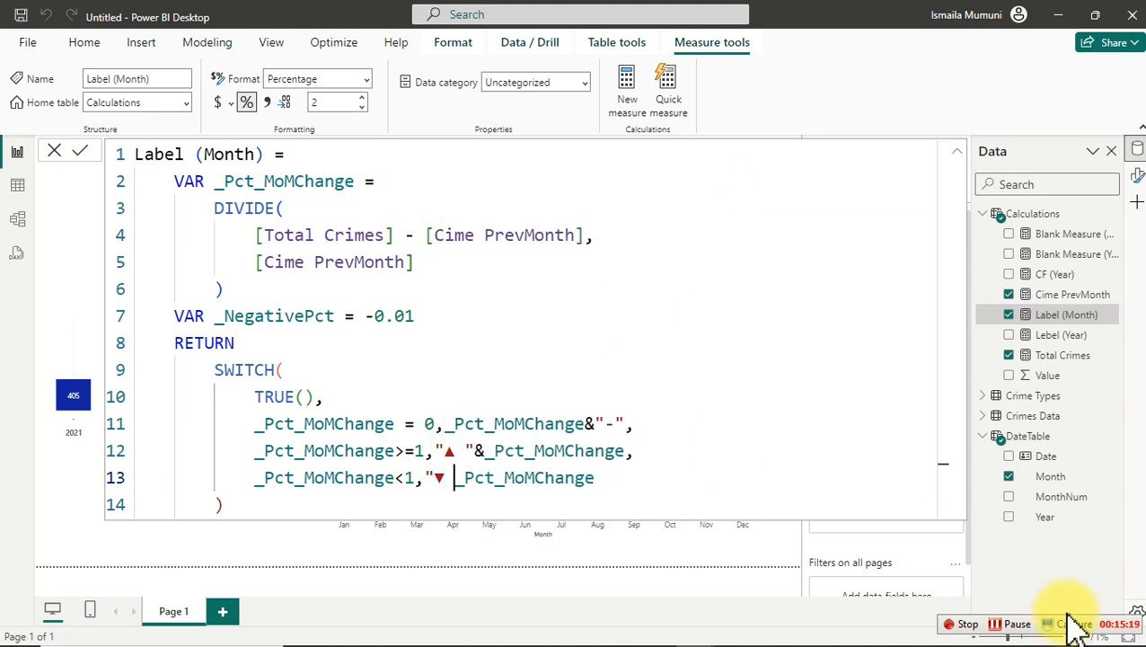
{"action": "type", "text": "\"&"}
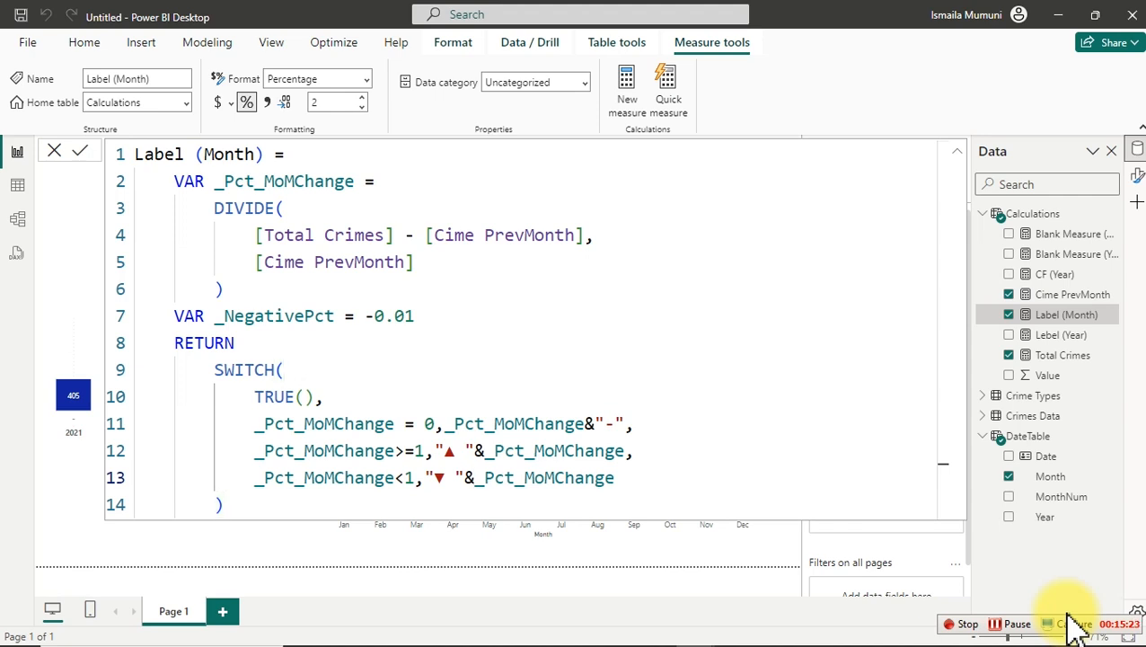
{"action": "left_click", "coordinate": [1077, 626]}
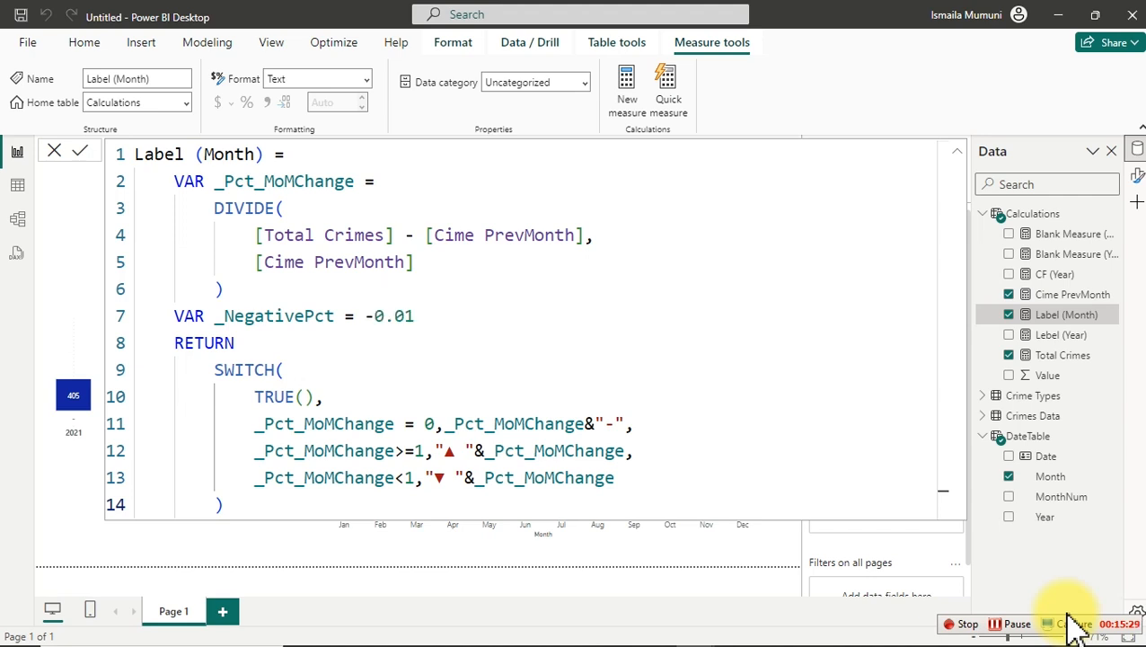
Collapse the measure formula and widen the table visual so the Label (Month) column fits completely.
{"action": "left_click", "coordinate": [1046, 377]}
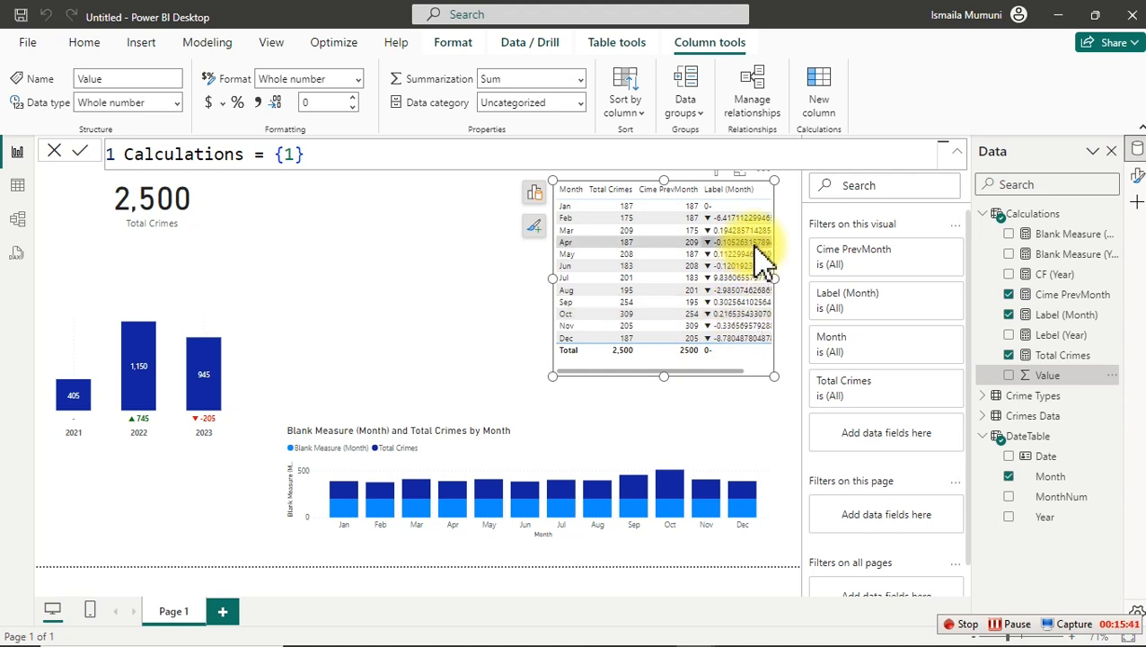
{"action": "left_click_drag", "start_coordinate": [550, 280], "coordinate": [476, 288]}
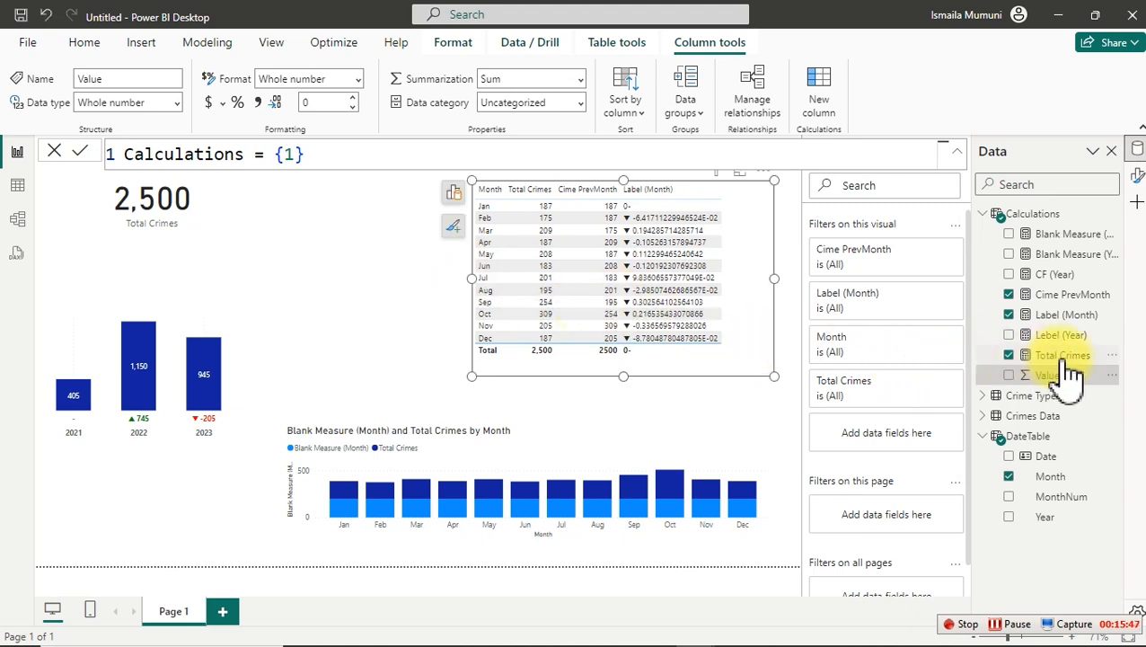
Reopen the Label (Month) measure and replace the 1 in the >= condition with the _NegativePct variable.
{"action": "left_click", "coordinate": [1076, 315]}
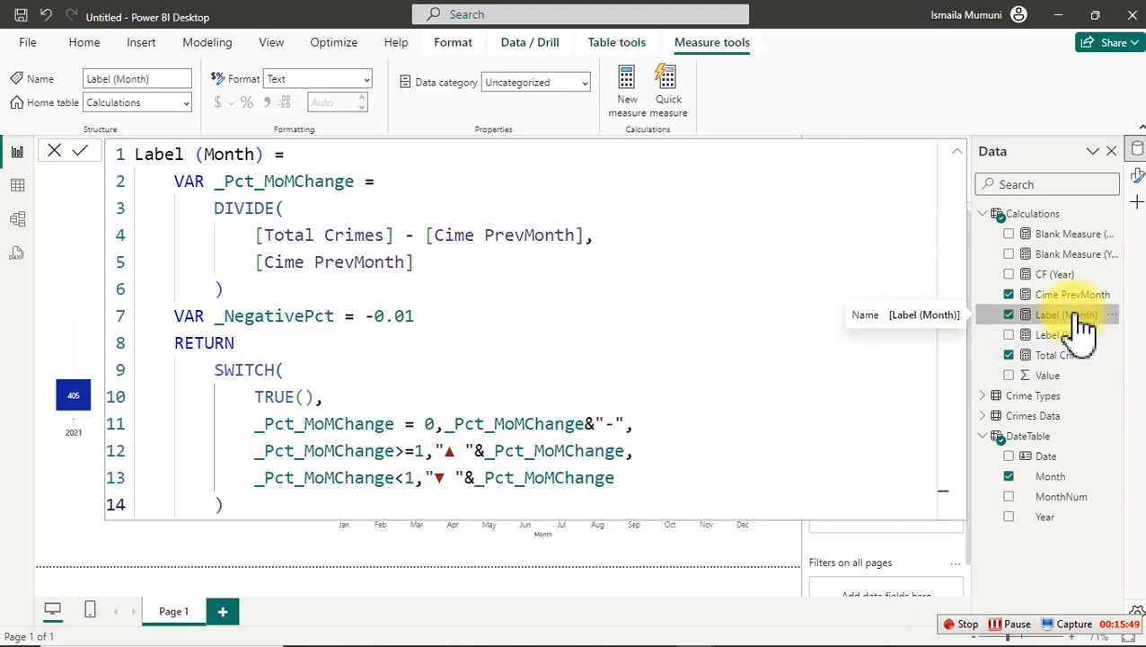
{"action": "left_click_drag", "start_coordinate": [215, 316], "coordinate": [422, 311]}
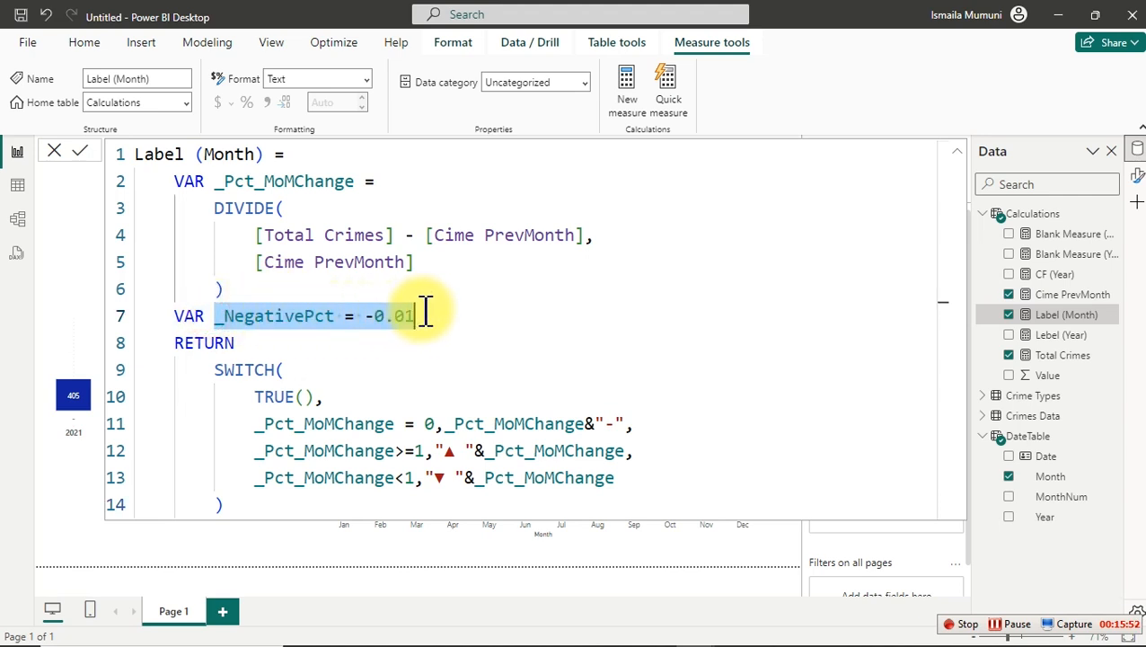
{"action": "left_click", "coordinate": [438, 450]}
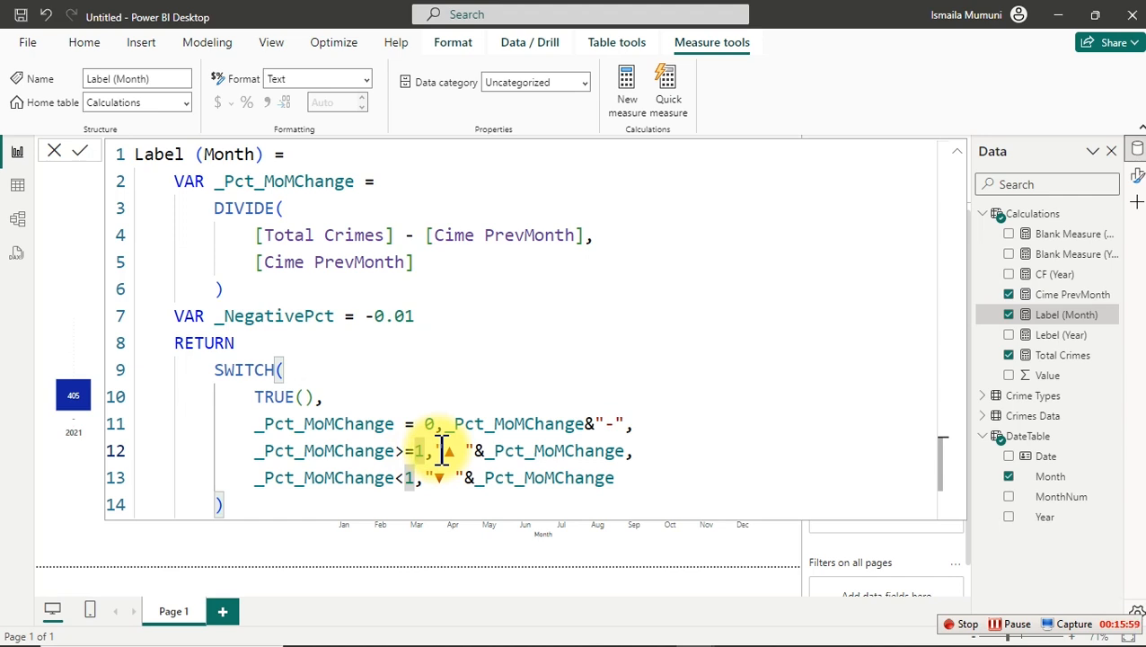
{"action": "key", "text": "BackSpace"}
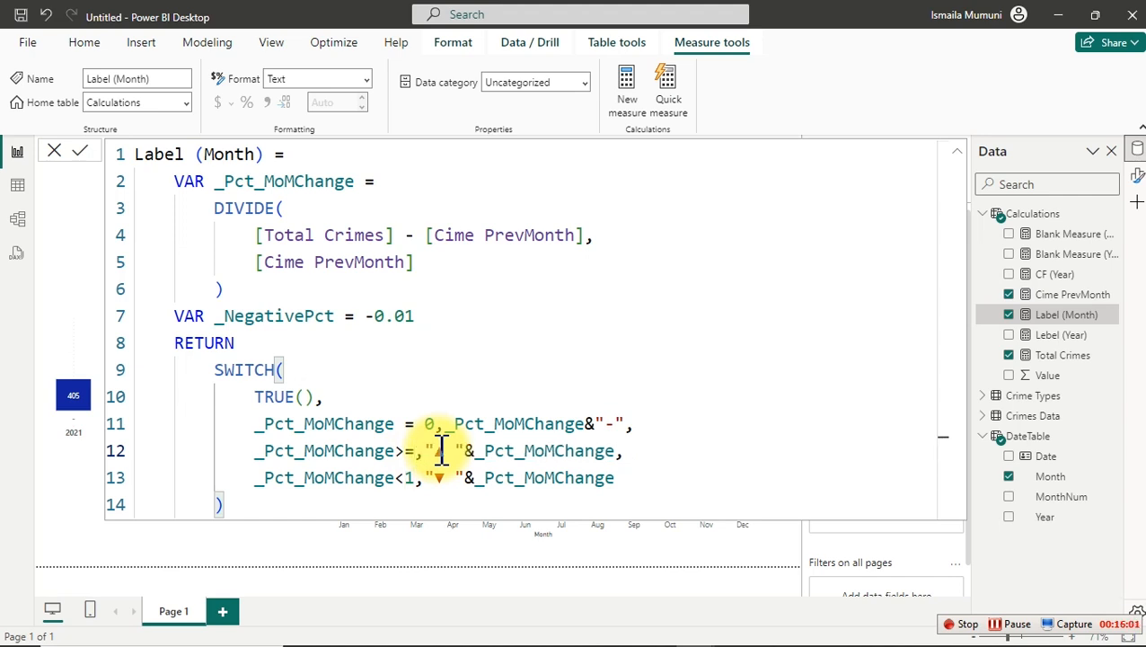
{"action": "type", "text": "_"}
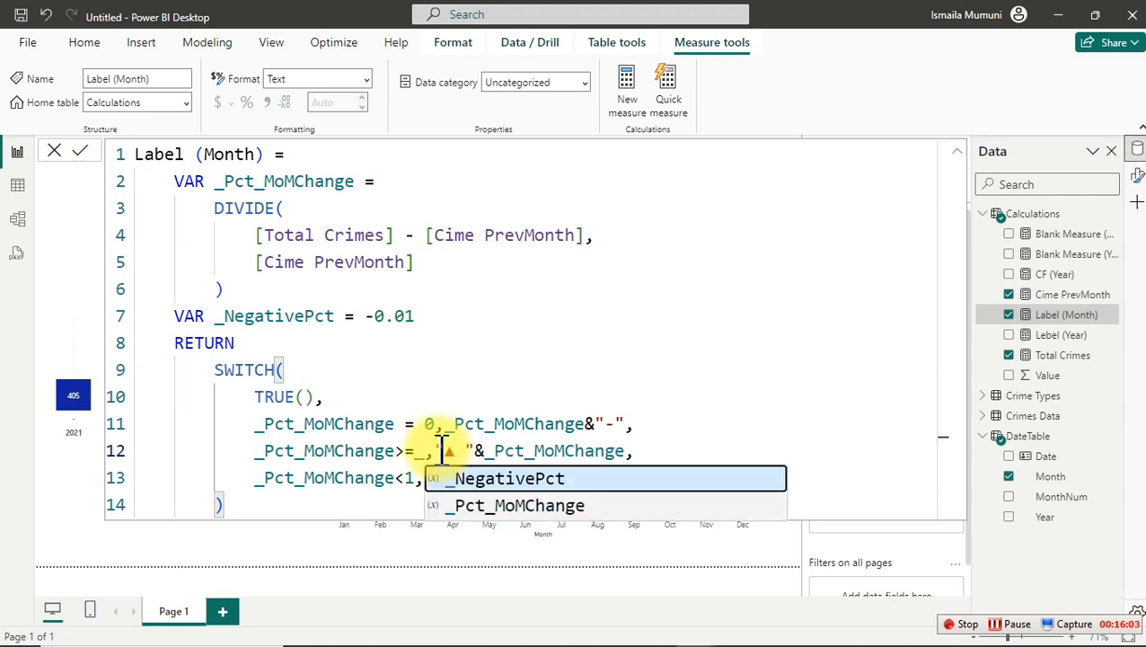
{"action": "key", "text": "Tab"}
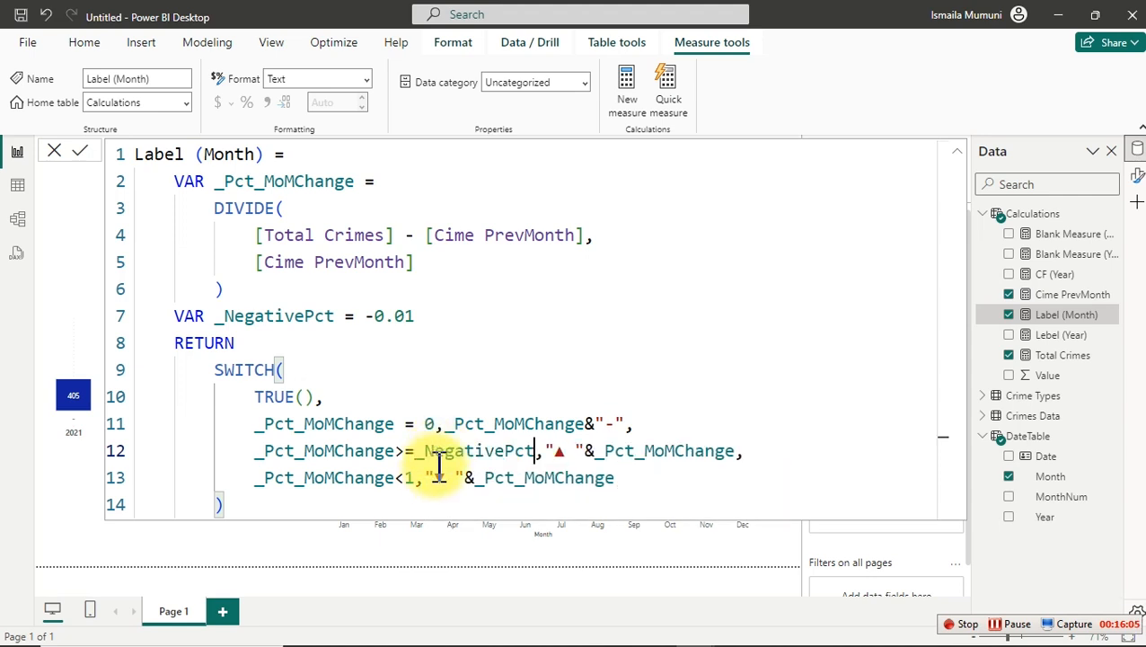
Replace the 1 in the _Pct_MoMChange< condition with _NegativePct and commit the Label (Month) formula.
{"action": "left_click", "coordinate": [416, 478]}
{"action": "key", "text": "BackSpace"}
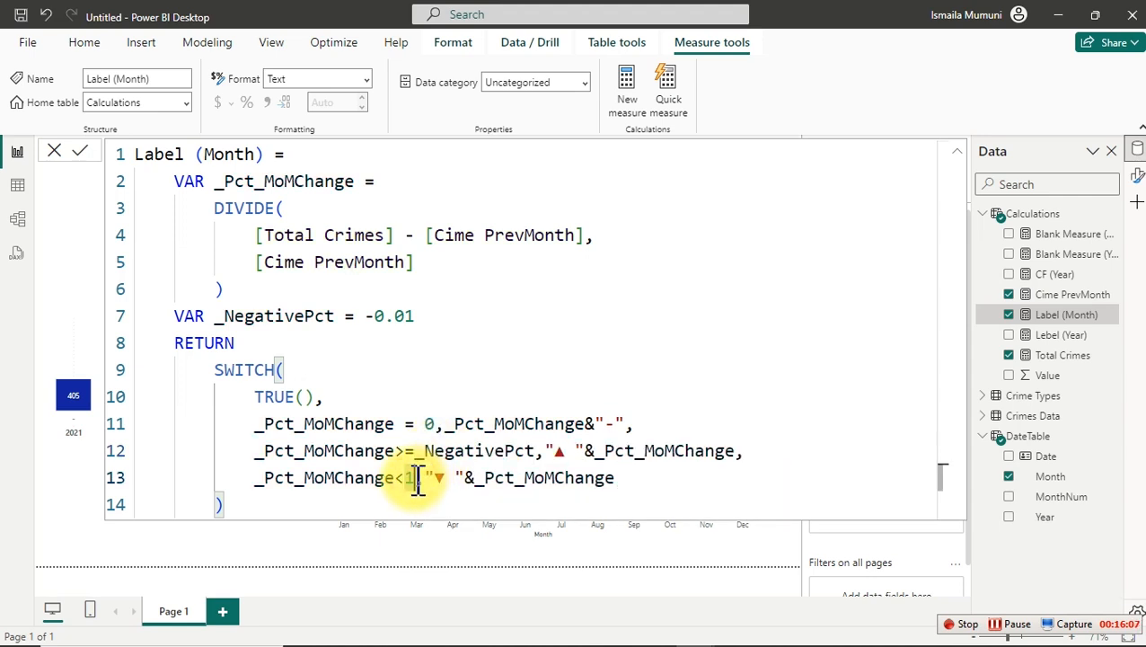
{"action": "type", "text": "_"}
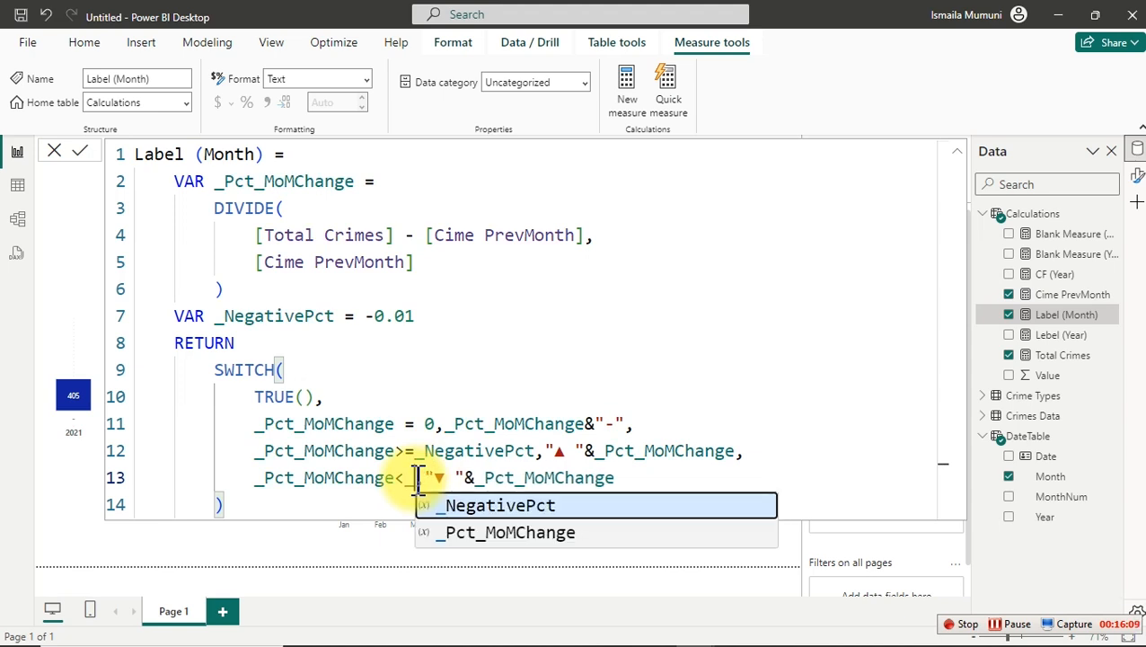
{"action": "key", "text": "Tab"}
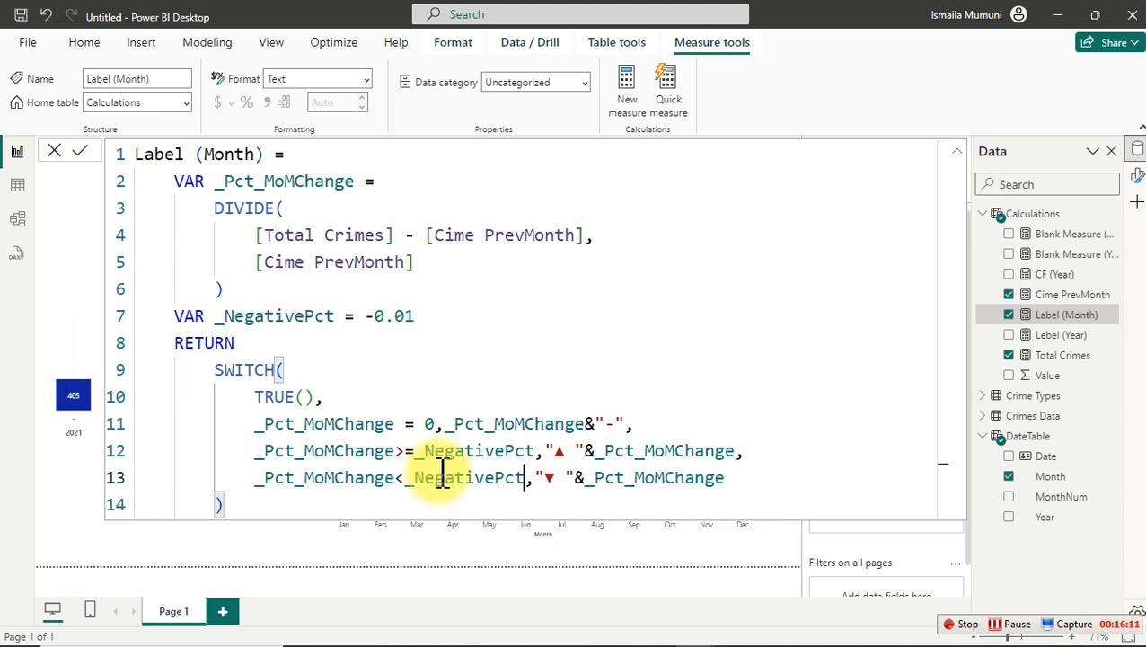
{"action": "left_click", "coordinate": [582, 388]}
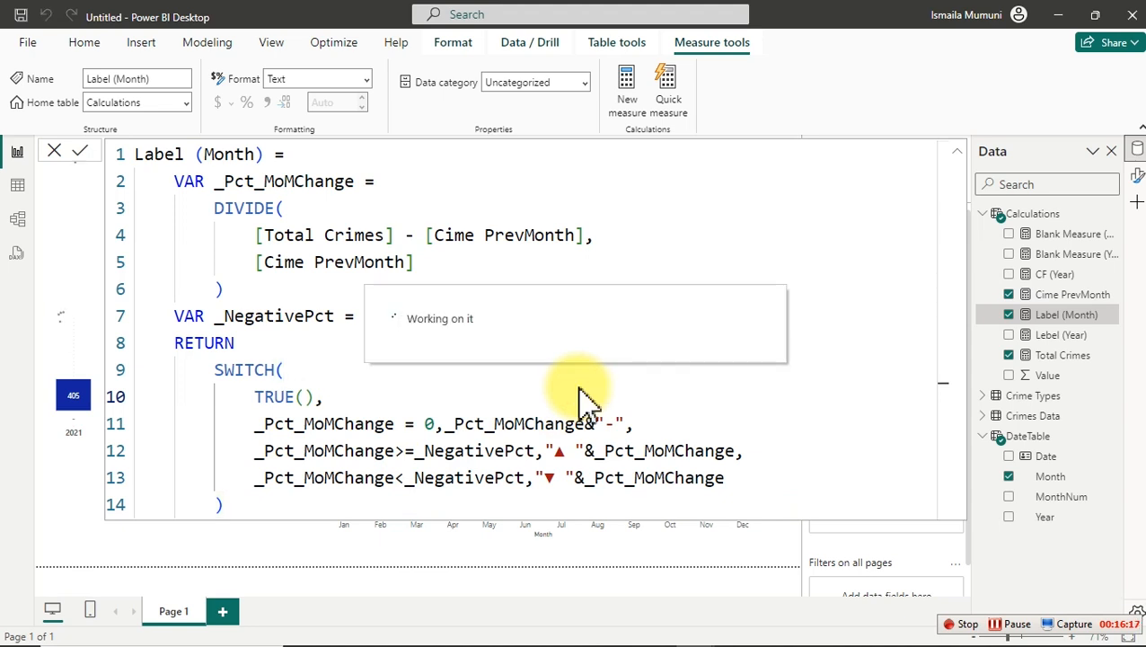
Show the monthly table in focus mode to examine the Label (Month) arrows and values.
{"action": "left_click", "coordinate": [1051, 375]}
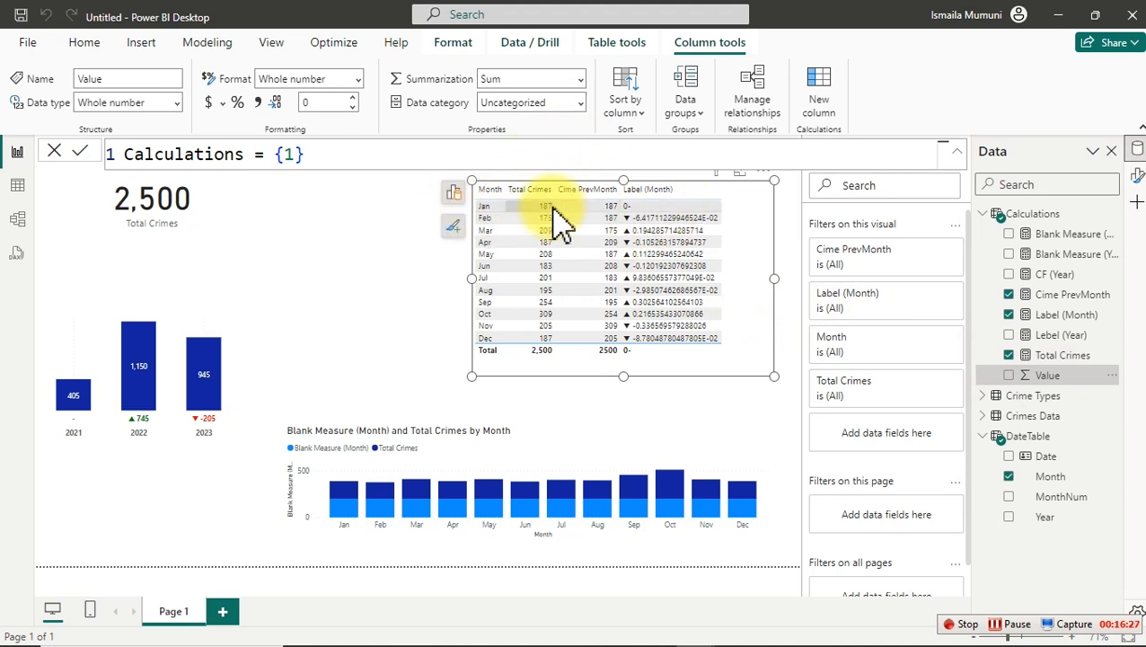
{"action": "left_click", "coordinate": [739, 171]}
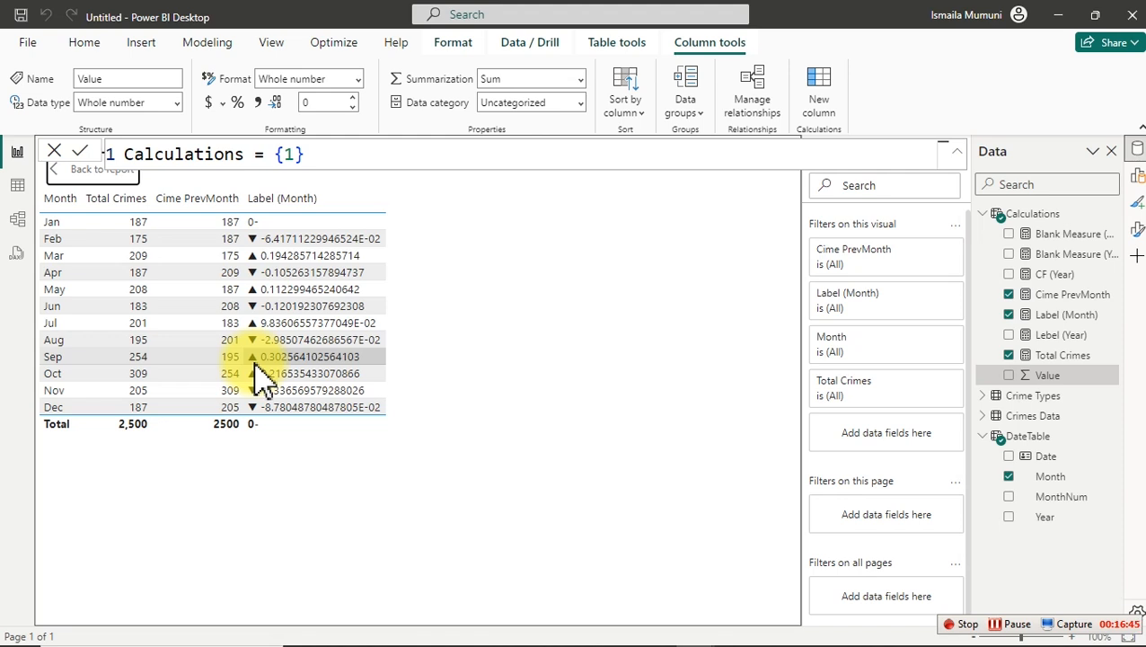
In Label (Month), wrap the value returned by the "▲ " branch as FORMAT(_Pct_MoMChange,"0.0%").
{"action": "left_click", "coordinate": [1041, 315]}
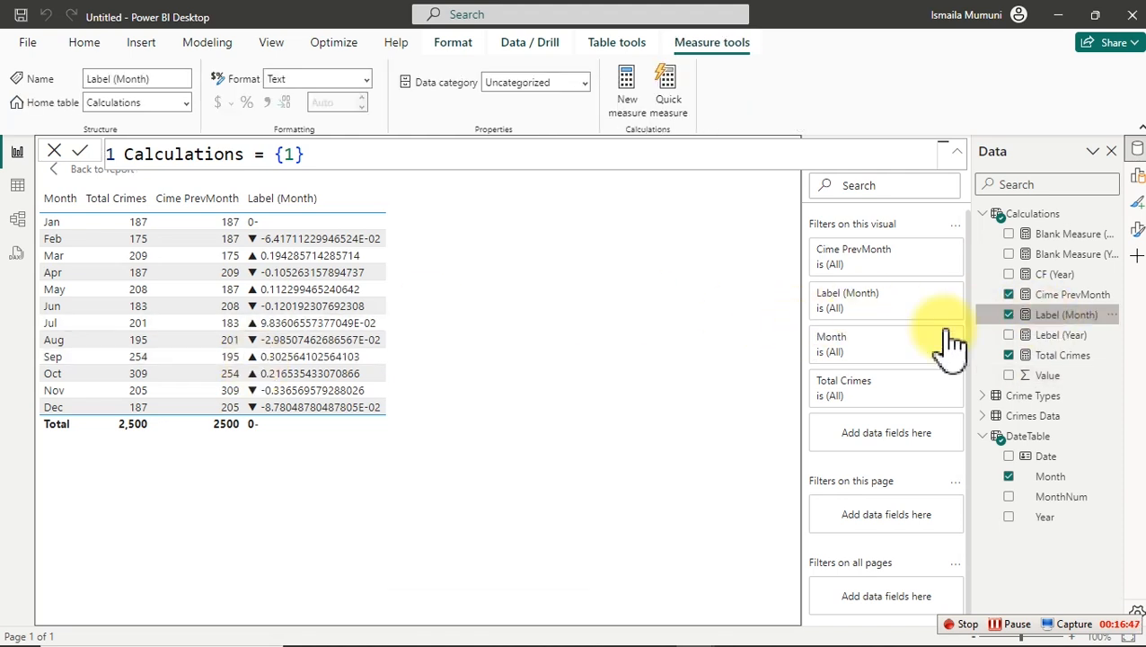
{"action": "left_click", "coordinate": [600, 451]}
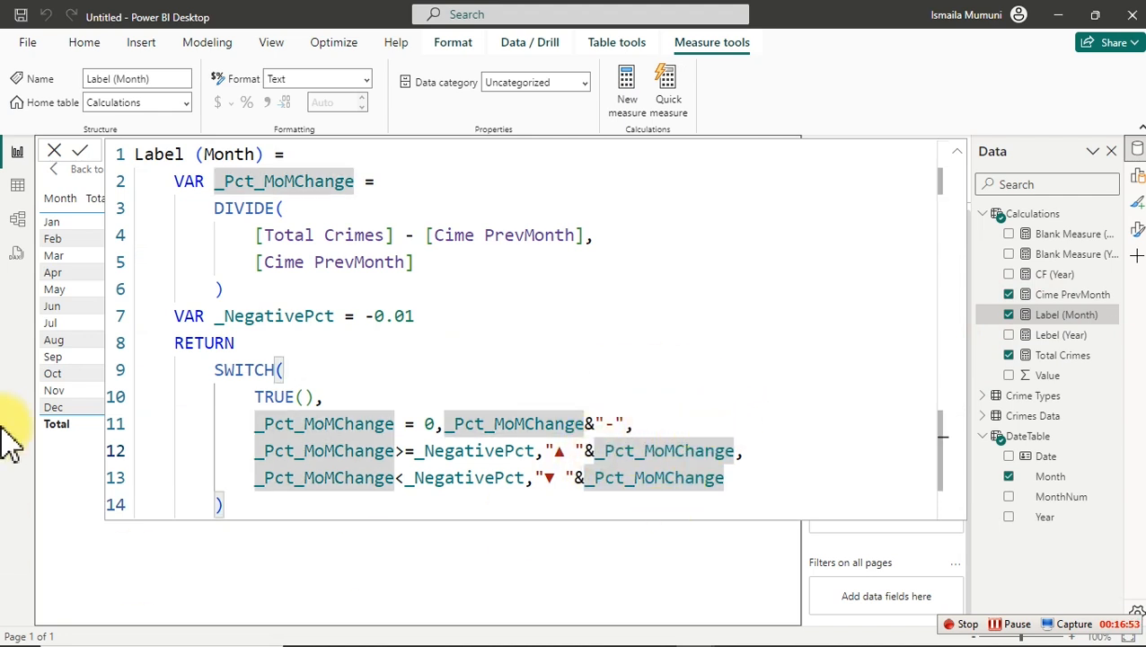
{"action": "type", "text": "for"}
{"action": "key", "text": "Tab"}
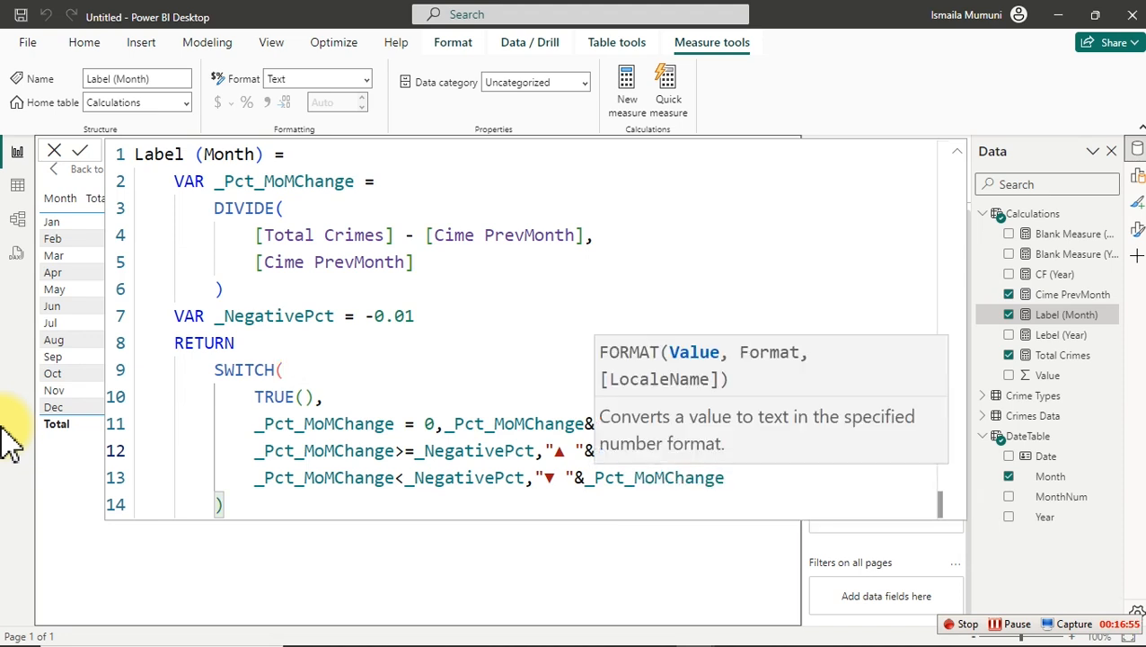
{"action": "key", "text": "Right"}
{"action": "key", "text": "Right"}
{"action": "key", "text": "Right"}
{"action": "key", "text": "Right"}
{"action": "key", "text": "Right"}
{"action": "key", "text": "Right"}
{"action": "key", "text": "Right"}
{"action": "key", "text": "Right"}
{"action": "key", "text": "Right"}
{"action": "key", "text": "Right"}
{"action": "key", "text": "Right"}
{"action": "key", "text": "Right"}
{"action": "key", "text": "Right"}
{"action": "key", "text": "Right"}
{"action": "key", "text": "Right"}
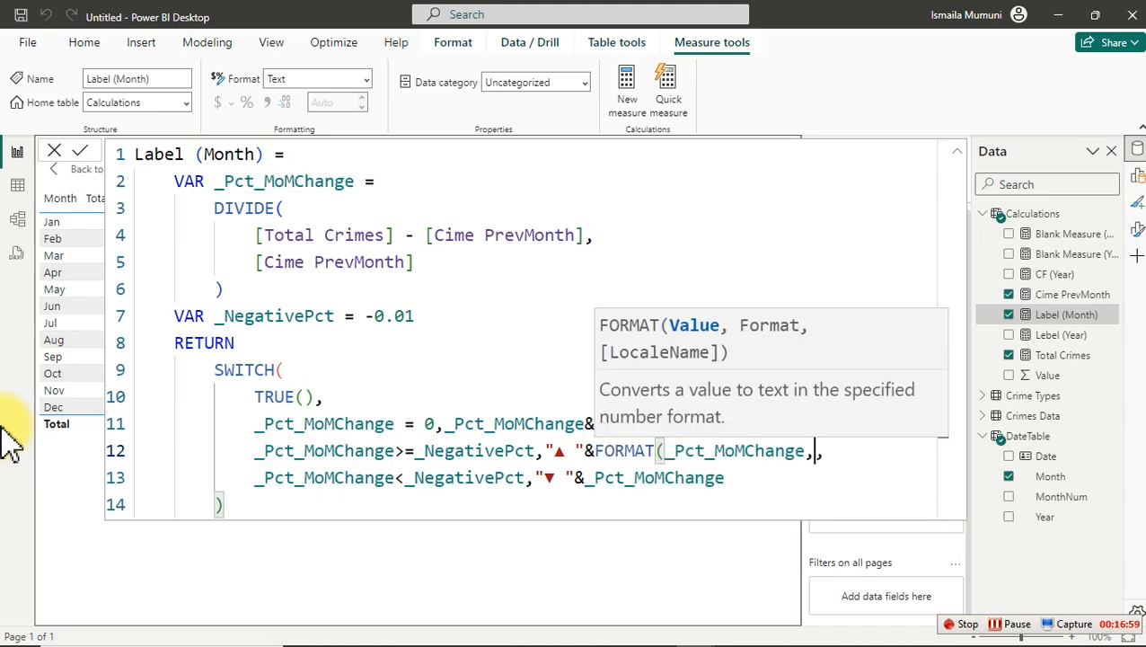
{"action": "type", "text": "\""}
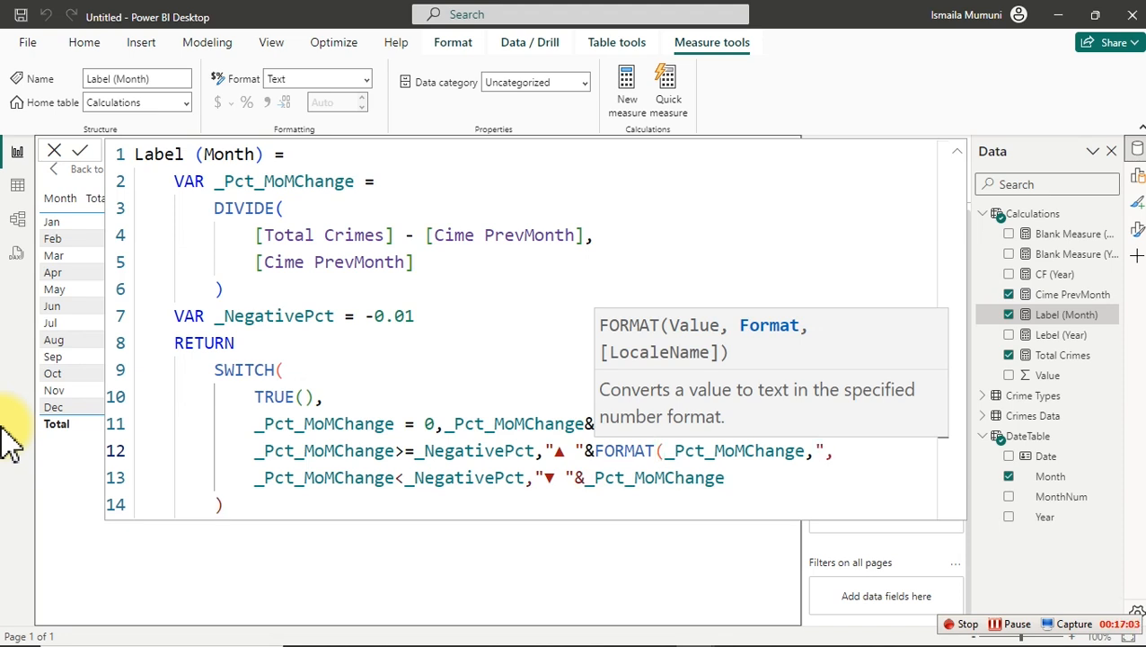
{"action": "type", "text": "0.0%"}
{"action": "key", "text": "BackSpace"}
{"action": "type", "text": "\""}
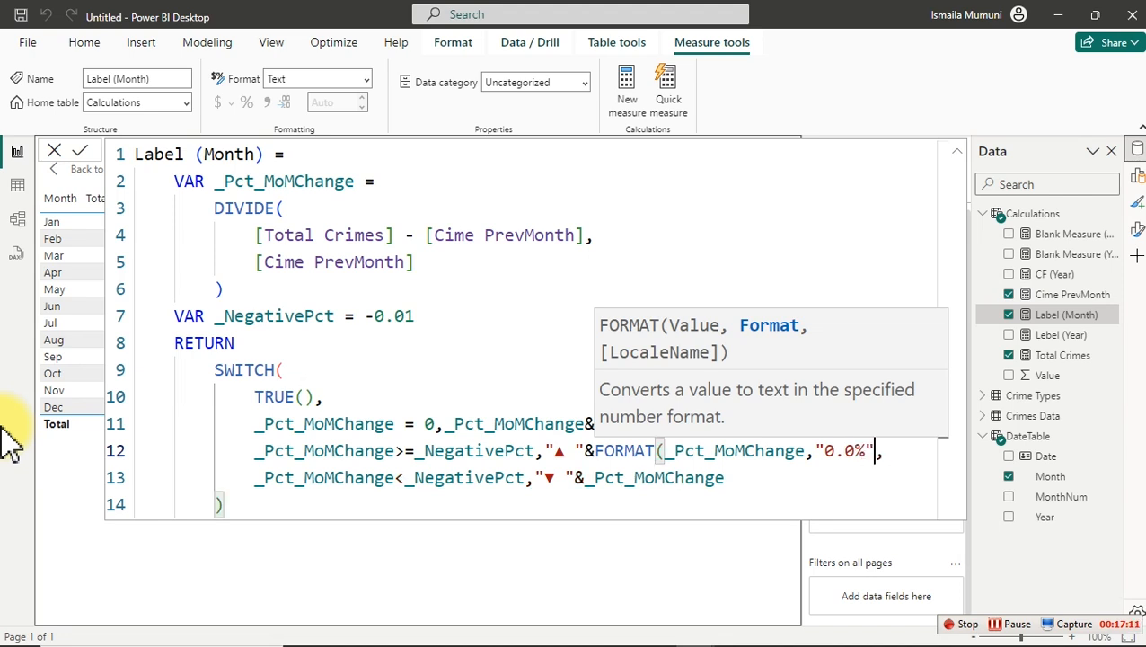
{"action": "type", "text": ")"}
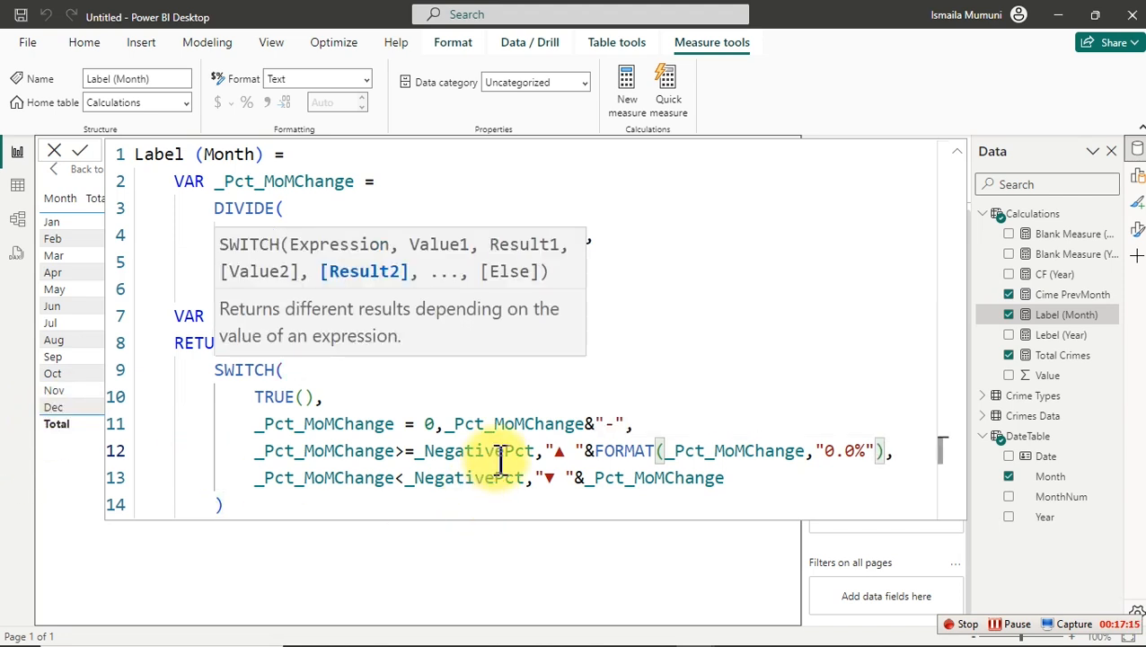
Wrap the value returned by the "▼ " branch as FORMAT(_Pct_MoMChange,"0.0%") and commit the measure.
{"action": "left_click", "coordinate": [579, 480]}
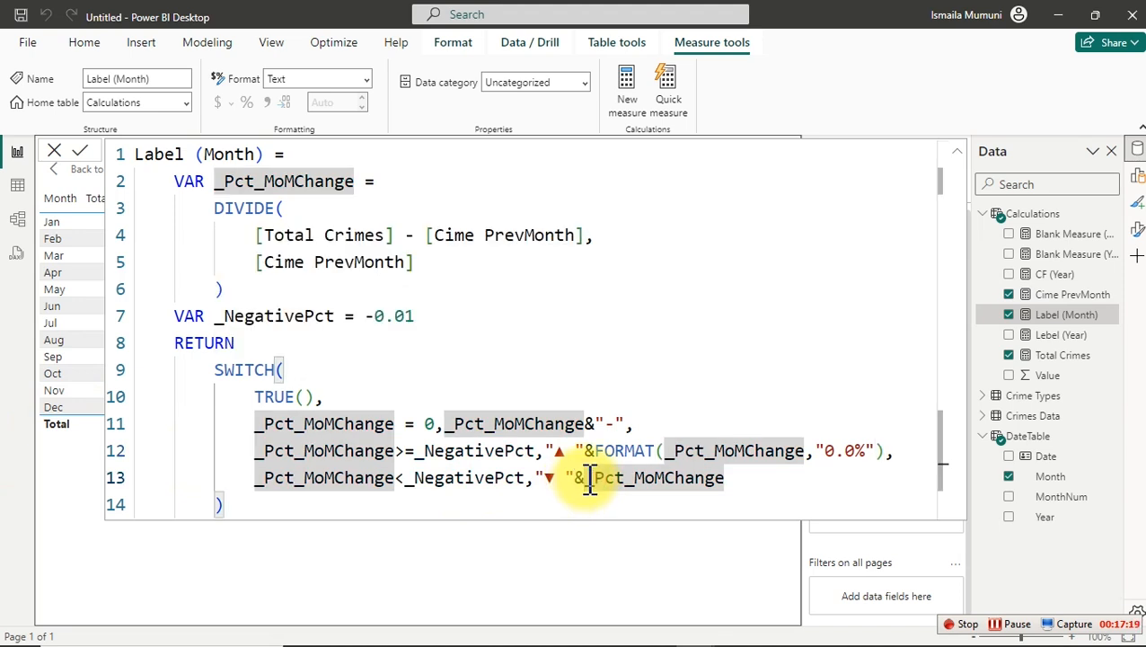
{"action": "type", "text": "for"}
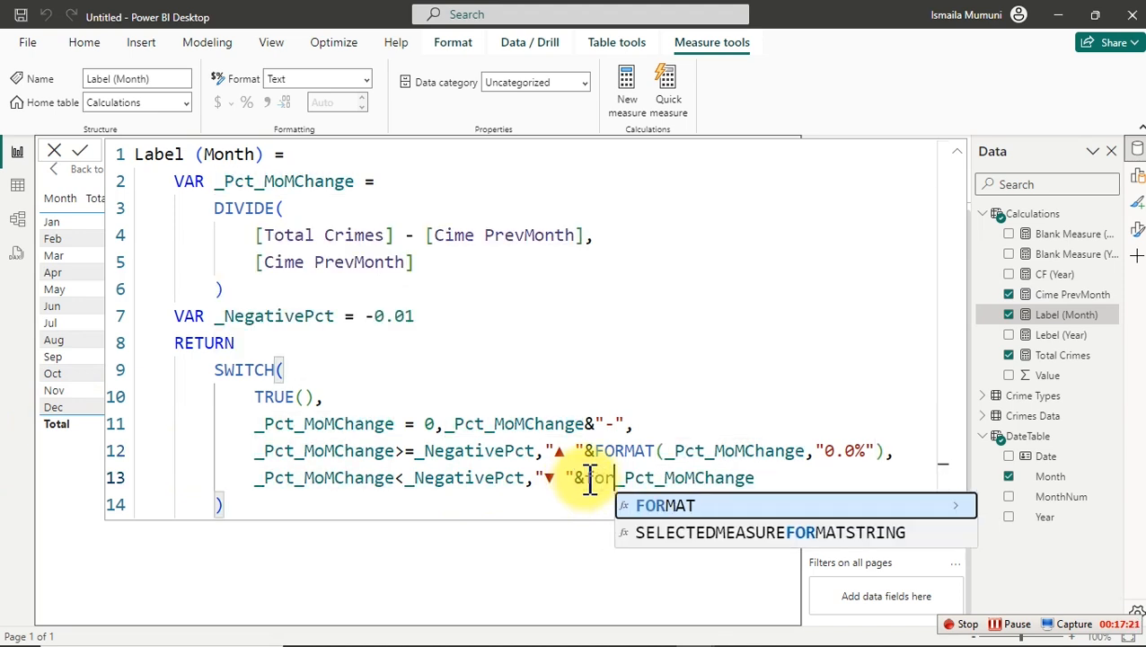
{"action": "key", "text": "Tab"}
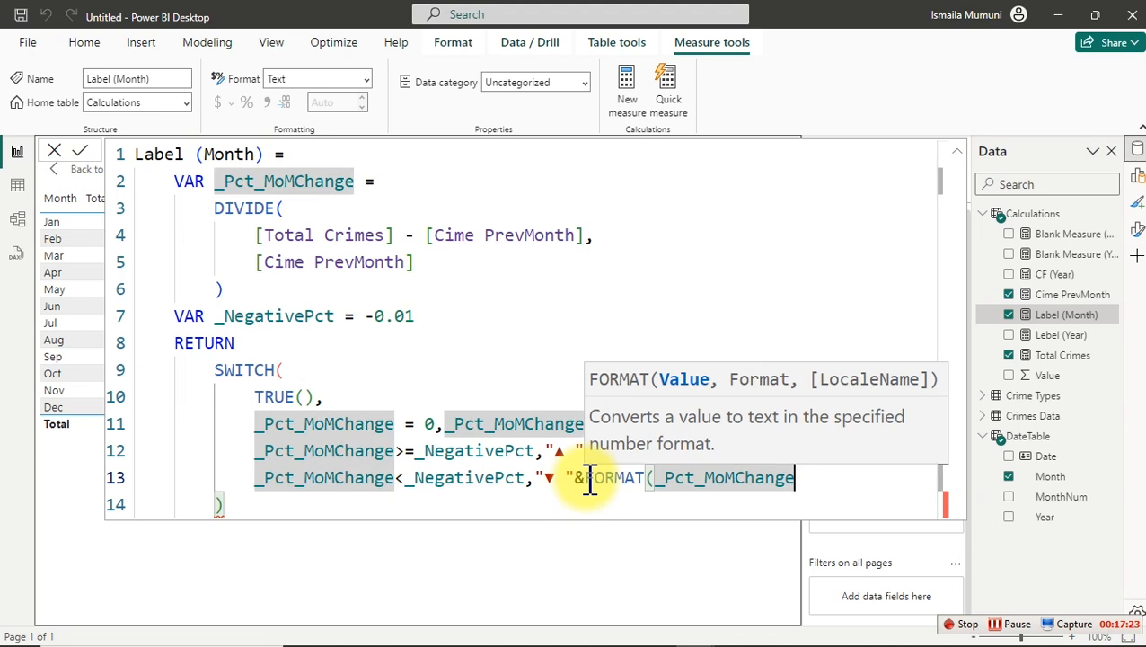
{"action": "type", "text": ",\""}
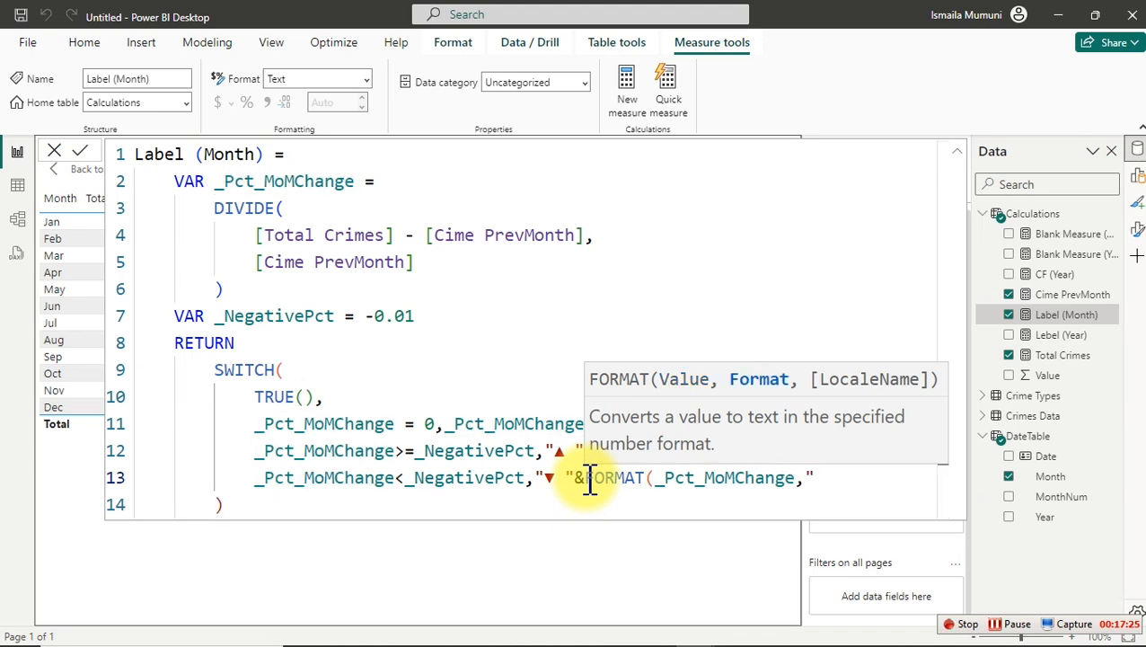
{"action": "type", "text": "0.0%\")"}
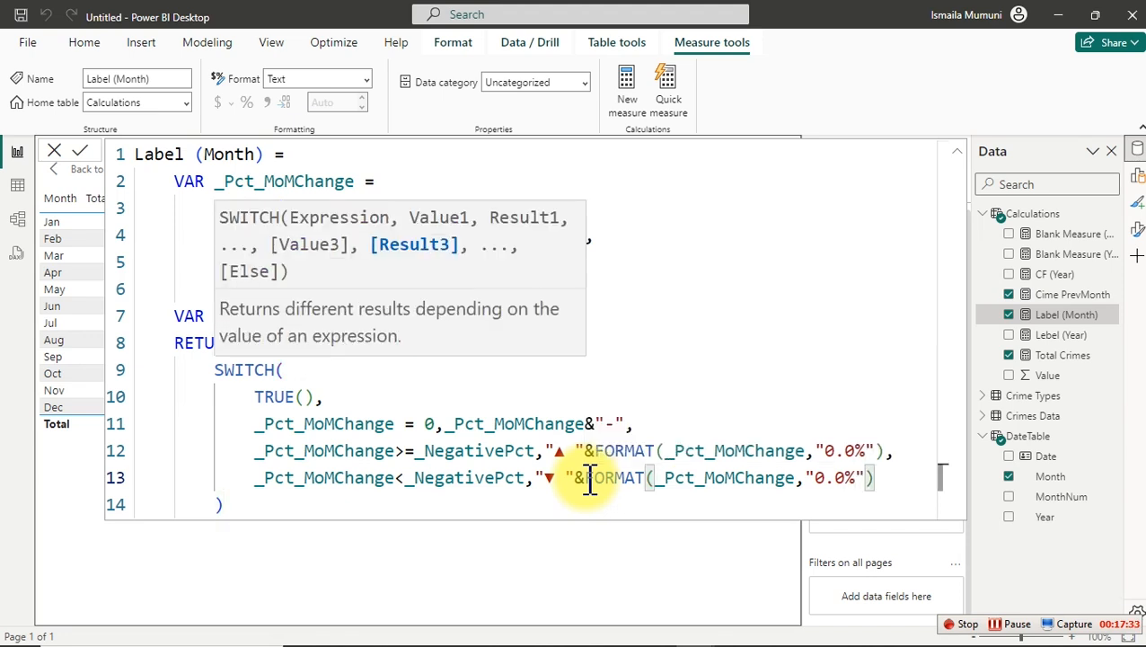
{"action": "key", "text": "Return"}
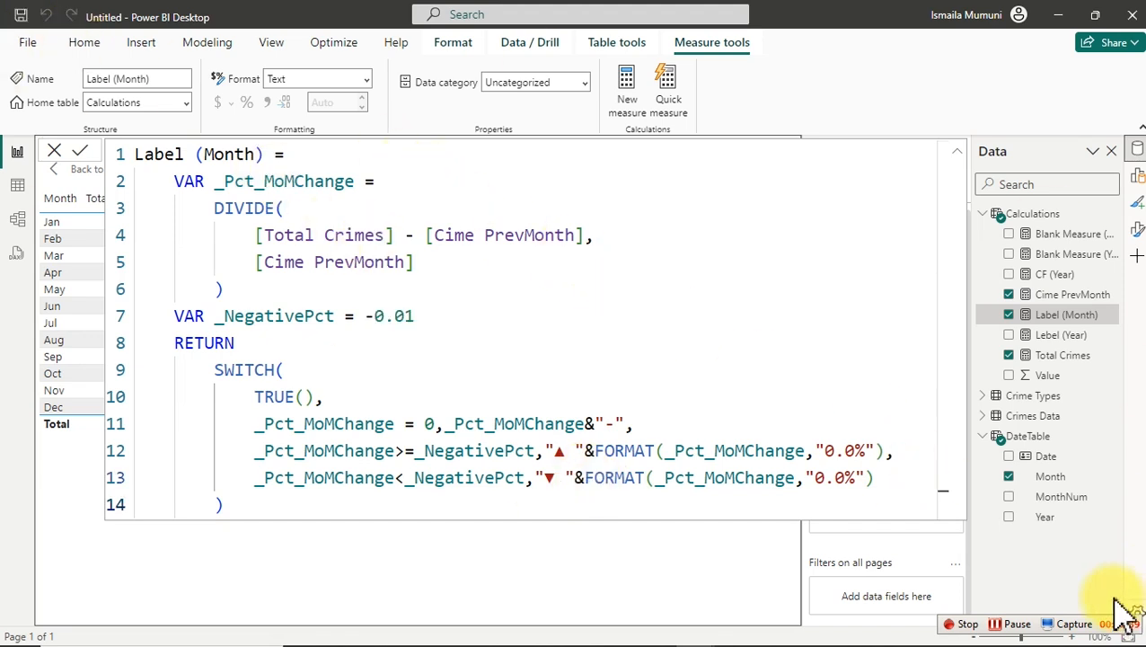
Change the FORMAT string in both arrow branches of Label (Month) to "0%", commit the measure and check the monthly table.
{"action": "left_click", "coordinate": [1069, 377]}
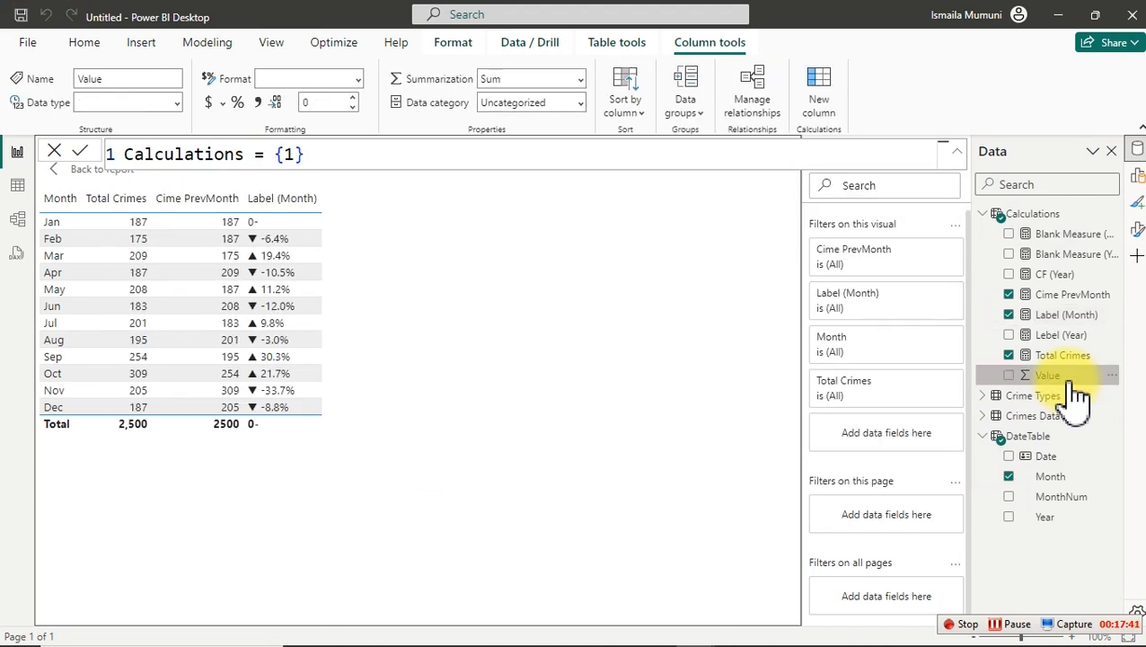
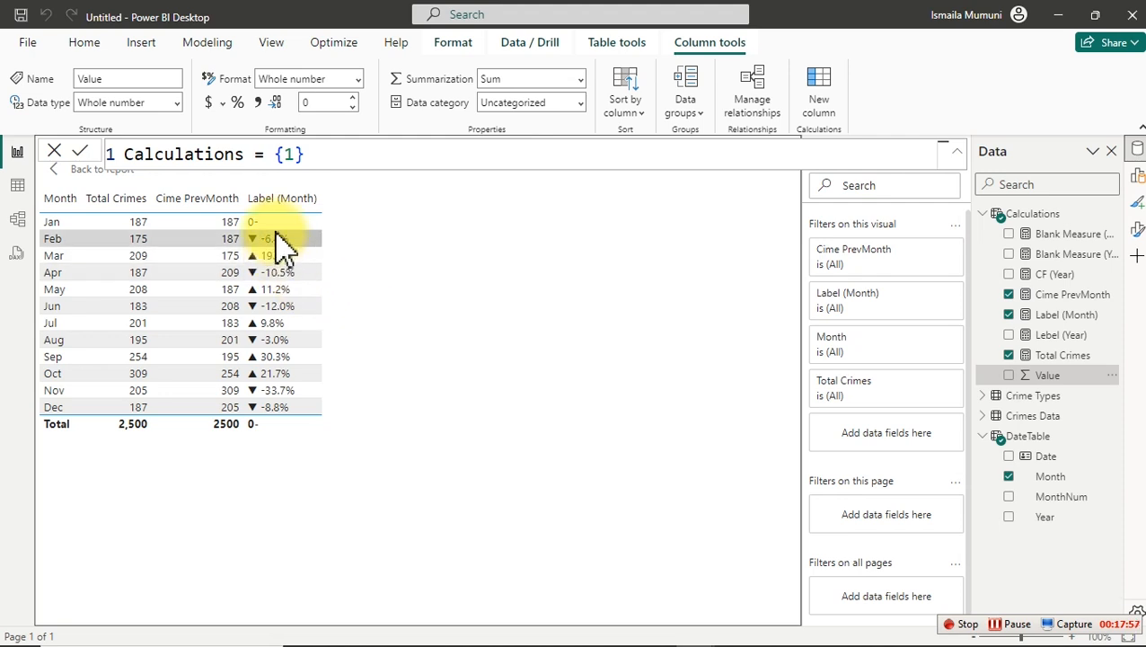
{"action": "left_click", "coordinate": [1103, 316]}
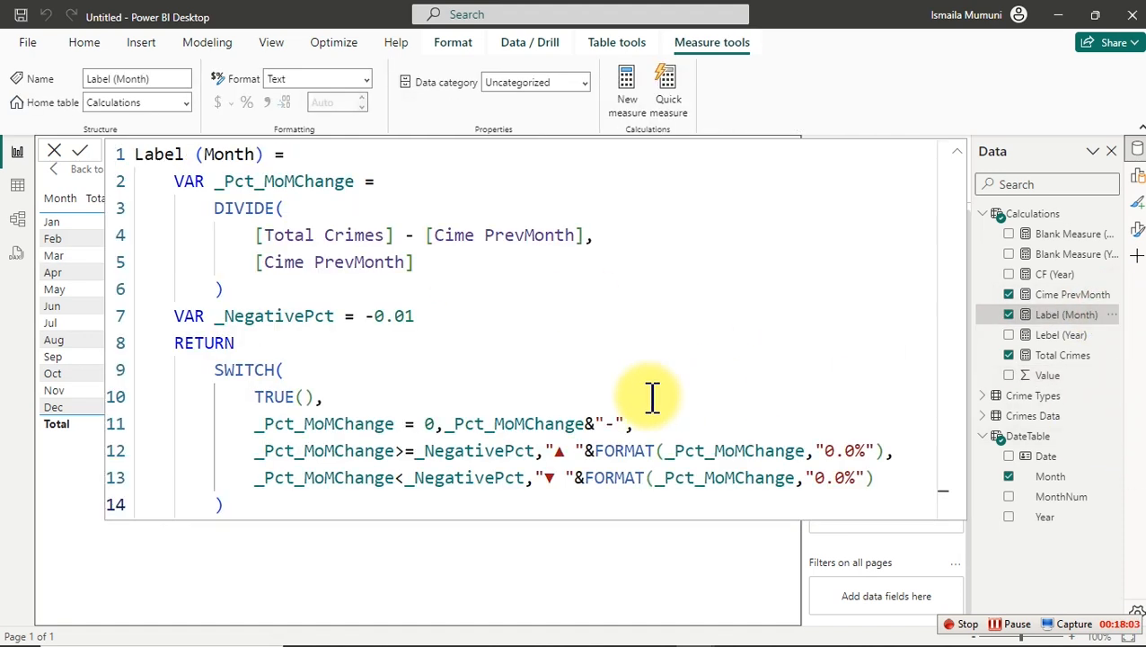
{"action": "double_click", "coordinate": [860, 450]}
{"action": "type", "text": "0"}
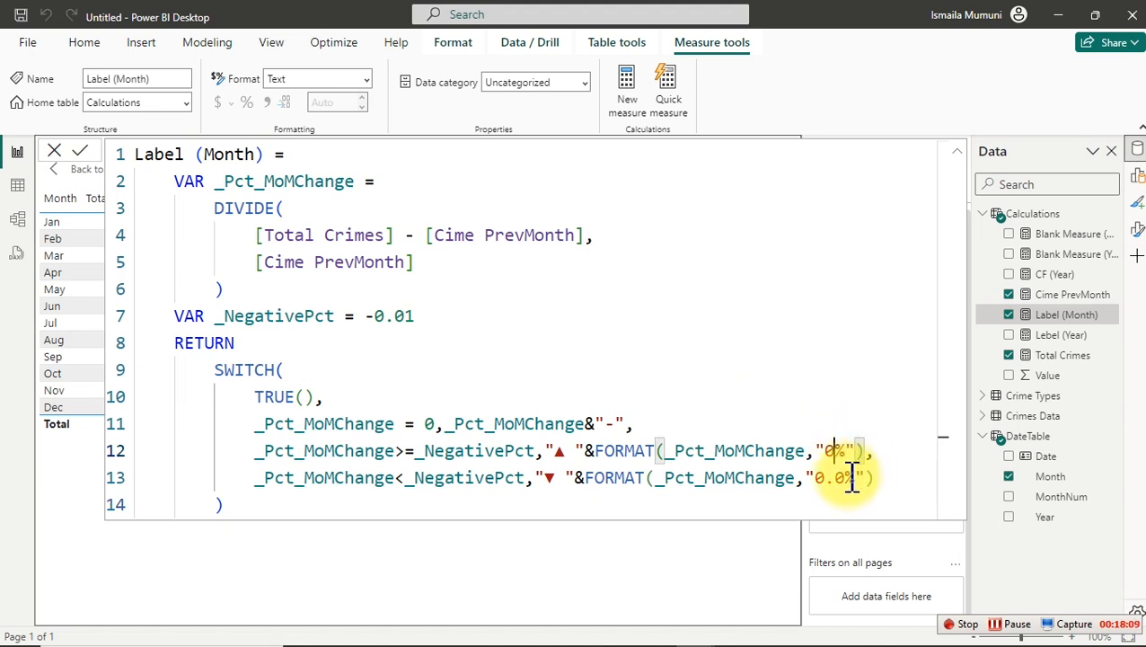
{"action": "double_click", "coordinate": [844, 477]}
{"action": "type", "text": "0"}
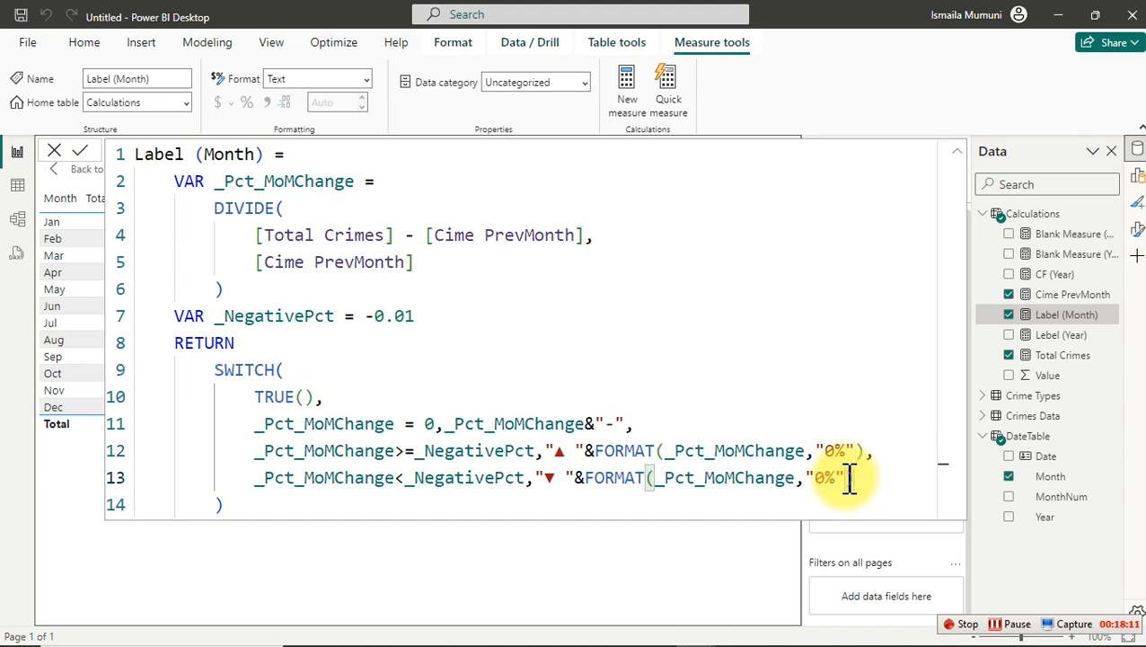
{"action": "key", "text": "Return"}
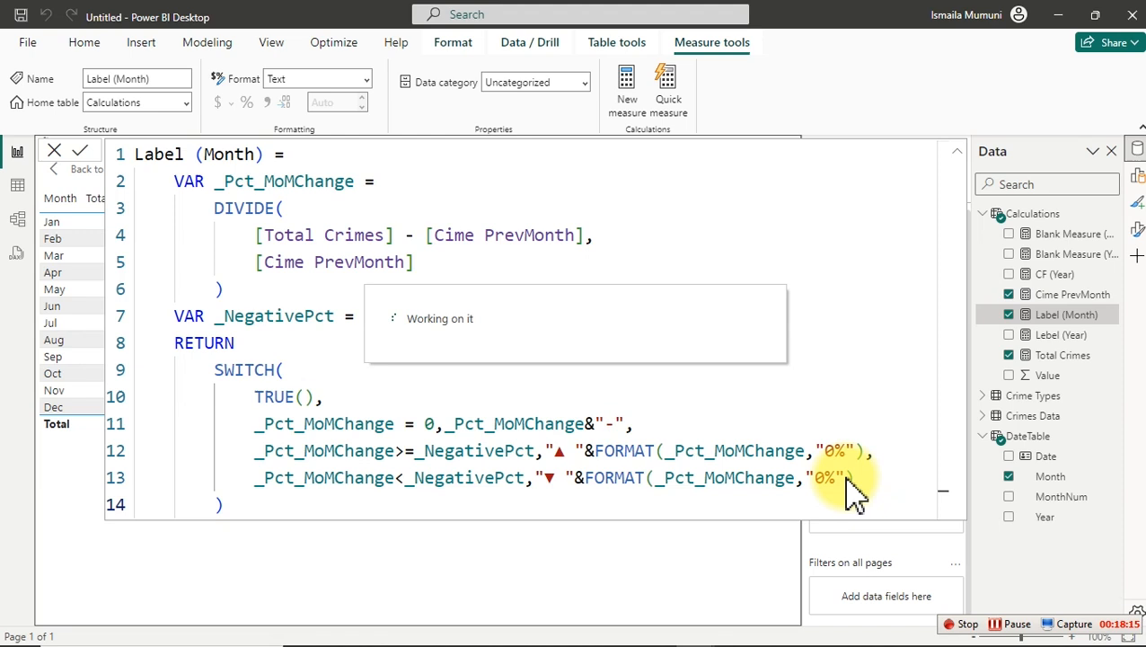
{"action": "left_click", "coordinate": [1058, 376]}
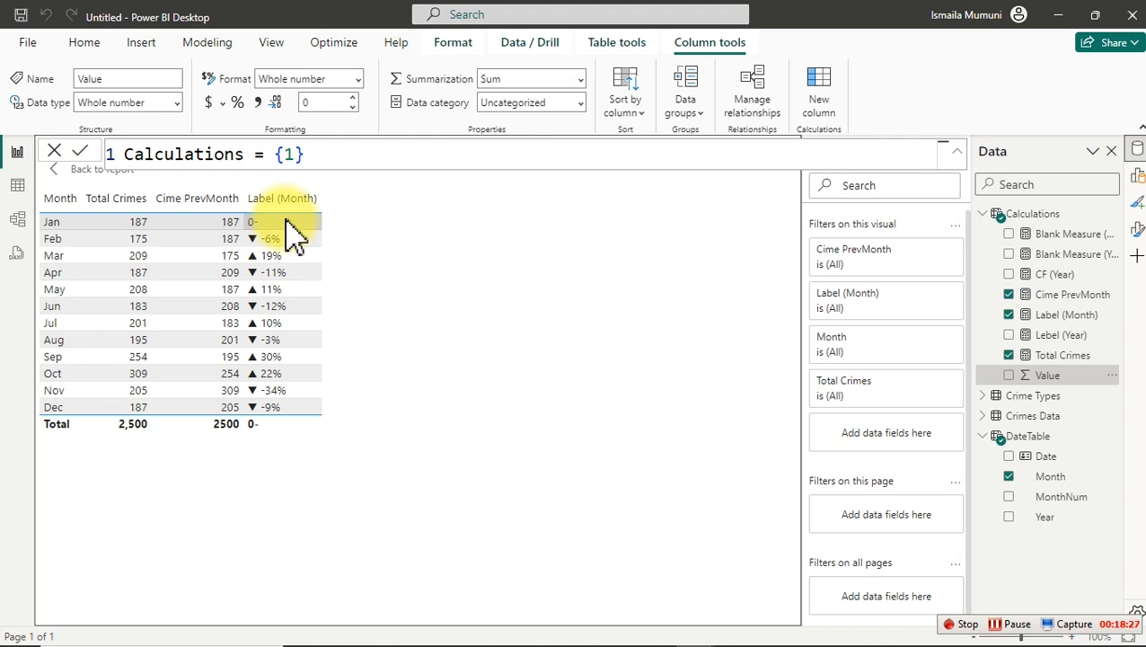
In Label (Month), copy the DIVIDE expression of _Pct_MoMChange and insert IF( on a new line before it.
{"action": "left_click", "coordinate": [1089, 321]}
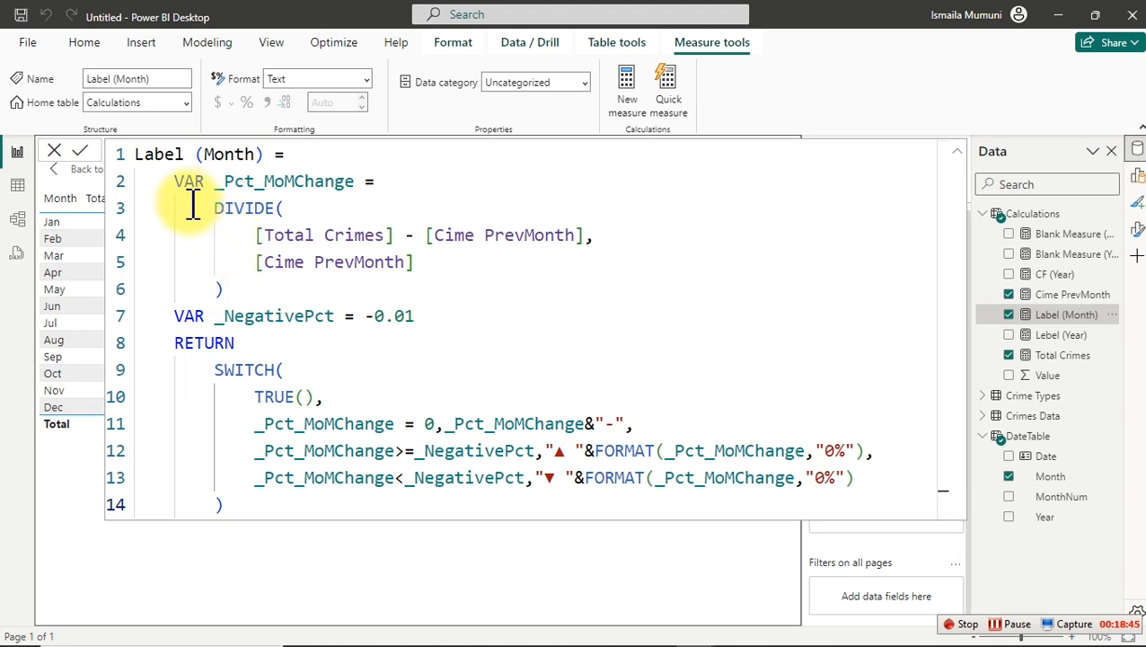
{"action": "left_click_drag", "start_coordinate": [199, 208], "coordinate": [265, 292]}
{"action": "key", "text": "ctrl+c"}
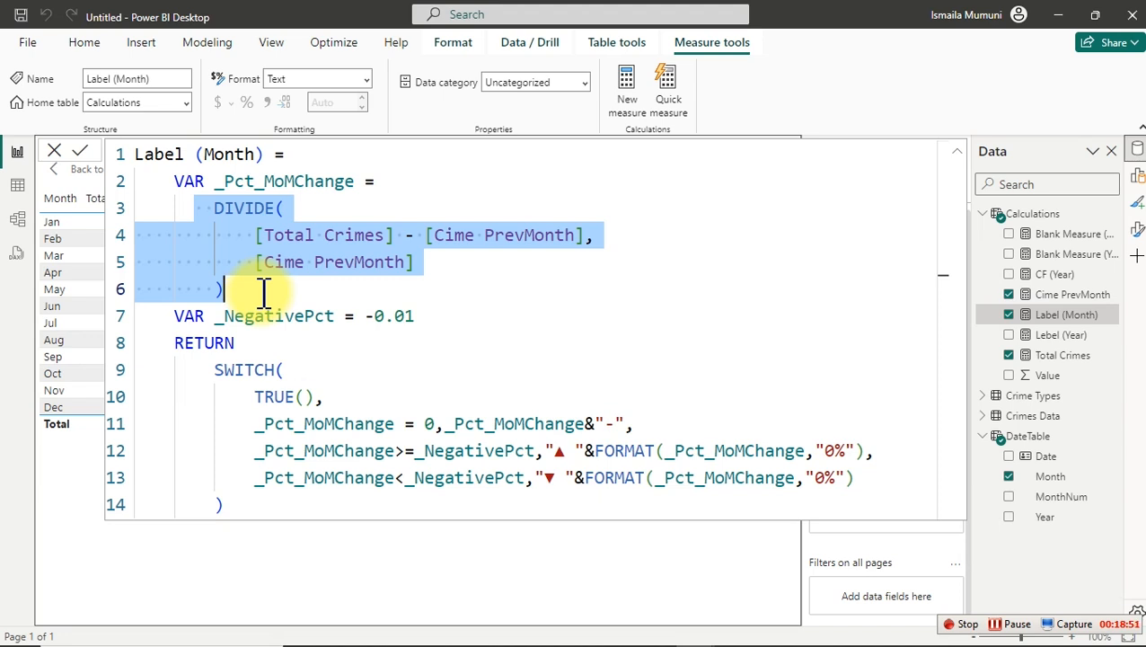
{"action": "left_click", "coordinate": [400, 173]}
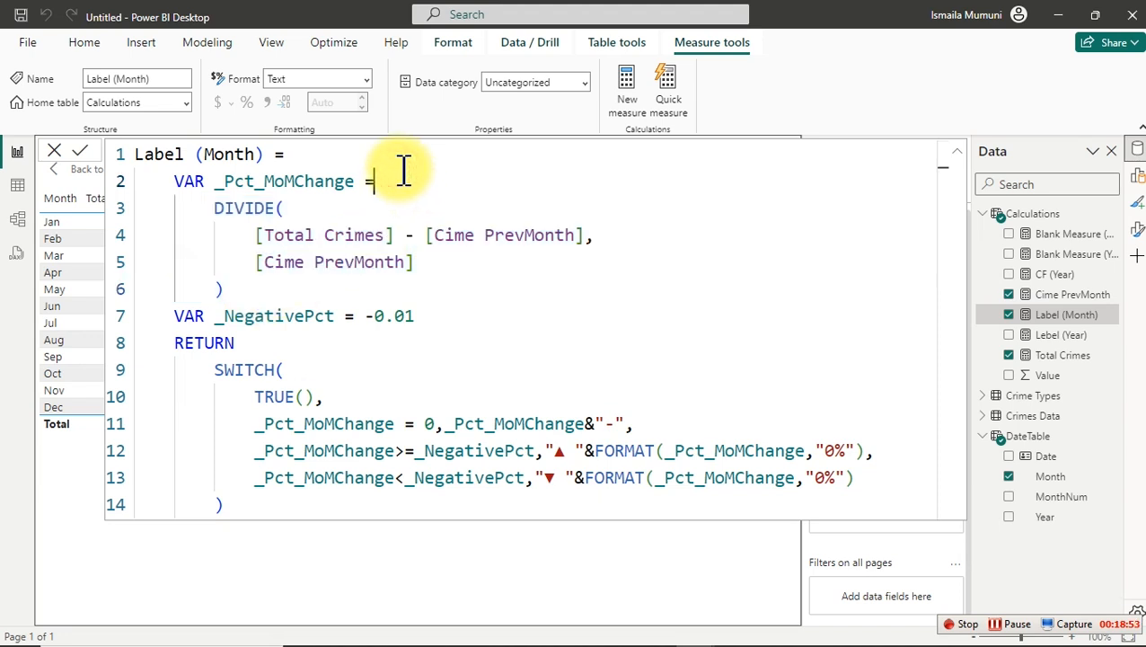
{"action": "key", "text": "Return"}
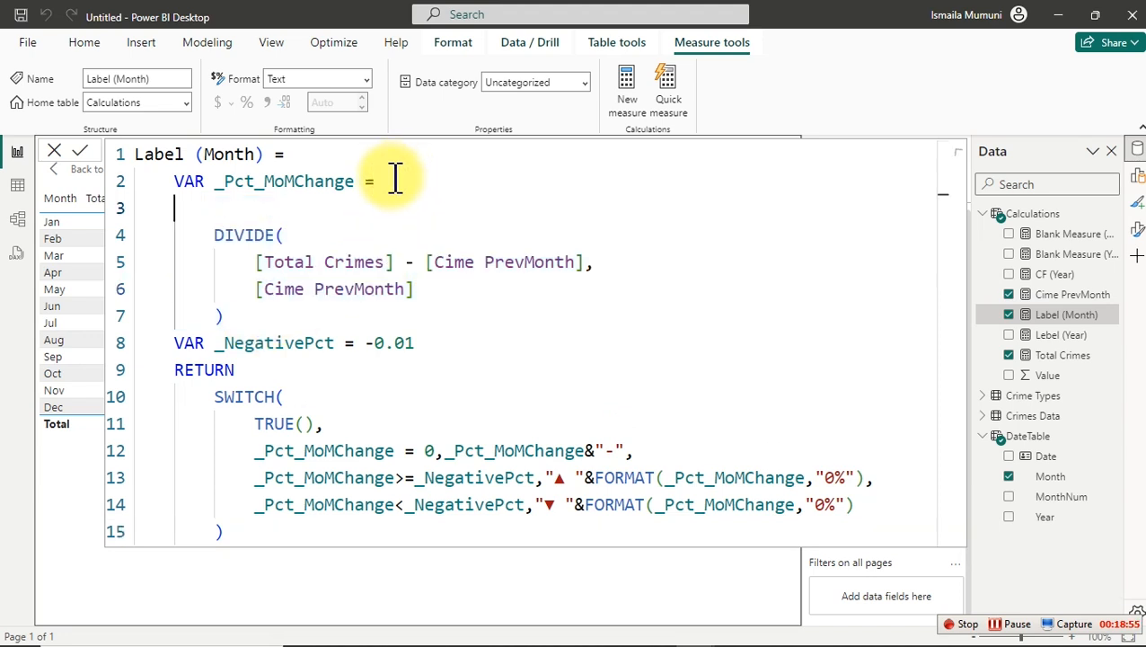
{"action": "type", "text": "if"}
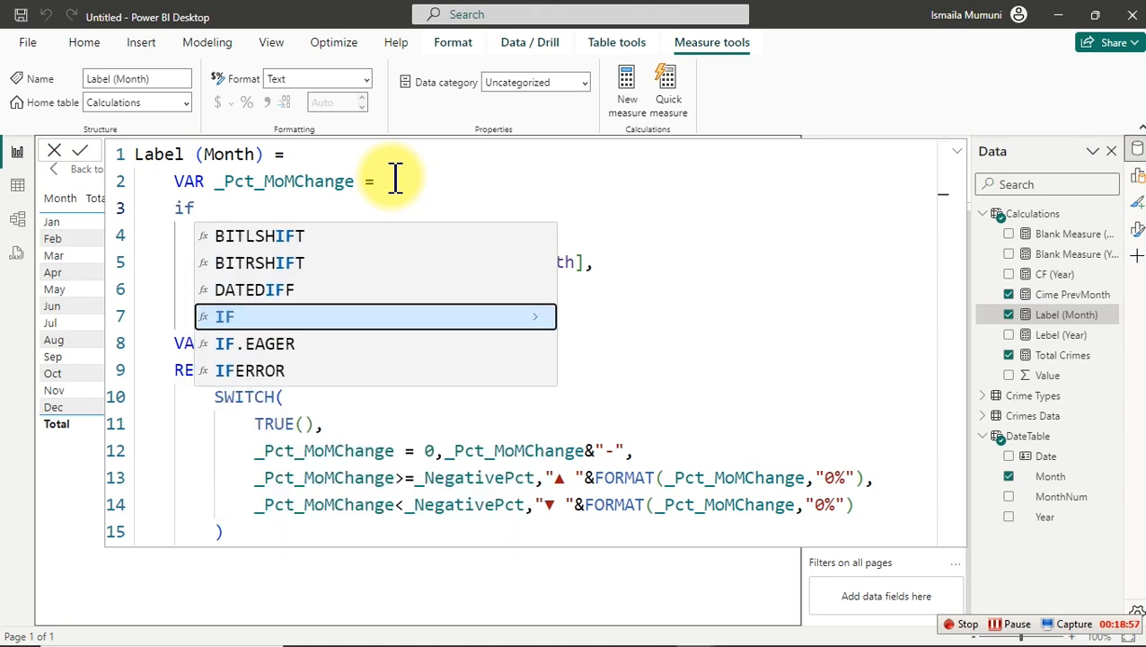
{"action": "key", "text": "Tab"}
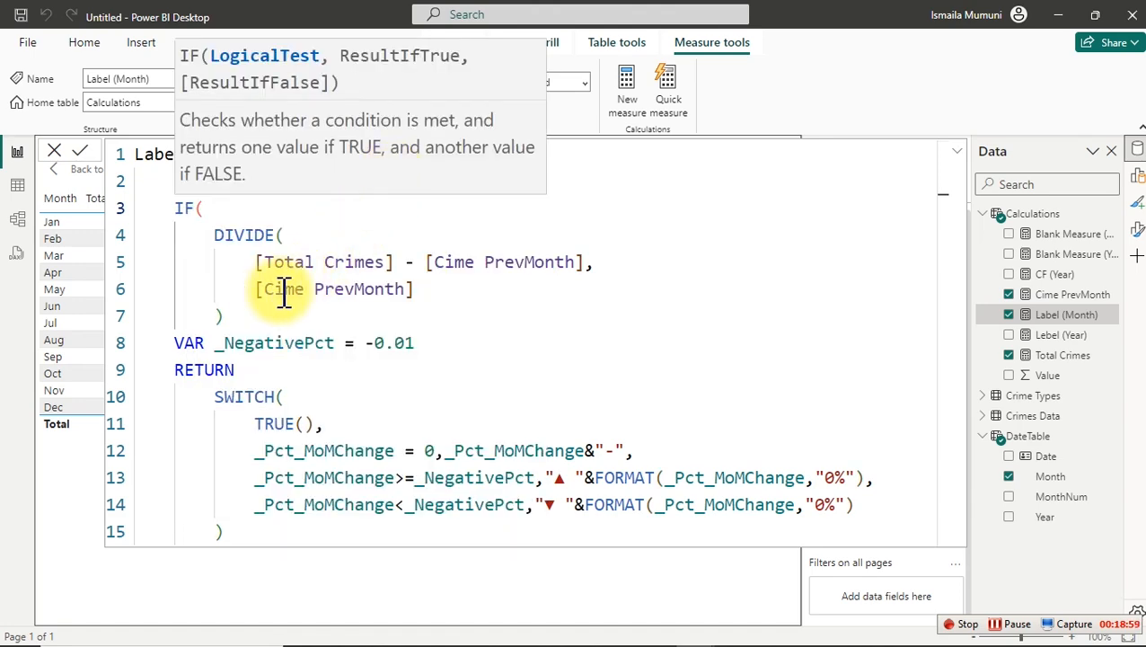
Complete the IF test with <>BLANK(), after the first DIVIDE and paste the copied DIVIDE expression as the true result.
{"action": "left_click", "coordinate": [244, 314]}
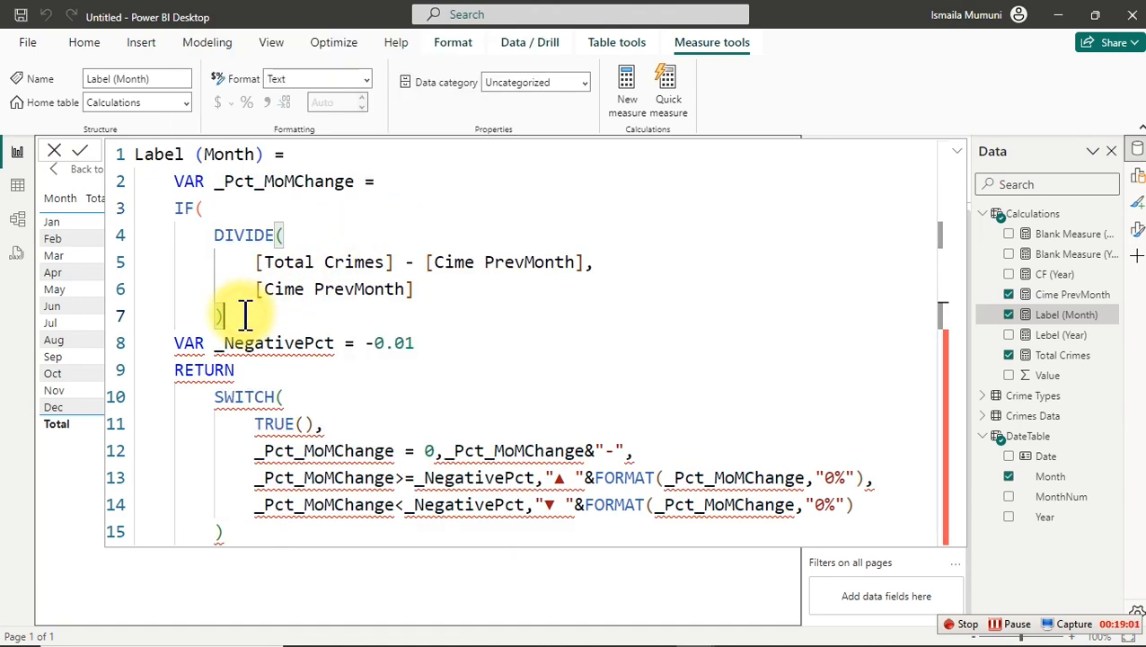
{"action": "key", "text": "Return"}
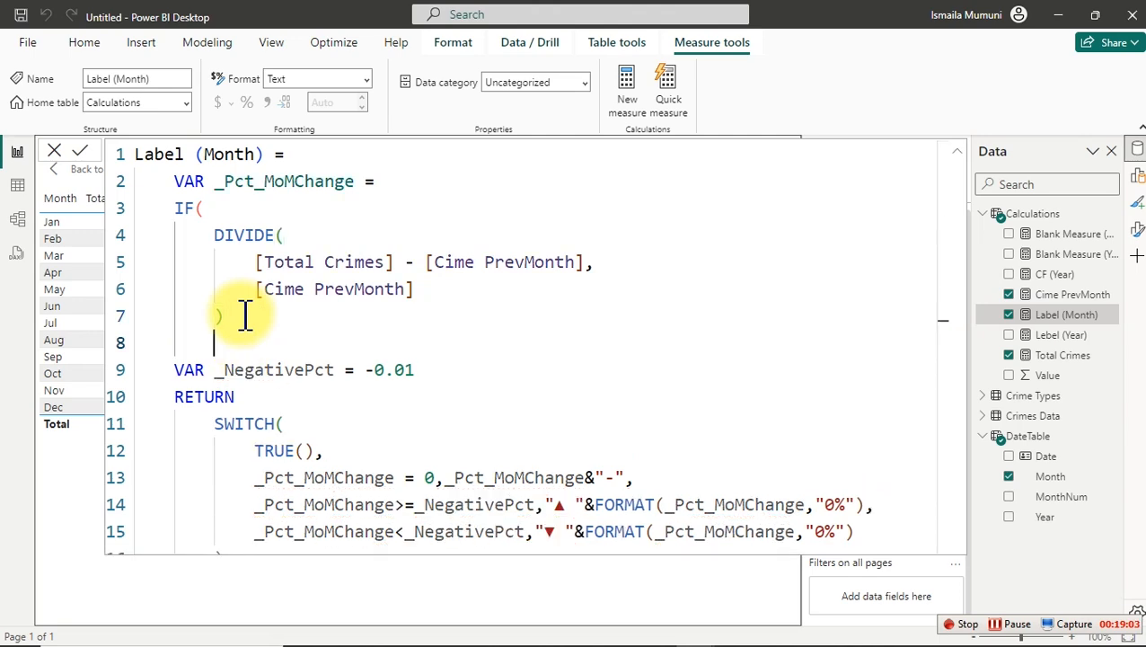
{"action": "type", "text": "<>bl"}
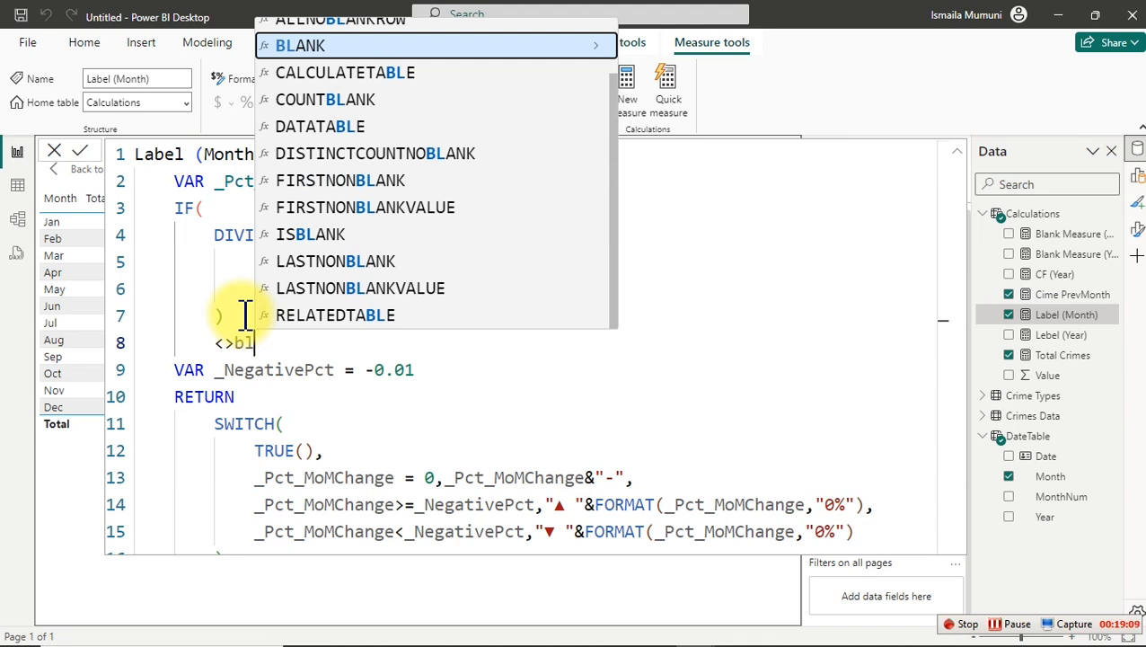
{"action": "key", "text": "Tab"}
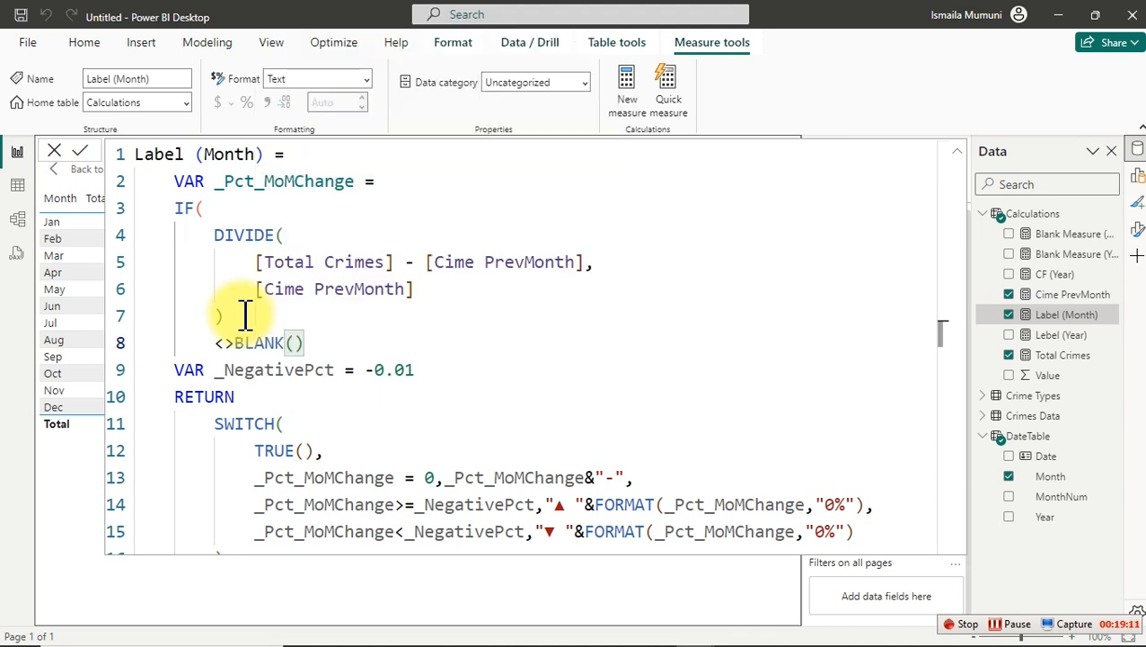
{"action": "type", "text": ","}
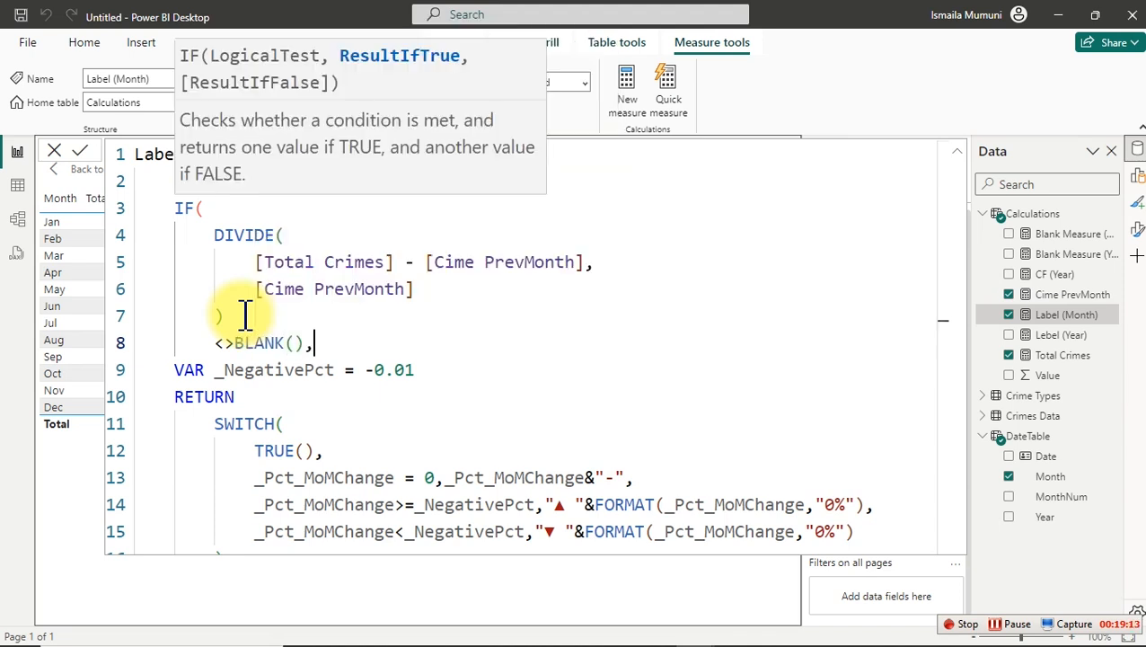
{"action": "key", "text": "Return"}
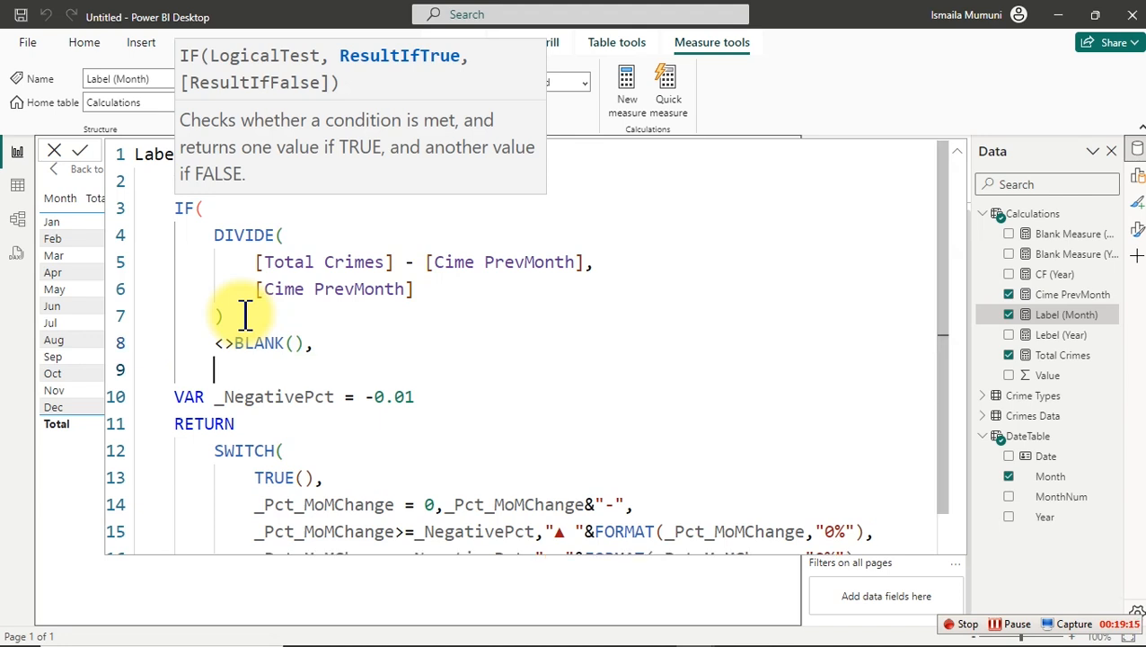
{"action": "key", "text": "ctrl+v"}
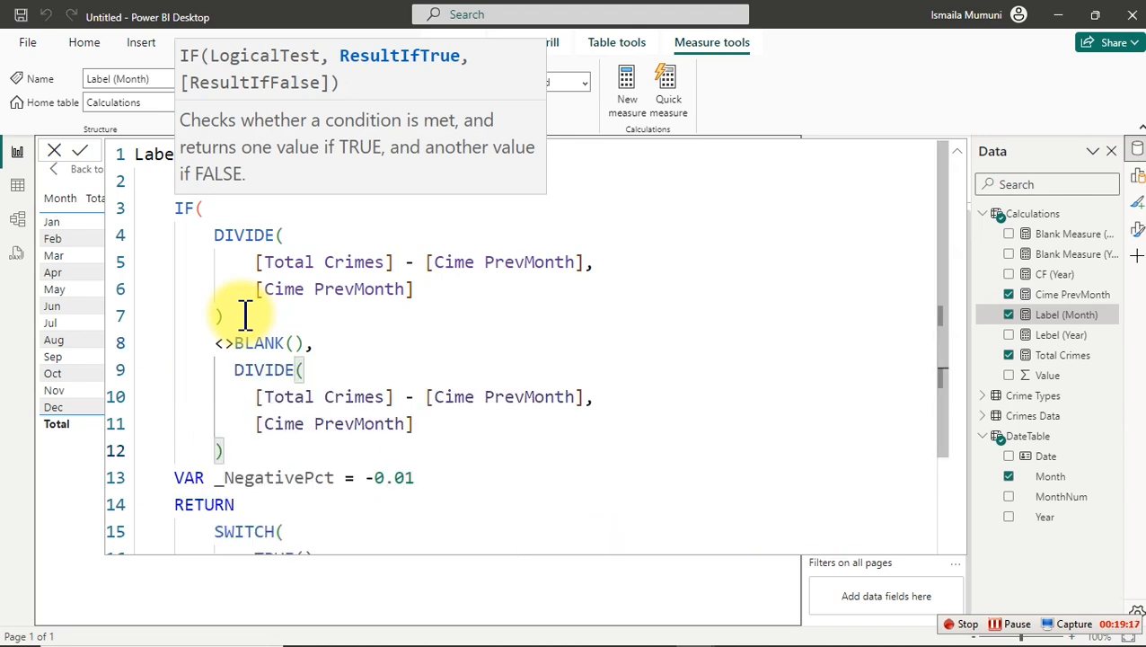
{"action": "left_click", "coordinate": [420, 208]}
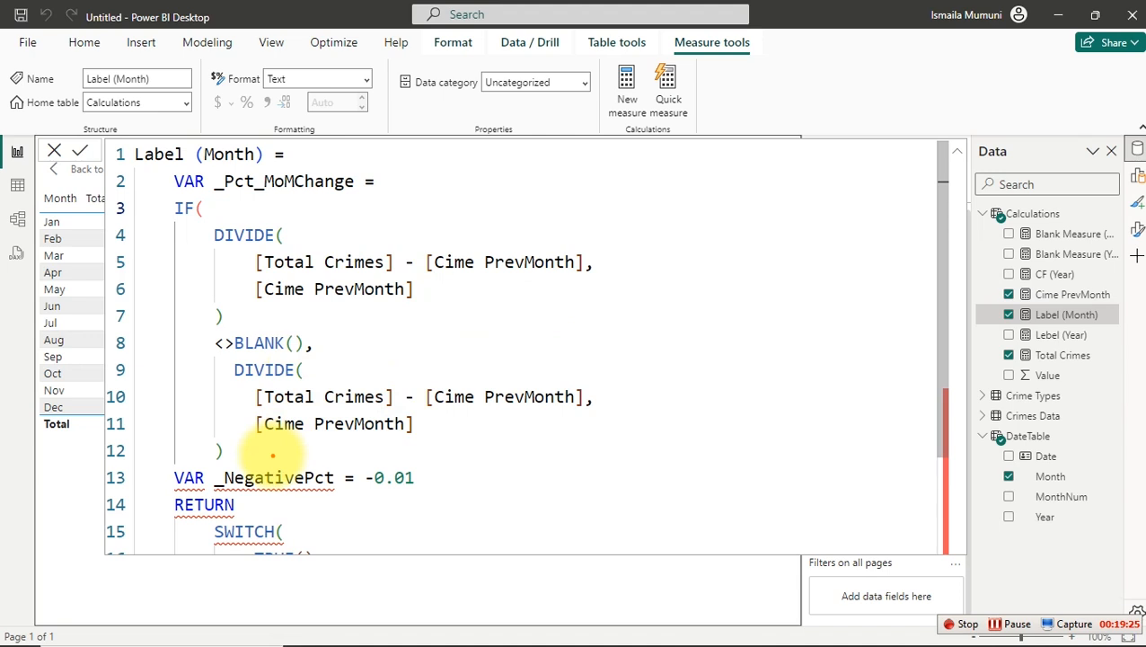
{"action": "left_click", "coordinate": [365, 186]}
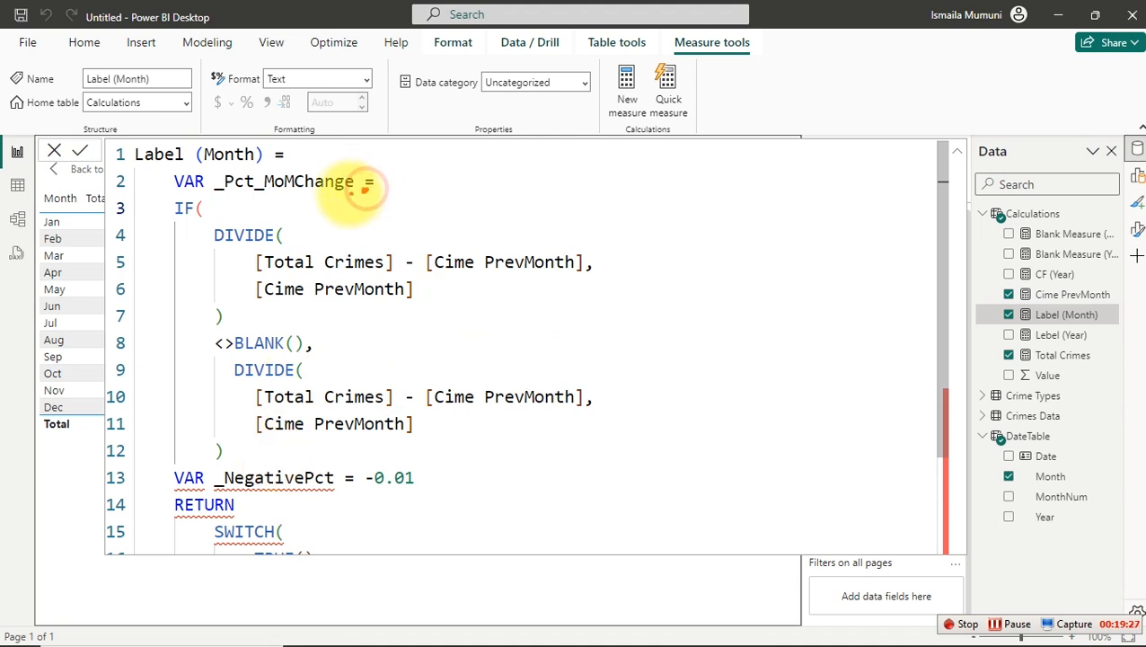
{"action": "left_click_drag", "start_coordinate": [170, 194], "coordinate": [198, 218]}
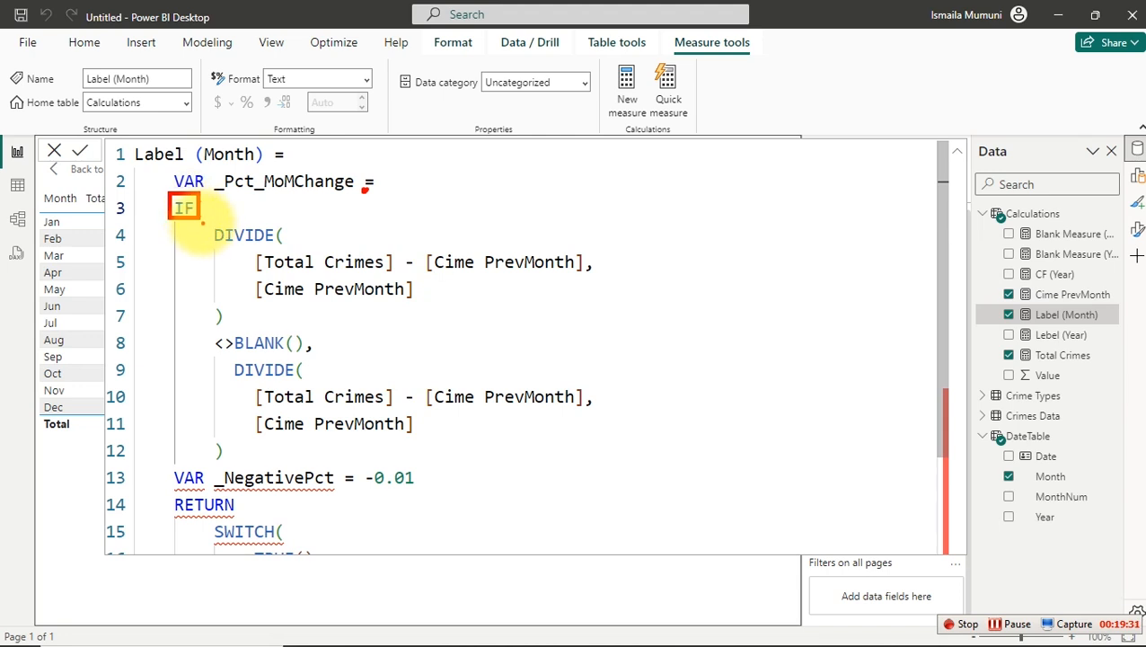
{"action": "mouse_move", "coordinate": [202, 224]}
{"action": "left_mouse_down"}
{"action": "mouse_move", "coordinate": [302, 334]}
{"action": "mouse_move", "coordinate": [644, 331]}
{"action": "left_mouse_up"}
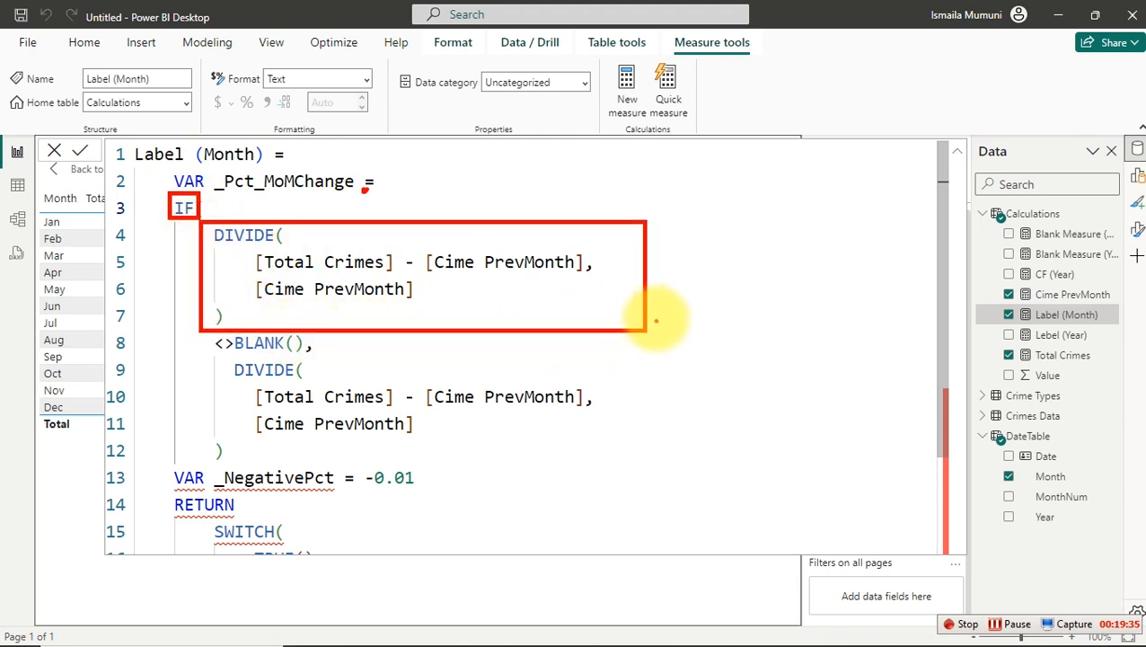
{"action": "mouse_move", "coordinate": [672, 261]}
{"action": "left_mouse_down"}
{"action": "mouse_move", "coordinate": [850, 235]}
{"action": "mouse_move", "coordinate": [734, 295]}
{"action": "left_mouse_up"}
{"action": "left_click_drag", "start_coordinate": [843, 274], "coordinate": [757, 291]}
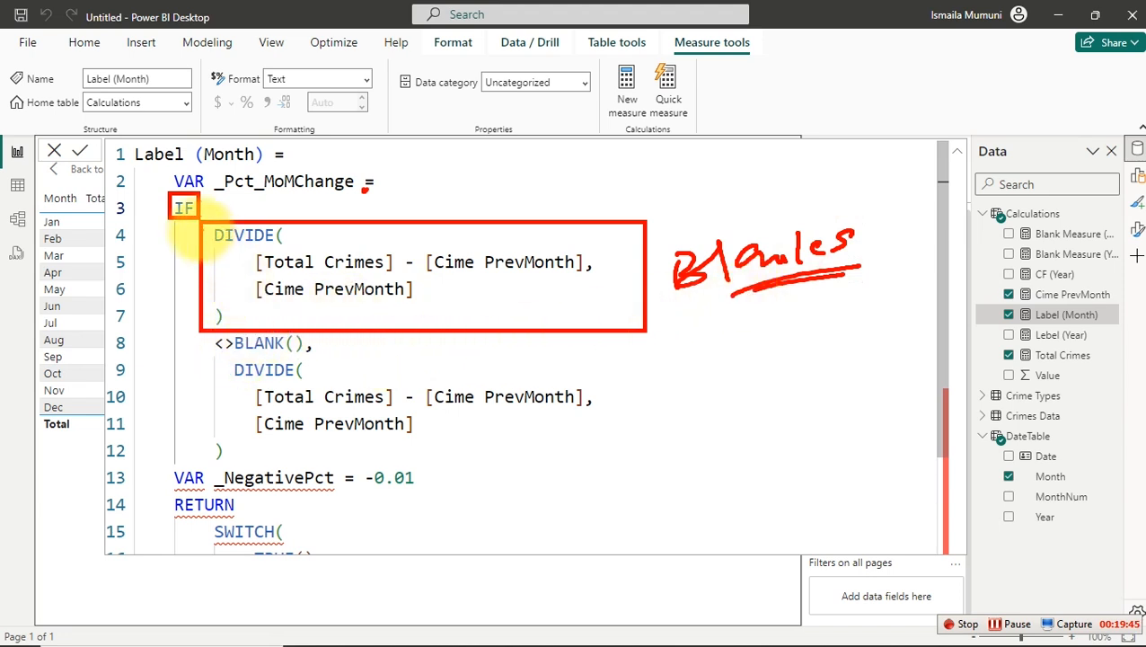
{"action": "left_click_drag", "start_coordinate": [357, 312], "coordinate": [446, 241]}
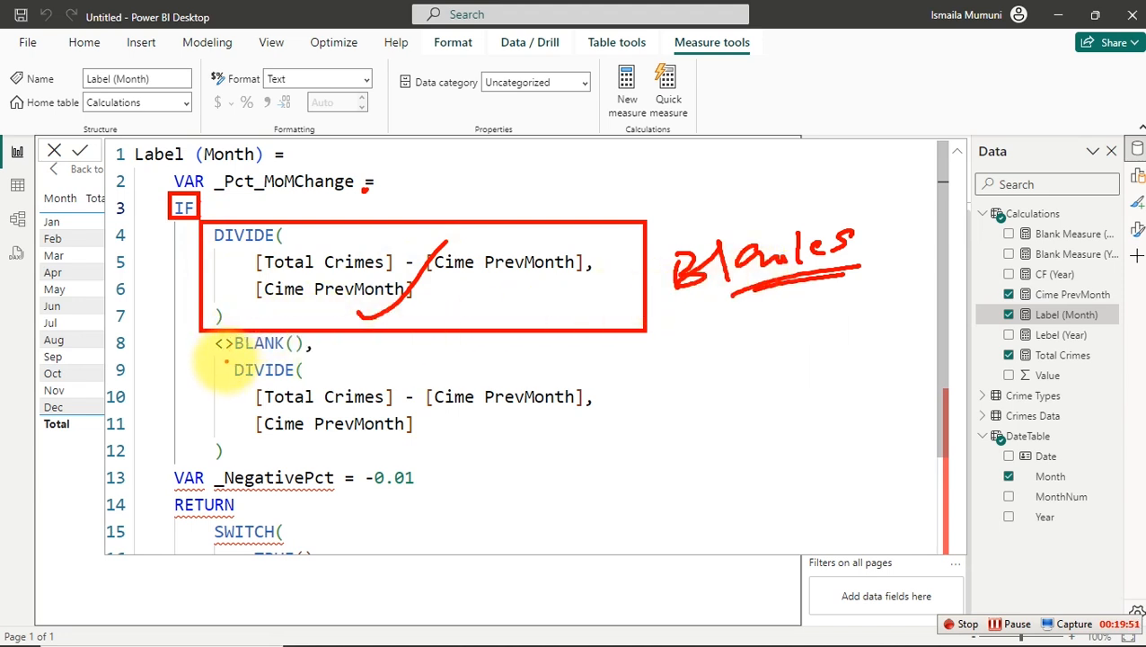
{"action": "mouse_move", "coordinate": [213, 357]}
{"action": "left_mouse_down"}
{"action": "mouse_move", "coordinate": [313, 416]}
{"action": "mouse_move", "coordinate": [424, 453]}
{"action": "mouse_move", "coordinate": [627, 462]}
{"action": "left_mouse_up"}
{"action": "left_click_drag", "start_coordinate": [201, 345], "coordinate": [190, 348]}
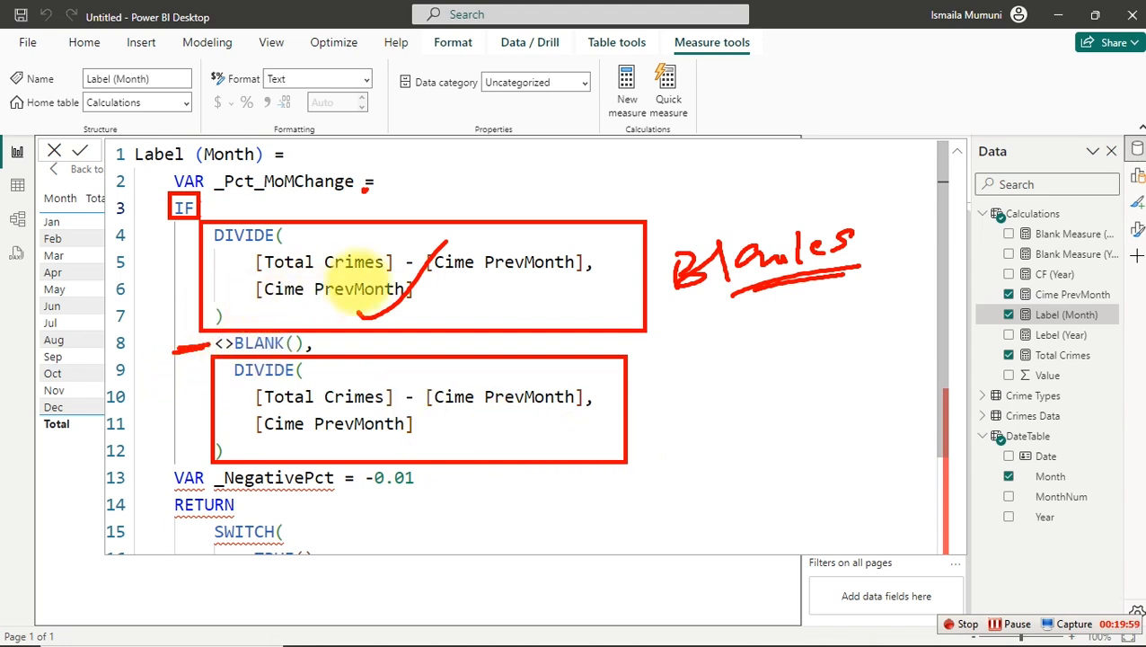
{"action": "left_click_drag", "start_coordinate": [485, 280], "coordinate": [502, 315]}
{"action": "left_click_drag", "start_coordinate": [228, 257], "coordinate": [240, 289]}
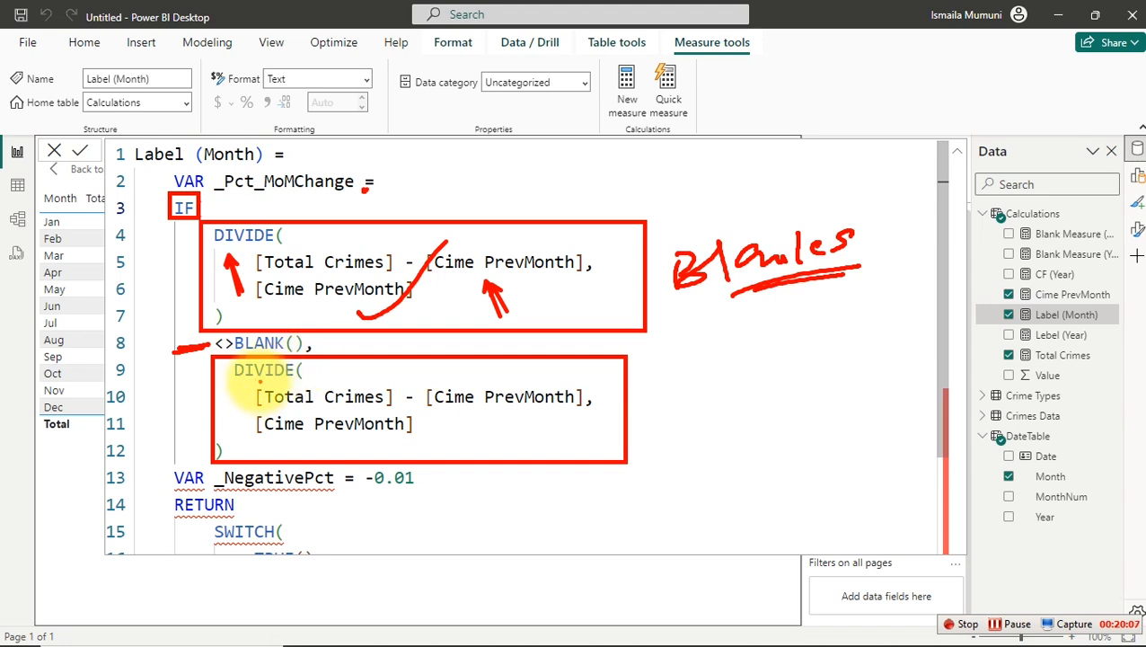
{"action": "left_click_drag", "start_coordinate": [232, 444], "coordinate": [501, 365]}
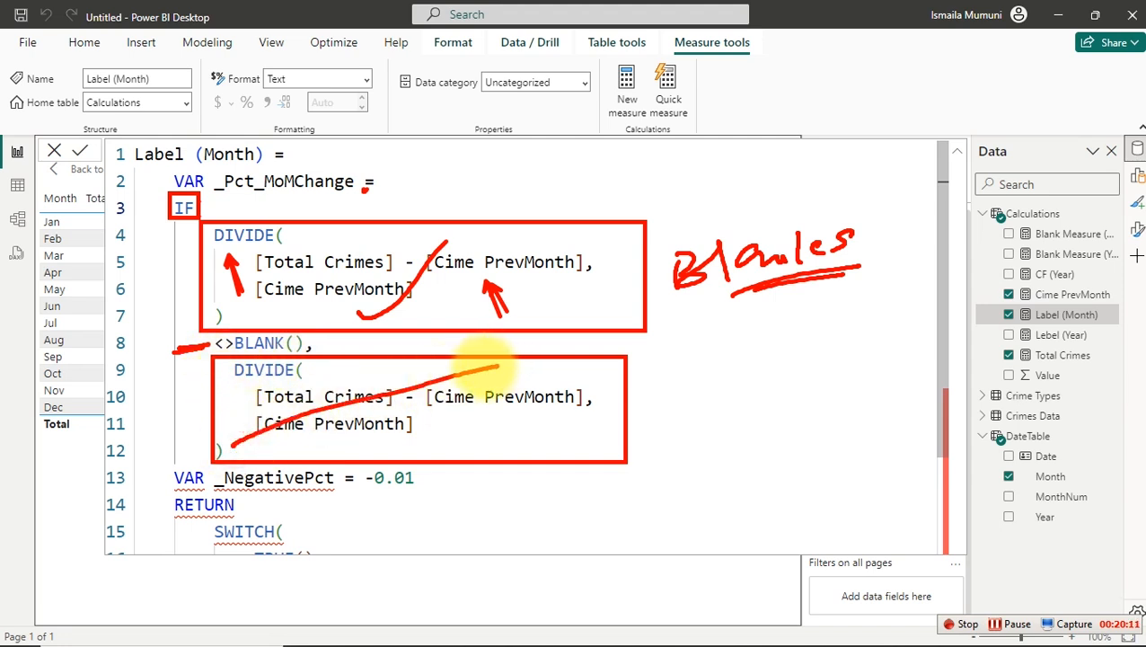
{"action": "key", "text": "Escape"}
Add BLANK() as the false result after the second DIVIDE and close the IF with a parenthesis on its own line.
{"action": "left_click", "coordinate": [255, 449]}
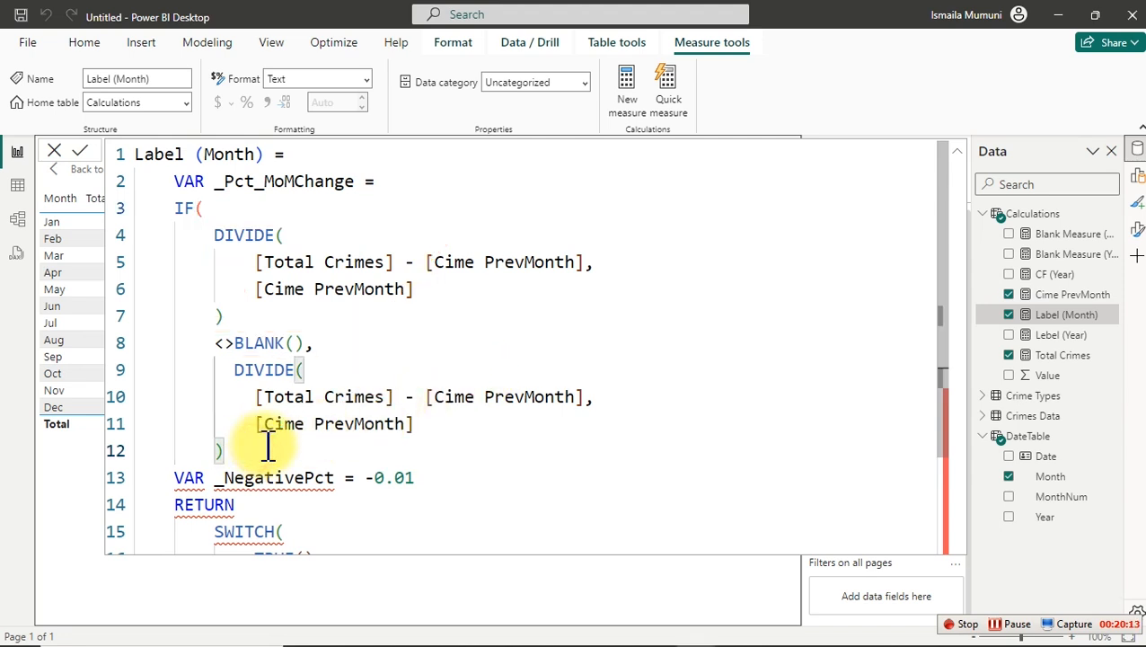
{"action": "type", "text": ","}
{"action": "key", "text": "Return"}
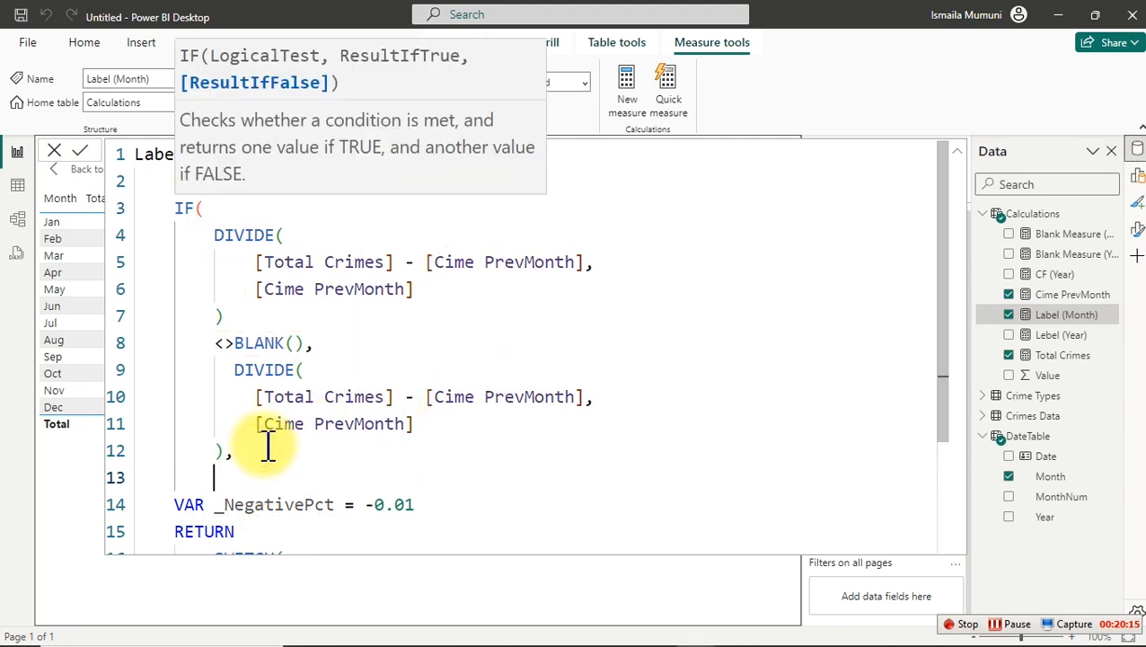
{"action": "type", "text": "bl"}
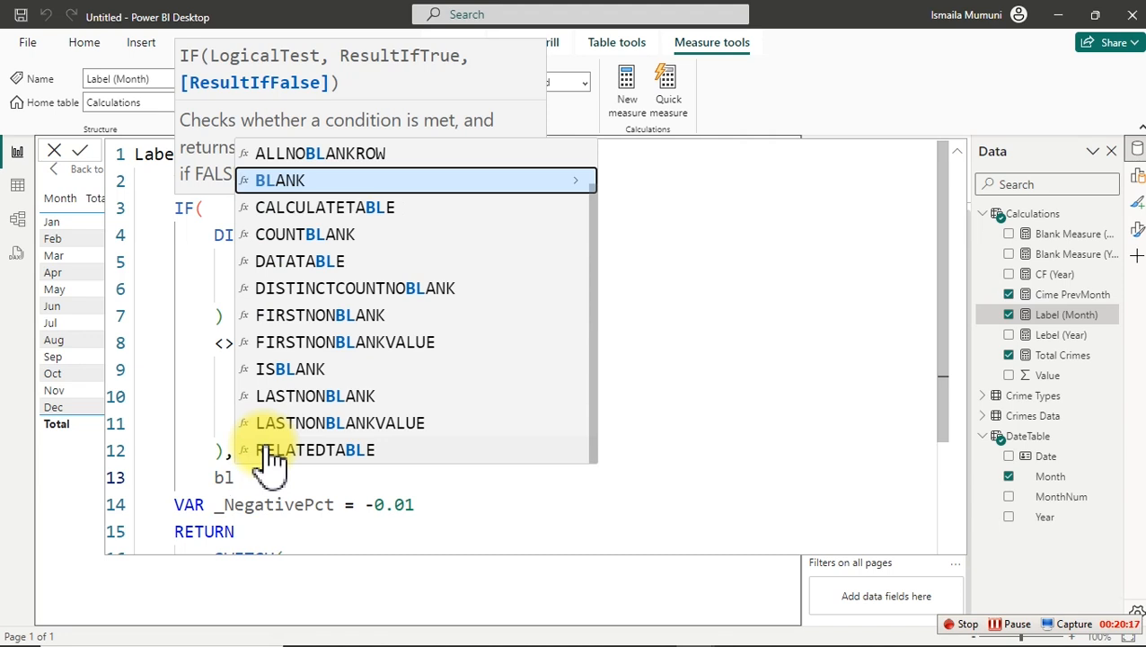
{"action": "key", "text": "Tab"}
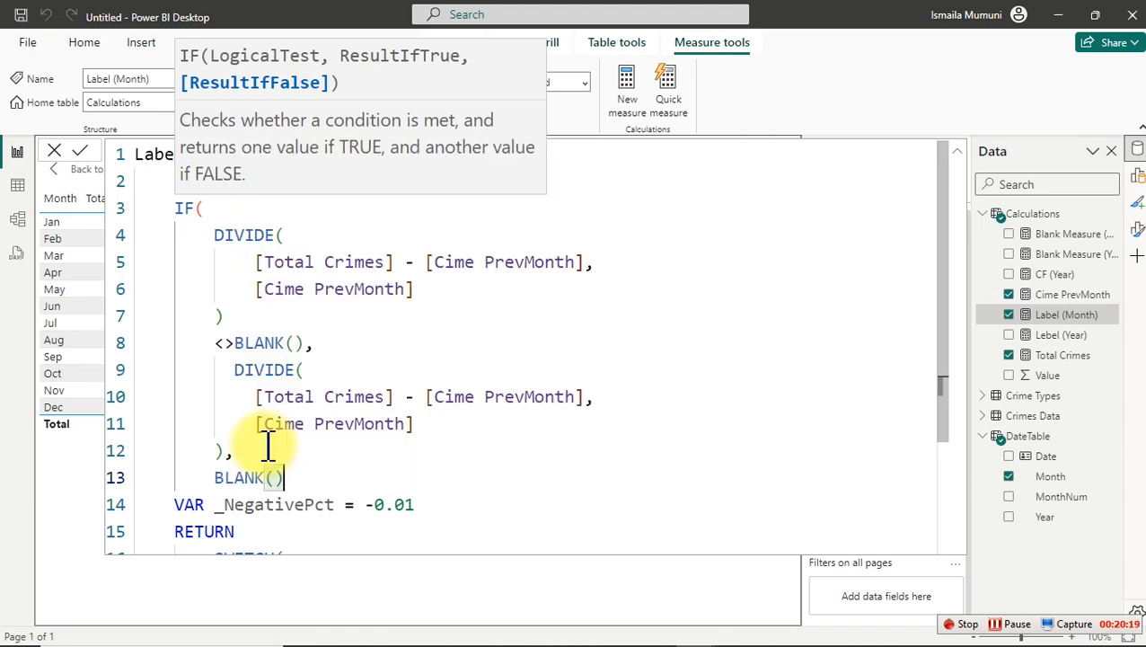
{"action": "key", "text": "Return"}
{"action": "key", "text": "BackSpace"}
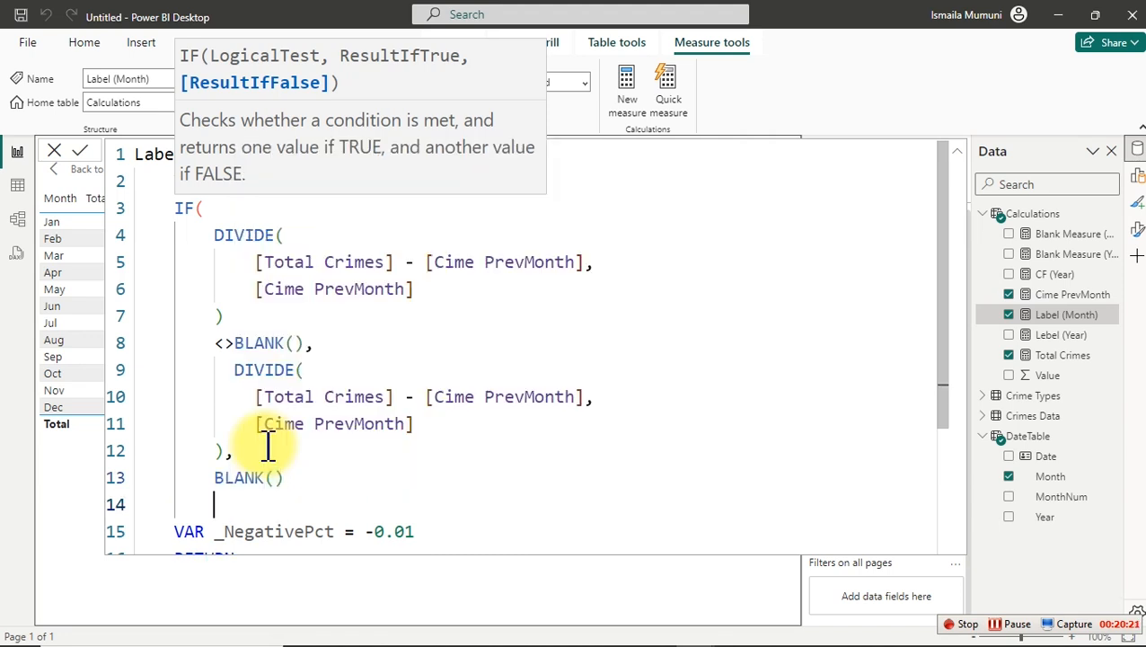
{"action": "type", "text": ")"}
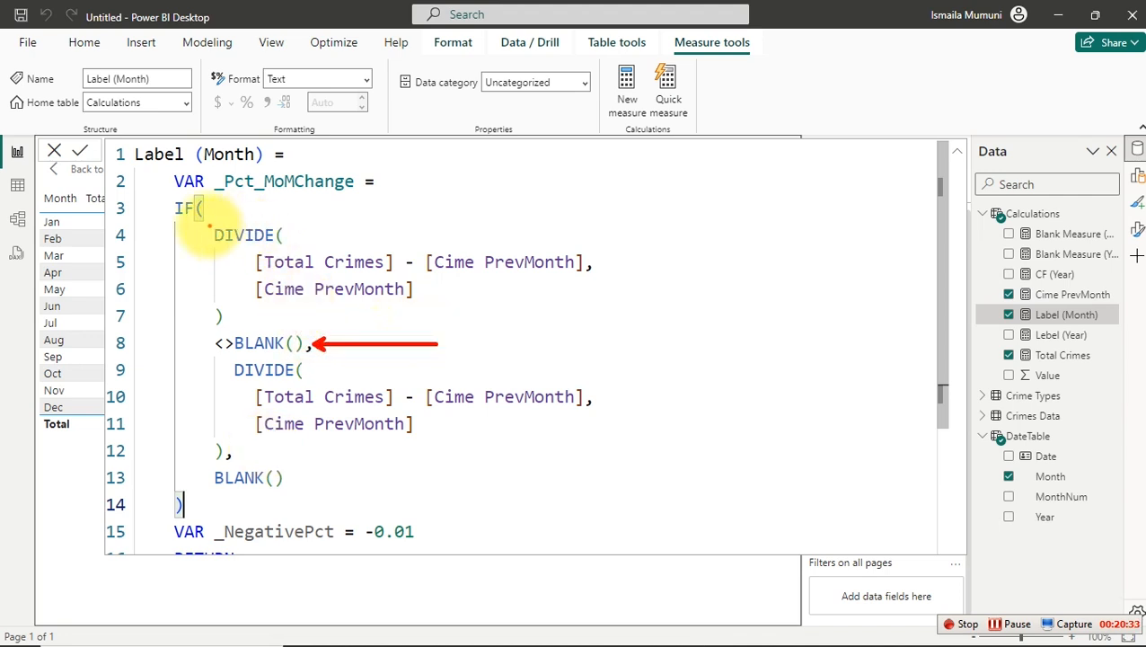
{"action": "mouse_move", "coordinate": [212, 222]}
{"action": "left_mouse_down"}
{"action": "mouse_move", "coordinate": [256, 325]}
{"action": "mouse_move", "coordinate": [645, 329]}
{"action": "left_mouse_up"}
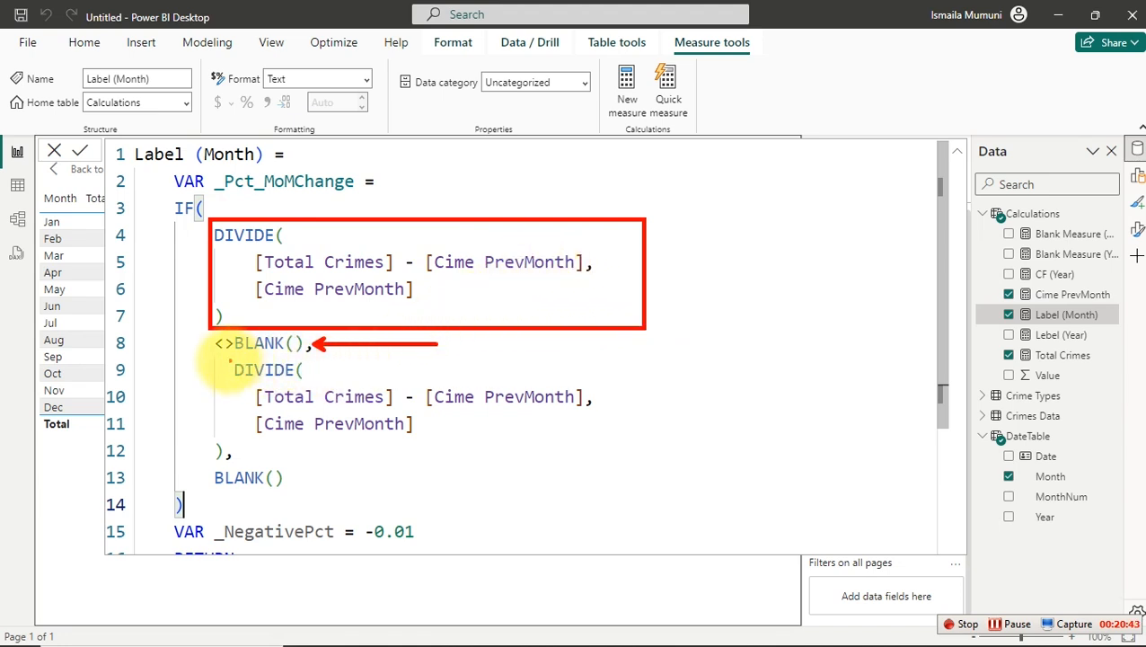
{"action": "mouse_move", "coordinate": [202, 360]}
{"action": "left_mouse_down"}
{"action": "mouse_move", "coordinate": [224, 389]}
{"action": "mouse_move", "coordinate": [423, 469]}
{"action": "mouse_move", "coordinate": [625, 460]}
{"action": "left_mouse_up"}
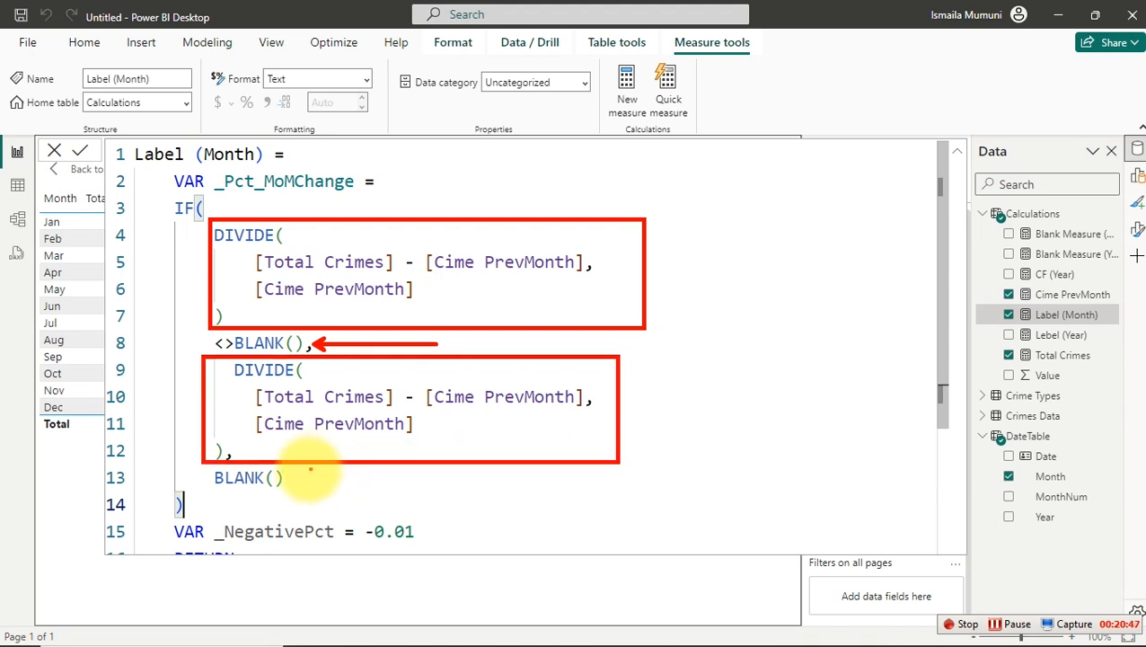
{"action": "mouse_move", "coordinate": [321, 482]}
{"action": "left_mouse_down"}
{"action": "mouse_move", "coordinate": [297, 480]}
{"action": "mouse_move", "coordinate": [407, 493]}
{"action": "left_mouse_up"}
{"action": "mouse_move", "coordinate": [710, 392]}
{"action": "left_mouse_down"}
{"action": "mouse_move", "coordinate": [742, 402]}
{"action": "mouse_move", "coordinate": [714, 459]}
{"action": "left_mouse_up"}
{"action": "left_click_drag", "start_coordinate": [626, 518], "coordinate": [778, 483]}
{"action": "key", "text": "Escape"}
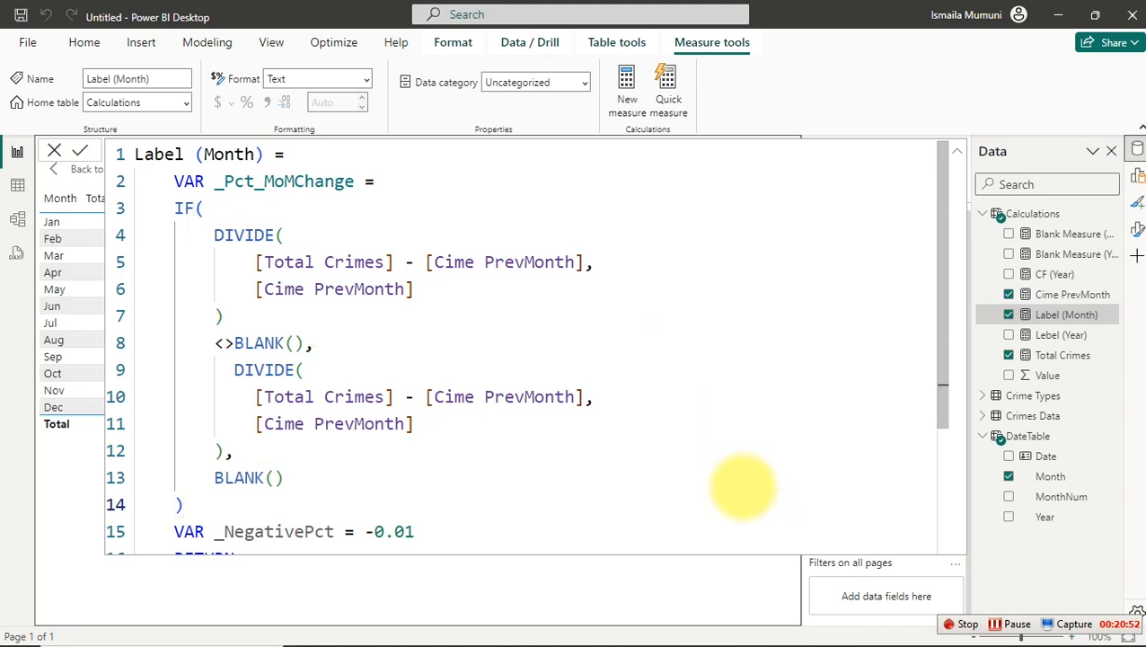
Check the Label (Month) column in the monthly table, then reopen the measure and review the zero-change branch of its SWITCH.
{"action": "left_click", "coordinate": [735, 499]}
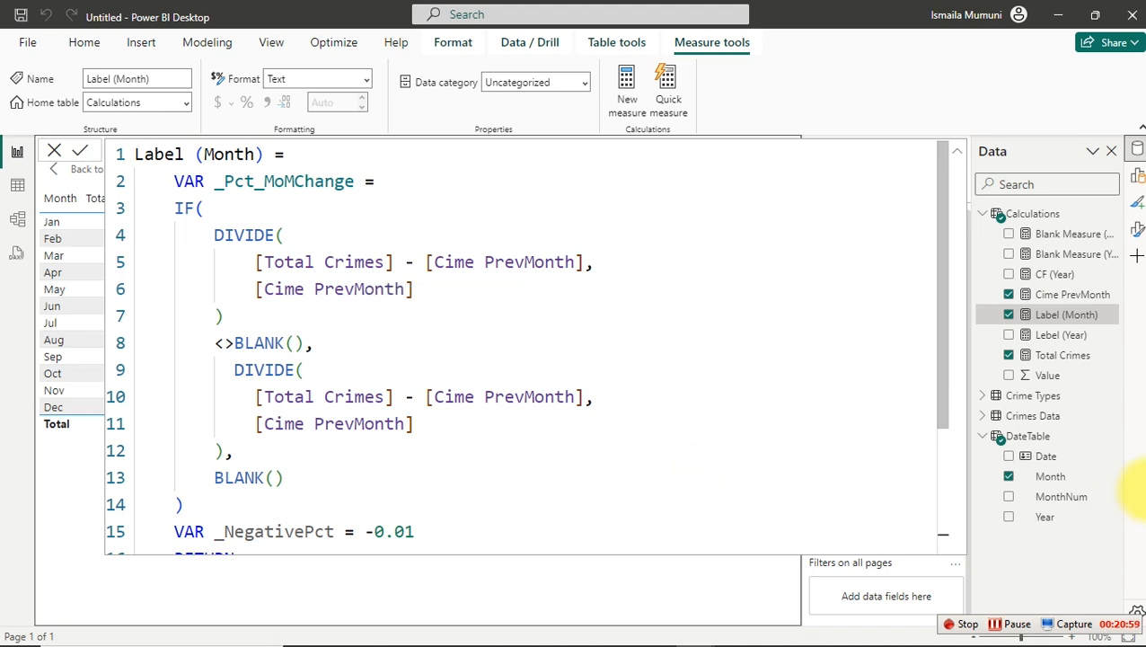
{"action": "left_click_drag", "start_coordinate": [1049, 376], "coordinate": [279, 297]}
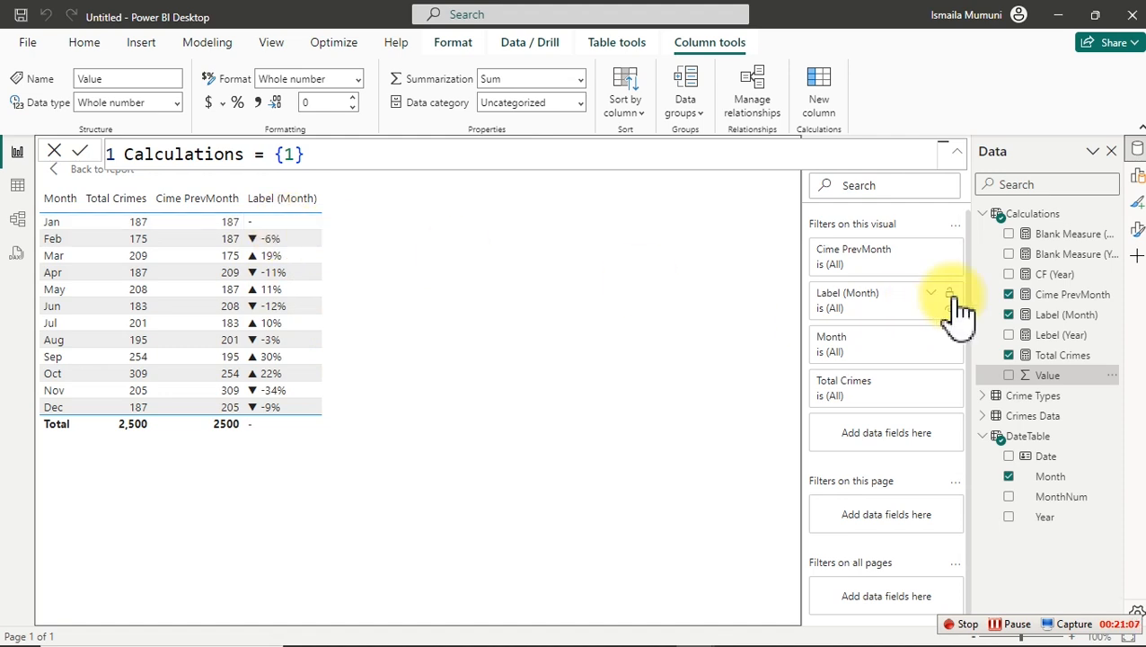
{"action": "left_click", "coordinate": [1062, 316]}
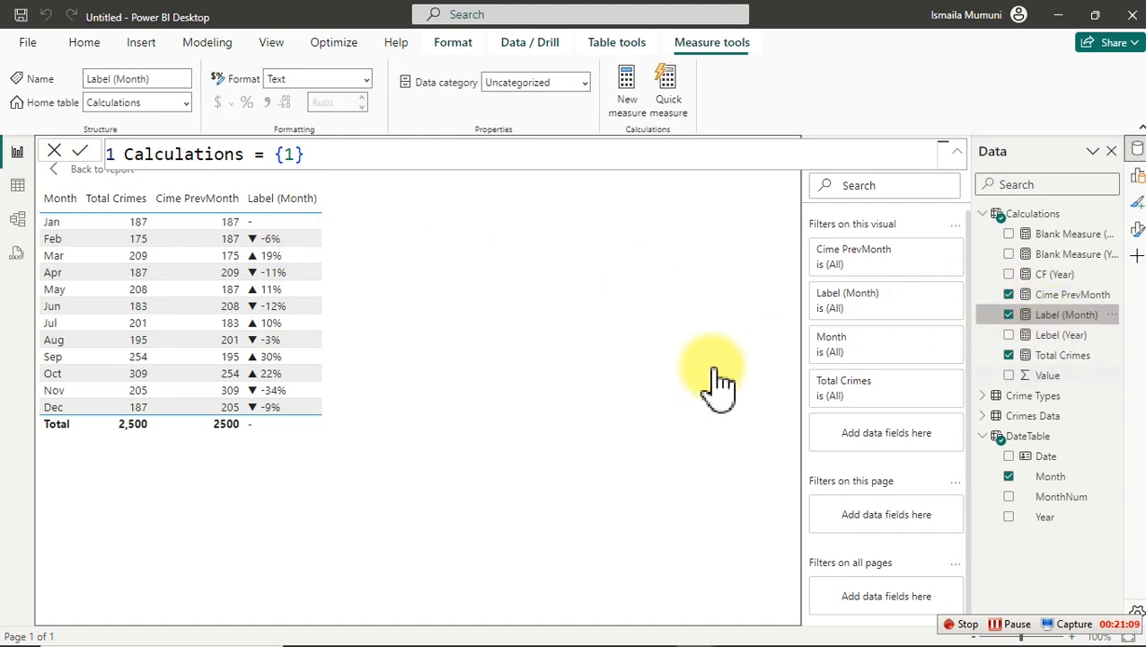
{"action": "scroll", "coordinate": [476, 458], "scroll_direction": "down", "scroll_amount": 2}
{"action": "scroll", "coordinate": [476, 458], "scroll_direction": "down", "scroll_amount": 1}
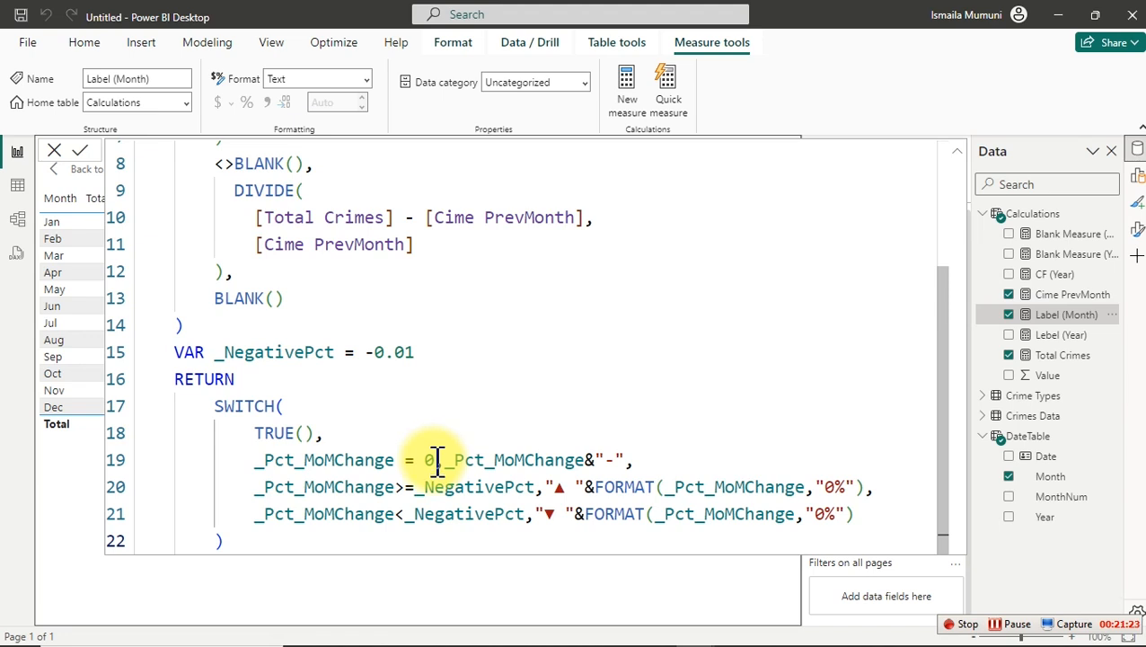
{"action": "type", "text": ","}
{"action": "left_click_drag", "start_coordinate": [443, 460], "coordinate": [586, 461]}
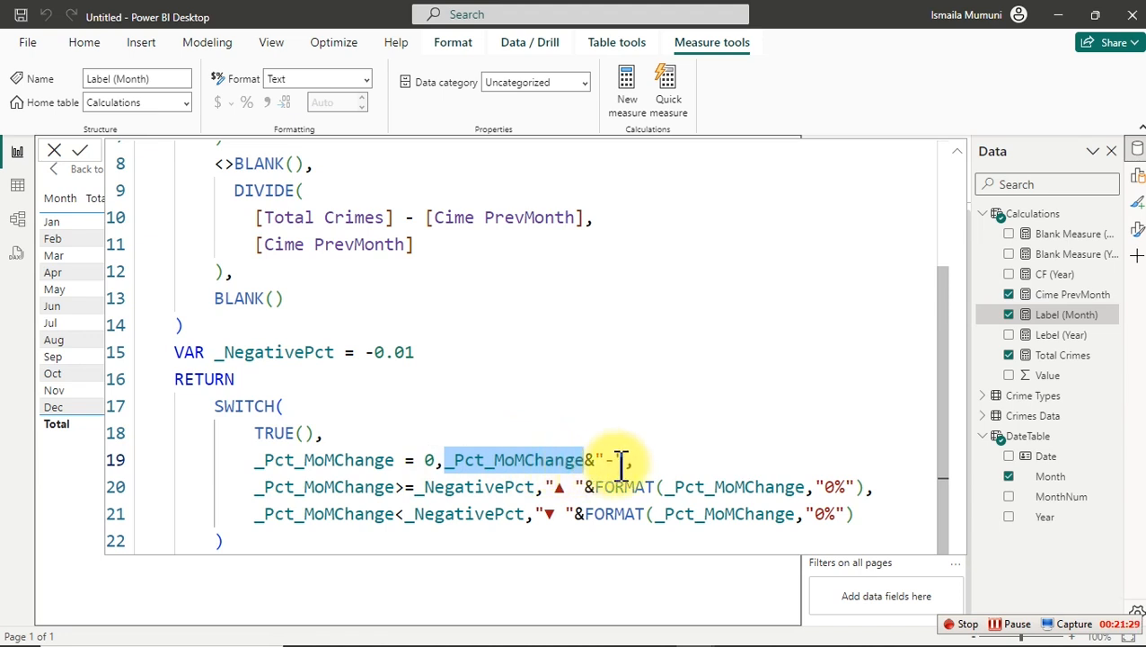
{"action": "left_click", "coordinate": [619, 461]}
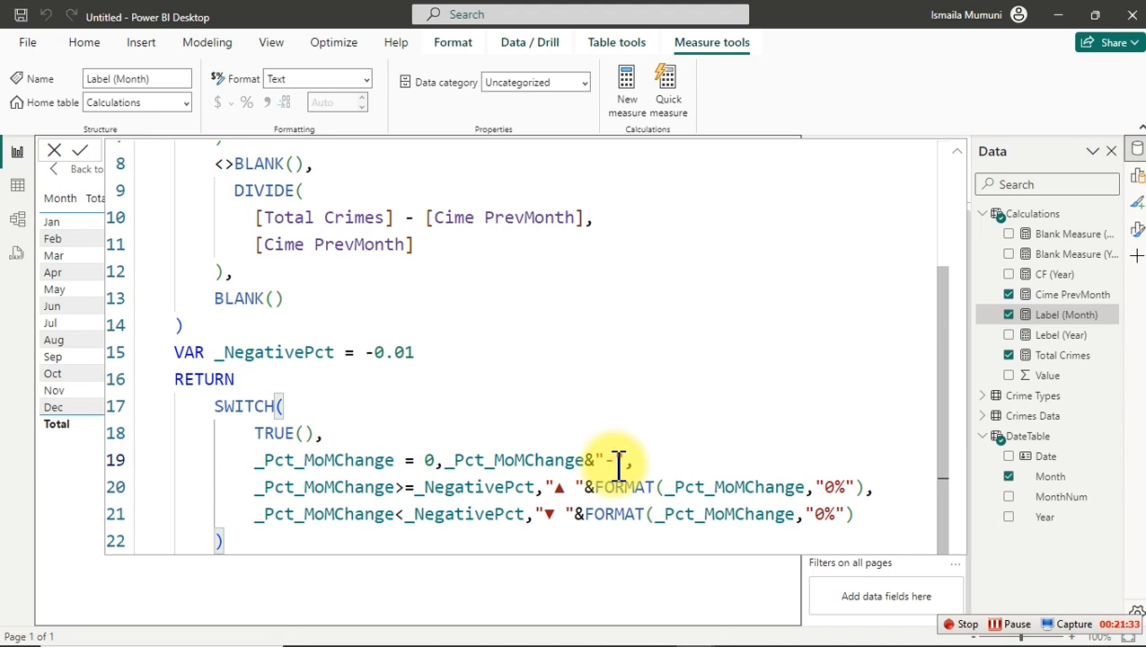
Copy the whole Label (Month) formula and paste it into a new measure in the Calculations table.
{"action": "key", "text": "ctrl+a"}
{"action": "key", "text": "ctrl+c"}
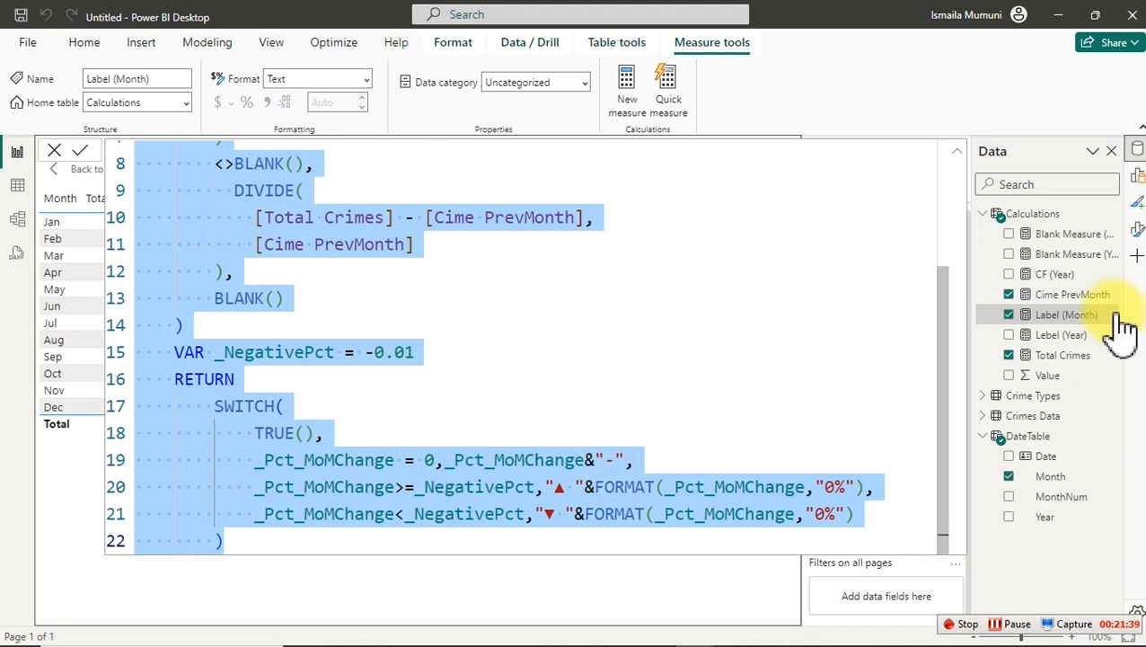
{"action": "left_click", "coordinate": [1082, 316]}
{"action": "right_click", "coordinate": [1085, 319]}
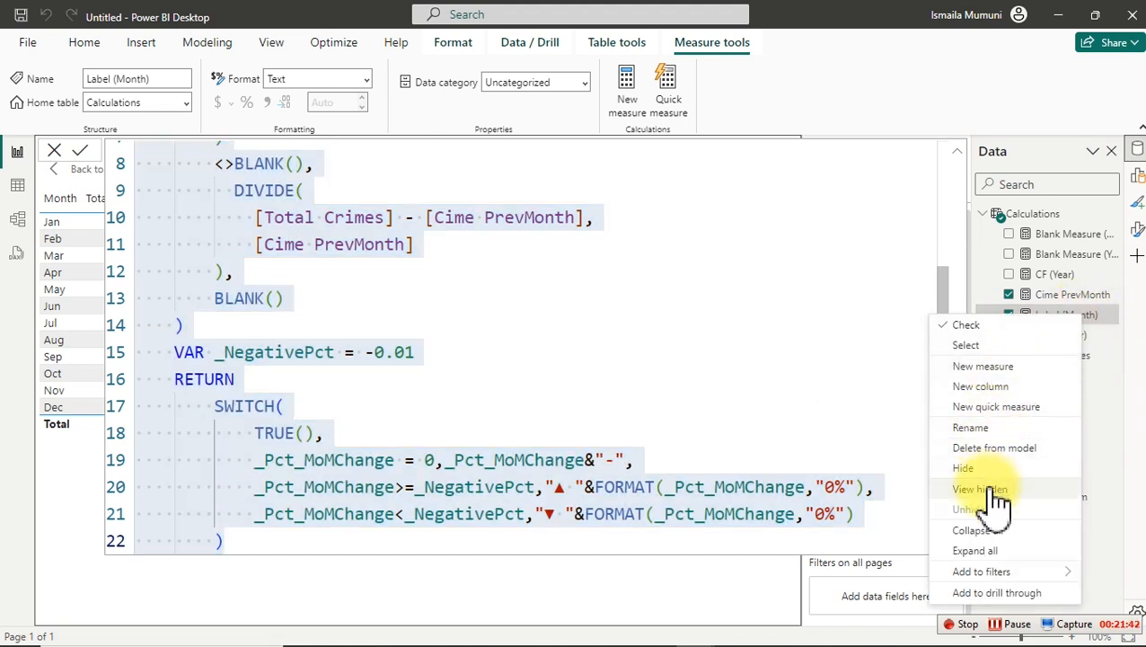
{"action": "left_click", "coordinate": [997, 364]}
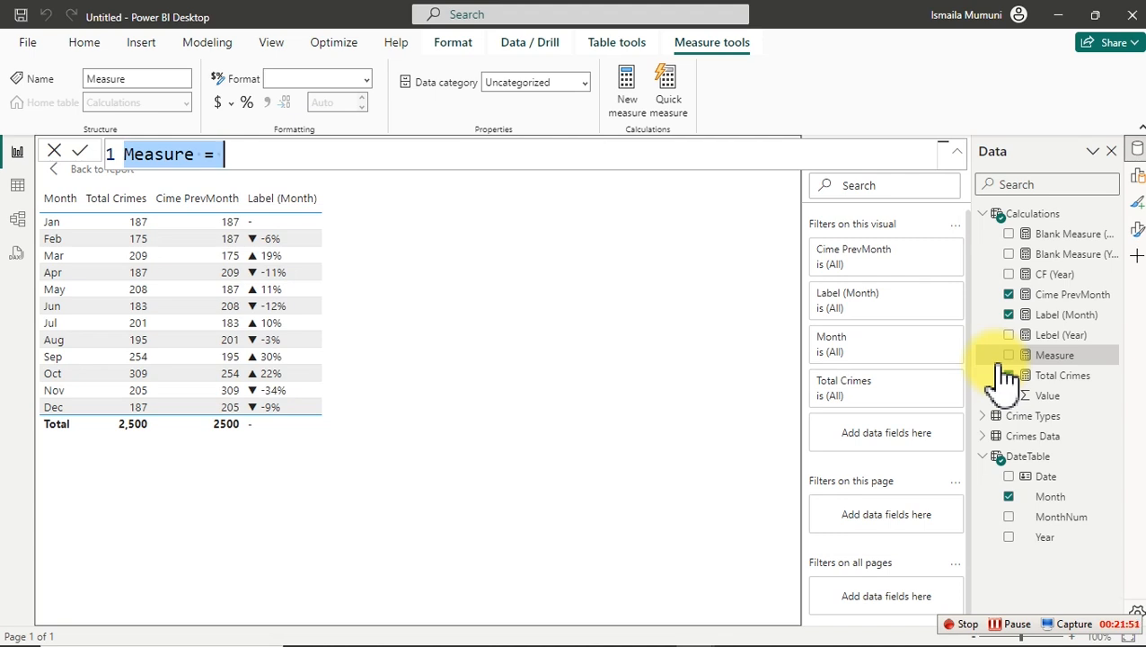
{"action": "key", "text": "ctrl+v"}
{"action": "scroll", "coordinate": [567, 299], "scroll_direction": "up", "scroll_amount": 5}
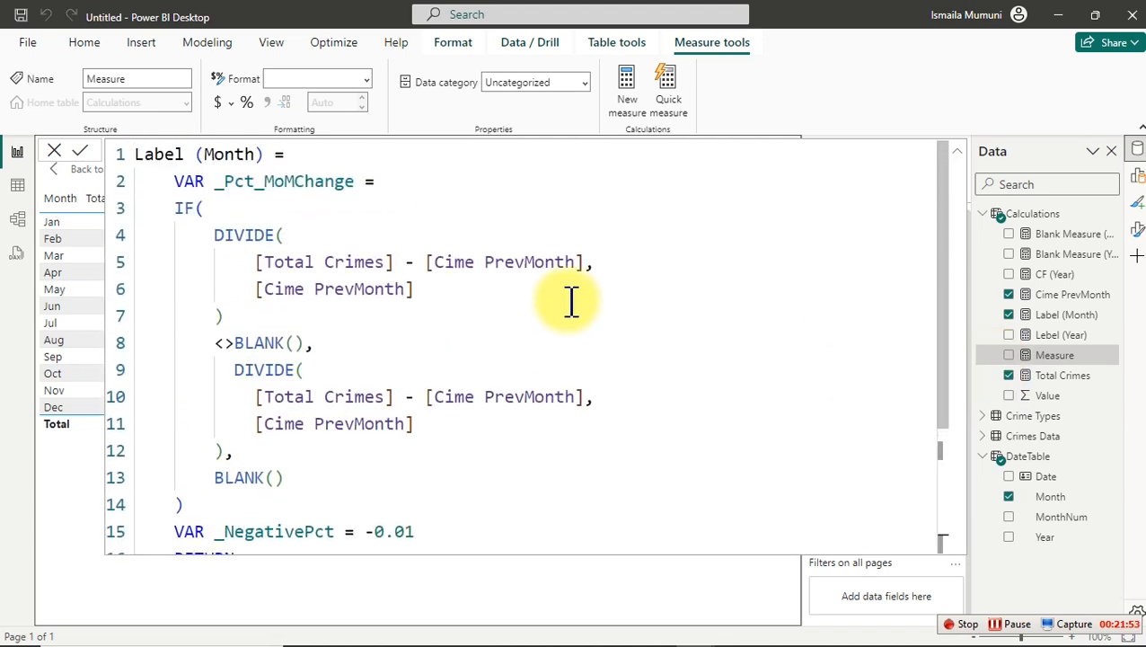
Rename the pasted measure on the first formula line to CF (Month).
{"action": "left_click", "coordinate": [184, 154]}
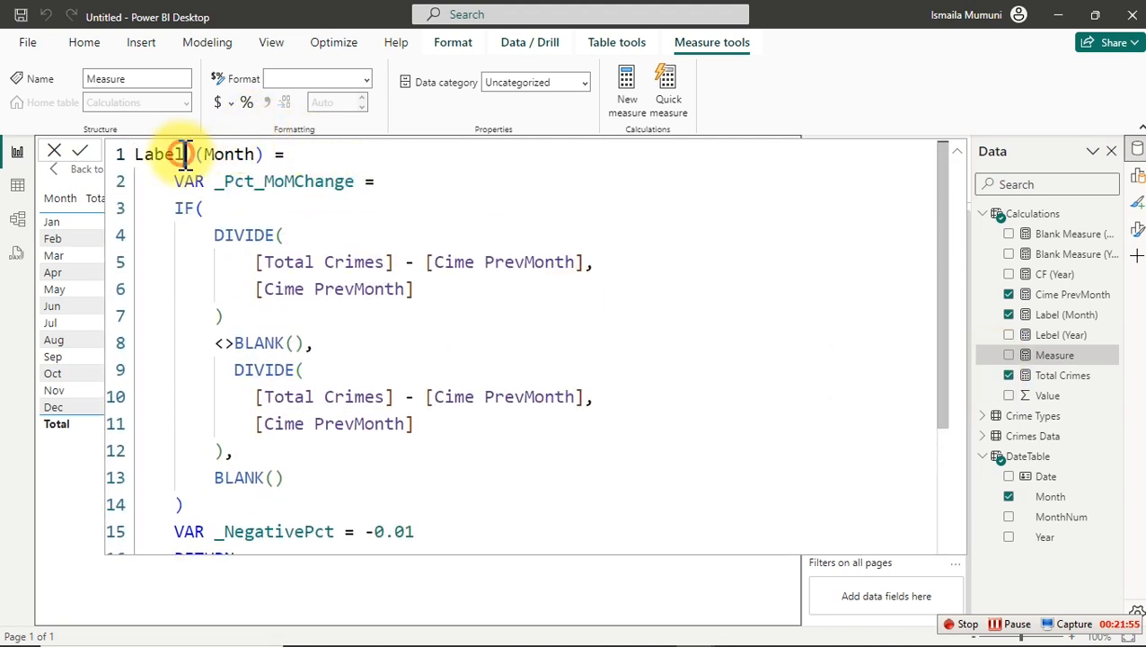
{"action": "key", "text": "BackSpace"}
{"action": "key", "text": "BackSpace"}
{"action": "key", "text": "BackSpace"}
{"action": "key", "text": "BackSpace"}
{"action": "key", "text": "BackSpace"}
{"action": "type", "text": "CF"}
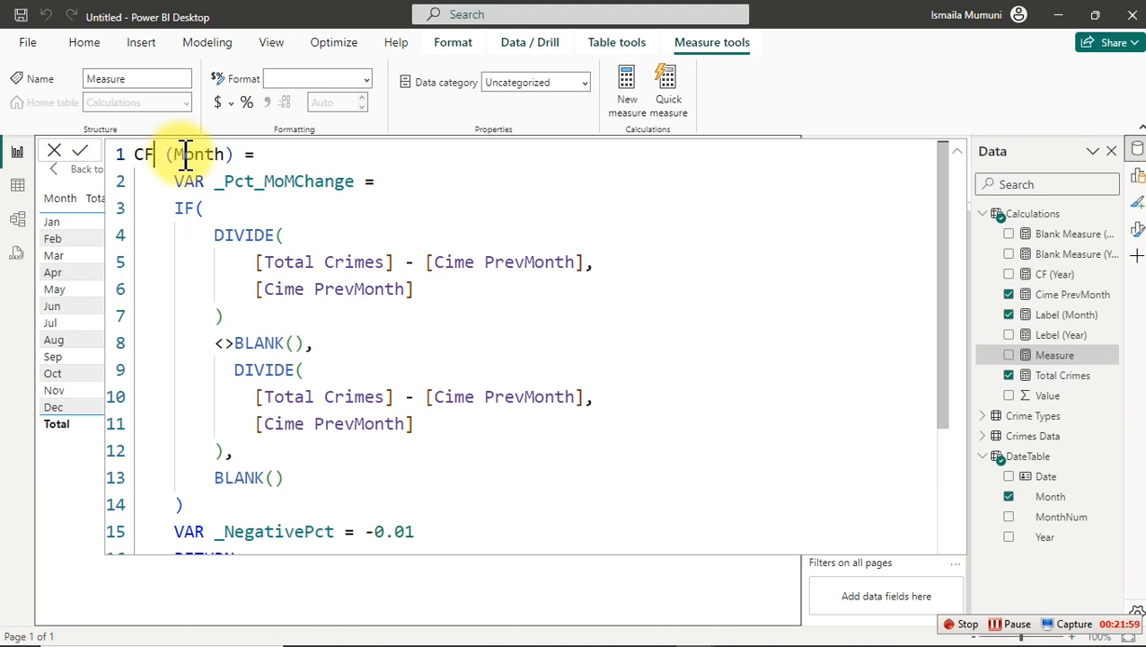
Delete the result _Pct_MoMChange&"-", from the zero-change branch of the CF (Month) SWITCH.
{"action": "scroll", "coordinate": [688, 452], "scroll_direction": "down", "scroll_amount": 2}
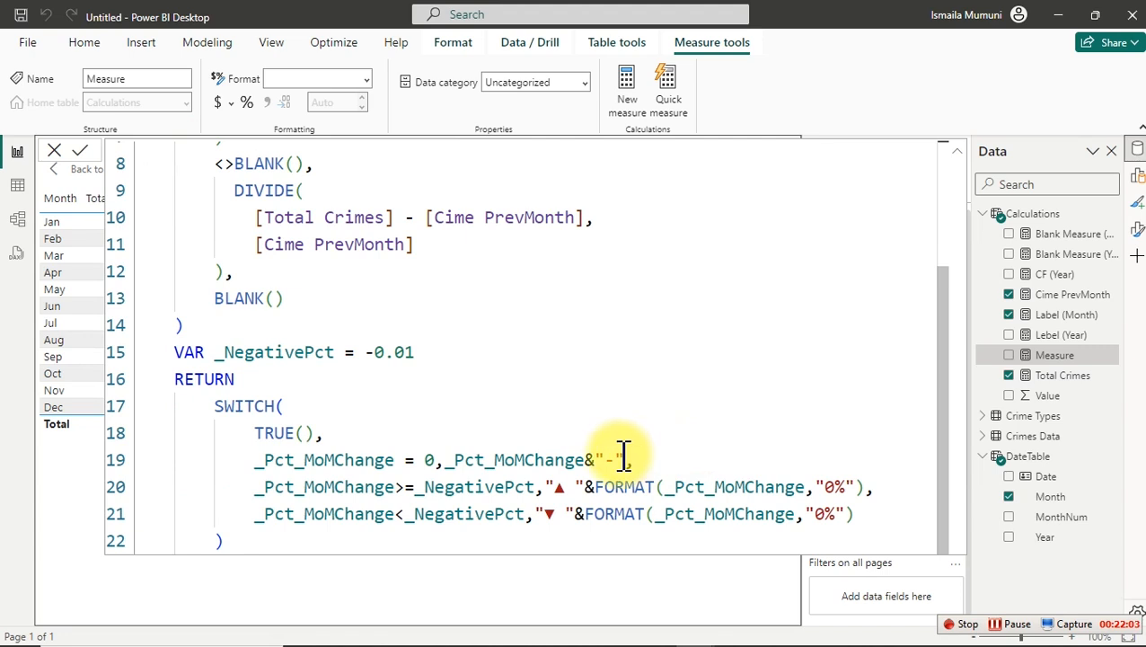
{"action": "left_click_drag", "start_coordinate": [639, 460], "coordinate": [449, 467]}
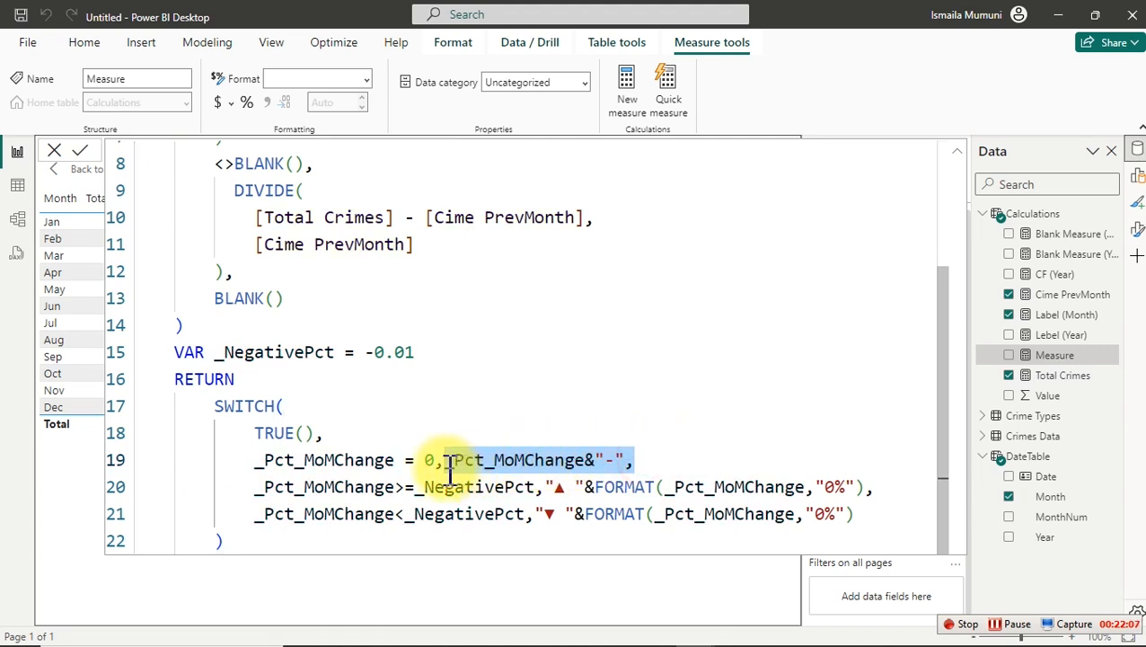
{"action": "key", "text": "BackSpace"}
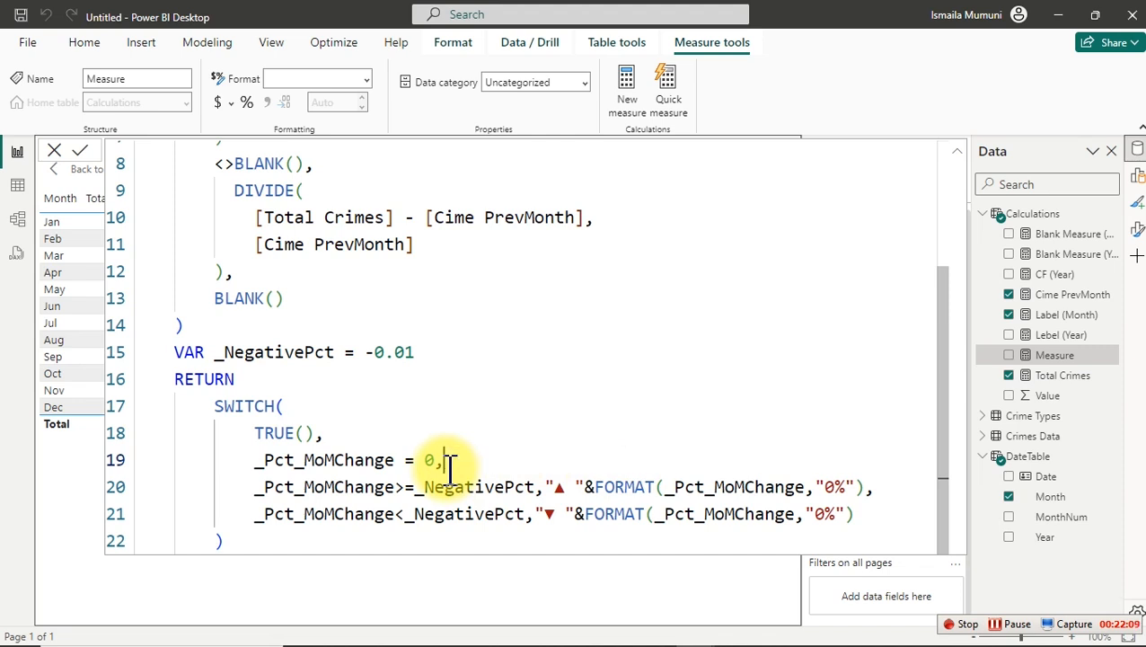
{"action": "left_click_drag", "start_coordinate": [549, 488], "coordinate": [898, 480]}
{"action": "left_click", "coordinate": [897, 481]}
{"action": "key", "text": "Delete"}
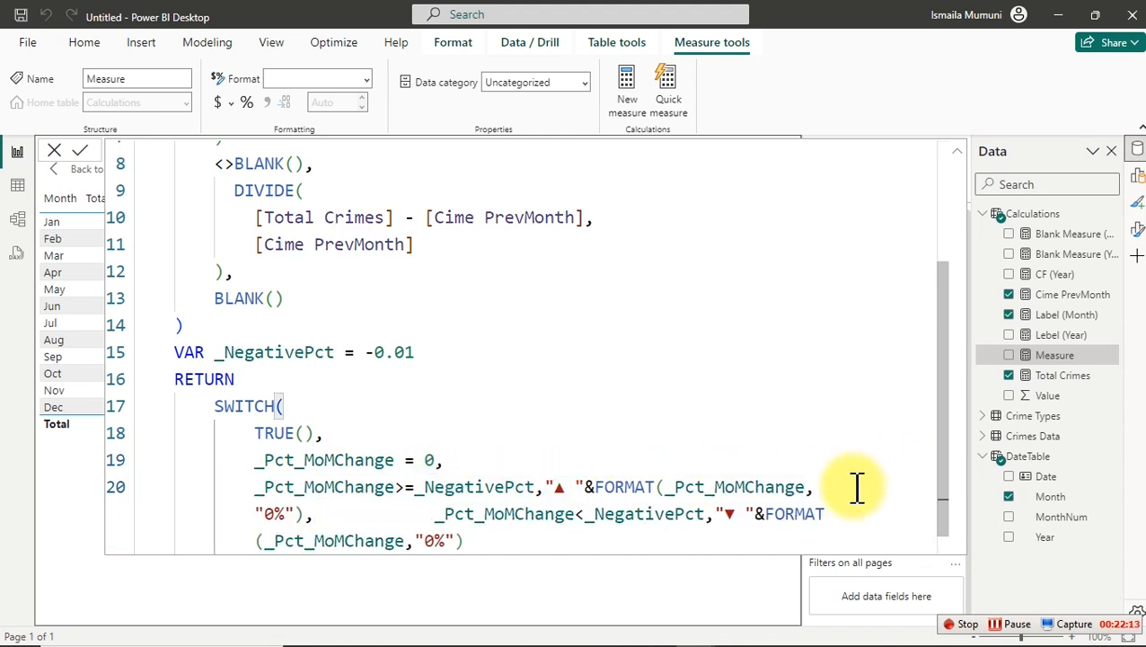
{"action": "key", "text": "ctrl+z"}
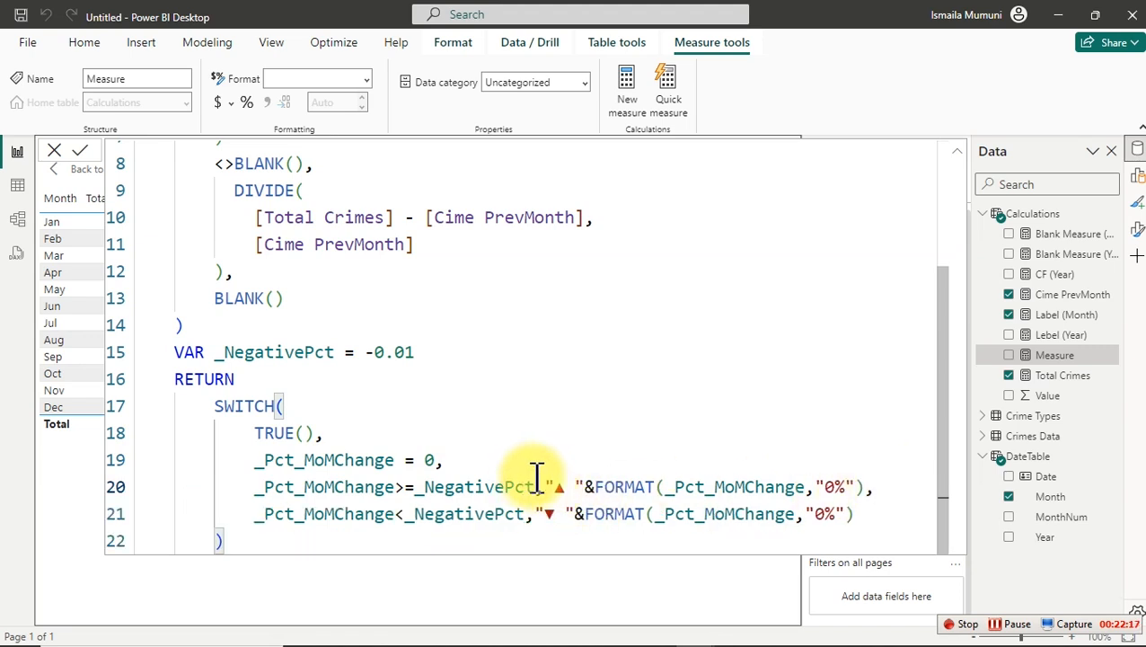
Delete the up-arrow and down-arrow FORMAT results from the last two SWITCH branches of CF (Month), keeping their conditions.
{"action": "left_click_drag", "start_coordinate": [545, 486], "coordinate": [879, 479]}
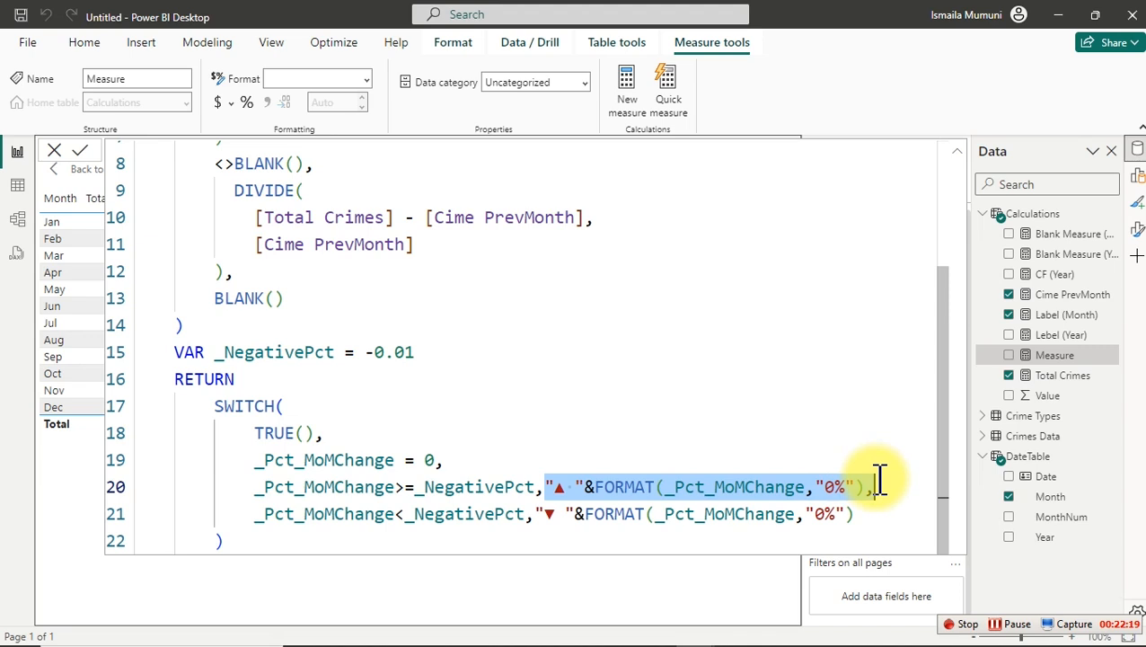
{"action": "key", "text": "BackSpace"}
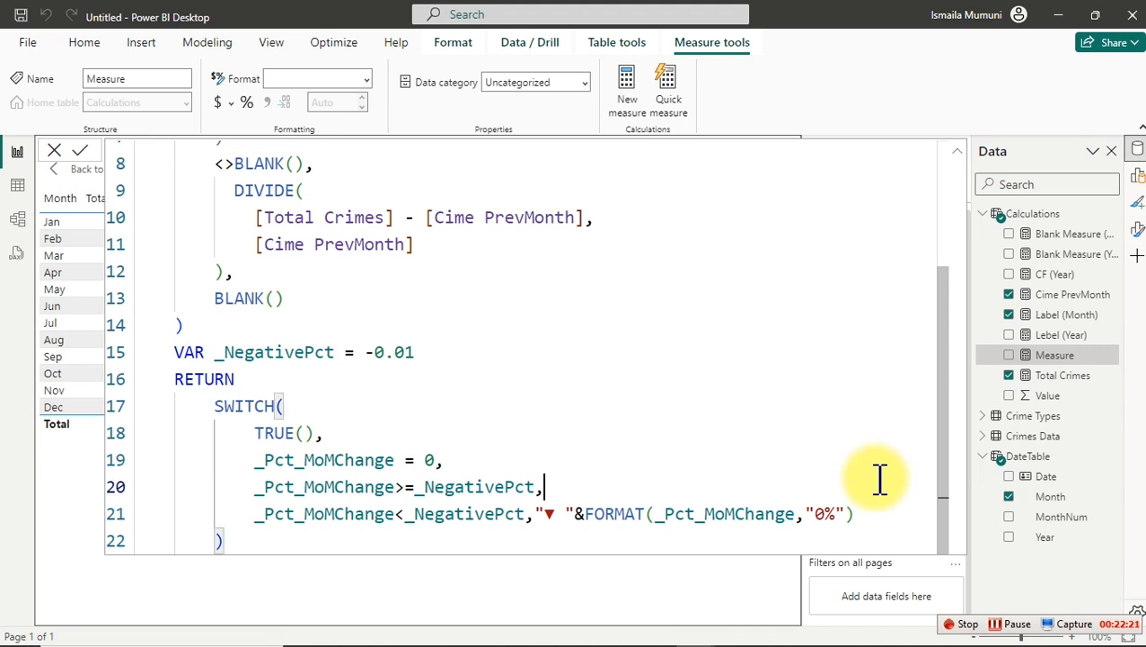
{"action": "left_click_drag", "start_coordinate": [536, 514], "coordinate": [896, 516]}
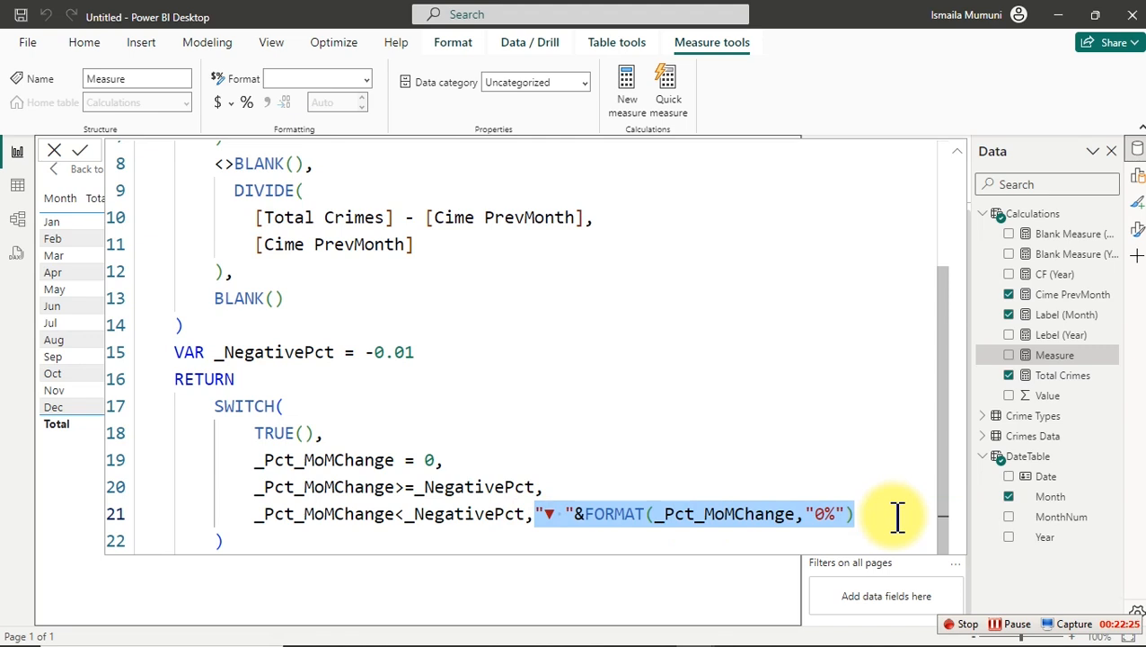
{"action": "key", "text": "BackSpace"}
Enter "Gray" for zero change, "Green" for the >= branch and "Red" for the < branch, and commit the CF (Month) measure.
{"action": "left_click", "coordinate": [512, 454]}
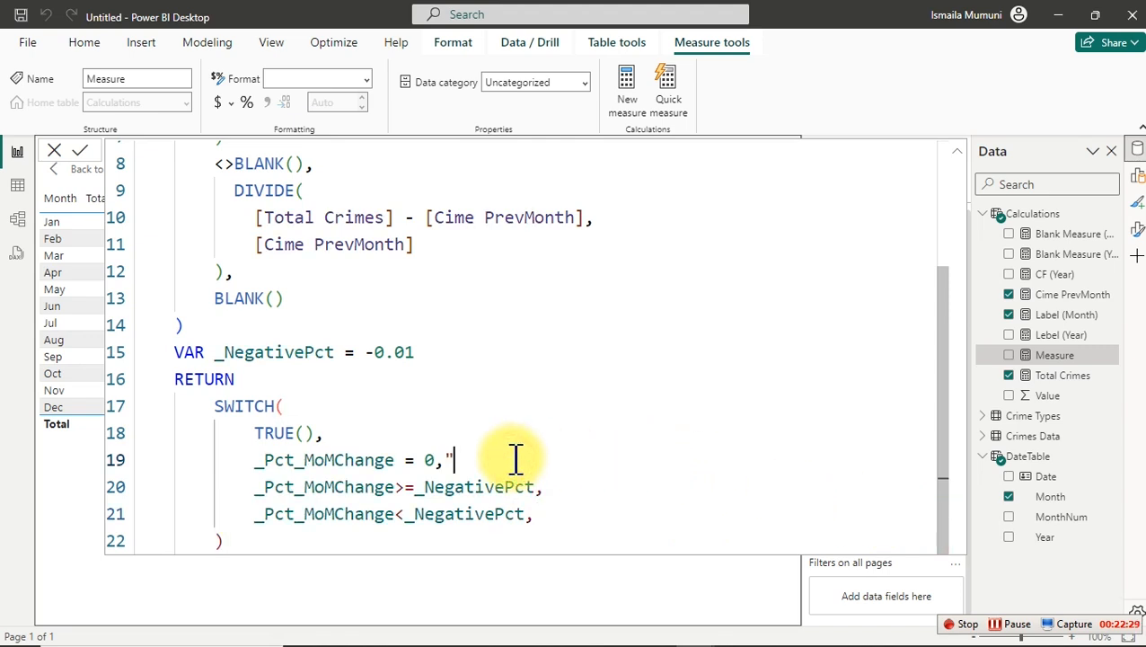
{"action": "type", "text": "\""}
{"action": "type", "text": "Gray"}
{"action": "type", "text": "\""}
{"action": "type", "text": ","}
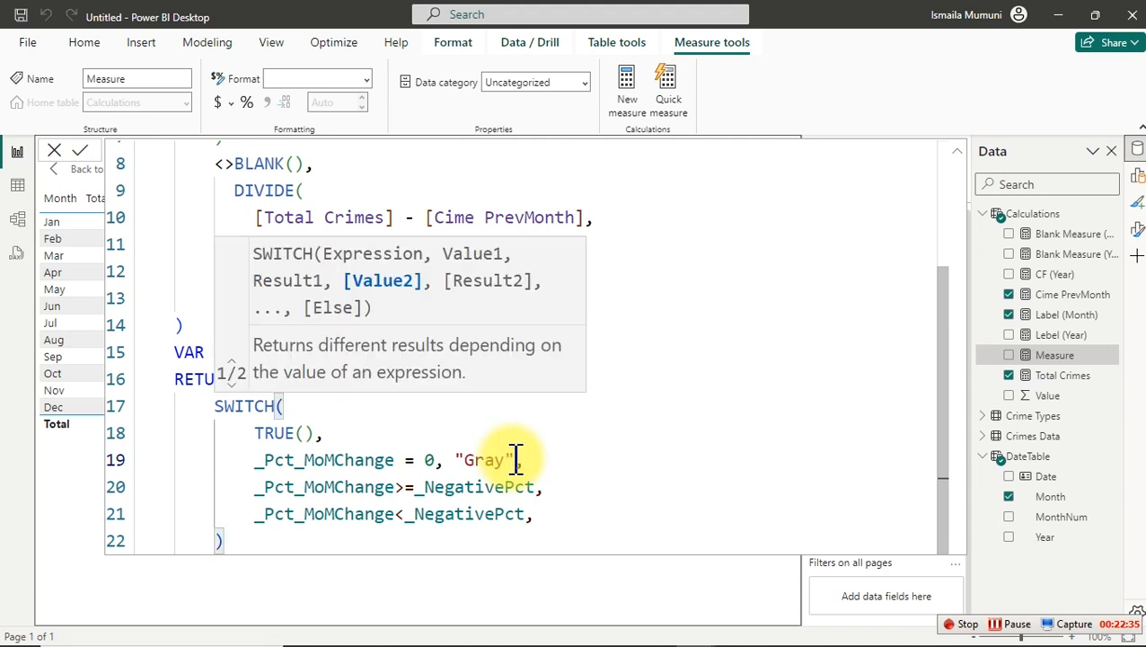
{"action": "left_click", "coordinate": [566, 492]}
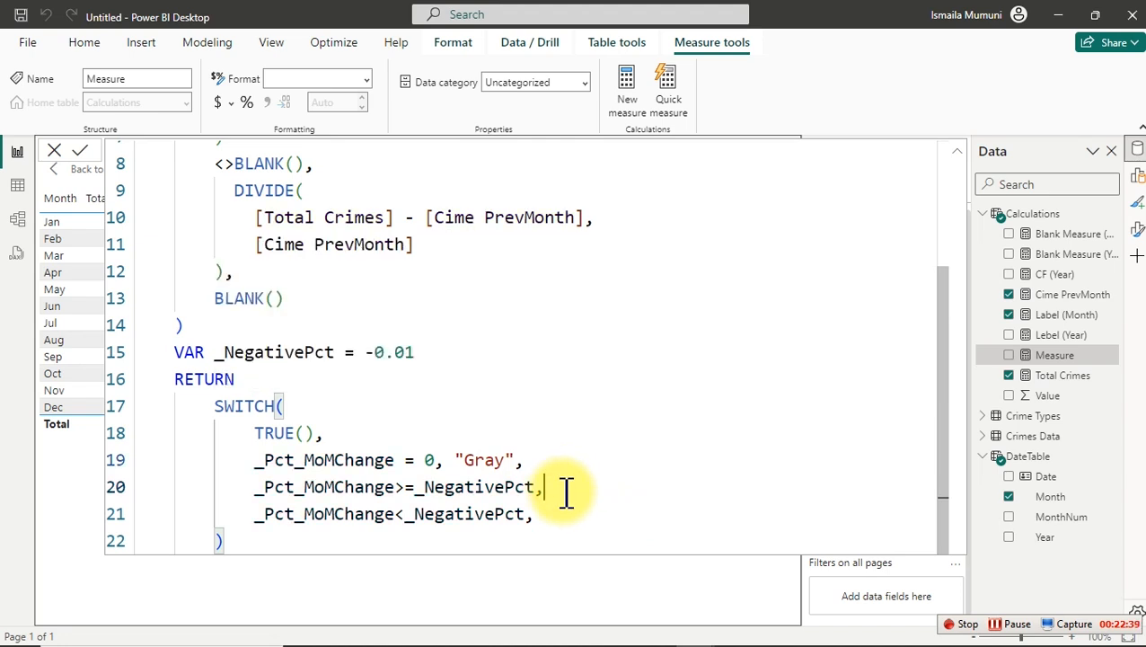
{"action": "type", "text": "\"Green\","}
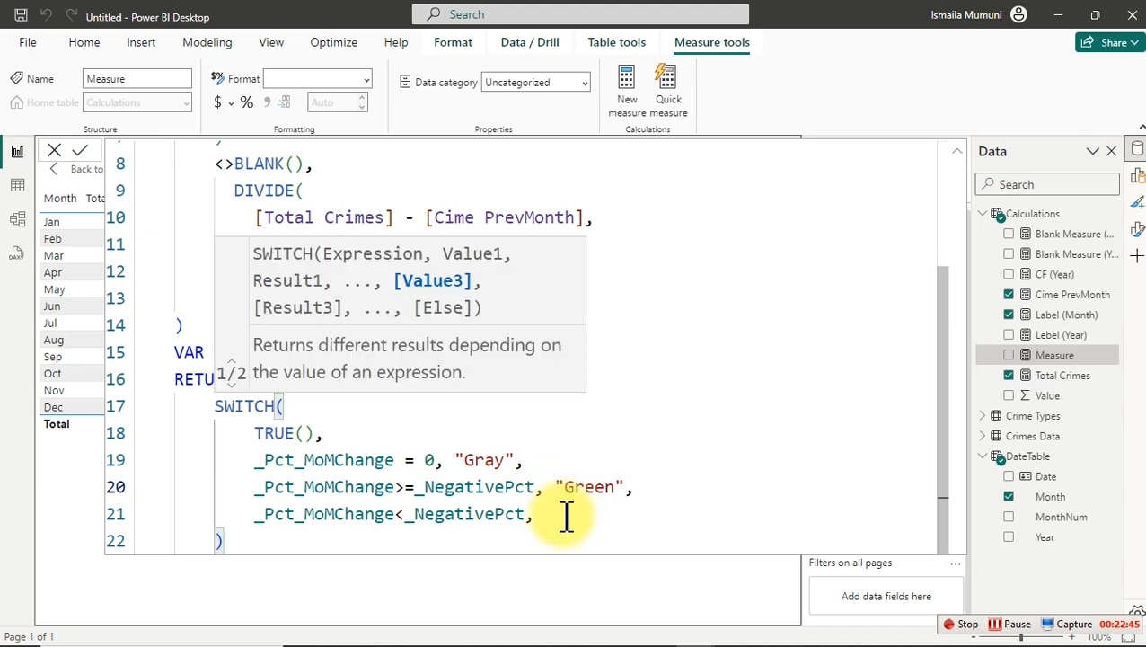
{"action": "left_click", "coordinate": [560, 518]}
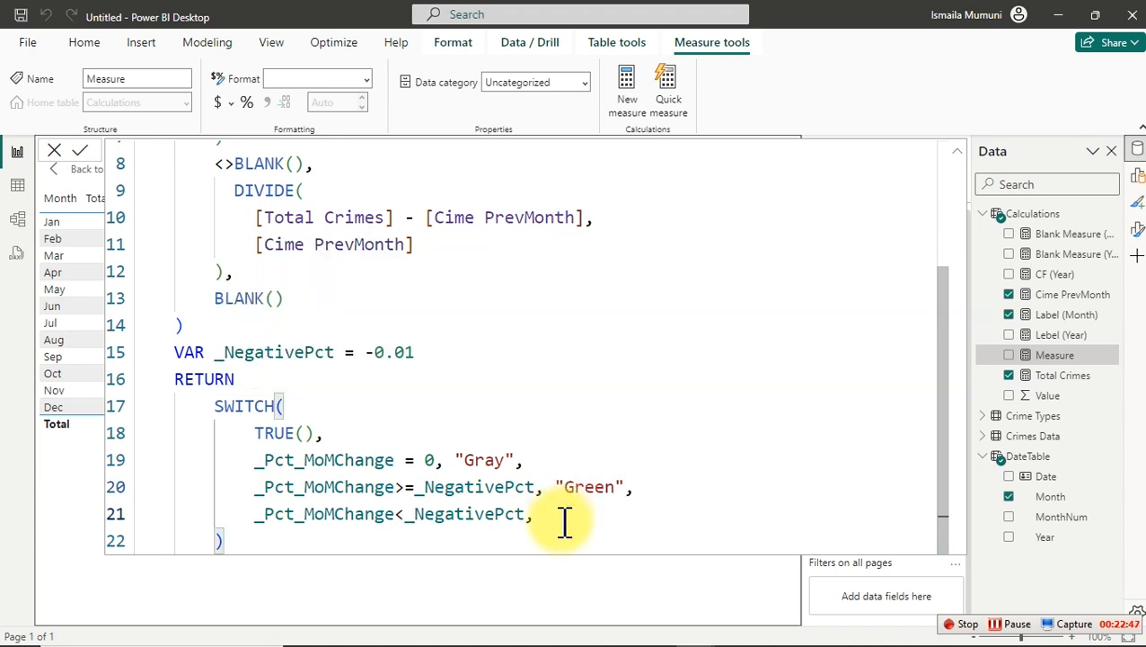
{"action": "type", "text": "\"Red\""}
{"action": "key", "text": "Return"}
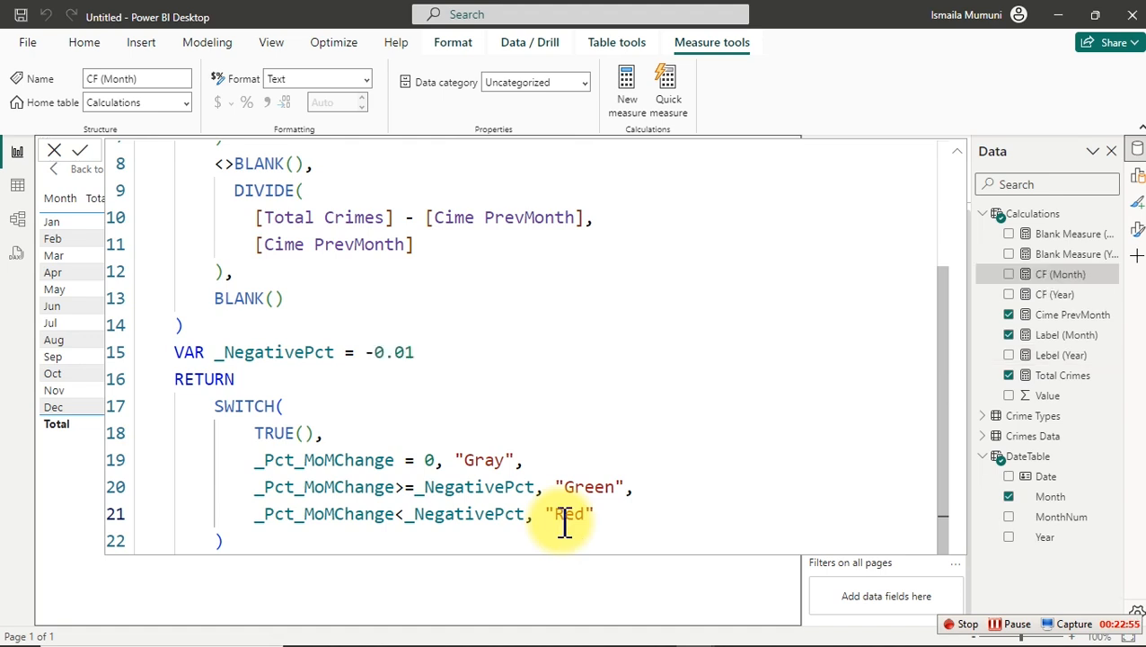
{"action": "scroll", "coordinate": [564, 523], "scroll_direction": "up", "scroll_amount": 3}
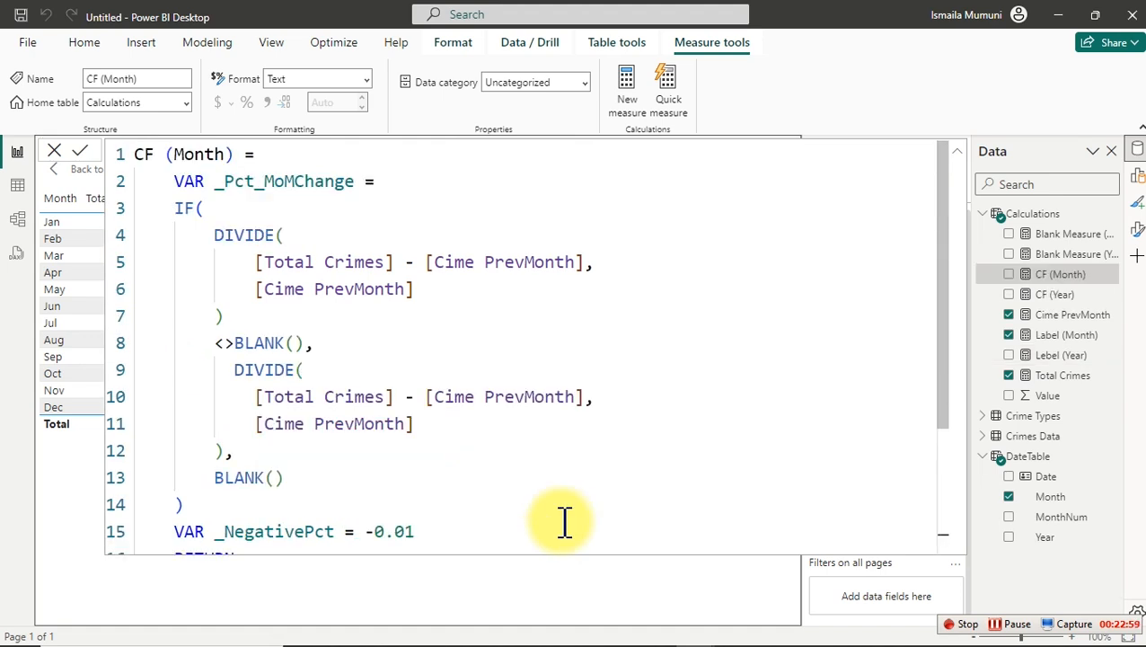
Turn on conditional font color for the Label (Month) column in the table's cell elements.
{"action": "left_click", "coordinate": [1056, 397]}
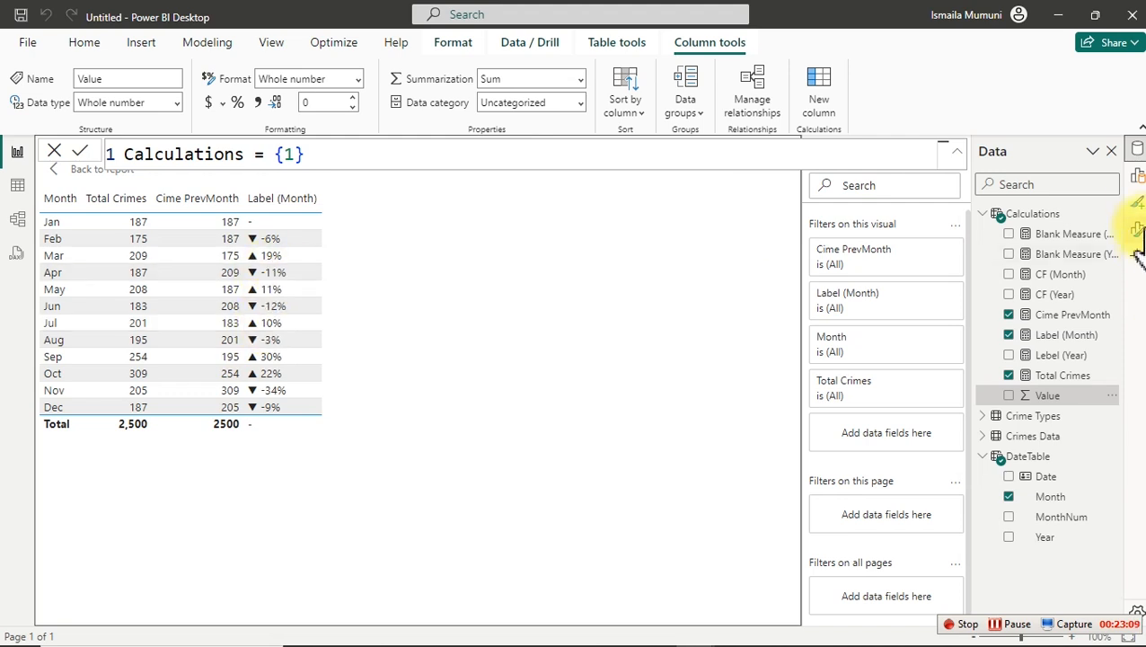
{"action": "left_click", "coordinate": [1137, 180]}
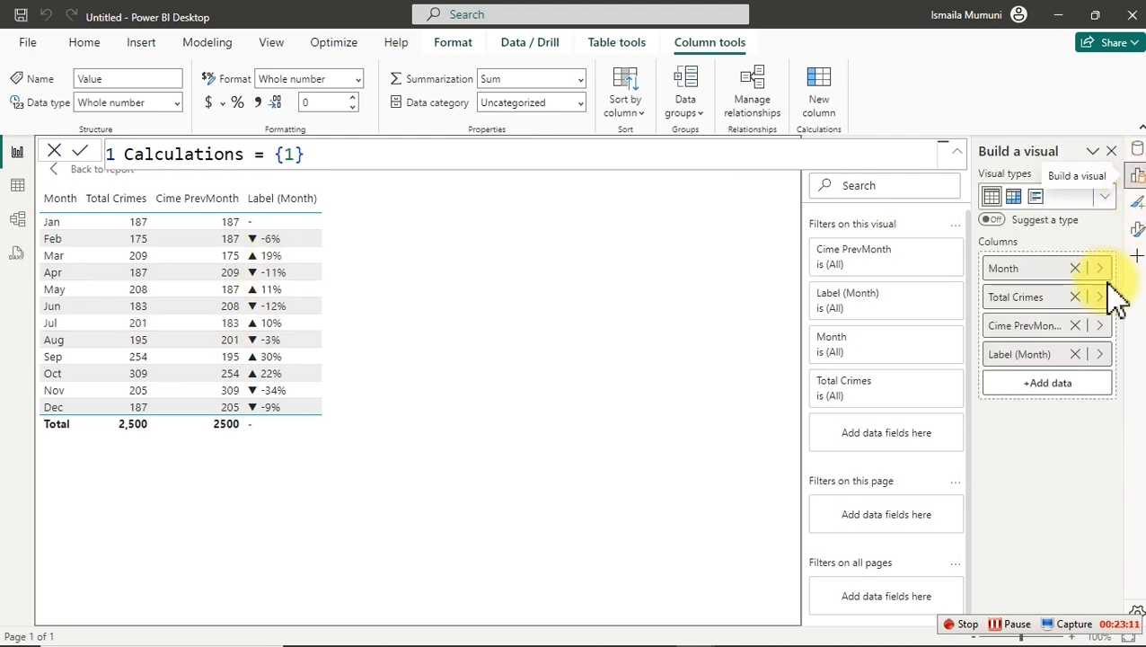
{"action": "left_click", "coordinate": [1136, 230]}
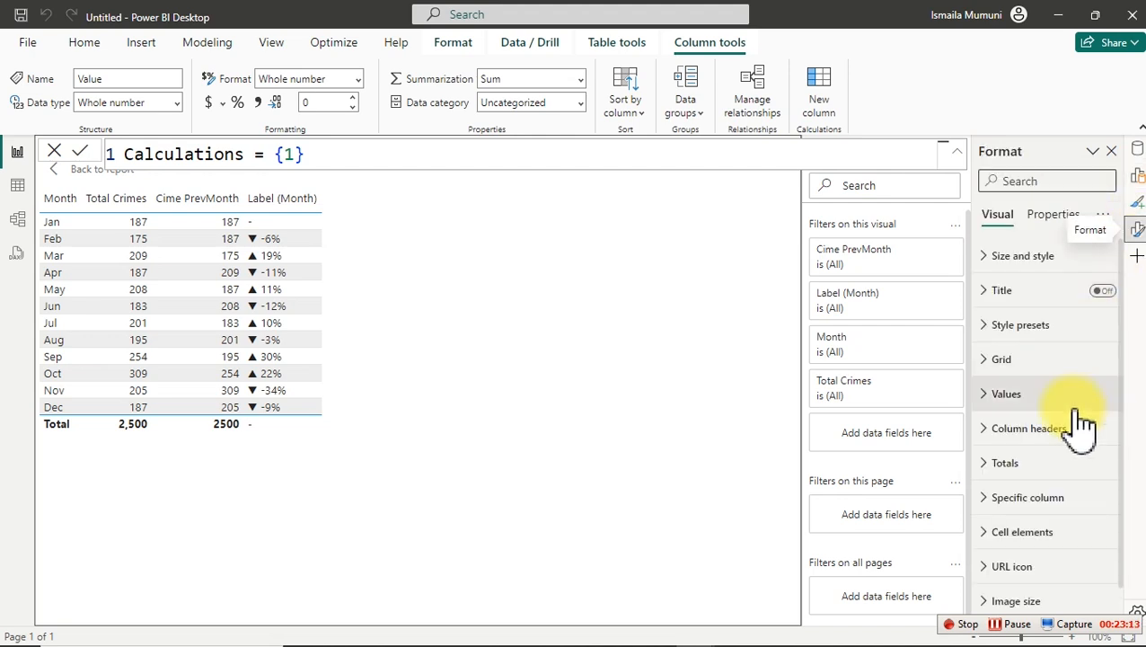
{"action": "scroll", "coordinate": [1077, 426], "scroll_direction": "down", "scroll_amount": 1}
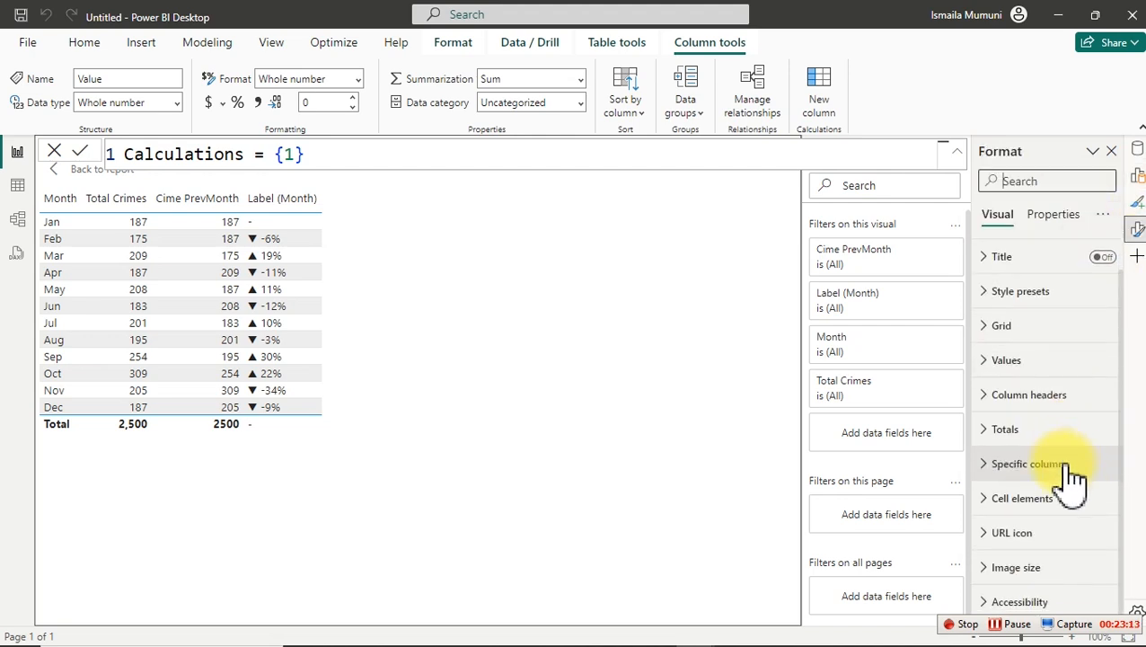
{"action": "left_click", "coordinate": [988, 501]}
{"action": "scroll", "coordinate": [1094, 508], "scroll_direction": "down", "scroll_amount": 3}
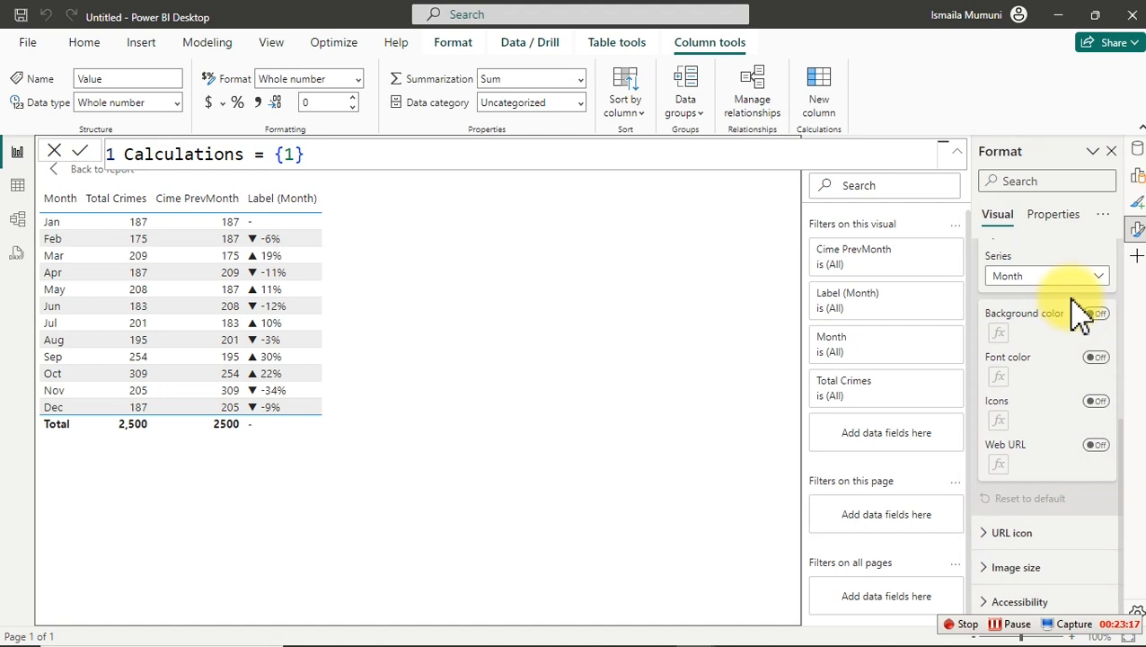
{"action": "left_click", "coordinate": [1074, 286]}
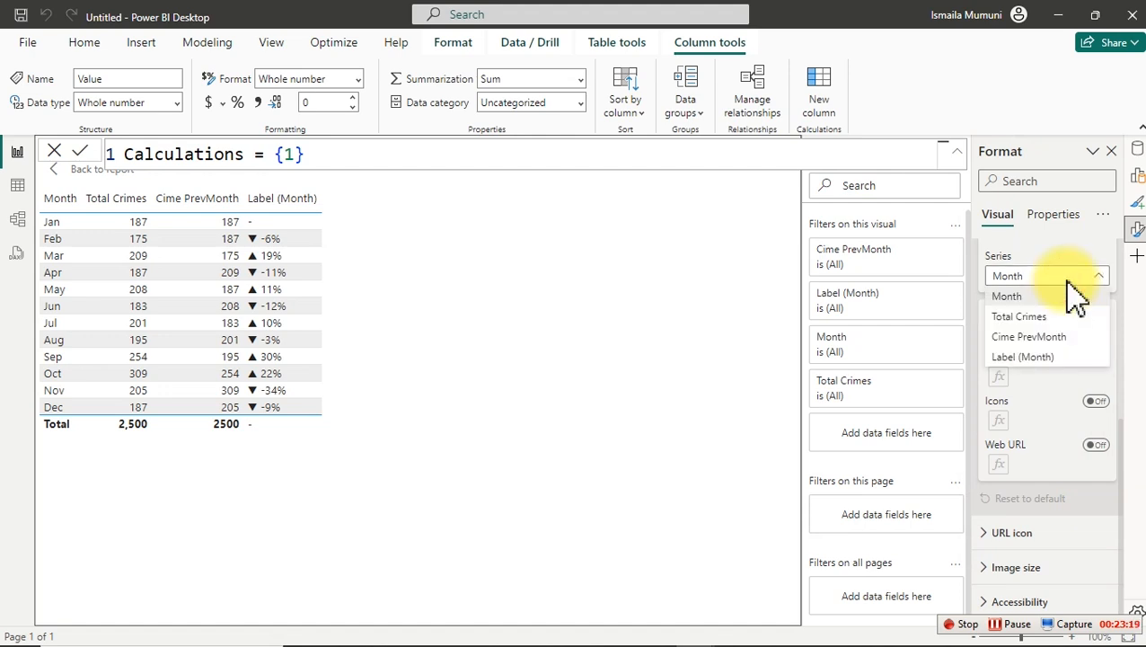
{"action": "left_click", "coordinate": [1024, 357]}
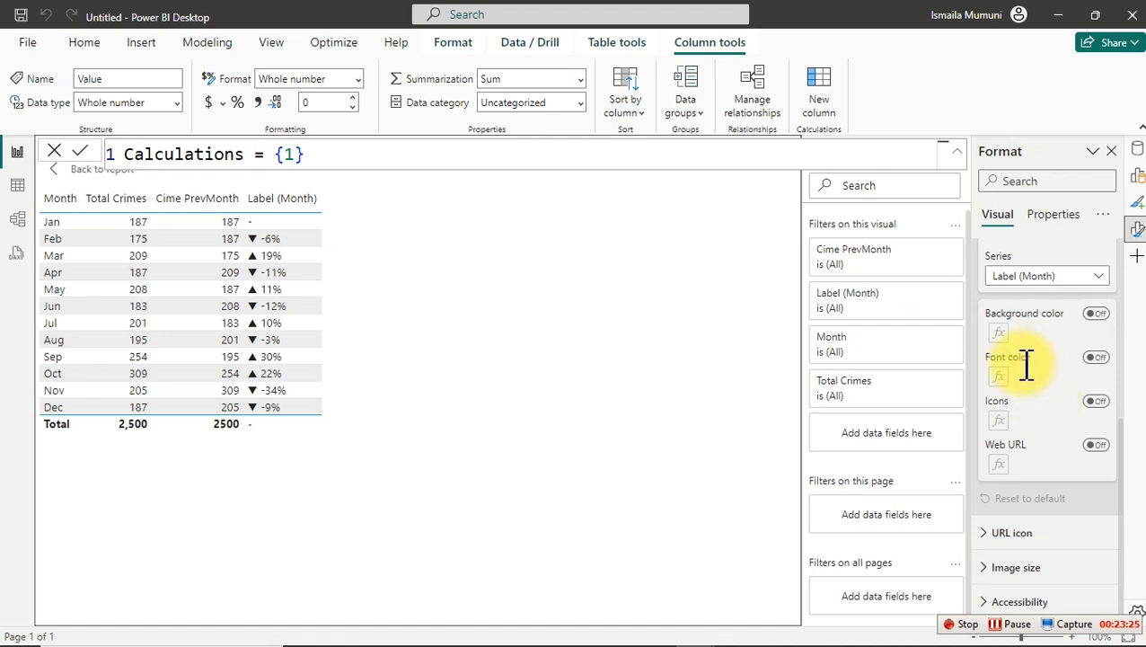
{"action": "left_click", "coordinate": [1097, 358]}
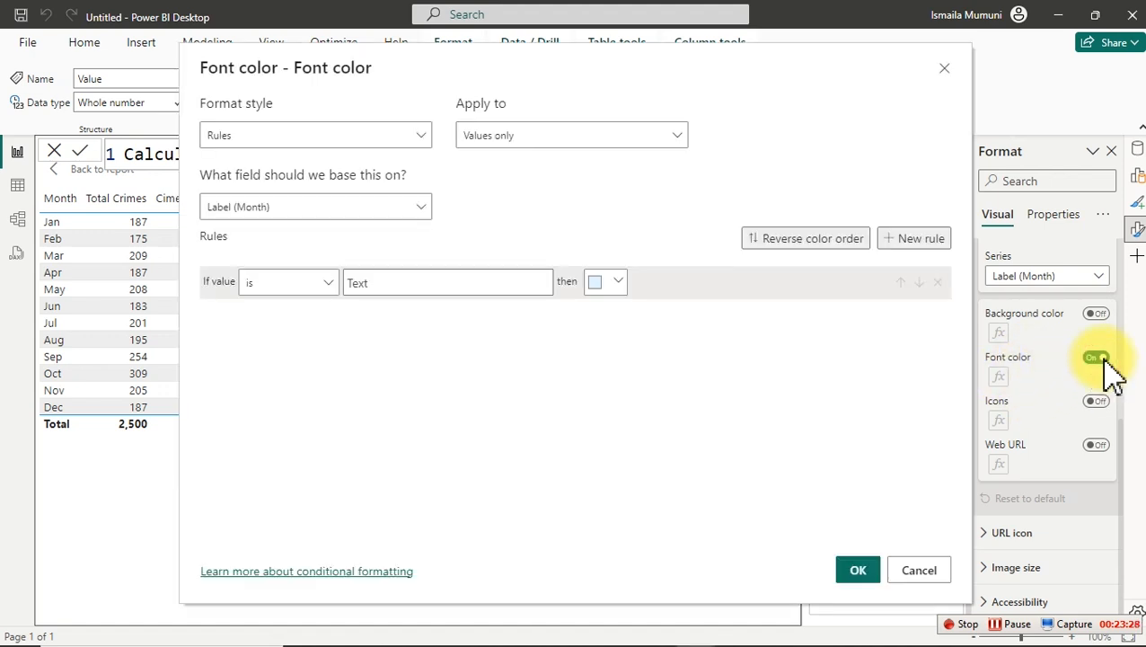
Base the font color on the field value of the CF (Month) measure, apply it and return to the report page.
{"action": "left_click", "coordinate": [357, 147]}
{"action": "left_click", "coordinate": [289, 216]}
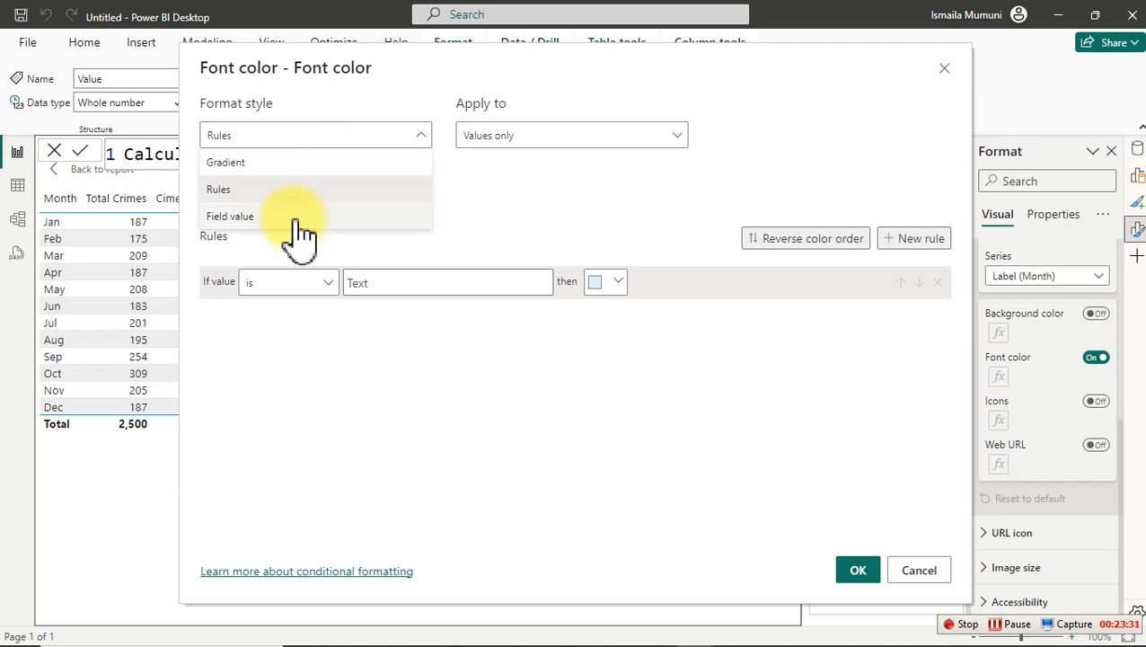
{"action": "left_click", "coordinate": [312, 212]}
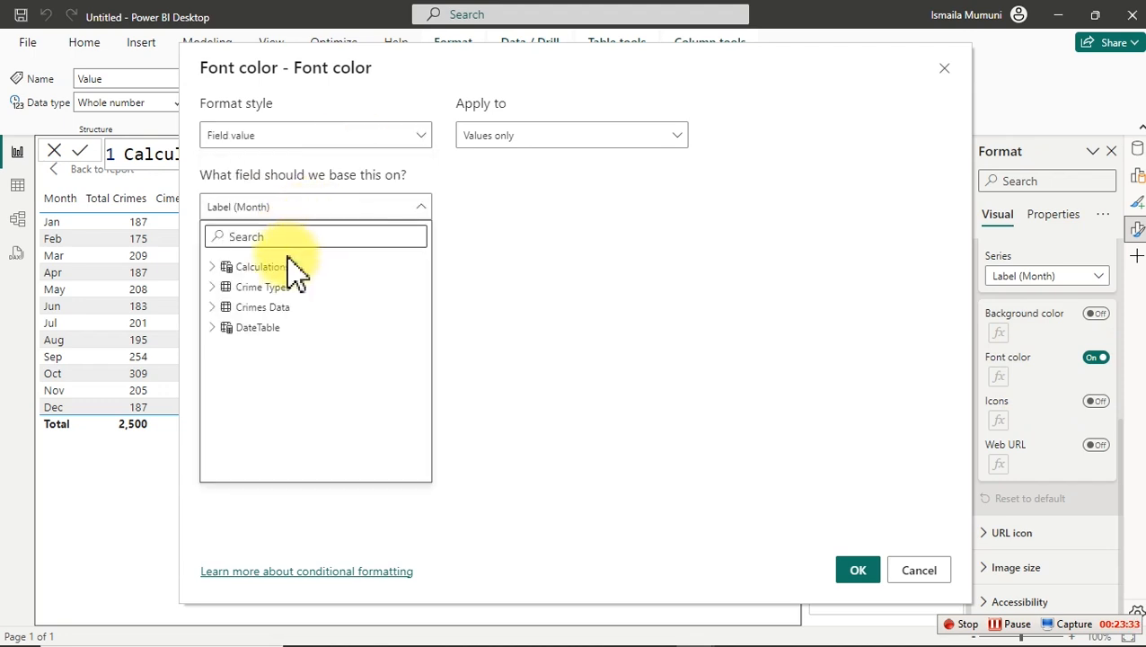
{"action": "left_click", "coordinate": [213, 266]}
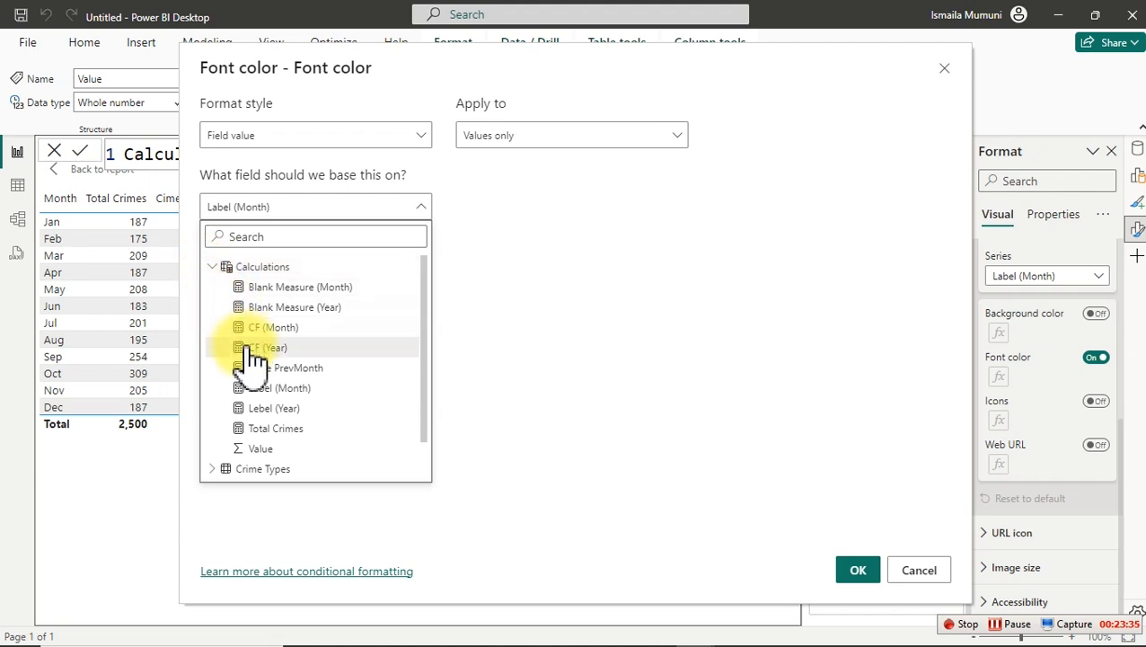
{"action": "left_click", "coordinate": [262, 328]}
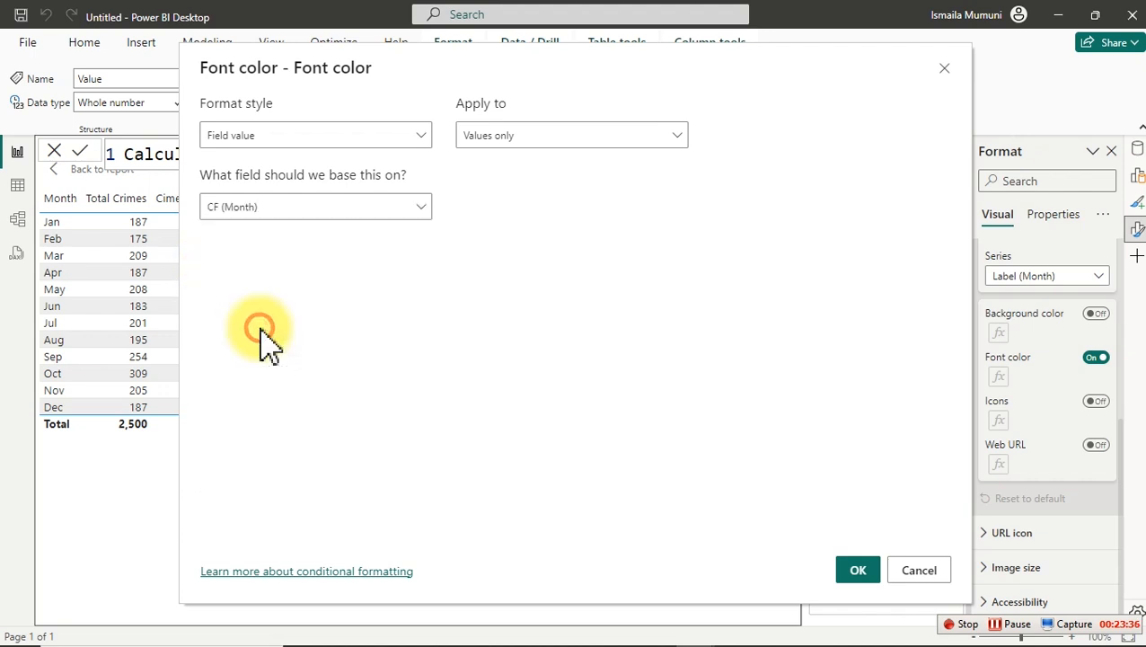
{"action": "left_click", "coordinate": [861, 575]}
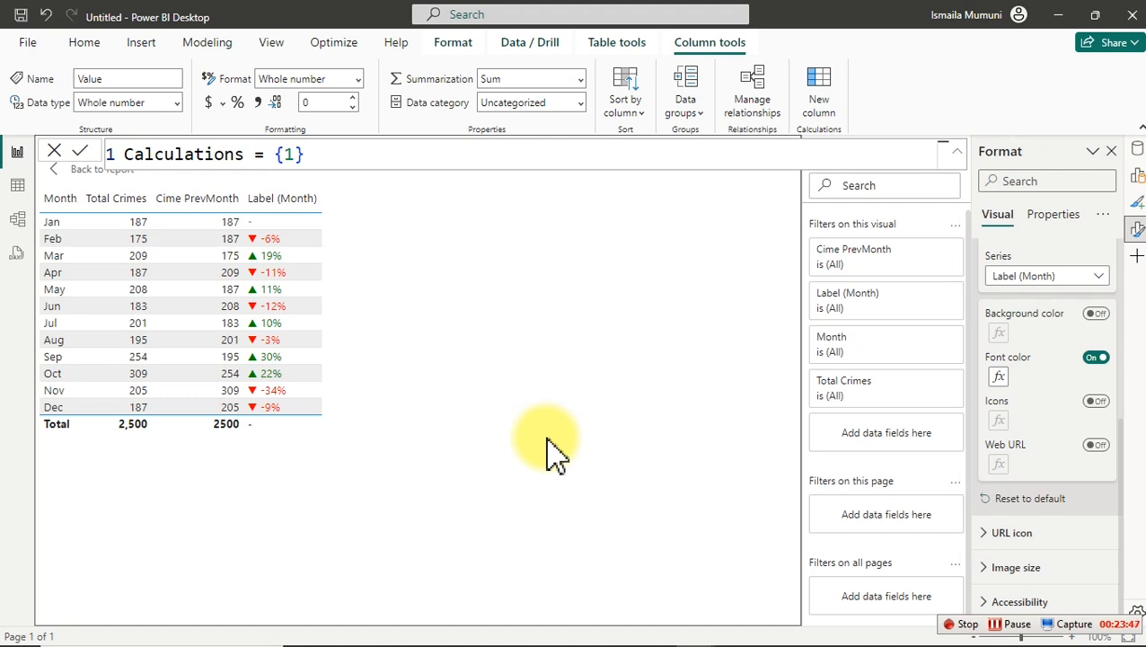
{"action": "left_click", "coordinate": [86, 175]}
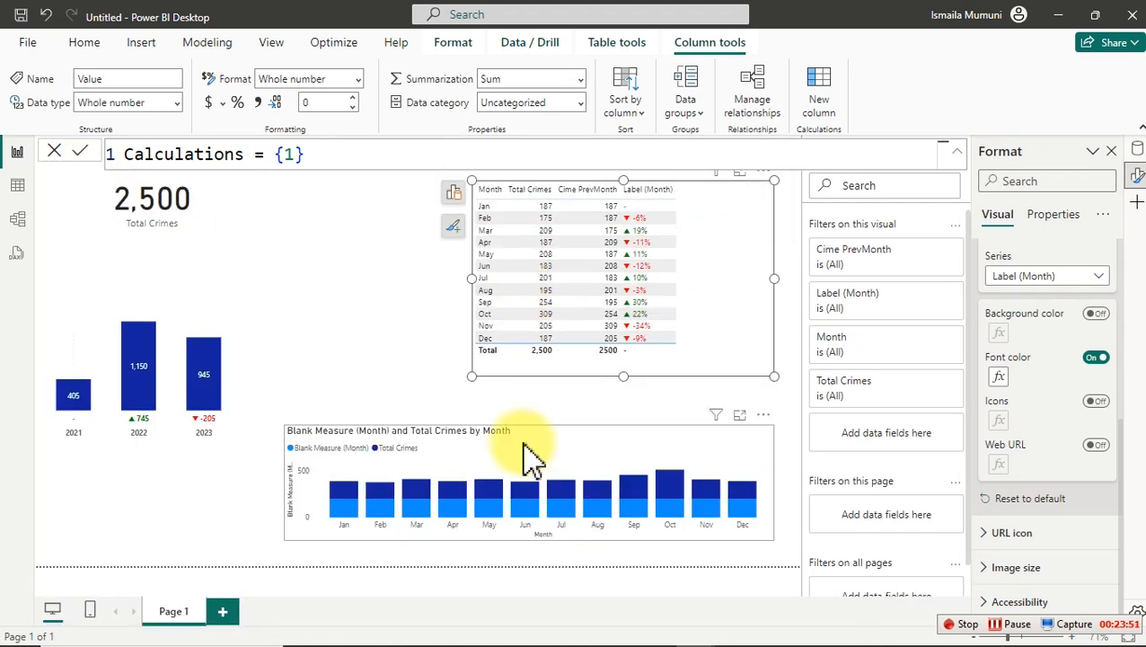
Turn off the legend and the Y-axis title and values on the monthly stacked column chart.
{"action": "left_click", "coordinate": [532, 447]}
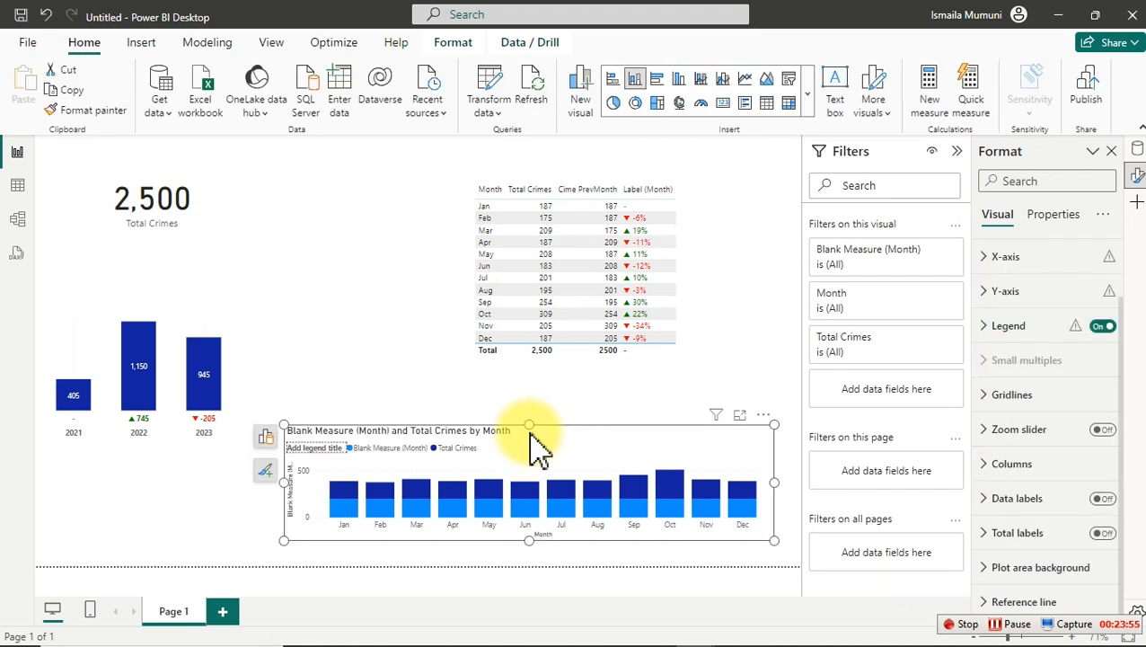
{"action": "left_click", "coordinate": [1101, 327]}
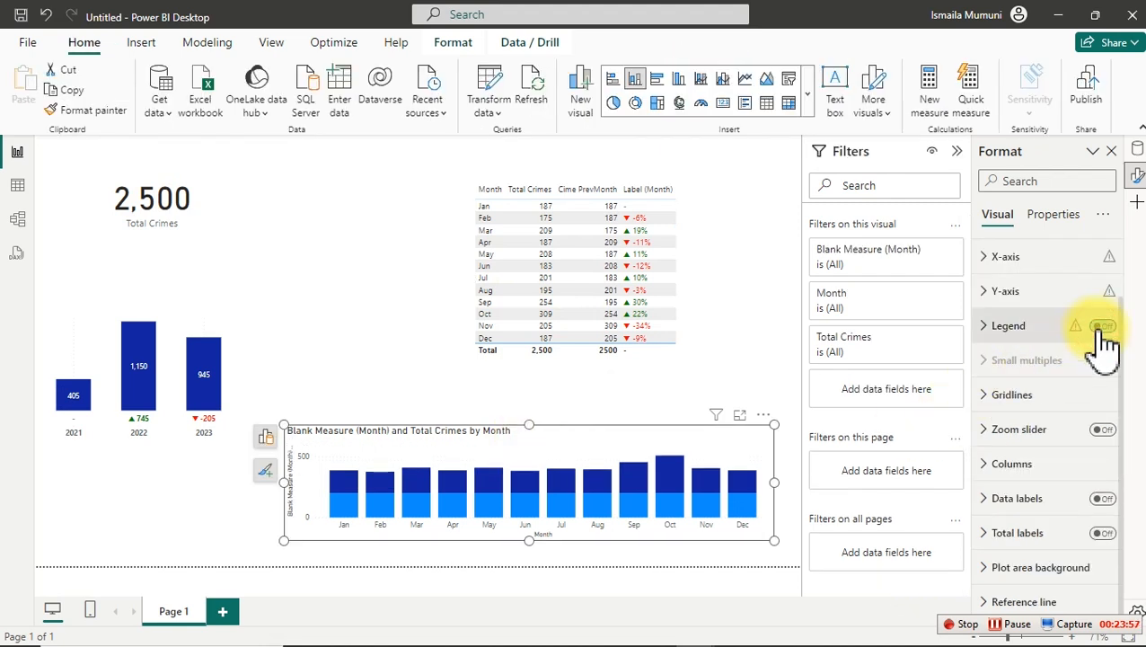
{"action": "left_click", "coordinate": [1033, 301]}
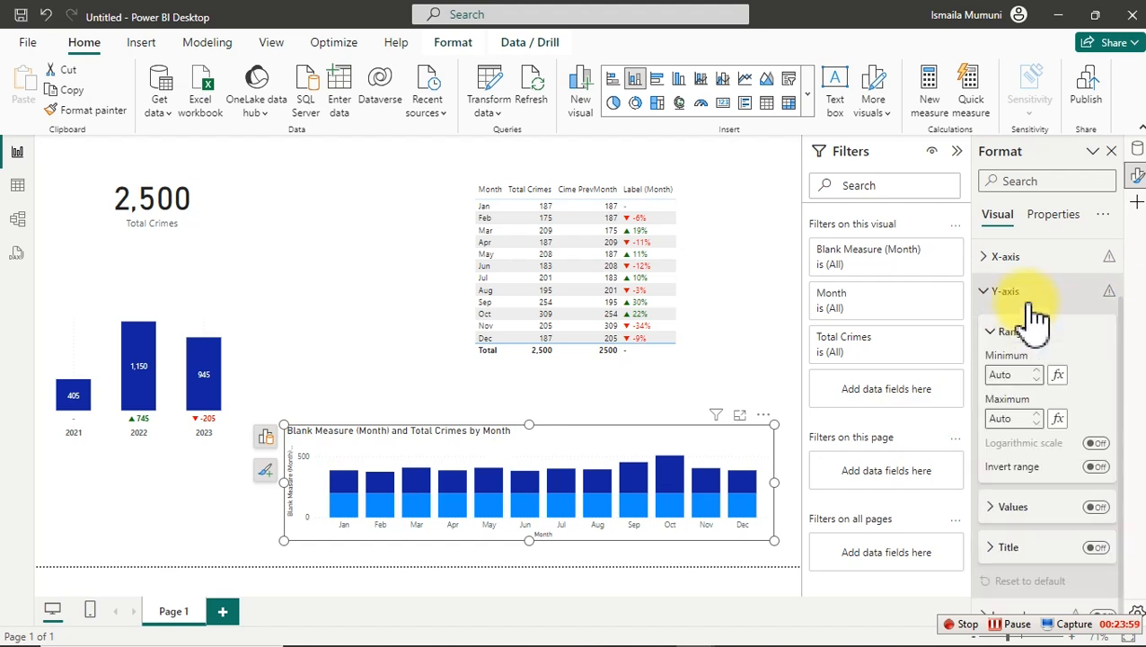
{"action": "left_click", "coordinate": [1096, 548]}
{"action": "left_click", "coordinate": [1095, 507]}
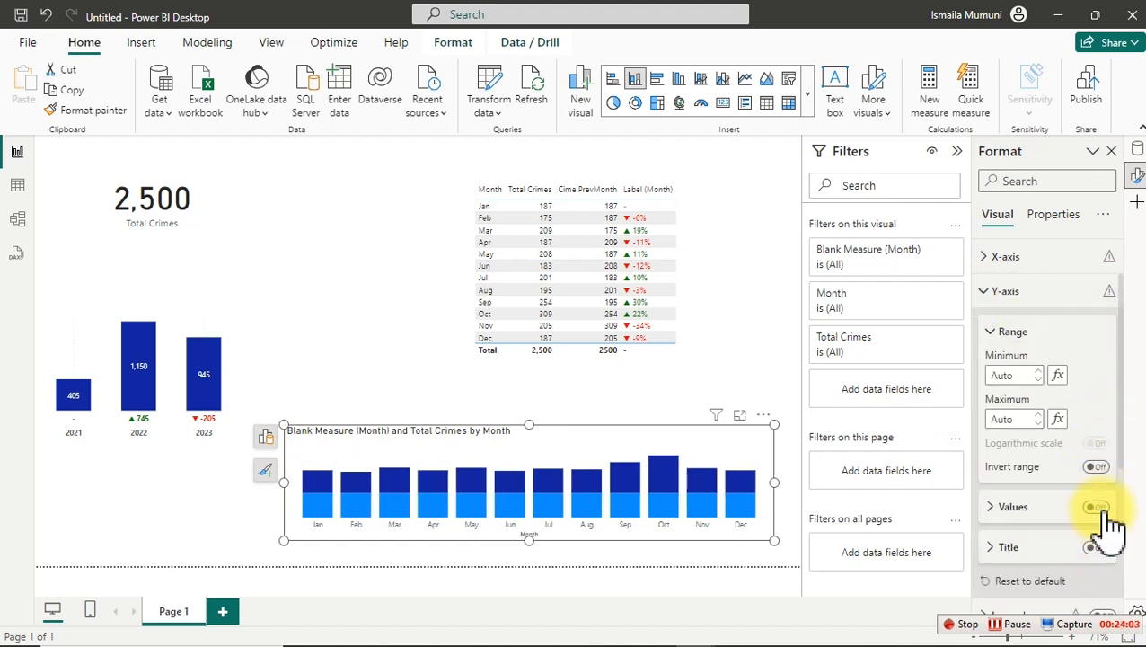
Turn off the X-axis title on the monthly column chart.
{"action": "left_click", "coordinate": [1033, 296]}
{"action": "left_click", "coordinate": [1011, 259]}
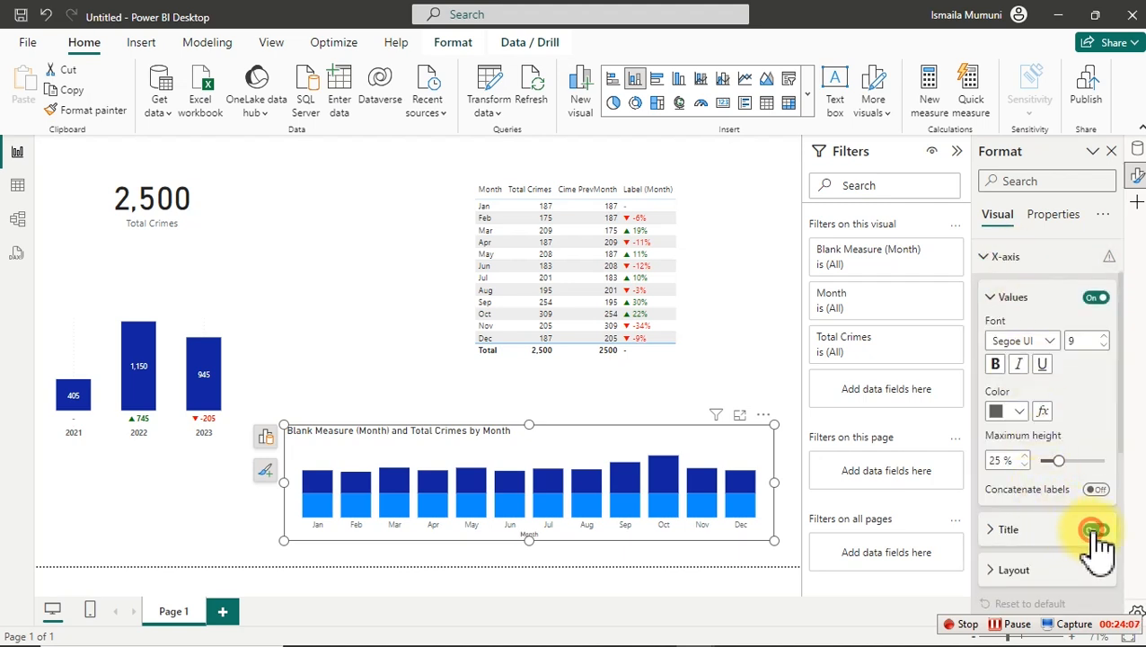
{"action": "left_click", "coordinate": [1094, 531]}
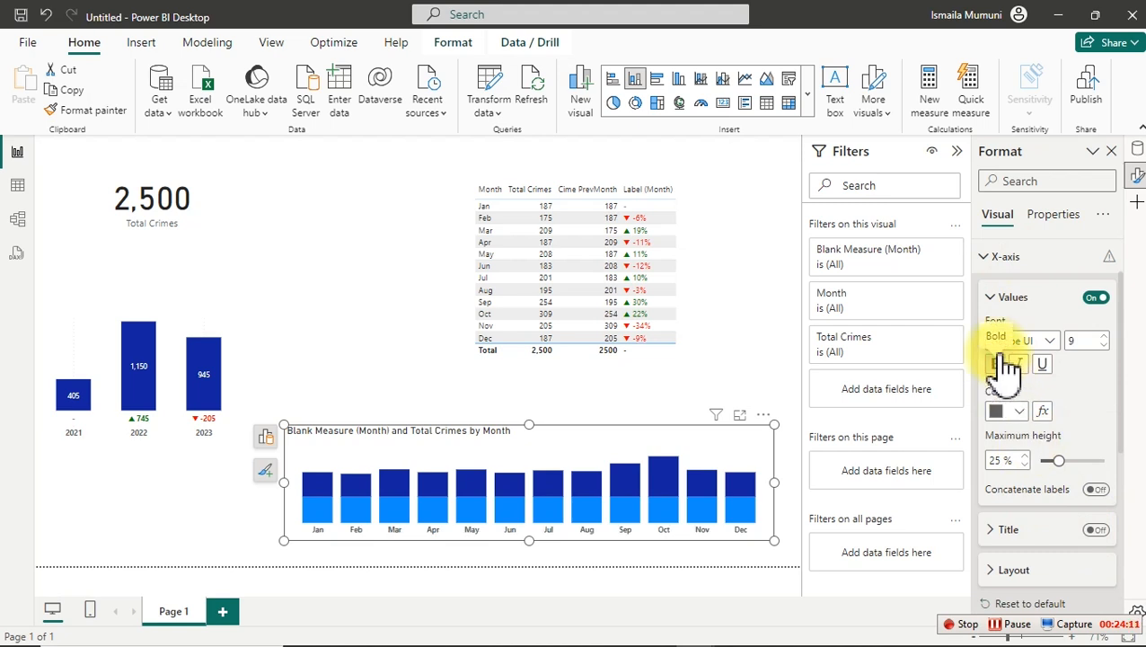
{"action": "left_click", "coordinate": [985, 258]}
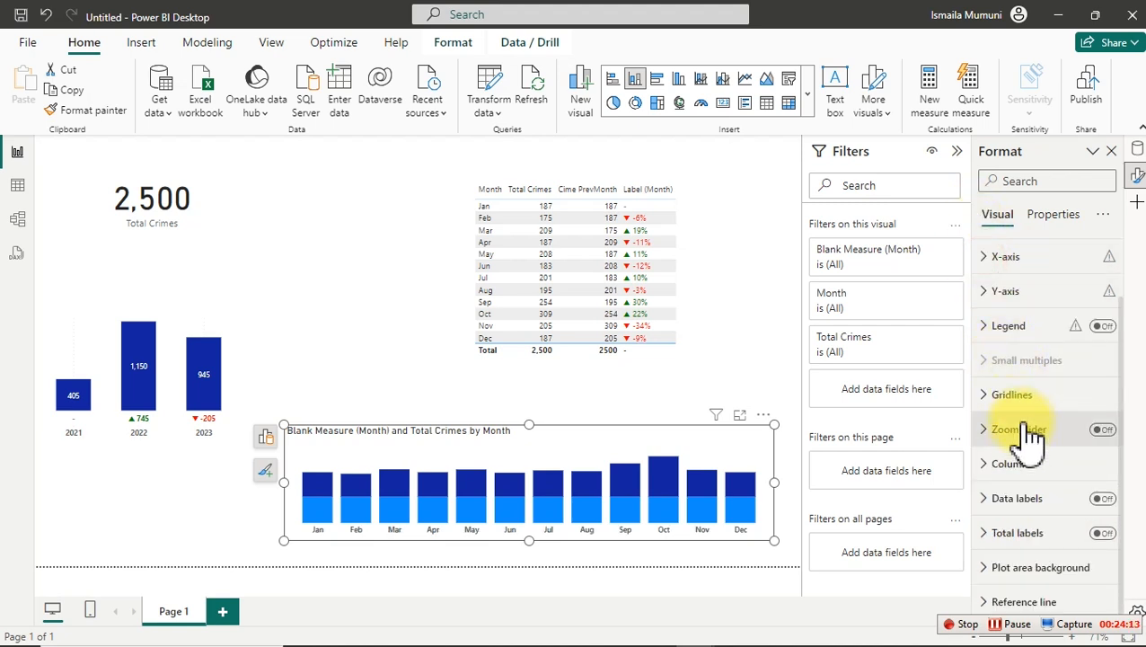
Turn on data labels for the monthly column chart and apply their settings to the Blank Measure (Month) series.
{"action": "left_click", "coordinate": [1105, 499]}
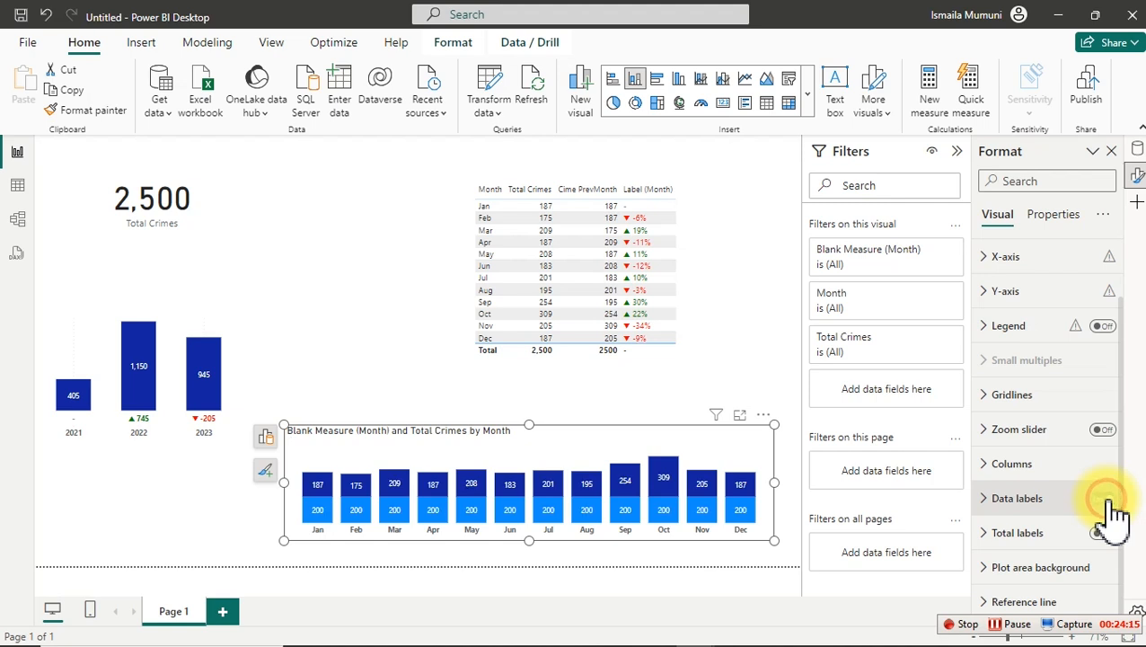
{"action": "left_click", "coordinate": [992, 501]}
{"action": "scroll", "coordinate": [1033, 525], "scroll_direction": "down", "scroll_amount": 5}
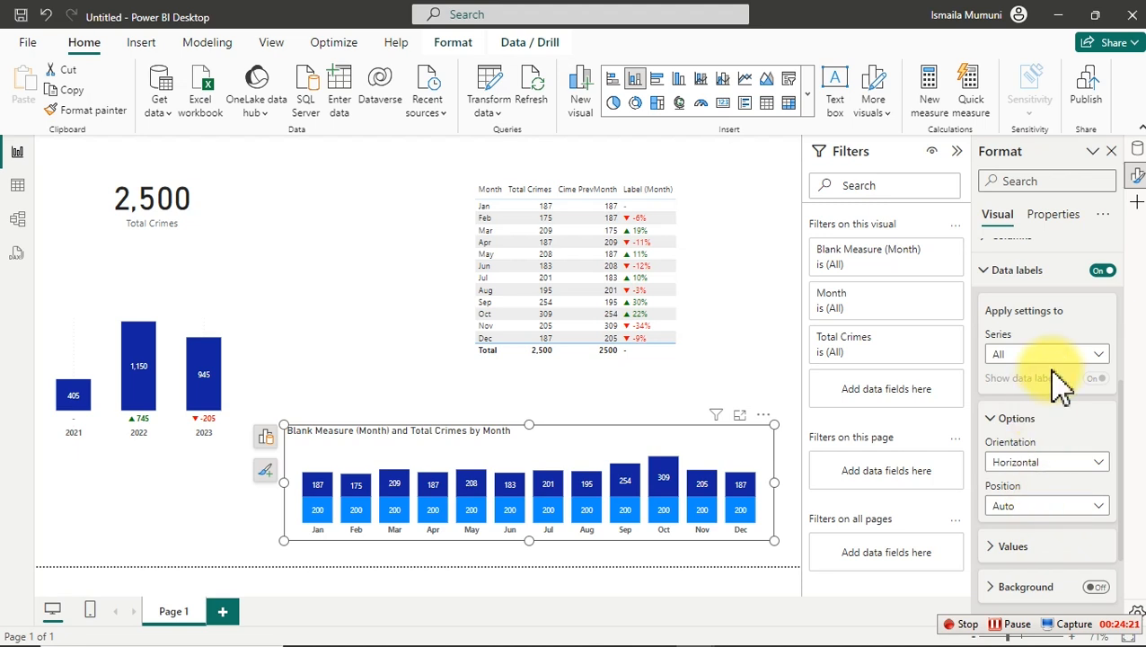
{"action": "scroll", "coordinate": [1060, 387], "scroll_direction": "down", "scroll_amount": 3}
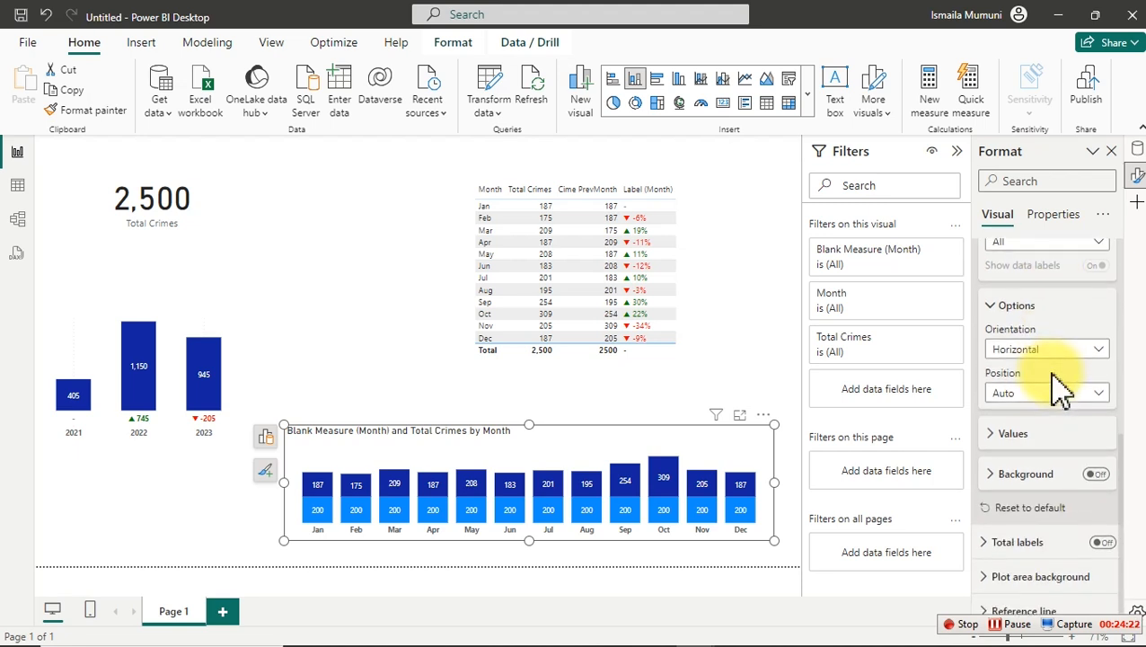
{"action": "left_click", "coordinate": [1004, 435]}
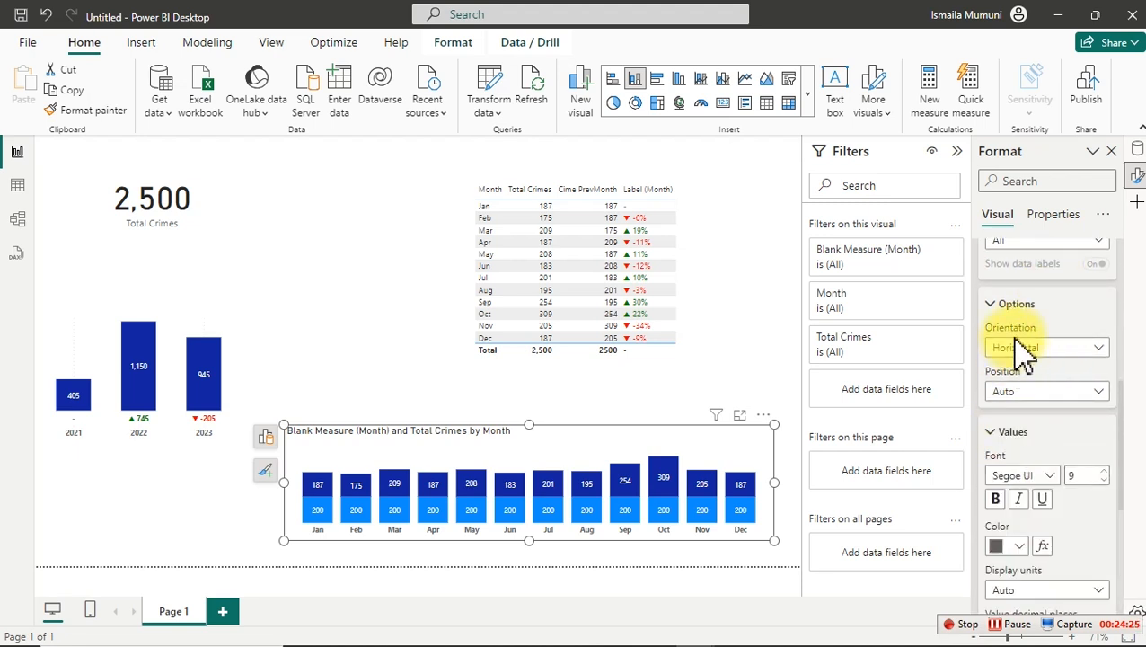
{"action": "scroll", "coordinate": [1043, 404], "scroll_direction": "up", "scroll_amount": 3}
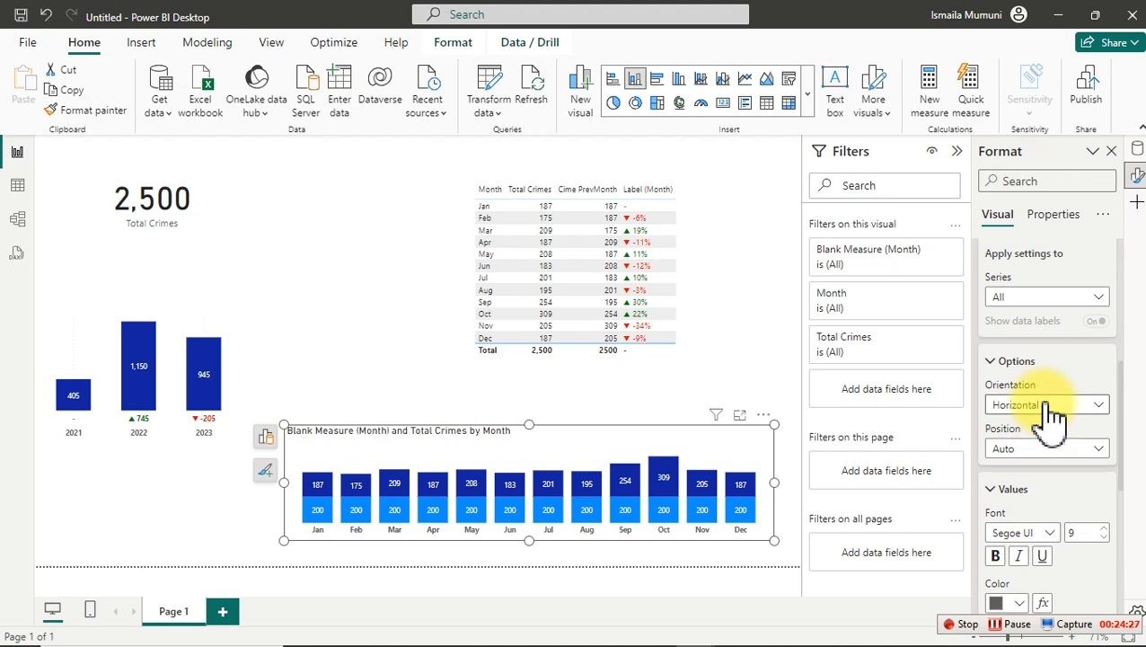
{"action": "left_click", "coordinate": [1039, 358]}
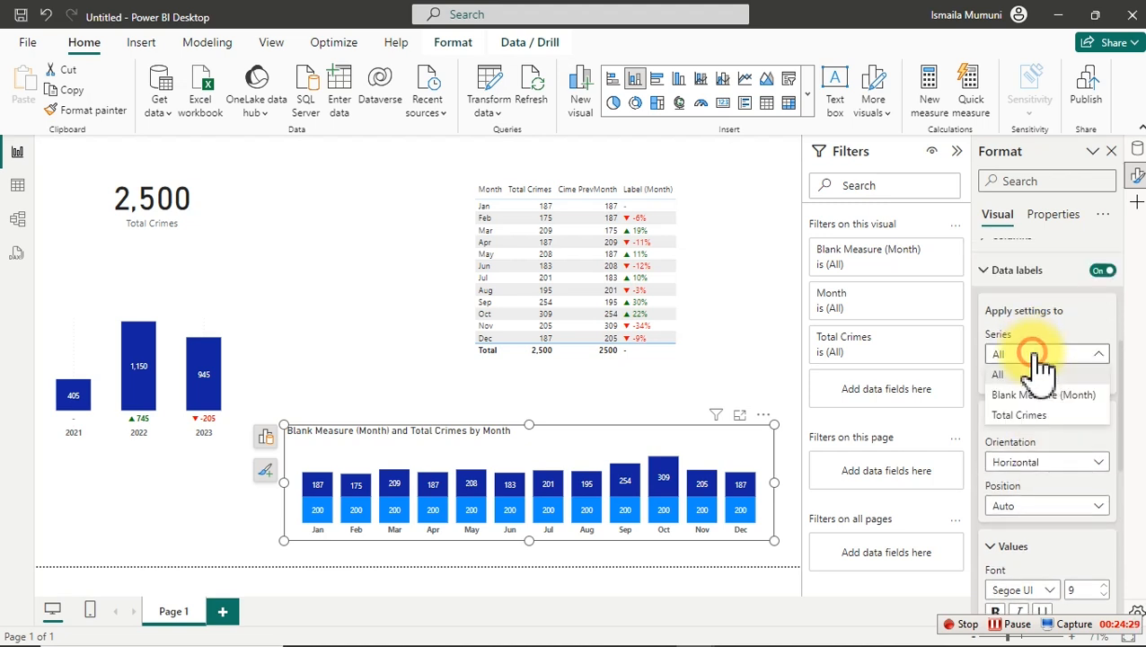
{"action": "left_click", "coordinate": [1028, 397]}
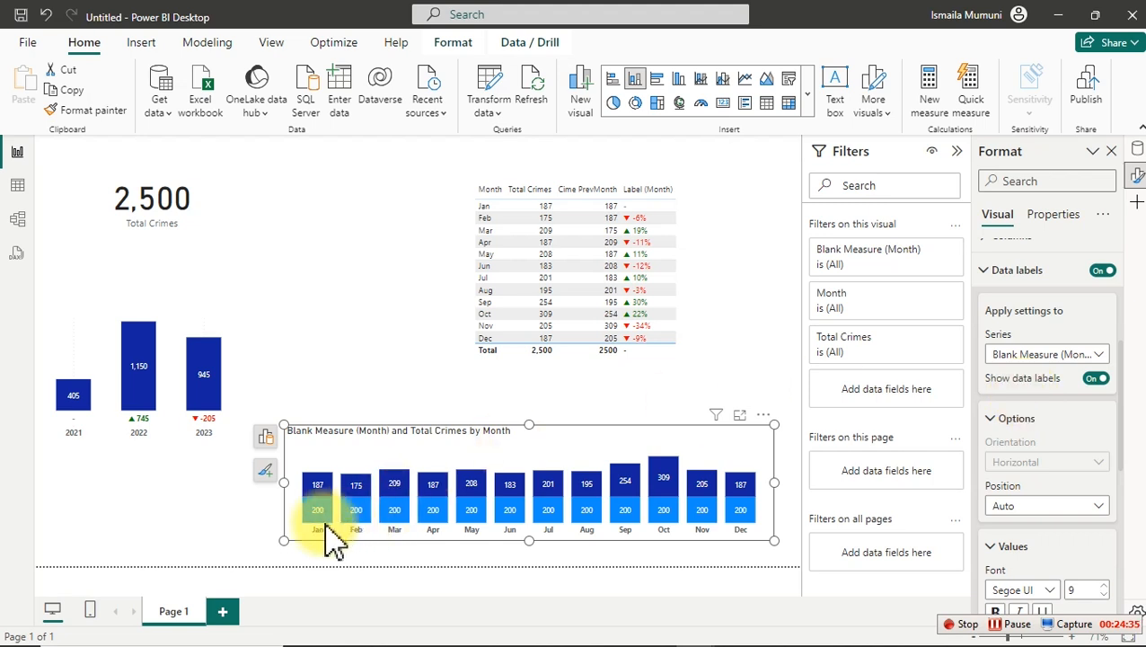
Enable a custom label for the Blank Measure (Month) data labels, using the Label (Month) measure from Calculations.
{"action": "scroll", "coordinate": [1064, 474], "scroll_direction": "down", "scroll_amount": 5}
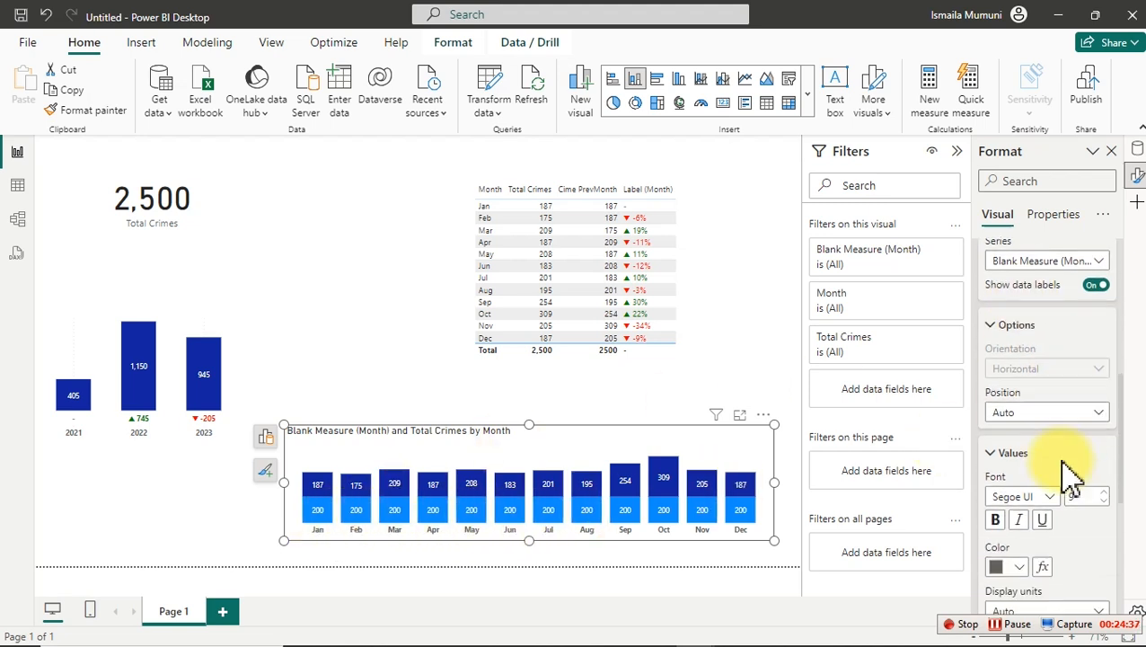
{"action": "scroll", "coordinate": [1071, 476], "scroll_direction": "down", "scroll_amount": 1}
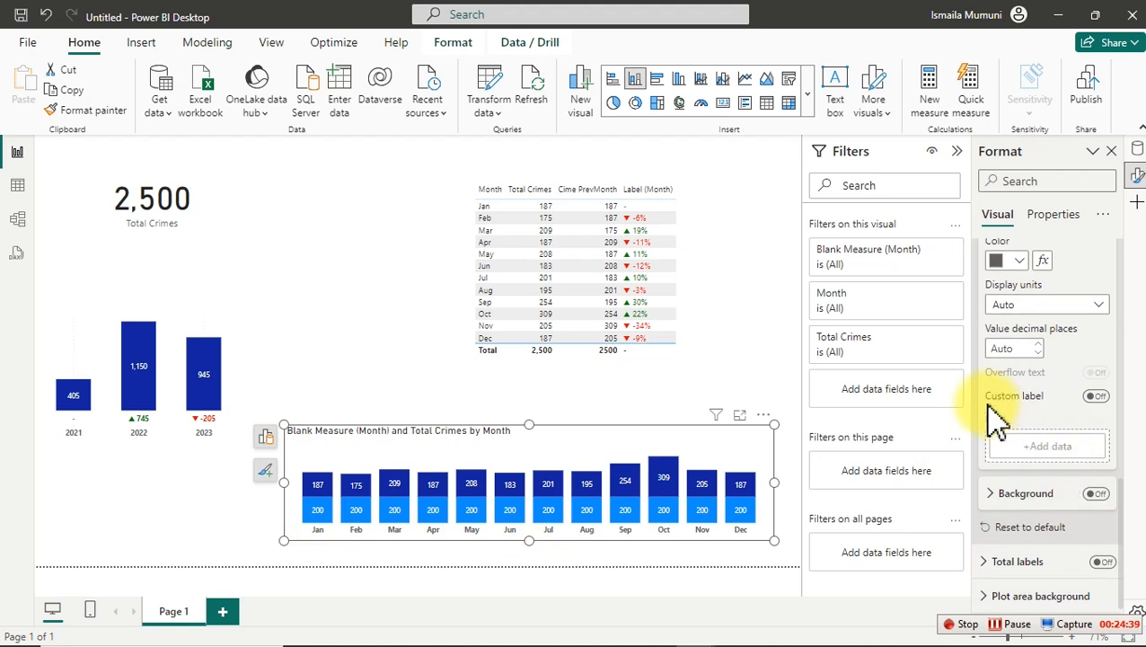
{"action": "left_click", "coordinate": [1108, 402]}
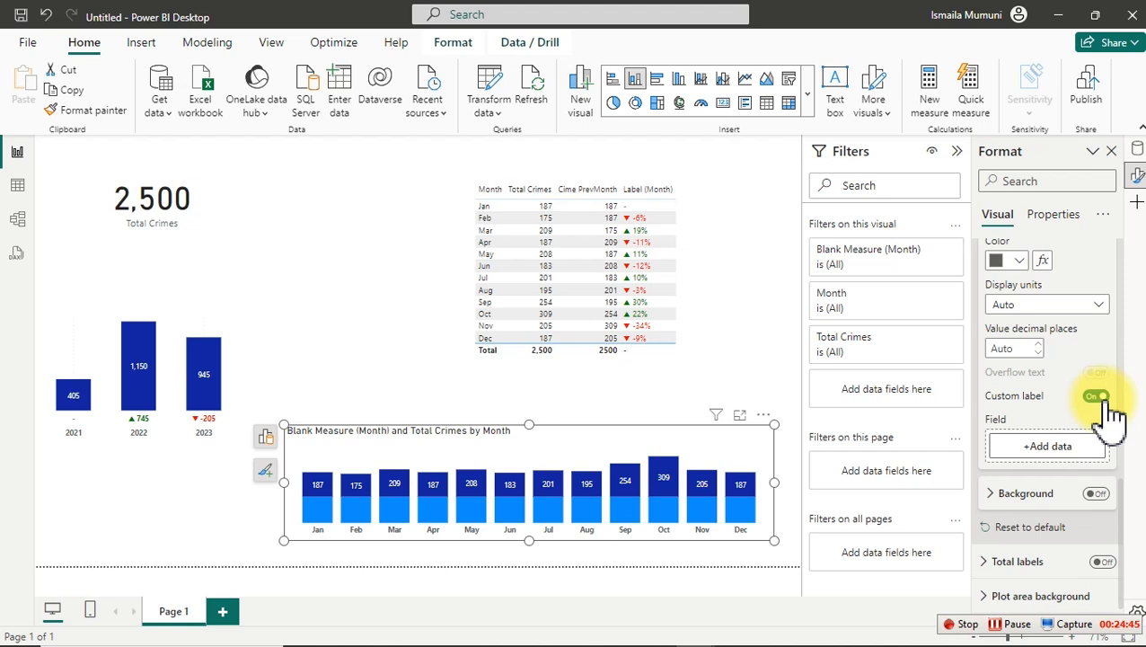
{"action": "left_click", "coordinate": [1049, 446]}
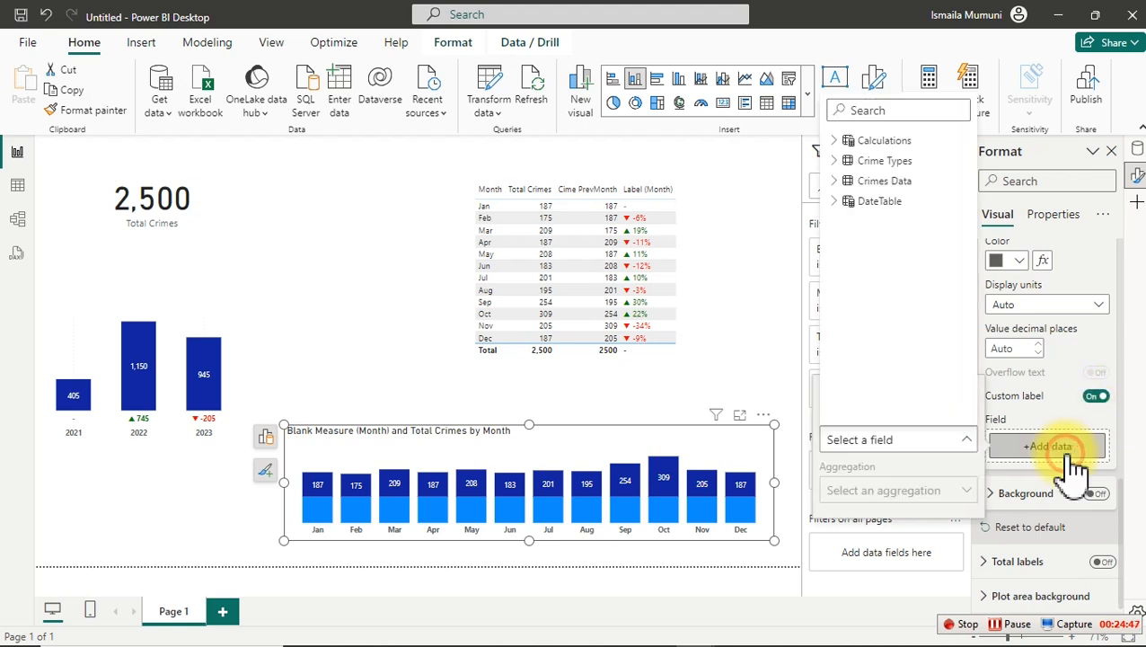
{"action": "left_click", "coordinate": [841, 144]}
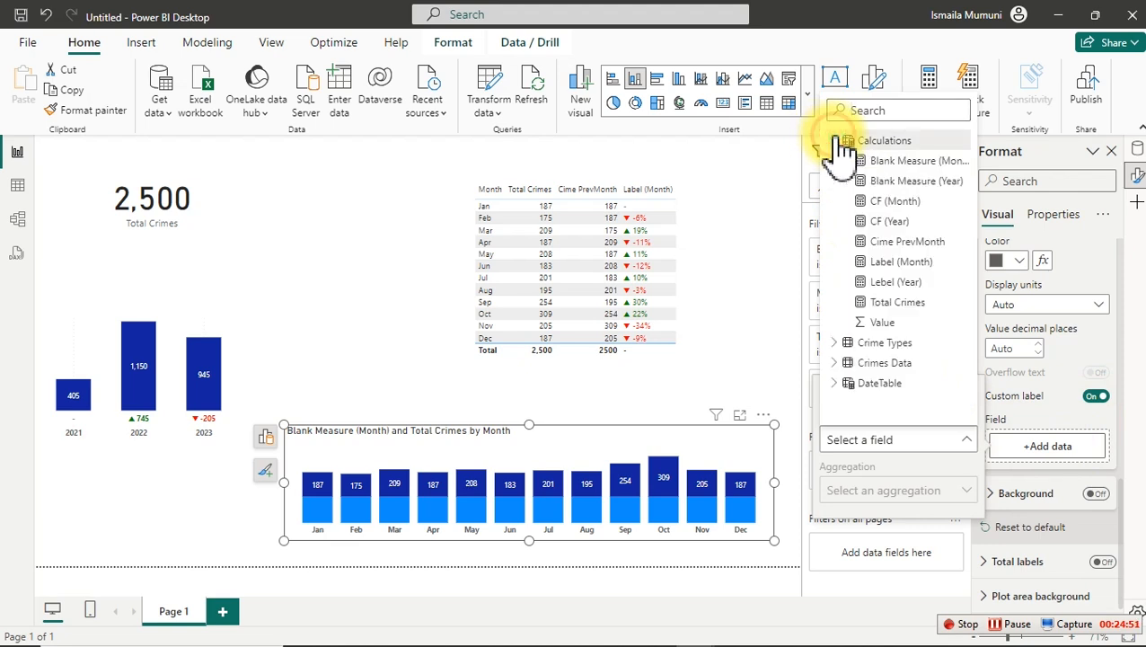
{"action": "left_click", "coordinate": [898, 265]}
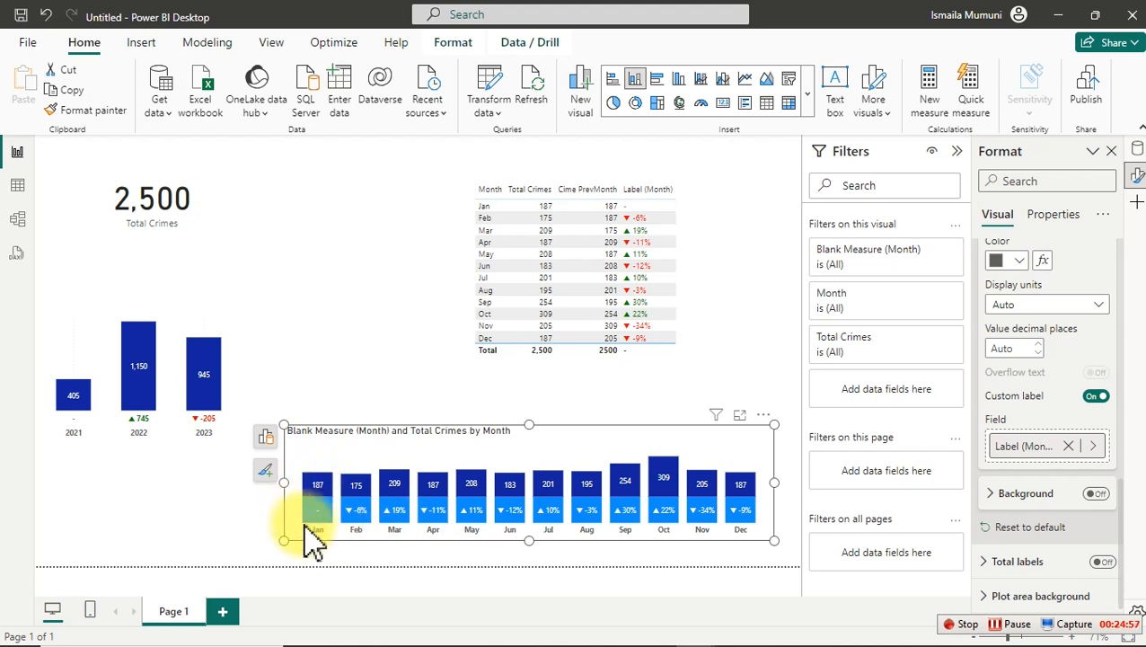
{"action": "mouse_move", "coordinate": [312, 512]}
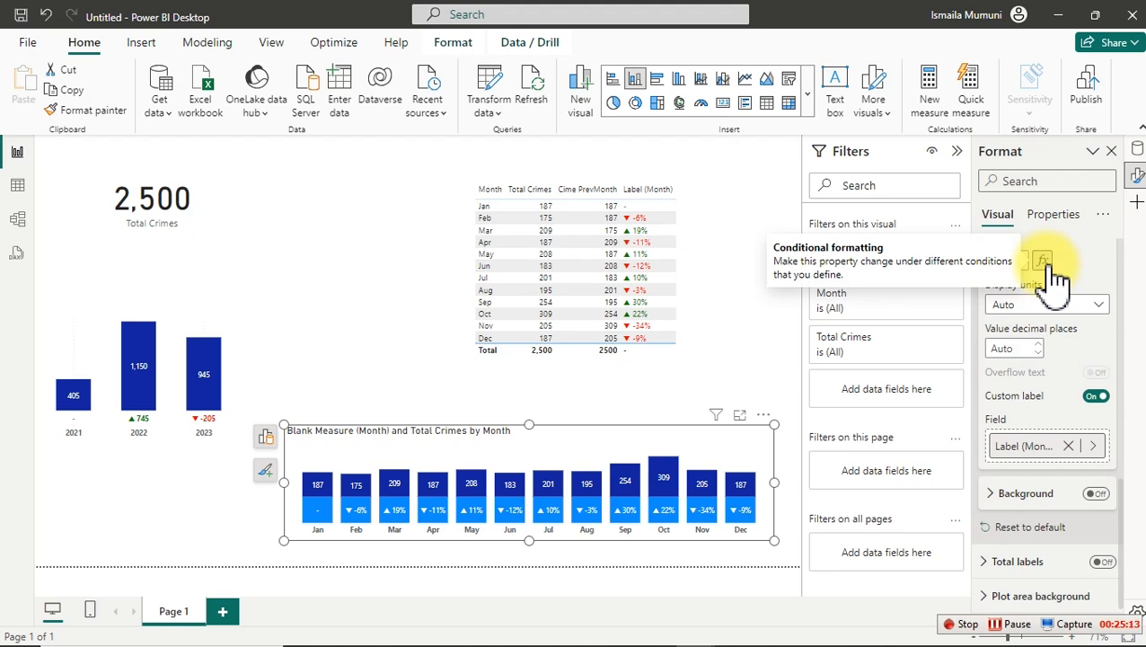
Color the Blank Measure (Month) data labels by field value, based on the CF (Month) measure from Calculations.
{"action": "scroll", "coordinate": [1058, 279], "scroll_direction": "up", "scroll_amount": 1}
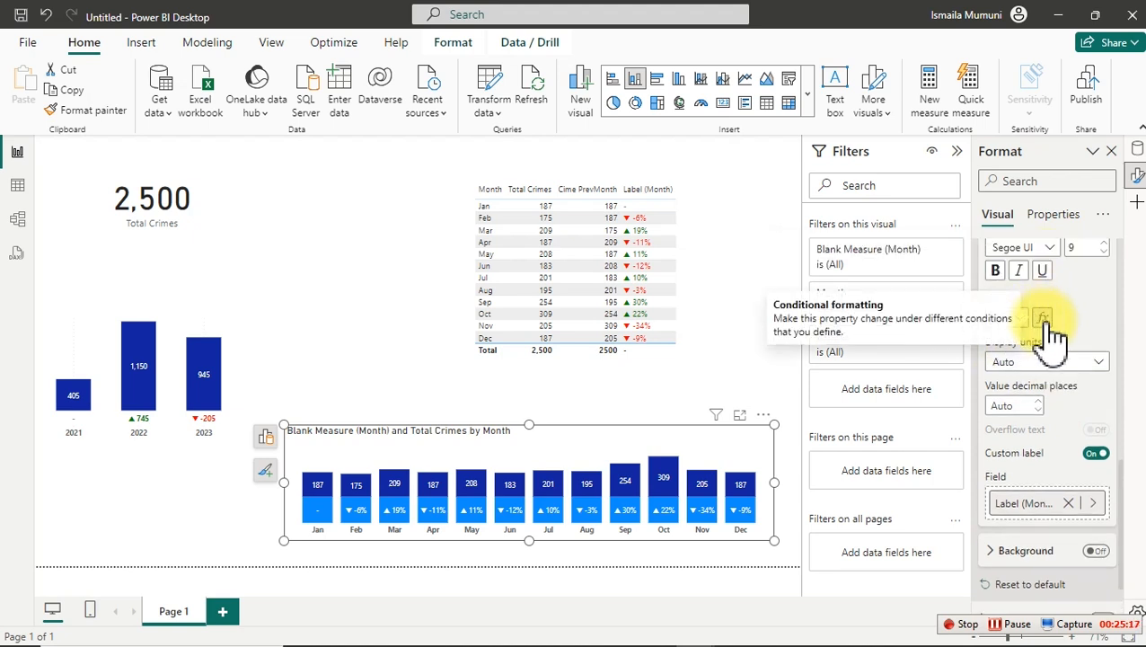
{"action": "left_click", "coordinate": [1044, 318]}
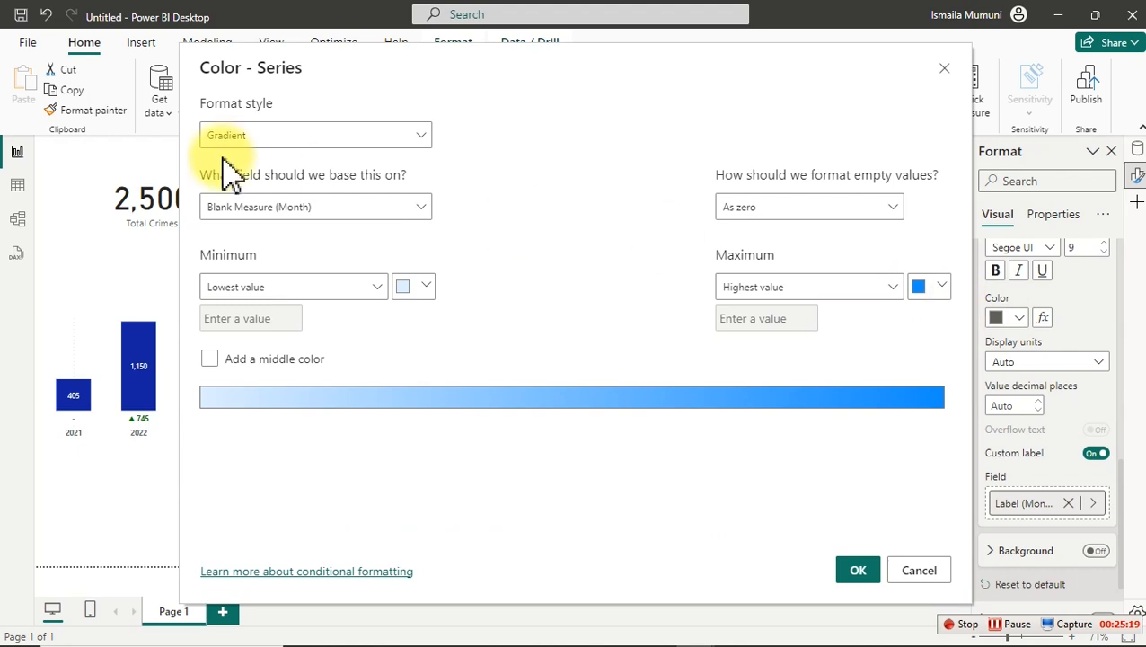
{"action": "left_click", "coordinate": [289, 137]}
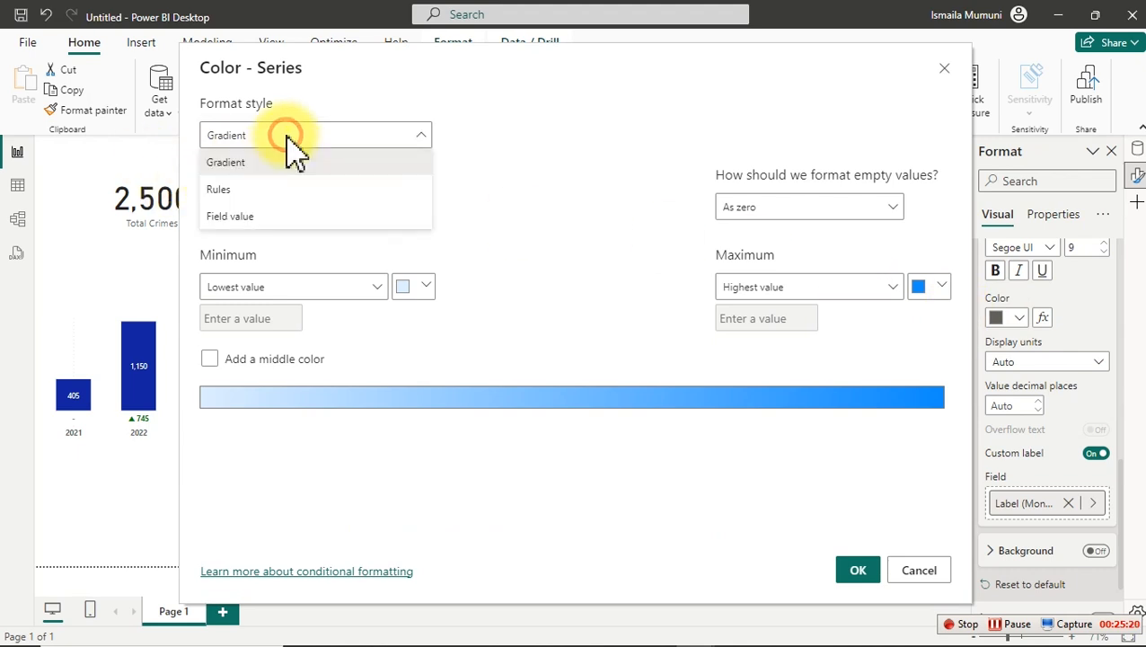
{"action": "left_click", "coordinate": [277, 218]}
{"action": "left_click", "coordinate": [306, 208]}
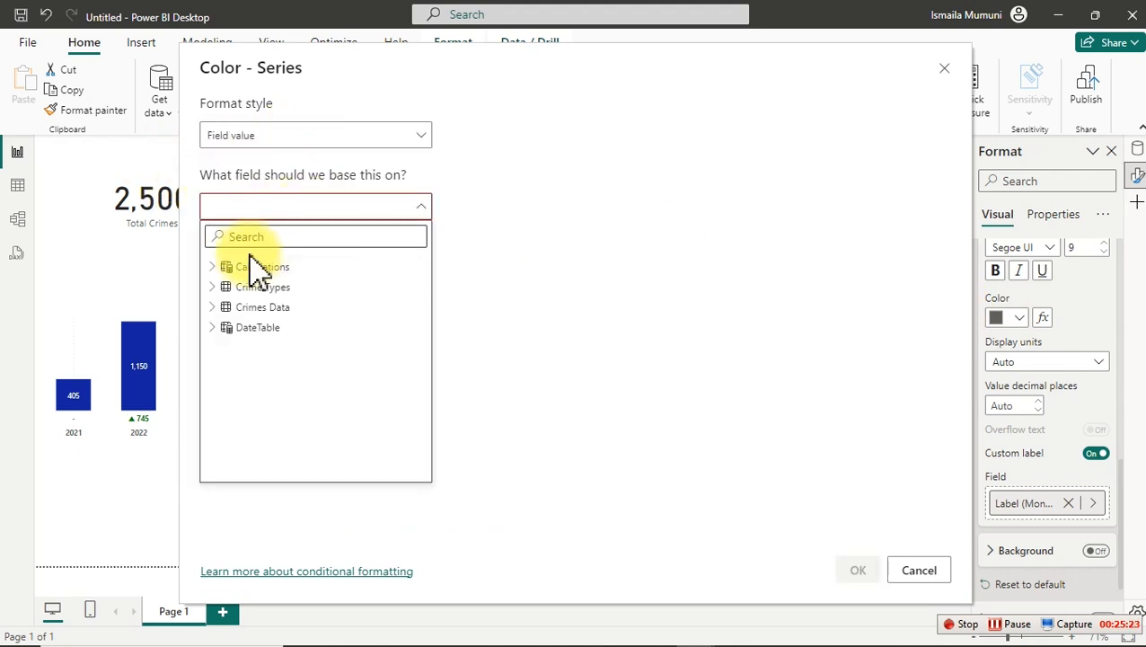
{"action": "left_click", "coordinate": [220, 268]}
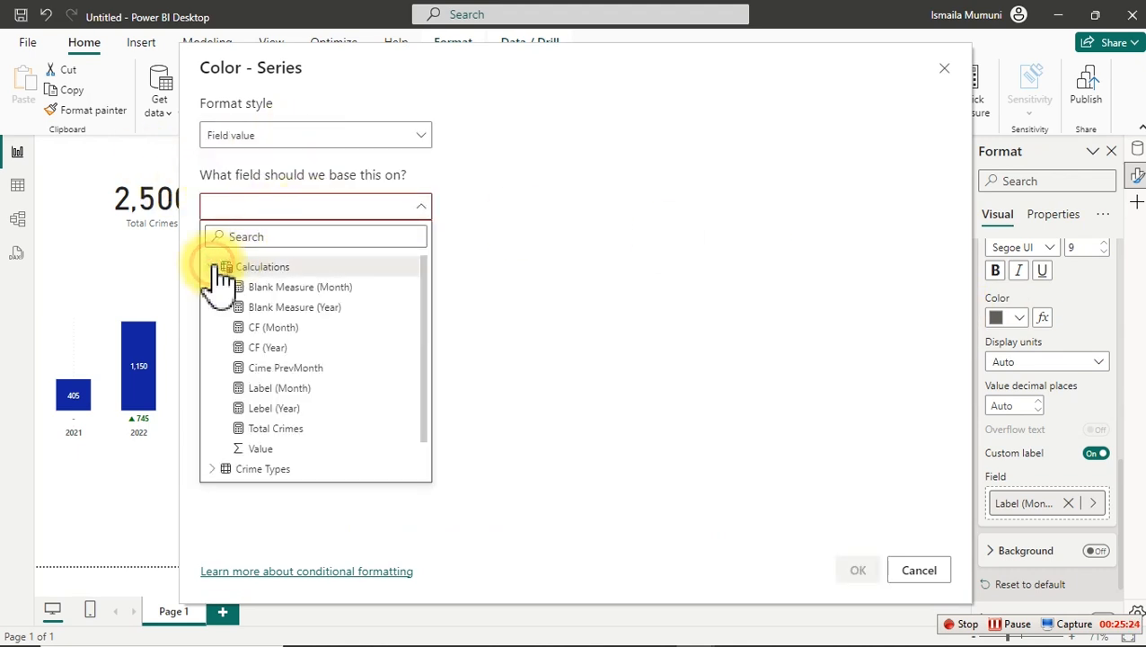
{"action": "left_click", "coordinate": [275, 328]}
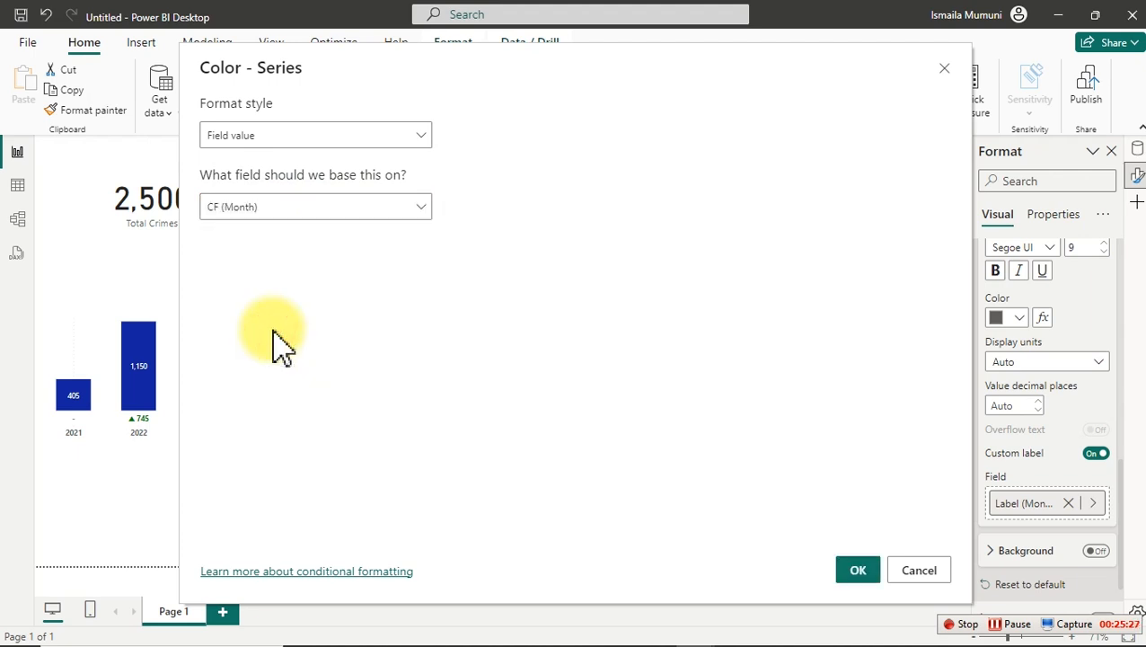
{"action": "left_click", "coordinate": [853, 571]}
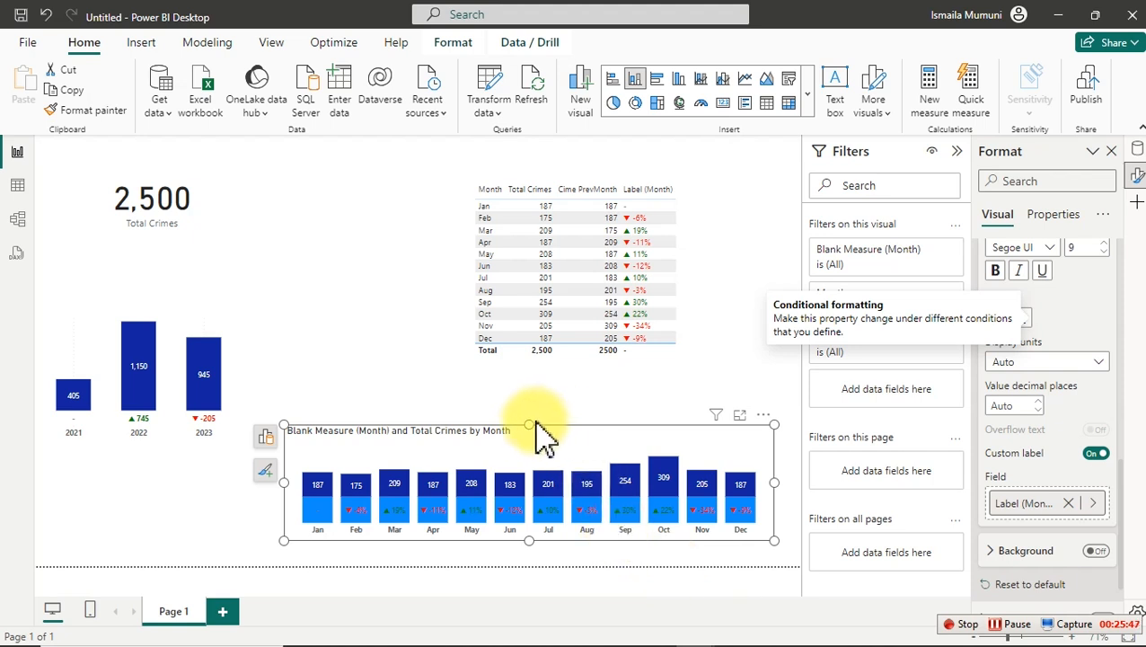
Reduce the height of the monthly column chart from its upper edge and convert it to a line chart.
{"action": "left_click_drag", "start_coordinate": [529, 426], "coordinate": [550, 449]}
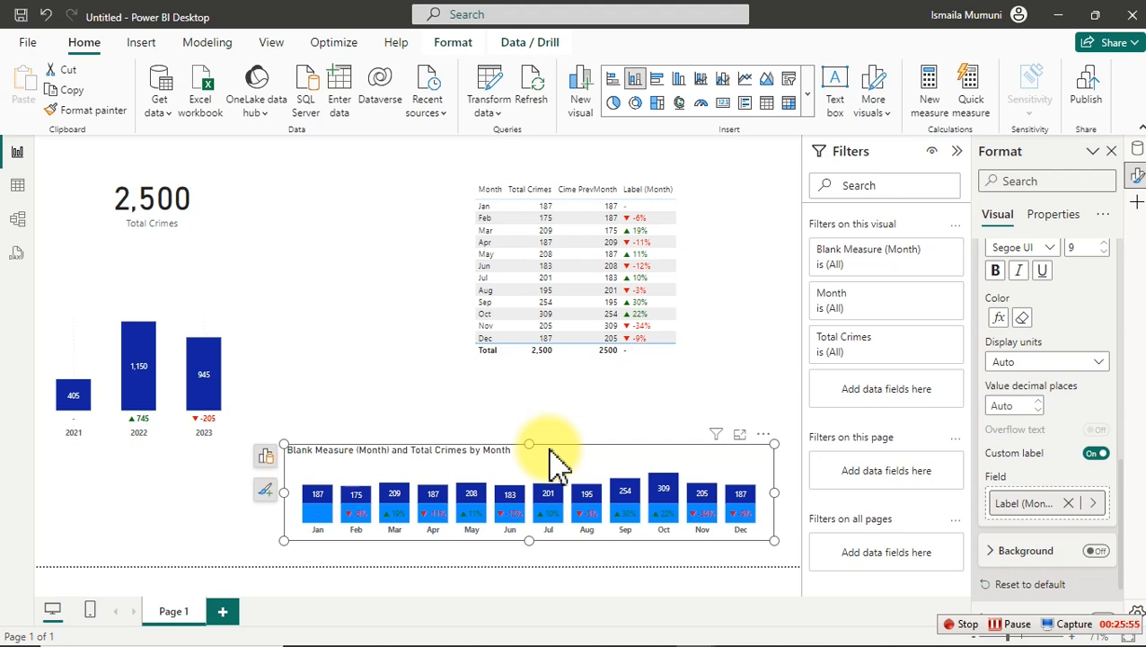
{"action": "left_click", "coordinate": [745, 80]}
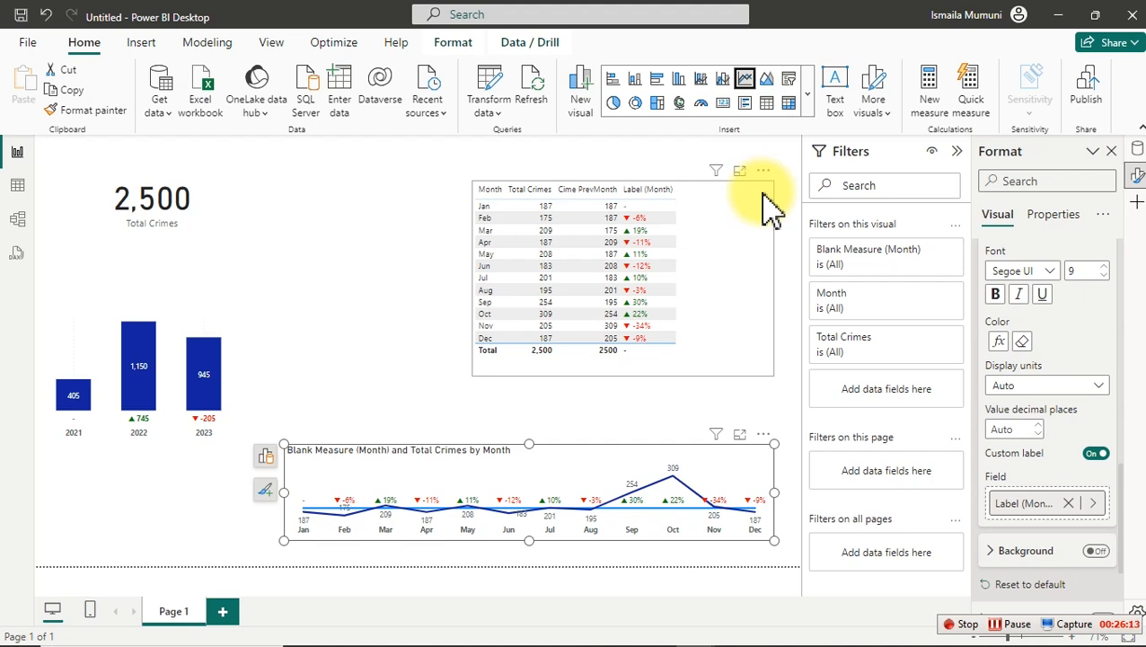
{"action": "mouse_move", "coordinate": [620, 503]}
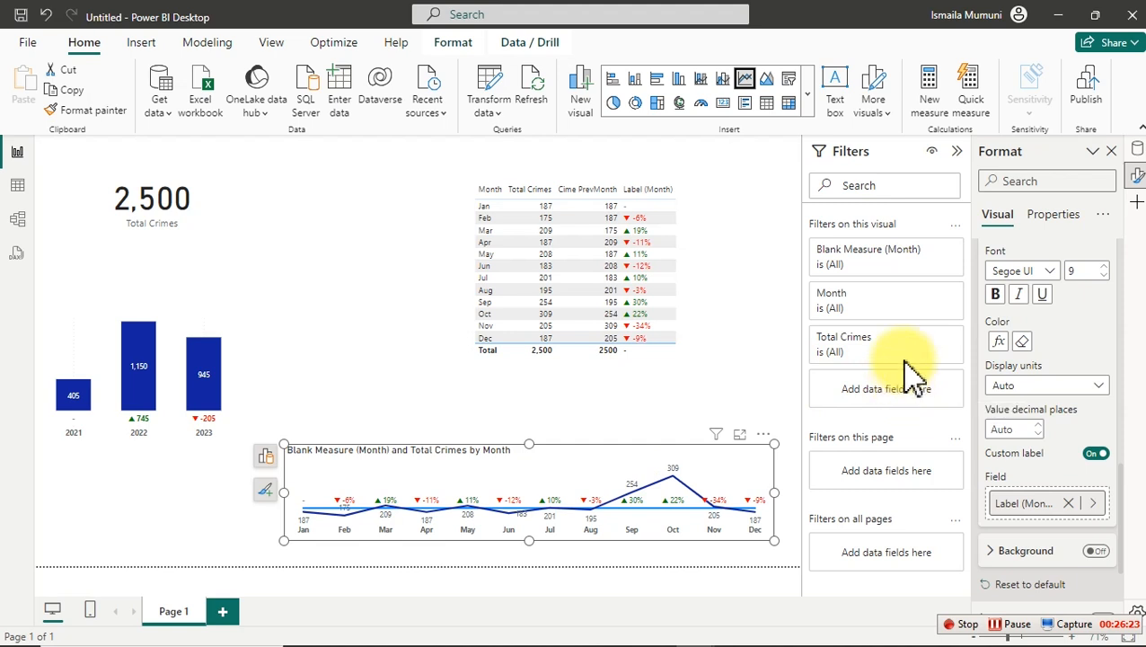
Turn off the data labels for the Total Crimes series in the monthly line chart.
{"action": "scroll", "coordinate": [1067, 353], "scroll_direction": "up", "scroll_amount": 6}
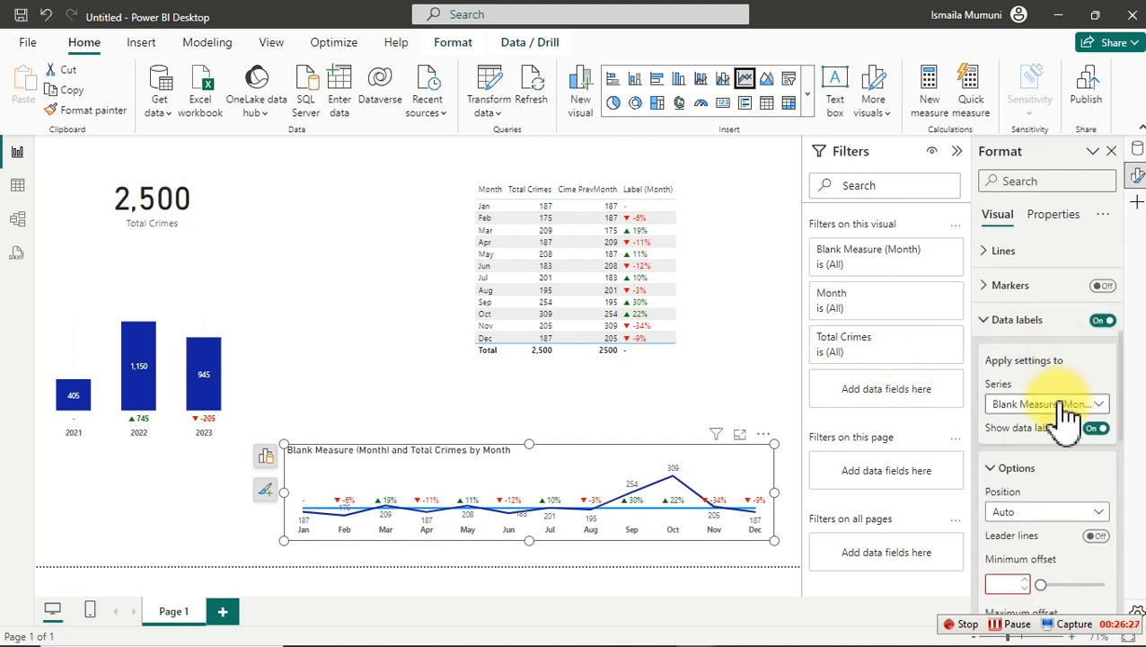
{"action": "left_click", "coordinate": [1067, 406]}
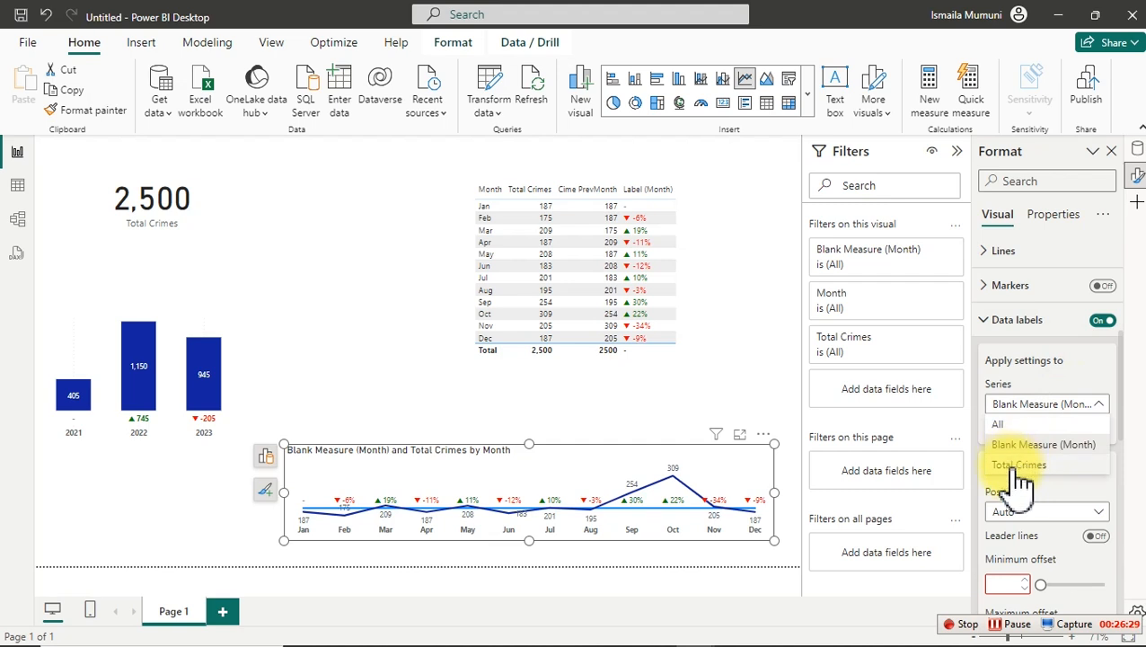
{"action": "left_click", "coordinate": [1015, 463]}
{"action": "left_click", "coordinate": [1096, 429]}
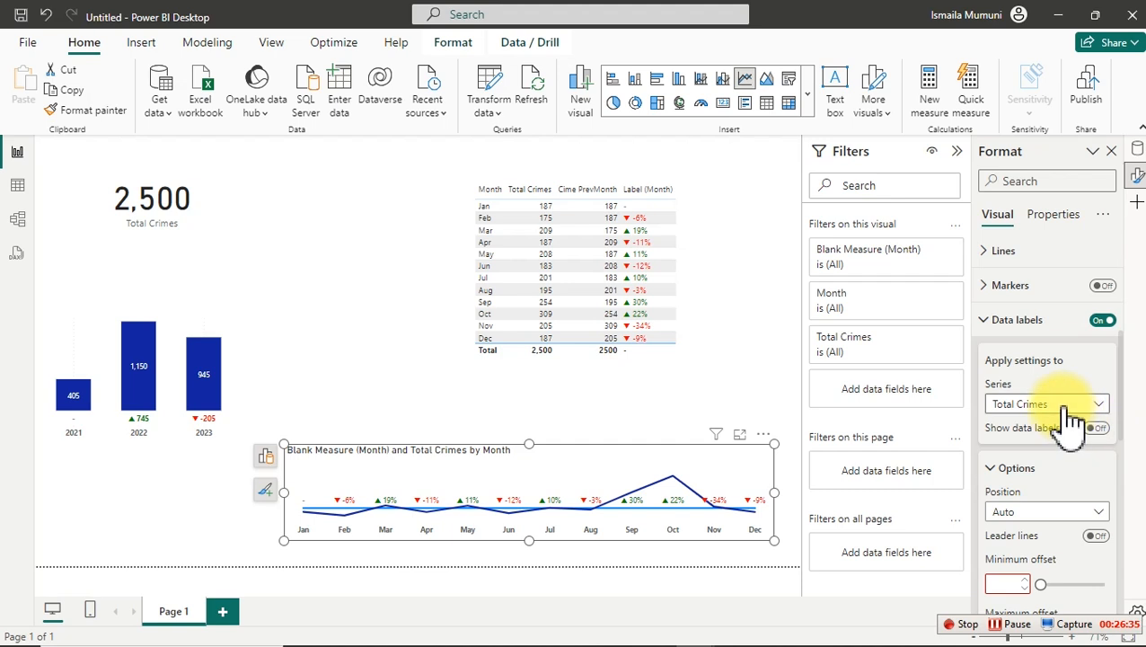
Open the Lines formatting settings of the monthly line chart and expand their series colors.
{"action": "left_click", "coordinate": [1010, 321]}
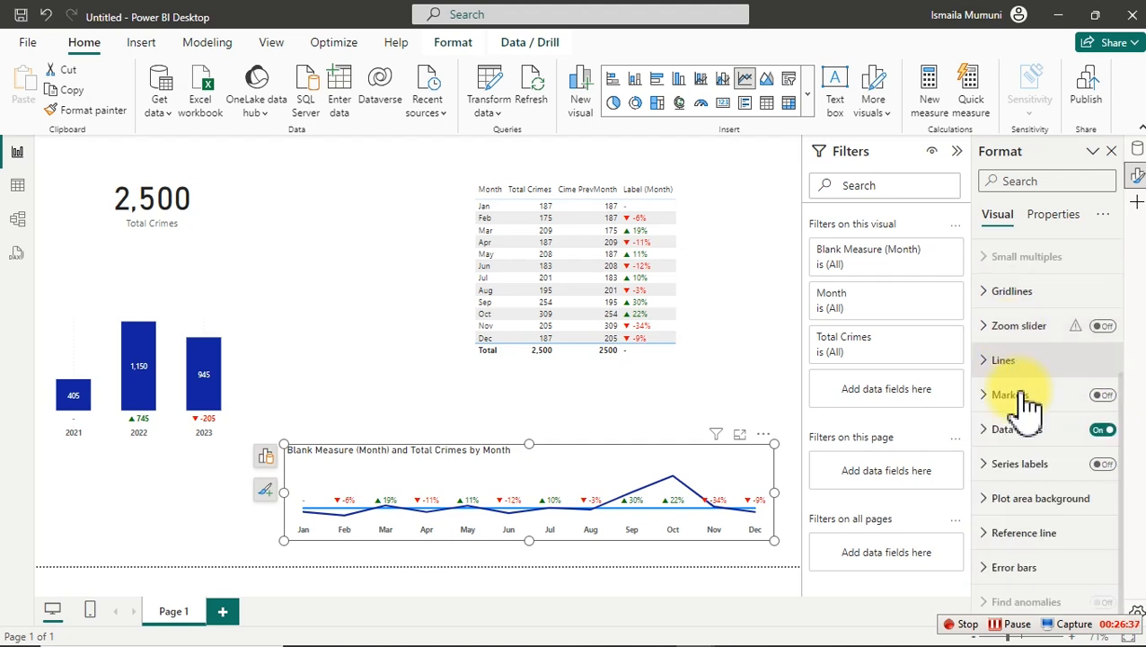
{"action": "left_click", "coordinate": [1013, 364]}
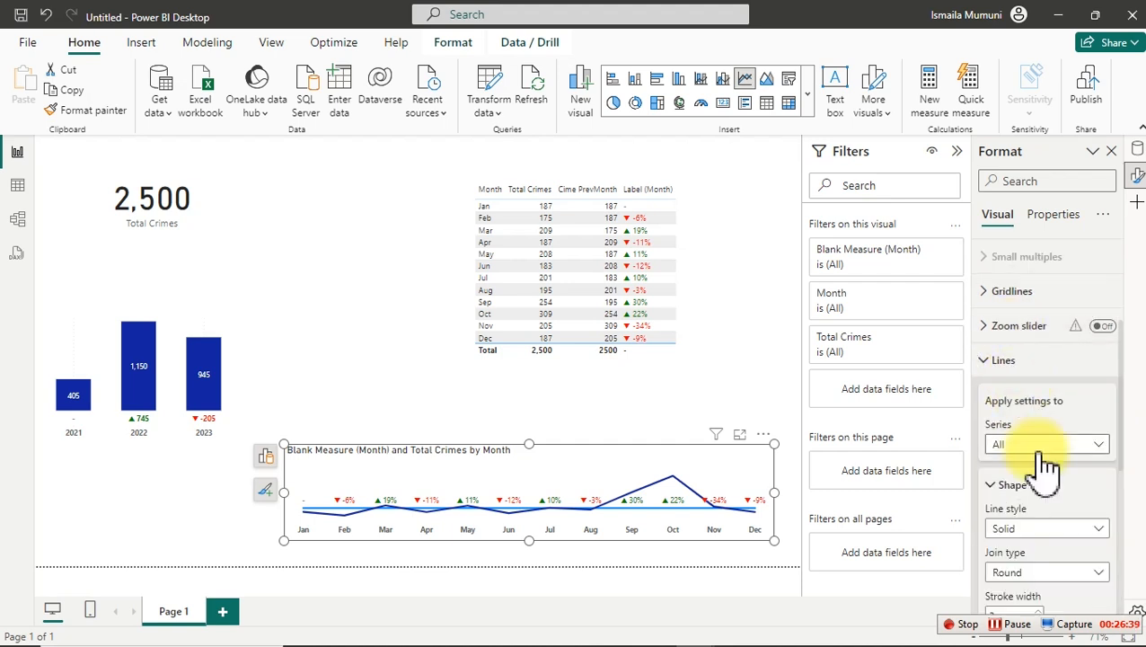
{"action": "scroll", "coordinate": [1047, 471], "scroll_direction": "down", "scroll_amount": 5}
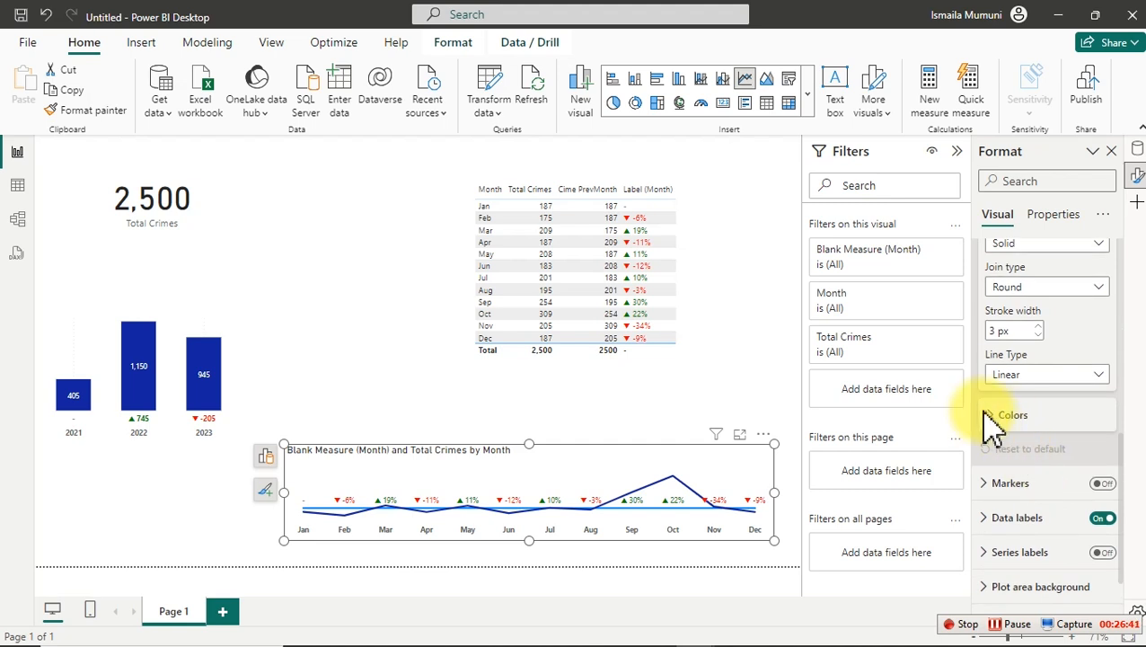
{"action": "left_click", "coordinate": [993, 414]}
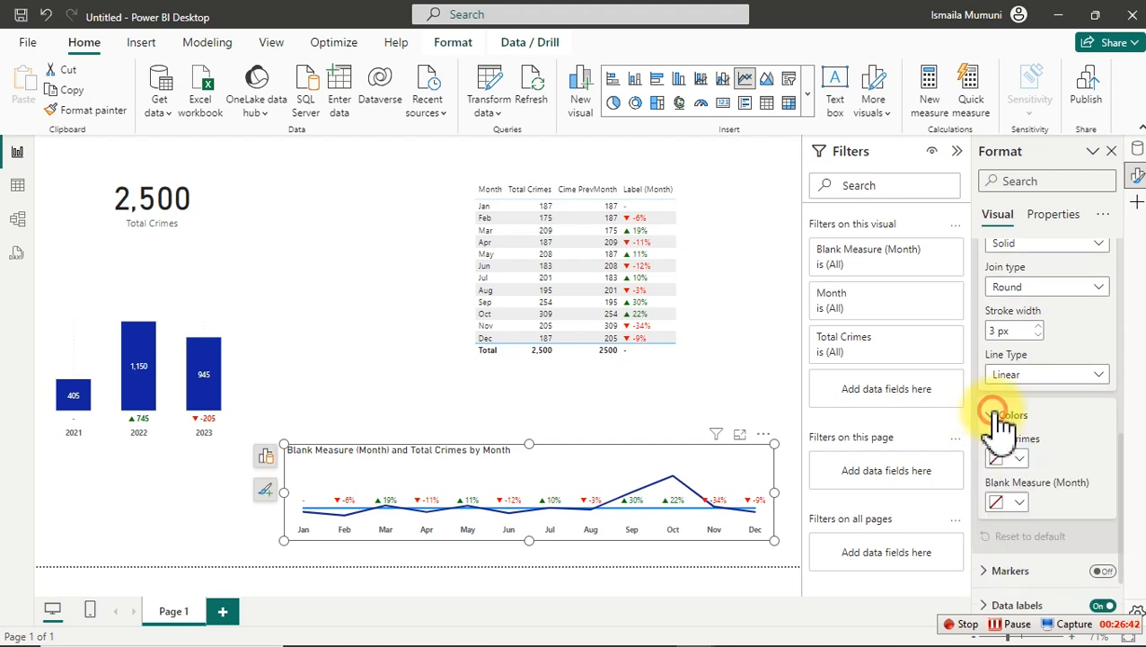
{"action": "left_click", "coordinate": [1006, 503]}
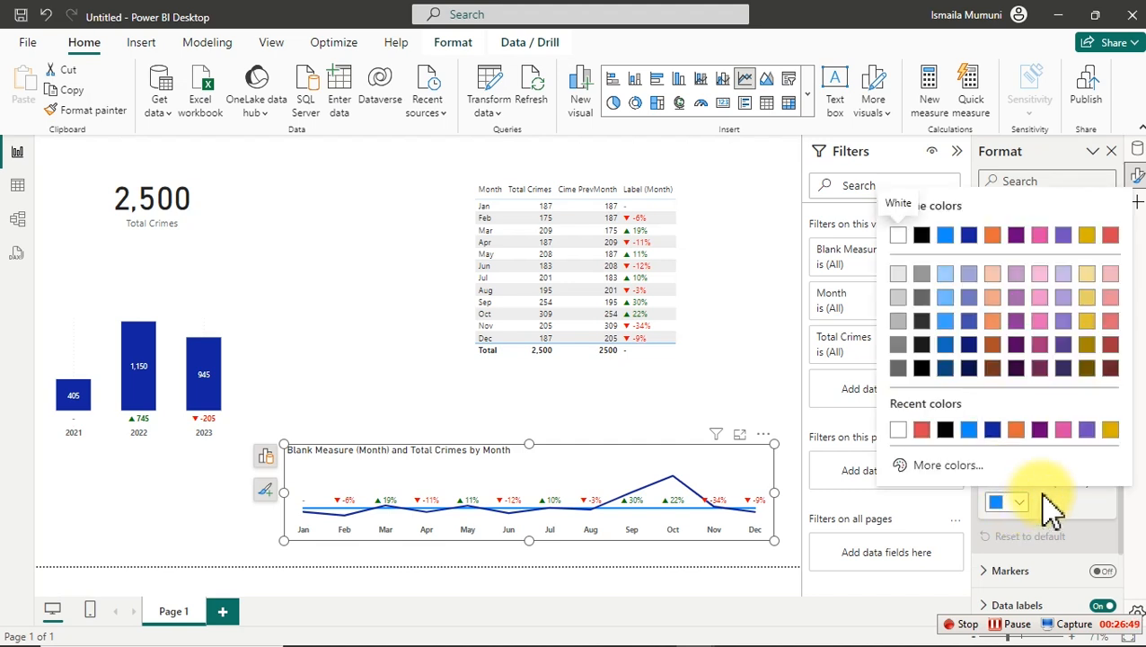
{"action": "left_click", "coordinate": [1025, 510]}
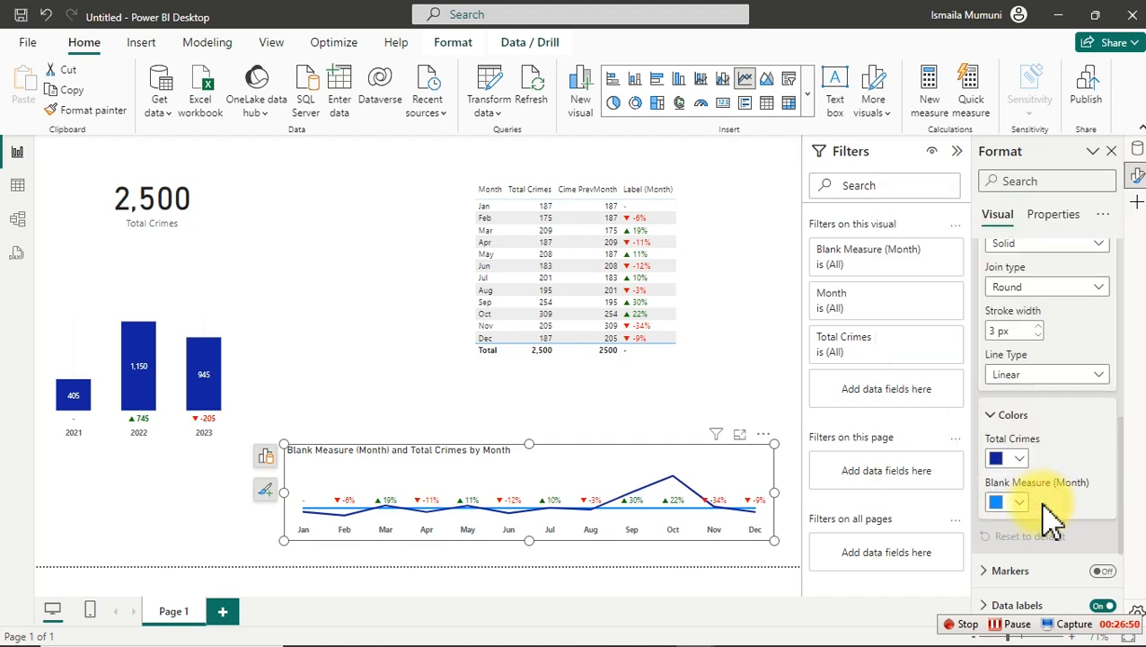
Try a 0 px stroke width on all lines of the monthly chart and return it to 3 px.
{"action": "left_click", "coordinate": [1039, 335]}
{"action": "left_click", "coordinate": [1039, 335]}
{"action": "left_click", "coordinate": [1039, 335]}
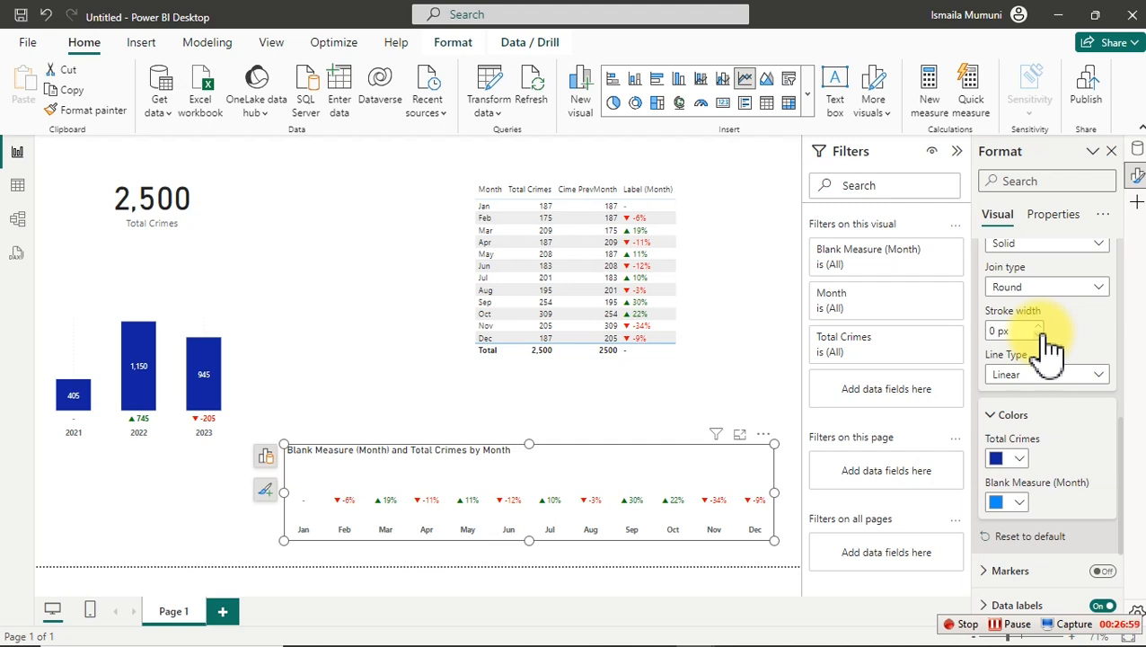
{"action": "left_click", "coordinate": [1040, 326]}
{"action": "left_click", "coordinate": [1040, 326]}
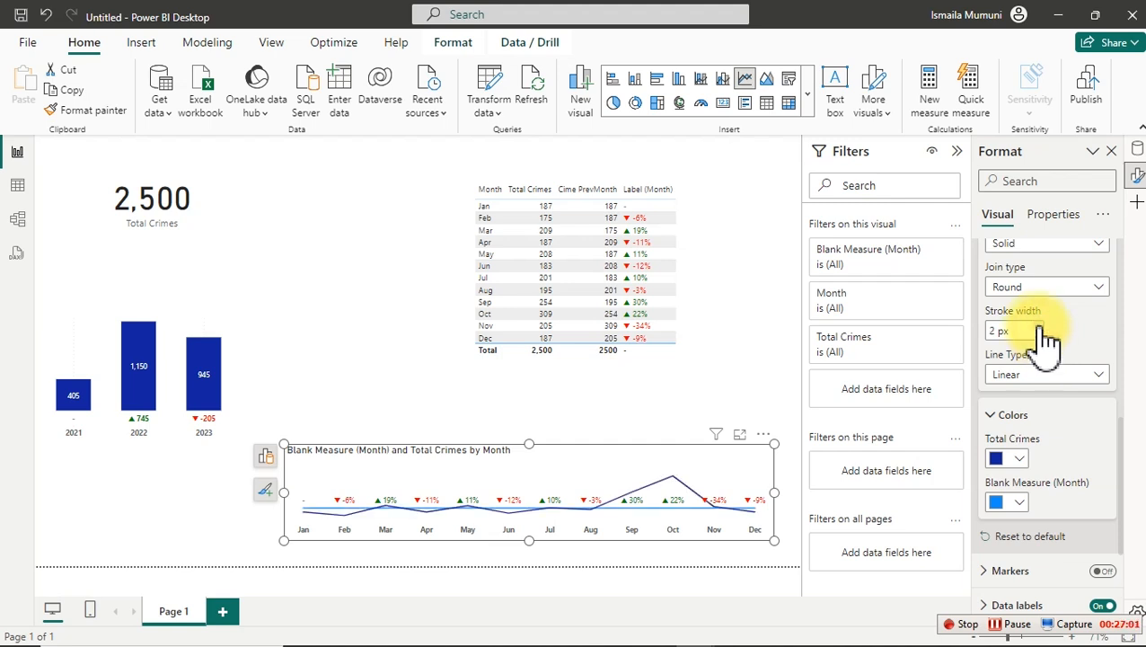
{"action": "left_click", "coordinate": [1040, 326]}
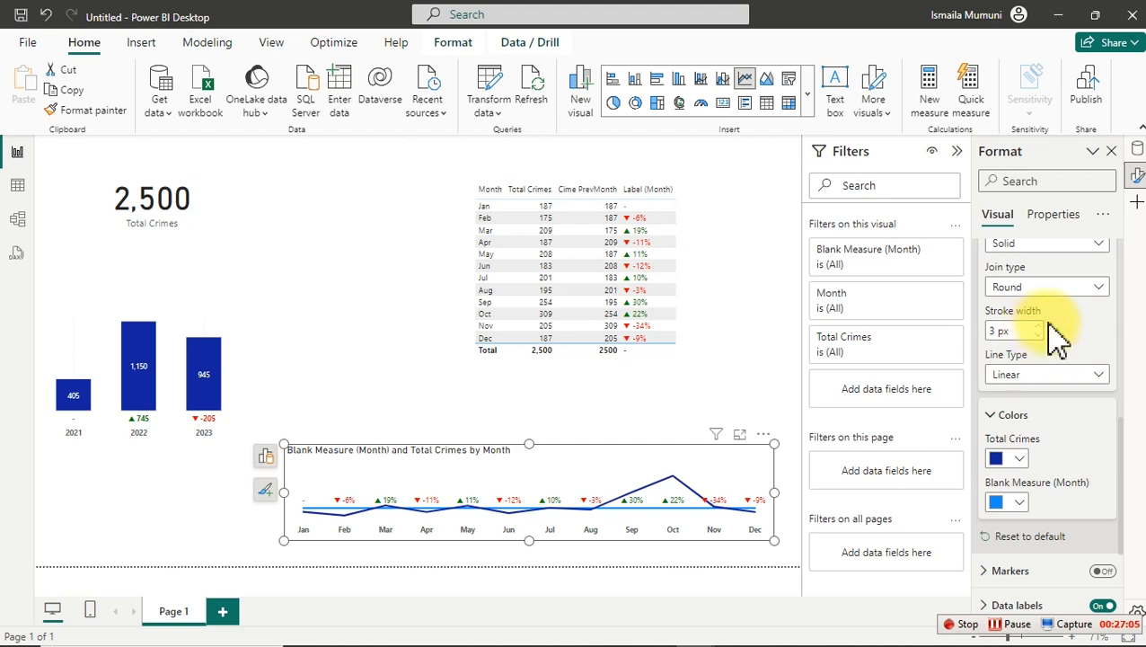
Apply the line settings to the Blank Measure (Month) series only and set its stroke width to 0 px.
{"action": "scroll", "coordinate": [1069, 341], "scroll_direction": "up", "scroll_amount": 3}
{"action": "scroll", "coordinate": [1084, 344], "scroll_direction": "up", "scroll_amount": 2}
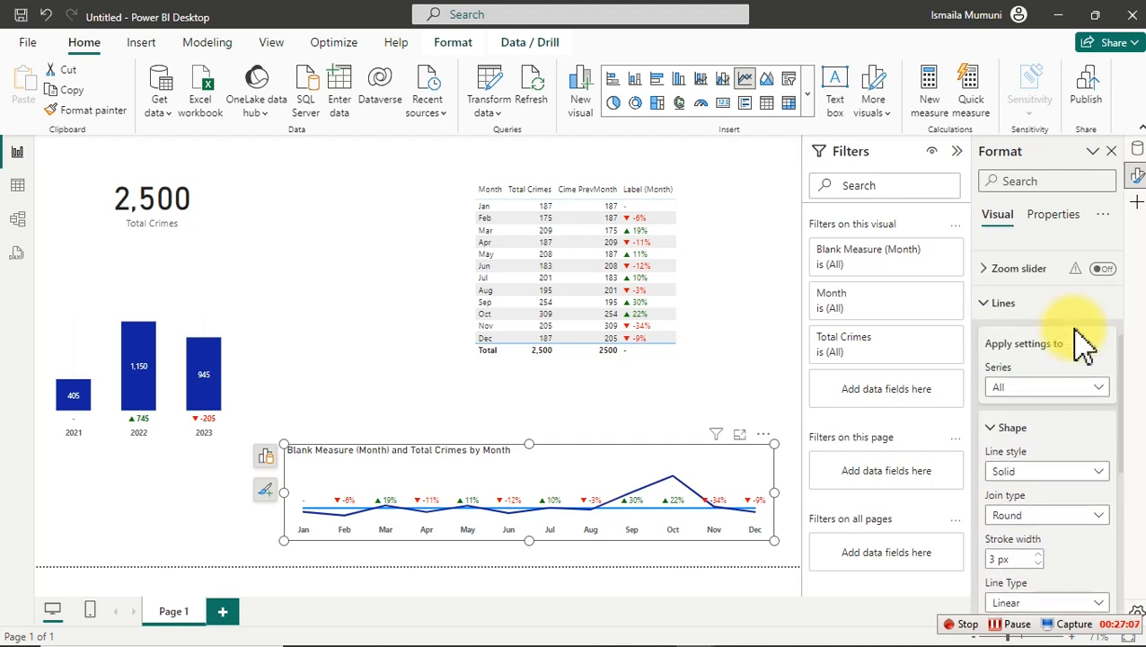
{"action": "left_click", "coordinate": [1033, 388]}
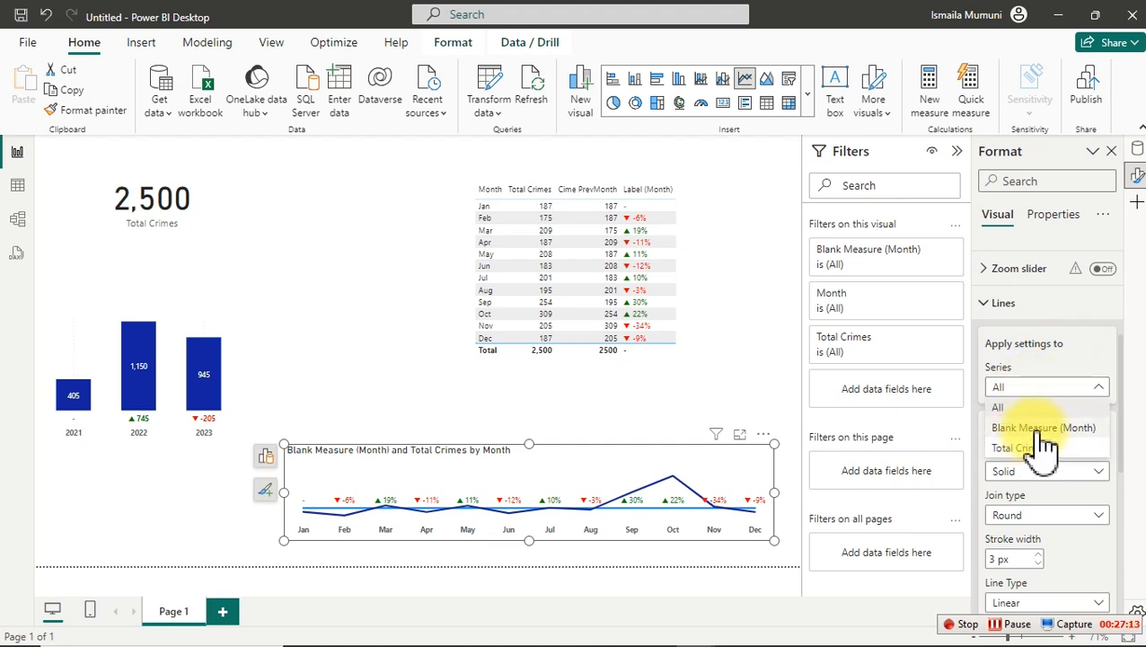
{"action": "left_click", "coordinate": [1028, 431]}
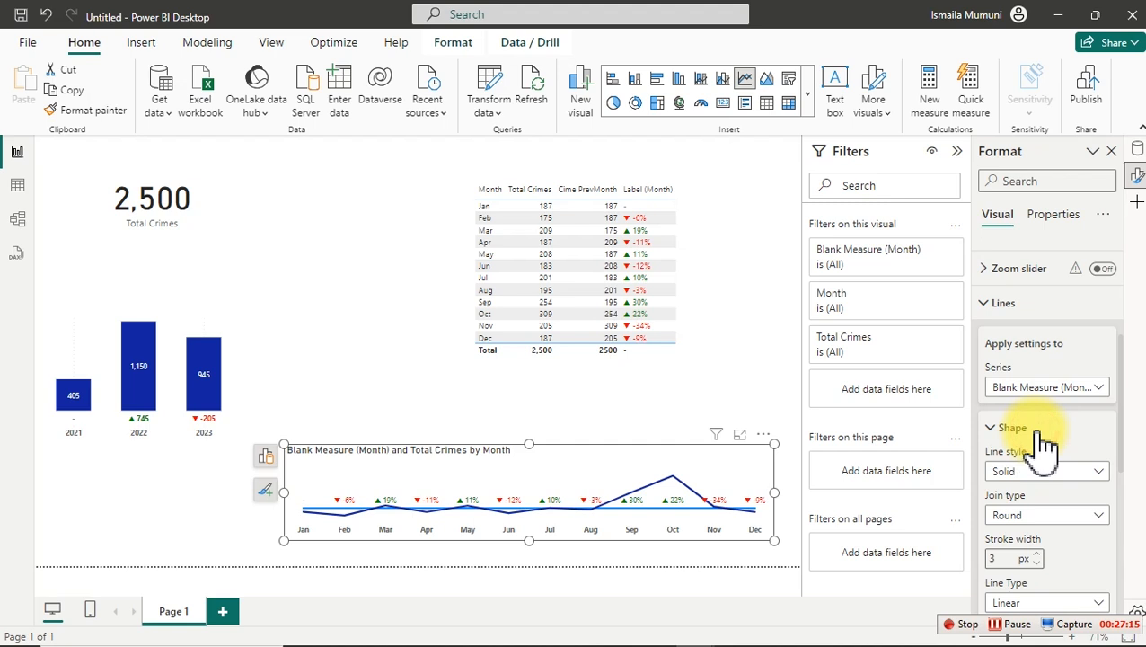
{"action": "scroll", "coordinate": [1103, 463], "scroll_direction": "down", "scroll_amount": 1}
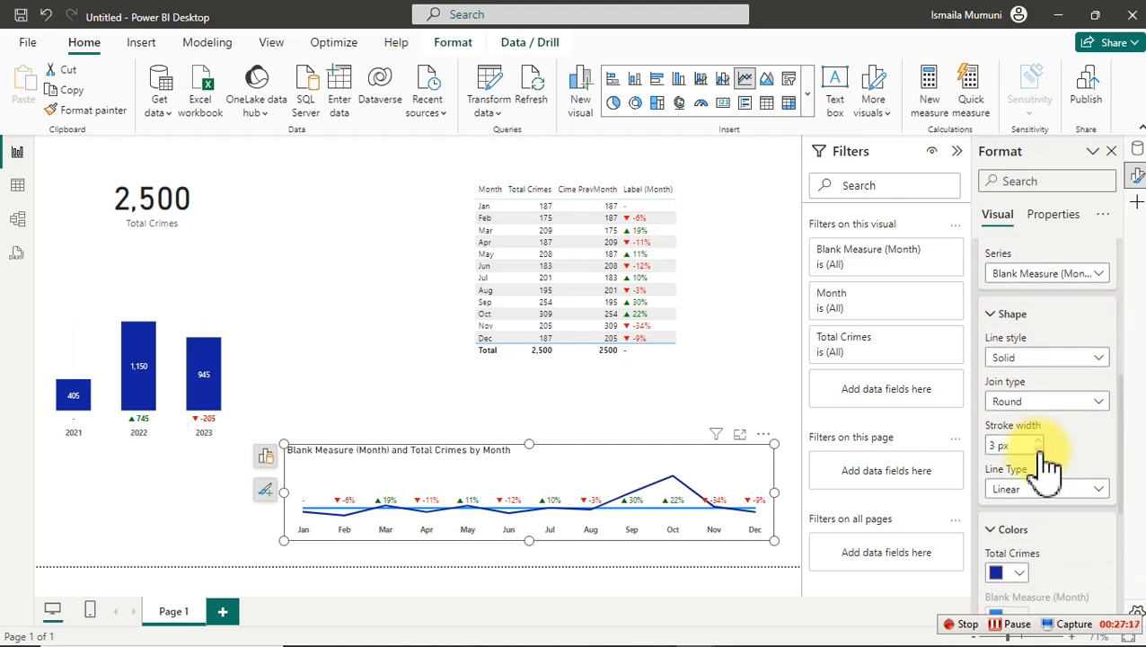
{"action": "left_click", "coordinate": [1038, 449]}
{"action": "left_click", "coordinate": [1040, 449]}
{"action": "left_click", "coordinate": [1040, 449]}
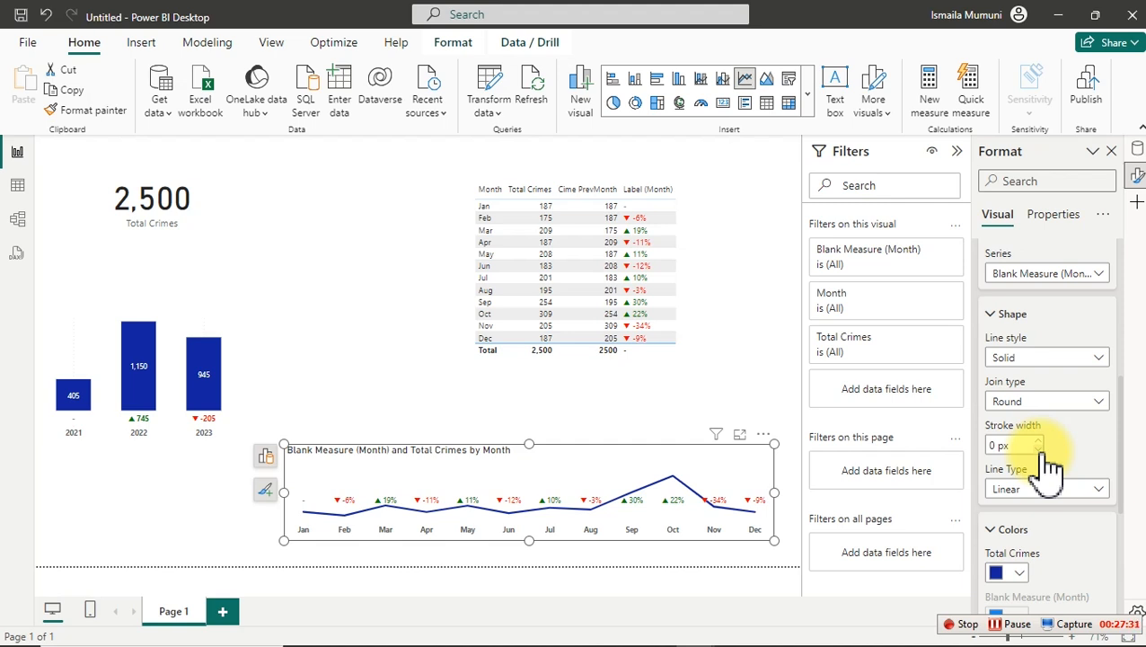
Open the Blank Measure (Month) formula from Calculations for editing and delete its constant value.
{"action": "left_click", "coordinate": [1136, 149]}
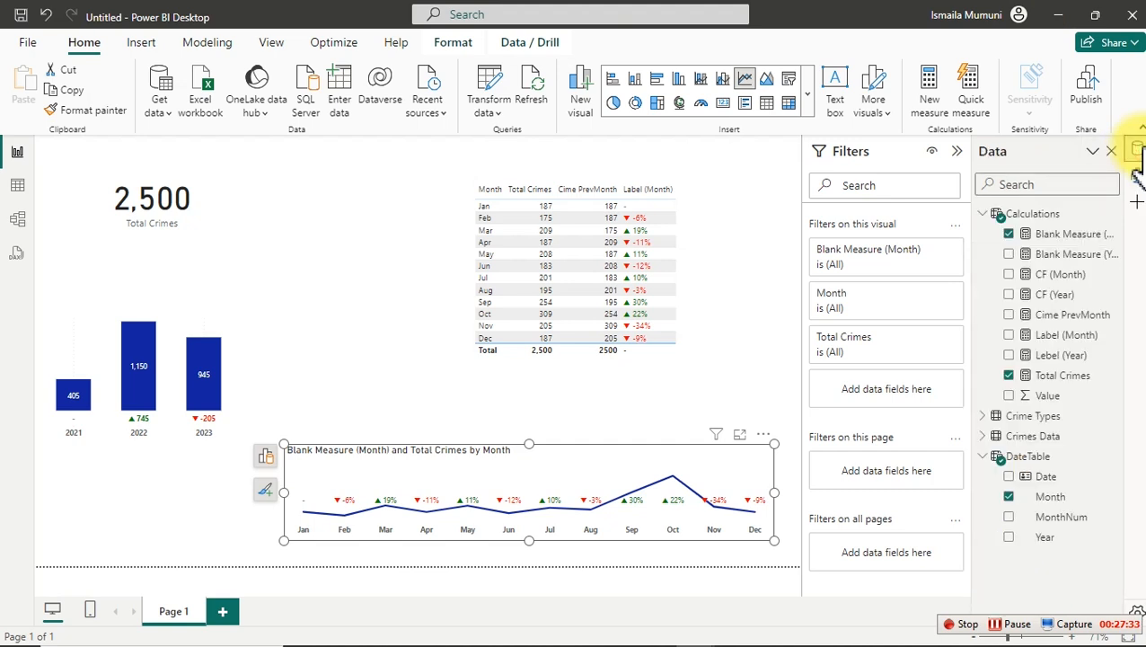
{"action": "left_click", "coordinate": [1047, 238]}
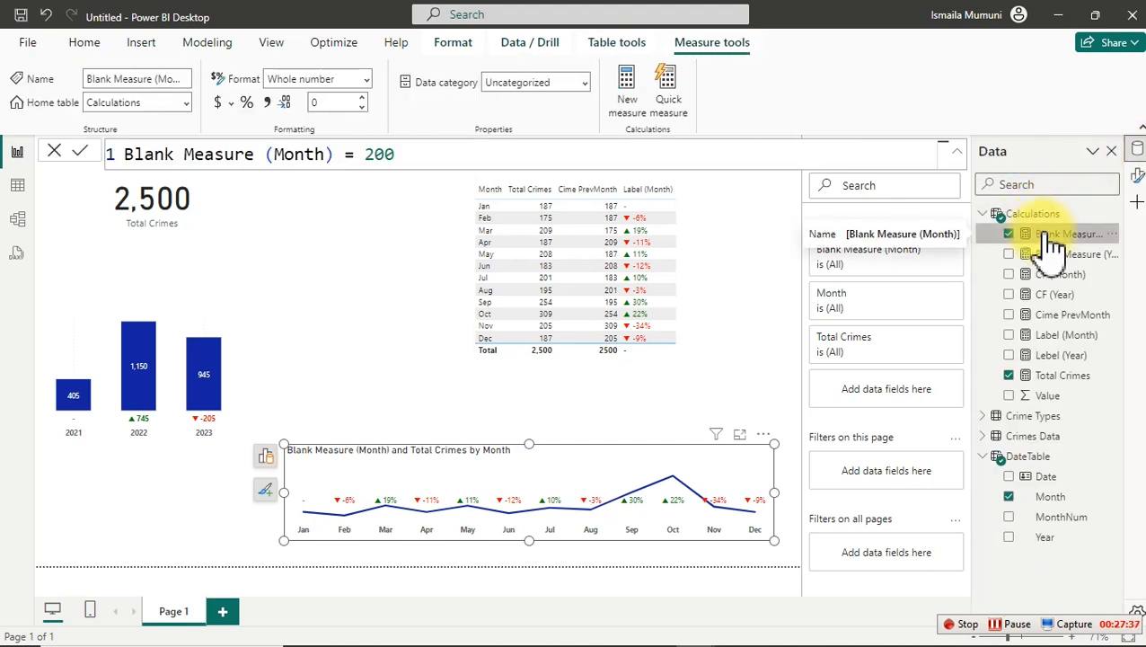
{"action": "left_click", "coordinate": [482, 153]}
{"action": "key", "text": "BackSpace"}
{"action": "key", "text": "BackSpace"}
{"action": "key", "text": "BackSpace"}
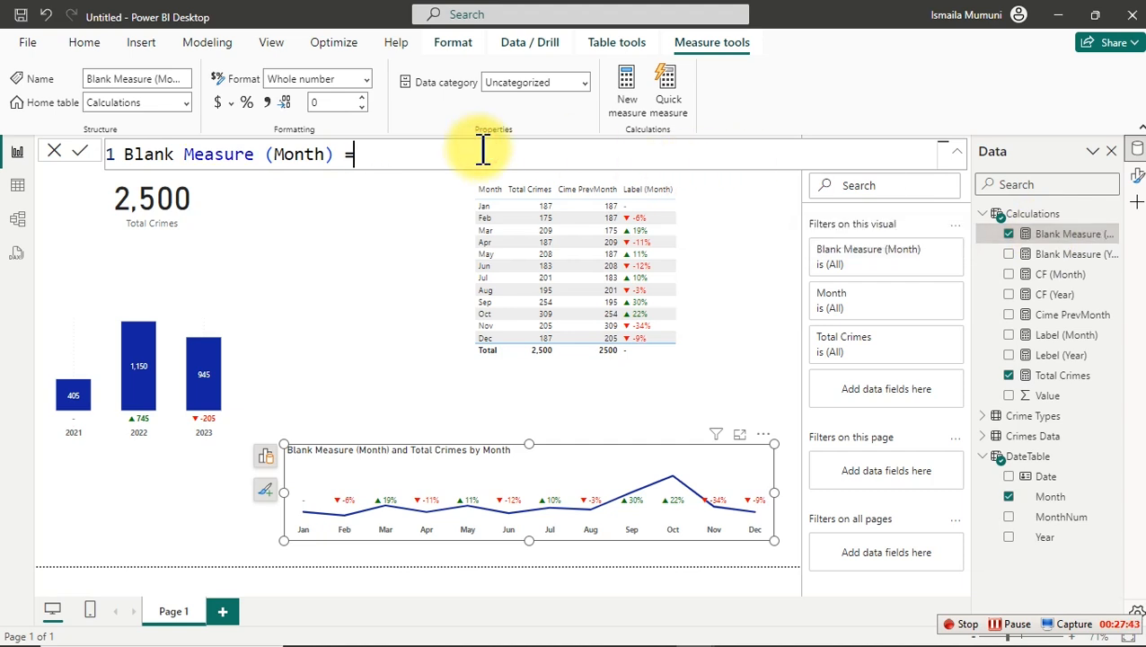
Begin the Blank Measure (Month) formula with MAXX over ALL(DateTable[Month]) as its table argument.
{"action": "key", "text": "shift+Return"}
{"action": "type", "text": "ma"}
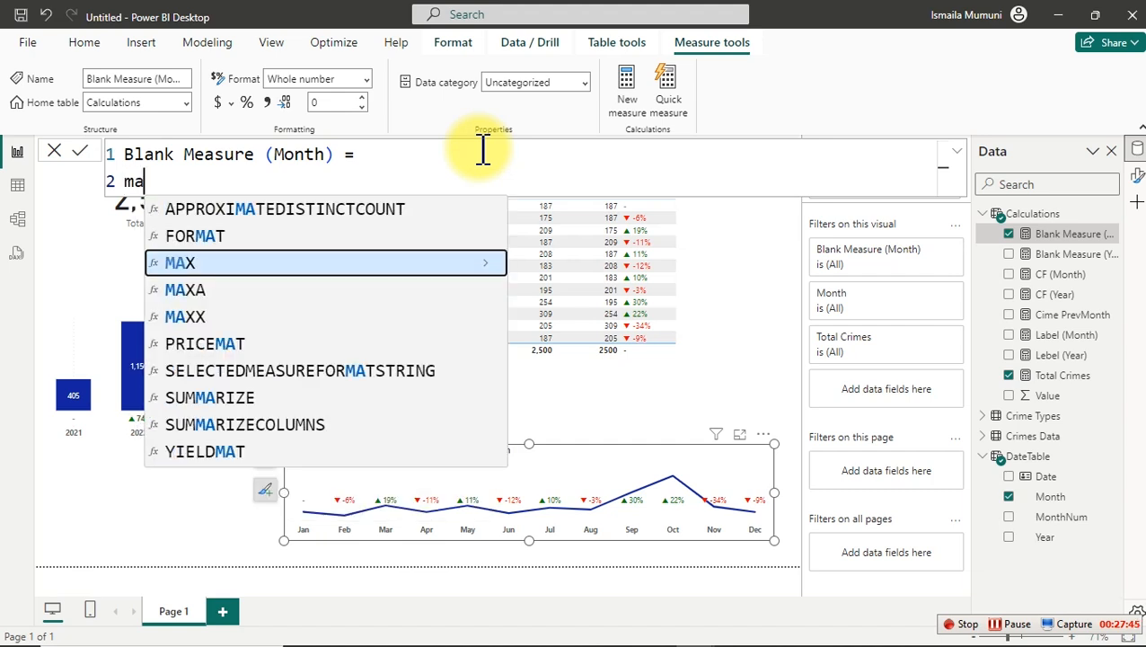
{"action": "type", "text": "xx"}
{"action": "key", "text": "Tab"}
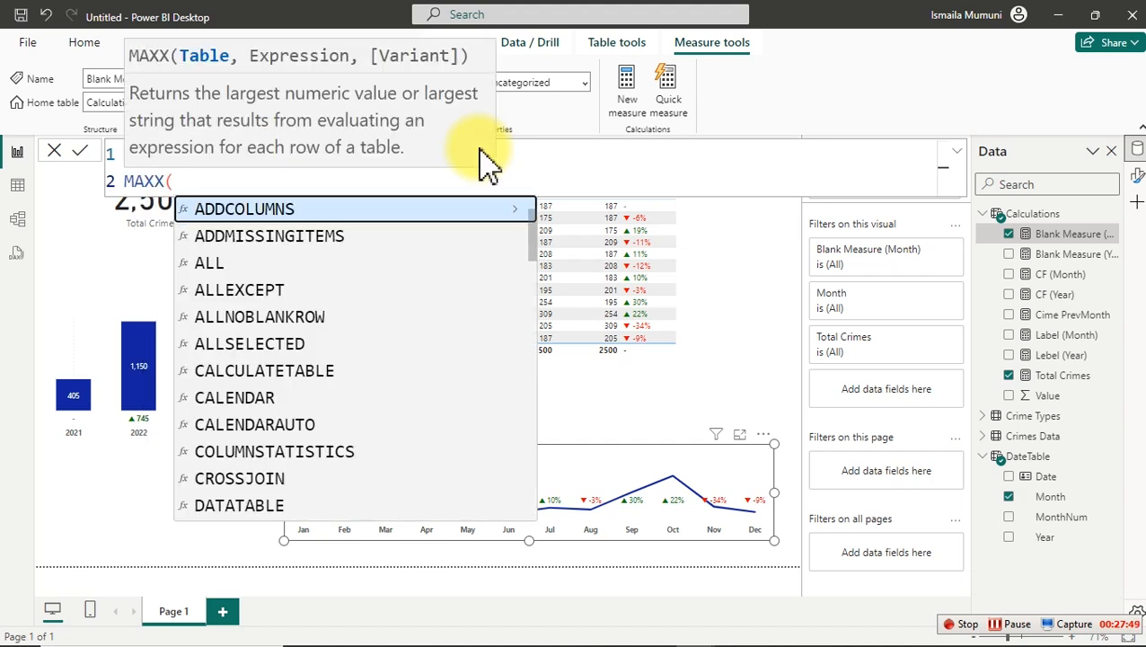
{"action": "key", "text": "shift+Return"}
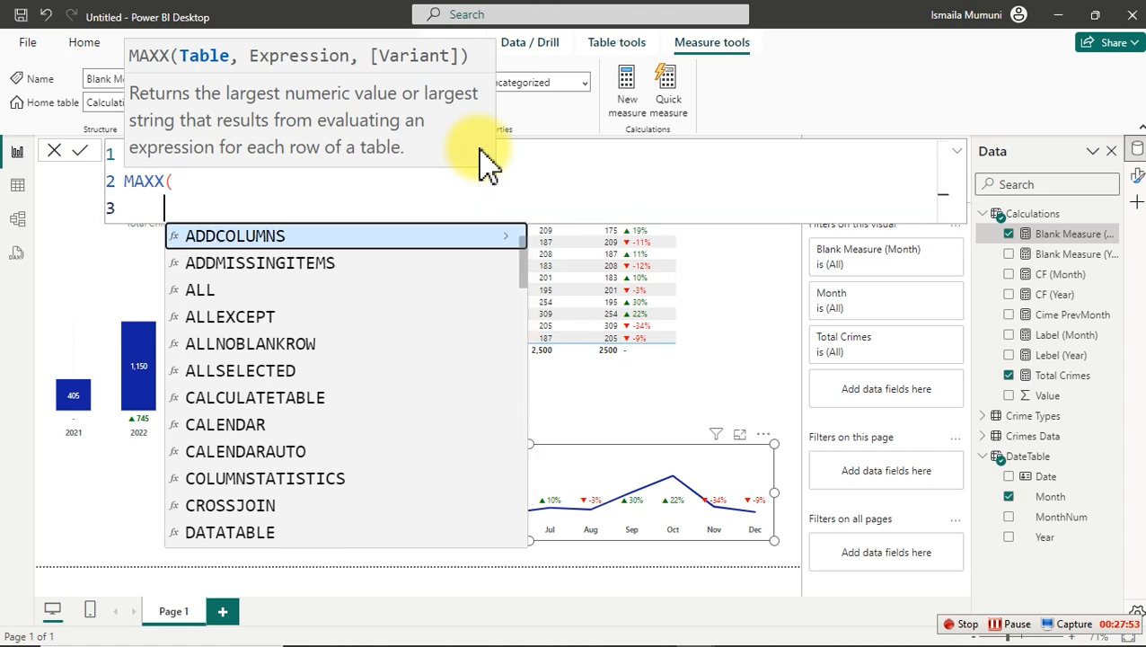
{"action": "type", "text": "all"}
{"action": "key", "text": "Tab"}
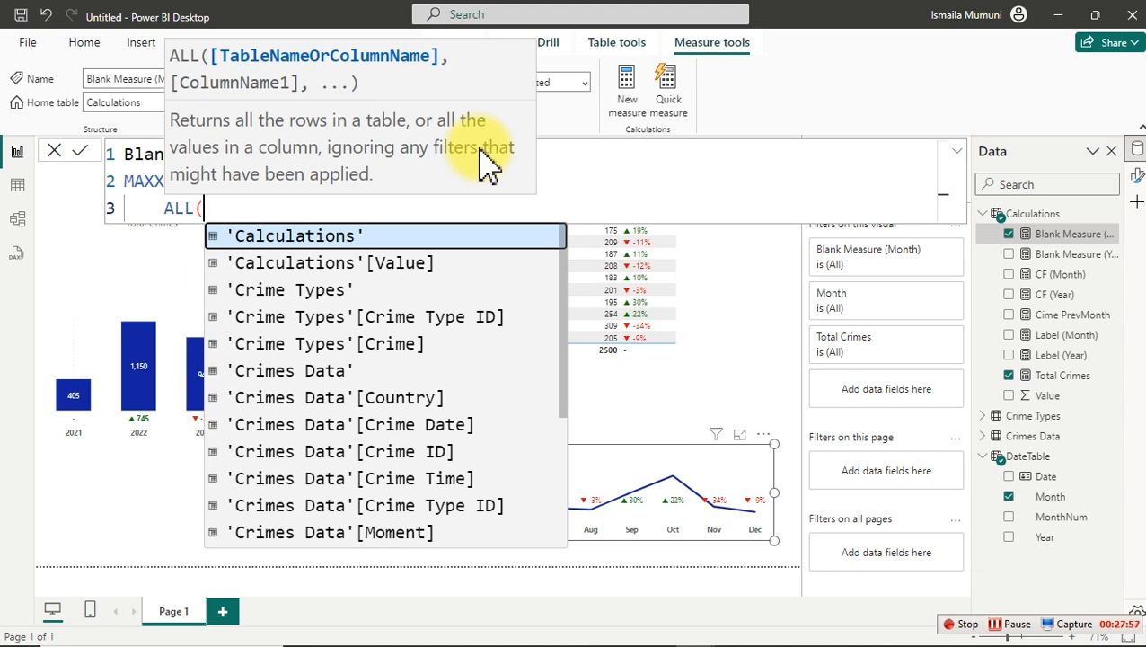
{"action": "key", "text": "shift+Return"}
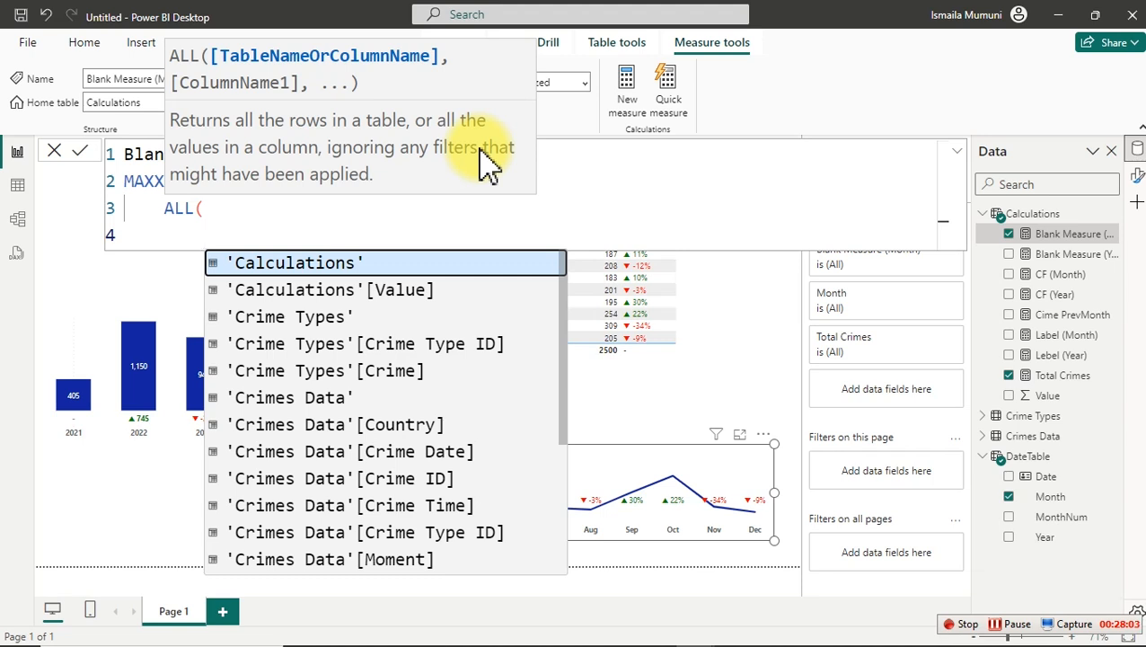
{"action": "type", "text": "mo"}
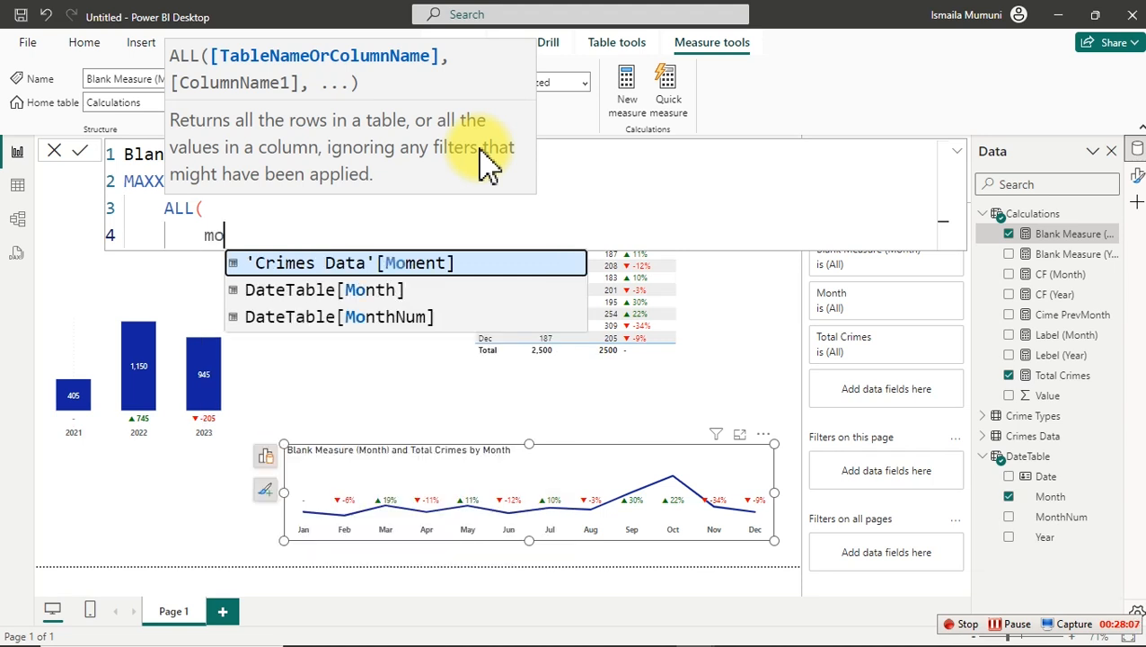
{"action": "key", "text": "Down"}
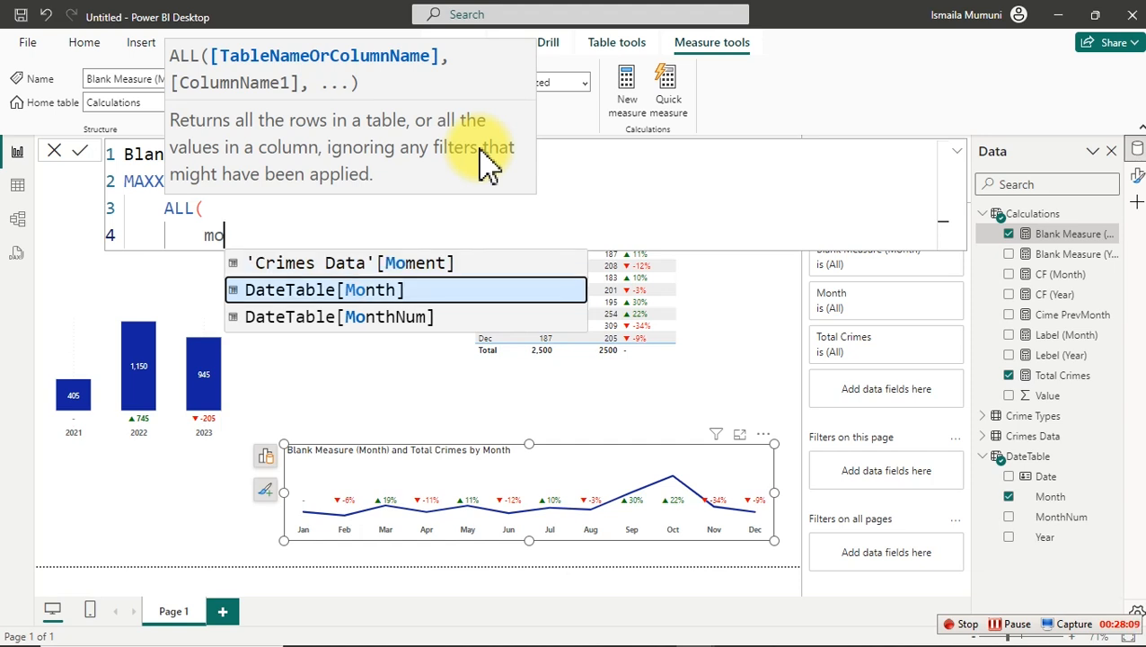
{"action": "key", "text": "Tab"}
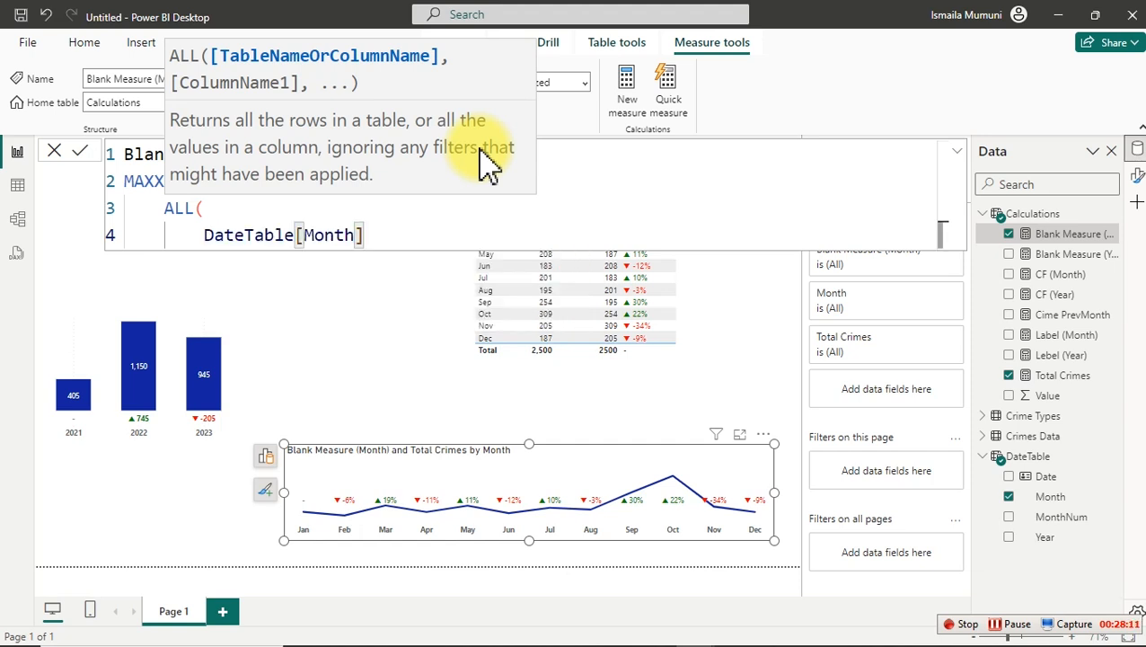
{"action": "type", "text": "),"}
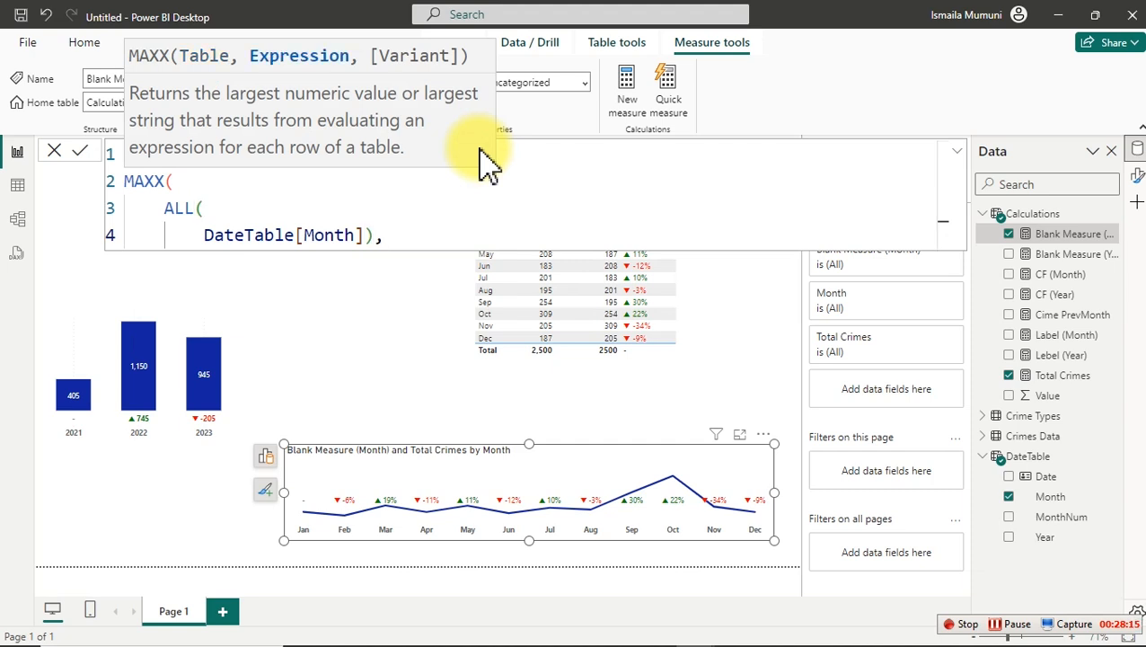
Add [Total Crimes] / 10 as the MAXX expression, close the formula and apply it.
{"action": "key", "text": "shift+Return"}
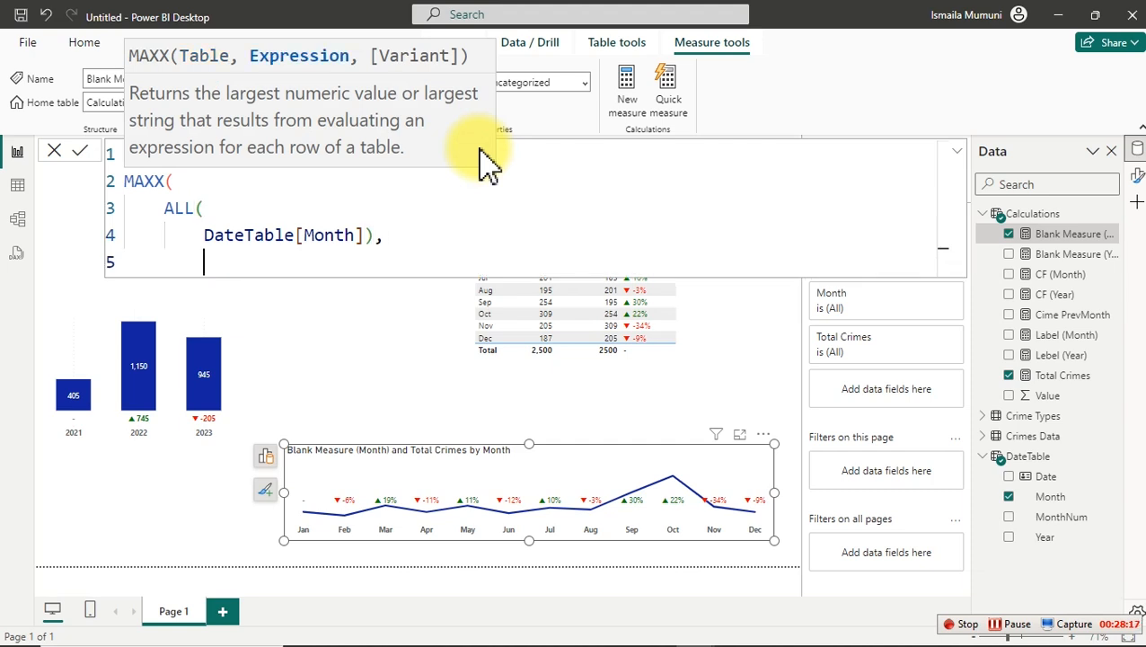
{"action": "type", "text": "["}
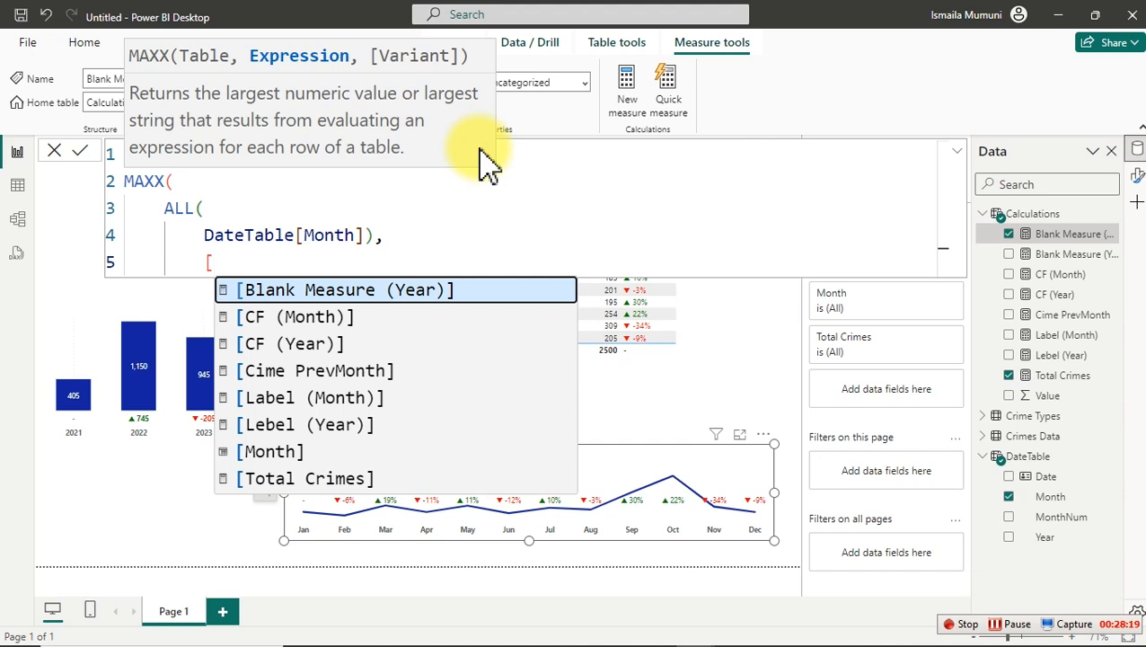
{"action": "key", "text": "Up"}
{"action": "key", "text": "Up"}
{"action": "key", "text": "Down"}
{"action": "key", "text": "Tab"}
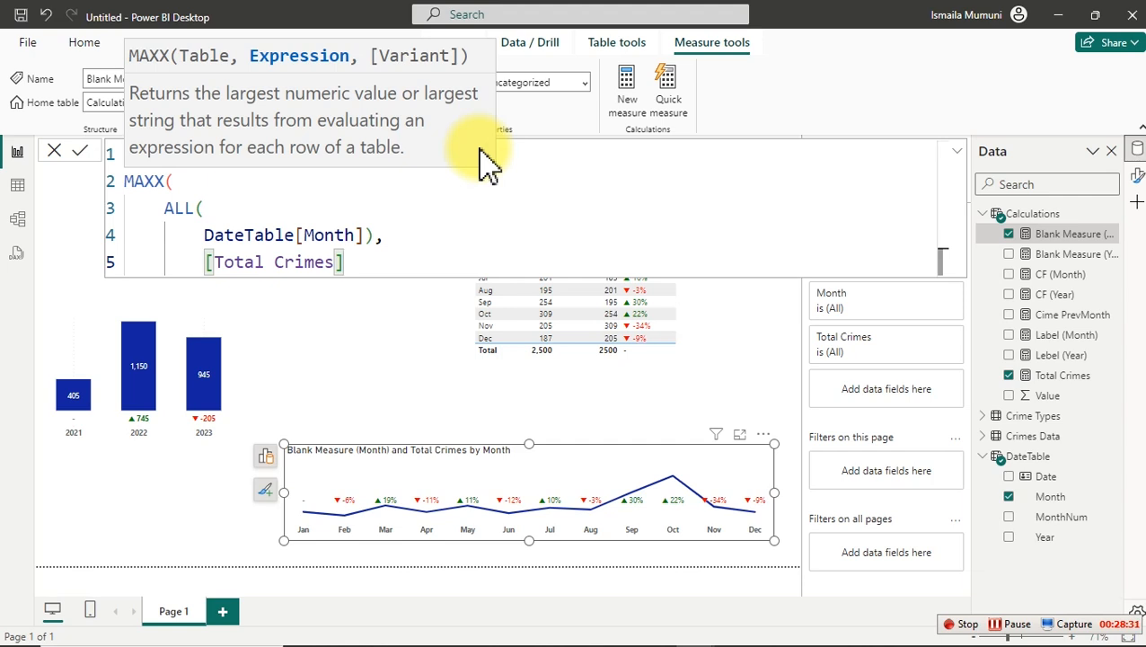
{"action": "type", "text": "/"}
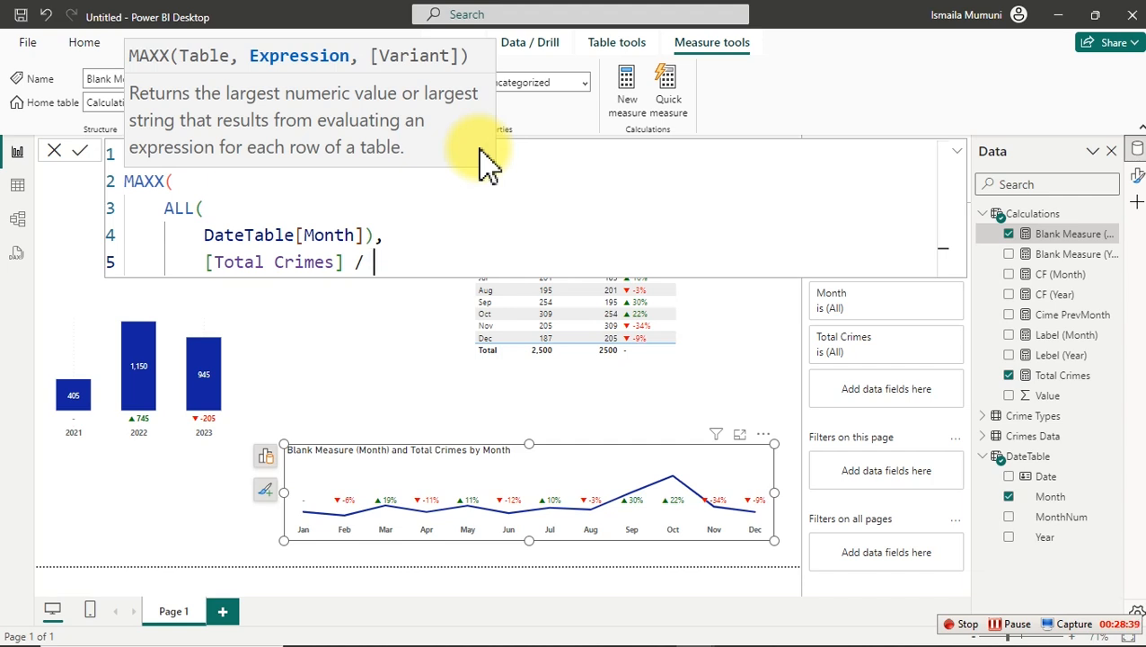
{"action": "type", "text": "10"}
{"action": "key", "text": "shift+Return"}
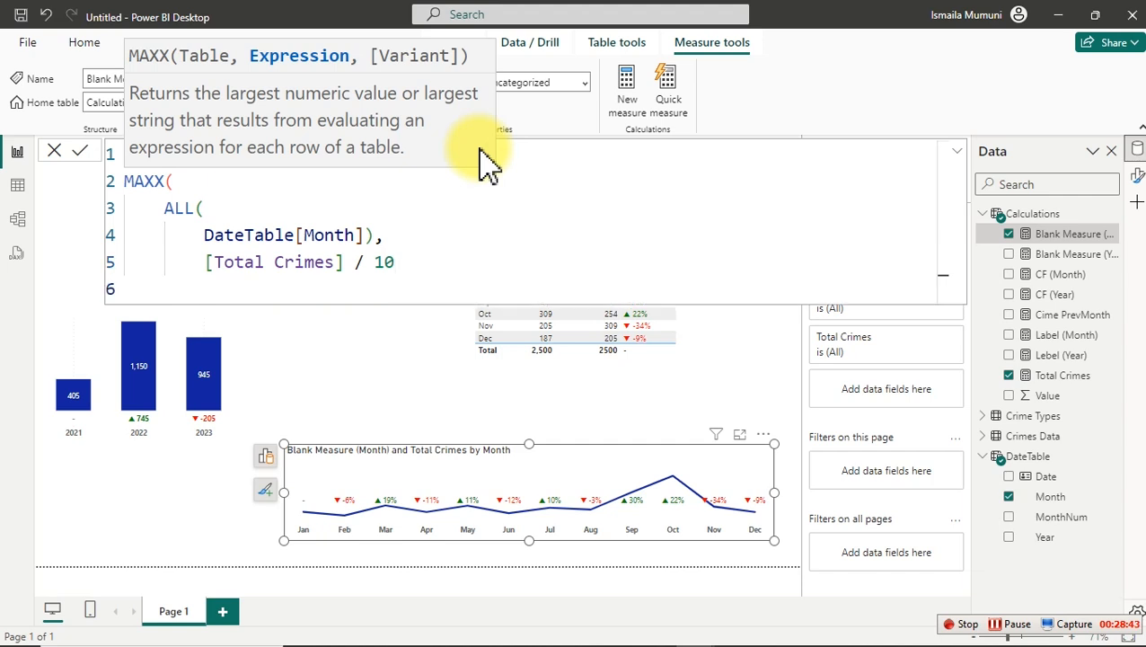
{"action": "key", "text": "BackSpace"}
{"action": "key", "text": "BackSpace"}
{"action": "type", "text": ")"}
{"action": "left_click", "coordinate": [481, 153]}
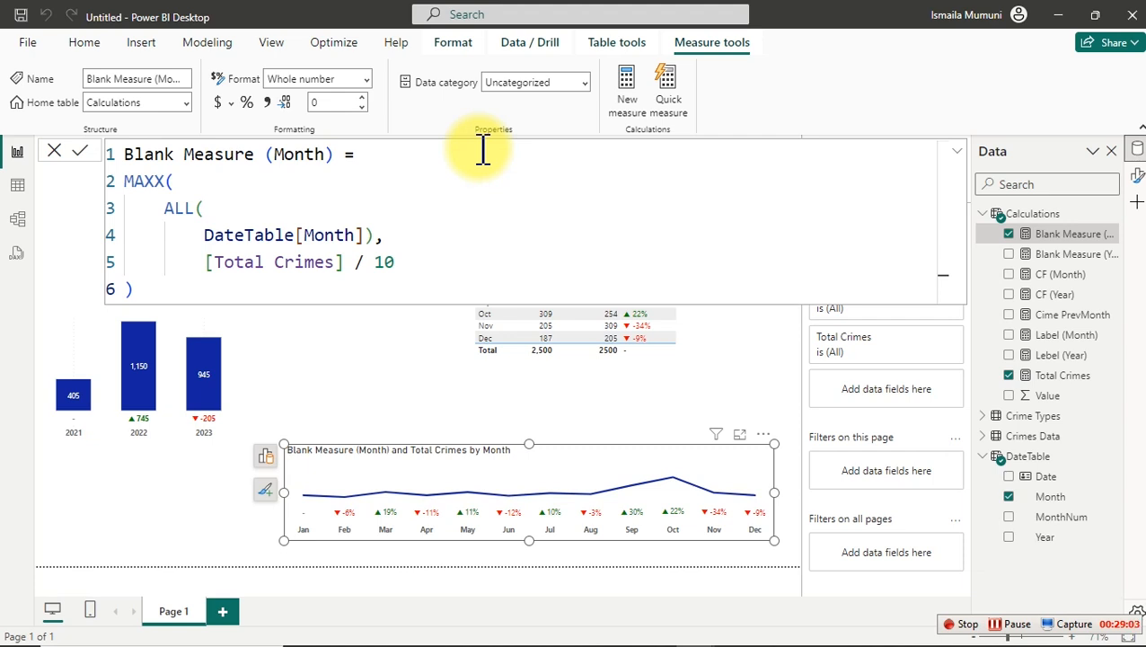
Set the divisor in the Blank Measure (Month) formula to 20 and apply the change.
{"action": "left_click", "coordinate": [425, 263]}
{"action": "key", "text": "BackSpace"}
{"action": "type", "text": "20"}
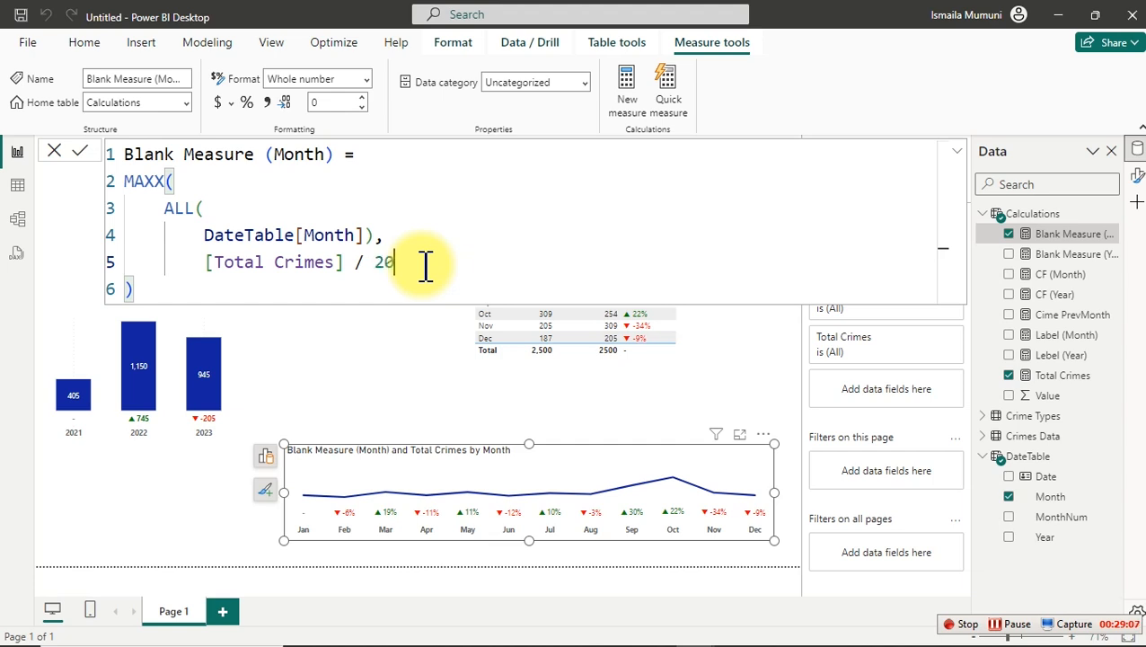
{"action": "key", "text": "Return"}
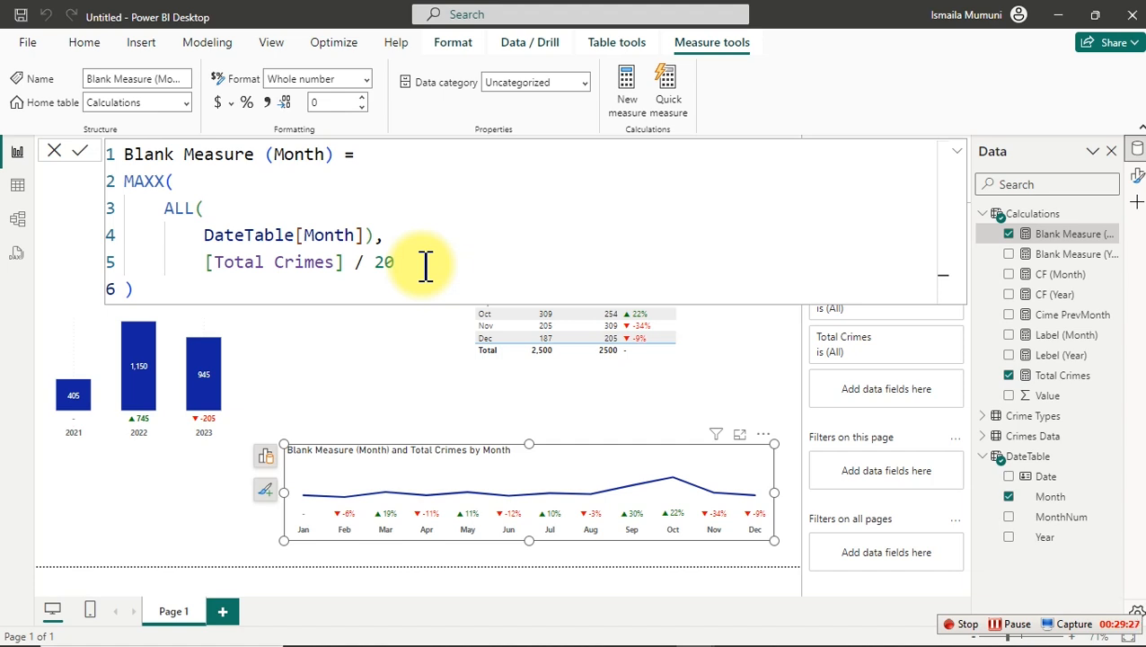
Turn off the title of the monthly crime line chart and deselect the chart.
{"action": "left_click", "coordinate": [1137, 175]}
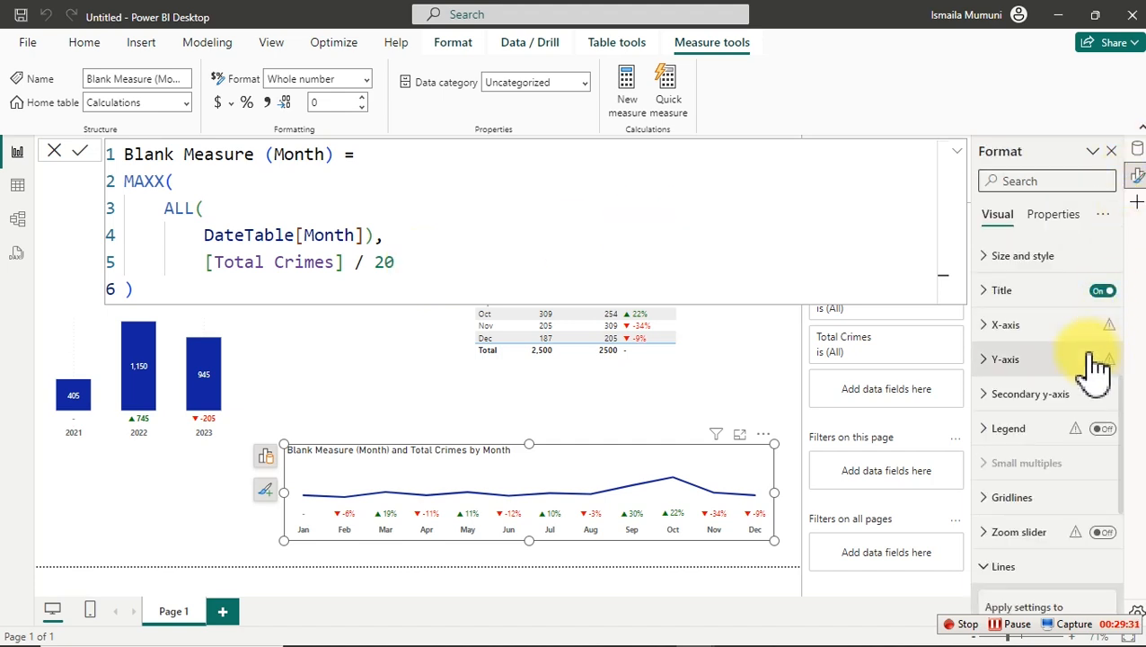
{"action": "left_click", "coordinate": [1101, 291]}
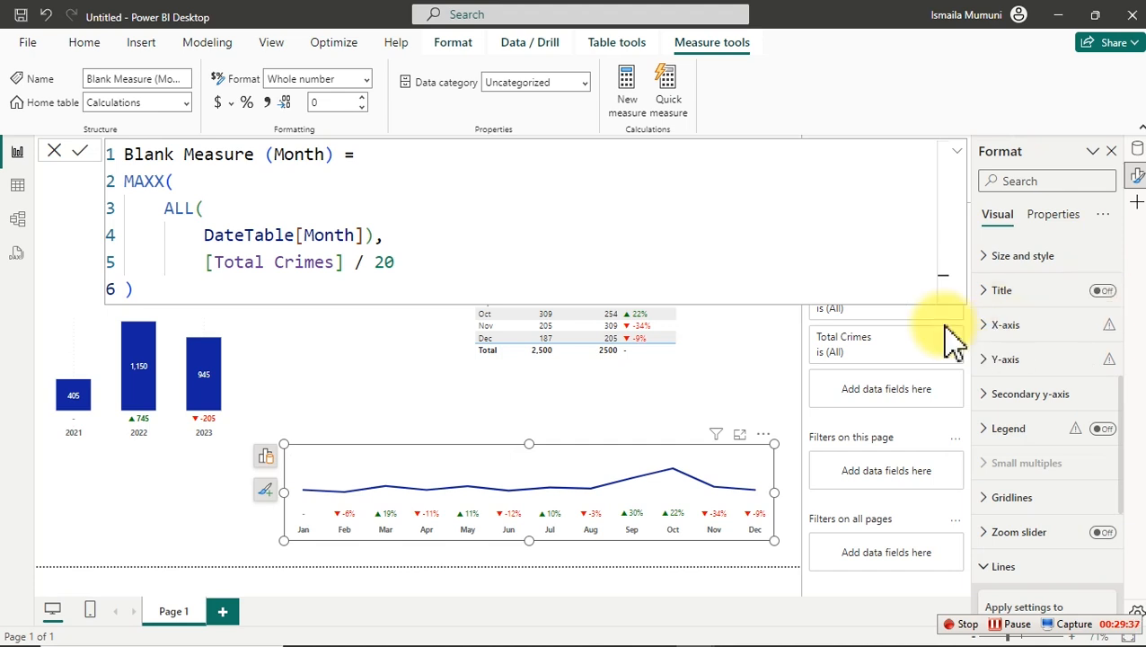
{"action": "left_click", "coordinate": [701, 415]}
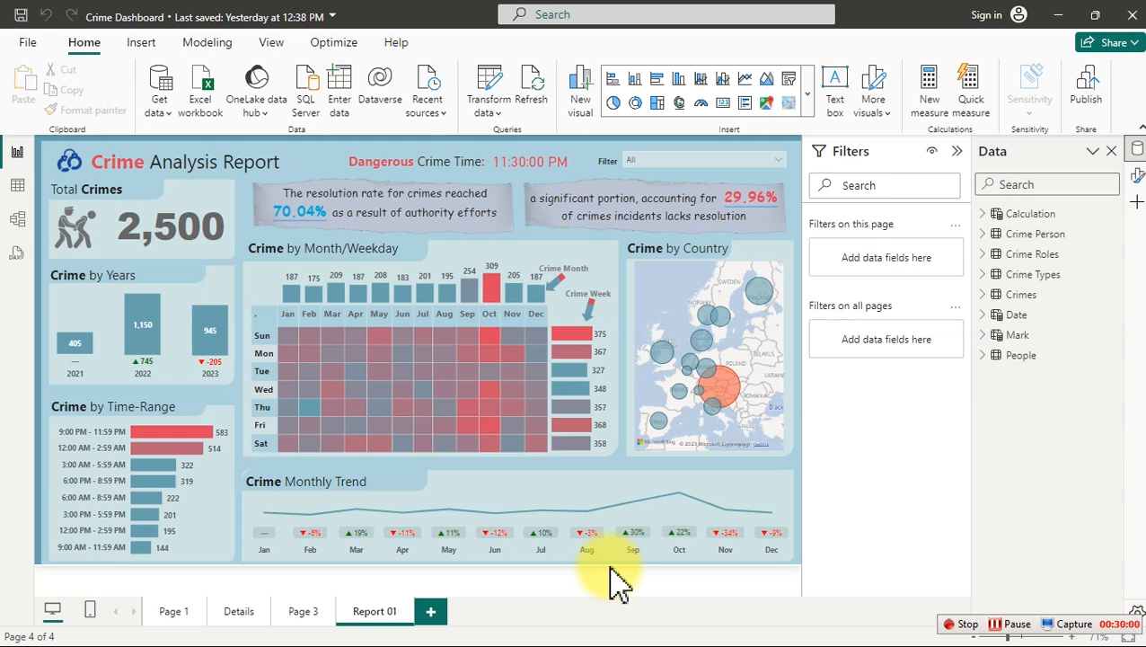
Examine the three-hour time ranges and their crime counts in the enlarged Crime by Time-Range bar chart of the Crime Dashboard report.
{"action": "left_click", "coordinate": [964, 623]}
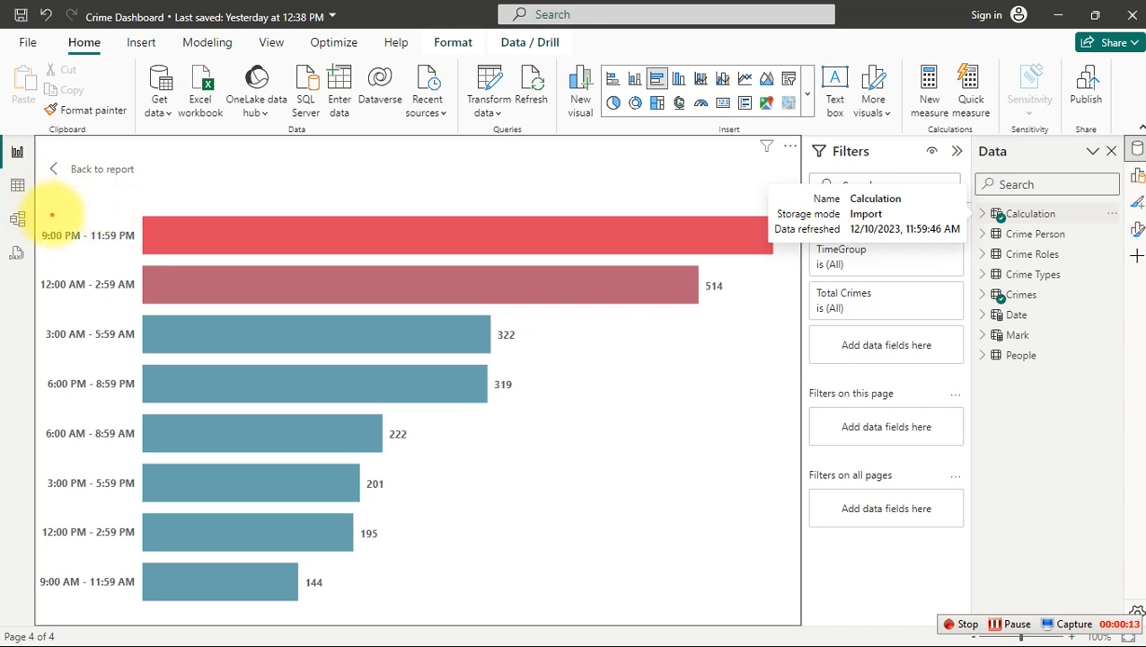
{"action": "mouse_move", "coordinate": [31, 211]}
{"action": "left_mouse_down"}
{"action": "mouse_move", "coordinate": [112, 510]}
{"action": "mouse_move", "coordinate": [154, 606]}
{"action": "left_mouse_up"}
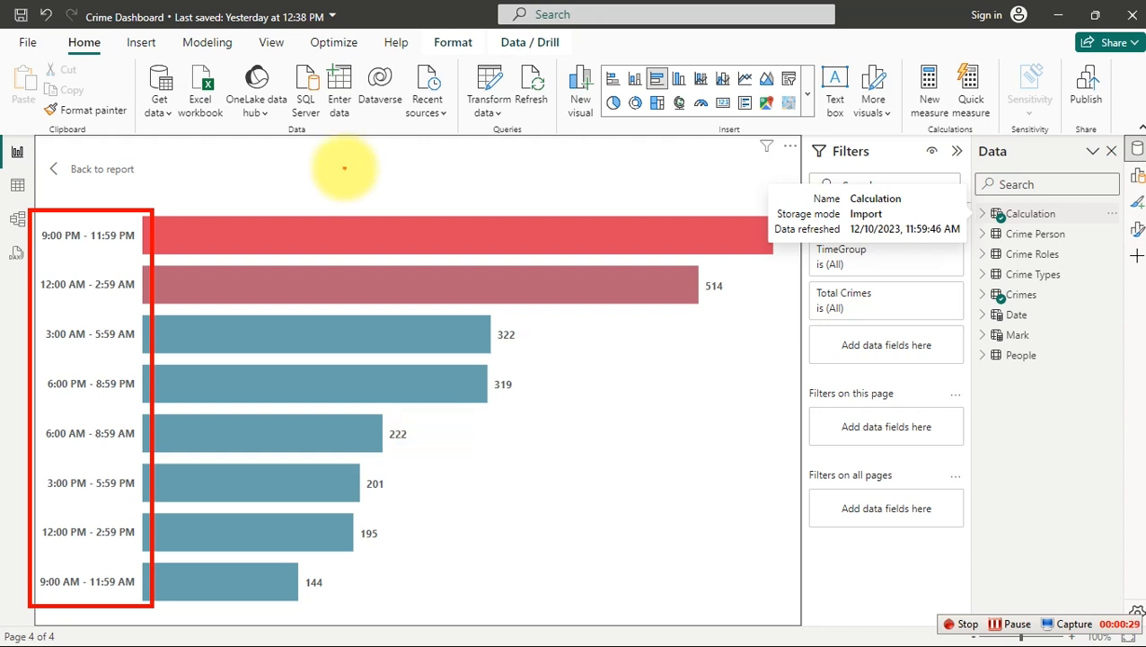
{"action": "left_click_drag", "start_coordinate": [463, 517], "coordinate": [480, 549]}
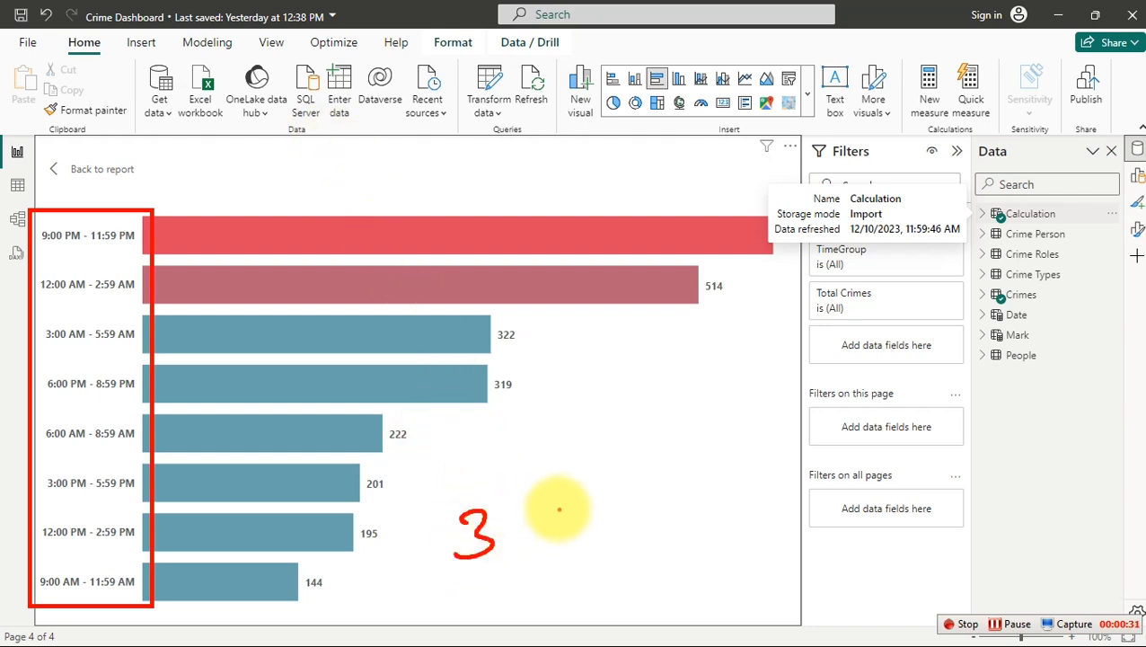
{"action": "left_click_drag", "start_coordinate": [555, 492], "coordinate": [604, 511]}
{"action": "mouse_move", "coordinate": [655, 460]}
{"action": "left_mouse_down"}
{"action": "mouse_move", "coordinate": [660, 494]}
{"action": "mouse_move", "coordinate": [706, 478]}
{"action": "left_mouse_up"}
{"action": "left_click_drag", "start_coordinate": [685, 451], "coordinate": [683, 534]}
{"action": "mouse_move", "coordinate": [589, 566]}
{"action": "left_mouse_down"}
{"action": "mouse_move", "coordinate": [600, 596]}
{"action": "mouse_move", "coordinate": [589, 539]}
{"action": "left_mouse_up"}
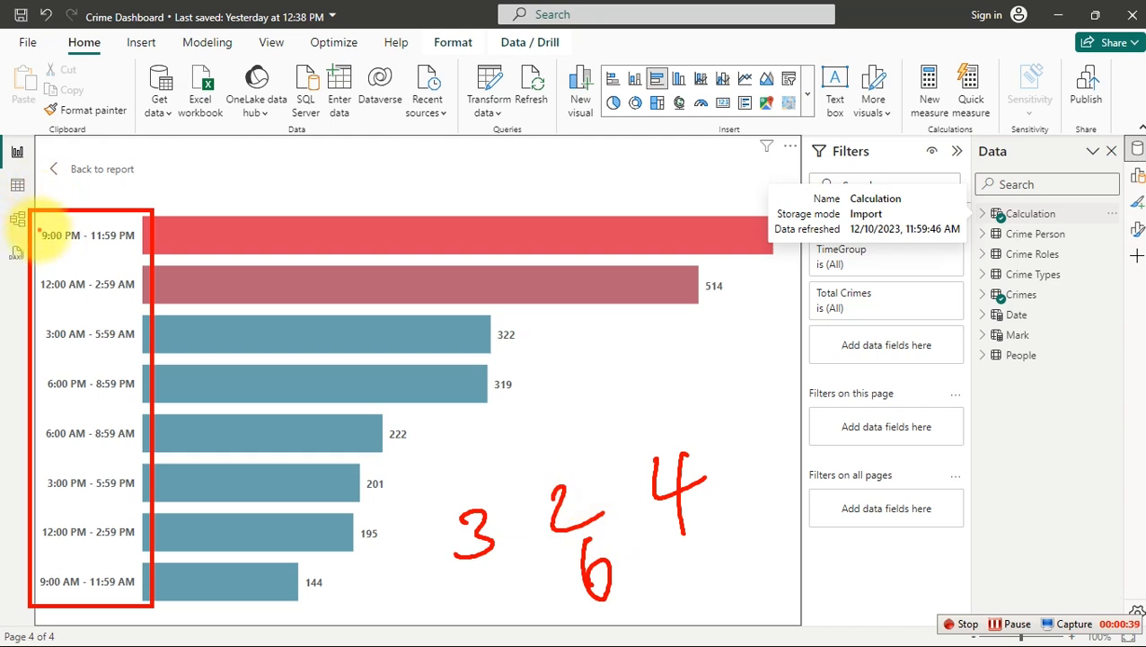
{"action": "left_click_drag", "start_coordinate": [36, 274], "coordinate": [34, 292]}
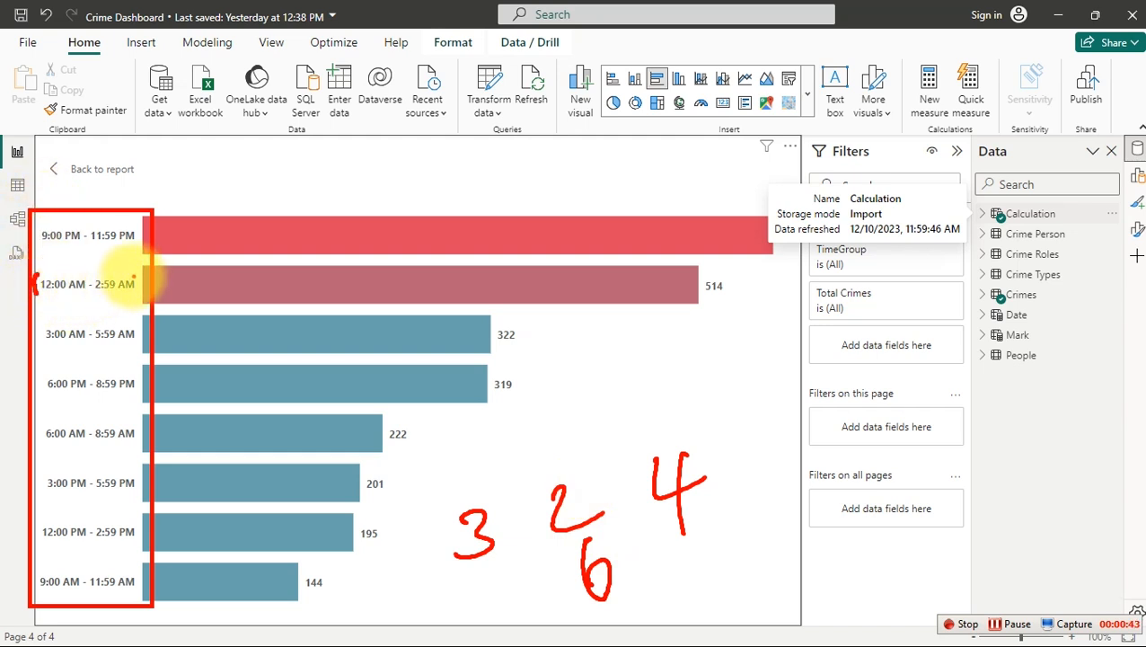
{"action": "left_click_drag", "start_coordinate": [135, 277], "coordinate": [134, 292]}
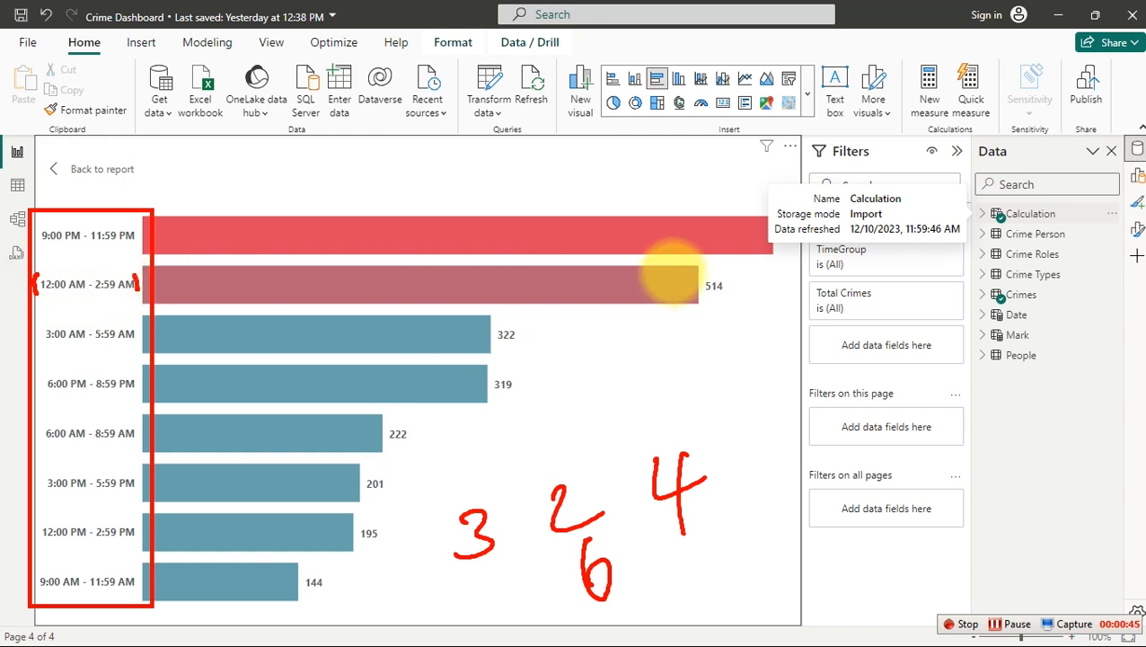
{"action": "mouse_move", "coordinate": [685, 286]}
{"action": "left_mouse_down"}
{"action": "mouse_move", "coordinate": [716, 263]}
{"action": "mouse_move", "coordinate": [693, 299]}
{"action": "left_mouse_up"}
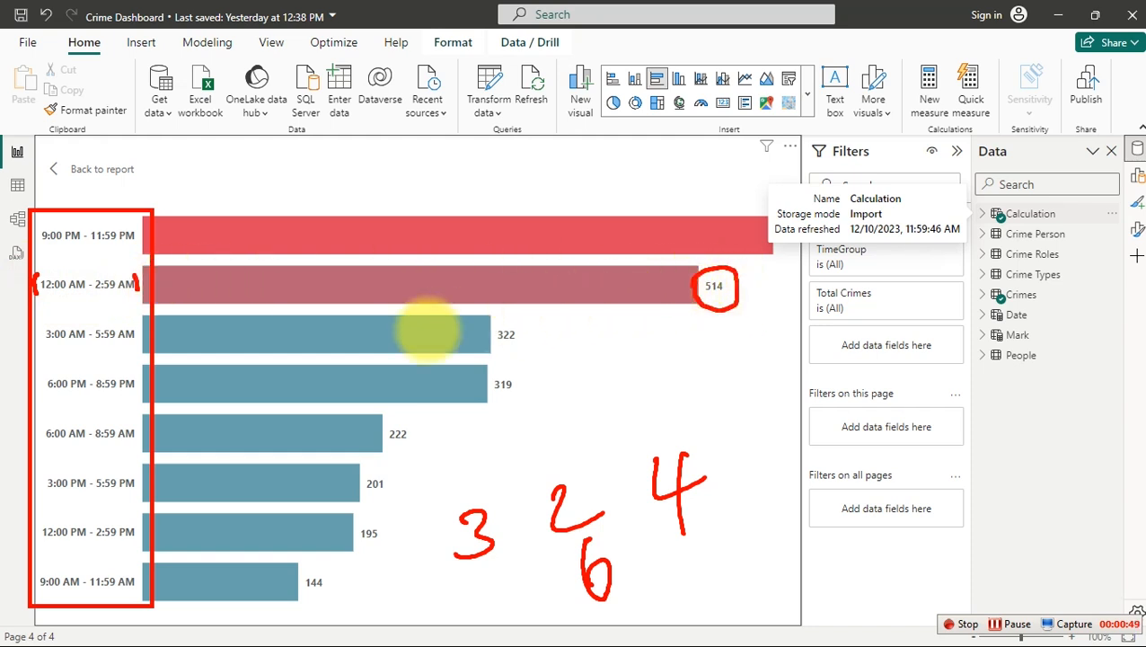
{"action": "left_click", "coordinate": [38, 385]}
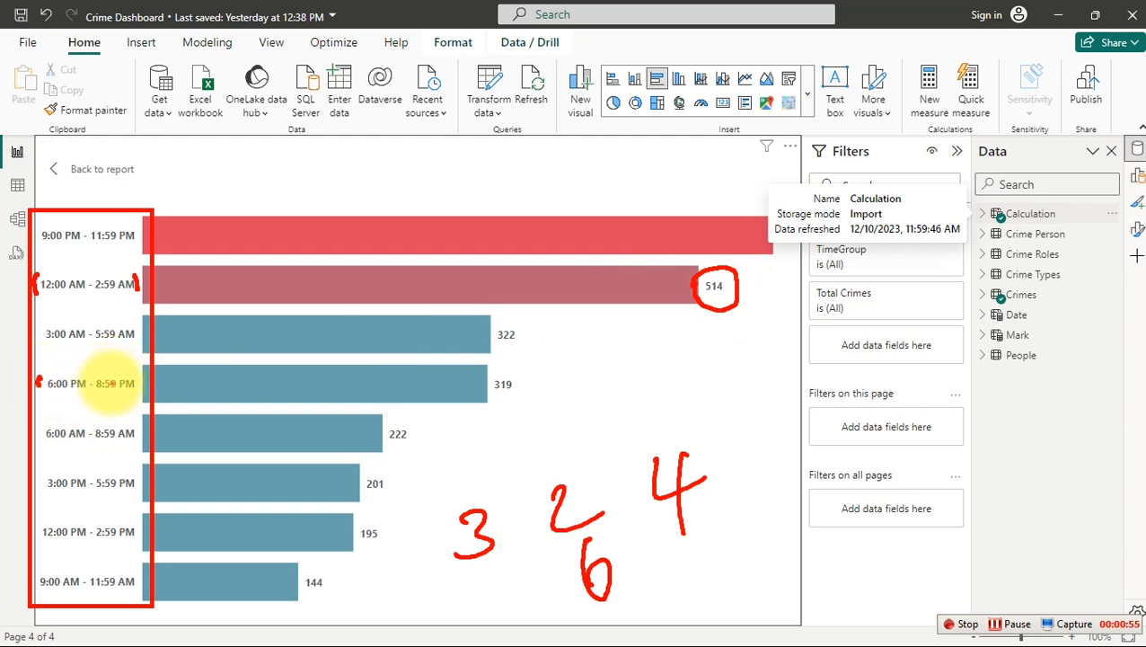
{"action": "mouse_move", "coordinate": [465, 374]}
{"action": "left_mouse_down"}
{"action": "mouse_move", "coordinate": [504, 415]}
{"action": "mouse_move", "coordinate": [483, 368]}
{"action": "left_mouse_up"}
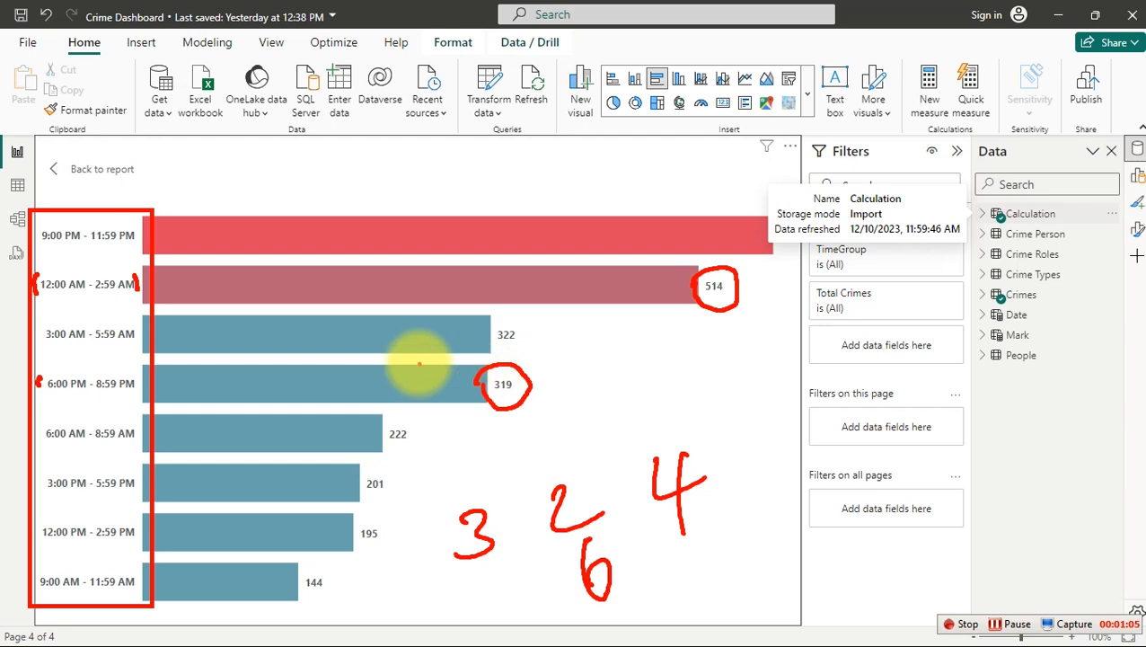
{"action": "key", "text": "Escape"}
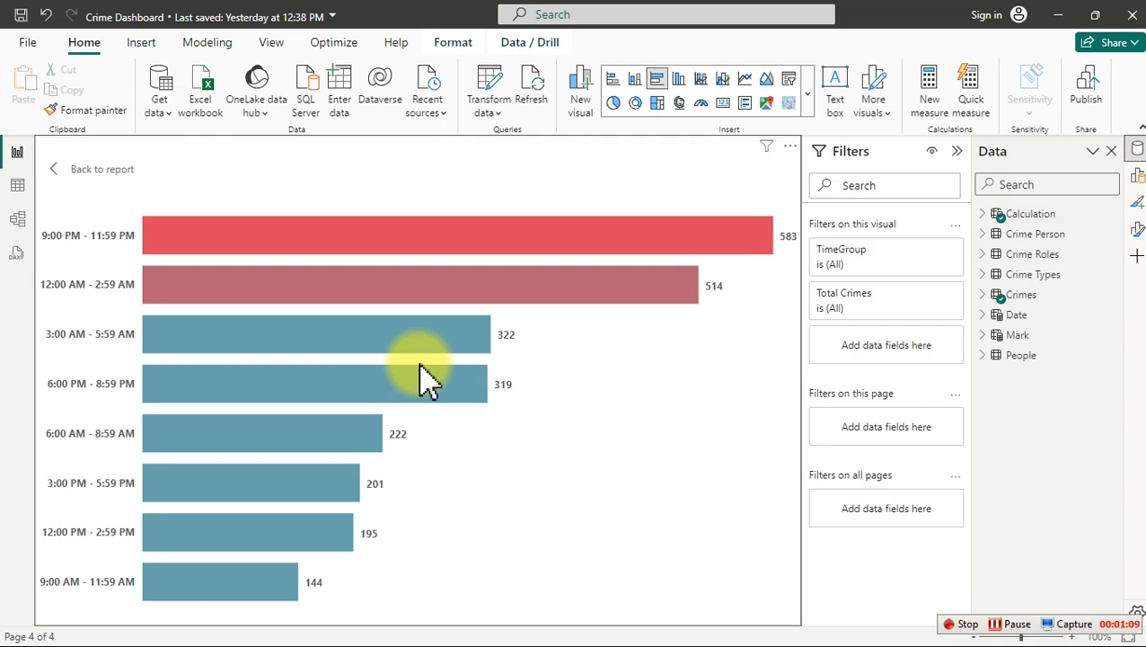
Switch back to the untitled report and inspect the Crime Time column of the Crimes Data table.
{"action": "left_click", "coordinate": [1058, 16]}
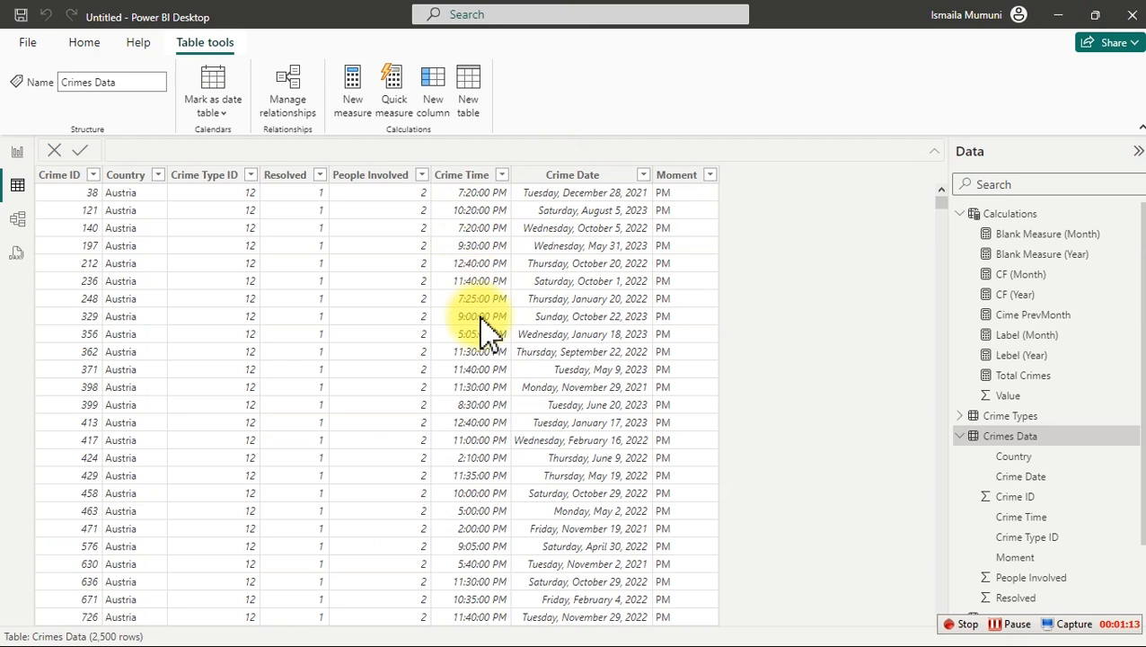
{"action": "left_click", "coordinate": [476, 179]}
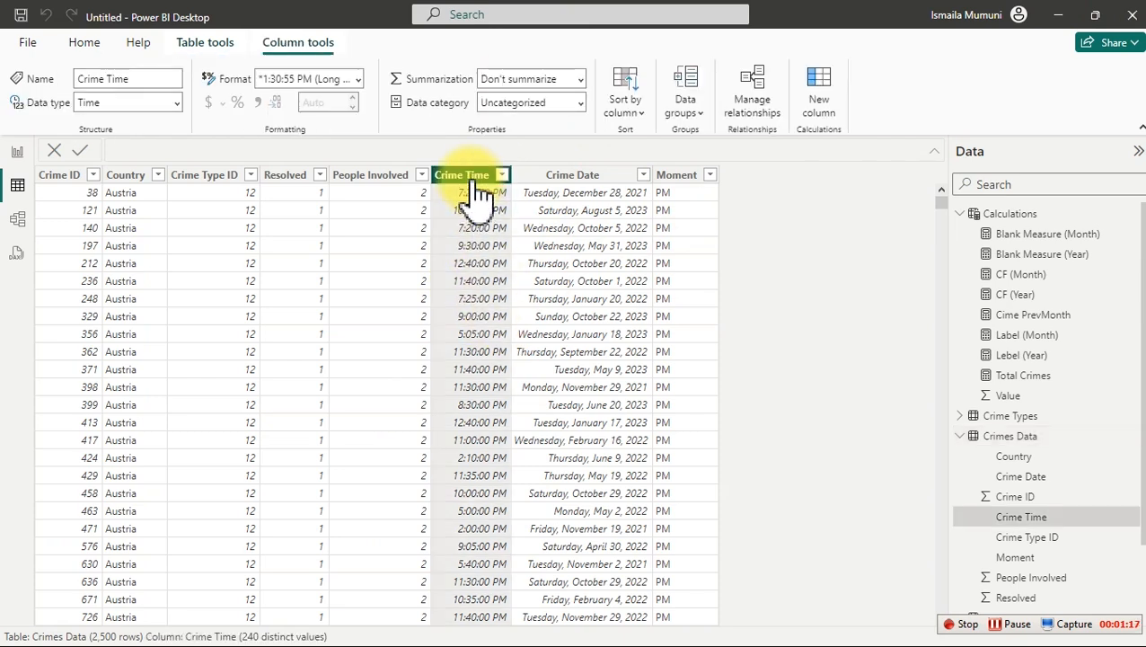
Add a second blank page to the untitled report and bring up the list of data fields.
{"action": "left_click", "coordinate": [16, 153]}
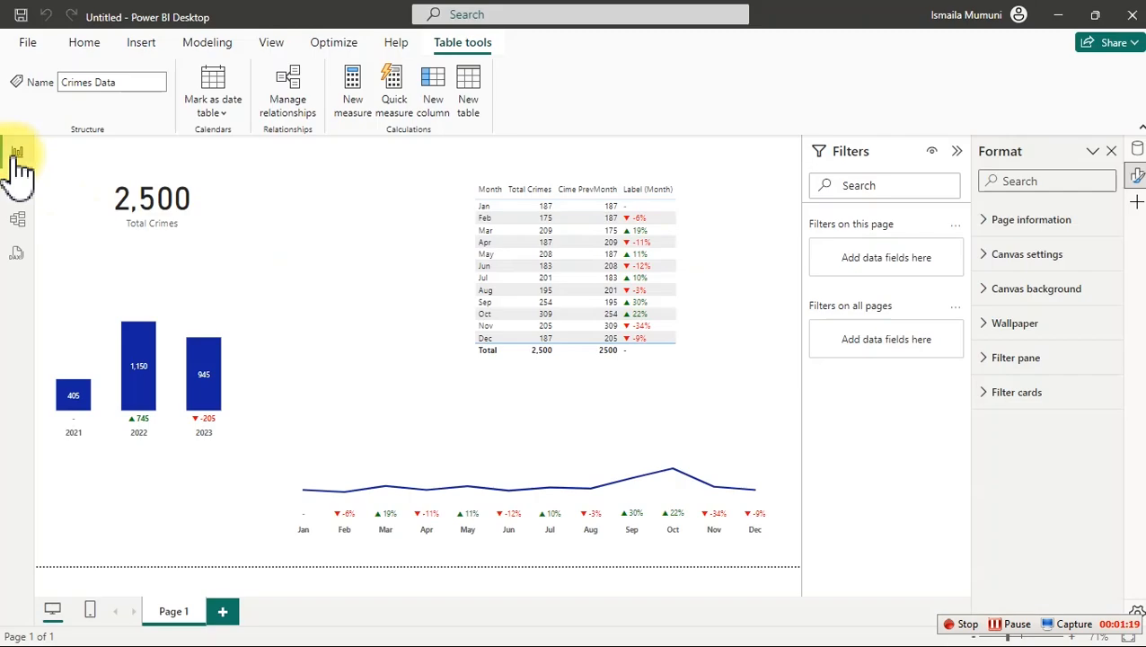
{"action": "left_click", "coordinate": [223, 612]}
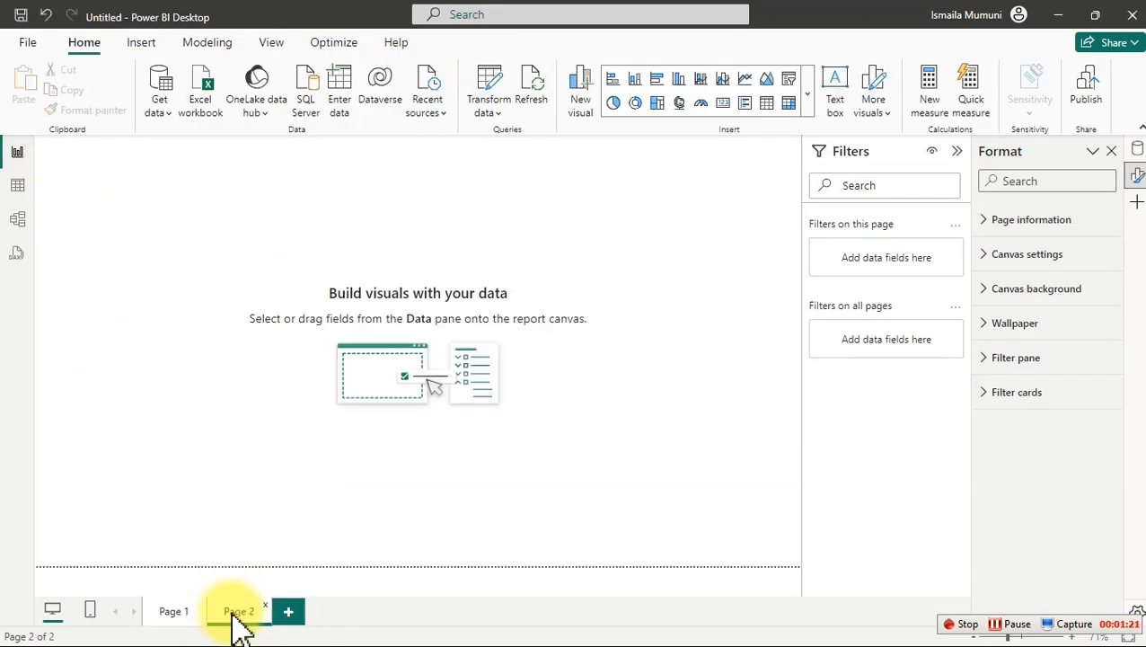
{"action": "left_click", "coordinate": [1136, 150]}
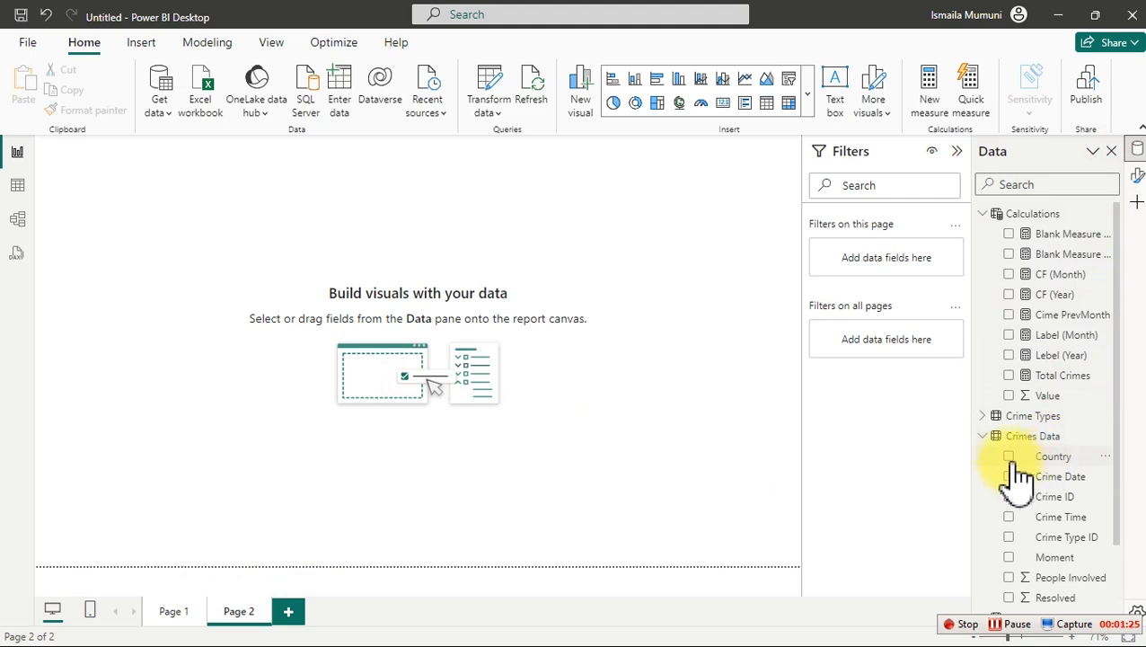
Build a table of Crime Time and Total Crimes on Page 2, sized to fill about half the page width.
{"action": "left_click", "coordinate": [1011, 519]}
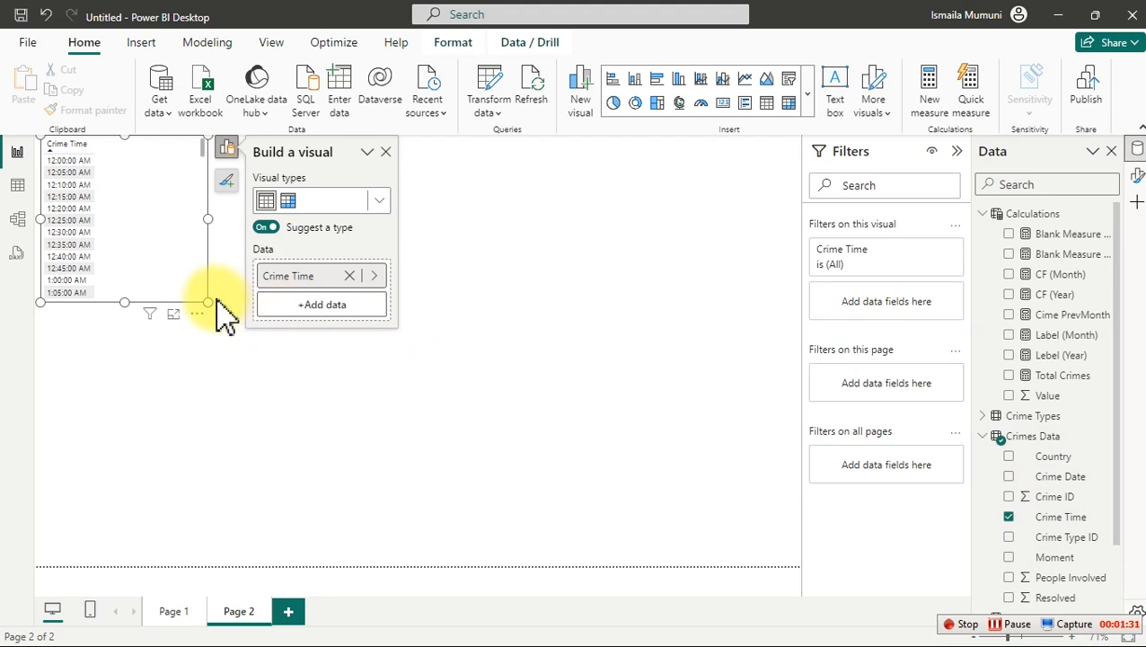
{"action": "left_click_drag", "start_coordinate": [207, 302], "coordinate": [394, 539]}
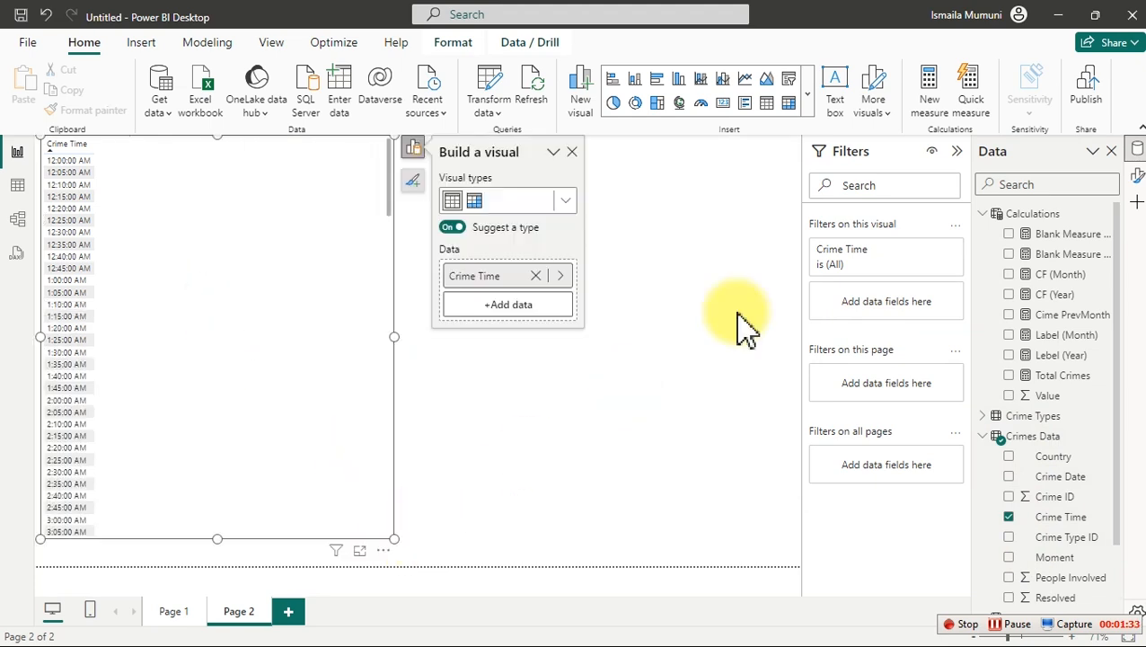
{"action": "left_click", "coordinate": [1013, 377]}
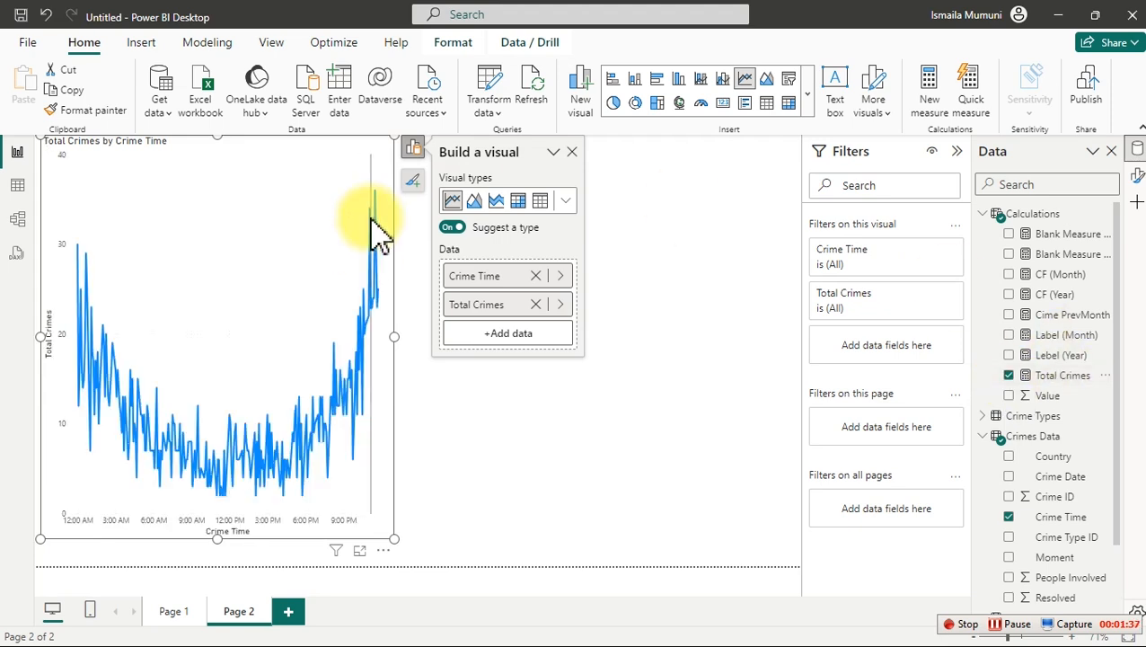
{"action": "left_click_drag", "start_coordinate": [393, 335], "coordinate": [738, 346]}
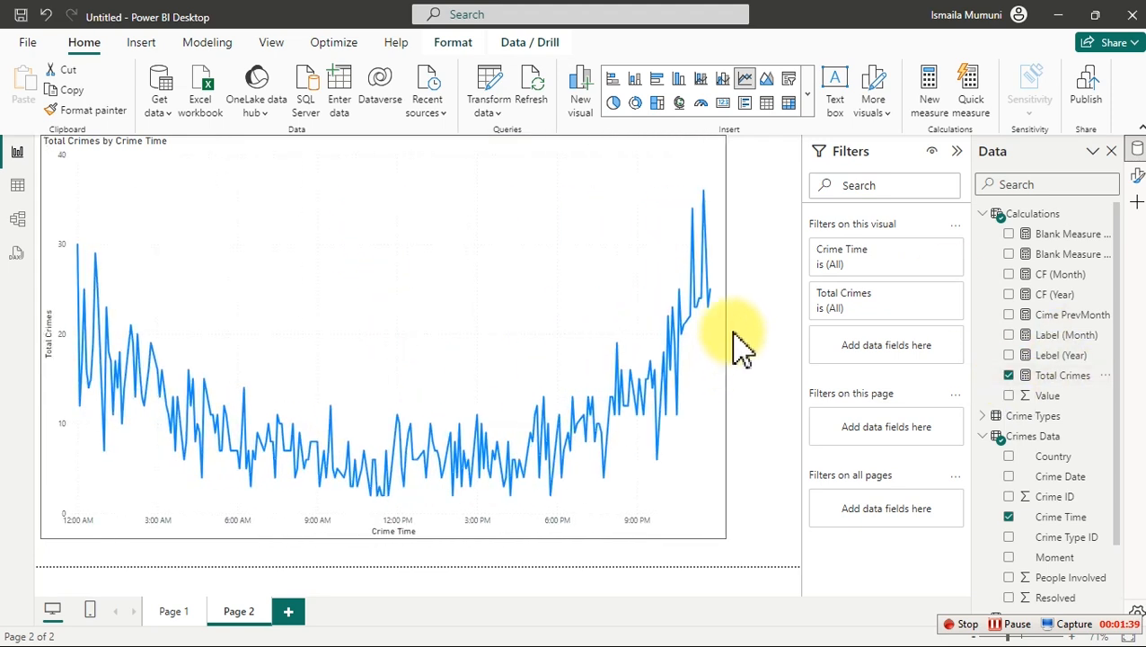
{"action": "left_click", "coordinate": [766, 103]}
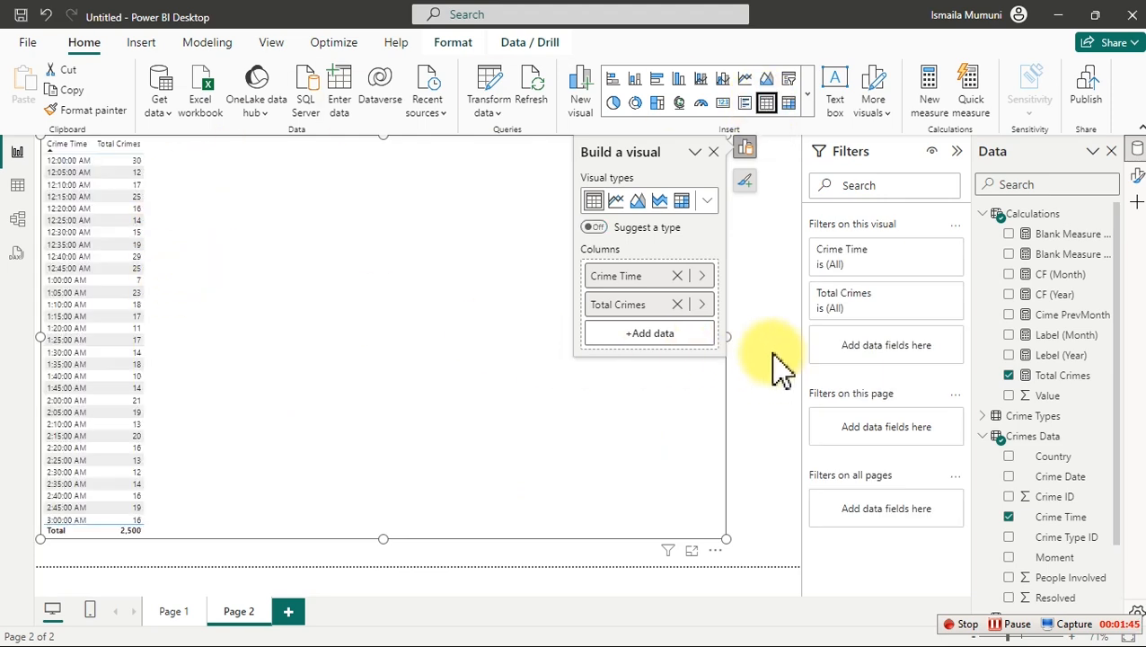
{"action": "left_click_drag", "start_coordinate": [726, 336], "coordinate": [415, 342]}
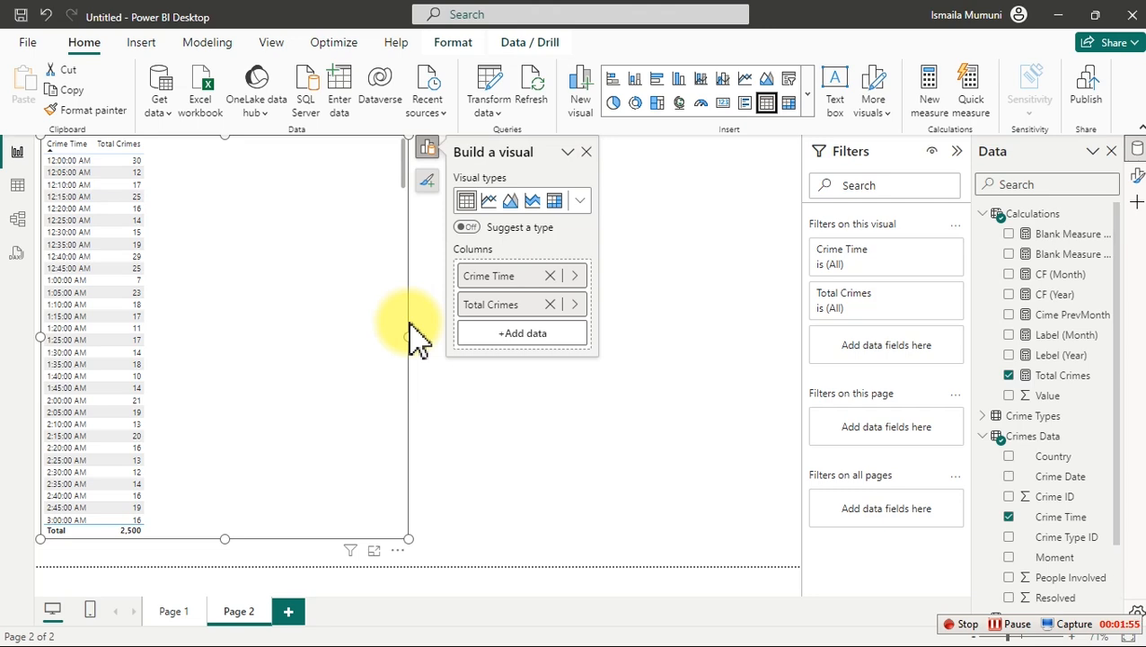
Add a calculated column named Time Group to the Crimes Data table and start its formula on a new indented line.
{"action": "left_click", "coordinate": [17, 185]}
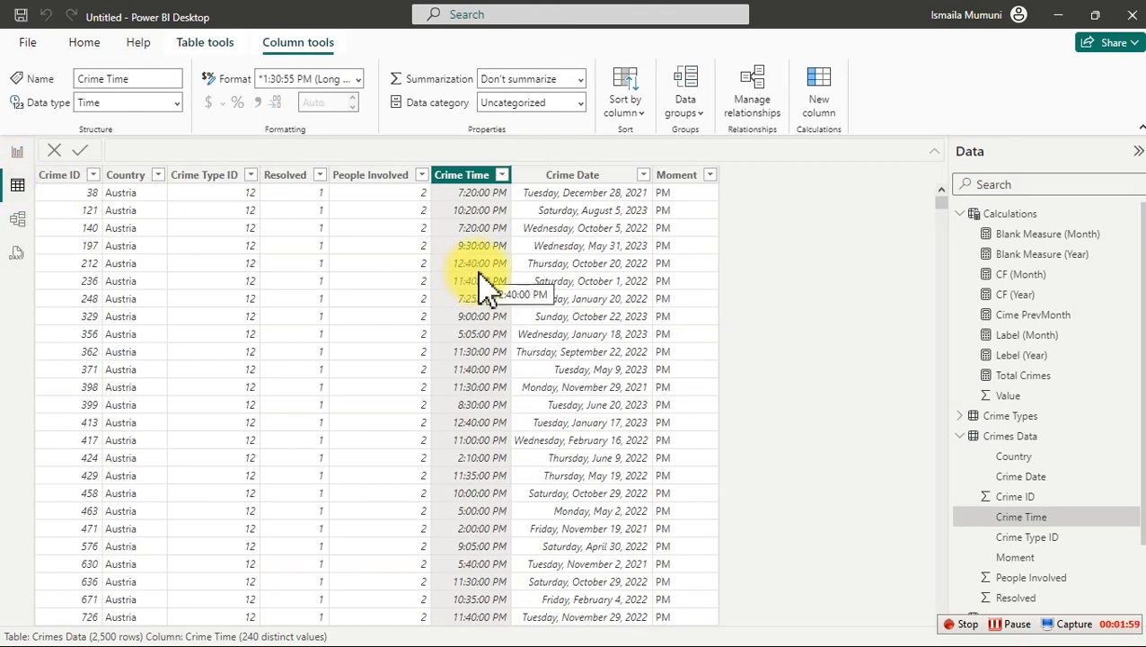
{"action": "left_click", "coordinate": [818, 85]}
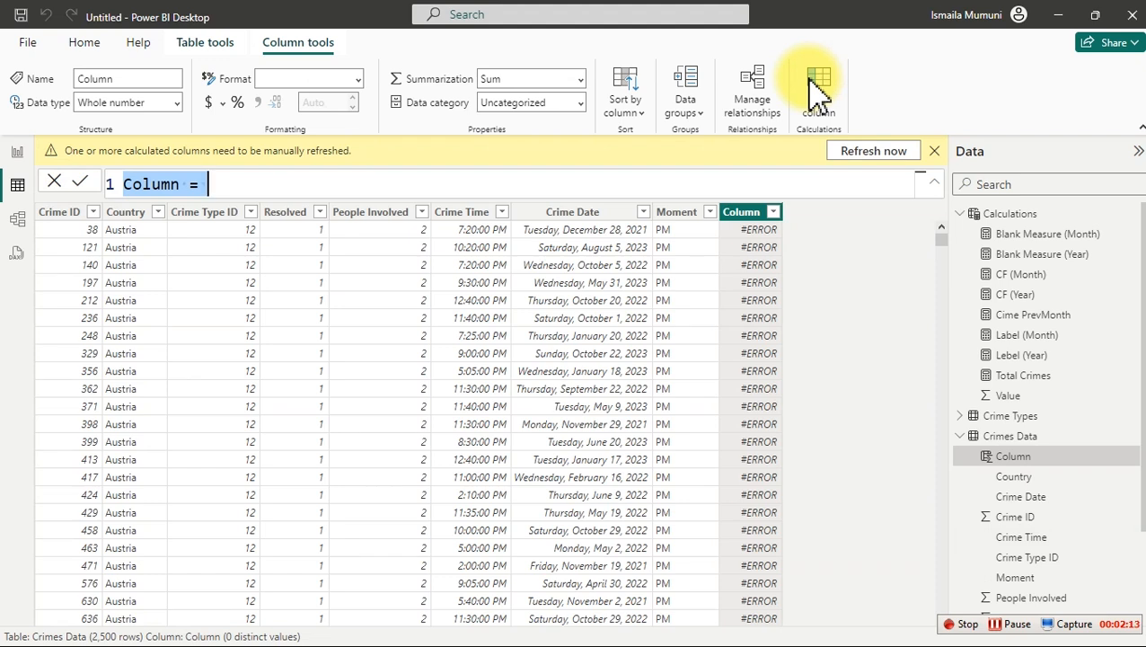
{"action": "type", "text": "Time Group ="}
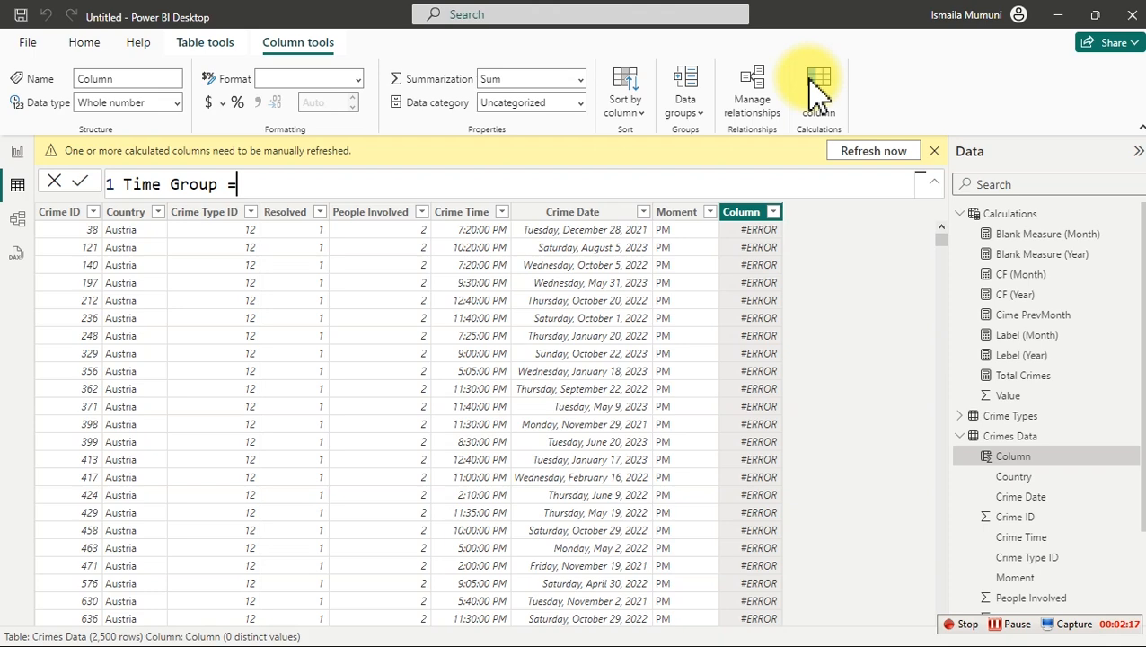
{"action": "key", "text": "shift+Return"}
{"action": "key", "text": "Tab"}
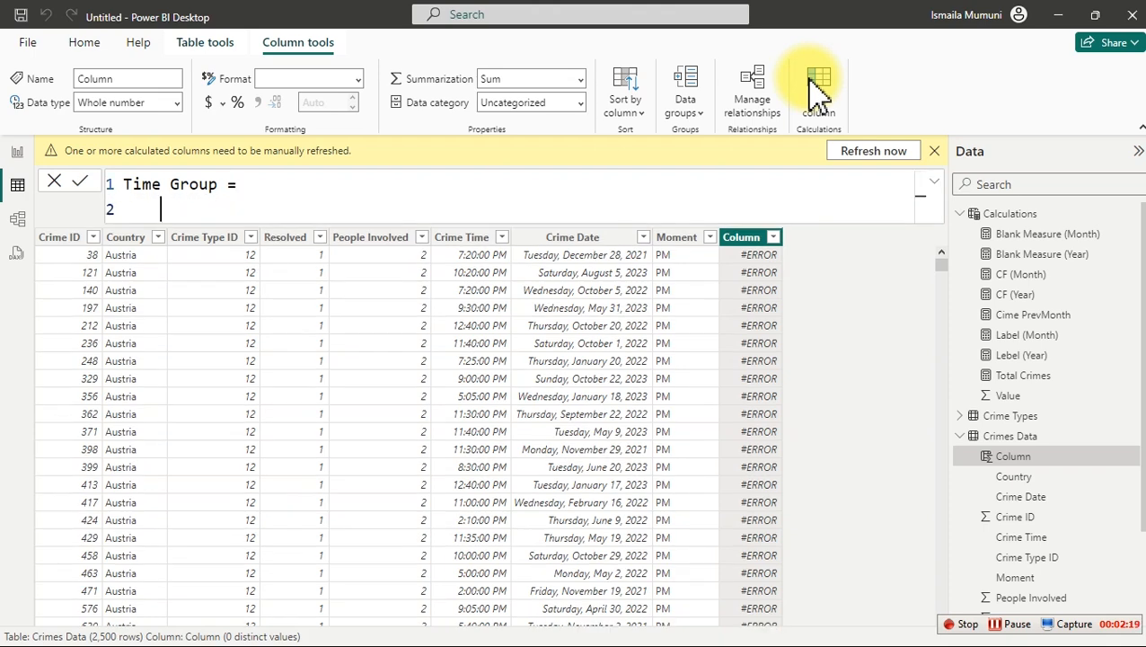
Begin the Time Group formula with SWITCH(TRUE(), and open a MOD function on the following line.
{"action": "type", "text": "sw"}
{"action": "key", "text": "Tab"}
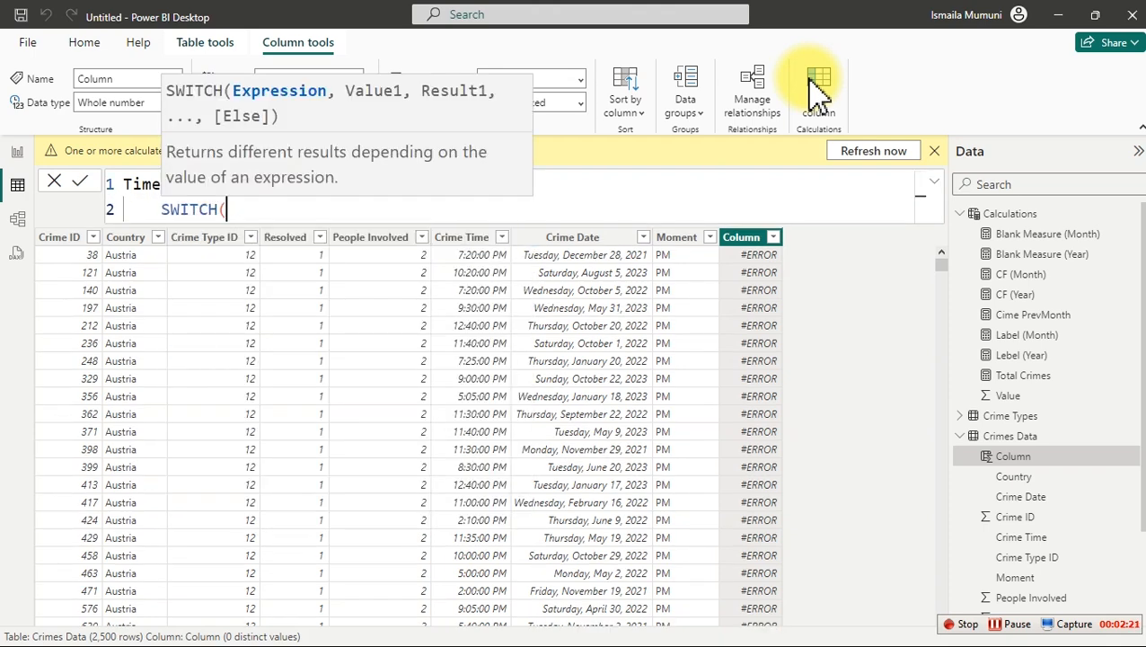
{"action": "key", "text": "shift+Return"}
{"action": "key", "text": "Tab"}
{"action": "type", "text": "tru"}
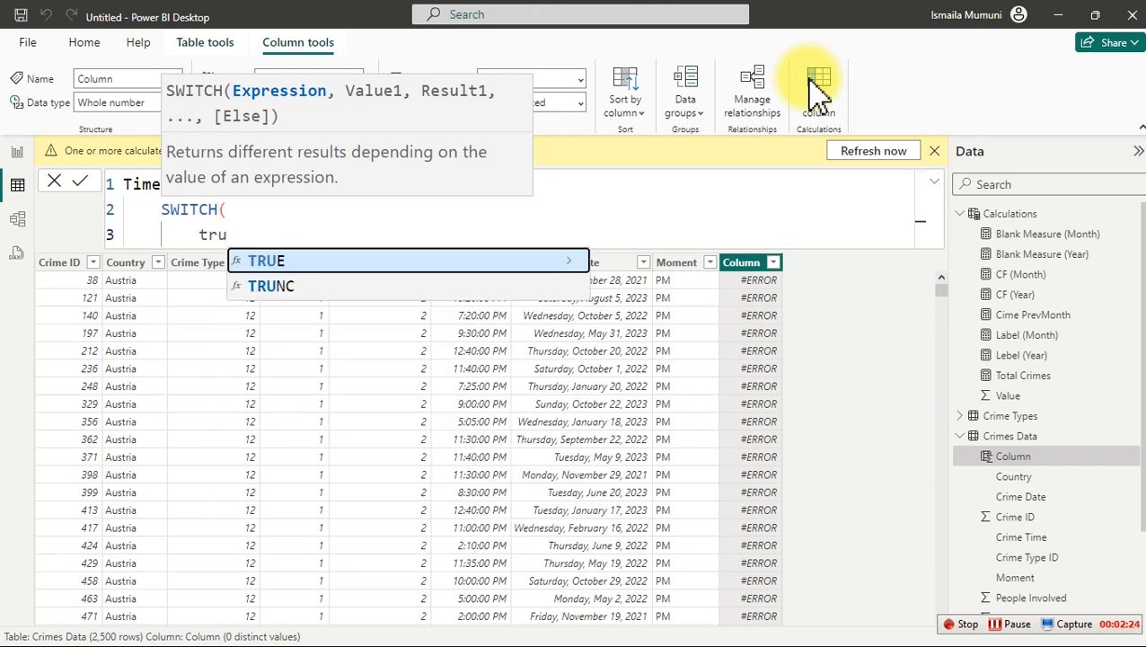
{"action": "key", "text": "Tab"}
{"action": "type", "text": ","}
{"action": "key", "text": "shift+Return"}
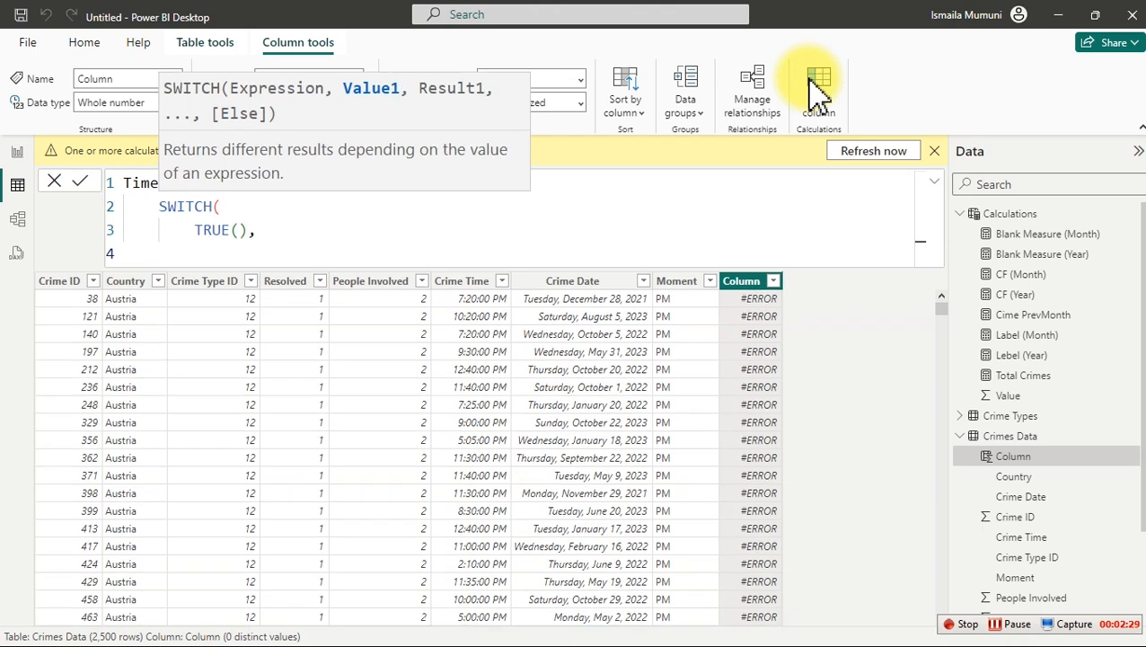
{"action": "type", "text": "mod"}
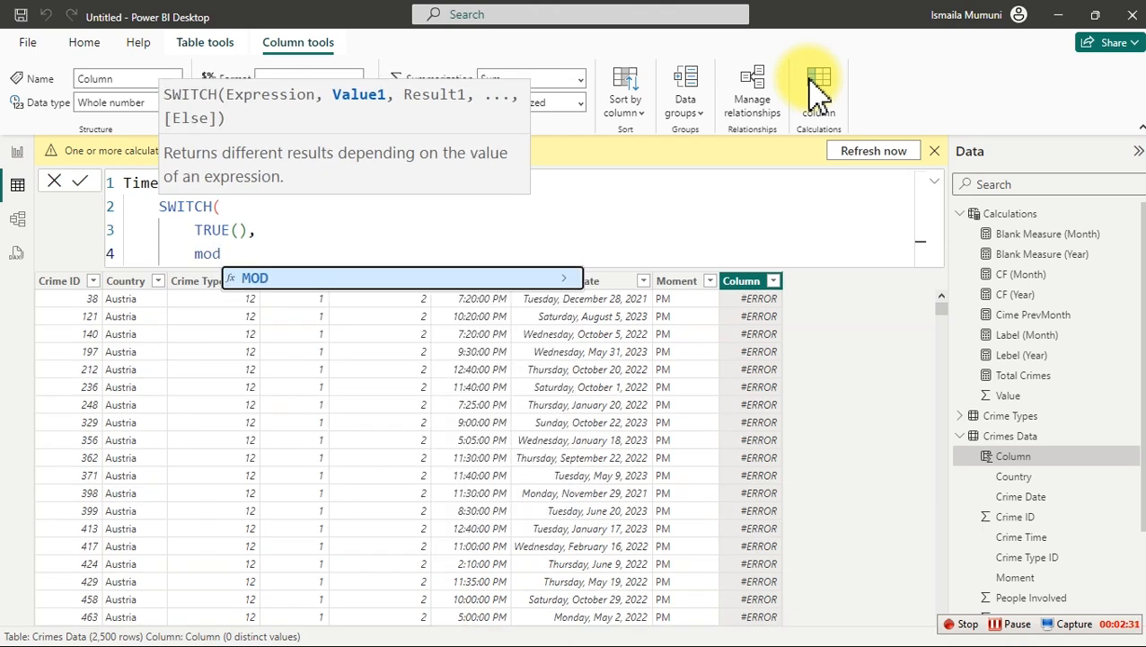
{"action": "key", "text": "Tab"}
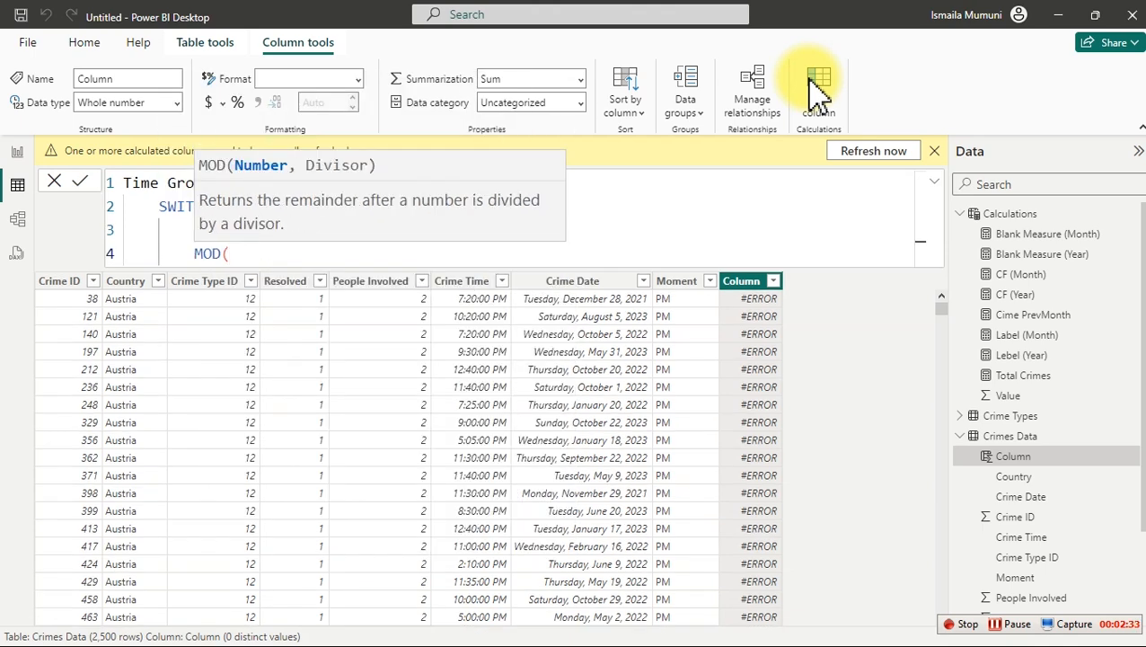
{"action": "type", "text": "hour"}
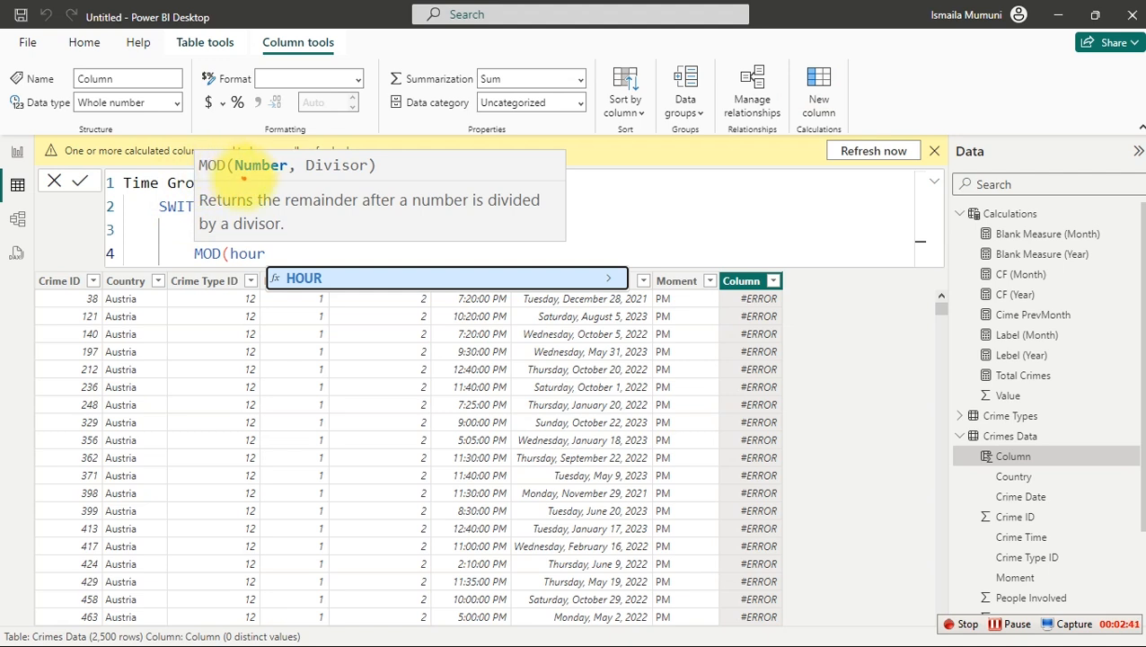
{"action": "left_click_drag", "start_coordinate": [236, 175], "coordinate": [280, 176]}
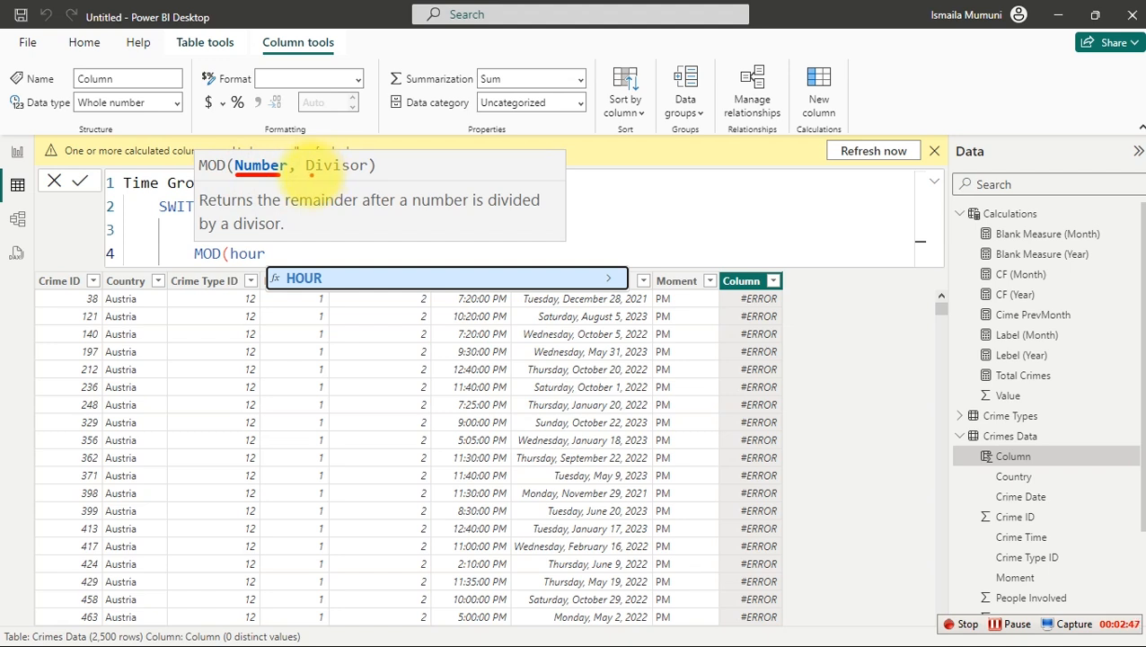
{"action": "left_click_drag", "start_coordinate": [306, 175], "coordinate": [359, 176]}
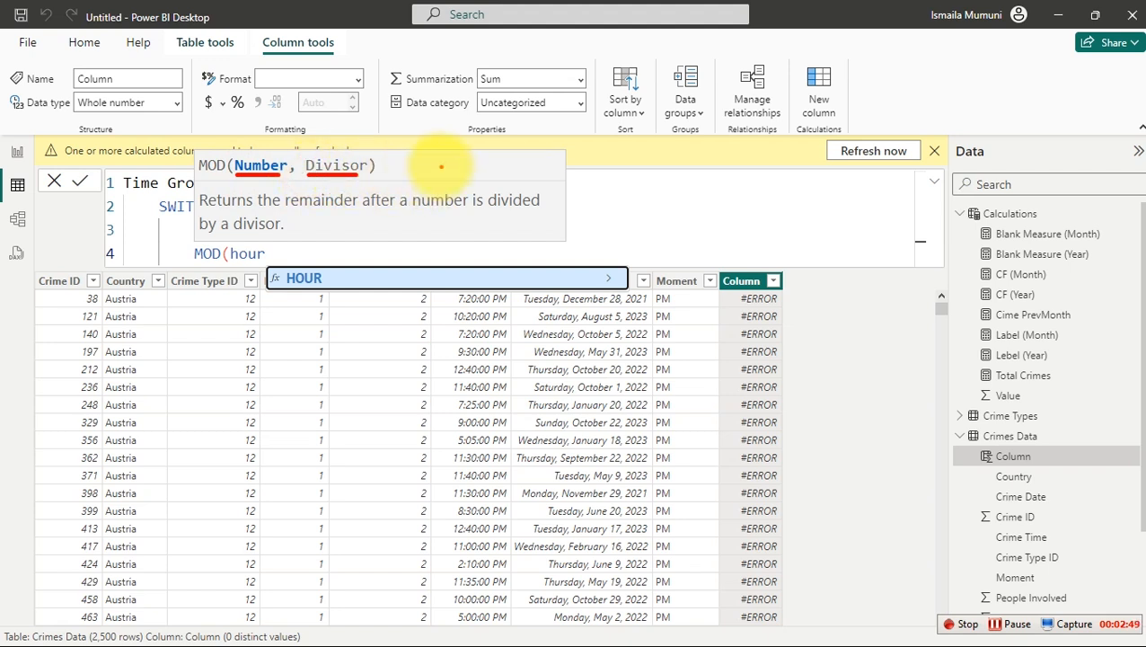
{"action": "mouse_move", "coordinate": [456, 155]}
{"action": "left_mouse_down"}
{"action": "mouse_move", "coordinate": [482, 171]}
{"action": "mouse_move", "coordinate": [522, 163]}
{"action": "mouse_move", "coordinate": [503, 190]}
{"action": "left_mouse_up"}
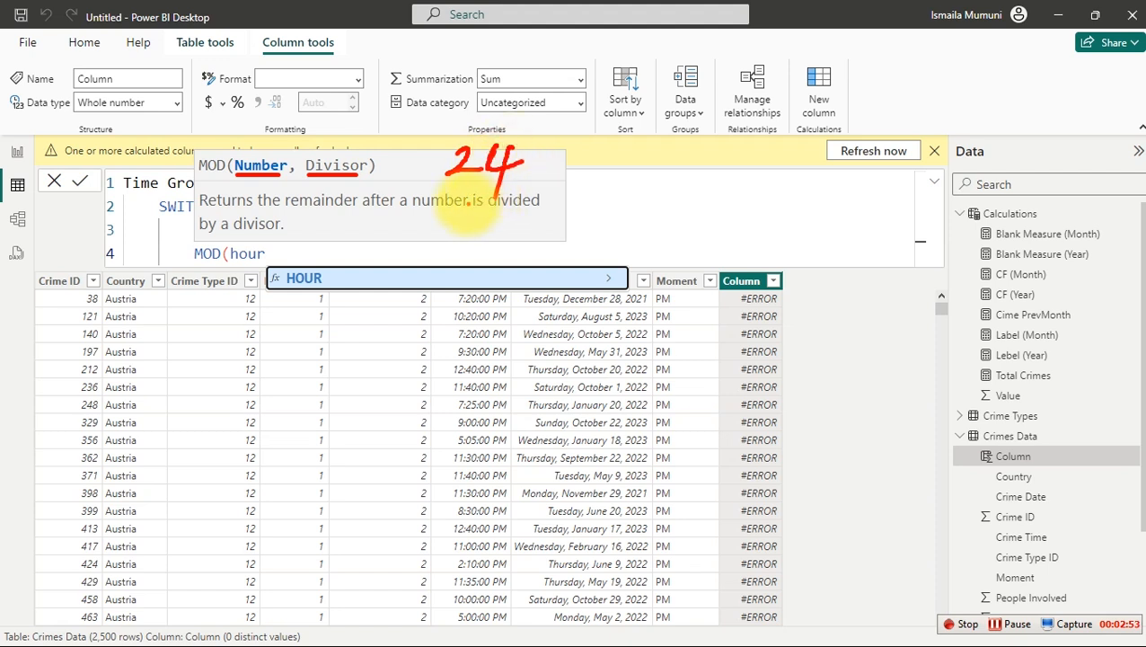
{"action": "key", "text": "Escape"}
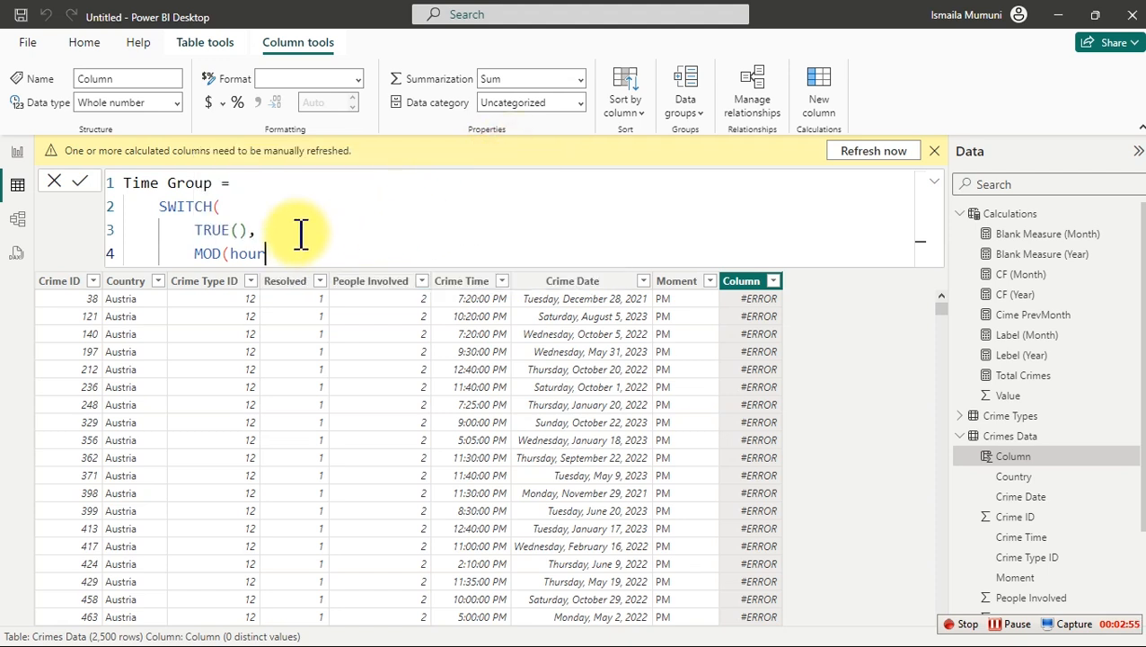
{"action": "key", "text": "BackSpace"}
{"action": "key", "text": "BackSpace"}
{"action": "key", "text": "BackSpace"}
{"action": "key", "text": "BackSpace"}
{"action": "key", "text": "BackSpace"}
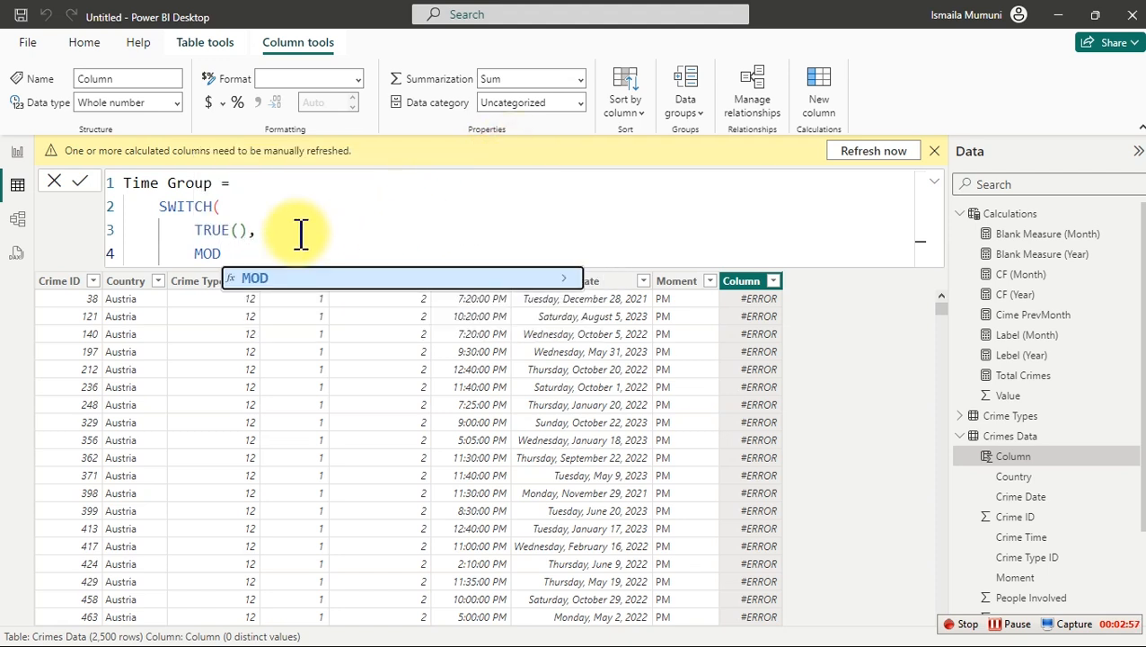
{"action": "type", "text": "("}
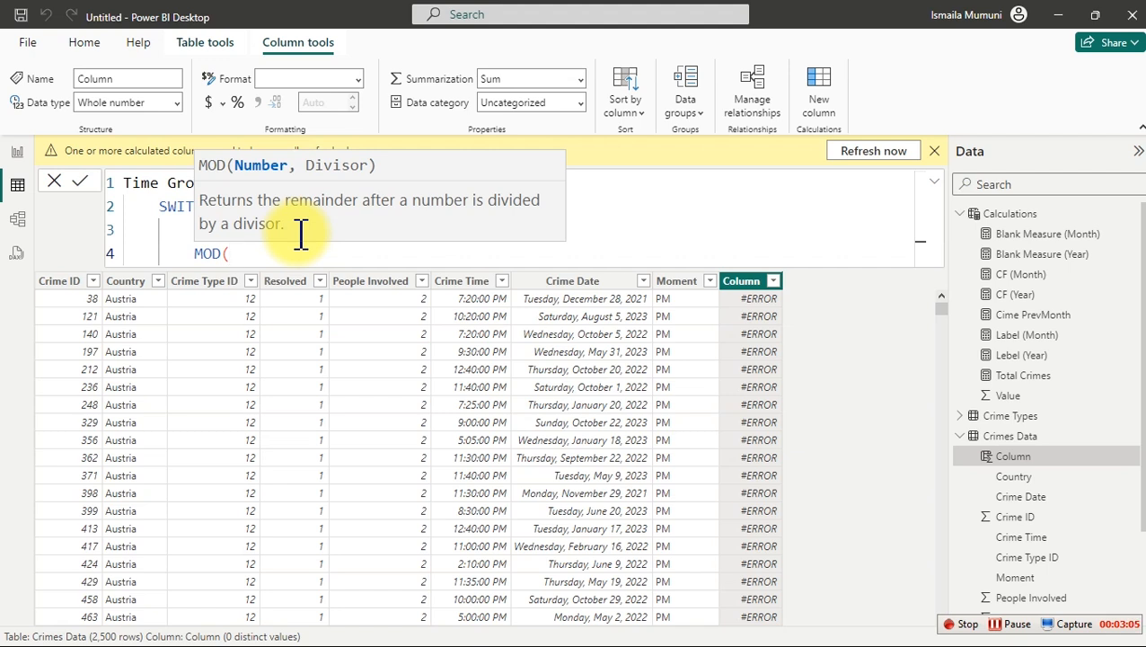
Enter HOUR('Crimes Data'[Crime Time]) as the number argument of the MOD function.
{"action": "type", "text": "ho"}
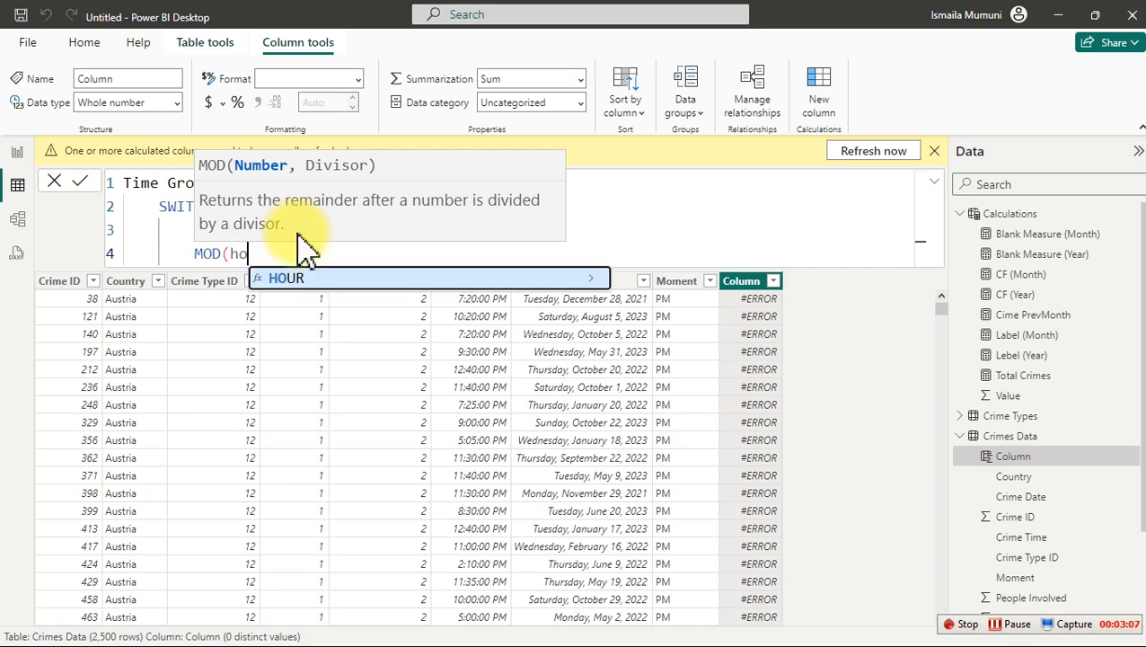
{"action": "key", "text": "Tab"}
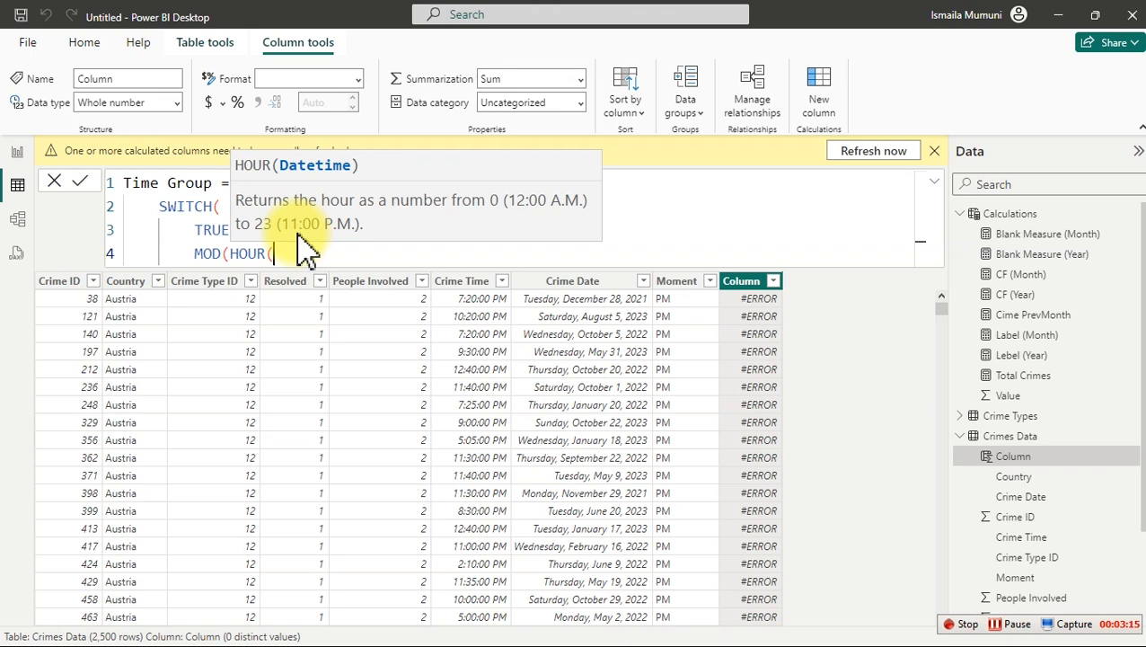
{"action": "type", "text": "cri"}
{"action": "key", "text": "BackSpace"}
{"action": "type", "text": "ri"}
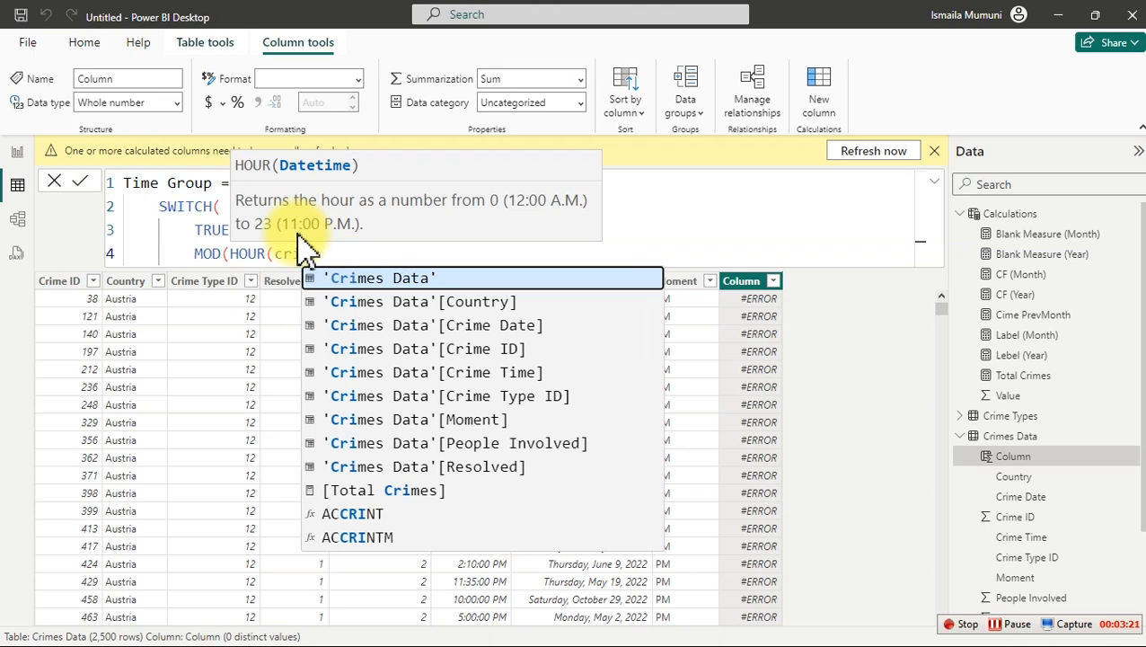
{"action": "key", "text": "Down"}
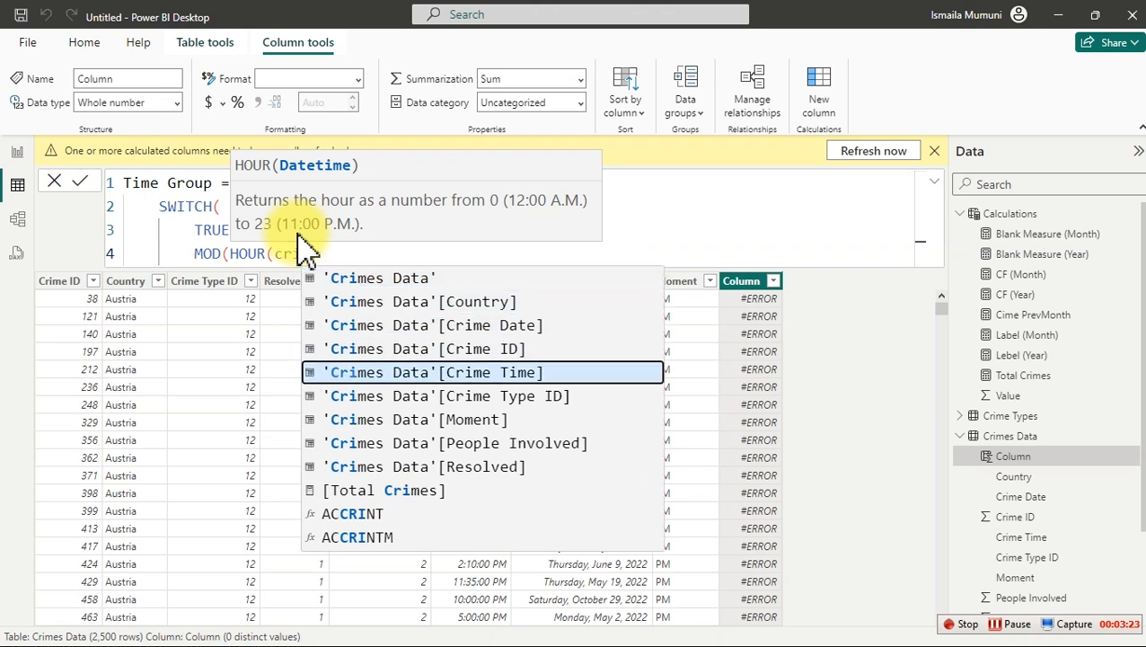
{"action": "key", "text": "Tab"}
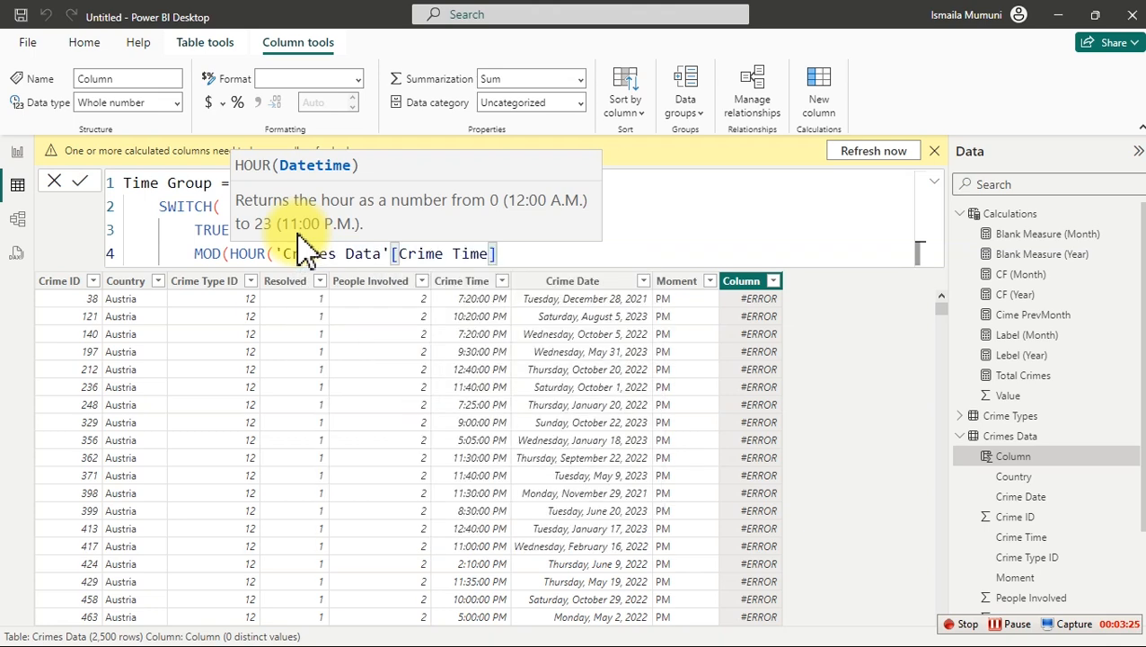
{"action": "type", "text": ")"}
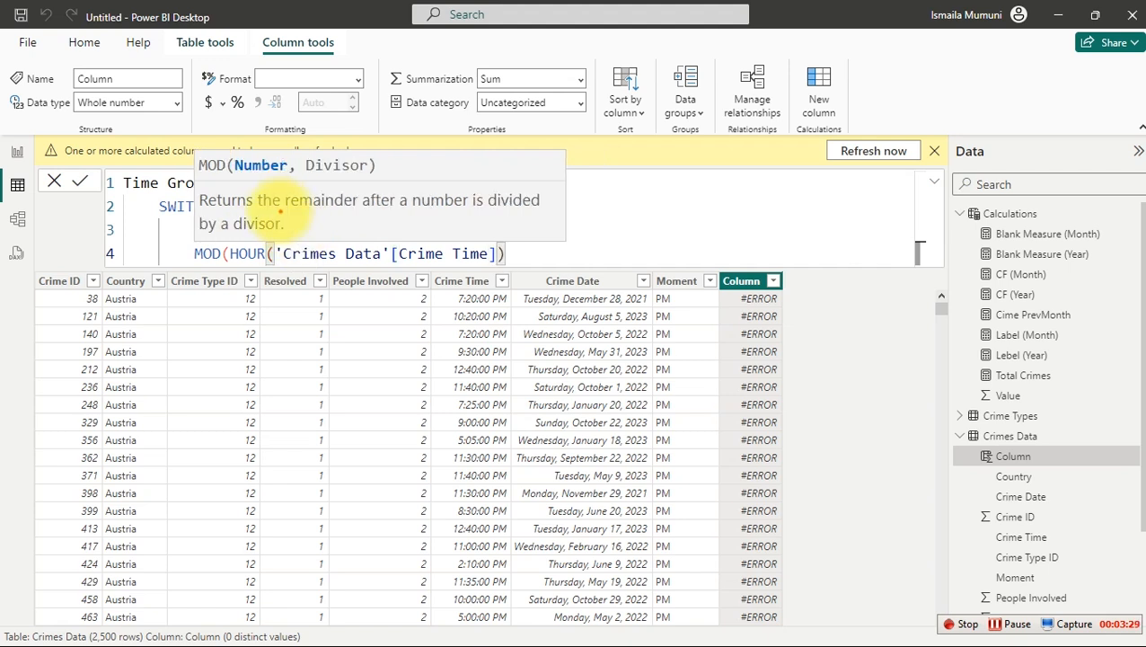
{"action": "left_click", "coordinate": [299, 177]}
{"action": "mouse_move", "coordinate": [299, 177]}
{"action": "left_mouse_down"}
{"action": "mouse_move", "coordinate": [413, 178]}
{"action": "mouse_move", "coordinate": [467, 165]}
{"action": "mouse_move", "coordinate": [439, 192]}
{"action": "left_mouse_up"}
{"action": "key", "text": "e"}
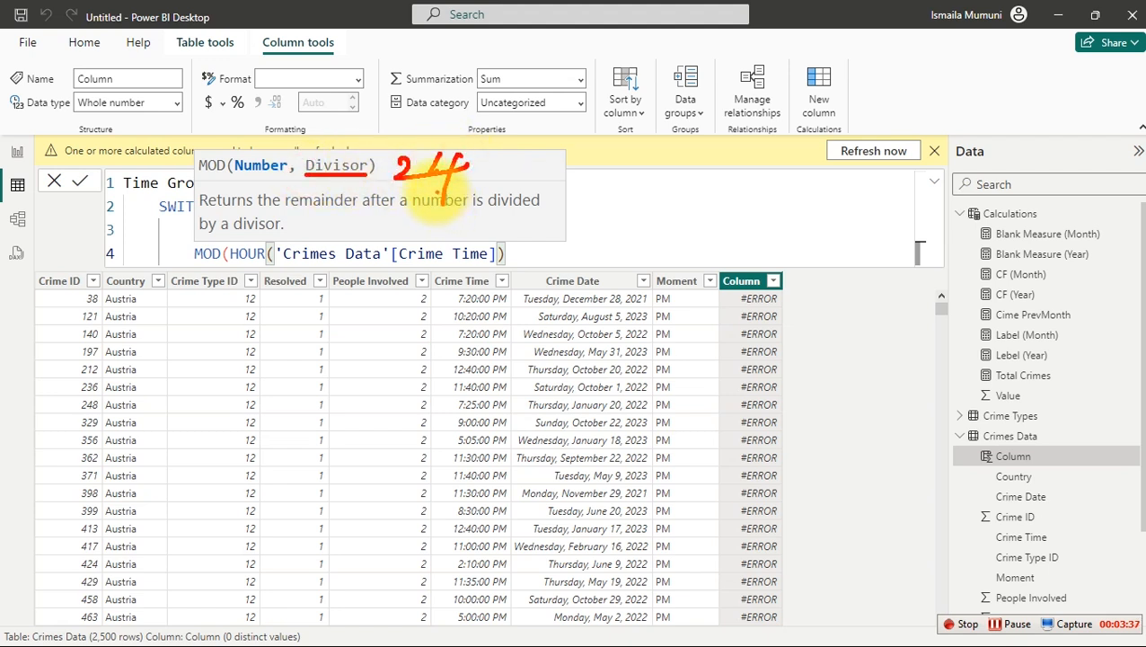
{"action": "key", "text": "Escape"}
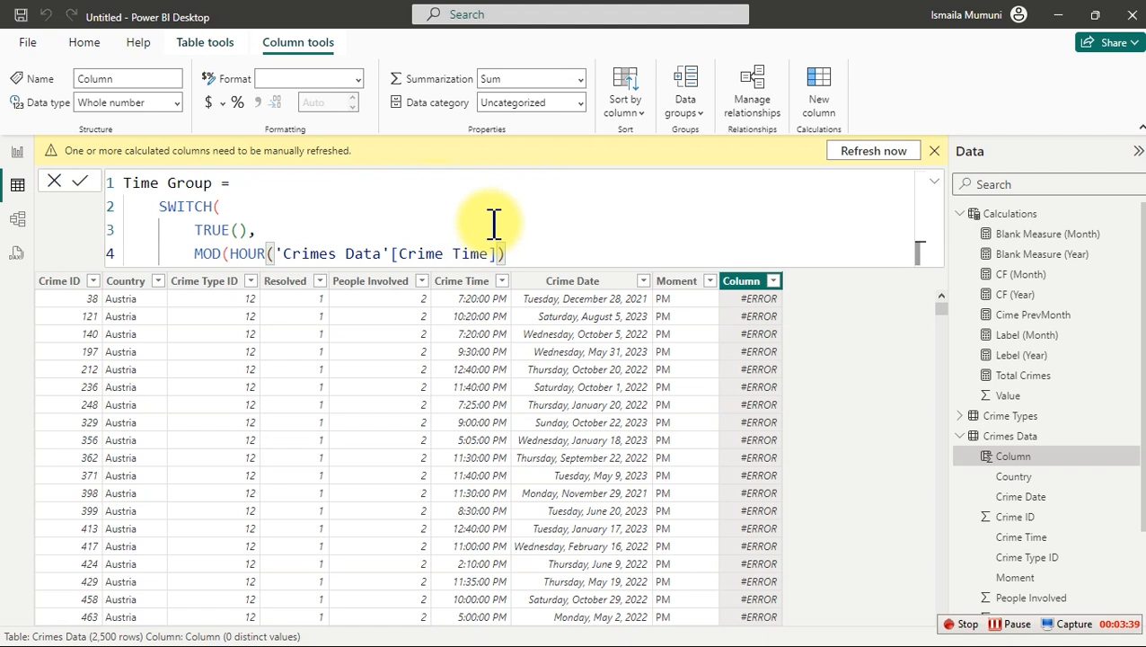
Complete the MOD function with divisor 24, compare it with =0 and append the && operator.
{"action": "type", "text": ","}
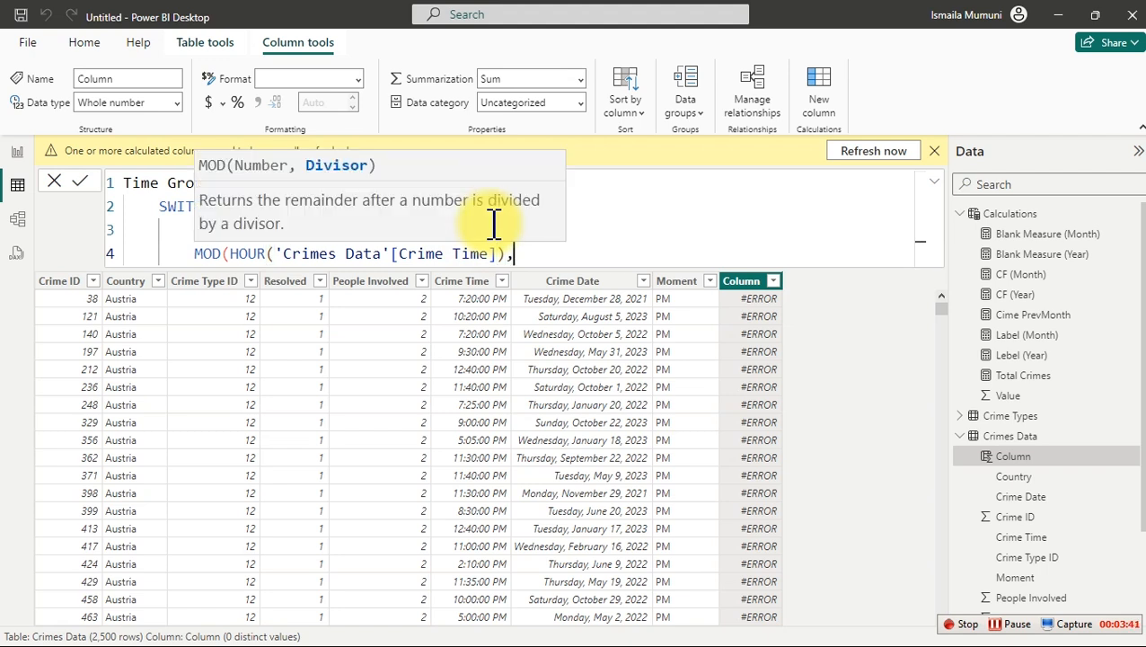
{"action": "type", "text": " 24"}
{"action": "type", "text": ")"}
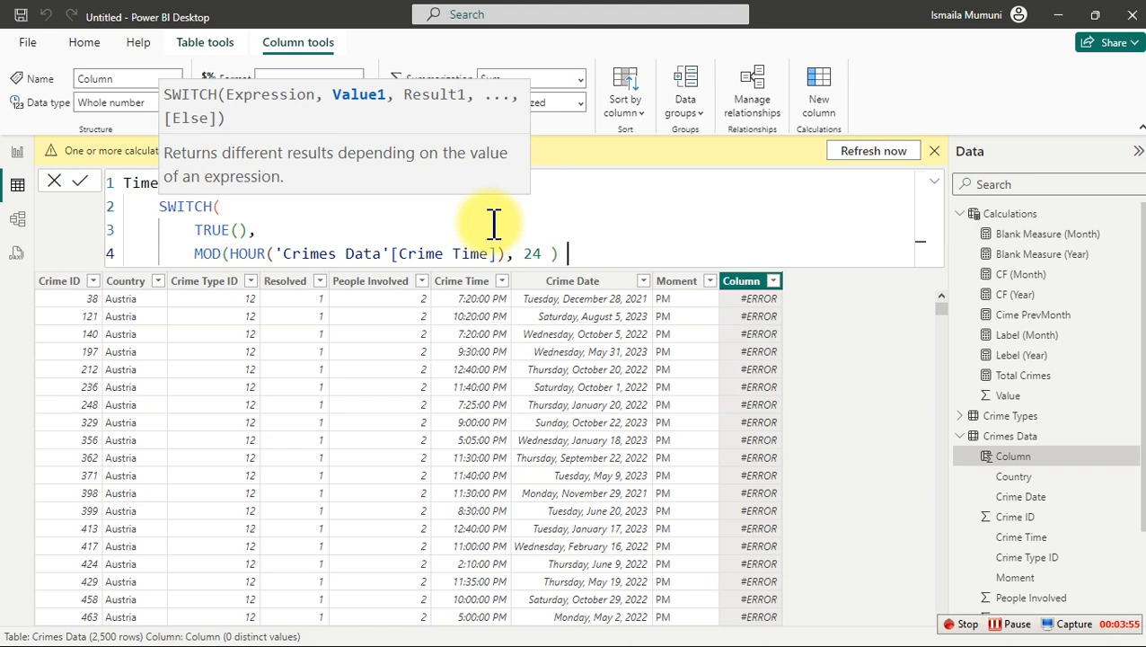
{"action": "type", "text": "=0 &"}
{"action": "key", "text": "BackSpace"}
{"action": "type", "text": "&&"}
Add a second MOD function after &&, using HOUR('Crimes Data'[Crime Time]) as the number and 24 as the divisor.
{"action": "type", "text": "mod"}
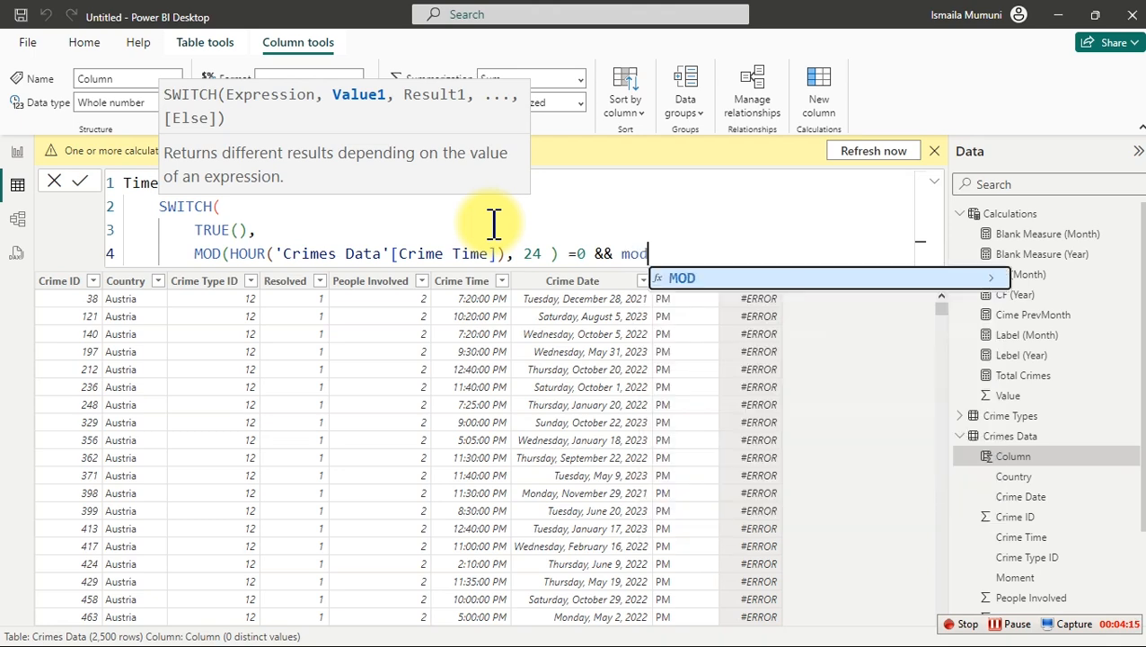
{"action": "key", "text": "Tab"}
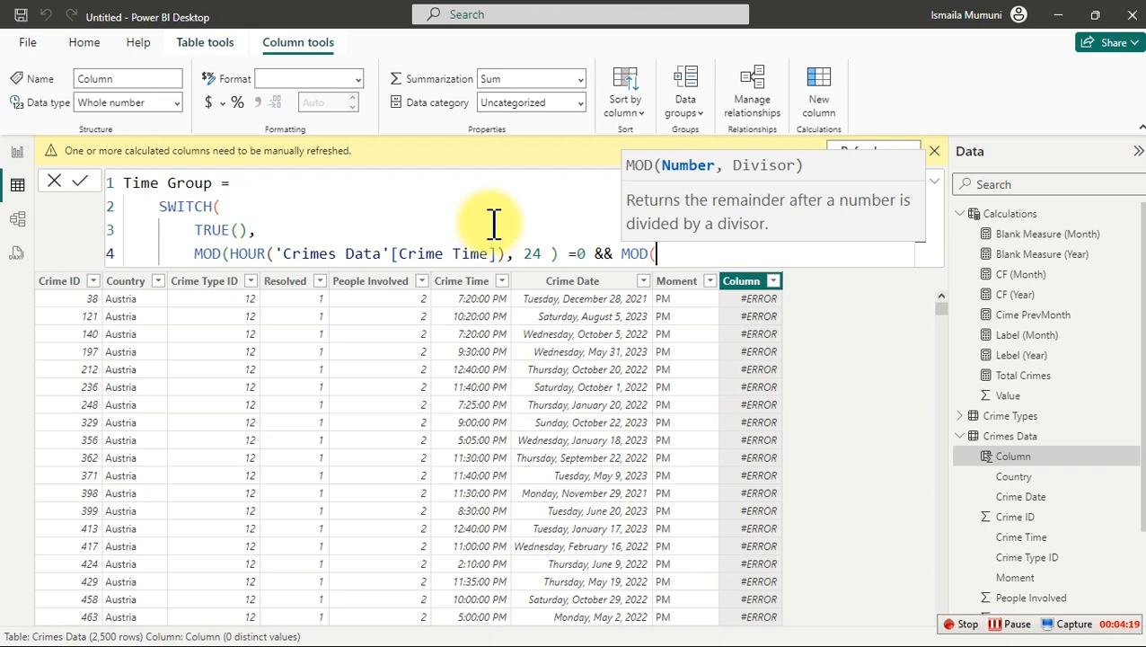
{"action": "type", "text": "ho"}
{"action": "key", "text": "Tab"}
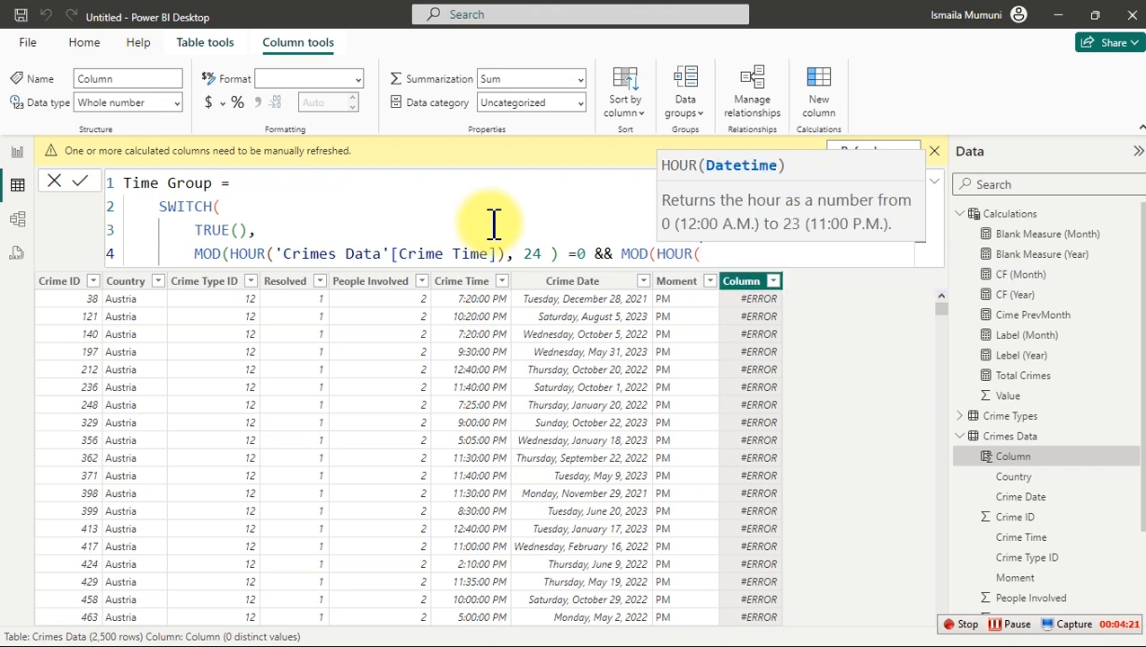
{"action": "type", "text": "crime"}
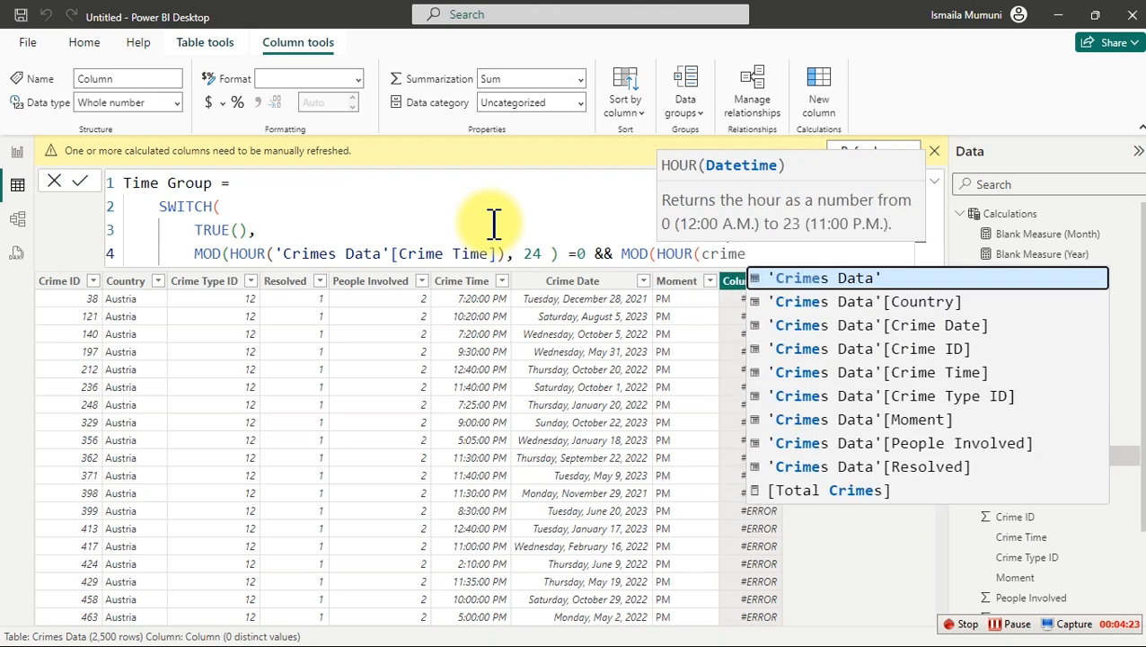
{"action": "key", "text": "Down"}
{"action": "key", "text": "Down"}
{"action": "key", "text": "Down"}
{"action": "key", "text": "Down"}
{"action": "key", "text": "Tab"}
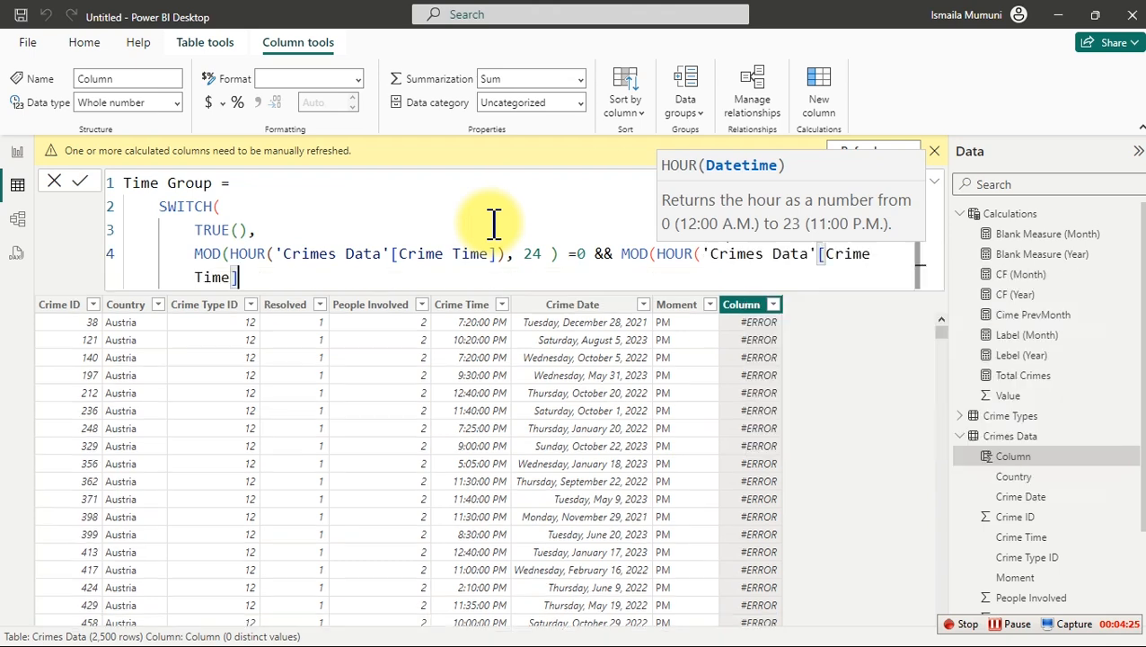
{"action": "scroll", "coordinate": [493, 221], "scroll_direction": "down", "scroll_amount": 2}
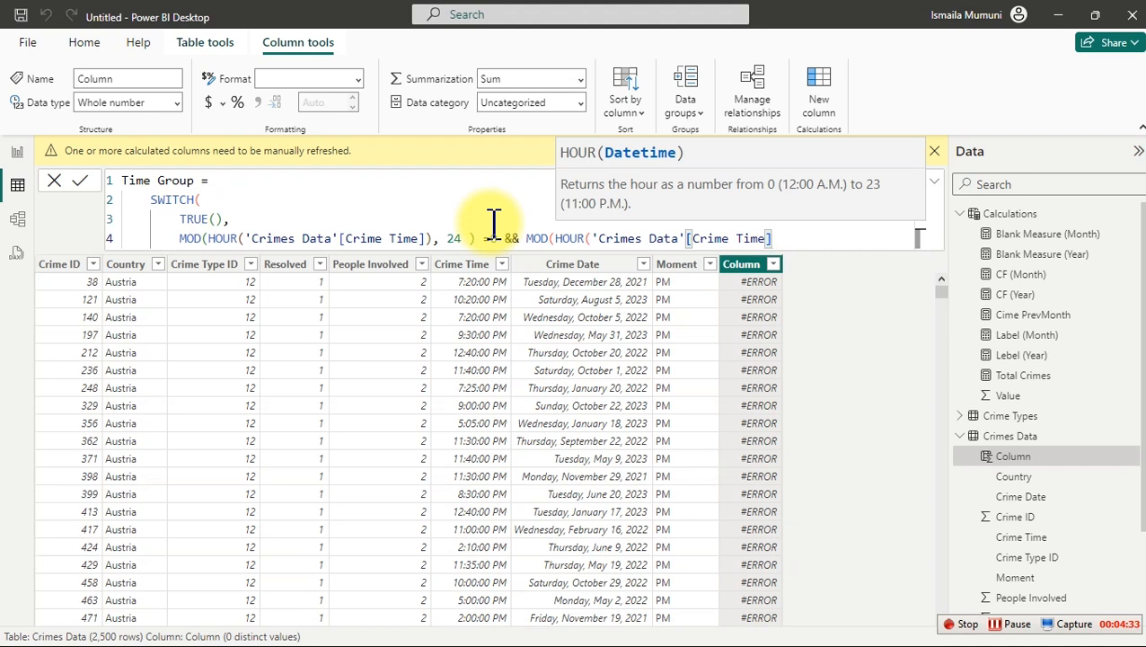
{"action": "type", "text": "), 24"}
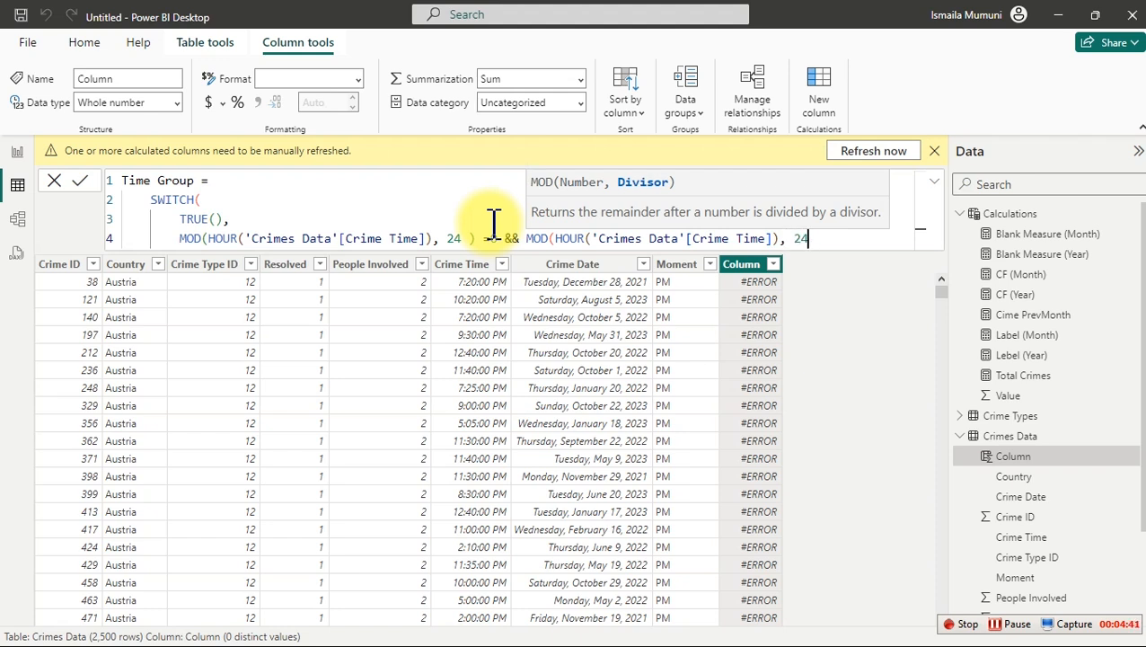
{"action": "type", "text": ")"}
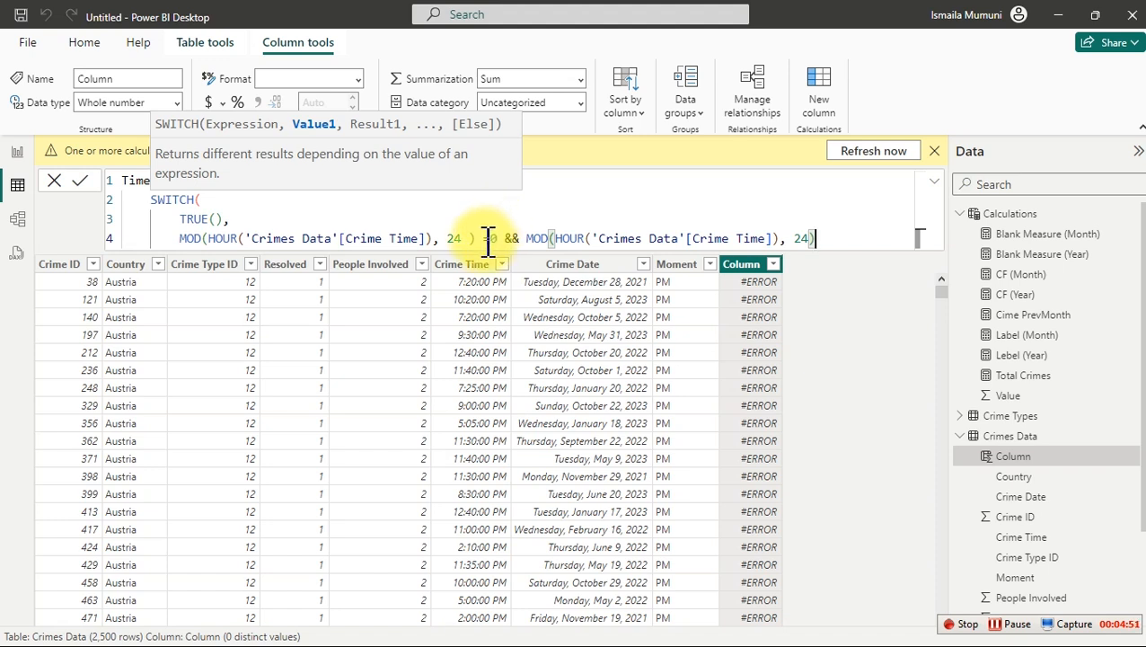
Change the first MOD comparison to >=0 and append <= after the second MOD function.
{"action": "left_click", "coordinate": [484, 238]}
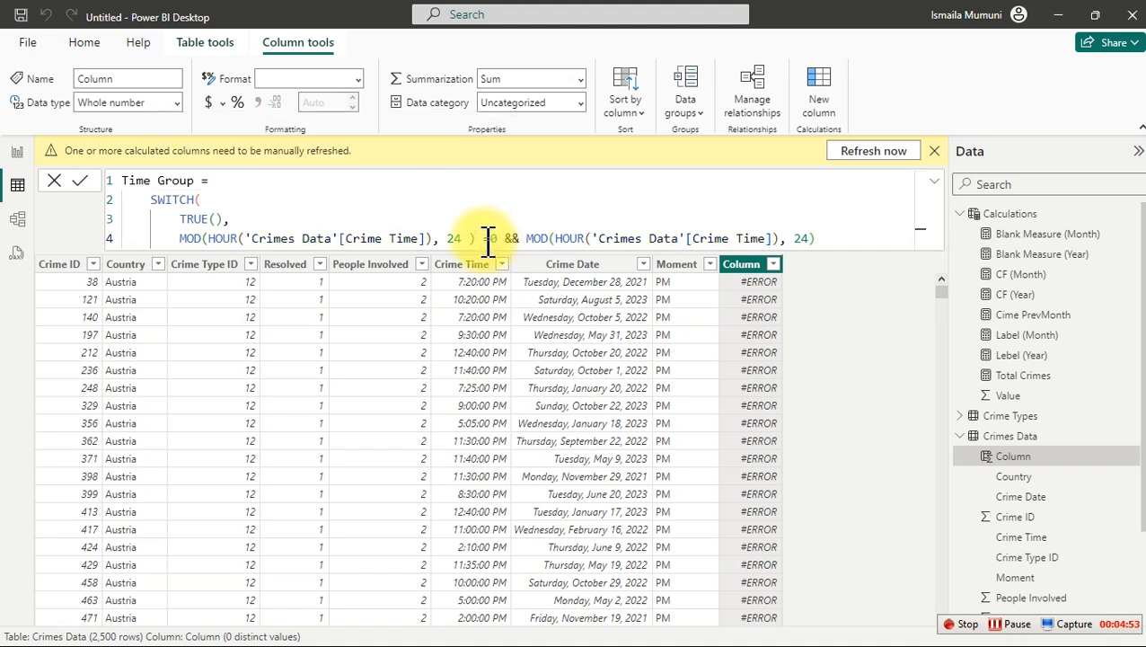
{"action": "type", "text": ">"}
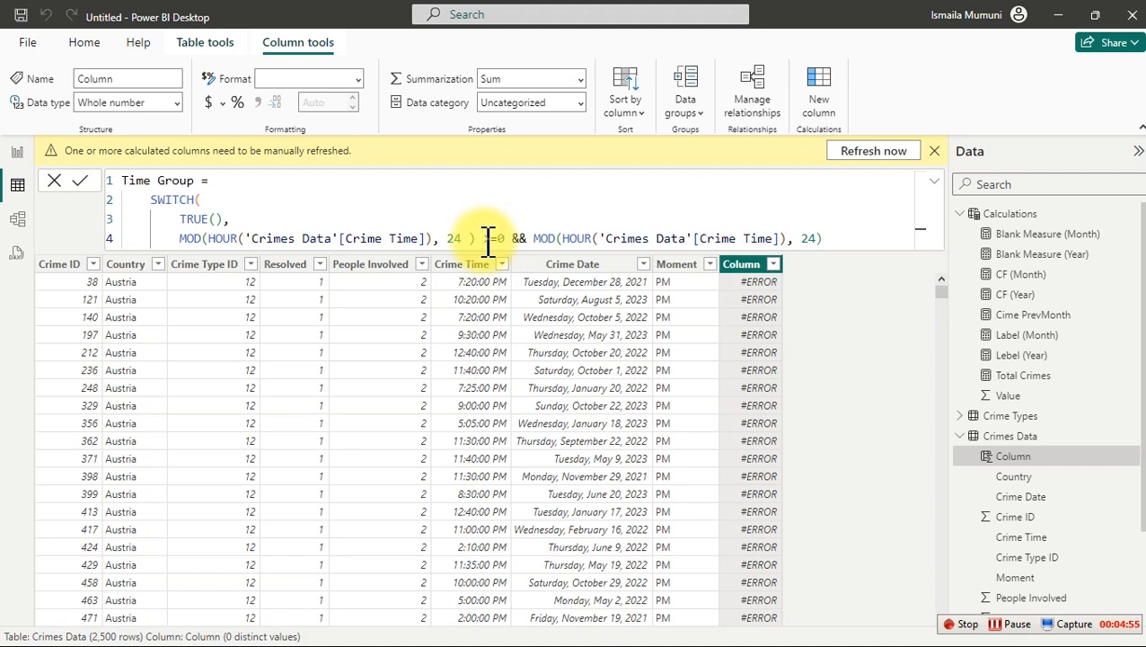
{"action": "left_click", "coordinate": [844, 239]}
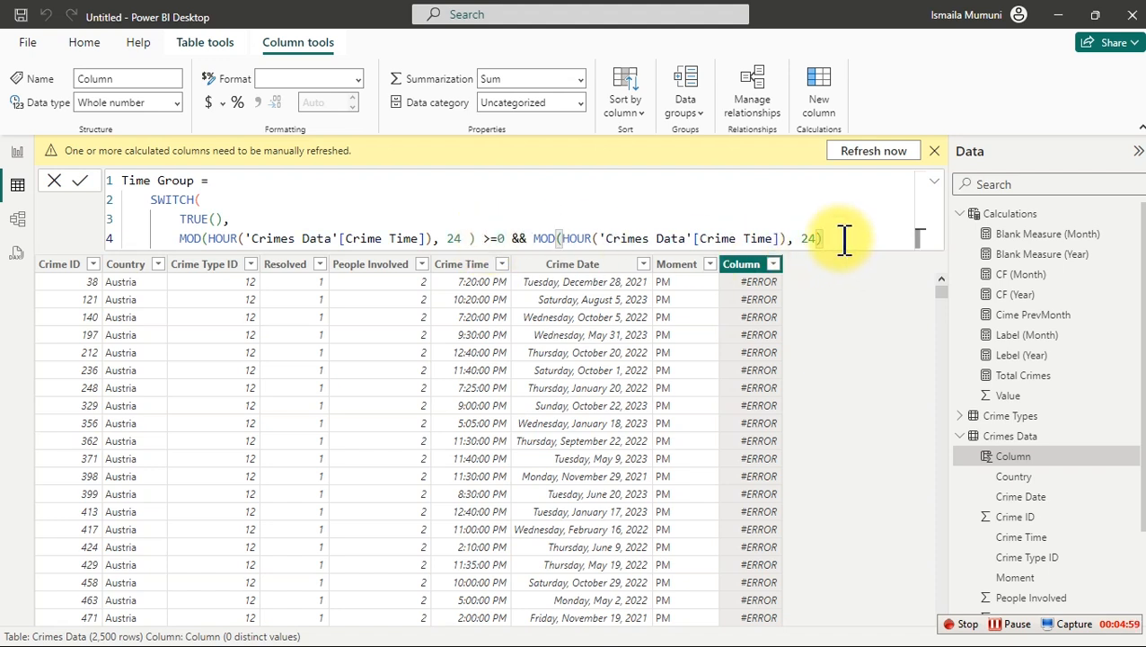
{"action": "type", "text": "<="}
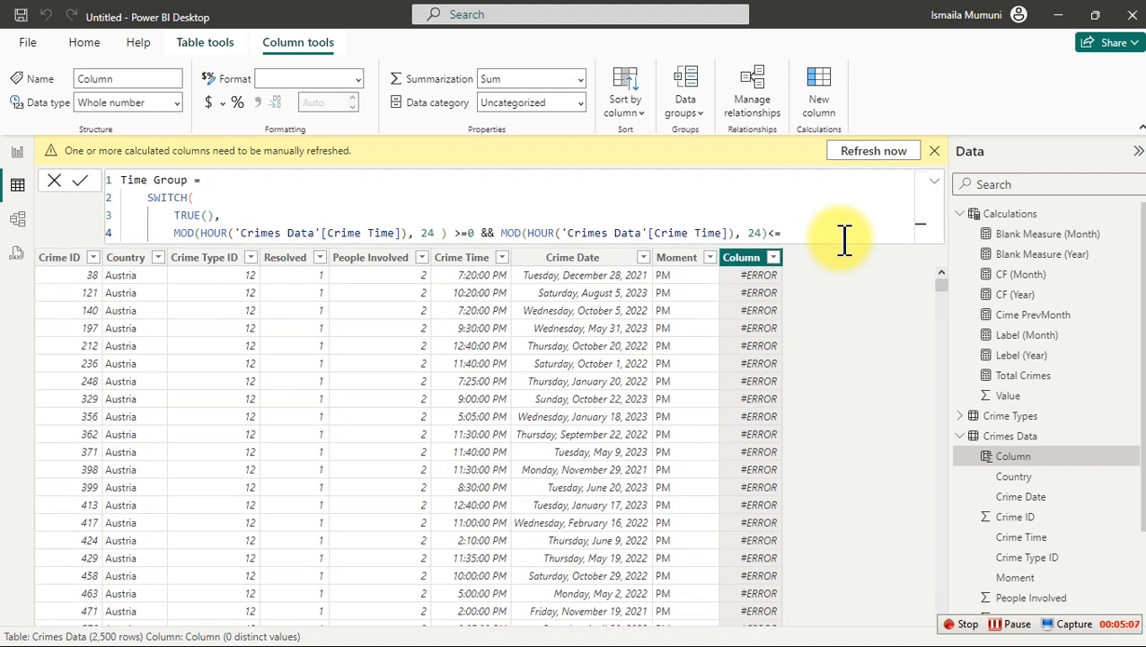
Enter the result label "12:00 AM - 2:59 AM" at the end of the condition line, followed by a comma.
{"action": "type", "text": " \""}
{"action": "type", "text": "12"}
{"action": "type", "text": ":"}
{"action": "type", "text": "00"}
{"action": "type", "text": " A"}
{"action": "type", "text": "M -"}
{"action": "type", "text": " \""}
{"action": "key", "text": "BackSpace"}
{"action": "type", "text": "2"}
{"action": "type", "text": ":59 AM"}
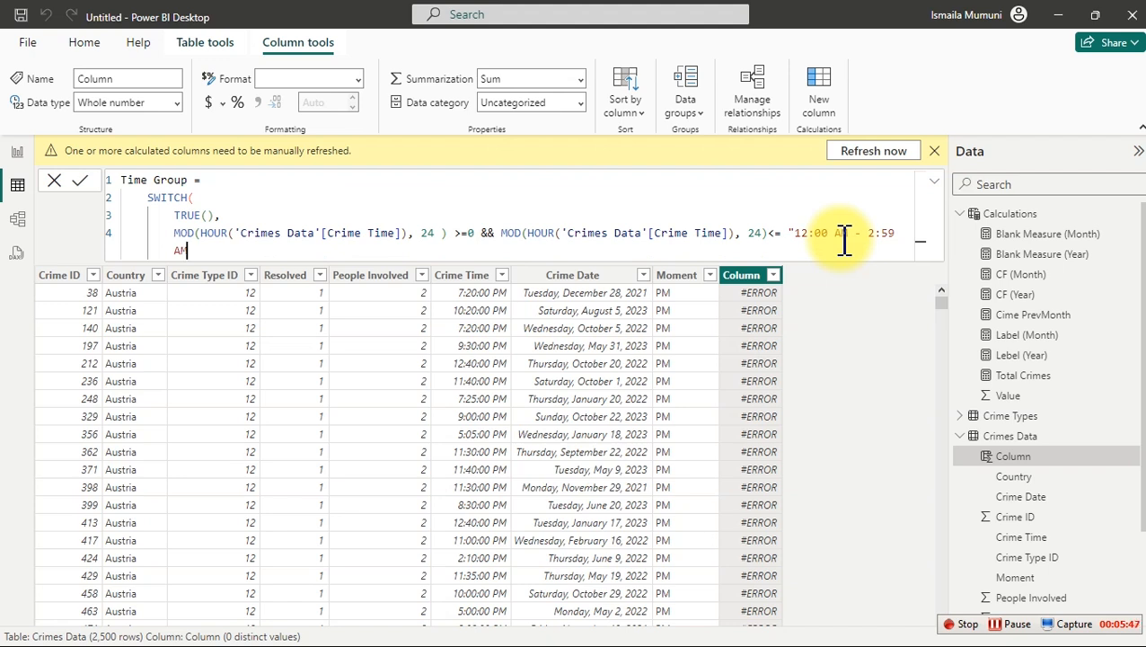
{"action": "scroll", "coordinate": [844, 240], "scroll_direction": "down", "scroll_amount": 1}
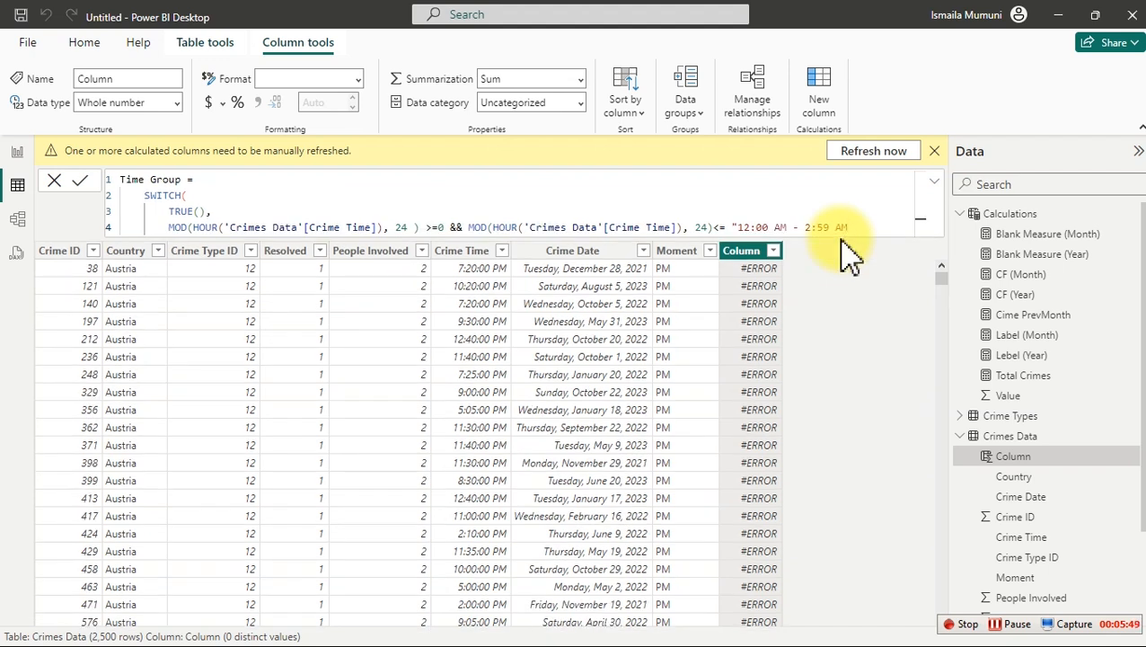
{"action": "type", "text": "\","}
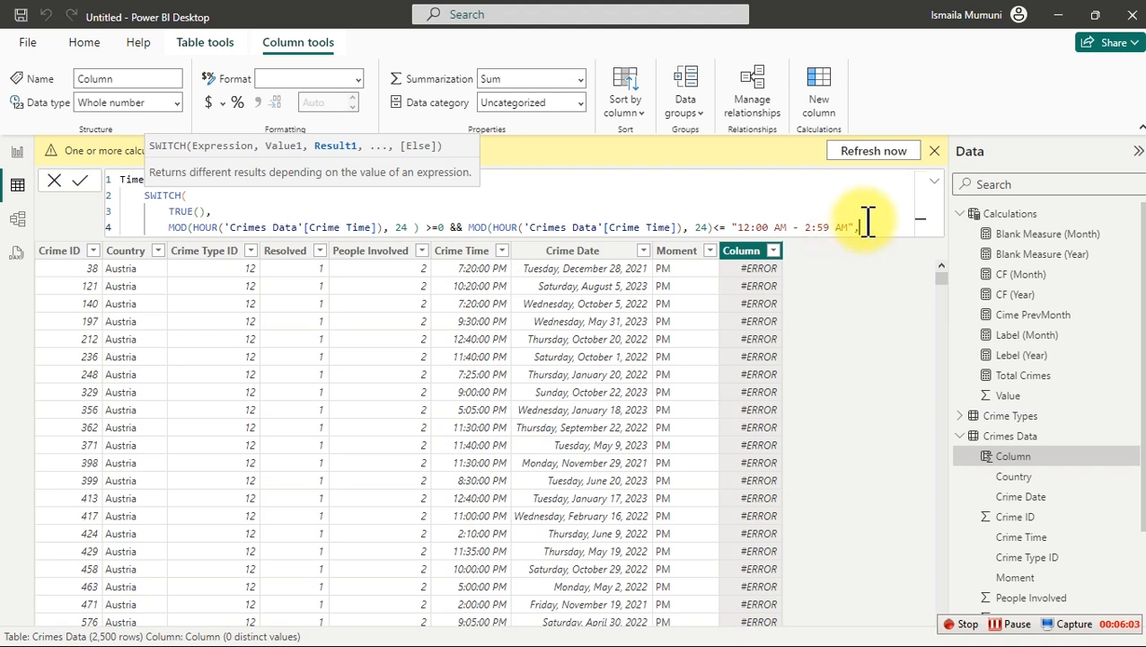
Try copying the whole MOD condition with its label and pasting it on a new line below, and undo the paste.
{"action": "key", "text": "shift+Left"}
{"action": "key", "text": "shift+Left"}
{"action": "key", "text": "shift+Left"}
{"action": "key", "text": "shift+Left"}
{"action": "key", "text": "shift+Left"}
{"action": "key", "text": "shift+Left"}
{"action": "key", "text": "shift+Left"}
{"action": "key", "text": "shift+Left"}
{"action": "key", "text": "shift+Left"}
{"action": "key", "text": "shift+Left"}
{"action": "key", "text": "shift+Left"}
{"action": "key", "text": "shift+Left"}
{"action": "key", "text": "shift+Left"}
{"action": "key", "text": "shift+Left"}
{"action": "key", "text": "shift+Left"}
{"action": "key", "text": "shift+Left"}
{"action": "key", "text": "shift+Left"}
{"action": "key", "text": "shift+Left"}
{"action": "key", "text": "shift+Left"}
{"action": "key", "text": "shift+Left"}
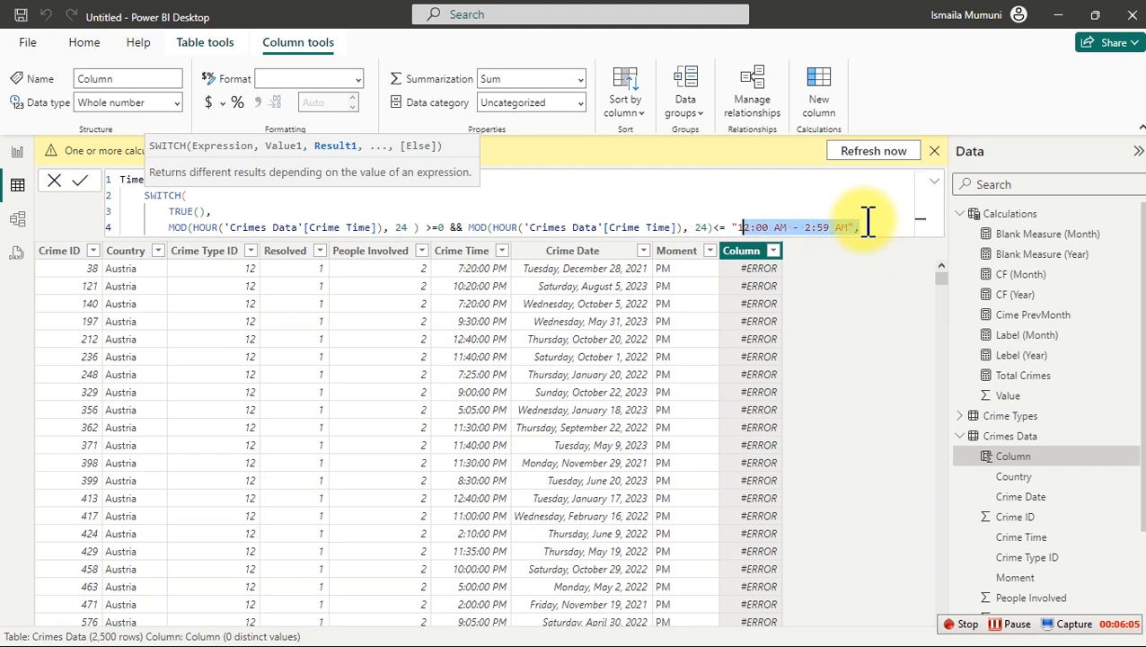
{"action": "key", "text": "shift+Left"}
{"action": "key", "text": "shift+Left"}
{"action": "key", "text": "shift+Left"}
{"action": "key", "text": "shift+Left"}
{"action": "key", "text": "shift+Left"}
{"action": "key", "text": "shift+Left"}
{"action": "key", "text": "shift+Left"}
{"action": "key", "text": "shift+Left"}
{"action": "key", "text": "shift+Left"}
{"action": "key", "text": "shift+Left"}
{"action": "key", "text": "shift+Left"}
{"action": "key", "text": "shift+Left"}
{"action": "key", "text": "shift+Left"}
{"action": "key", "text": "shift+Left"}
{"action": "key", "text": "shift+Left"}
{"action": "key", "text": "shift+Left"}
{"action": "key", "text": "shift+Left"}
{"action": "key", "text": "shift+Left"}
{"action": "key", "text": "shift+Left"}
{"action": "key", "text": "shift+Left"}
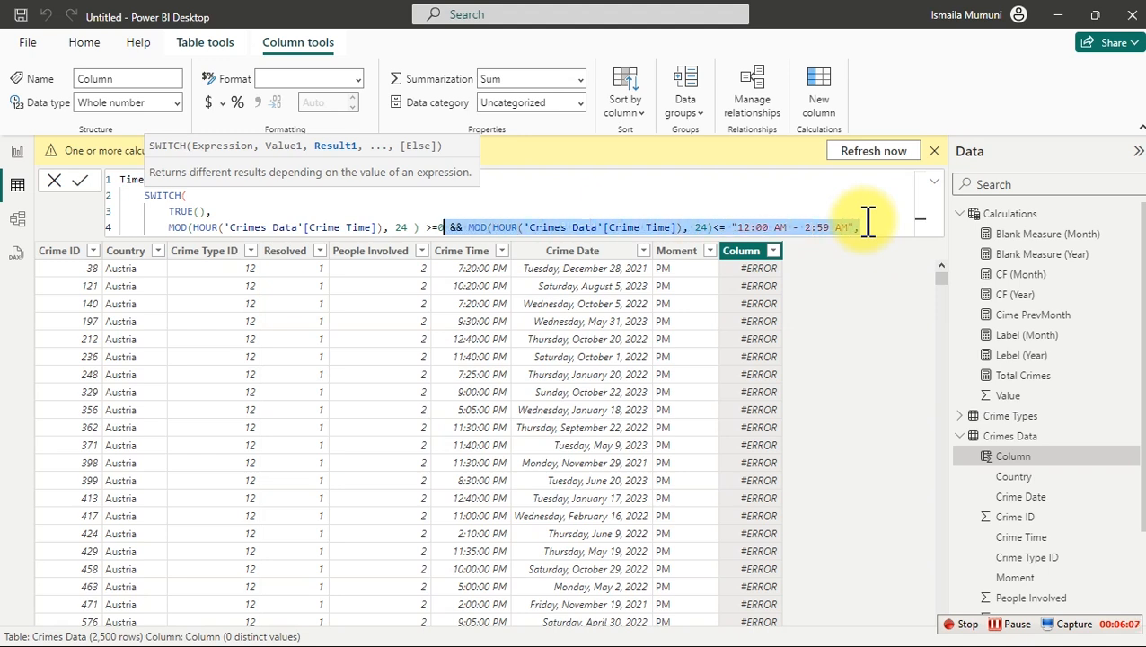
{"action": "key", "text": "shift+Left"}
{"action": "key", "text": "shift+Left"}
{"action": "key", "text": "shift+Left"}
{"action": "key", "text": "shift+Left"}
{"action": "key", "text": "shift+Left"}
{"action": "key", "text": "shift+Left"}
{"action": "key", "text": "shift+Left"}
{"action": "key", "text": "shift+Left"}
{"action": "key", "text": "shift+Left"}
{"action": "key", "text": "shift+Left"}
{"action": "key", "text": "shift+Left"}
{"action": "key", "text": "shift+Left"}
{"action": "key", "text": "shift+Left"}
{"action": "key", "text": "shift+Left"}
{"action": "key", "text": "shift+Left"}
{"action": "key", "text": "shift+Left"}
{"action": "key", "text": "shift+Left"}
{"action": "key", "text": "shift+Left"}
{"action": "key", "text": "shift+Left"}
{"action": "key", "text": "shift+Left"}
{"action": "key", "text": "ctrl+c"}
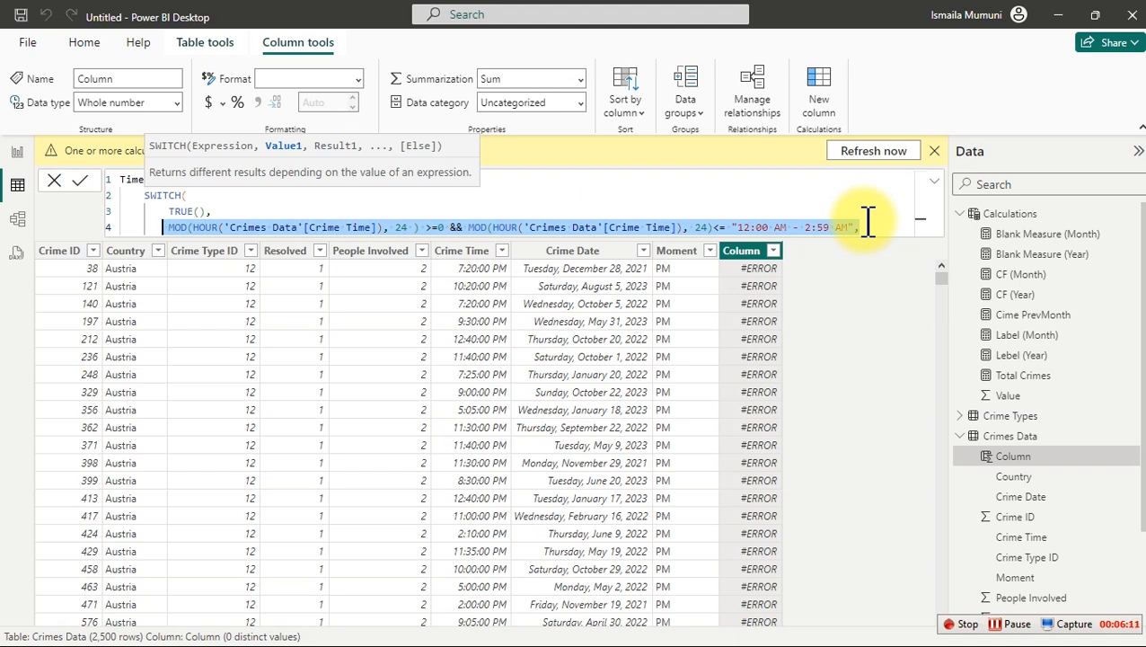
{"action": "key", "text": "End"}
{"action": "key", "text": "shift+Return"}
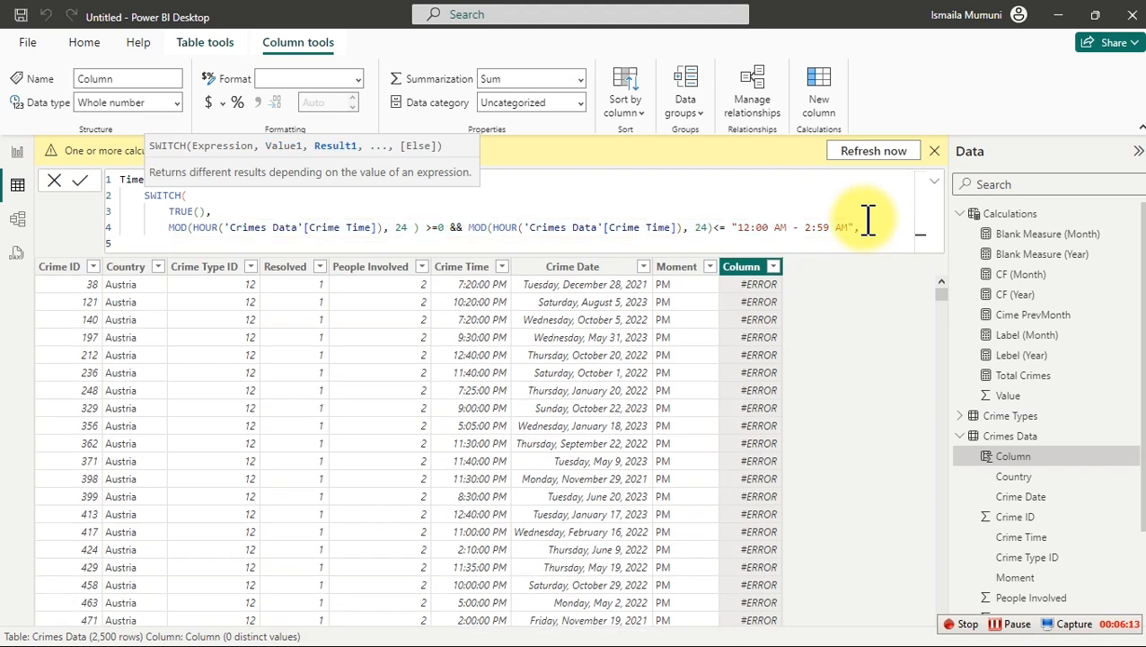
{"action": "key", "text": "ctrl+v"}
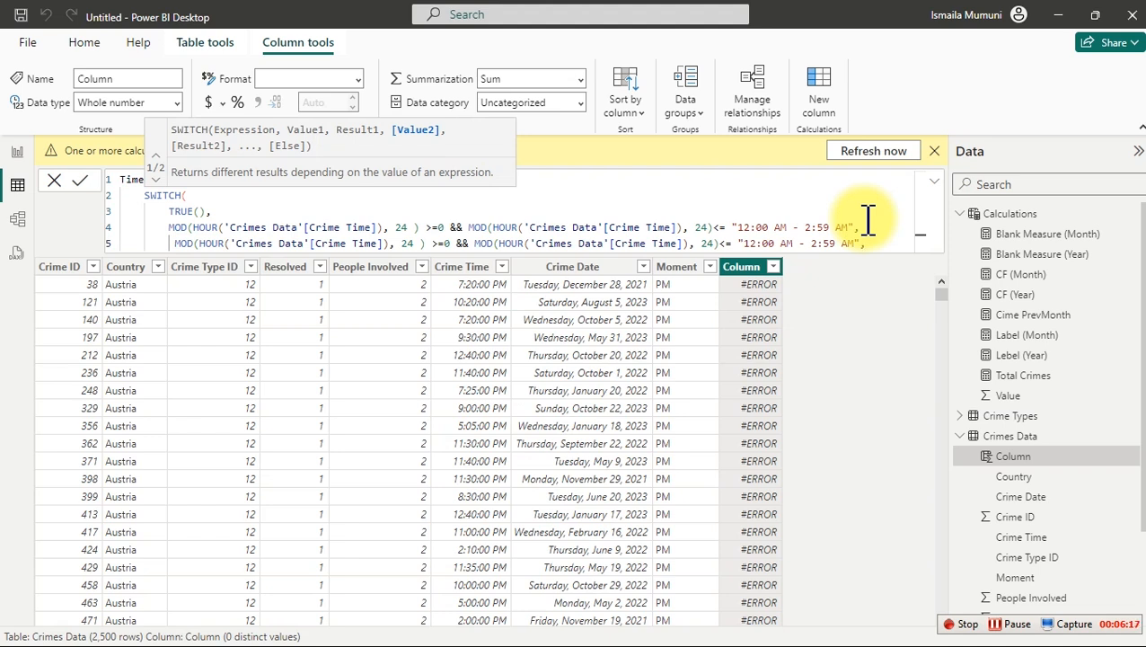
{"action": "key", "text": "ctrl+z"}
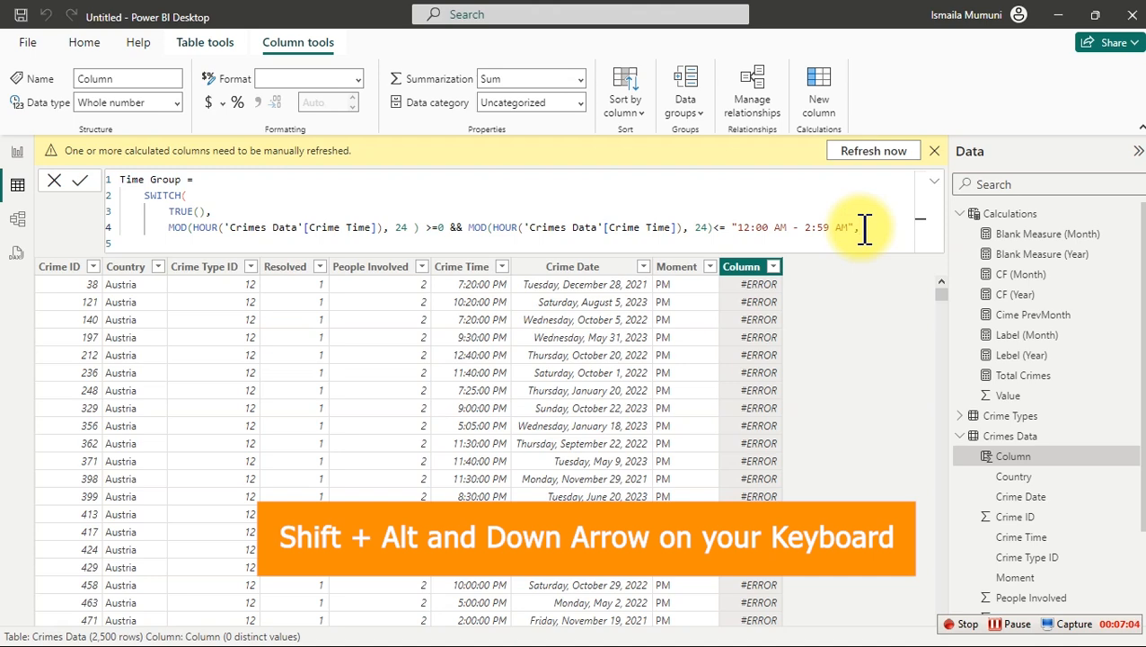
Try duplicating the MOD condition line repeatedly below itself, and undo the copies and the added blank line.
{"action": "key", "text": "shift+alt+Down"}
{"action": "key", "text": "shift+alt+Down"}
{"action": "key", "text": "shift+alt+Down"}
{"action": "key", "text": "shift+alt+Down"}
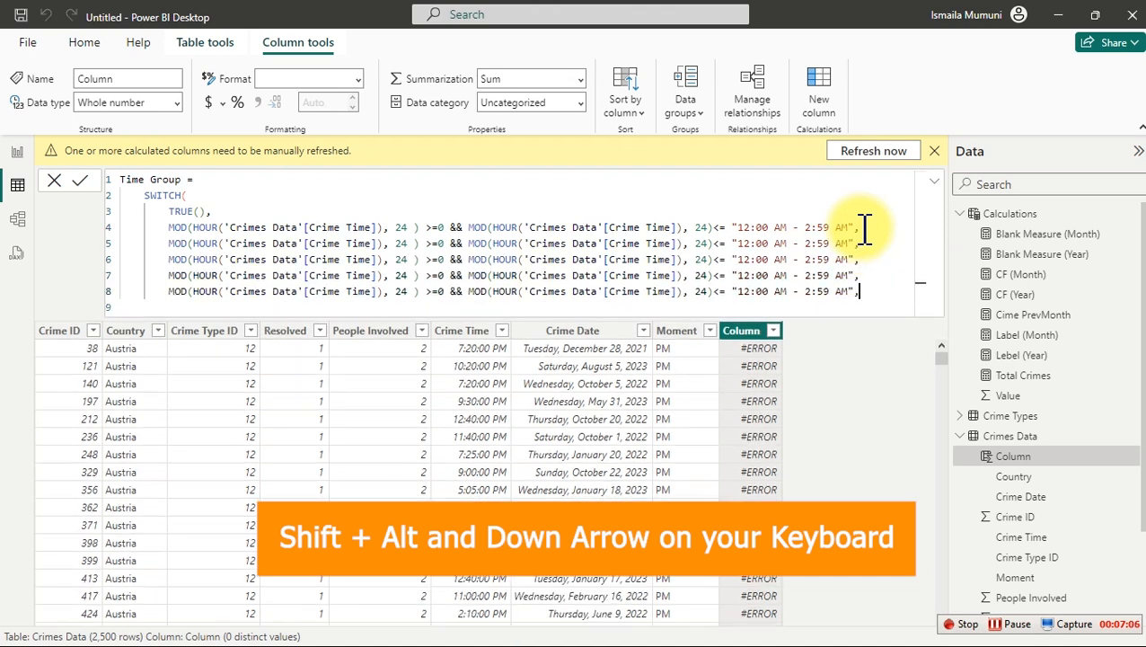
{"action": "key", "text": "shift+alt+Down"}
{"action": "key", "text": "shift+alt+Down"}
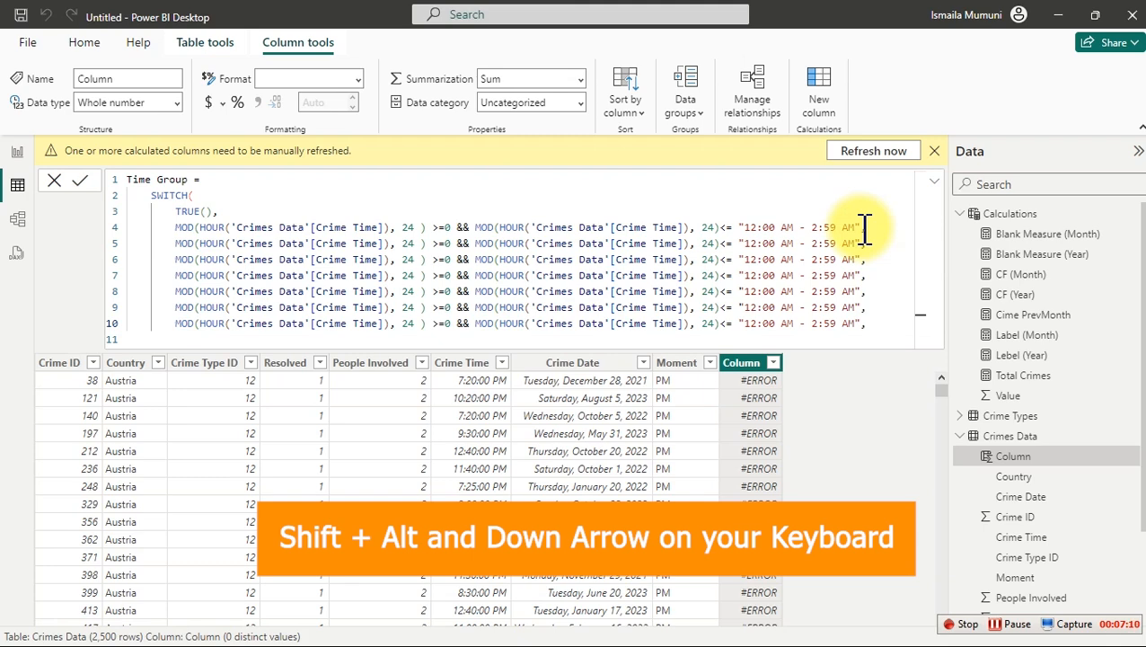
{"action": "key", "text": "ctrl+z"}
{"action": "key", "text": "ctrl+z"}
{"action": "key", "text": "ctrl+z"}
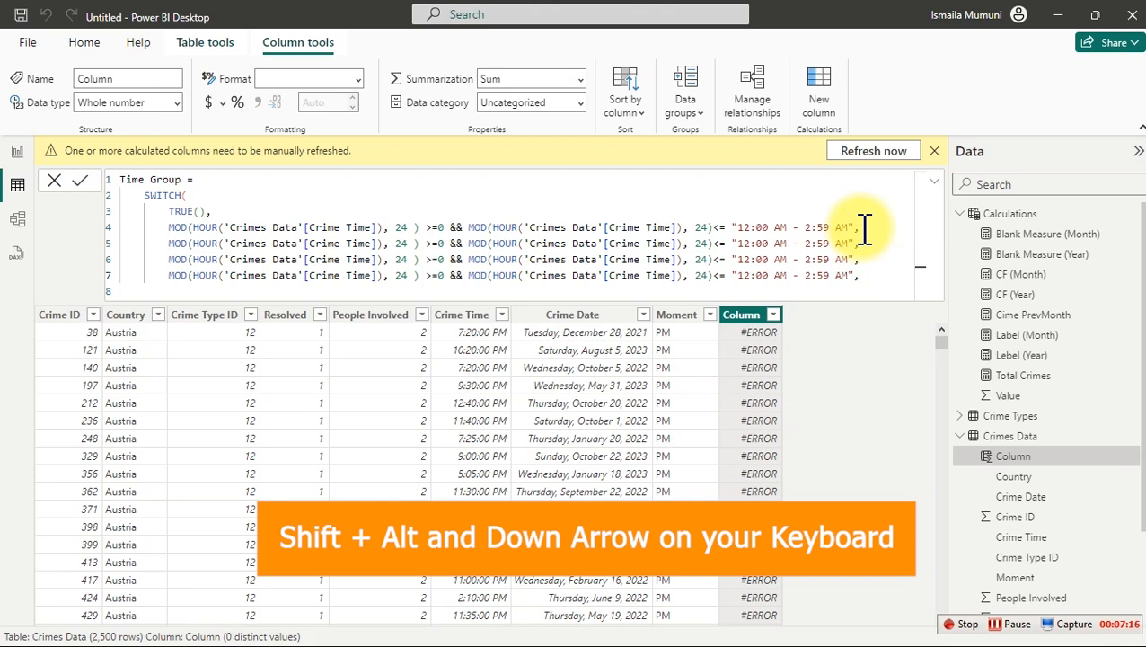
{"action": "key", "text": "ctrl+z"}
{"action": "key", "text": "ctrl+z"}
{"action": "key", "text": "ctrl+z"}
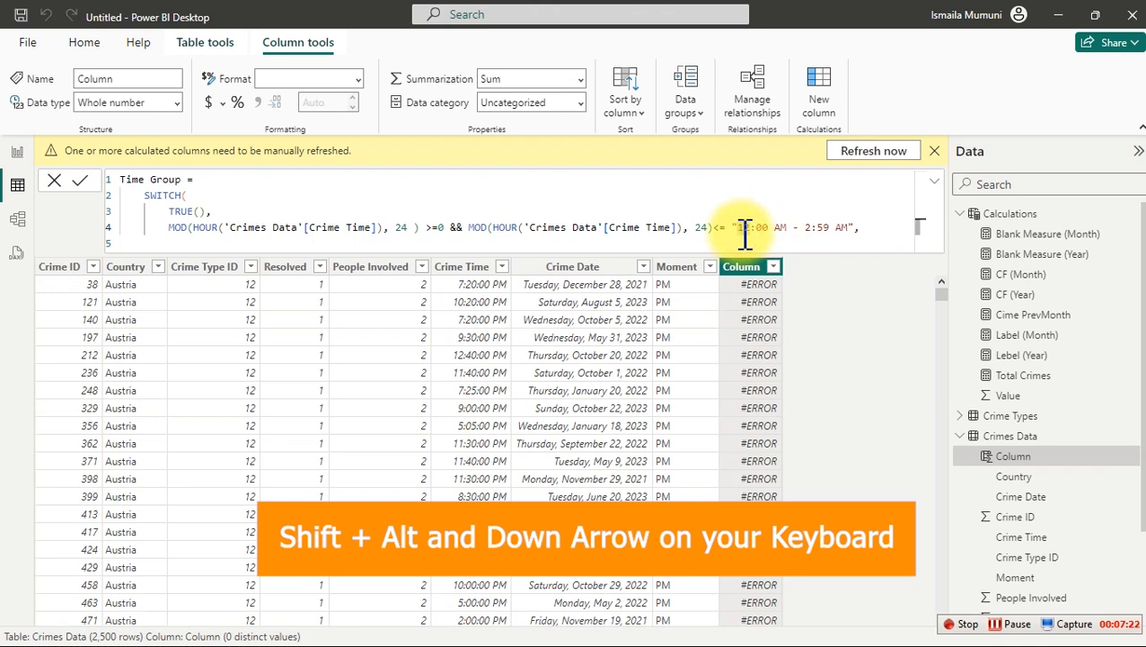
{"action": "key", "text": "shift+alt+Down"}
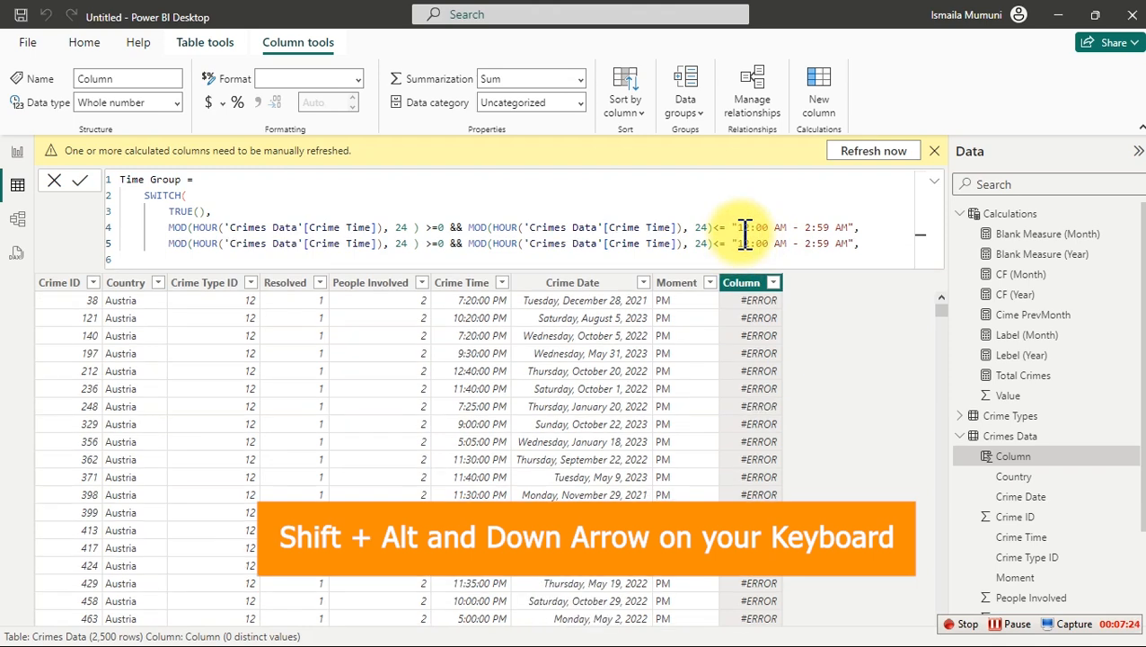
{"action": "key", "text": "shift+alt+Down"}
{"action": "key", "text": "ctrl+z"}
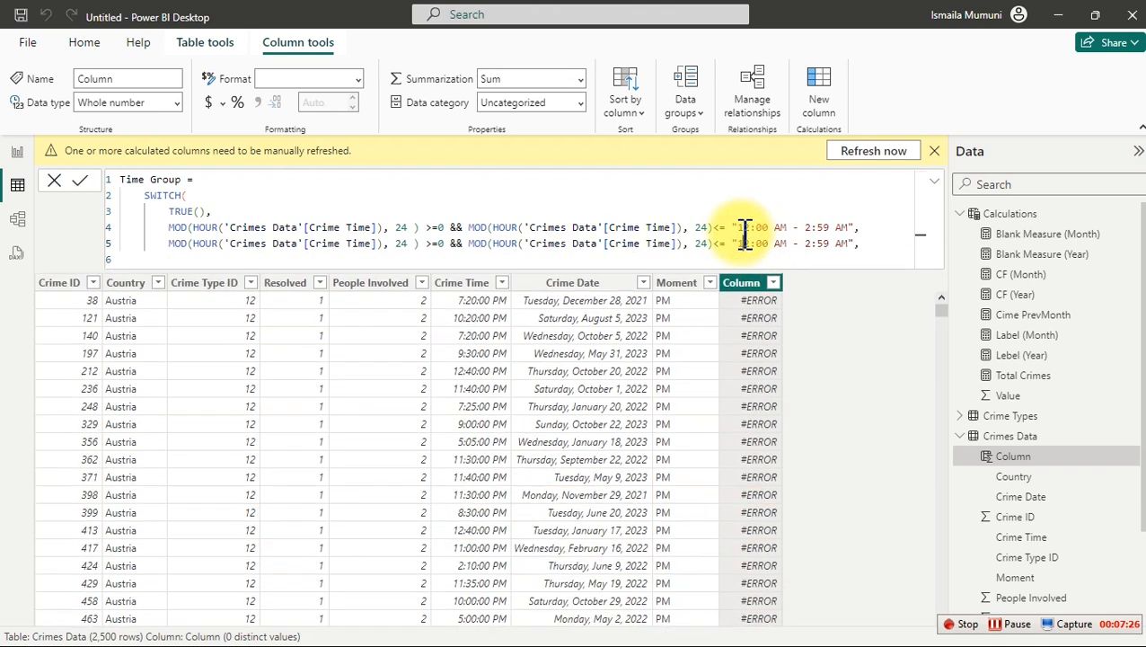
{"action": "key", "text": "ctrl+z"}
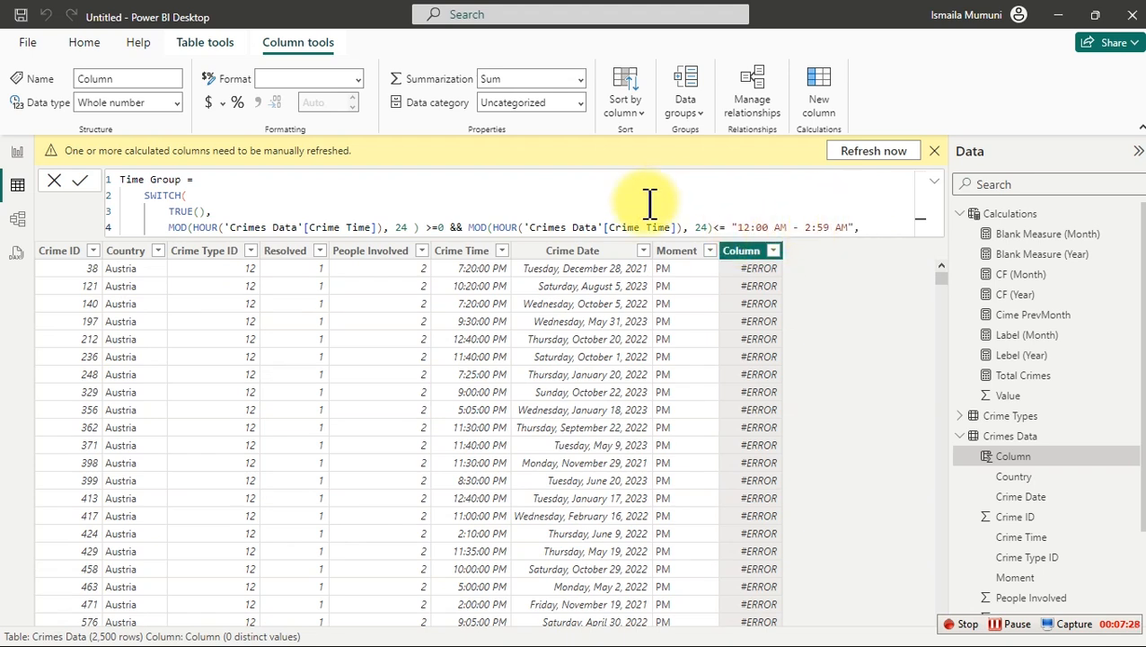
Duplicate the MOD condition line seven times below itself, giving eight identical lines in the SWITCH formula.
{"action": "left_click", "coordinate": [885, 225]}
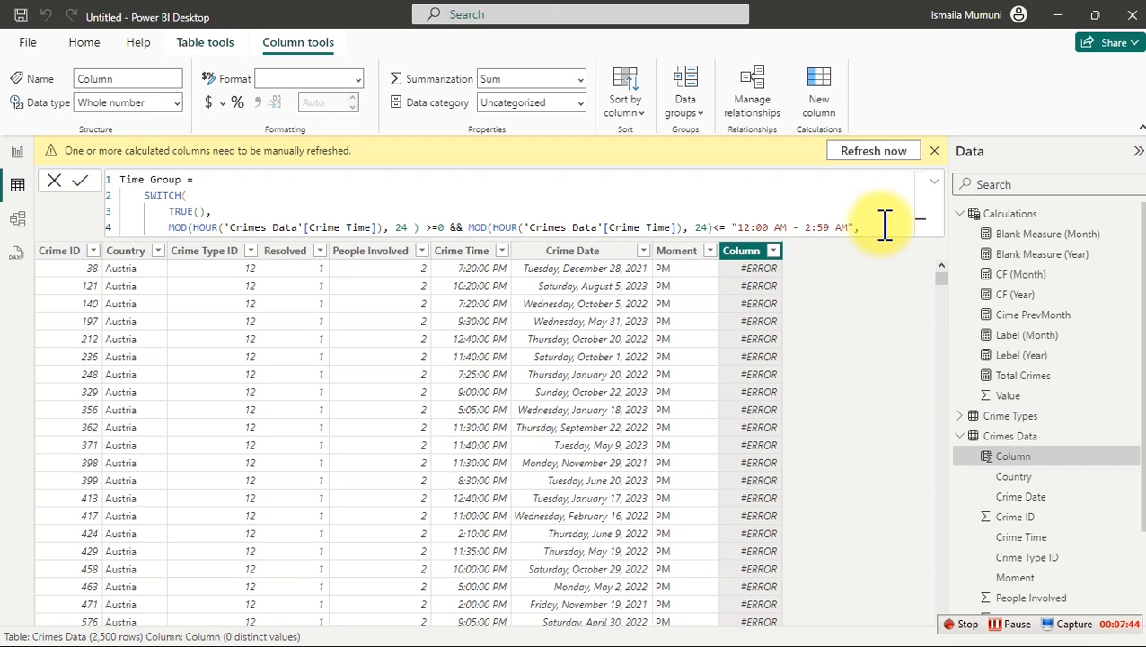
{"action": "key", "text": "shift+alt+Down"}
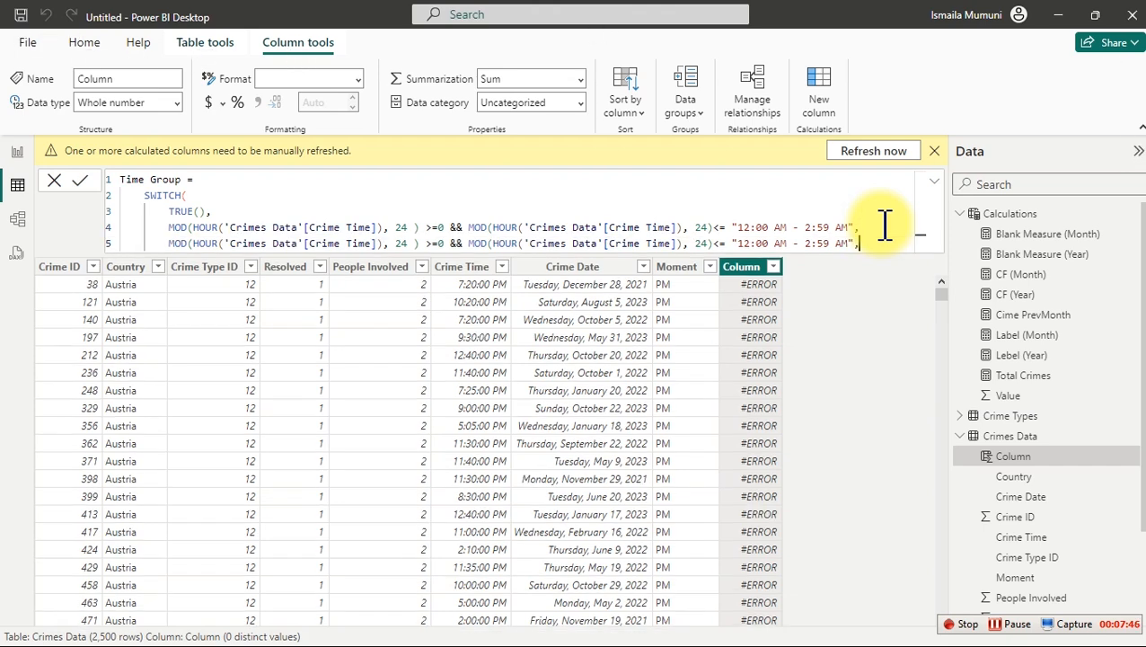
{"action": "key", "text": "shift+alt+Down"}
{"action": "key", "text": "shift+alt+Down"}
{"action": "key", "text": "shift+alt+Down"}
{"action": "key", "text": "shift+alt+Down"}
{"action": "key", "text": "shift+alt+Down"}
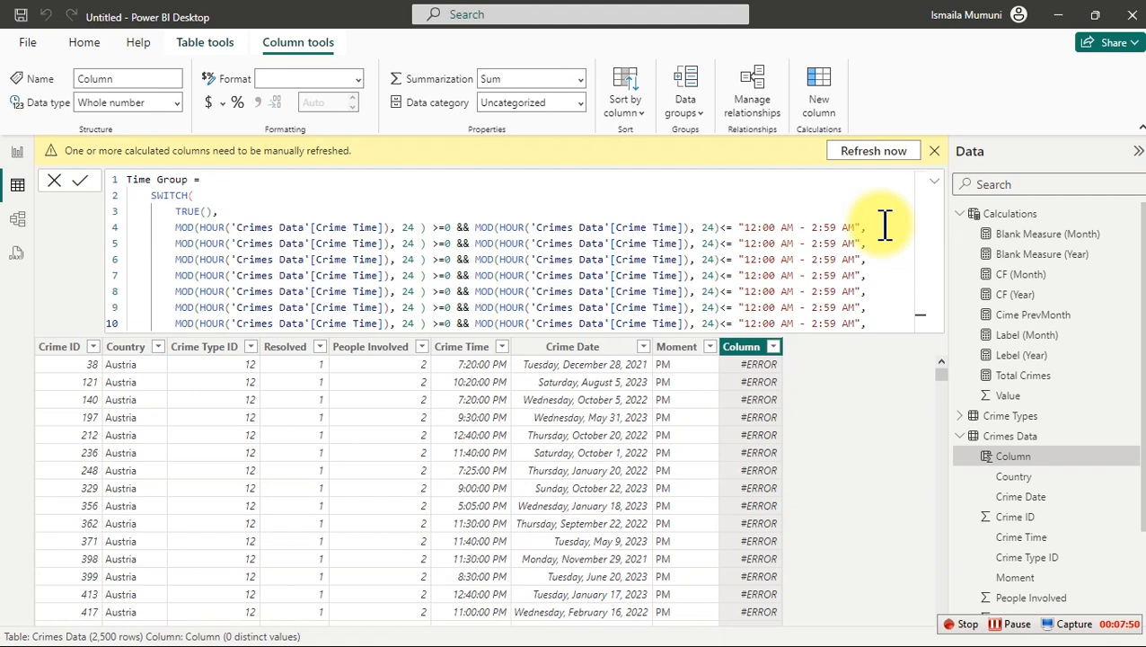
{"action": "key", "text": "shift+alt+Down"}
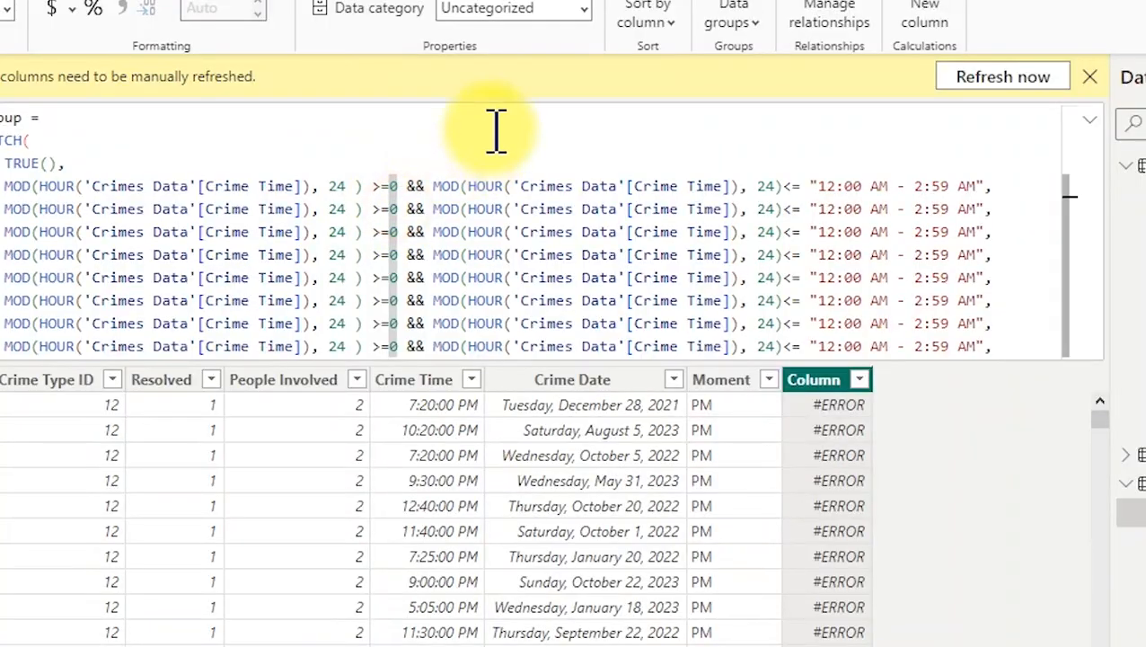
Set the second condition's lower hour limit to 3 and the first condition's upper limit to 3, followed by a comma.
{"action": "key", "text": "BackSpace"}
{"action": "type", "text": "3"}
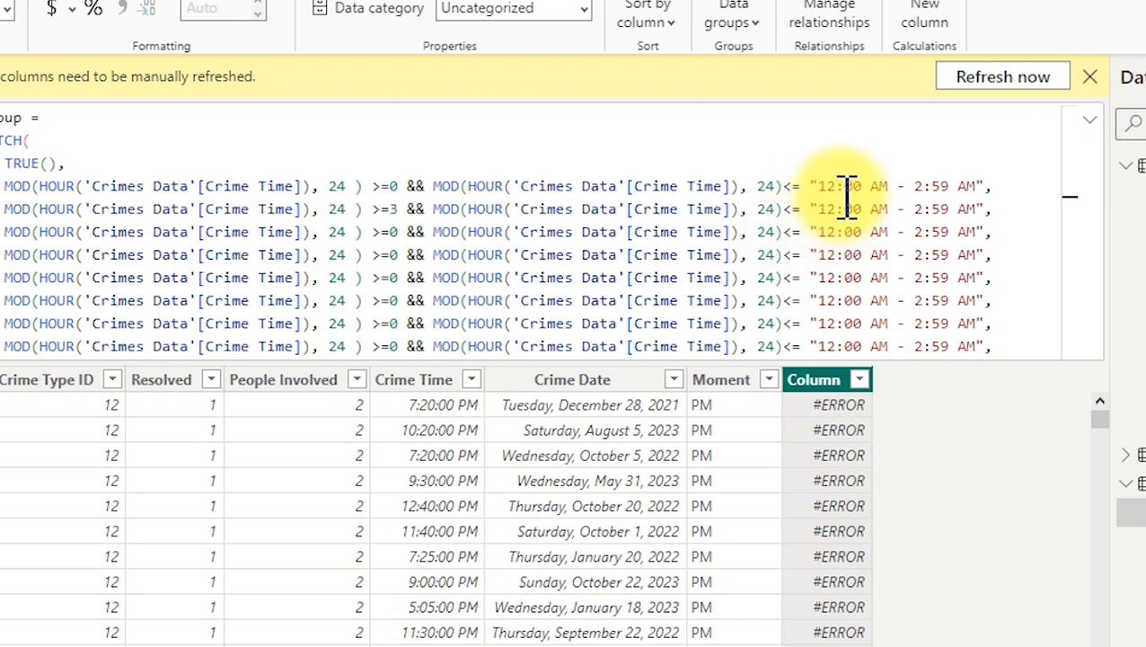
{"action": "left_click", "coordinate": [805, 187]}
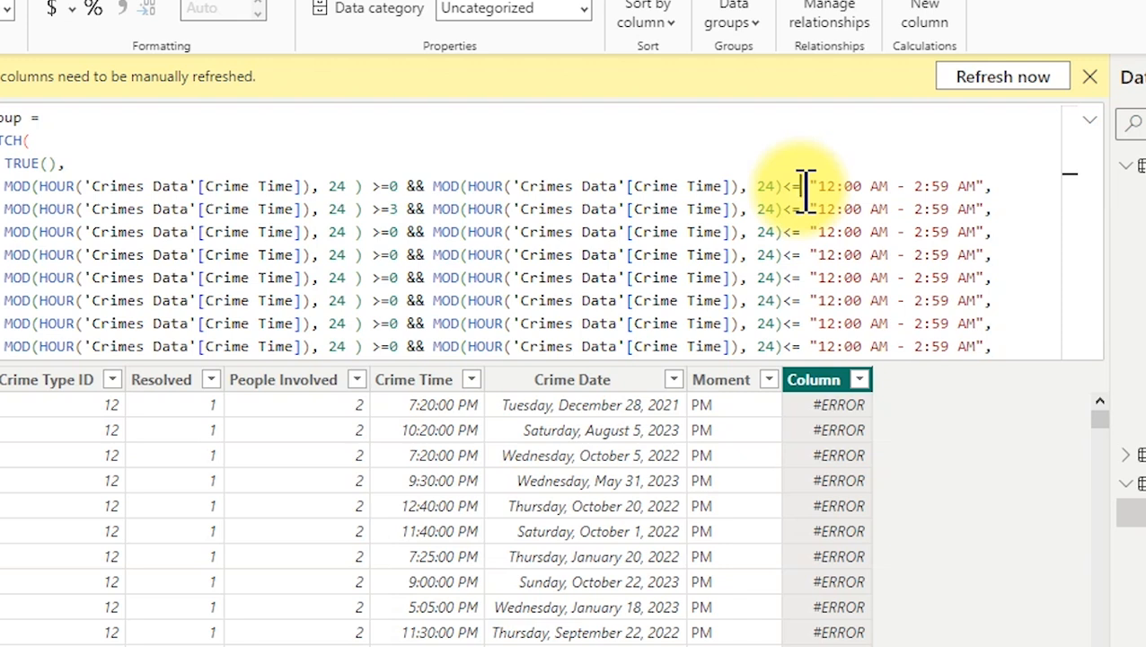
{"action": "type", "text": "3"}
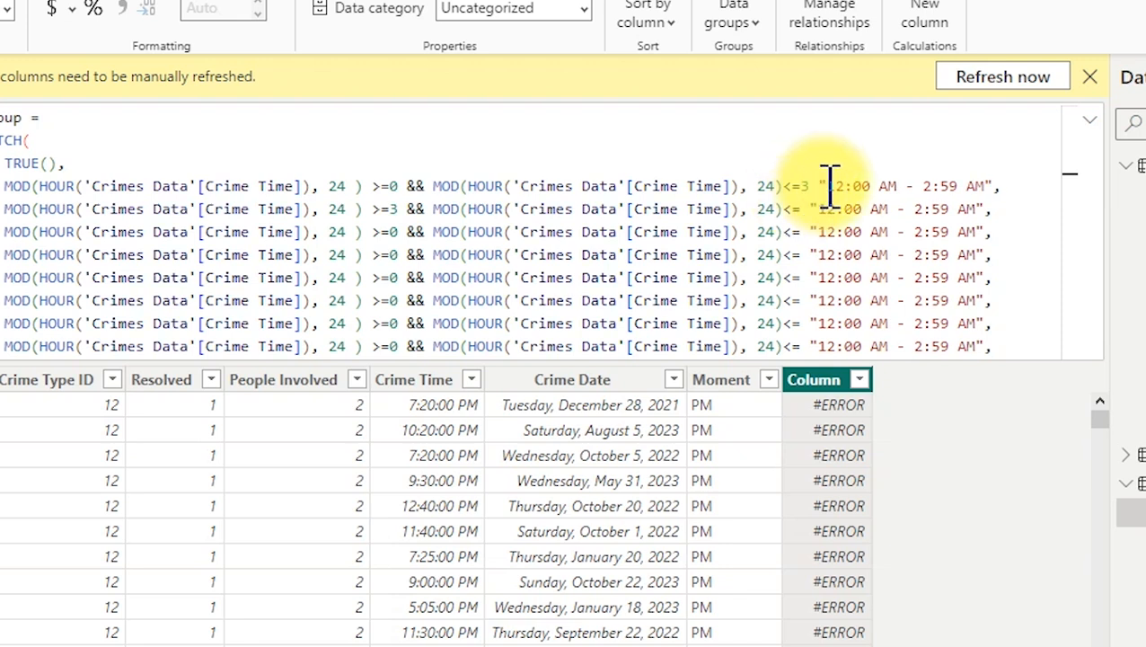
{"action": "left_click", "coordinate": [801, 208]}
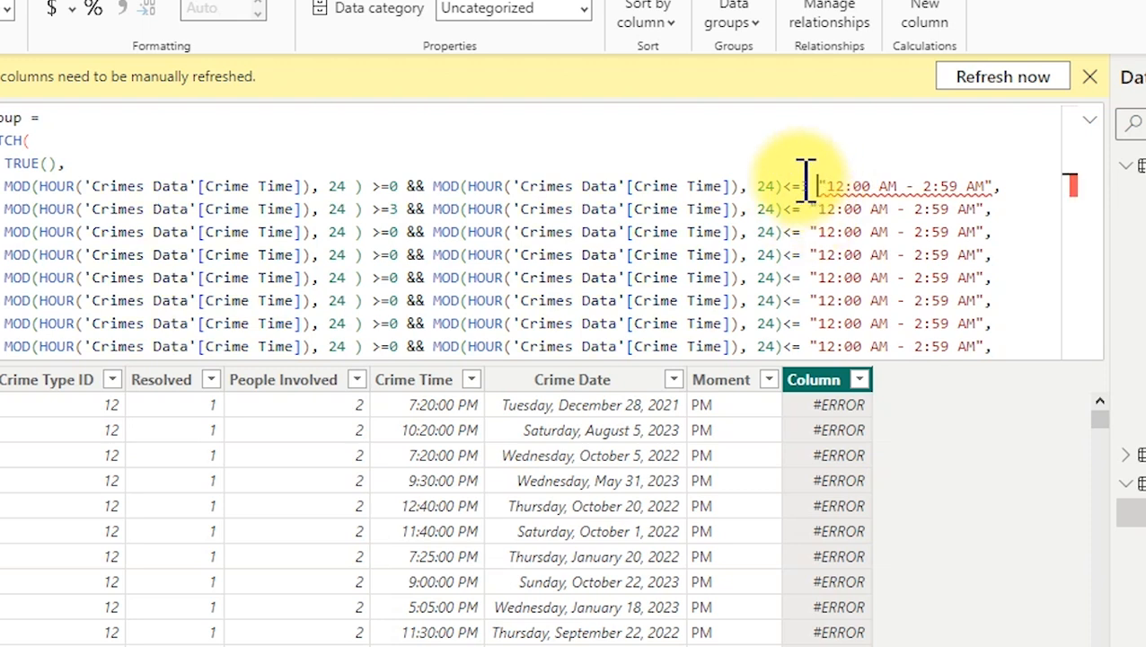
{"action": "left_click", "coordinate": [811, 186]}
{"action": "type", "text": ","}
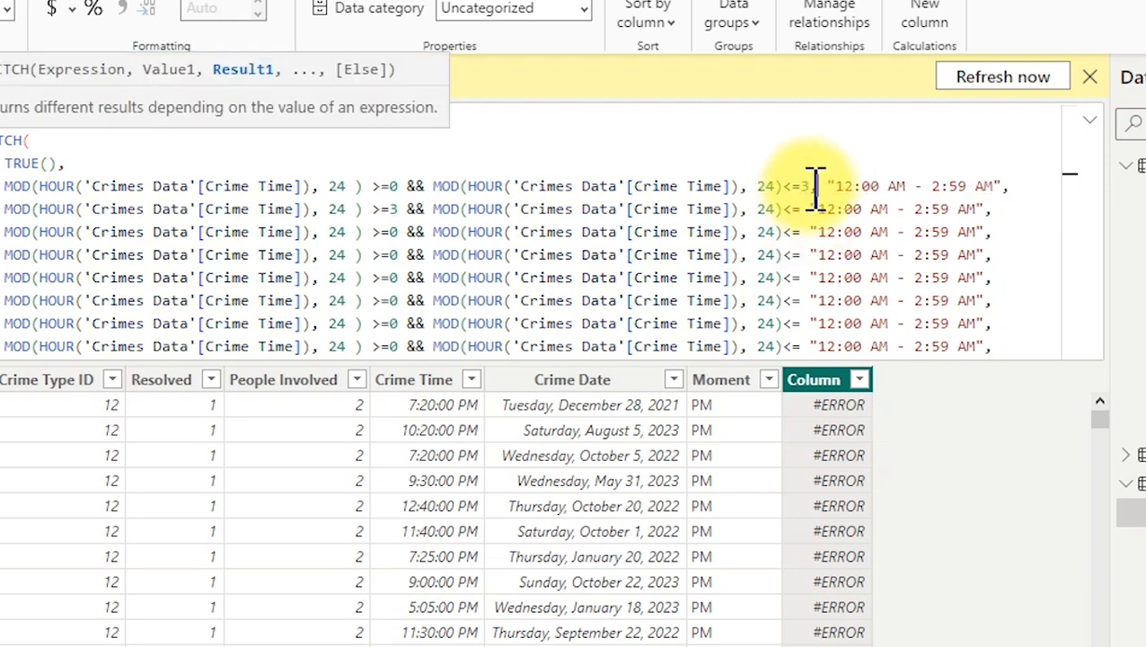
Complete the second condition with upper limit 6 and a comma, and change its label to "3:00 AM - 5:59 AM".
{"action": "left_click", "coordinate": [806, 212]}
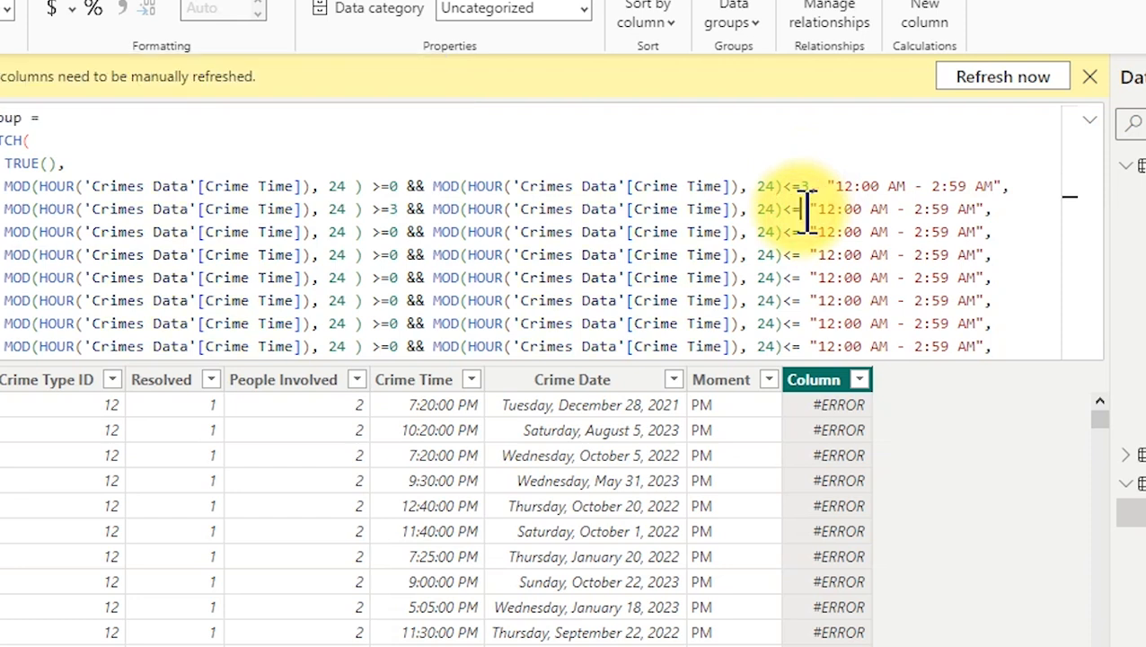
{"action": "type", "text": "6,"}
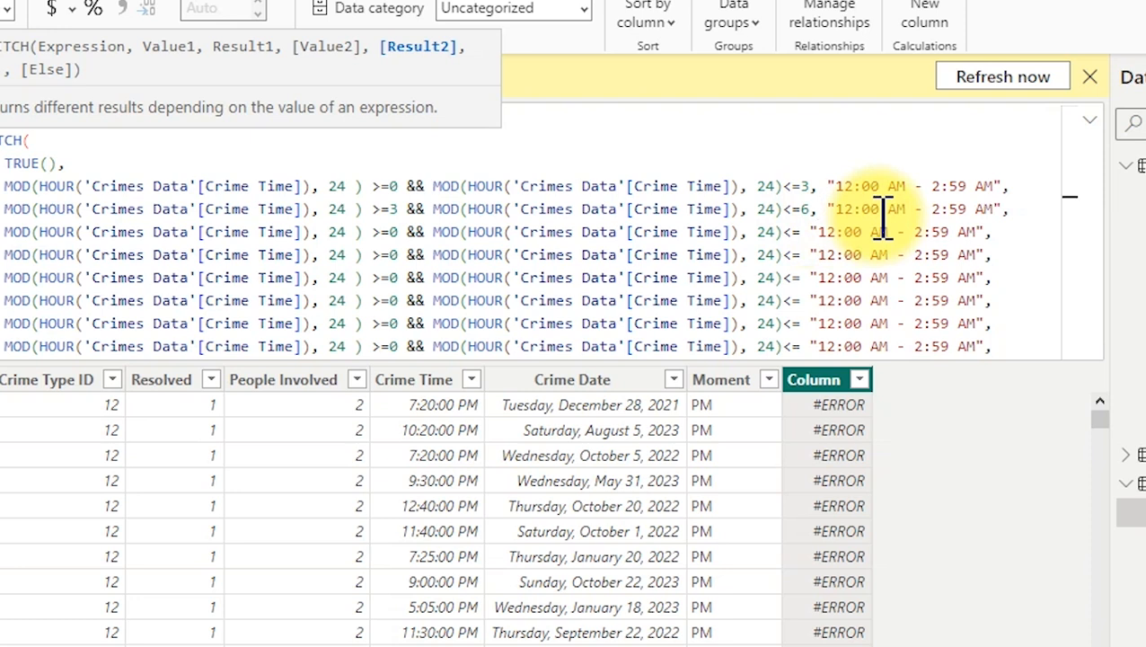
{"action": "left_click", "coordinate": [850, 213]}
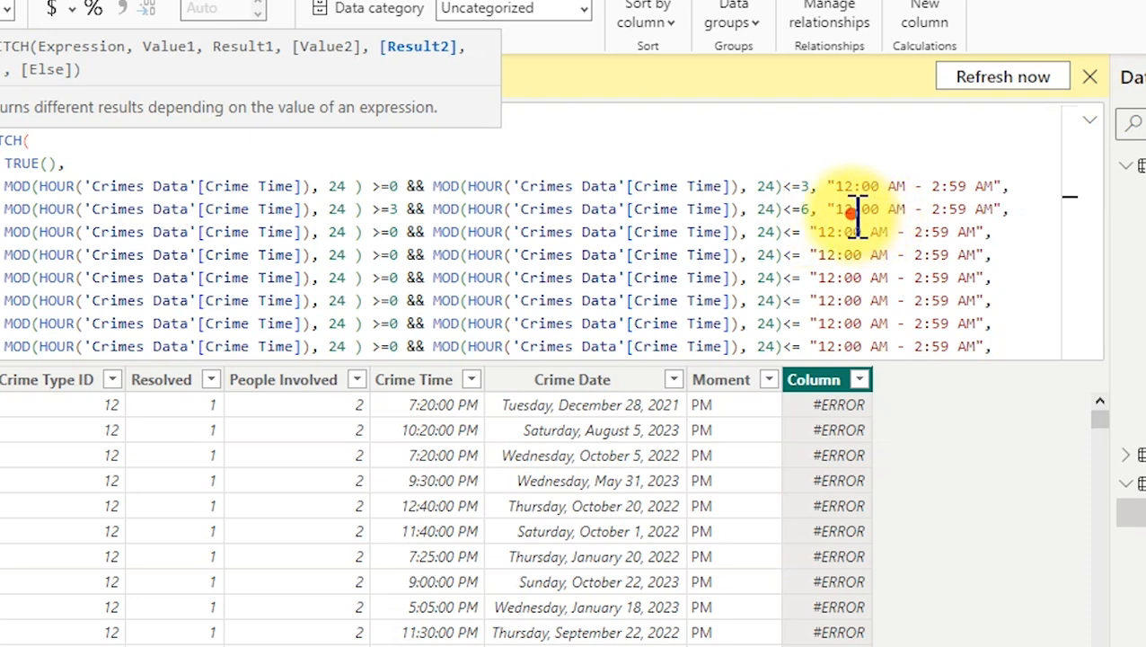
{"action": "key", "text": "BackSpace"}
{"action": "key", "text": "BackSpace"}
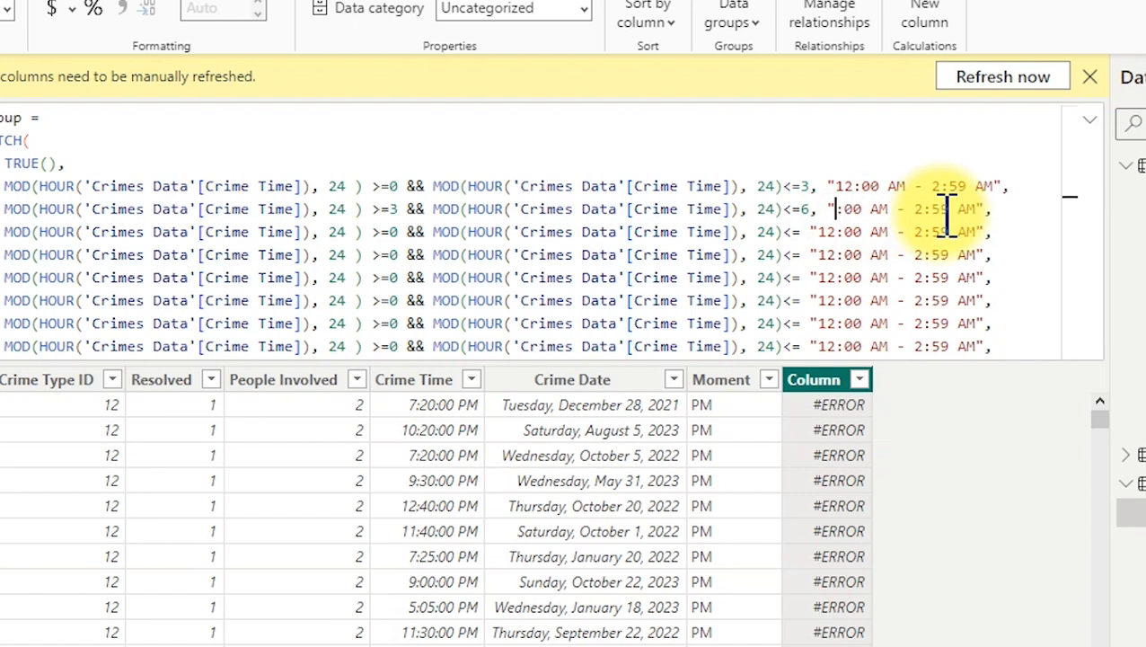
{"action": "type", "text": "3"}
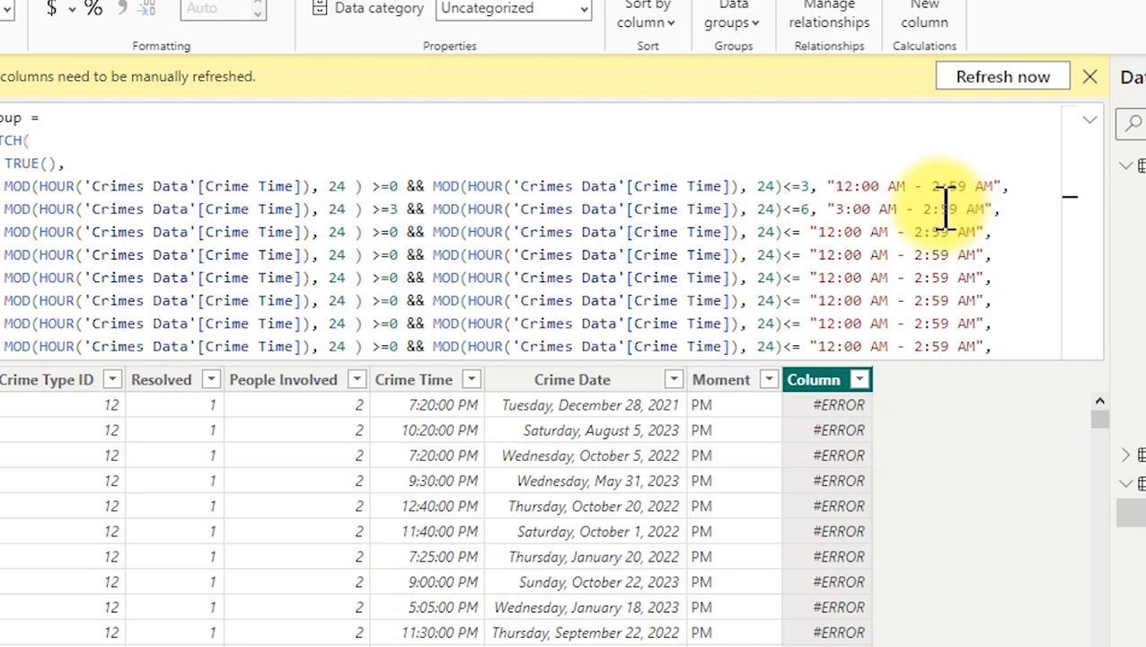
{"action": "left_click", "coordinate": [934, 210]}
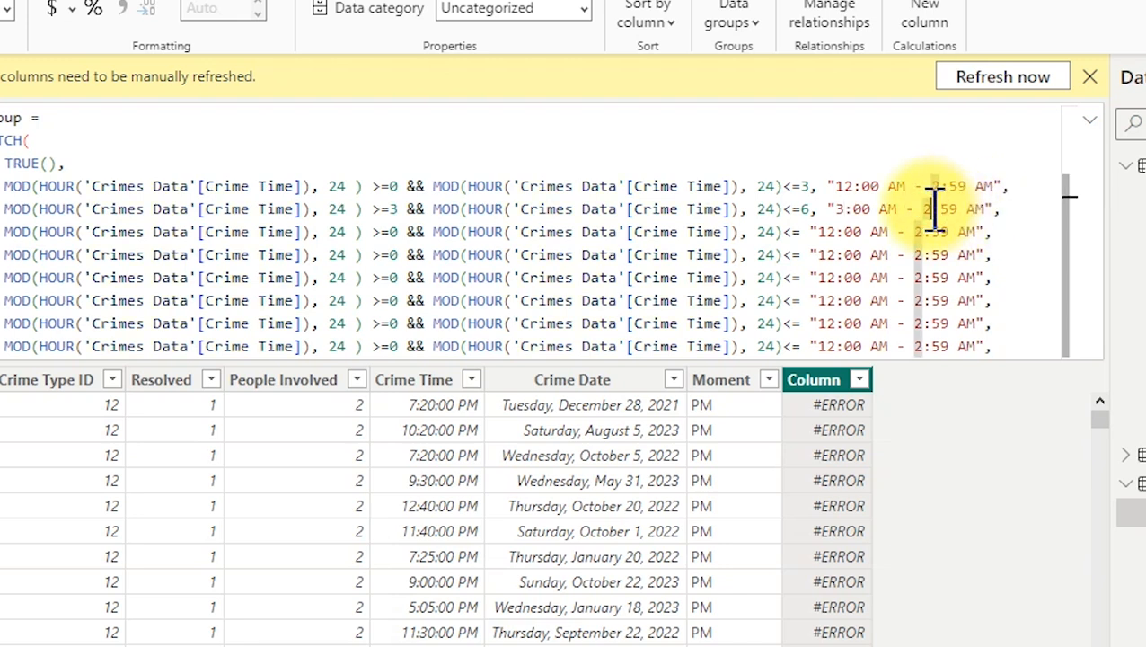
{"action": "key", "text": "BackSpace"}
{"action": "type", "text": "5"}
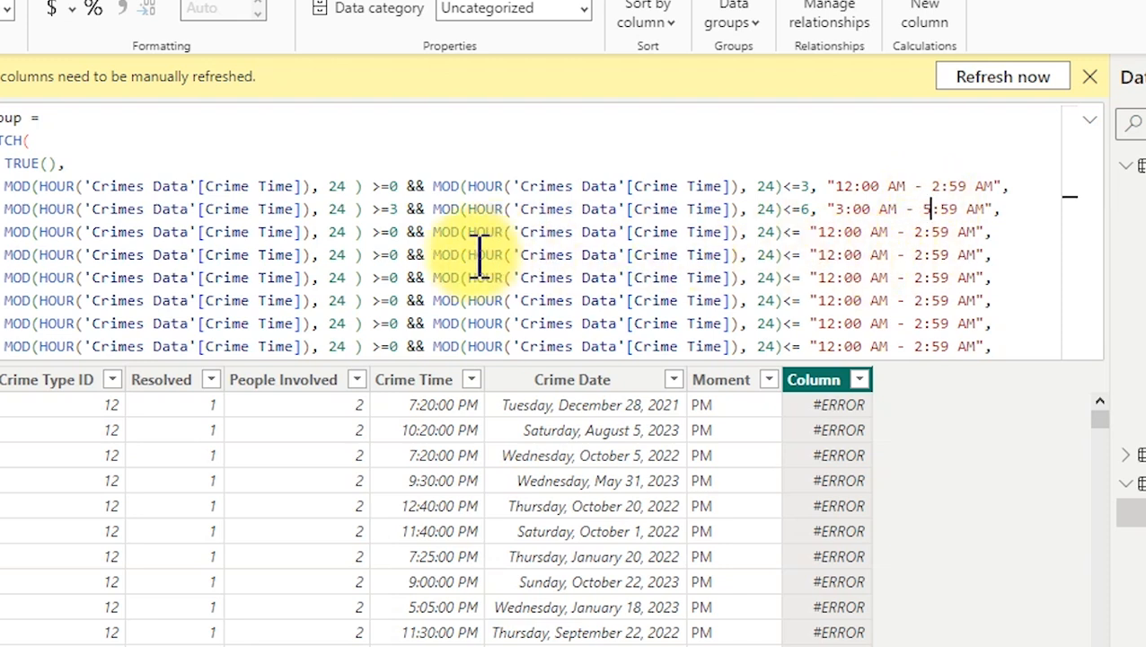
Set the third condition's hour limits to >=6 and <=9.
{"action": "left_click", "coordinate": [402, 235]}
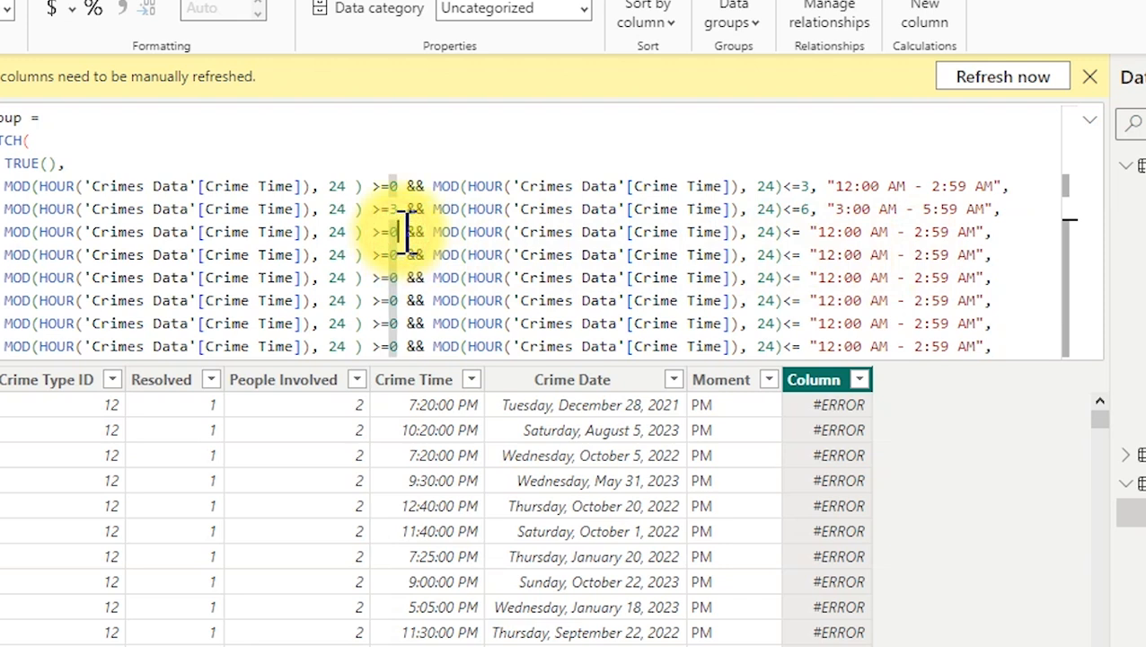
{"action": "key", "text": "BackSpace"}
{"action": "type", "text": "6"}
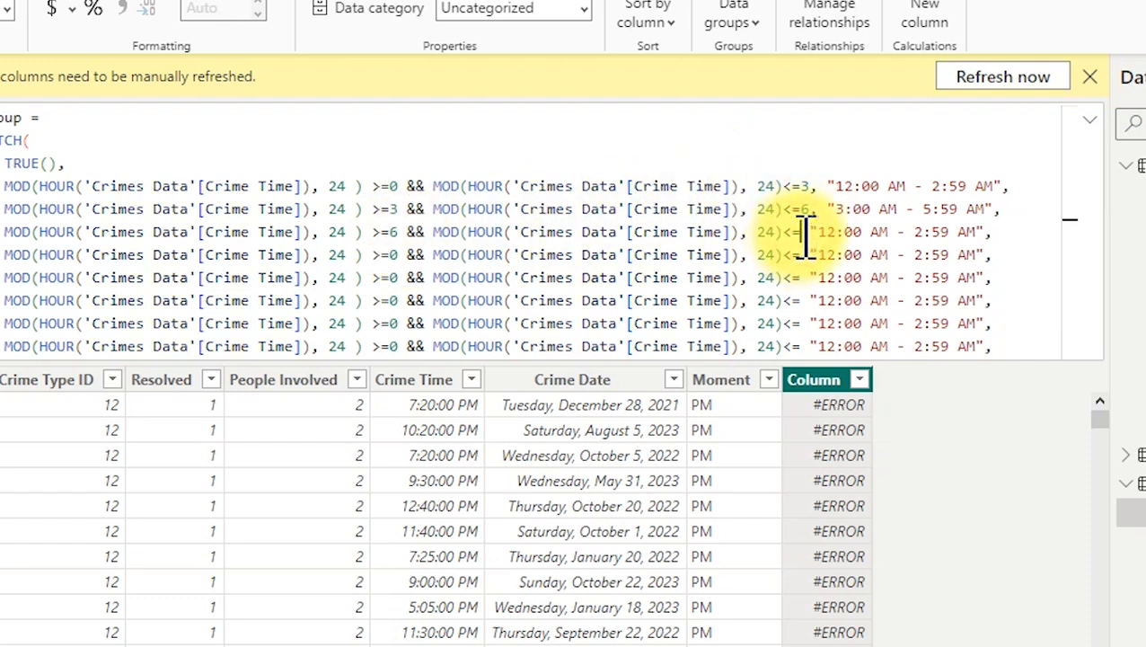
{"action": "type", "text": "9"}
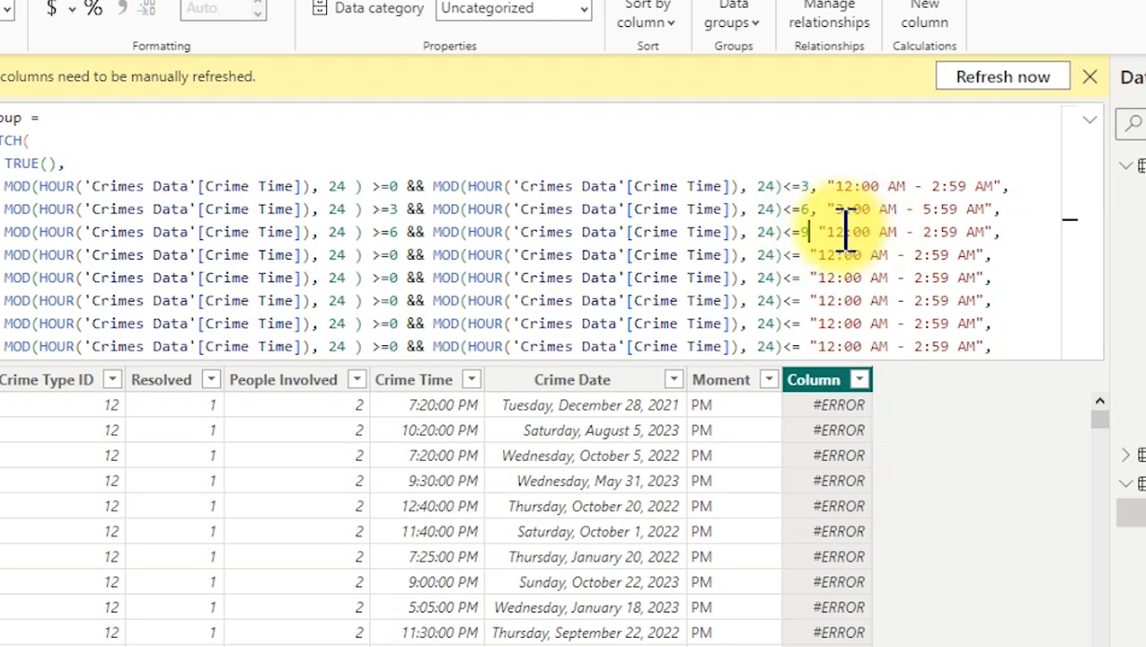
Change the third condition's label to "6:00 AM - 8:59 AM" and add a comma between the upper limit and the label.
{"action": "left_click", "coordinate": [840, 232]}
{"action": "key", "text": "BackSpace"}
{"action": "key", "text": "BackSpace"}
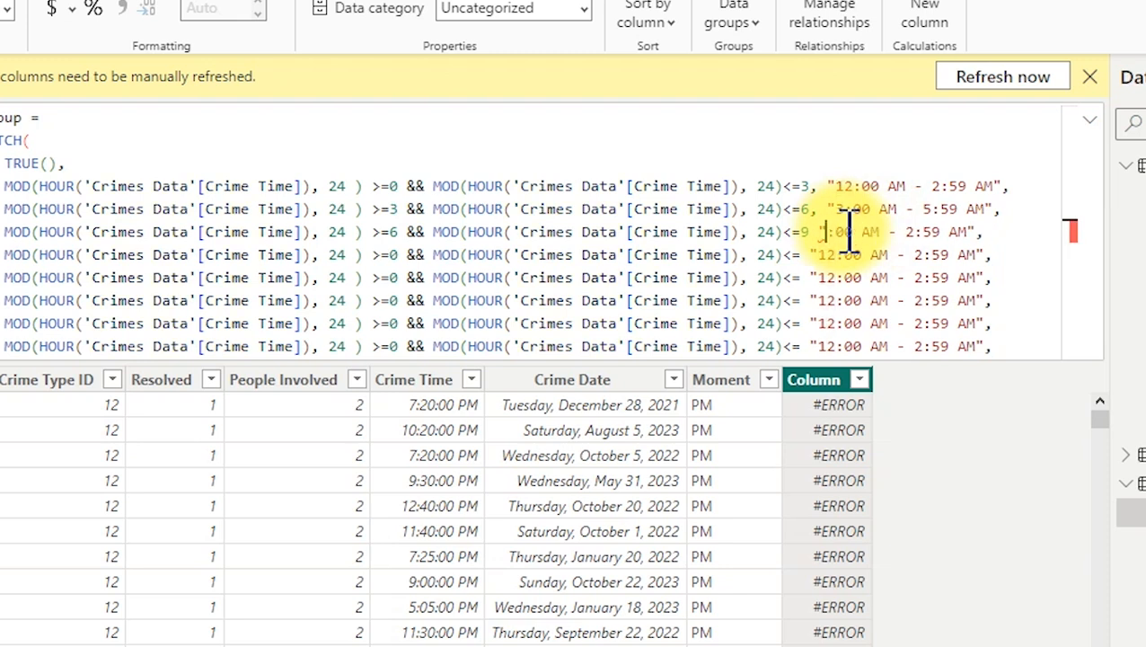
{"action": "type", "text": "6"}
{"action": "left_click", "coordinate": [812, 232]}
{"action": "type", "text": ","}
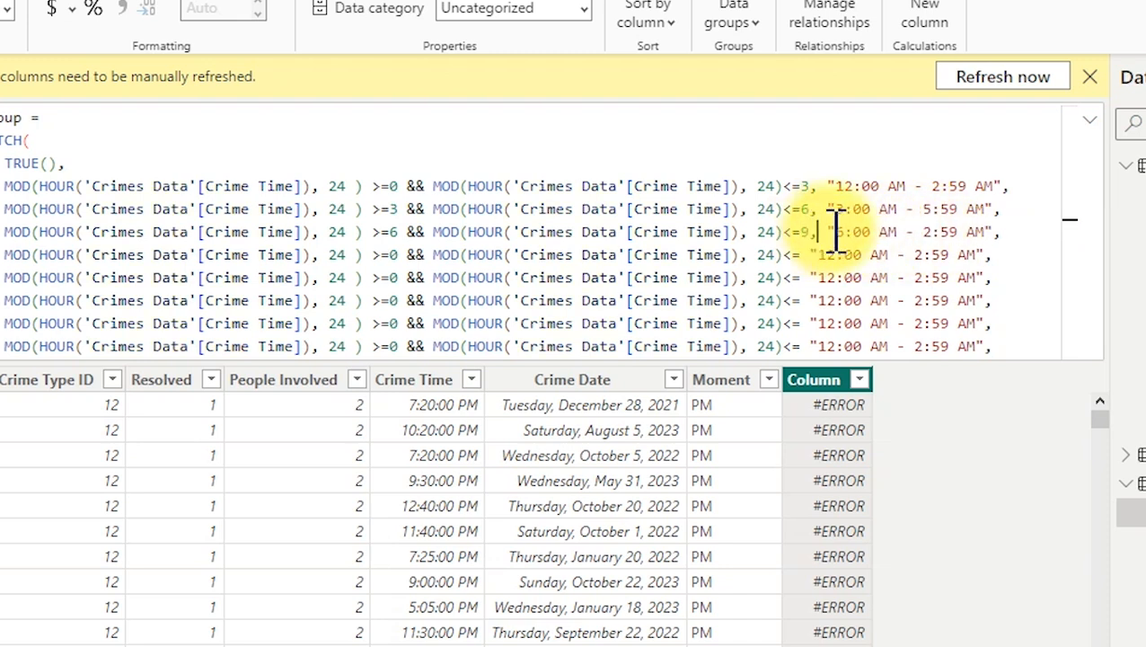
{"action": "left_click", "coordinate": [935, 232]}
{"action": "key", "text": "BackSpace"}
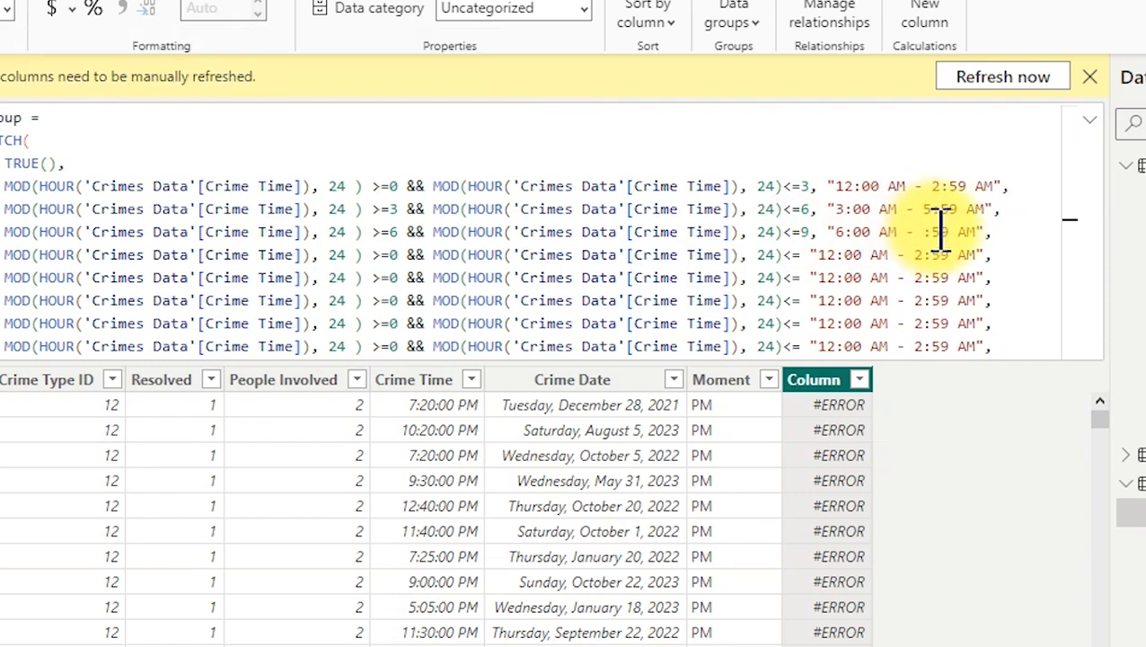
{"action": "type", "text": "8"}
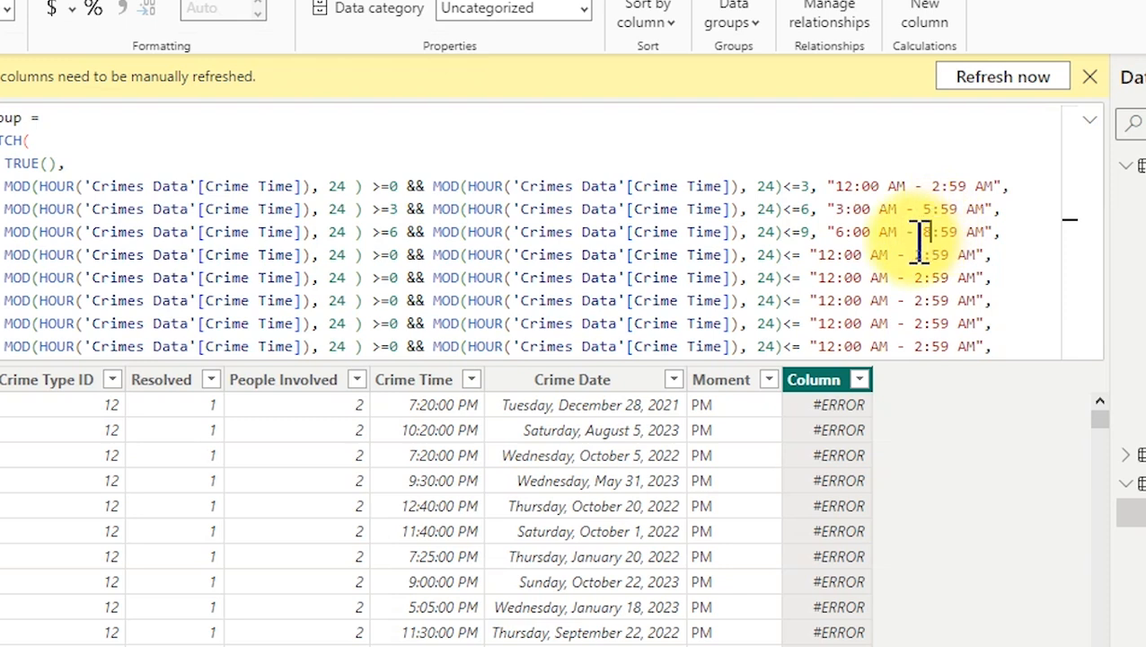
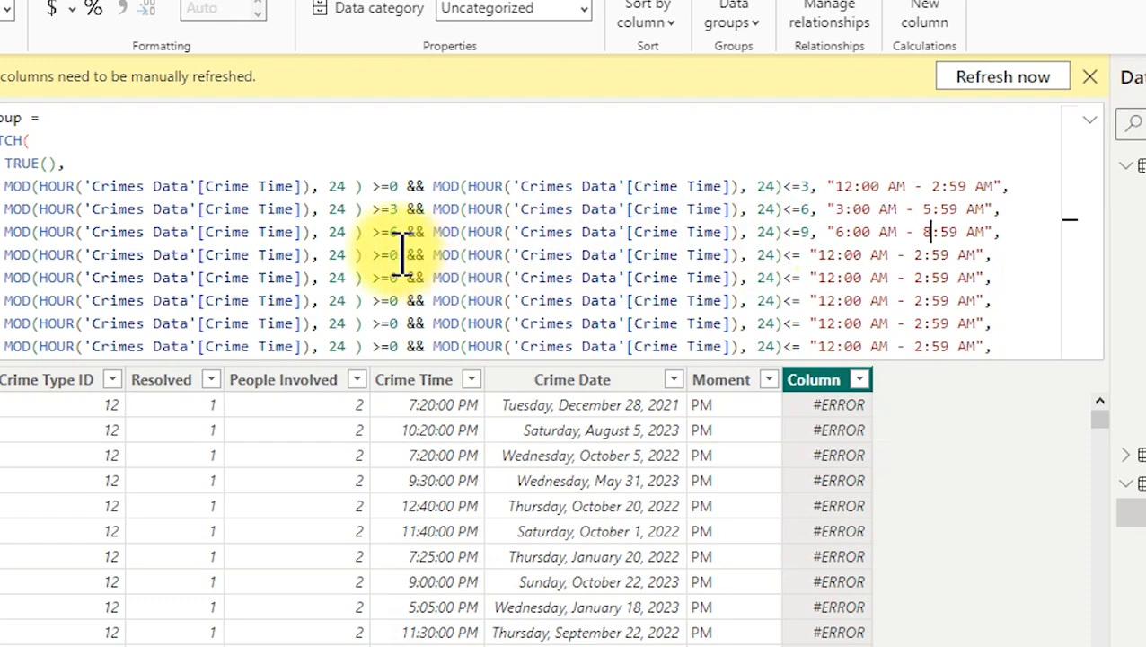
Set the fourth condition's hour limits to >=9 and <=12.
{"action": "left_click", "coordinate": [396, 255]}
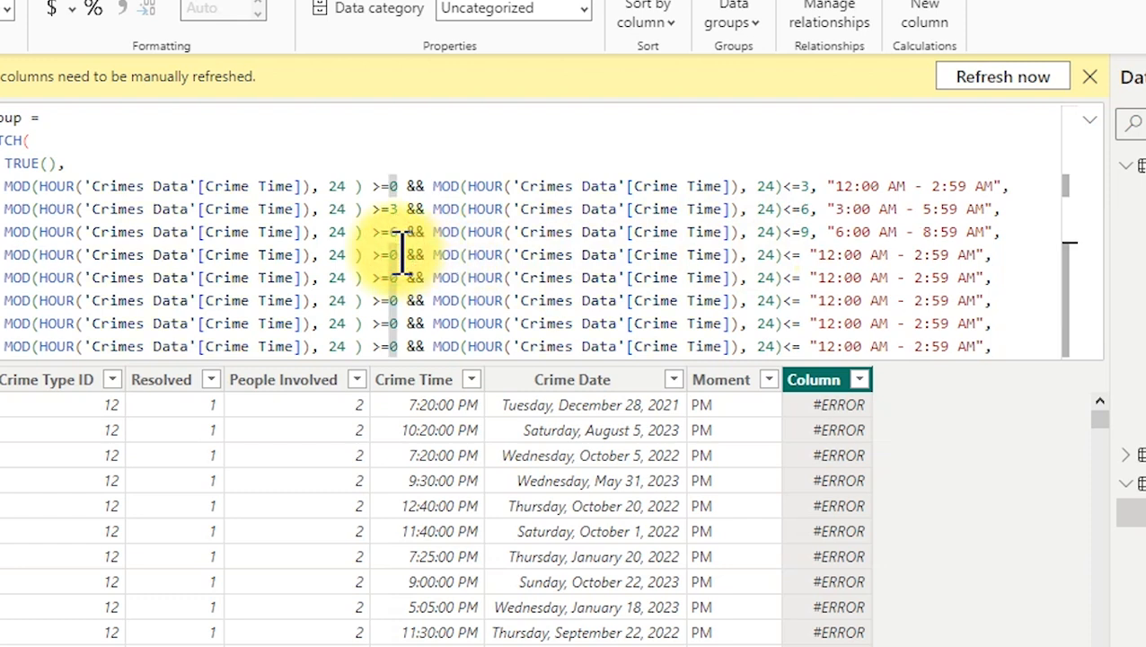
{"action": "key", "text": "BackSpace"}
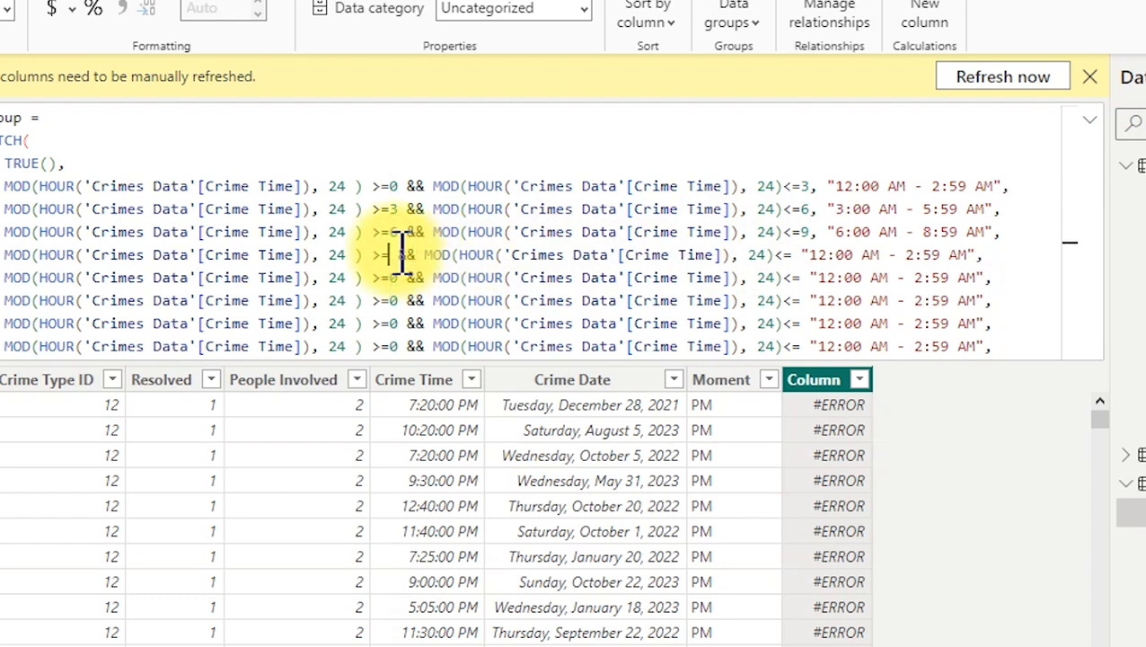
{"action": "type", "text": "9"}
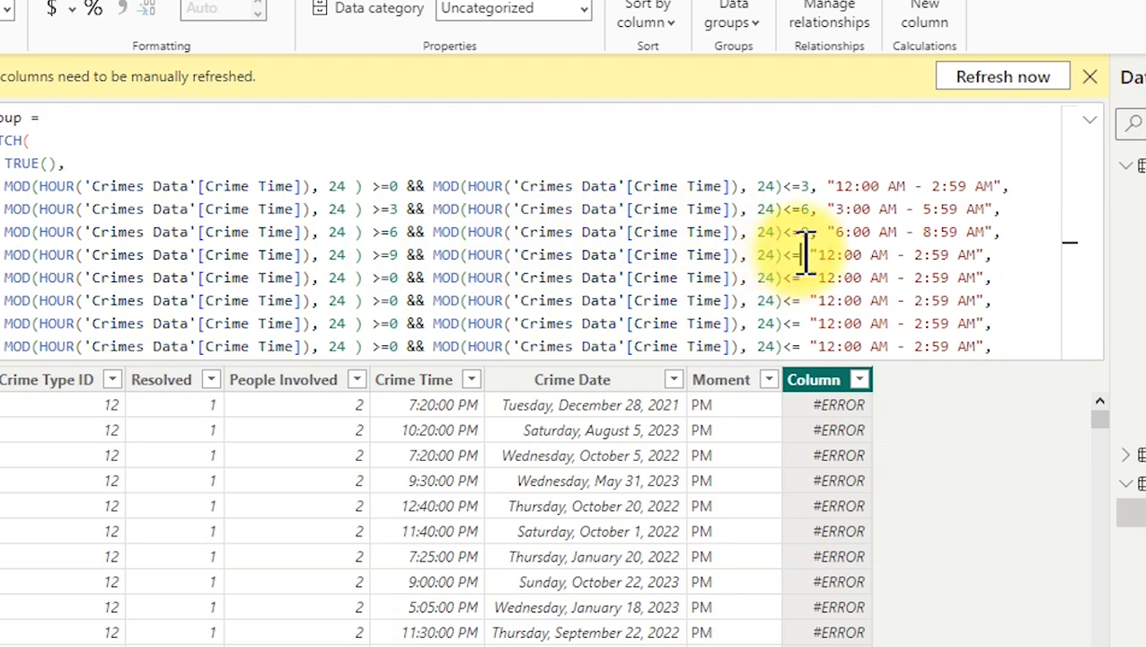
{"action": "type", "text": "12"}
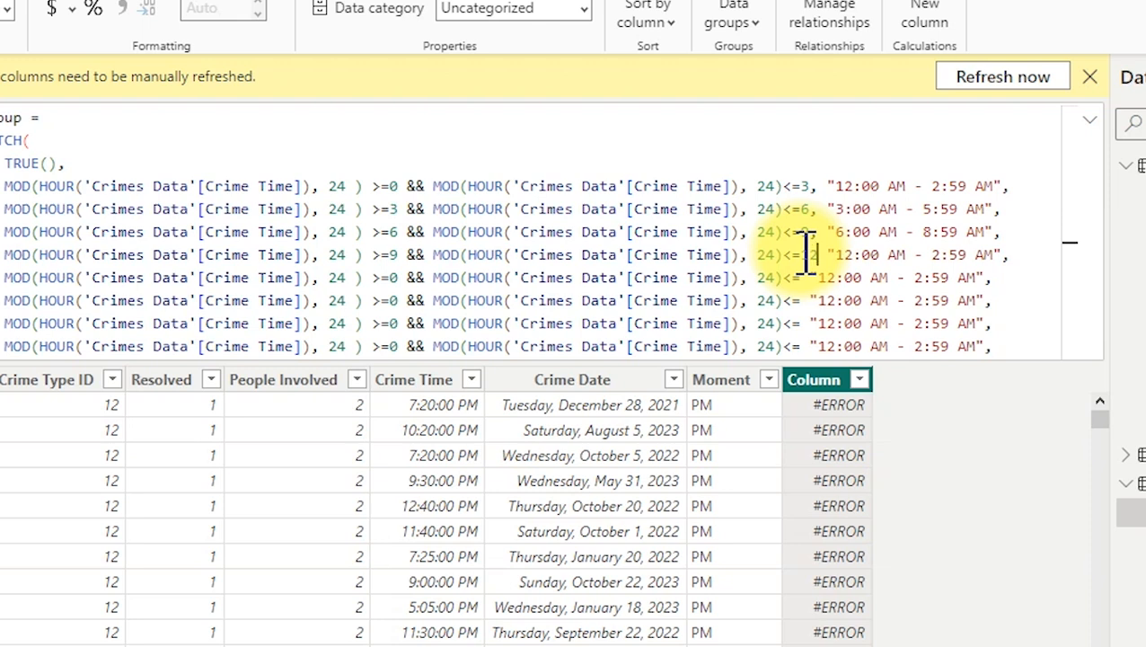
Change the start time in the fourth condition's label to 9:00 AM.
{"action": "left_click", "coordinate": [860, 256]}
{"action": "key", "text": "BackSpace"}
{"action": "key", "text": "BackSpace"}
{"action": "type", "text": "9"}
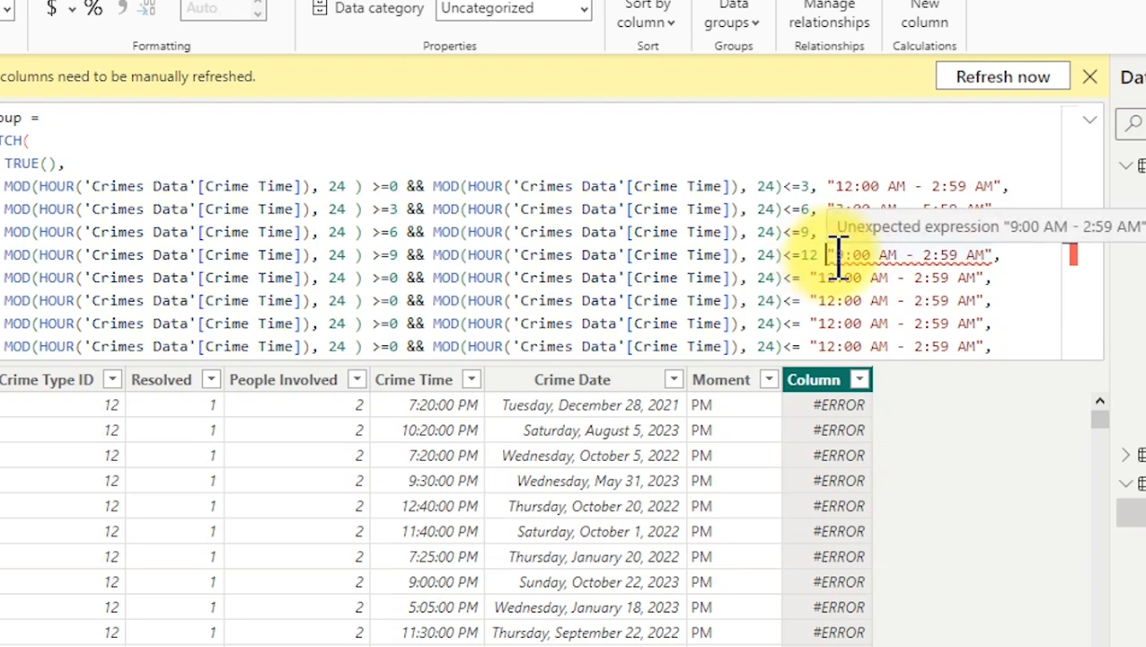
Complete the fourth SWITCH condition with a comma after its upper limit and an end hour of 11 in its label.
{"action": "type", "text": ","}
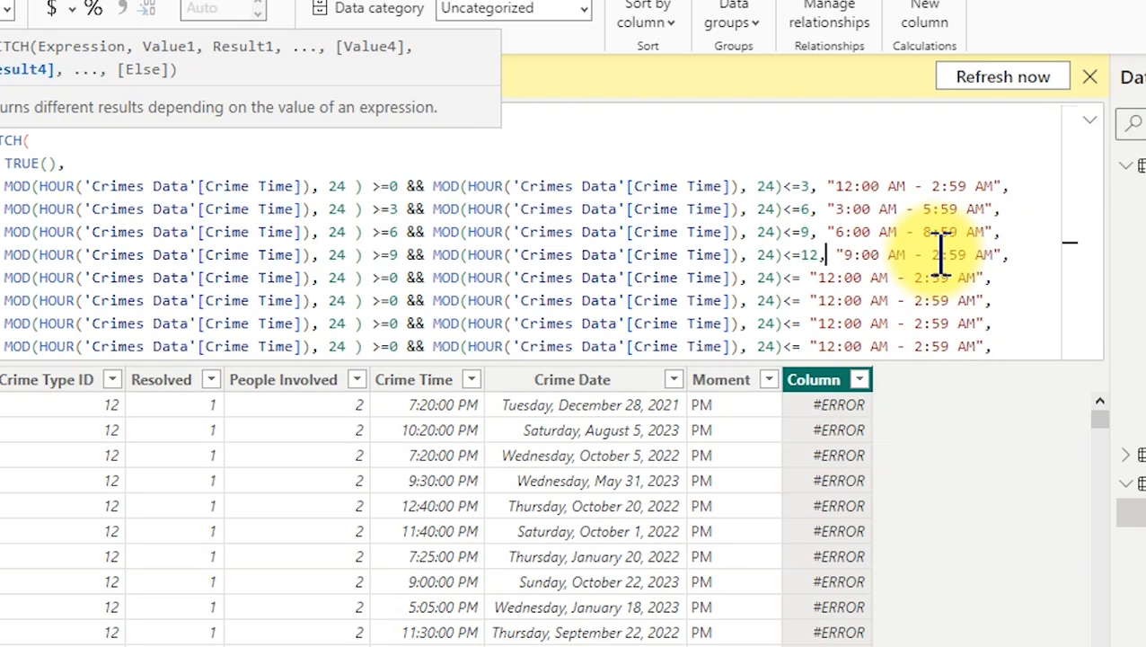
{"action": "left_click", "coordinate": [945, 259]}
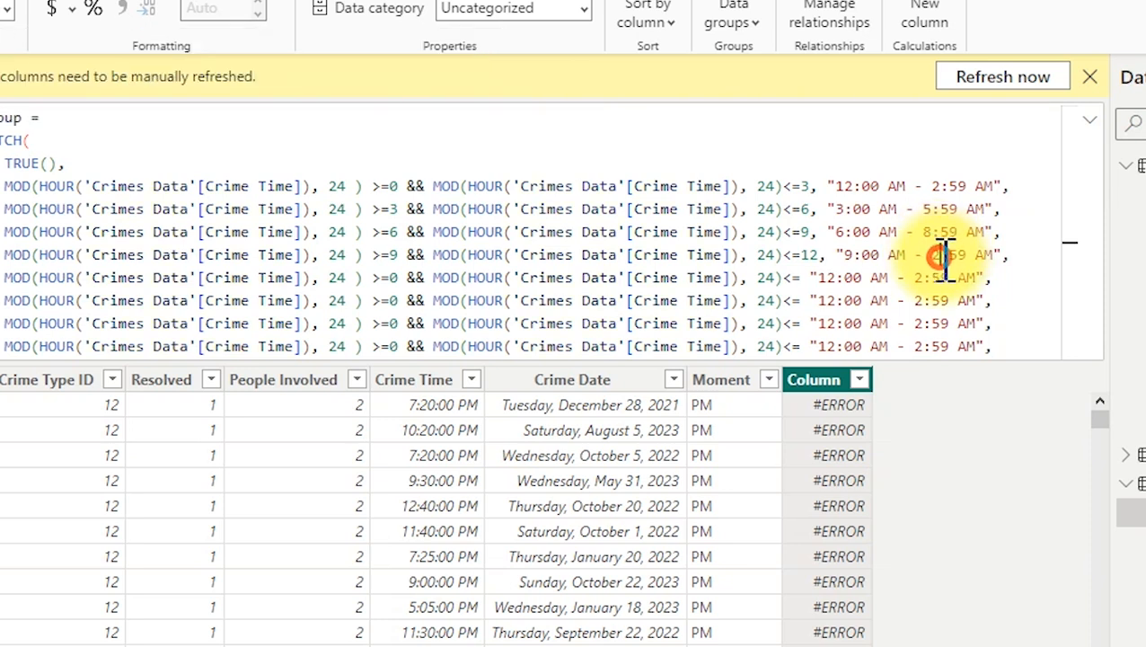
{"action": "key", "text": "BackSpace"}
{"action": "type", "text": "11"}
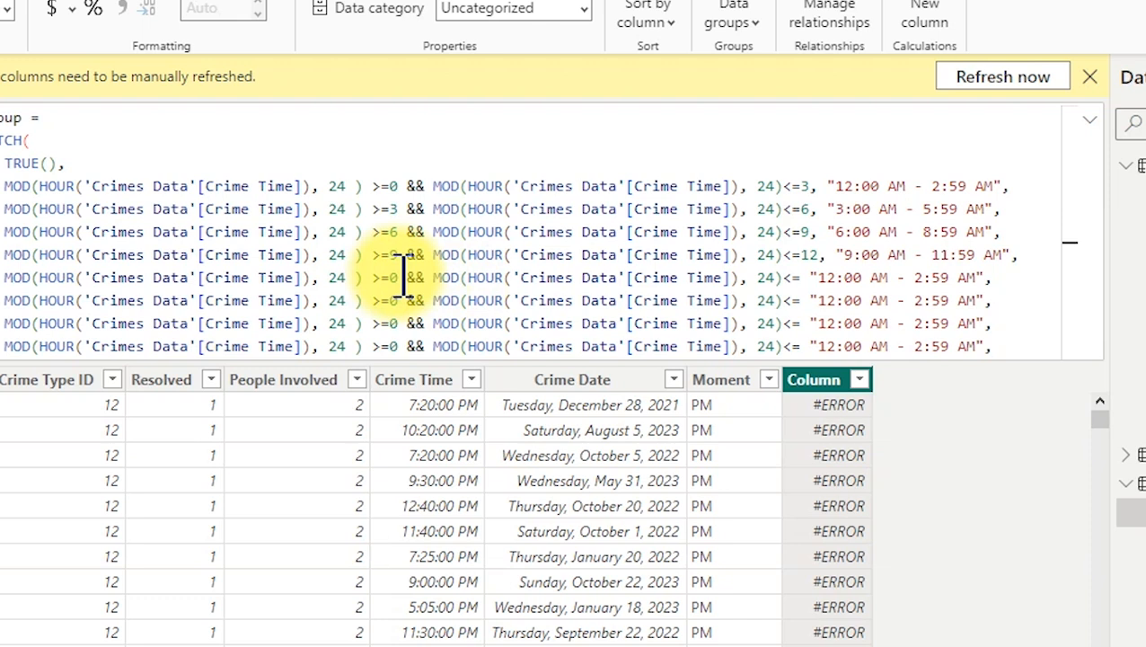
Set the fifth SWITCH condition's hour range to >=12 and <=15, followed by a comma.
{"action": "left_click", "coordinate": [396, 273]}
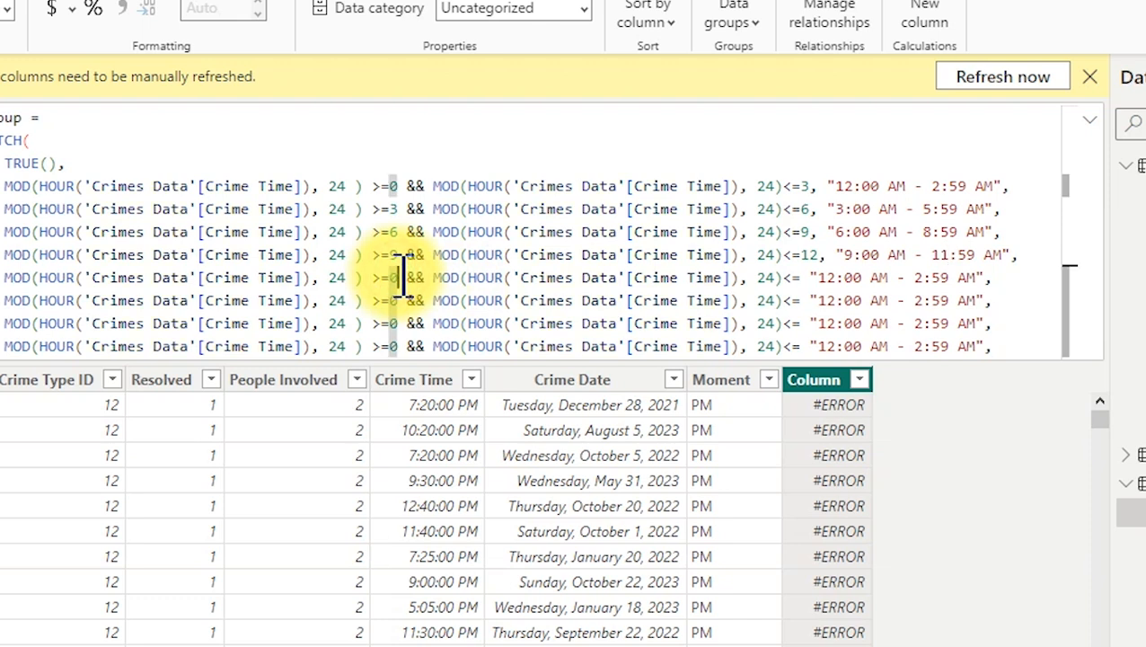
{"action": "key", "text": "BackSpace"}
{"action": "type", "text": "12"}
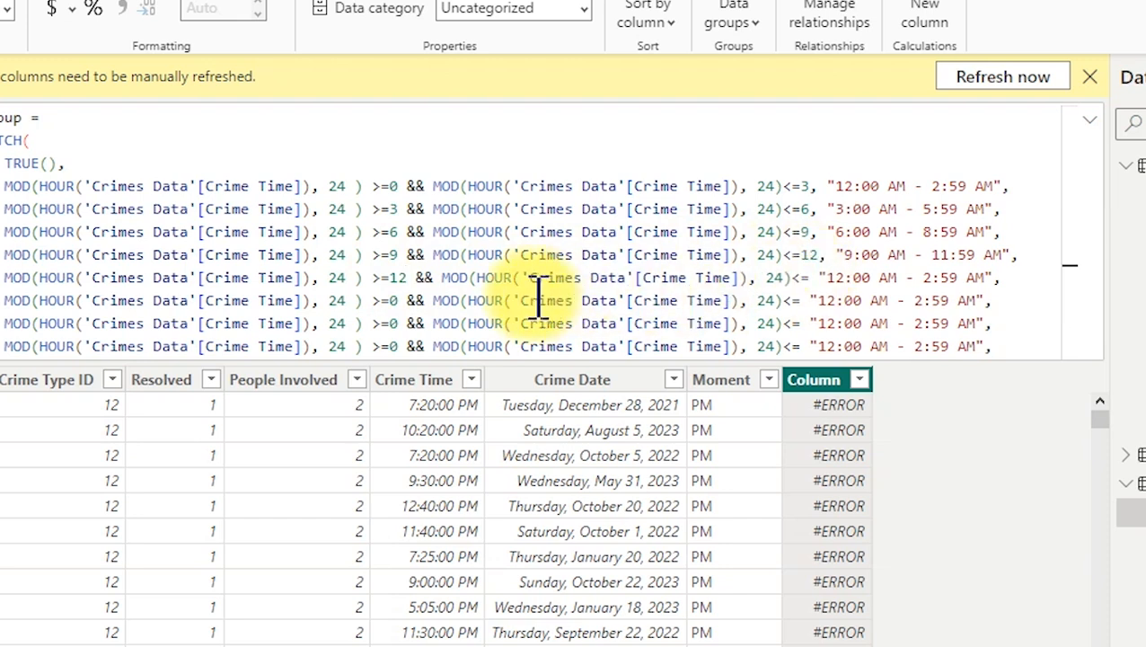
{"action": "left_click", "coordinate": [817, 255]}
{"action": "key", "text": "BackSpace"}
{"action": "type", "text": "2"}
{"action": "left_click", "coordinate": [814, 279]}
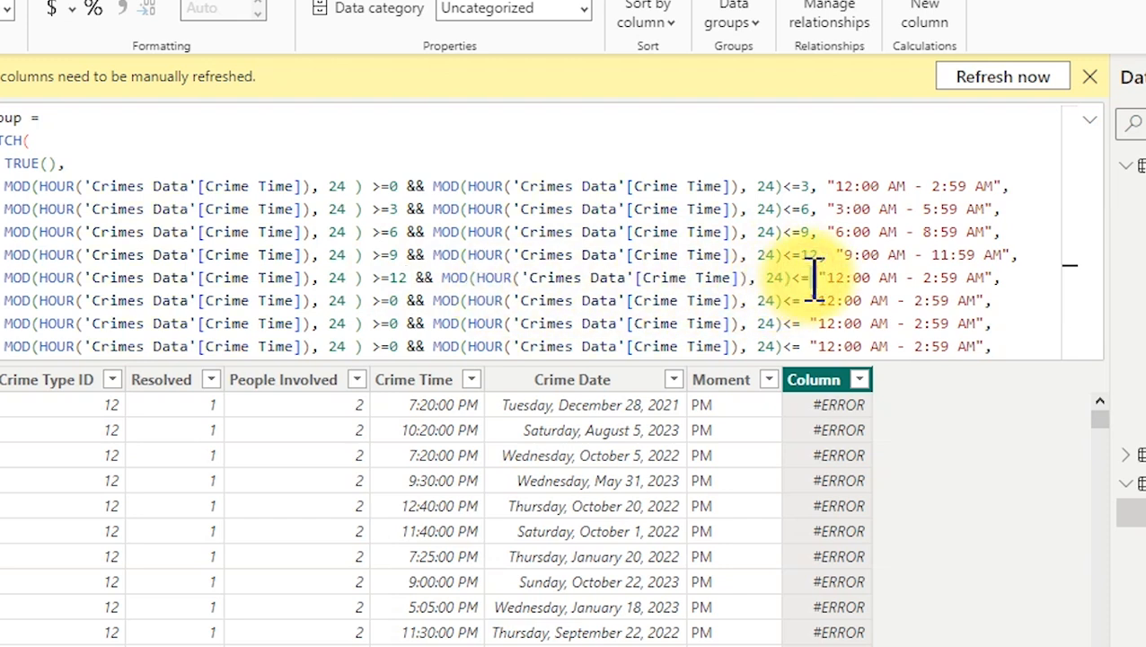
{"action": "type", "text": "15"}
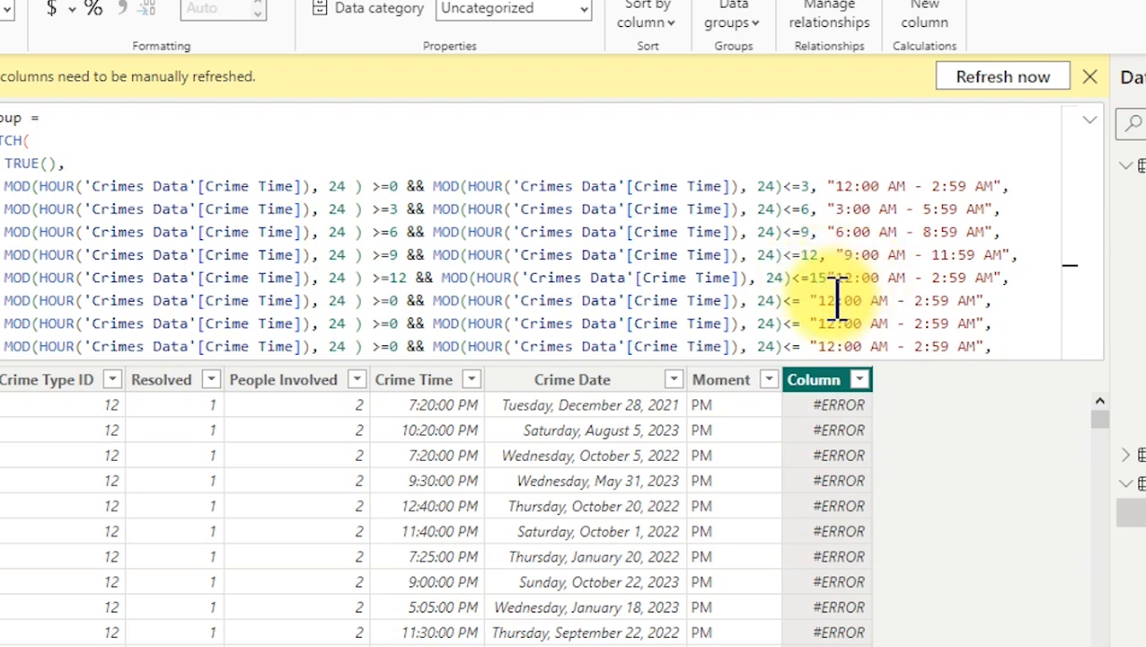
{"action": "type", "text": ","}
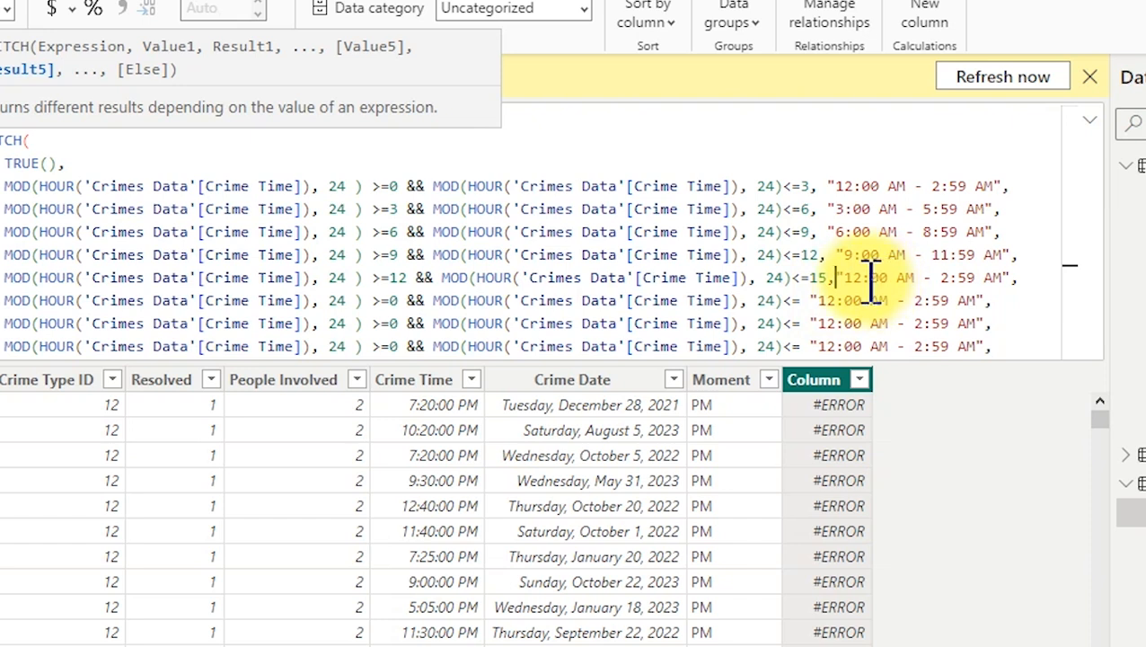
Change both AM markers in the fifth condition's label to PM so it reads "12:00 PM - 2:59 PM".
{"action": "double_click", "coordinate": [905, 277]}
{"action": "key", "text": "BackSpace"}
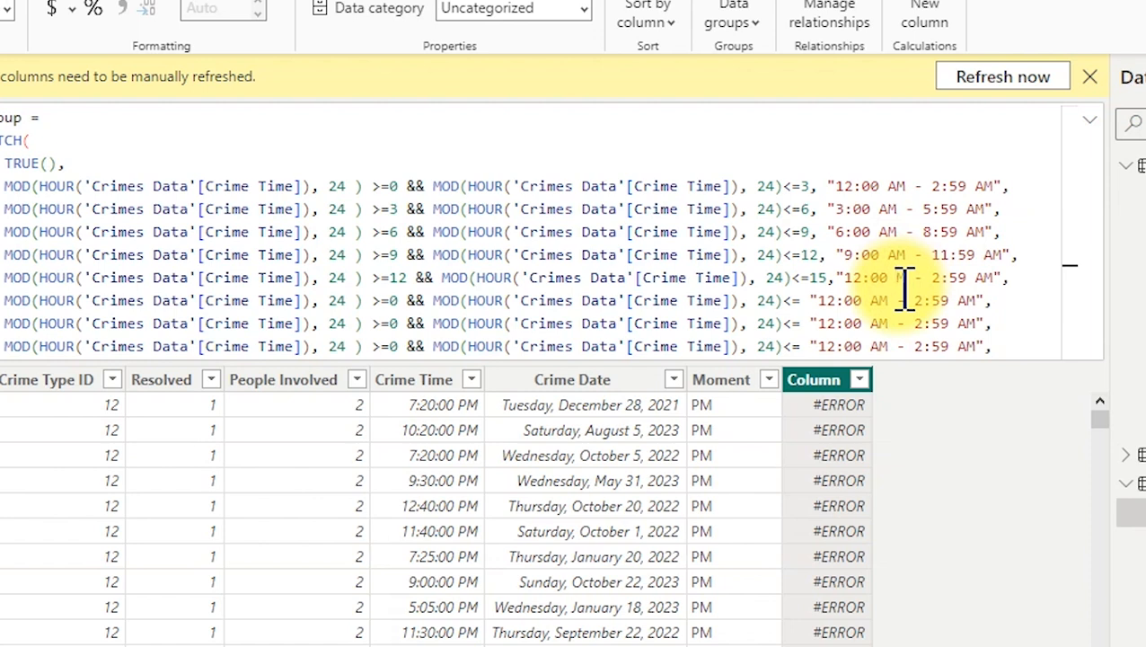
{"action": "type", "text": "p"}
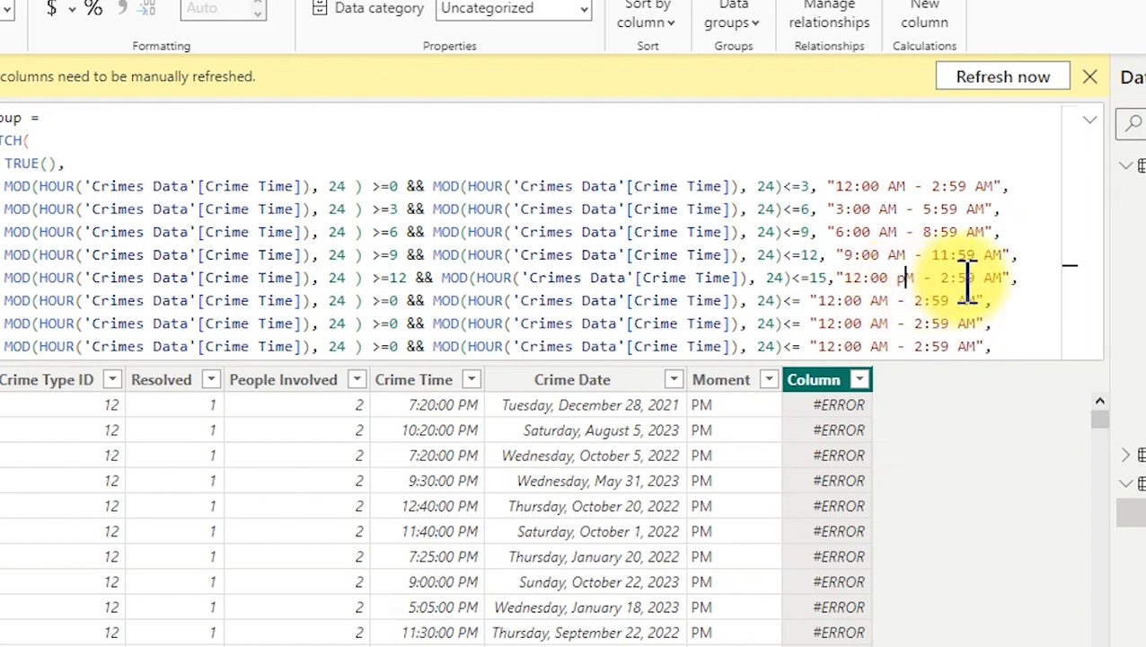
{"action": "left_click", "coordinate": [997, 279]}
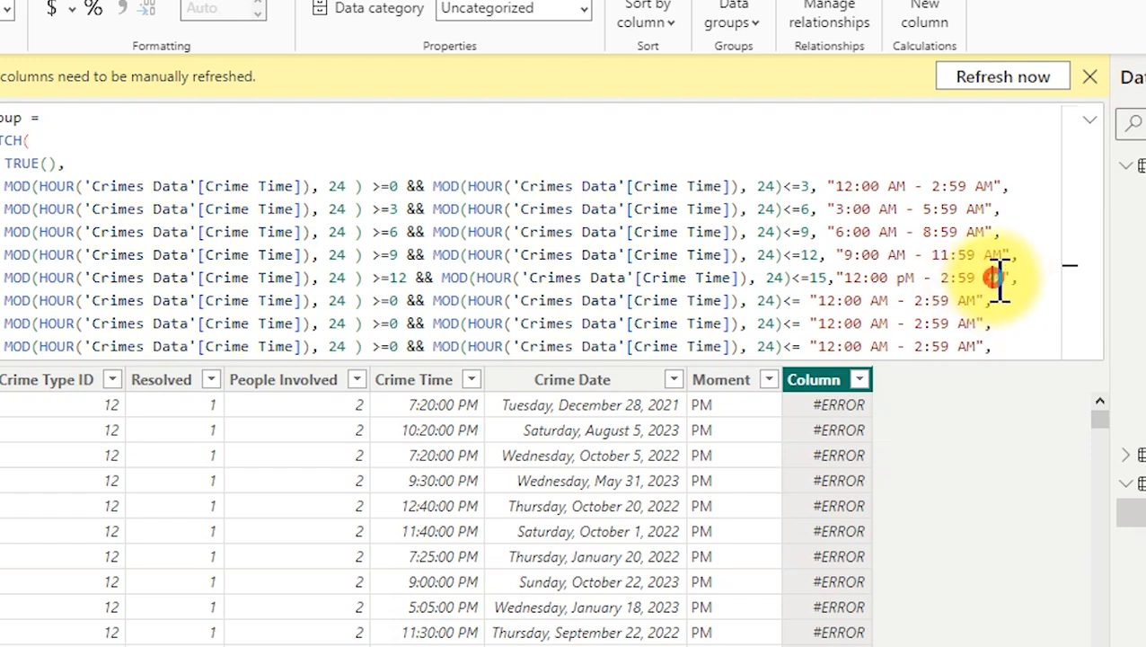
{"action": "key", "text": "BackSpace"}
{"action": "type", "text": "p"}
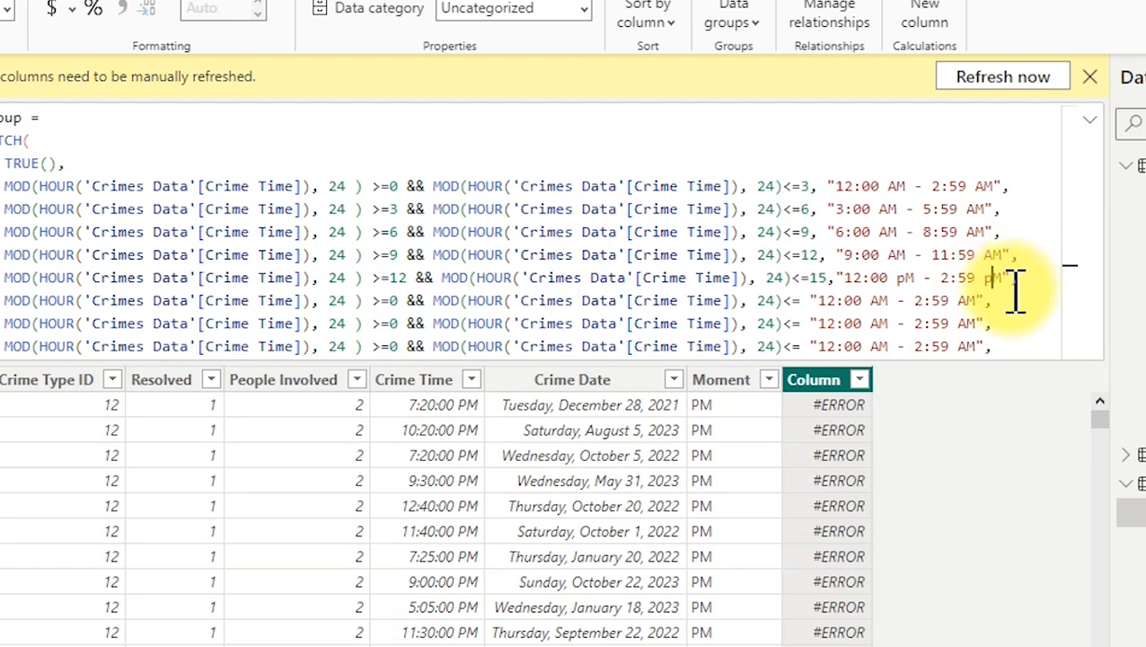
{"action": "key", "text": "BackSpace"}
{"action": "type", "text": "P"}
{"action": "left_click", "coordinate": [905, 277]}
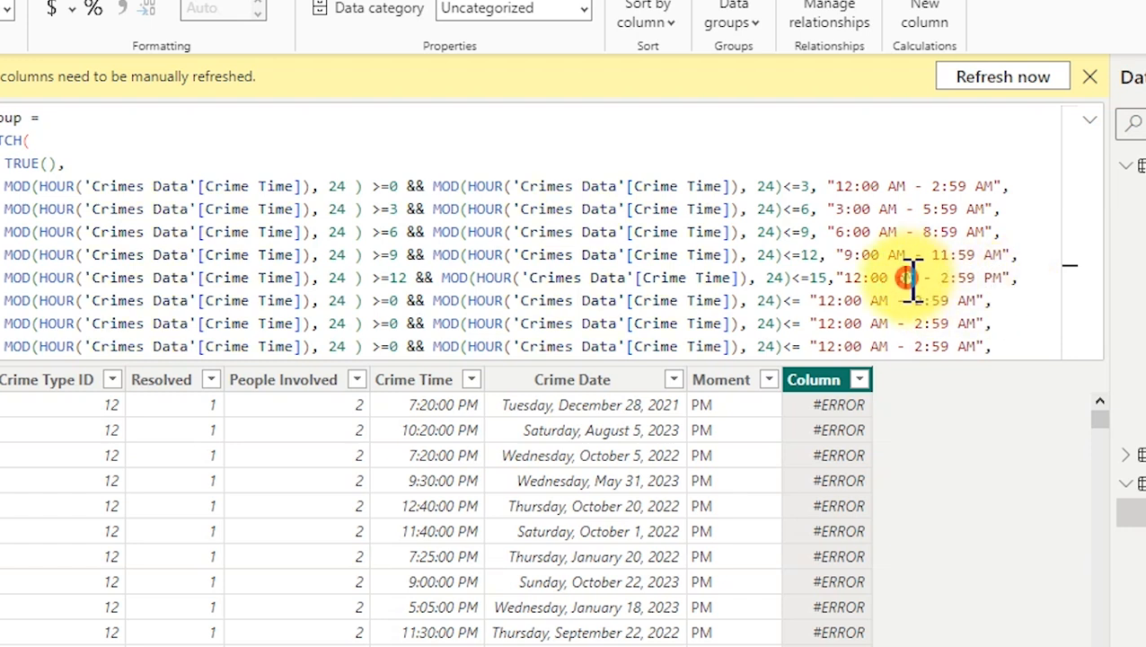
{"action": "key", "text": "BackSpace"}
{"action": "type", "text": "P"}
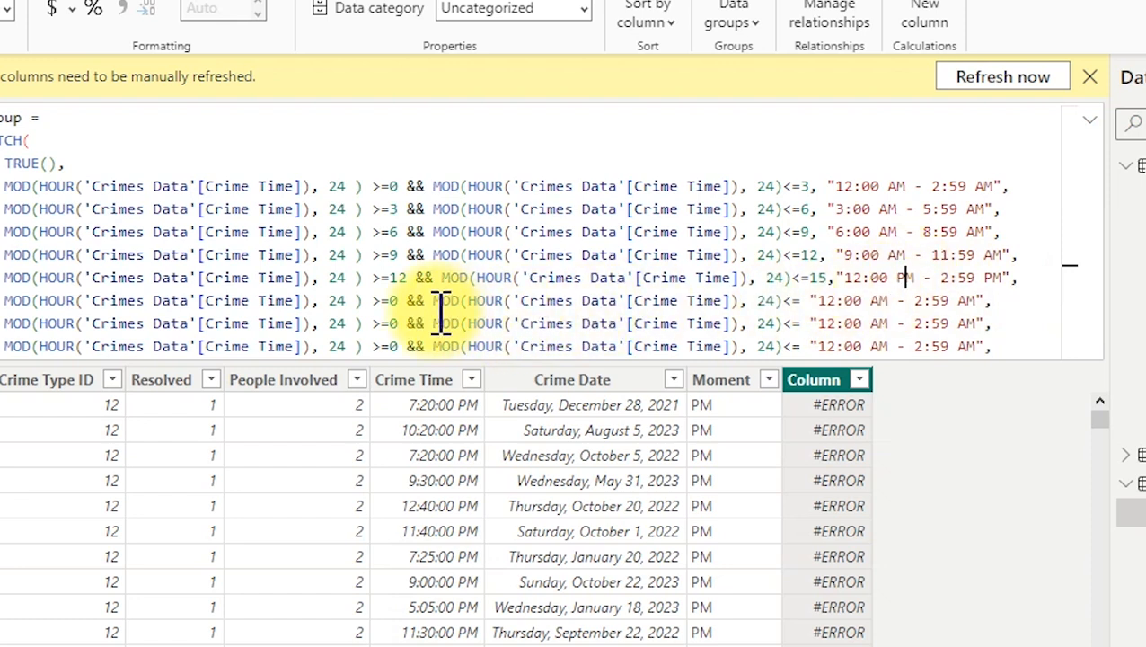
Set the sixth SWITCH condition's hour range to >=15 and <=18, followed by a comma.
{"action": "left_click", "coordinate": [403, 300]}
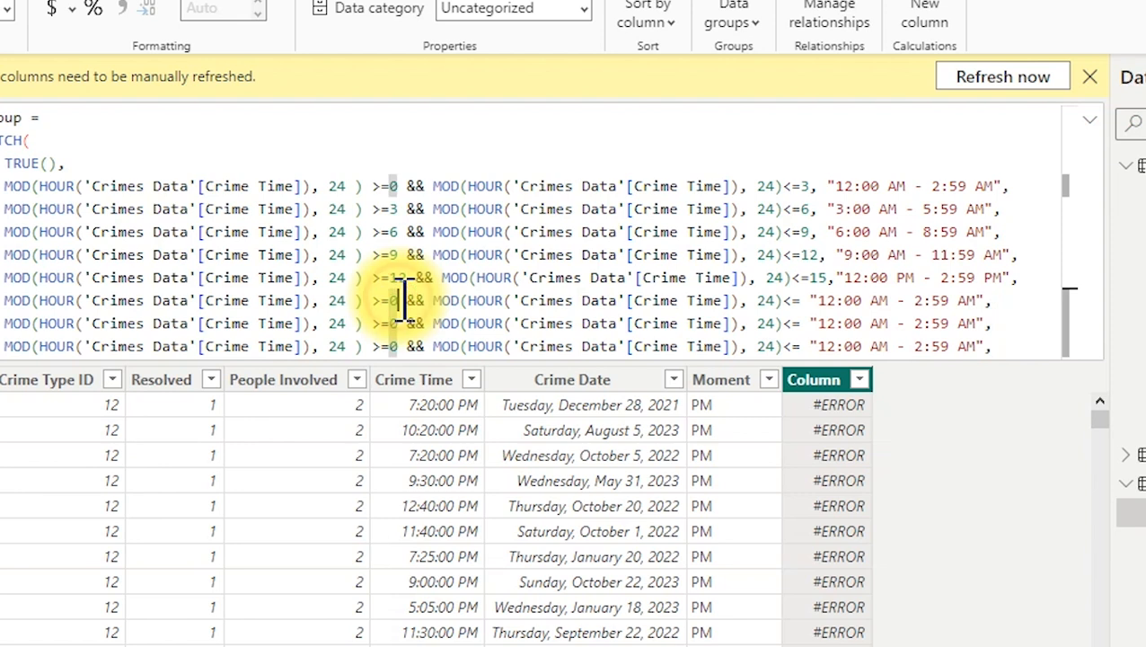
{"action": "key", "text": "BackSpace"}
{"action": "type", "text": "15"}
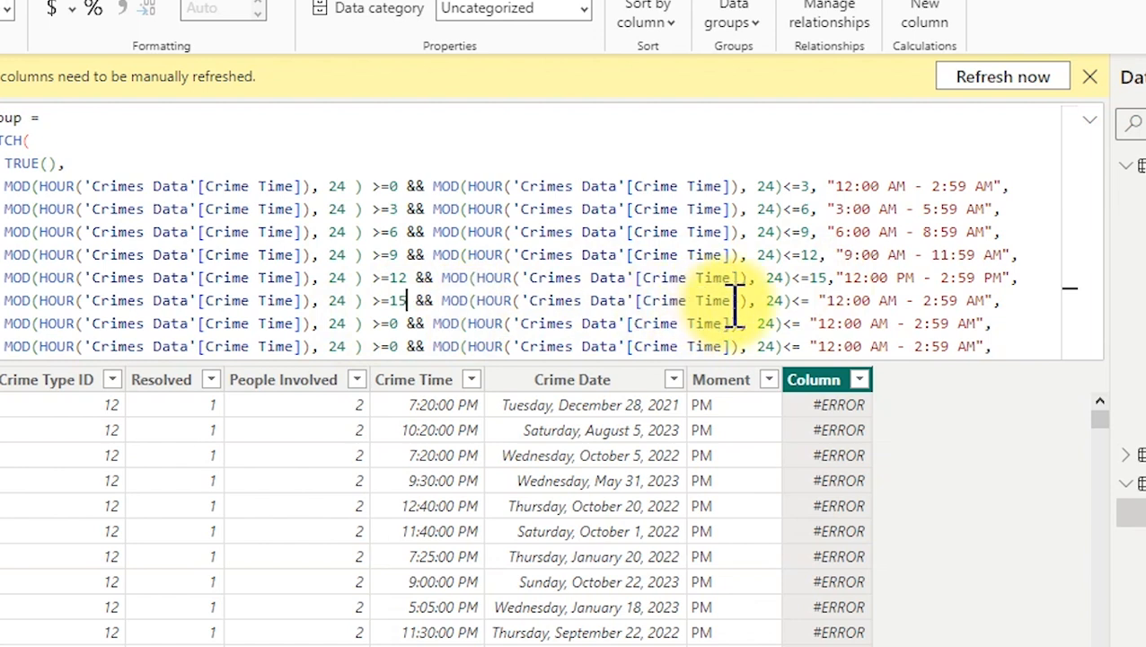
{"action": "left_click", "coordinate": [819, 300]}
{"action": "type", "text": "18"}
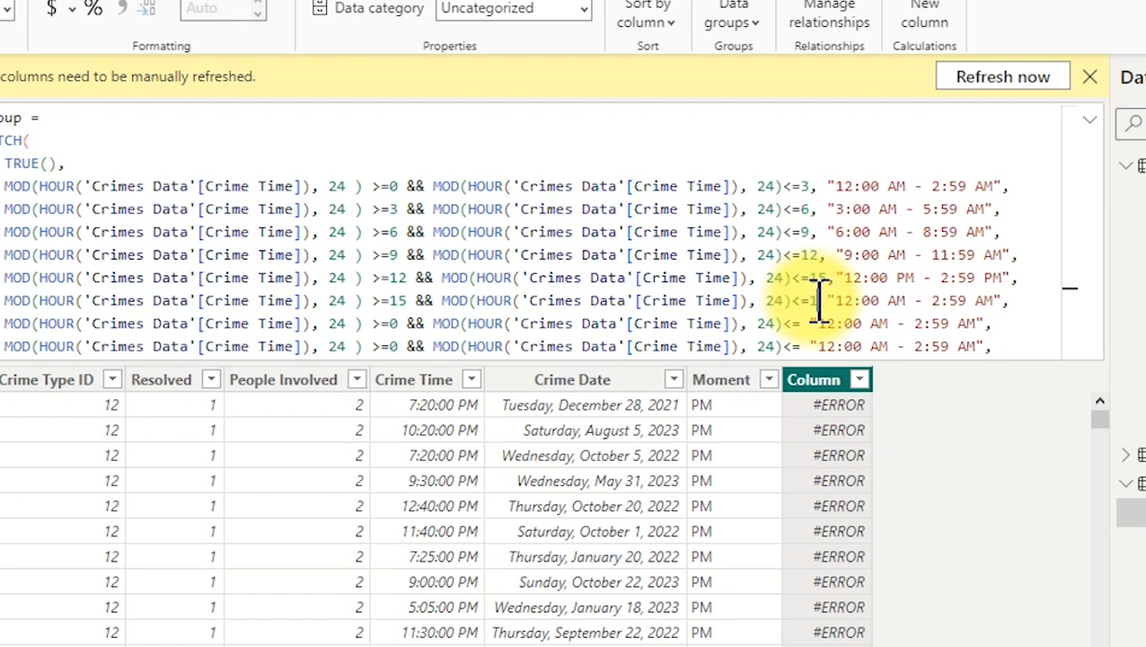
{"action": "type", "text": ","}
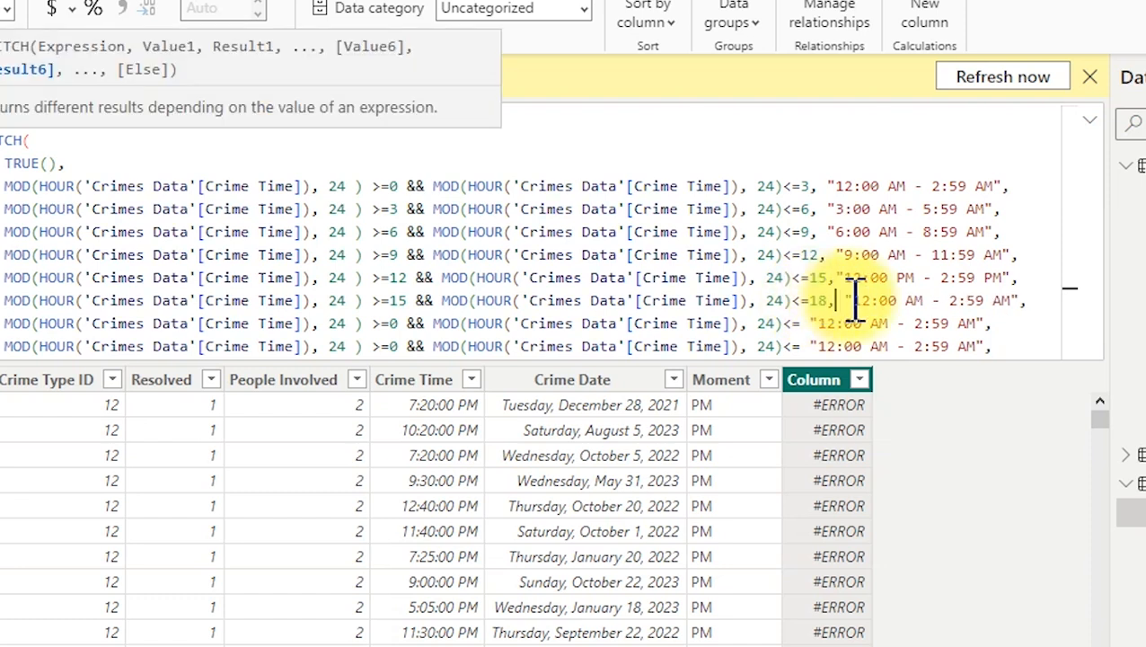
Set the sixth condition's label to start at 3:00 and end at 5:59 PM.
{"action": "double_click", "coordinate": [860, 300]}
{"action": "key", "text": "BackSpace"}
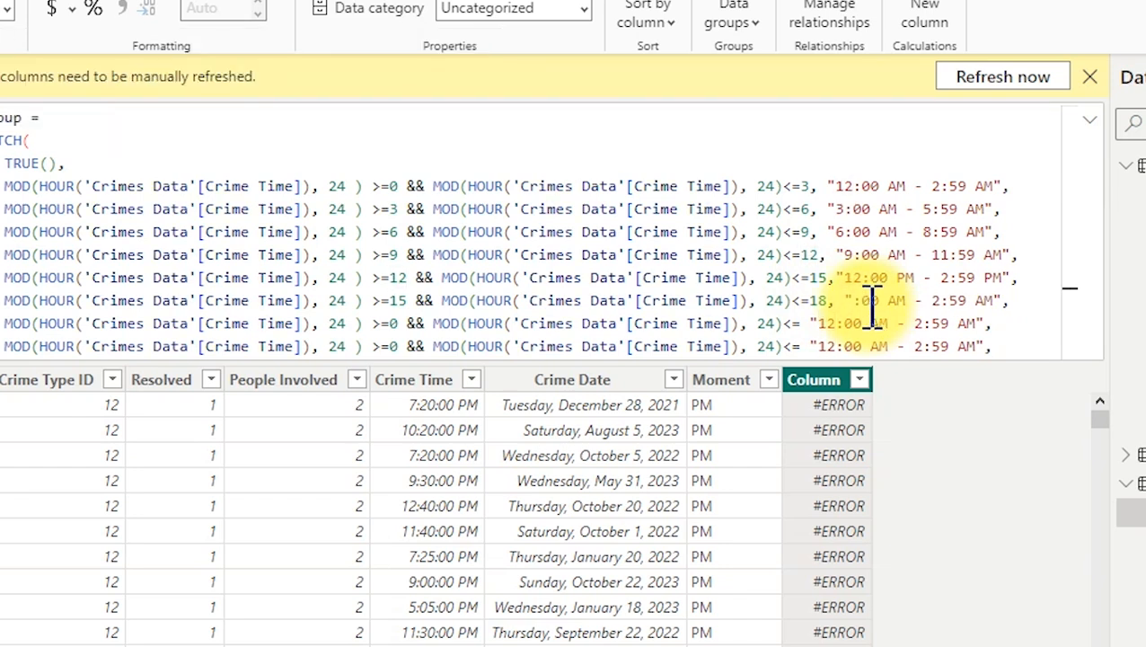
{"action": "type", "text": "3"}
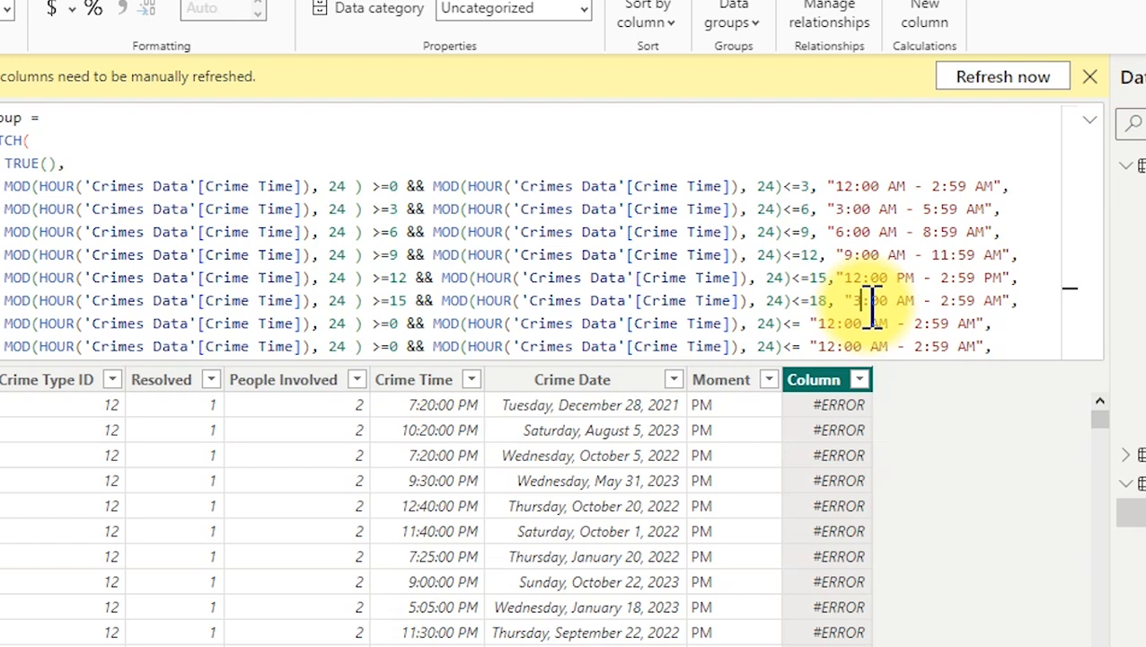
{"action": "double_click", "coordinate": [945, 300]}
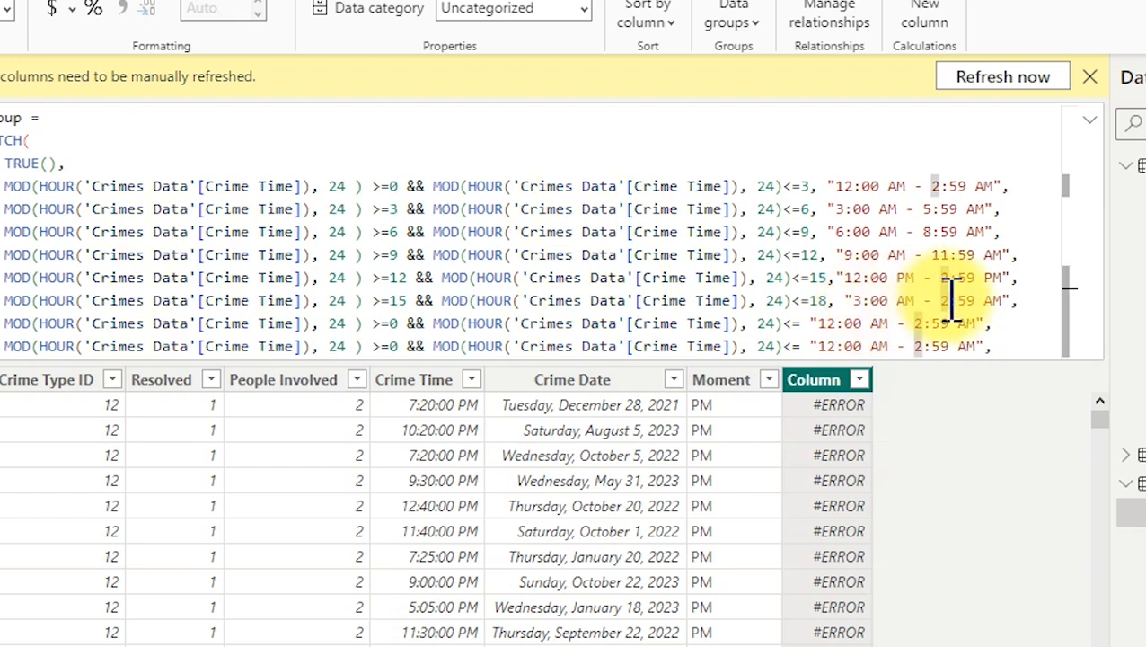
{"action": "key", "text": "BackSpace"}
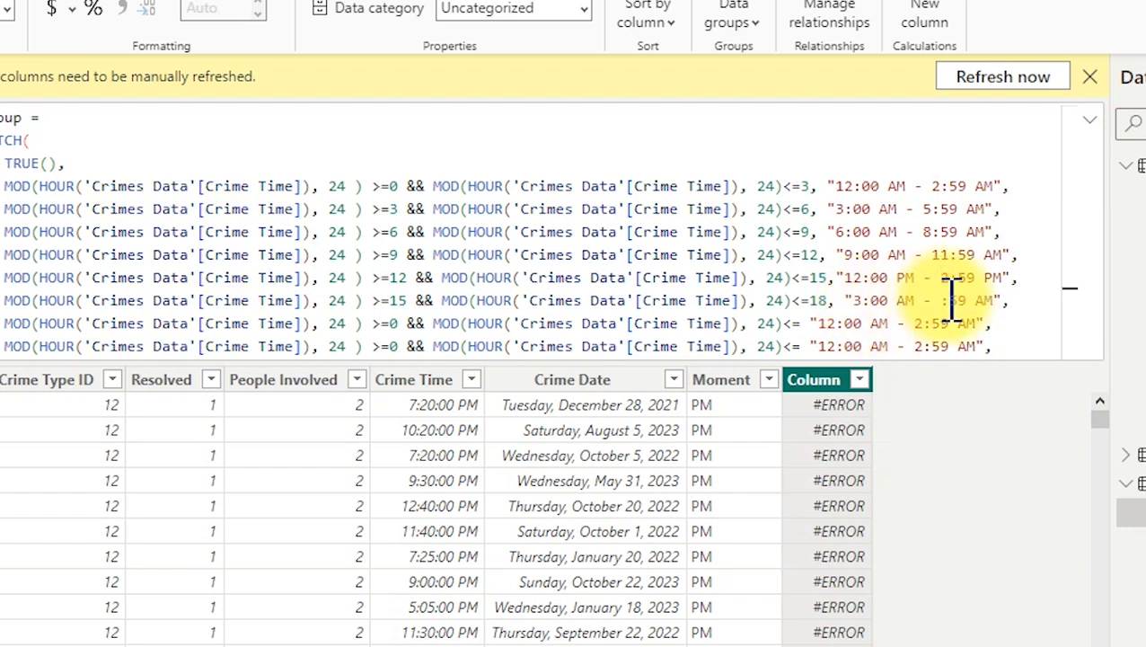
{"action": "type", "text": "59 "}
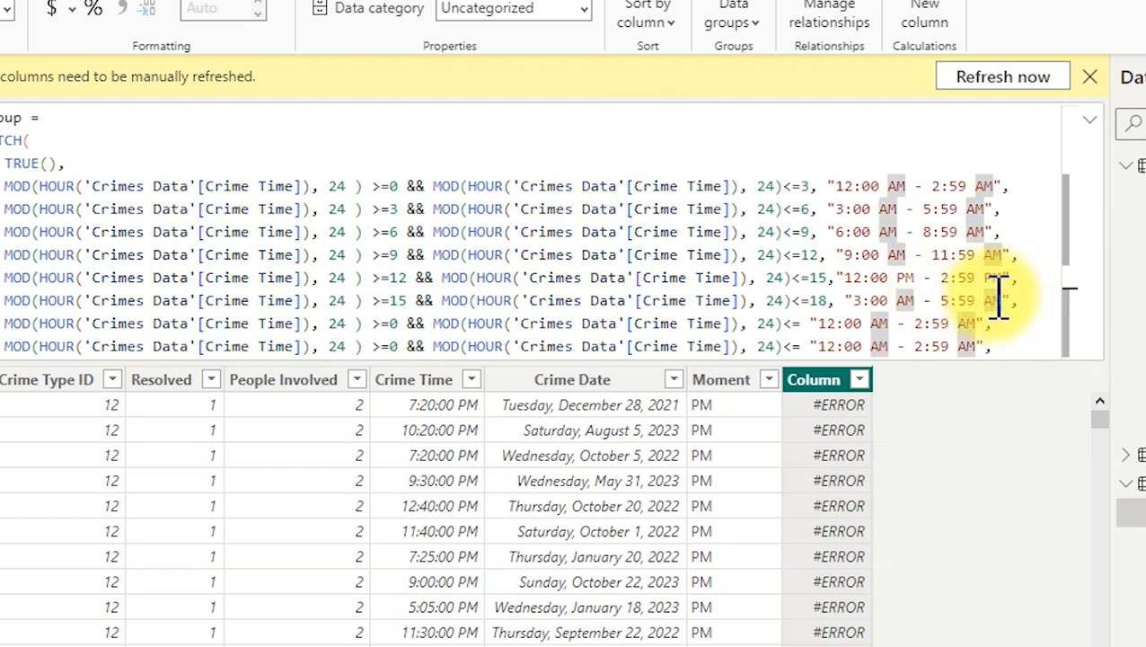
{"action": "type", "text": "P"}
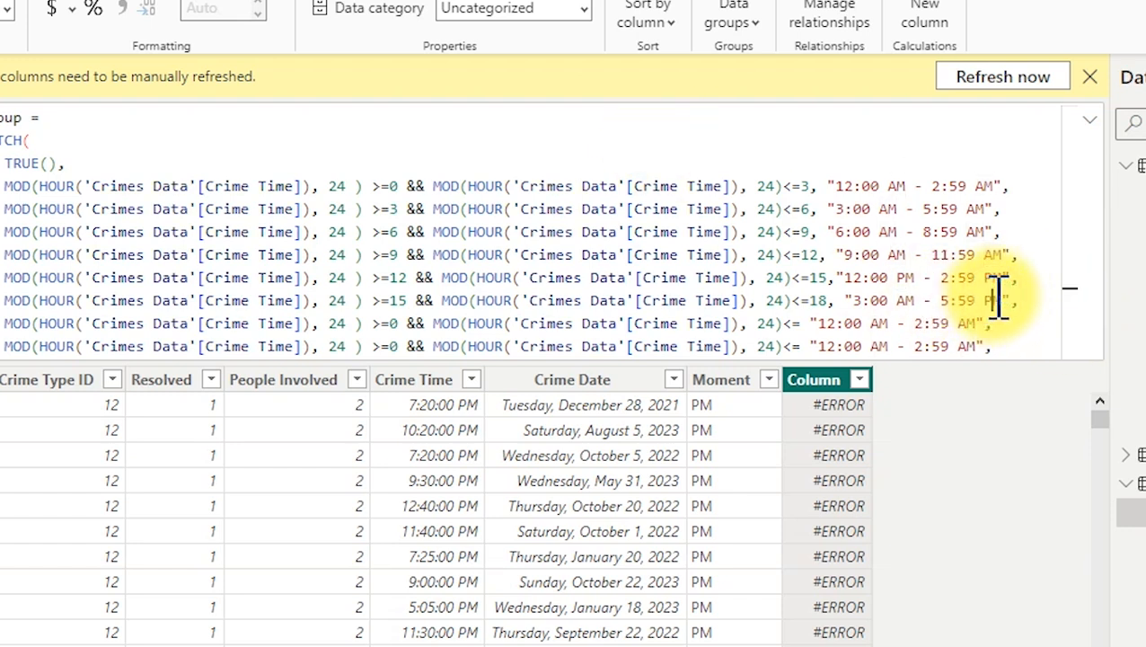
Set the seventh SWITCH condition's hour range to >=18 and <=21.
{"action": "left_click", "coordinate": [395, 324]}
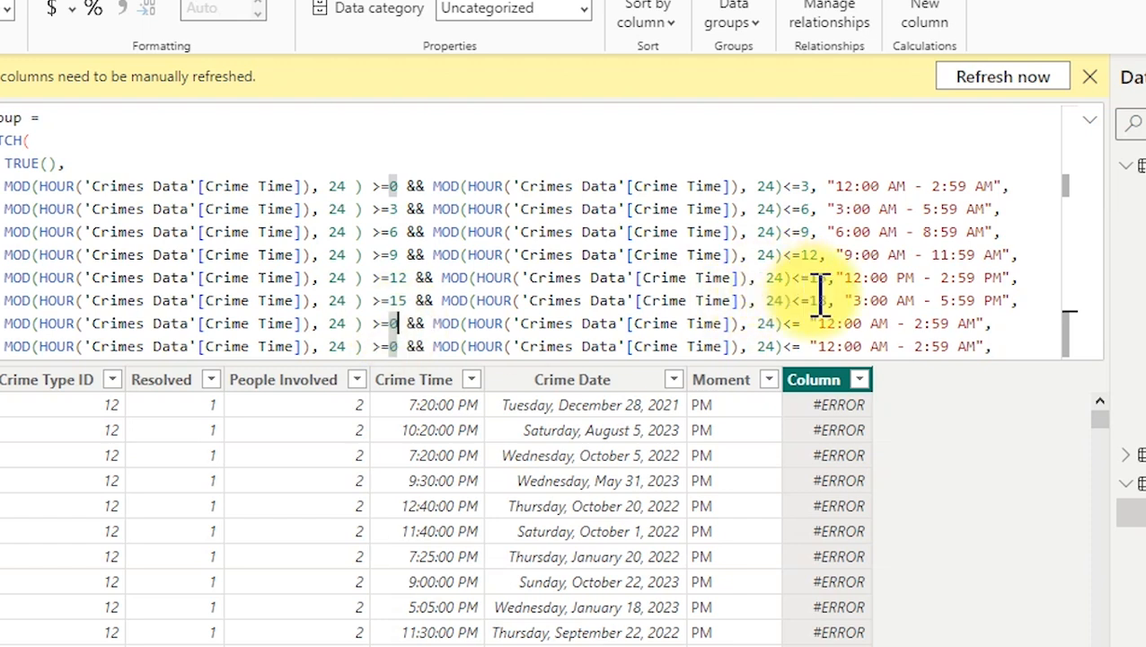
{"action": "key", "text": "BackSpace"}
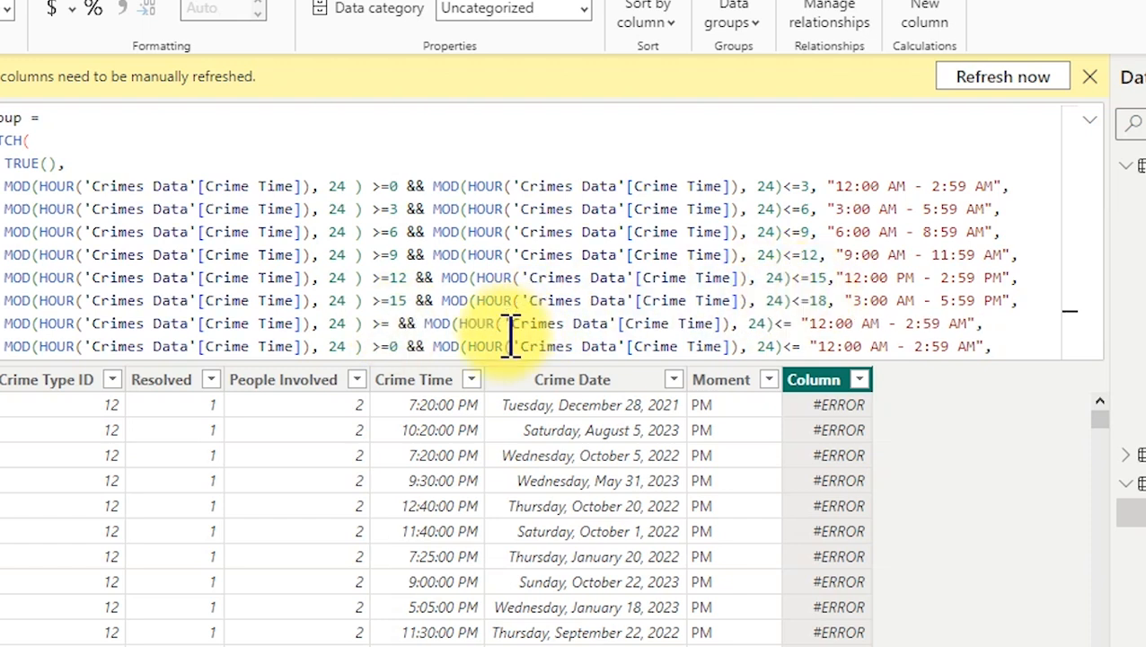
{"action": "type", "text": "18"}
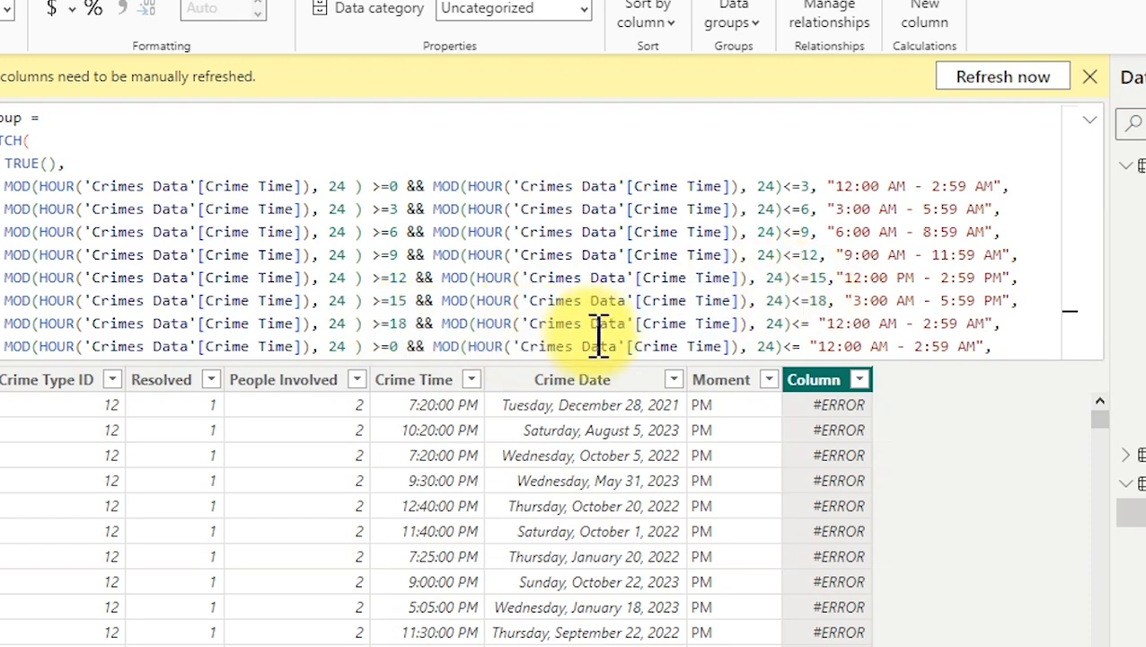
{"action": "left_click", "coordinate": [813, 323]}
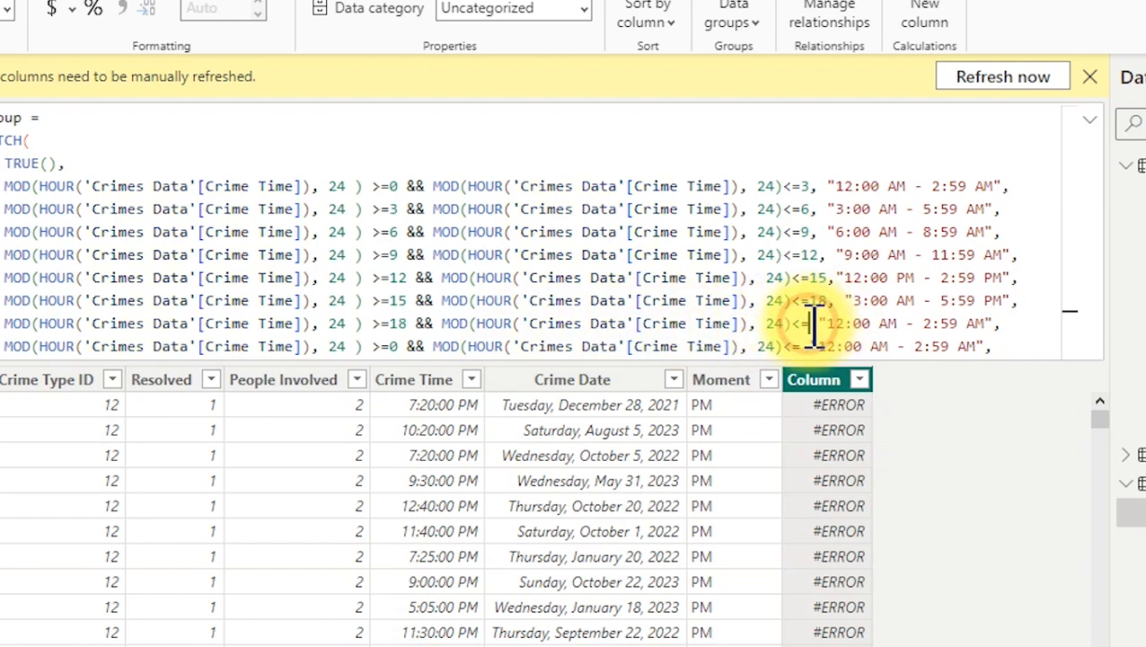
{"action": "type", "text": "21"}
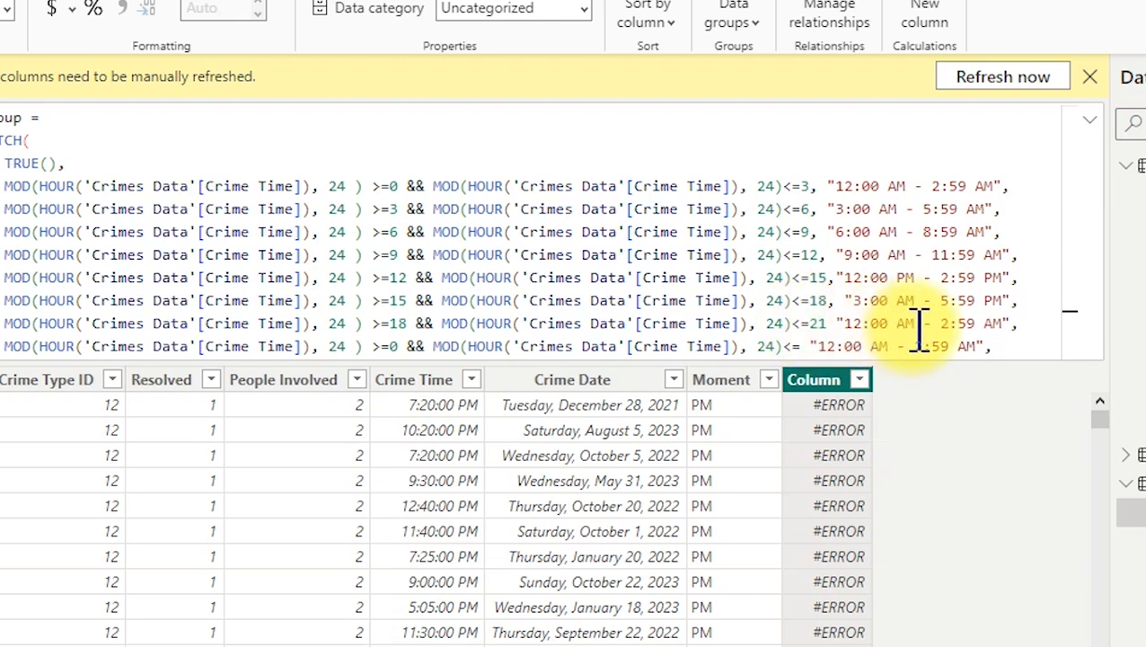
Set the seventh label's start hour to 6 and replace the condition's upper limit with a comma.
{"action": "left_click", "coordinate": [864, 325]}
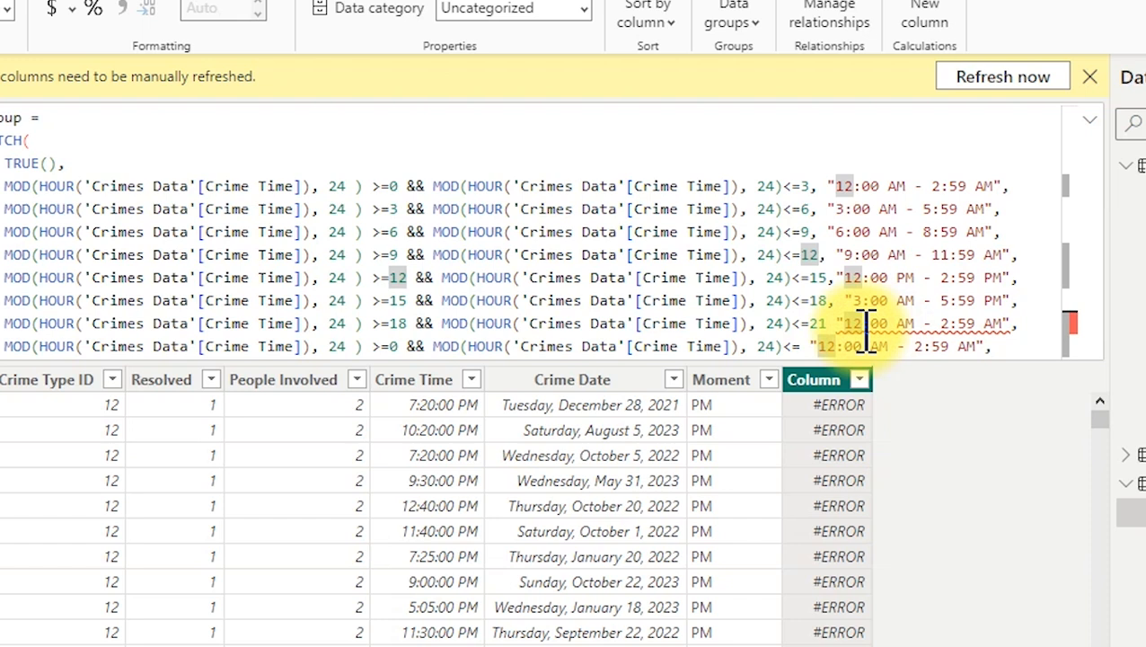
{"action": "key", "text": "BackSpace"}
{"action": "key", "text": "BackSpace"}
{"action": "type", "text": "6"}
{"action": "double_click", "coordinate": [819, 323]}
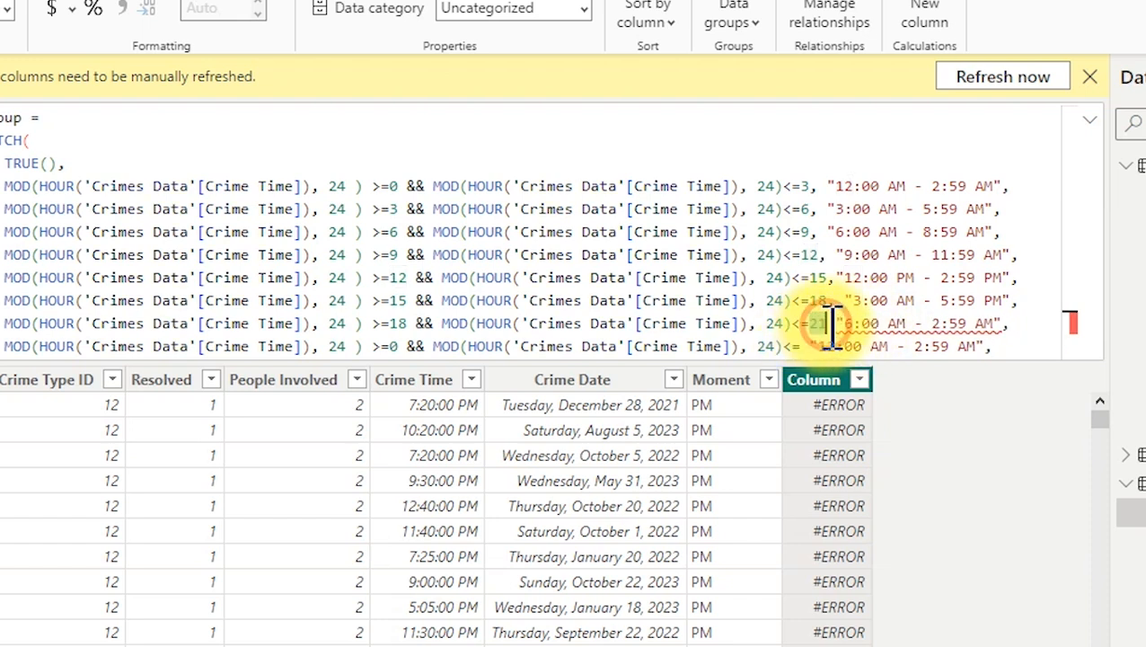
{"action": "key", "text": "BackSpace"}
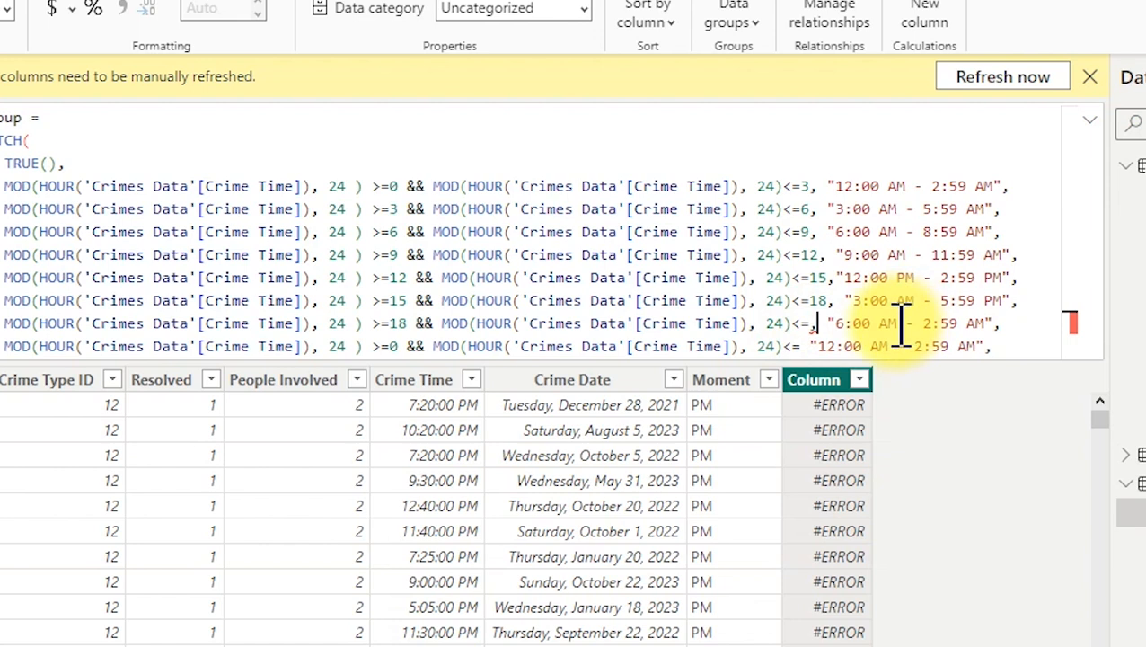
Set the seventh label's end time to 8:59 and its start period to PM.
{"action": "left_click", "coordinate": [934, 322]}
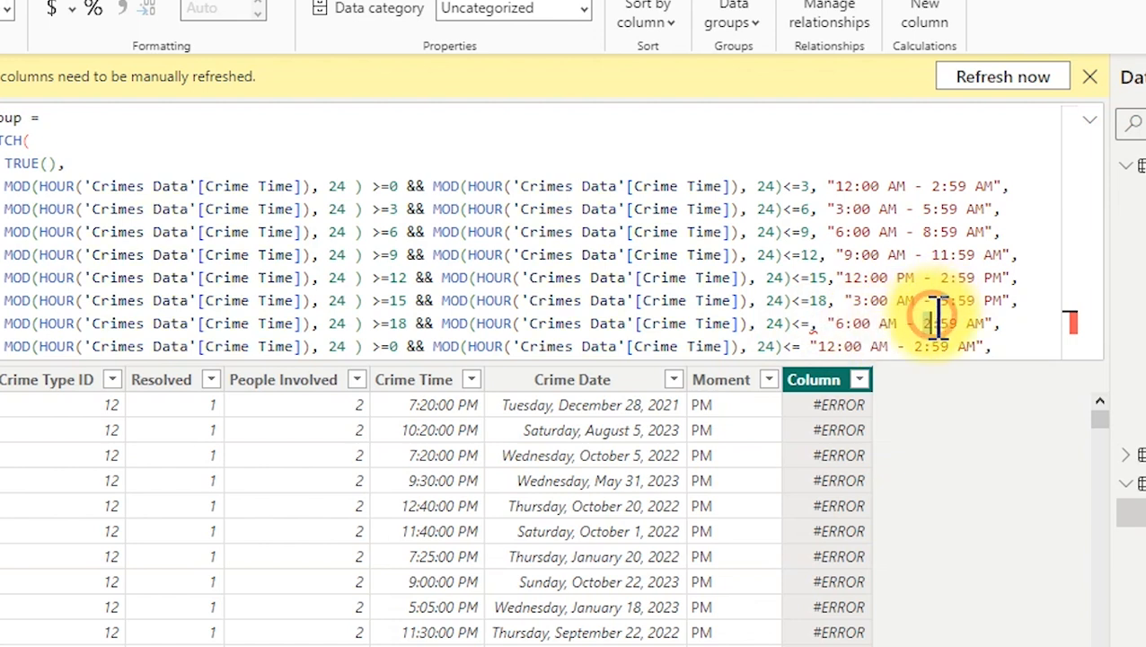
{"action": "key", "text": "BackSpace"}
{"action": "type", "text": "8"}
{"action": "left_click", "coordinate": [890, 325]}
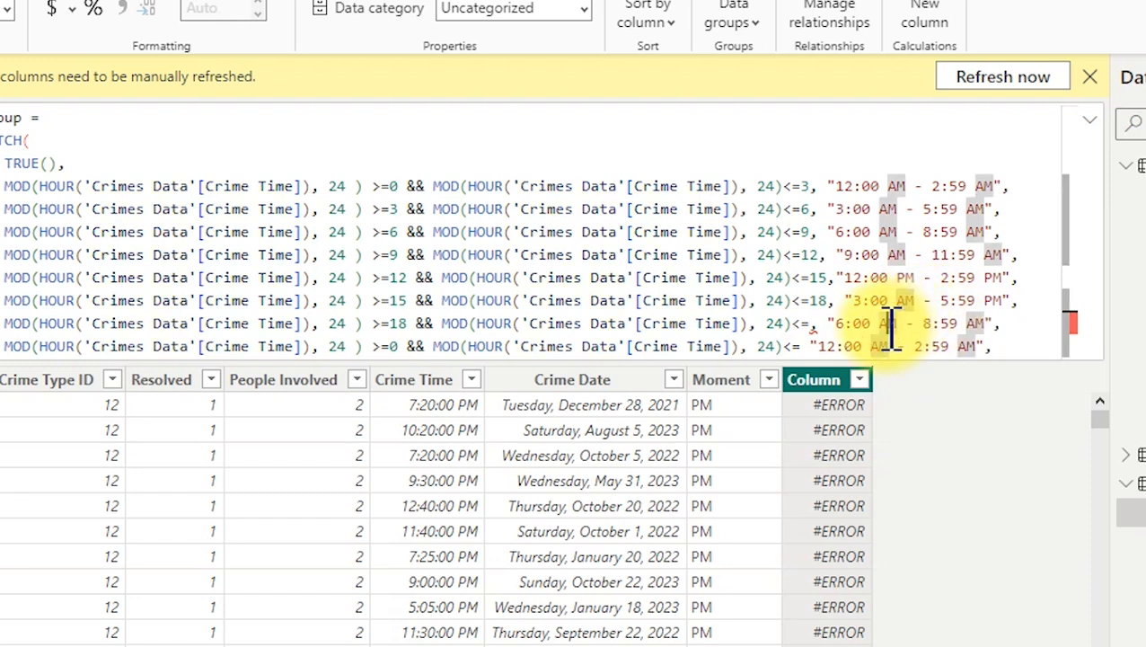
{"action": "key", "text": "BackSpace"}
{"action": "type", "text": "P"}
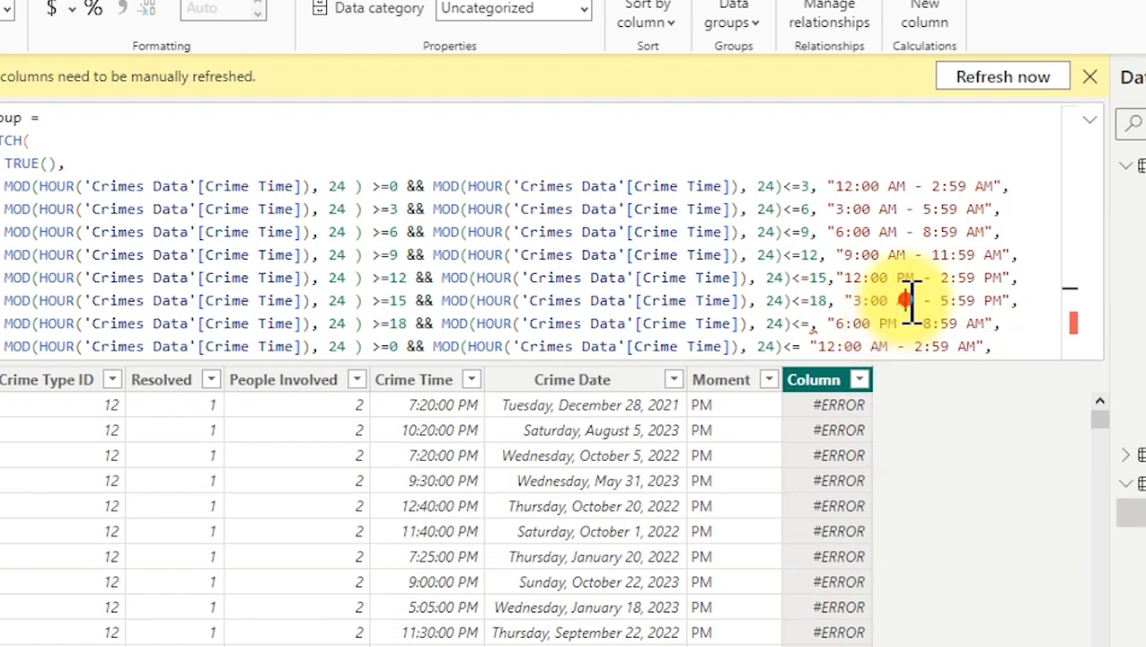
Change the start period of the sixth condition's label to PM so it reads 3:00 PM - 5:59 PM.
{"action": "left_click", "coordinate": [909, 302]}
{"action": "key", "text": "BackSpace"}
{"action": "type", "text": "P"}
Change the seventh label's end period to PM and set that condition's upper limit to <=21.
{"action": "left_click", "coordinate": [979, 324]}
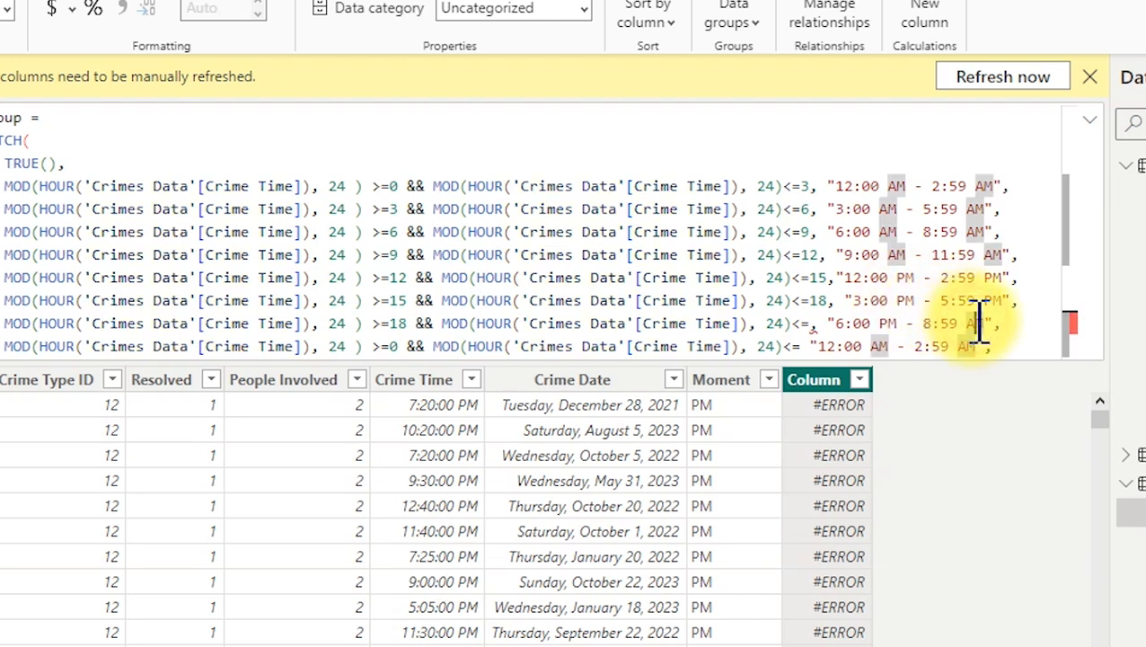
{"action": "key", "text": "BackSpace"}
{"action": "type", "text": "P"}
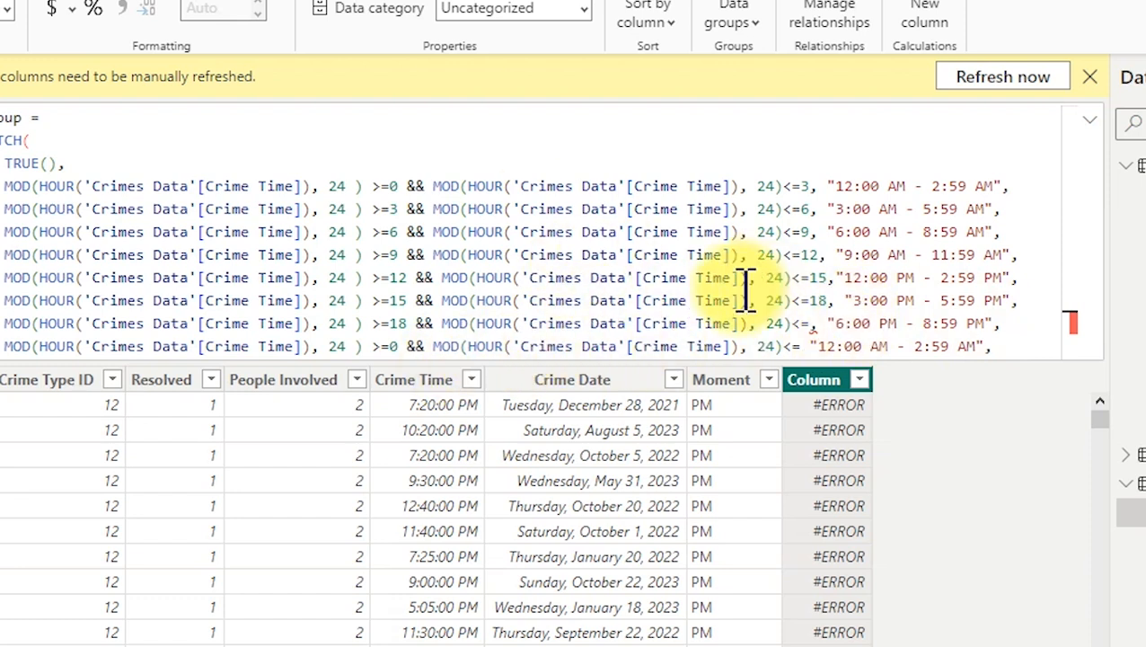
{"action": "left_click", "coordinate": [810, 323]}
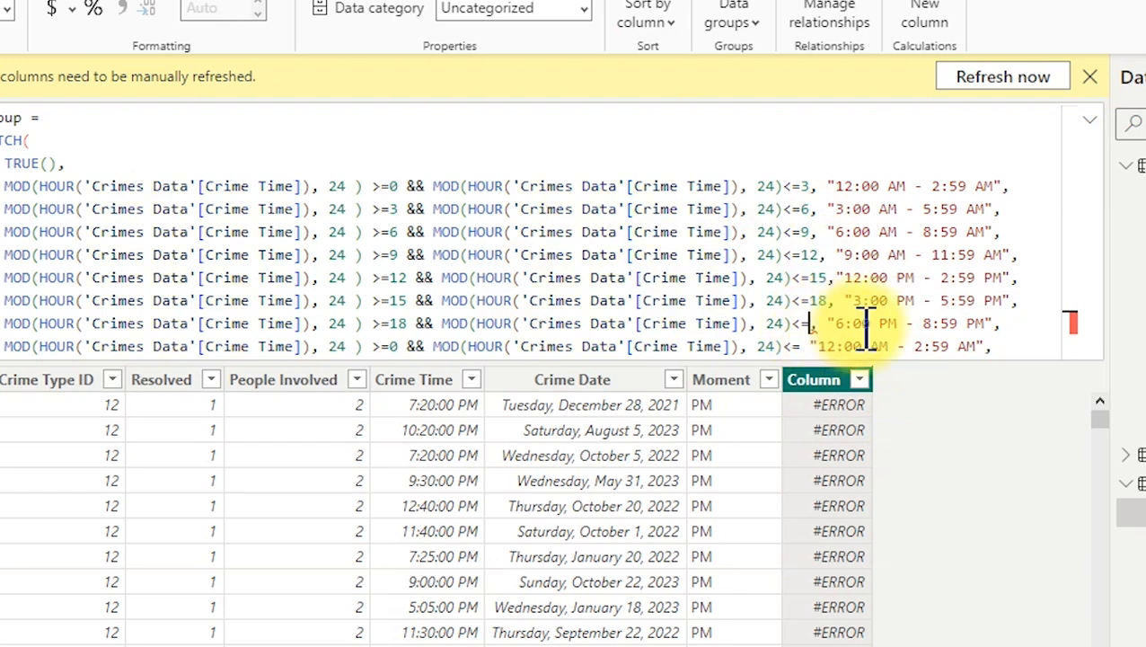
{"action": "type", "text": "21"}
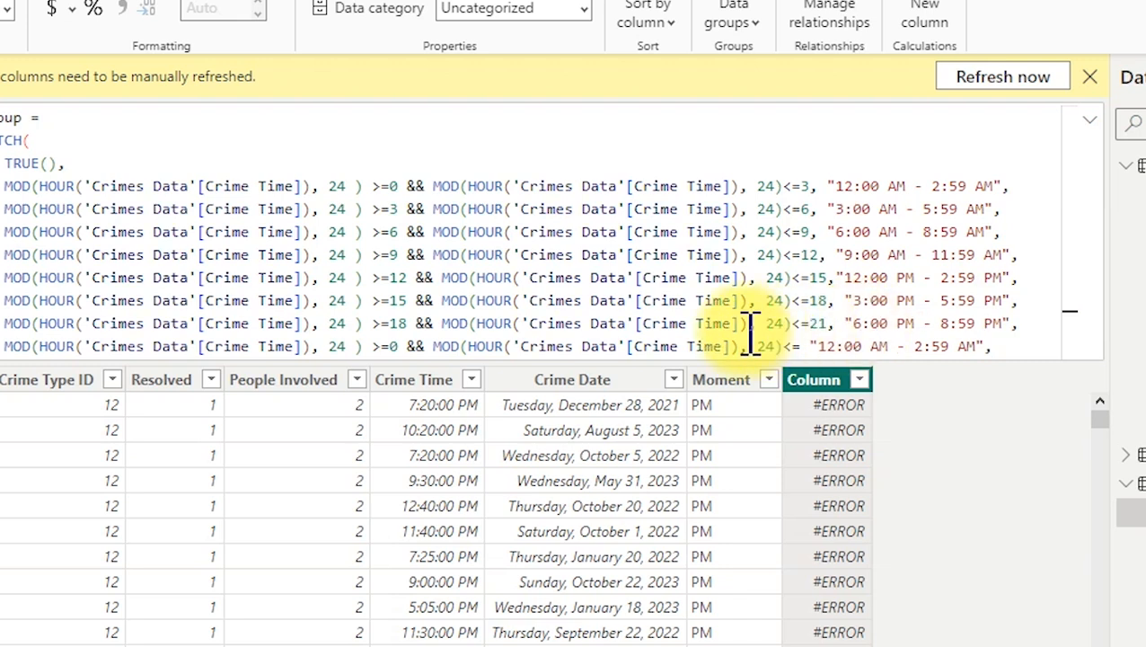
Set the eighth SWITCH condition's hour range to >=21 and <=24, followed by a comma.
{"action": "left_click", "coordinate": [402, 345]}
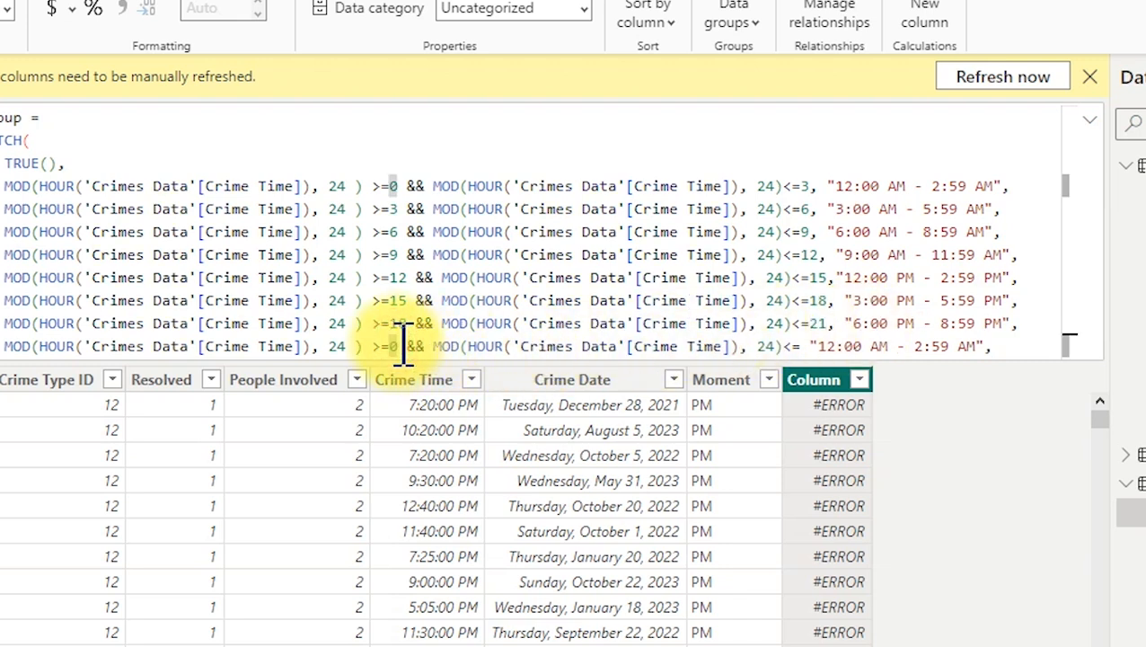
{"action": "key", "text": "BackSpace"}
{"action": "type", "text": "21"}
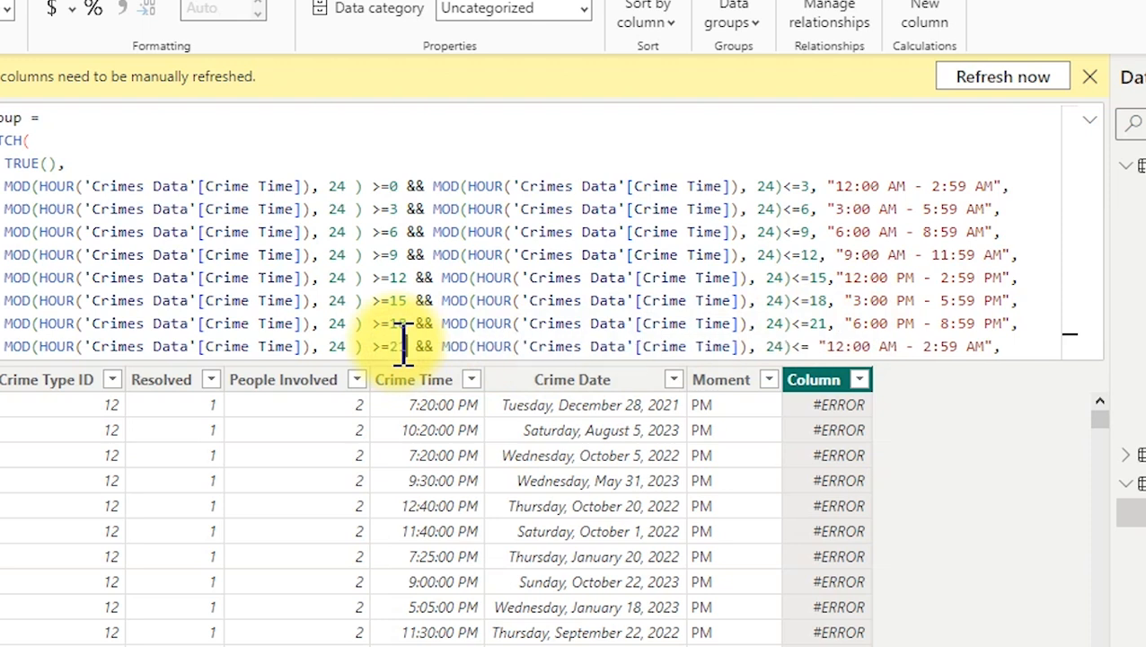
{"action": "left_click", "coordinate": [808, 346]}
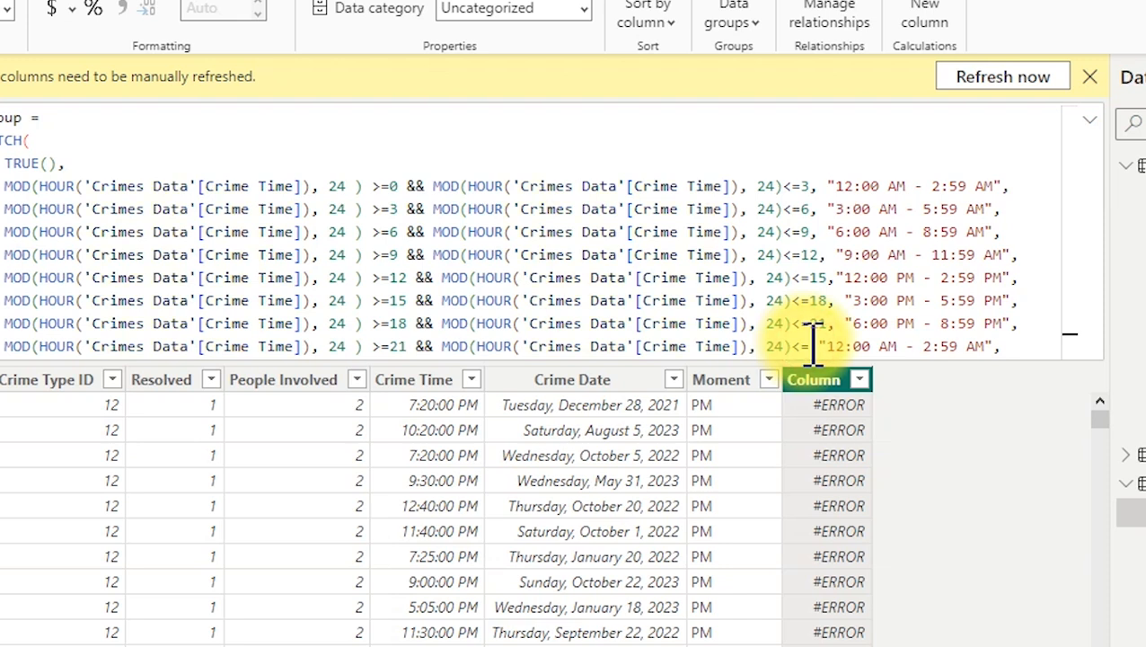
{"action": "type", "text": "24"}
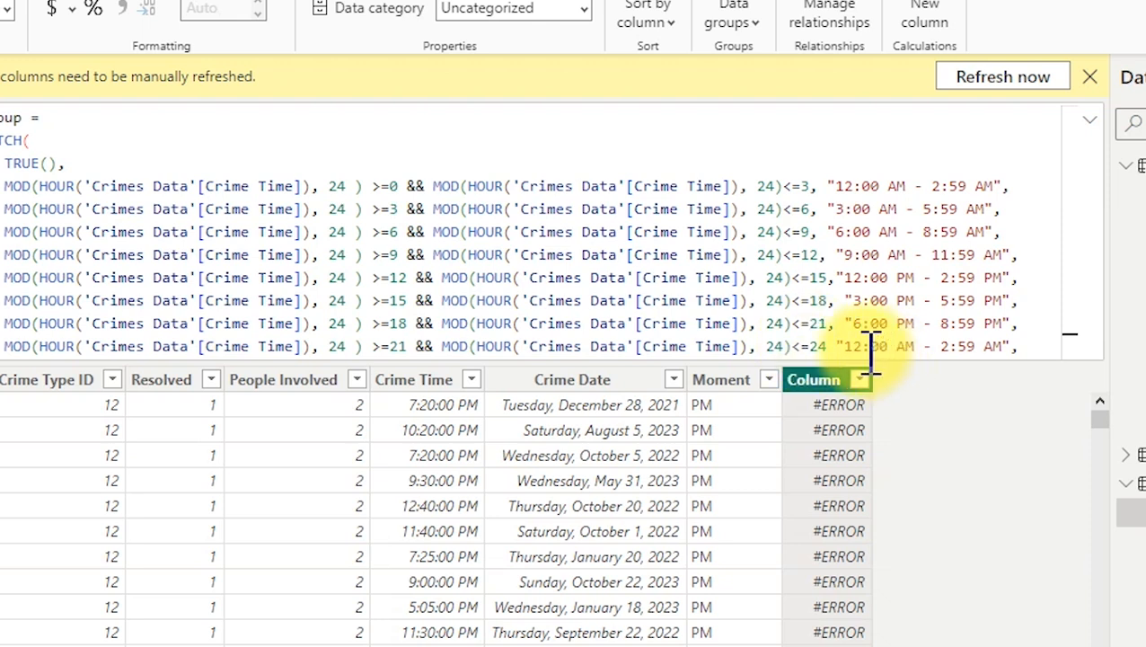
{"action": "type", "text": ","}
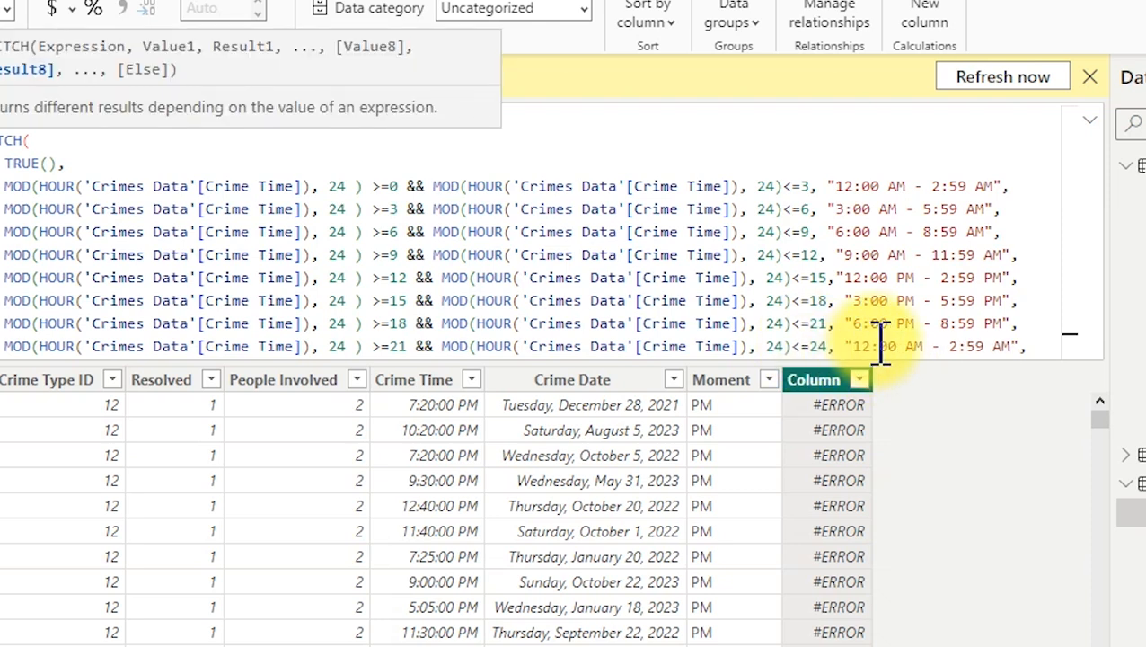
Set the eighth condition's label to start at 9:00 and end at 11:59.
{"action": "left_click", "coordinate": [869, 346]}
{"action": "key", "text": "BackSpace"}
{"action": "key", "text": "BackSpace"}
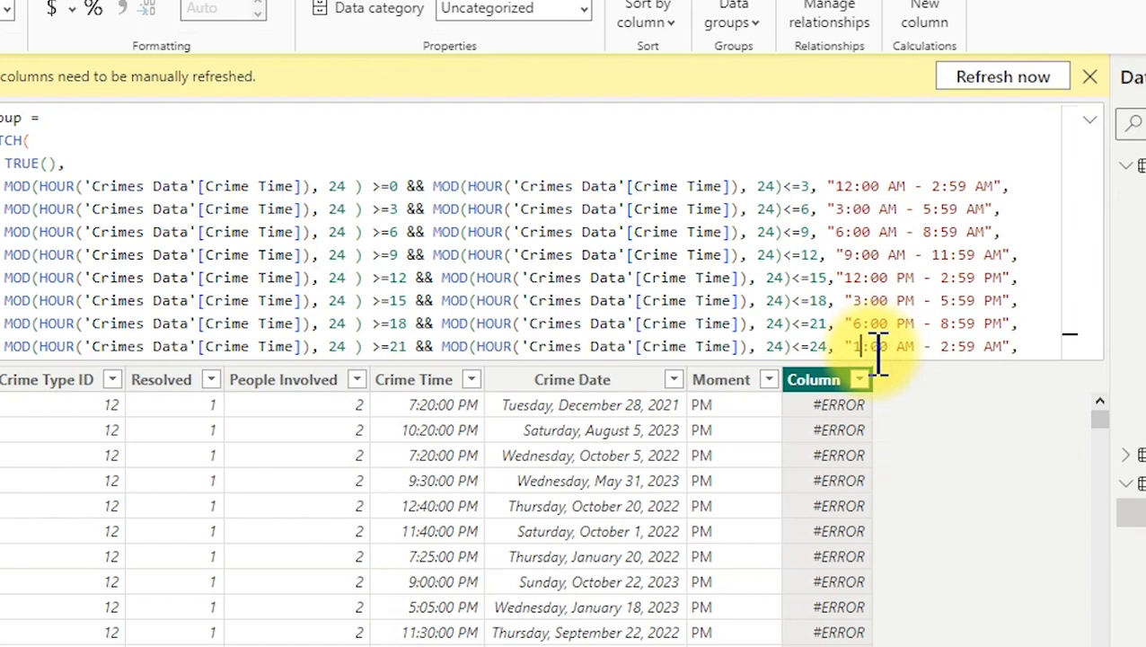
{"action": "type", "text": "9"}
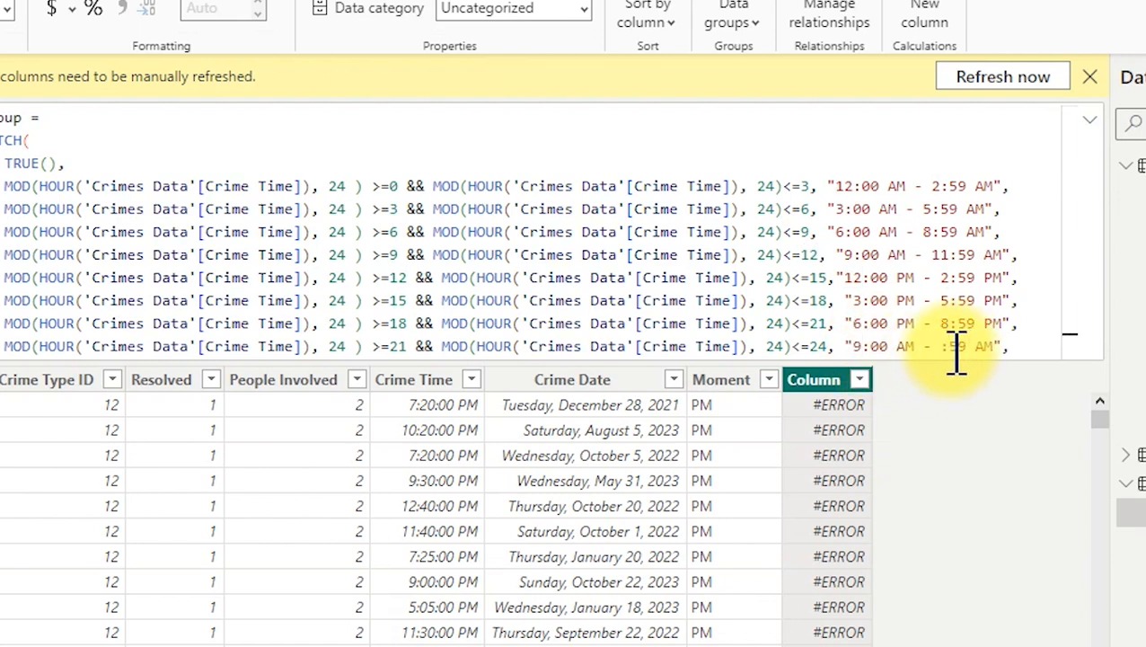
{"action": "type", "text": "11"}
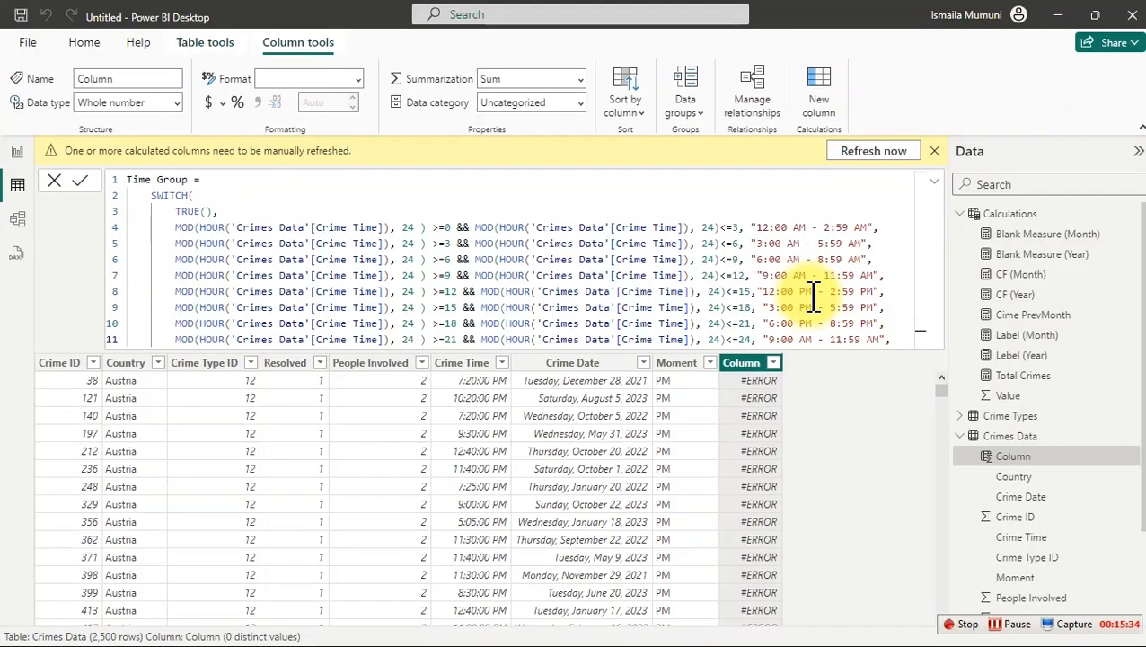
Close the SWITCH function with a parenthesis on a new line and commit the Time Group column formula.
{"action": "key", "text": "End"}
{"action": "key", "text": "shift+Return"}
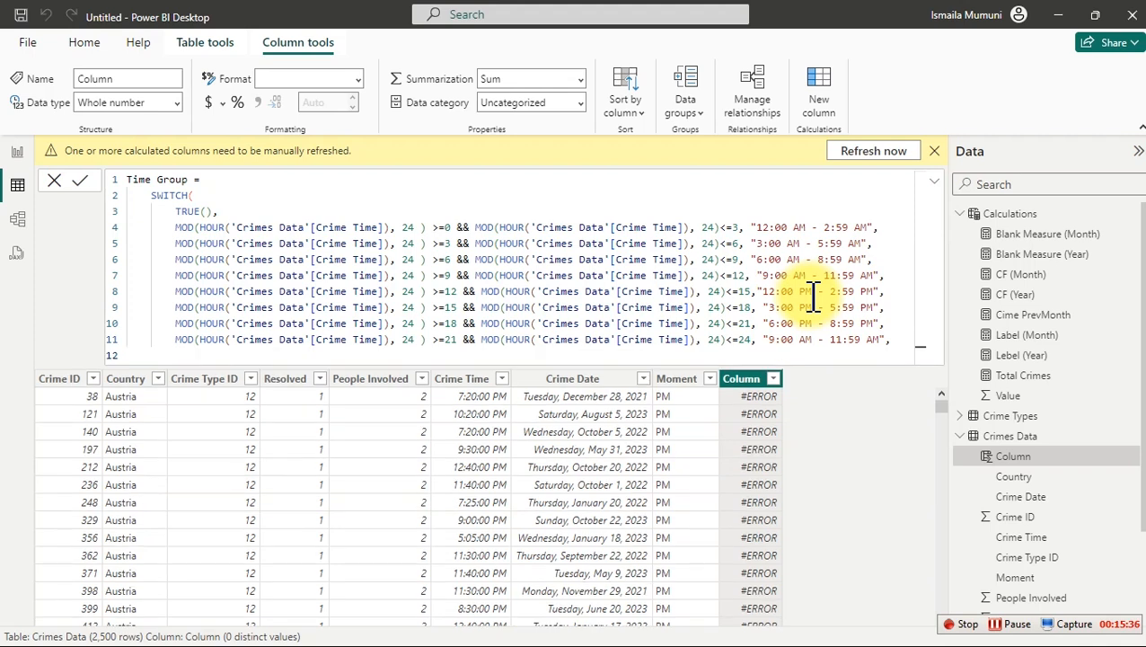
{"action": "type", "text": ")"}
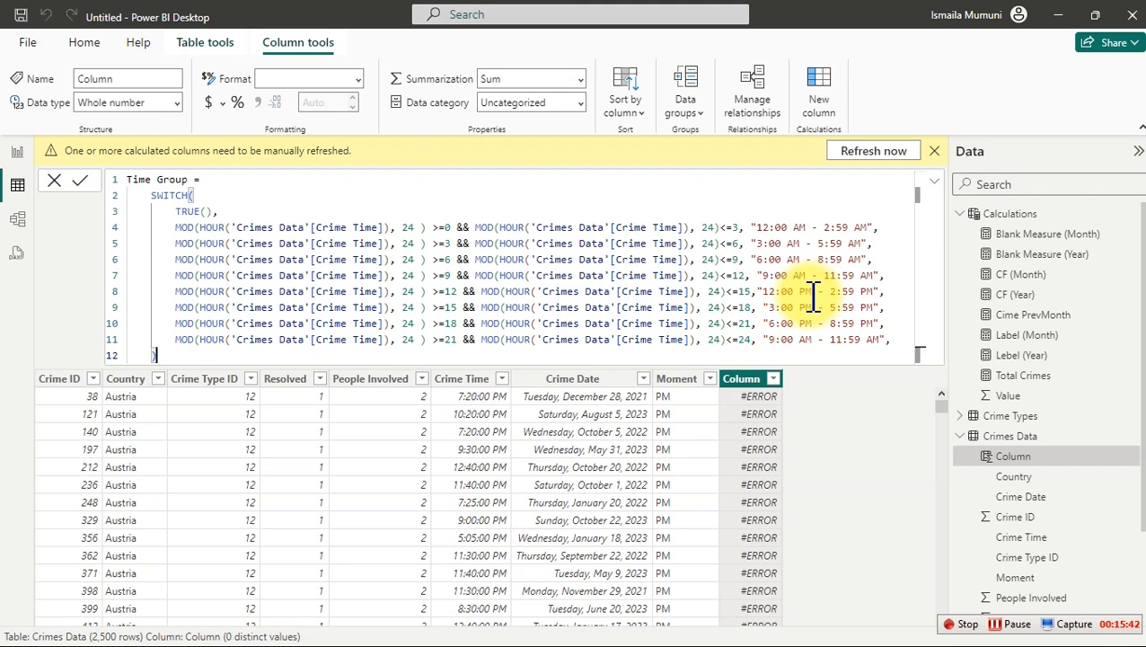
{"action": "left_click", "coordinate": [812, 296]}
{"action": "key", "text": "Return"}
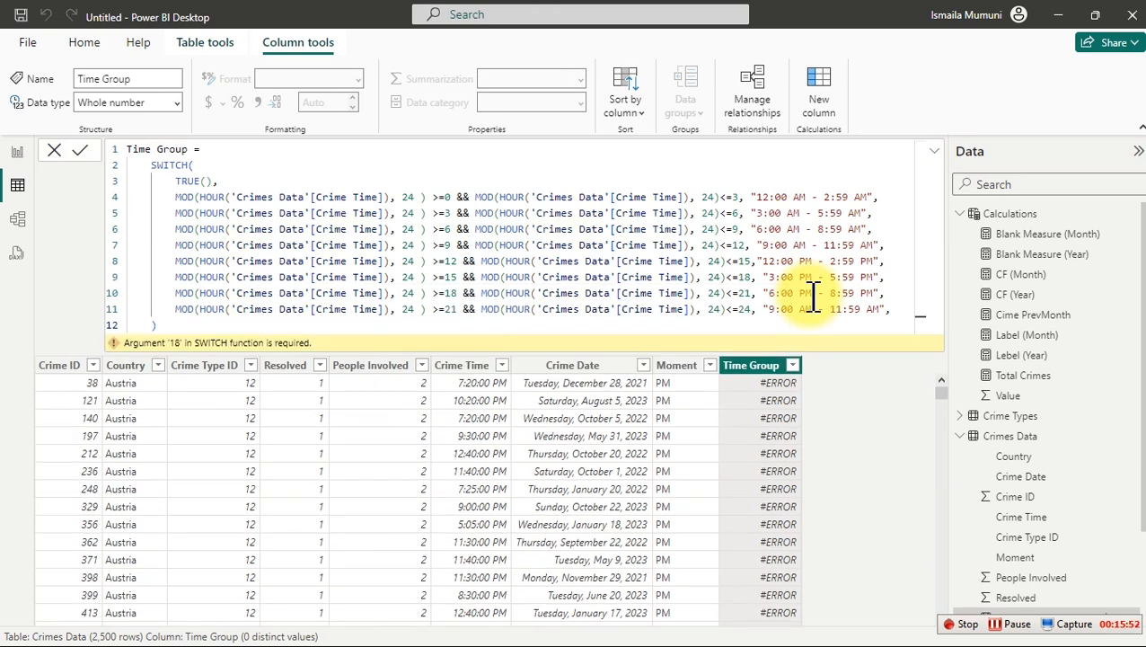
Remove the trailing comma after the last SWITCH label and commit the Time Group formula again.
{"action": "left_click", "coordinate": [892, 309]}
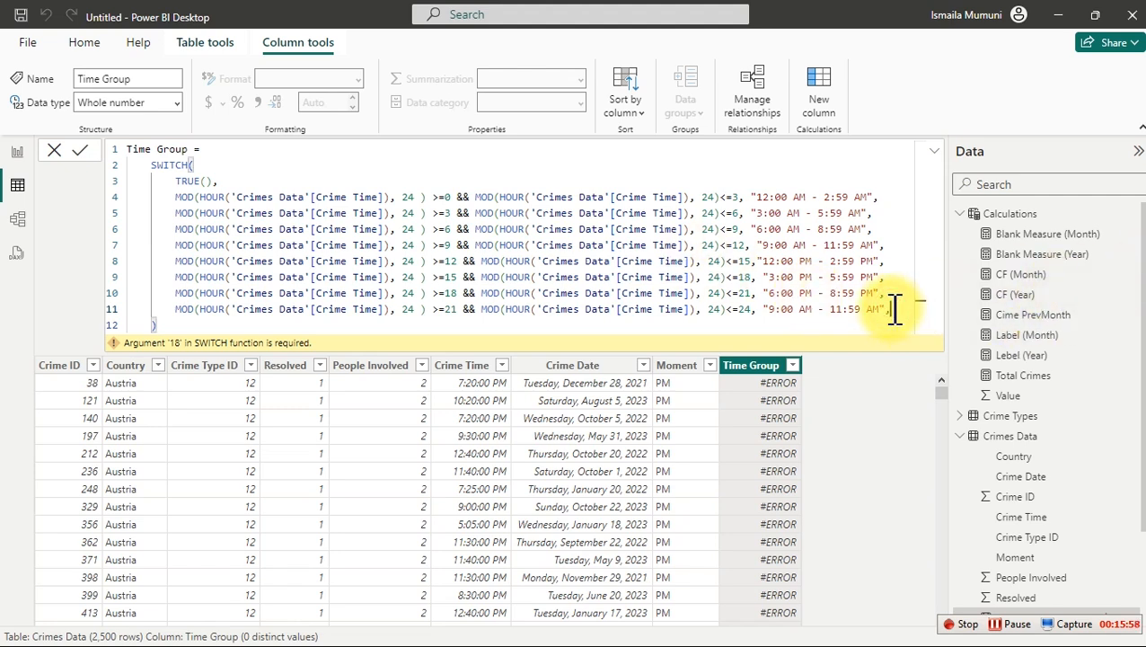
{"action": "key", "text": "BackSpace"}
{"action": "key", "text": "Return"}
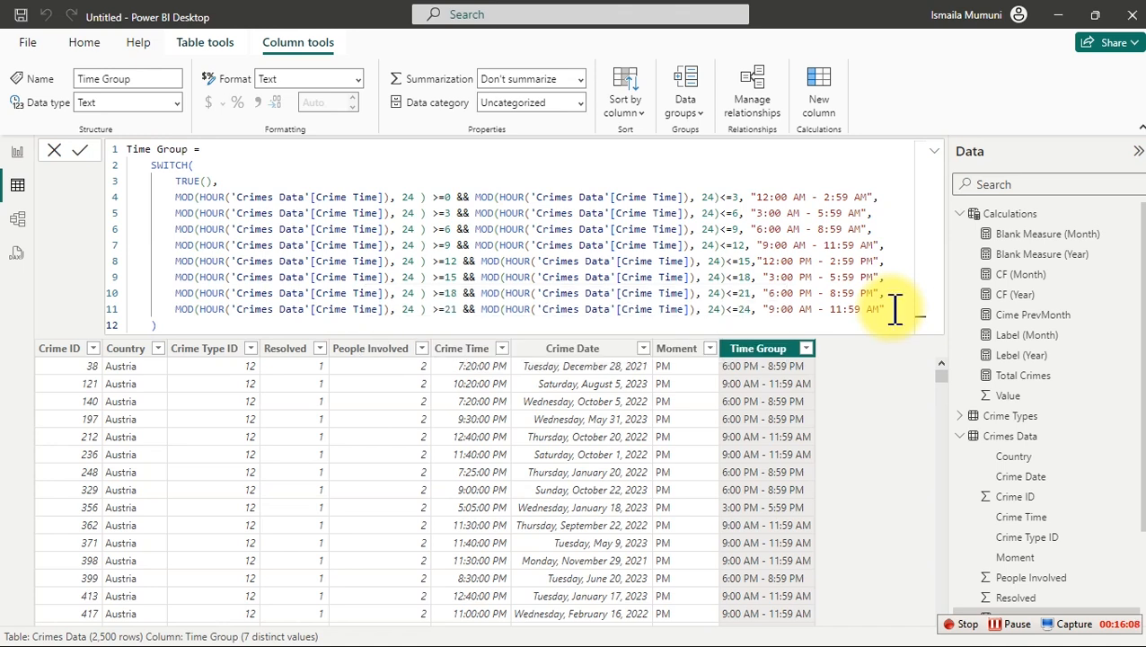
{"action": "key", "text": "ctrl+2"}
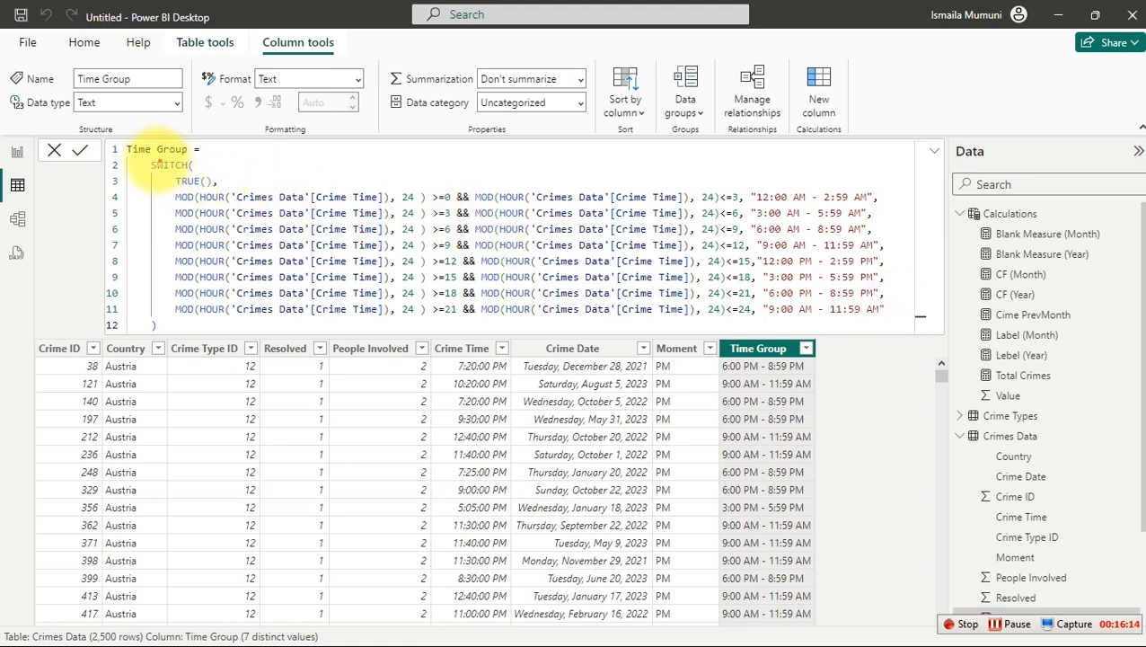
{"action": "left_click_drag", "start_coordinate": [133, 154], "coordinate": [223, 189]}
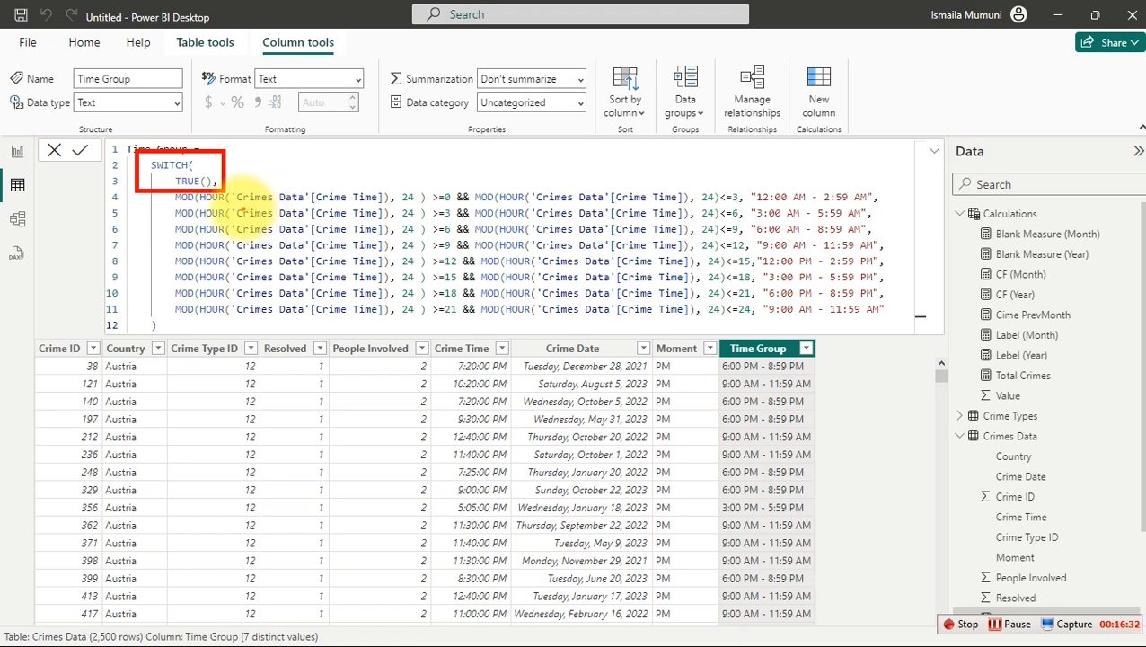
{"action": "left_click", "coordinate": [876, 197]}
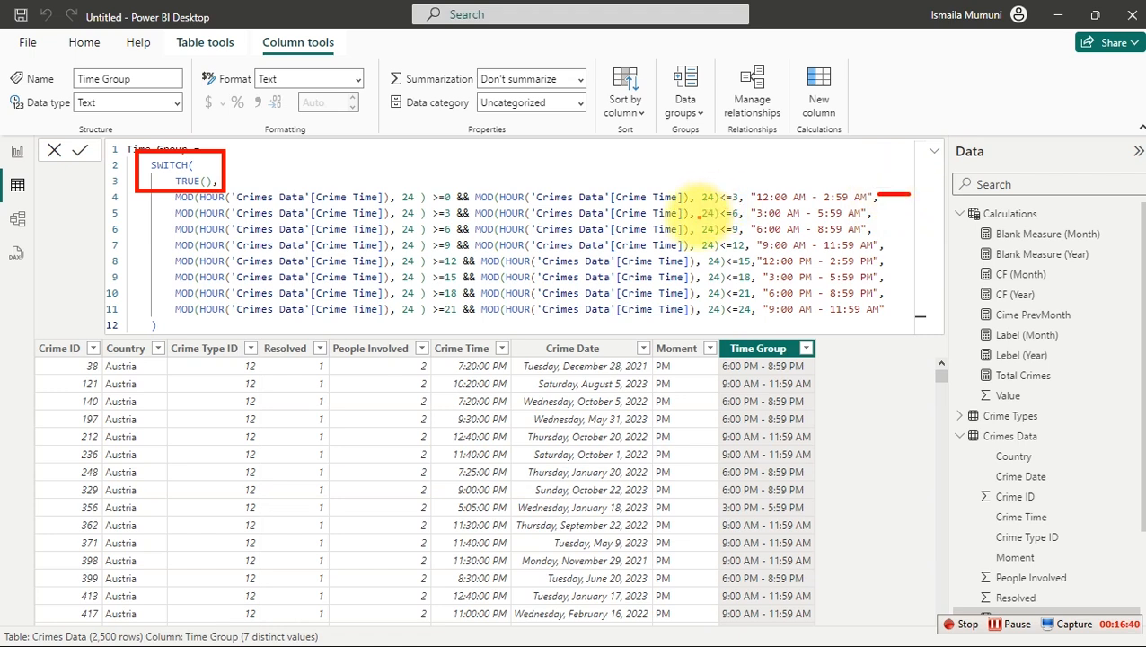
{"action": "left_click", "coordinate": [716, 373]}
{"action": "mouse_move", "coordinate": [716, 372]}
{"action": "left_mouse_down"}
{"action": "mouse_move", "coordinate": [815, 361]}
{"action": "mouse_move", "coordinate": [759, 345]}
{"action": "mouse_move", "coordinate": [714, 359]}
{"action": "mouse_move", "coordinate": [719, 374]}
{"action": "left_mouse_up"}
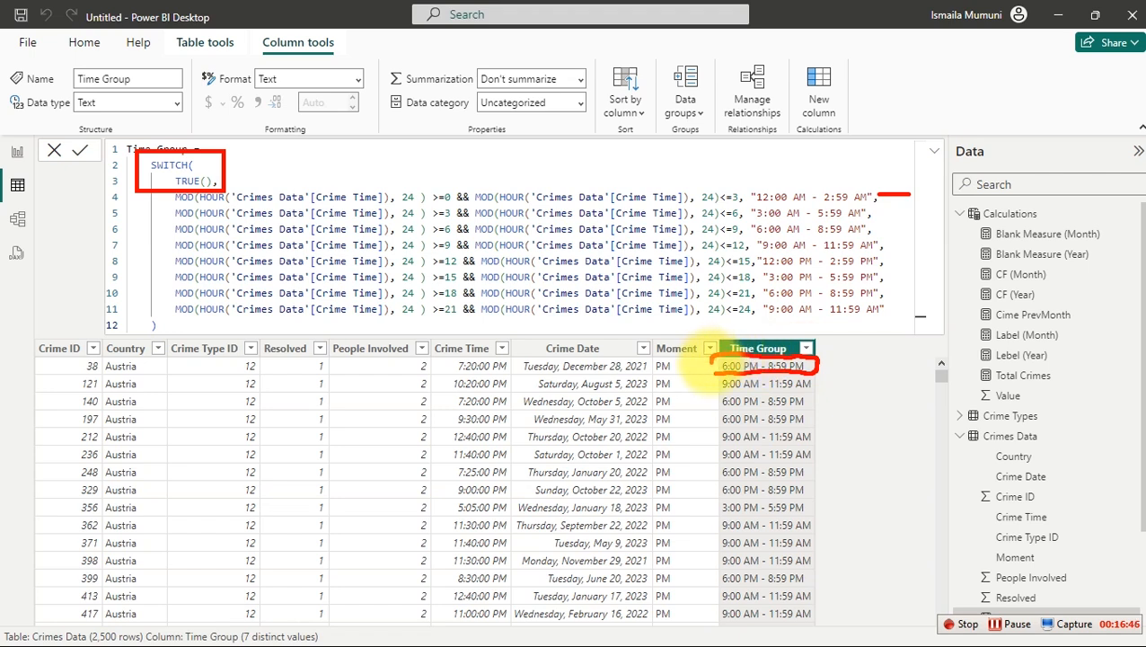
{"action": "mouse_move", "coordinate": [449, 357]}
{"action": "left_mouse_down"}
{"action": "mouse_move", "coordinate": [481, 371]}
{"action": "mouse_move", "coordinate": [510, 359]}
{"action": "left_mouse_up"}
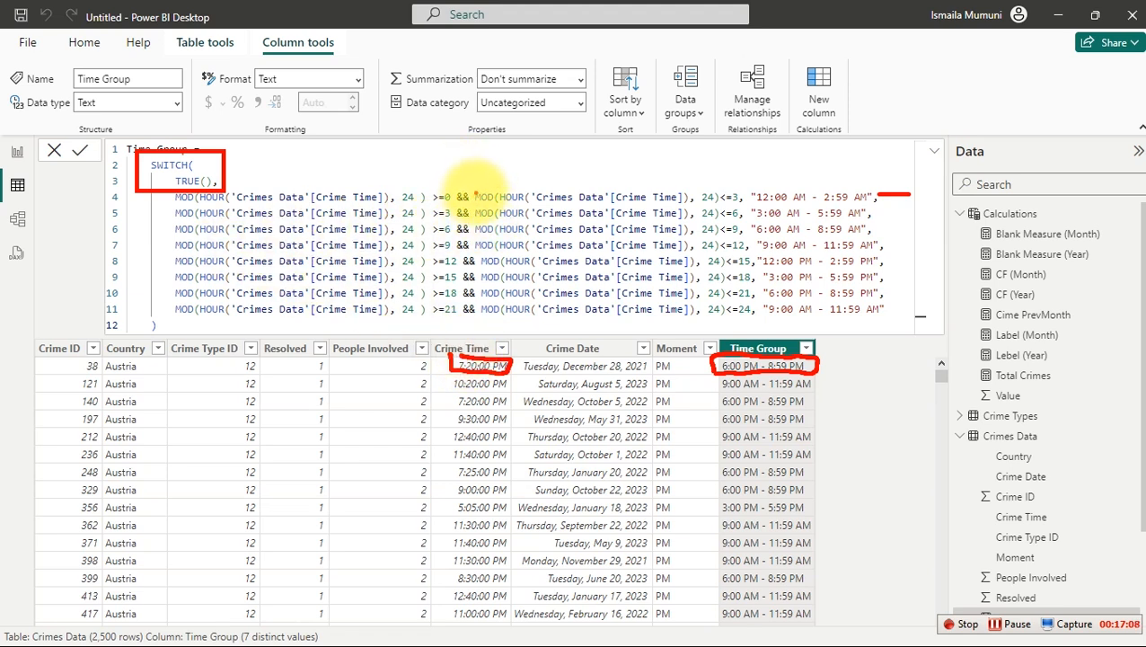
{"action": "left_click_drag", "start_coordinate": [483, 148], "coordinate": [482, 189]}
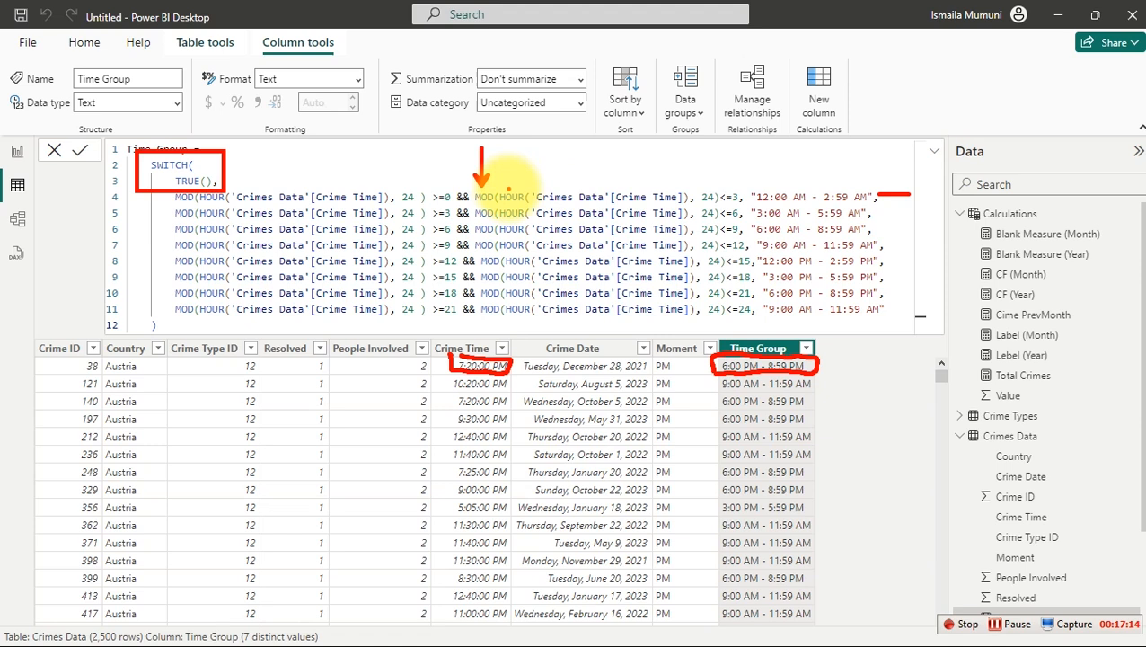
{"action": "left_click_drag", "start_coordinate": [510, 148], "coordinate": [509, 187]}
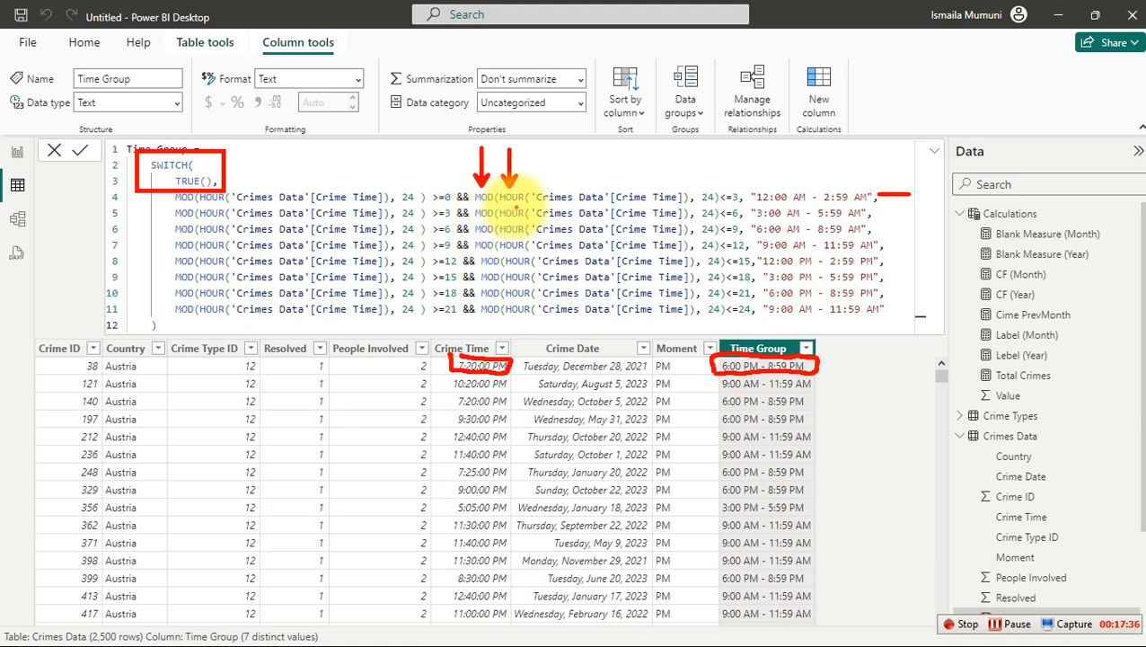
{"action": "left_click", "coordinate": [504, 197]}
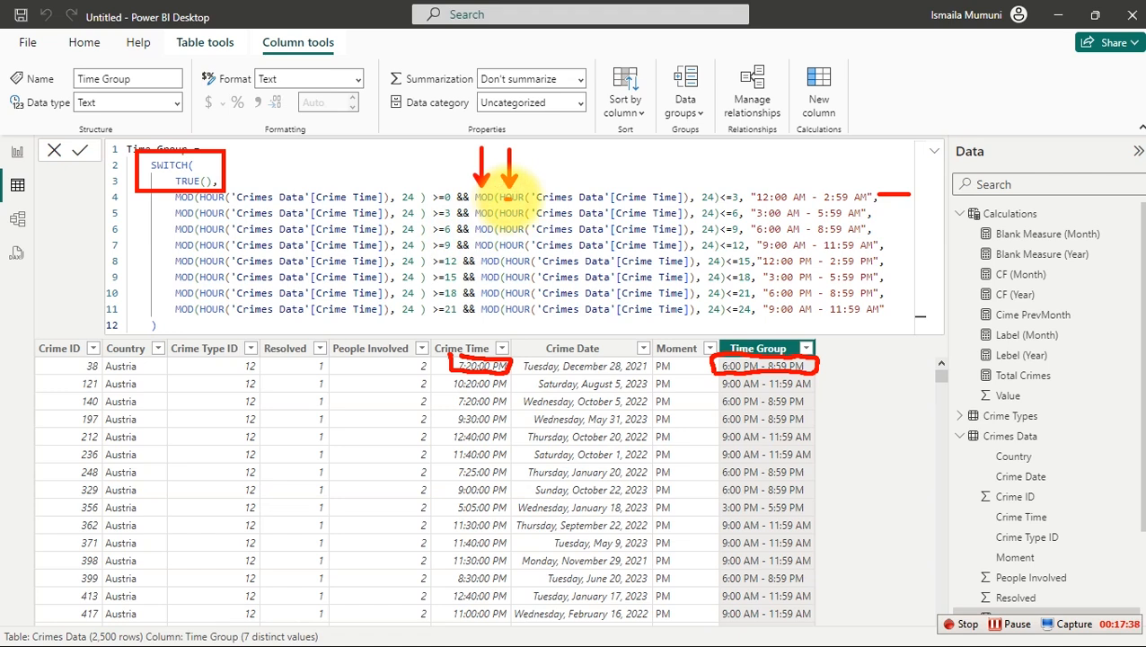
{"action": "left_click", "coordinate": [508, 190]}
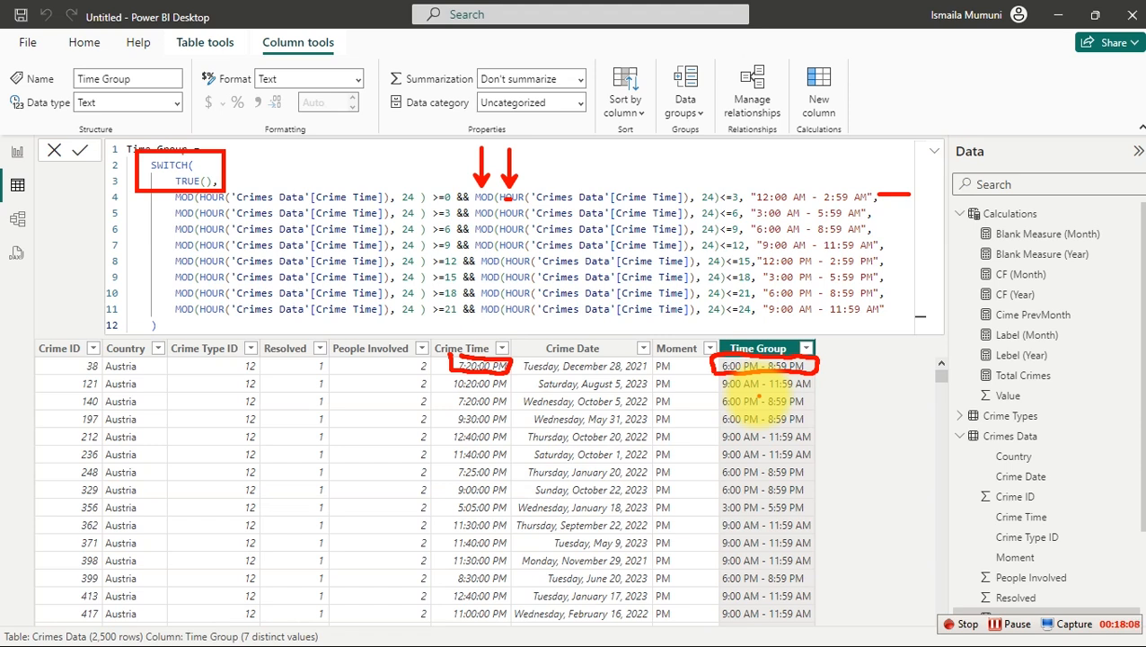
{"action": "key", "text": "Escape"}
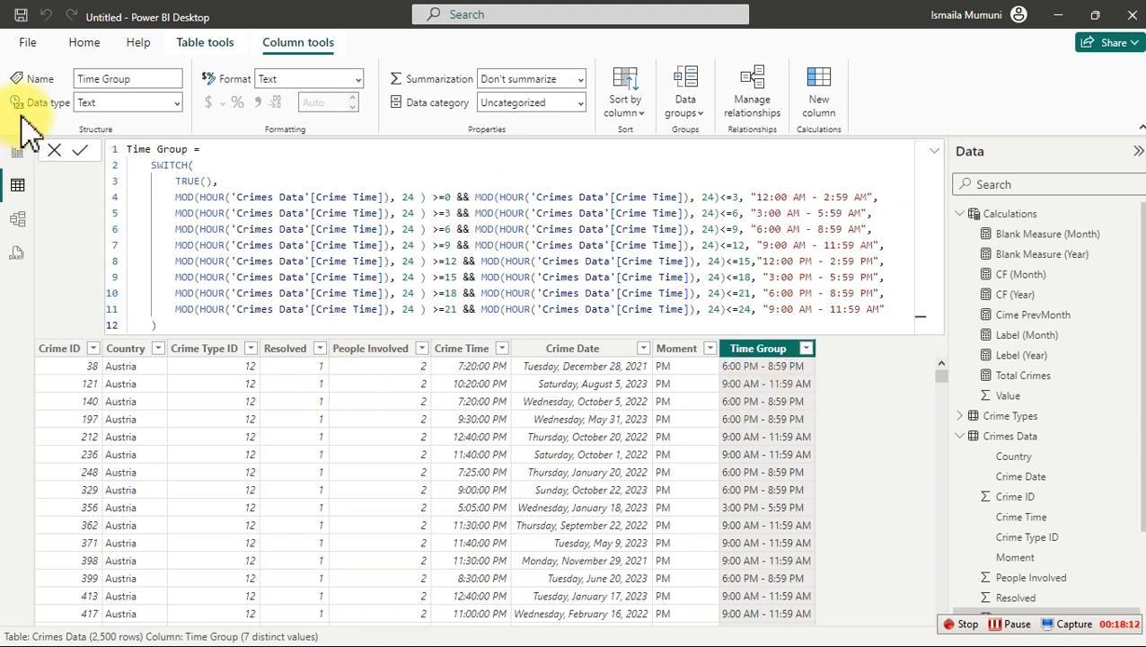
In the report view, paste a copy of the Crime Time and Total Crimes table and place it beside the original.
{"action": "left_click", "coordinate": [17, 151]}
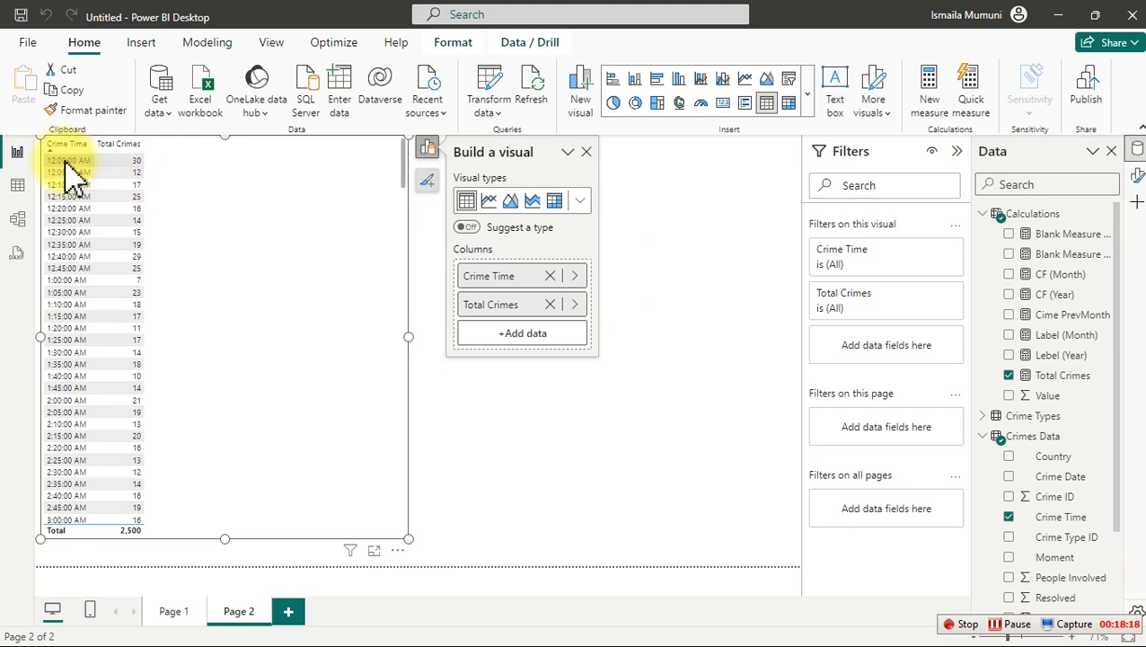
{"action": "left_click", "coordinate": [24, 90]}
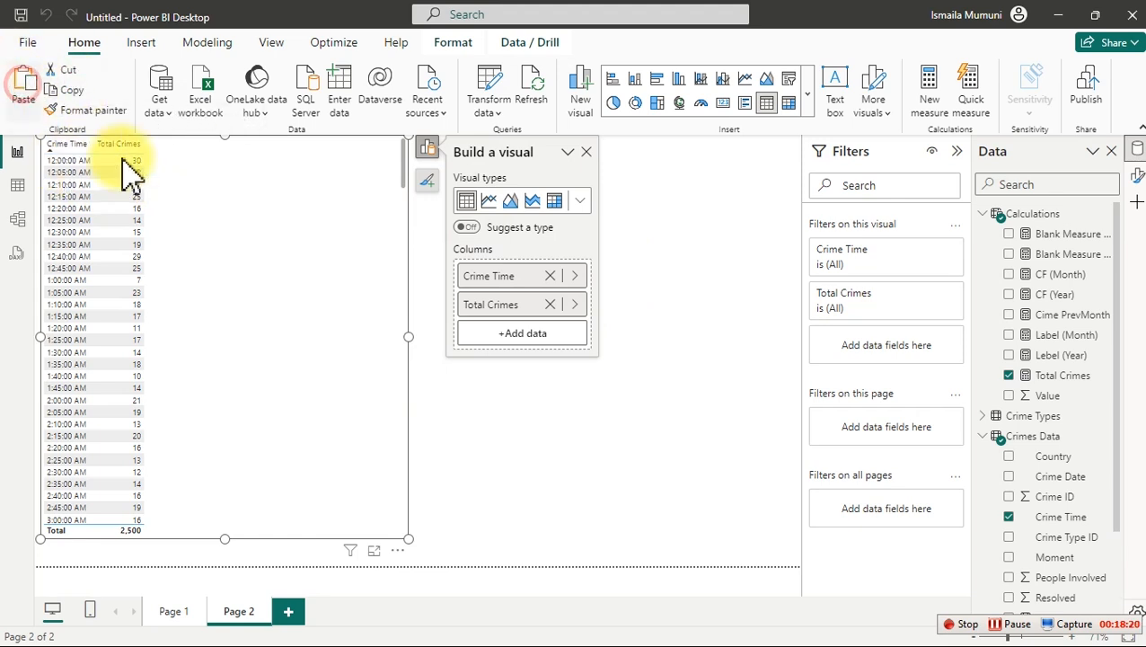
{"action": "left_click_drag", "start_coordinate": [193, 194], "coordinate": [734, 301]}
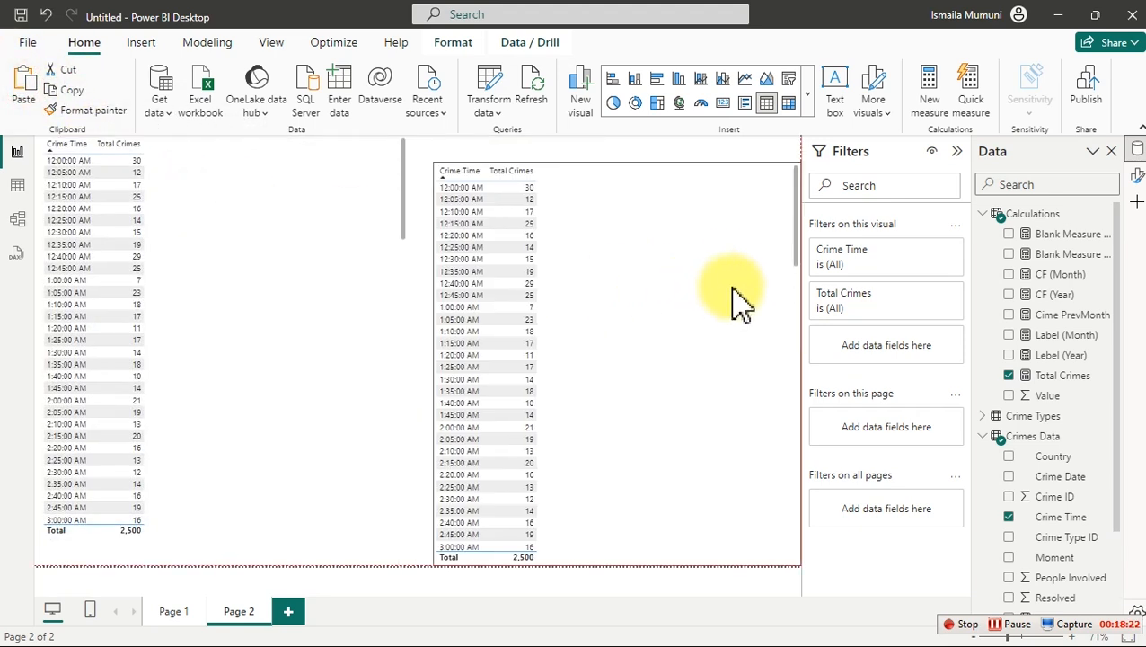
In the copied table, replace the Crime Time column with the Time Group field from Crimes Data.
{"action": "left_click", "coordinate": [415, 175]}
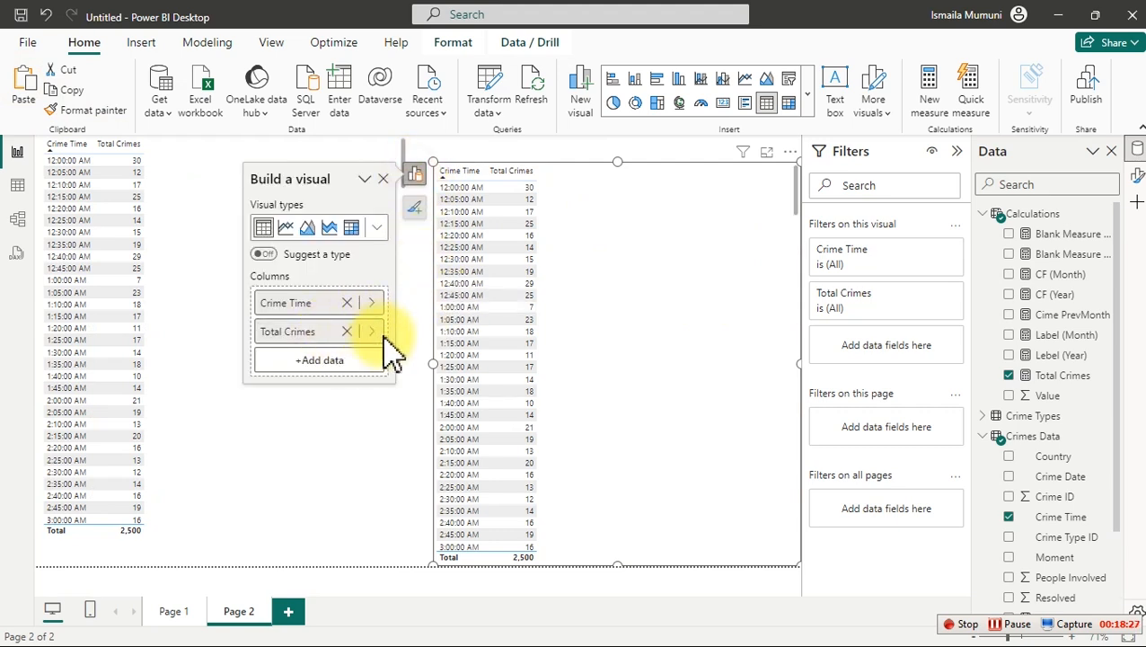
{"action": "left_click", "coordinate": [372, 302]}
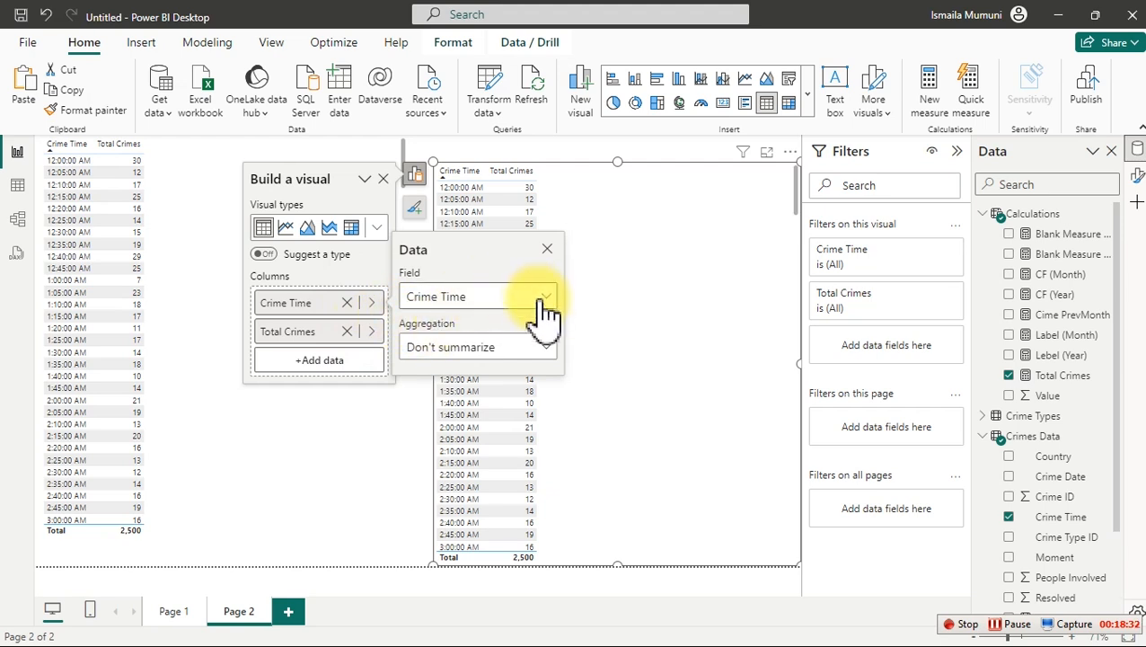
{"action": "left_click", "coordinate": [536, 299]}
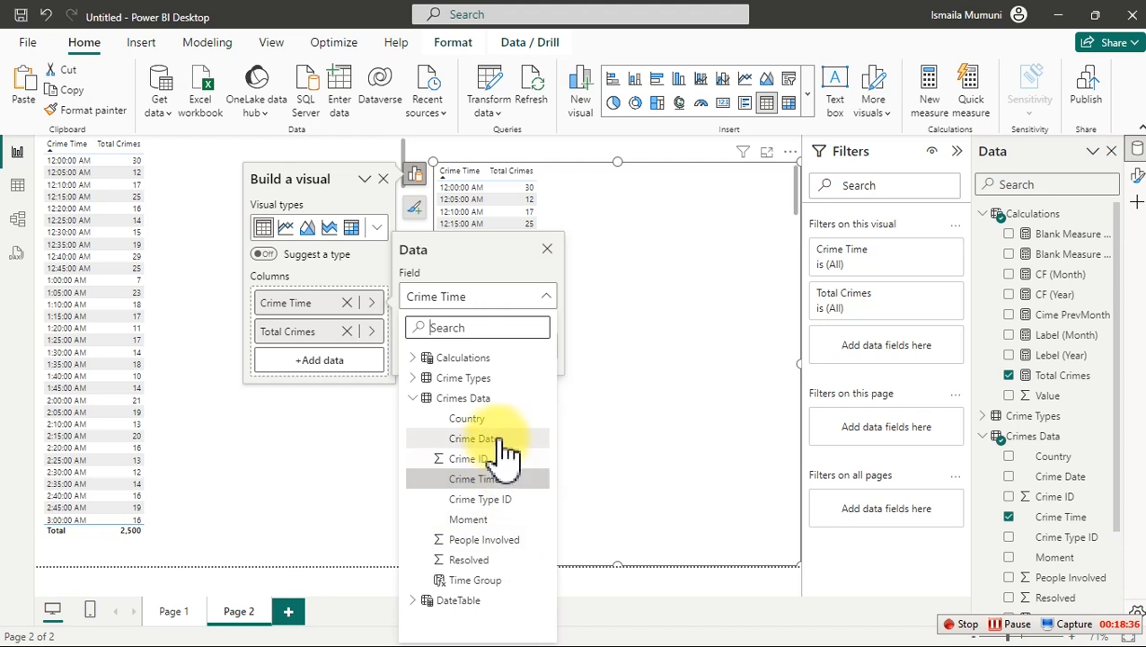
{"action": "left_click", "coordinate": [488, 578]}
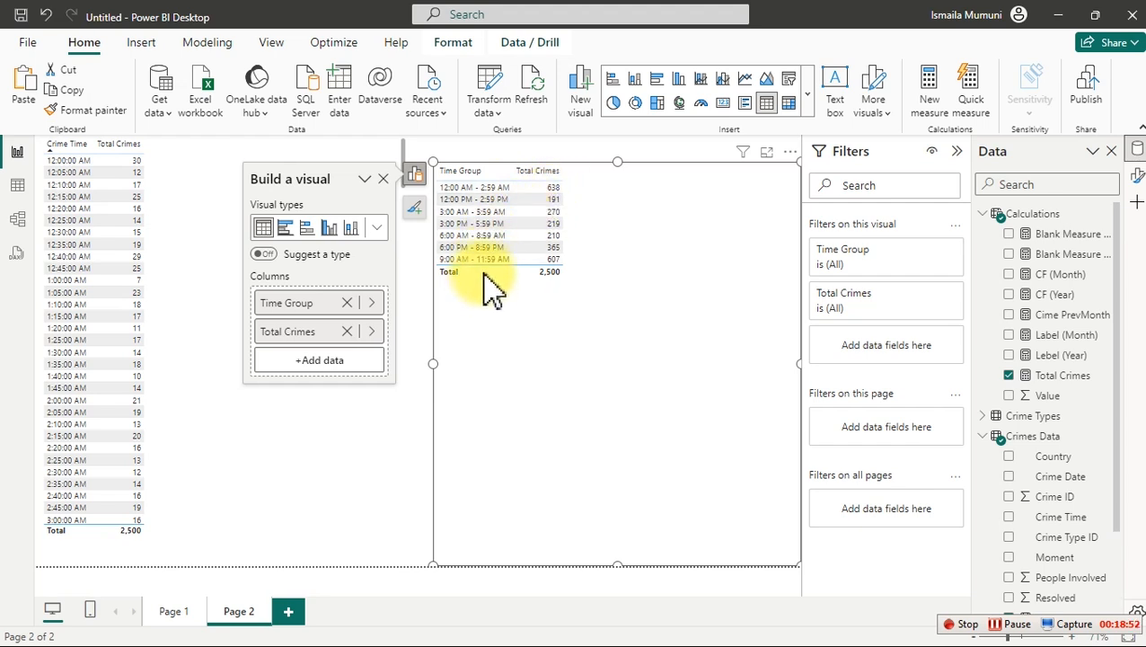
On Page 1, move the yearly column chart up beneath the Total Crimes card and delete the monthly table.
{"action": "left_click", "coordinate": [174, 614]}
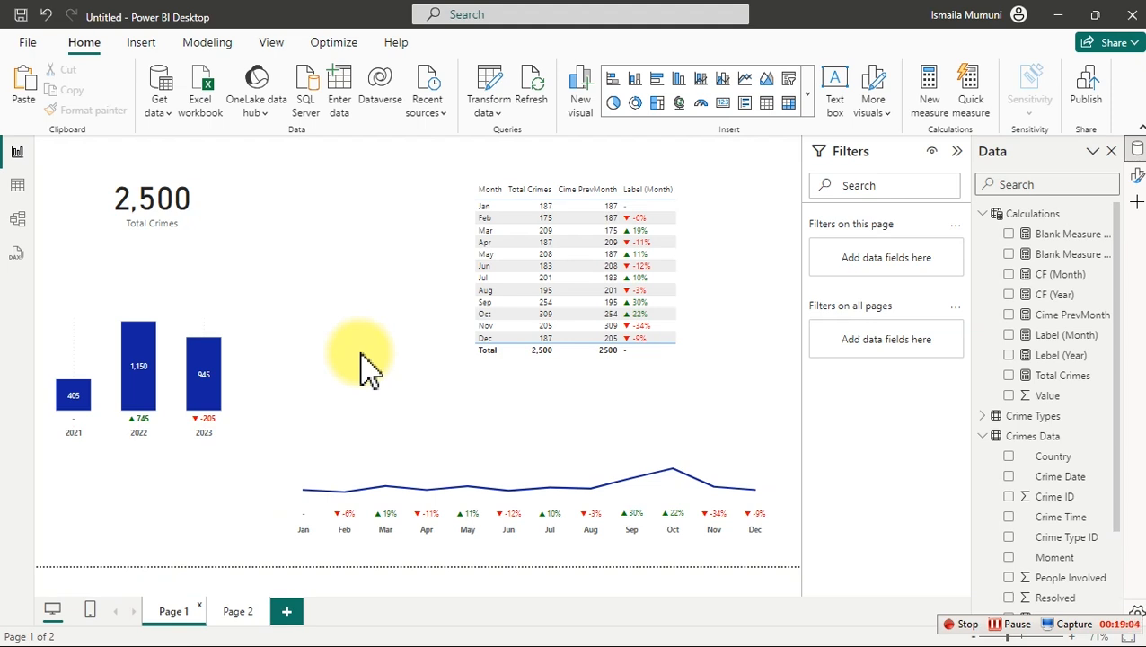
{"action": "left_click_drag", "start_coordinate": [168, 364], "coordinate": [171, 321]}
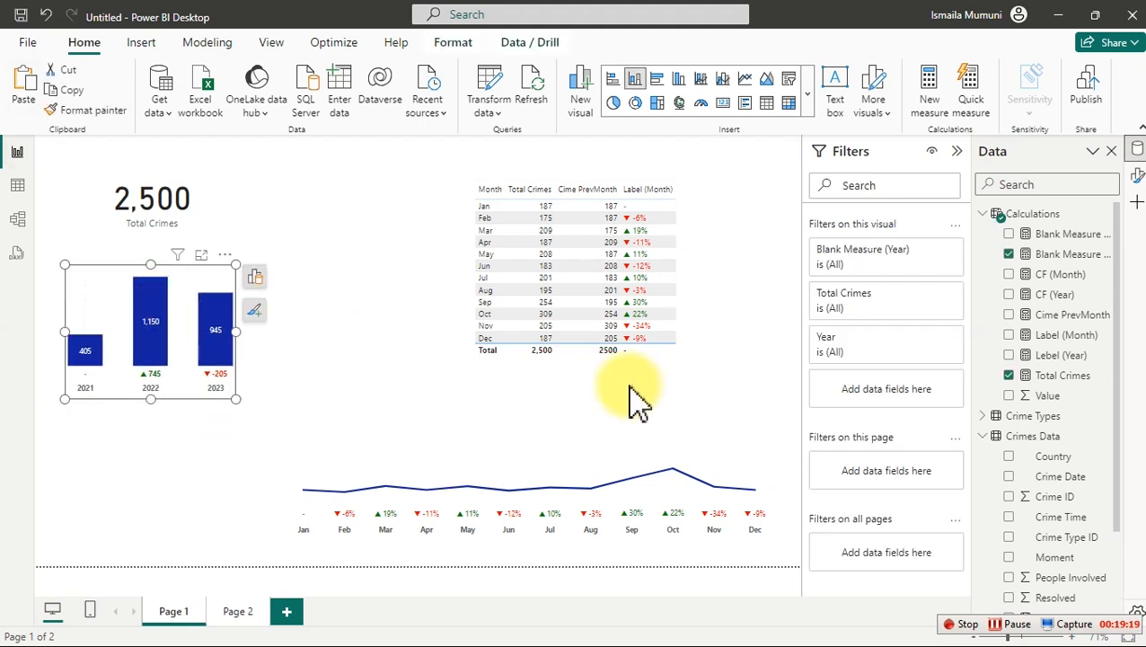
{"action": "left_click", "coordinate": [718, 304]}
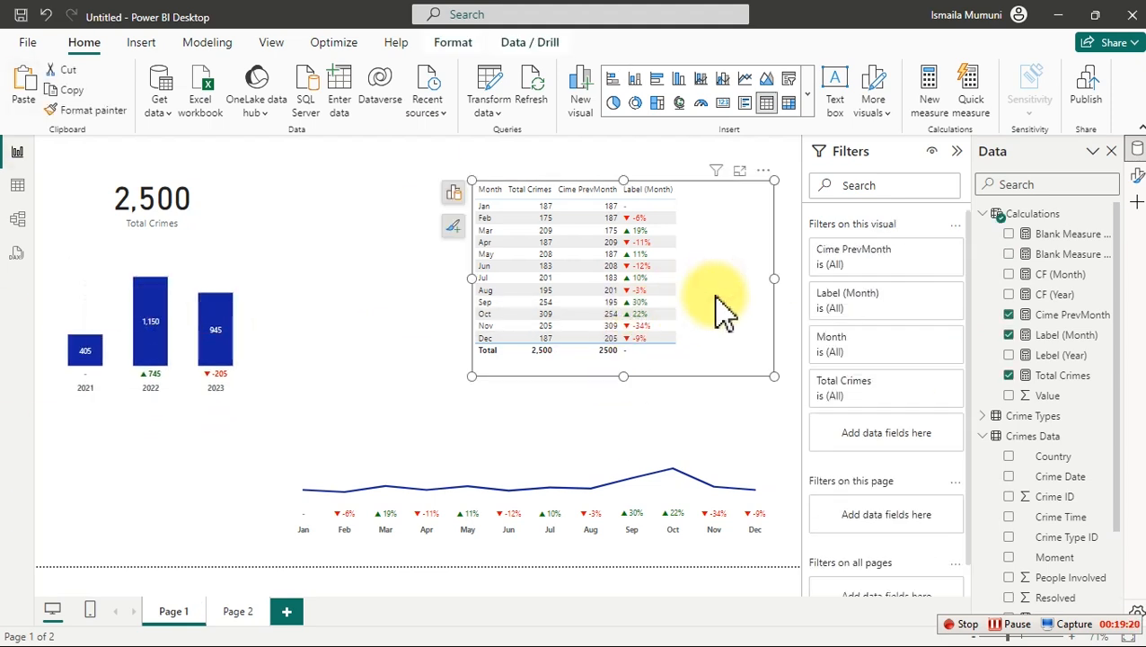
{"action": "key", "text": "Delete"}
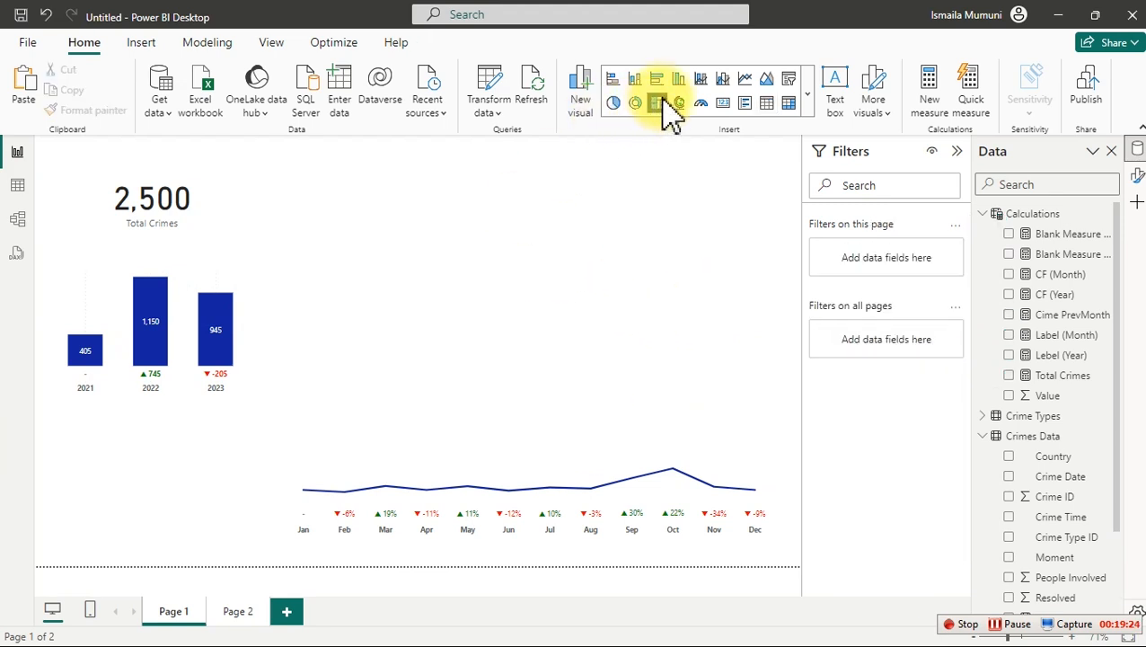
Insert a new visual above the monthly line chart, make it a clustered column chart, and widen it.
{"action": "left_click", "coordinate": [766, 102]}
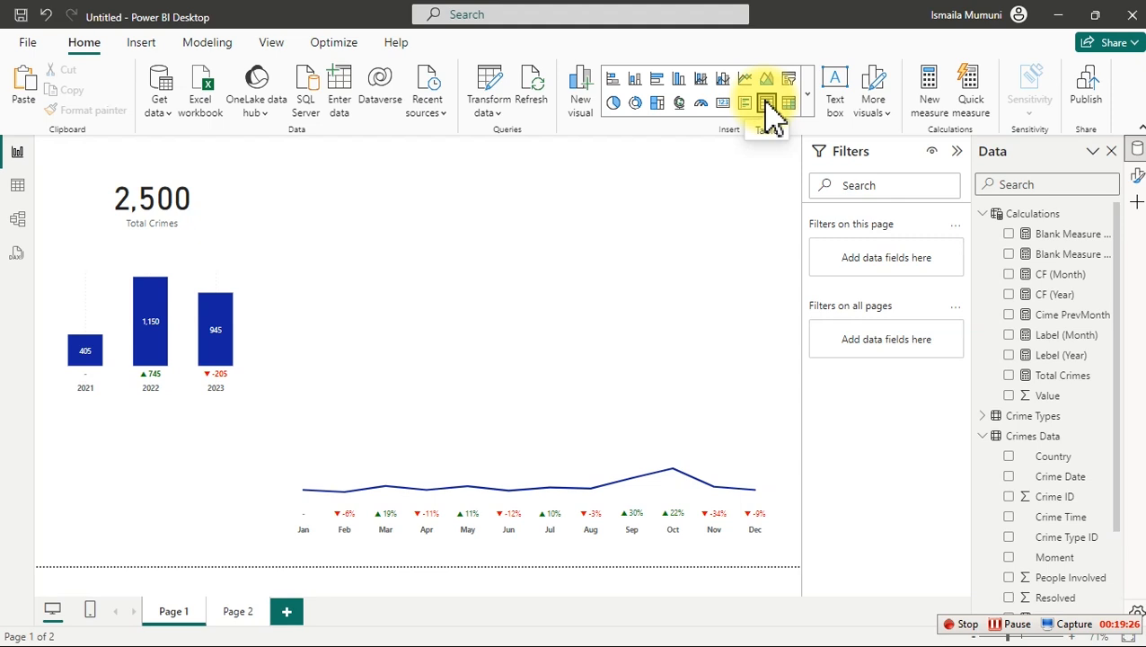
{"action": "left_click_drag", "start_coordinate": [192, 479], "coordinate": [473, 248]}
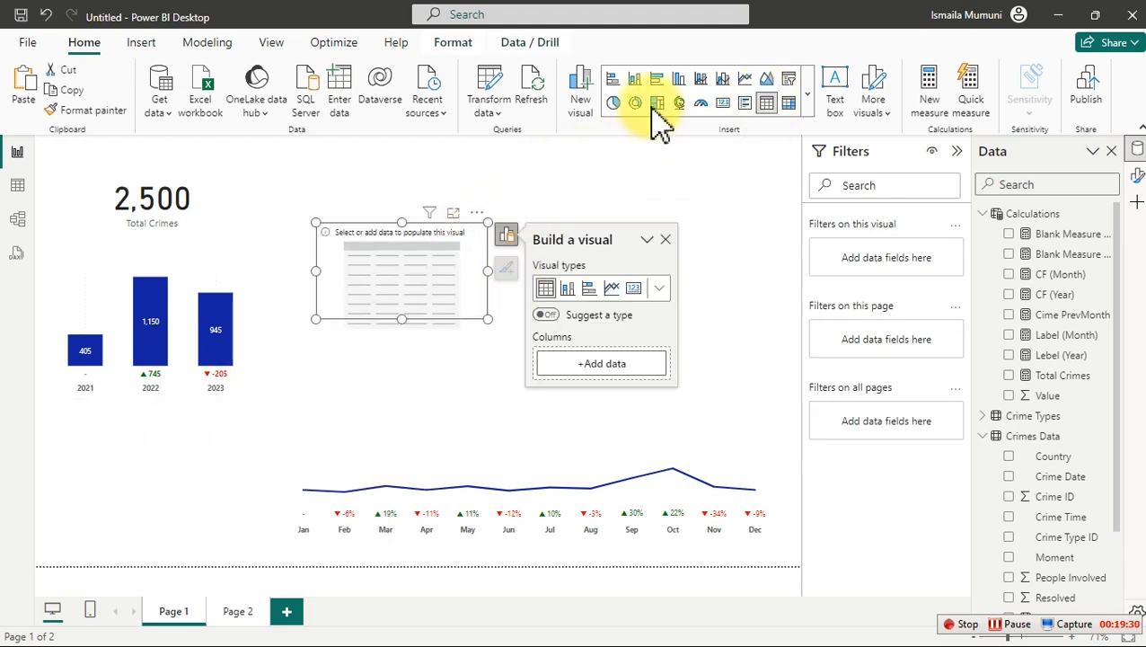
{"action": "left_click", "coordinate": [680, 81]}
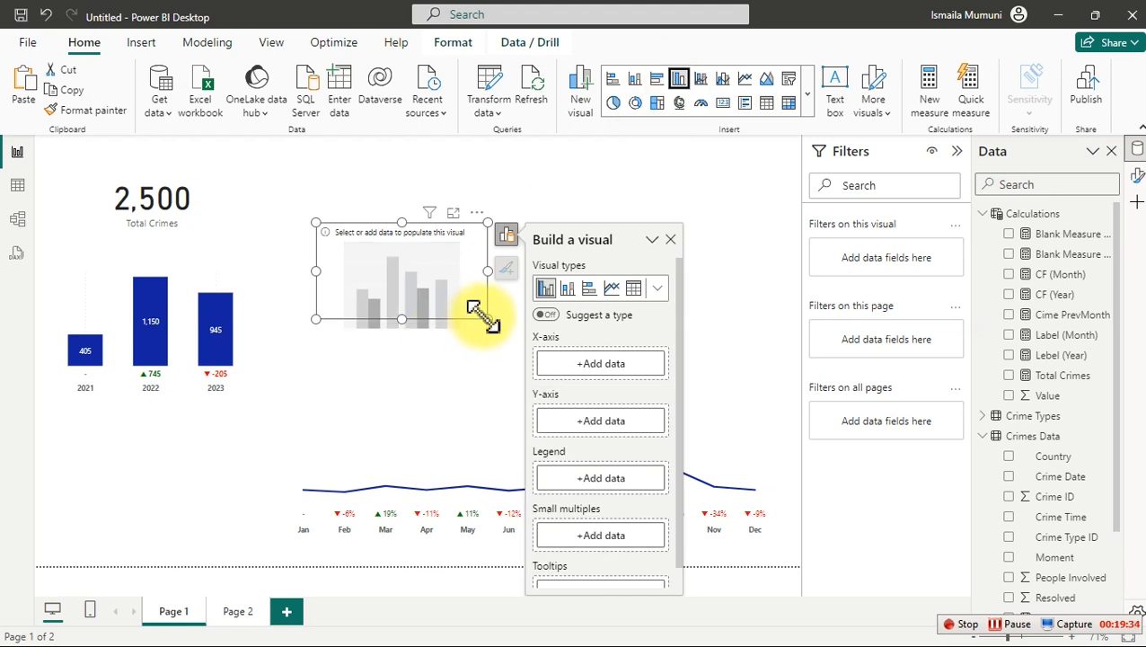
{"action": "left_click_drag", "start_coordinate": [487, 320], "coordinate": [632, 350]}
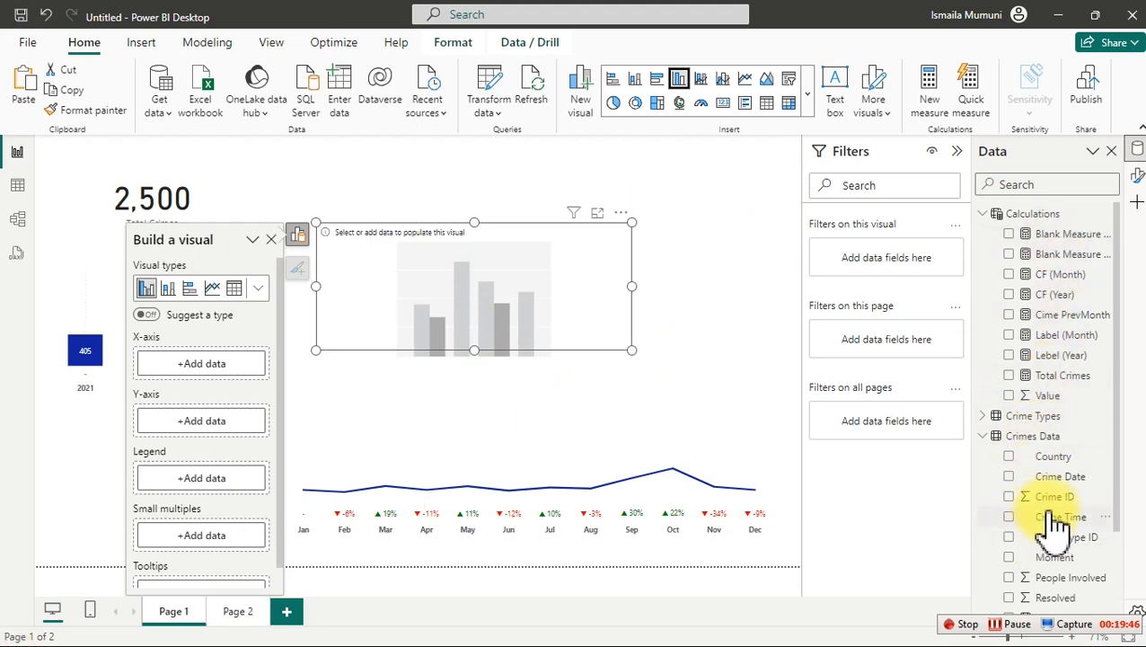
Plot Total Crimes on the Y-axis against Time Group on the X-axis of the new column chart.
{"action": "scroll", "coordinate": [1058, 530], "scroll_direction": "down", "scroll_amount": 1}
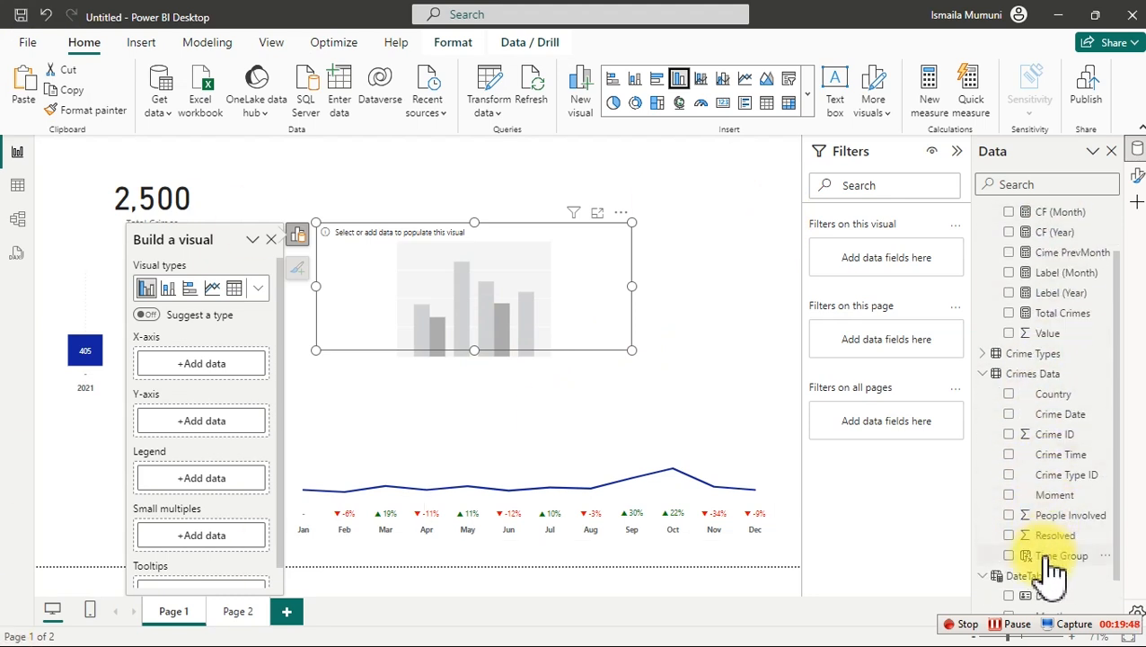
{"action": "left_click", "coordinate": [1011, 556]}
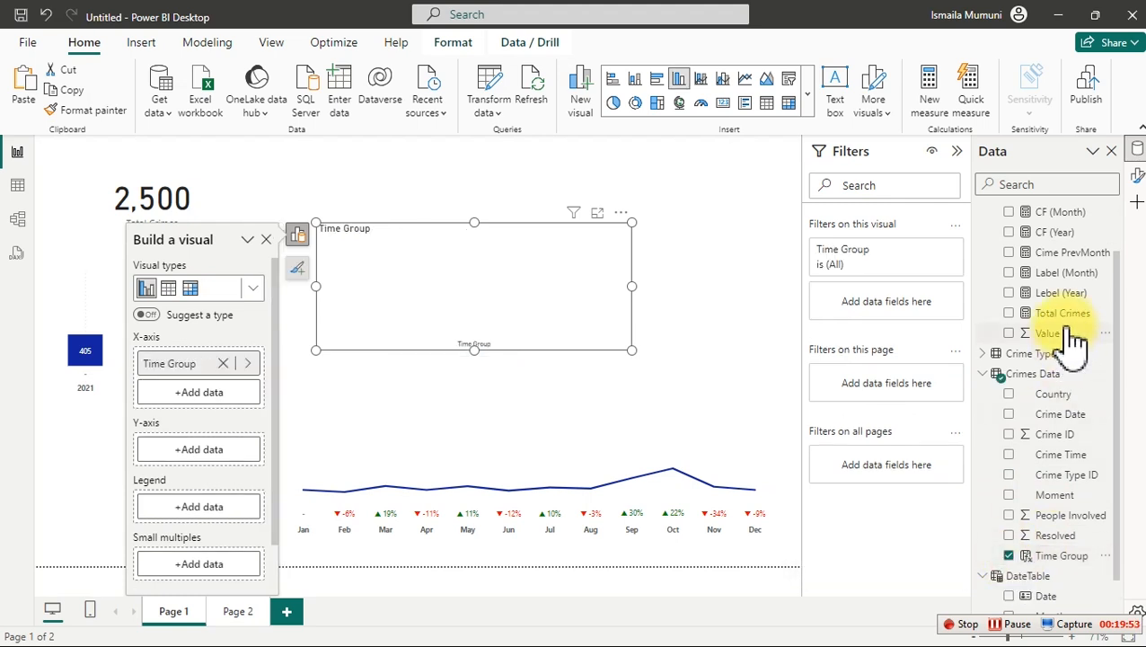
{"action": "scroll", "coordinate": [1023, 323], "scroll_direction": "up", "scroll_amount": 1}
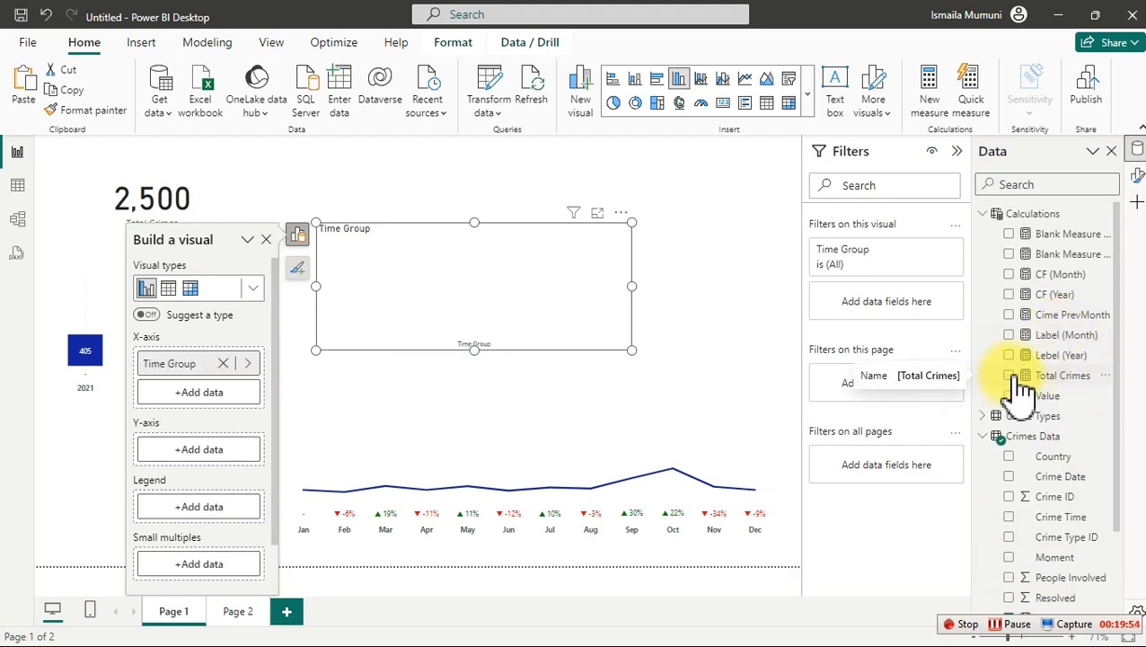
{"action": "left_click", "coordinate": [1016, 379]}
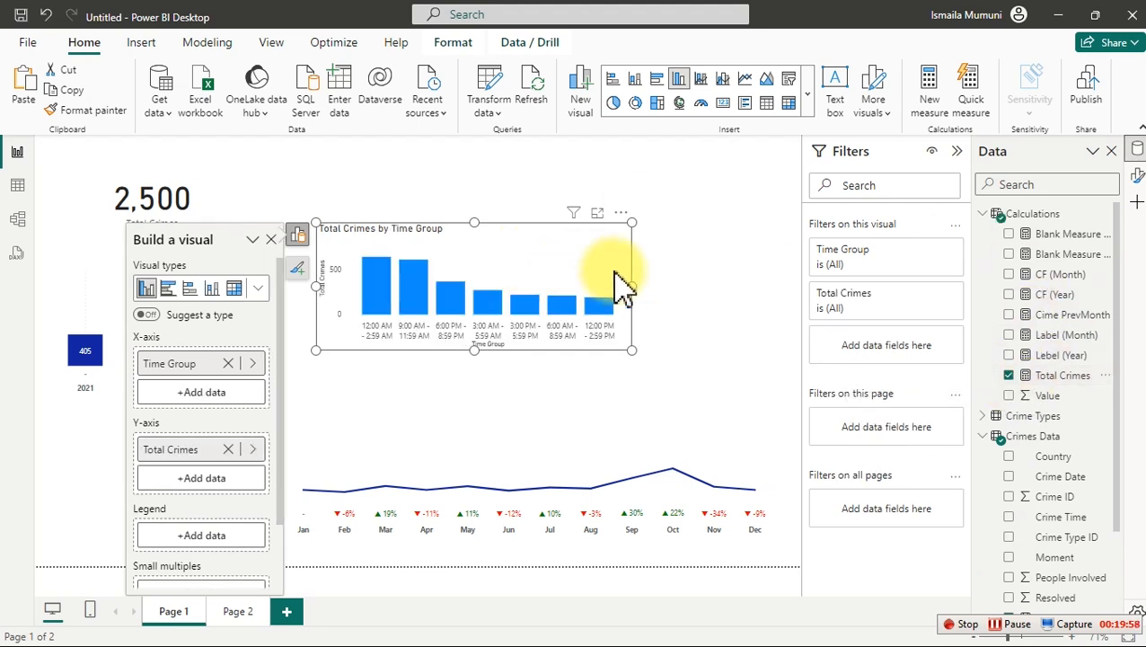
Resize the Total Crimes by Time Group chart and place it in the upper right area of the page.
{"action": "left_click_drag", "start_coordinate": [632, 286], "coordinate": [566, 215]}
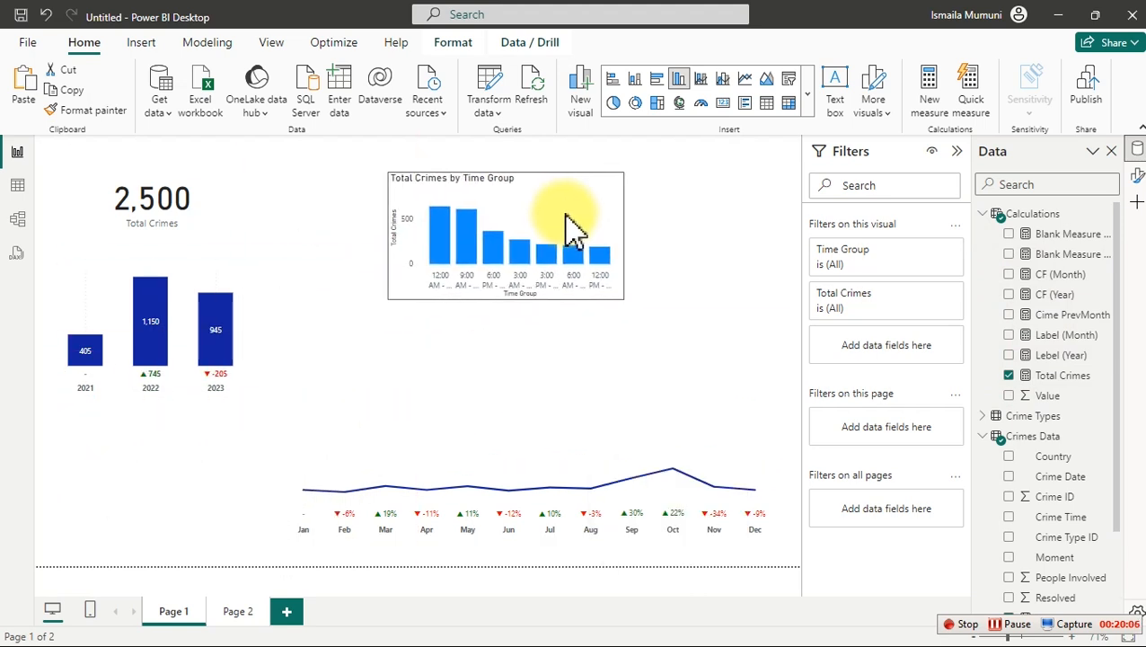
{"action": "left_click", "coordinate": [570, 229]}
{"action": "left_click_drag", "start_coordinate": [646, 231], "coordinate": [771, 246]}
{"action": "left_click_drag", "start_coordinate": [391, 233], "coordinate": [167, 225]}
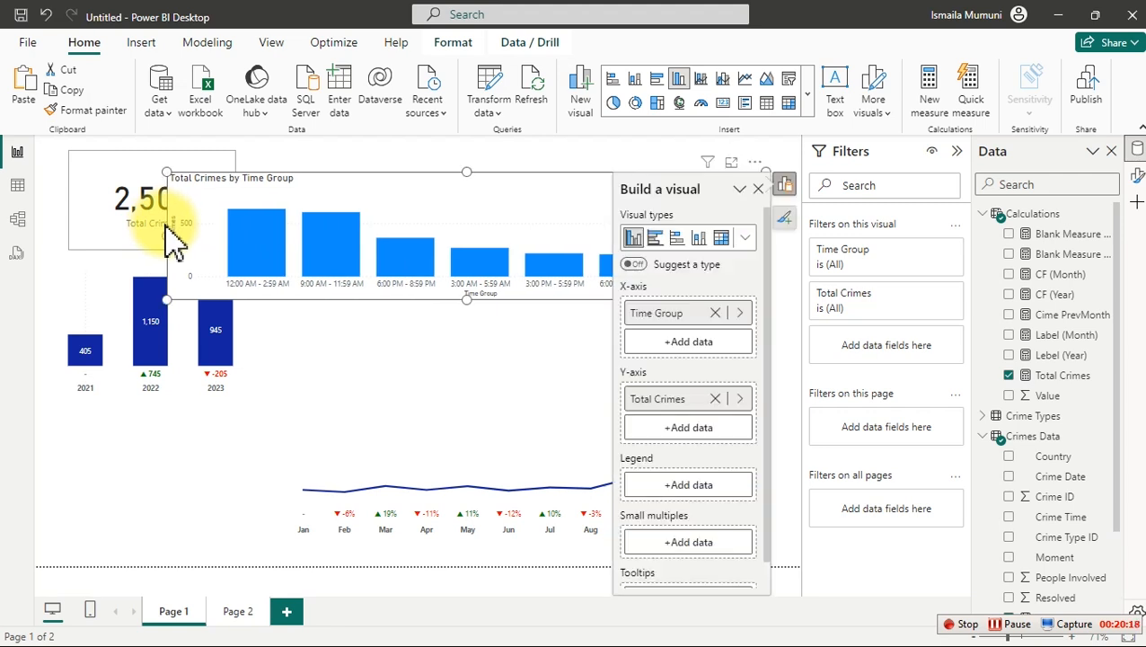
{"action": "left_click_drag", "start_coordinate": [169, 230], "coordinate": [427, 230]}
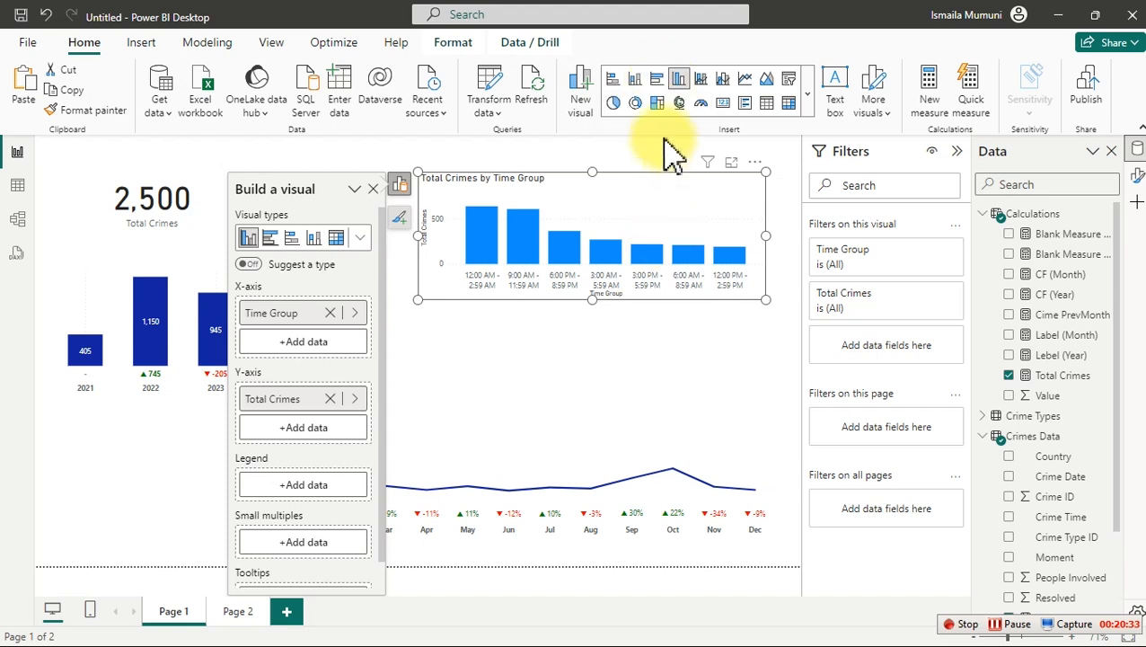
Convert the Time Group chart to a clustered bar chart, then make it narrower and taller so every bar fits.
{"action": "left_click", "coordinate": [658, 82]}
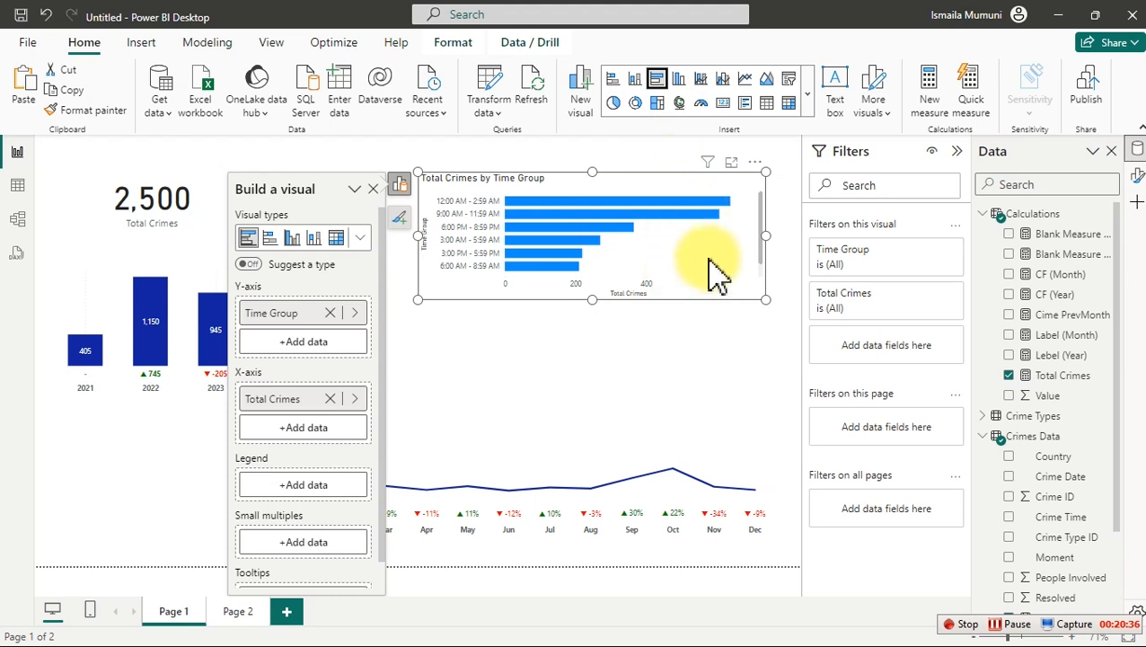
{"action": "left_click_drag", "start_coordinate": [766, 237], "coordinate": [642, 256]}
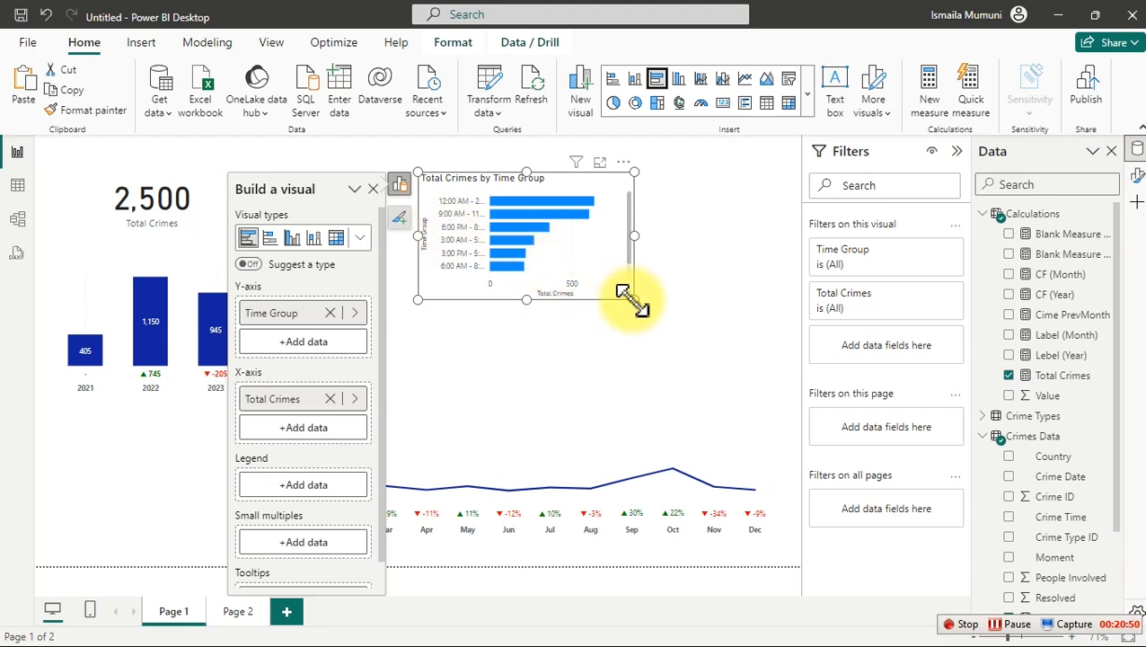
{"action": "left_click_drag", "start_coordinate": [526, 300], "coordinate": [536, 349]}
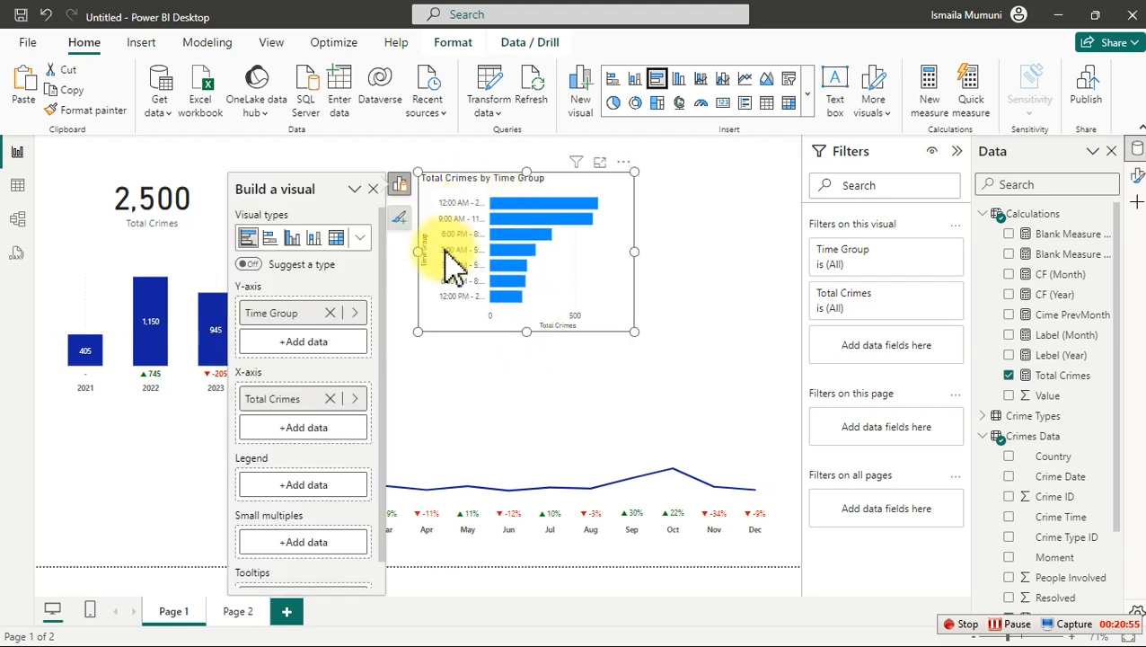
Turn off the title and values of the bar chart's X-axis.
{"action": "left_click", "coordinate": [1136, 175]}
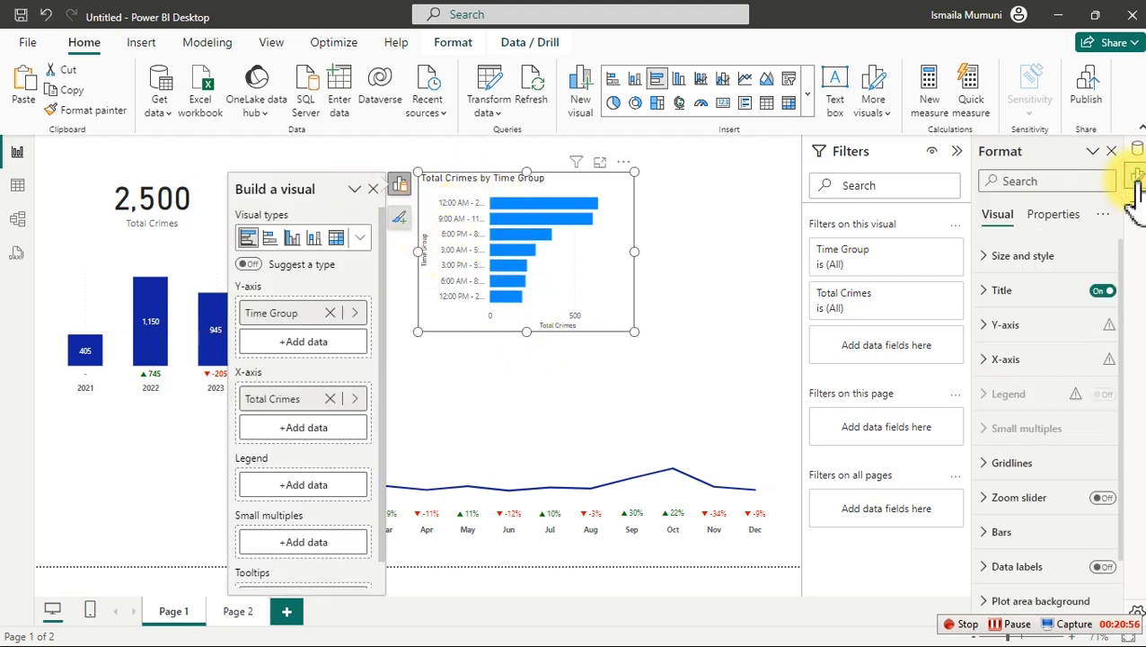
{"action": "left_click", "coordinate": [1008, 359]}
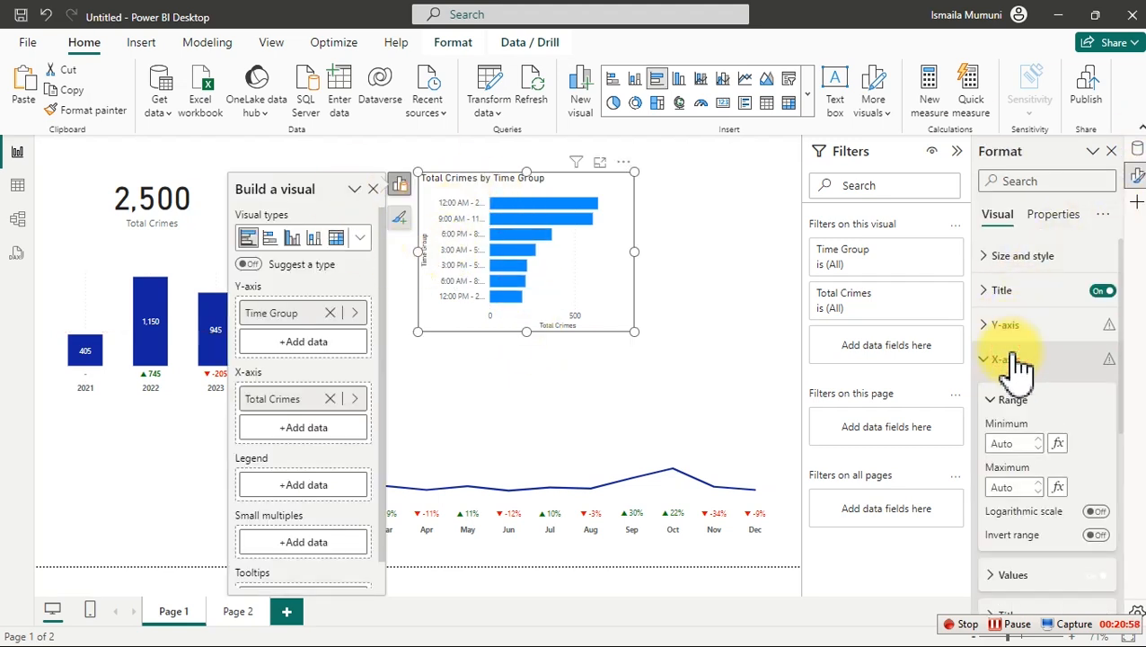
{"action": "scroll", "coordinate": [1096, 591], "scroll_direction": "down", "scroll_amount": 3}
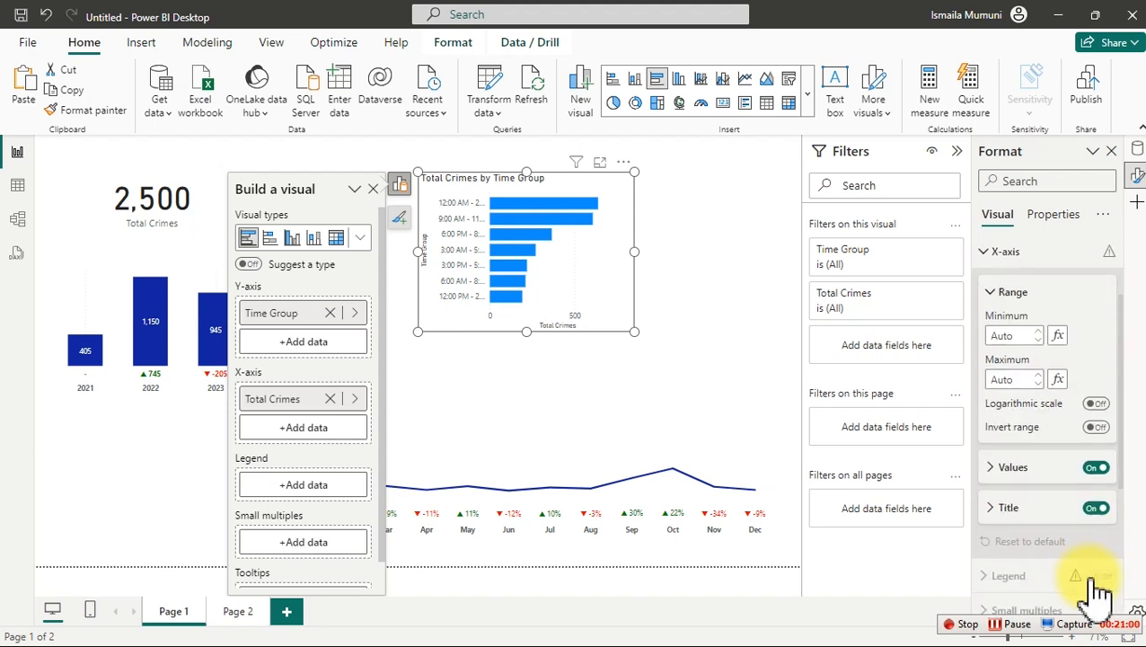
{"action": "left_click", "coordinate": [1098, 501]}
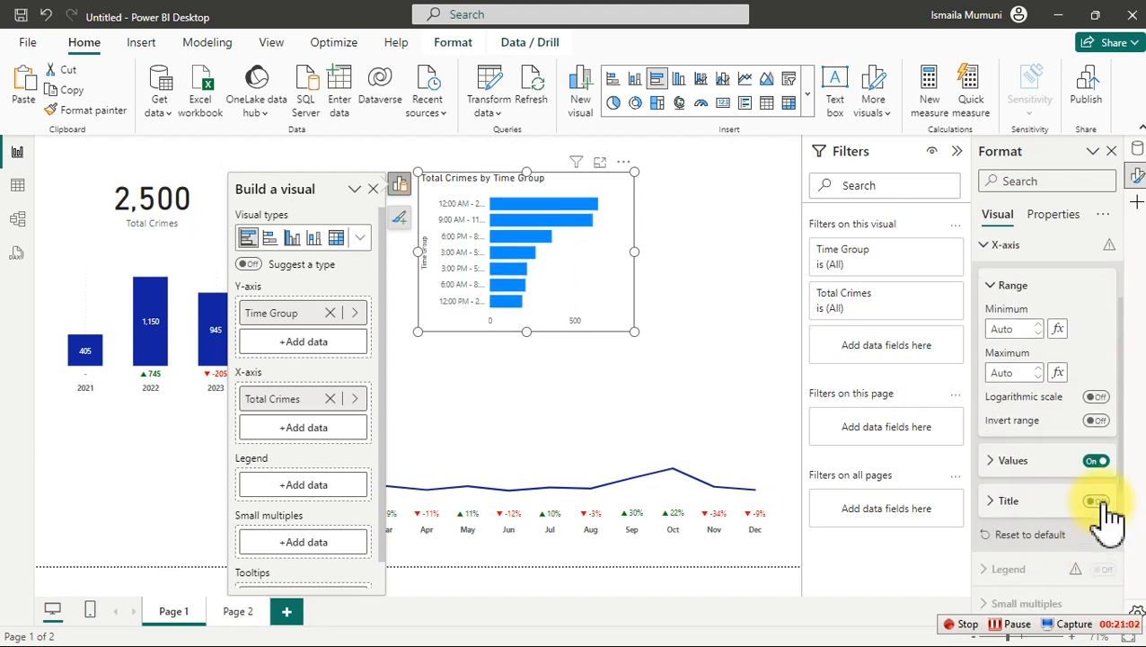
{"action": "left_click", "coordinate": [1096, 460]}
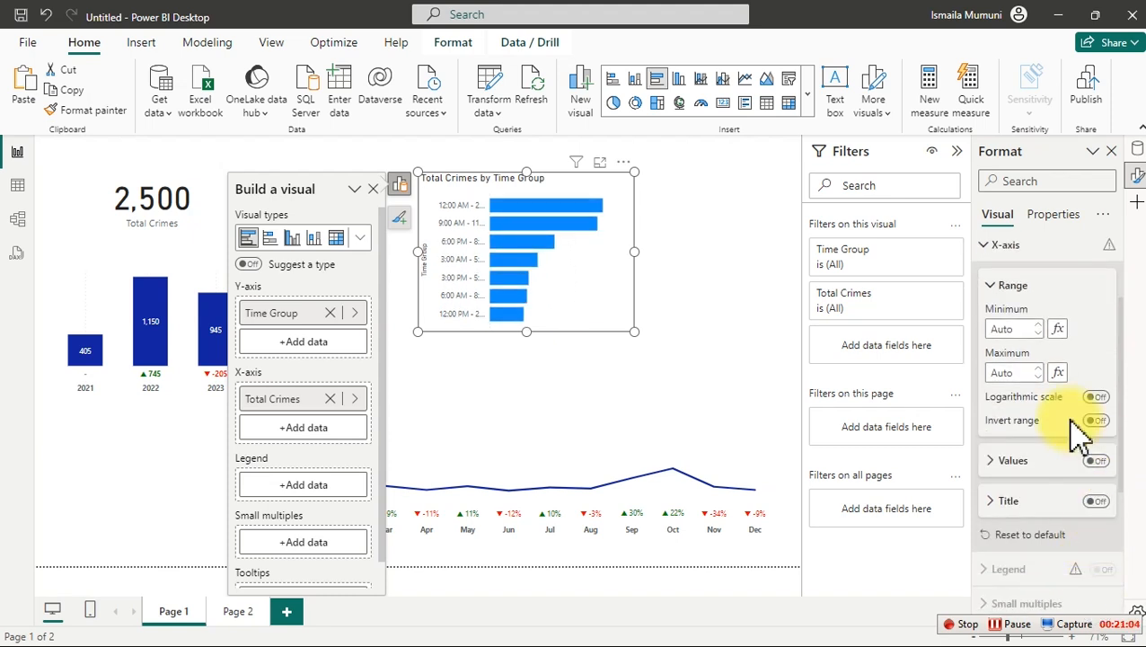
{"action": "left_click", "coordinate": [1033, 251]}
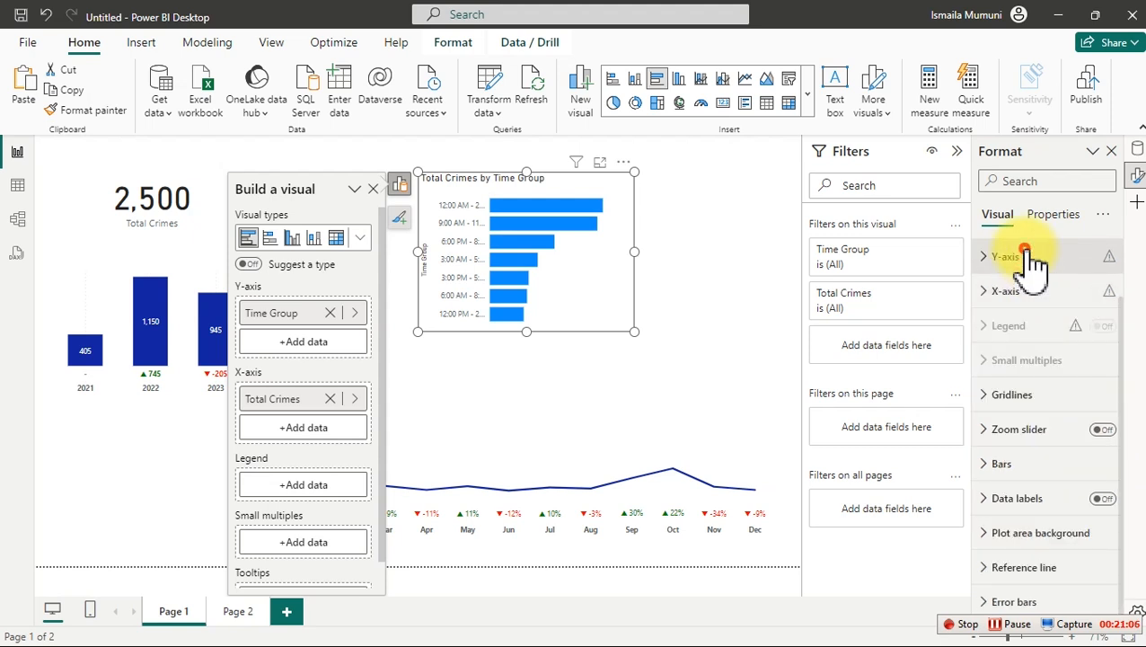
Turn off the bar chart's Y-axis title, and switch the Y-axis values off and back on.
{"action": "left_click", "coordinate": [1024, 256]}
{"action": "left_click", "coordinate": [1096, 553]}
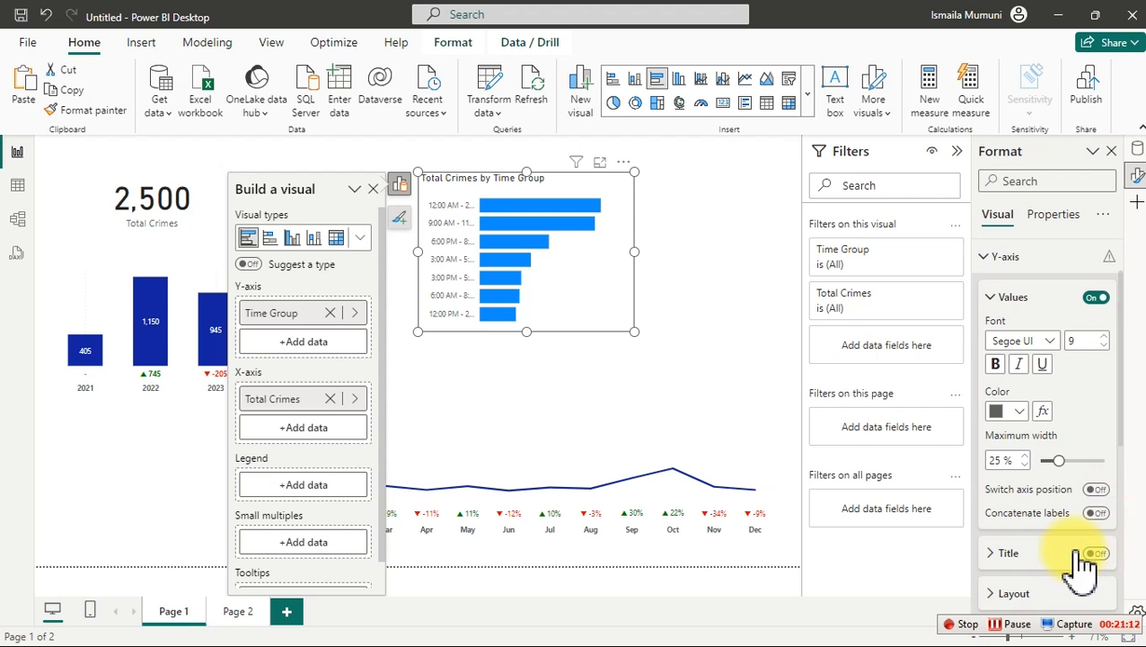
{"action": "left_click", "coordinate": [1098, 297]}
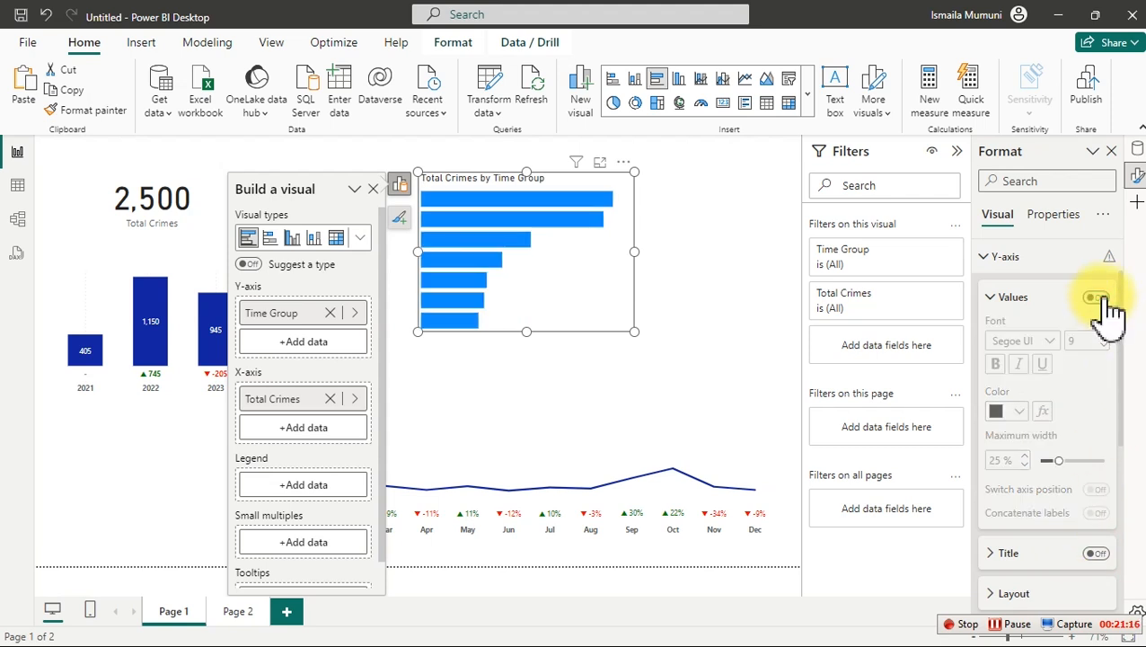
{"action": "left_click", "coordinate": [1097, 297]}
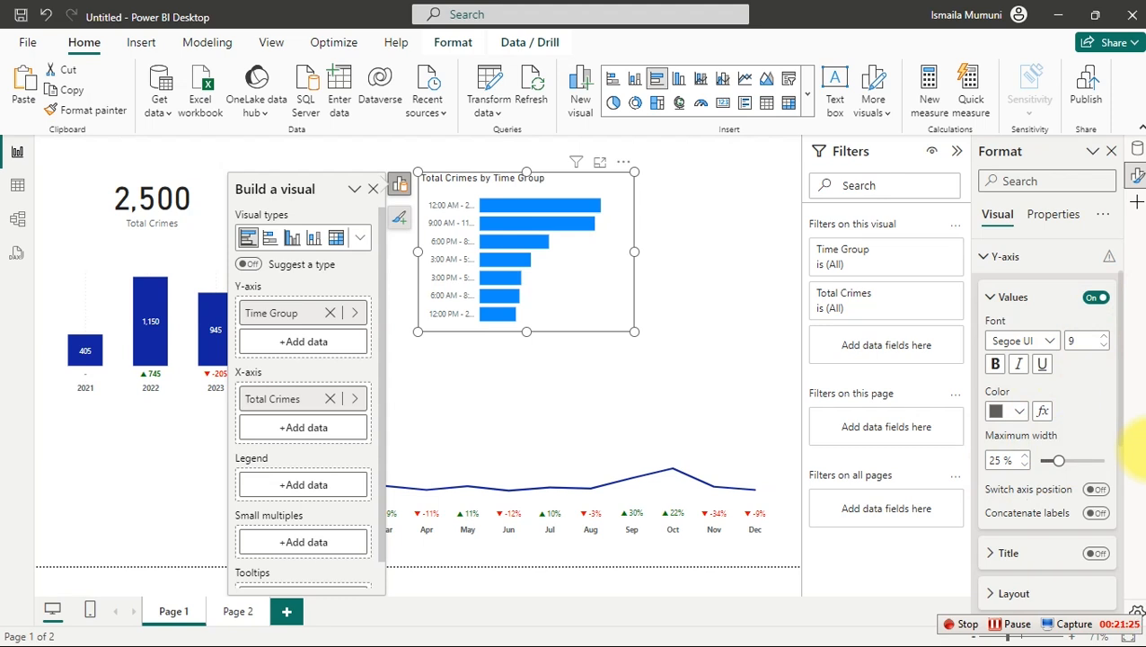
{"action": "left_click", "coordinate": [750, 327]}
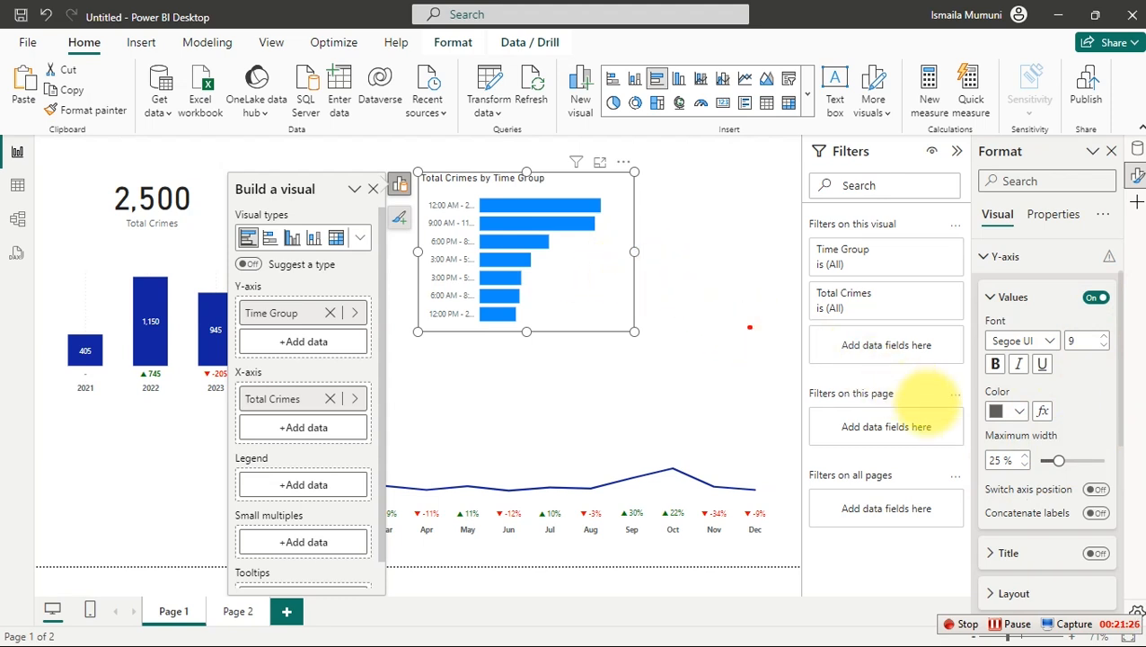
{"action": "mouse_move", "coordinate": [981, 420]}
{"action": "left_mouse_down"}
{"action": "mouse_move", "coordinate": [1004, 437]}
{"action": "mouse_move", "coordinate": [1072, 446]}
{"action": "left_mouse_up"}
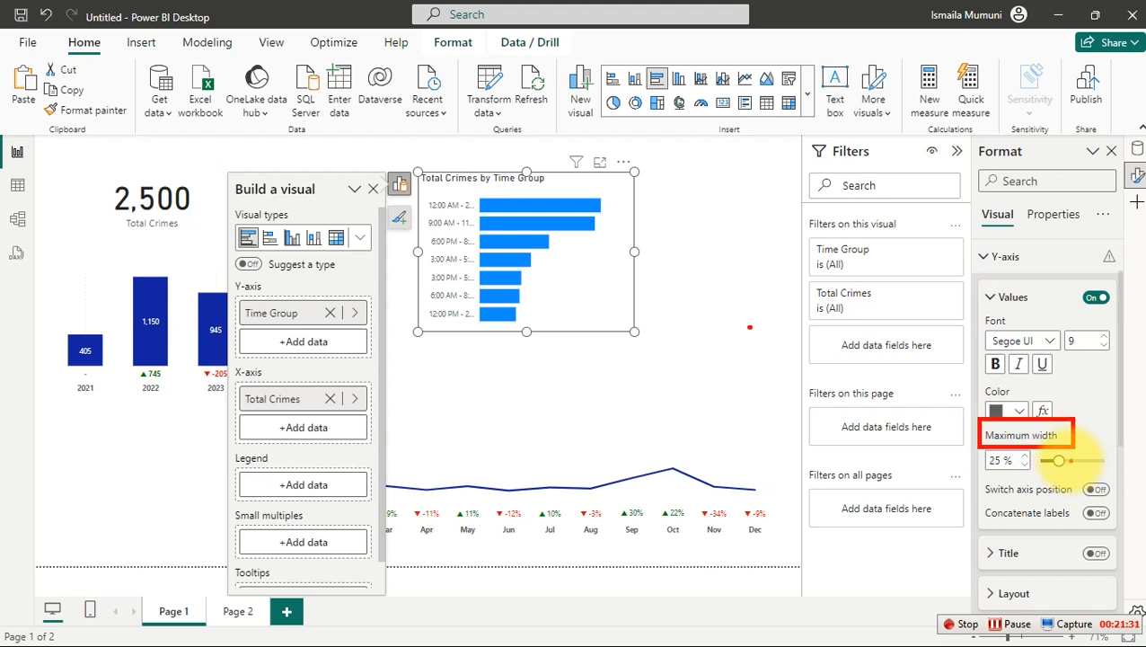
{"action": "left_click_drag", "start_coordinate": [1067, 460], "coordinate": [1103, 460]}
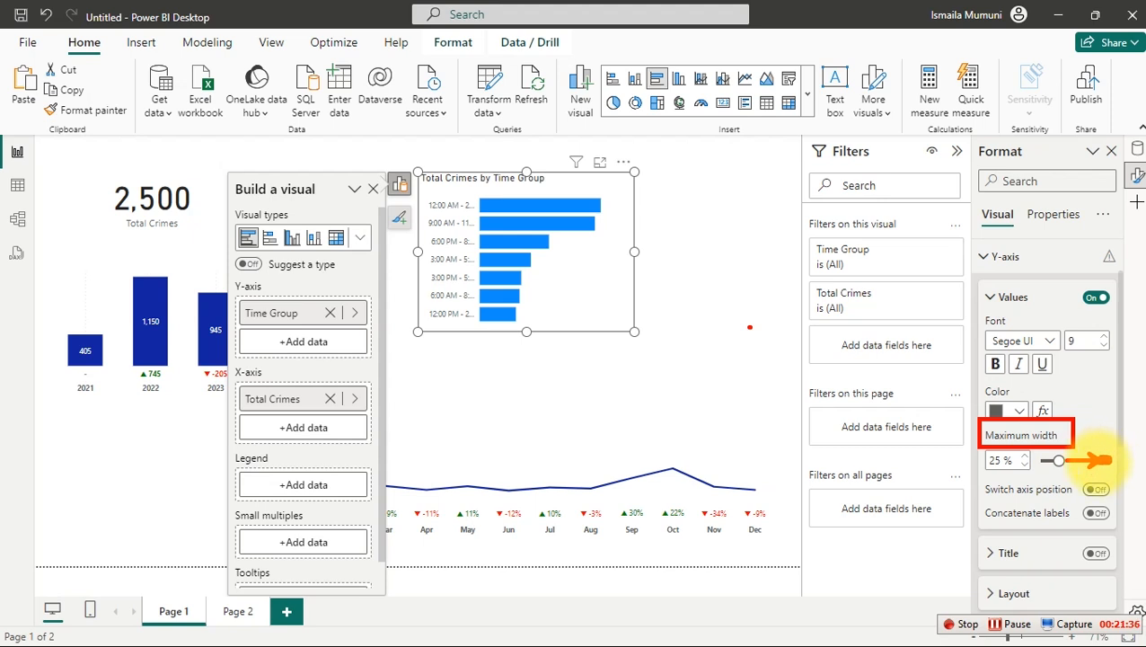
{"action": "key", "text": "Escape"}
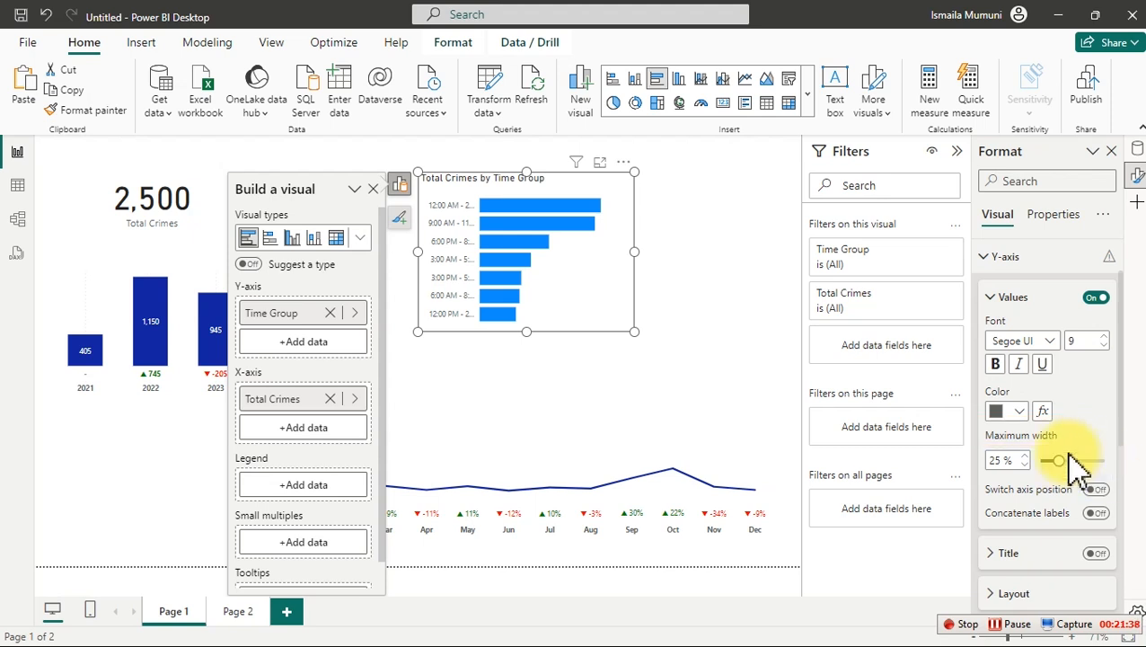
Set the maximum width of the bar chart's Y-axis labels to 50 % and narrow the chart while keeping the time ranges fully readable.
{"action": "left_click_drag", "start_coordinate": [1062, 458], "coordinate": [1129, 471]}
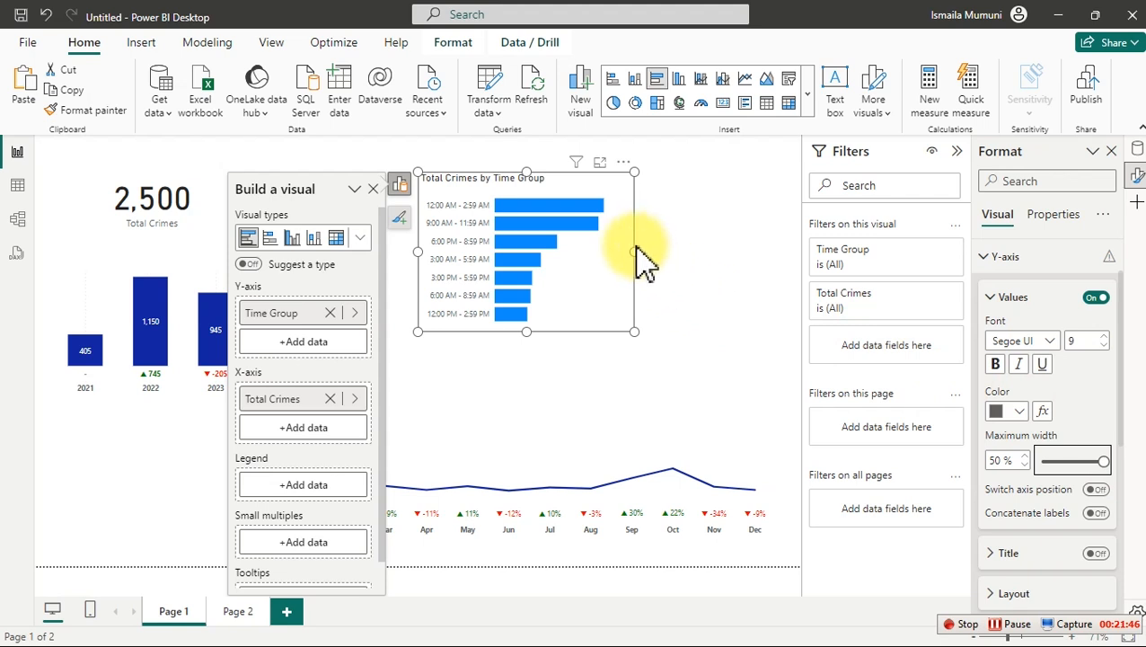
{"action": "left_click_drag", "start_coordinate": [632, 255], "coordinate": [543, 254]}
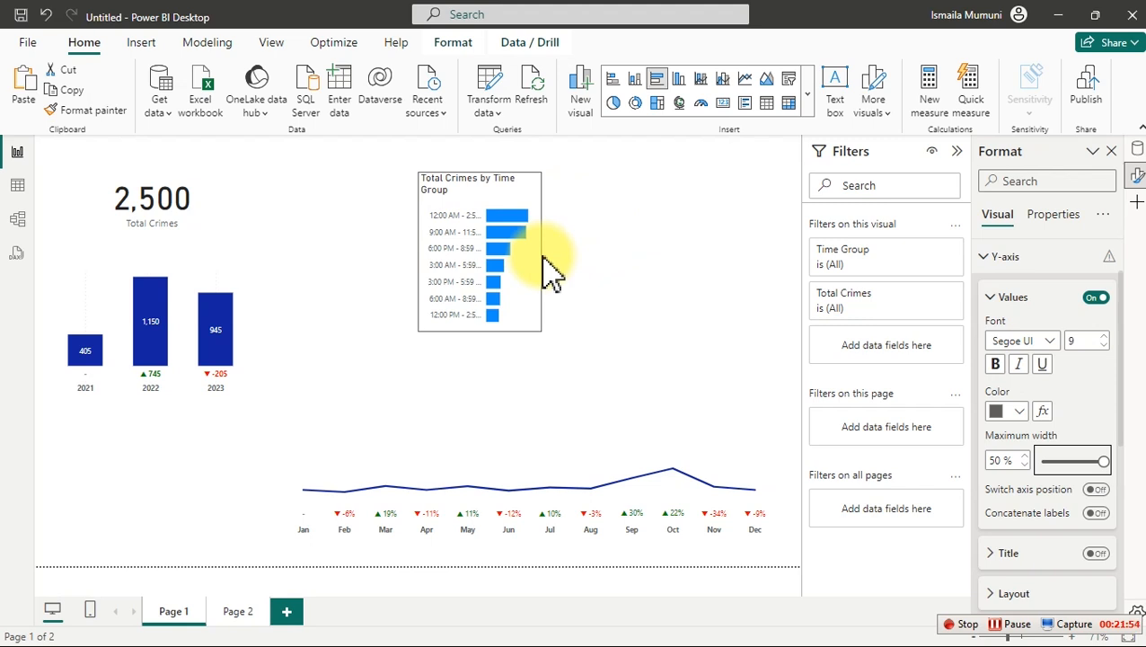
{"action": "left_click_drag", "start_coordinate": [543, 256], "coordinate": [593, 276]}
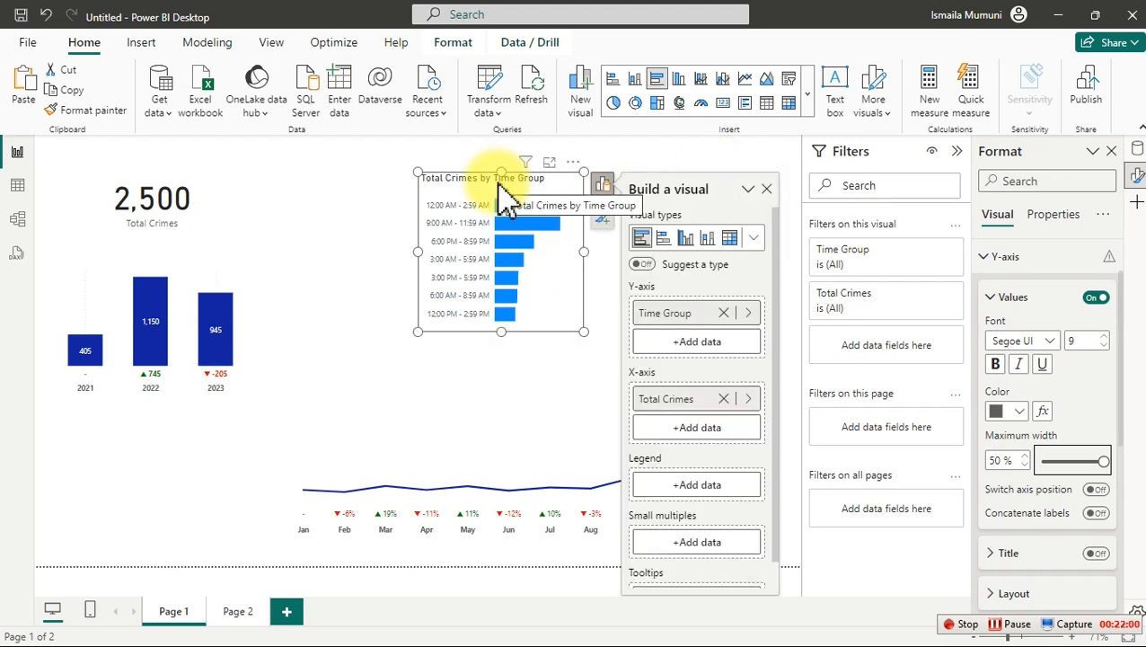
Move the Time Group bar chart below the yearly column chart and turn off its title.
{"action": "left_click_drag", "start_coordinate": [536, 210], "coordinate": [177, 453]}
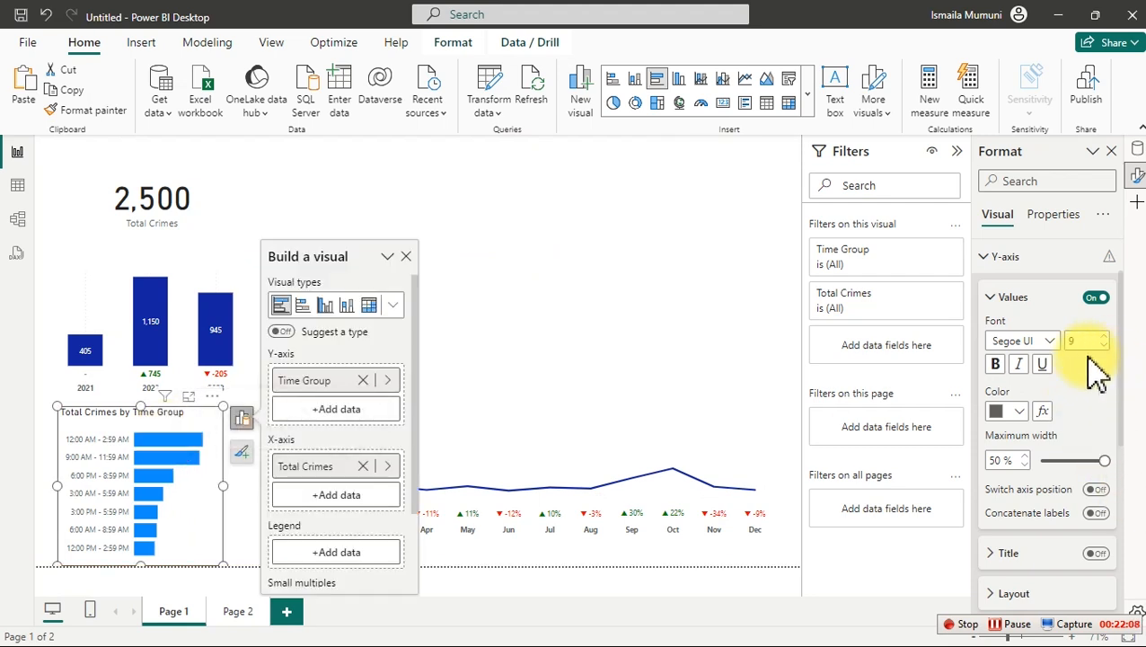
{"action": "scroll", "coordinate": [1097, 369], "scroll_direction": "up", "scroll_amount": 2}
{"action": "left_click", "coordinate": [1105, 292]}
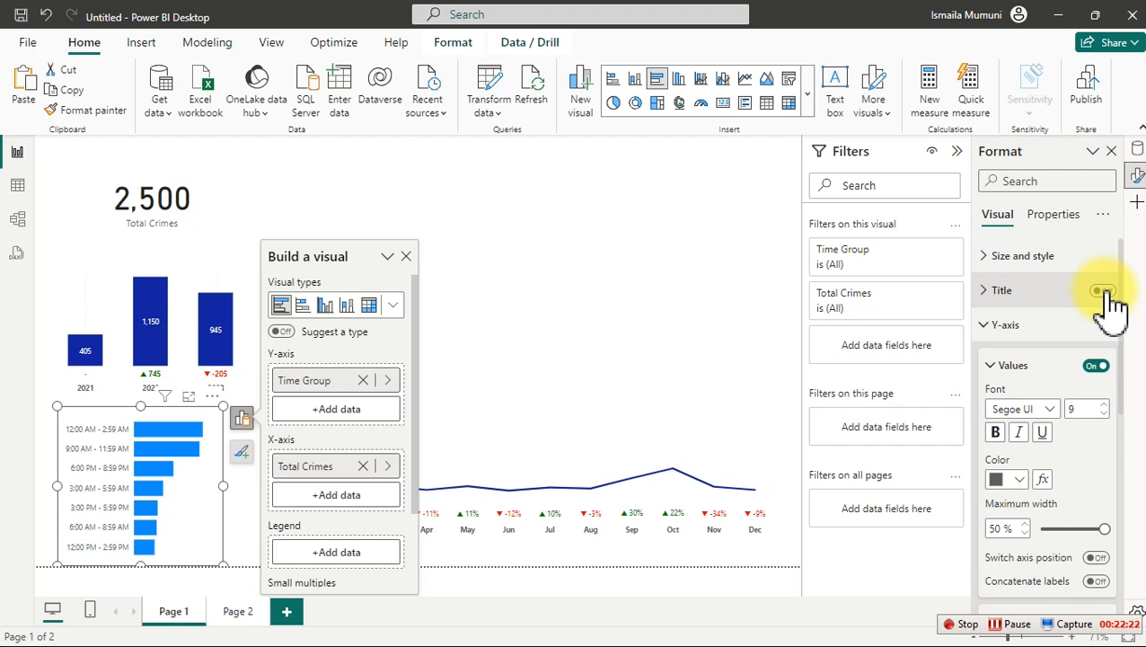
{"action": "left_click", "coordinate": [557, 315]}
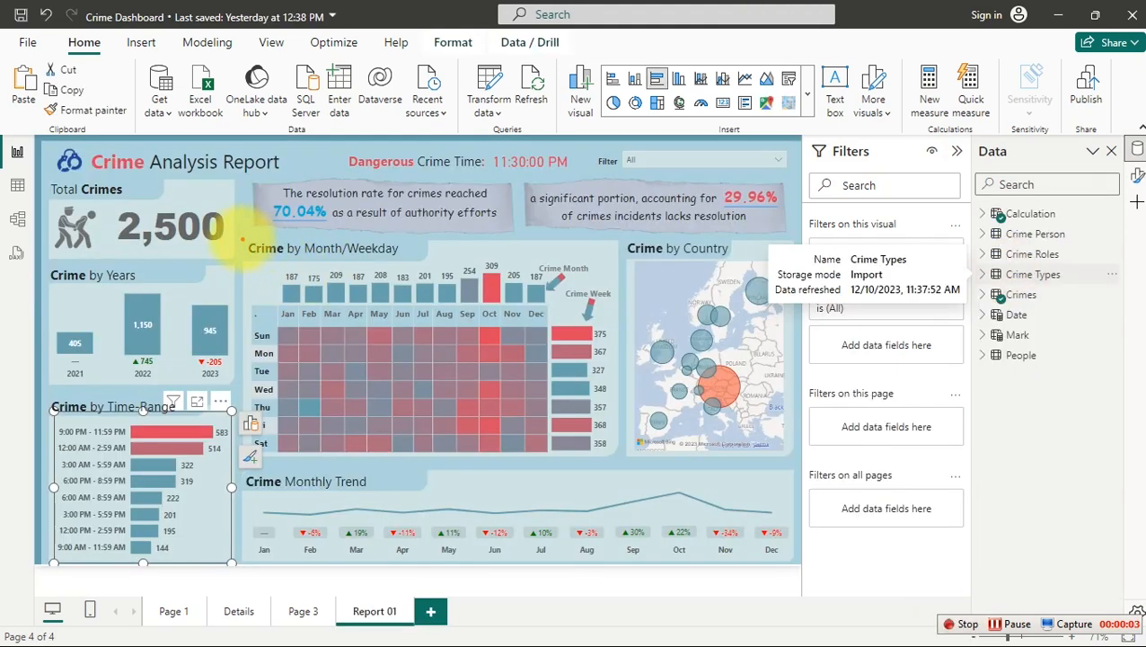
Examine the Crime by Month/Weekday heat map on Report 01 of the Crime Dashboard, including its month and weekday bar charts.
{"action": "left_click_drag", "start_coordinate": [240, 235], "coordinate": [612, 456]}
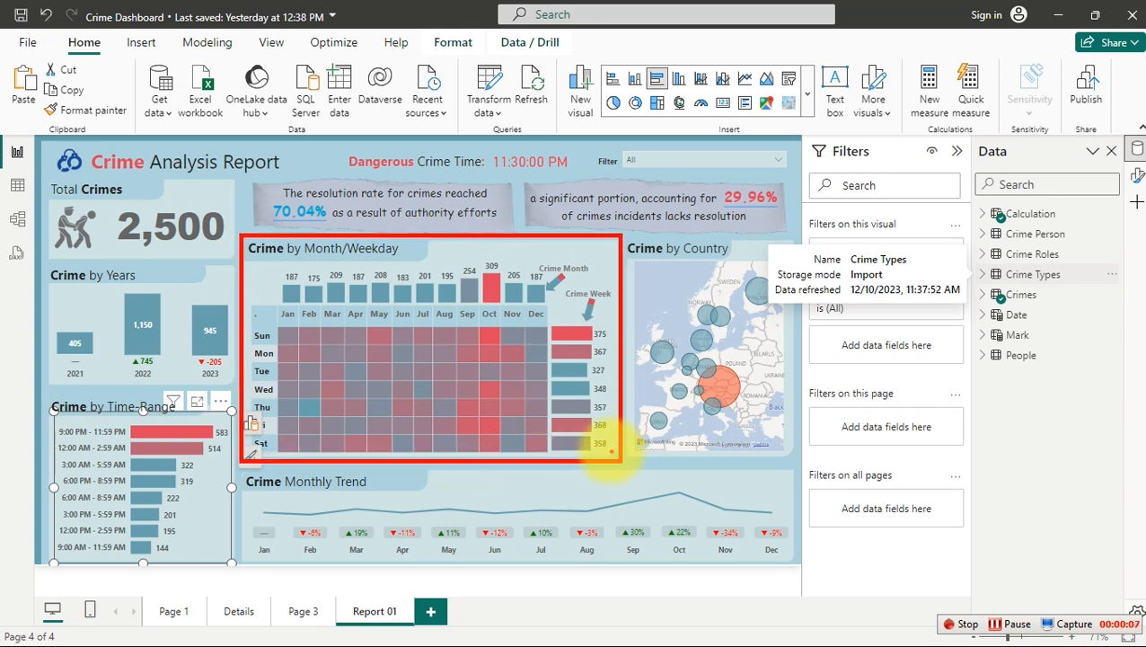
{"action": "left_click", "coordinate": [610, 464]}
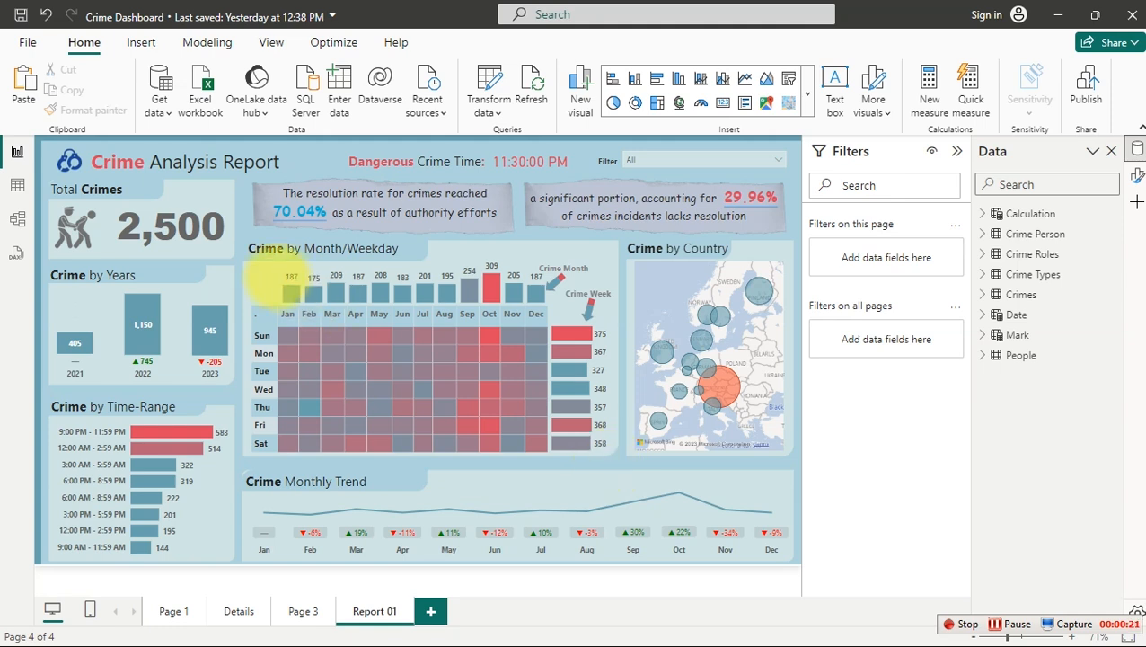
{"action": "mouse_move", "coordinate": [244, 233]}
{"action": "left_mouse_down"}
{"action": "mouse_move", "coordinate": [266, 271]}
{"action": "mouse_move", "coordinate": [471, 445]}
{"action": "mouse_move", "coordinate": [622, 481]}
{"action": "mouse_move", "coordinate": [620, 468]}
{"action": "left_mouse_up"}
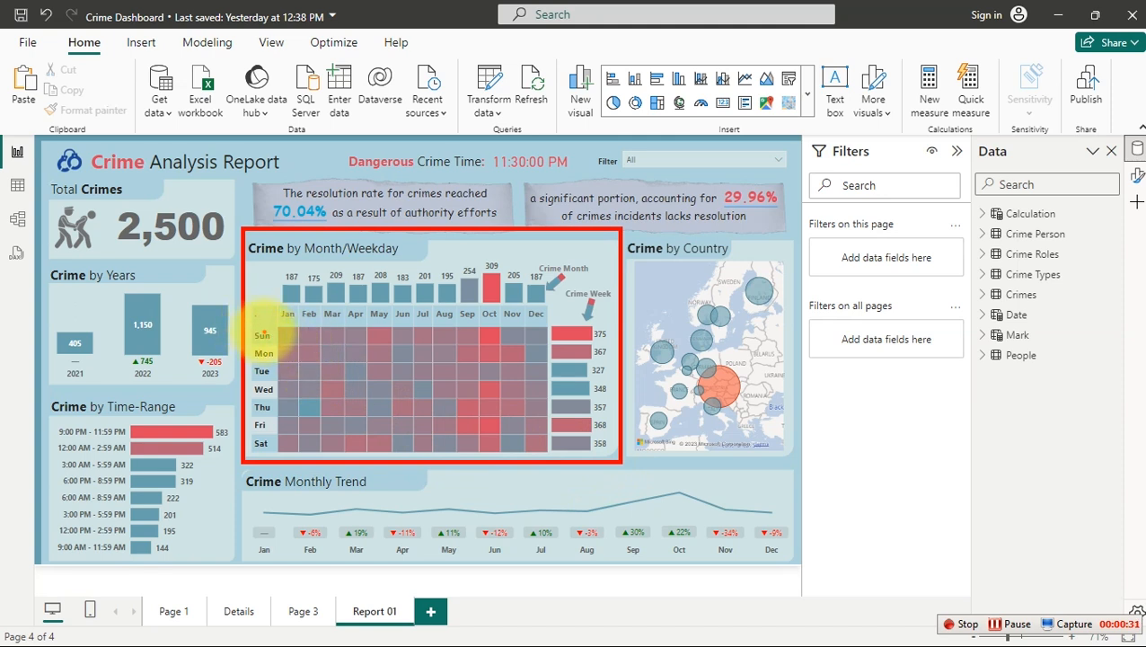
{"action": "left_click_drag", "start_coordinate": [258, 329], "coordinate": [213, 292]}
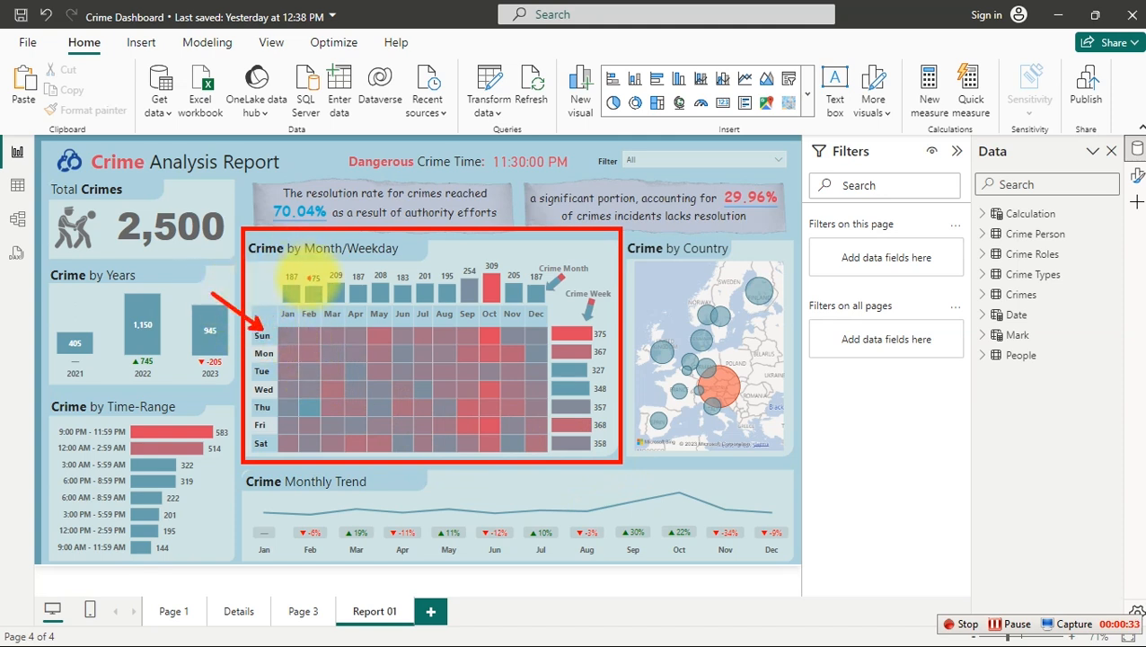
{"action": "left_click_drag", "start_coordinate": [280, 309], "coordinate": [226, 272]}
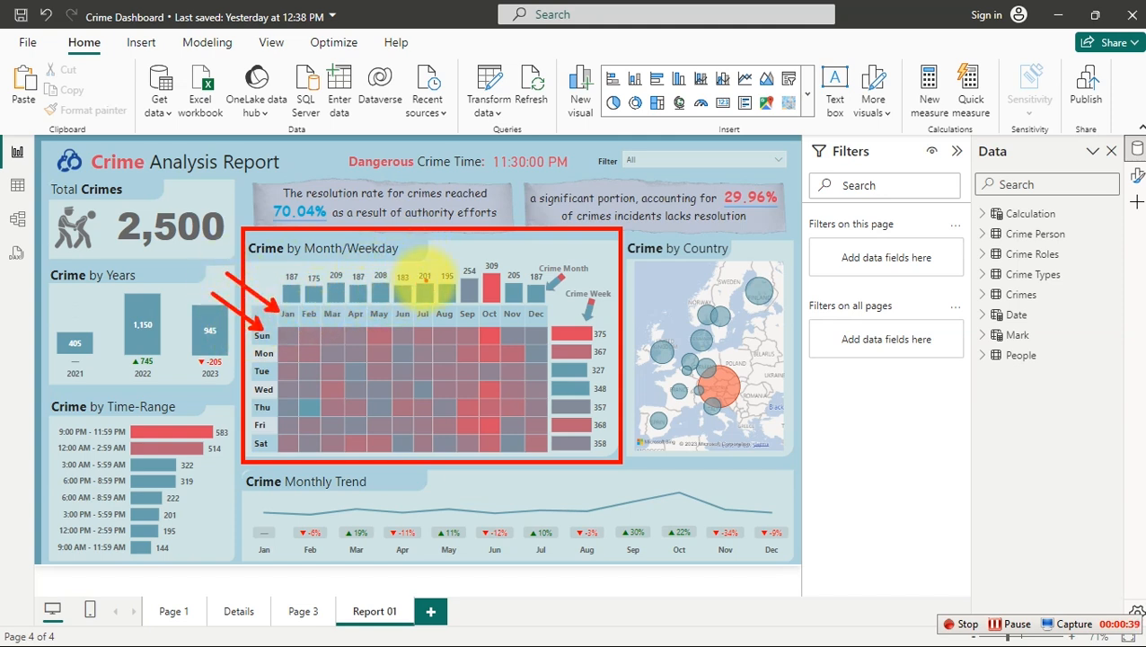
{"action": "mouse_move", "coordinate": [434, 275]}
{"action": "left_mouse_down"}
{"action": "mouse_move", "coordinate": [433, 223]}
{"action": "mouse_move", "coordinate": [455, 187]}
{"action": "mouse_move", "coordinate": [545, 159]}
{"action": "mouse_move", "coordinate": [604, 160]}
{"action": "mouse_move", "coordinate": [614, 128]}
{"action": "mouse_move", "coordinate": [626, 166]}
{"action": "left_mouse_up"}
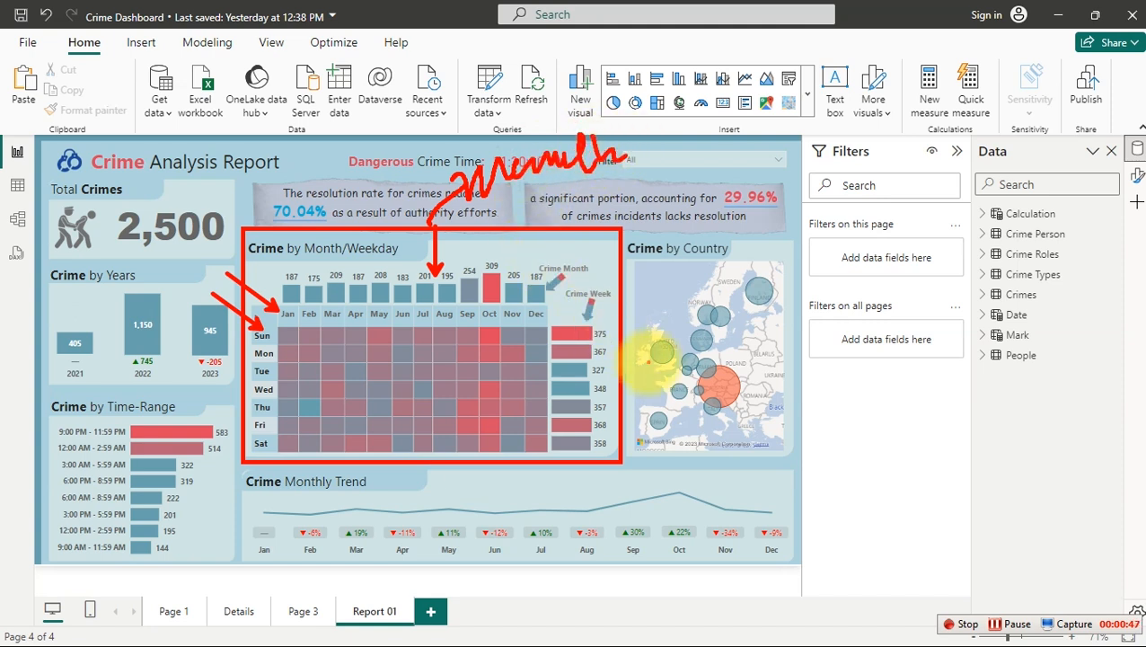
{"action": "left_click_drag", "start_coordinate": [610, 386], "coordinate": [698, 403]}
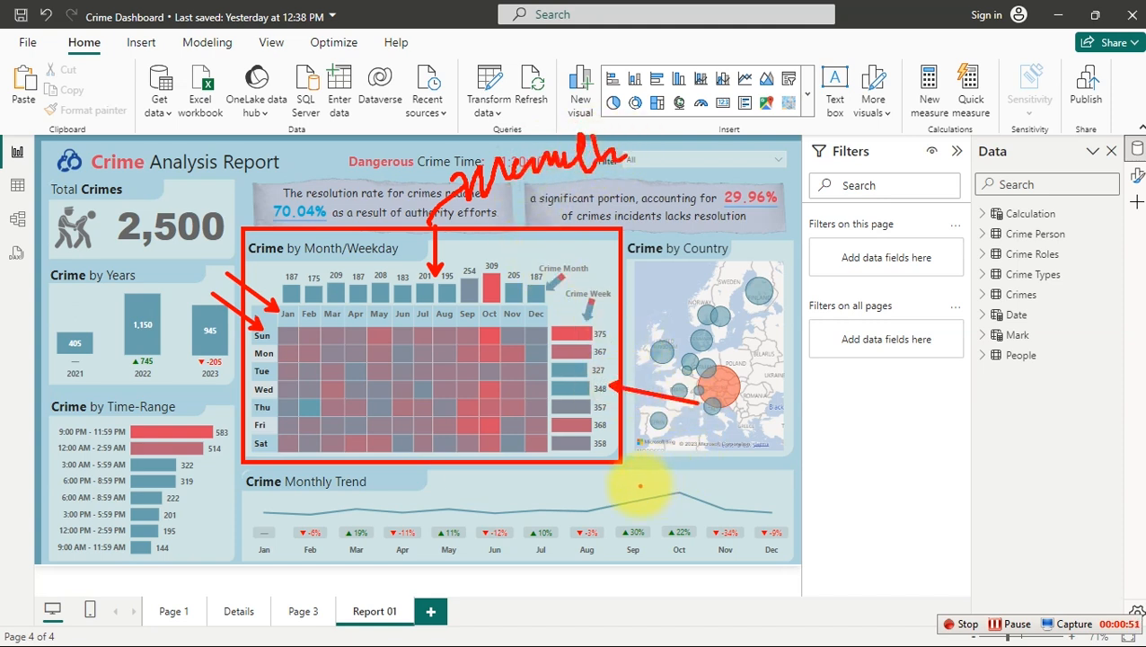
{"action": "mouse_move", "coordinate": [648, 480]}
{"action": "left_mouse_down"}
{"action": "mouse_move", "coordinate": [672, 460]}
{"action": "mouse_move", "coordinate": [724, 466]}
{"action": "mouse_move", "coordinate": [767, 440]}
{"action": "mouse_move", "coordinate": [766, 461]}
{"action": "mouse_move", "coordinate": [670, 522]}
{"action": "left_mouse_up"}
{"action": "left_click_drag", "start_coordinate": [774, 484], "coordinate": [685, 525]}
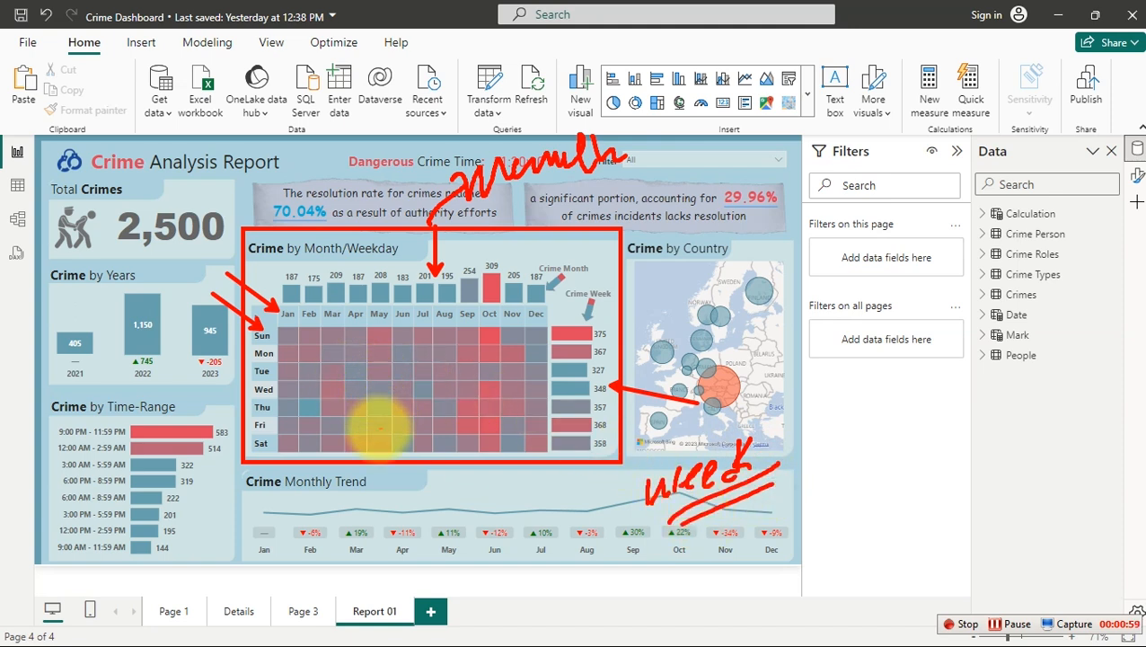
{"action": "left_click_drag", "start_coordinate": [403, 397], "coordinate": [403, 510]}
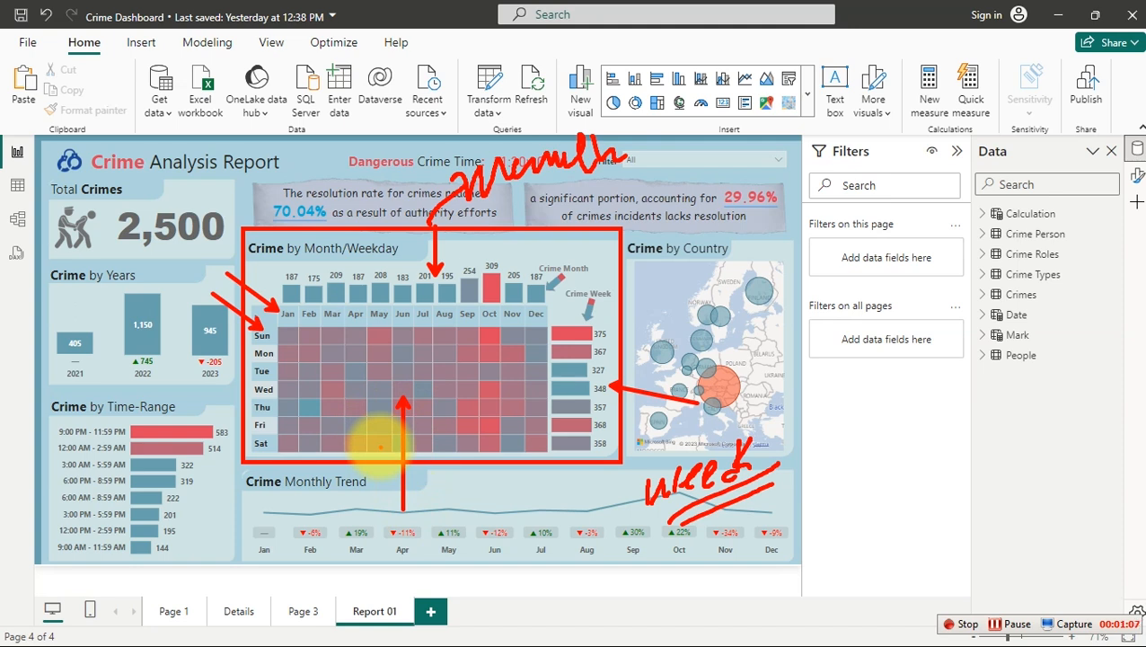
{"action": "key", "text": "Escape"}
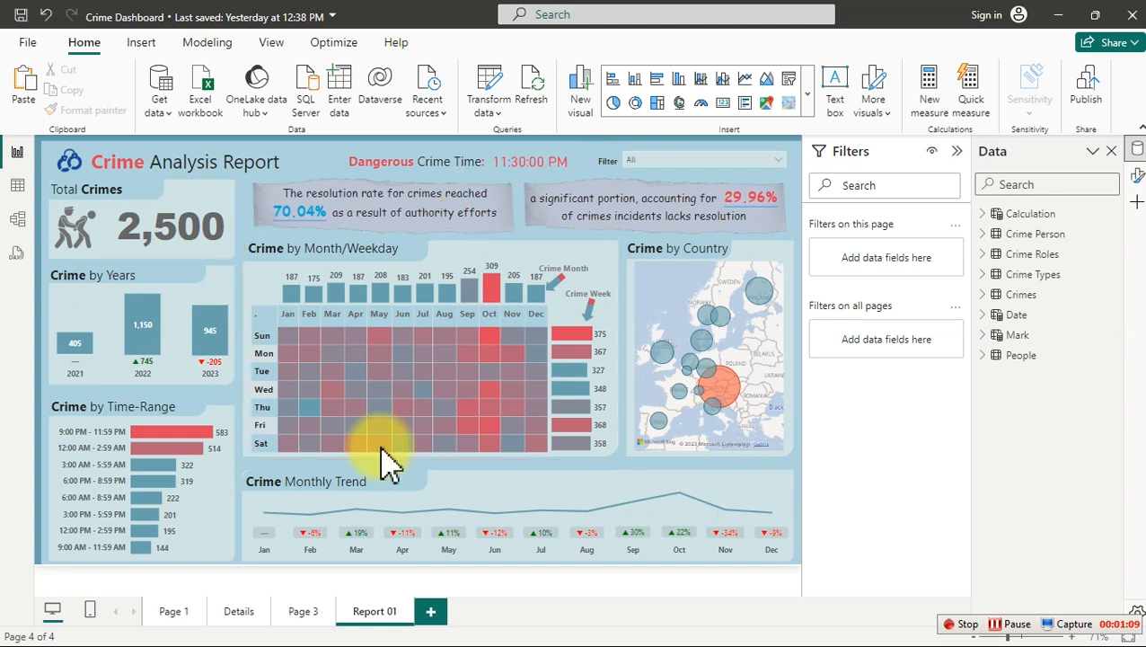
Compare the heat map's October column with its Sunday, Monday and Friday rows and bars, and return to the YouTube Class report.
{"action": "key", "text": "ctrl+2"}
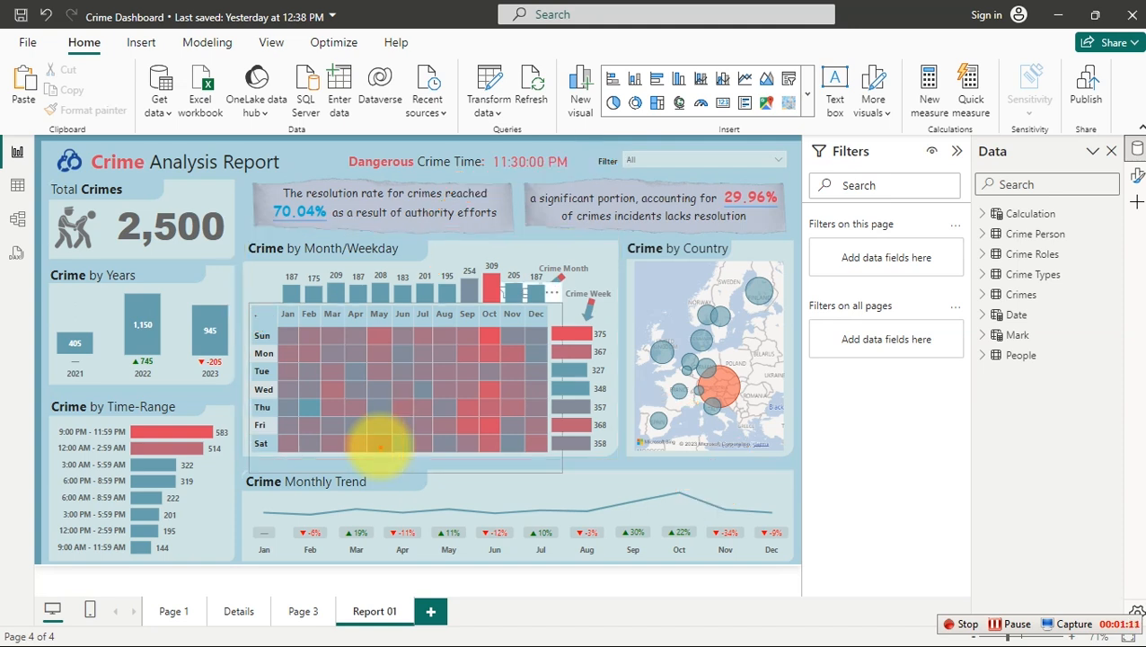
{"action": "left_click_drag", "start_coordinate": [492, 266], "coordinate": [493, 166], "text": "ctrl+shift"}
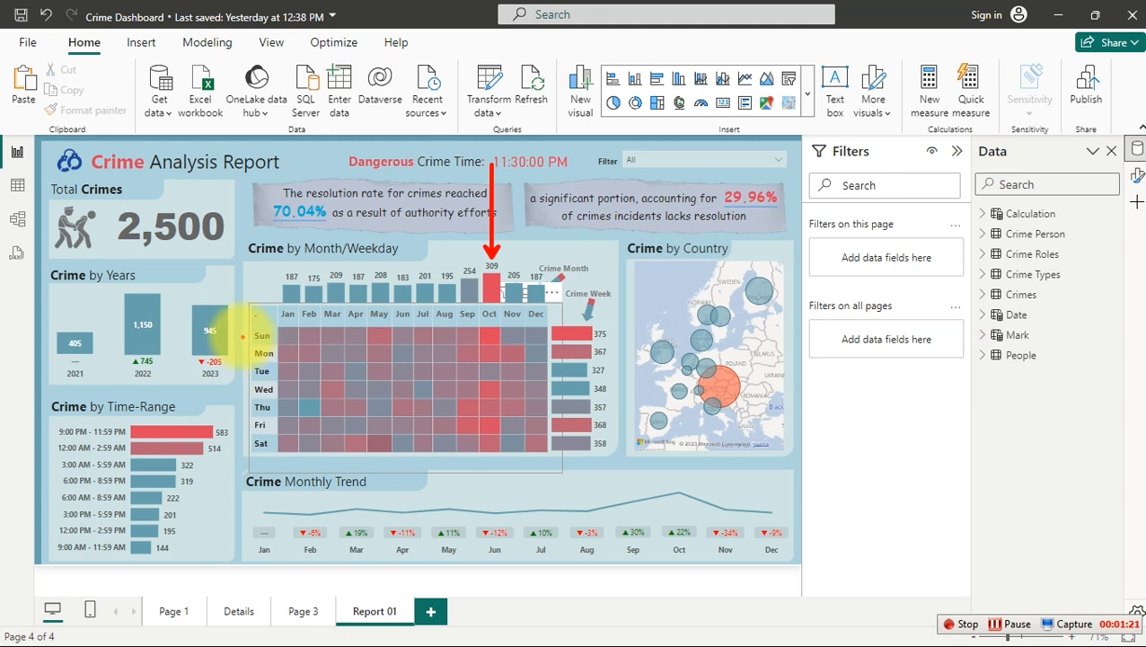
{"action": "left_click", "coordinate": [234, 356]}
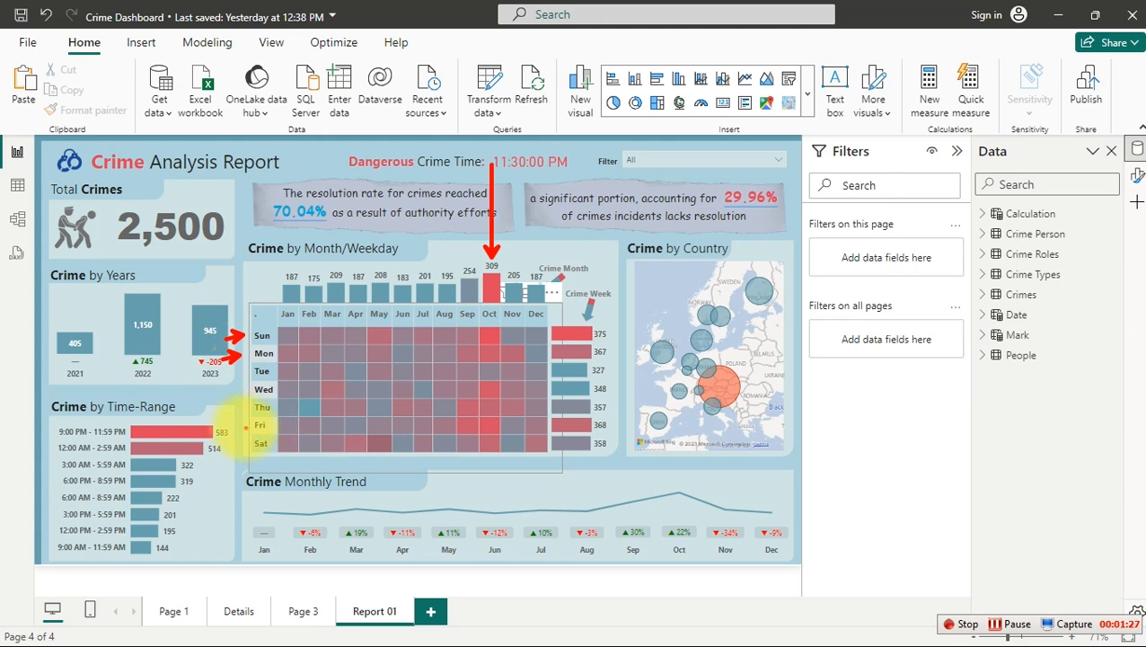
{"action": "left_click", "coordinate": [244, 423]}
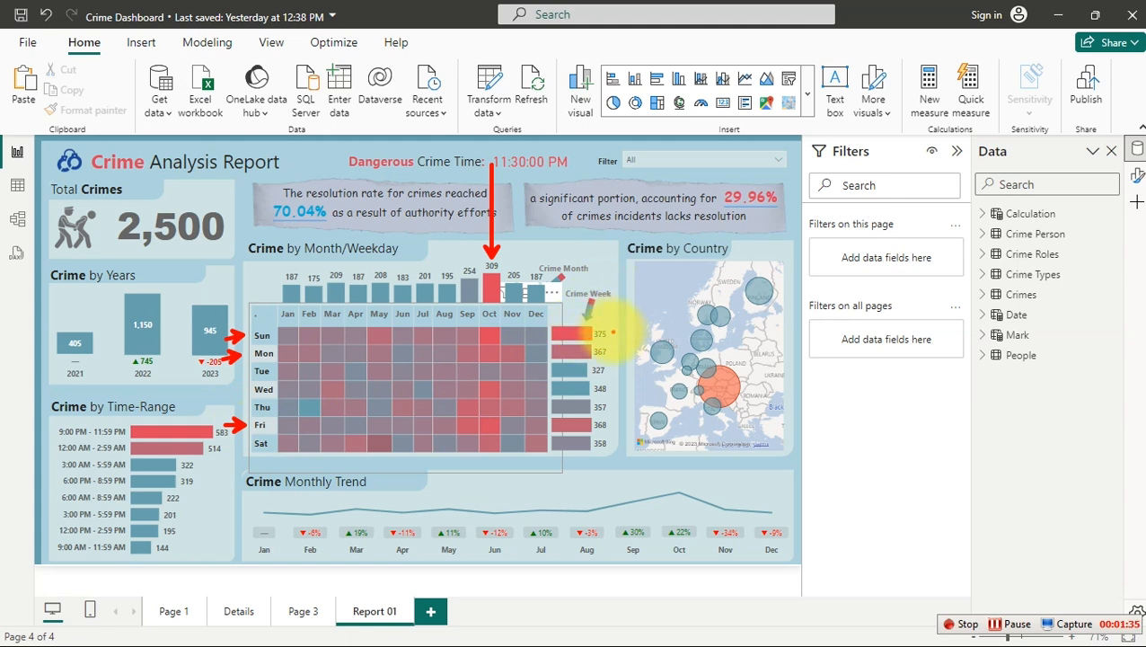
{"action": "left_click", "coordinate": [627, 329]}
{"action": "left_click", "coordinate": [628, 351]}
{"action": "left_click", "coordinate": [629, 424]}
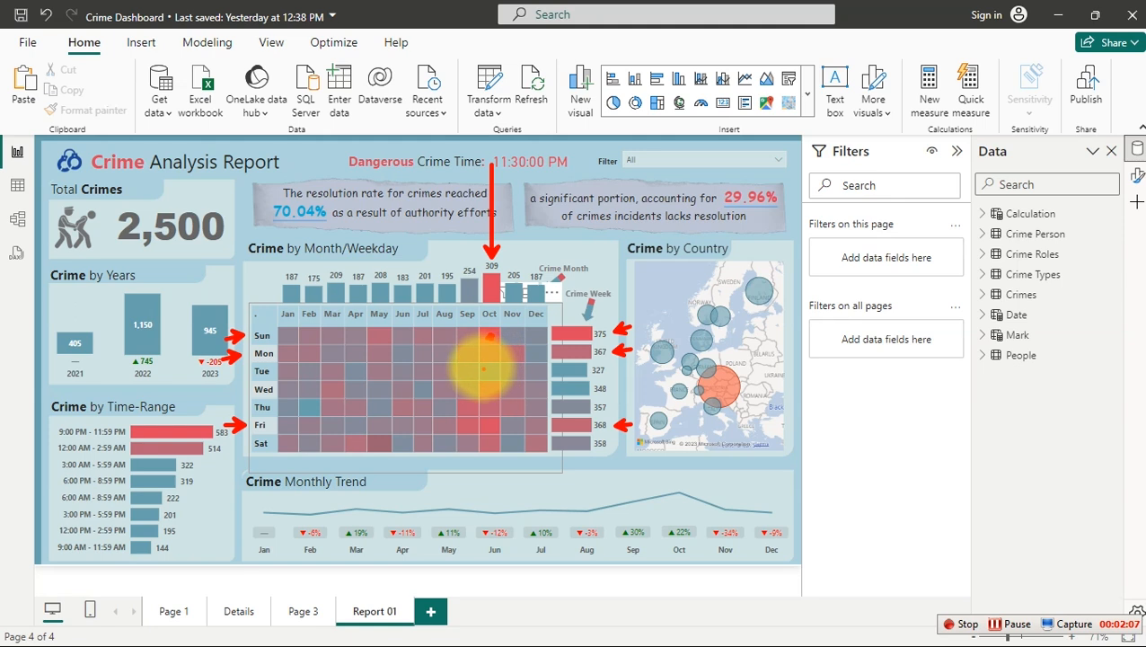
{"action": "left_click_drag", "start_coordinate": [490, 355], "coordinate": [486, 342]}
{"action": "left_click_drag", "start_coordinate": [489, 386], "coordinate": [494, 445]}
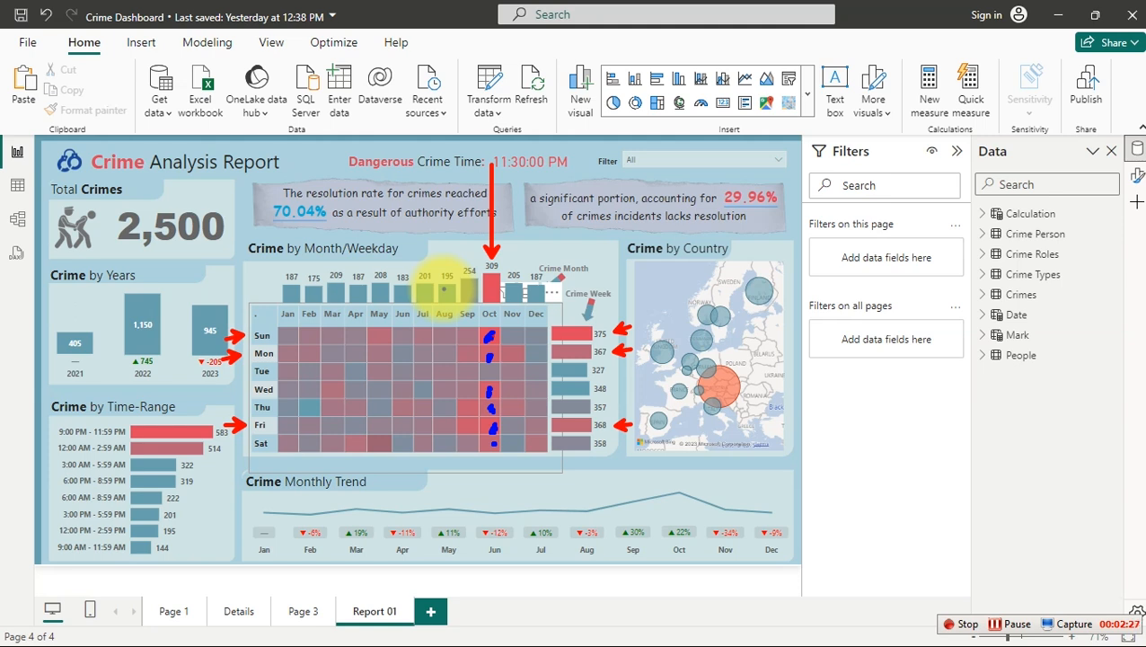
{"action": "key", "text": "Escape"}
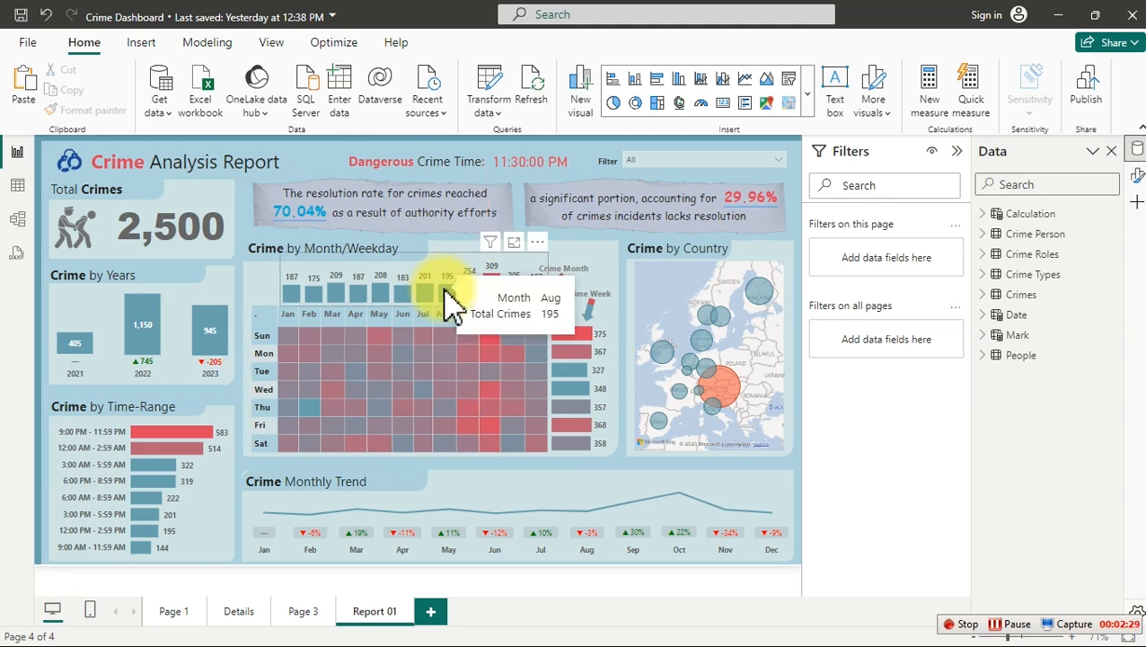
{"action": "left_click", "coordinate": [1060, 11]}
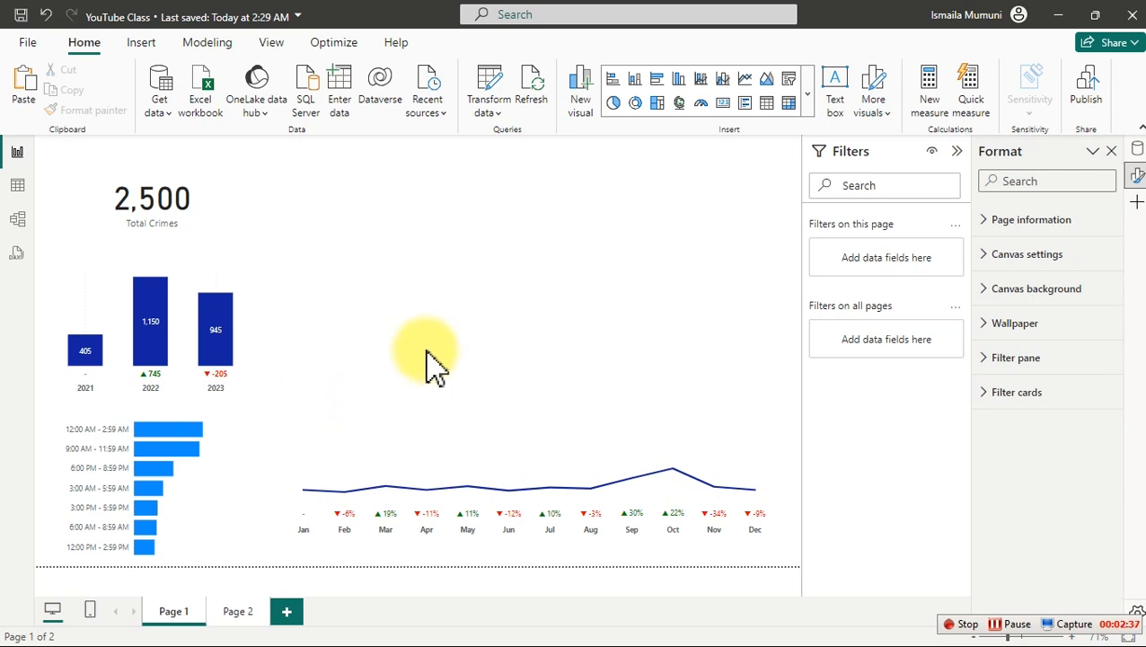
Insert an empty matrix visual on Page 1 and move it into the free area above the monthly trend line.
{"action": "left_click", "coordinate": [788, 104]}
{"action": "left_click_drag", "start_coordinate": [511, 217], "coordinate": [491, 326]}
{"action": "left_click_drag", "start_coordinate": [267, 322], "coordinate": [372, 341]}
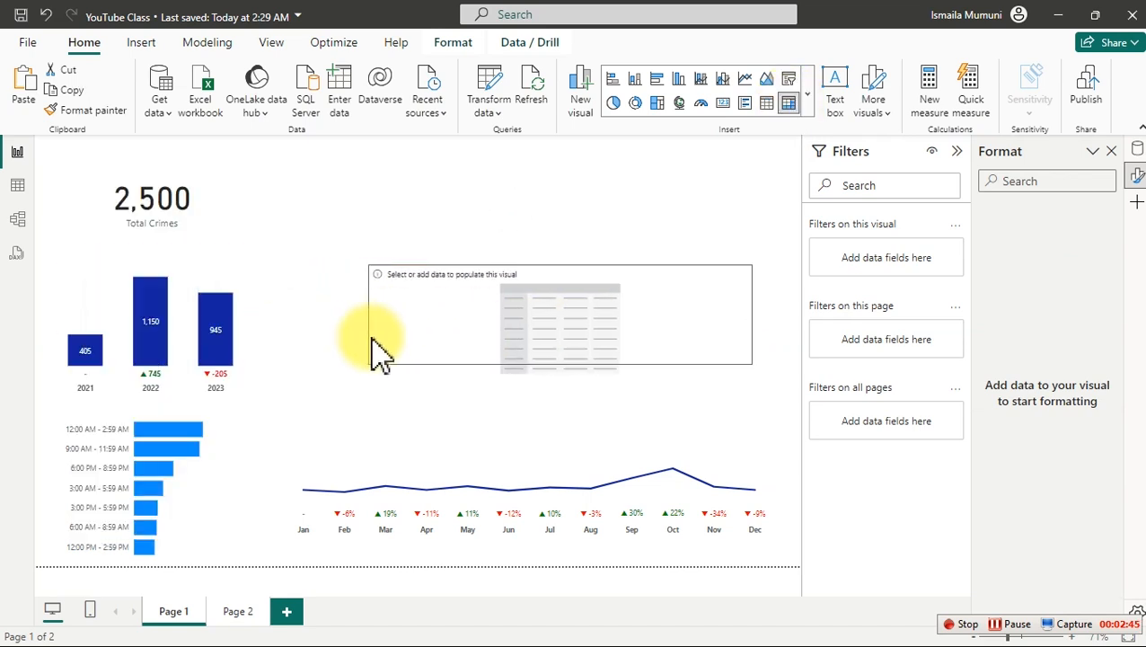
Make the empty matrix taller and narrower, and position it just above the monthly trend line beside the yearly chart.
{"action": "left_click_drag", "start_coordinate": [562, 361], "coordinate": [550, 437]}
{"action": "left_click_drag", "start_coordinate": [631, 359], "coordinate": [593, 344]}
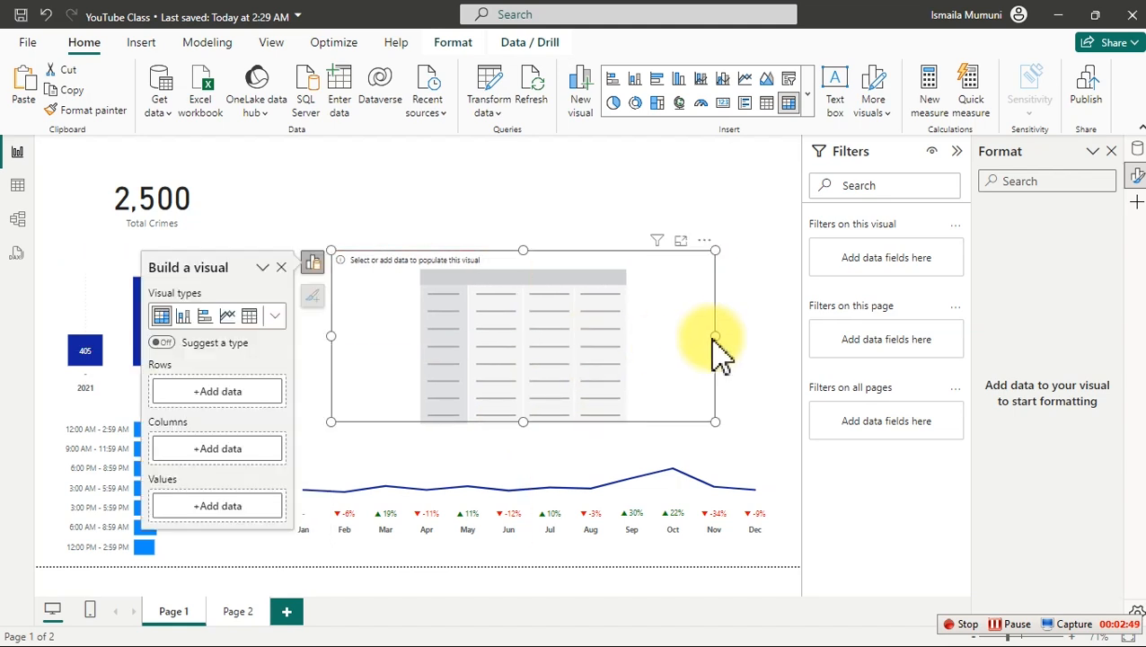
{"action": "left_click_drag", "start_coordinate": [715, 336], "coordinate": [640, 334]}
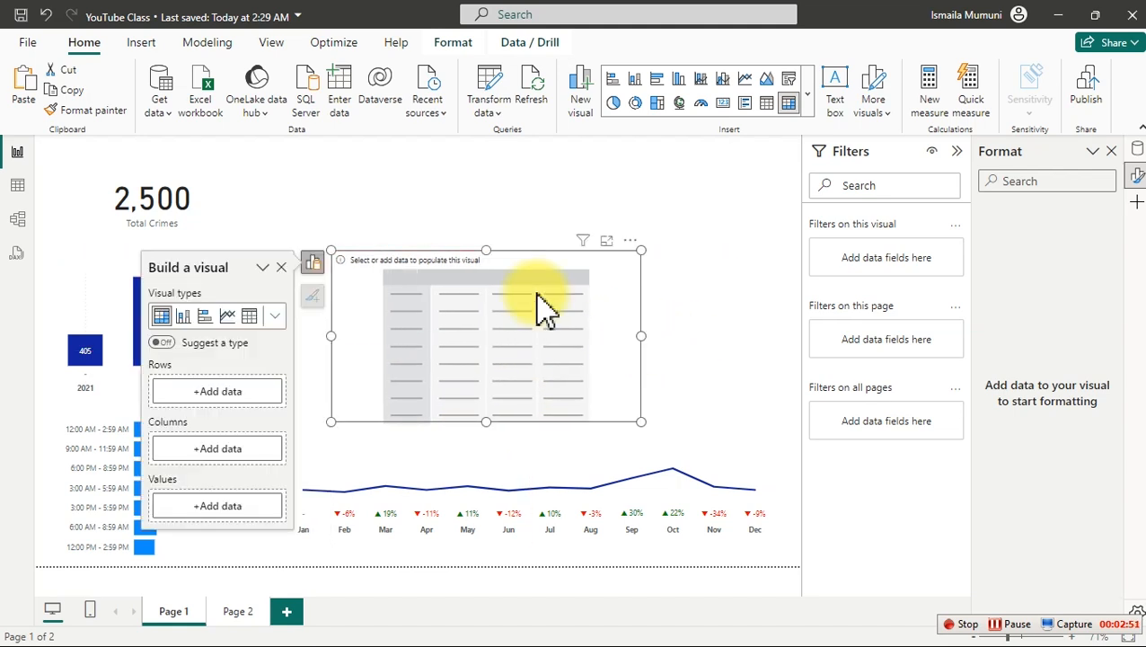
{"action": "mouse_move", "coordinate": [486, 249]}
{"action": "left_mouse_down"}
{"action": "mouse_move", "coordinate": [488, 239]}
{"action": "mouse_move", "coordinate": [489, 251]}
{"action": "left_mouse_up"}
{"action": "mouse_move", "coordinate": [496, 294]}
{"action": "left_mouse_down"}
{"action": "mouse_move", "coordinate": [491, 328]}
{"action": "mouse_move", "coordinate": [492, 310]}
{"action": "left_mouse_up"}
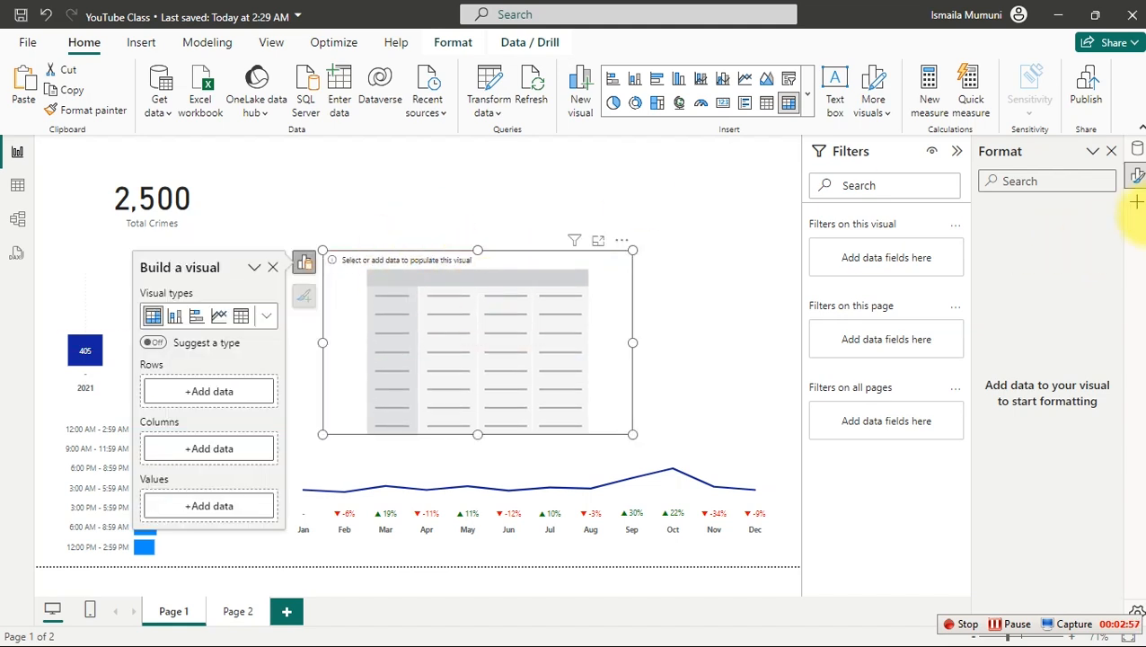
Look through the DateTable fields for one to use as the matrix rows.
{"action": "left_click", "coordinate": [1134, 151]}
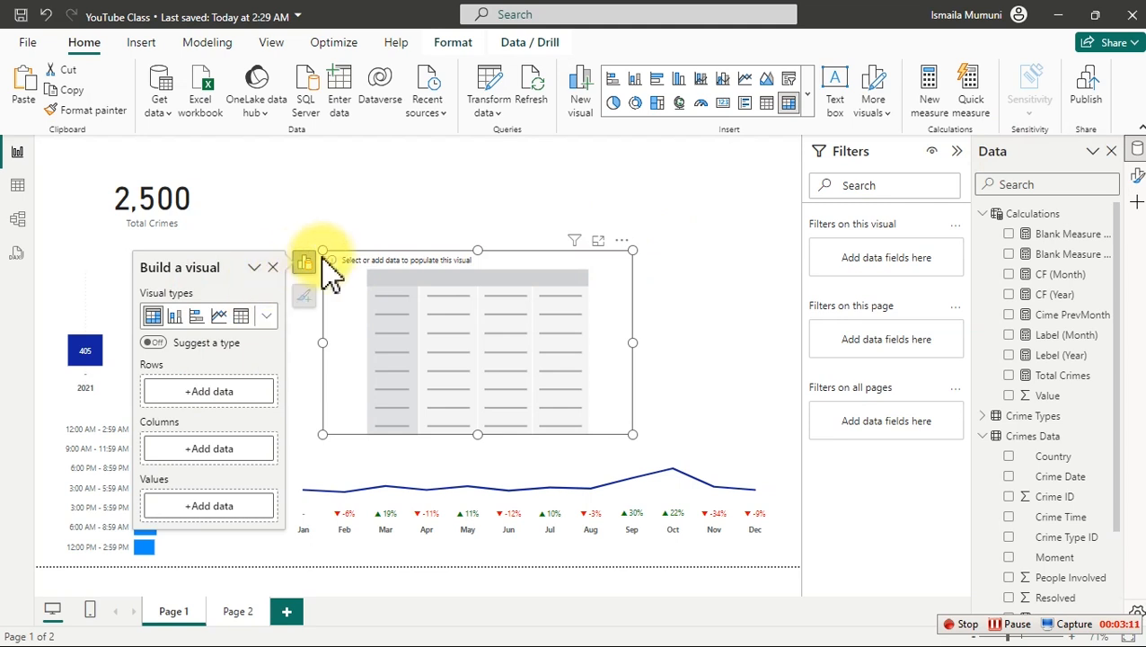
{"action": "left_click", "coordinate": [224, 400]}
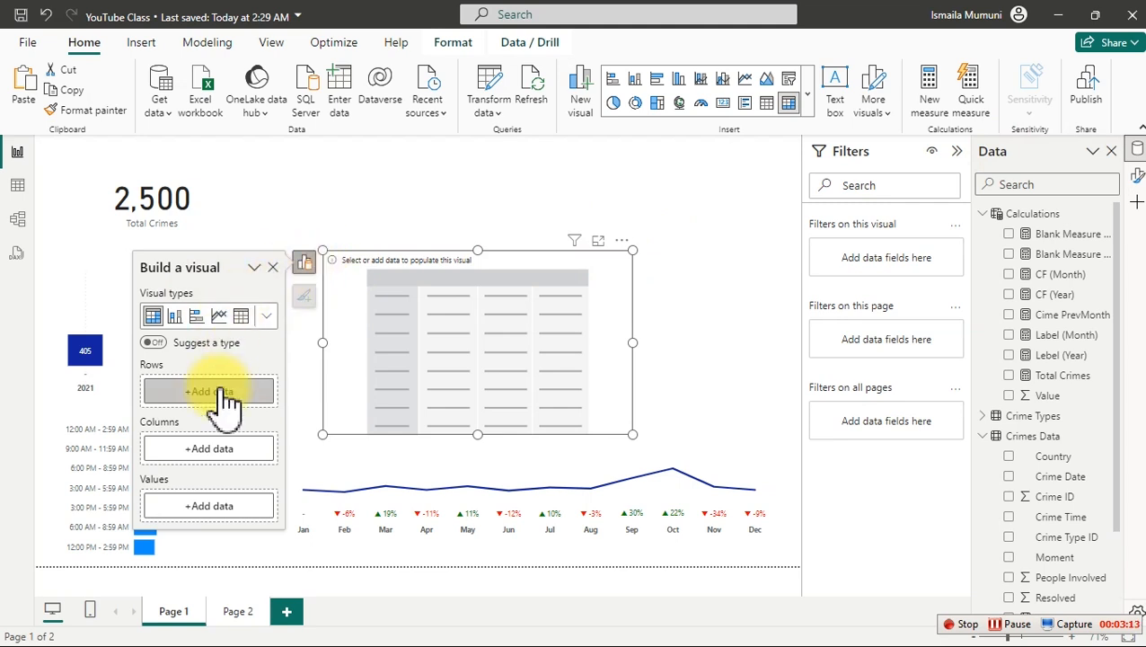
{"action": "left_click", "coordinate": [225, 400]}
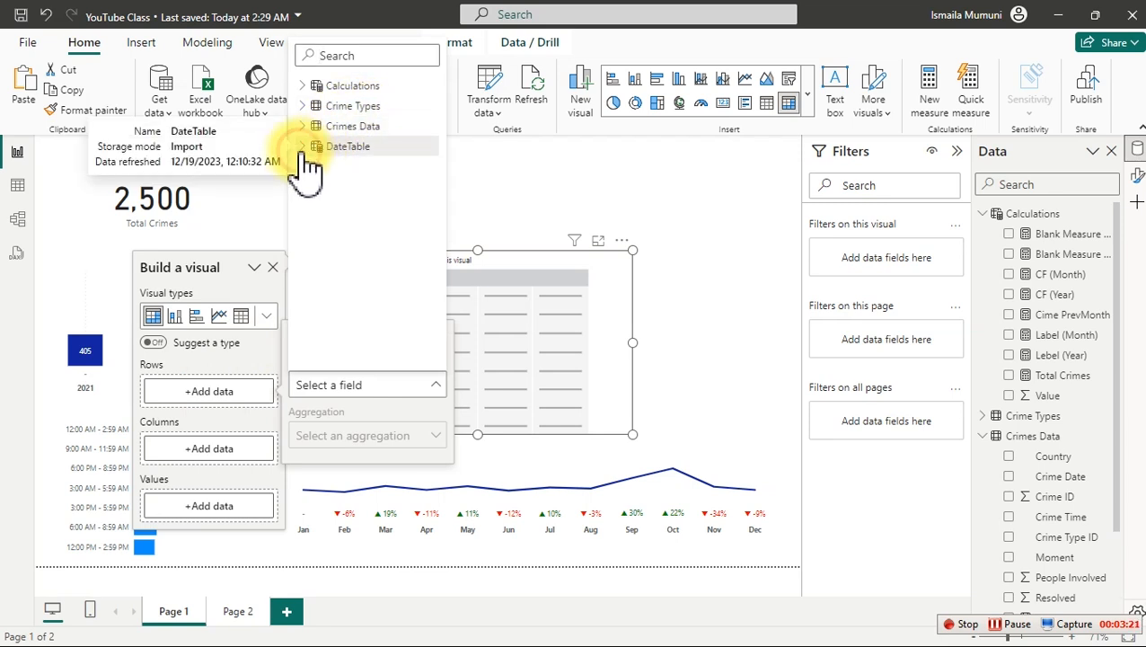
{"action": "left_click", "coordinate": [307, 150]}
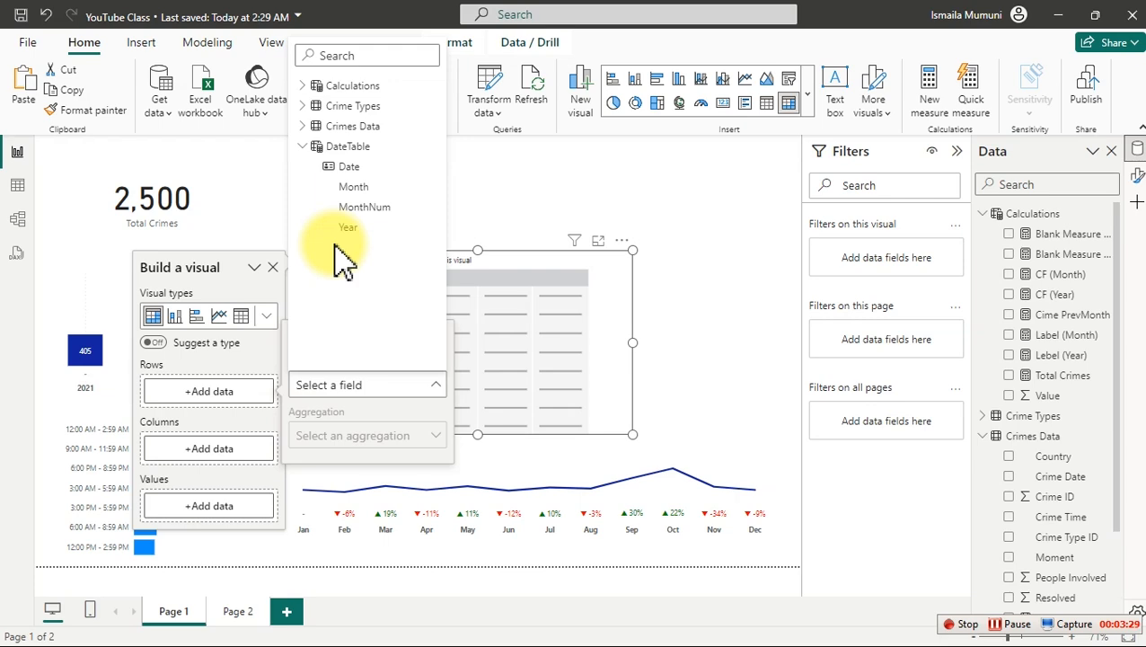
Switch to the table view and open the DateTable's formula by way of its Month column.
{"action": "left_click", "coordinate": [22, 194]}
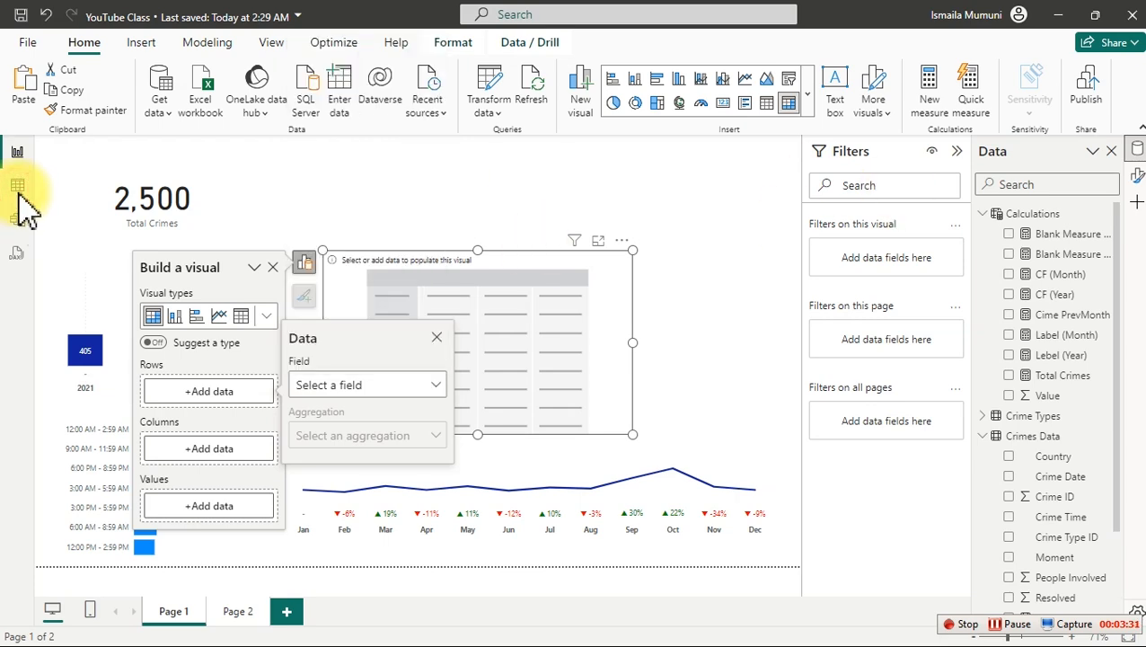
{"action": "left_click", "coordinate": [18, 189]}
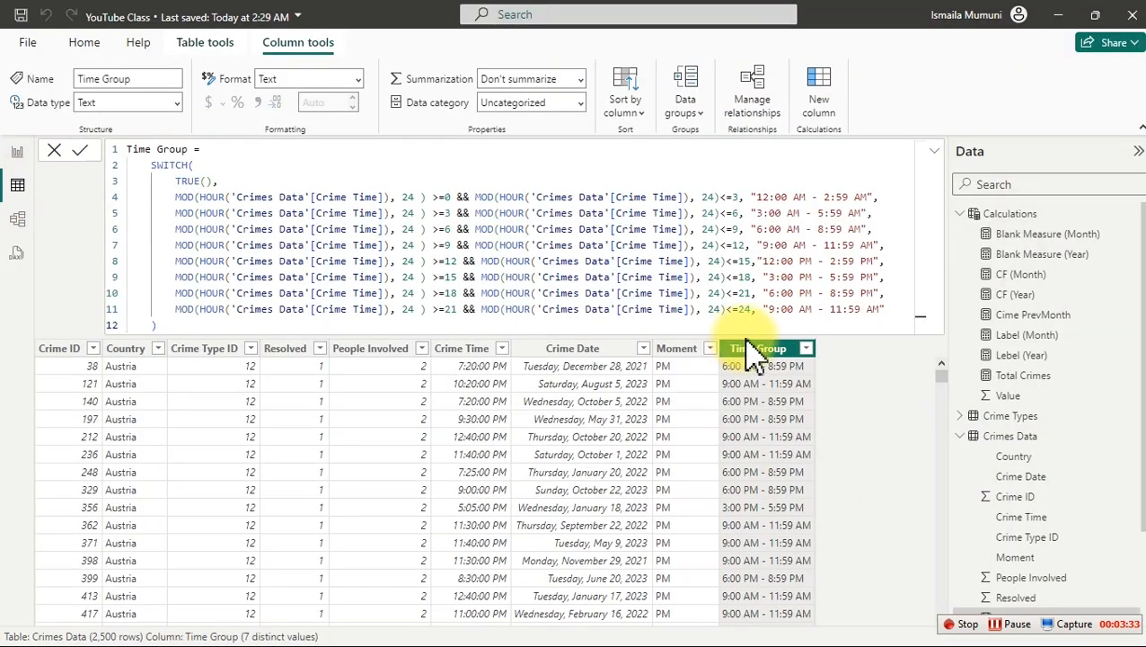
{"action": "left_click", "coordinate": [972, 217]}
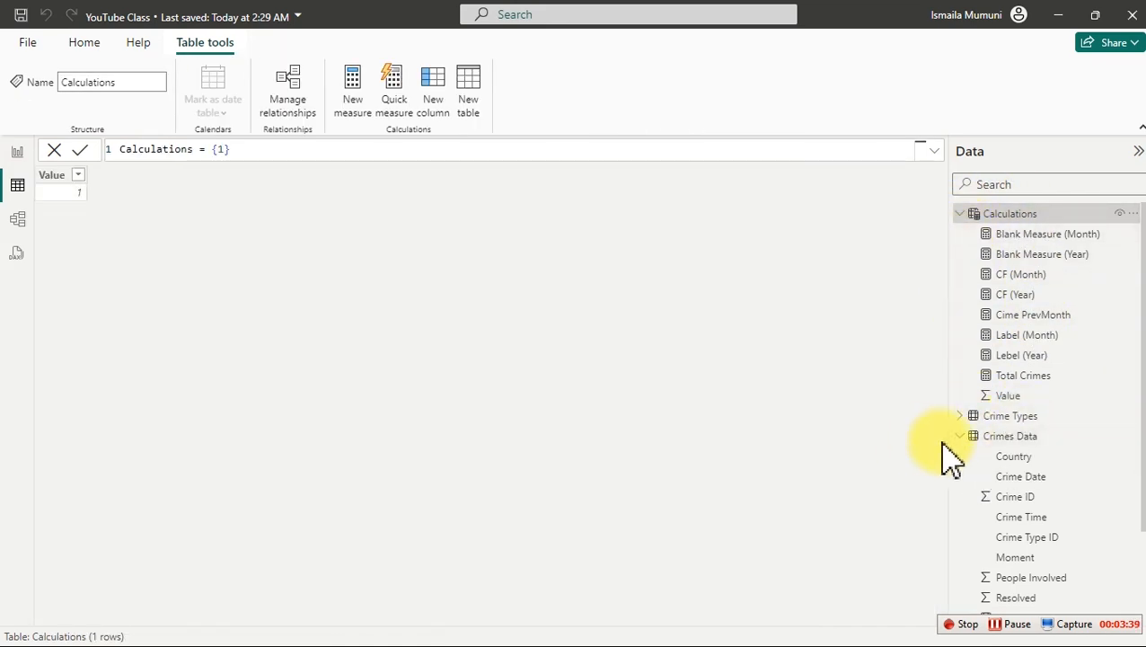
{"action": "left_click", "coordinate": [966, 436]}
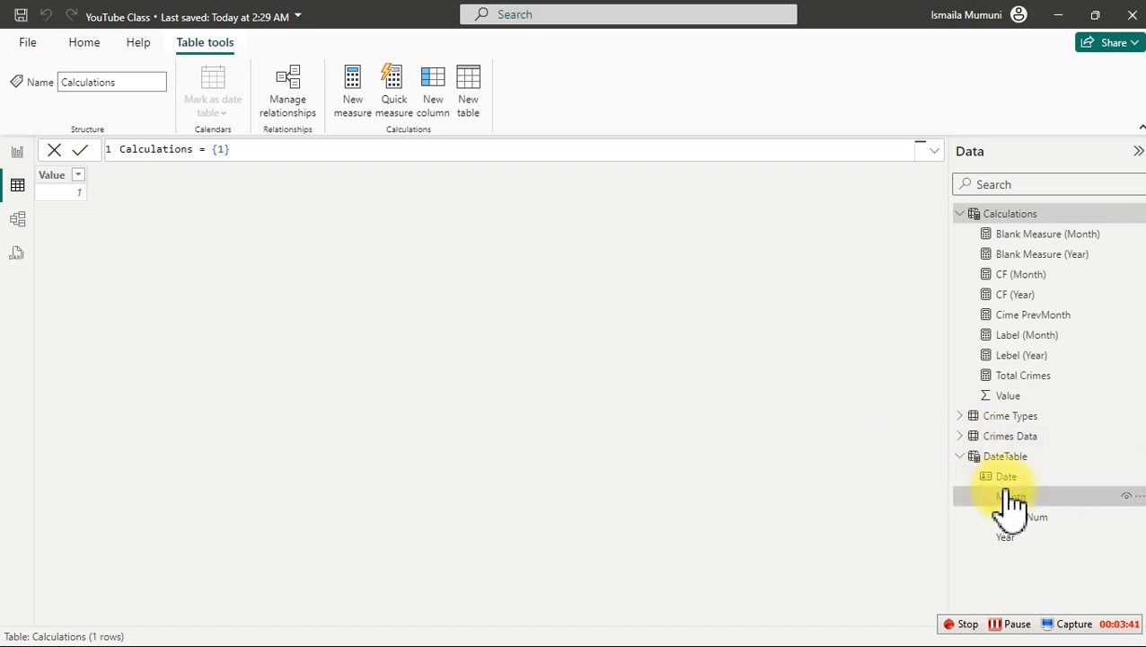
{"action": "left_click", "coordinate": [1010, 497]}
Add a "Weekday" column to the DateTable formula after MonthNum, defined as FORMAT([Date],"ddd").
{"action": "left_click", "coordinate": [338, 344]}
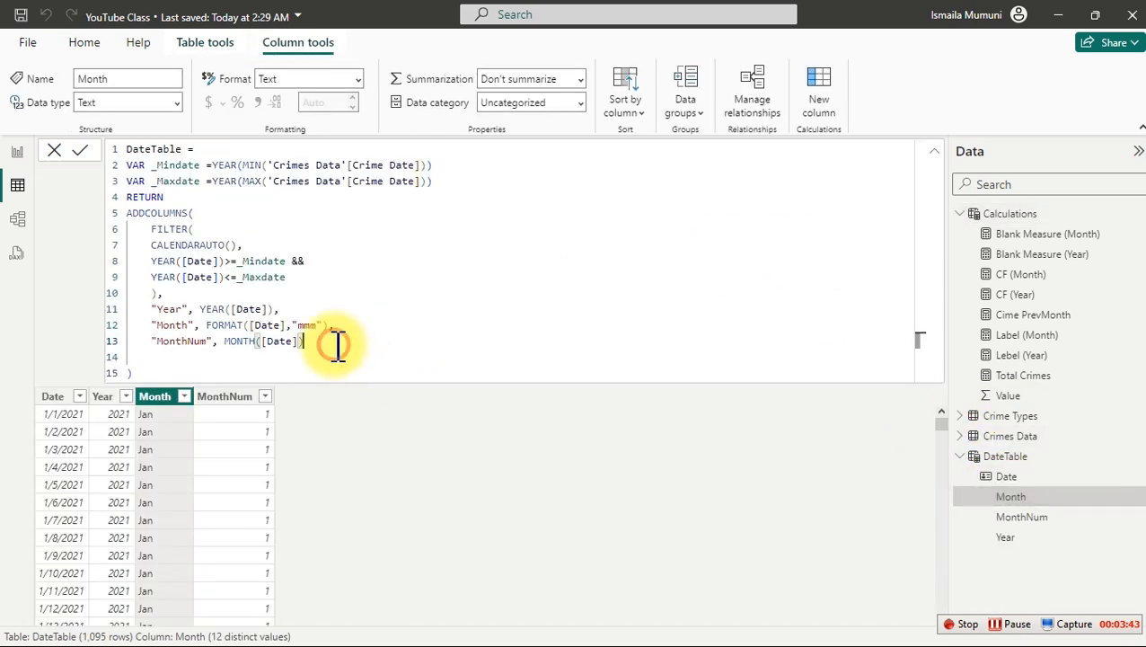
{"action": "type", "text": ","}
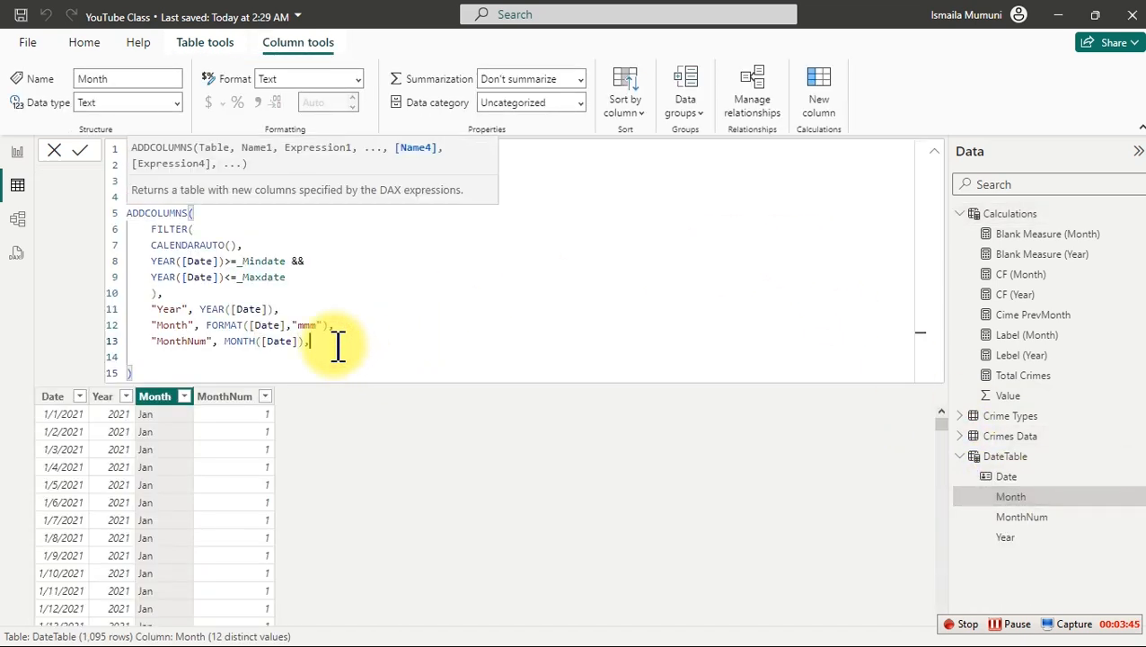
{"action": "key", "text": "Return"}
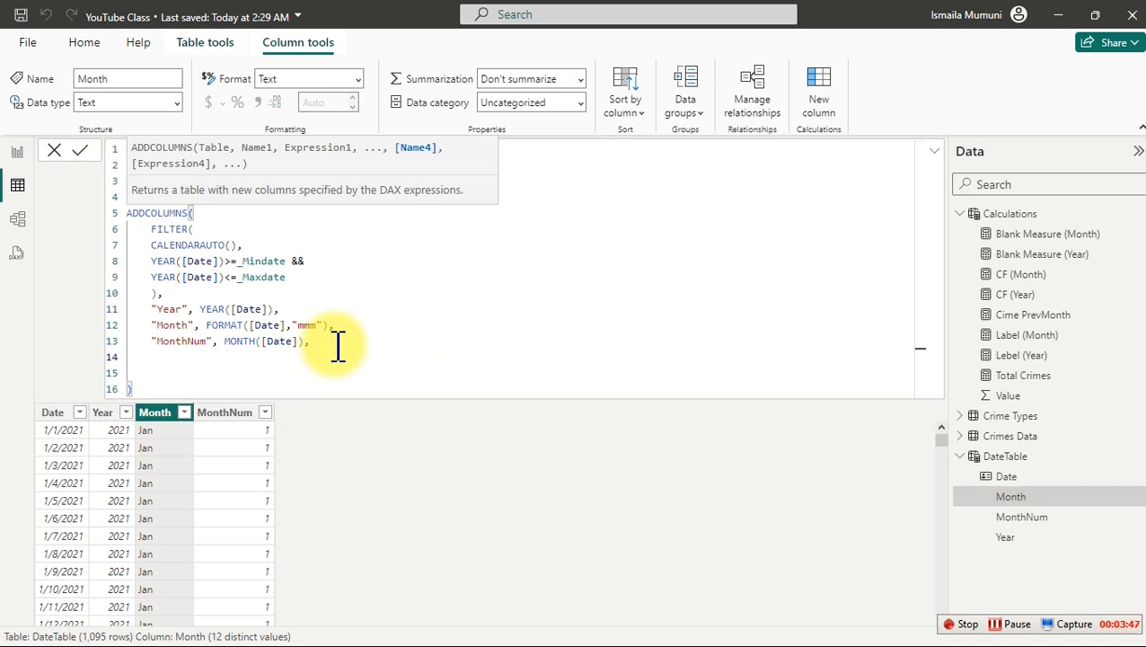
{"action": "type", "text": "\"Weekday\","}
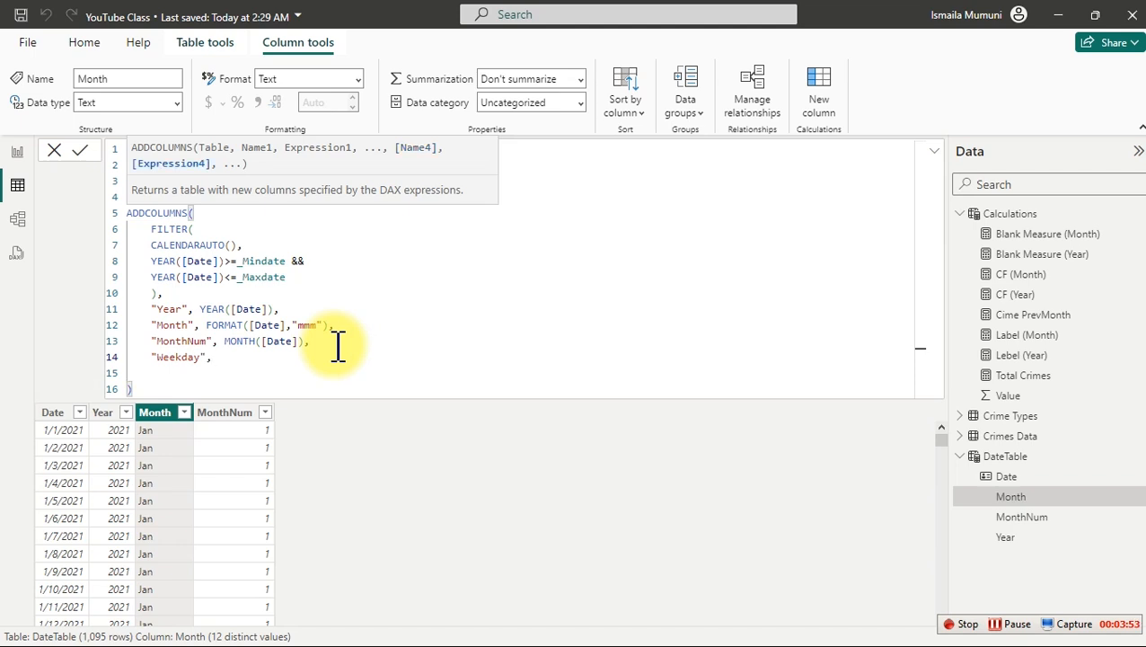
{"action": "type", "text": " Form"}
{"action": "key", "text": "Tab"}
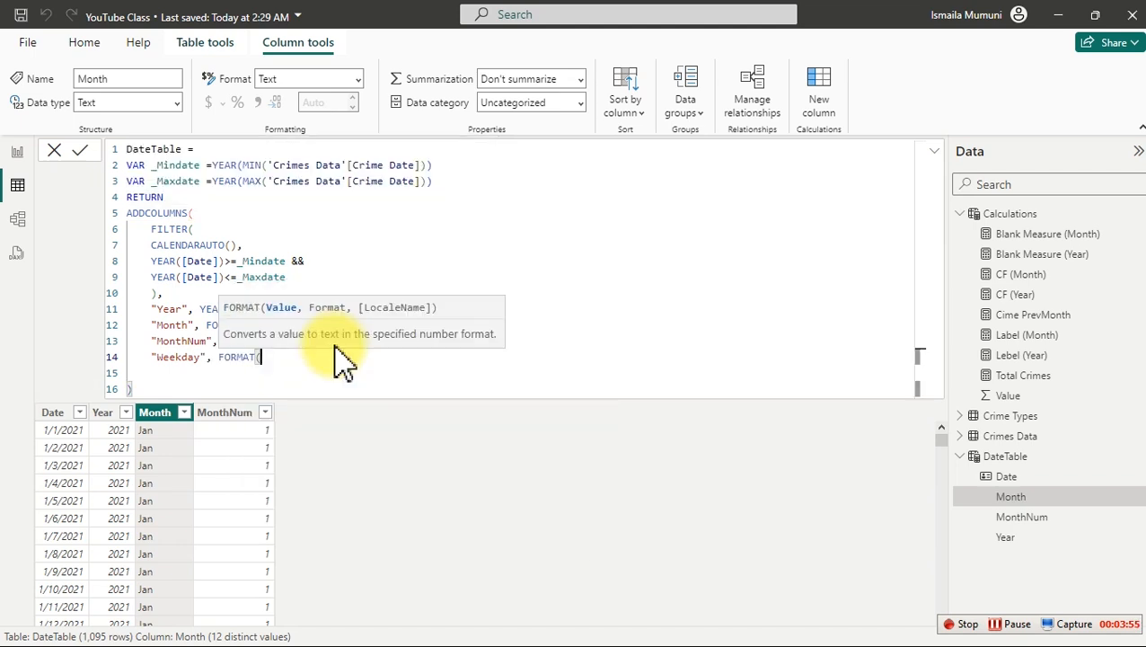
{"action": "type", "text": "["}
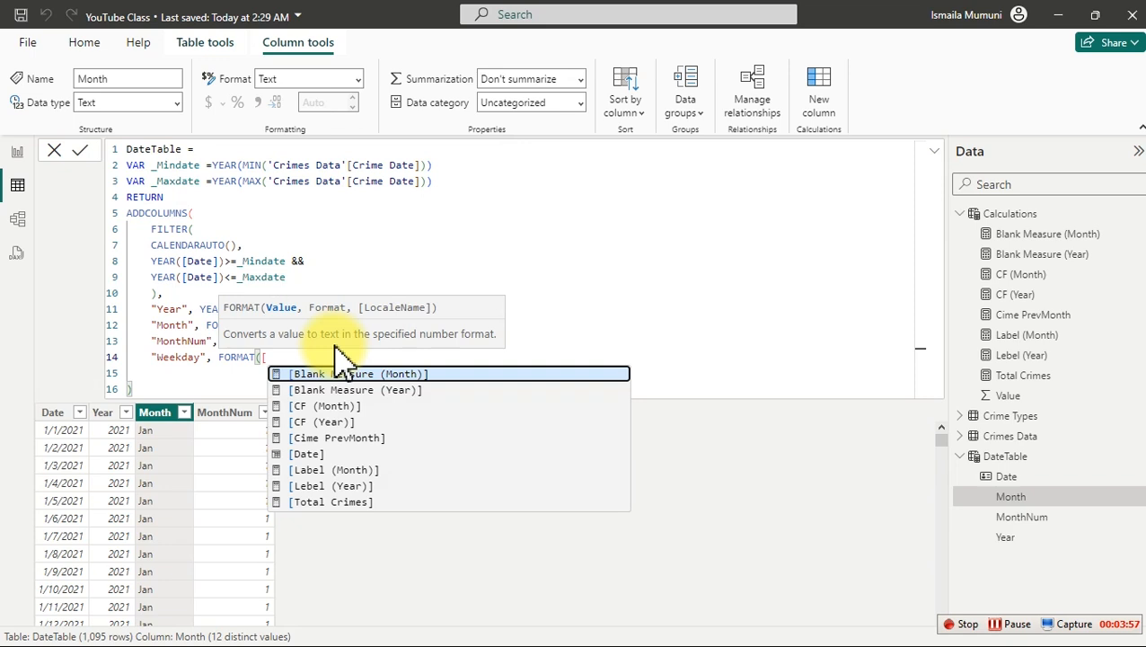
{"action": "type", "text": "dat"}
{"action": "key", "text": "Tab"}
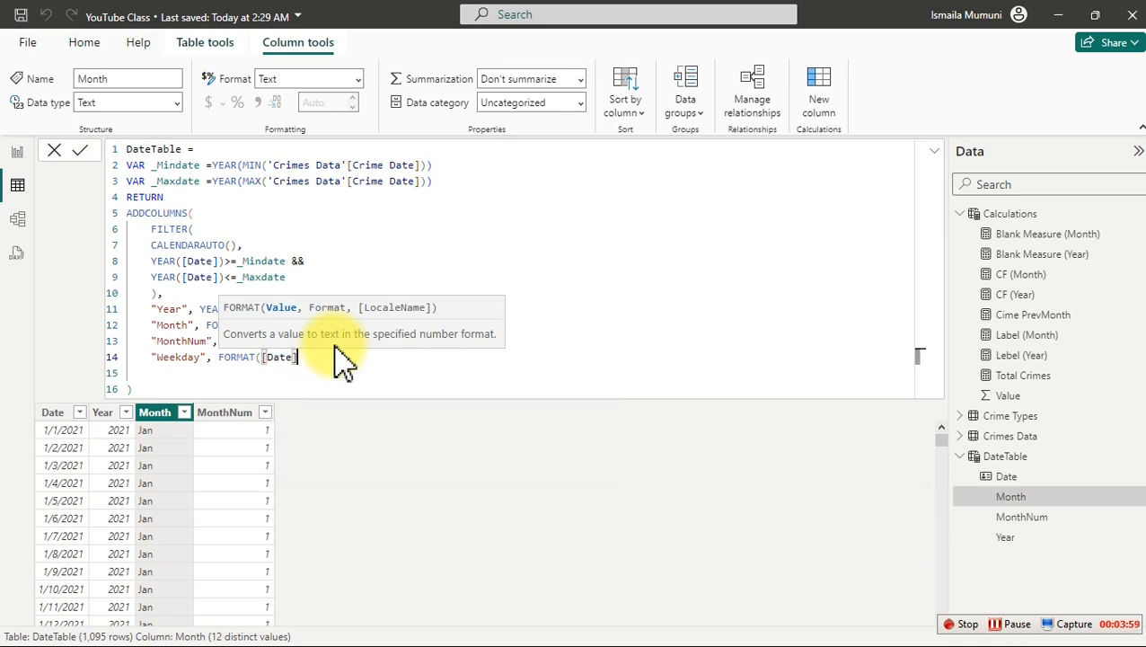
{"action": "type", "text": ",\"ddd\""}
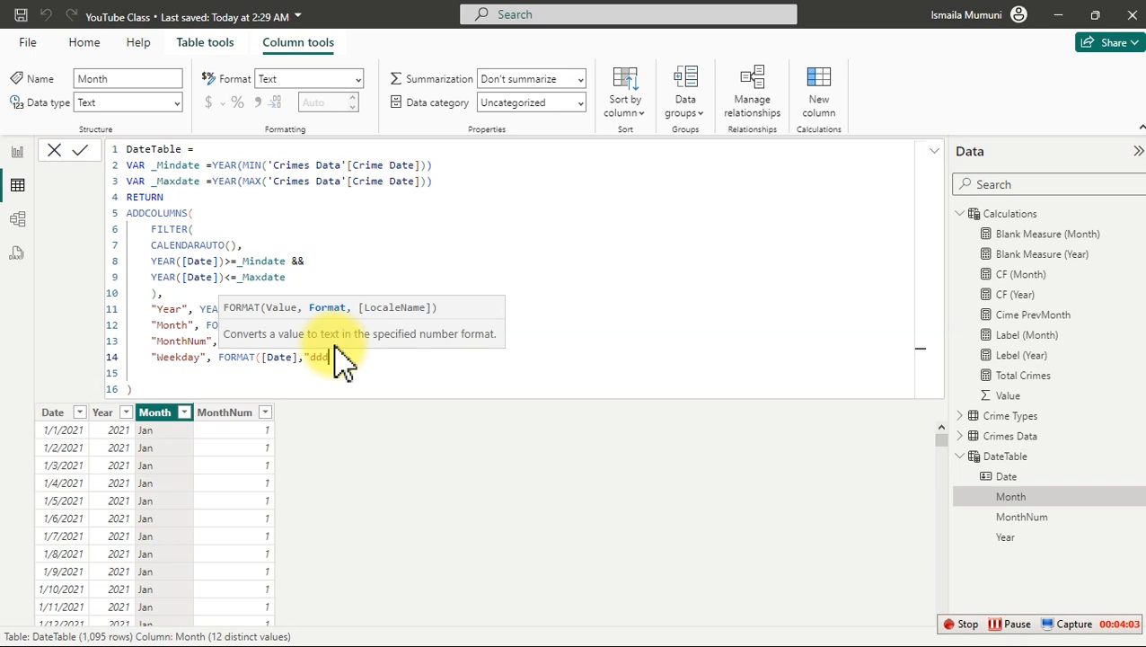
{"action": "type", "text": ")"}
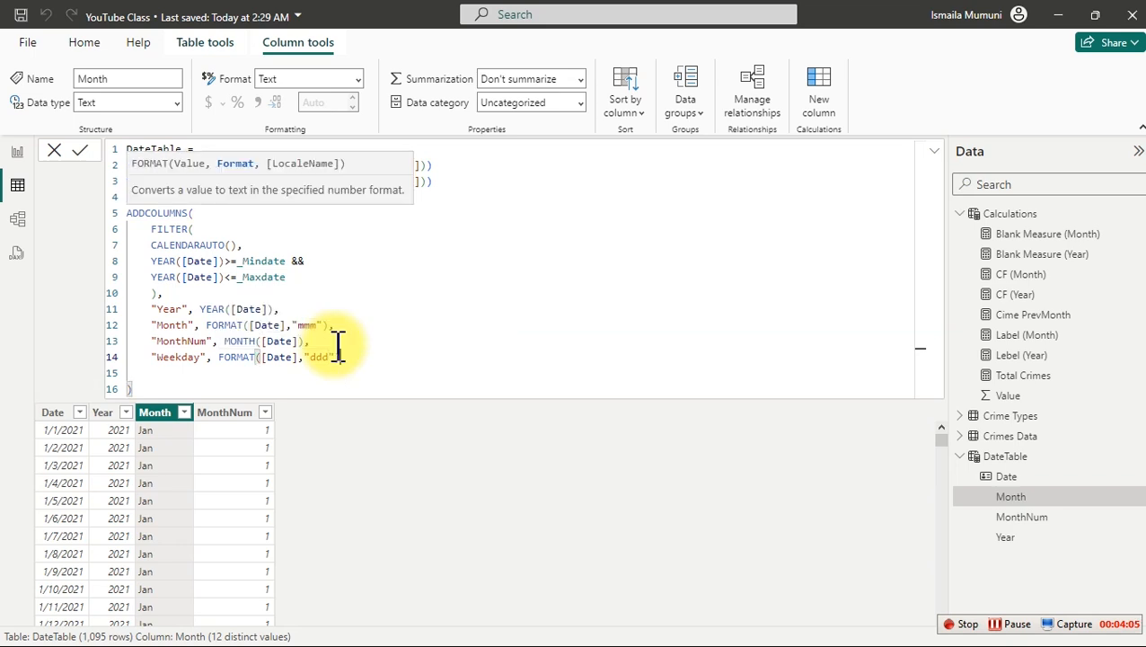
Add a "WeekNum" column defined as WEEKDAY([Date]) after Weekday in the DateTable formula, and commit the formula.
{"action": "type", "text": ","}
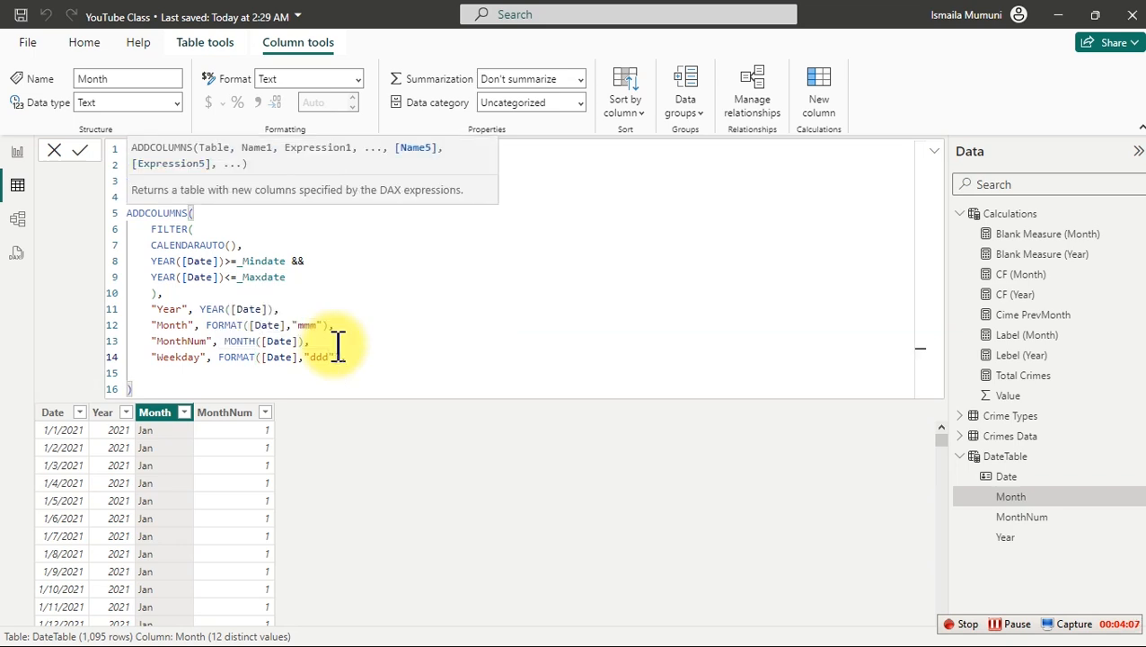
{"action": "key", "text": "Return"}
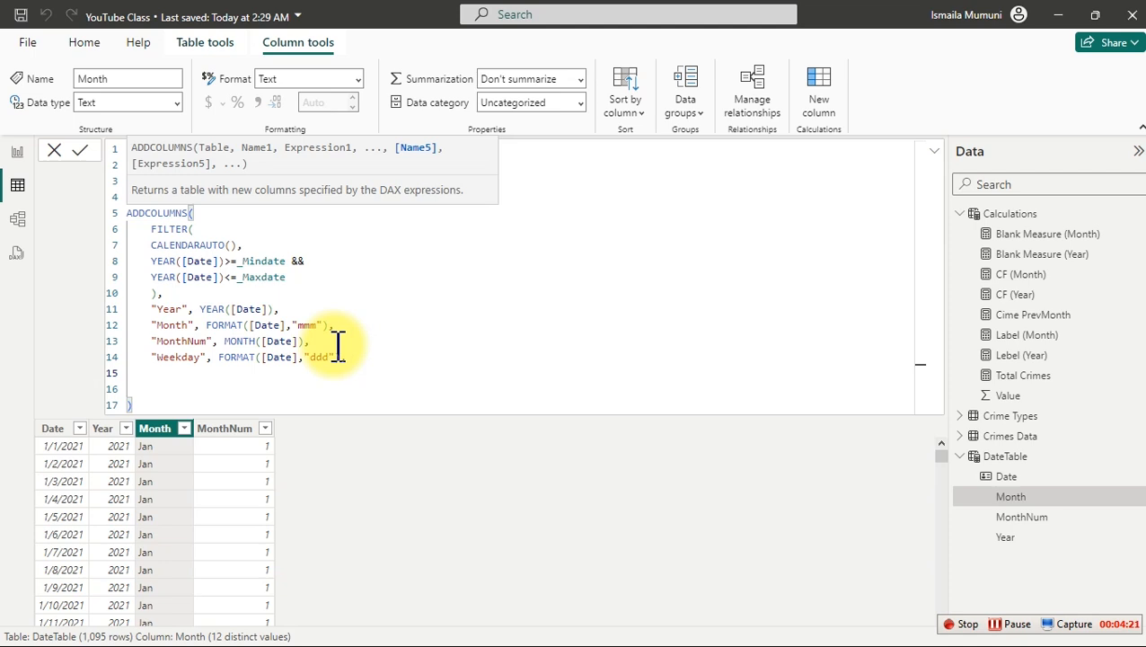
{"action": "type", "text": "\"WeekNum\",wee"}
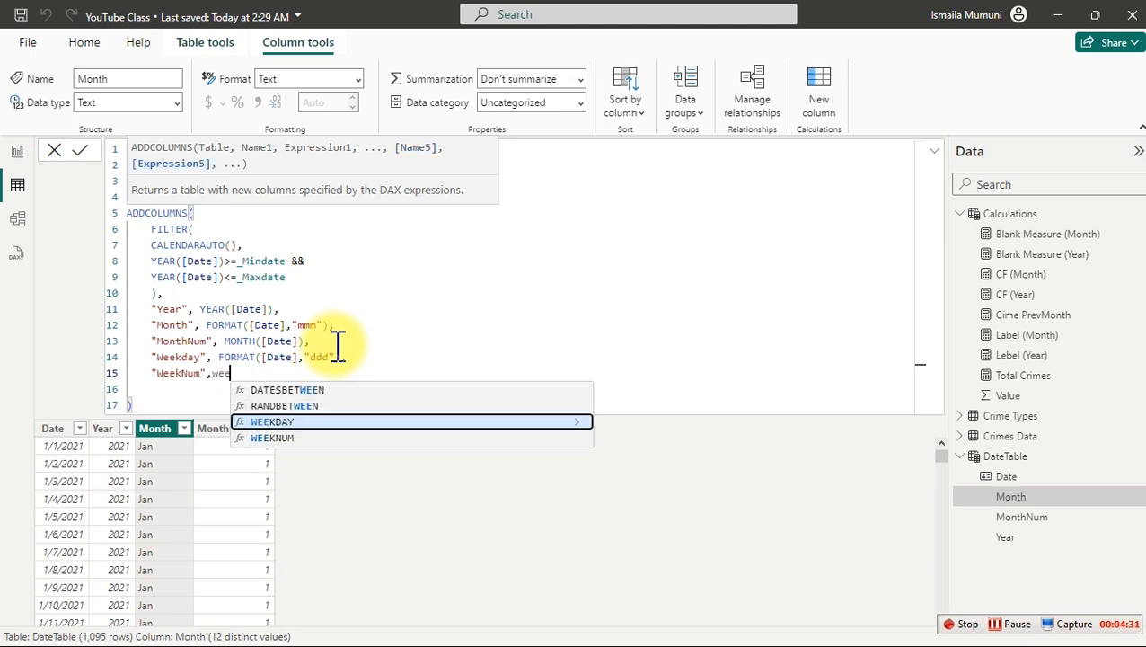
{"action": "key", "text": "BackSpace"}
{"action": "key", "text": "BackSpace"}
{"action": "key", "text": "BackSpace"}
{"action": "type", "text": "wee"}
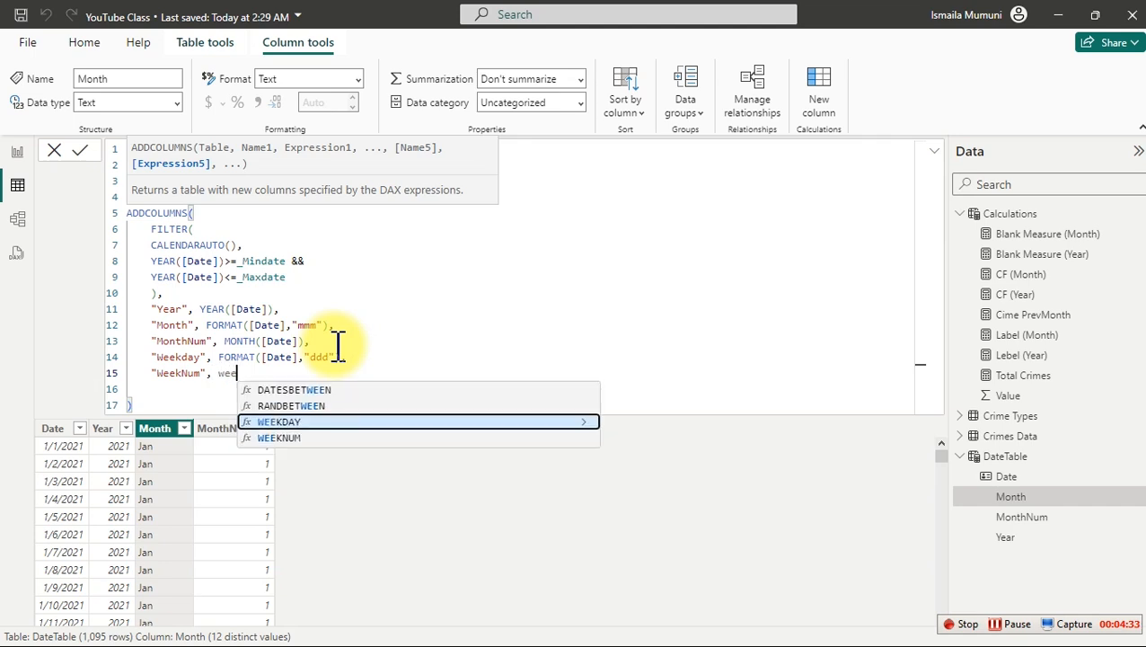
{"action": "key", "text": "Tab"}
{"action": "type", "text": "[Date"}
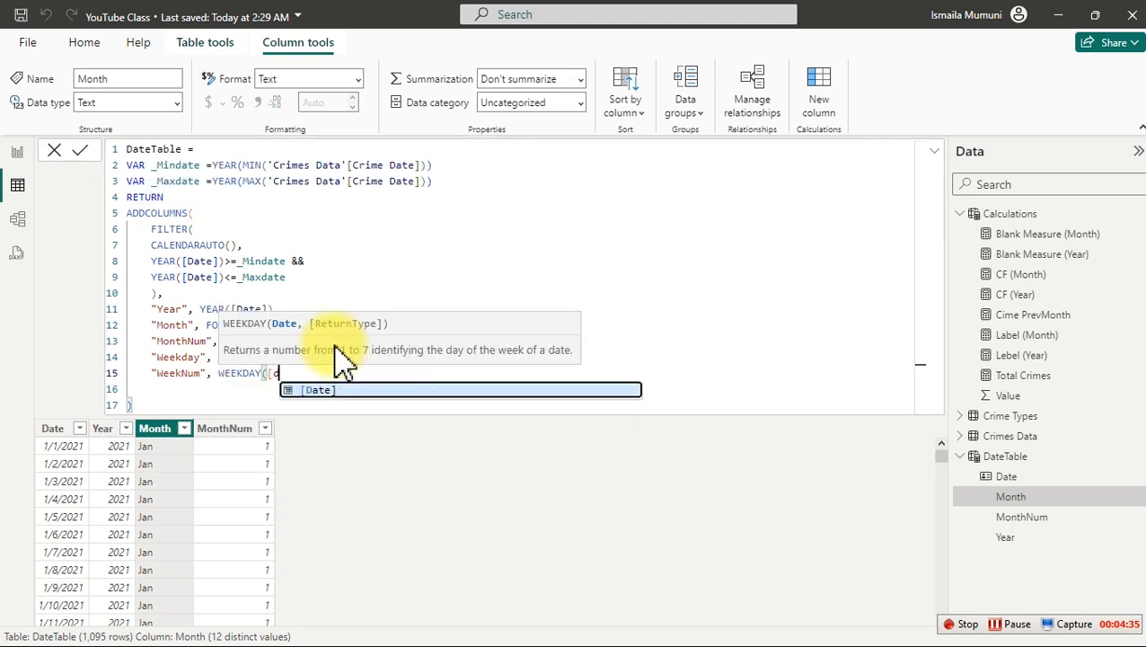
{"action": "key", "text": "Tab"}
{"action": "type", "text": ")"}
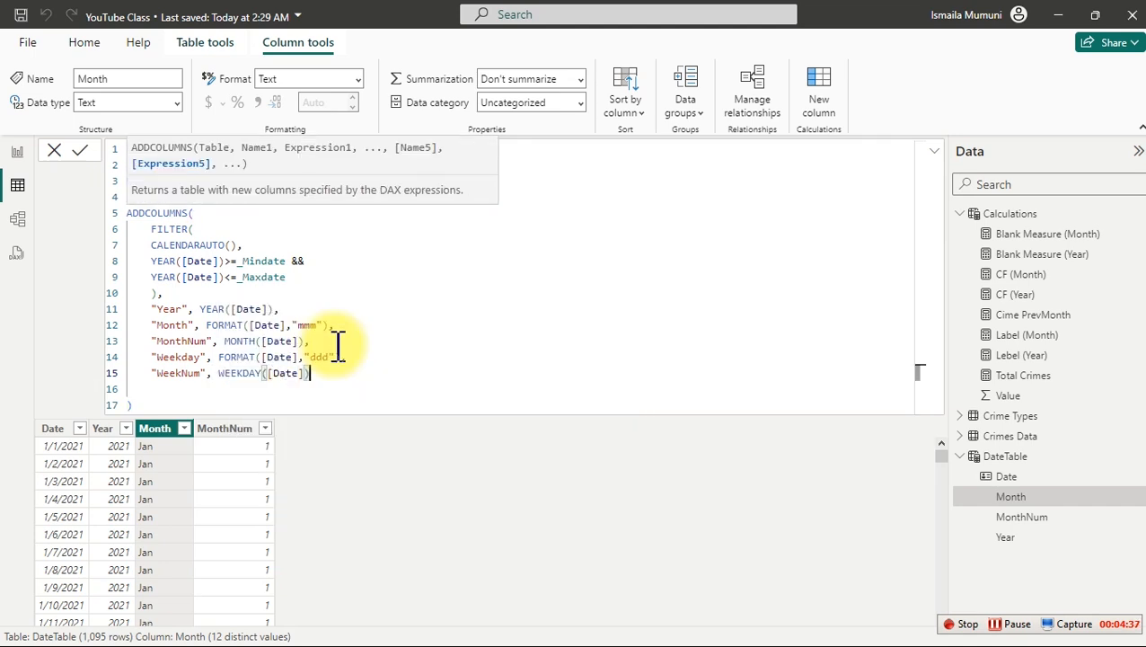
{"action": "key", "text": "Return"}
{"action": "type", "text": ")"}
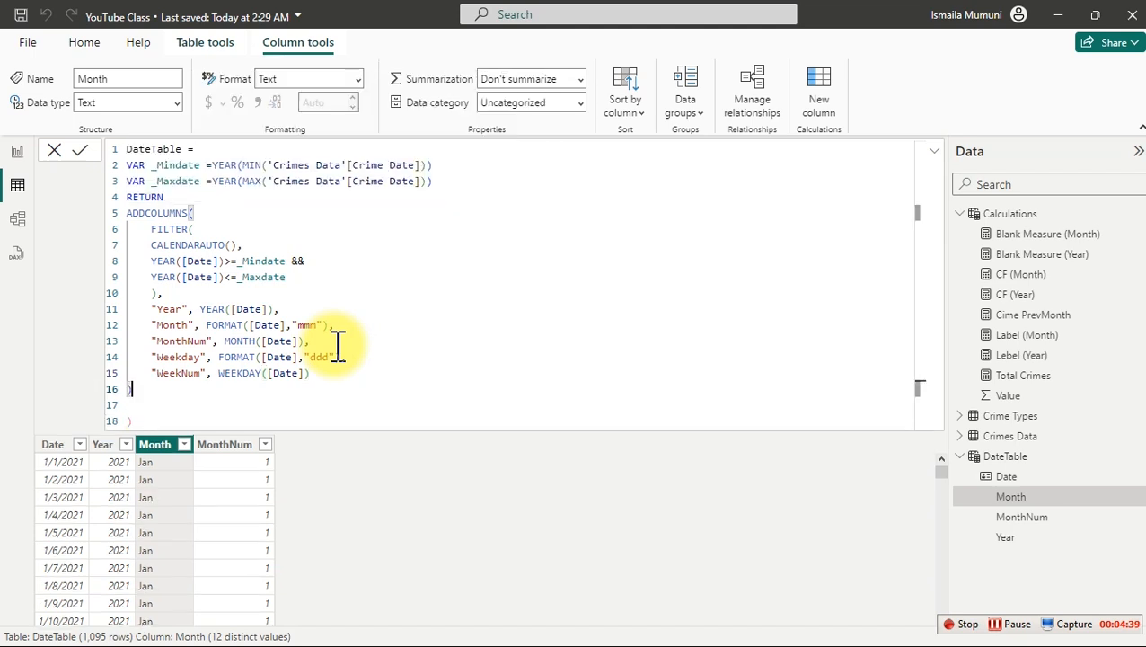
{"action": "key", "text": "BackSpace"}
{"action": "key", "text": "Return"}
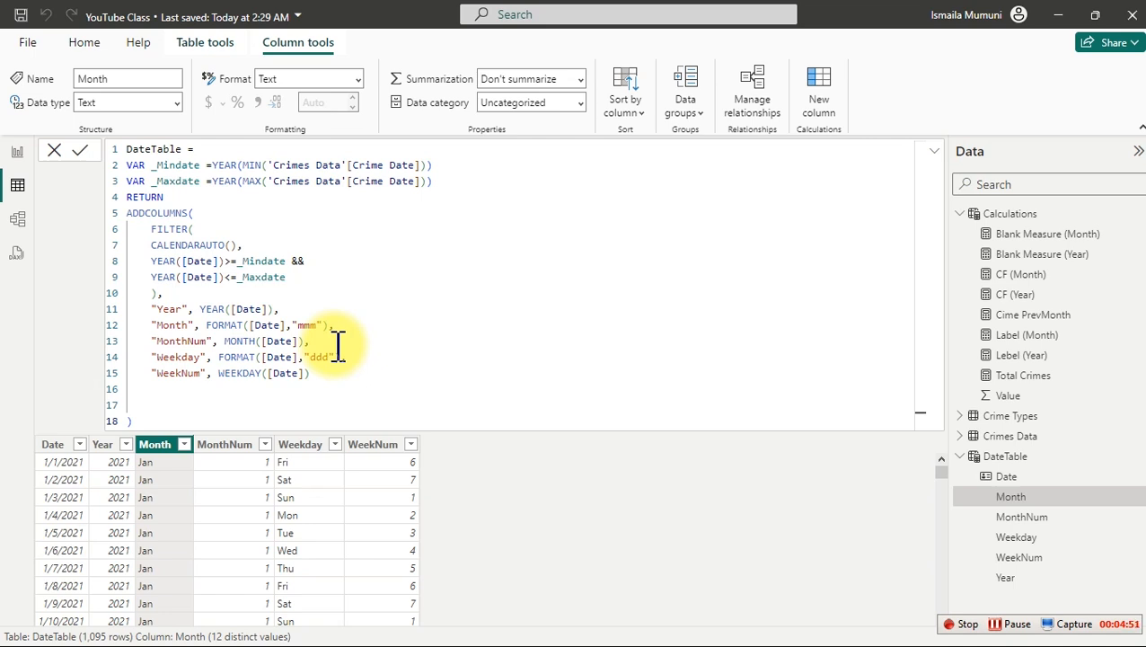
Sort the DateTable's Weekday column by WeekNum.
{"action": "left_click", "coordinate": [308, 447]}
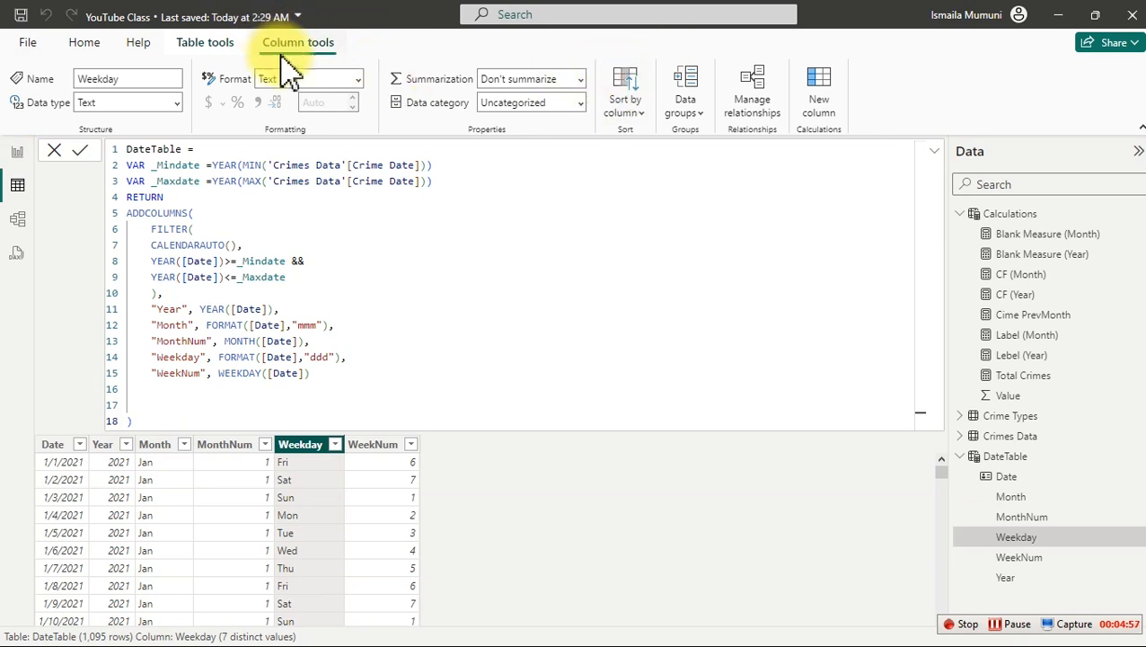
{"action": "left_click", "coordinate": [622, 106]}
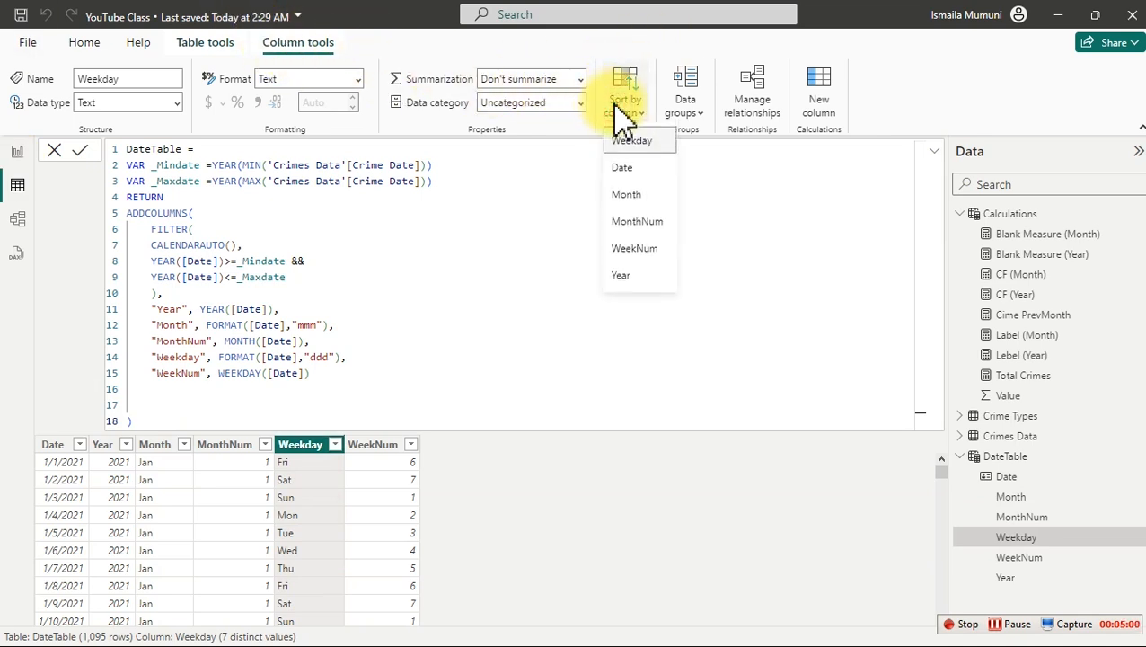
{"action": "left_click", "coordinate": [635, 250]}
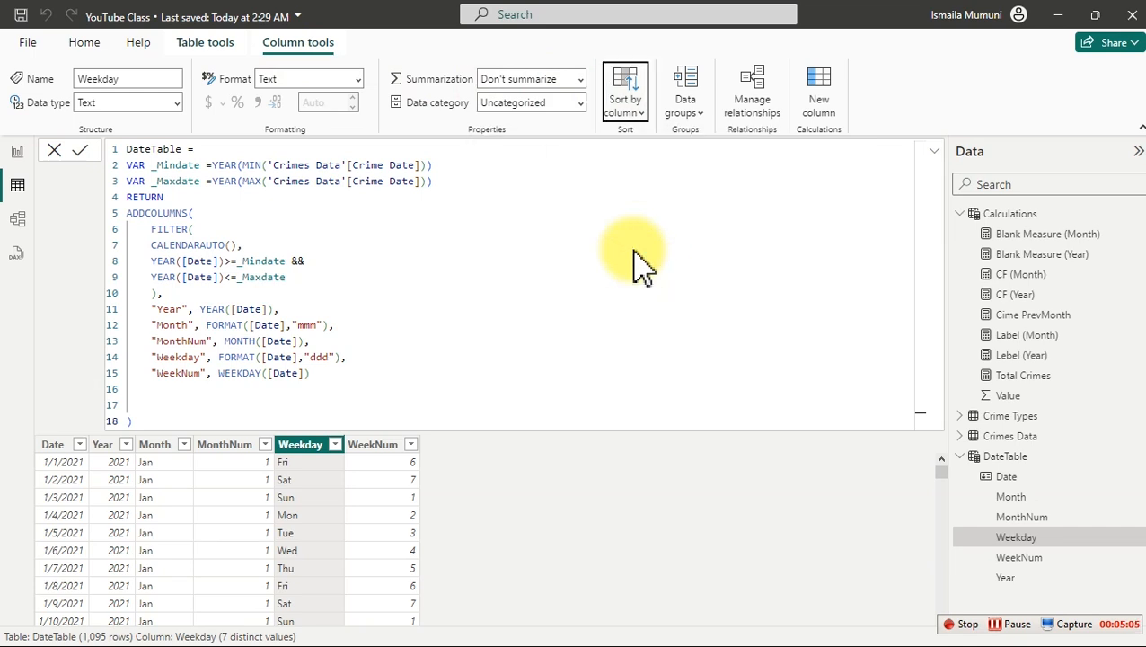
Return to the report and assign DateTable's Weekday to the matrix rows and Month to its columns.
{"action": "left_click", "coordinate": [17, 150]}
{"action": "left_click", "coordinate": [236, 396]}
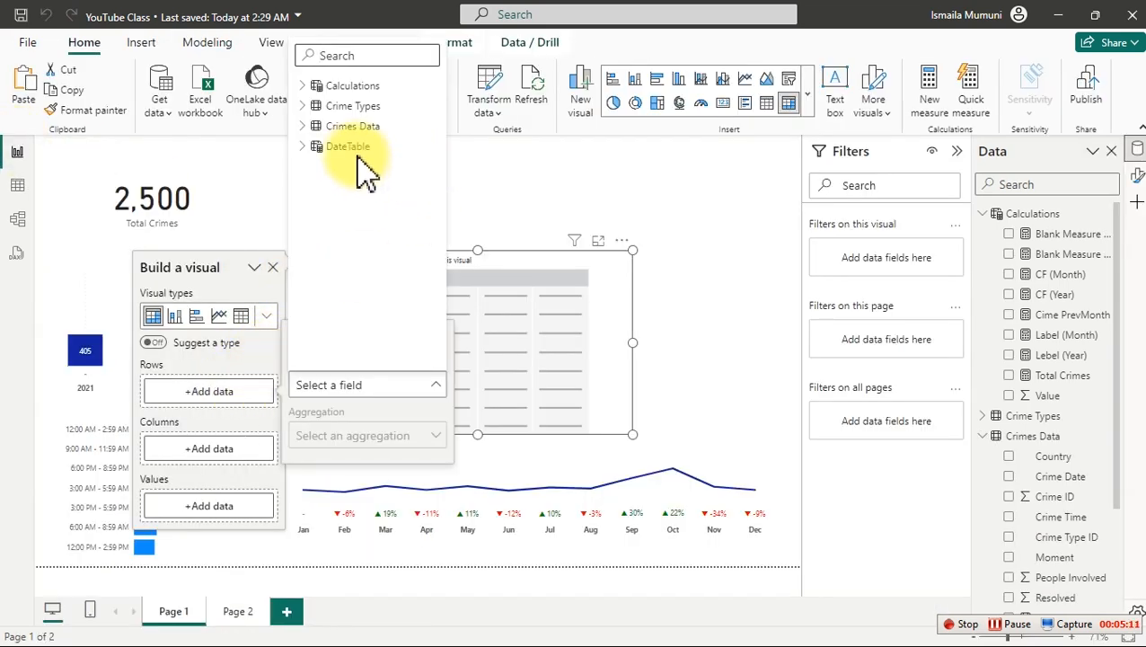
{"action": "left_click", "coordinate": [314, 146]}
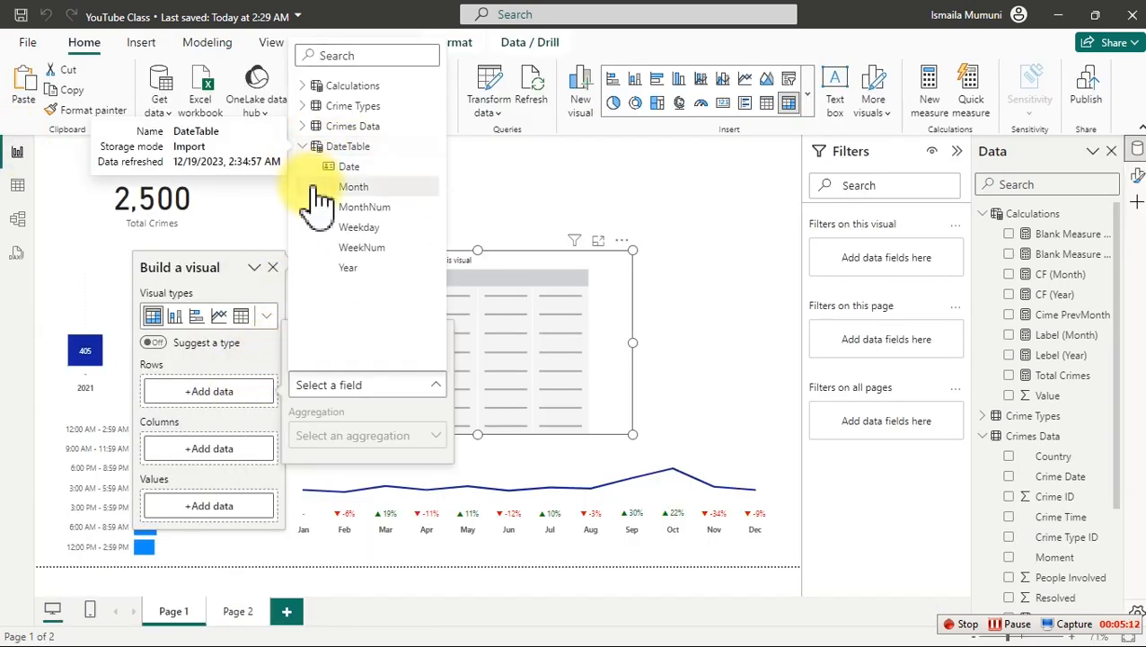
{"action": "left_click", "coordinate": [367, 227]}
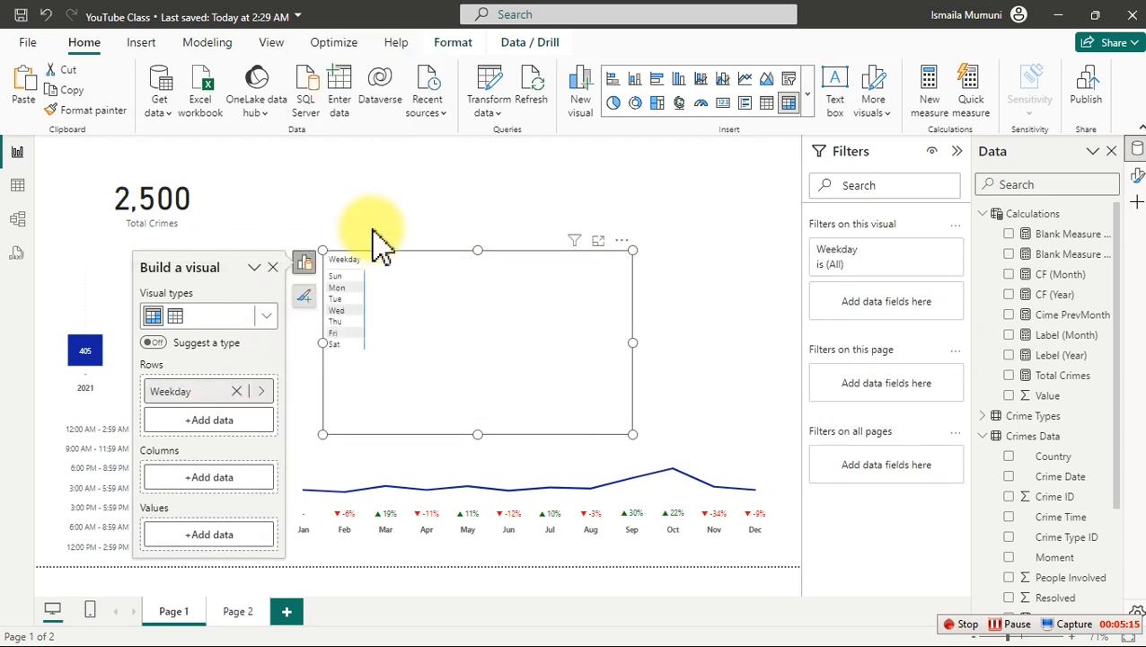
{"action": "left_click", "coordinate": [212, 481]}
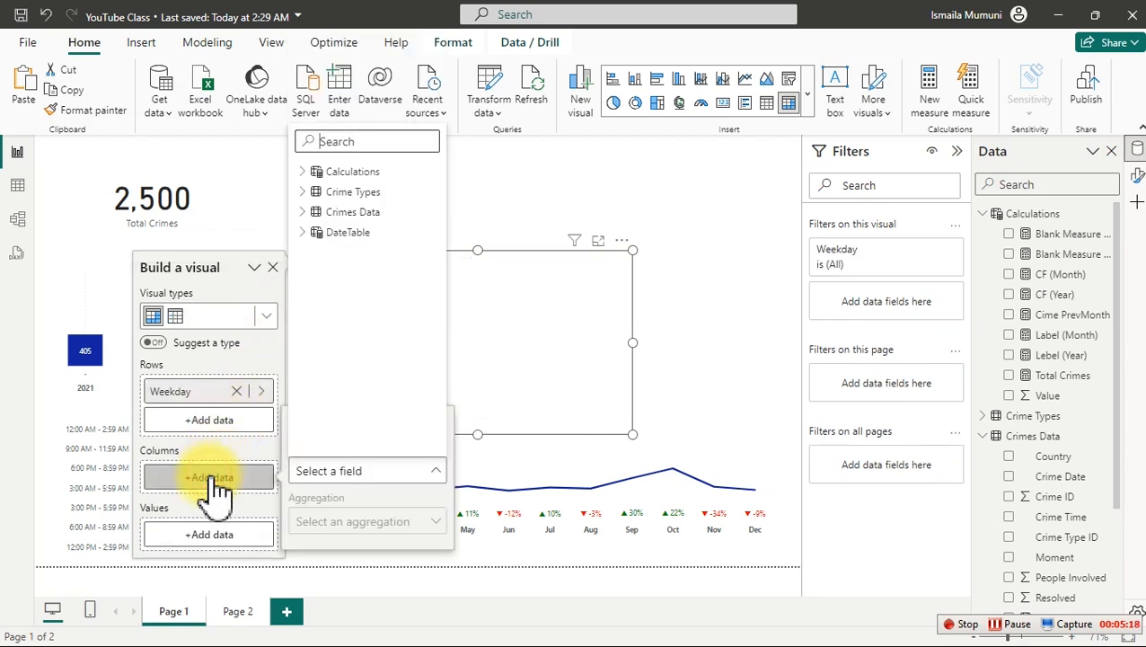
{"action": "left_click", "coordinate": [306, 233]}
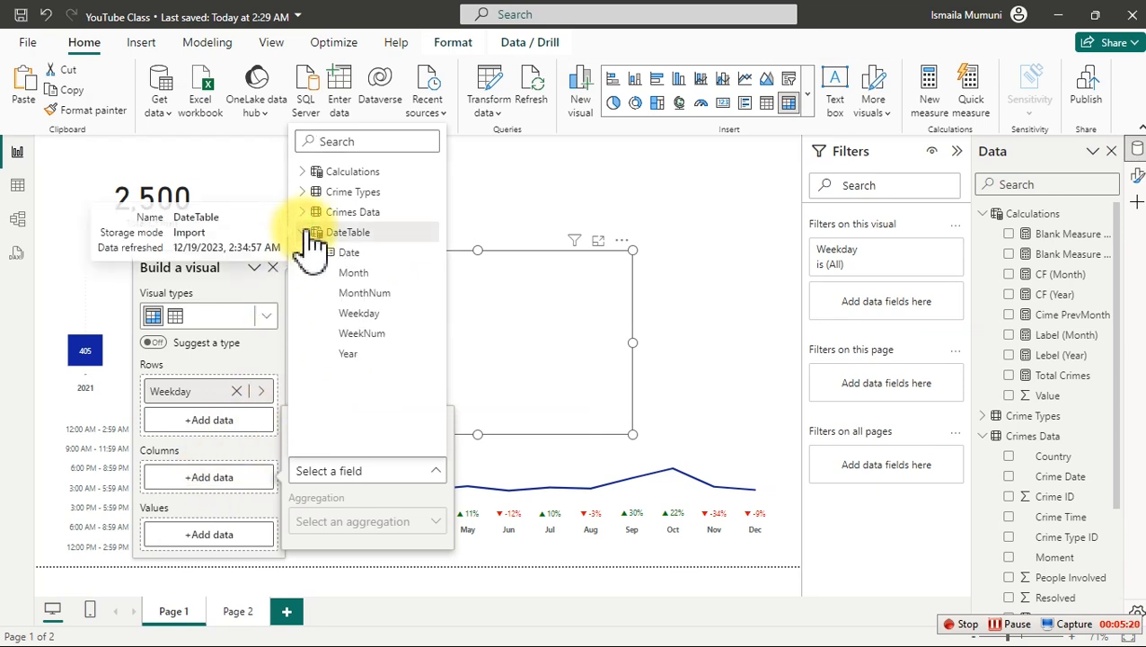
{"action": "left_click", "coordinate": [346, 277]}
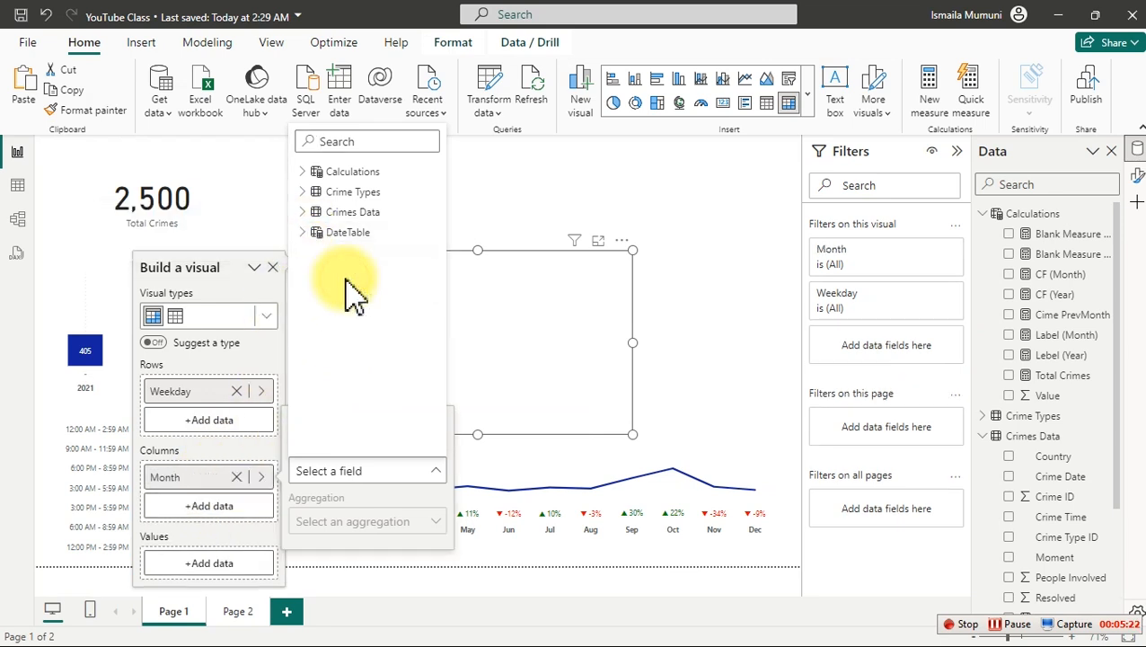
{"action": "left_click", "coordinate": [533, 201]}
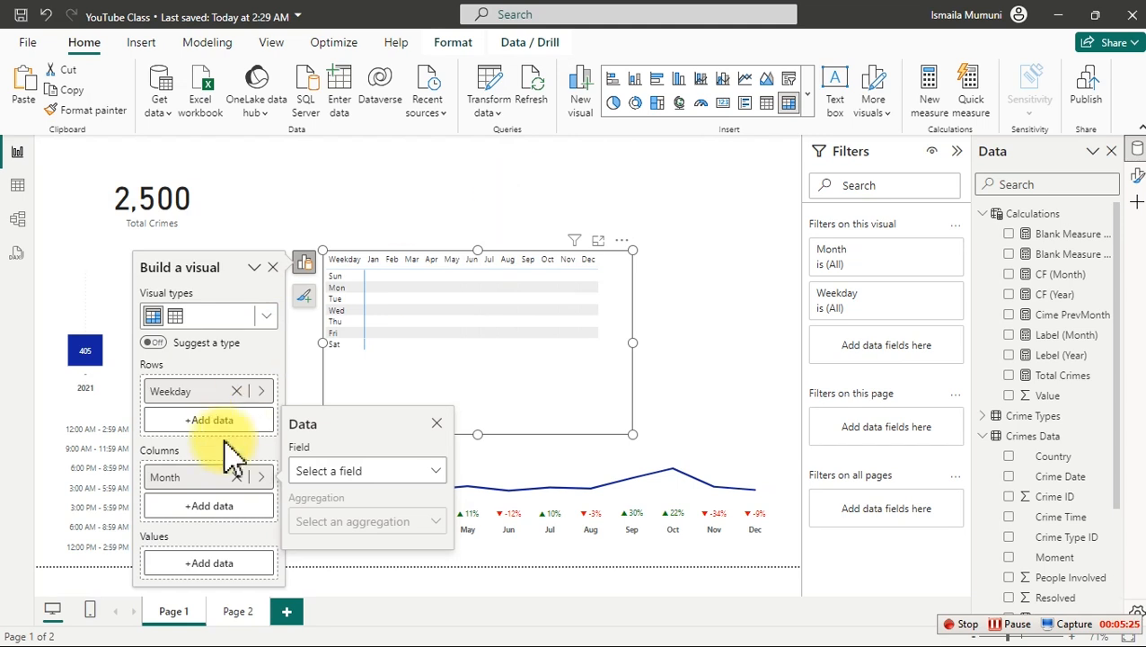
Assign the Total Crimes measure from the Calculations table to the matrix values.
{"action": "left_click", "coordinate": [208, 564]}
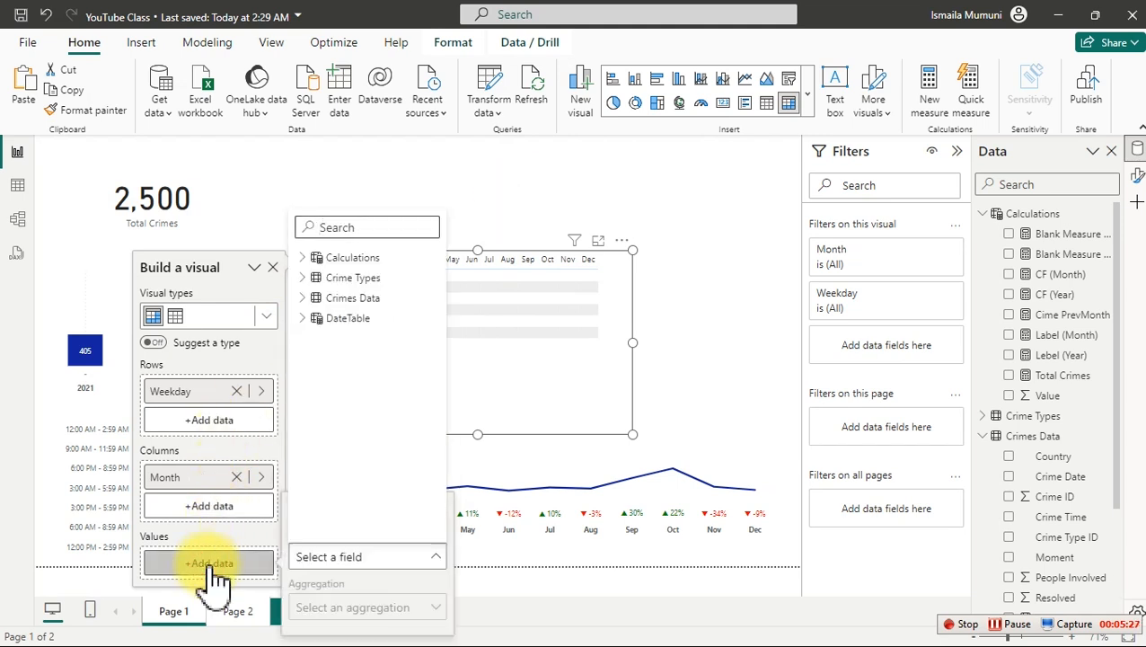
{"action": "left_click", "coordinate": [304, 259]}
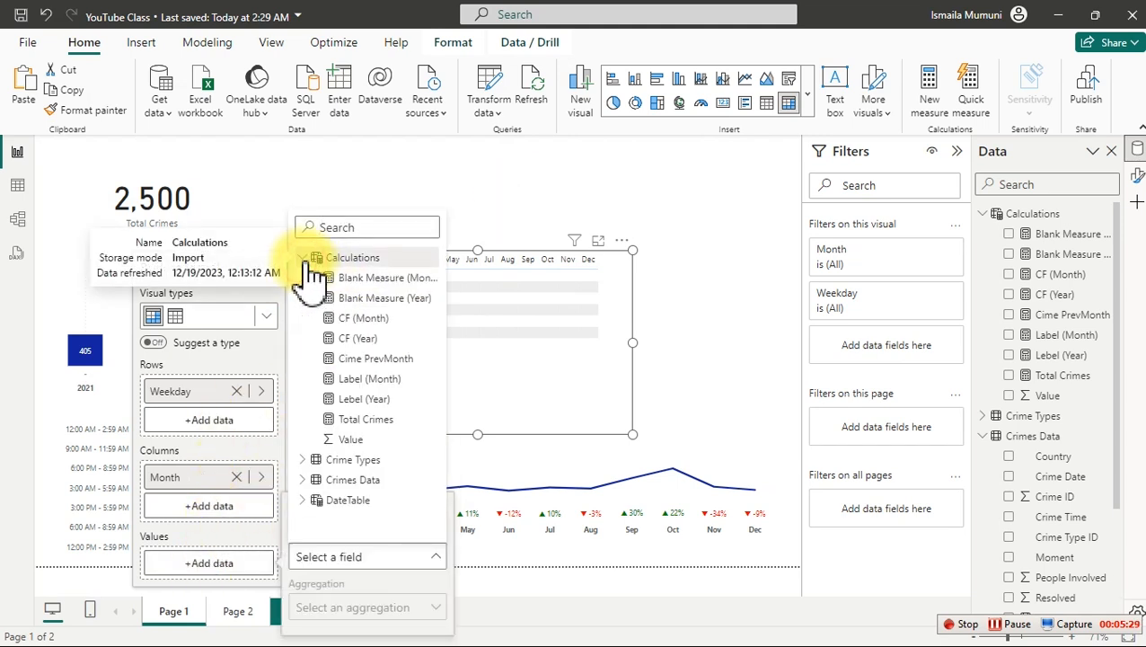
{"action": "left_click", "coordinate": [348, 419]}
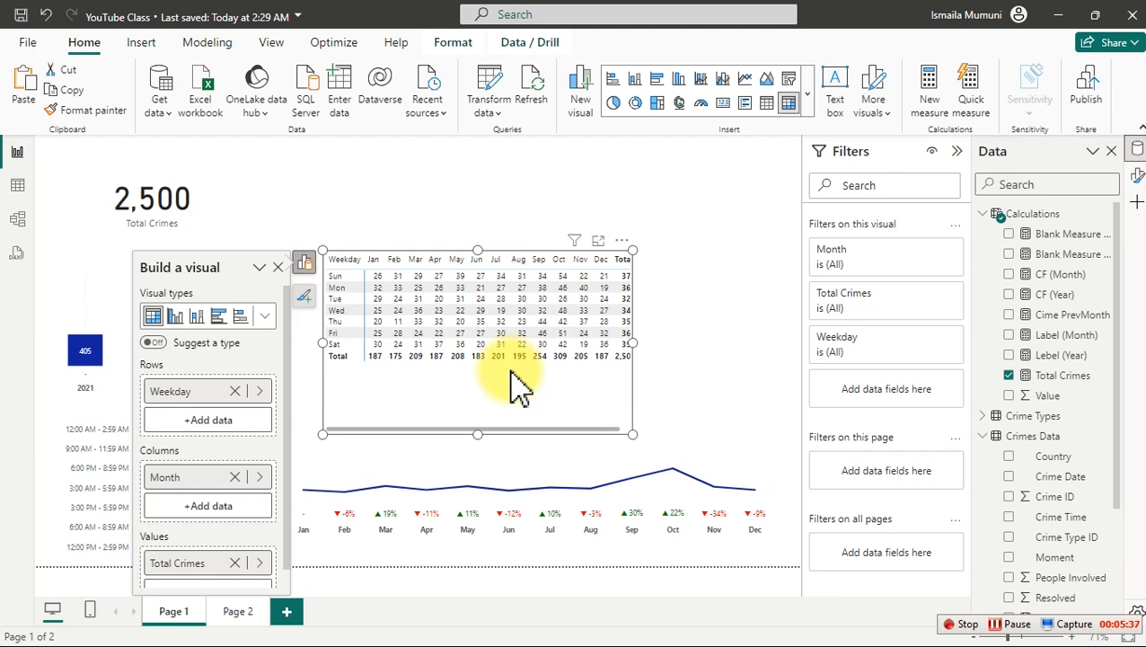
Turn off the column subtotals and row subtotals of the weekday/month matrix.
{"action": "left_click", "coordinate": [1137, 176]}
{"action": "left_click", "coordinate": [1103, 496]}
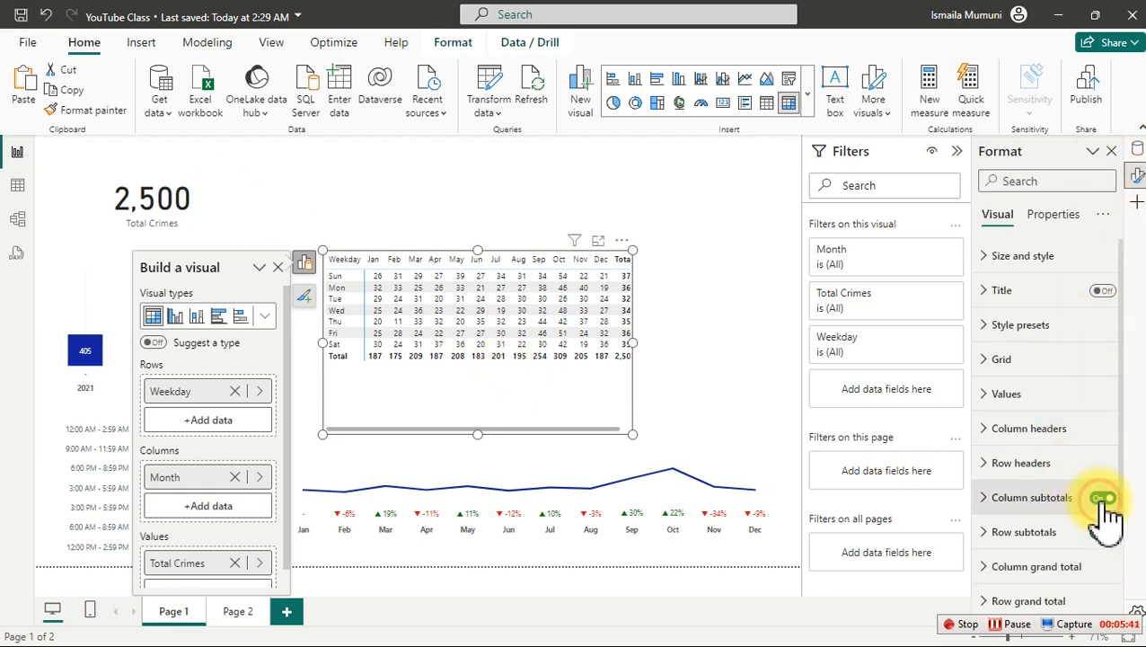
{"action": "left_click", "coordinate": [1105, 534]}
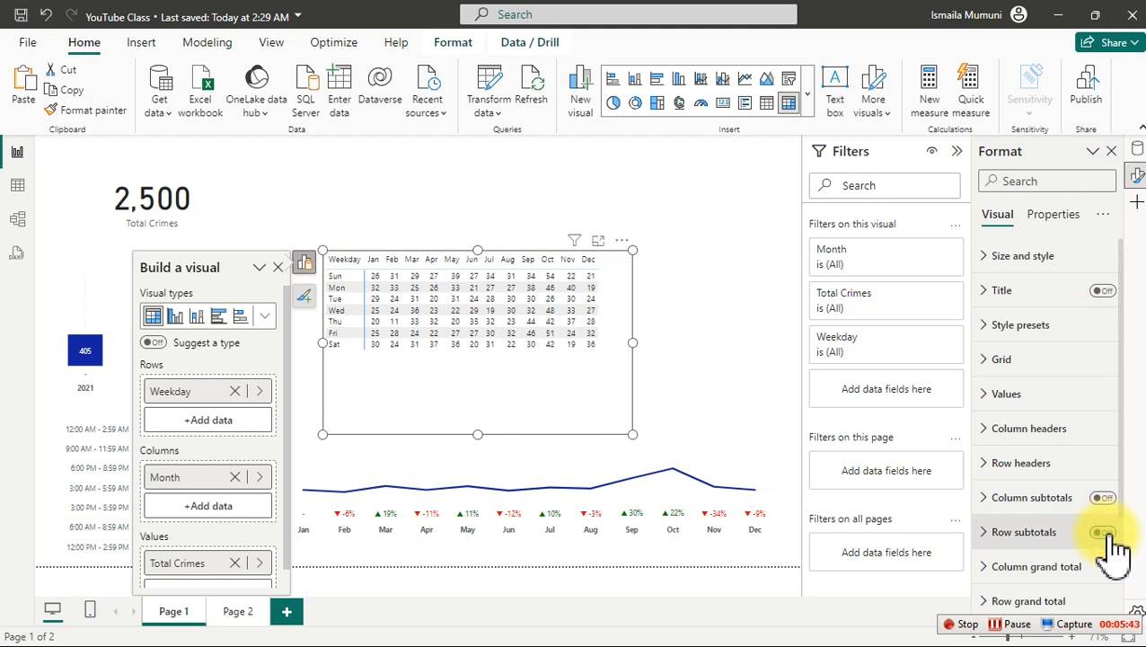
Set the matrix values' font to Segoe UI Bold at size 14.
{"action": "left_click", "coordinate": [1035, 400]}
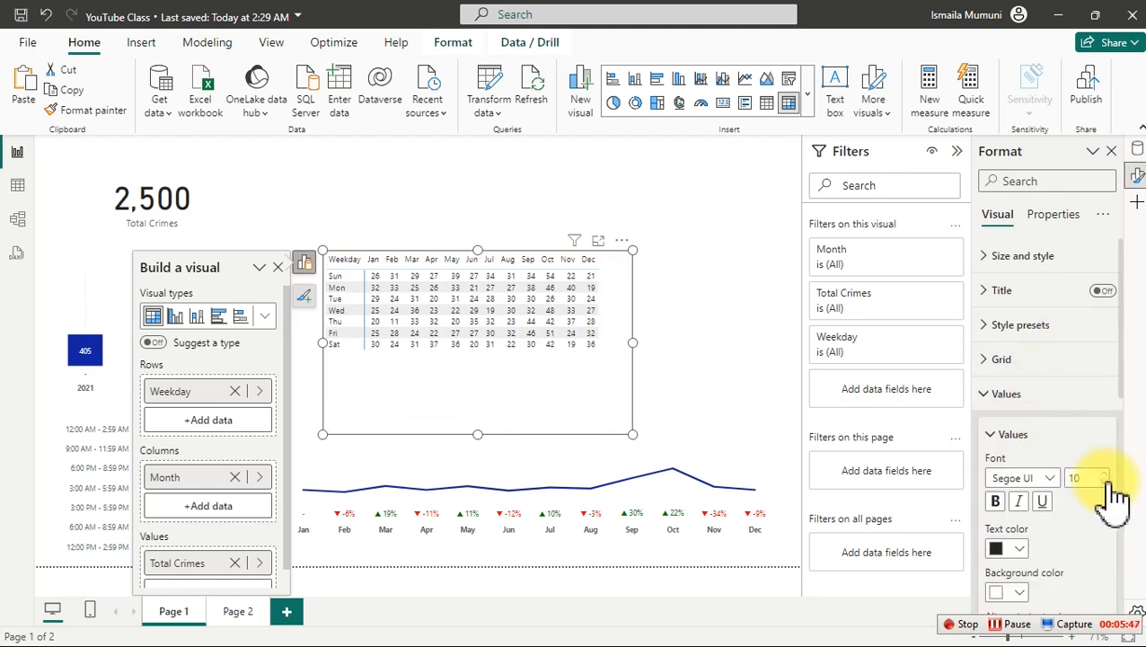
{"action": "left_click", "coordinate": [1038, 481]}
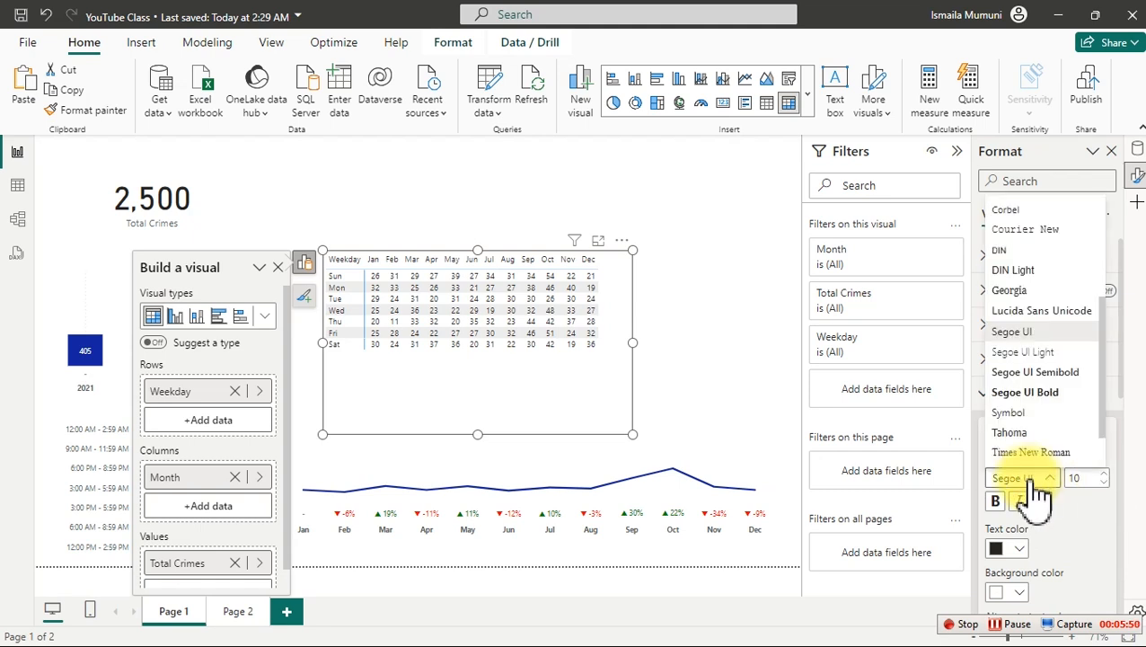
{"action": "left_click", "coordinate": [1049, 400]}
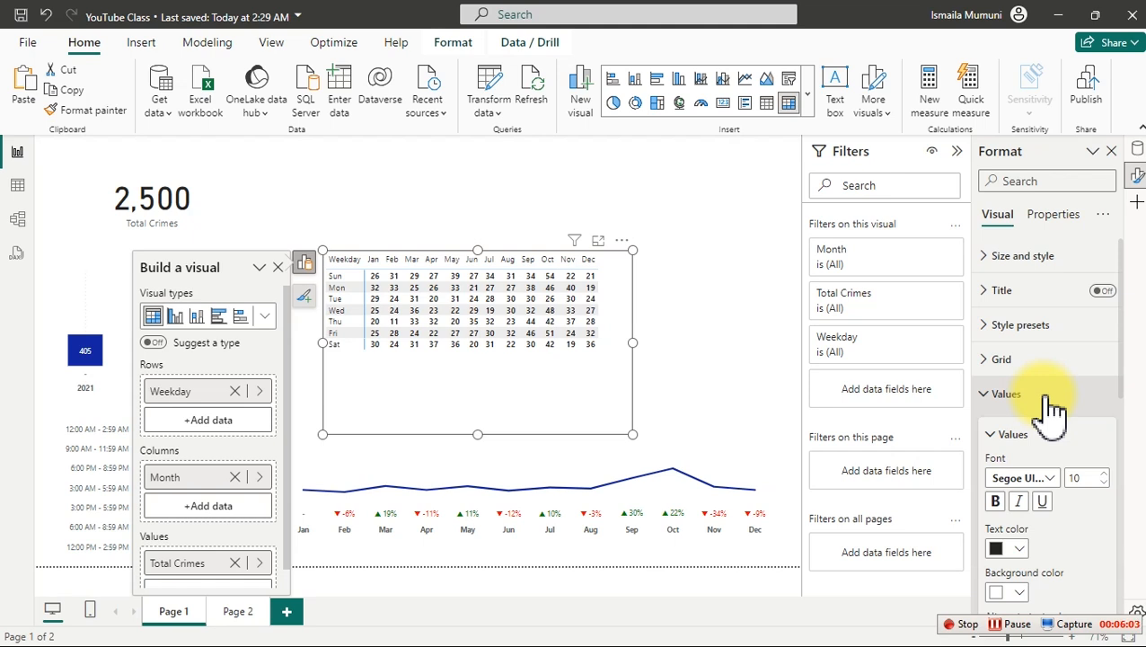
{"action": "left_click", "coordinate": [1106, 473]}
{"action": "left_click", "coordinate": [1105, 475]}
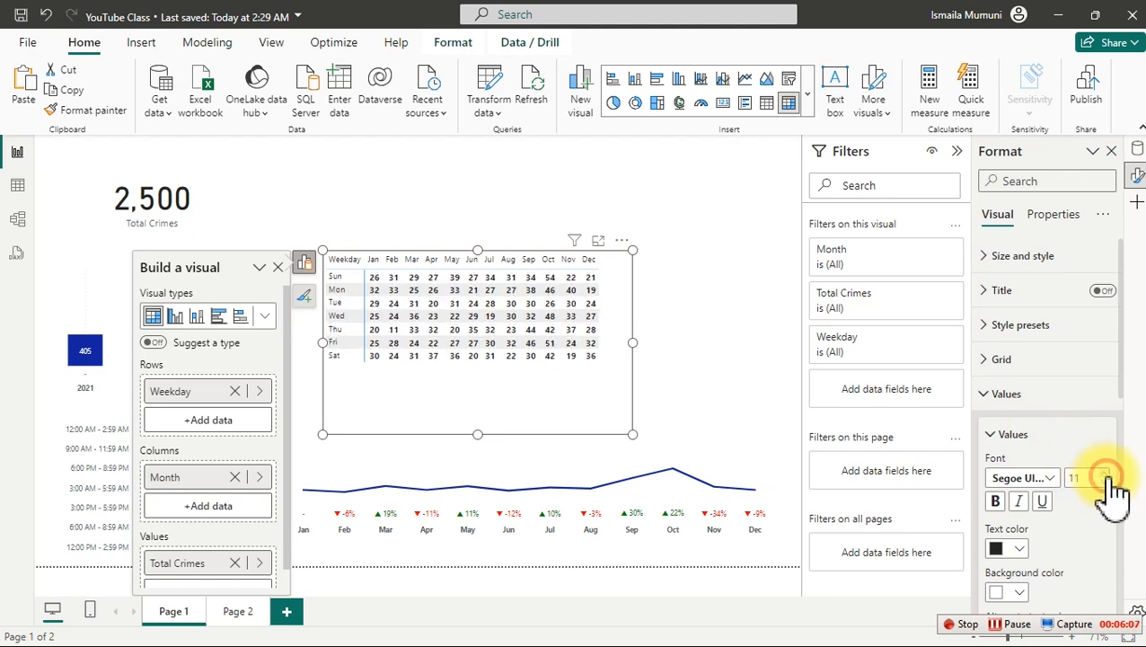
{"action": "left_click", "coordinate": [1107, 476]}
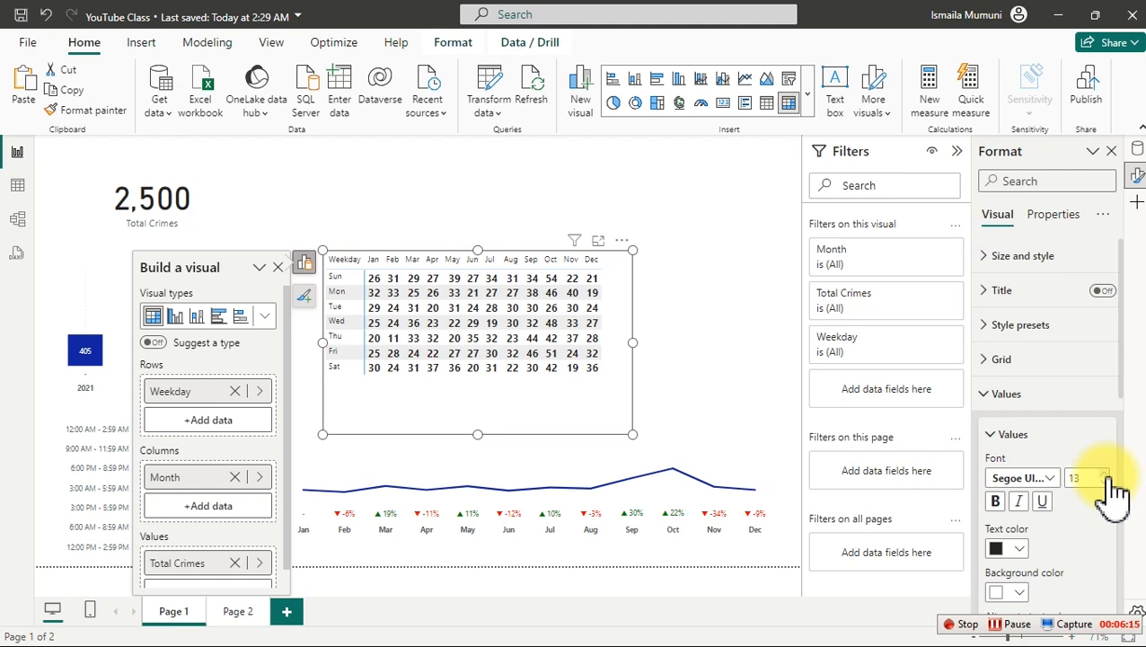
{"action": "left_click", "coordinate": [1106, 474]}
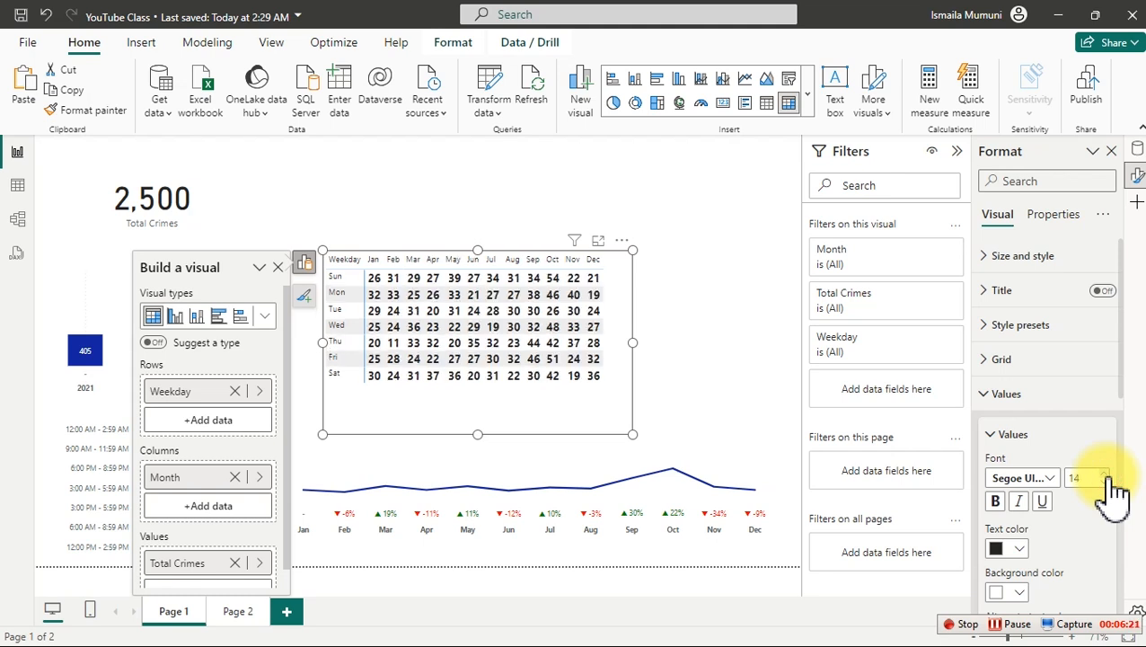
{"action": "left_click", "coordinate": [1004, 401]}
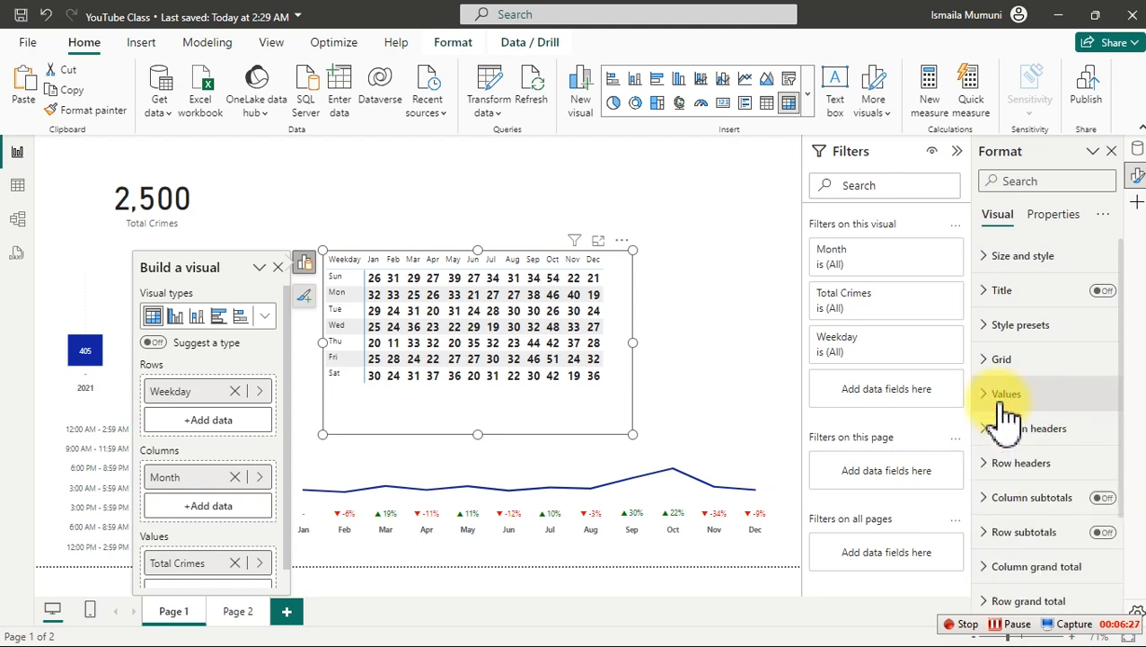
Set the matrix column headers' font to Segoe UI Bold.
{"action": "left_click", "coordinate": [1012, 438]}
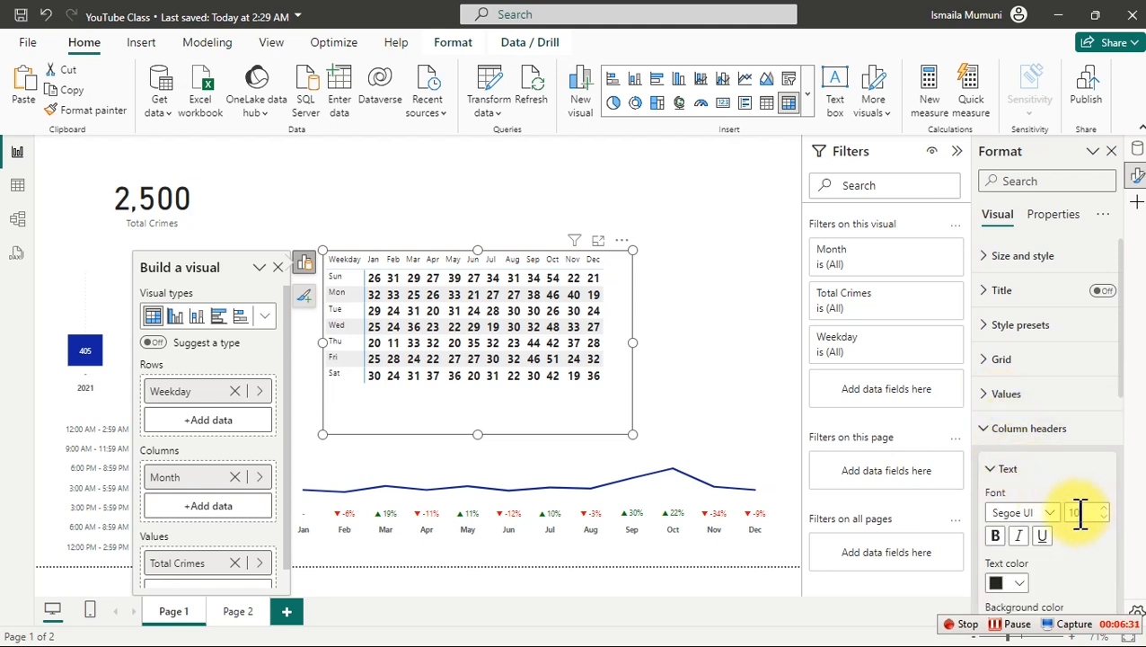
{"action": "left_click", "coordinate": [1042, 512]}
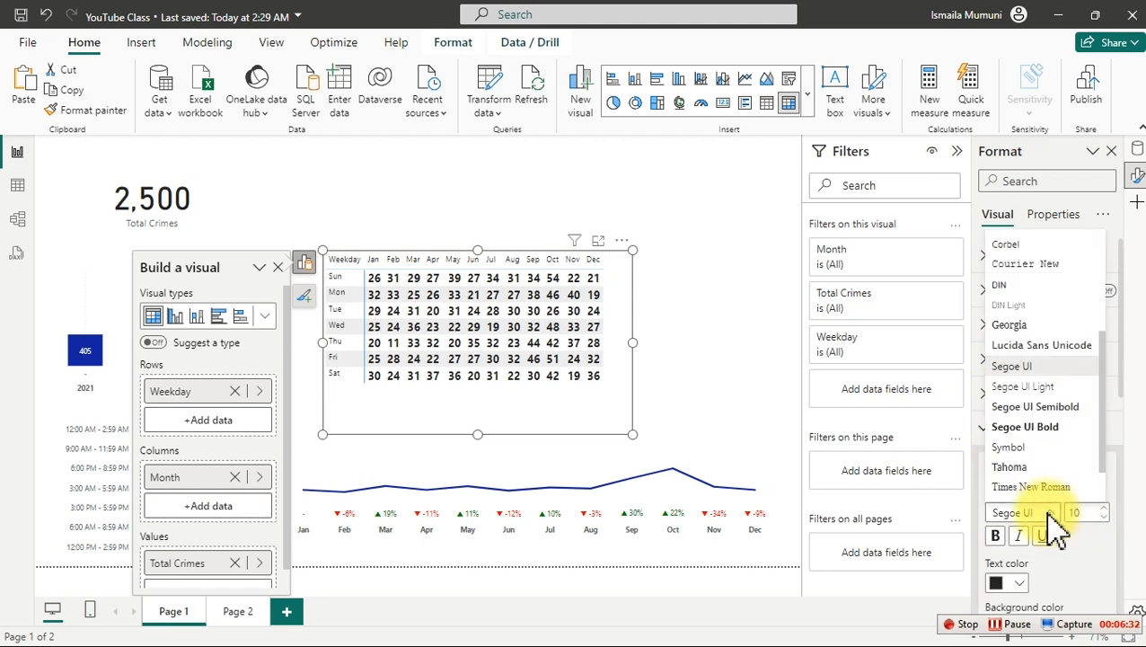
{"action": "left_click", "coordinate": [1033, 427]}
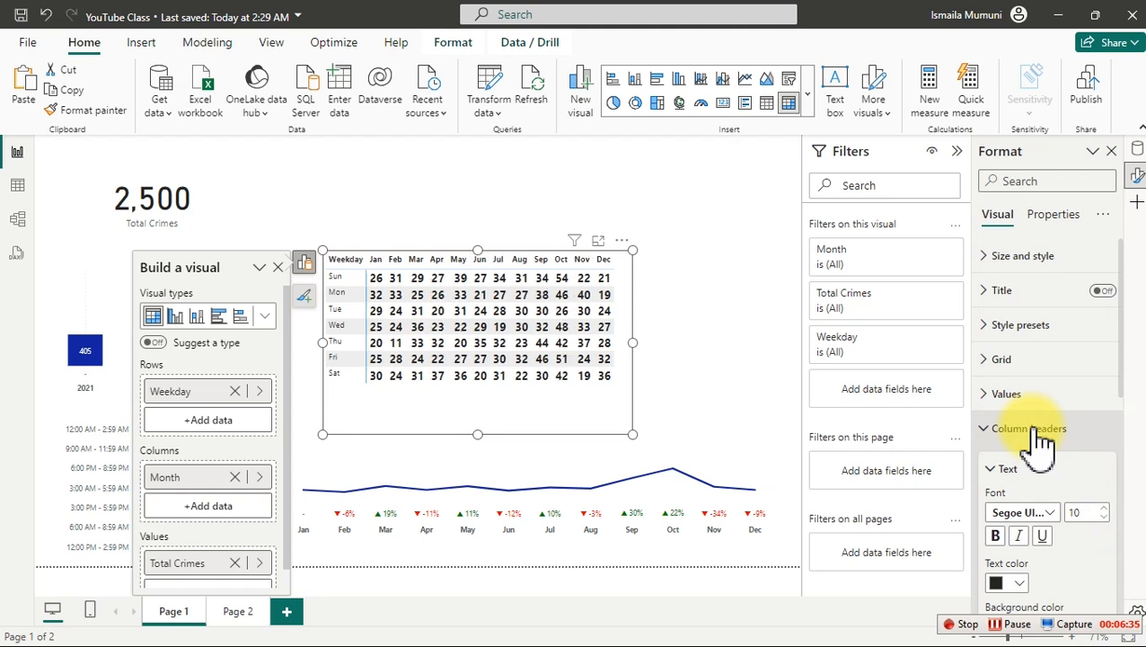
{"action": "left_click", "coordinate": [1020, 432]}
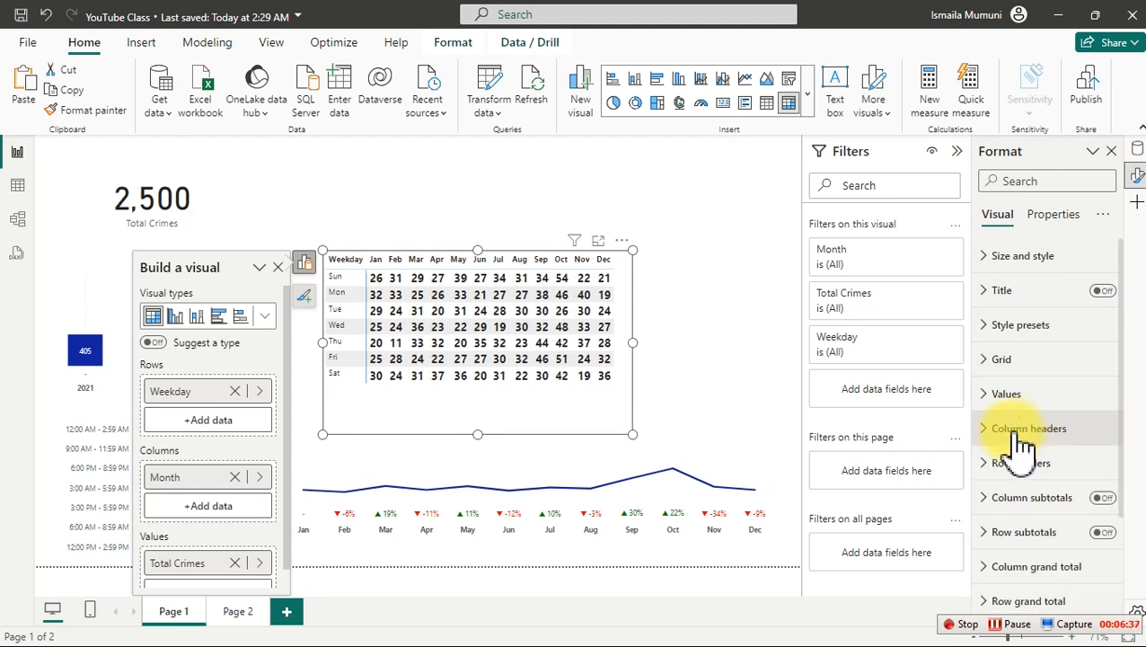
Set the matrix row headers' font to Segoe UI Bold.
{"action": "left_click", "coordinate": [1019, 467]}
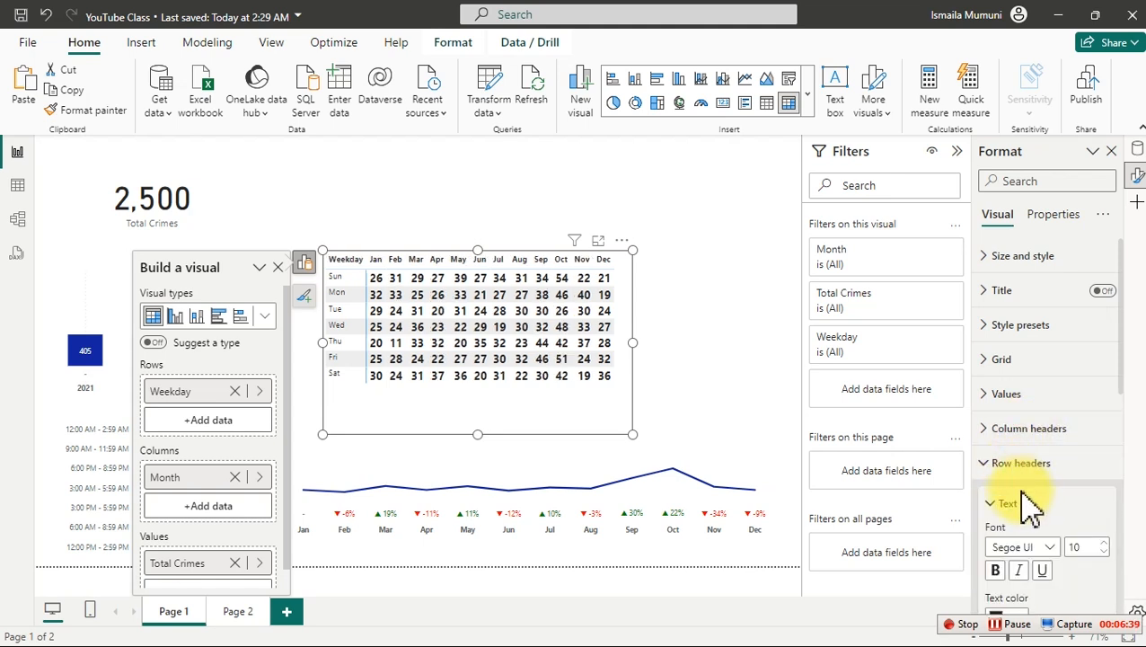
{"action": "left_click", "coordinate": [1046, 545]}
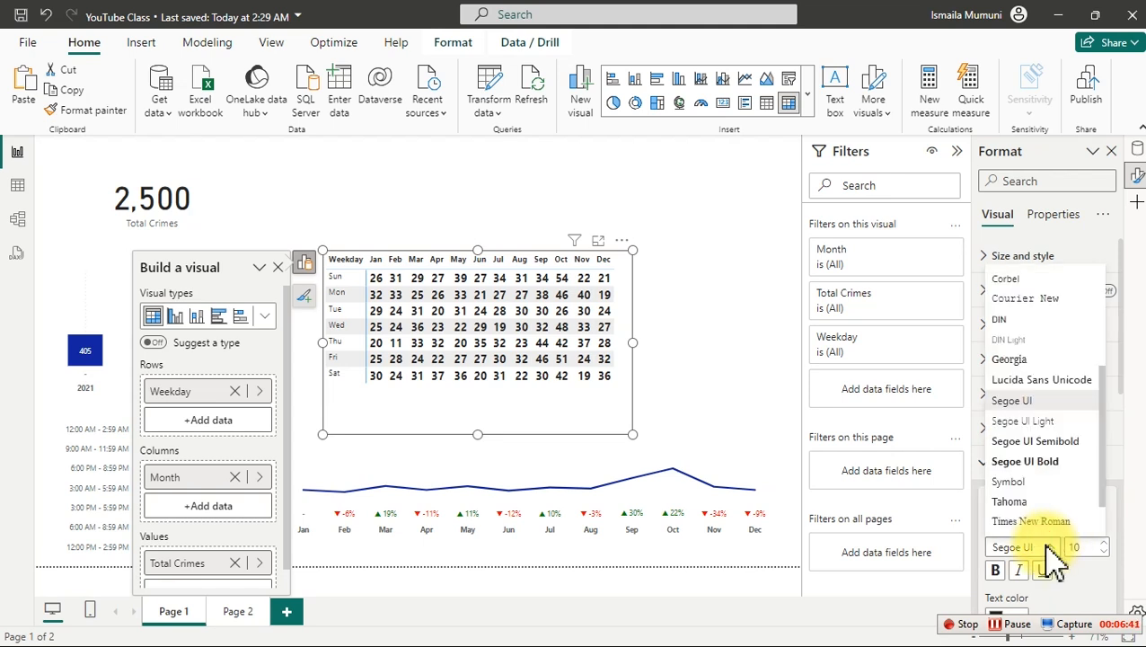
{"action": "left_click", "coordinate": [1051, 462]}
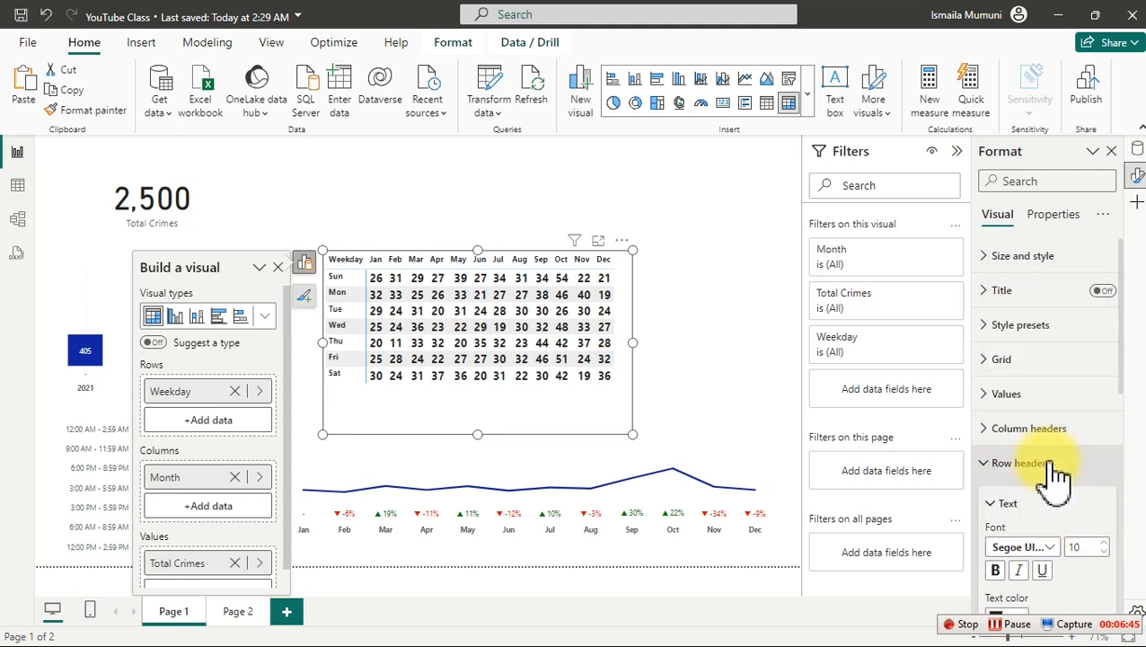
{"action": "left_click", "coordinate": [1050, 465]}
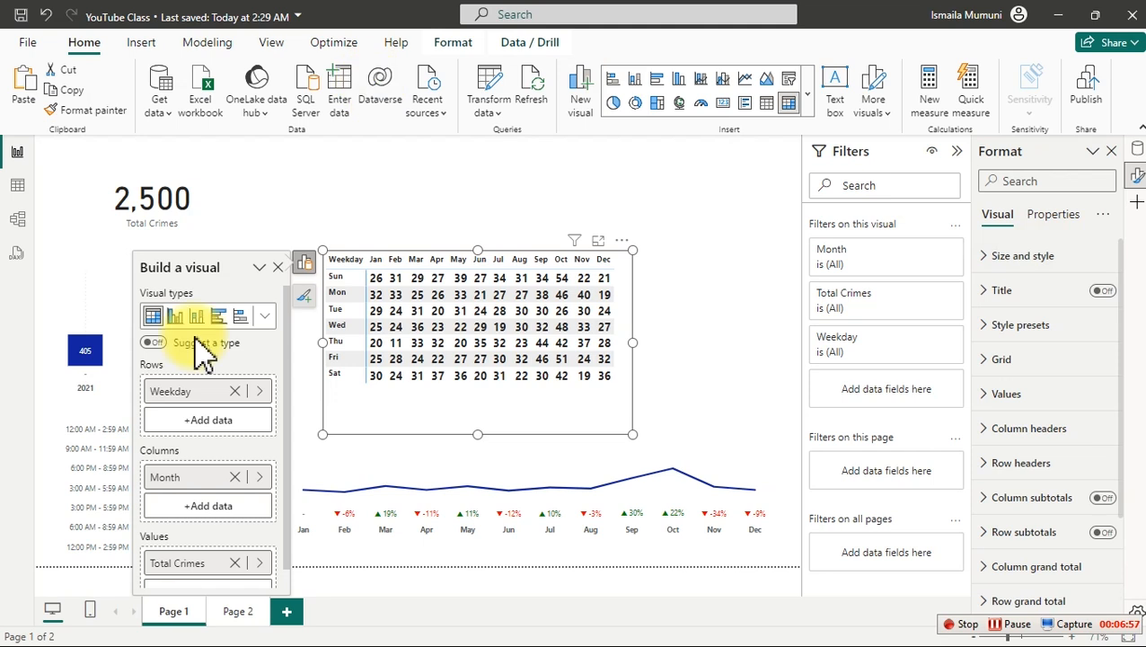
Rename the Weekday field in the matrix rows to "." for this visual.
{"action": "double_click", "coordinate": [177, 393]}
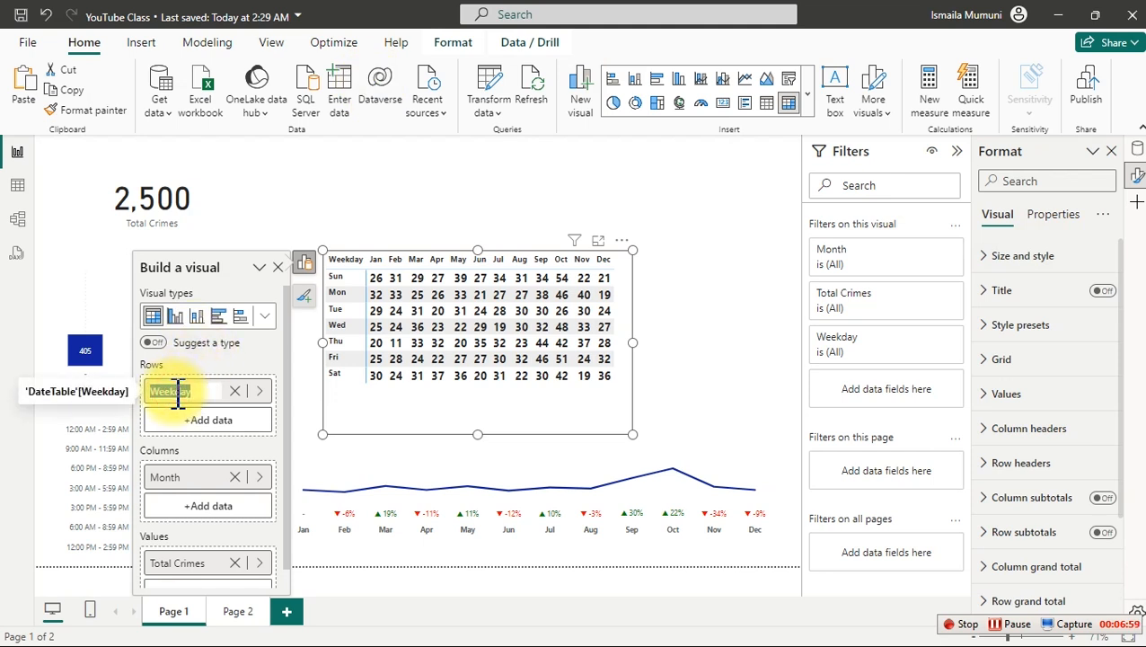
{"action": "type", "text": "."}
{"action": "key", "text": "Return"}
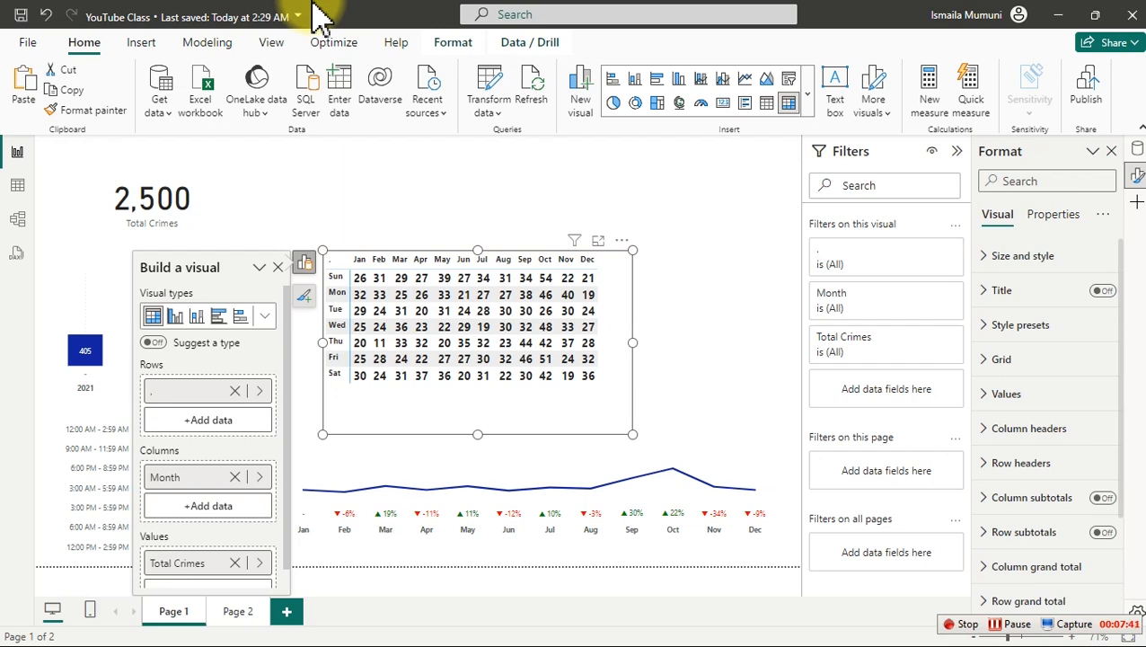
Switch to Chrome, find the Adobe Color site with an "adobe.color" search, and open its Explore page.
{"action": "key", "text": "super"}
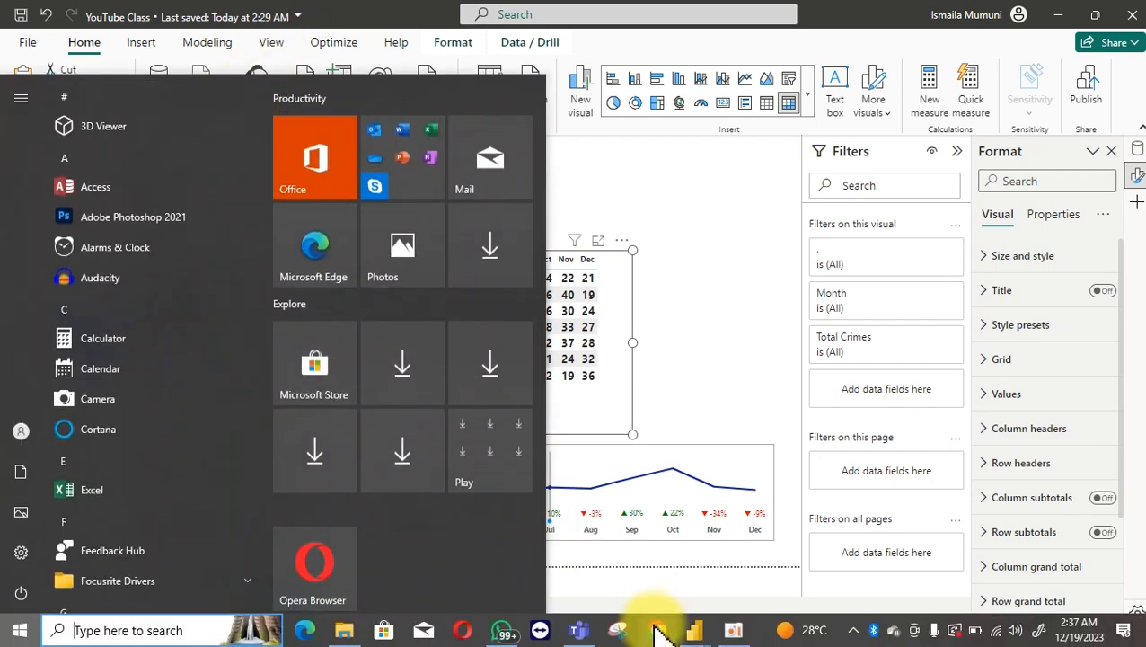
{"action": "left_click", "coordinate": [656, 631]}
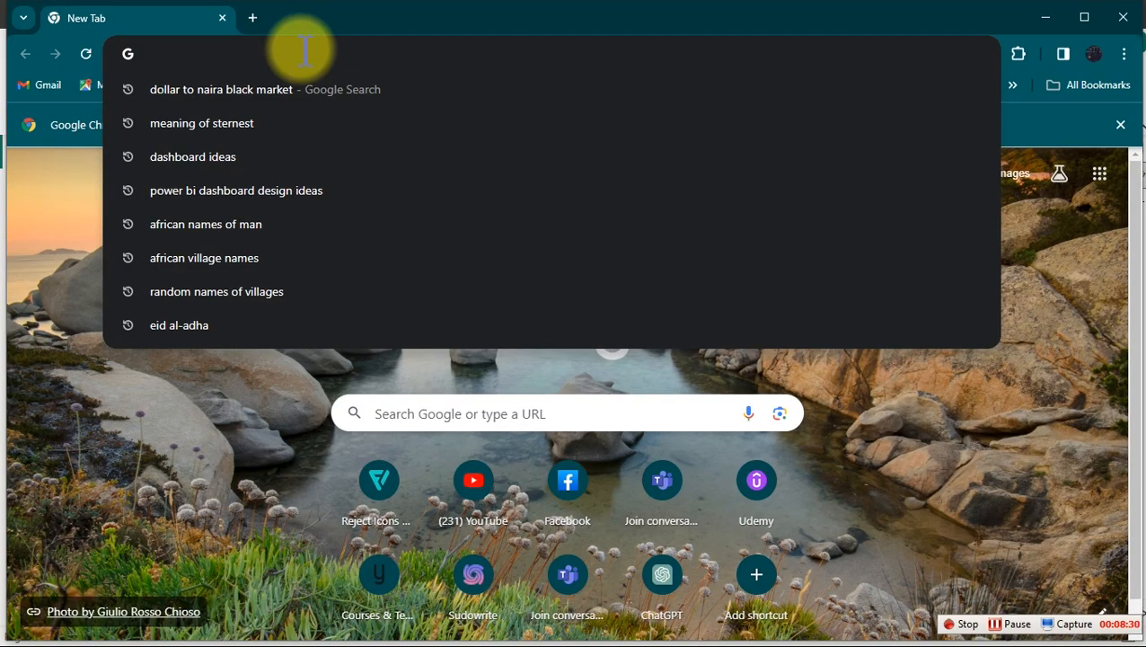
{"action": "type", "text": "ad"}
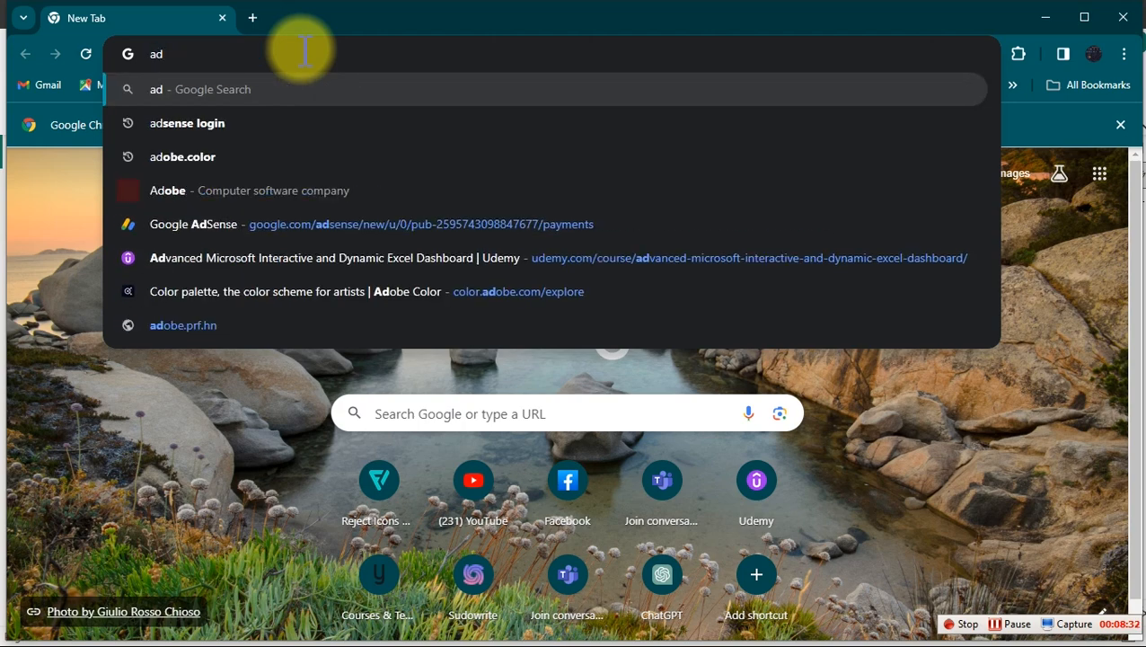
{"action": "type", "text": "o"}
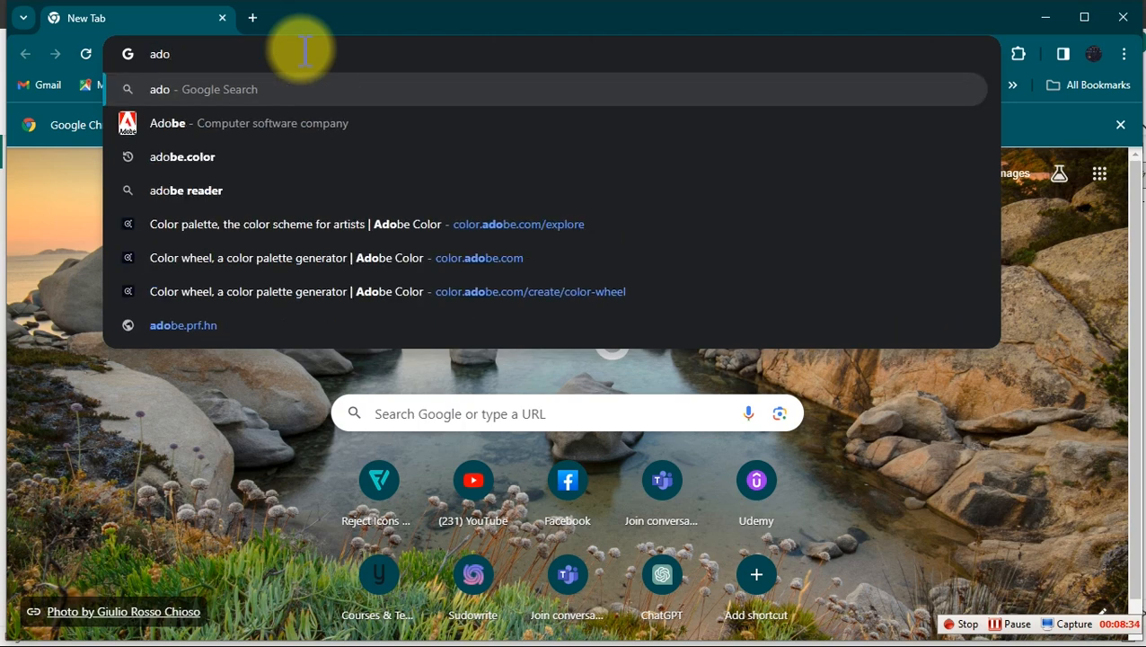
{"action": "left_click", "coordinate": [183, 167]}
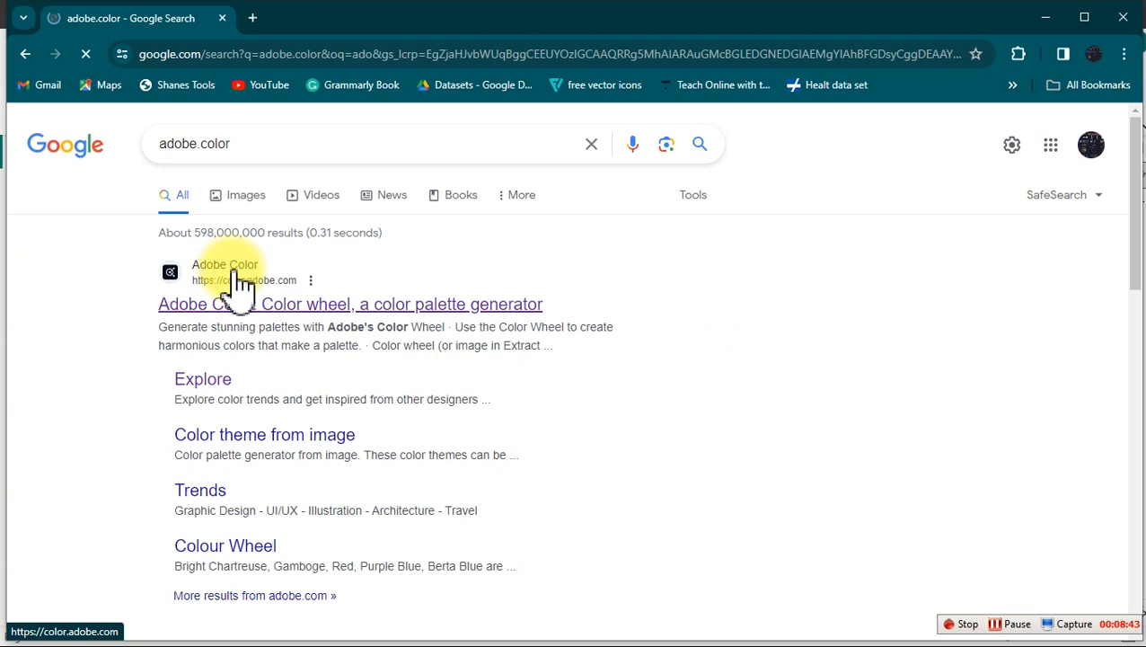
{"action": "left_click", "coordinate": [243, 279]}
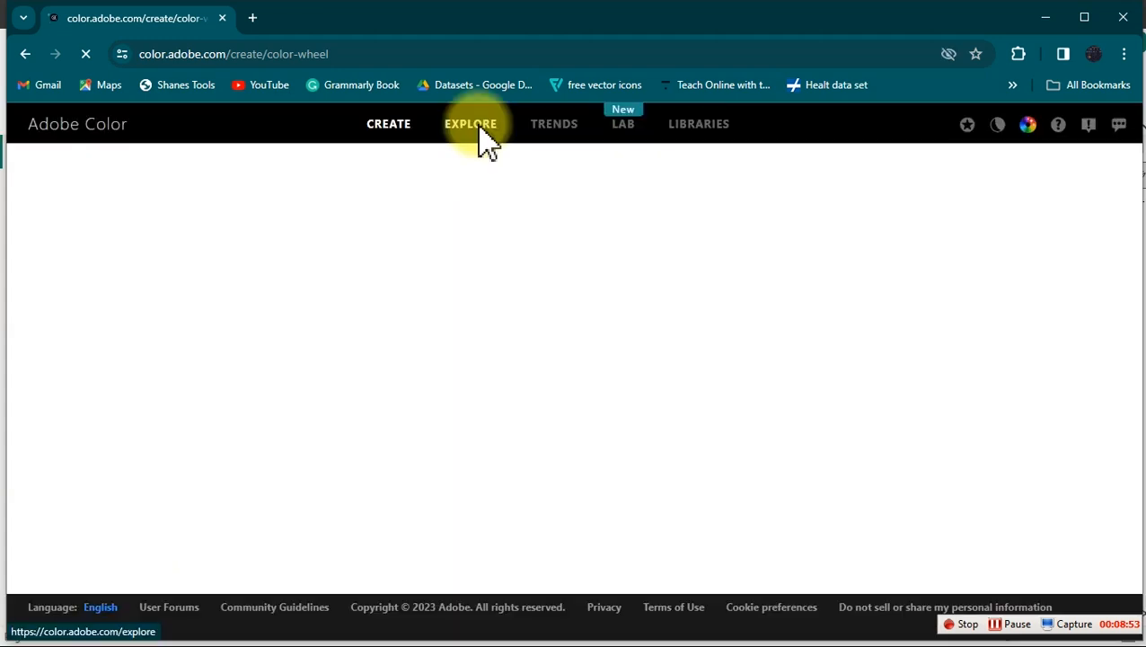
{"action": "left_click", "coordinate": [481, 140]}
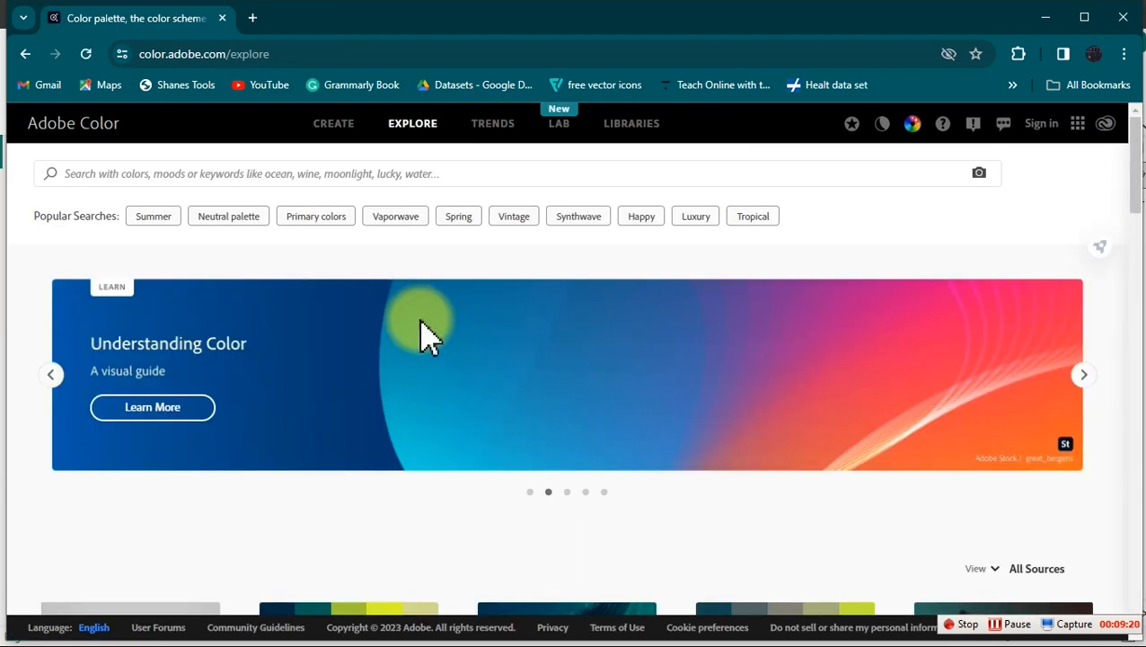
Browse the palettes on the Explore page and search Adobe Color for "blue, red" palettes.
{"action": "scroll", "coordinate": [478, 369], "scroll_direction": "down", "scroll_amount": 10}
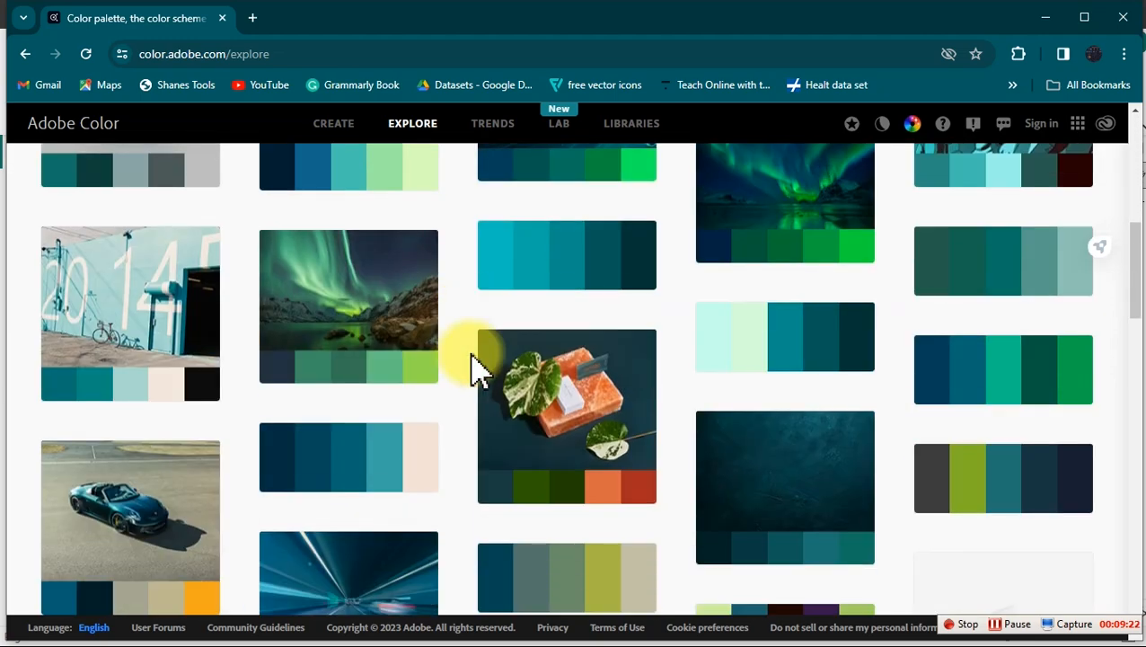
{"action": "scroll", "coordinate": [478, 369], "scroll_direction": "down", "scroll_amount": 5}
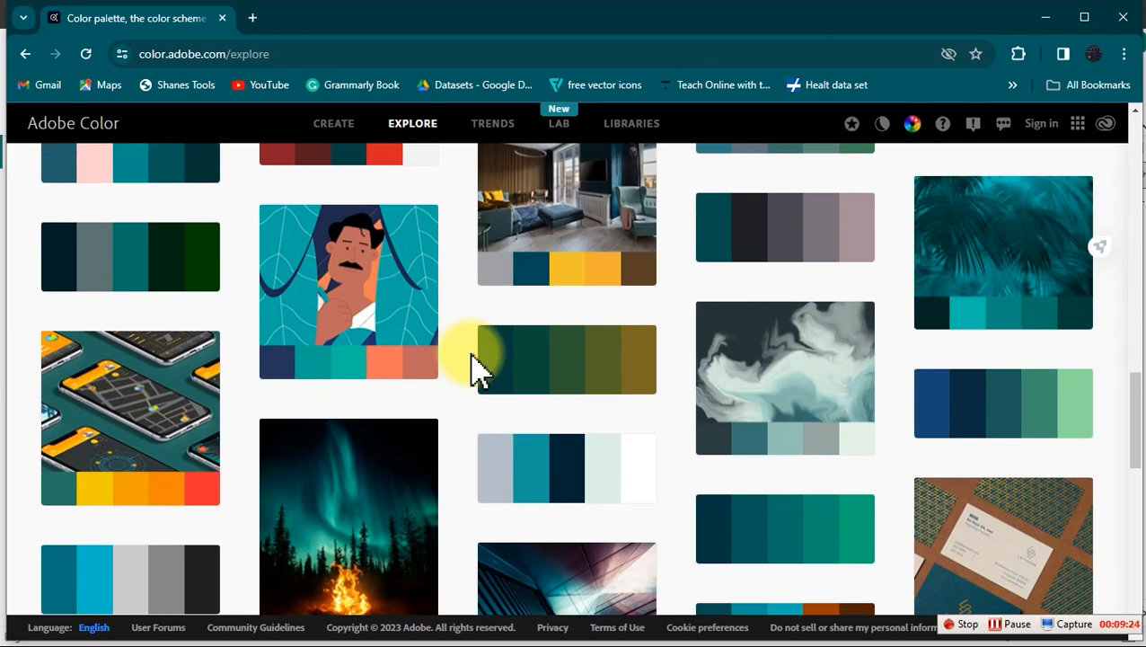
{"action": "scroll", "coordinate": [478, 368], "scroll_direction": "down", "scroll_amount": 2}
{"action": "scroll", "coordinate": [477, 369], "scroll_direction": "down", "scroll_amount": 4}
{"action": "scroll", "coordinate": [478, 368], "scroll_direction": "up", "scroll_amount": 15}
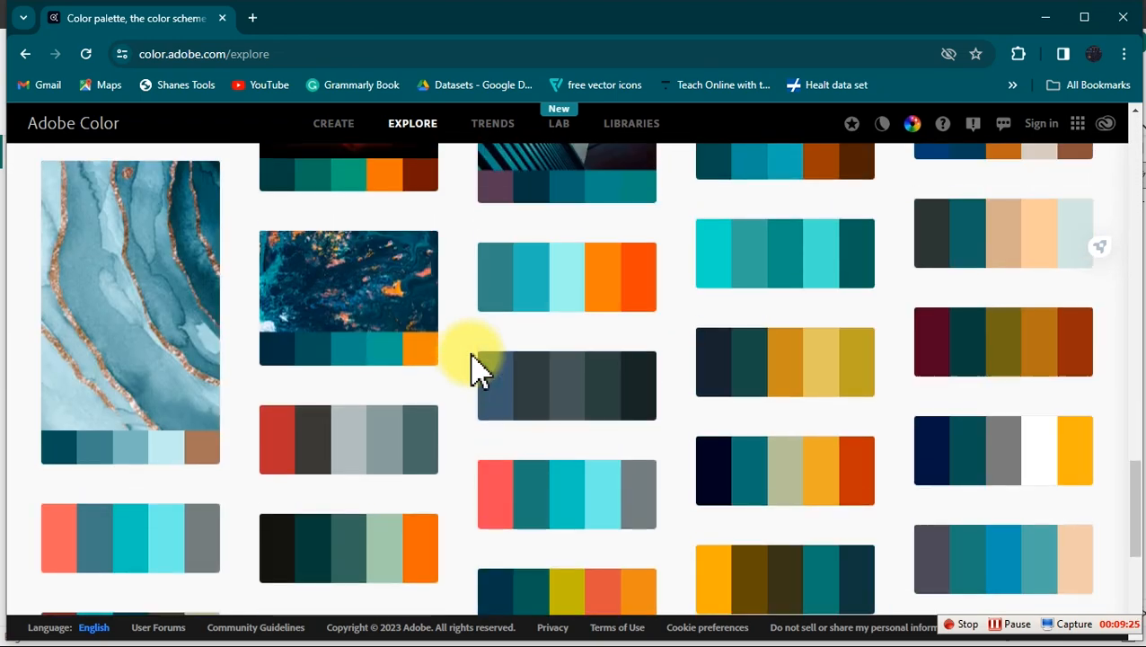
{"action": "scroll", "coordinate": [478, 368], "scroll_direction": "up", "scroll_amount": 4}
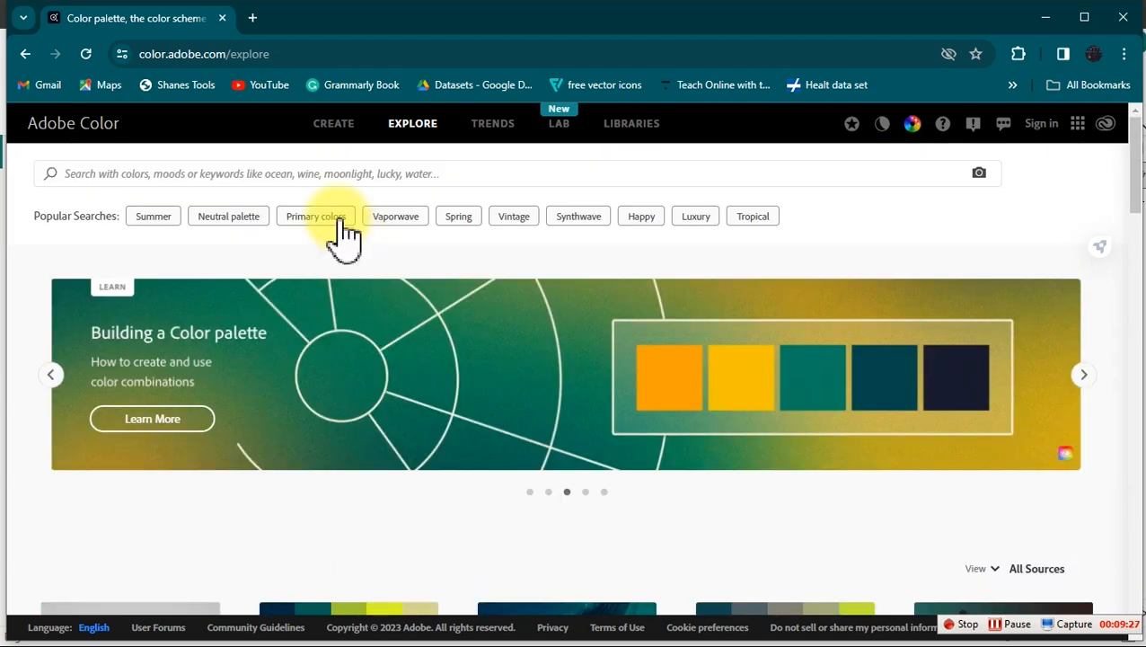
{"action": "left_click", "coordinate": [298, 170]}
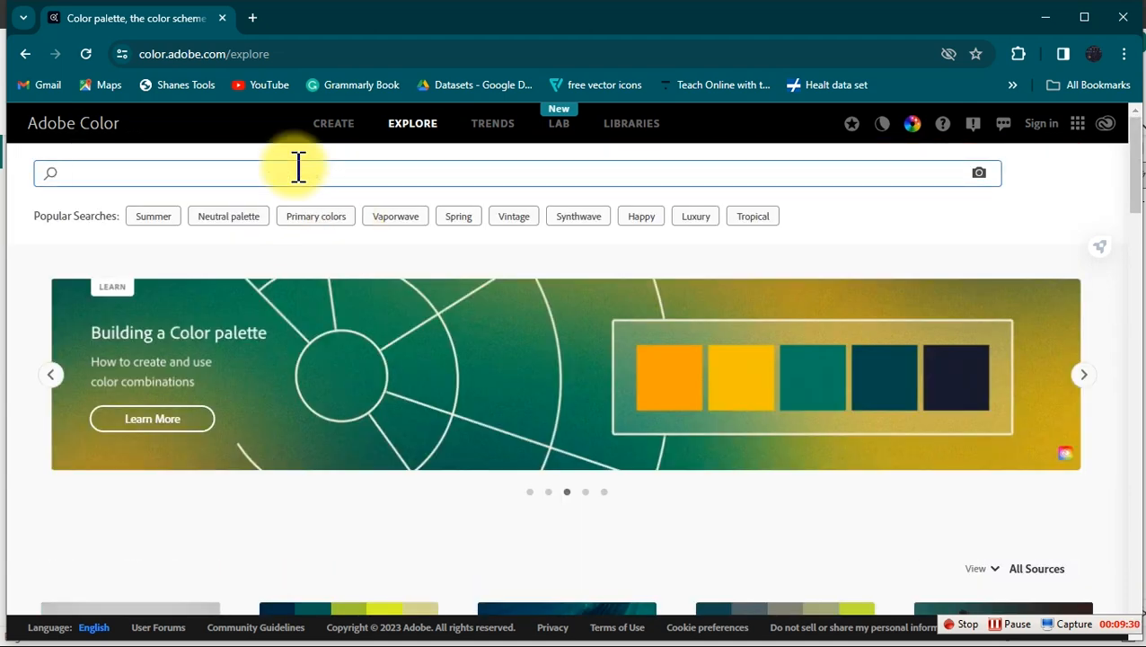
{"action": "type", "text": "bl"}
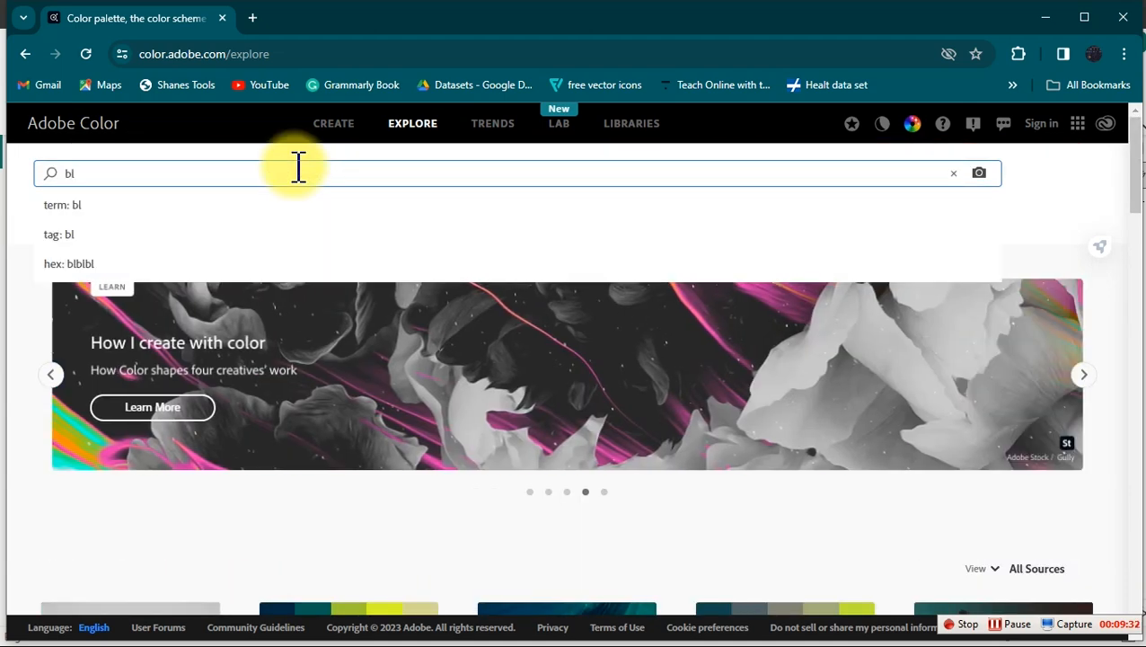
{"action": "type", "text": "ue, red"}
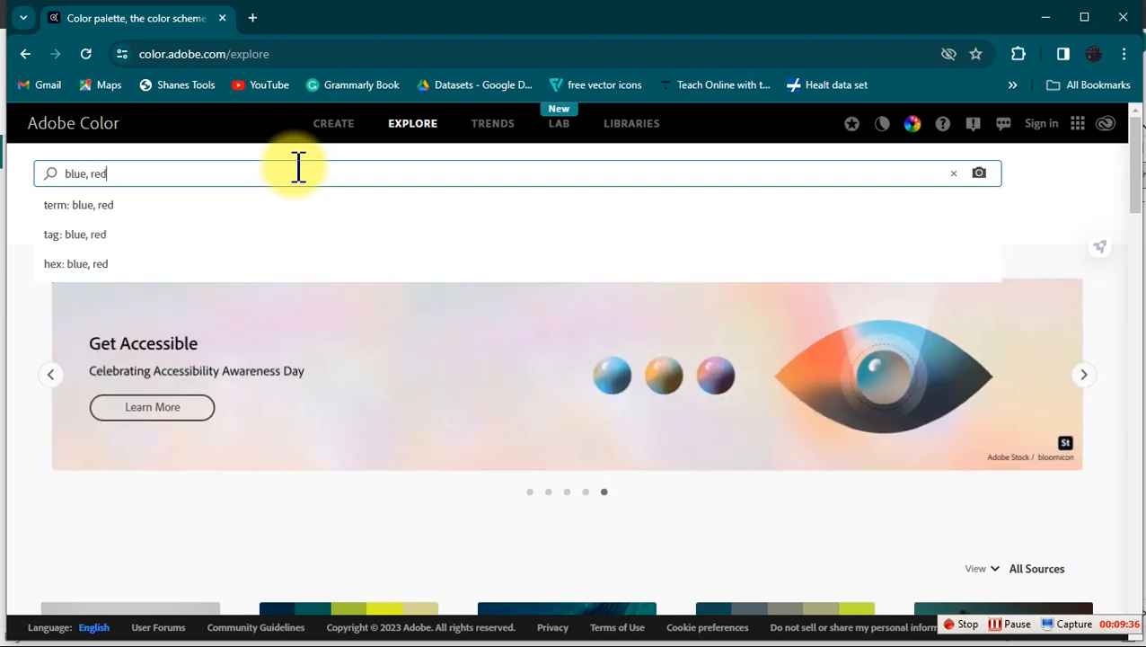
{"action": "key", "text": "Return"}
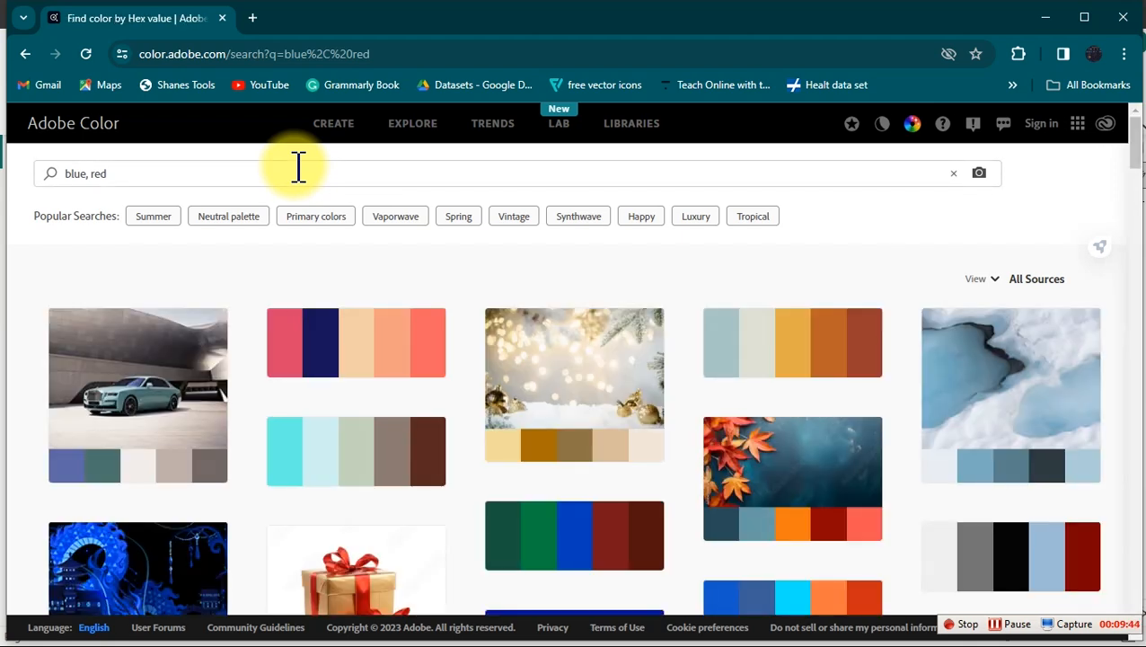
{"action": "mouse_move", "coordinate": [334, 355]}
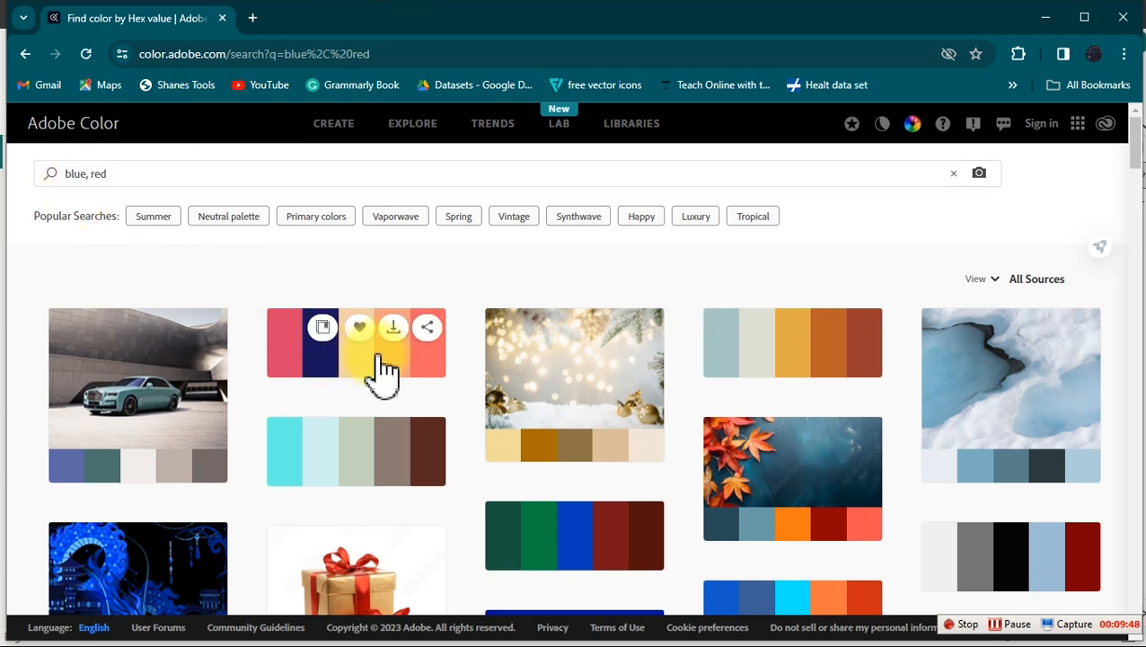
Browse the "blue, red" palette results and open the Blue-Red palette to examine its hex codes.
{"action": "scroll", "coordinate": [750, 440], "scroll_direction": "down", "scroll_amount": 3}
{"action": "scroll", "coordinate": [748, 457], "scroll_direction": "down", "scroll_amount": 2}
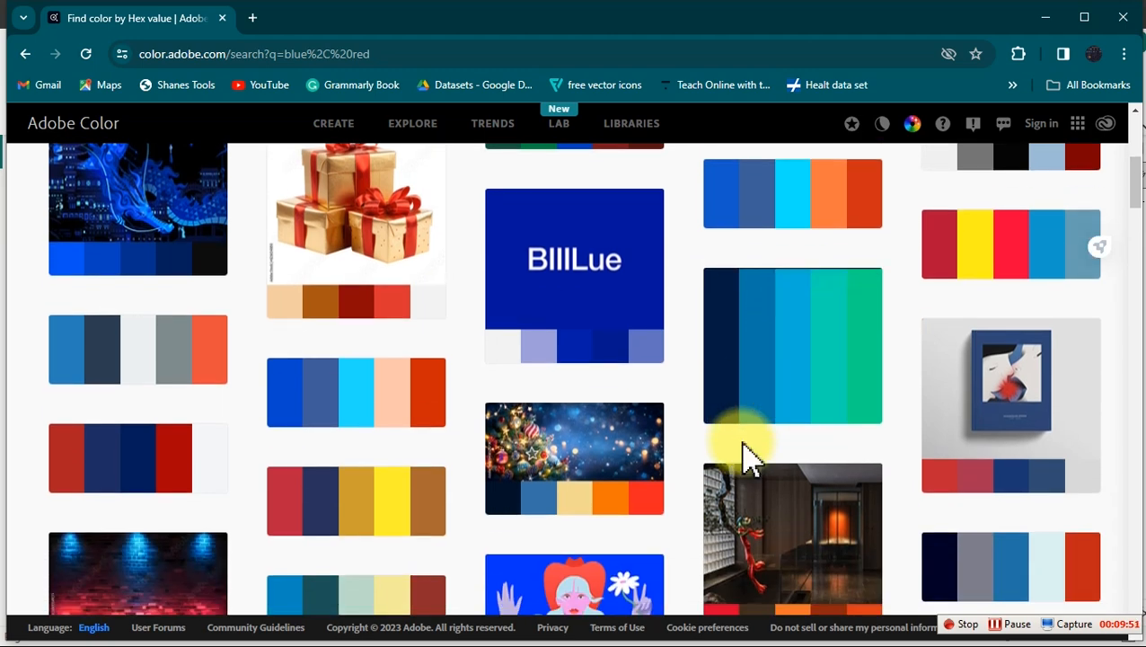
{"action": "scroll", "coordinate": [611, 492], "scroll_direction": "down", "scroll_amount": 1}
{"action": "scroll", "coordinate": [611, 485], "scroll_direction": "down", "scroll_amount": 2}
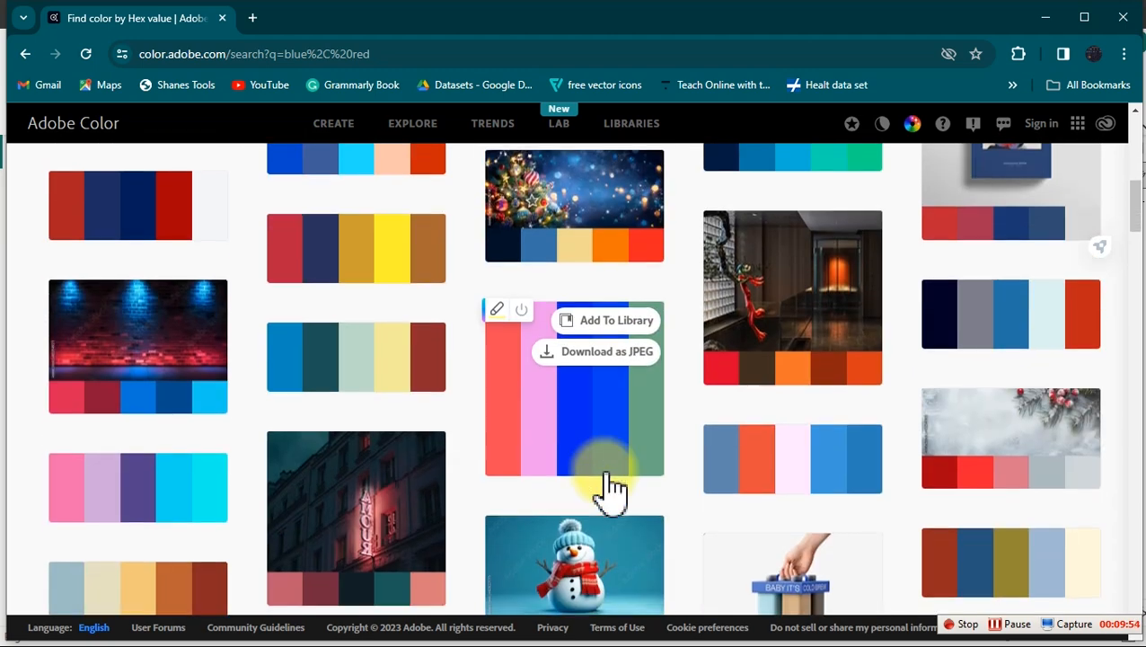
{"action": "left_click", "coordinate": [797, 490]}
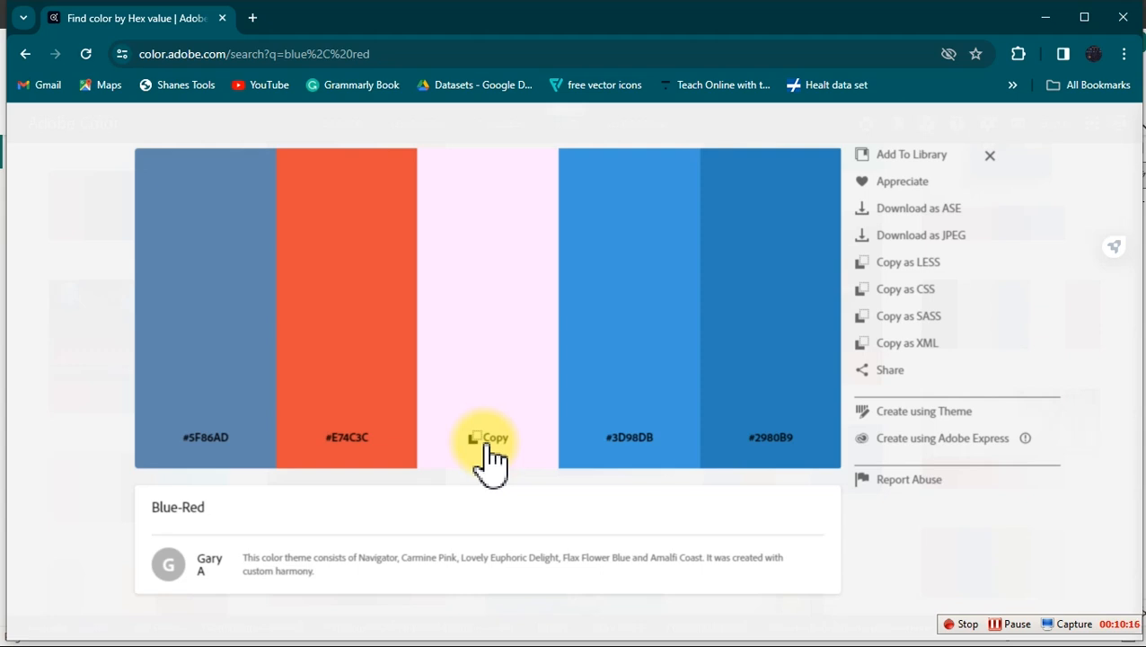
Switch back to Power BI and turn on background color for the matrix's Total Crimes cells.
{"action": "left_click", "coordinate": [1044, 20]}
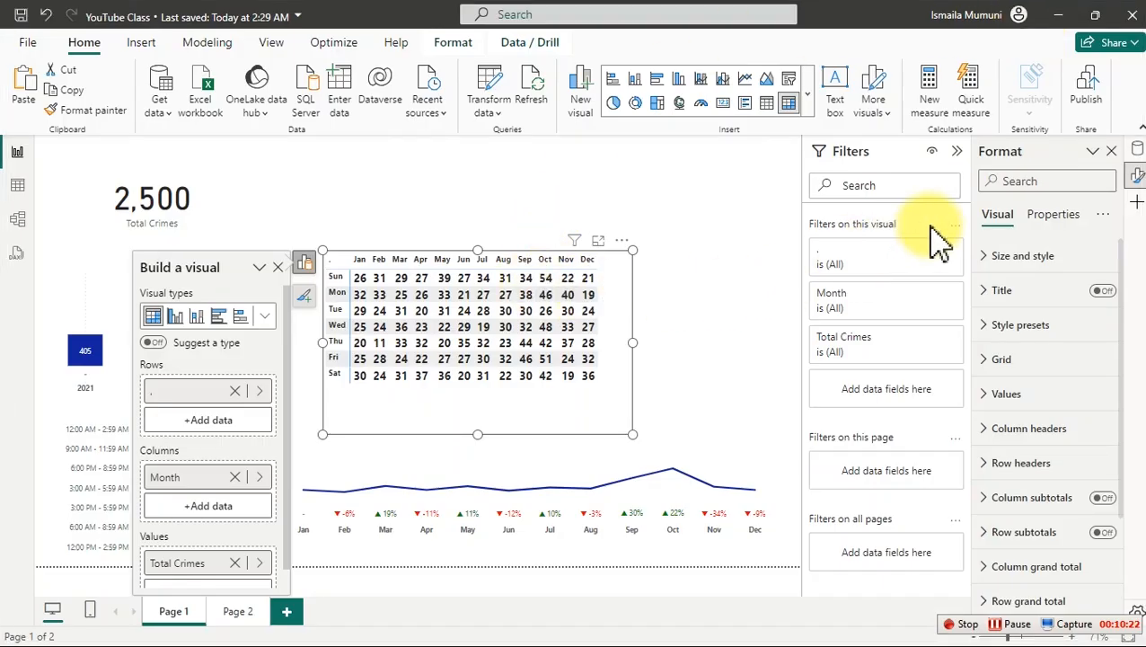
{"action": "scroll", "coordinate": [1085, 458], "scroll_direction": "down", "scroll_amount": 3}
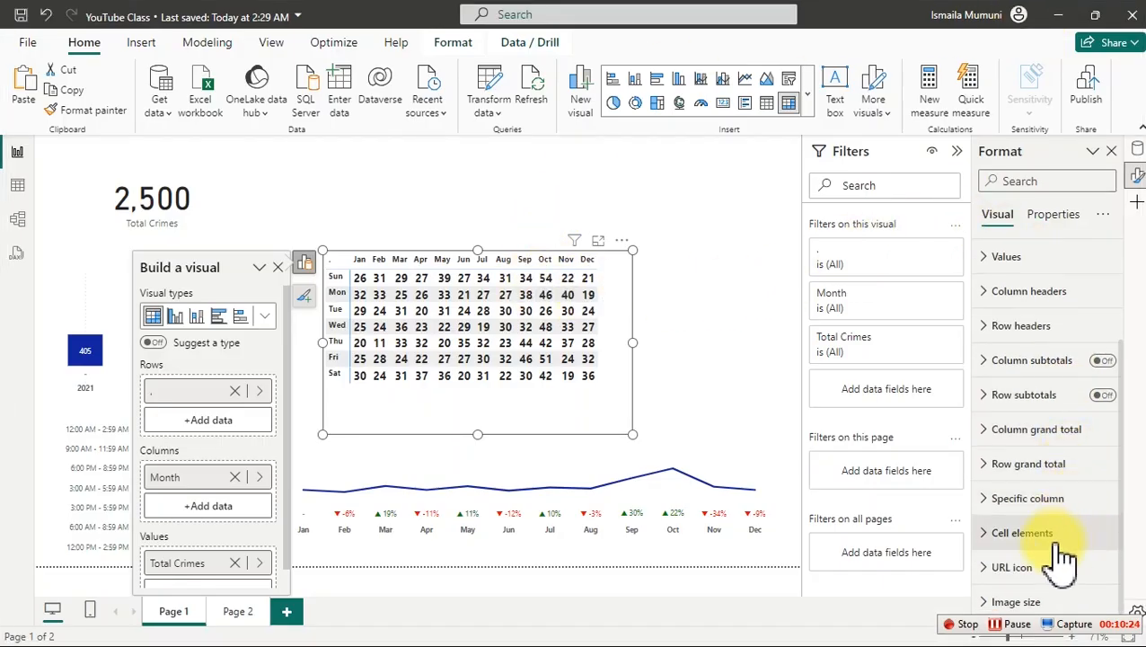
{"action": "left_click", "coordinate": [991, 533]}
{"action": "scroll", "coordinate": [1082, 333], "scroll_direction": "down", "scroll_amount": 8}
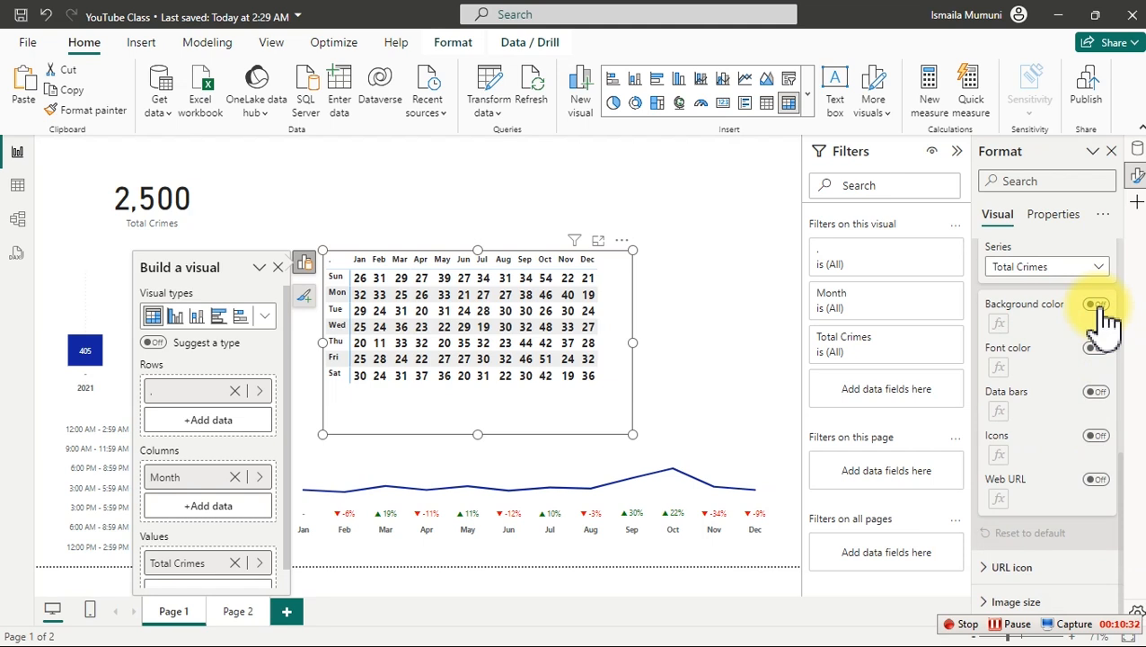
{"action": "left_click", "coordinate": [1100, 306]}
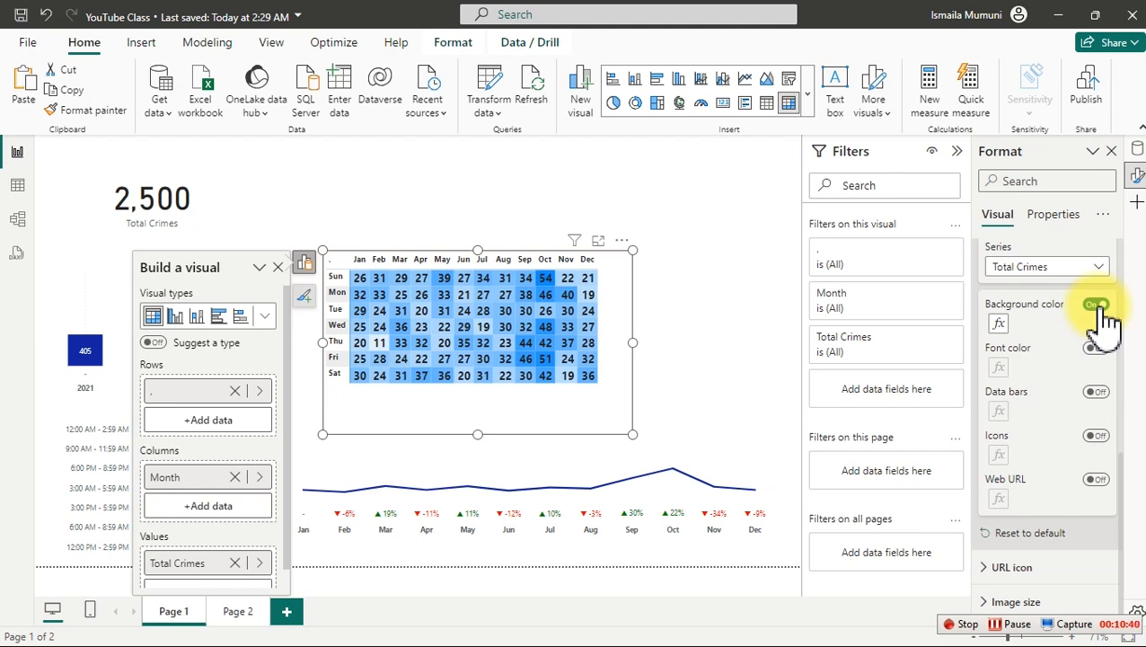
Set the highest-value color of the cells' background gradient to #DF475E.
{"action": "left_click", "coordinate": [999, 325]}
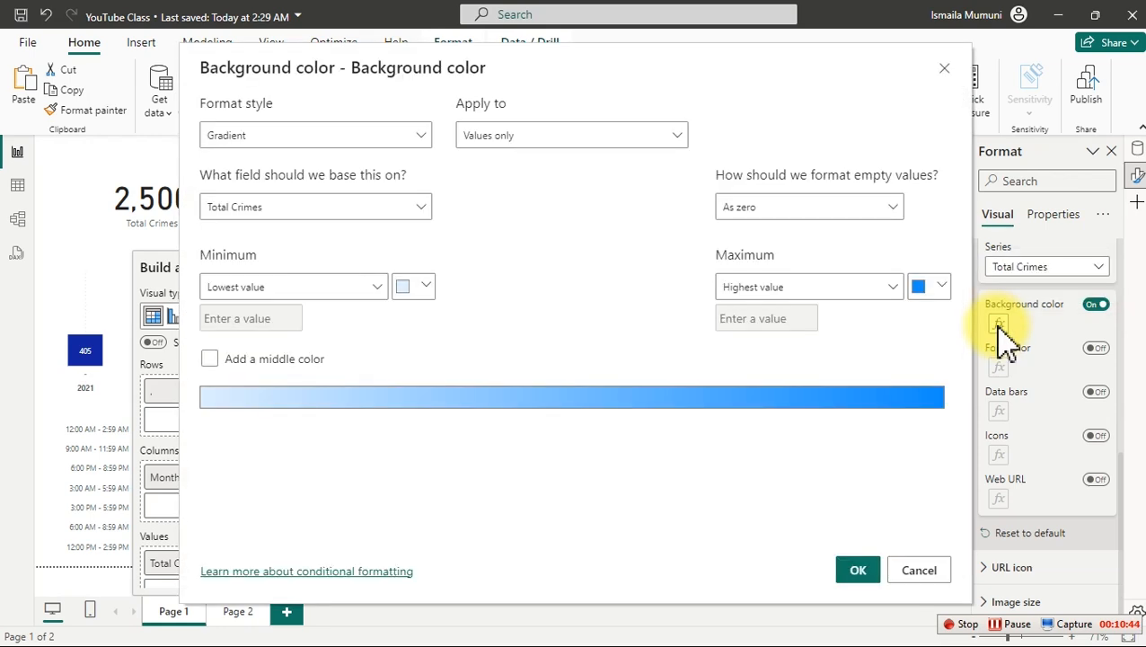
{"action": "left_click", "coordinate": [939, 303]}
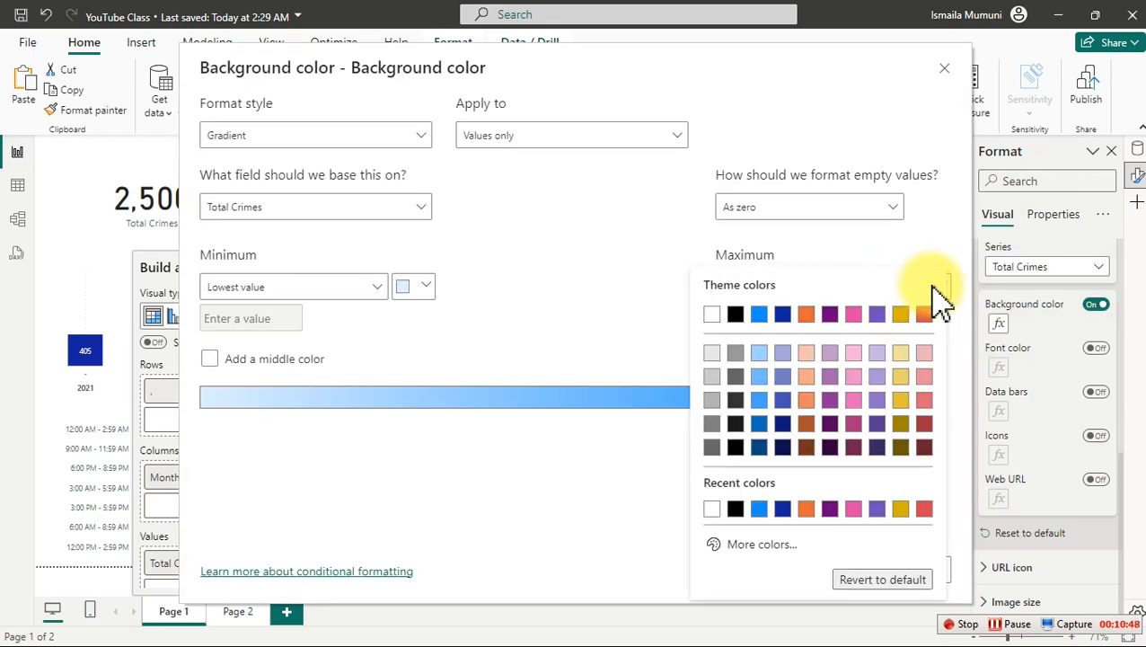
{"action": "left_click", "coordinate": [768, 545]}
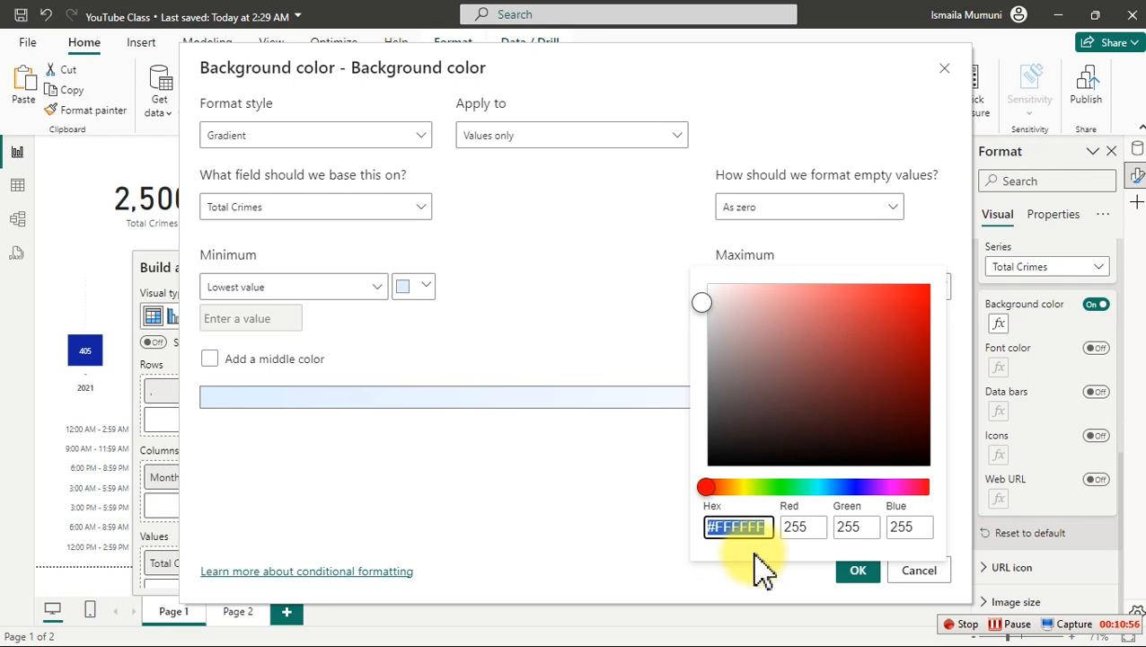
{"action": "type", "text": "df"}
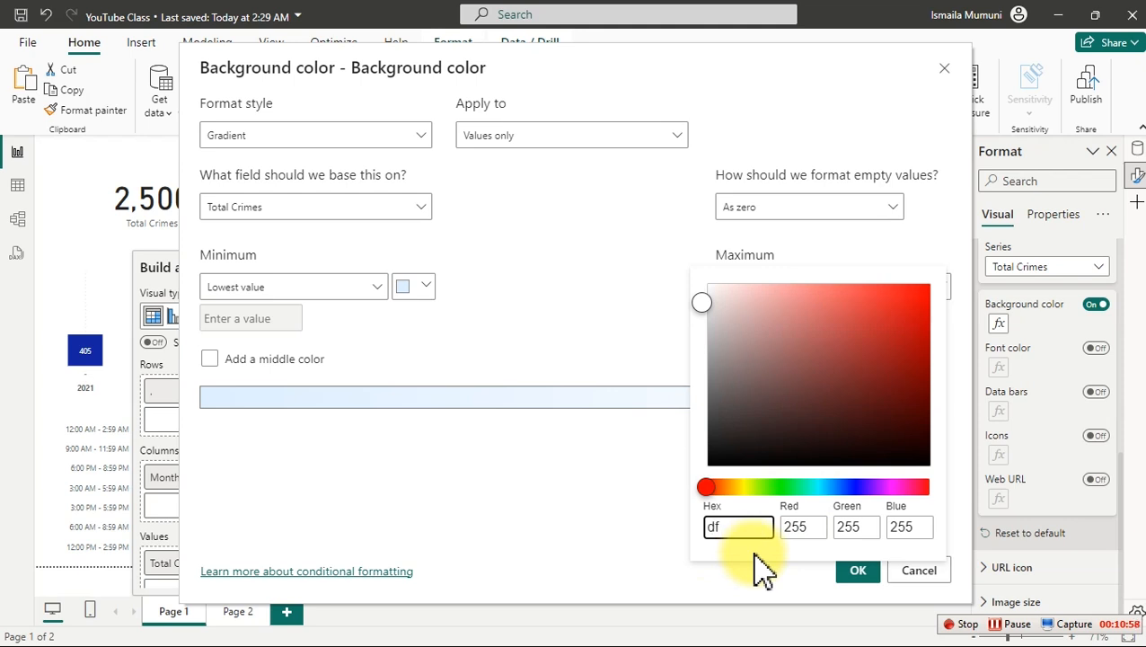
{"action": "type", "text": "47"}
{"action": "type", "text": "6"}
{"action": "key", "text": "BackSpace"}
{"action": "type", "text": "5e"}
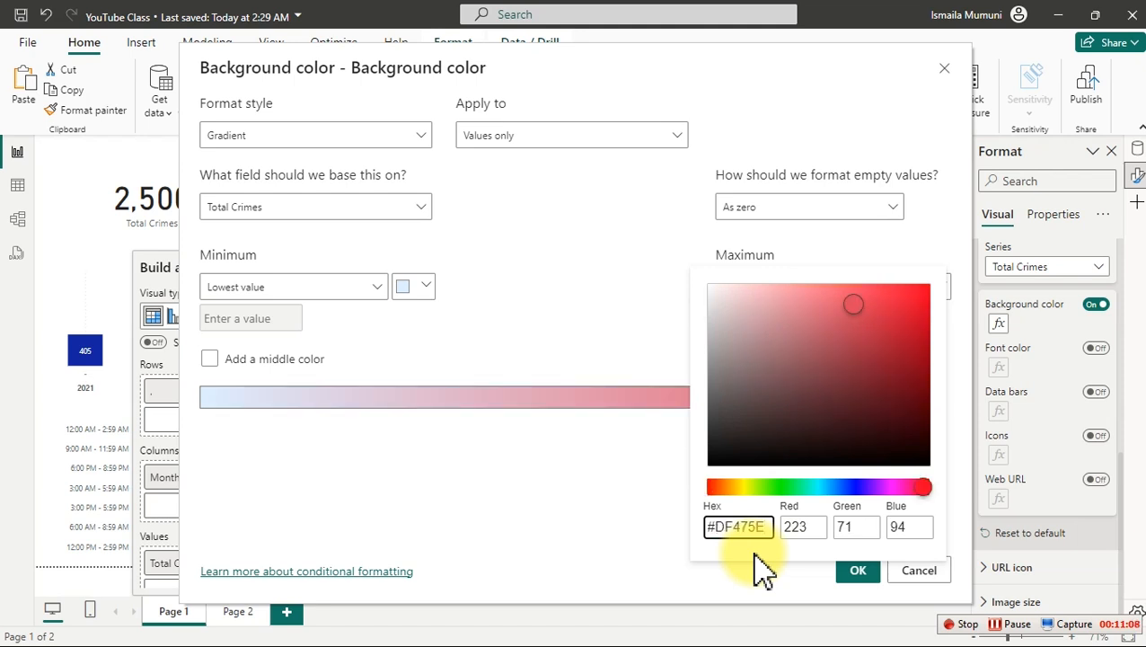
{"action": "left_click", "coordinate": [509, 442]}
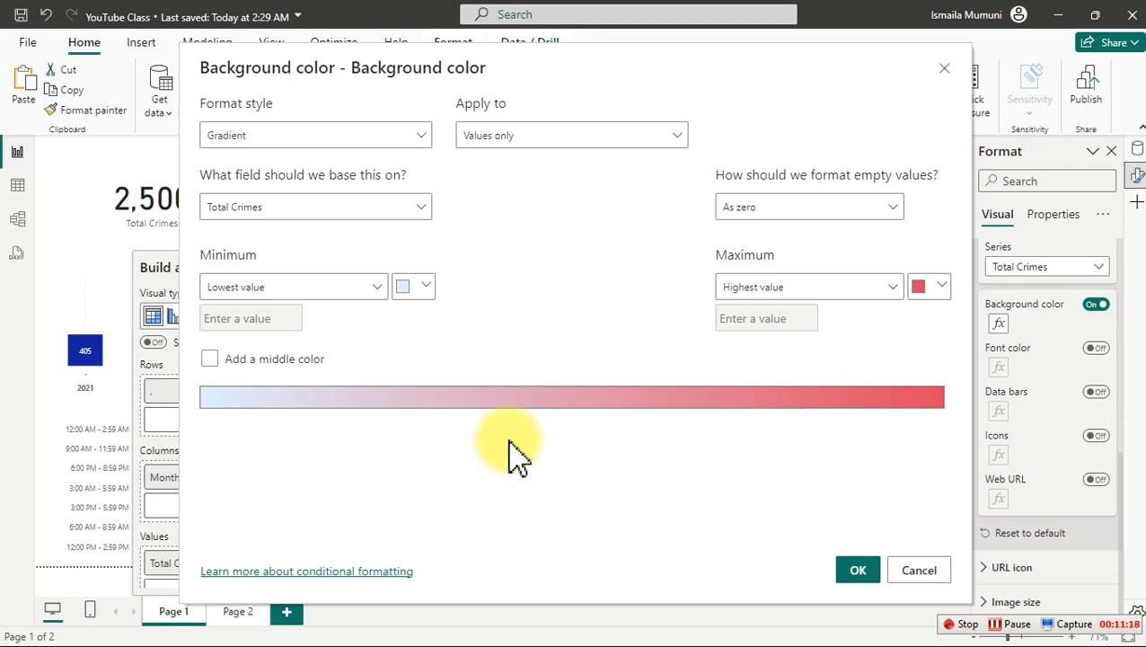
Set the background gradient's lowest-value color to #67A1AE, copy that hex code, and apply the background formatting.
{"action": "left_click", "coordinate": [408, 288]}
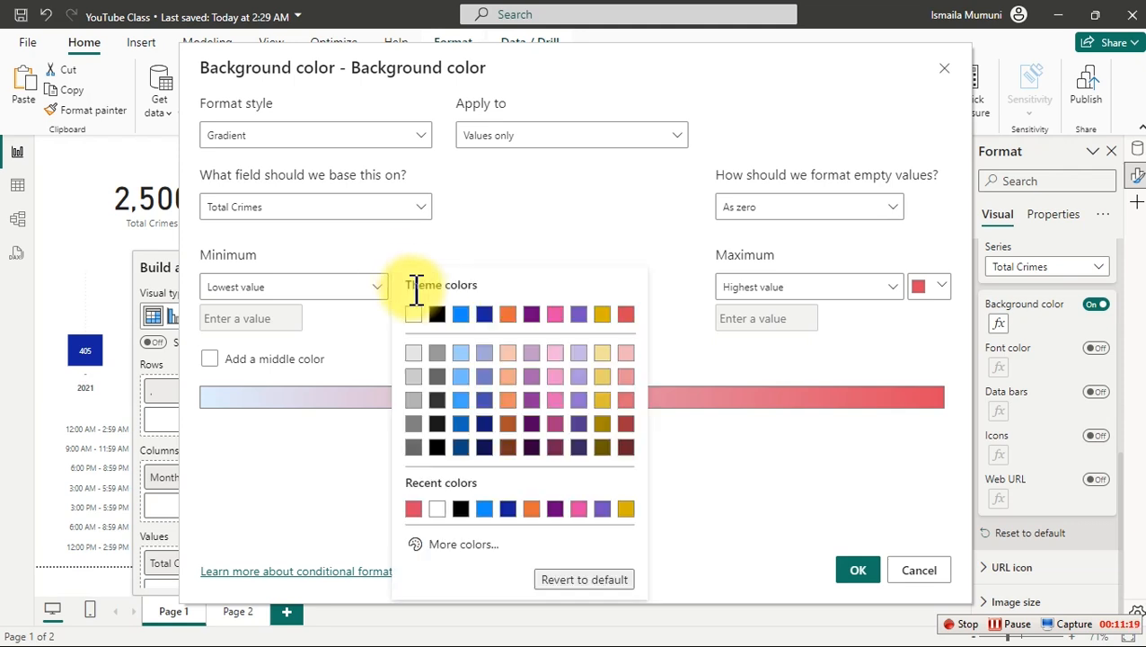
{"action": "left_click", "coordinate": [449, 545]}
{"action": "double_click", "coordinate": [468, 526]}
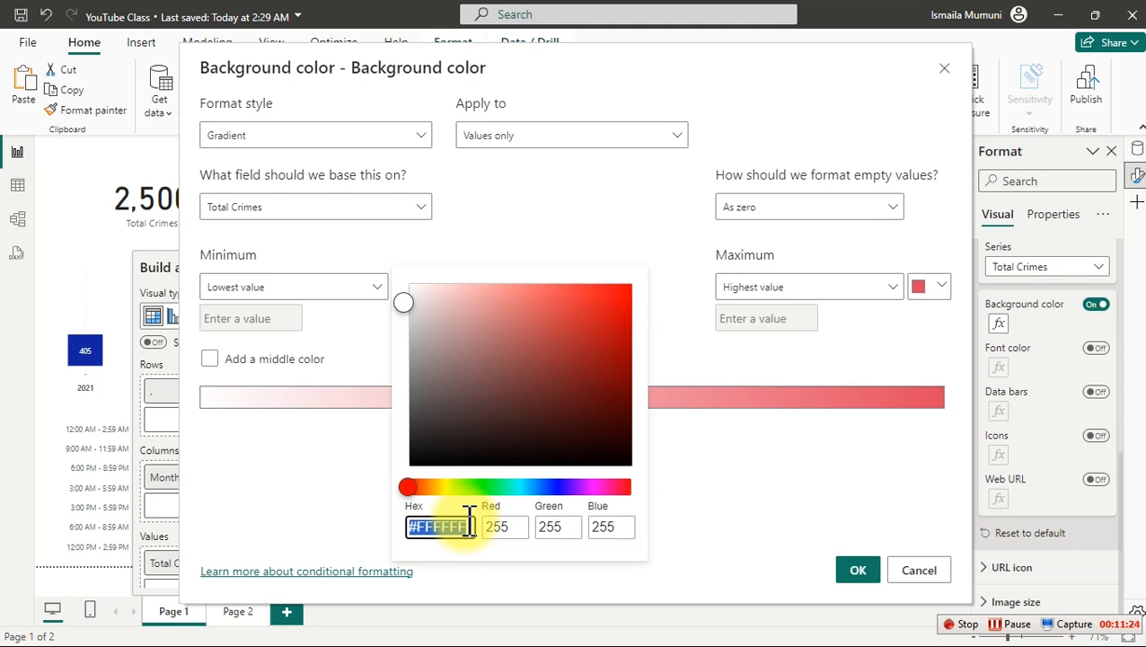
{"action": "type", "text": "67a1ae"}
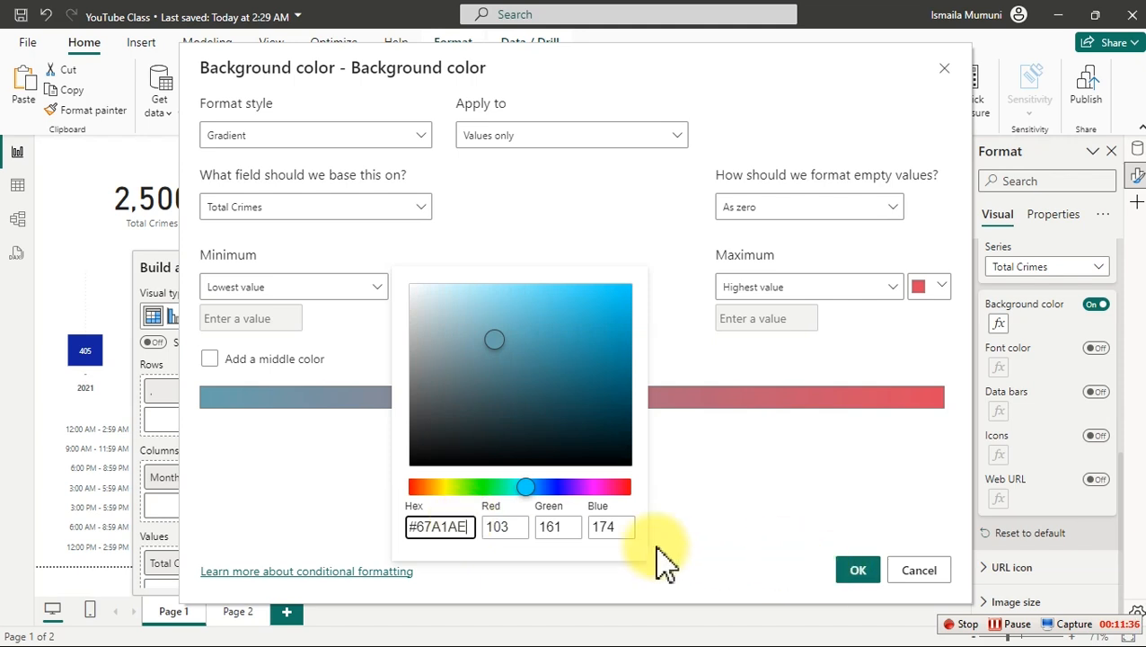
{"action": "double_click", "coordinate": [453, 529]}
{"action": "key", "text": "ctrl+c"}
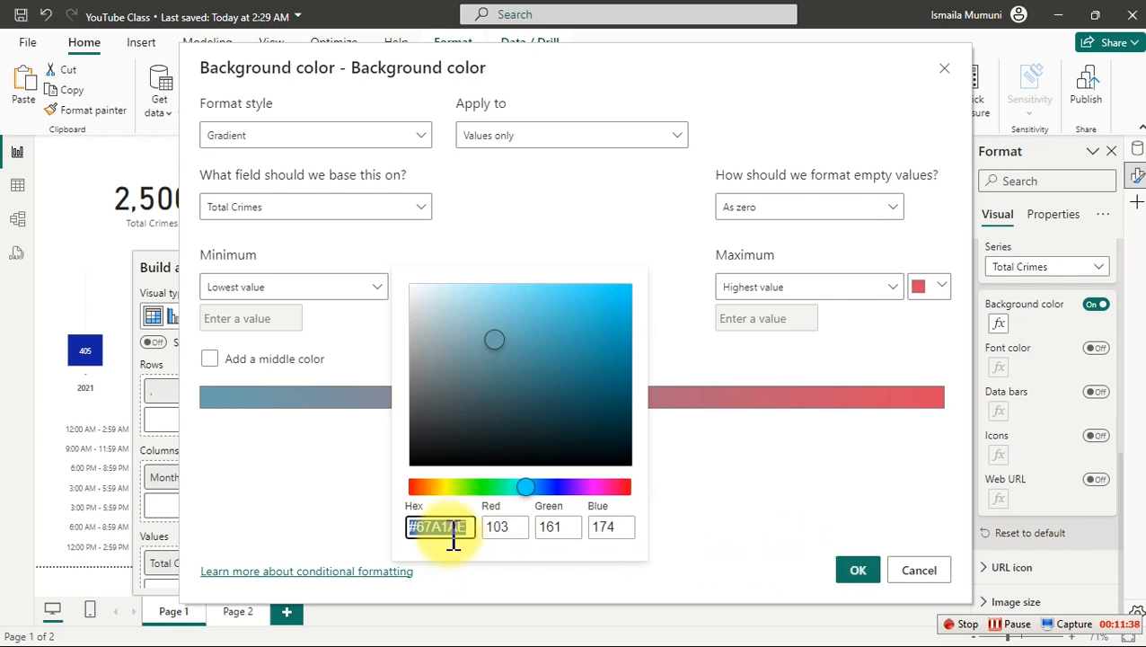
{"action": "left_click", "coordinate": [369, 503]}
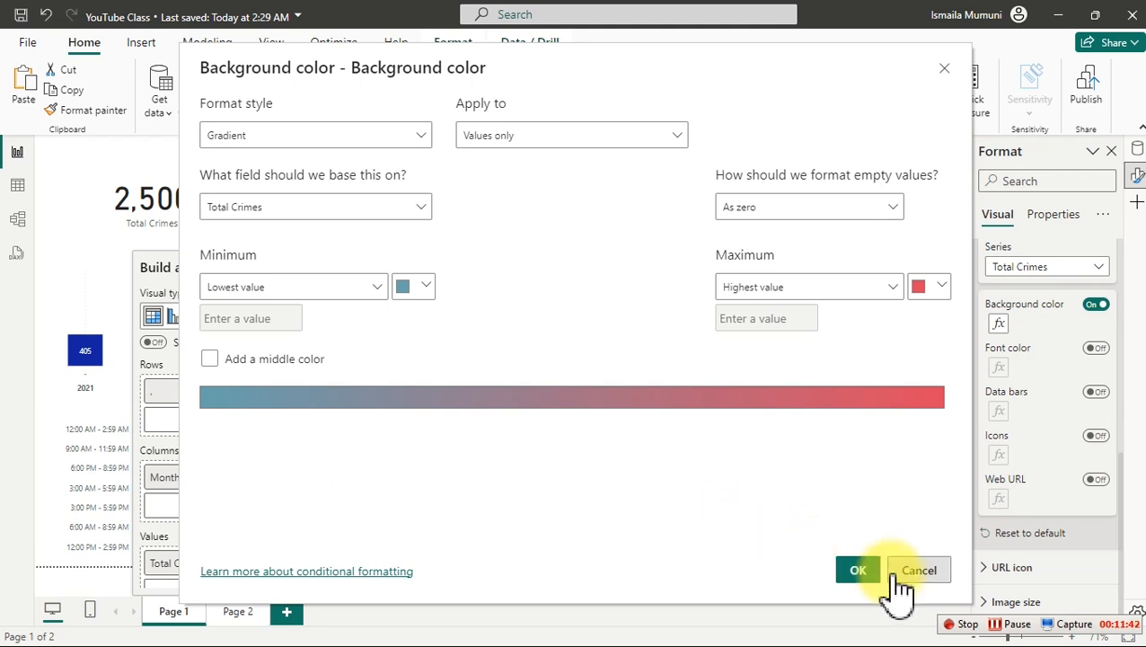
{"action": "left_click", "coordinate": [844, 573]}
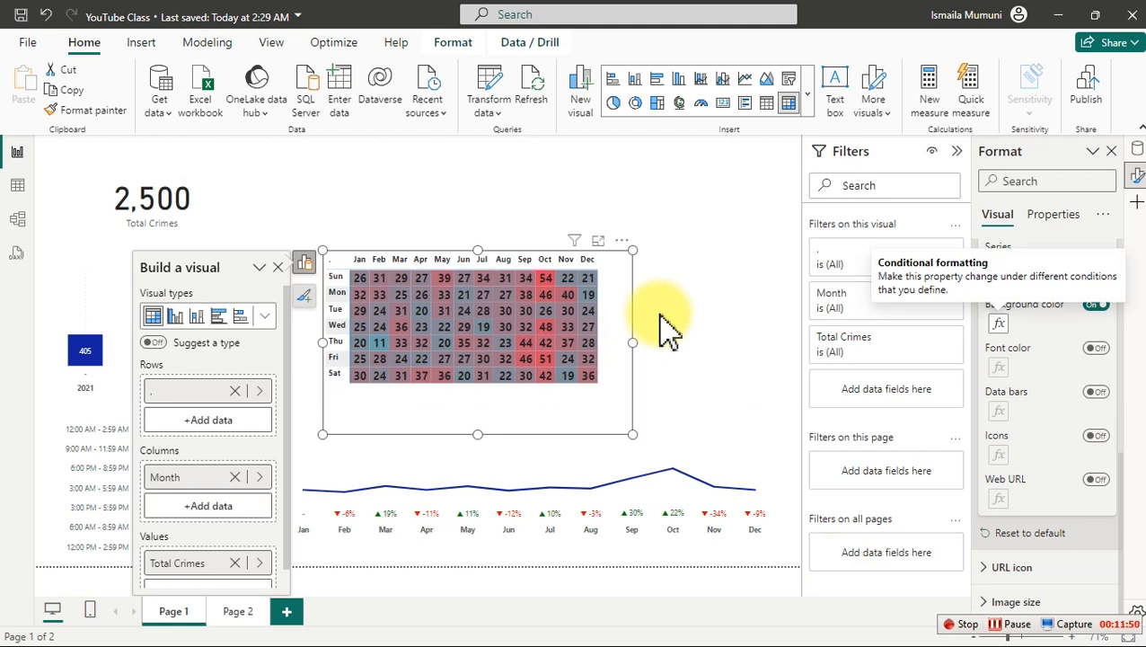
Turn on conditional font color for the Total Crimes cells and set its lowest-value color to #67A1AE.
{"action": "left_click", "coordinate": [1100, 352]}
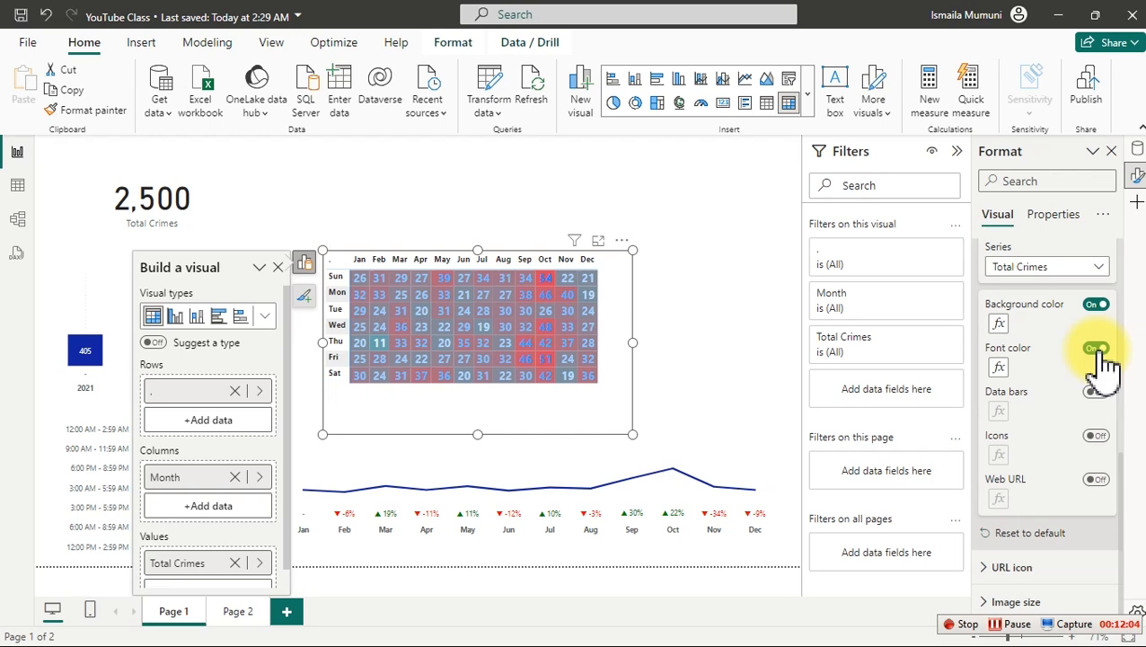
{"action": "left_click", "coordinate": [1004, 369]}
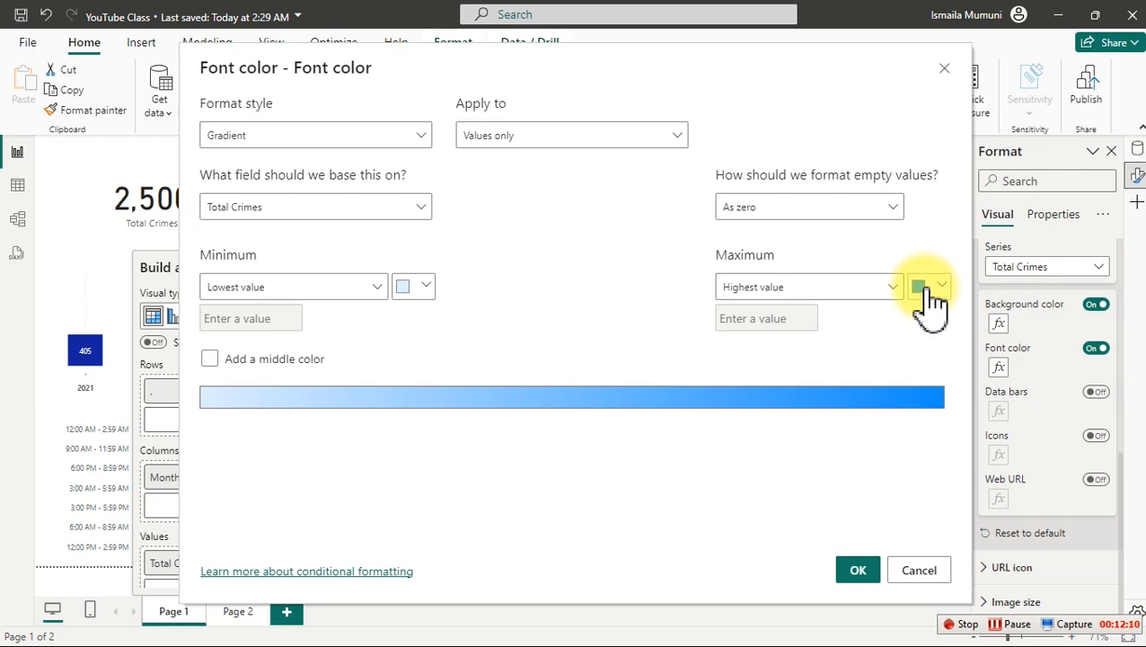
{"action": "left_click", "coordinate": [410, 286]}
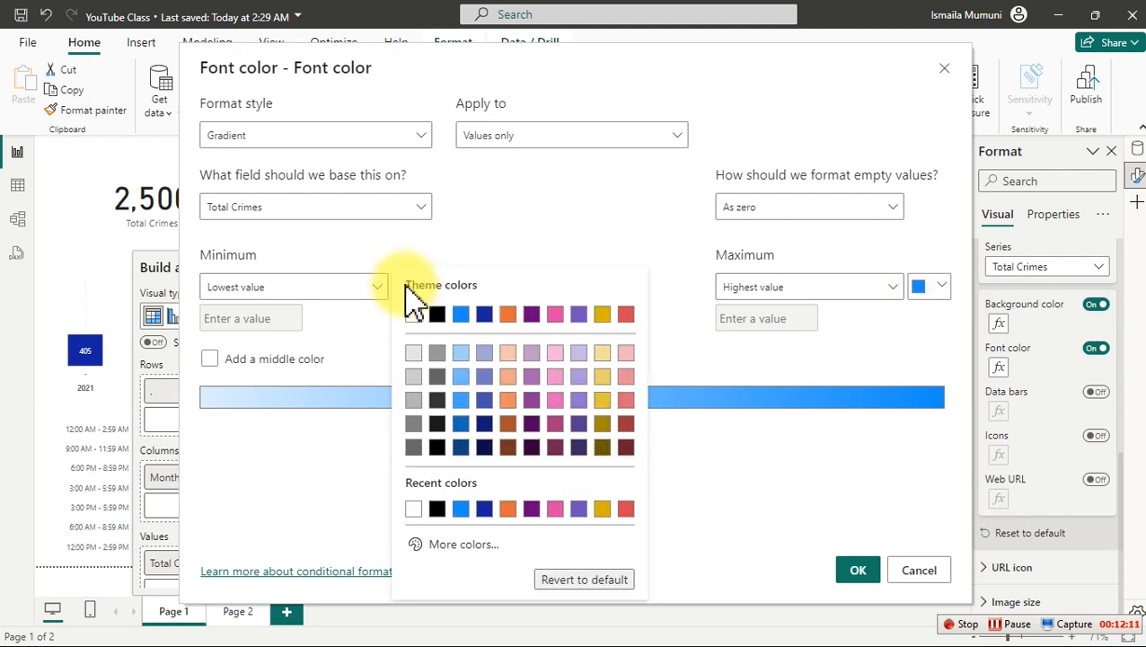
{"action": "left_click", "coordinate": [469, 544]}
{"action": "key", "text": "ctrl+v"}
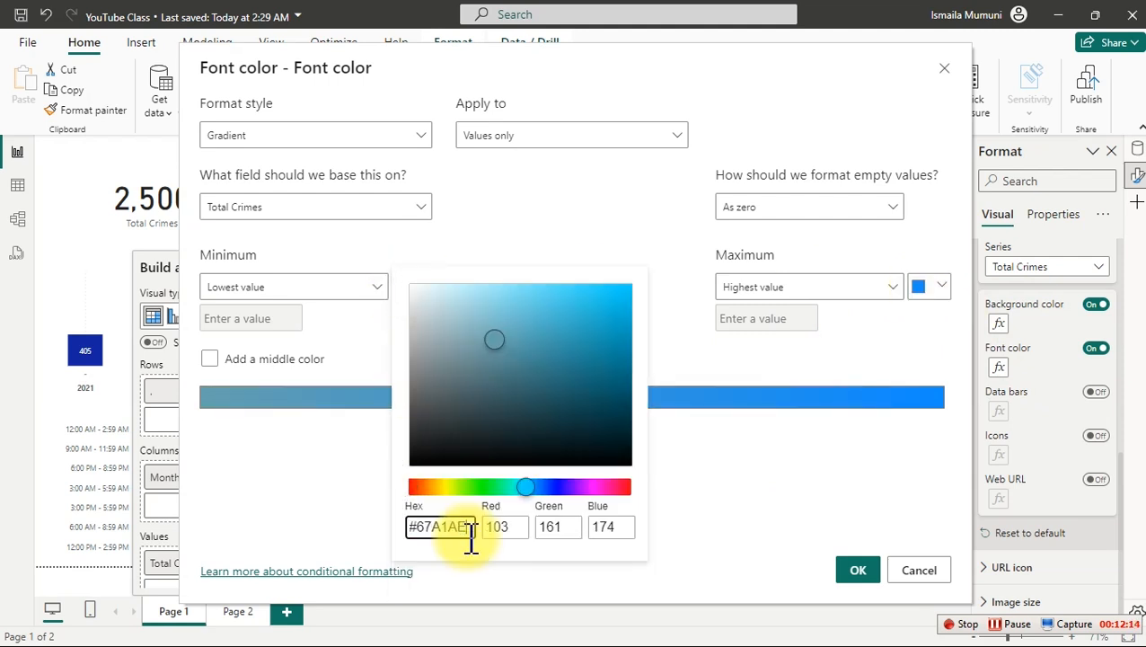
{"action": "left_click", "coordinate": [734, 479]}
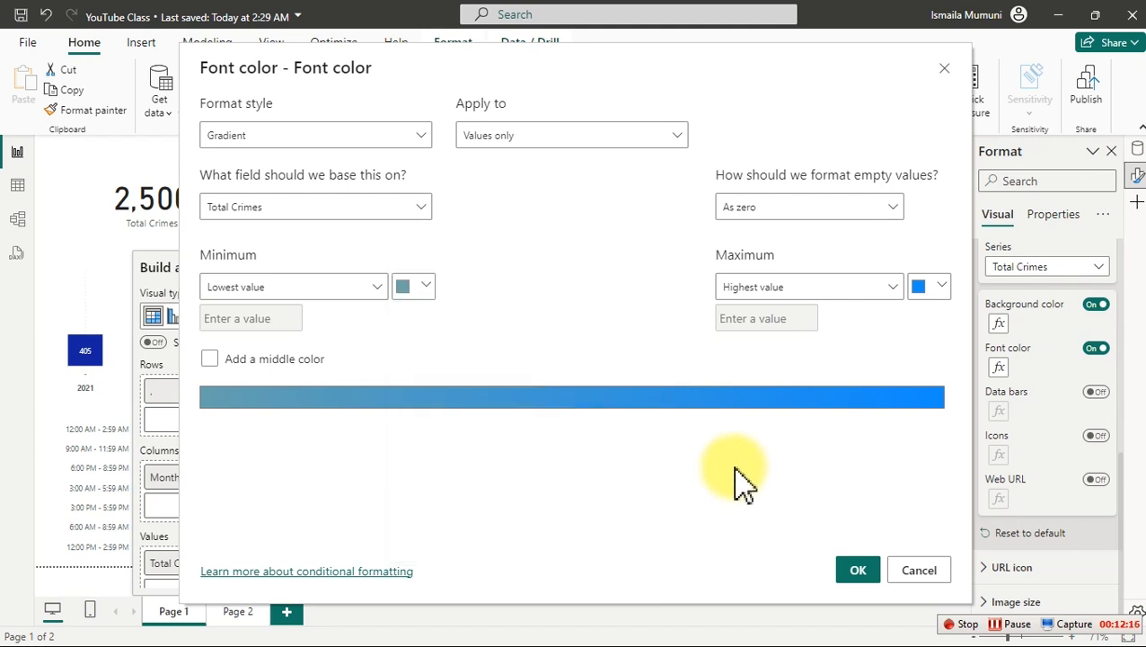
Set the font color gradient's highest-value color to #DF475E and apply the font formatting.
{"action": "left_click", "coordinate": [925, 288]}
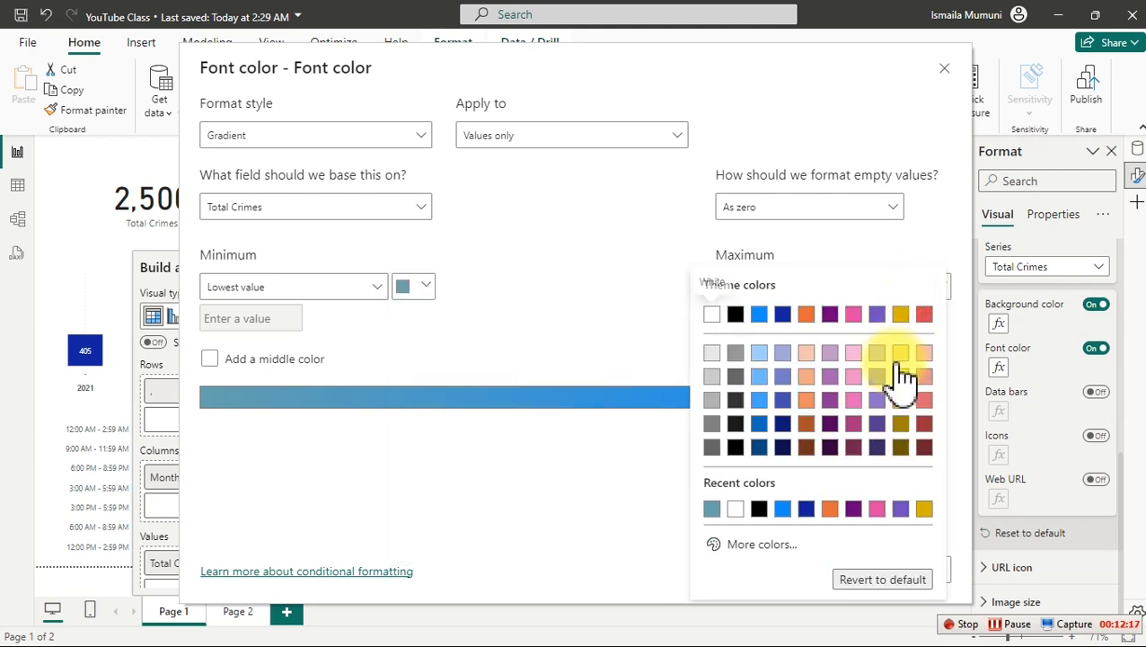
{"action": "left_click", "coordinate": [765, 544]}
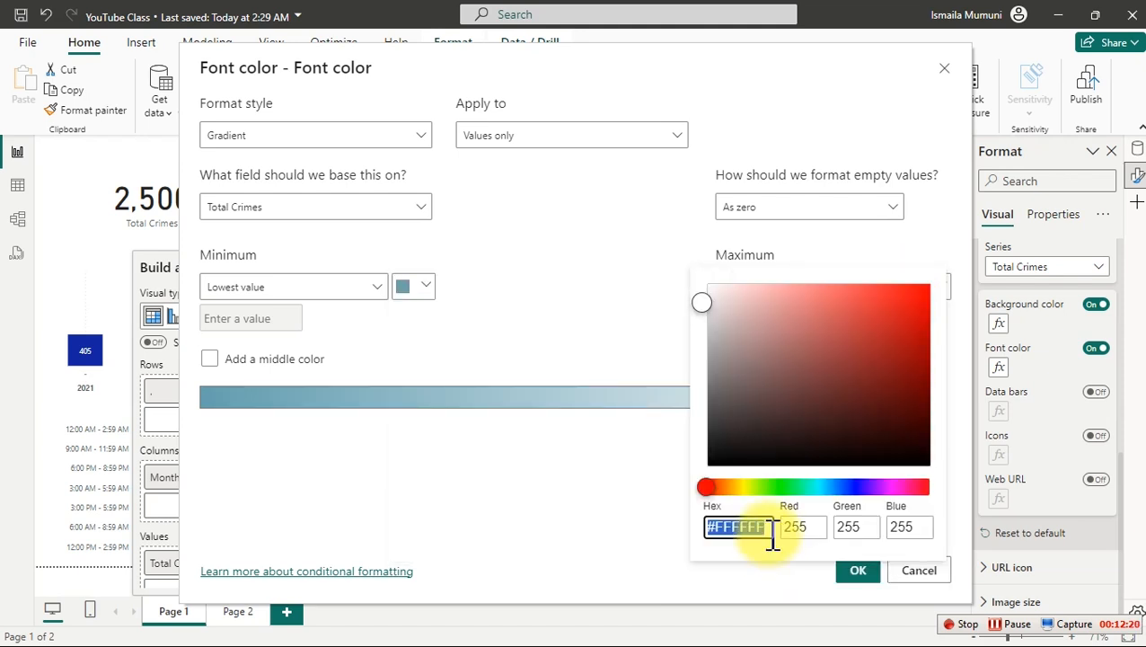
{"action": "type", "text": "0"}
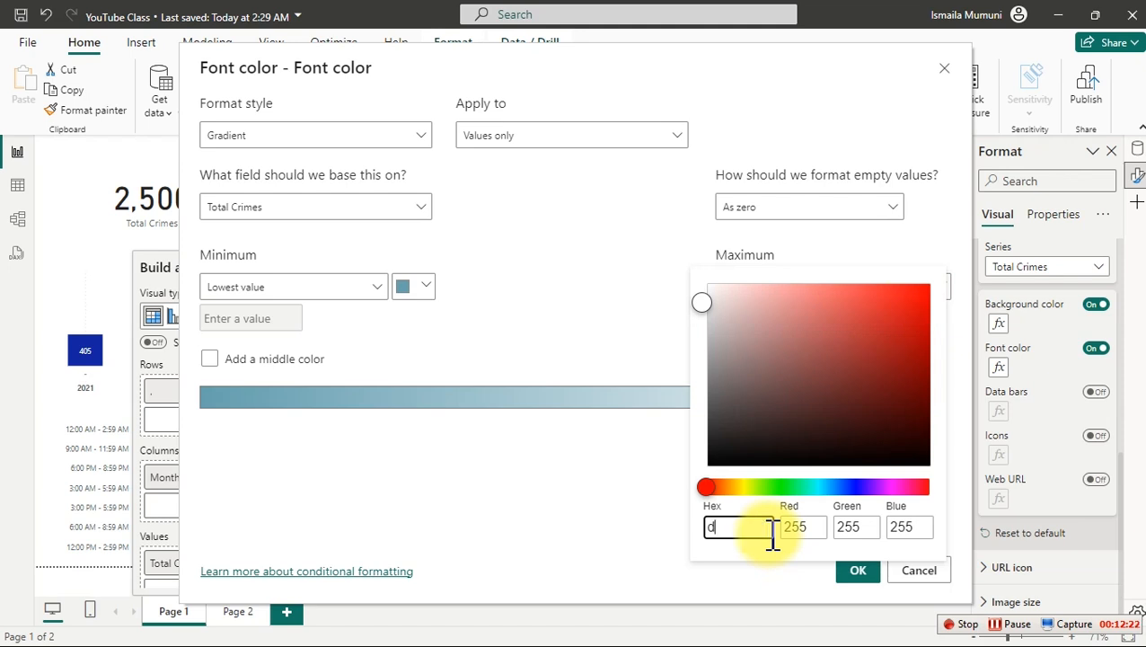
{"action": "type", "text": "f475e"}
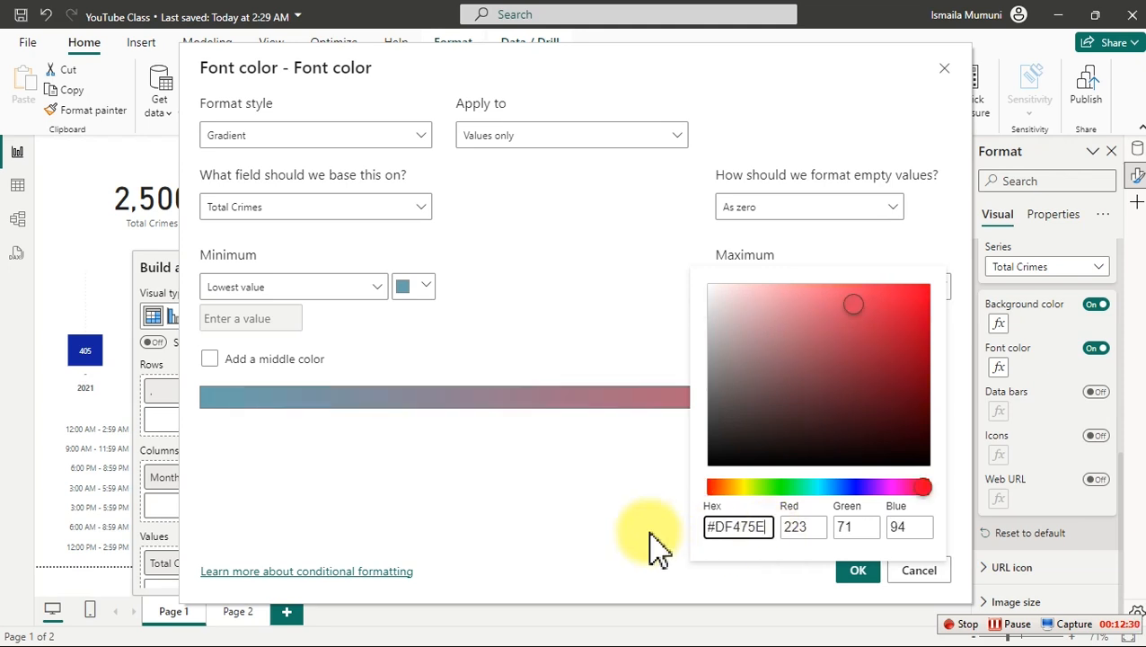
{"action": "left_click", "coordinate": [601, 485]}
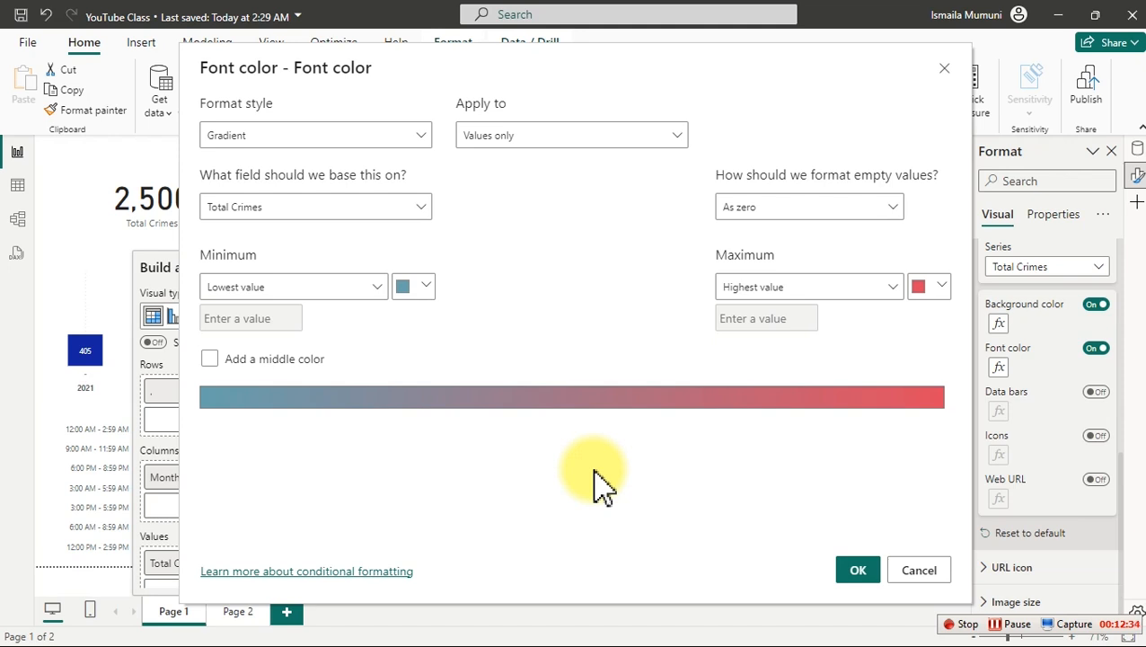
{"action": "left_click", "coordinate": [864, 573]}
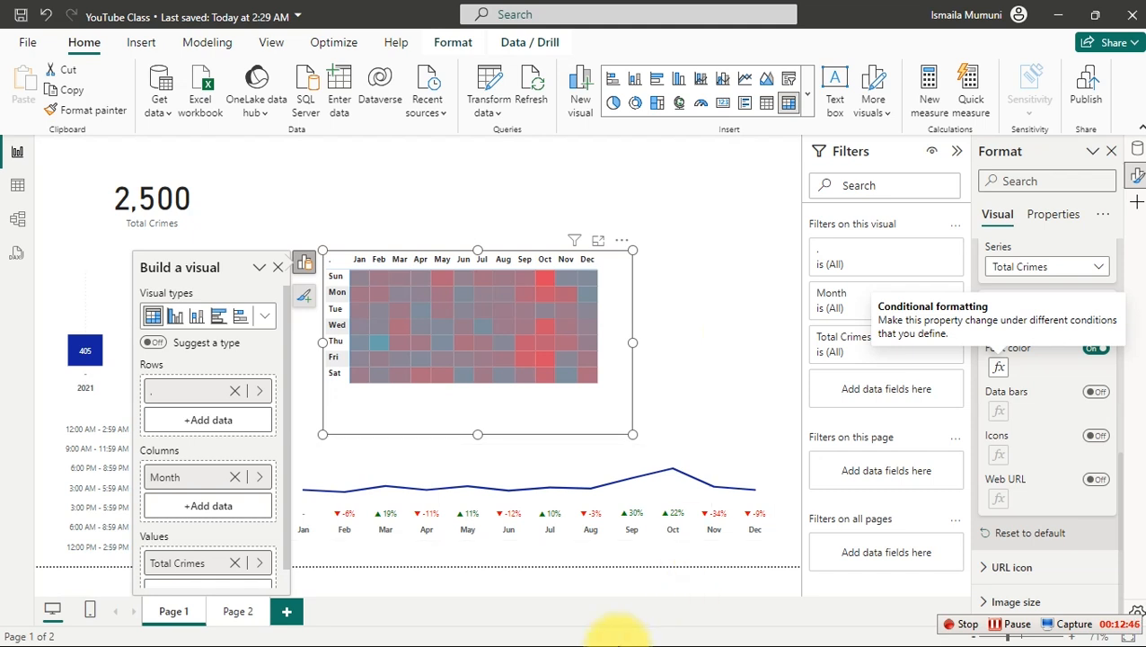
Turn on horizontal gridlines for the matrix.
{"action": "scroll", "coordinate": [1023, 525], "scroll_direction": "up", "scroll_amount": 3}
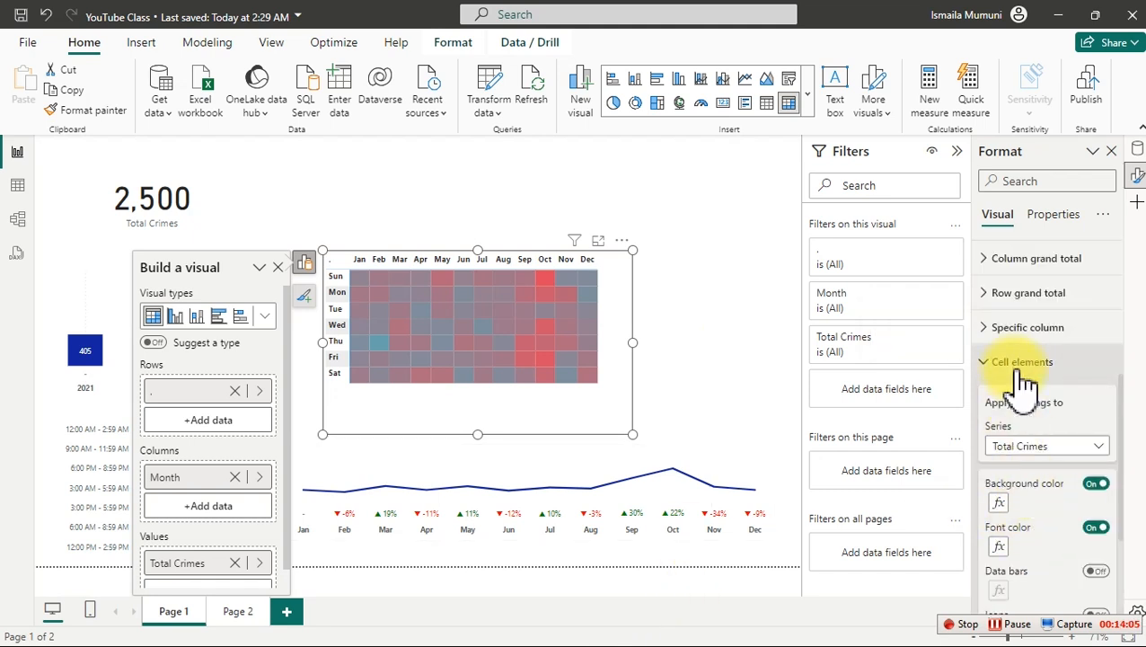
{"action": "scroll", "coordinate": [1022, 368], "scroll_direction": "up", "scroll_amount": 4}
{"action": "scroll", "coordinate": [1018, 369], "scroll_direction": "up", "scroll_amount": 1}
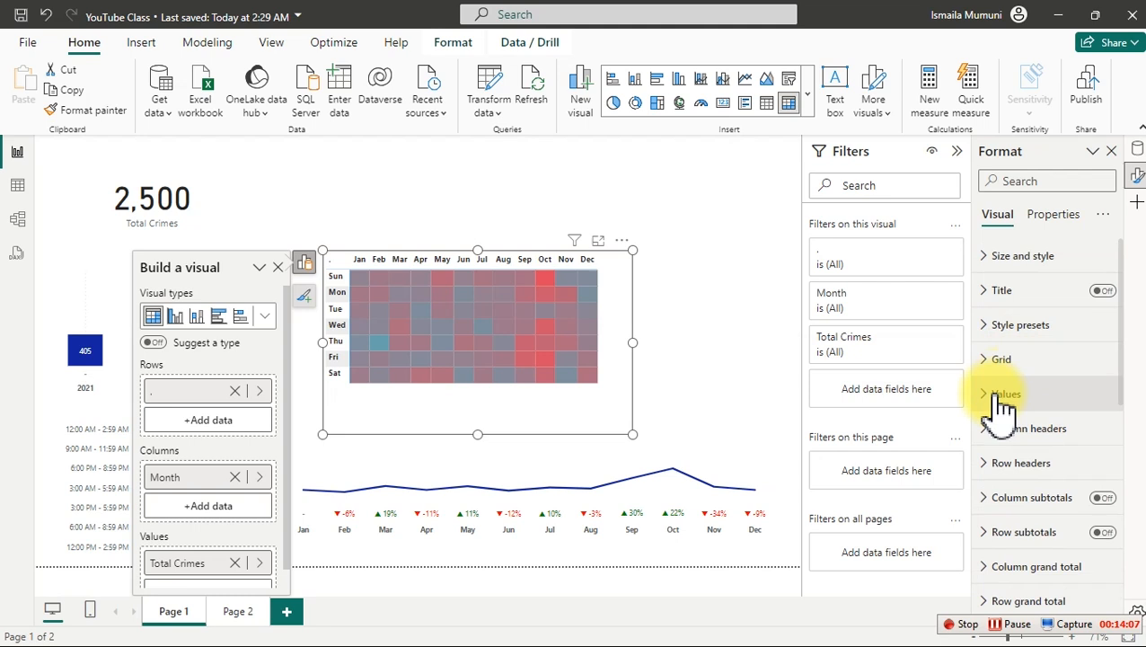
{"action": "left_click", "coordinate": [999, 361]}
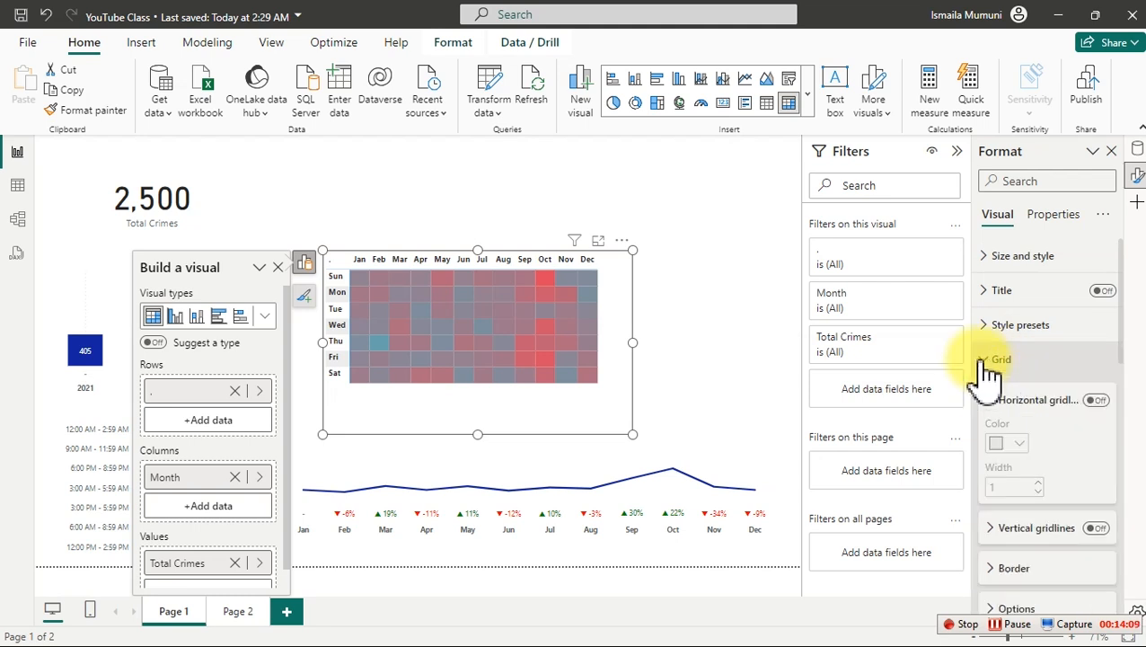
{"action": "left_click", "coordinate": [1101, 404]}
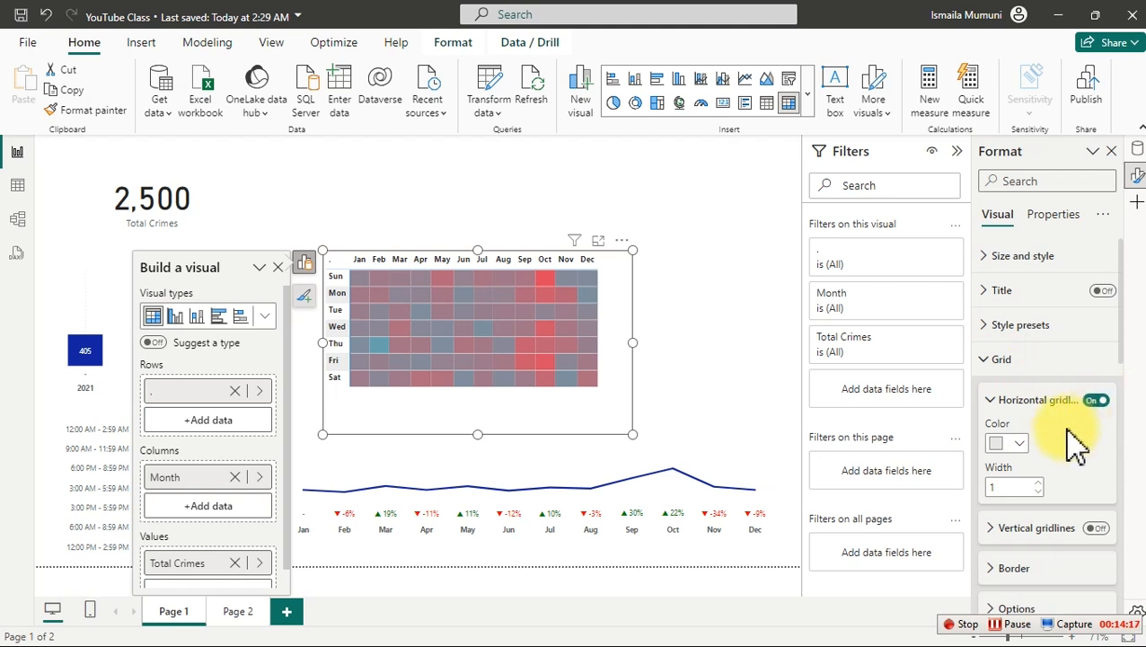
{"action": "left_click", "coordinate": [1001, 359]}
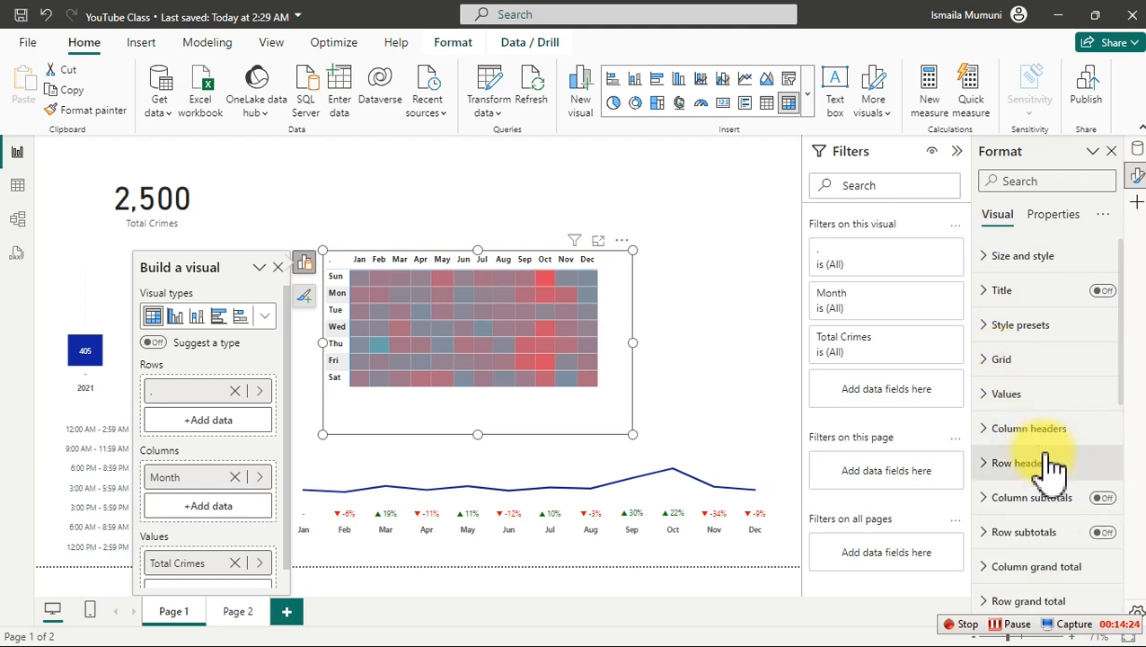
Shrink the month/weekday matrix's frame to fit closer around its cells and move the matrix slightly down the page.
{"action": "left_click", "coordinate": [1013, 395]}
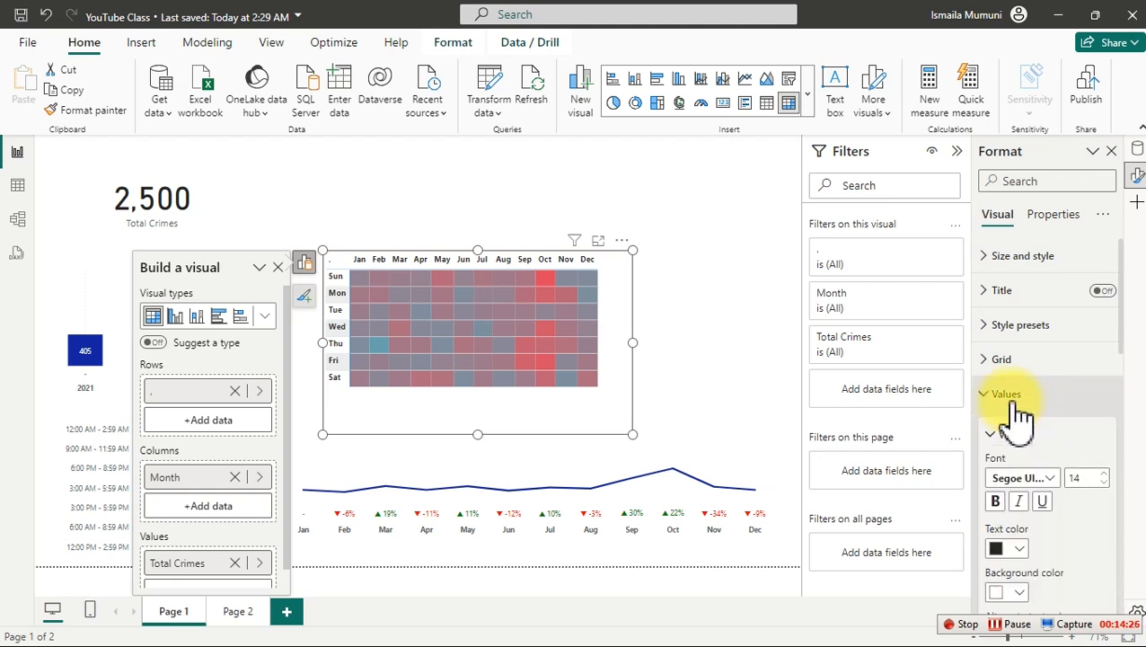
{"action": "left_click", "coordinate": [1107, 485]}
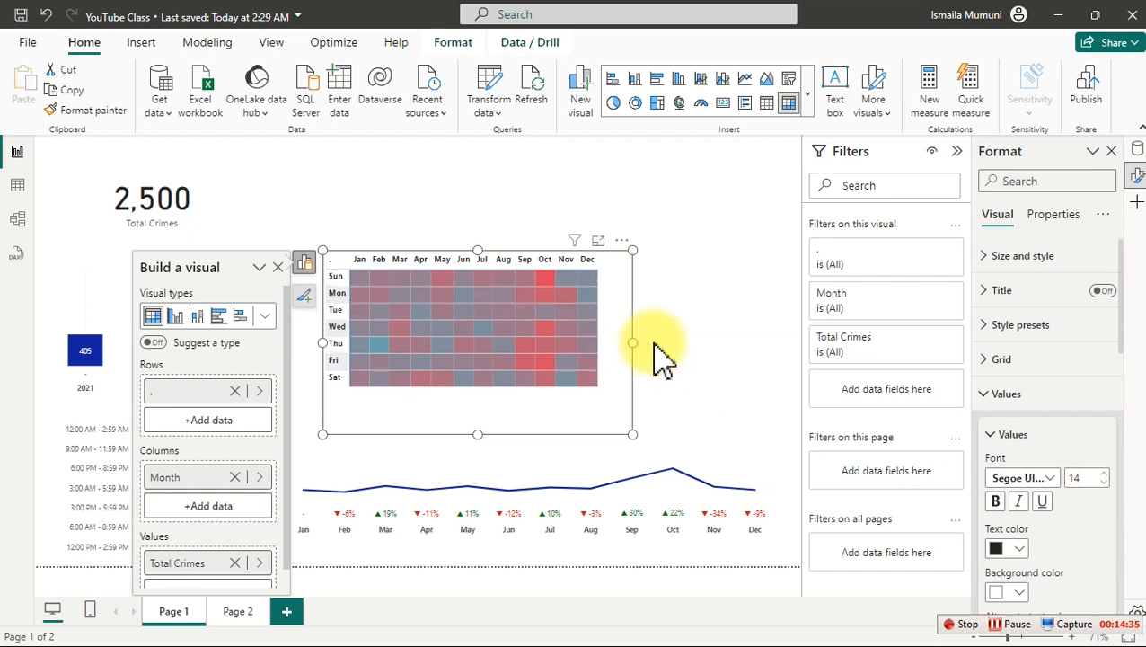
{"action": "left_click_drag", "start_coordinate": [621, 429], "coordinate": [624, 398]}
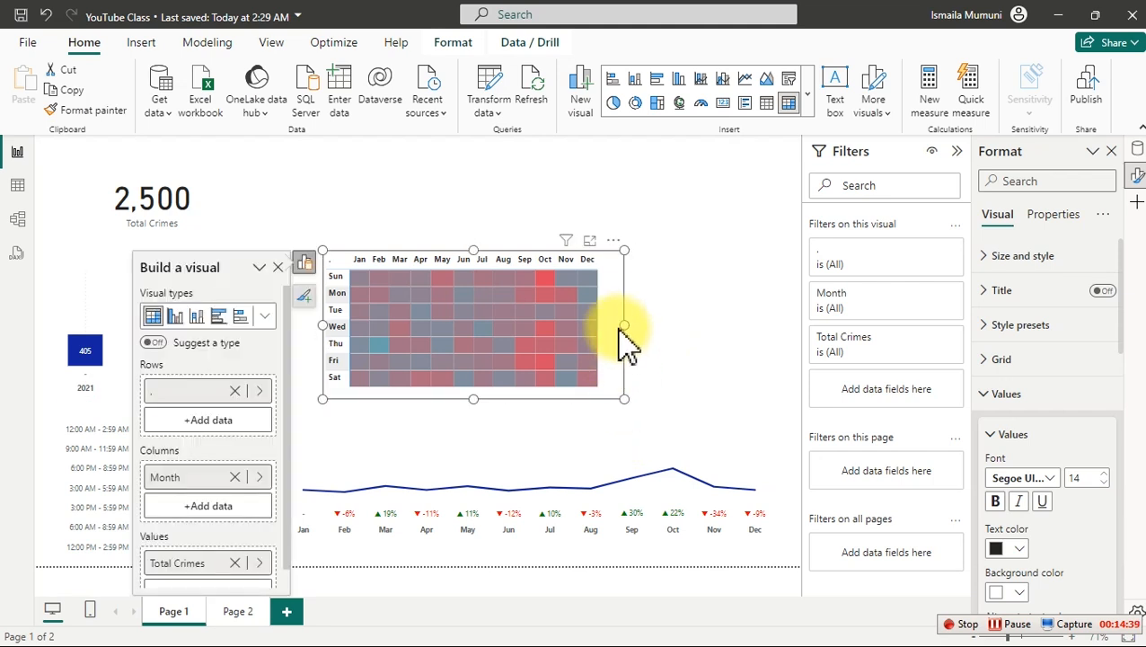
{"action": "left_click_drag", "start_coordinate": [620, 327], "coordinate": [620, 352]}
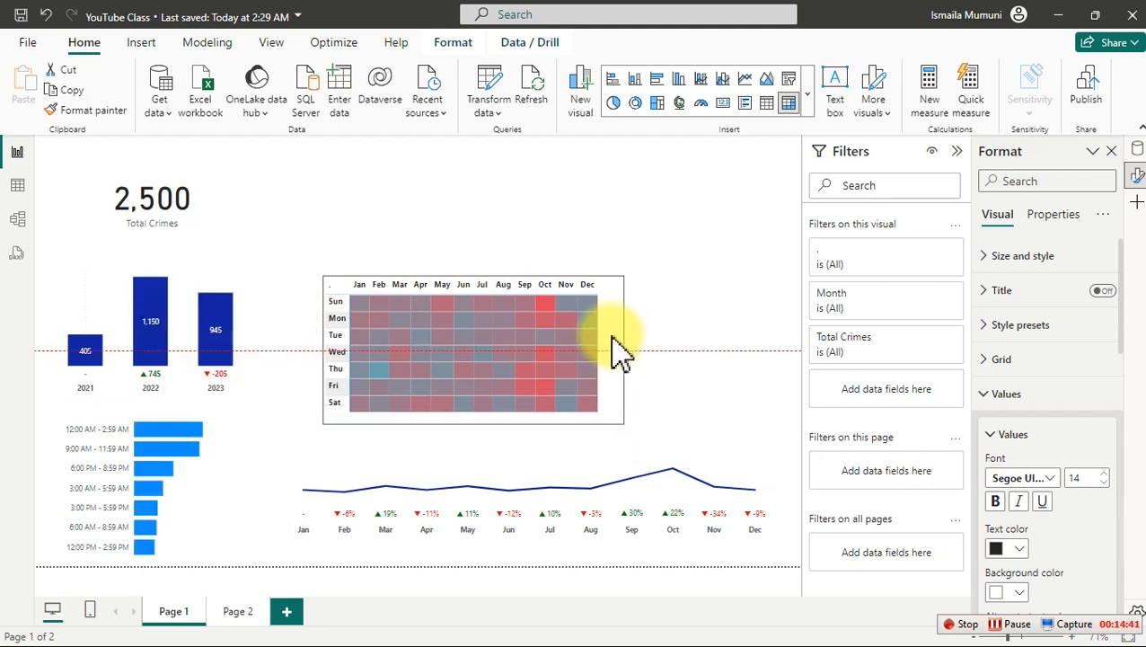
{"action": "left_click", "coordinate": [687, 323]}
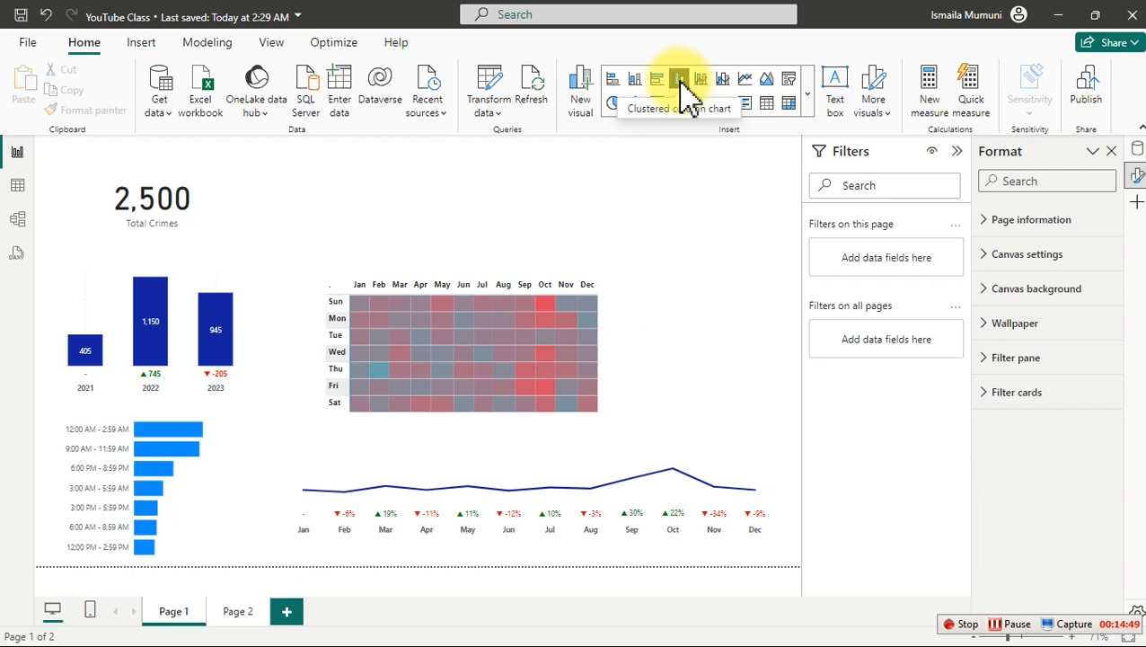
Insert a clustered column chart of Total Crimes by Month above the matrix and narrow it to roughly the matrix's width.
{"action": "left_click", "coordinate": [679, 79]}
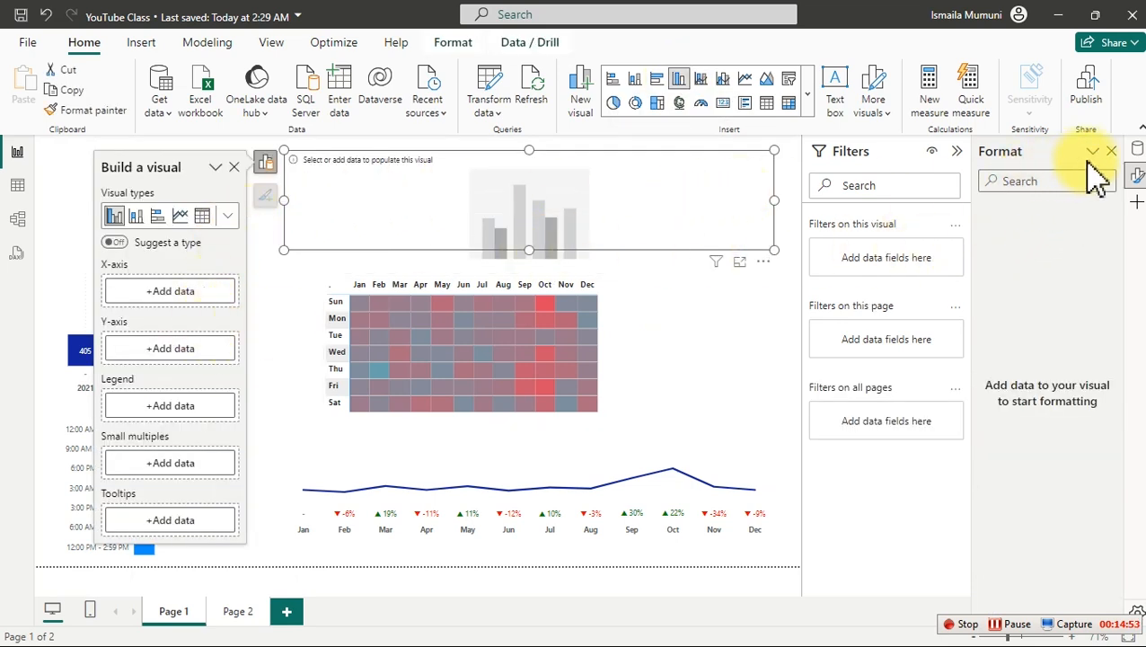
{"action": "left_click", "coordinate": [1137, 149]}
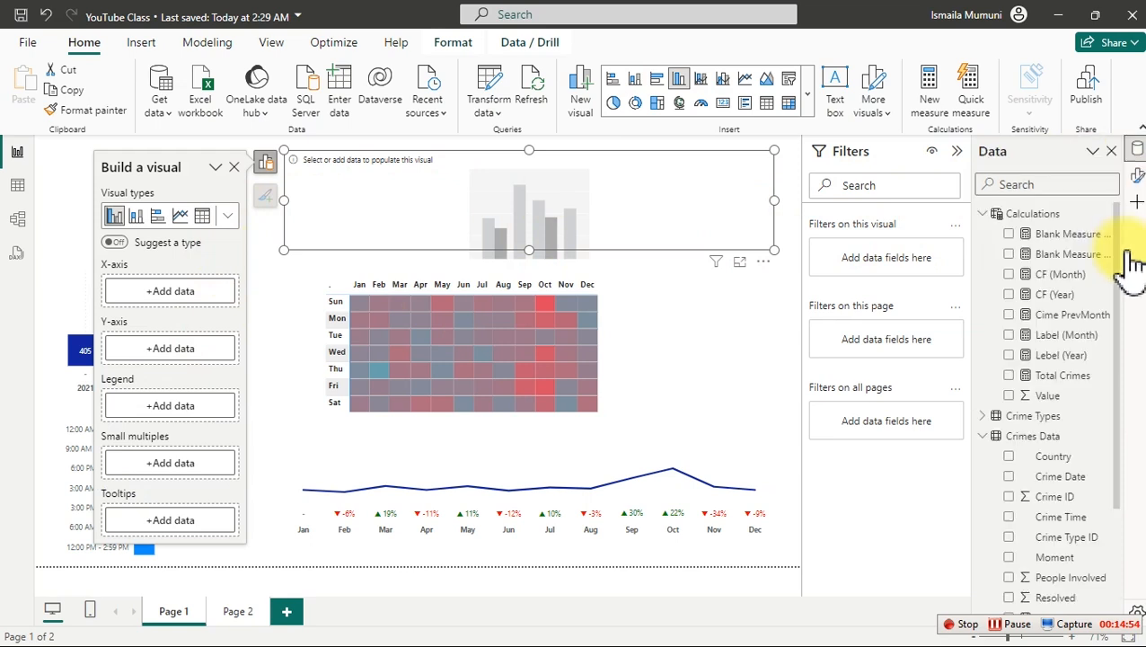
{"action": "left_click", "coordinate": [1009, 375]}
{"action": "left_click", "coordinate": [985, 436]}
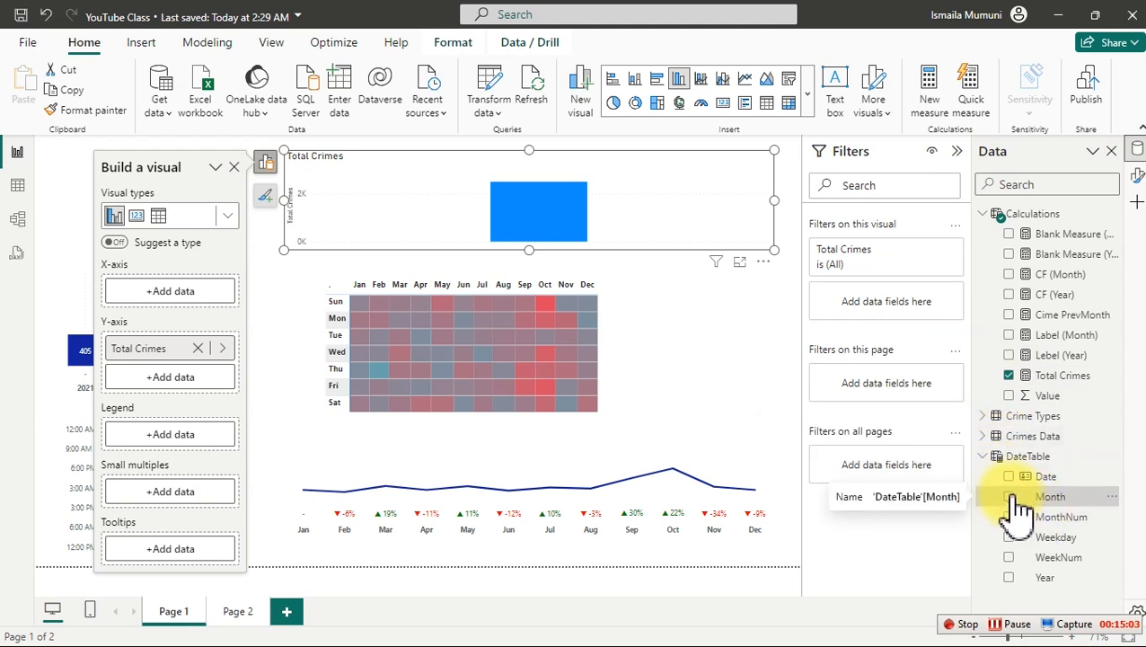
{"action": "left_click", "coordinate": [1009, 496]}
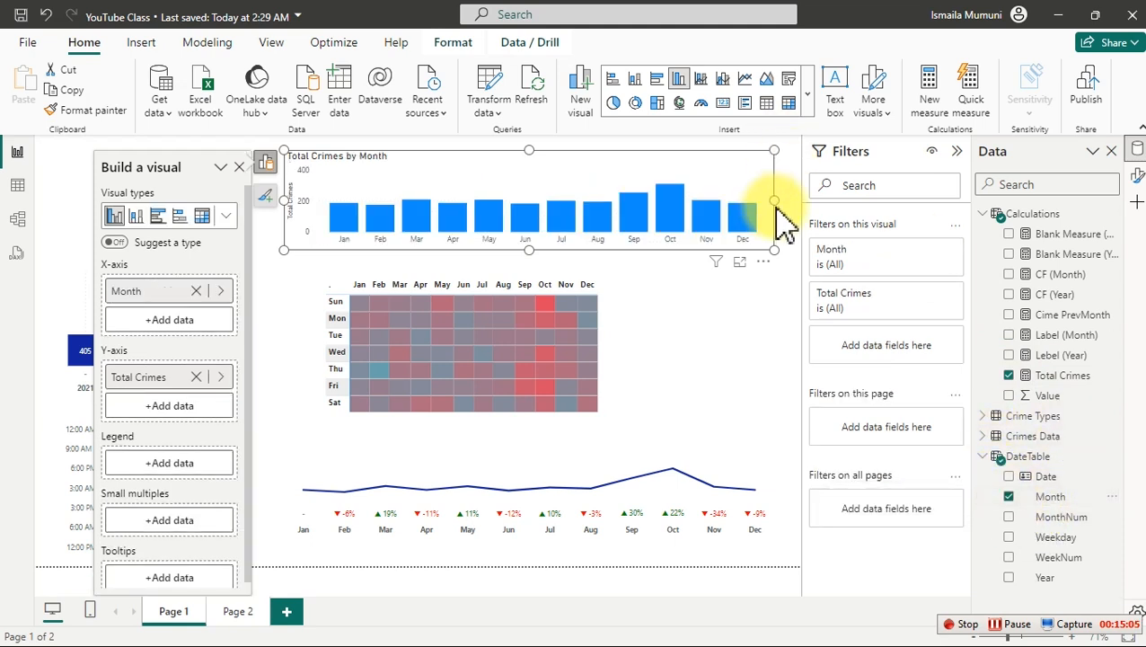
{"action": "left_click_drag", "start_coordinate": [769, 202], "coordinate": [644, 216]}
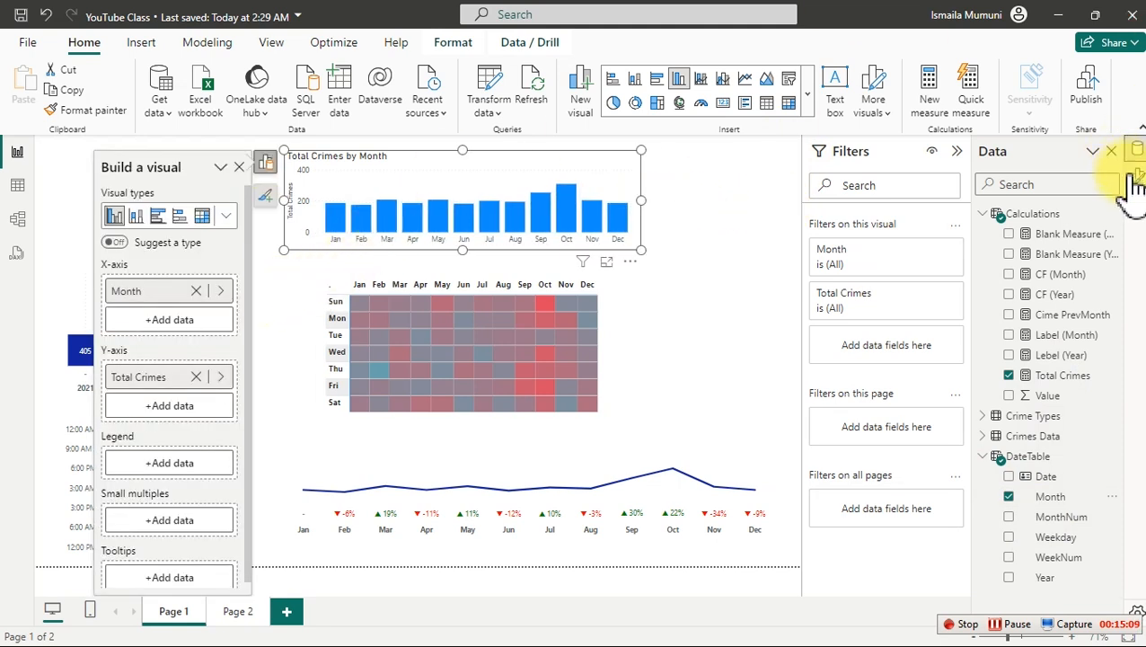
Turn off the X-axis values and the title of the monthly column chart.
{"action": "left_click", "coordinate": [1135, 176]}
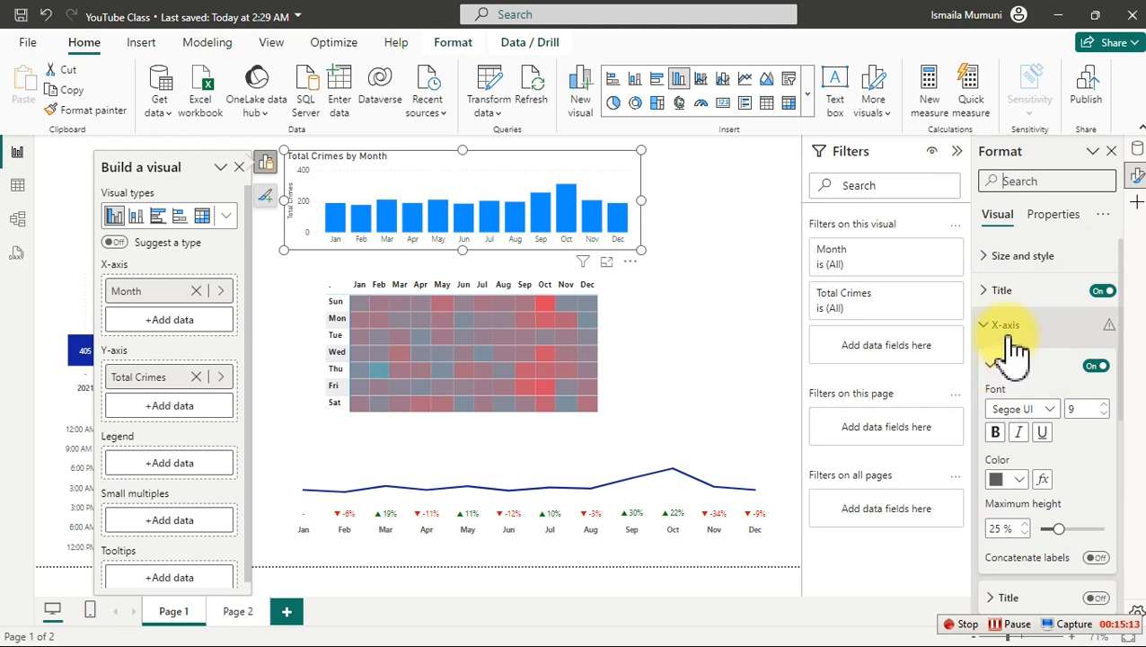
{"action": "left_click", "coordinate": [1096, 366]}
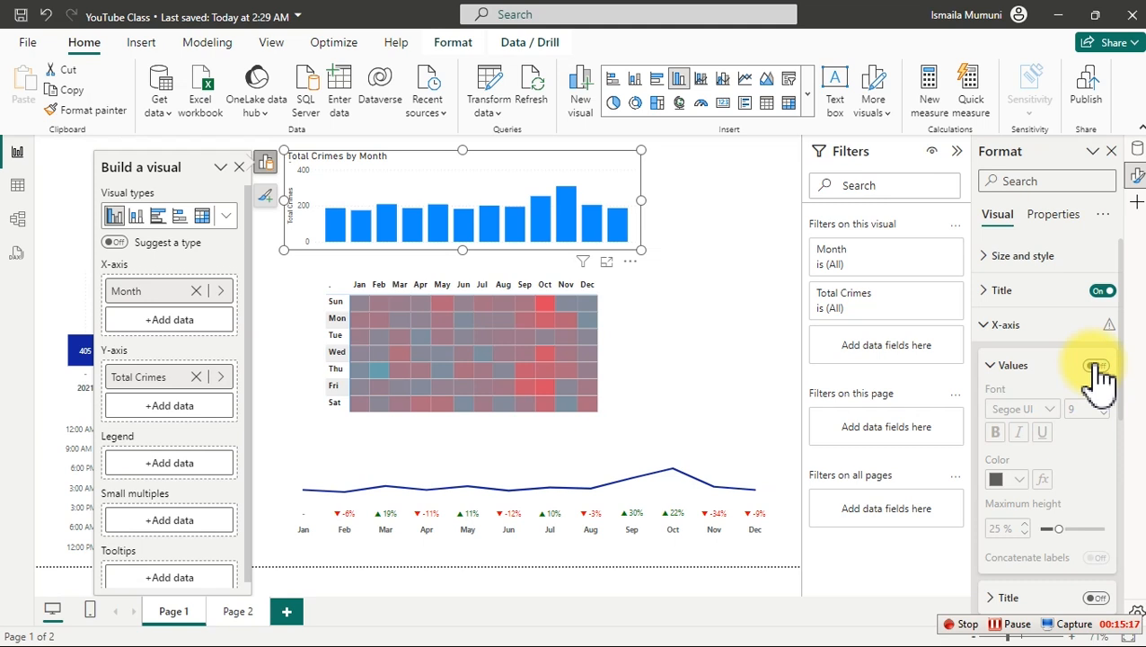
{"action": "left_click", "coordinate": [1029, 326]}
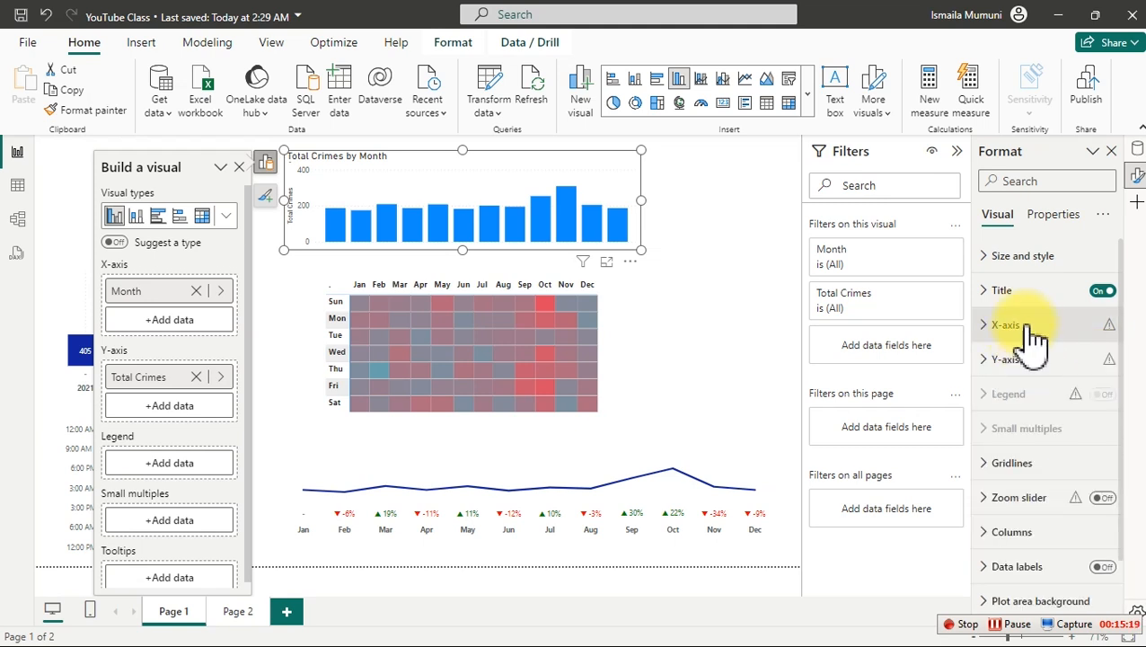
{"action": "left_click", "coordinate": [1103, 292]}
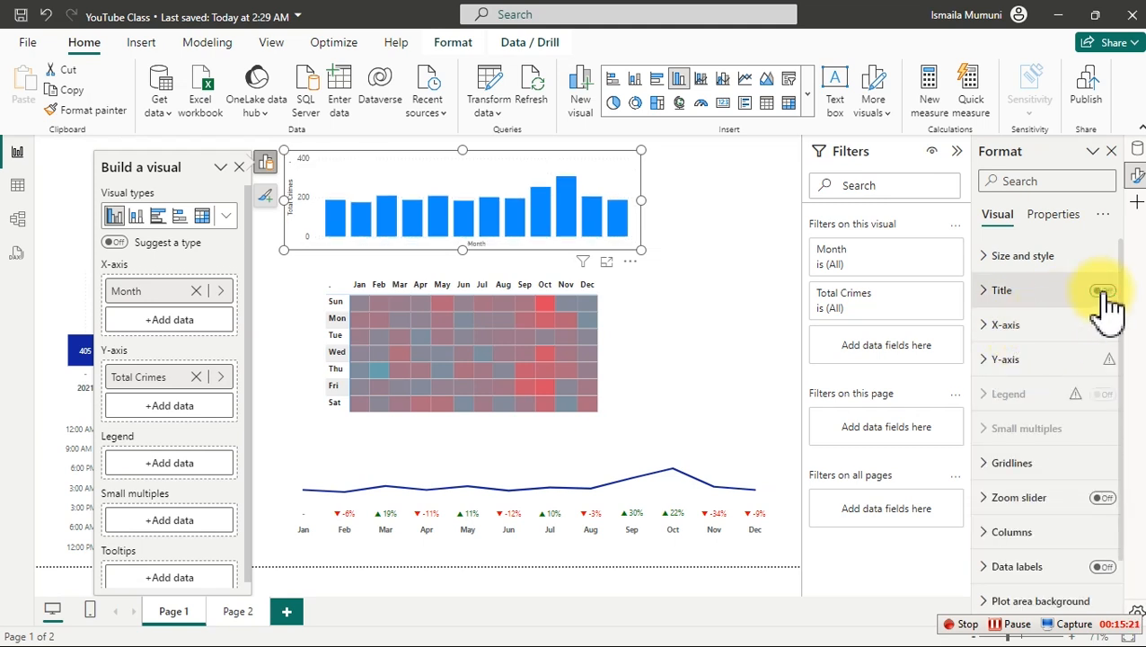
Turn off the Y-axis title and values of the monthly column chart.
{"action": "left_click", "coordinate": [1018, 364]}
{"action": "left_click", "coordinate": [1097, 502]}
{"action": "left_click", "coordinate": [1098, 460]}
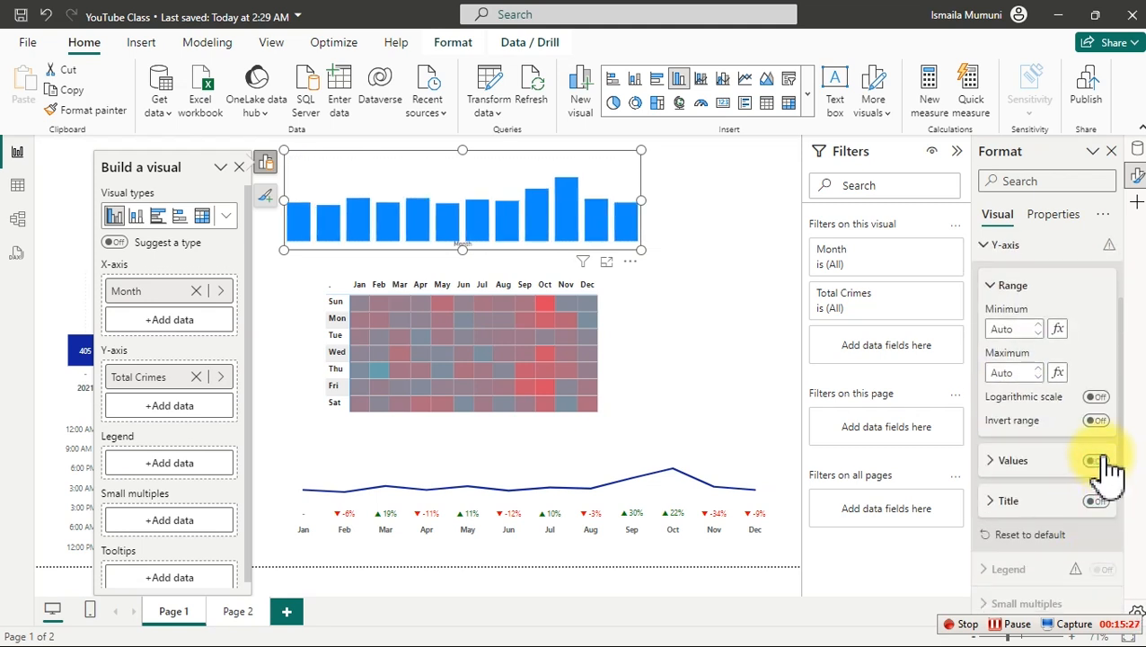
Narrow the column chart and place it directly above the matrix so its columns line up with the month headers.
{"action": "left_click_drag", "start_coordinate": [642, 198], "coordinate": [560, 216]}
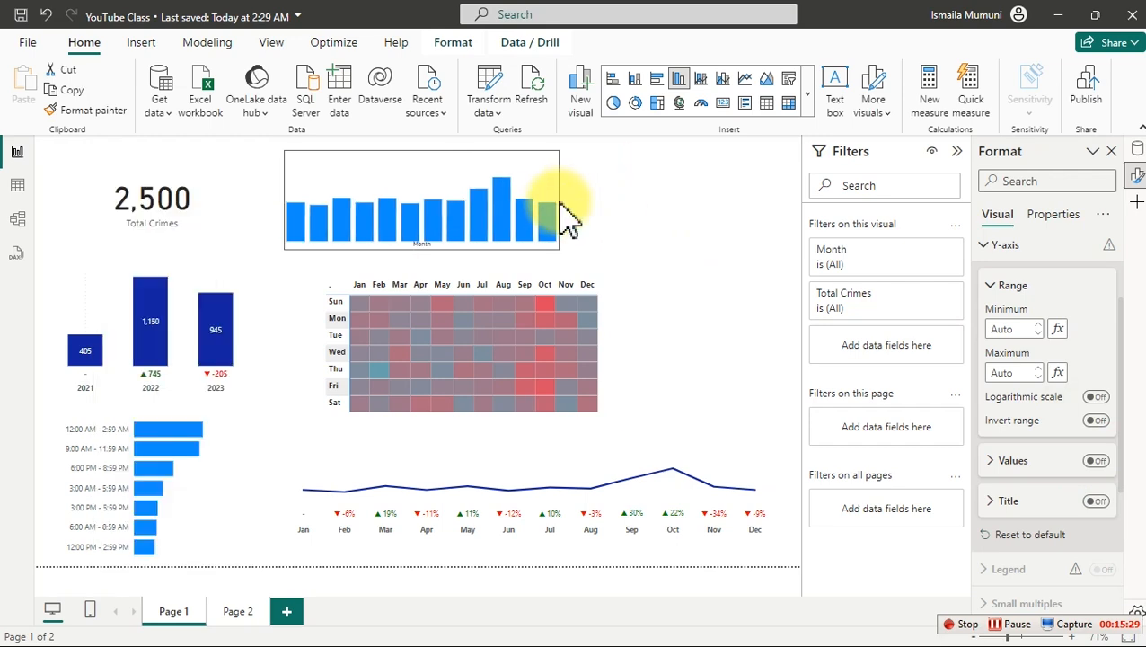
{"action": "left_click_drag", "start_coordinate": [456, 179], "coordinate": [500, 211]}
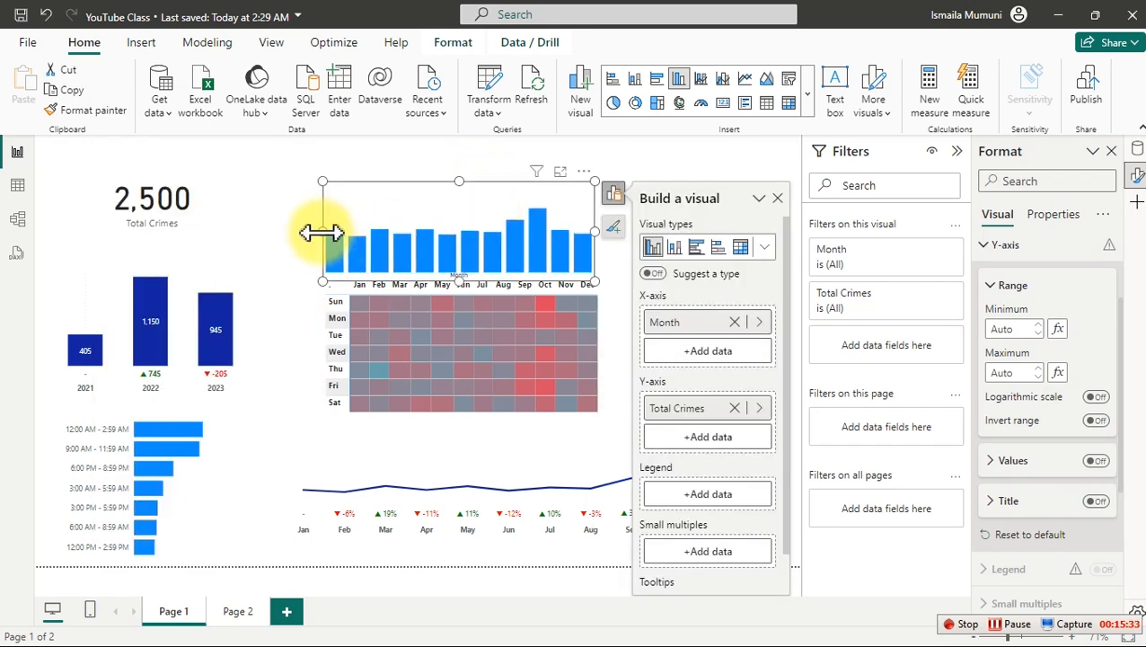
{"action": "left_click_drag", "start_coordinate": [319, 233], "coordinate": [356, 261]}
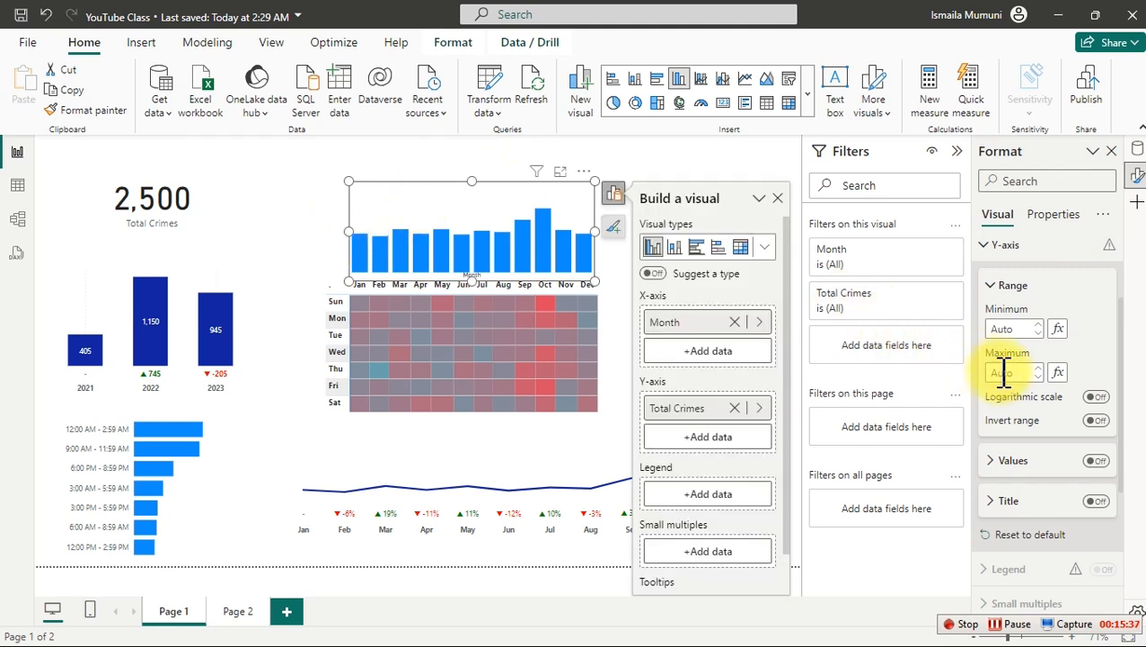
Turn off the X-axis title of the monthly column chart.
{"action": "left_click", "coordinate": [1014, 262]}
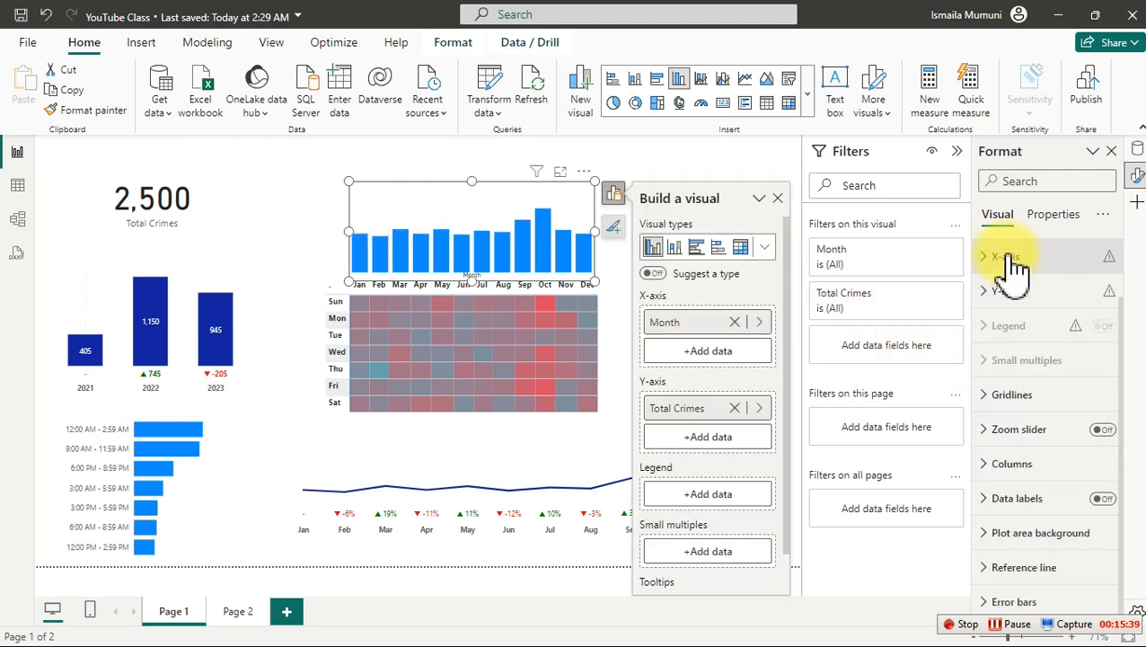
{"action": "left_click", "coordinate": [1010, 259]}
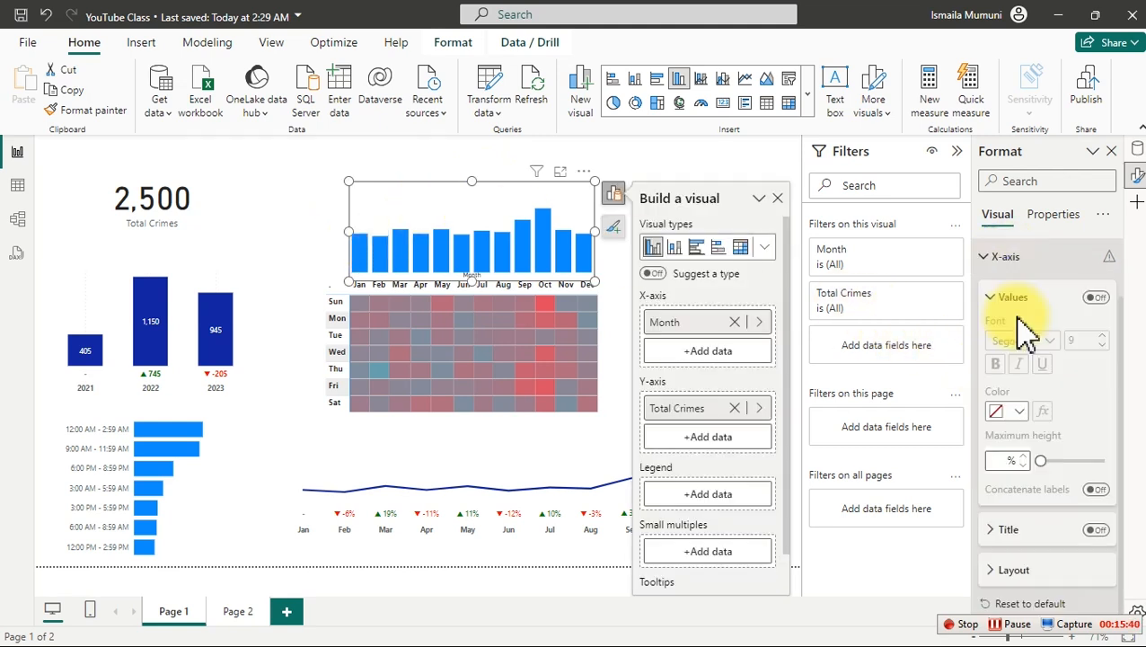
{"action": "left_click", "coordinate": [1096, 530]}
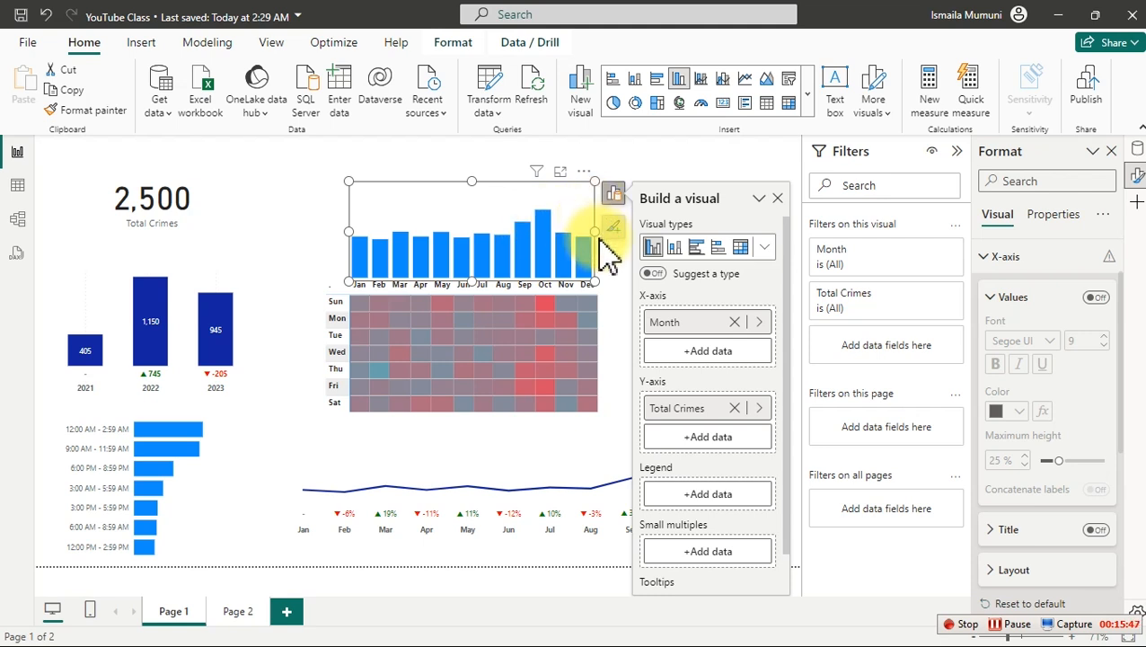
Widen the column chart slightly to match the matrix's Dec column and reduce its height from the upper edge.
{"action": "left_click_drag", "start_coordinate": [596, 231], "coordinate": [598, 235]}
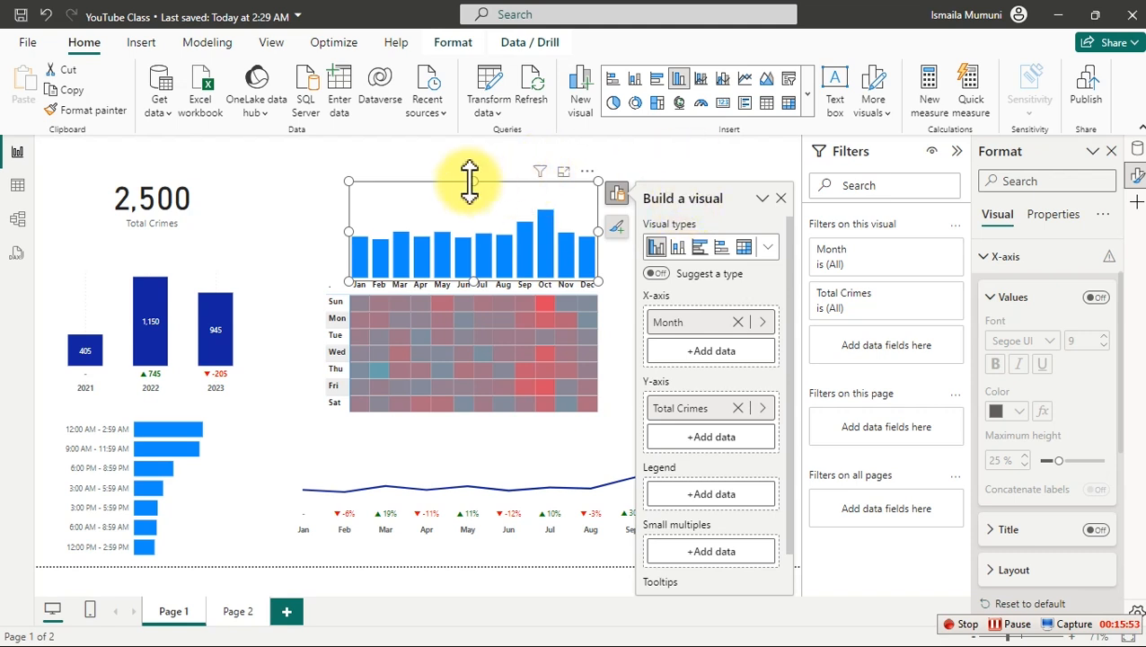
{"action": "left_click_drag", "start_coordinate": [469, 182], "coordinate": [473, 217]}
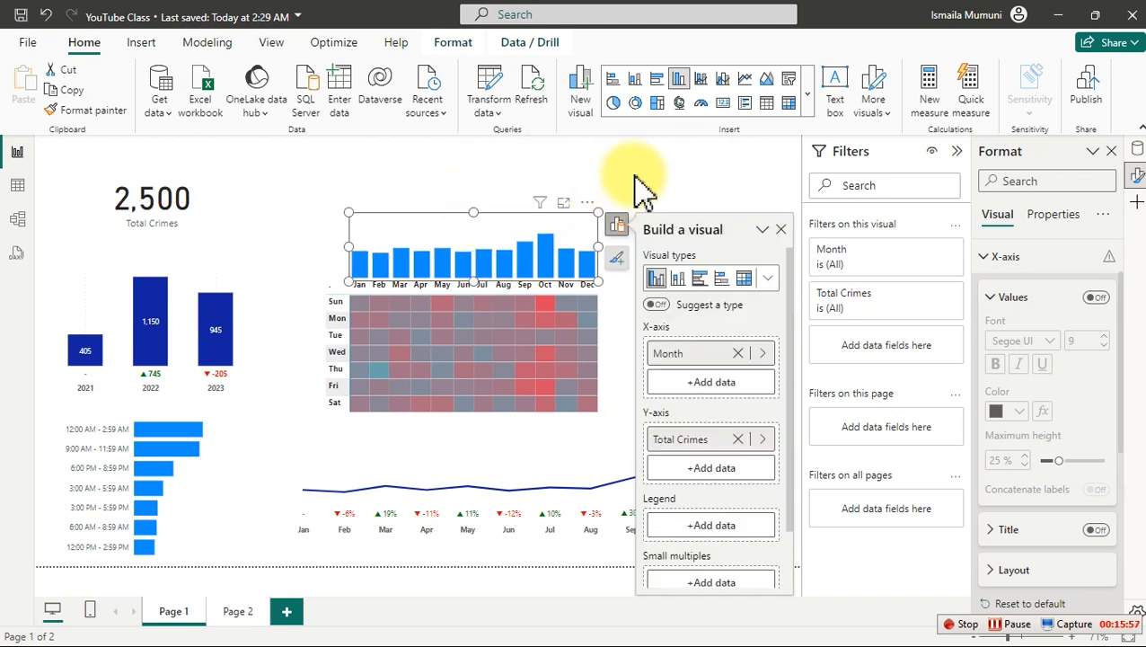
{"action": "left_click", "coordinate": [638, 189]}
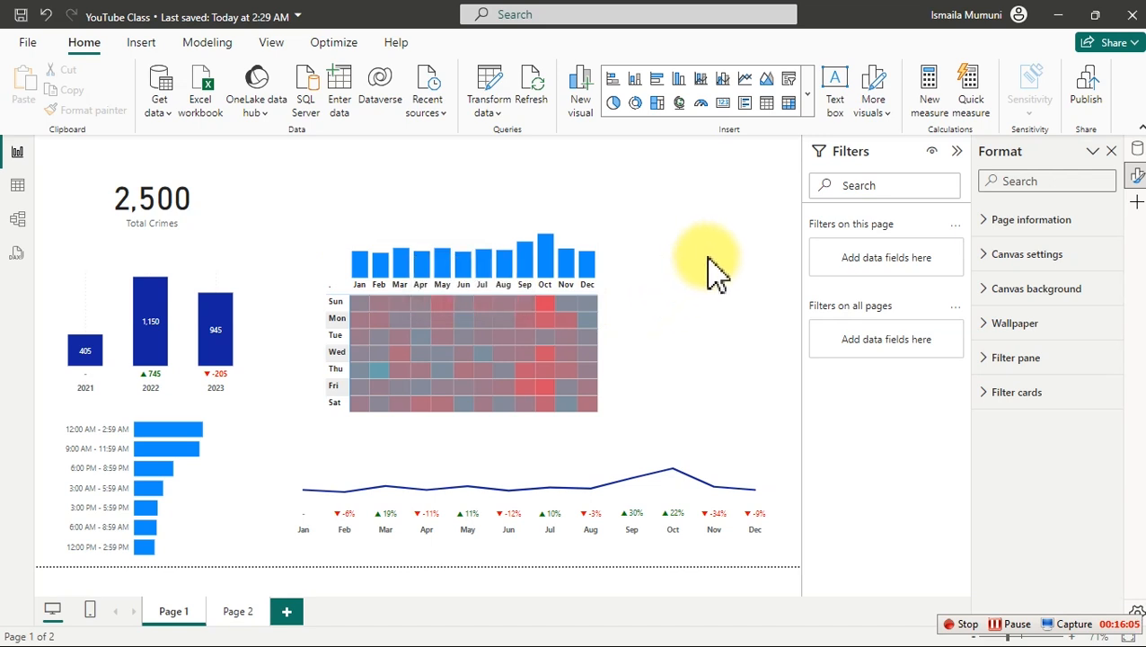
Duplicate the monthly column chart and move the copy above and to the right of the matrix.
{"action": "left_click", "coordinate": [532, 237]}
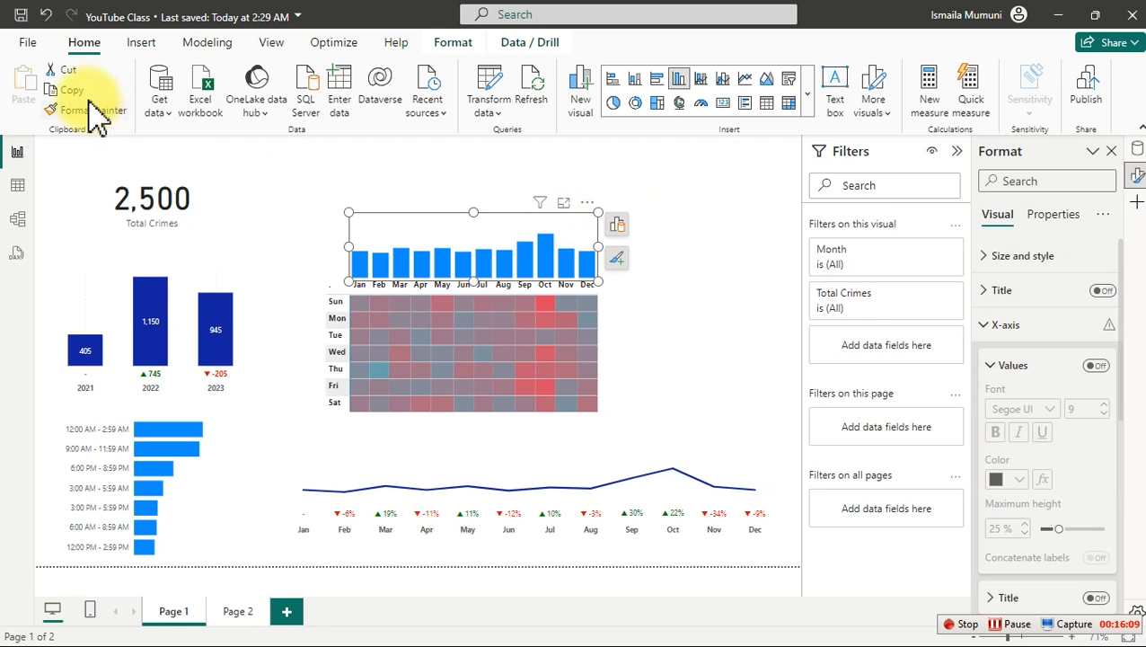
{"action": "left_click", "coordinate": [25, 88]}
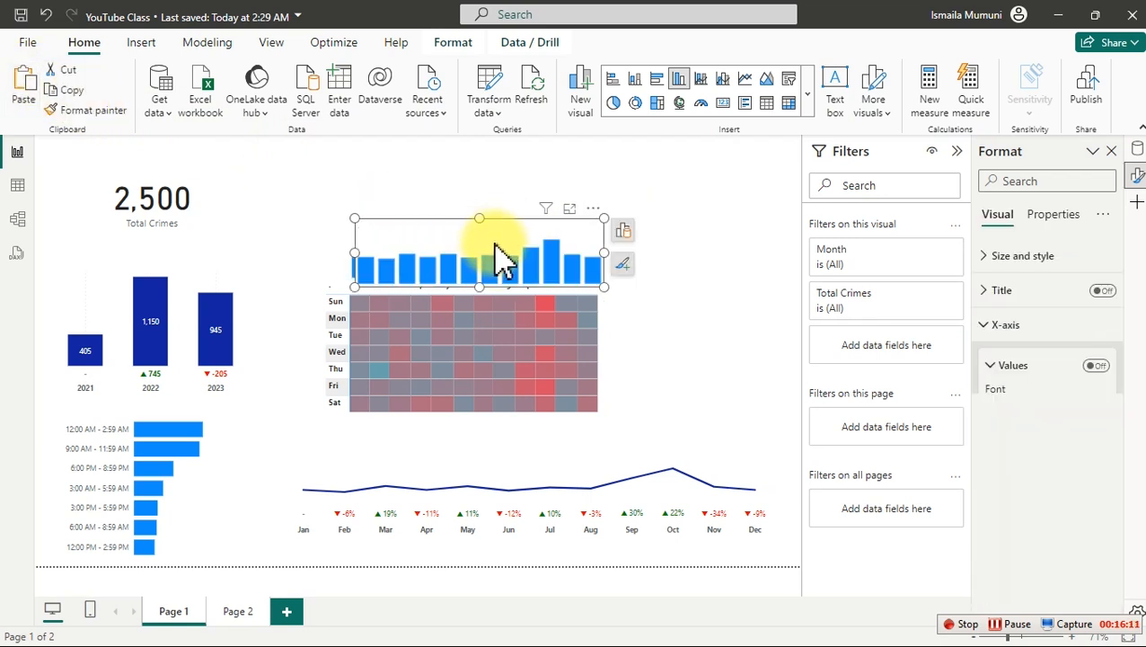
{"action": "left_click_drag", "start_coordinate": [499, 258], "coordinate": [653, 204]}
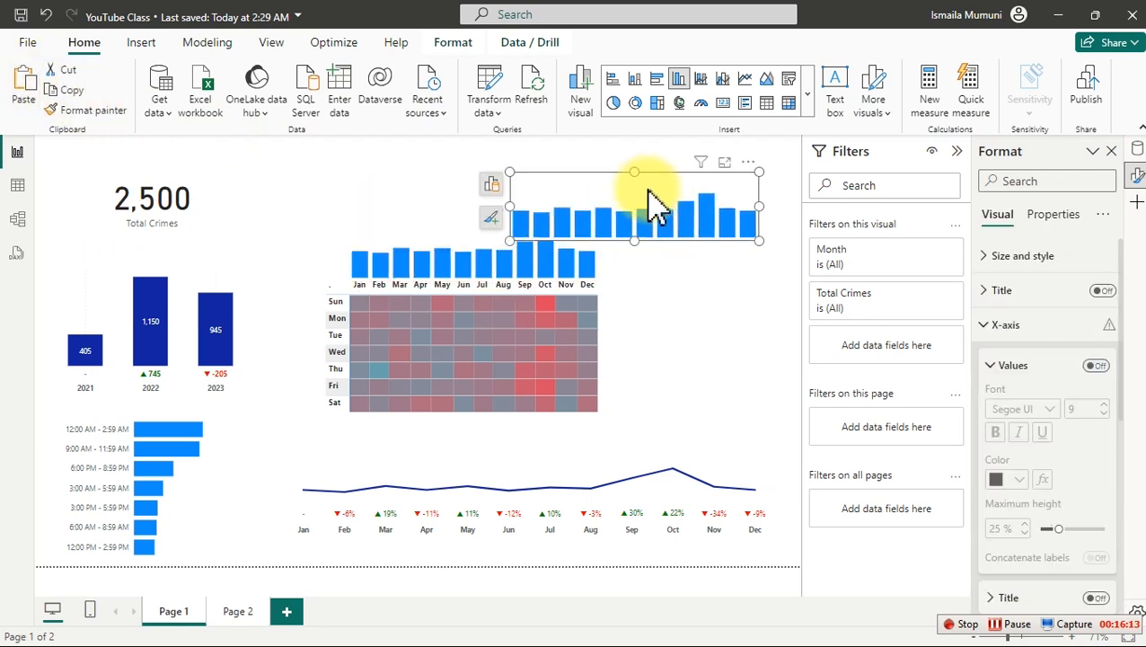
Convert the copied chart to a clustered bar chart, then make it taller and shift it toward the page's right edge.
{"action": "left_click", "coordinate": [656, 83]}
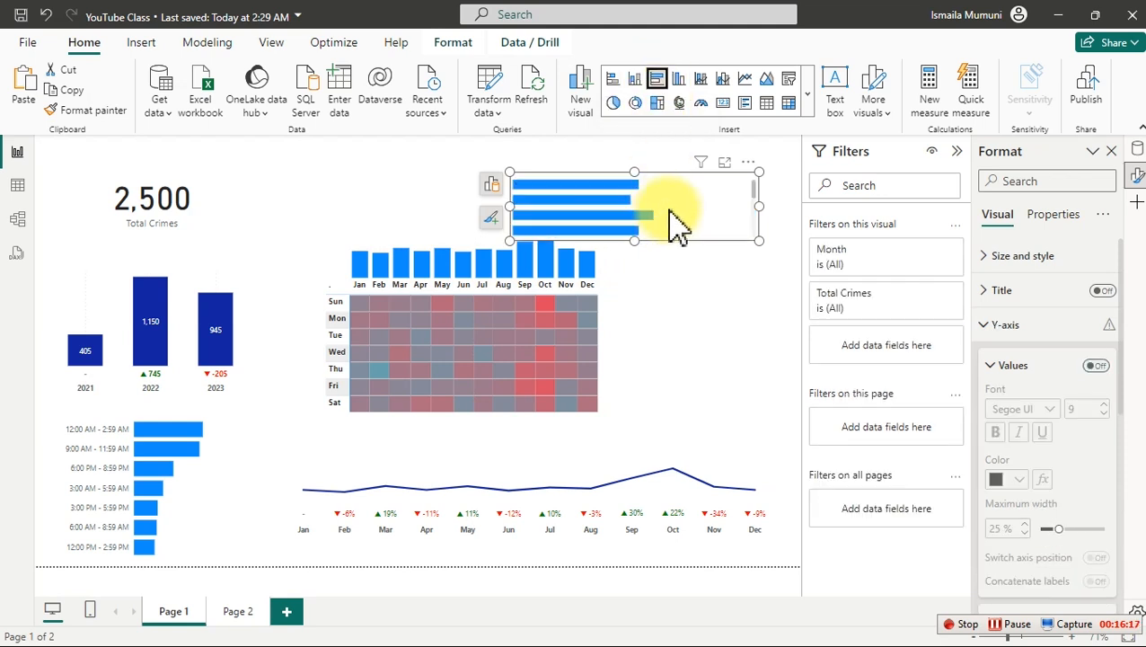
{"action": "left_click_drag", "start_coordinate": [640, 240], "coordinate": [641, 350]}
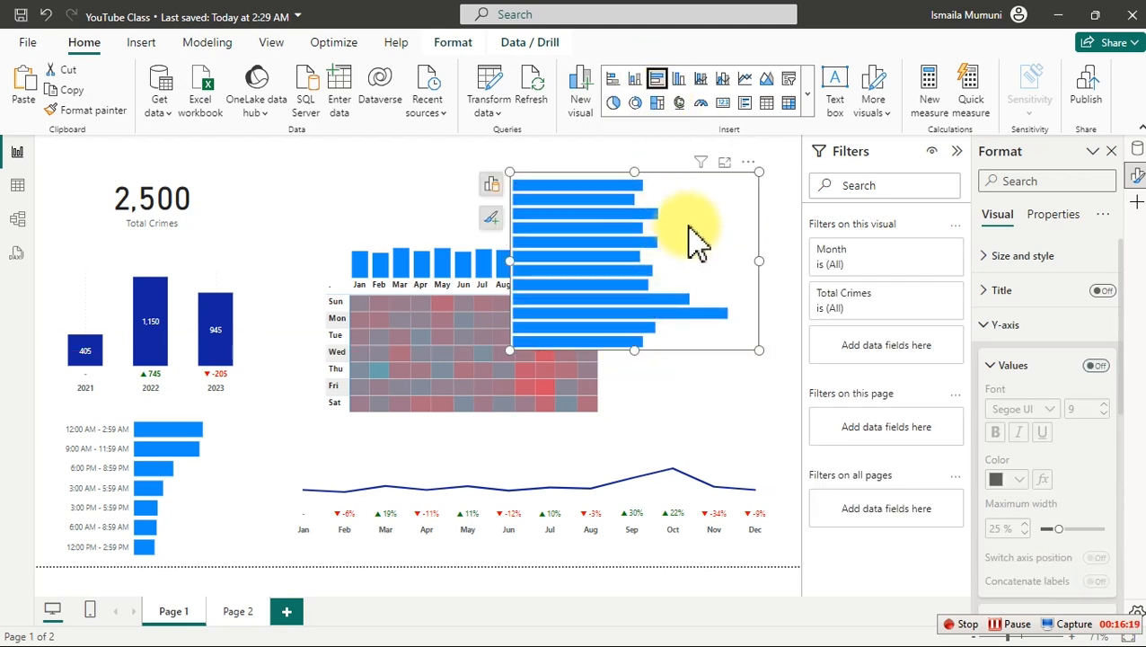
{"action": "left_click_drag", "start_coordinate": [696, 239], "coordinate": [734, 238]}
Replace Month with the DateTable's Weekday field on the bar chart's Y-axis.
{"action": "left_click", "coordinate": [533, 186]}
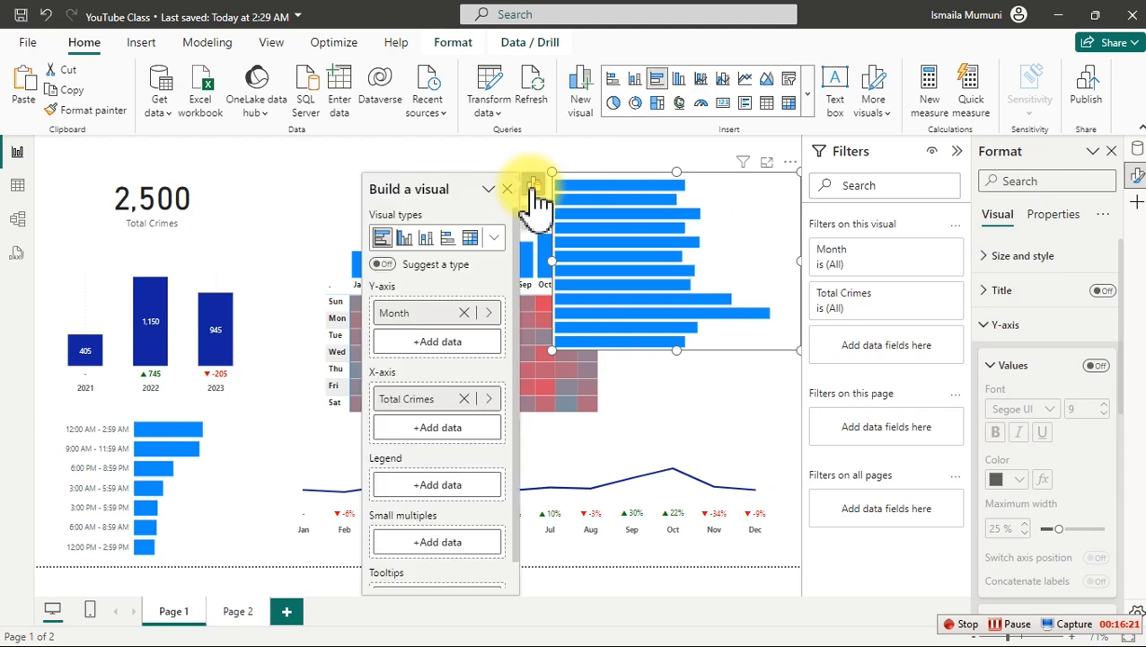
{"action": "left_click", "coordinate": [488, 313]}
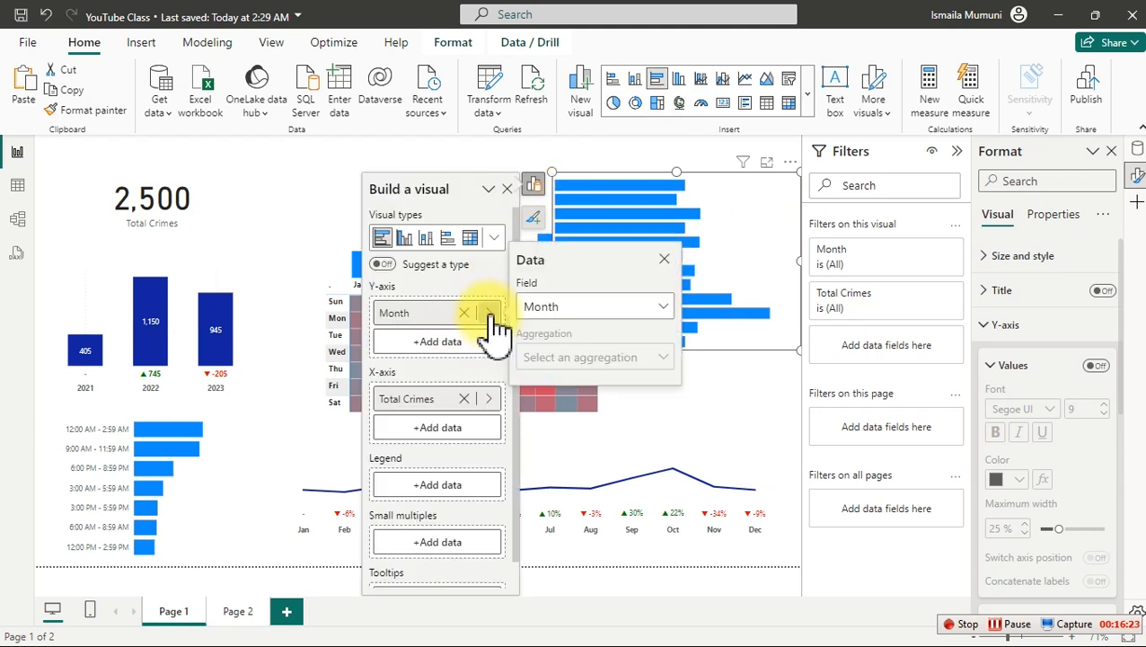
{"action": "left_click", "coordinate": [565, 310]}
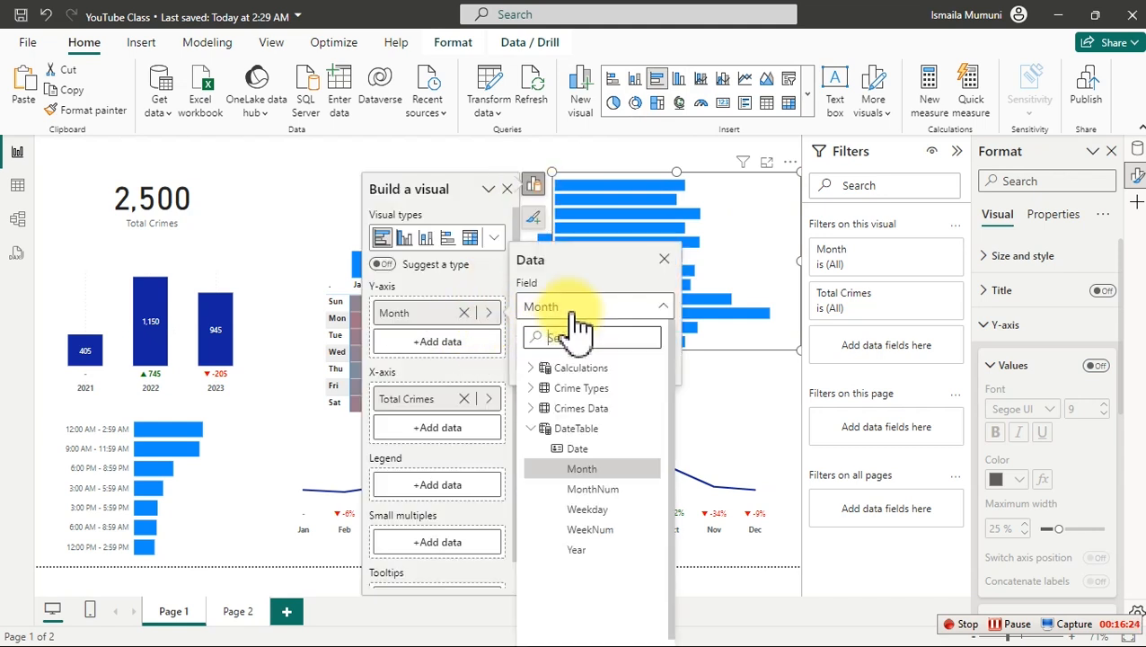
{"action": "left_click", "coordinate": [588, 510]}
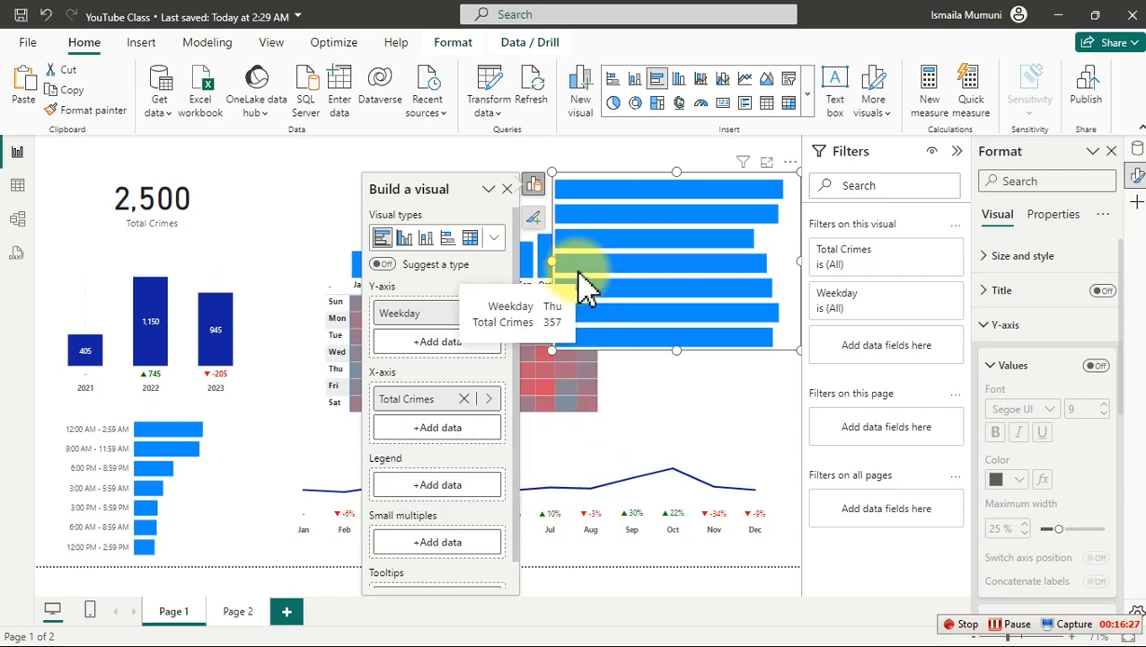
Shrink the weekday bar chart and place it directly beside the matrix's Dec column.
{"action": "left_click_drag", "start_coordinate": [547, 169], "coordinate": [629, 232]}
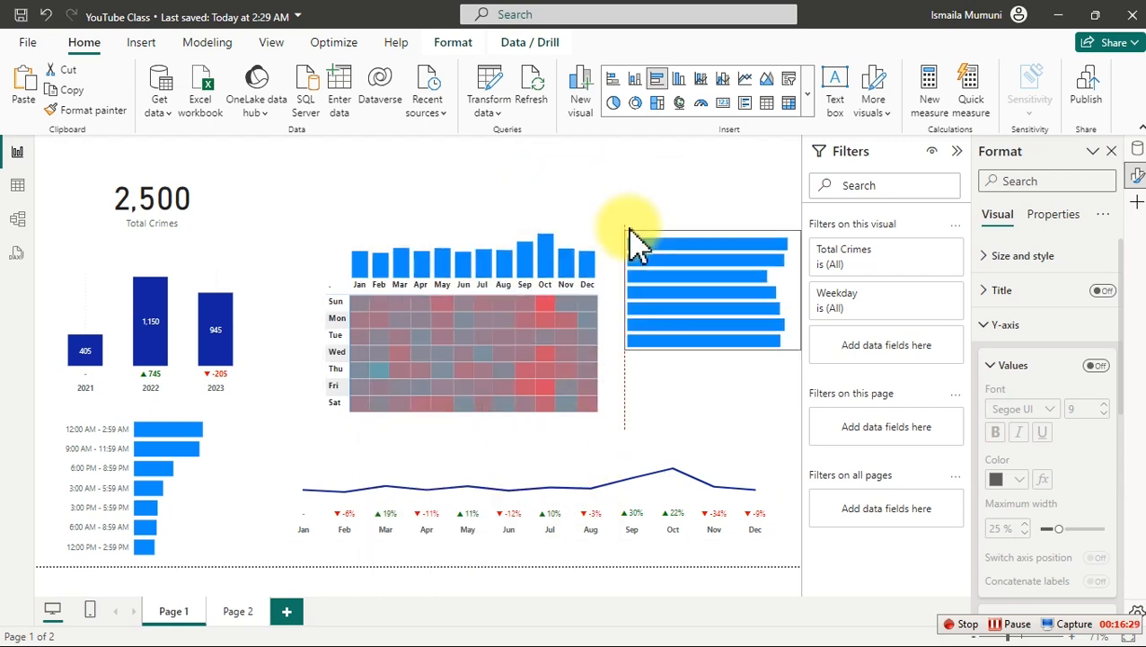
{"action": "left_click", "coordinate": [682, 342]}
{"action": "left_click_drag", "start_coordinate": [798, 289], "coordinate": [804, 360]}
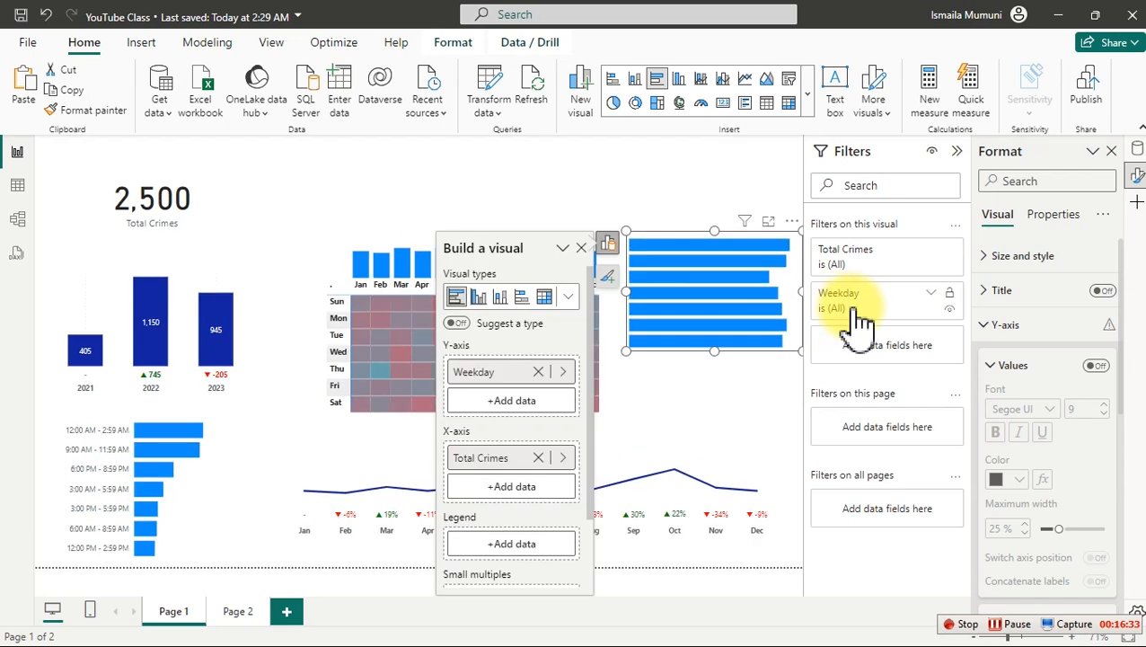
{"action": "left_click_drag", "start_coordinate": [794, 226], "coordinate": [748, 258]}
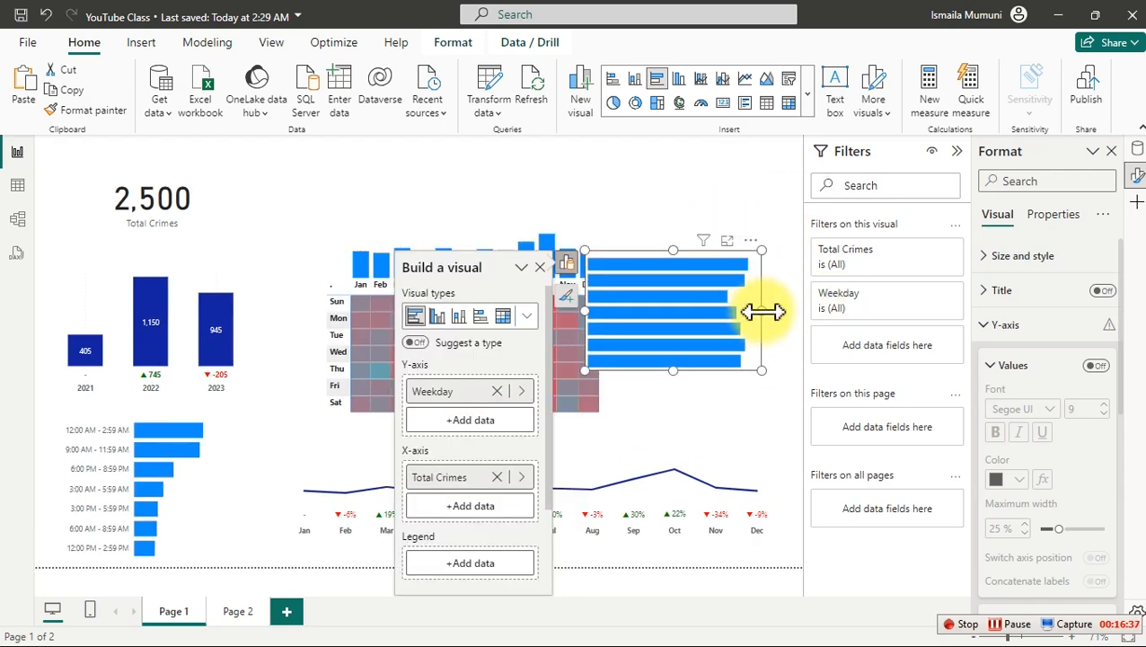
{"action": "left_click_drag", "start_coordinate": [762, 311], "coordinate": [674, 344]}
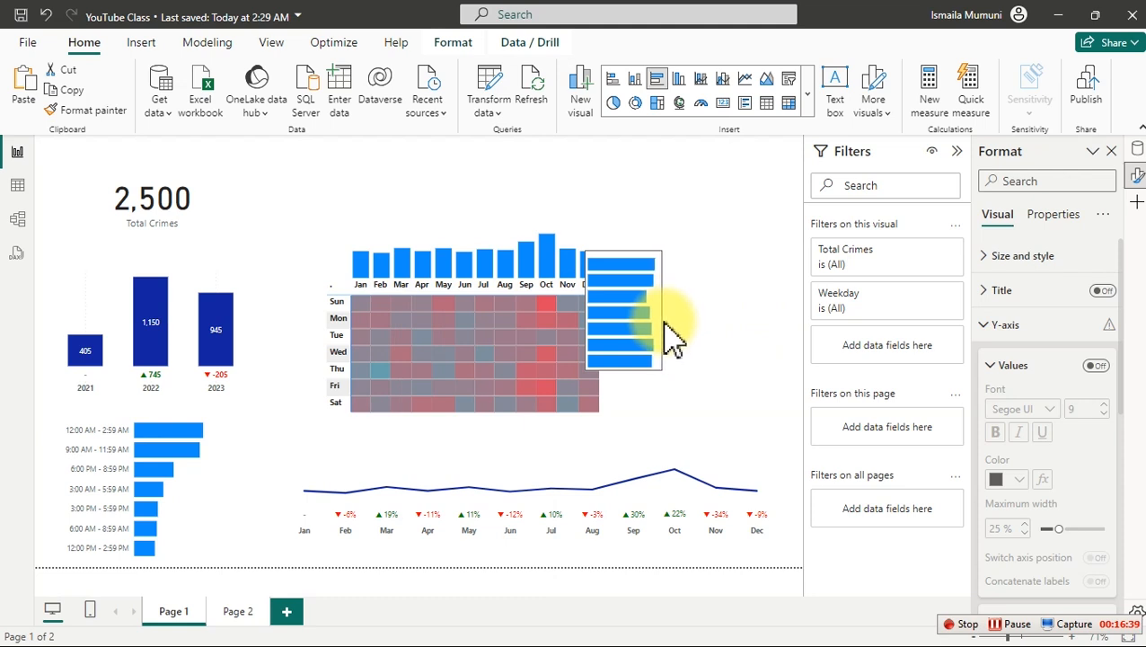
{"action": "left_click_drag", "start_coordinate": [684, 254], "coordinate": [673, 301]}
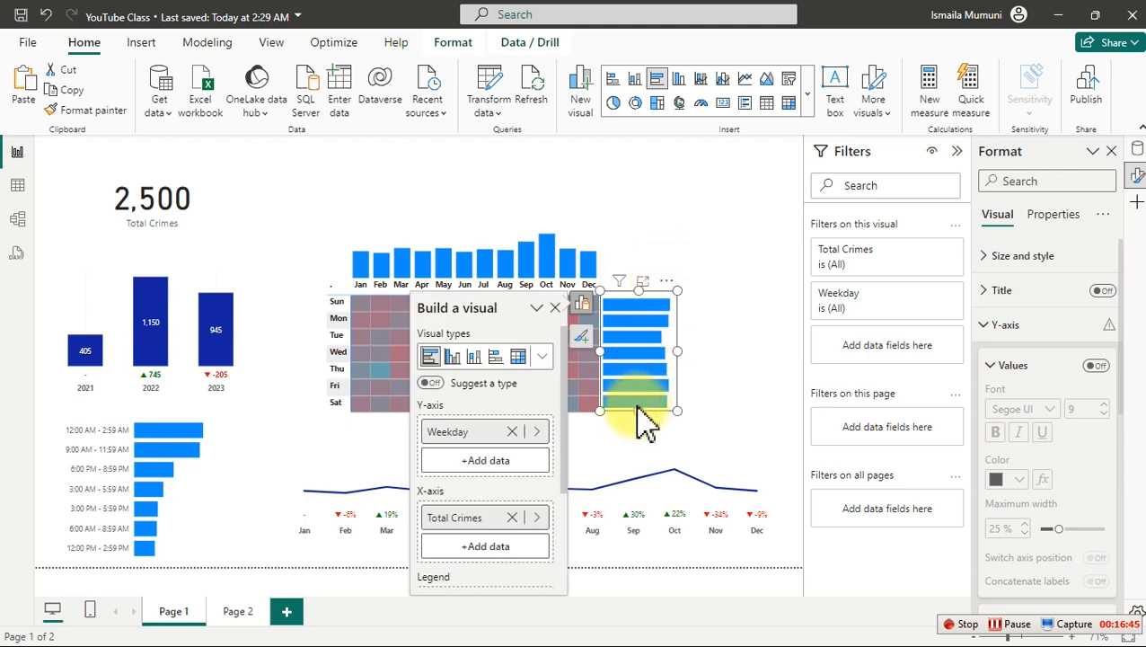
Fine-tune the bar chart's height so its bars line up with the matrix's weekday rows, and narrow its width.
{"action": "mouse_move", "coordinate": [638, 413]}
{"action": "left_mouse_down"}
{"action": "mouse_move", "coordinate": [636, 430]}
{"action": "mouse_move", "coordinate": [635, 419]}
{"action": "left_mouse_up"}
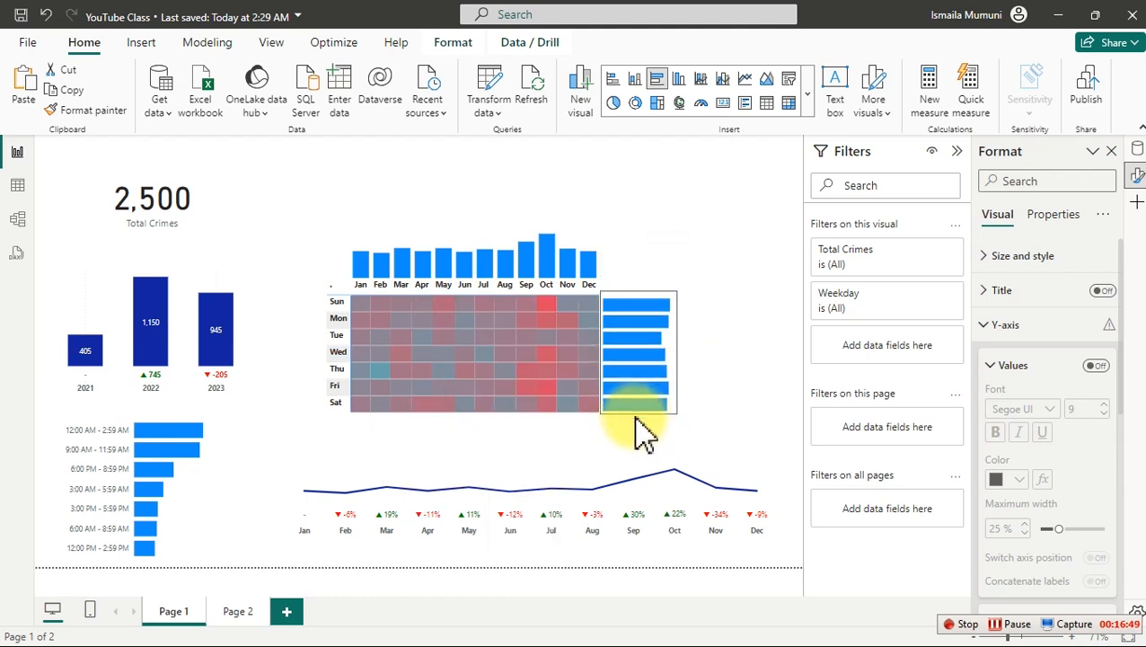
{"action": "left_click", "coordinate": [640, 337]}
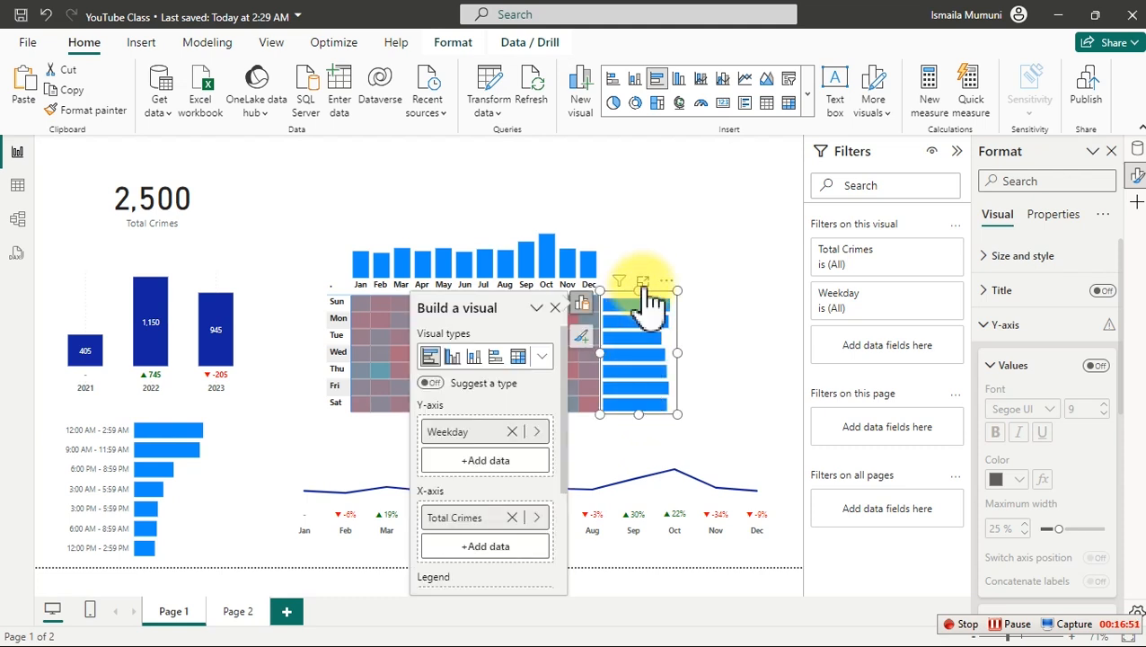
{"action": "left_click_drag", "start_coordinate": [639, 289], "coordinate": [643, 292]}
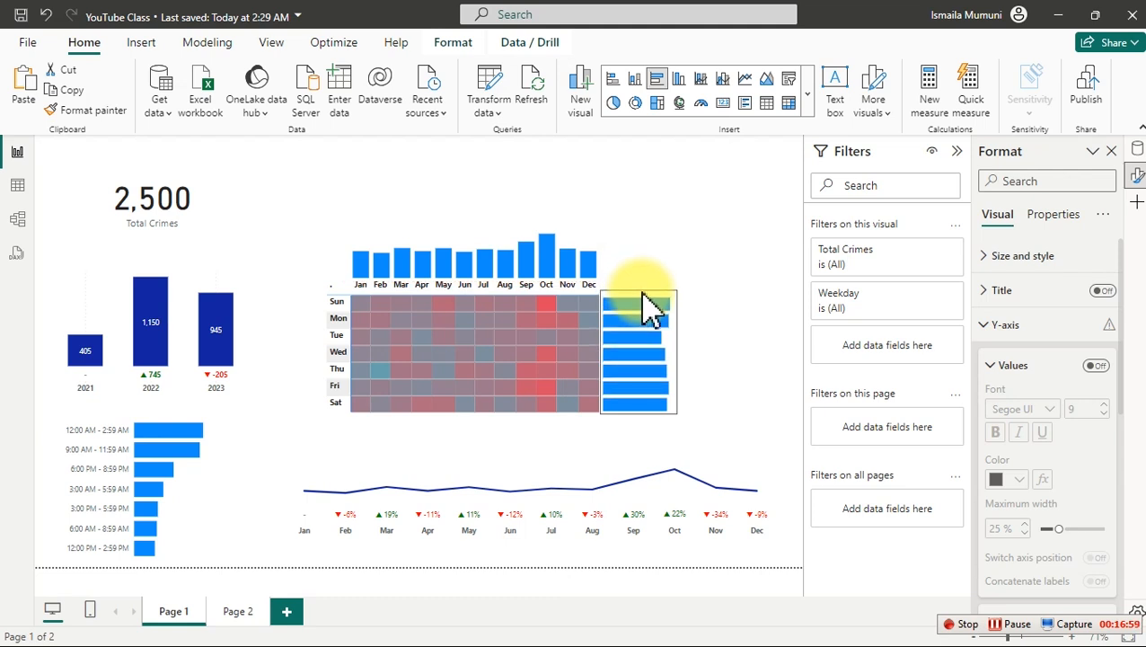
{"action": "left_click", "coordinate": [649, 310]}
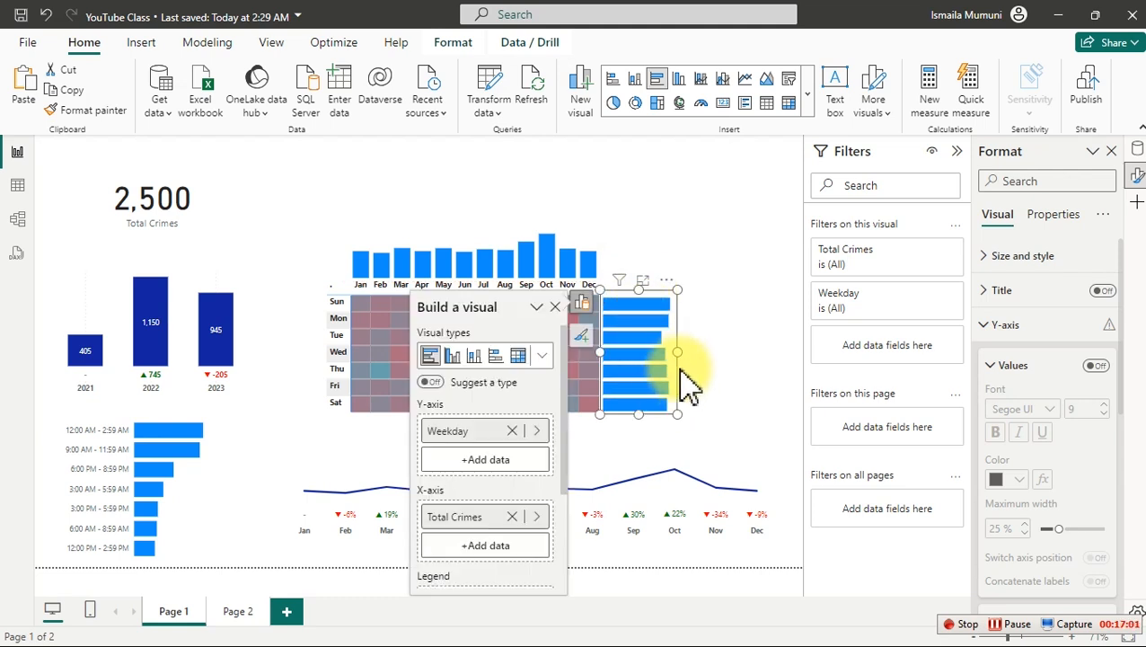
{"action": "left_click_drag", "start_coordinate": [680, 356], "coordinate": [663, 370]}
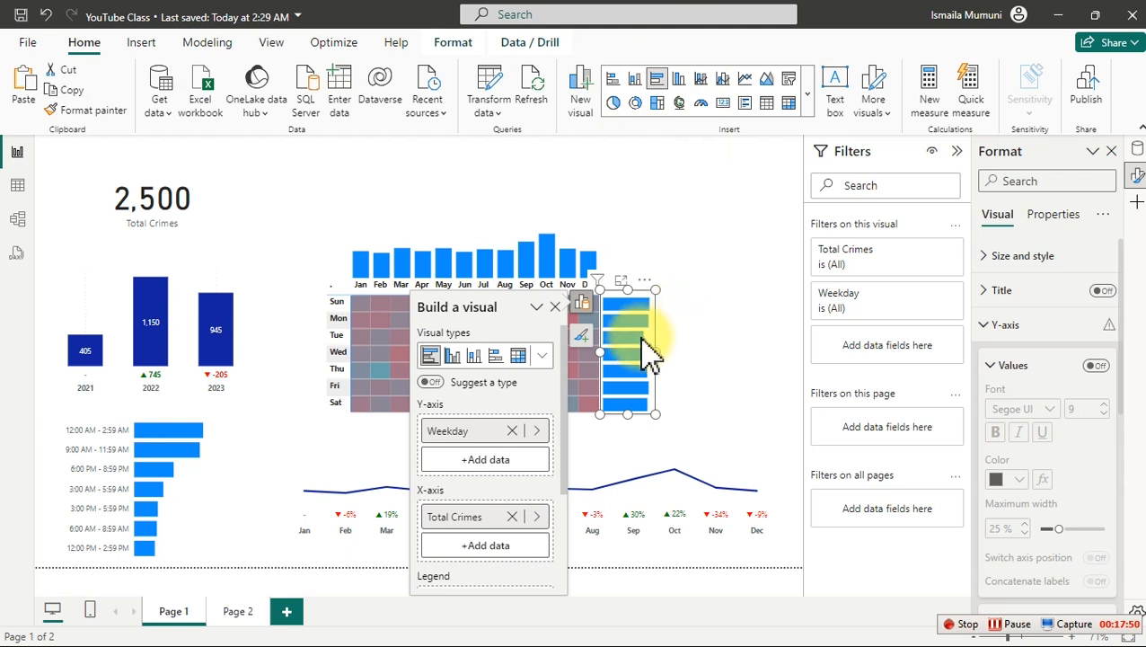
Apply gradient conditional formatting by Total Crimes to the weekday bars' color, with #DF475E for the highest value.
{"action": "left_click", "coordinate": [1006, 364]}
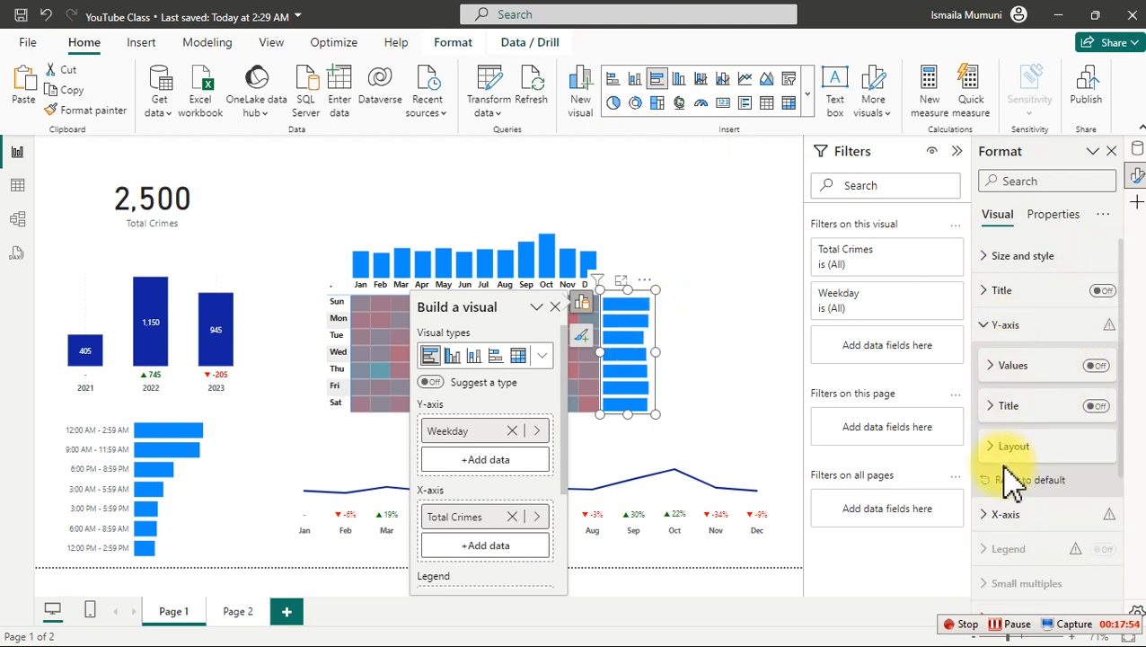
{"action": "scroll", "coordinate": [1013, 539], "scroll_direction": "down", "scroll_amount": 4}
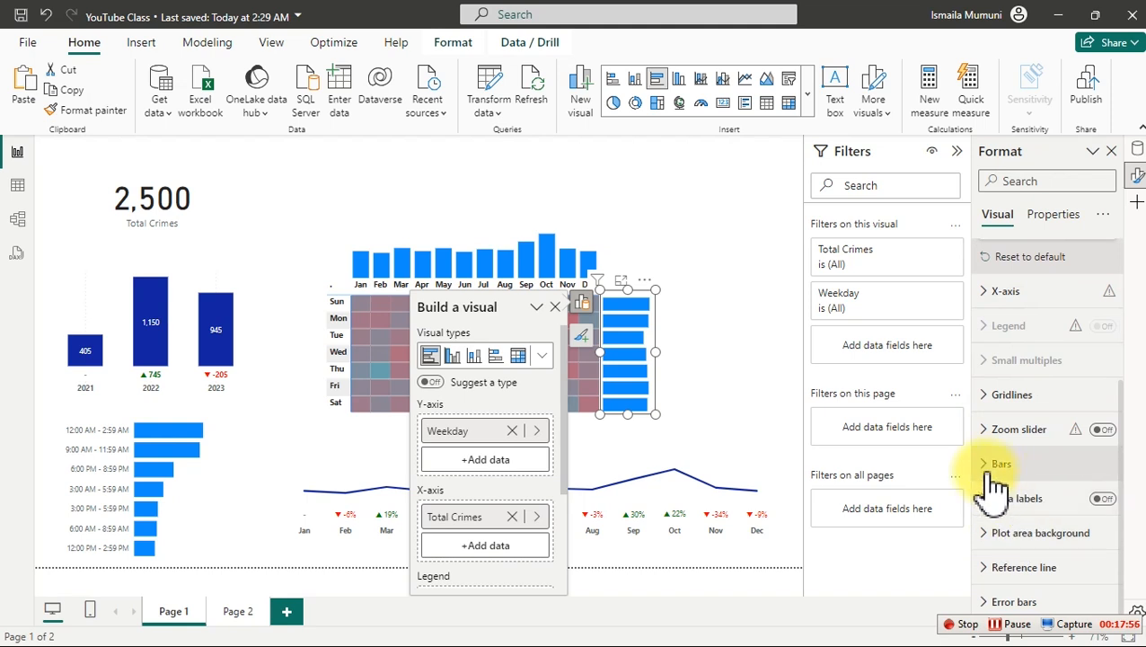
{"action": "left_click", "coordinate": [993, 467]}
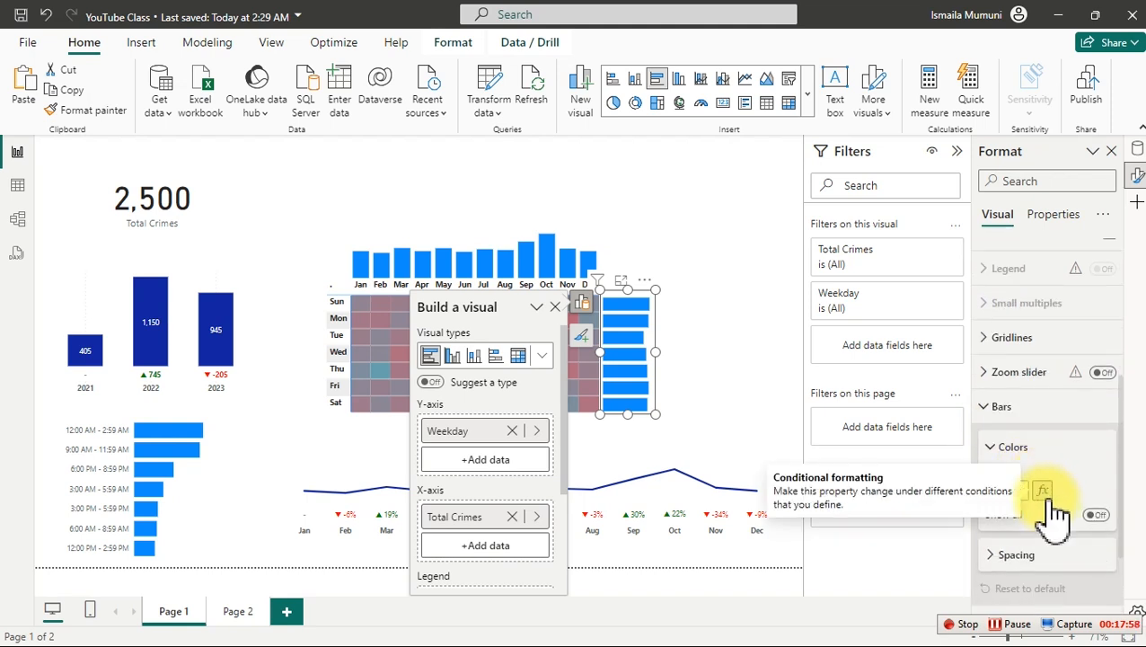
{"action": "left_click", "coordinate": [1041, 491]}
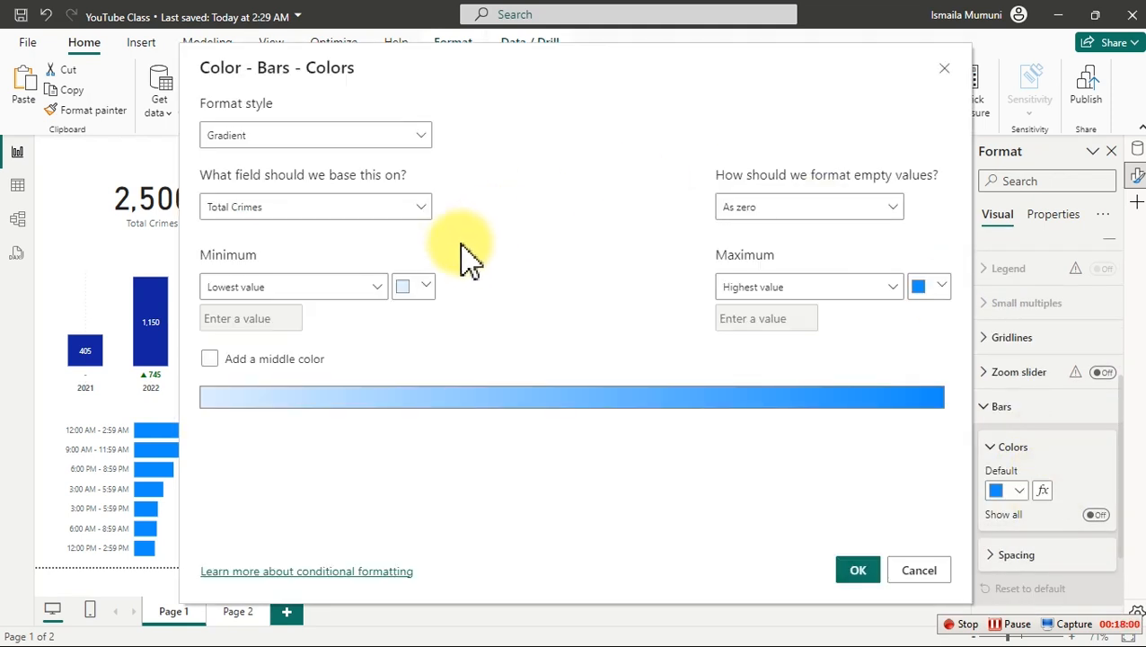
{"action": "left_click", "coordinate": [926, 287]}
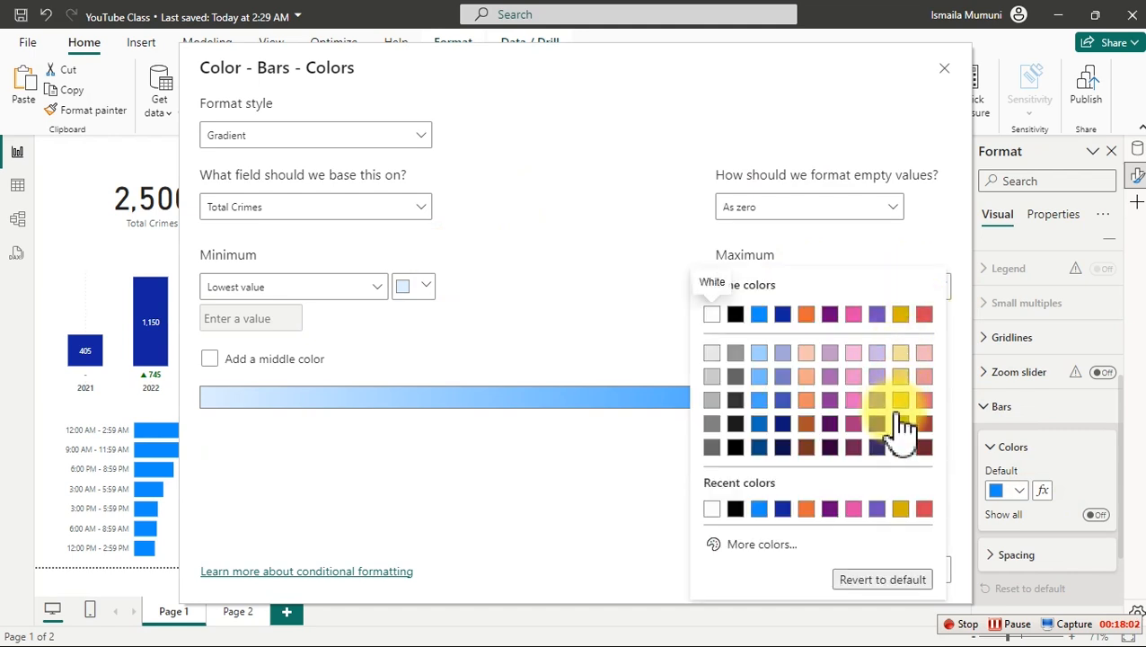
{"action": "left_click", "coordinate": [759, 544]}
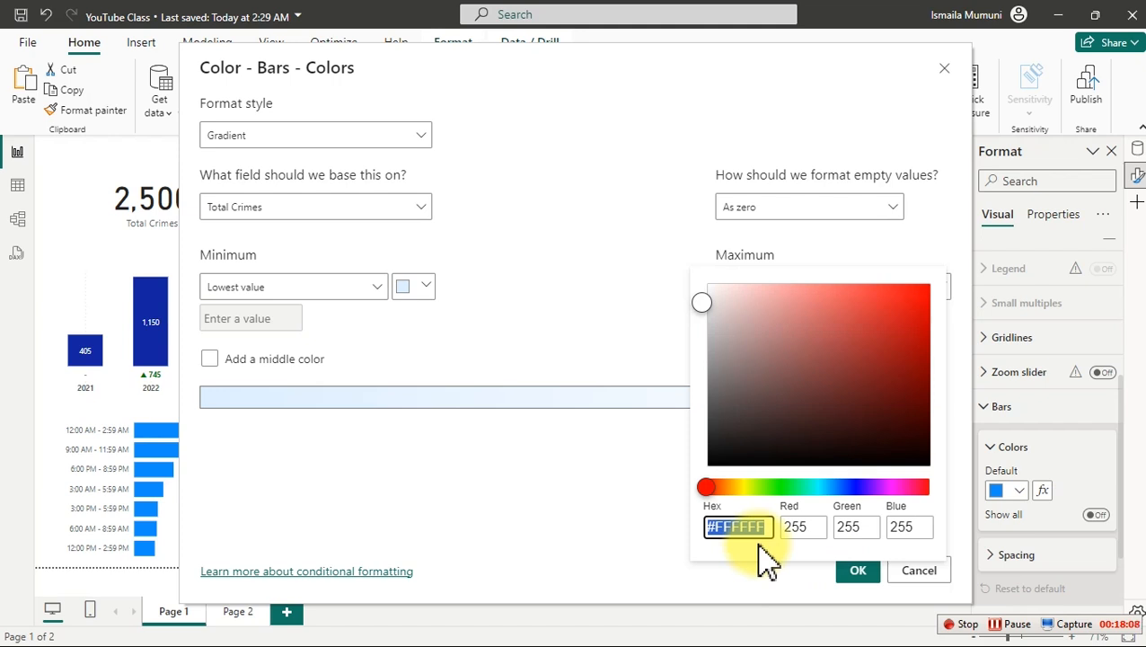
{"action": "type", "text": "0"}
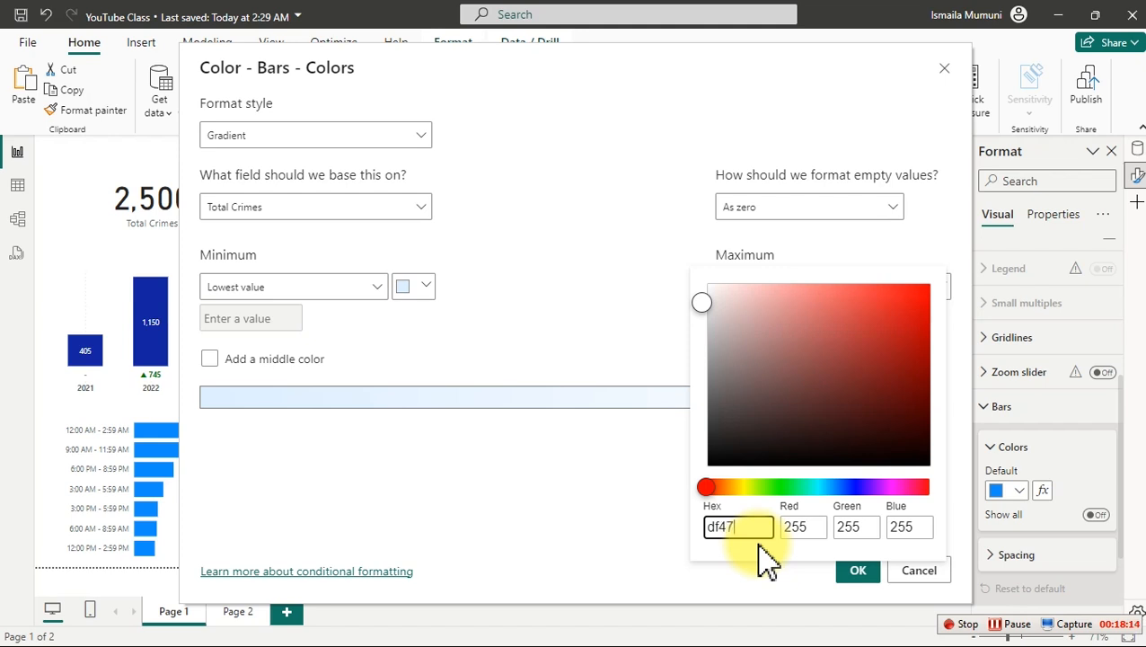
{"action": "type", "text": "f475e"}
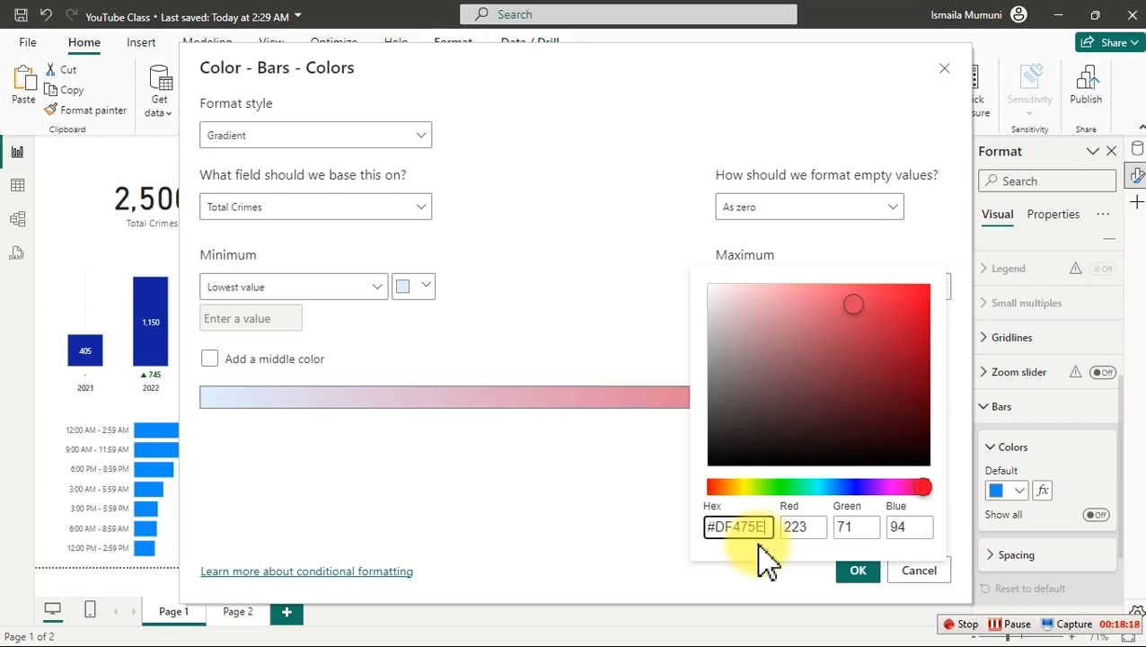
{"action": "key", "text": "ctrl+a"}
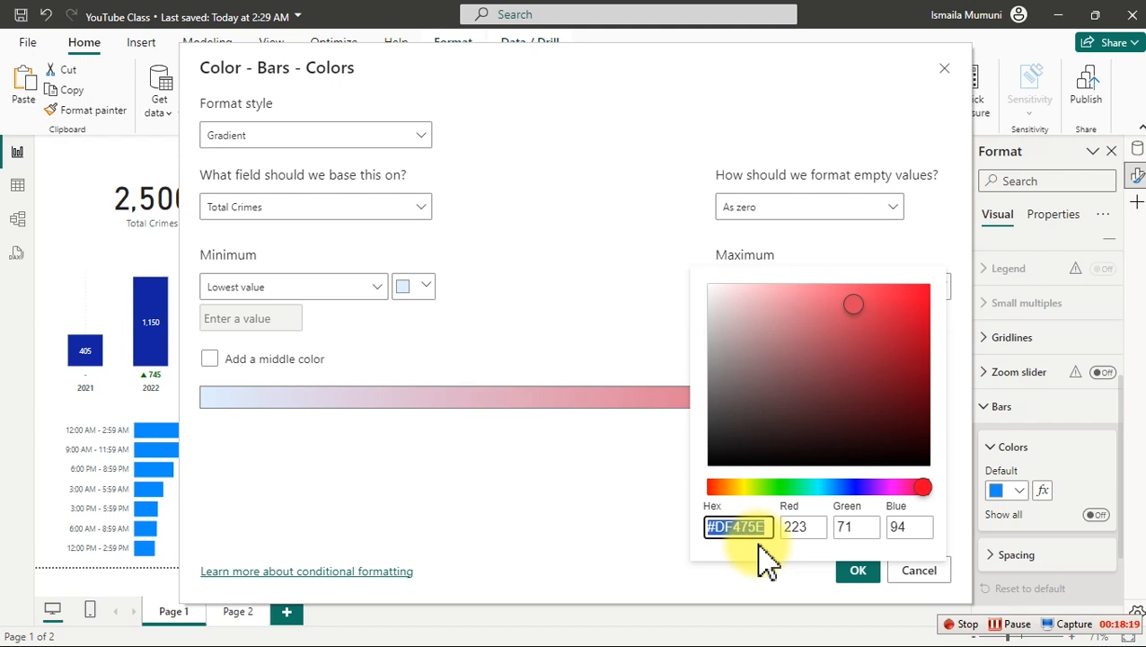
{"action": "left_click", "coordinate": [563, 459]}
Set the gradient's lowest-value color to #67A1AE and apply the formatting to the weekday bars.
{"action": "left_click", "coordinate": [418, 289]}
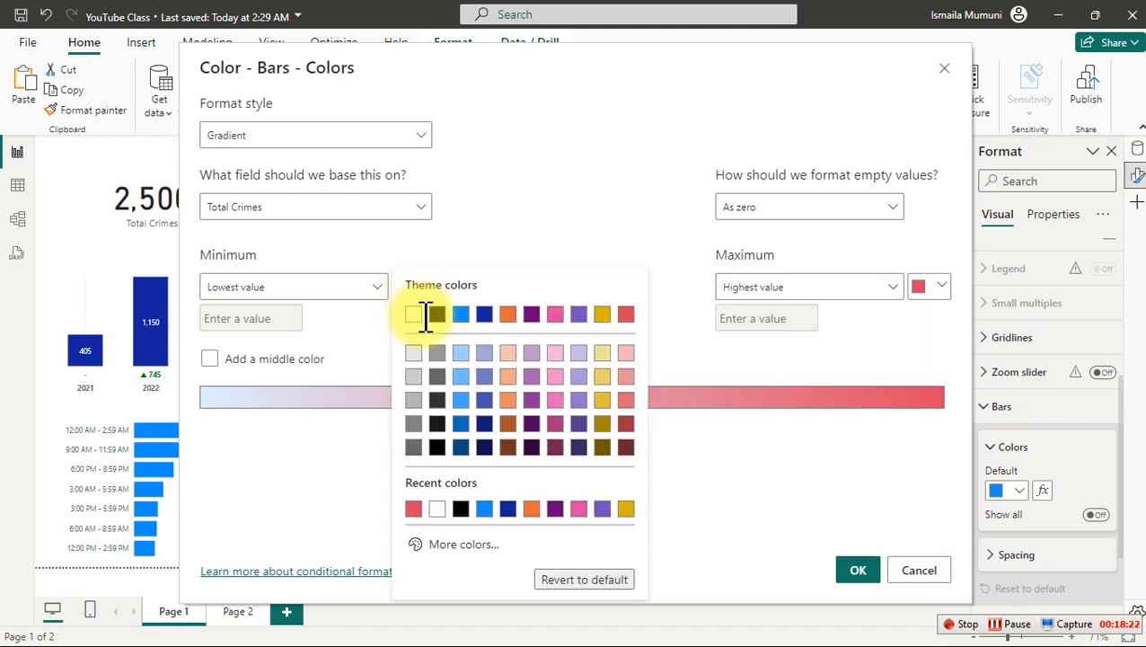
{"action": "left_click", "coordinate": [468, 545]}
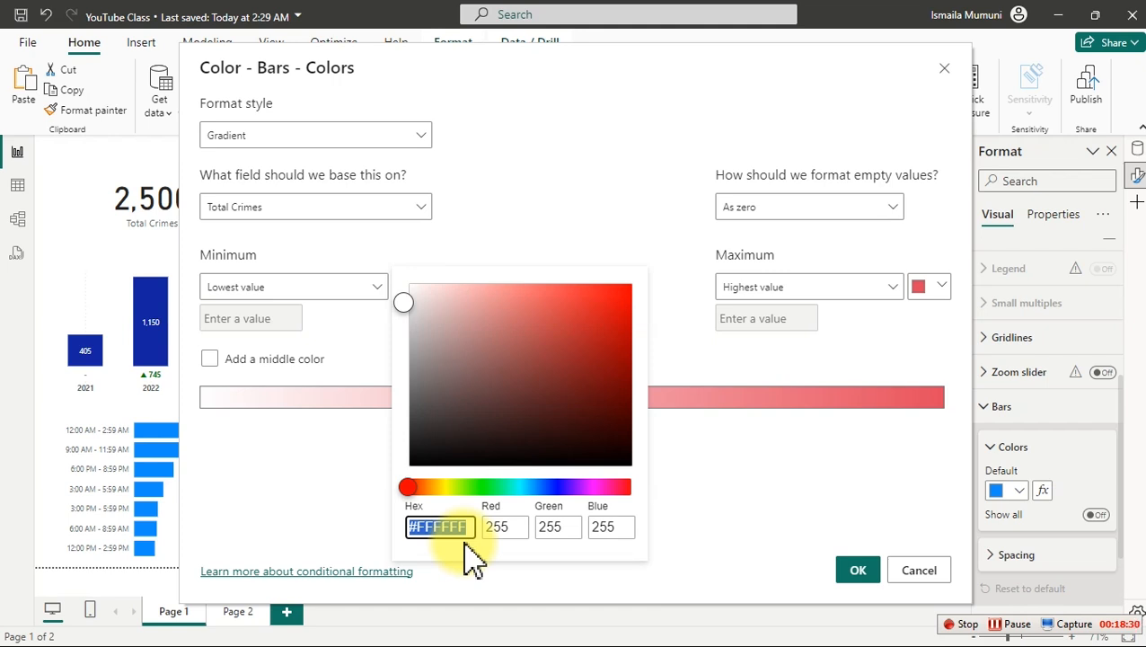
{"action": "type", "text": "67"}
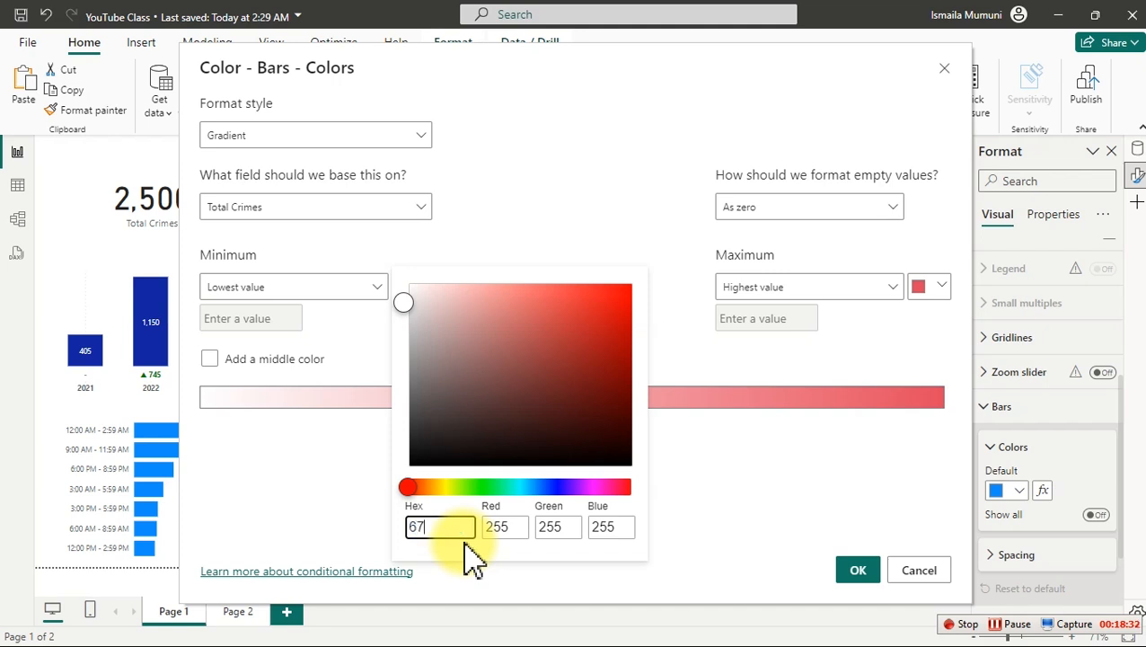
{"action": "type", "text": "a1ae"}
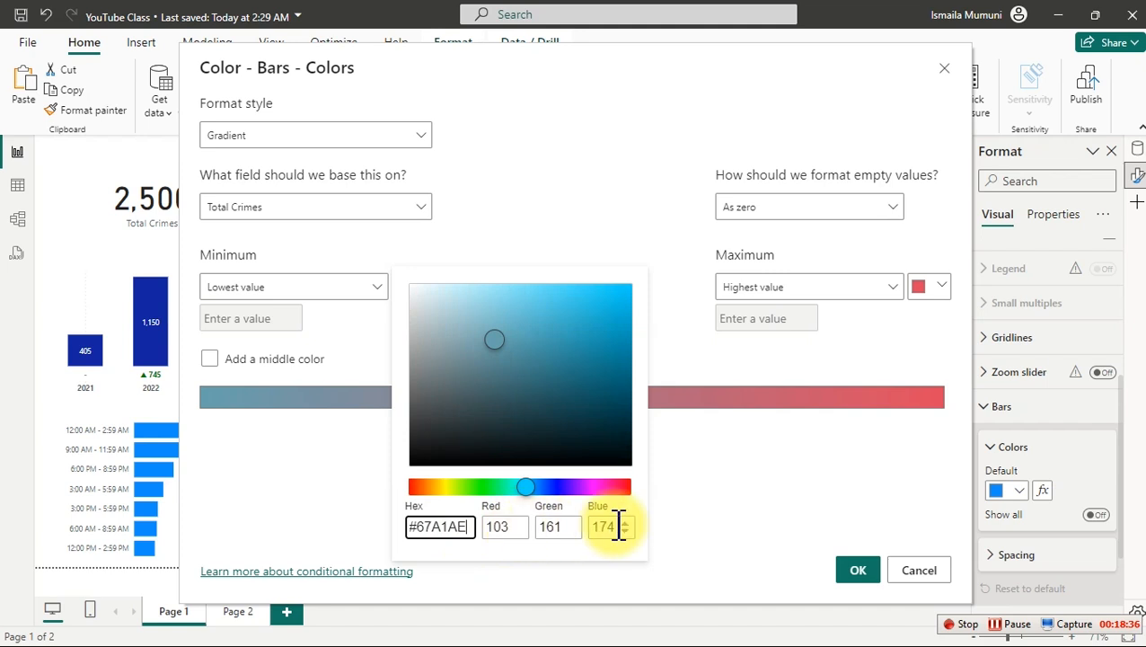
{"action": "left_click", "coordinate": [683, 508]}
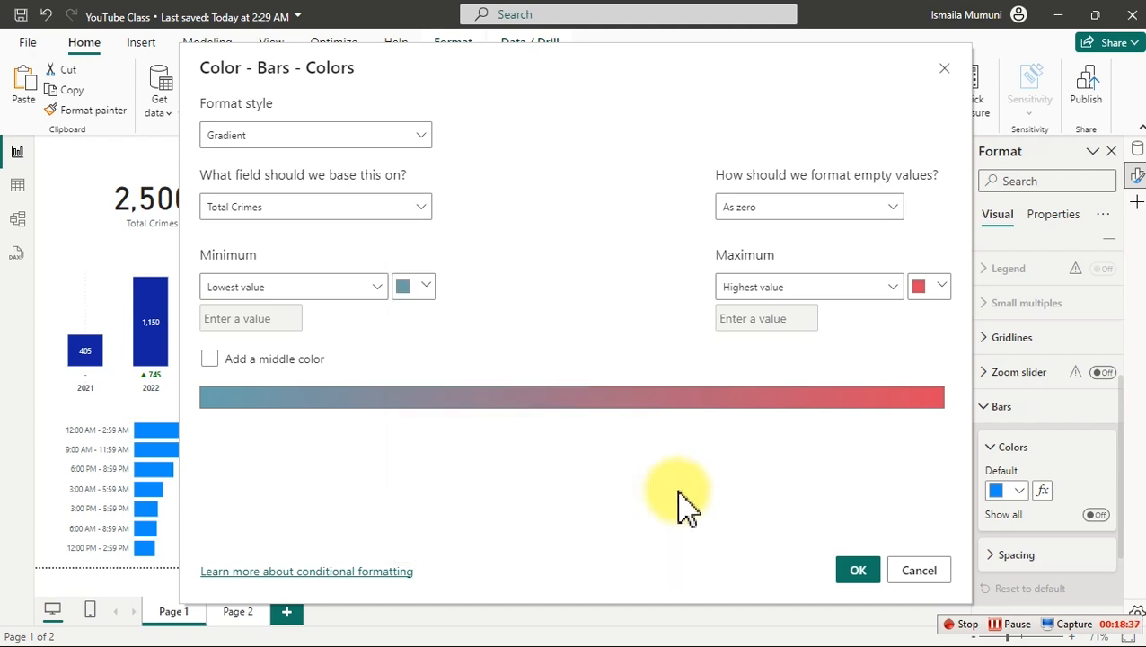
{"action": "left_click", "coordinate": [858, 570]}
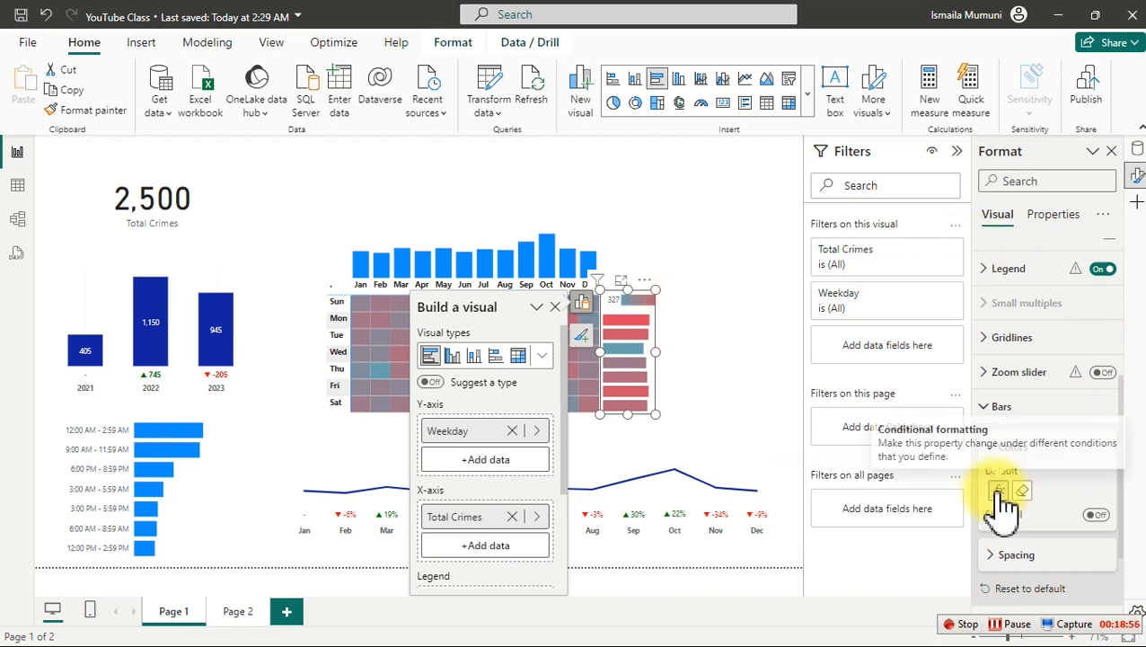
Add a middle color of #67A1AE to the weekday bars' gradient and turn off the chart's legend.
{"action": "left_click", "coordinate": [998, 490]}
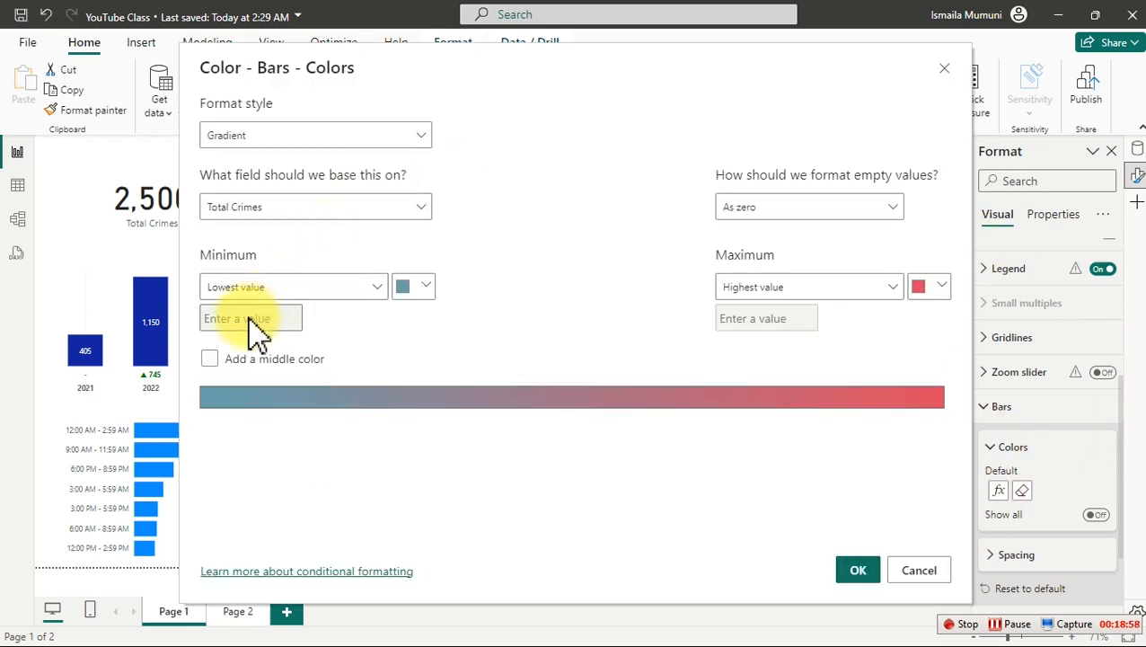
{"action": "left_click", "coordinate": [210, 360]}
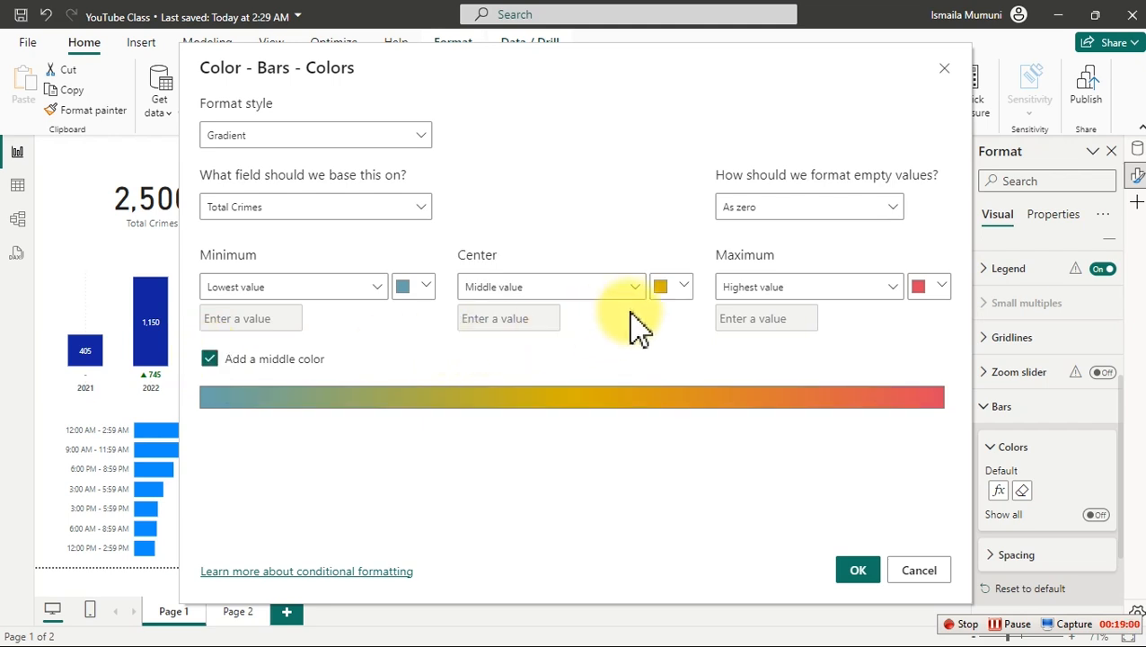
{"action": "left_click", "coordinate": [667, 287]}
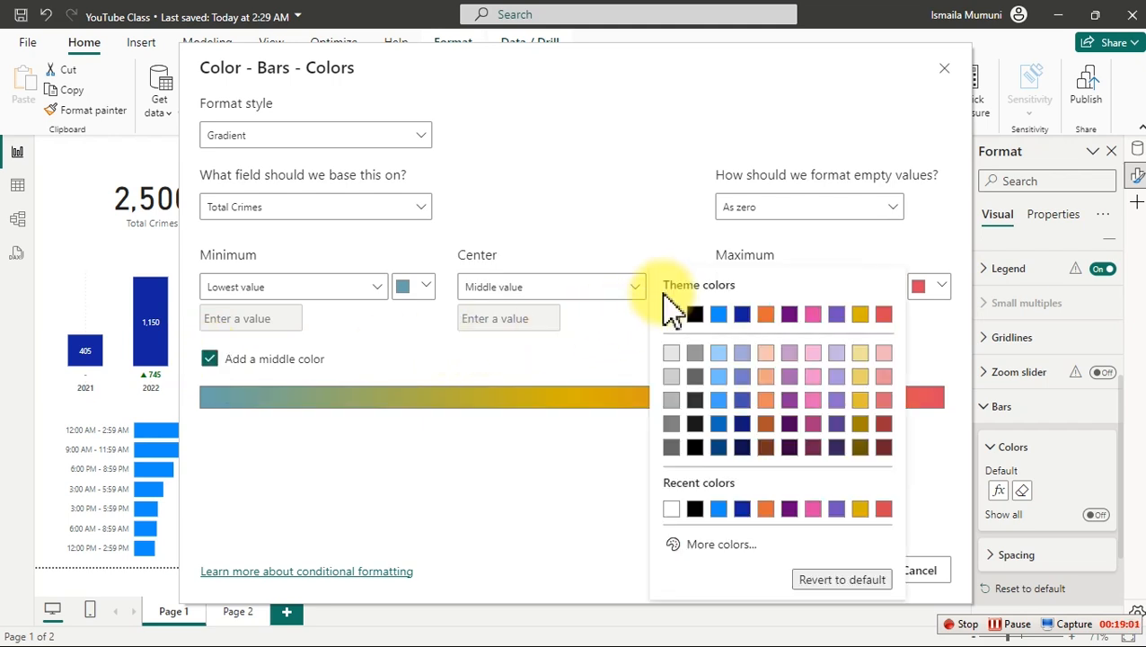
{"action": "left_click", "coordinate": [687, 545]}
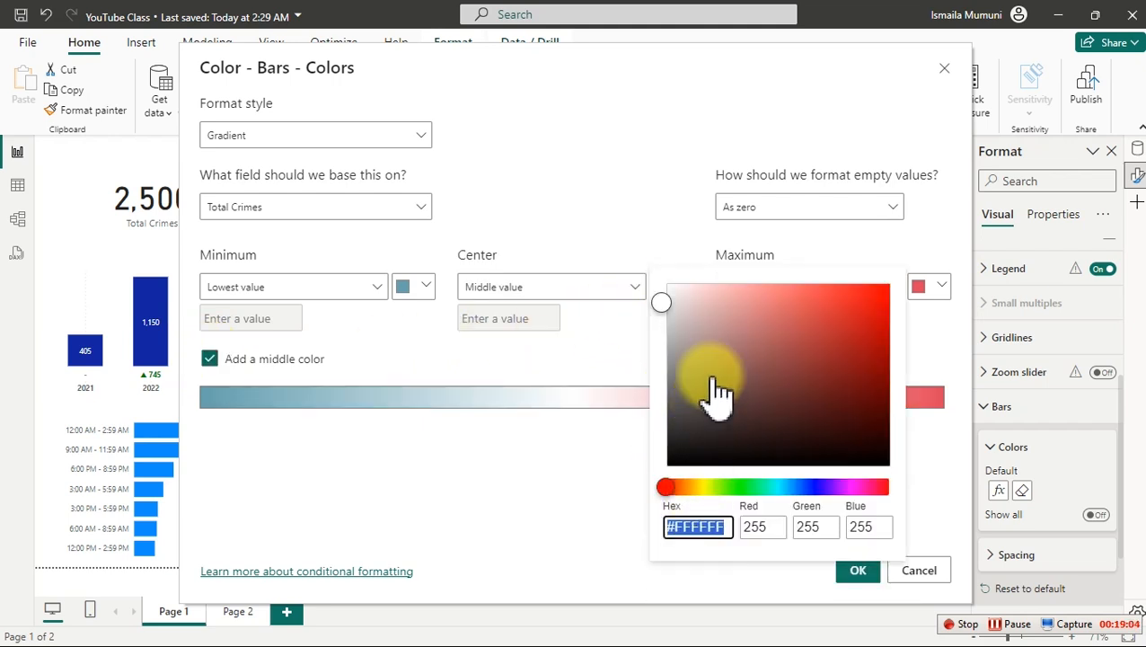
{"action": "type", "text": "67"}
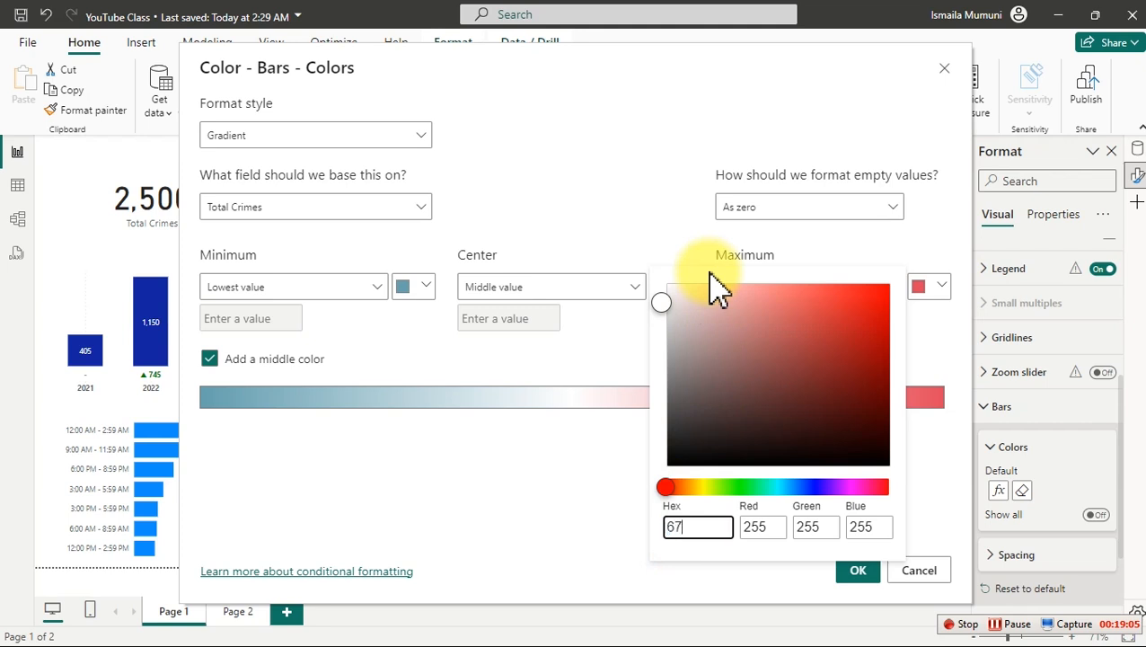
{"action": "type", "text": "a1ae"}
{"action": "left_click", "coordinate": [574, 490]}
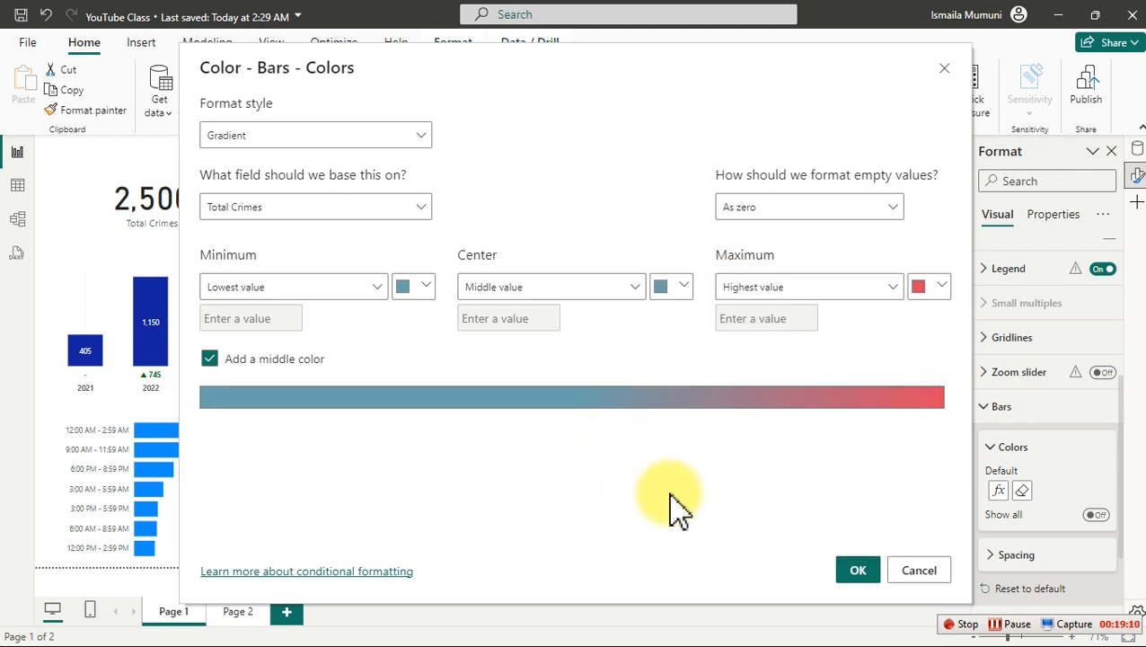
{"action": "left_click", "coordinate": [853, 573]}
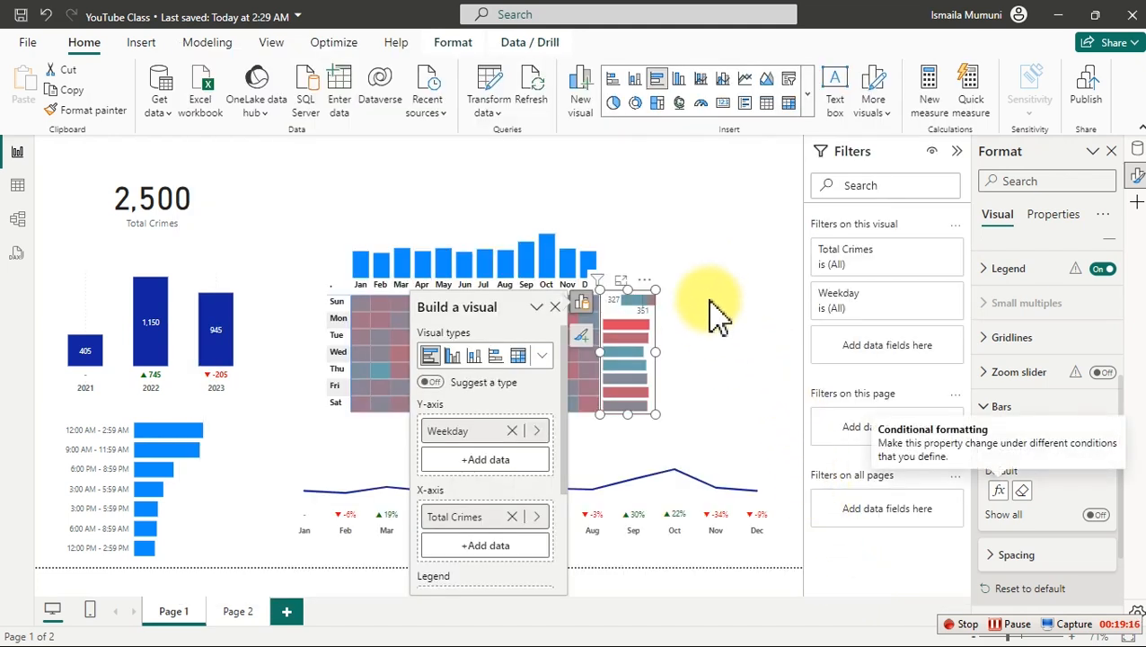
{"action": "left_click", "coordinate": [1103, 269]}
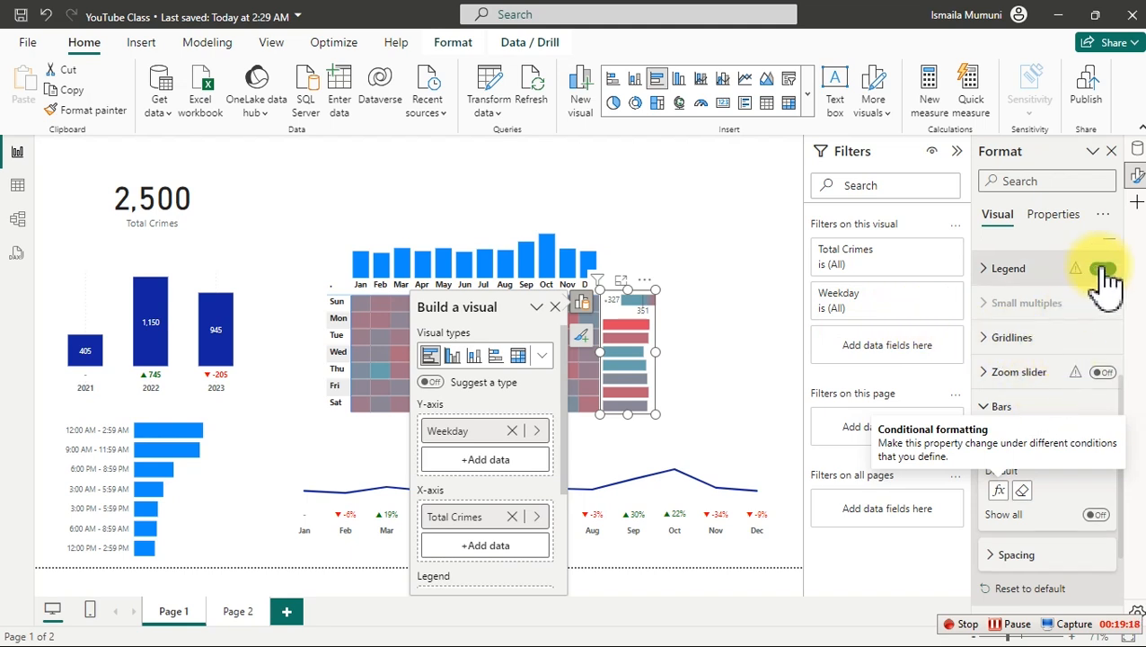
Set up gradient conditional formatting by Total Crimes for the monthly chart's column color, with #DF475E for the highest value.
{"action": "left_click", "coordinate": [582, 244]}
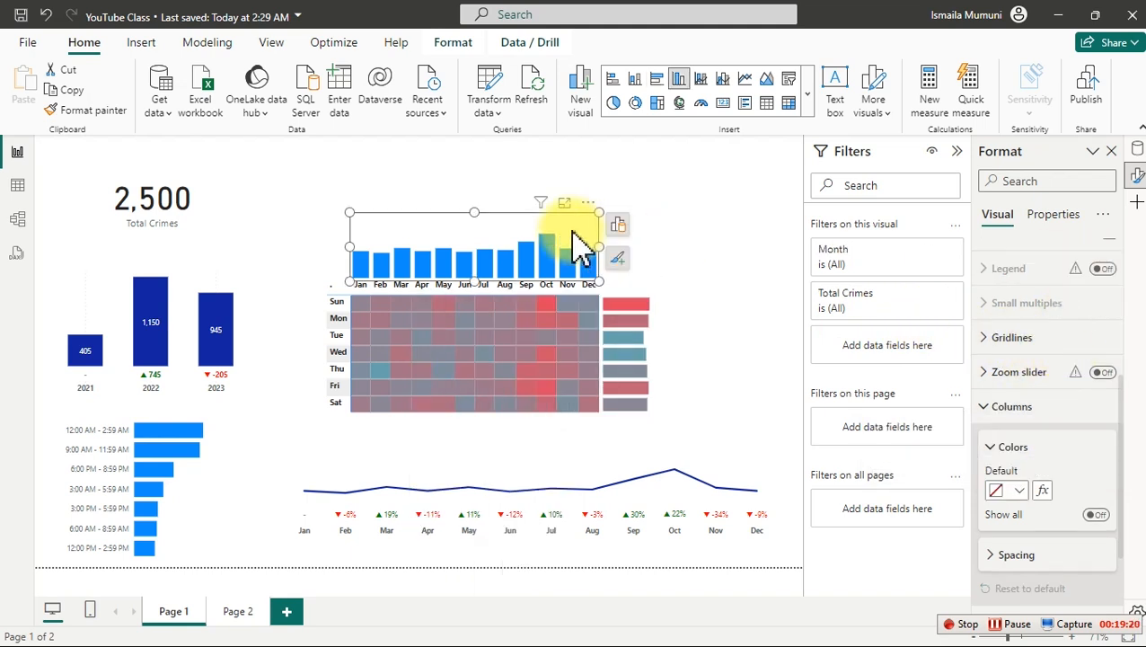
{"action": "left_click", "coordinate": [1041, 489]}
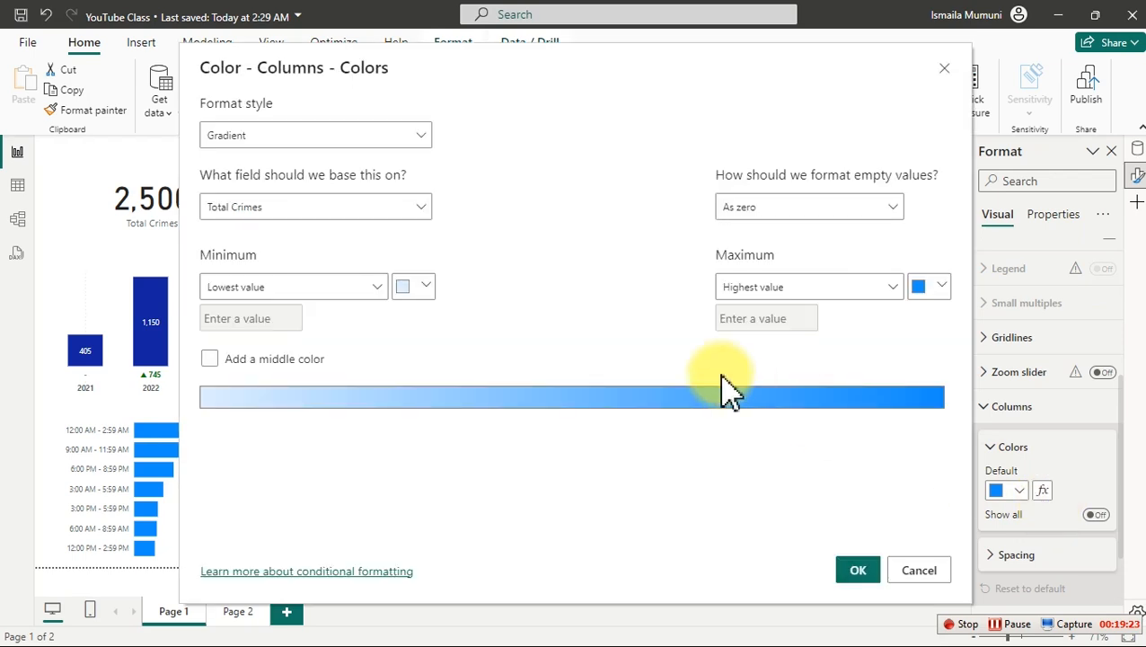
{"action": "left_click", "coordinate": [931, 286]}
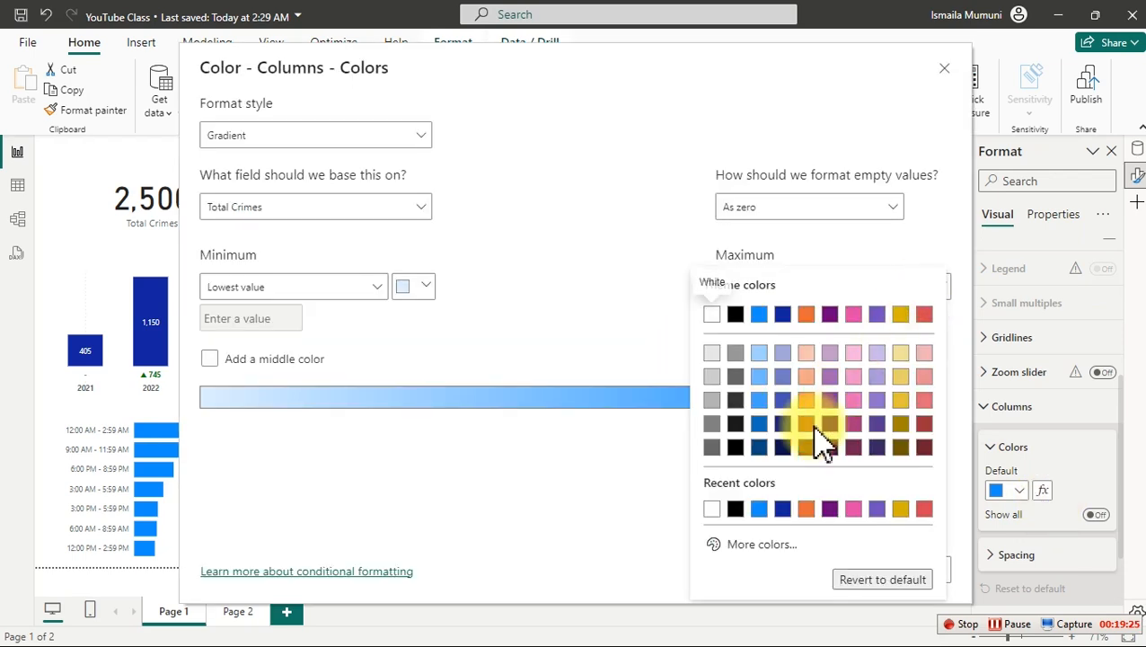
{"action": "left_click", "coordinate": [759, 545]}
{"action": "type", "text": "#DF475E"}
{"action": "left_click", "coordinate": [524, 468]}
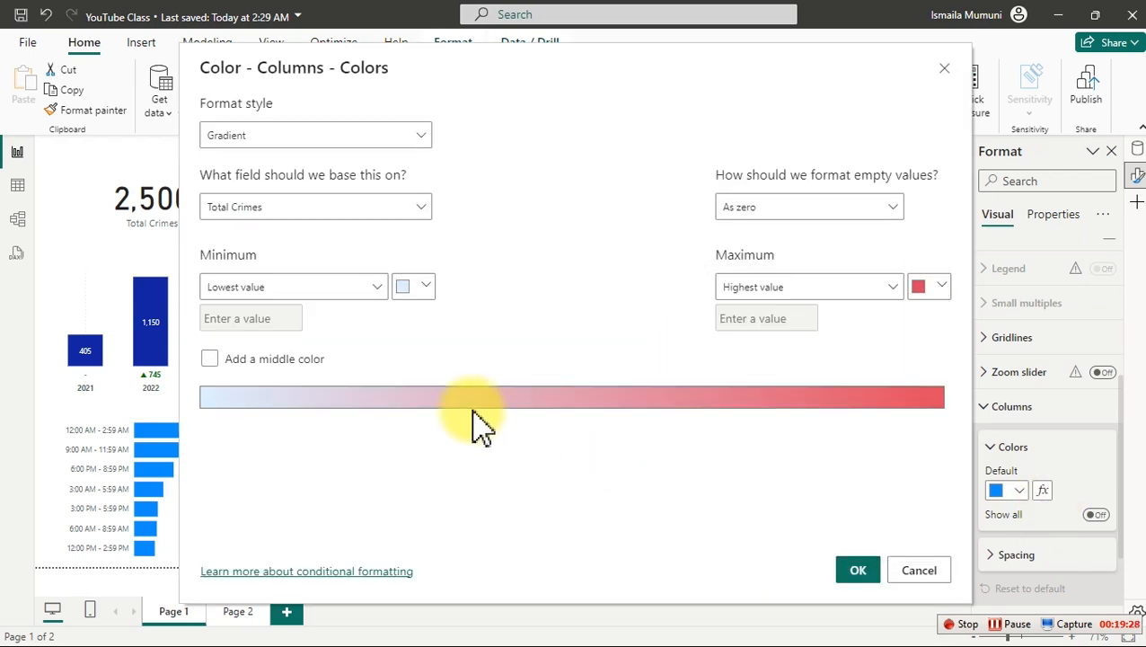
Set the gradient's lowest-value color to #67A1AE and apply the formatting to the monthly columns.
{"action": "left_click", "coordinate": [411, 289]}
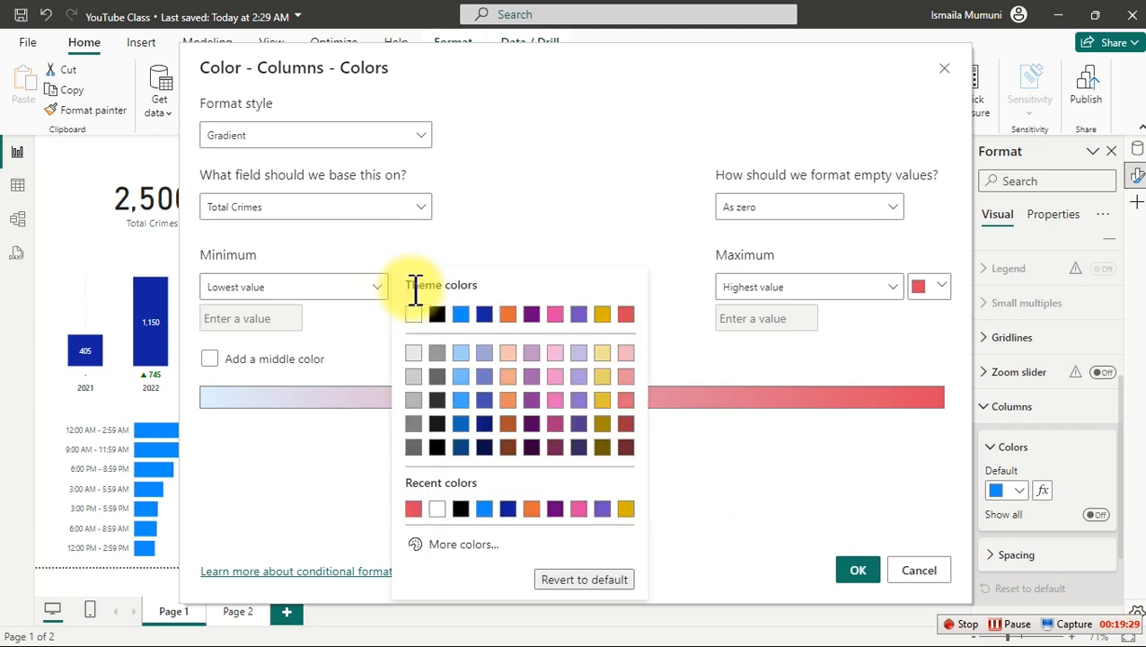
{"action": "left_click", "coordinate": [440, 546]}
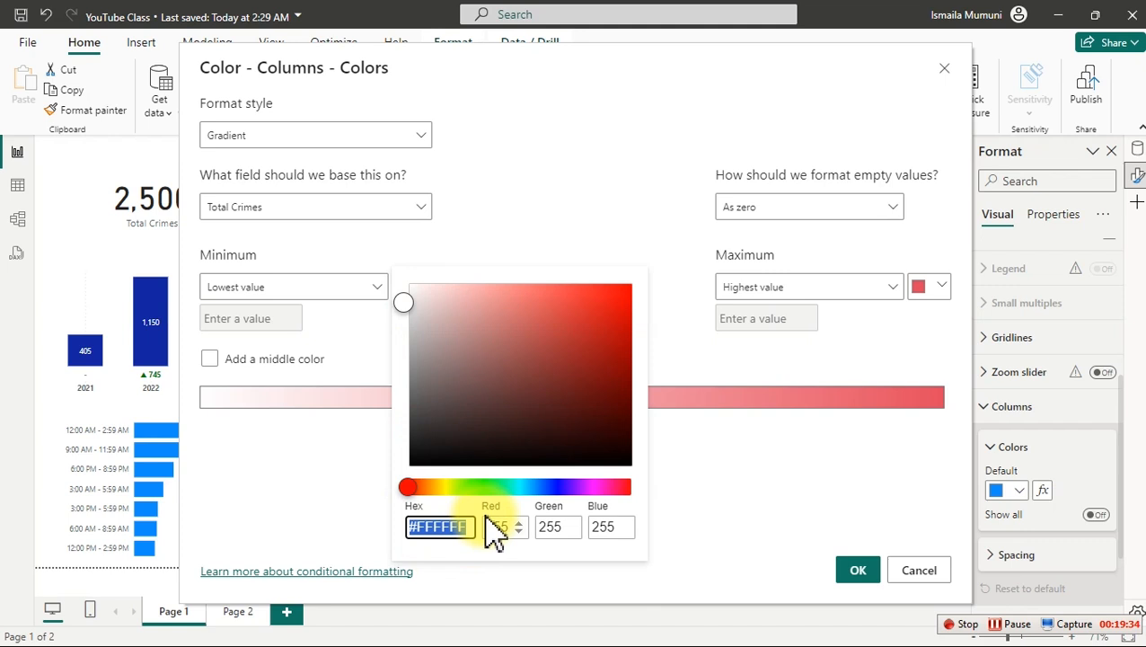
{"action": "type", "text": "67A1AE"}
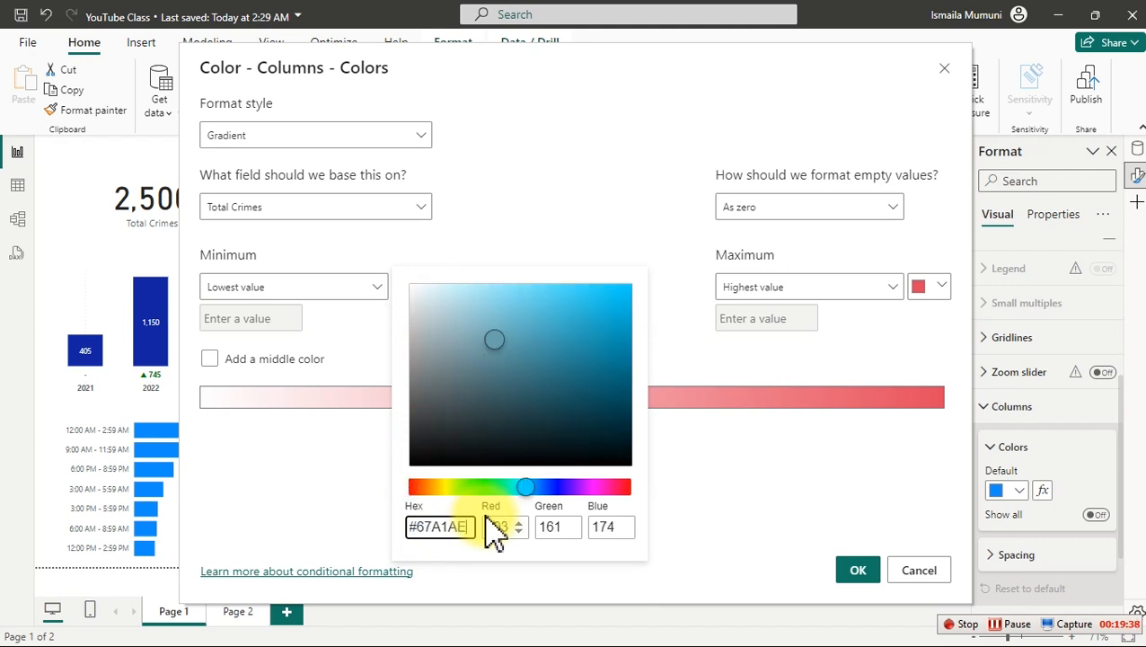
{"action": "left_click", "coordinate": [663, 244]}
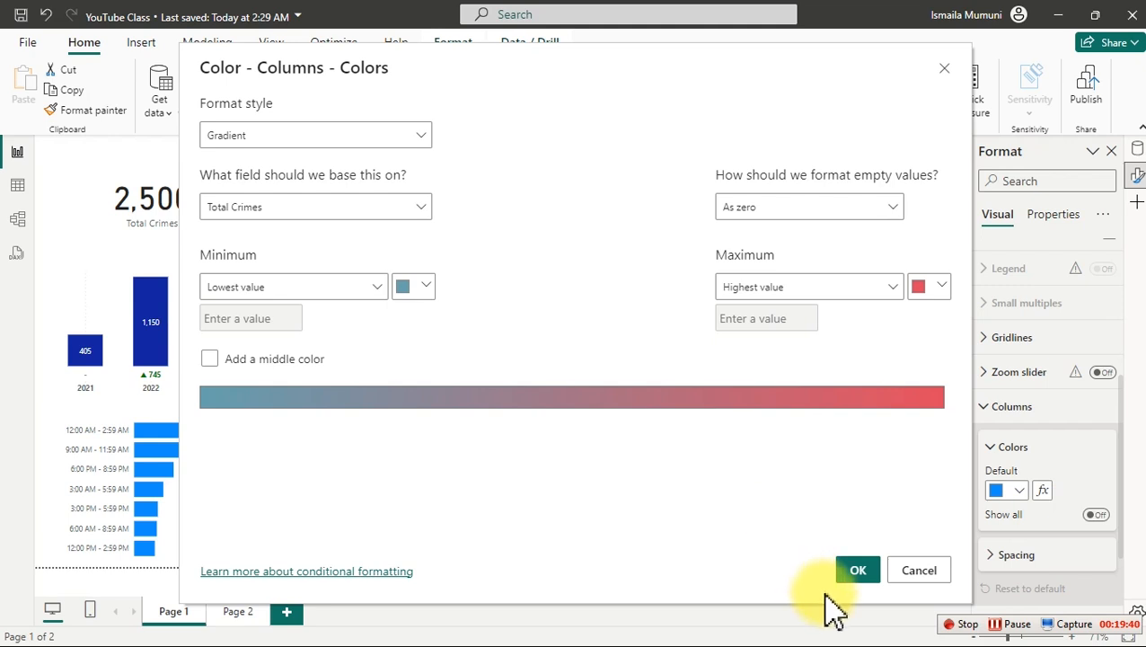
{"action": "left_click", "coordinate": [858, 572]}
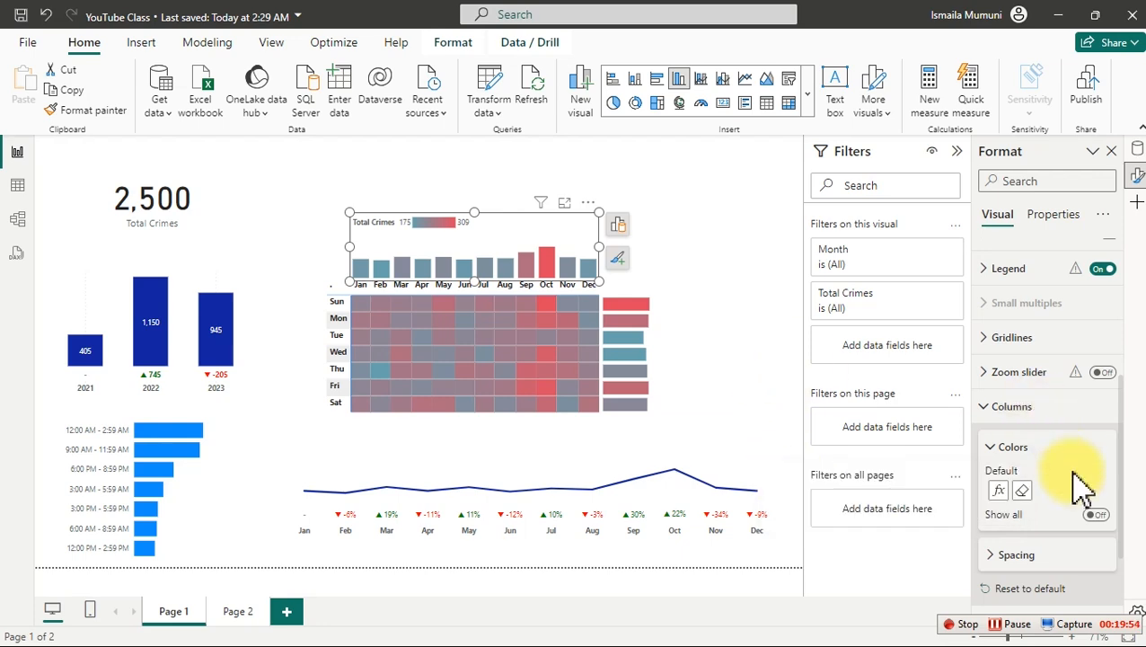
Add a middle color of #67A1AE to the monthly columns' gradient and turn off that chart's legend.
{"action": "left_click", "coordinate": [997, 490]}
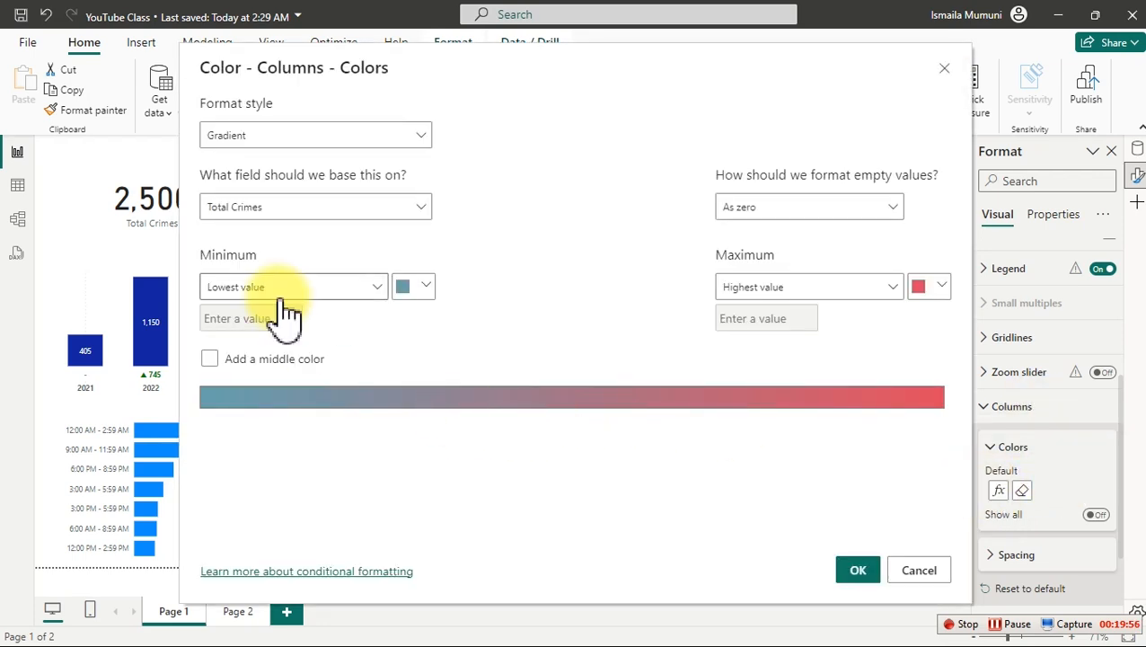
{"action": "left_click", "coordinate": [208, 358]}
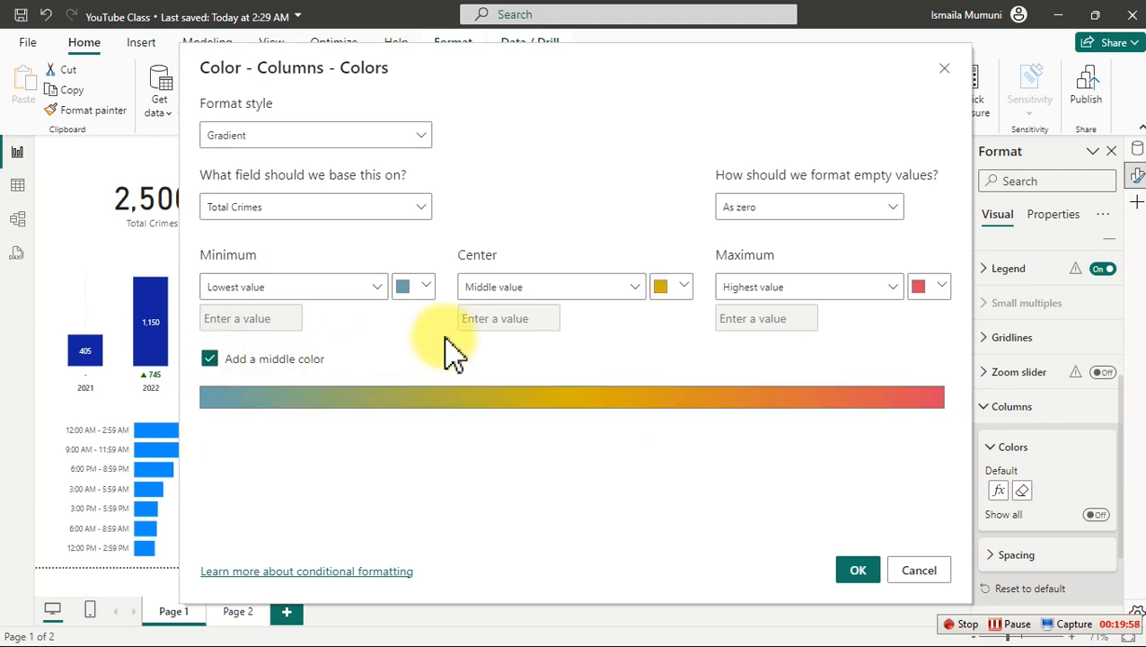
{"action": "left_click", "coordinate": [671, 292]}
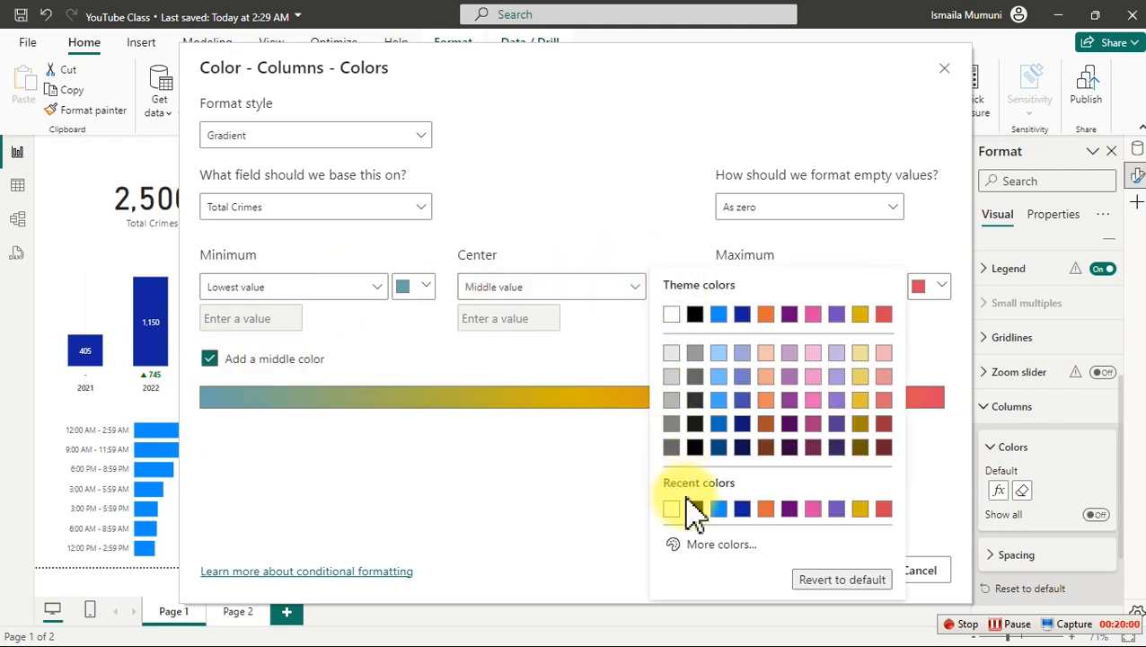
{"action": "left_click", "coordinate": [692, 545]}
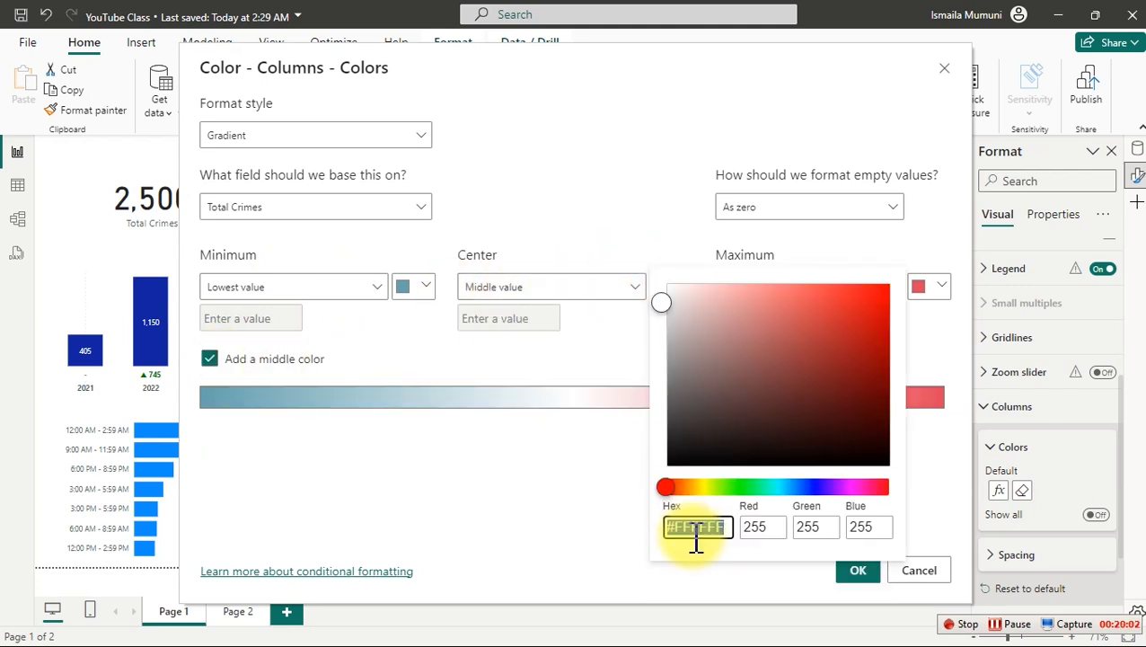
{"action": "type", "text": "67abae"}
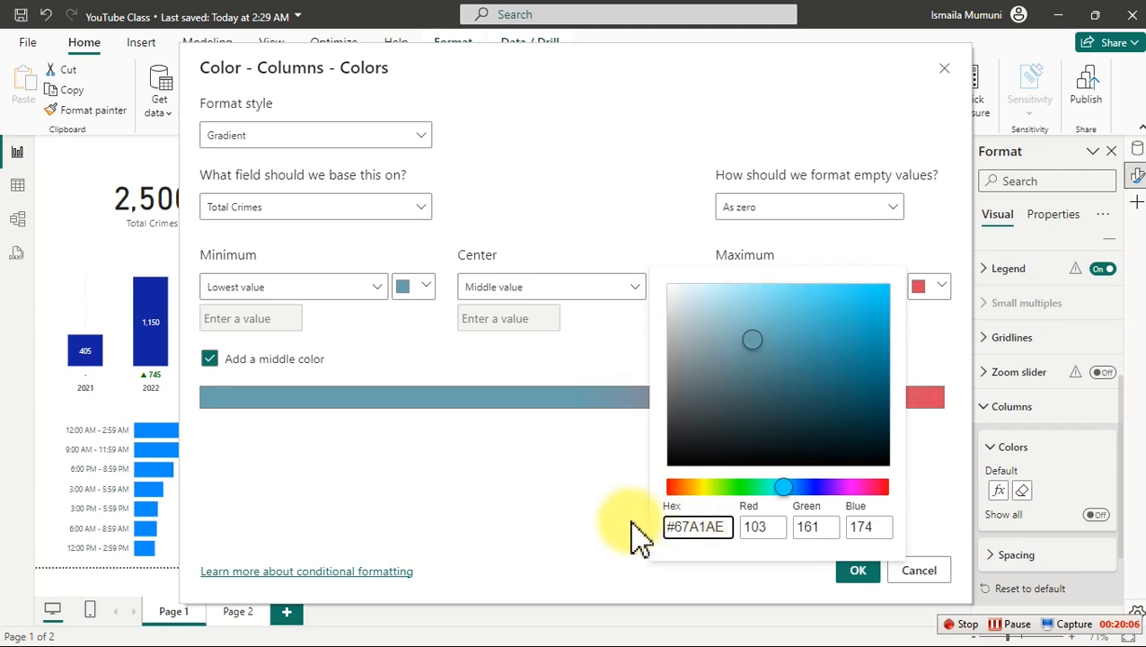
{"action": "left_click", "coordinate": [609, 524]}
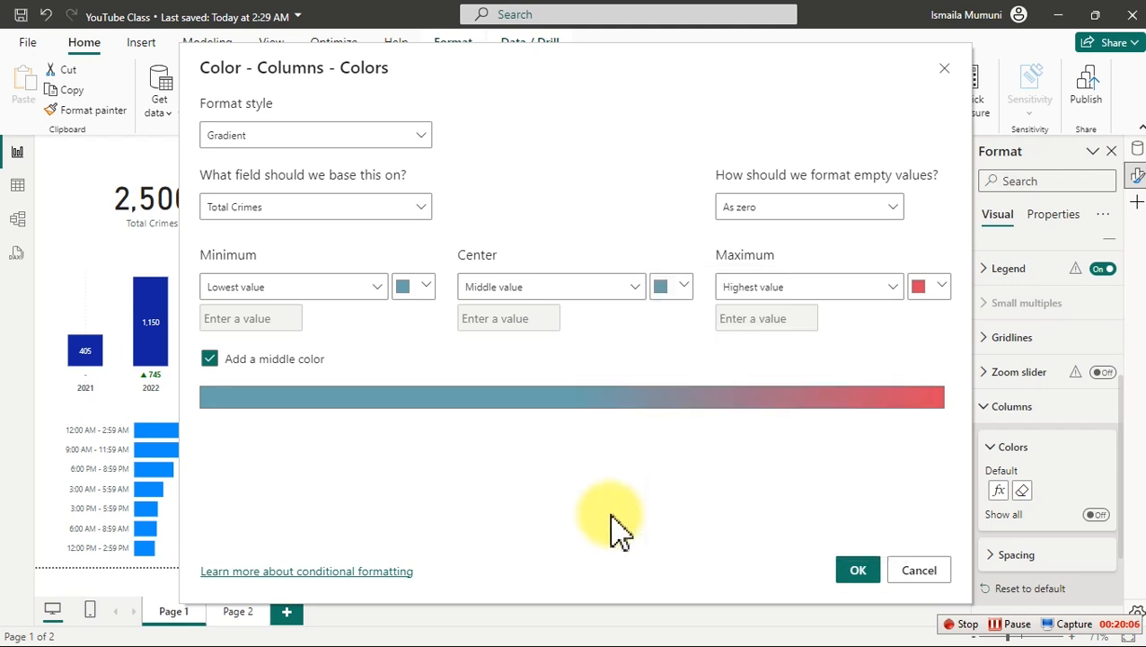
{"action": "left_click", "coordinate": [858, 571]}
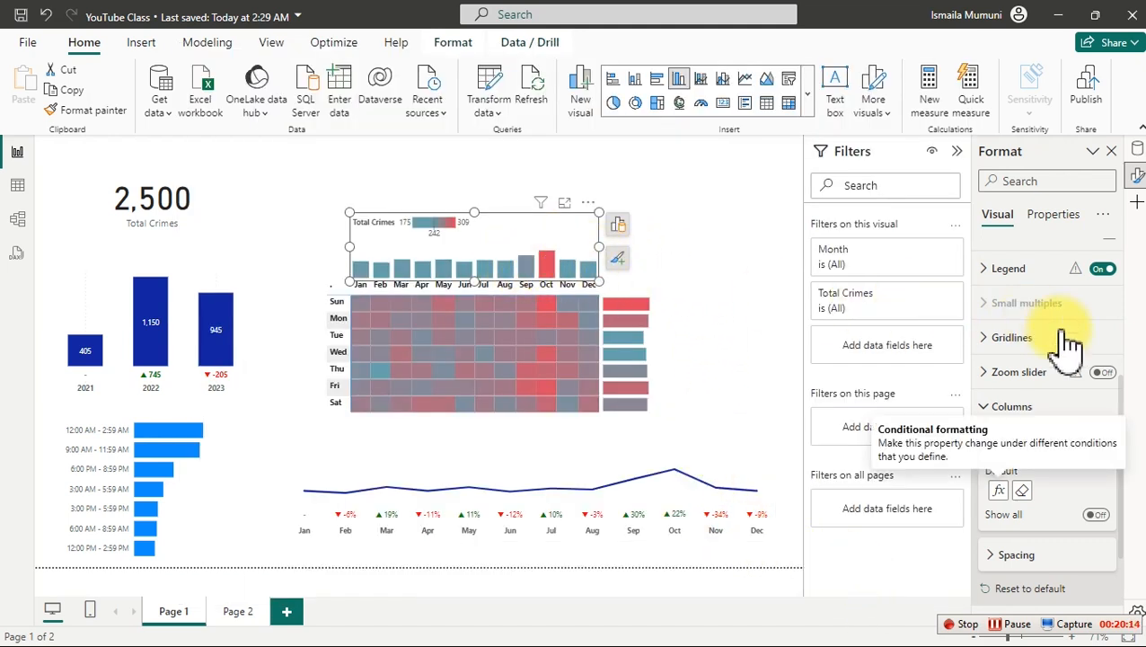
{"action": "left_click", "coordinate": [1103, 270]}
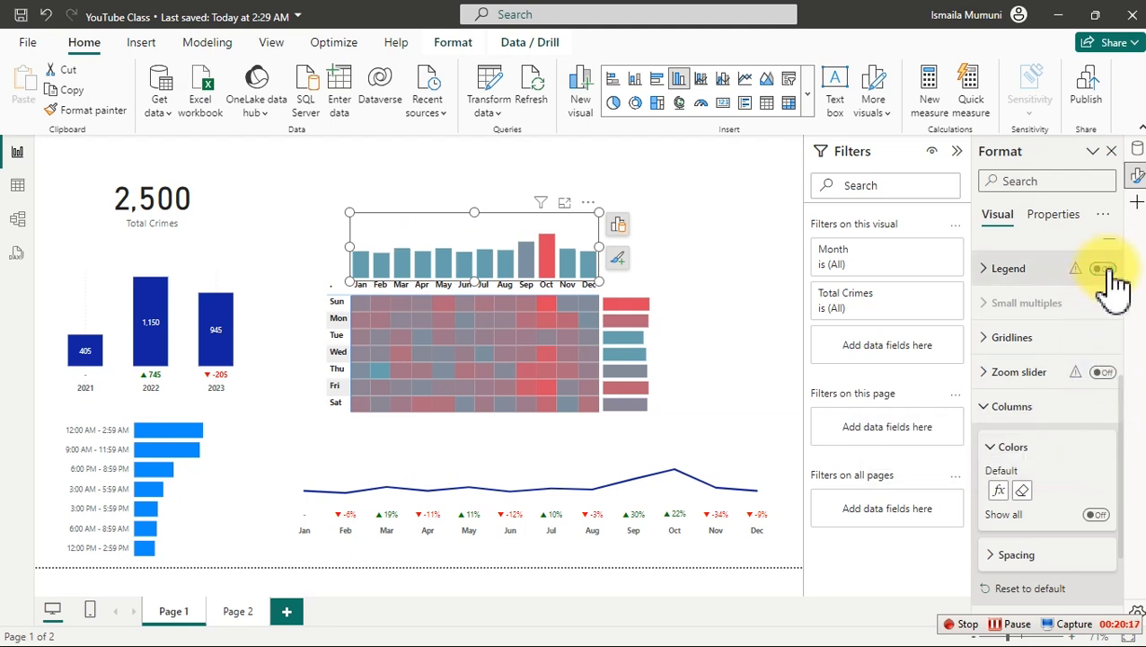
{"action": "left_click", "coordinate": [699, 281]}
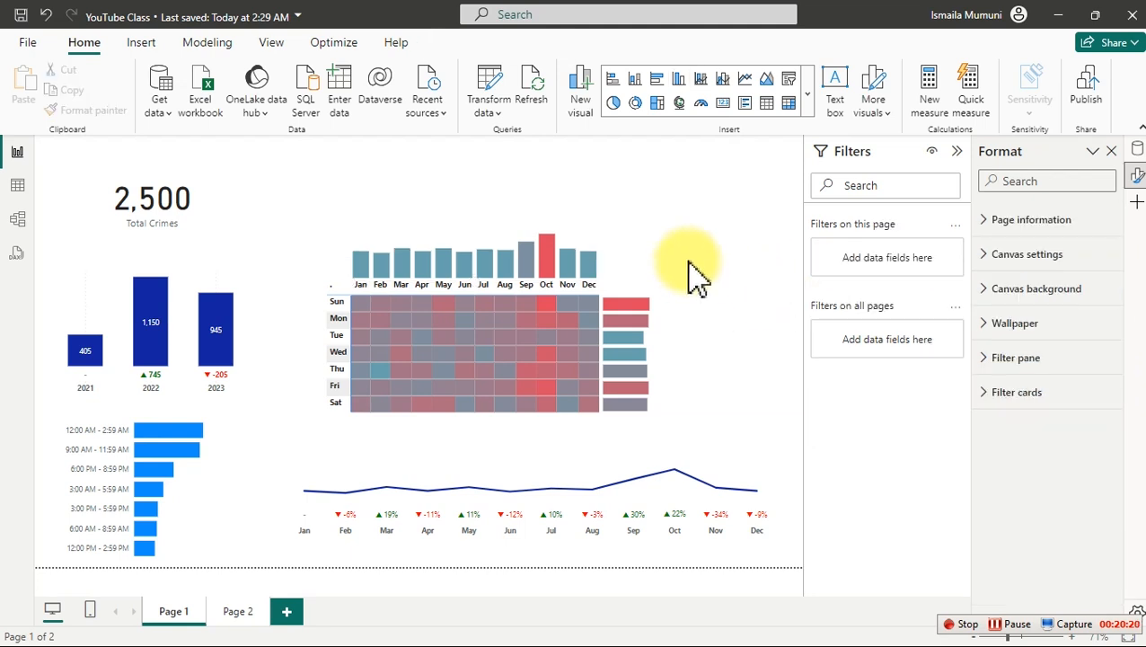